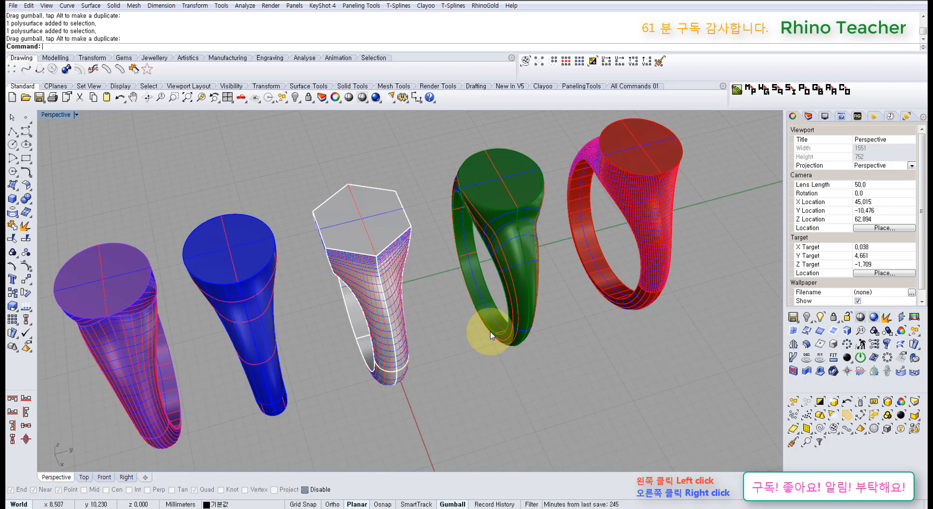
# - Examine the row of five signet rings in a shaded preview, checking the shoulder and band surfaces
pyautogui.moveTo(491, 336); pyautogui.dragTo(444, 194, button='right')
pyautogui.click(349, 98)
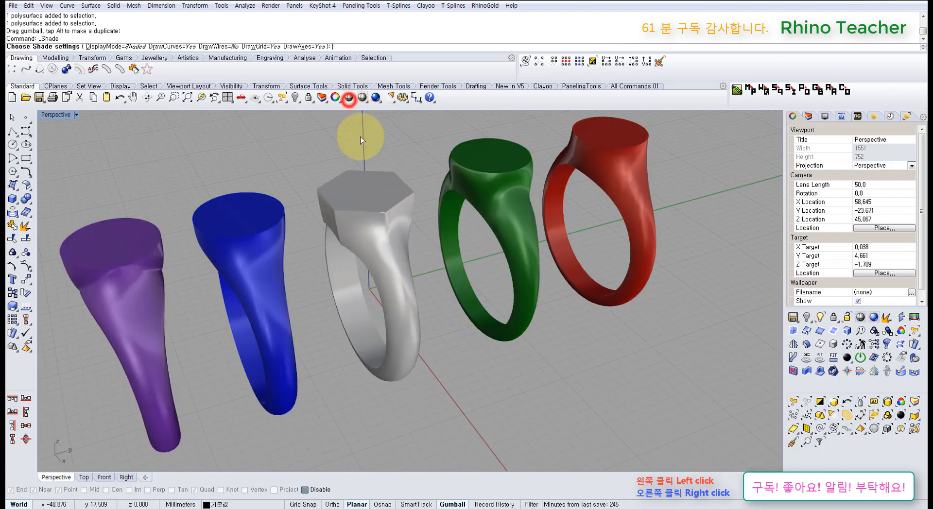
pyautogui.moveTo(387, 267); pyautogui.dragTo(381, 219, button='right')
pyautogui.scroll(5, 417, 214)
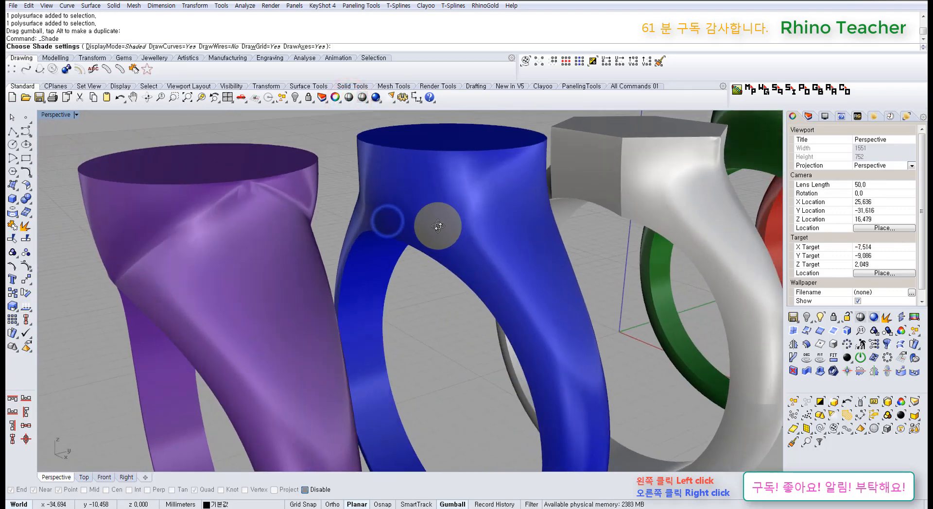
pyautogui.moveTo(438, 226); pyautogui.dragTo(446, 237, button='right')
pyautogui.scroll(-1, 525, 280)
pyautogui.moveTo(525, 279); pyautogui.dragTo(406, 265, button='right')
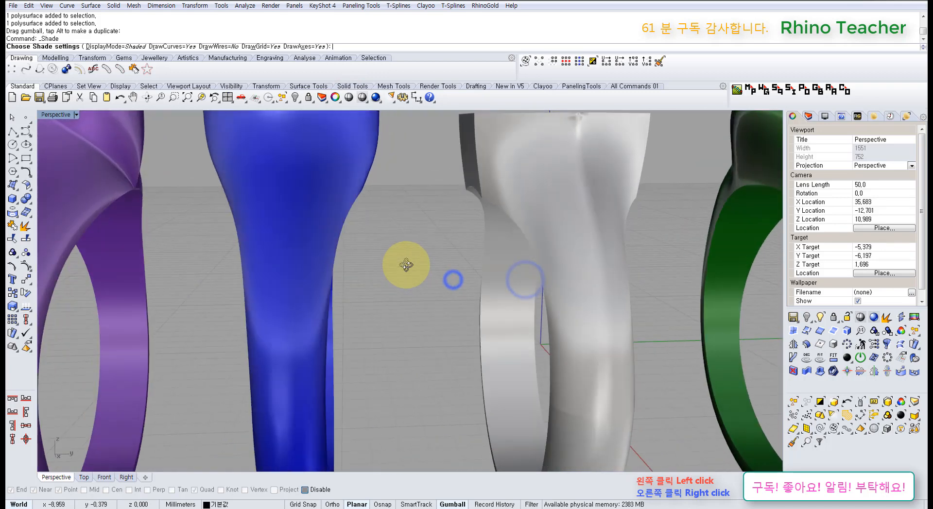
pyautogui.scroll(-3, 408, 268)
pyautogui.moveTo(478, 267); pyautogui.dragTo(402, 329, button='right')
pyautogui.scroll(-5, 537, 302)
pyautogui.press('Escape')
pyautogui.scroll(3, 535, 299)
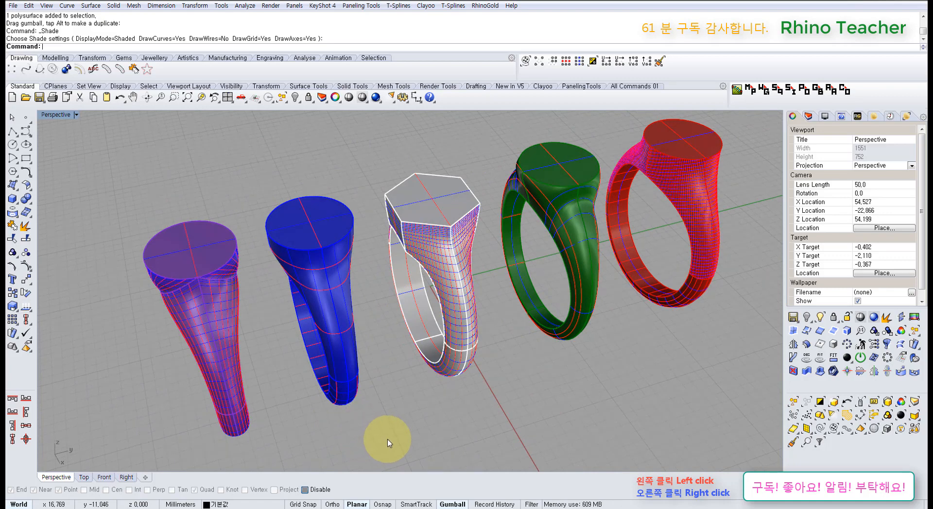
# - Examine the blue signet ring's shoulder surfaces with its isocurves displayed and compare them with the neighbouring rings
pyautogui.scroll(-5, 514, 358)
pyautogui.scroll(5, 422, 348)
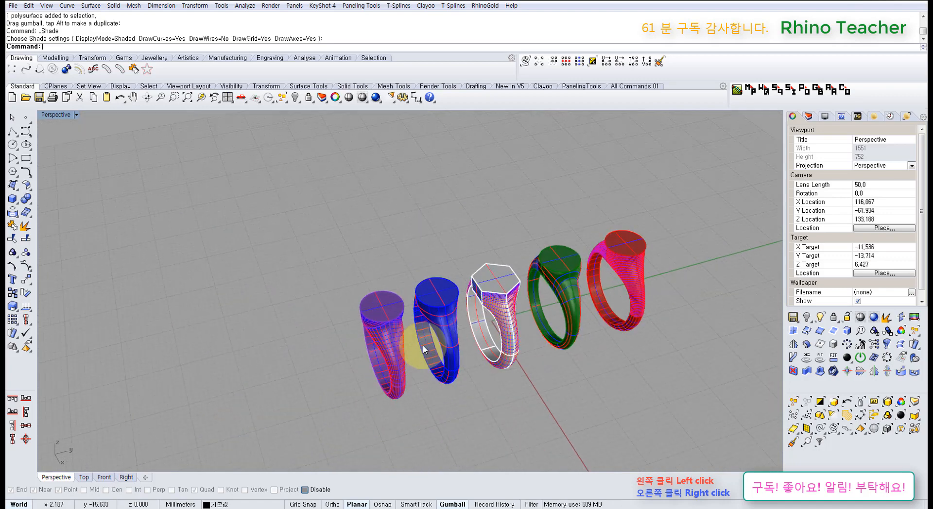
pyautogui.moveTo(426, 333); pyautogui.dragTo(462, 313, button='right')
pyautogui.scroll(6, 462, 314)
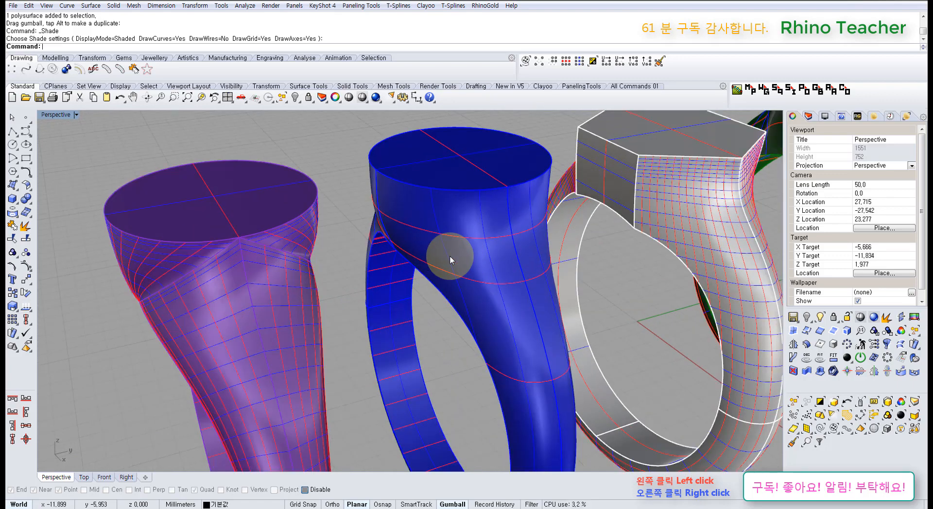
pyautogui.click(453, 254)
pyautogui.scroll(-5, 457, 254)
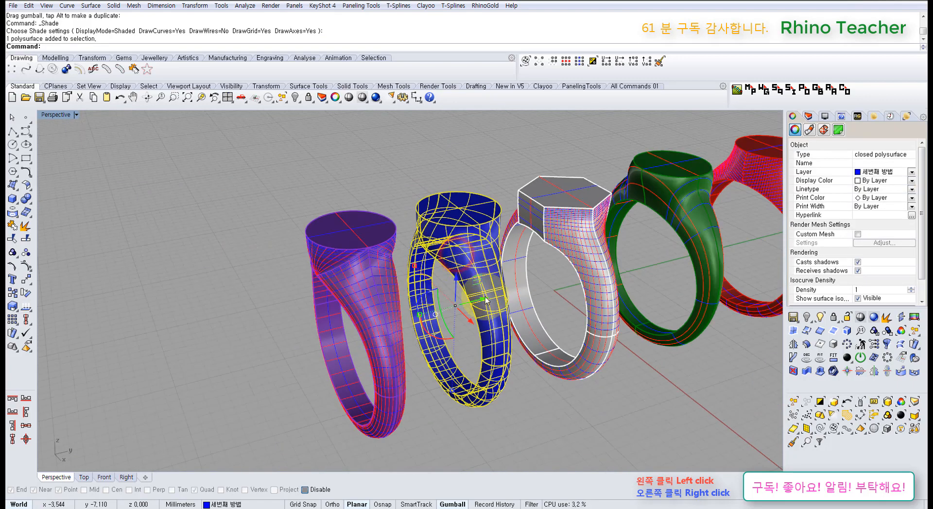
pyautogui.click(526, 407)
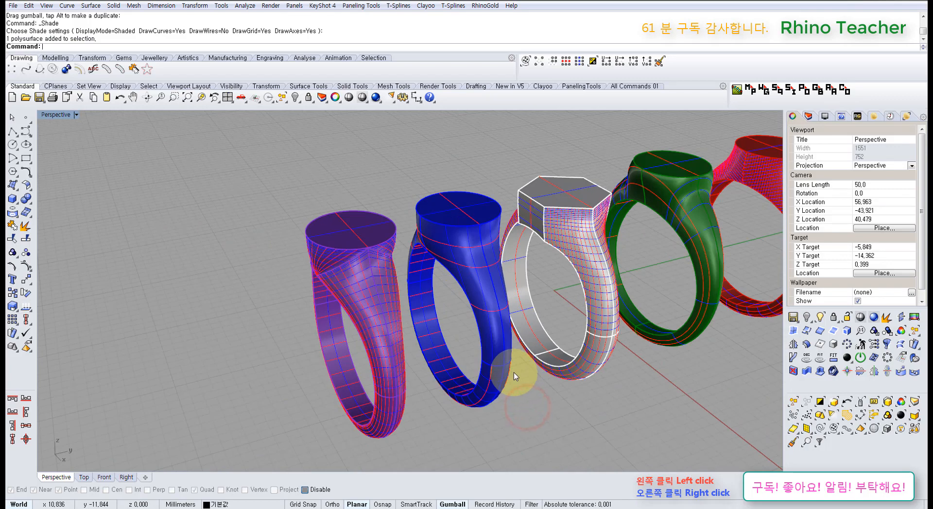
pyautogui.moveTo(518, 359); pyautogui.dragTo(546, 325, button='right')
pyautogui.scroll(4, 489, 216)
pyautogui.moveTo(544, 256); pyautogui.dragTo(517, 275, button='right')
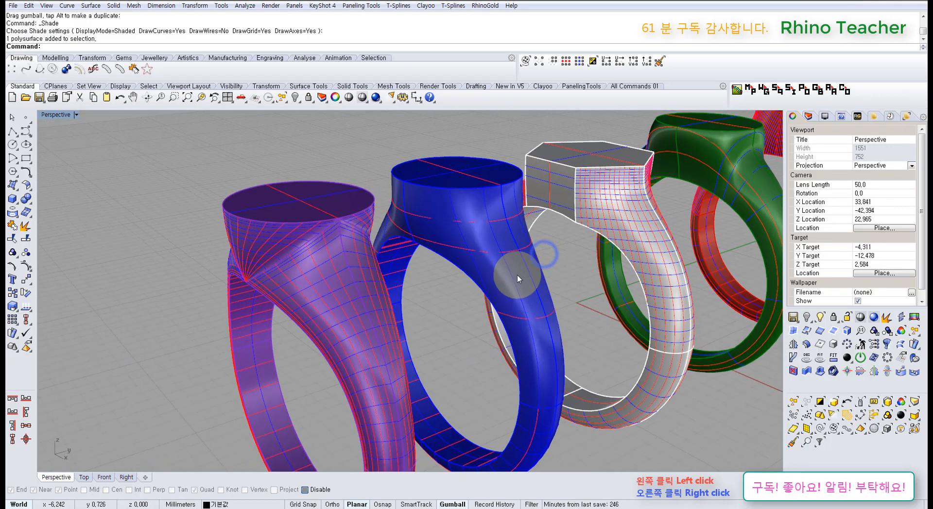
# - Copy the blue signet ring to an open spot beyond the purple ring at the end of the row
pyautogui.click(425, 260)
pyautogui.scroll(-3, 425, 260)
pyautogui.moveTo(425, 260); pyautogui.dragTo(566, 318, button='right')
pyautogui.scroll(-6, 500, 291)
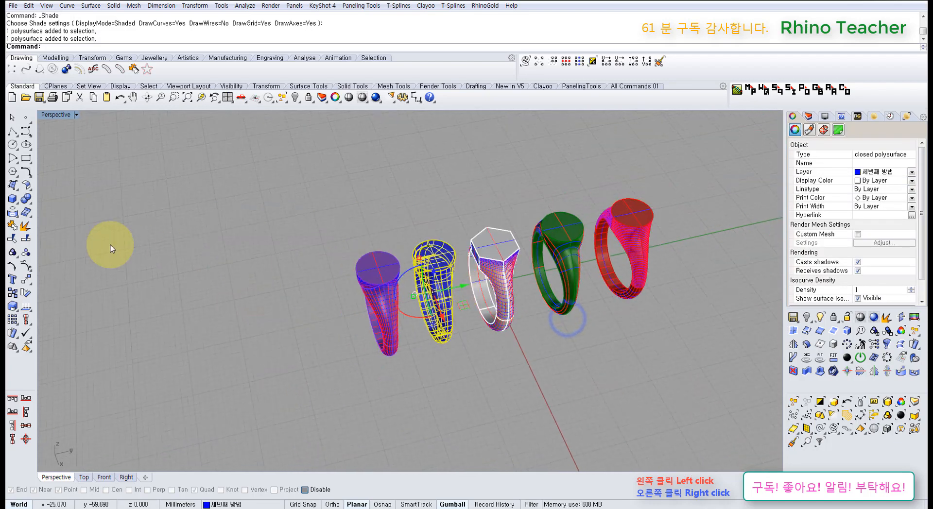
pyautogui.click(13, 291)
pyautogui.click(462, 353)
pyautogui.click(262, 358)
pyautogui.rightClick(262, 358)
pyautogui.click(273, 282)
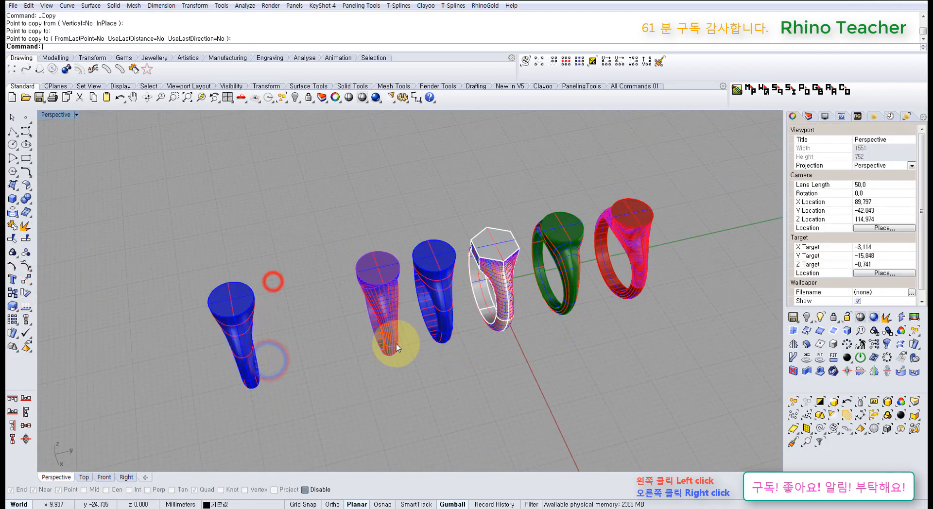
# - Compare the copied blue ring with the five original rings in the row
pyautogui.click(392, 346)
pyautogui.click(454, 330)
pyautogui.click(506, 308)
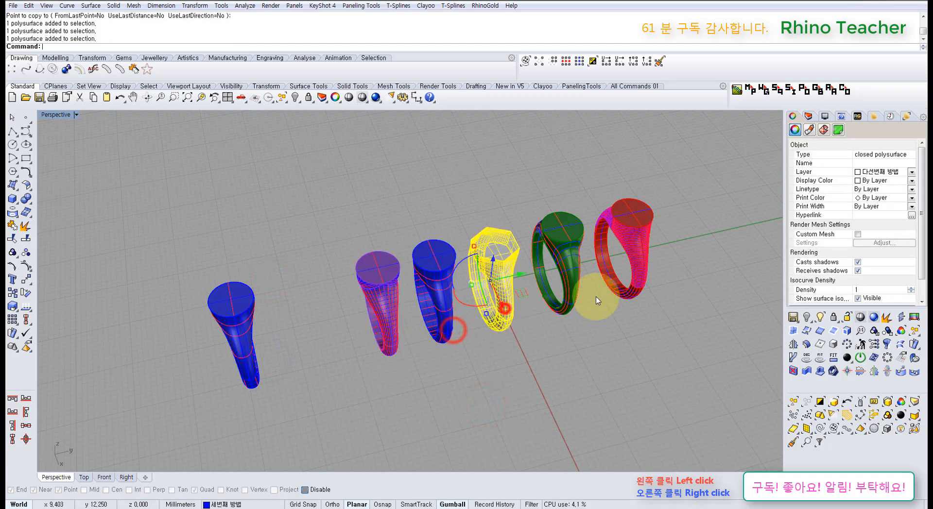
pyautogui.click(597, 301)
pyautogui.moveTo(481, 335); pyautogui.dragTo(492, 308, button='right')
pyautogui.scroll(5, 384, 333)
pyautogui.keyDown('shift'); pyautogui.moveTo(353, 344); pyautogui.dragTo(479, 311, button='right'); pyautogui.keyUp('shift')
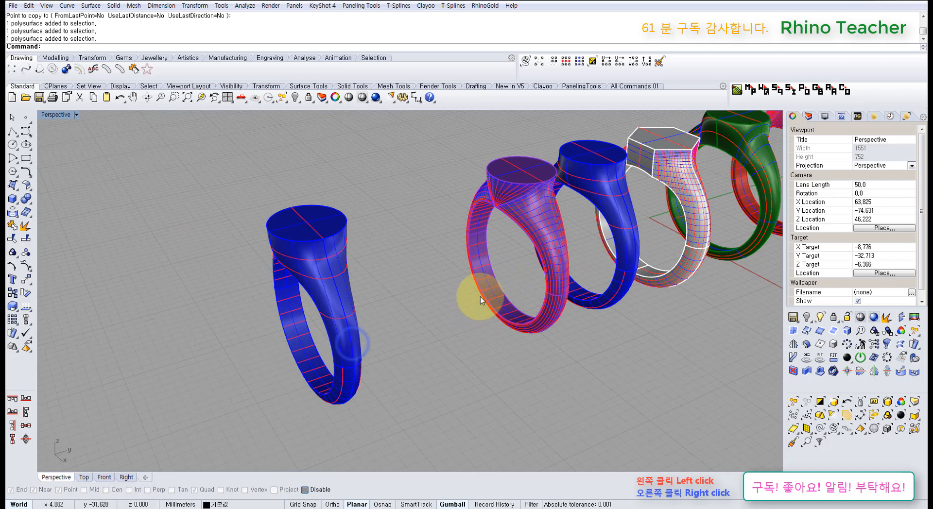
pyautogui.keyDown('shift'); pyautogui.moveTo(536, 297); pyautogui.dragTo(466, 315, button='right'); pyautogui.keyUp('shift')
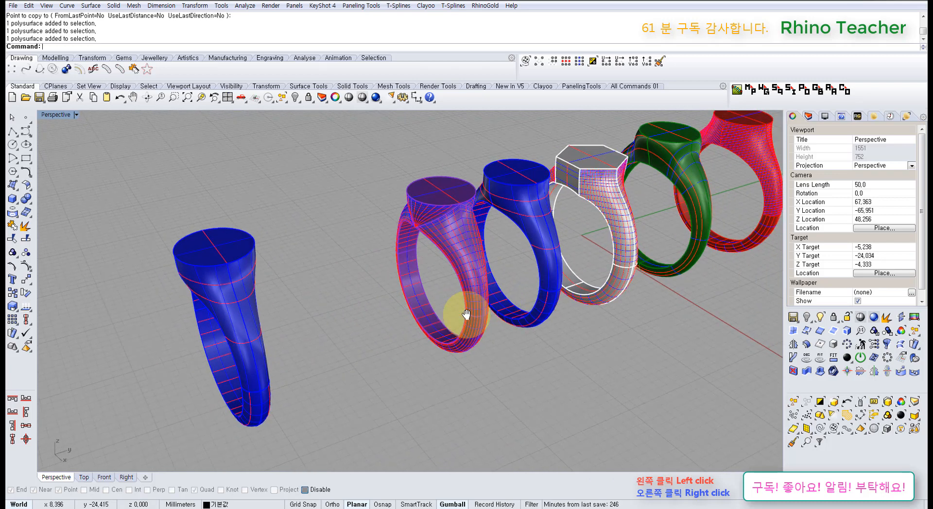
pyautogui.scroll(-6, 501, 313)
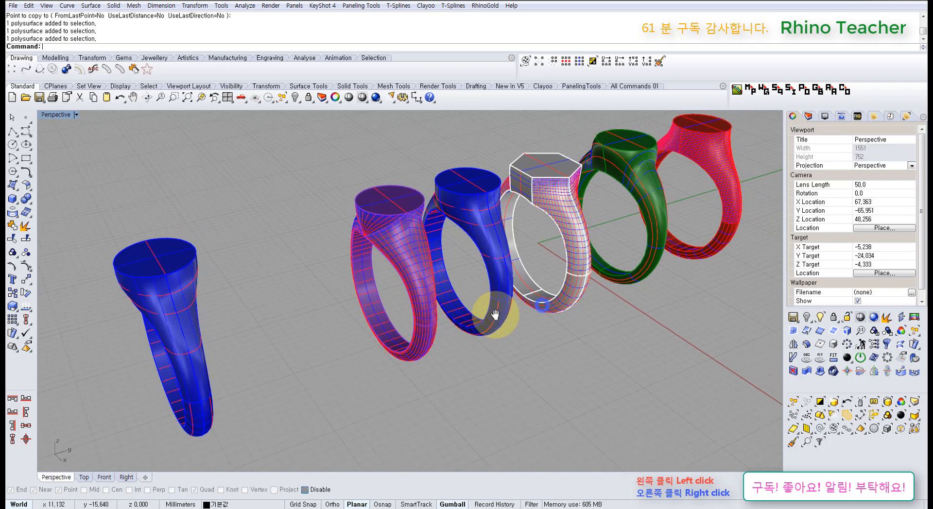
pyautogui.moveTo(653, 348); pyautogui.dragTo(394, 271)
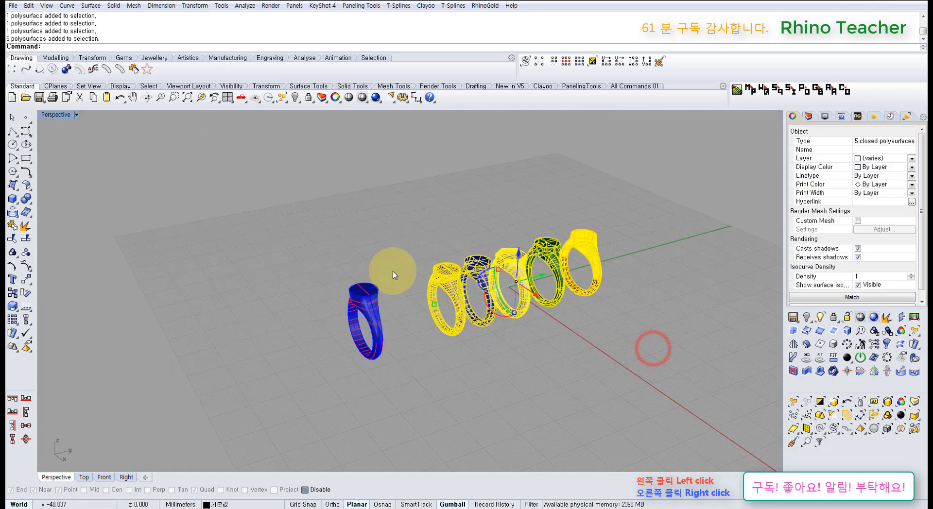
pyautogui.click(427, 338)
pyautogui.scroll(3, 437, 336)
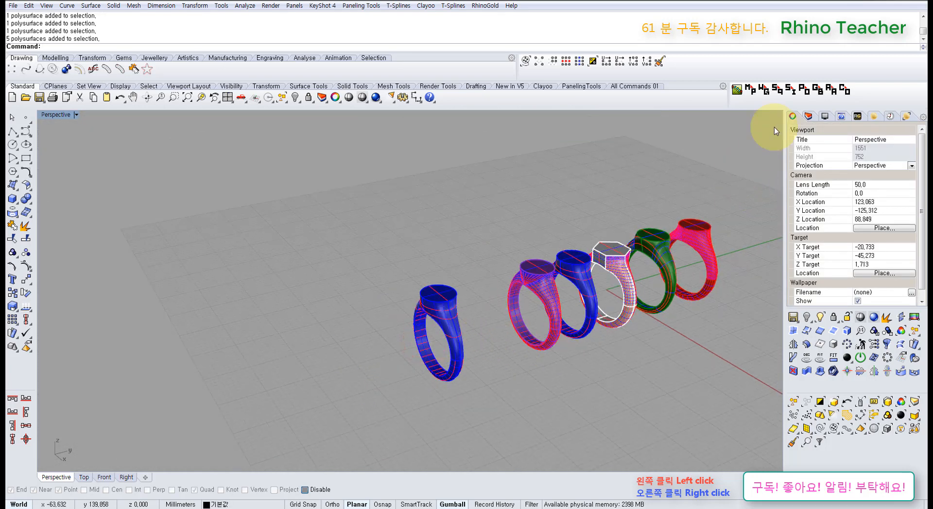
# - Hide all the ring method layers except 세번째 방법
pyautogui.click(809, 115)
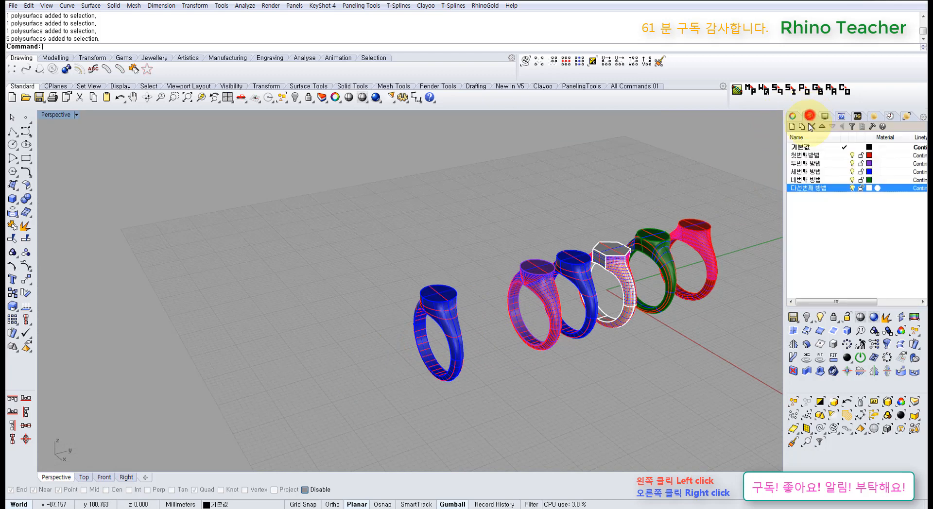
pyautogui.click(852, 155)
pyautogui.click(851, 163)
pyautogui.click(852, 171)
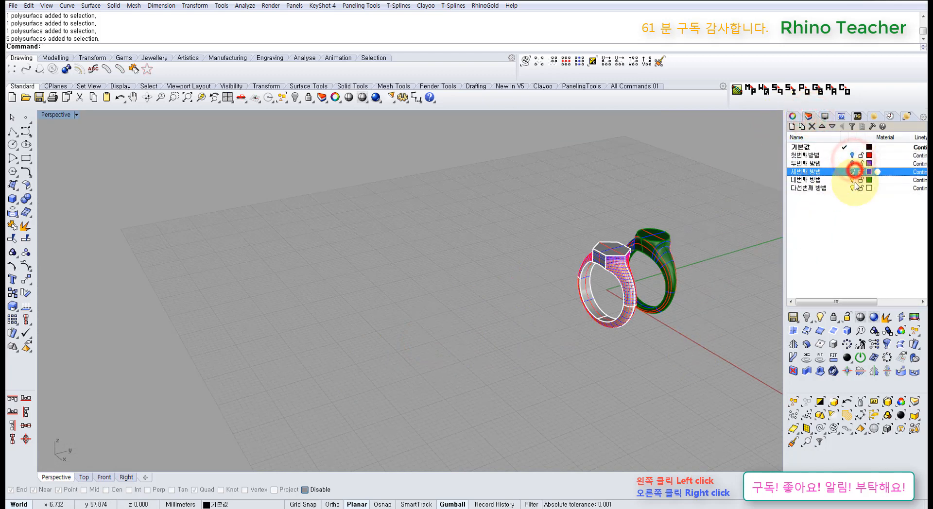
pyautogui.click(851, 171)
pyautogui.click(853, 180)
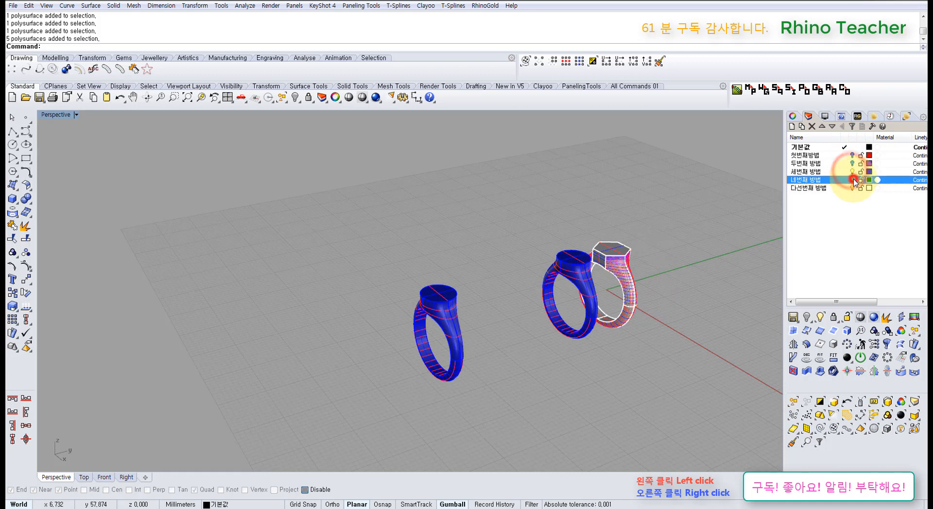
pyautogui.click(852, 171)
pyautogui.click(851, 171)
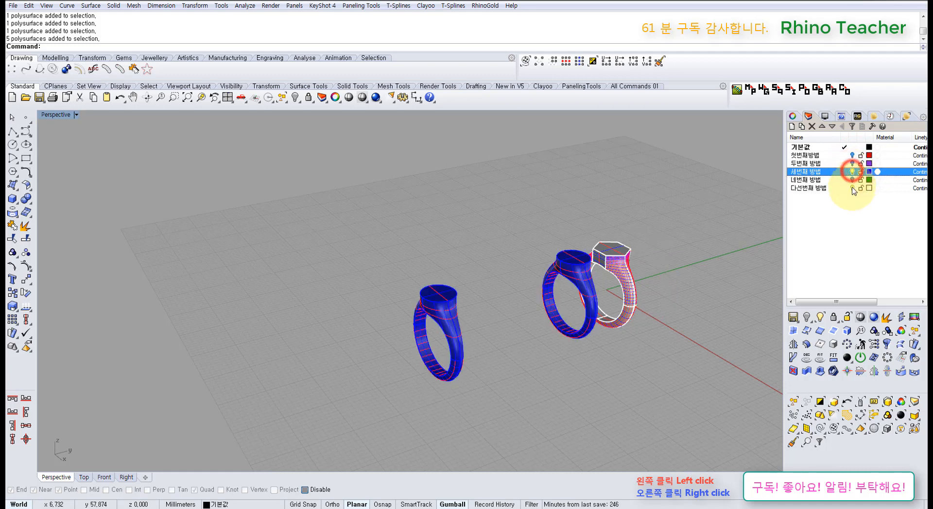
pyautogui.click(852, 188)
pyautogui.click(638, 350)
# - Explode the copied blue ring into separate surfaces
pyautogui.moveTo(437, 317); pyautogui.dragTo(424, 287, button='right')
pyautogui.scroll(9, 424, 288)
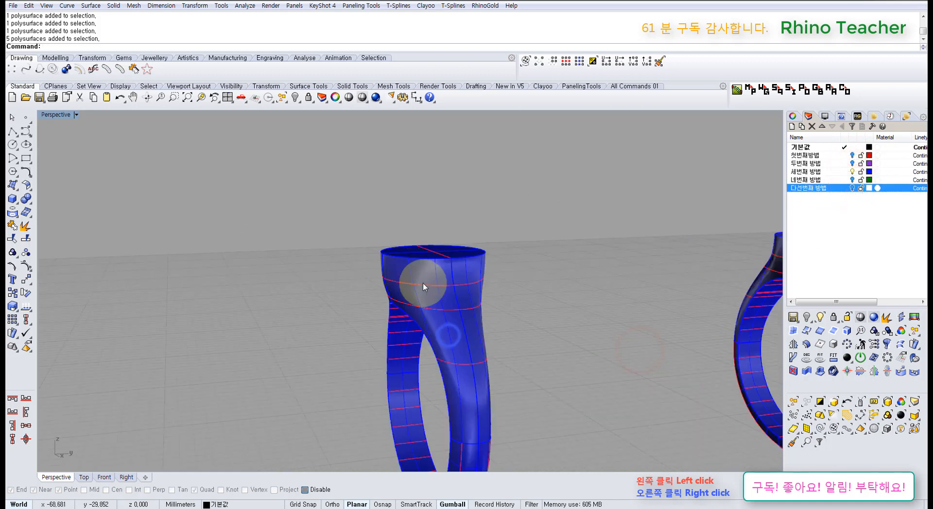
pyautogui.keyDown('shift'); pyautogui.moveTo(481, 313); pyautogui.dragTo(418, 238, button='right'); pyautogui.keyUp('shift')
pyautogui.click(391, 243)
pyautogui.press('Home')
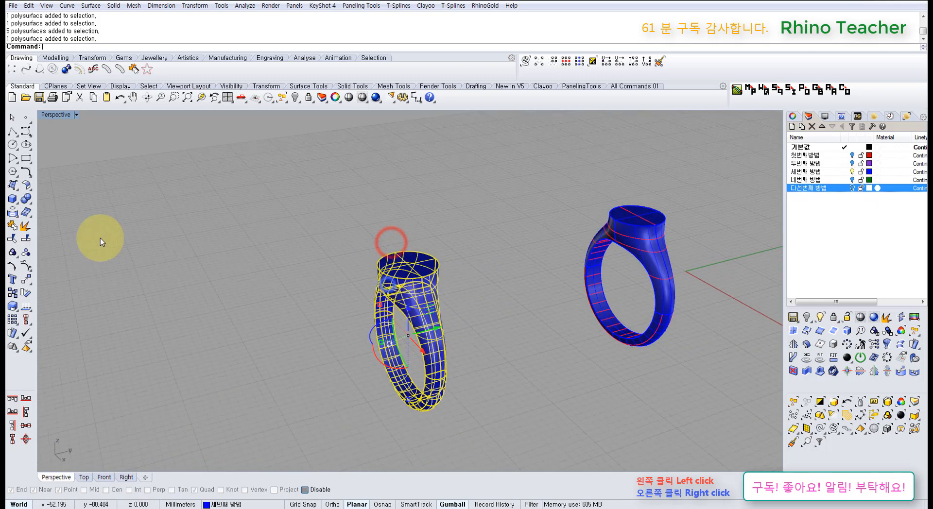
pyautogui.click(25, 226)
pyautogui.click(283, 334)
# - Move one shoulder surface of the exploded ring out to the side, away from the ring
pyautogui.scroll(2, 430, 297)
pyautogui.scroll(6, 430, 298)
pyautogui.click(388, 305)
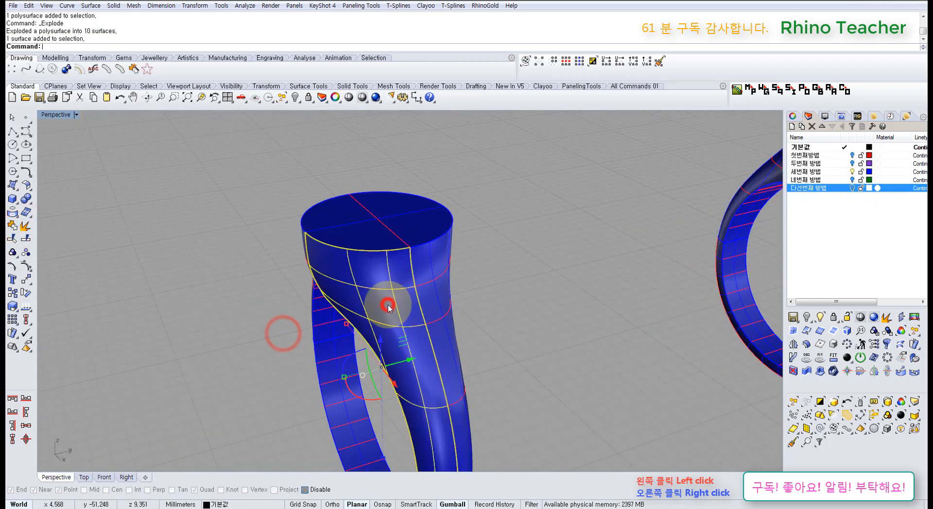
pyautogui.scroll(-9, 388, 307)
pyautogui.moveTo(413, 327); pyautogui.dragTo(333, 344)
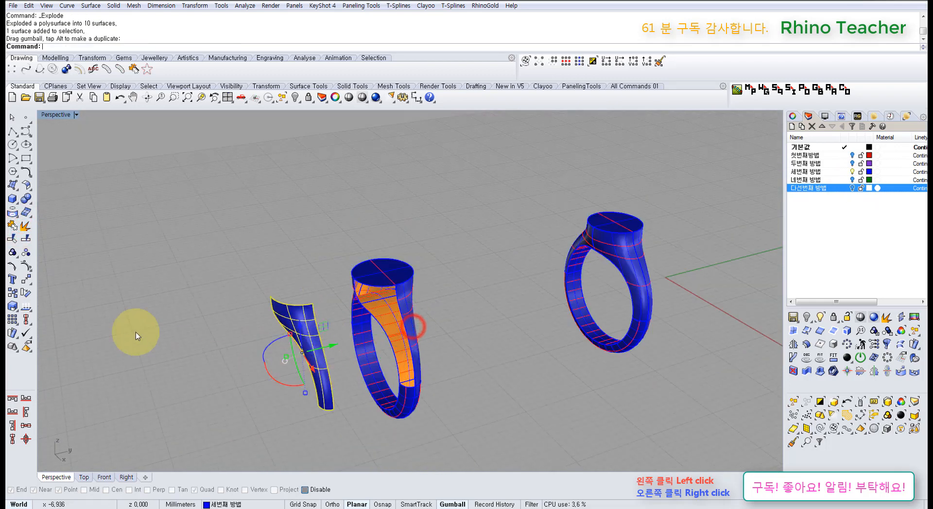
# - Turn on the control points of the separated shoulder surface and zoom to all of them
pyautogui.click(26, 266)
pyautogui.moveTo(242, 336); pyautogui.dragTo(208, 327, button='right')
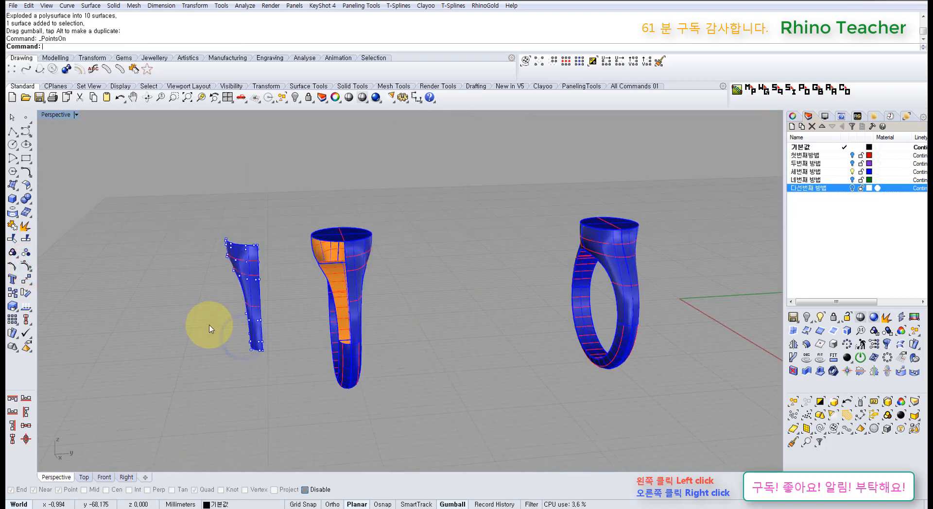
pyautogui.scroll(5, 270, 239)
pyautogui.moveTo(199, 184); pyautogui.dragTo(314, 380)
pyautogui.write('zs')
pyautogui.press('Return')
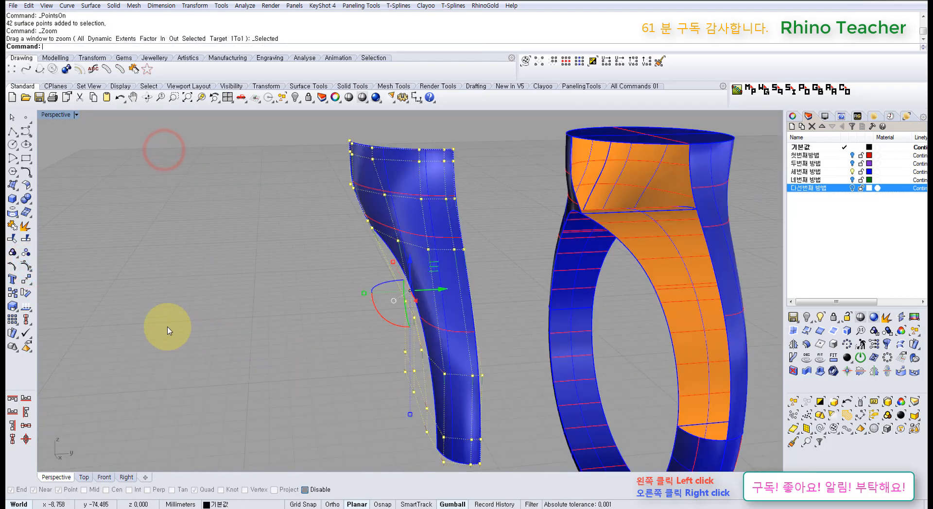
pyautogui.click(168, 325)
# - Untrim the curved inner edge of the separated shoulder surface
pyautogui.moveTo(233, 329); pyautogui.dragTo(243, 285, button='right')
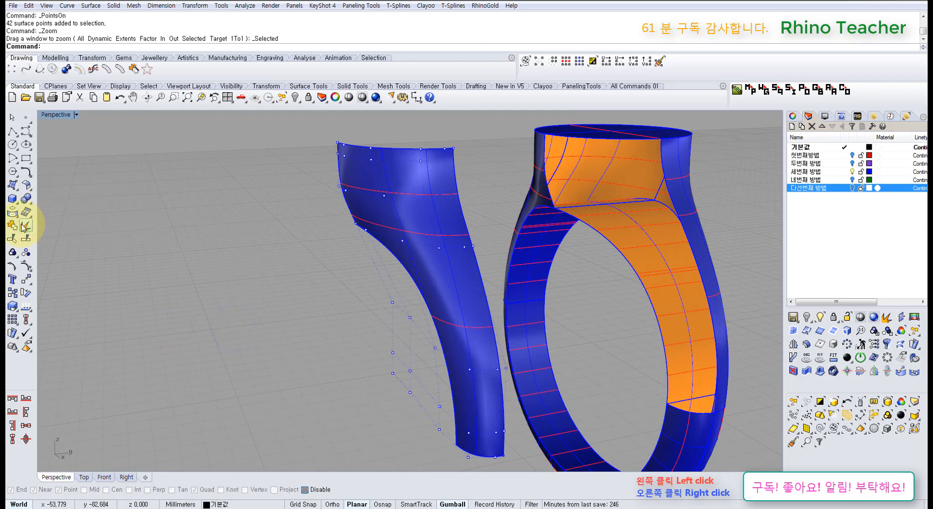
pyautogui.click(13, 238)
pyautogui.click(389, 246)
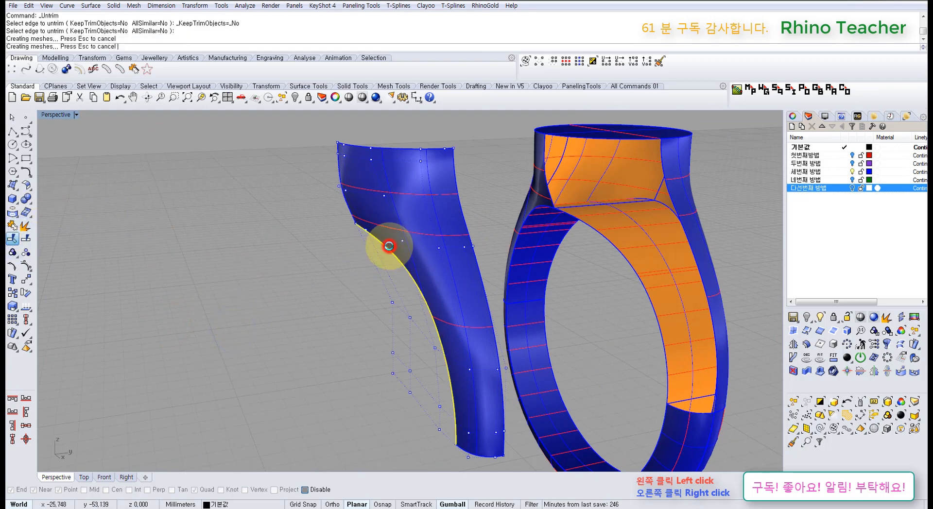
pyautogui.moveTo(389, 246); pyautogui.dragTo(468, 343, button='right')
# - Undo the untrim and the shoulder surface's move
pyautogui.hotkey('ctrl', 'z')
pyautogui.hotkey('ctrl', 'z')
pyautogui.hotkey('ctrl', 'z')
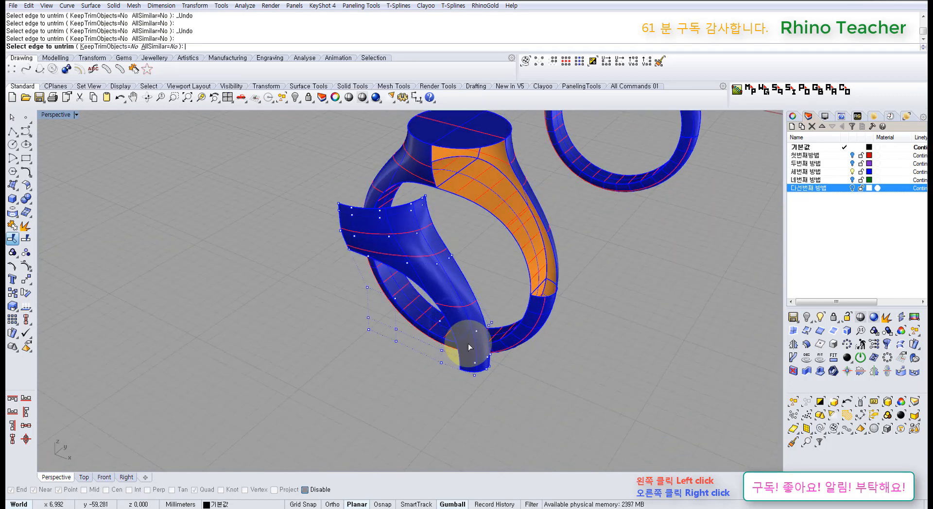
pyautogui.press('Escape')
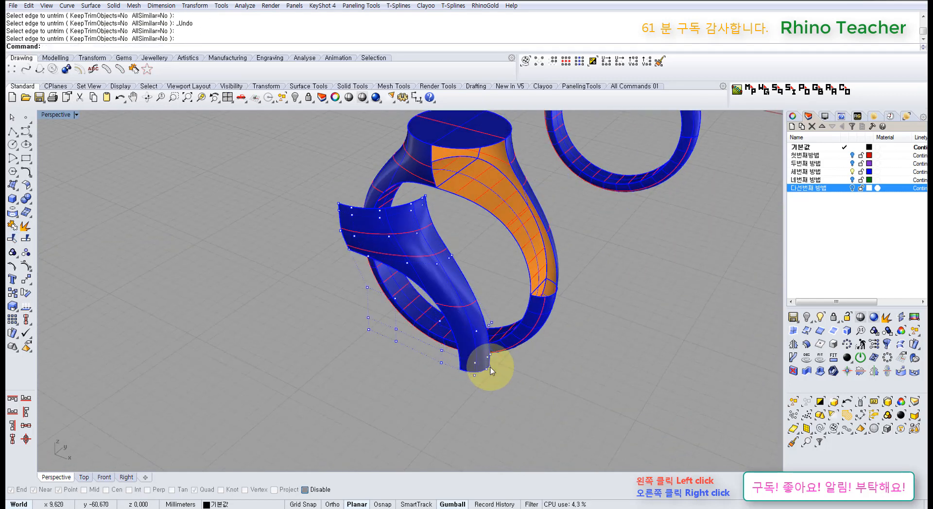
pyautogui.hotkey('ctrl', 'z')
pyautogui.hotkey('ctrl', 'z')
pyautogui.click(624, 391)
pyautogui.click(650, 286)
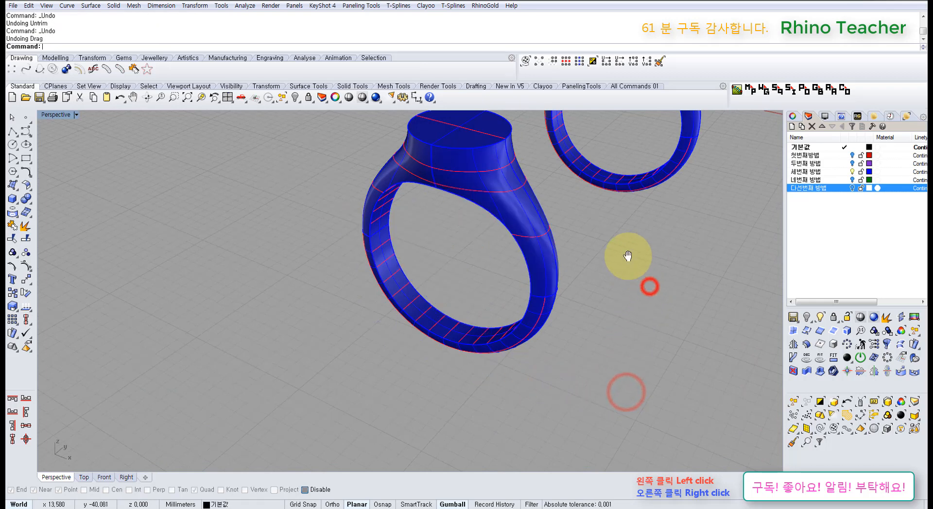
# - Inspect the copied ring in a shaded preview and select all of its exploded surfaces
pyautogui.moveTo(627, 257); pyautogui.dragTo(407, 138, button='right')
pyautogui.click(349, 97)
pyautogui.moveTo(457, 335)
pyautogui.mouseDown(button='right')
pyautogui.moveTo(474, 298)
pyautogui.moveTo(411, 340)
pyautogui.moveTo(492, 291)
pyautogui.moveTo(439, 308)
pyautogui.moveTo(439, 333)
pyautogui.mouseUp(button='right')
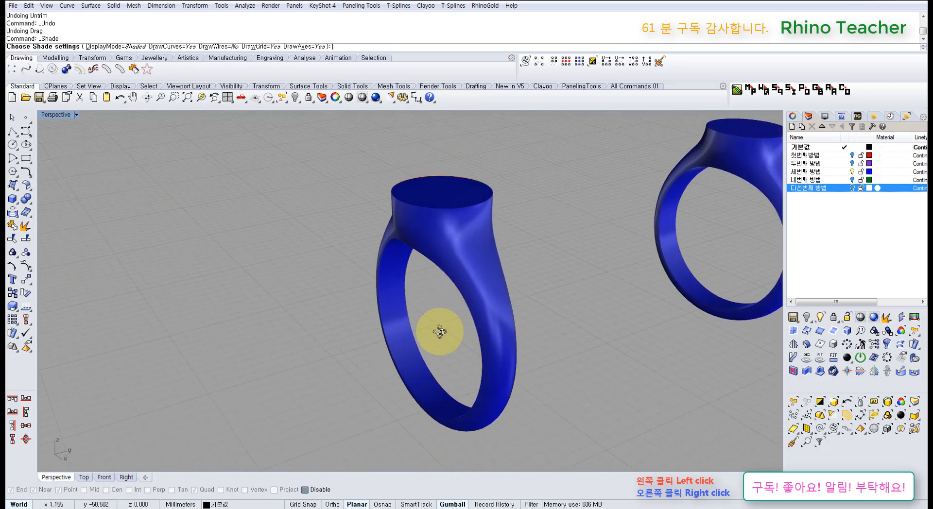
pyautogui.scroll(-10, 443, 334)
pyautogui.click(450, 334)
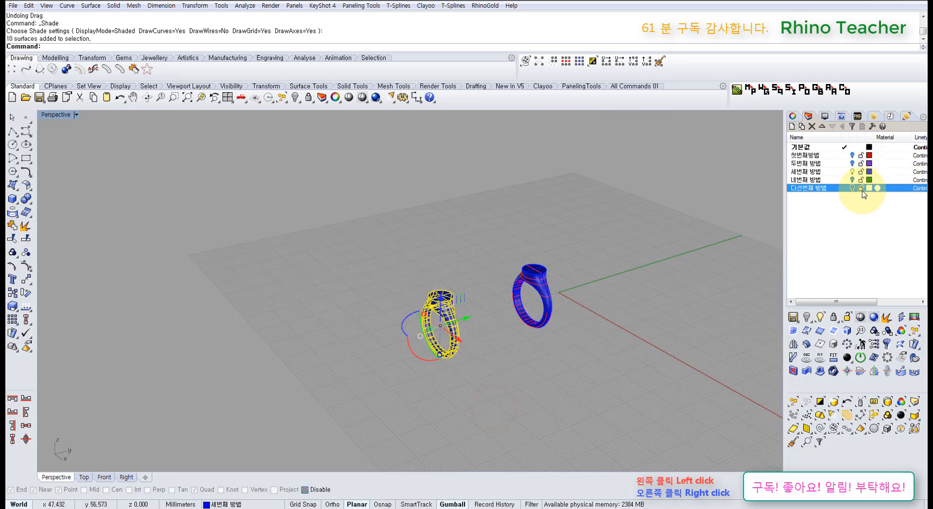
# - Hide the 세번째 방법 layer and maximize the Front viewport
pyautogui.click(853, 173)
pyautogui.click(690, 319)
pyautogui.keyDown('shift'); pyautogui.moveTo(588, 322); pyautogui.dragTo(304, 315, button='right'); pyautogui.keyUp('shift')
pyautogui.hotkey('ctrl', 'F1')
pyautogui.hotkey('ctrl', 'F2')
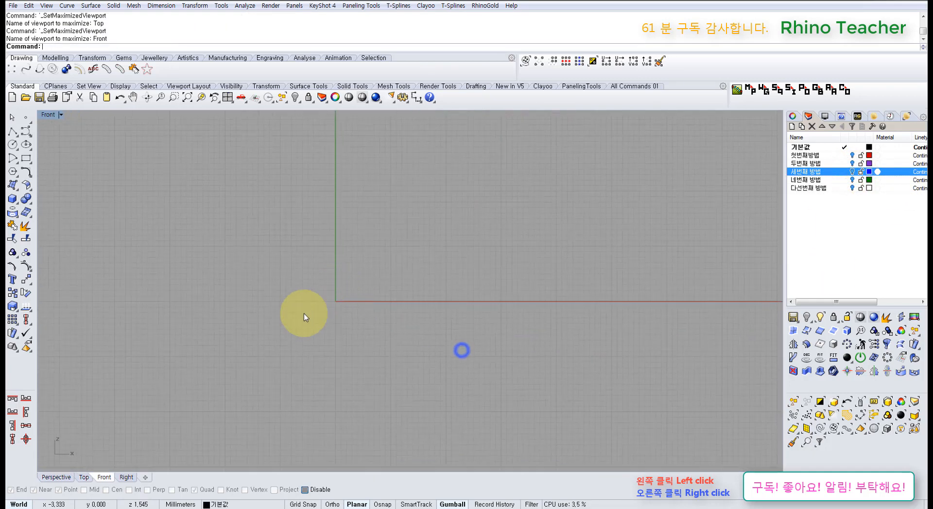
# - Draw a deformable circle 16 mm in diameter, centred on the origin in the Front view
pyautogui.click(18, 144)
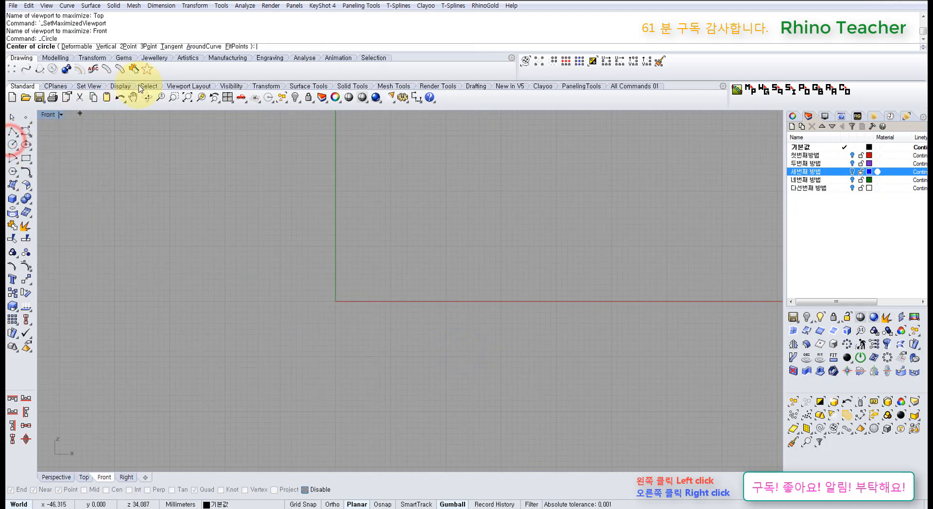
pyautogui.rightClick(232, 98)
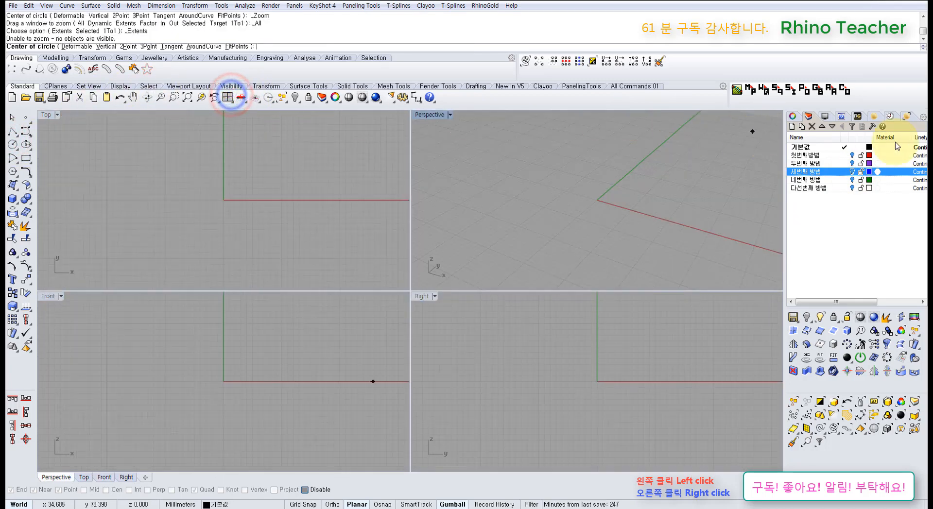
pyautogui.click(794, 115)
pyautogui.click(189, 359)
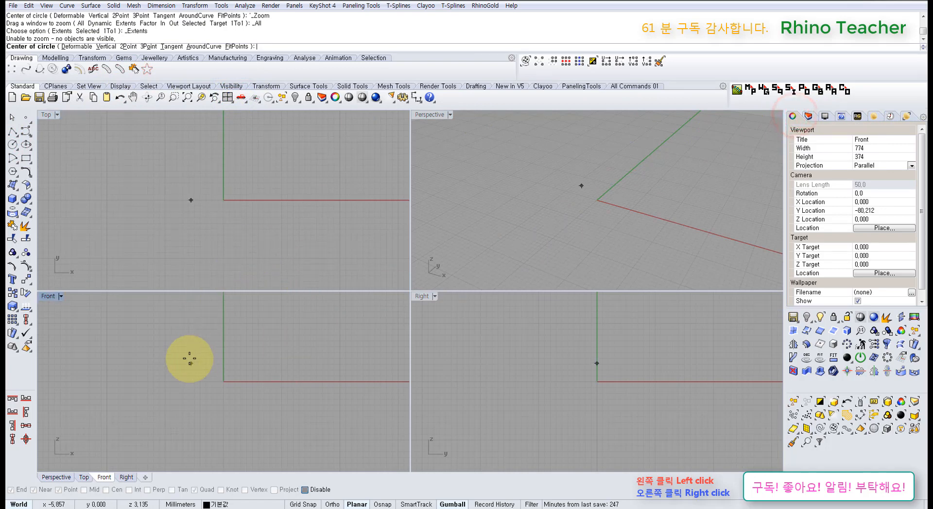
pyautogui.click(72, 47)
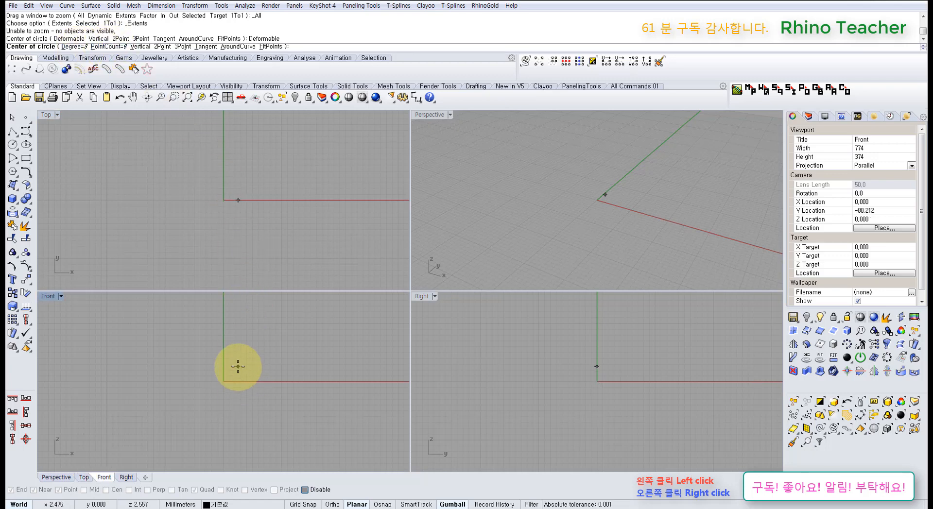
pyautogui.write('0')
pyautogui.press('Return')
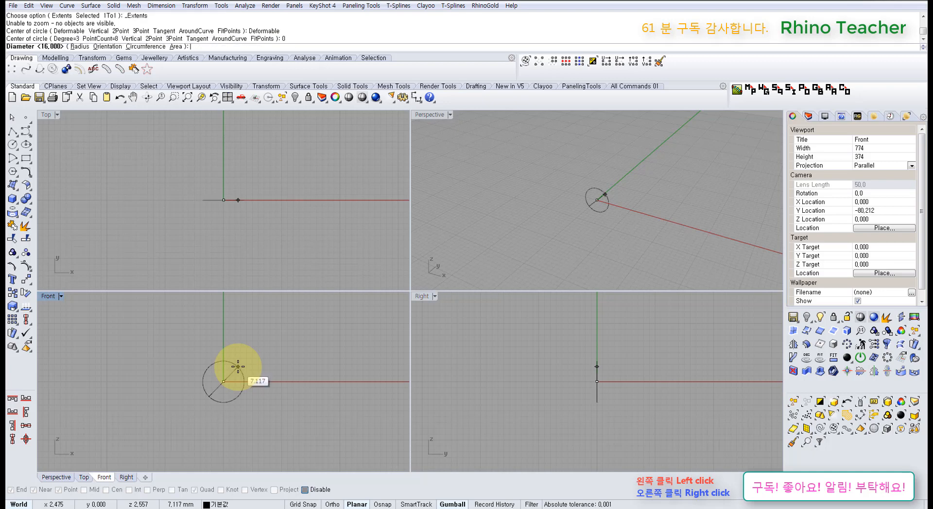
pyautogui.press('Return')
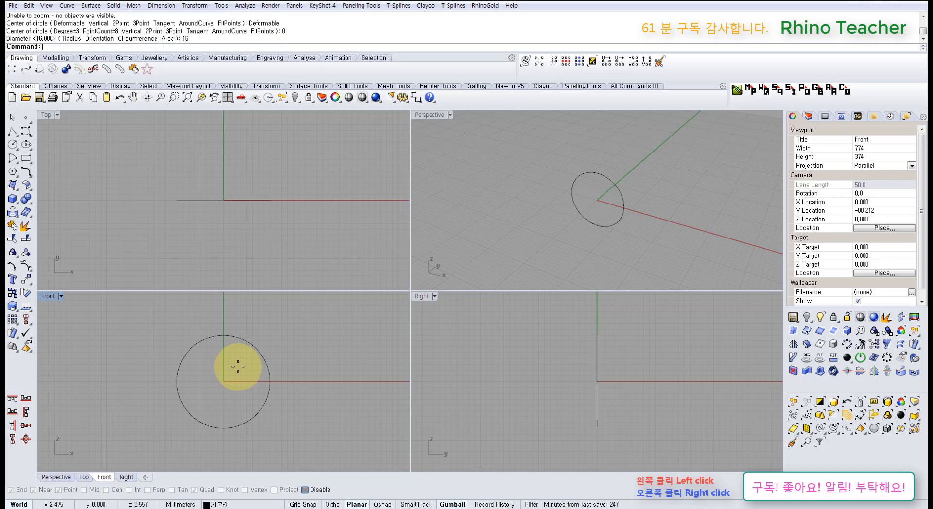
# - Rotate the circle -90° about the origin so its seam point moves to the bottom
pyautogui.moveTo(301, 346); pyautogui.dragTo(177, 374)
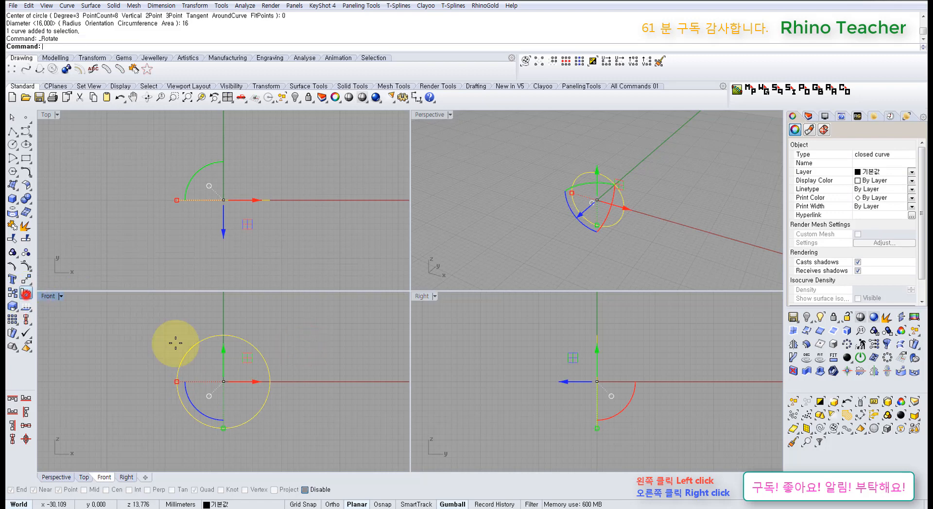
pyautogui.click(26, 293)
pyautogui.write('0')
pyautogui.press('Return')
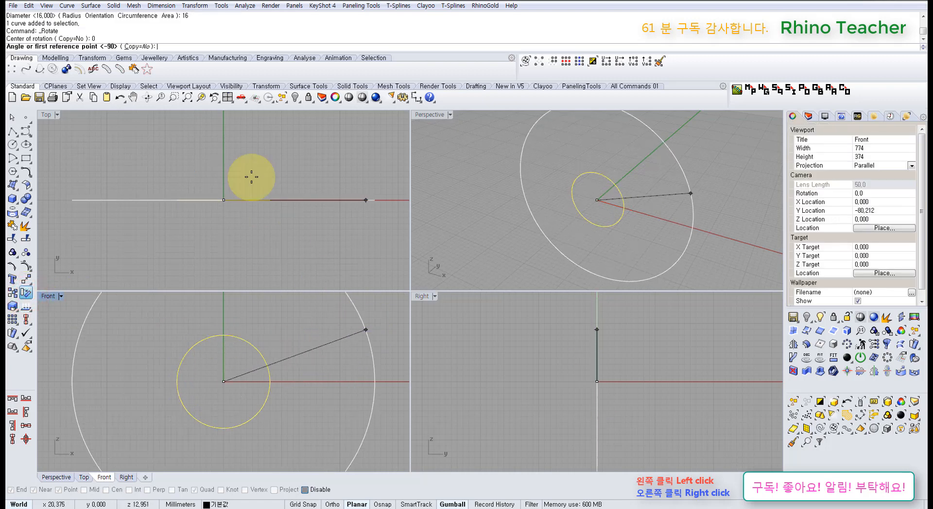
pyautogui.press('shift')
pyautogui.click(310, 382)
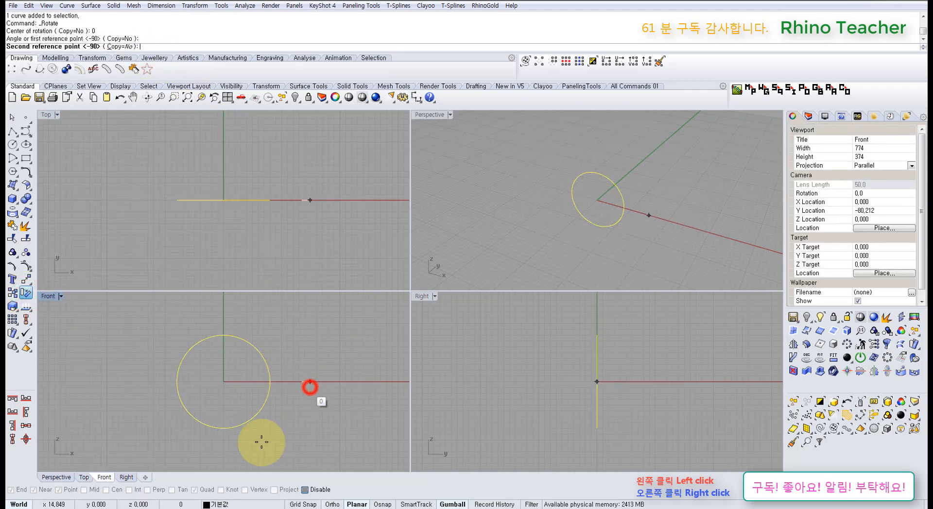
pyautogui.click(225, 437)
pyautogui.click(322, 437)
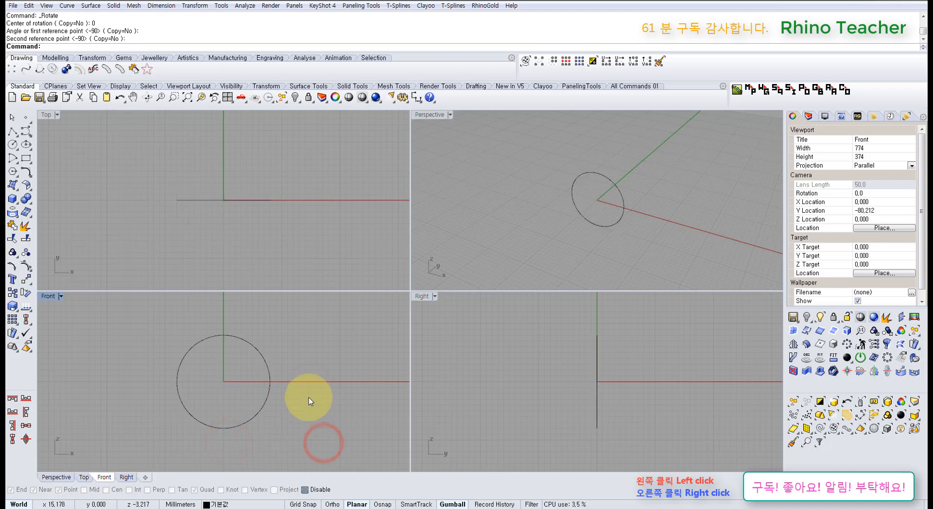
# - Check the rotated circle's curve direction and seam position
pyautogui.moveTo(299, 435); pyautogui.dragTo(200, 375)
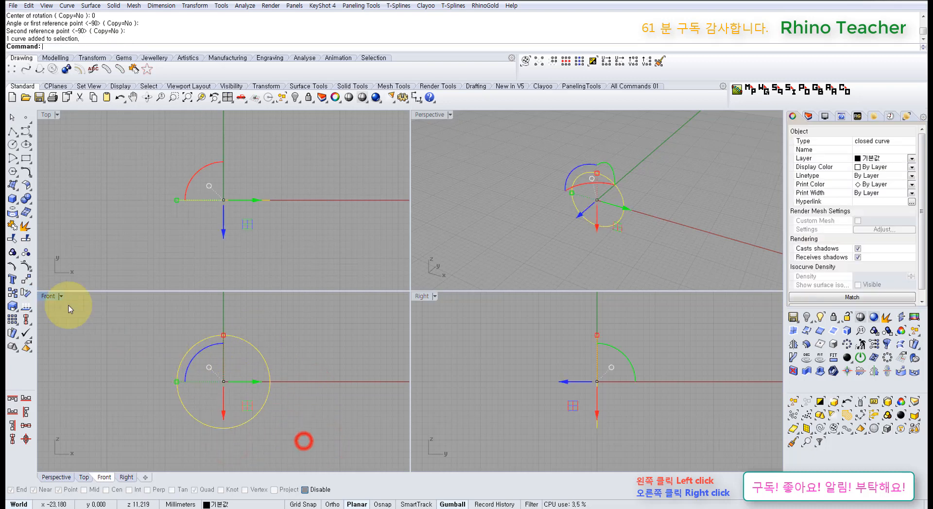
pyautogui.click(26, 306)
pyautogui.click(132, 373)
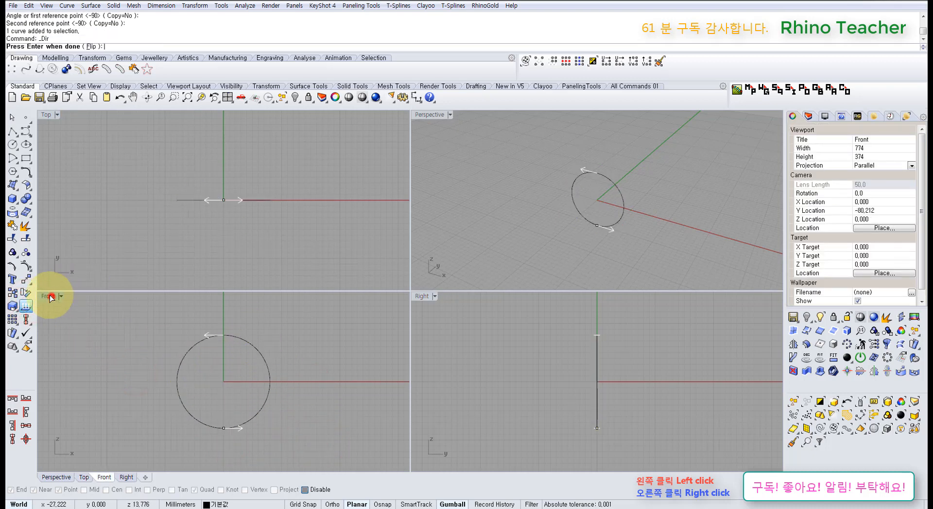
pyautogui.press('Return')
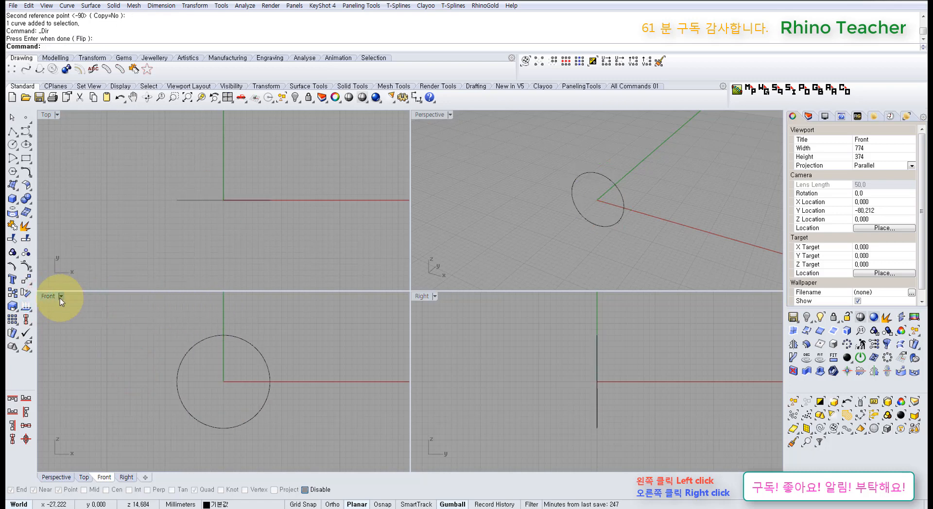
# - Maximize the Front view and scale a copy of the circle up from the origin as a slightly larger concentric outer circle
pyautogui.doubleClick(48, 296)
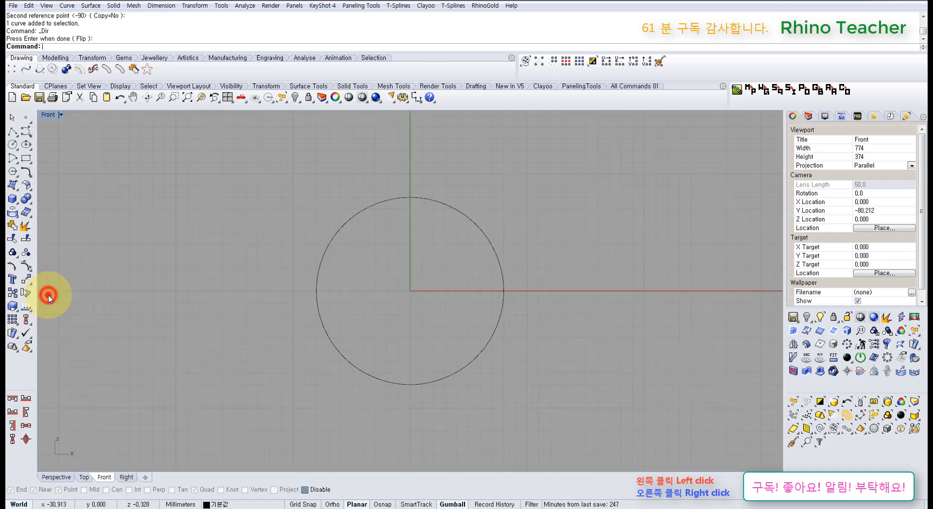
pyautogui.moveTo(357, 312); pyautogui.dragTo(264, 255)
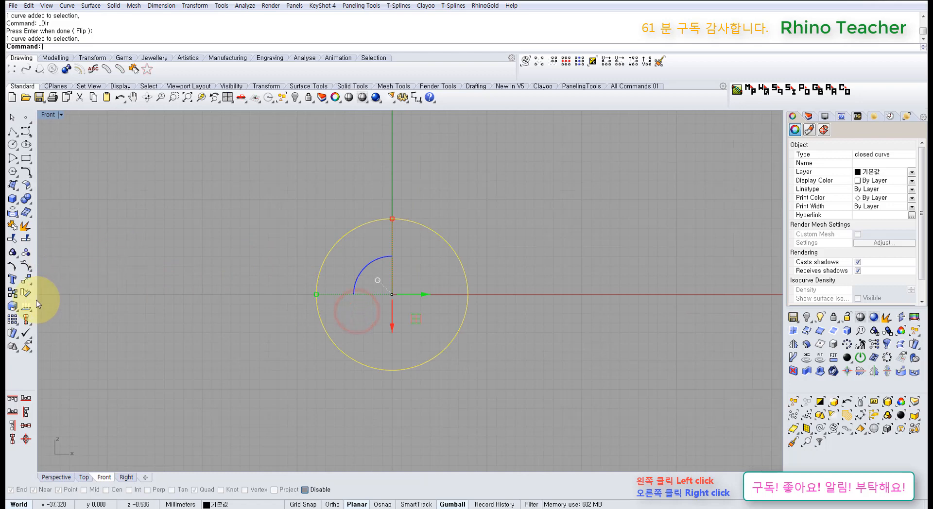
pyautogui.click(13, 306)
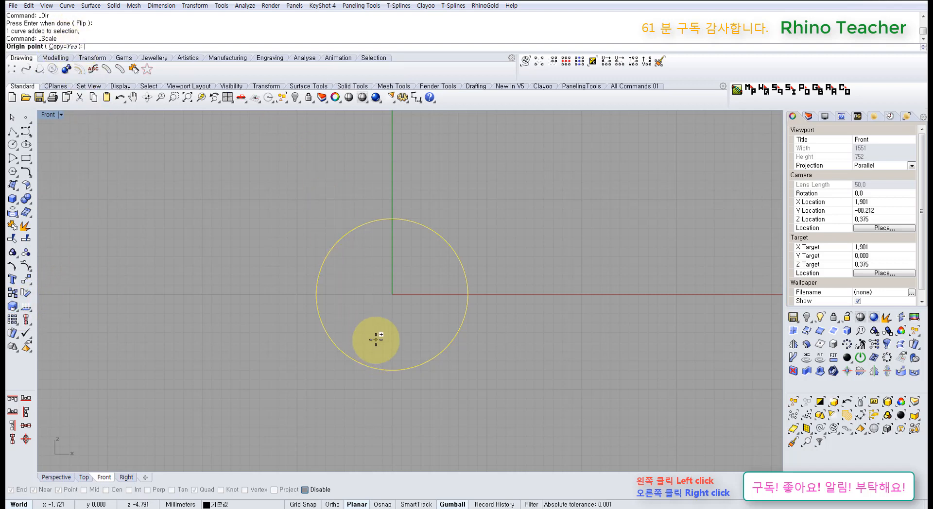
pyautogui.write('0')
pyautogui.press('Return')
pyautogui.scroll(4, 402, 391)
pyautogui.press('F8')
pyautogui.click(381, 370)
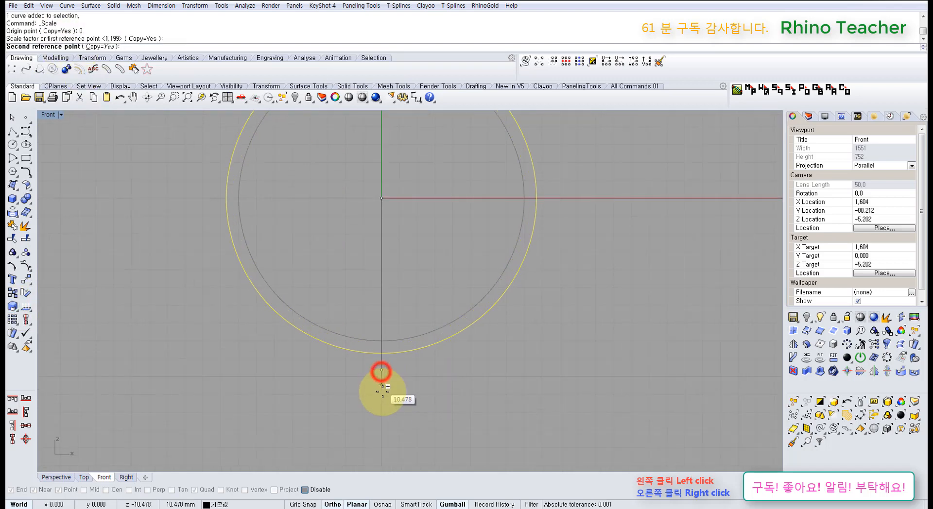
pyautogui.keyDown('shift'); pyautogui.click(383, 401); pyautogui.keyUp('shift')
pyautogui.rightClick(389, 304)
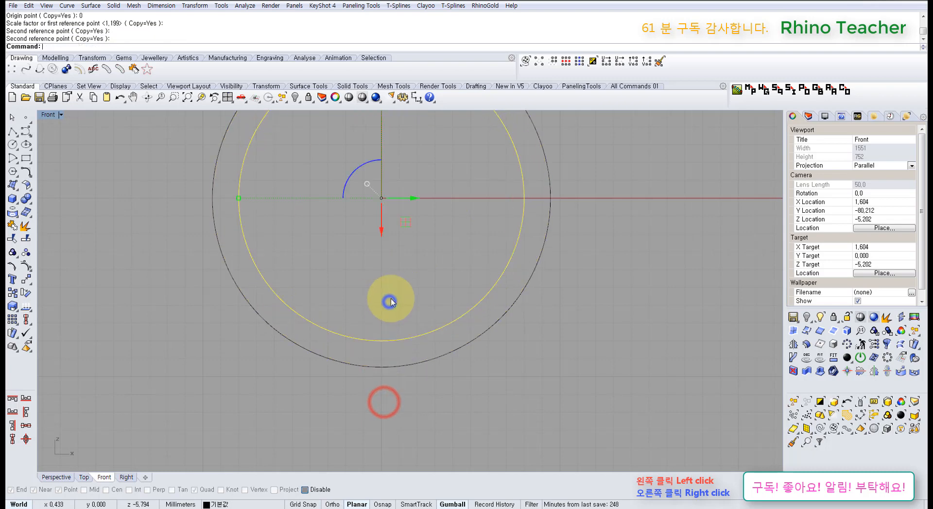
# - Check the curve directions and control points of both concentric circles
pyautogui.click(400, 292)
pyautogui.scroll(-6, 408, 293)
pyautogui.moveTo(413, 293); pyautogui.dragTo(417, 338, button='right')
pyautogui.moveTo(520, 398); pyautogui.dragTo(273, 313)
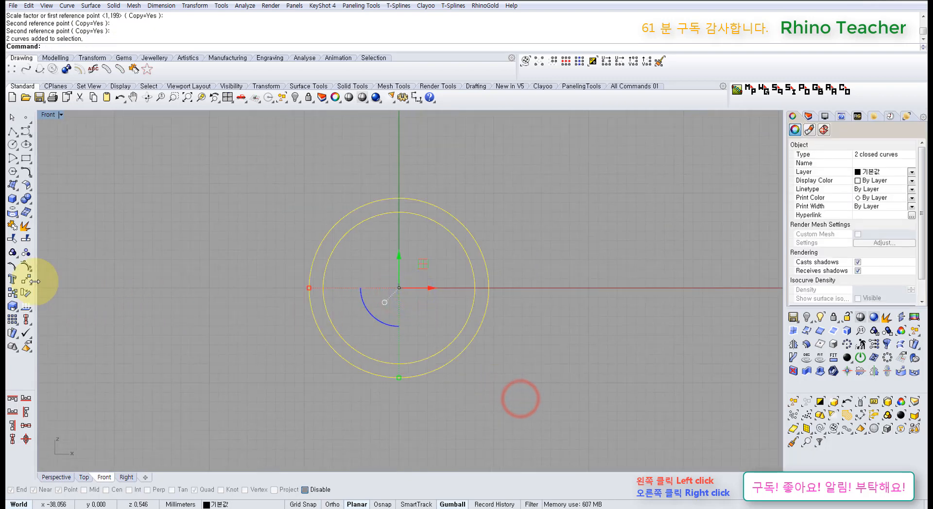
pyautogui.click(25, 306)
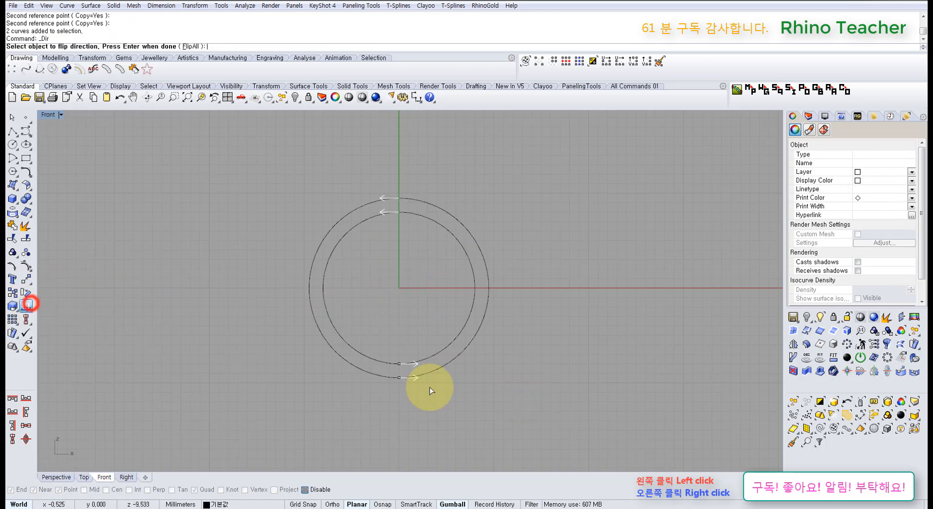
pyautogui.rightClick(375, 284)
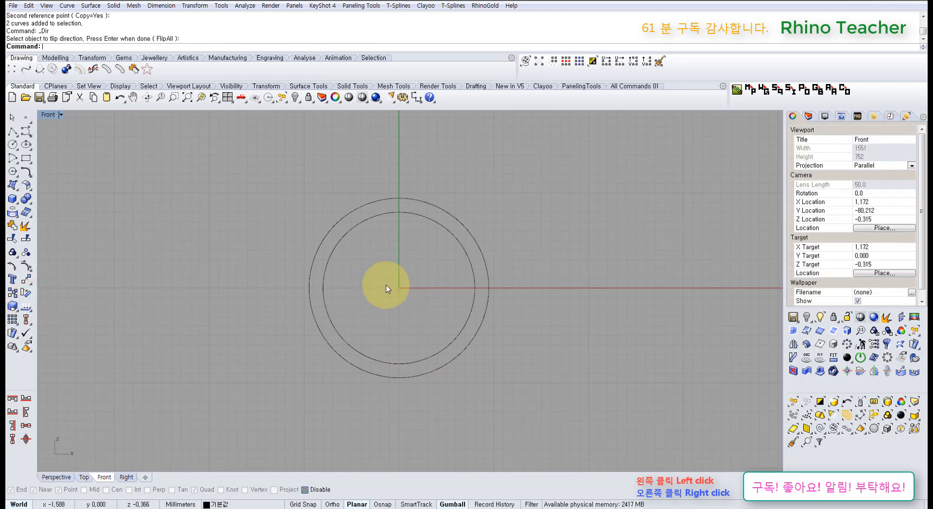
pyautogui.click(24, 266)
pyautogui.press('Escape')
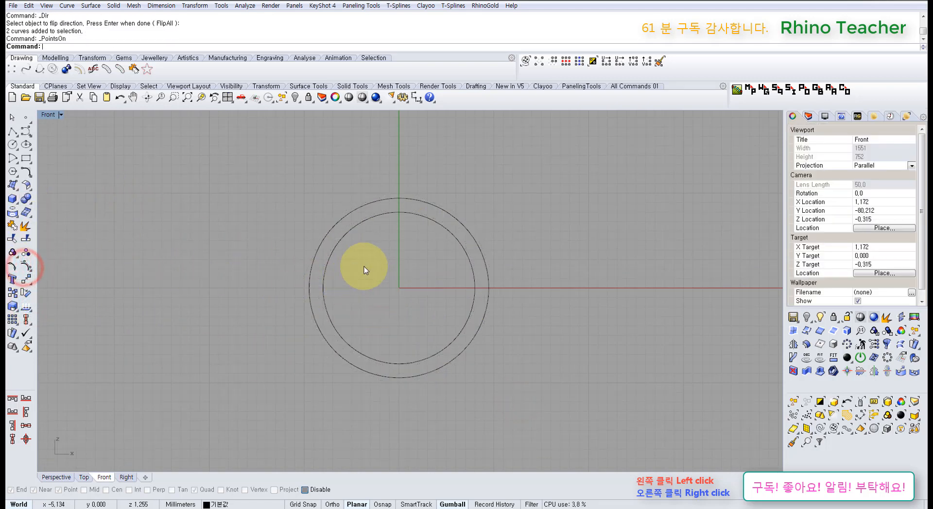
# - Draw a deformable circle about 11.9 mm in diameter, centred on the origin in the Top view
pyautogui.moveTo(365, 236); pyautogui.dragTo(244, 364, button='right')
pyautogui.hotkey('ctrl', 'F1')
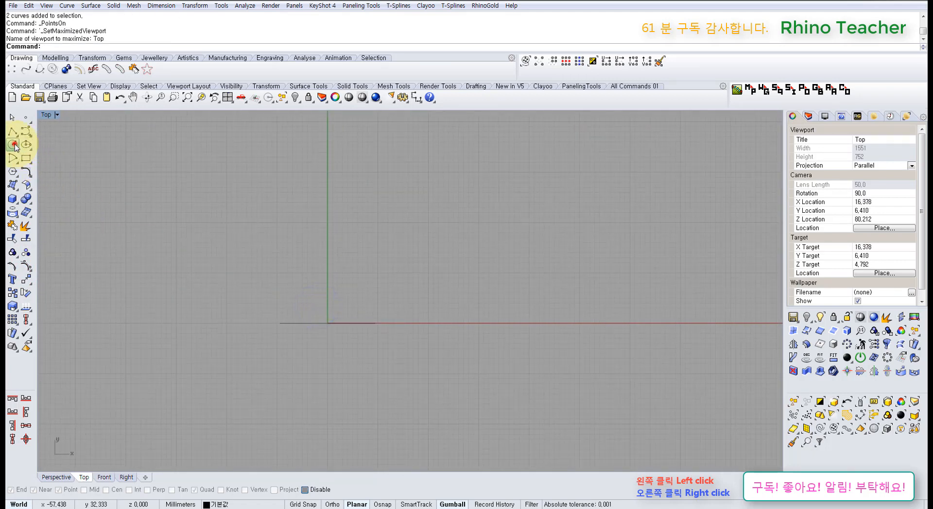
pyautogui.click(13, 144)
pyautogui.click(77, 47)
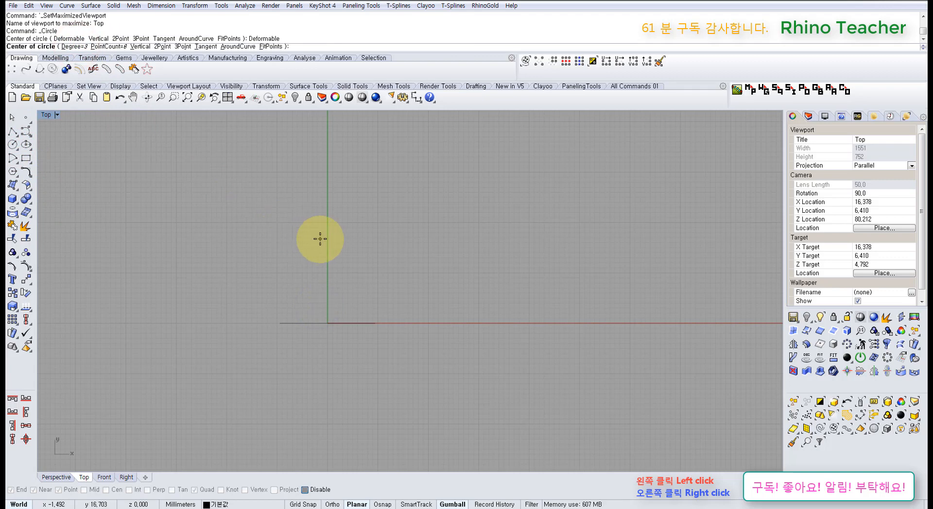
pyautogui.write('0')
pyautogui.press('Return')
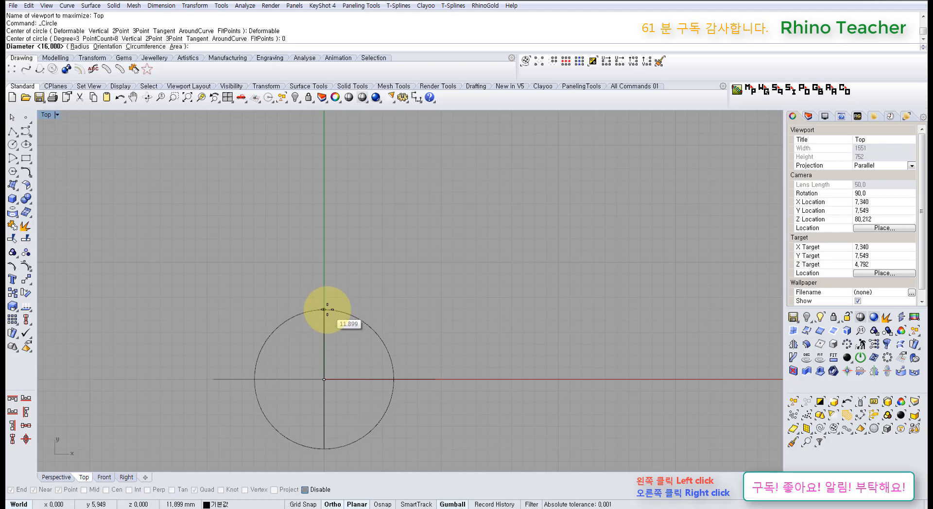
pyautogui.keyDown('shift'); pyautogui.click(327, 310); pyautogui.keyUp('shift')
# - Check the control points and curve direction of the Top-view circle
pyautogui.moveTo(374, 291); pyautogui.dragTo(255, 290)
pyautogui.press('F10')
pyautogui.press('Escape')
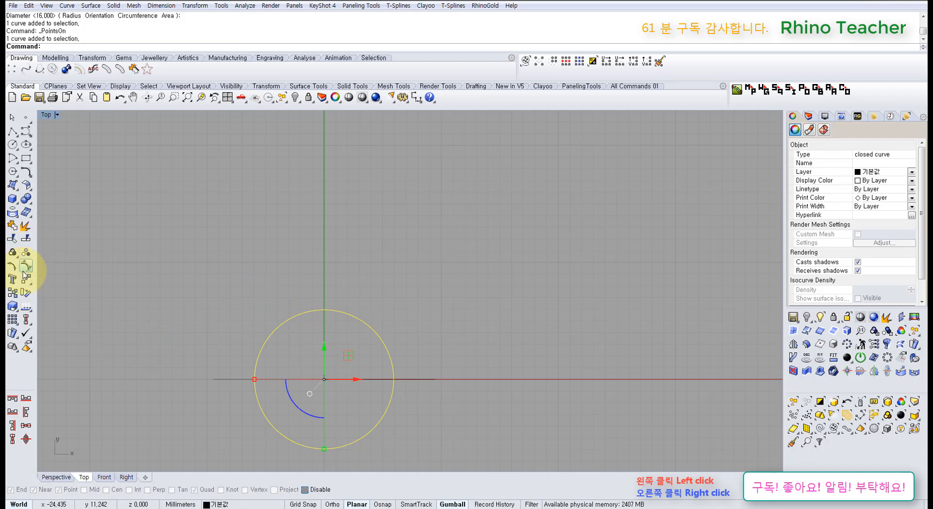
pyautogui.click(26, 319)
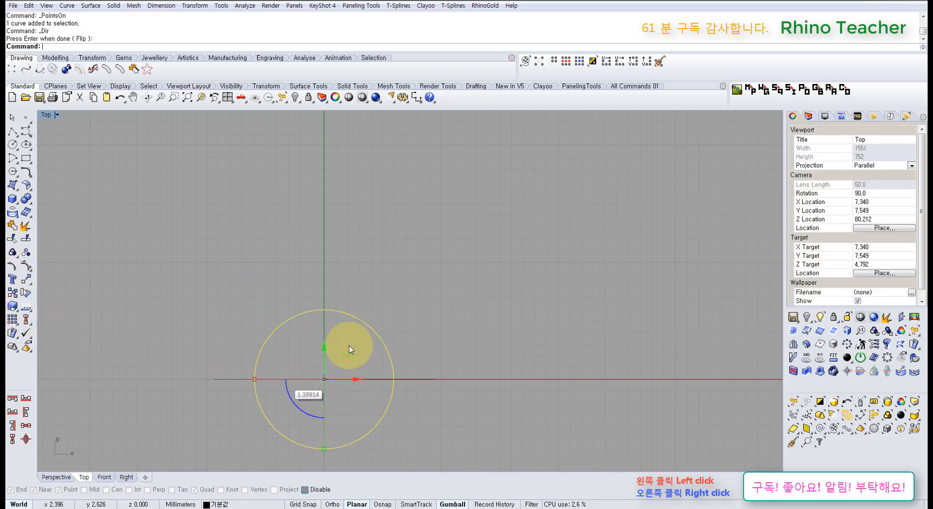
pyautogui.click(332, 335)
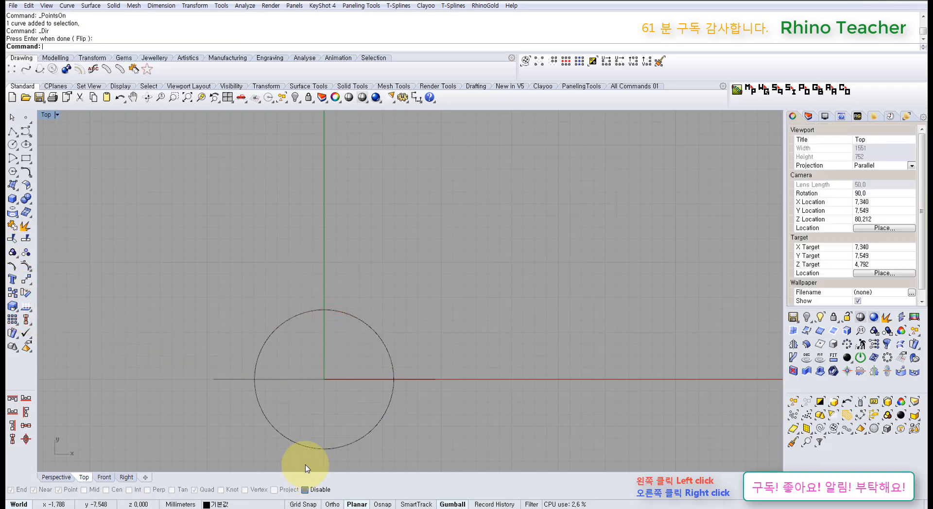
# - Move the Top-view circle vertically above the ring circles, to about 12.8 mm above the origin
pyautogui.moveTo(332, 394); pyautogui.dragTo(336, 346, button='right')
pyautogui.scroll(6, 253, 332)
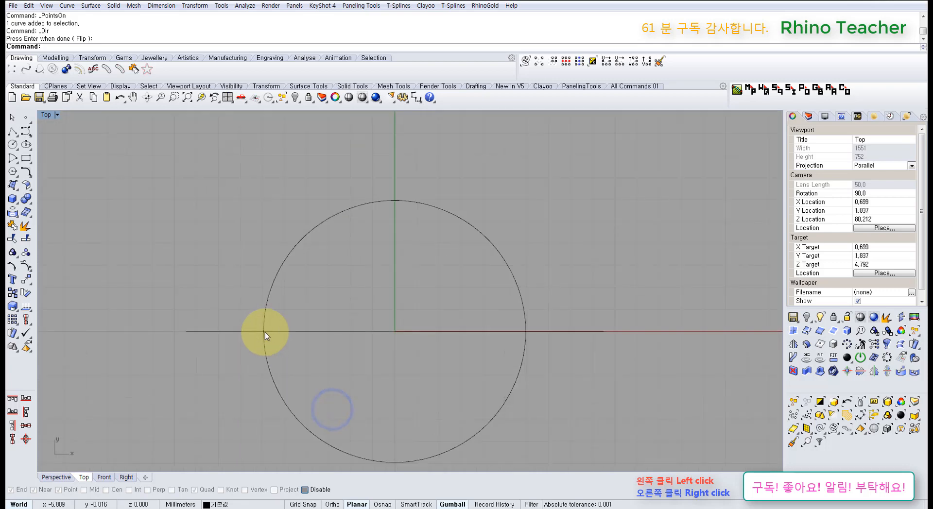
pyautogui.moveTo(380, 244); pyautogui.dragTo(339, 189)
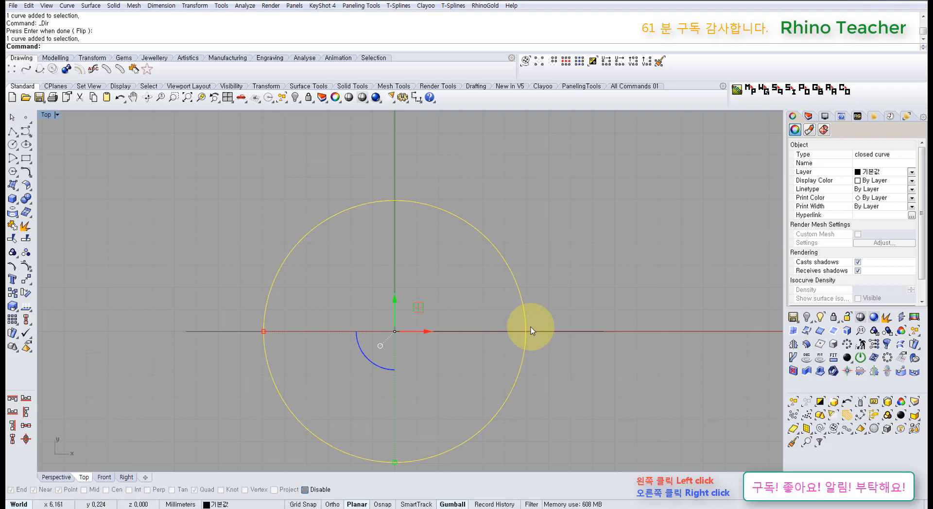
pyautogui.hotkey('ctrl', 'F4')
pyautogui.moveTo(483, 270); pyautogui.dragTo(426, 332, button='right')
pyautogui.moveTo(426, 332); pyautogui.dragTo(429, 183)
# - Hide the larger outer ring circle in the Front view
pyautogui.hotkey('ctrl', 'F2')
pyautogui.scroll(5, 330, 248)
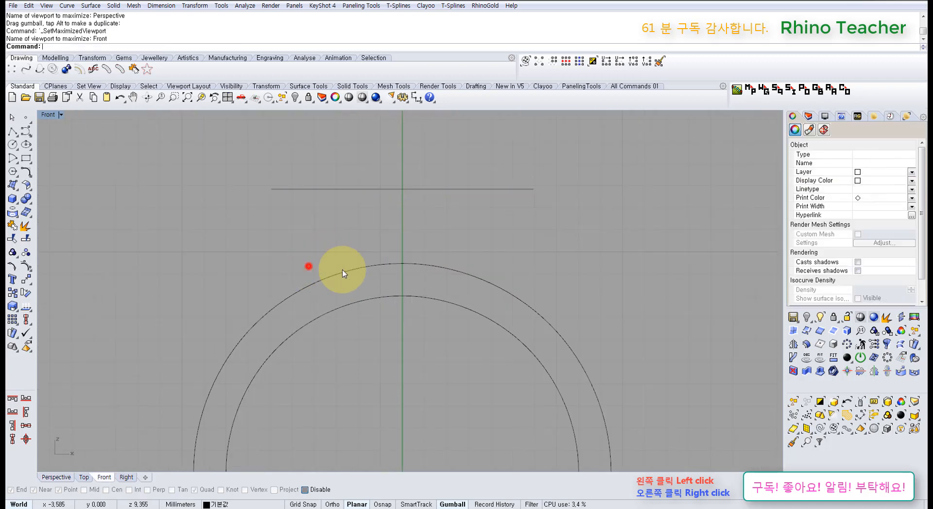
pyautogui.click(319, 273)
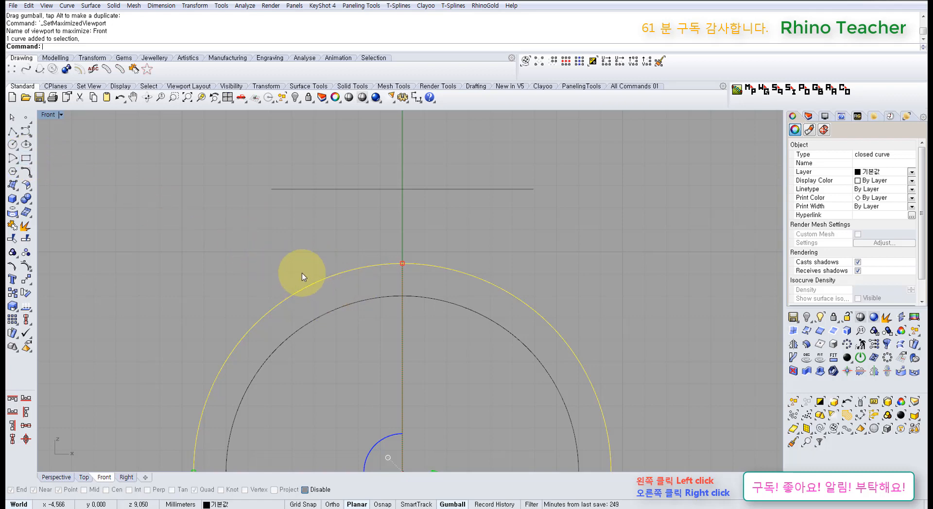
pyautogui.moveTo(292, 276); pyautogui.dragTo(316, 215, button='right')
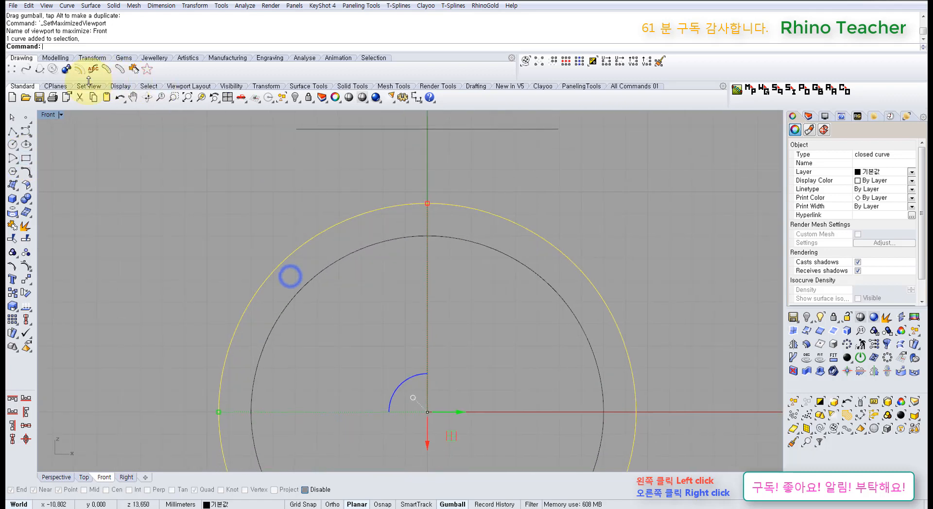
pyautogui.hotkey('ctrl', 'h')
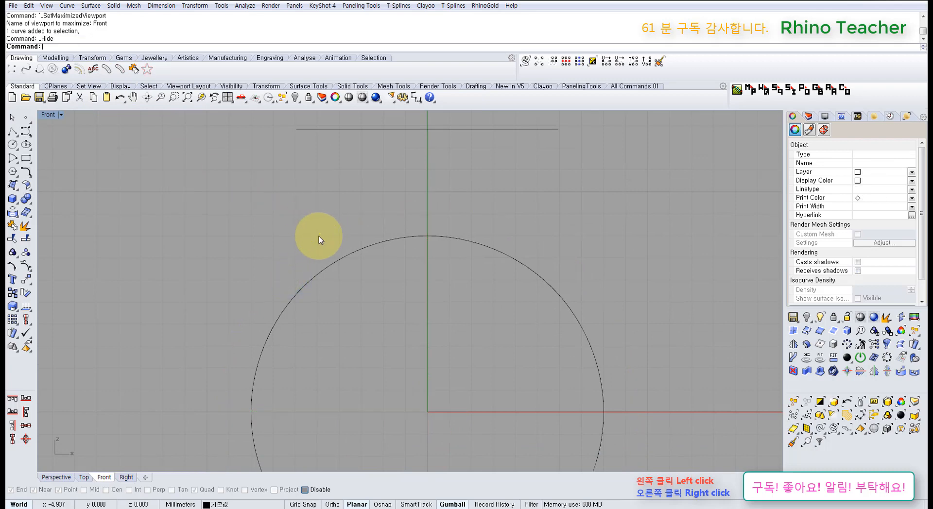
# - Draw a five-point S-shaped curve from the raised circle's left end down to ring-centre height, about 10.3 mm left of the origin
pyautogui.click(29, 133)
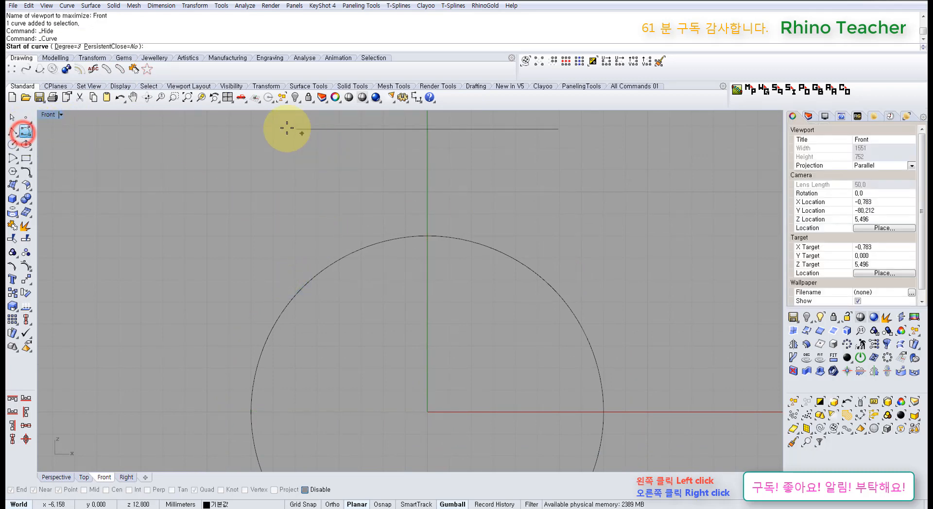
pyautogui.click(296, 129)
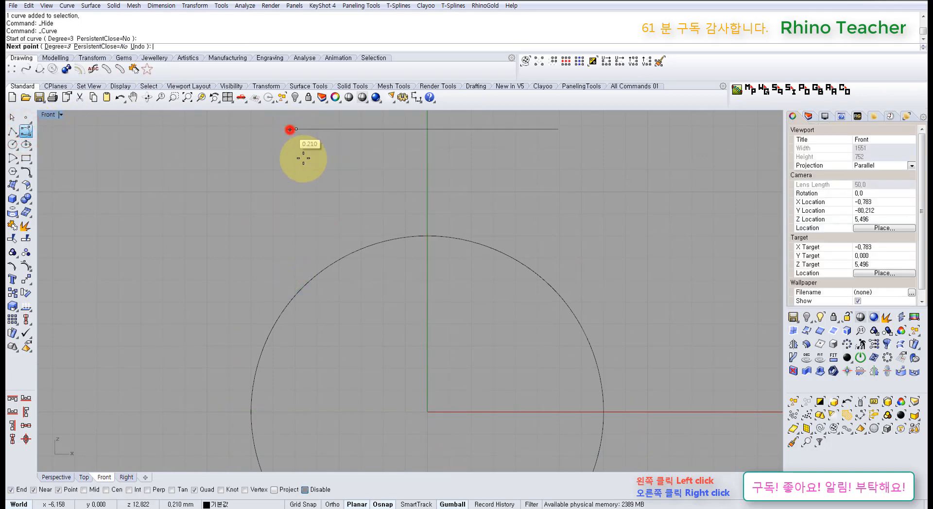
pyautogui.click(297, 183)
pyautogui.click(267, 252)
pyautogui.click(200, 323)
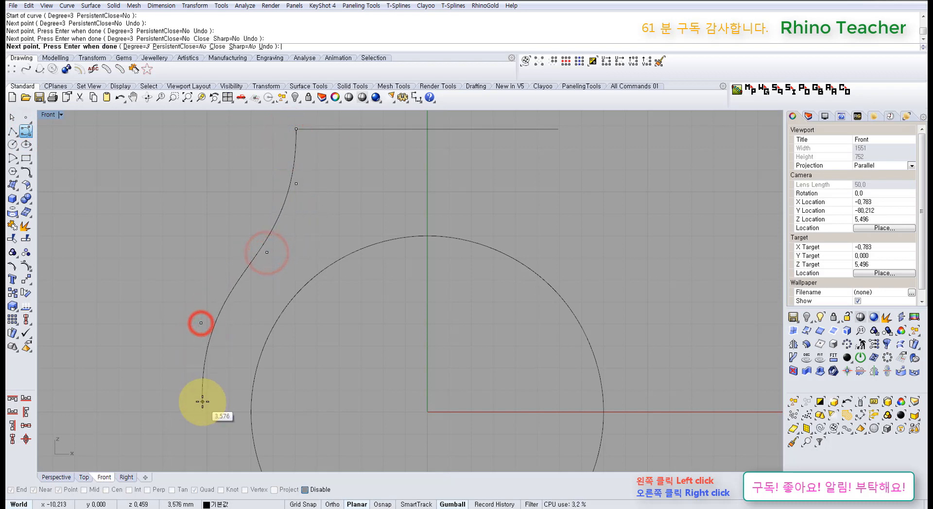
pyautogui.click(200, 412)
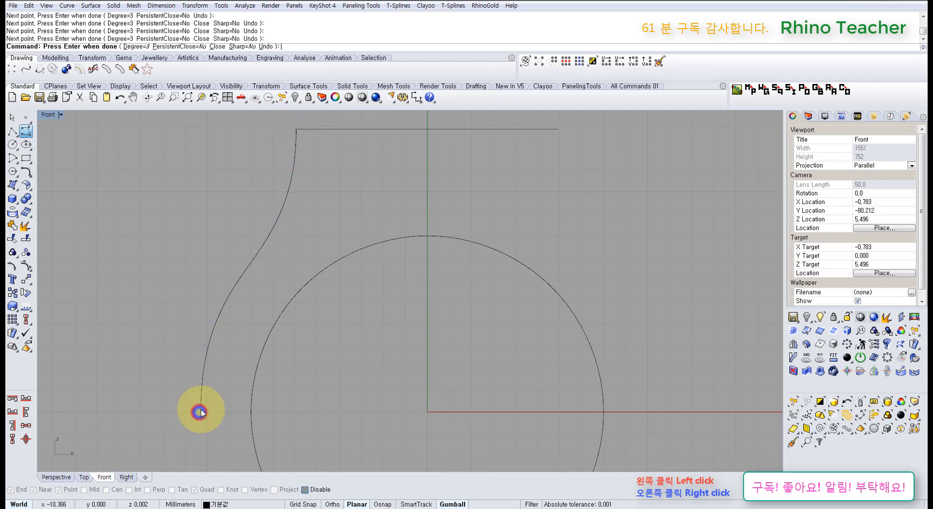
pyautogui.rightClick(236, 420)
pyautogui.scroll(-5, 256, 323)
pyautogui.rightClick(253, 316)
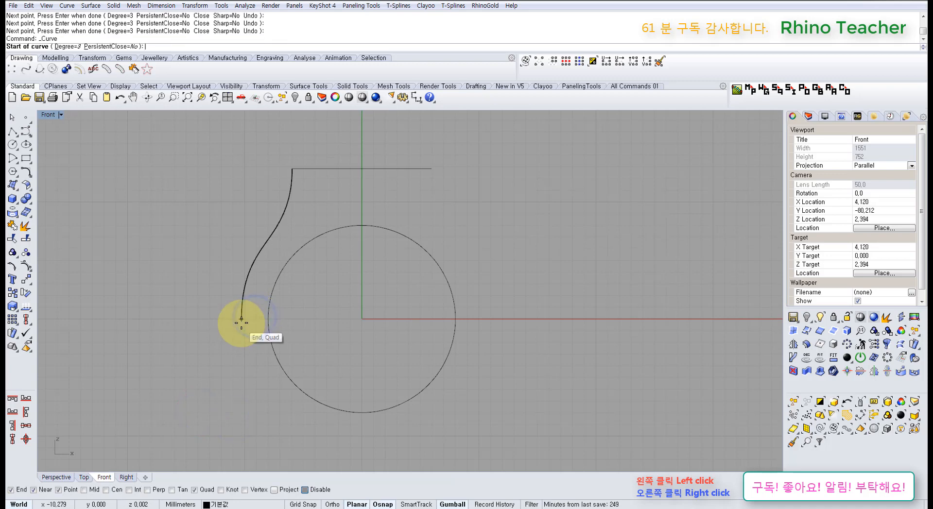
pyautogui.click(241, 320)
pyautogui.press('Escape')
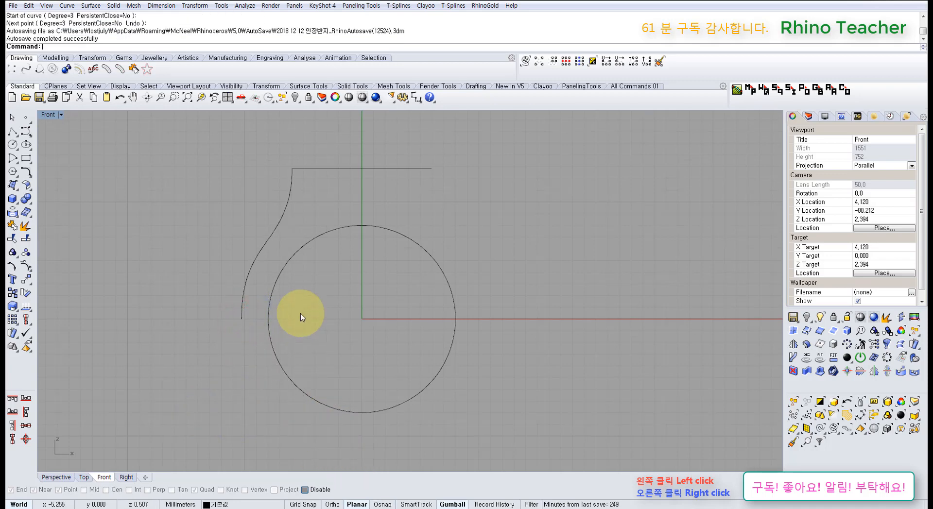
# - Undo the freehand profile curve and the hiding of the outer ring circle
pyautogui.hotkey('ctrl', 'z')
pyautogui.hotkey('ctrl', 'z')
# - Split the outer ring circle at its topmost and bottommost points using the Point option
pyautogui.scroll(3, 310, 206)
pyautogui.click(374, 222)
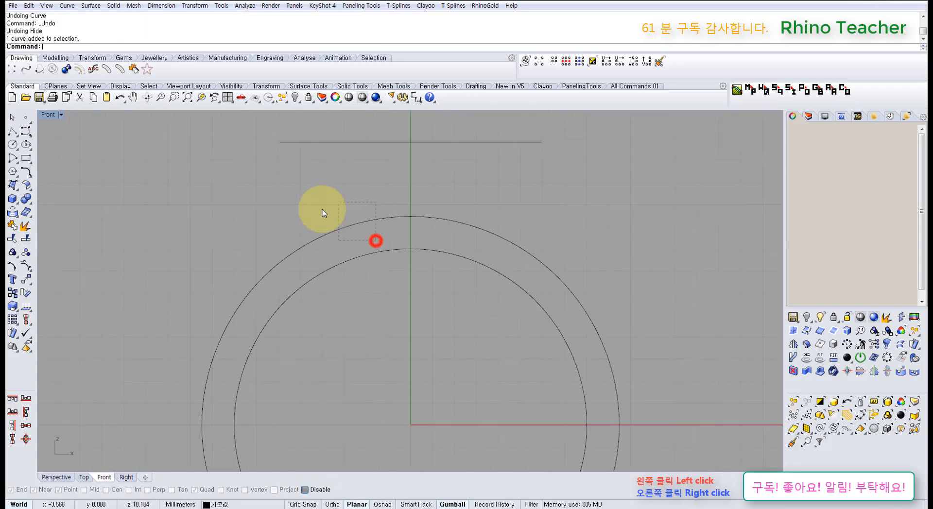
pyautogui.rightClick(26, 238)
pyautogui.click(88, 46)
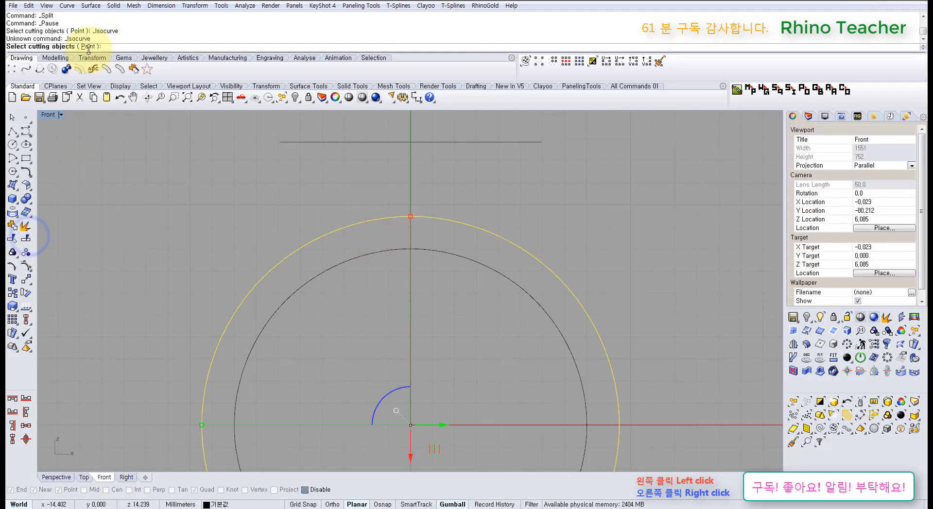
pyautogui.click(413, 211)
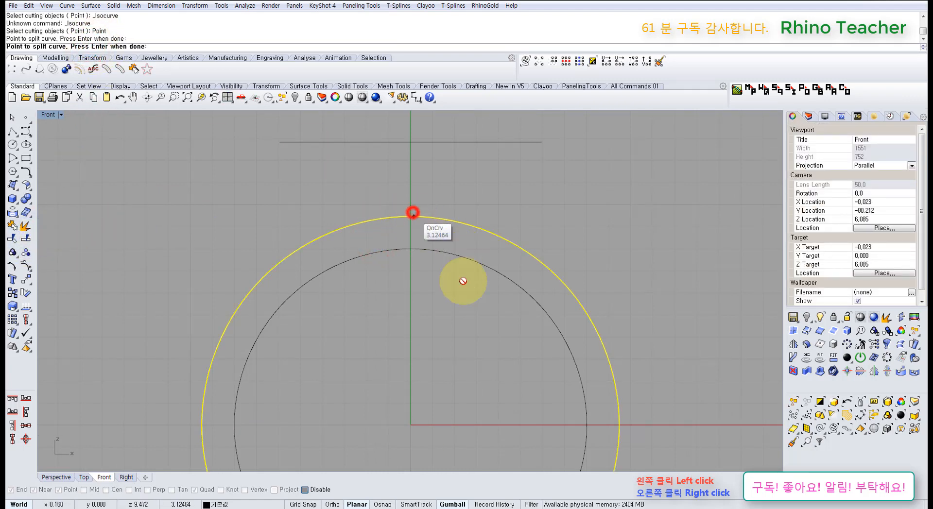
pyautogui.scroll(-10, 478, 371)
pyautogui.moveTo(479, 375); pyautogui.dragTo(431, 238, button='right')
pyautogui.scroll(4, 437, 339)
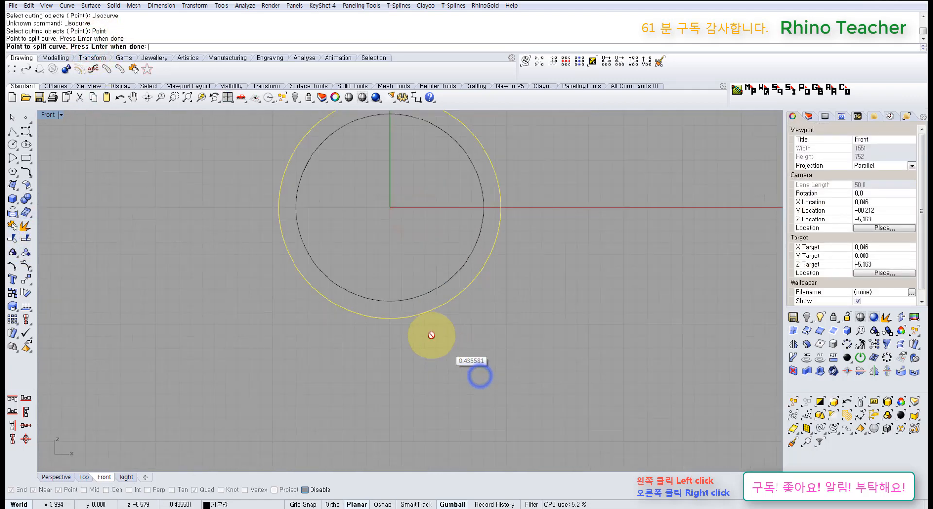
pyautogui.click(391, 322)
pyautogui.rightClick(403, 321)
pyautogui.rightClick(403, 320)
pyautogui.click(468, 315)
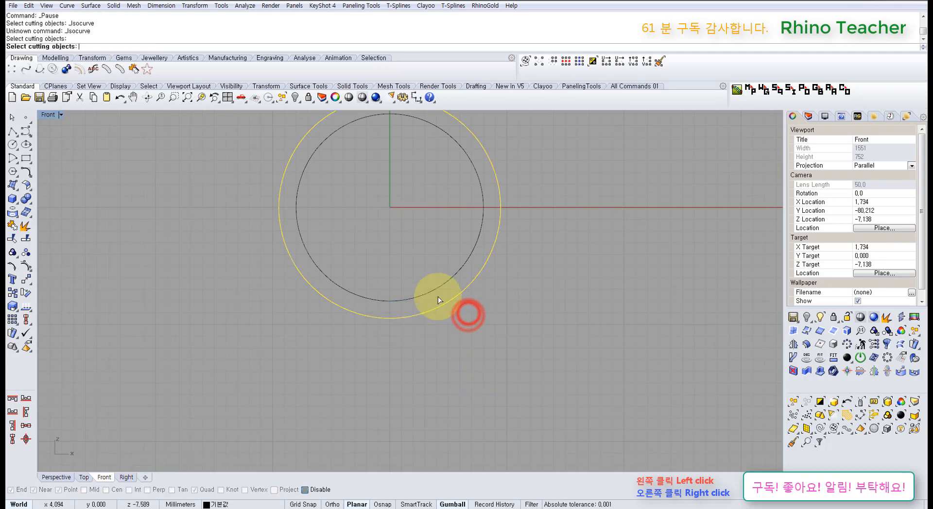
pyautogui.press('Escape')
# - Delete the right half of the split outer ring circle
pyautogui.moveTo(459, 309); pyautogui.dragTo(442, 293)
pyautogui.scroll(-5, 441, 294)
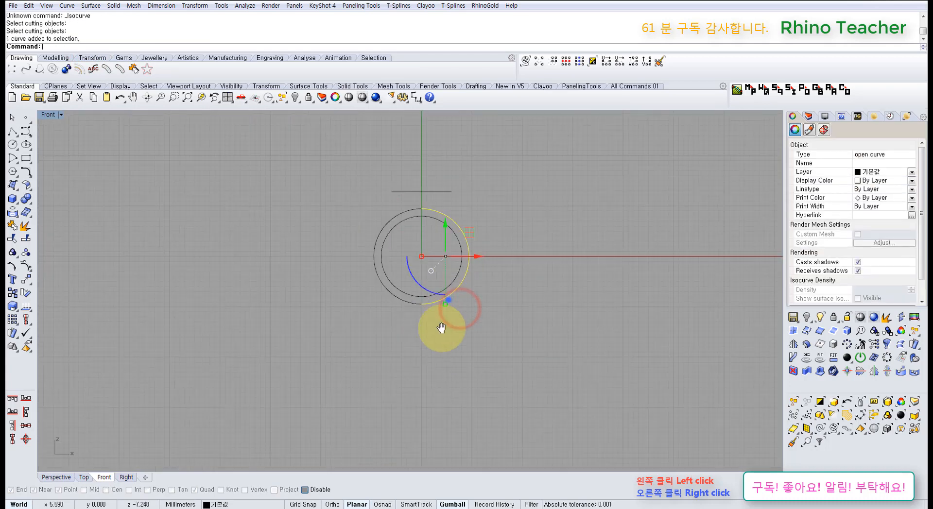
pyautogui.scroll(10, 435, 365)
pyautogui.press('Delete')
pyautogui.scroll(-5, 471, 304)
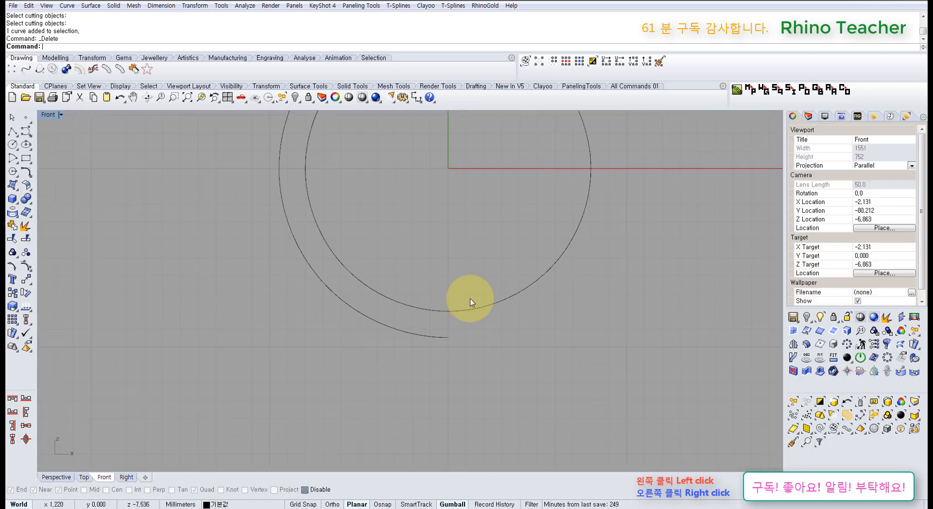
# - Turn on the control points of the remaining left half of the outer ring circle
pyautogui.scroll(6, 428, 275)
pyautogui.click(429, 243)
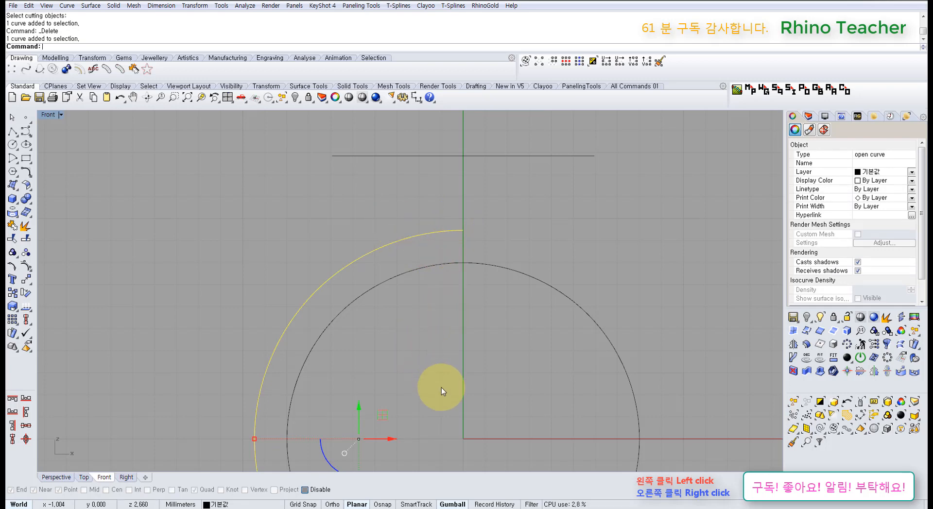
pyautogui.moveTo(436, 387); pyautogui.dragTo(410, 339, button='right')
pyautogui.press('F10')
# - Move the half-circle's top end point onto the raised circle's left end and place its neighbouring control point directly below it
pyautogui.moveTo(412, 226); pyautogui.dragTo(367, 233, button='right')
pyautogui.click(420, 281)
pyautogui.scroll(-5, 342, 319)
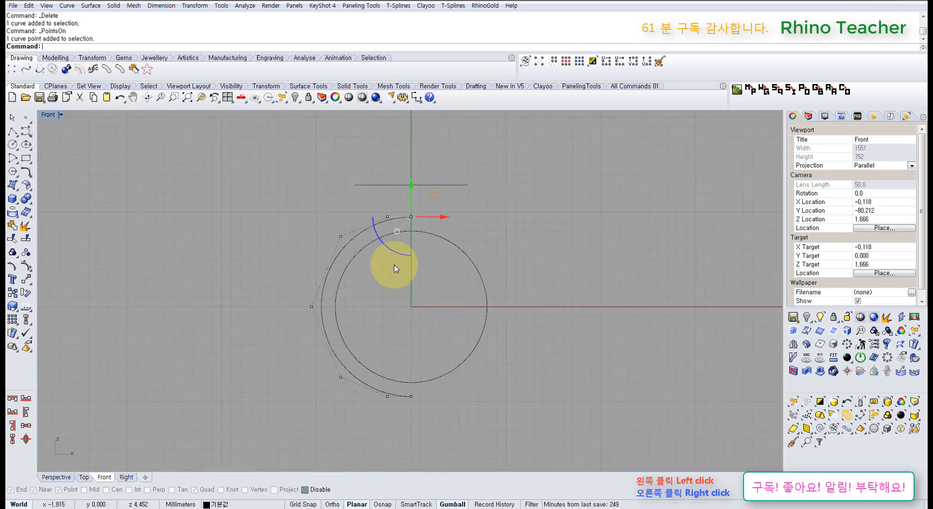
pyautogui.scroll(8, 408, 200)
pyautogui.moveTo(389, 234); pyautogui.dragTo(336, 295, button='right')
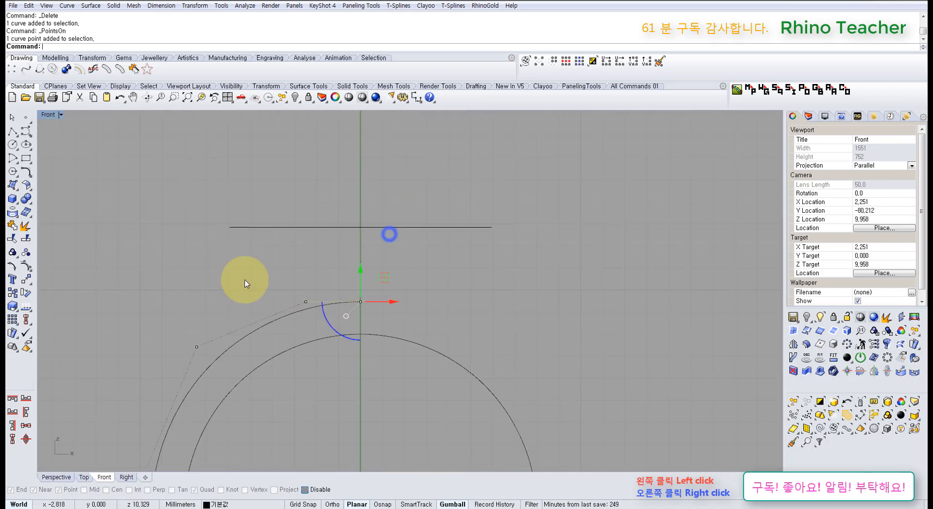
pyautogui.click(27, 279)
pyautogui.click(361, 302)
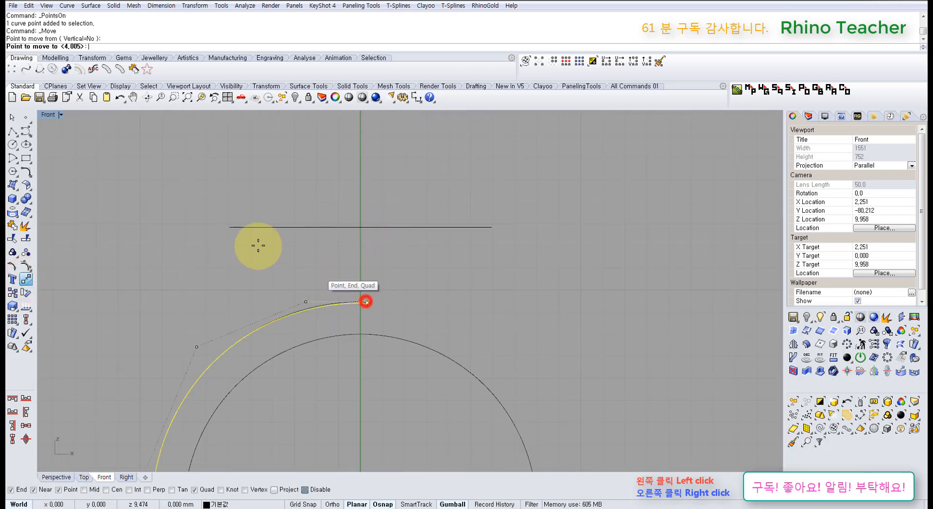
pyautogui.click(229, 228)
pyautogui.moveTo(228, 269); pyautogui.dragTo(332, 331)
pyautogui.moveTo(329, 277); pyautogui.dragTo(254, 270)
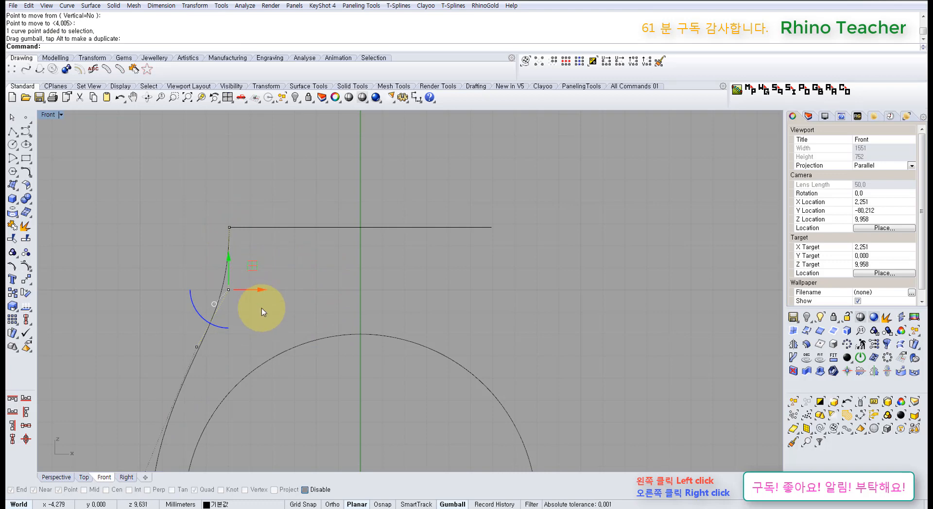
# - Scale the third control point of the left profile slightly outward from origin 0 with Copy=No, and hide the control points
pyautogui.scroll(-3, 241, 337)
pyautogui.moveTo(241, 336); pyautogui.dragTo(351, 255, button='right')
pyautogui.scroll(4, 314, 278)
pyautogui.moveTo(299, 217); pyautogui.dragTo(413, 276)
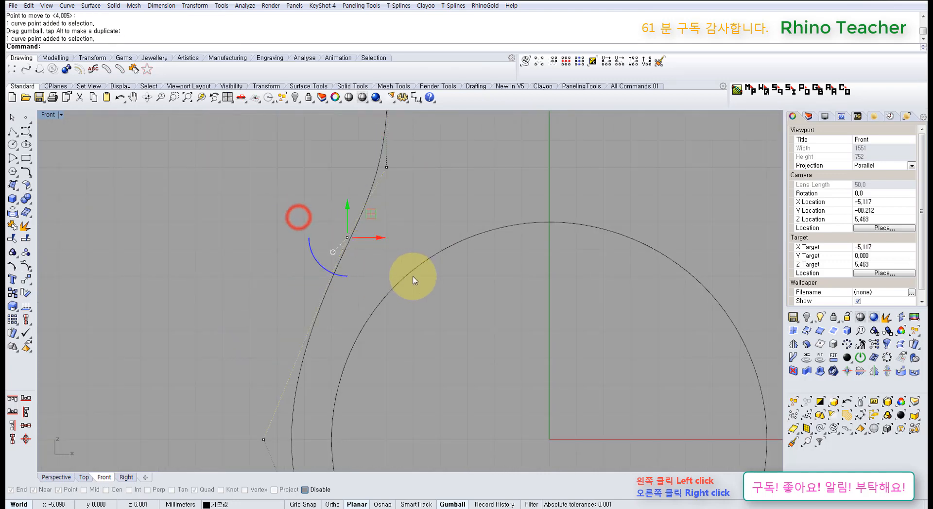
pyautogui.scroll(-3, 414, 280)
pyautogui.moveTo(392, 306); pyautogui.dragTo(327, 313, button='right')
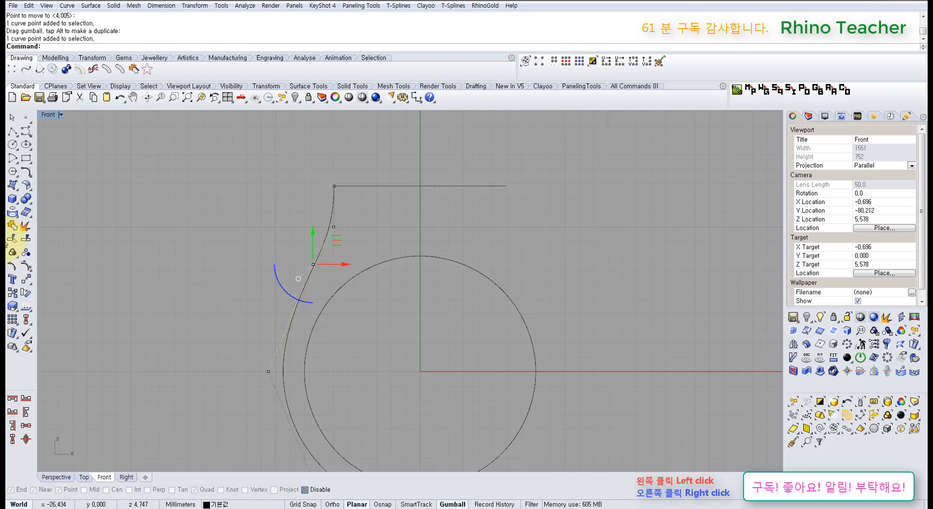
pyautogui.click(12, 307)
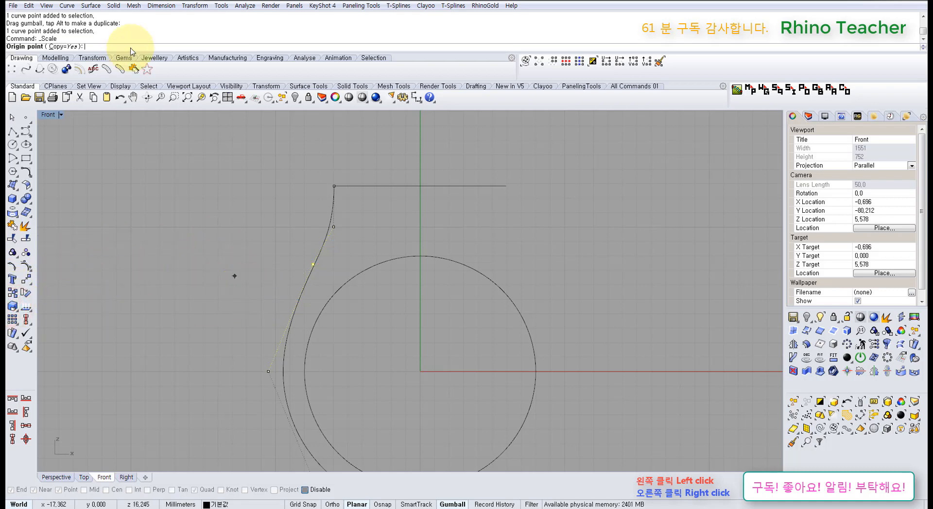
pyautogui.click(68, 47)
pyautogui.click(67, 47)
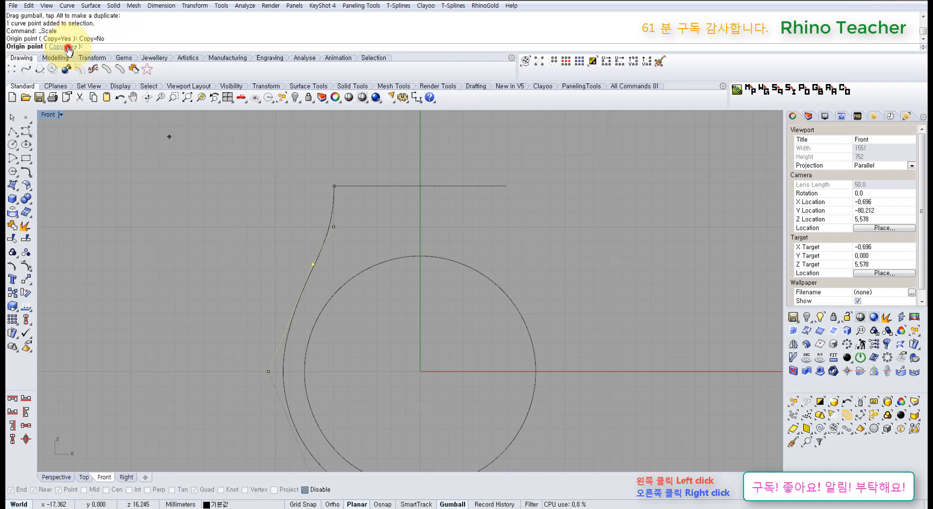
pyautogui.write('0')
pyautogui.press('Return')
pyautogui.click(222, 201)
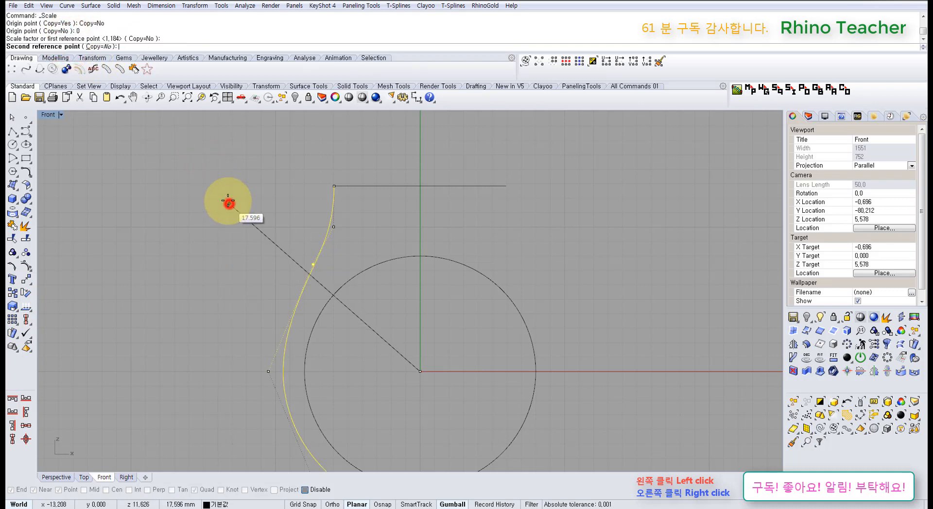
pyautogui.click(219, 196)
pyautogui.scroll(-4, 407, 249)
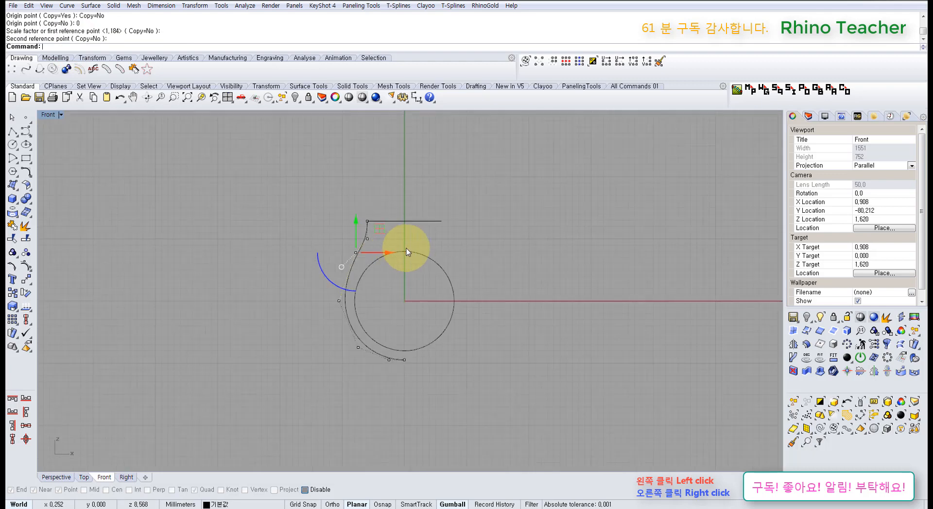
pyautogui.scroll(3, 389, 245)
pyautogui.press('Escape')
# - Mirror the left profile curve across the vertical axis through origin 0 with Record History on
pyautogui.moveTo(358, 243); pyautogui.dragTo(281, 226)
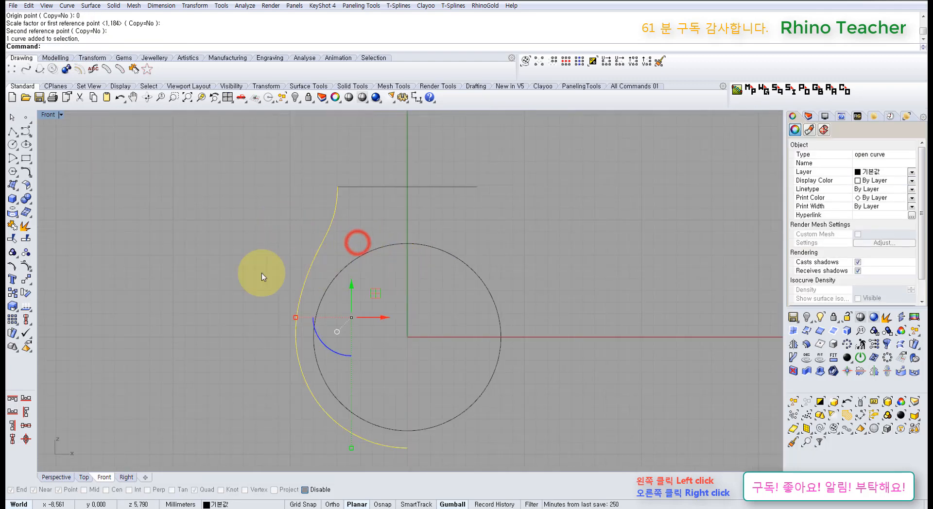
pyautogui.click(27, 280)
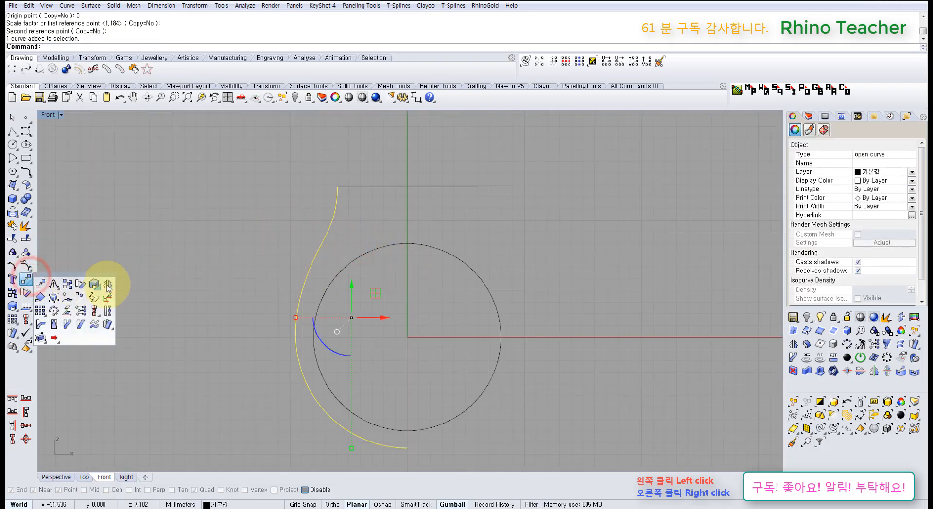
pyautogui.click(105, 284)
pyautogui.scroll(-3, 389, 359)
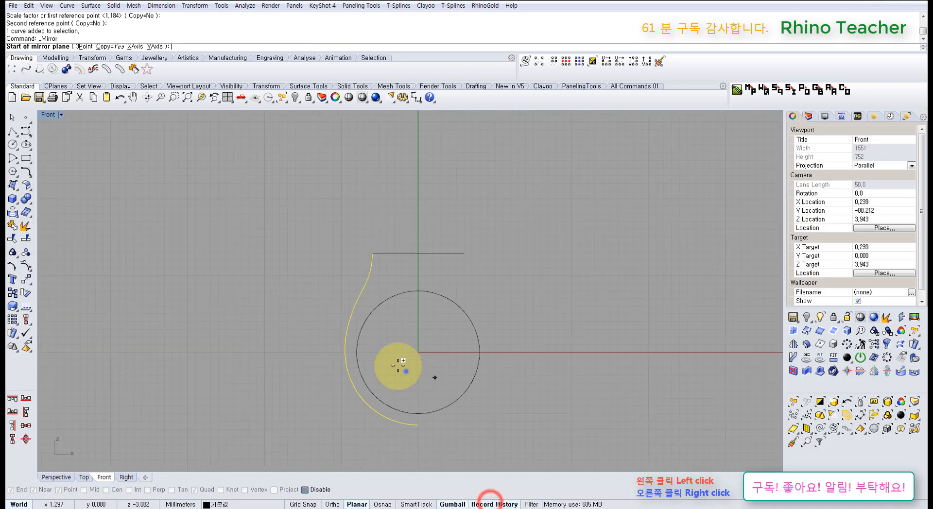
pyautogui.write('0')
pyautogui.press('Return')
pyautogui.click(373, 342)
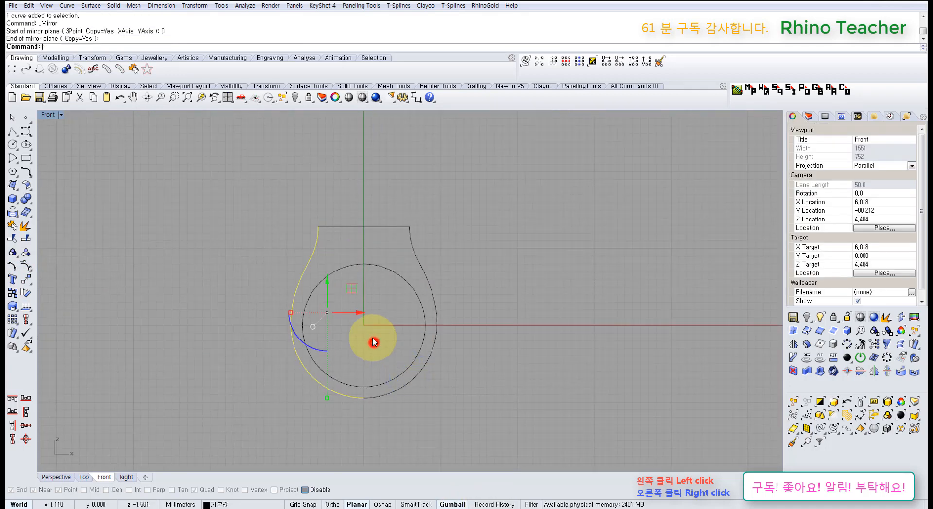
pyautogui.click(497, 338)
# - Try moving the left profile's second control point to test the history link with the mirrored curve, and undo the move
pyautogui.scroll(8, 322, 283)
pyautogui.moveTo(320, 241); pyautogui.dragTo(252, 215)
pyautogui.scroll(-4, 334, 288)
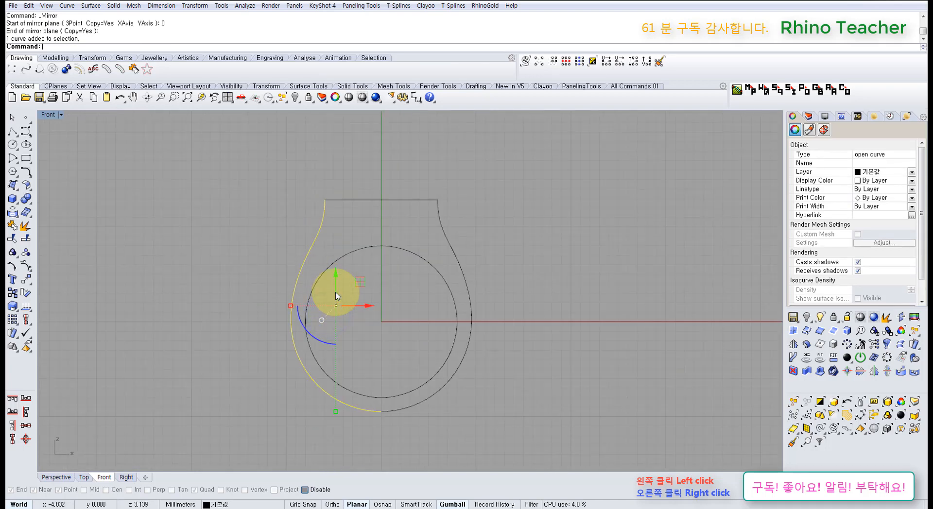
pyautogui.press('F10')
pyautogui.click(316, 219)
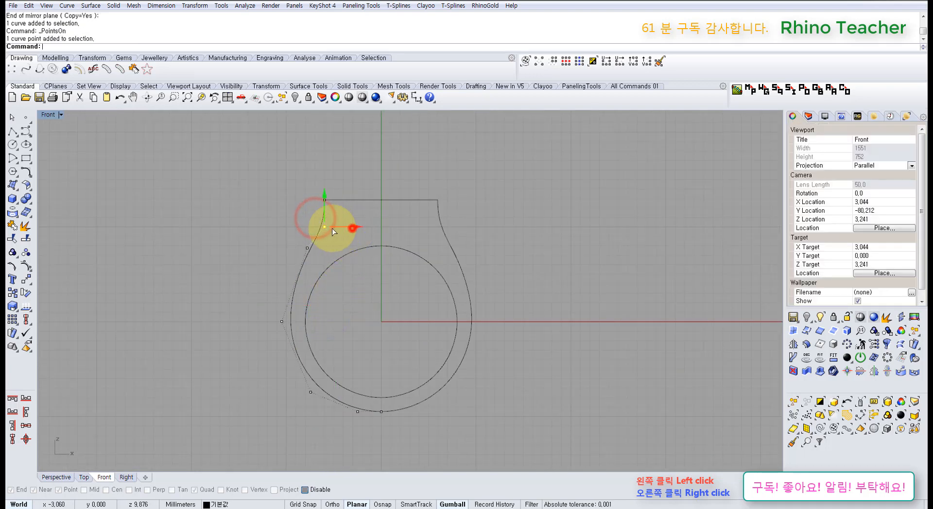
pyautogui.moveTo(333, 232); pyautogui.dragTo(294, 280)
pyautogui.hotkey('ctrl', 'z')
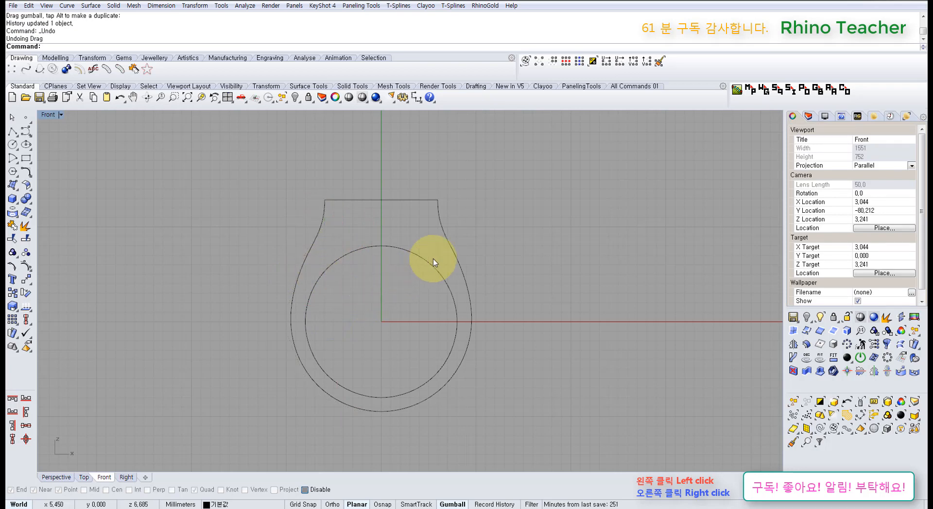
# - Delete the mirrored right profile curve and undo the deletion
pyautogui.moveTo(407, 282); pyautogui.dragTo(371, 305, button='right')
pyautogui.moveTo(441, 265); pyautogui.dragTo(386, 254)
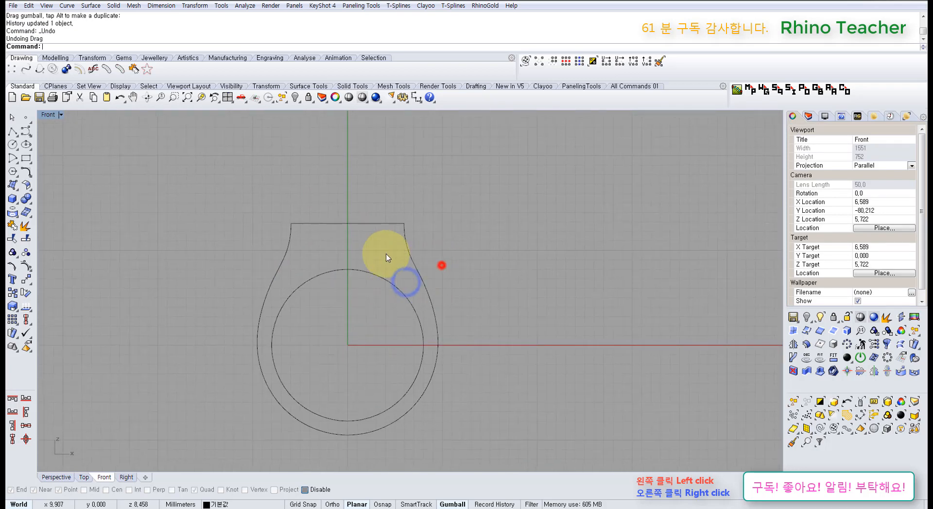
pyautogui.press('Delete')
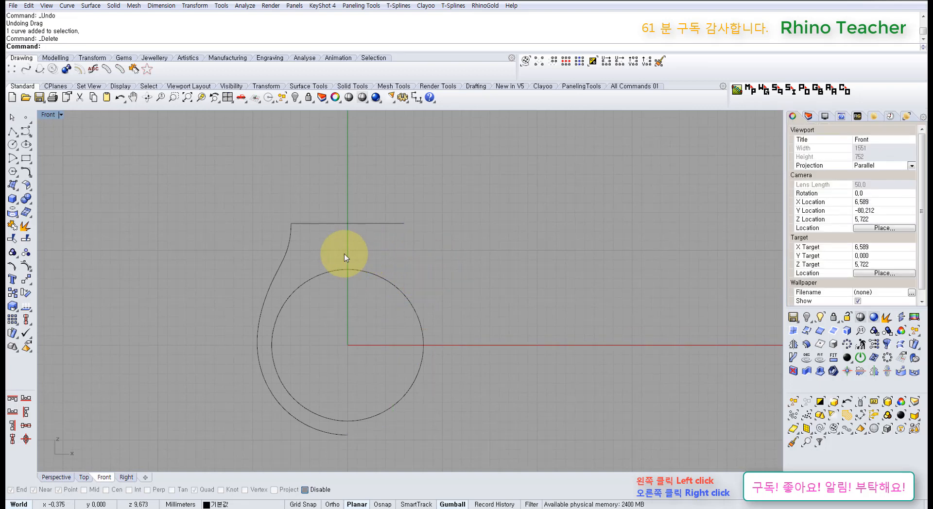
pyautogui.hotkey('ctrl', 'z')
# - Inspect the ring profile curves and raised circle from the side in the Perspective view
pyautogui.hotkey('ctrl', 'F4')
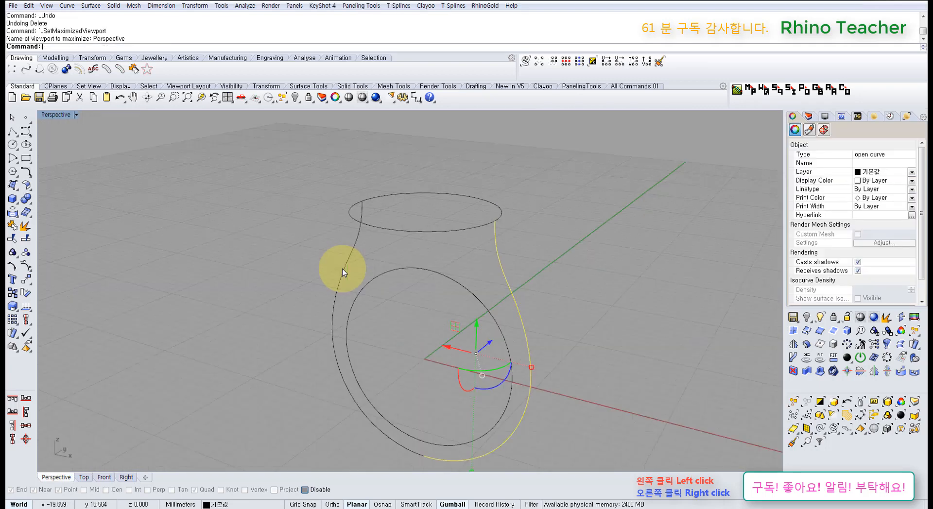
pyautogui.moveTo(340, 266); pyautogui.dragTo(563, 206, button='right')
pyautogui.click(563, 207)
pyautogui.moveTo(525, 229); pyautogui.dragTo(468, 171, button='right')
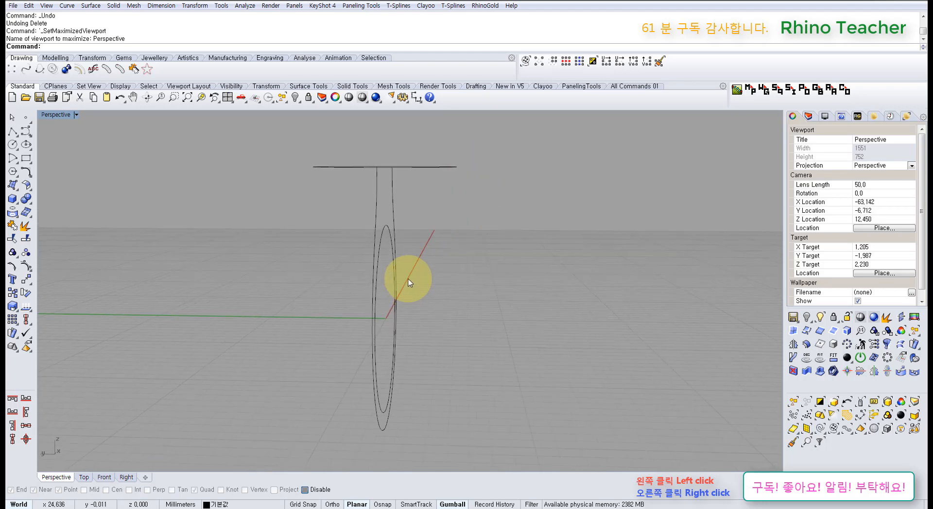
# - Draw an ellipse by diameter, spanning the outermost points of the left and right ring profile curves in the Perspective view
pyautogui.moveTo(493, 302); pyautogui.dragTo(389, 388, button='right')
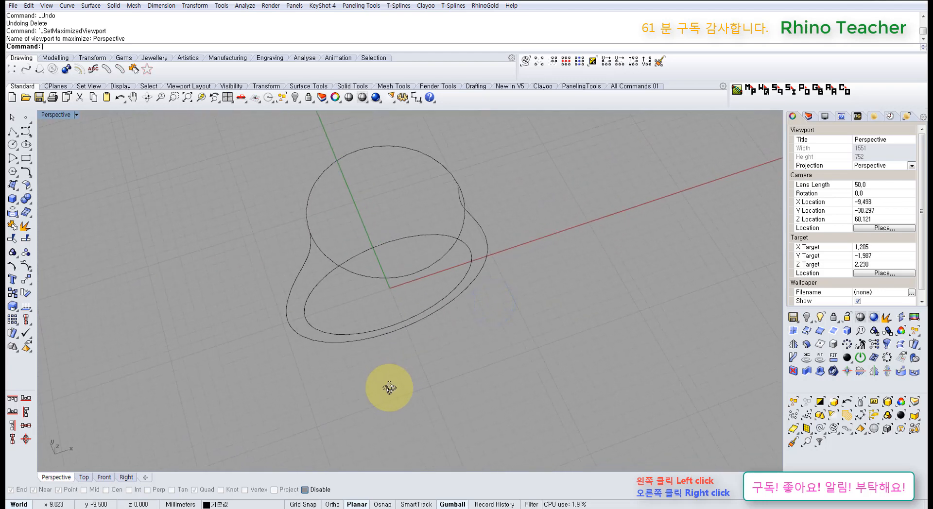
pyautogui.moveTo(319, 343); pyautogui.dragTo(254, 264, button='right')
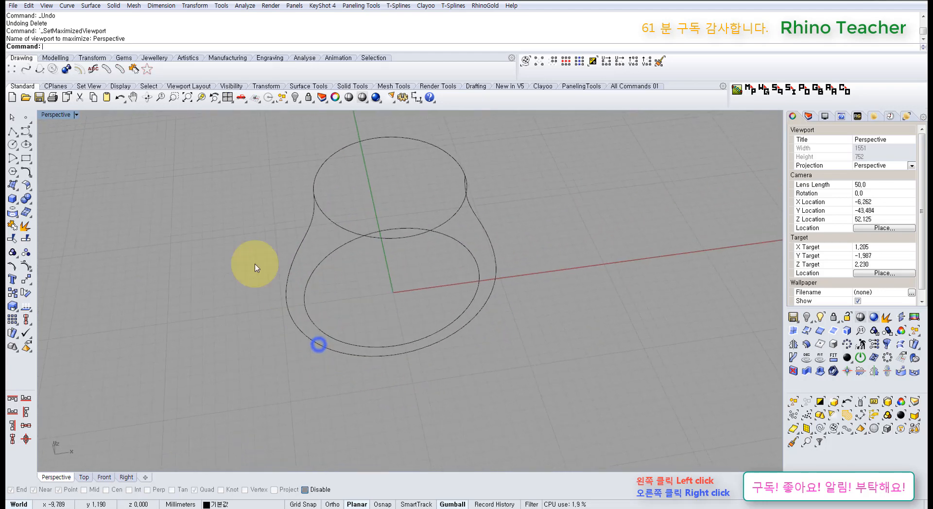
pyautogui.click(25, 145)
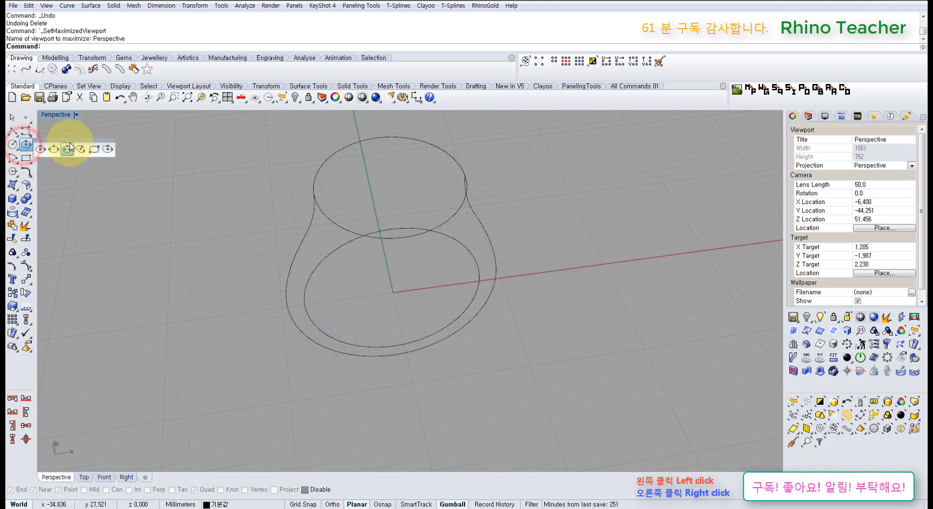
pyautogui.moveTo(63, 141); pyautogui.dragTo(78, 147)
pyautogui.click(66, 160)
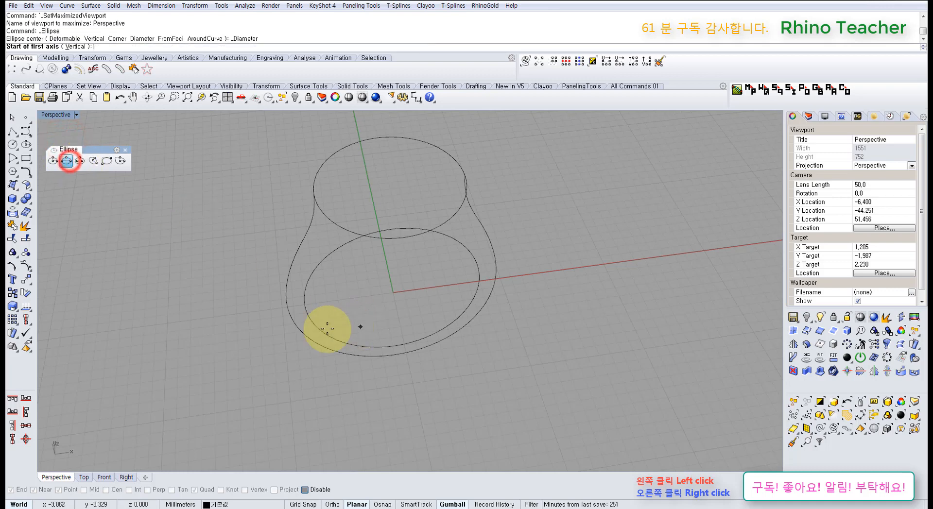
pyautogui.click(289, 308)
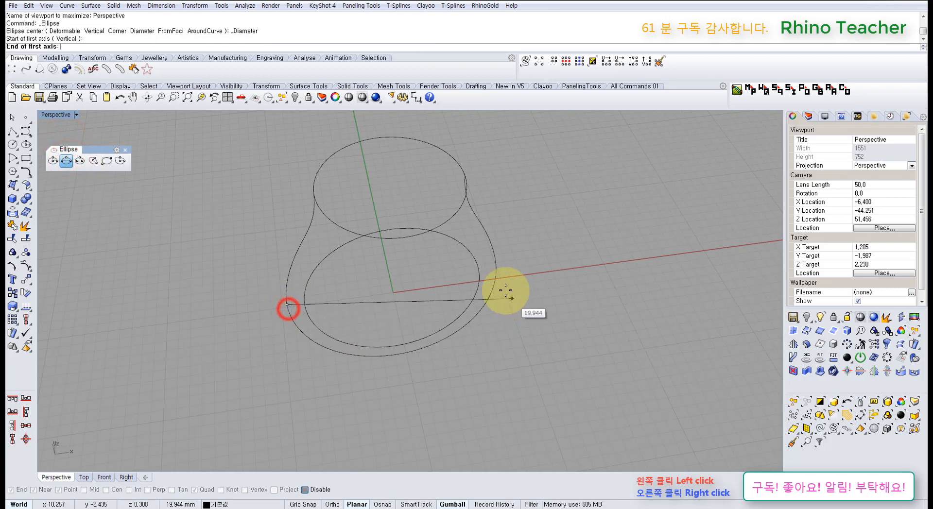
pyautogui.click(496, 277)
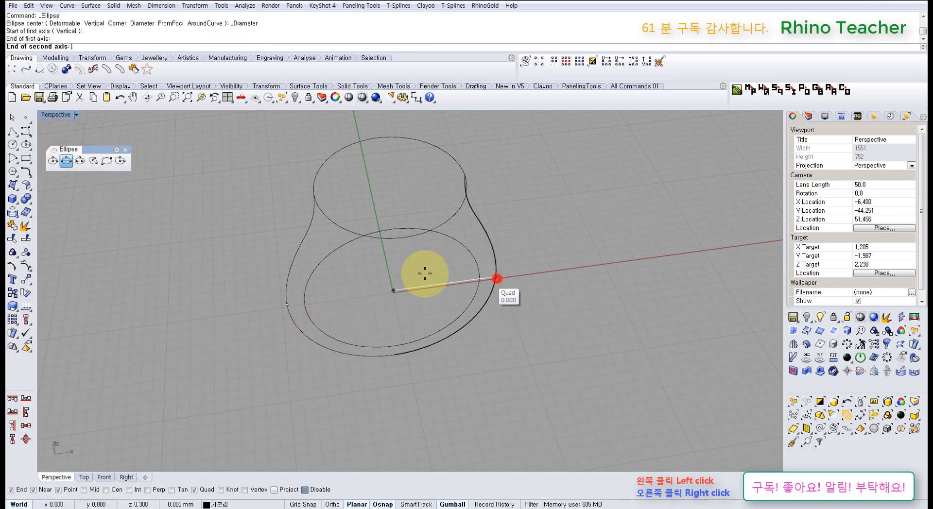
pyautogui.click(389, 258)
pyautogui.moveTo(384, 294); pyautogui.dragTo(395, 327, button='right')
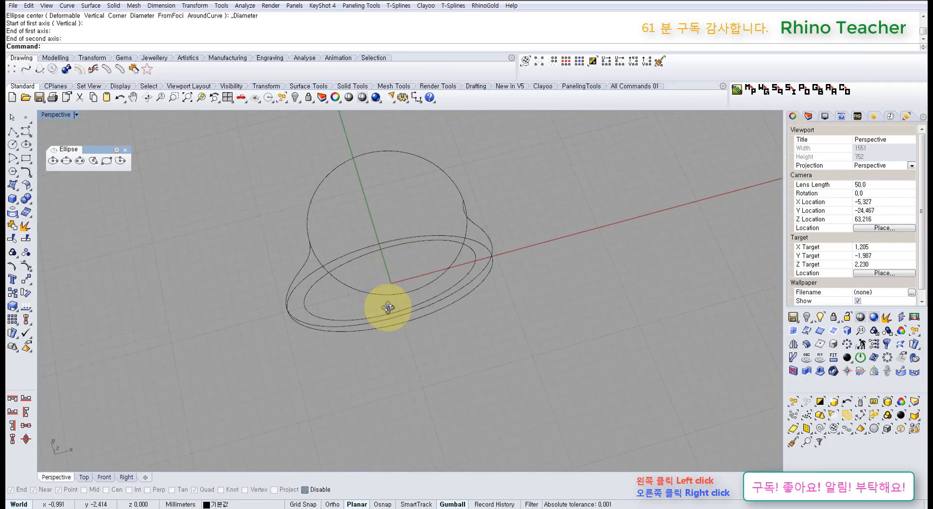
# - Extrude the inner ring circle to both sides as an open surface
pyautogui.moveTo(388, 311); pyautogui.dragTo(381, 244, button='right')
pyautogui.click(381, 238)
pyautogui.moveTo(394, 305); pyautogui.dragTo(421, 311, button='right')
pyautogui.press('F4')
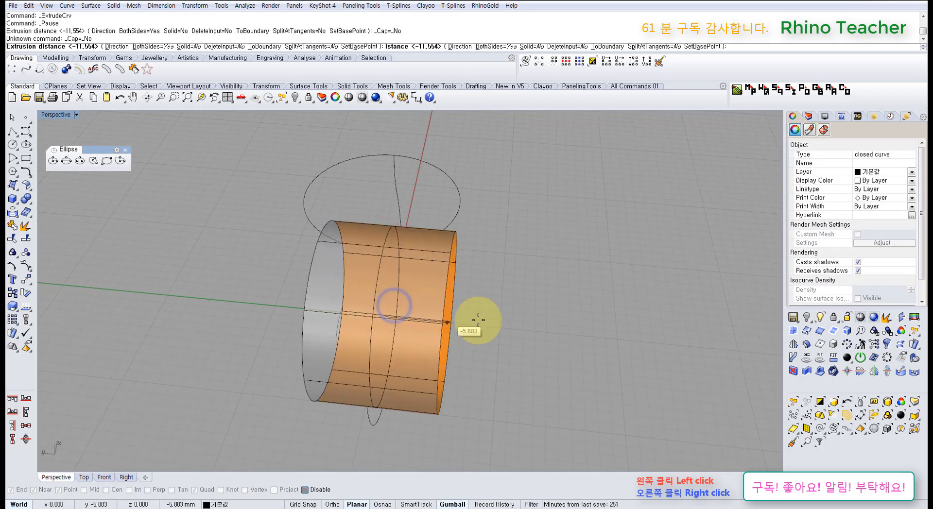
pyautogui.click(483, 322)
pyautogui.click(594, 327)
# - Compare the extruded inner ring surface with the ellipse in the Top view and delete the surface
pyautogui.moveTo(562, 324); pyautogui.dragTo(472, 377, button='right')
pyautogui.scroll(5, 302, 335)
pyautogui.moveTo(302, 333); pyautogui.dragTo(354, 291, button='right')
pyautogui.click(356, 279)
pyautogui.hotkey('ctrl', 'F1')
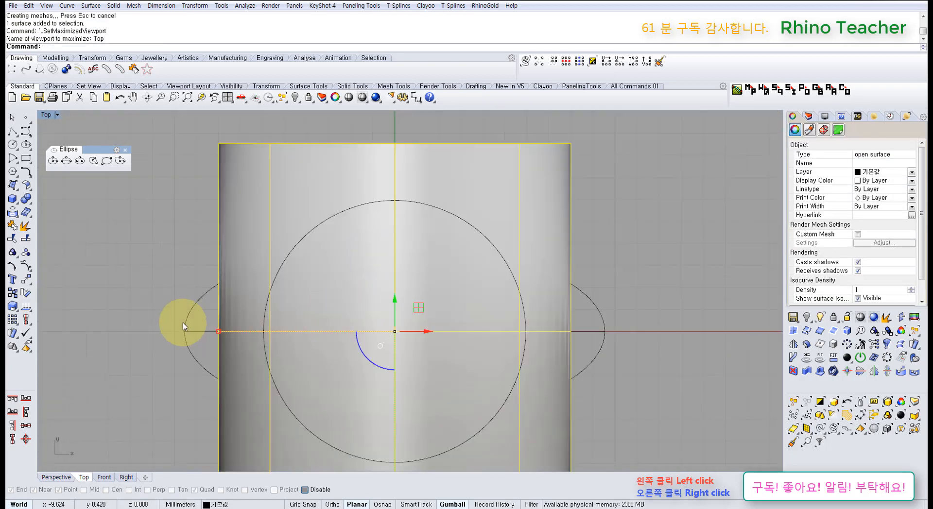
pyautogui.scroll(4, 183, 323)
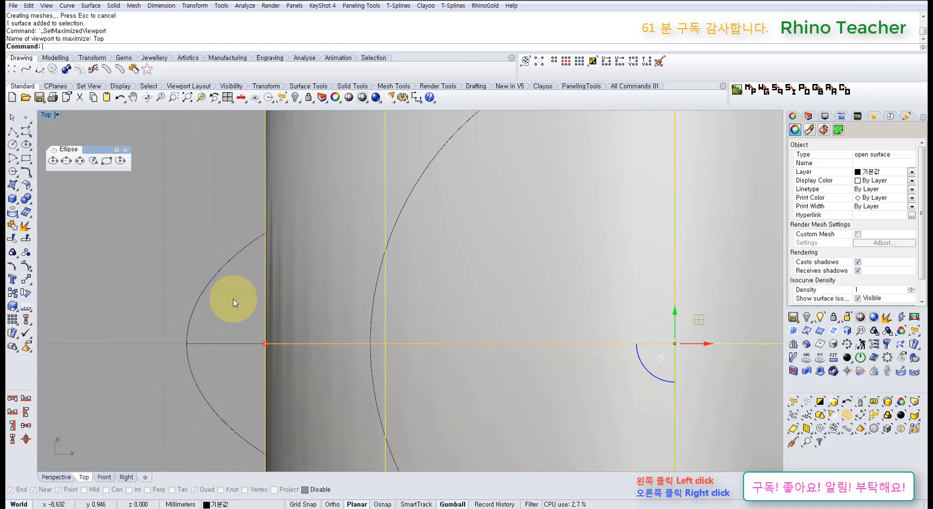
pyautogui.scroll(-3, 243, 316)
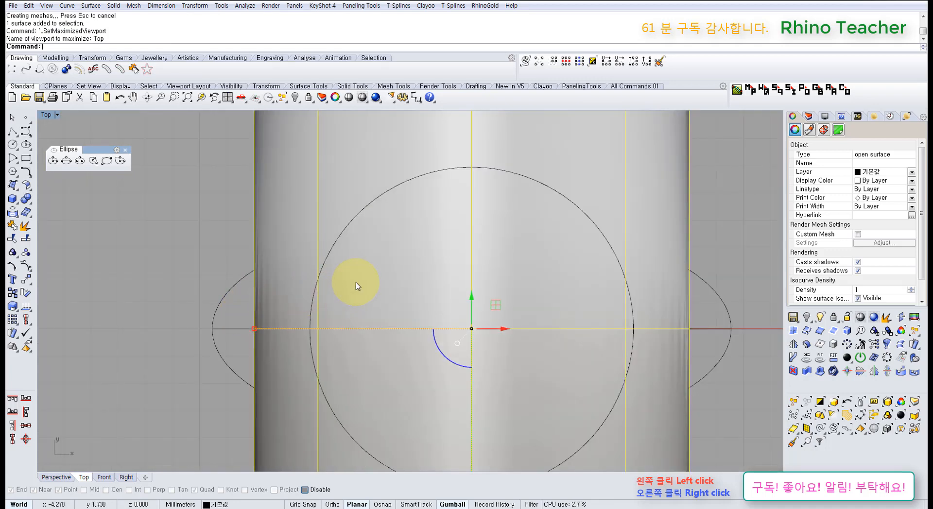
pyautogui.press('Delete')
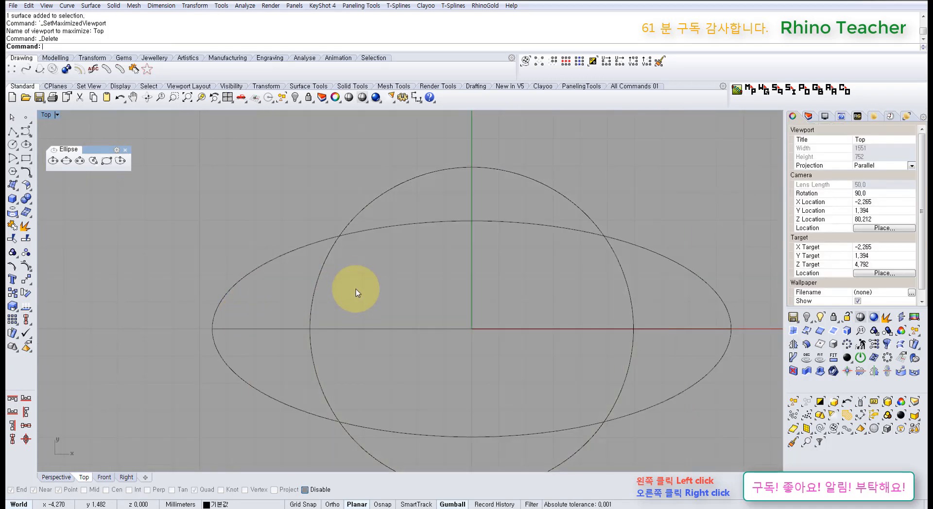
# - Delete the ellipse that crosses the ring between the two profile curves
pyautogui.hotkey('ctrl', 'F4')
pyautogui.moveTo(367, 272); pyautogui.dragTo(440, 233, button='right')
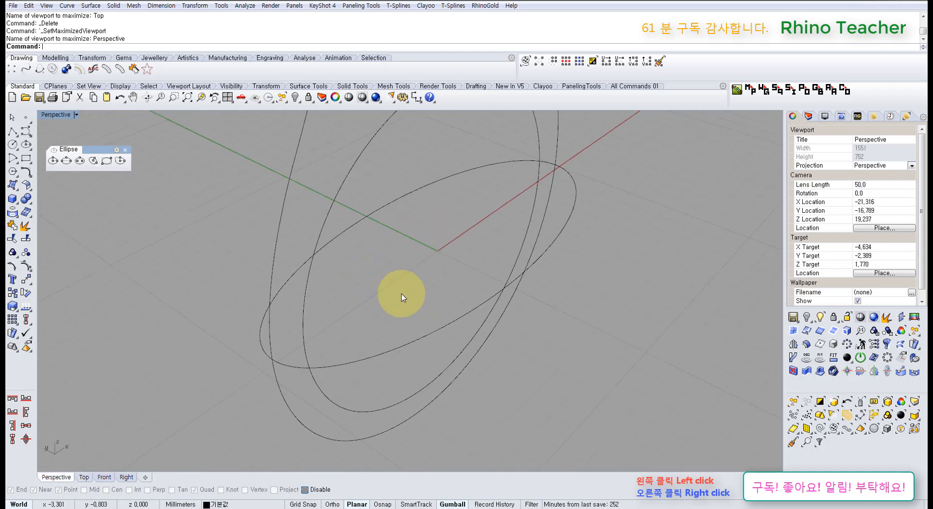
pyautogui.moveTo(398, 294); pyautogui.dragTo(417, 278, button='right')
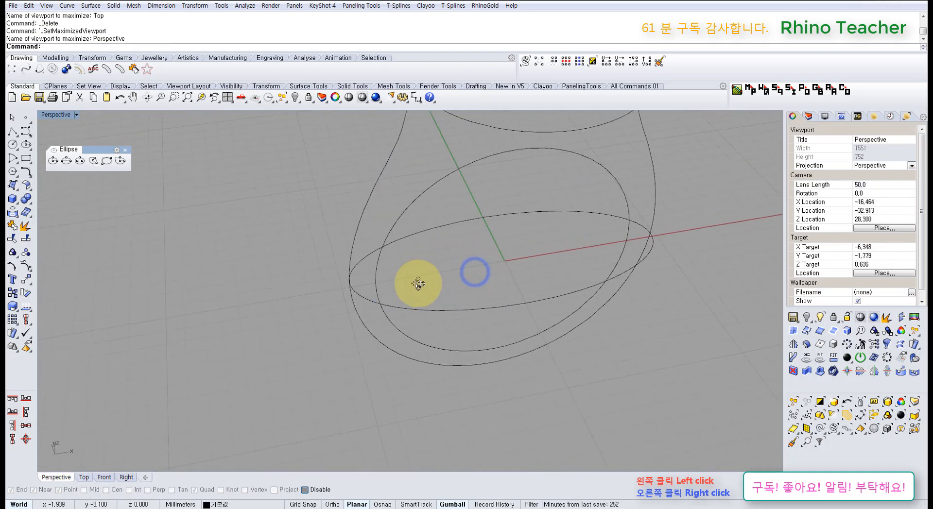
pyautogui.click(490, 332)
pyautogui.moveTo(457, 307); pyautogui.dragTo(383, 290, button='right')
pyautogui.press('Delete')
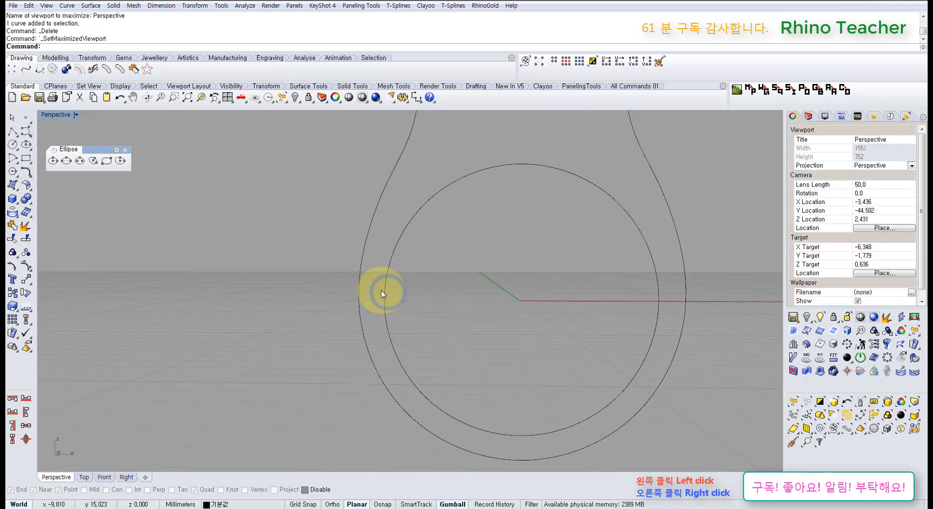
# - Create a diagonal cut plane through the left profile curve and inner ring circle in the Front view
pyautogui.hotkey('ctrl', 'F2')
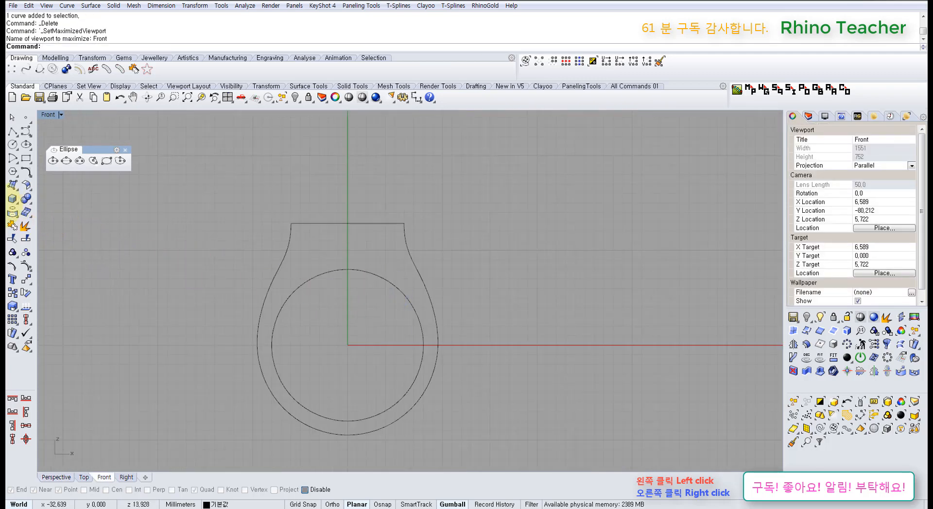
pyautogui.click(13, 187)
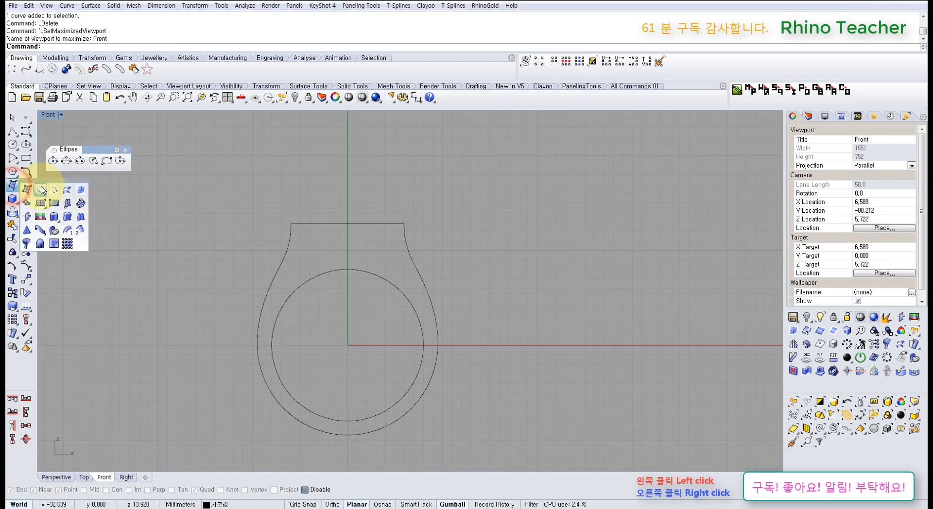
pyautogui.click(44, 208)
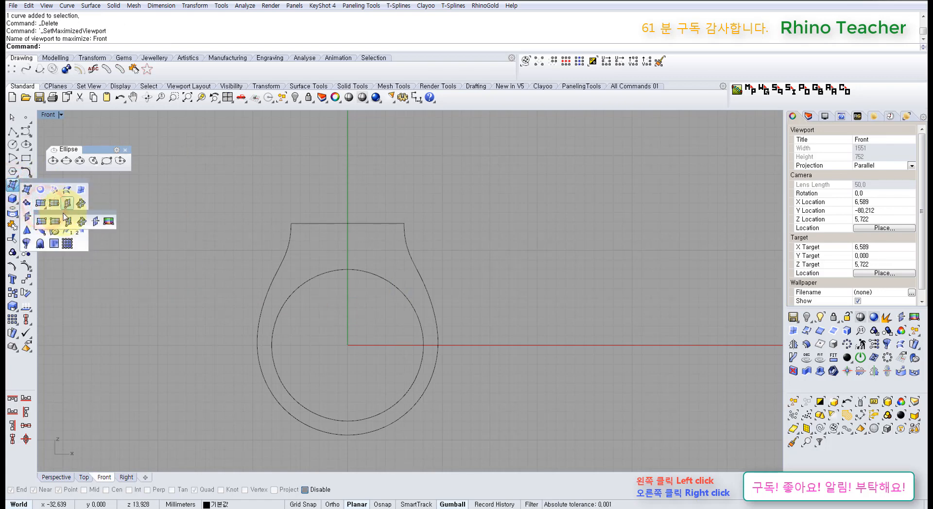
pyautogui.moveTo(64, 213); pyautogui.dragTo(117, 265)
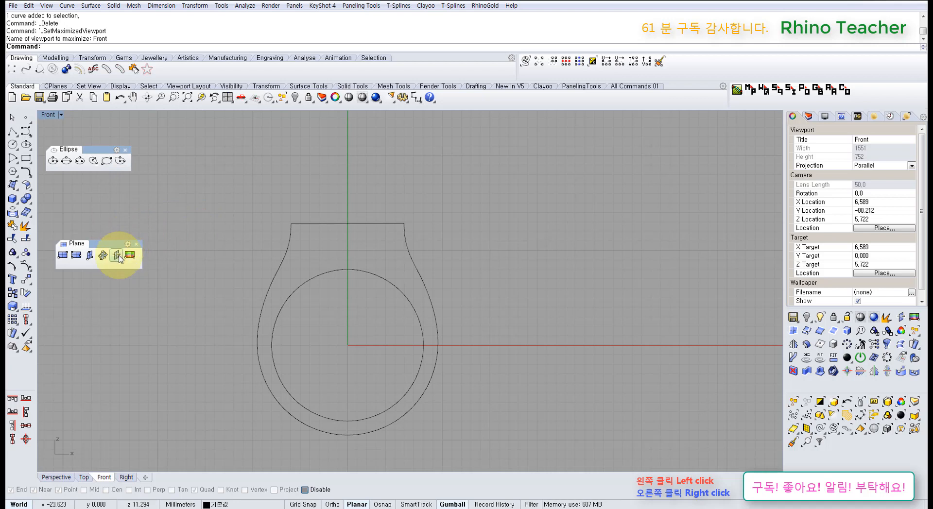
pyautogui.click(117, 256)
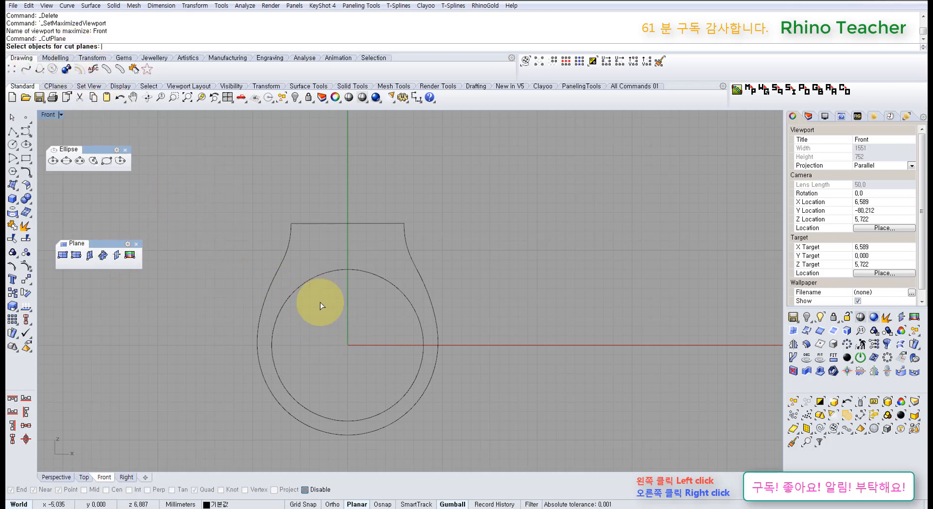
pyautogui.moveTo(326, 334); pyautogui.dragTo(217, 276)
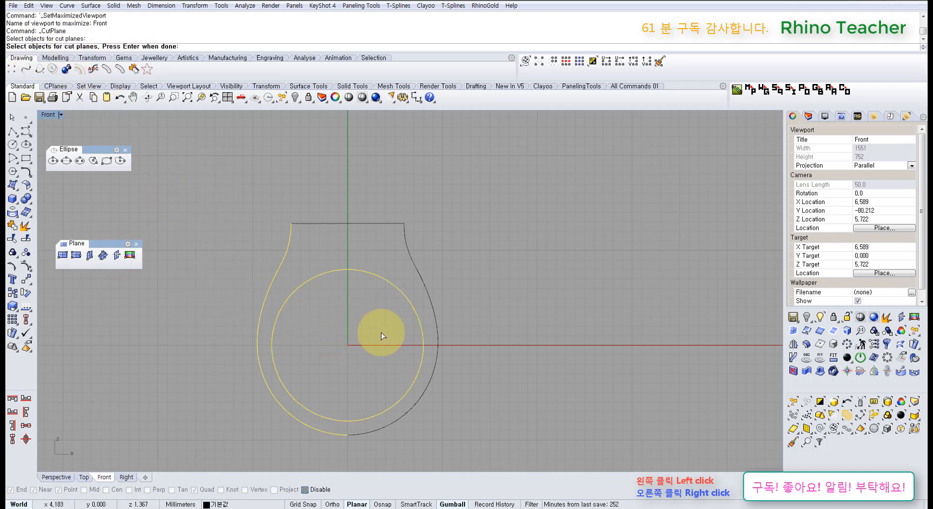
pyautogui.rightClick(328, 335)
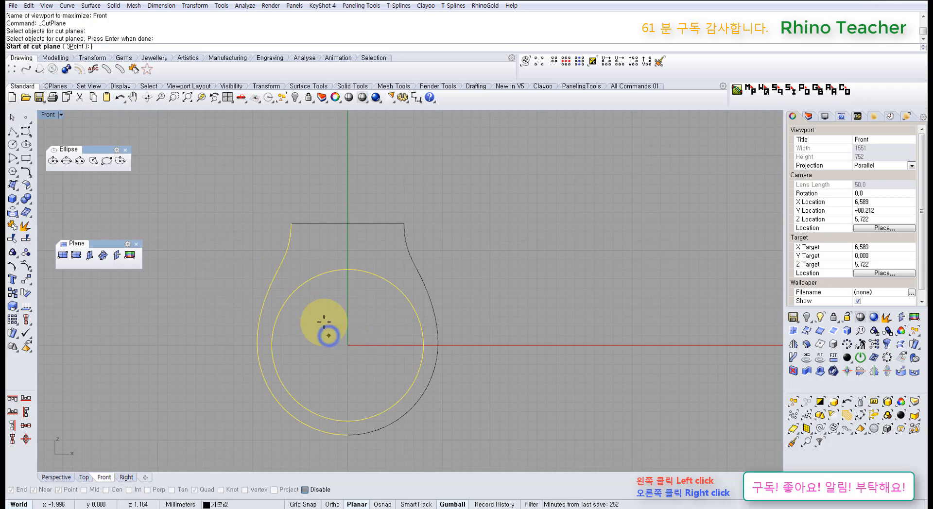
pyautogui.click(313, 302)
pyautogui.click(273, 245)
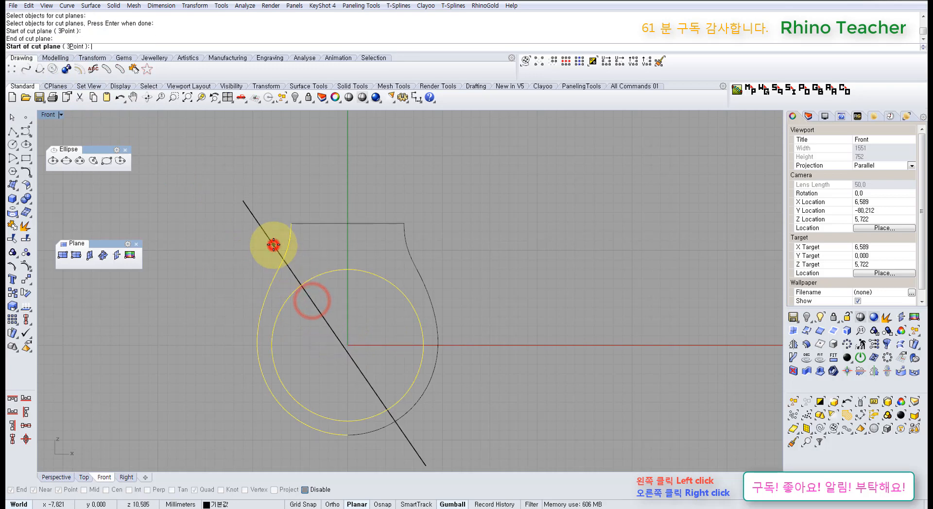
# - Inspect the diagonal cut plane in the Perspective view and undo it
pyautogui.hotkey('ctrl', 'F4')
pyautogui.moveTo(343, 286); pyautogui.dragTo(277, 338, button='right')
pyautogui.scroll(-5, 260, 312)
pyautogui.press('Escape')
pyautogui.click(273, 321)
pyautogui.scroll(3, 320, 311)
pyautogui.hotkey('ctrl', 'z')
# - Create a horizontal cut plane through origin 0 in the Front view, covering the inner ring circle and both profile curves, with Ortho on
pyautogui.hotkey('ctrl', 'F2')
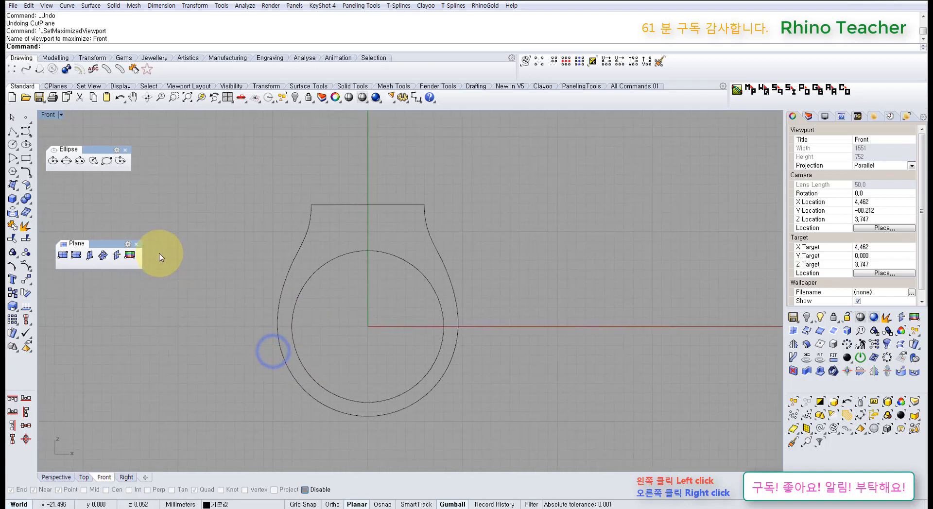
pyautogui.click(116, 255)
pyautogui.moveTo(526, 313); pyautogui.dragTo(377, 316)
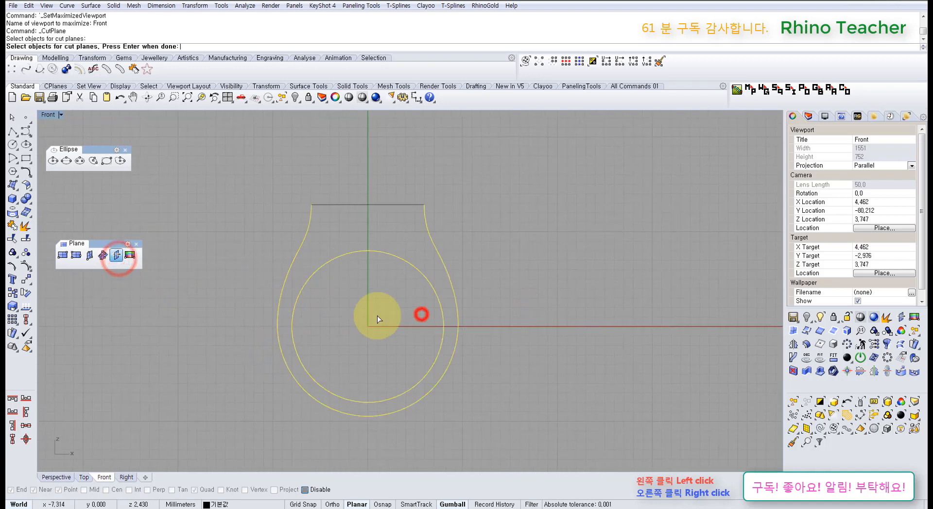
pyautogui.moveTo(410, 318); pyautogui.dragTo(408, 319, button='right')
pyautogui.rightClick(400, 313)
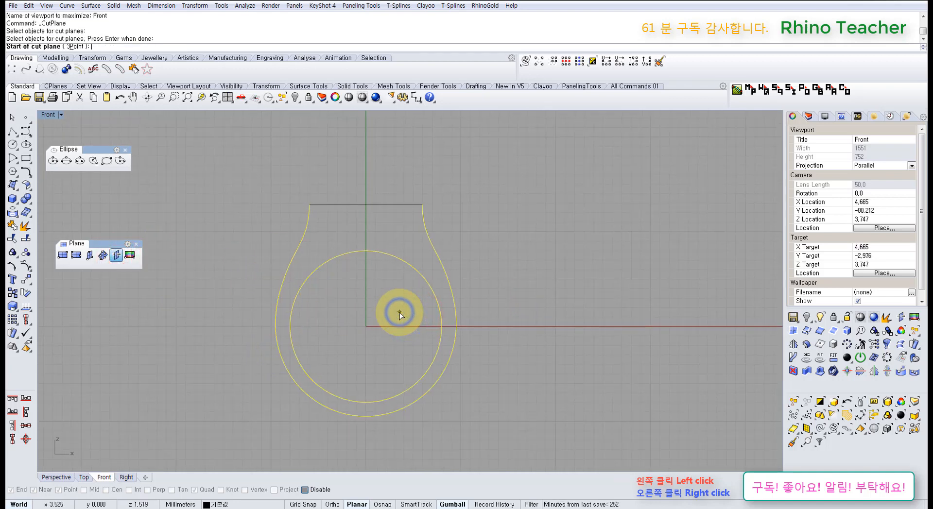
pyautogui.write('0')
pyautogui.press('Return')
pyautogui.press('F8')
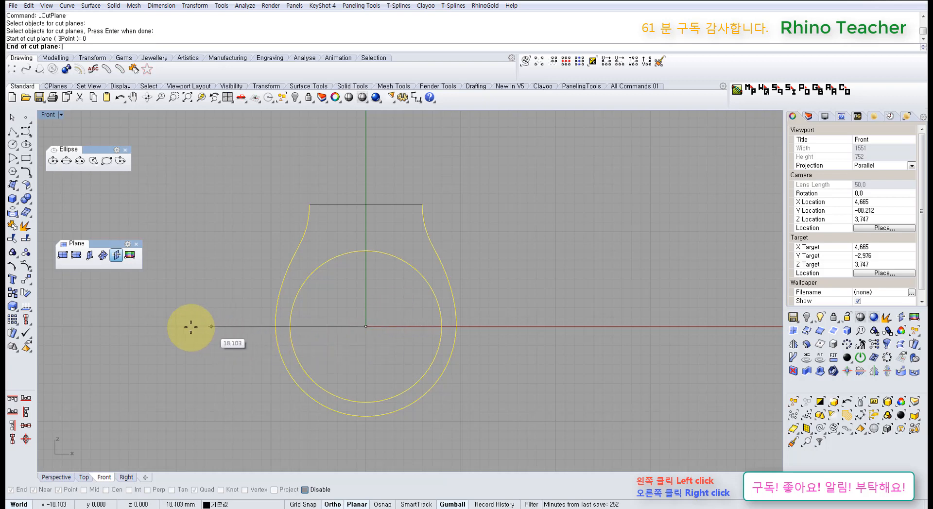
pyautogui.click(190, 327)
pyautogui.rightClick(283, 334)
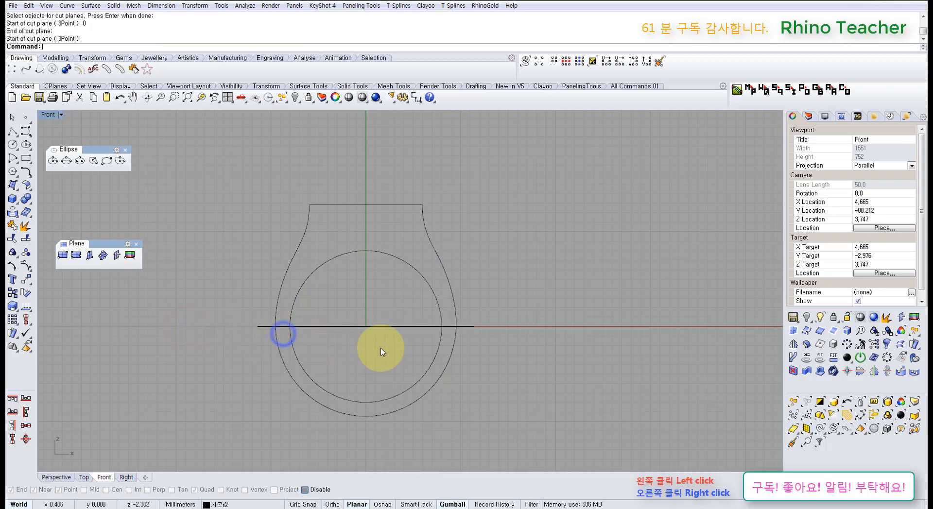
# - Intersect the horizontal cut plane with the left profile curve in the Perspective view
pyautogui.scroll(3, 389, 346)
pyautogui.click(387, 344)
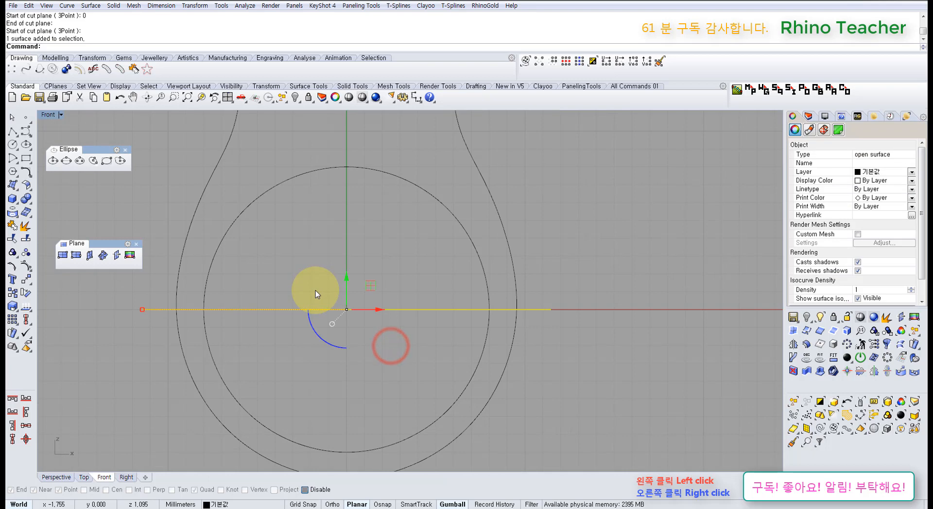
pyautogui.hotkey('ctrl', 'F4')
pyautogui.moveTo(332, 297); pyautogui.dragTo(388, 319, button='right')
pyautogui.scroll(3, 316, 374)
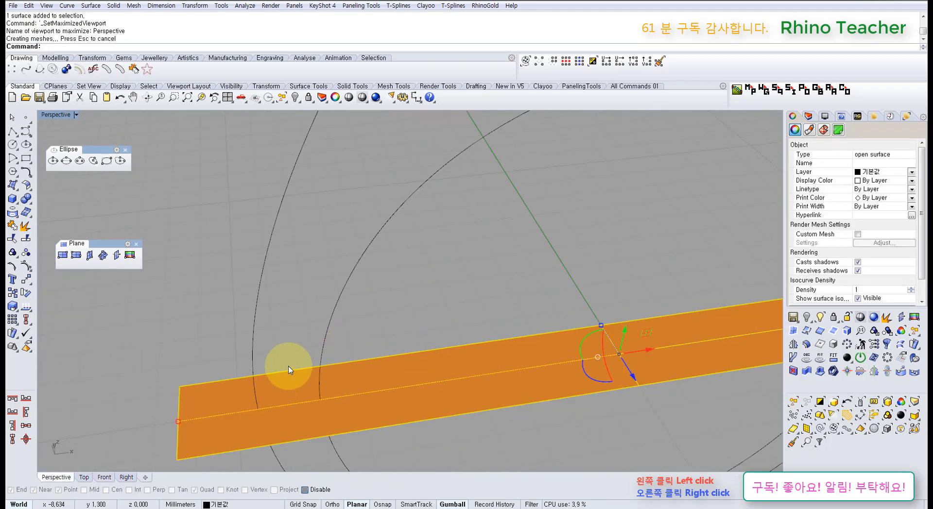
pyautogui.click(288, 322)
pyautogui.click(431, 374)
pyautogui.keyDown('shift'); pyautogui.click(290, 294); pyautogui.keyUp('shift')
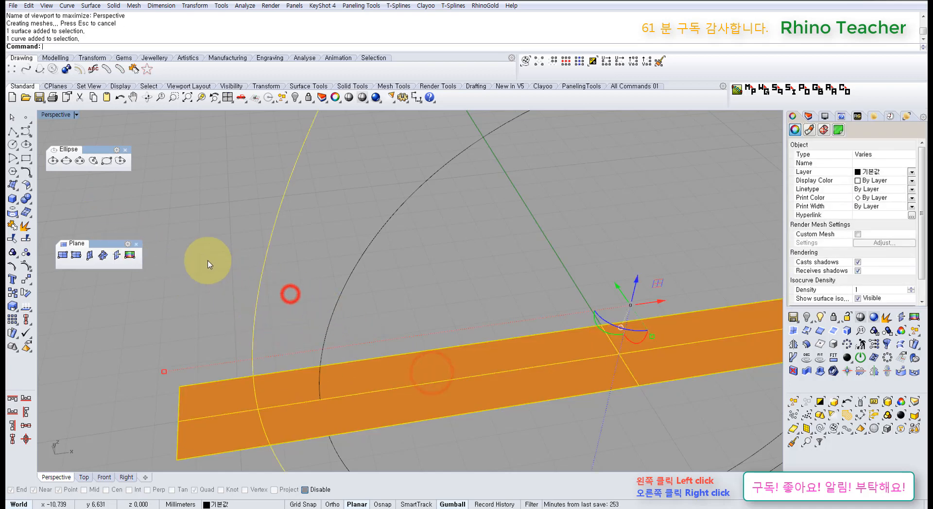
pyautogui.click(13, 217)
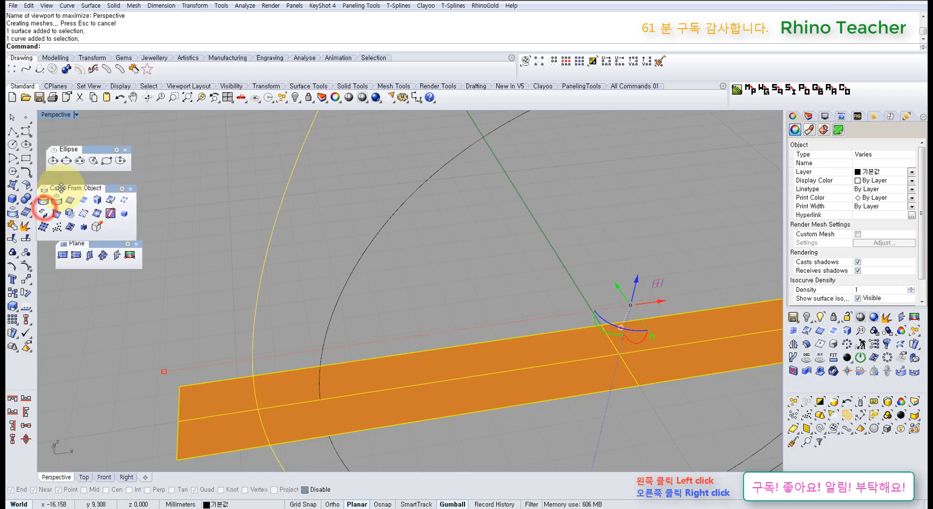
pyautogui.click(57, 213)
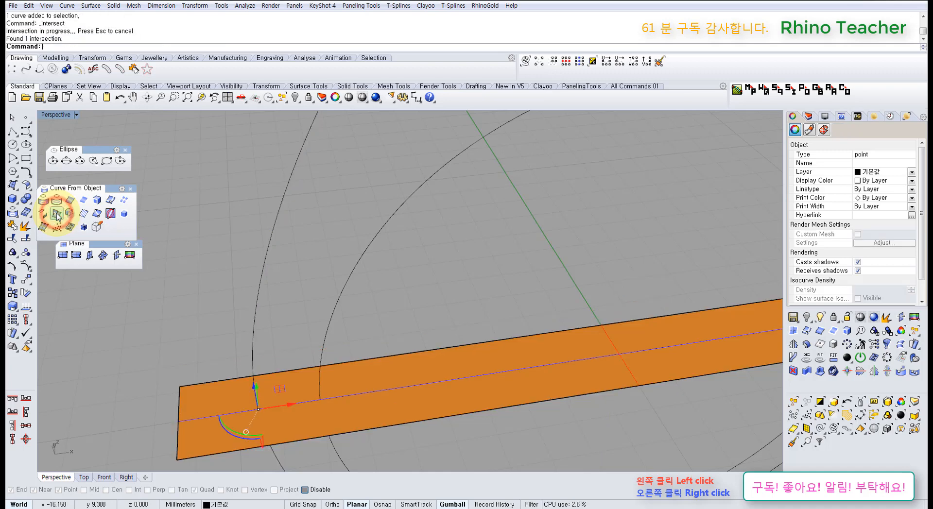
# - Undo the intersection of the cut plane with the left profile curve
pyautogui.click(218, 255)
pyautogui.scroll(-6, 219, 257)
pyautogui.moveTo(274, 302); pyautogui.dragTo(309, 299, button='right')
pyautogui.hotkey('ctrl', 'z')
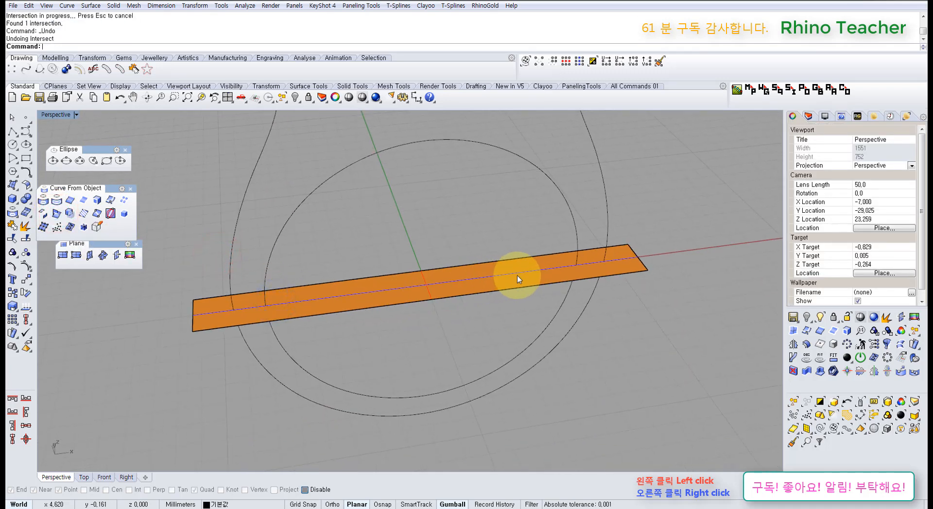
# - Intersect the horizontal cut plane with both profile curves to create points where they meet
pyautogui.click(652, 190)
pyautogui.keyDown('shift'); pyautogui.click(284, 186); pyautogui.keyUp('shift')
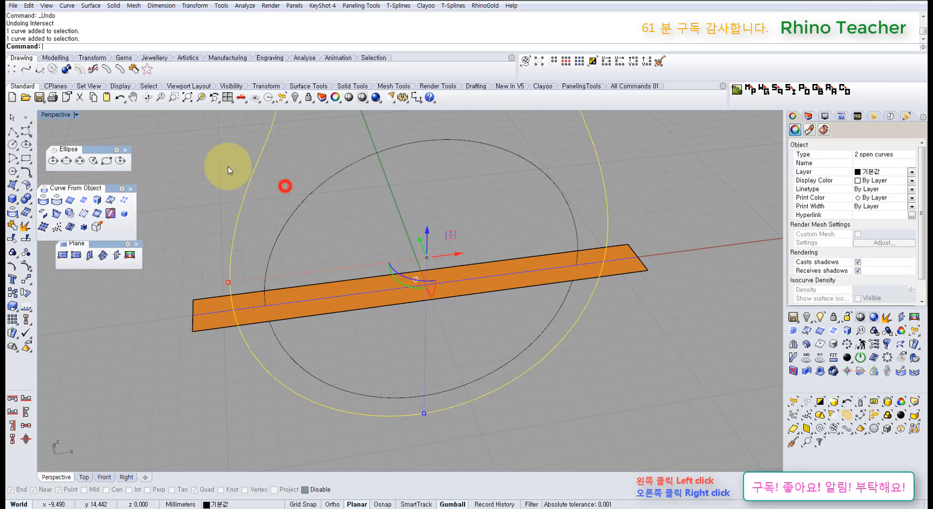
pyautogui.keyDown('shift'); pyautogui.click(208, 316); pyautogui.keyUp('shift')
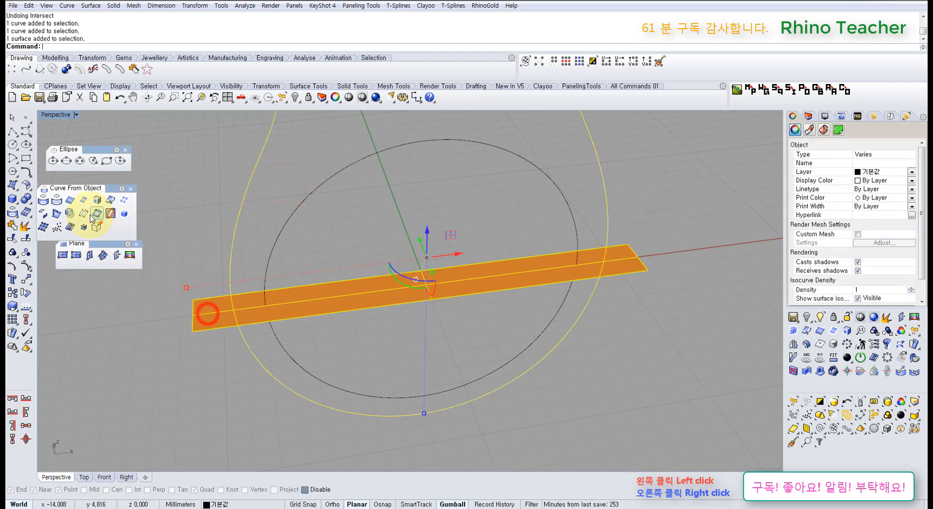
pyautogui.click(57, 214)
pyautogui.click(166, 364)
# - Delete the horizontal cut plane, keeping the intersection points on the profile curves
pyautogui.click(340, 302)
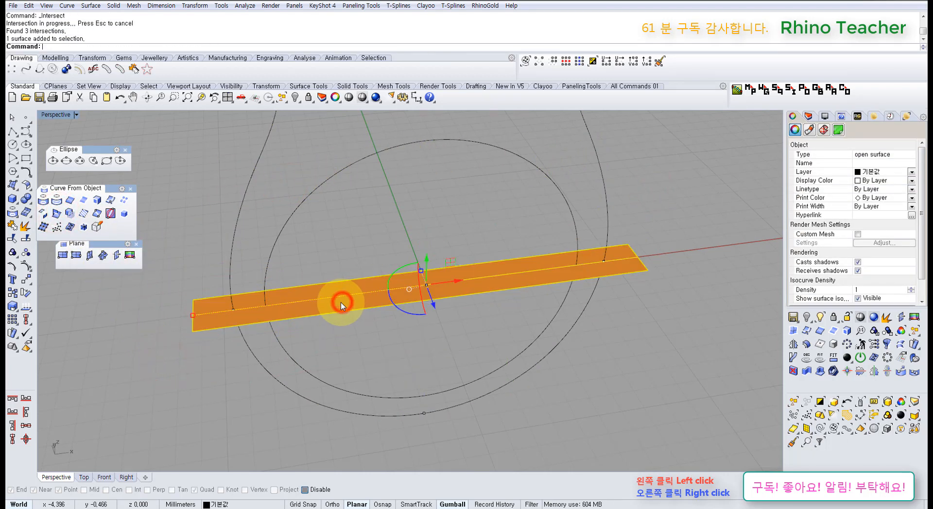
pyautogui.press('Delete')
pyautogui.moveTo(303, 331)
pyautogui.mouseDown(button='right')
pyautogui.moveTo(359, 296)
pyautogui.moveTo(419, 304)
pyautogui.moveTo(365, 334)
pyautogui.moveTo(375, 334)
pyautogui.moveTo(305, 345)
pyautogui.mouseUp(button='right')
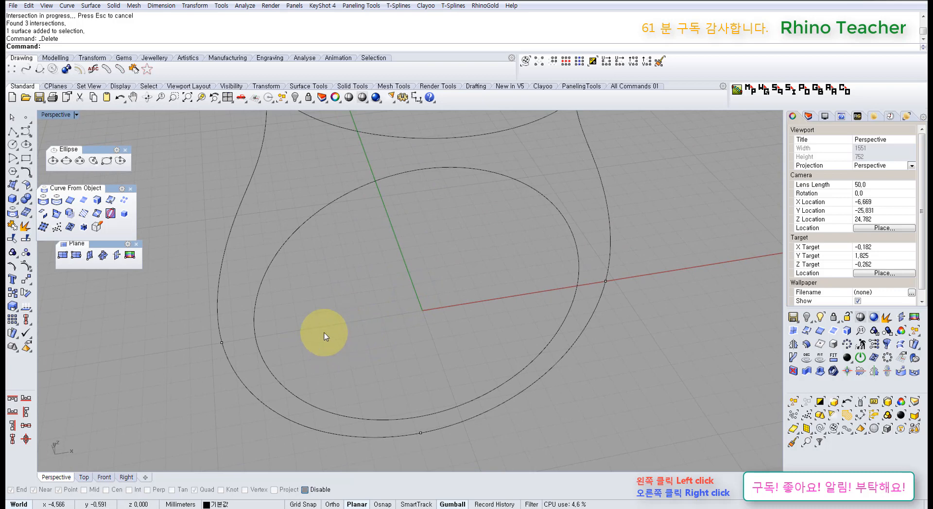
pyautogui.moveTo(327, 246); pyautogui.dragTo(252, 308, button='right')
pyautogui.moveTo(266, 256); pyautogui.dragTo(271, 325, button='right')
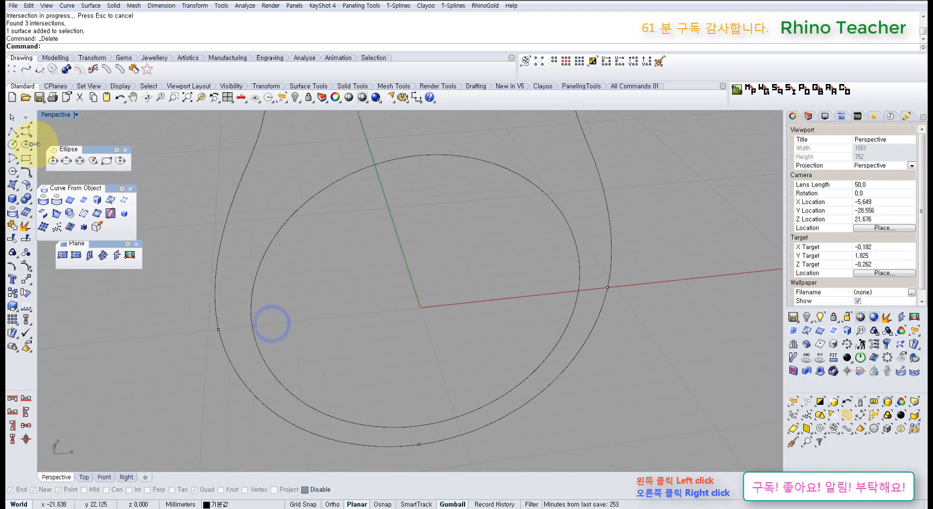
# - Draw a line extending both ways from origin 0 along the Y axis, and switch to the Top view
pyautogui.click(11, 132)
pyautogui.click(54, 137)
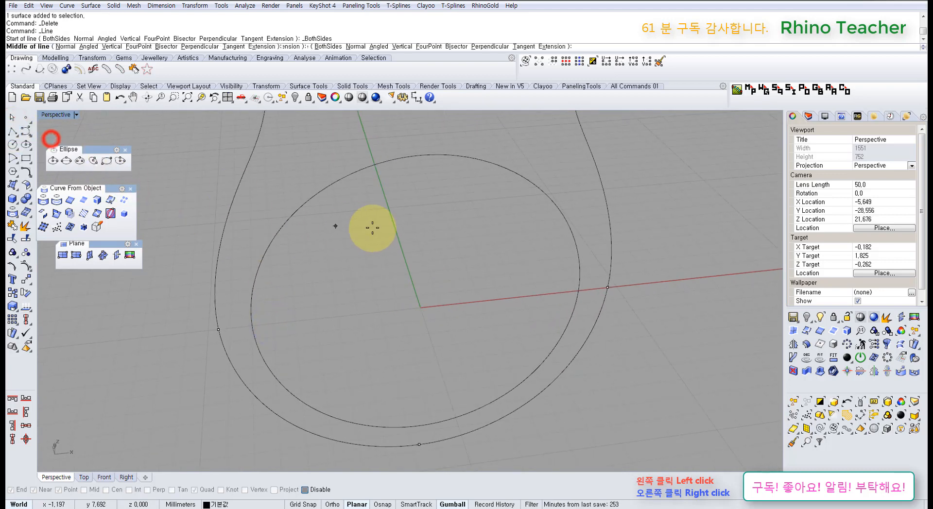
pyautogui.write('0')
pyautogui.press('Return')
pyautogui.keyDown('shift'); pyautogui.click(350, 223); pyautogui.keyUp('shift')
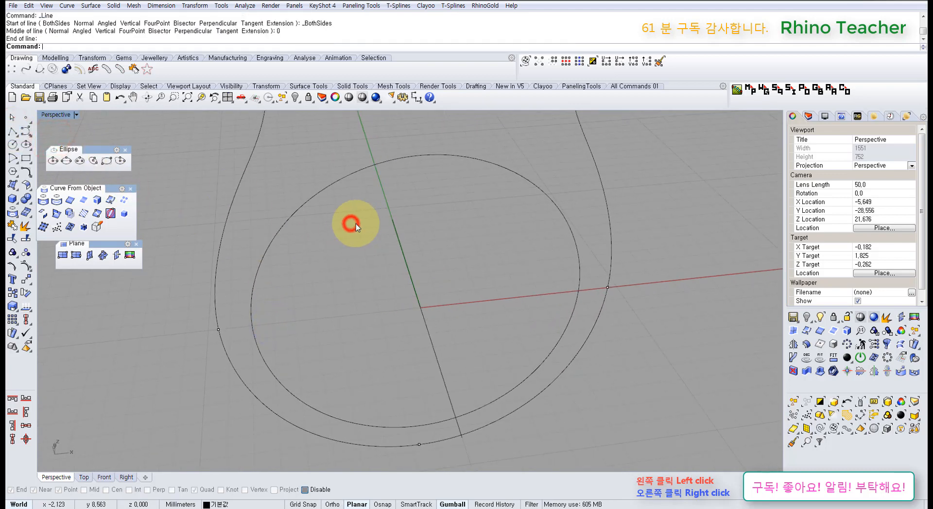
pyautogui.hotkey('ctrl', 'F1')
pyautogui.rightClick(354, 265)
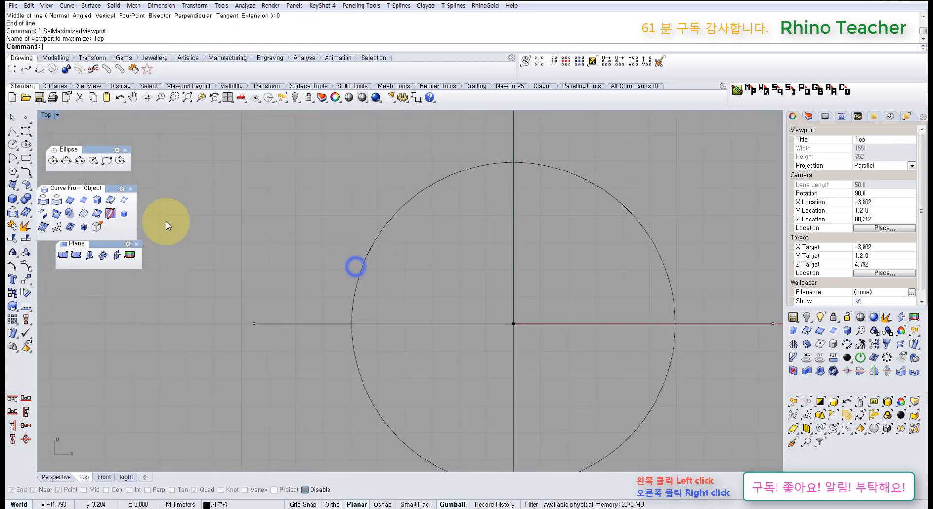
pyautogui.click(27, 132)
pyautogui.click(249, 323)
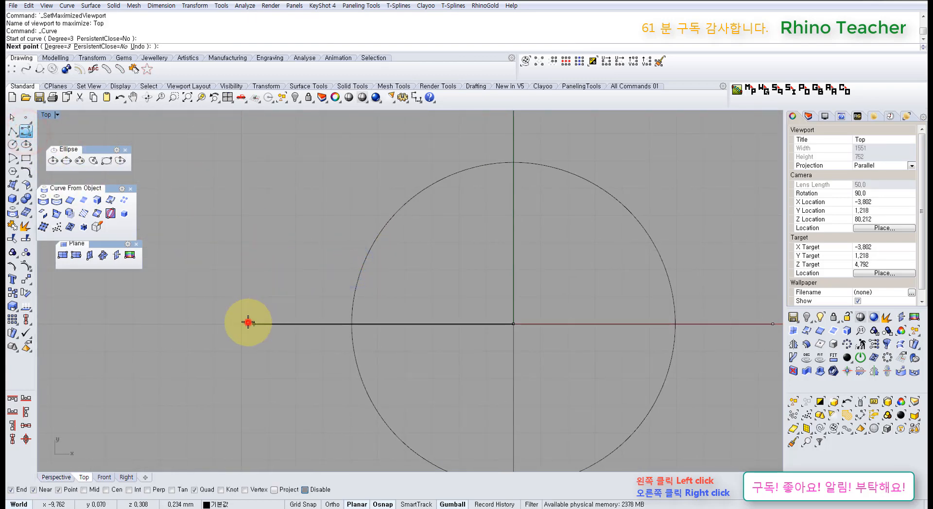
pyautogui.keyDown('shift'); pyautogui.click(252, 295); pyautogui.keyUp('shift')
pyautogui.click(282, 273)
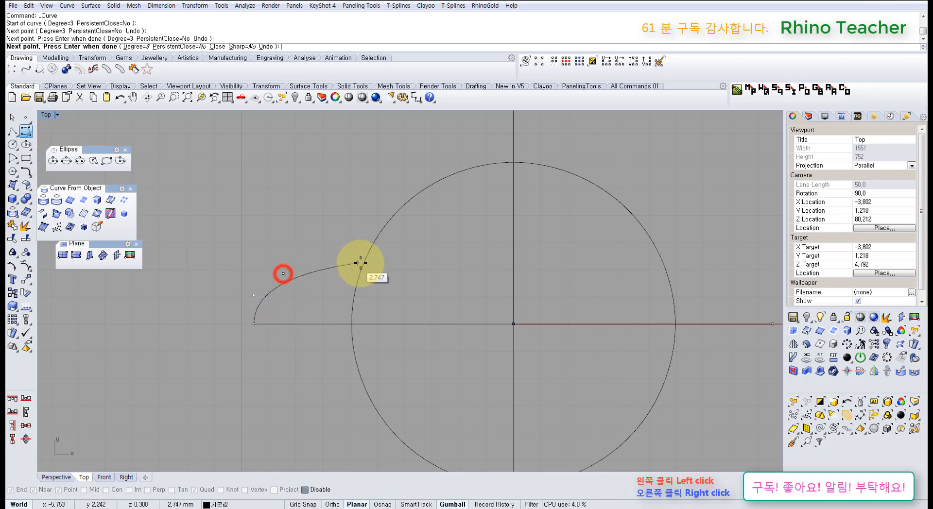
pyautogui.click(360, 262)
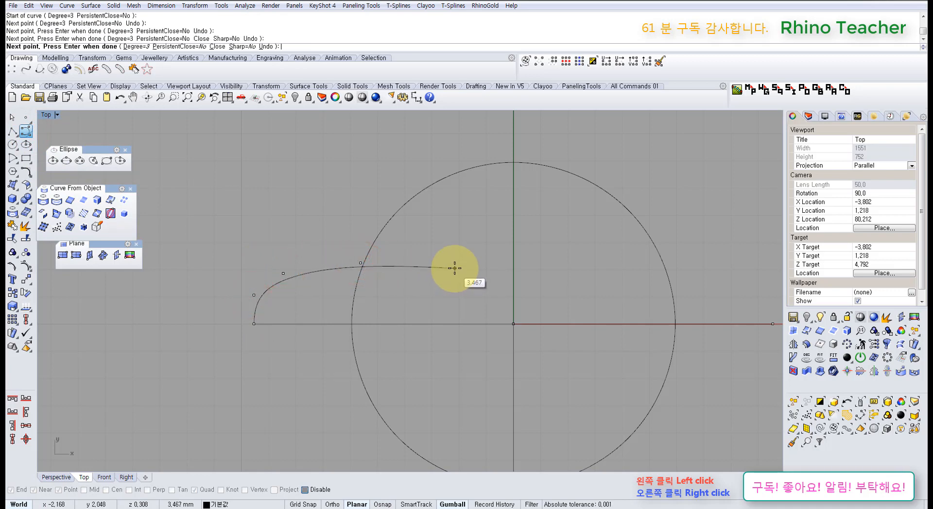
pyautogui.press('Escape')
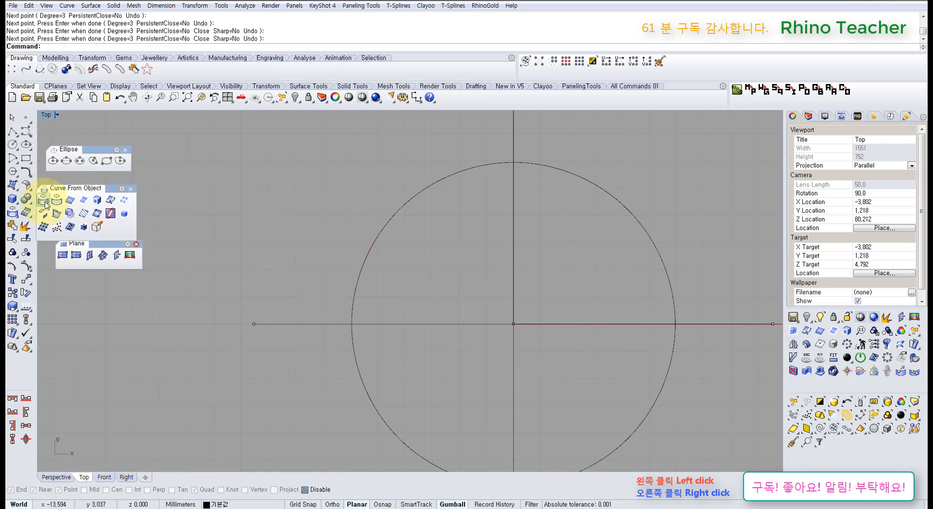
# - Draw a deformable 2Point circle whose diameter spans the left and right profile intersection points in the Top view
pyautogui.click(11, 144)
pyautogui.click(76, 46)
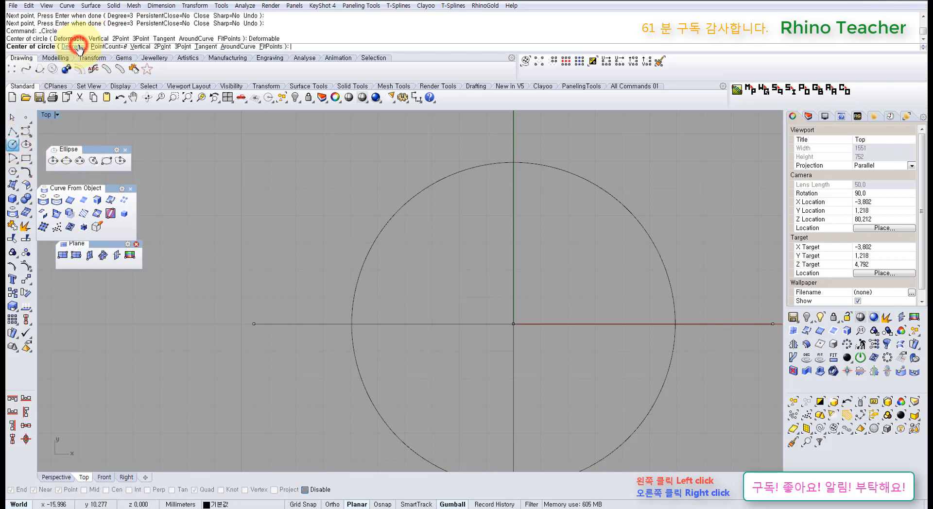
pyautogui.moveTo(292, 279); pyautogui.dragTo(270, 235, button='right')
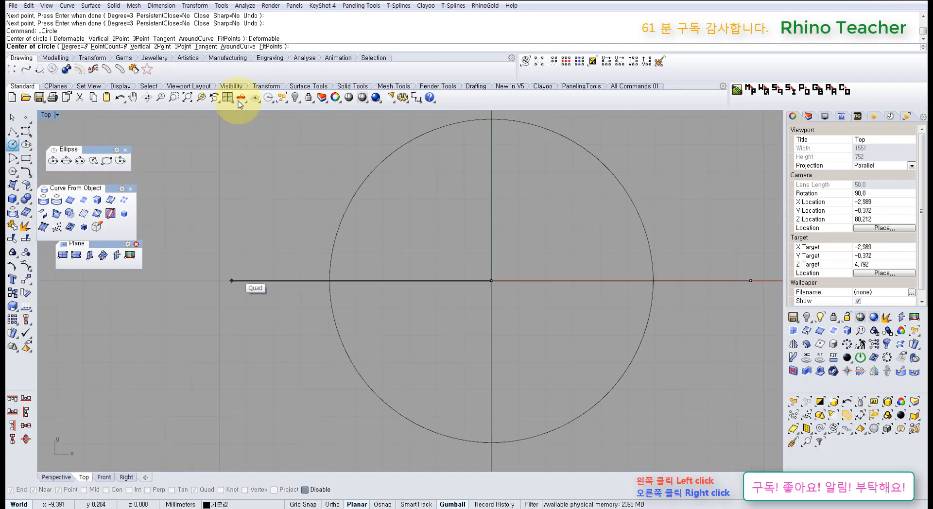
pyautogui.click(158, 46)
pyautogui.click(232, 280)
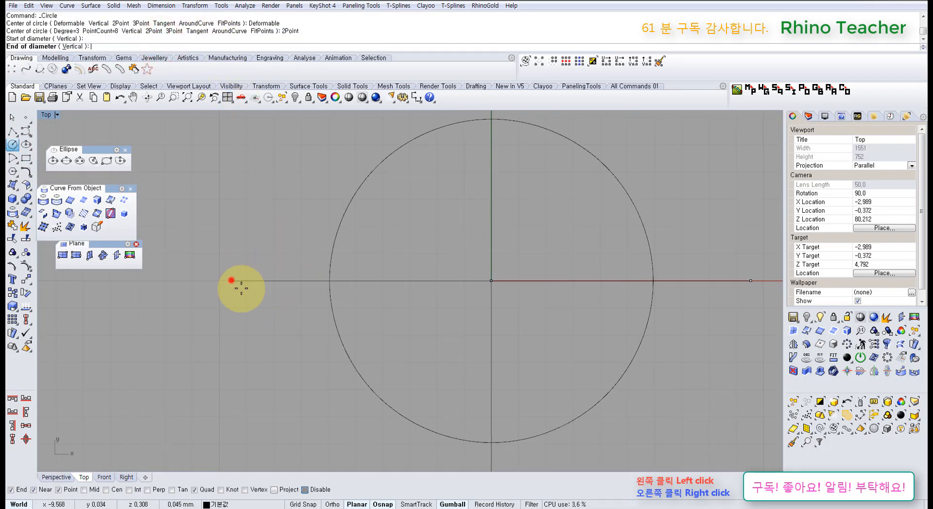
pyautogui.click(751, 281)
pyautogui.moveTo(739, 220); pyautogui.dragTo(641, 261, button='right')
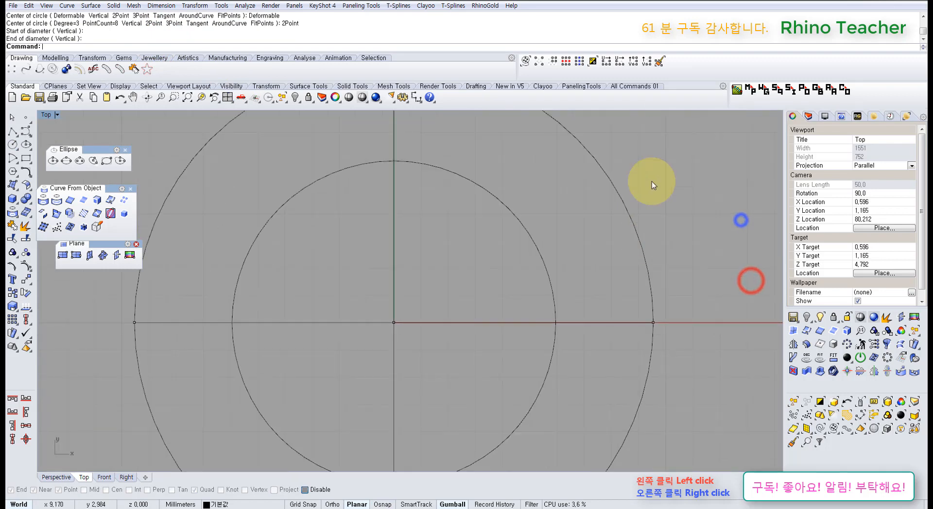
# - Scale the deformable circle along the Y axis only, flattening it into a narrow oval around the origin
pyautogui.click(616, 181)
pyautogui.scroll(-8, 572, 215)
pyautogui.moveTo(495, 370); pyautogui.dragTo(494, 287)
pyautogui.scroll(4, 395, 245)
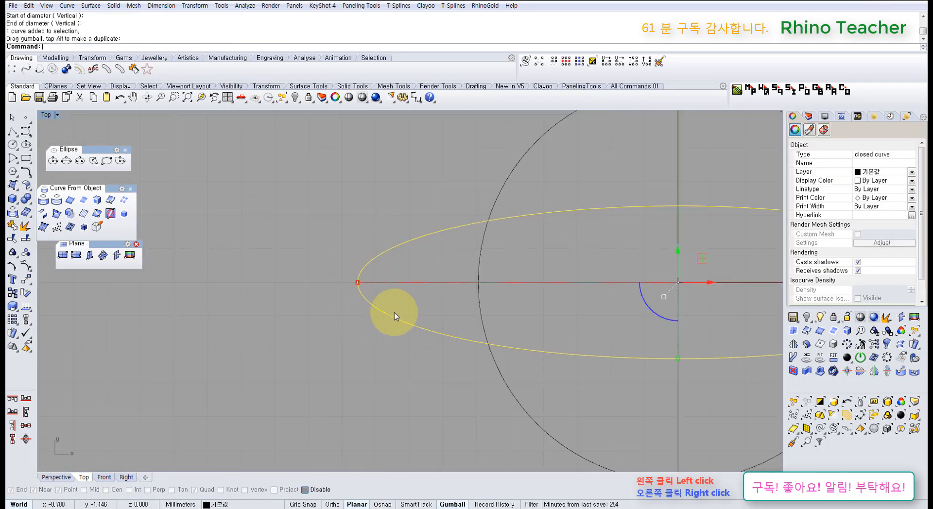
# - Delete the flattened oval from the Top view
pyautogui.moveTo(425, 306); pyautogui.dragTo(367, 308, button='right')
pyautogui.click(365, 367)
pyautogui.moveTo(379, 389); pyautogui.dragTo(351, 315)
pyautogui.press('Delete')
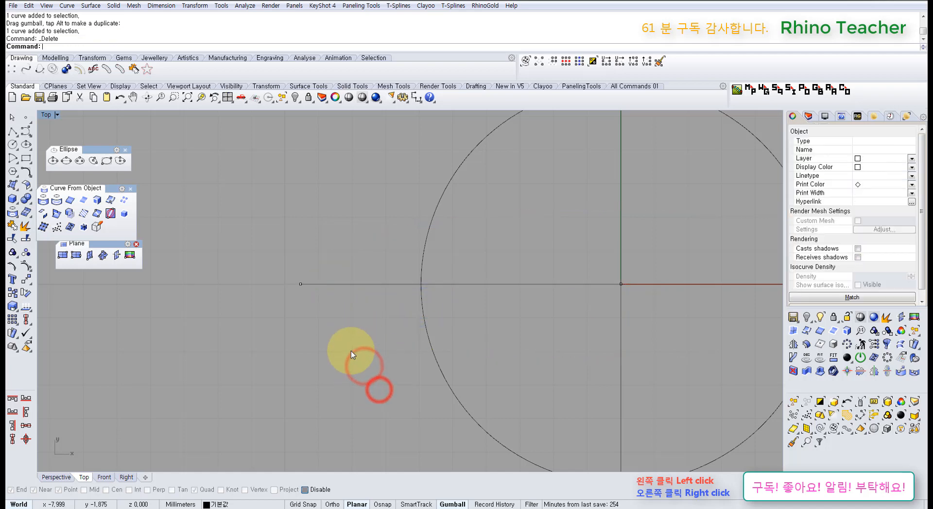
pyautogui.moveTo(348, 332); pyautogui.dragTo(344, 357, button='right')
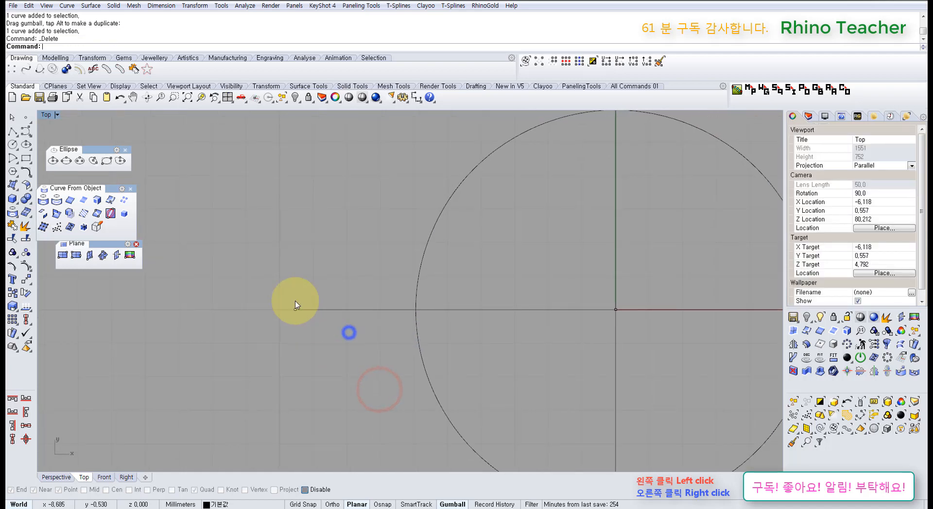
pyautogui.click(26, 133)
pyautogui.scroll(2, 302, 302)
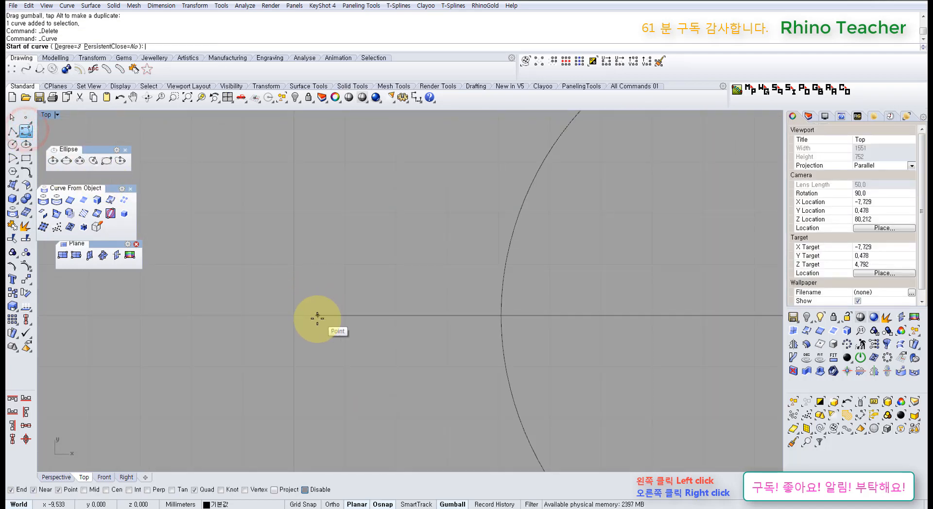
pyautogui.click(315, 315)
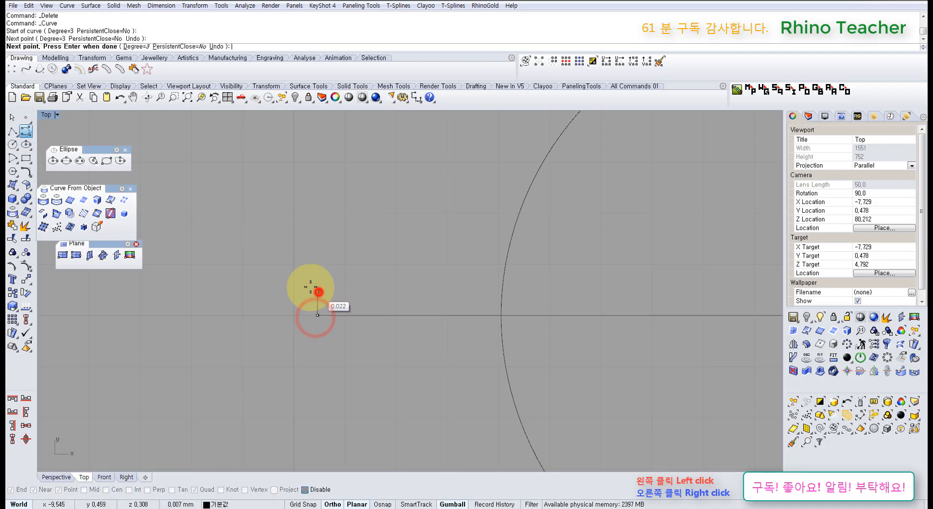
pyautogui.click(317, 291)
pyautogui.press('Escape')
# - Start a degree 3 curve at the left profile's intersection point in the Perspective view and continue in the Top view with Quad and Near snaps off
pyautogui.rightClick(296, 287)
pyautogui.scroll(10, 318, 314)
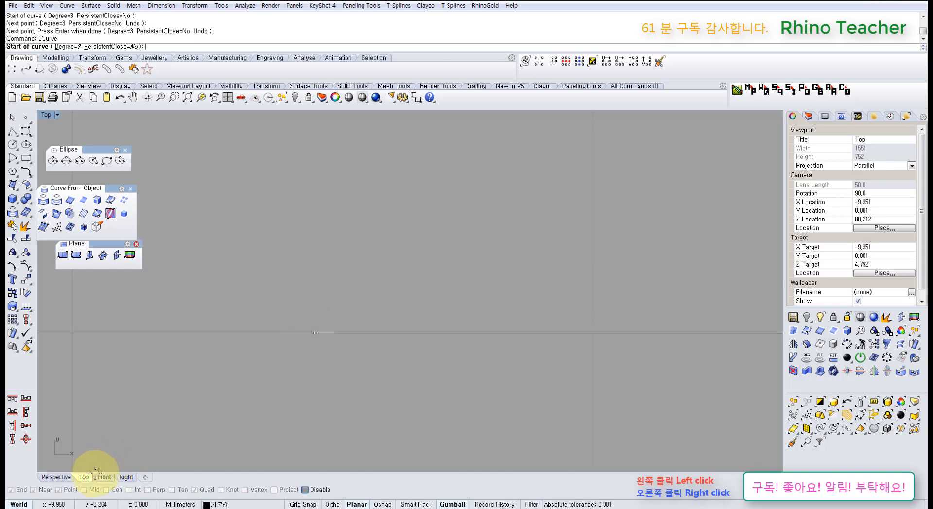
pyautogui.hotkey('ctrl', 'F4')
pyautogui.moveTo(231, 390); pyautogui.dragTo(223, 373, button='right')
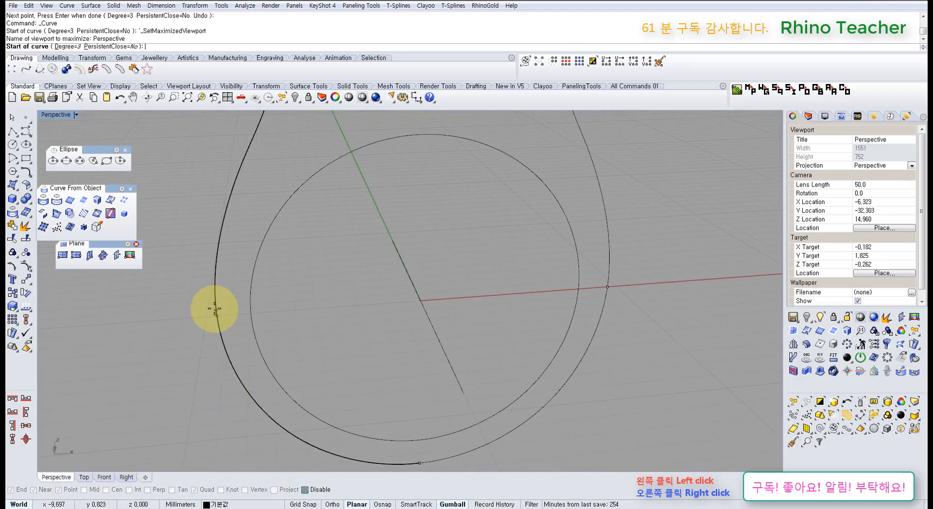
pyautogui.scroll(4, 216, 309)
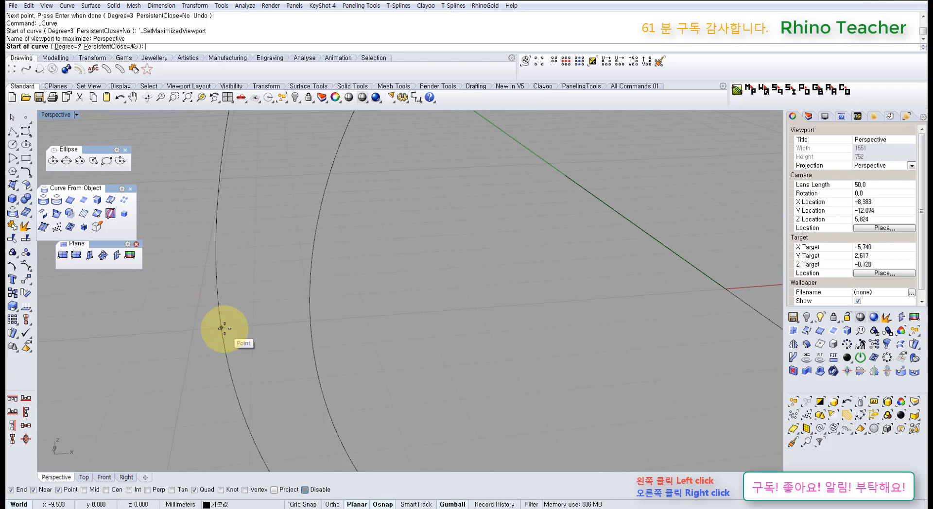
pyautogui.click(224, 328)
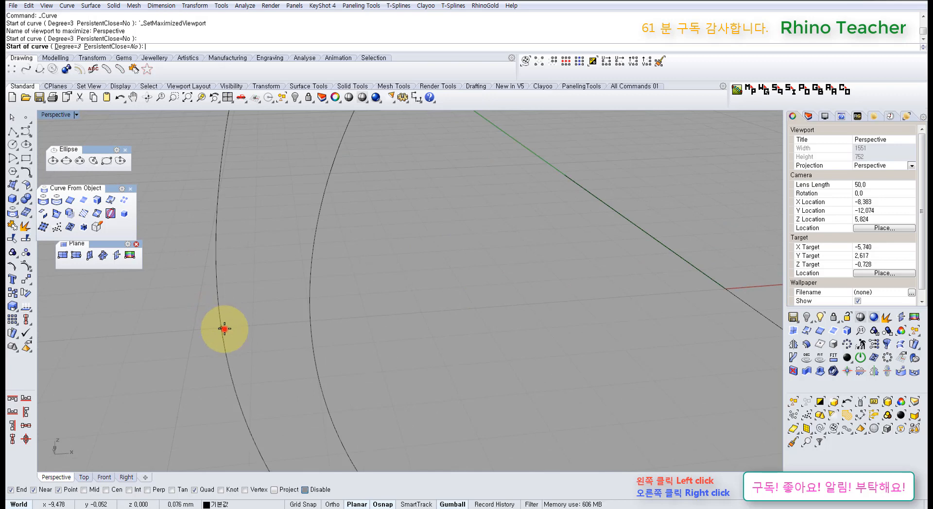
pyautogui.hotkey('ctrl', 'F1')
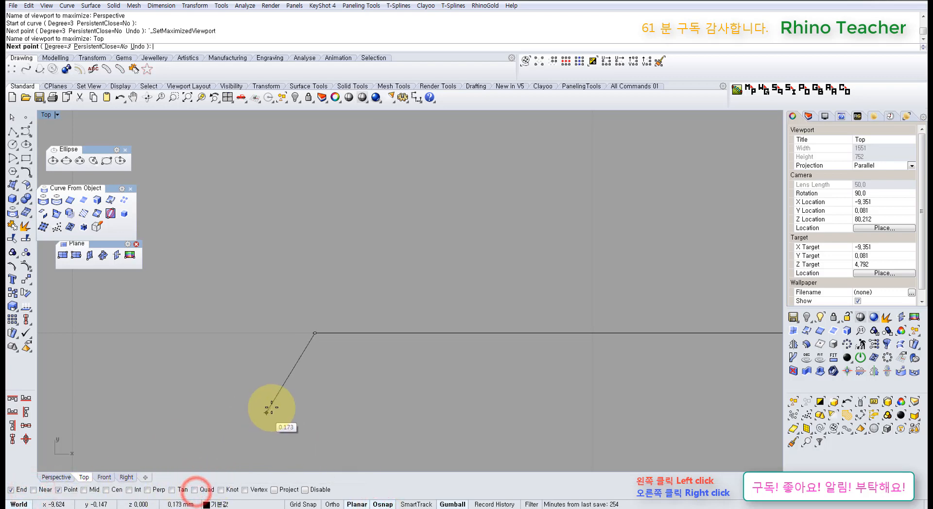
pyautogui.scroll(-3, 358, 348)
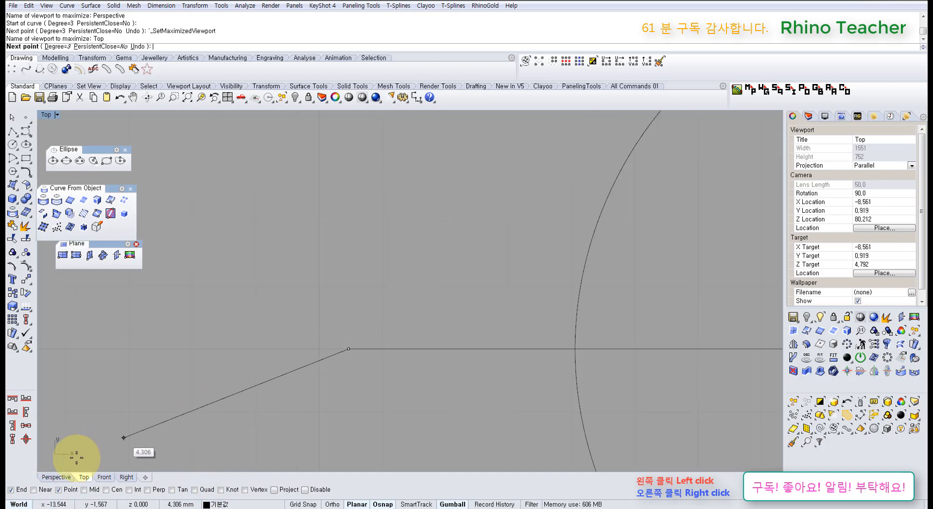
pyautogui.click(34, 490)
pyautogui.scroll(-3, 475, 311)
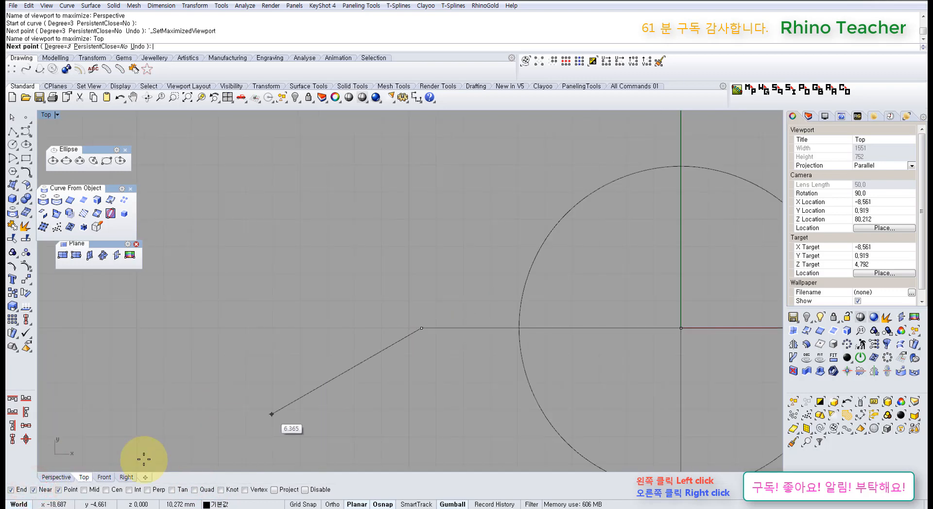
pyautogui.click(40, 493)
pyautogui.scroll(-4, 313, 413)
# - Place the curve's control points upward from its start, bulging outward and turning inward into a horizontal stretch constrained with Ortho
pyautogui.moveTo(386, 361); pyautogui.dragTo(311, 396, button='right')
pyautogui.scroll(12, 311, 394)
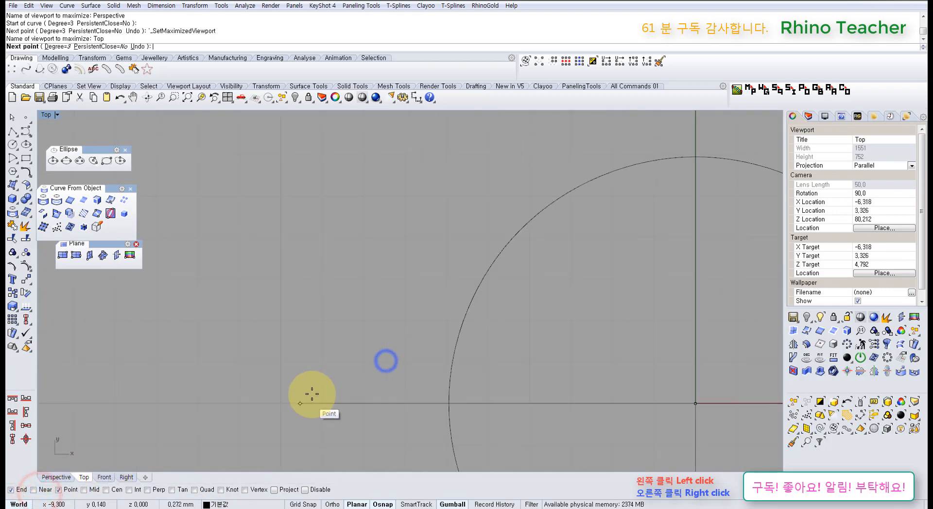
pyautogui.click(298, 388)
pyautogui.press('F8')
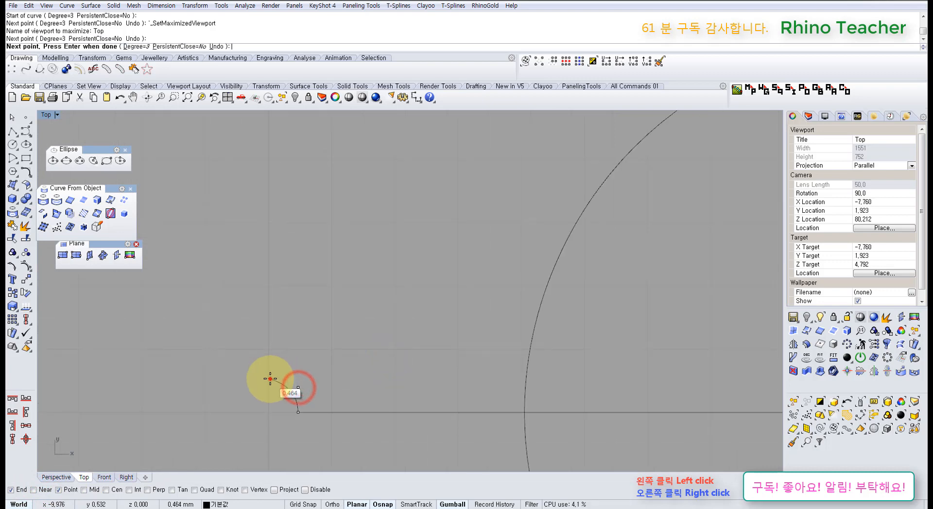
pyautogui.click(270, 378)
pyautogui.click(260, 359)
pyautogui.click(264, 339)
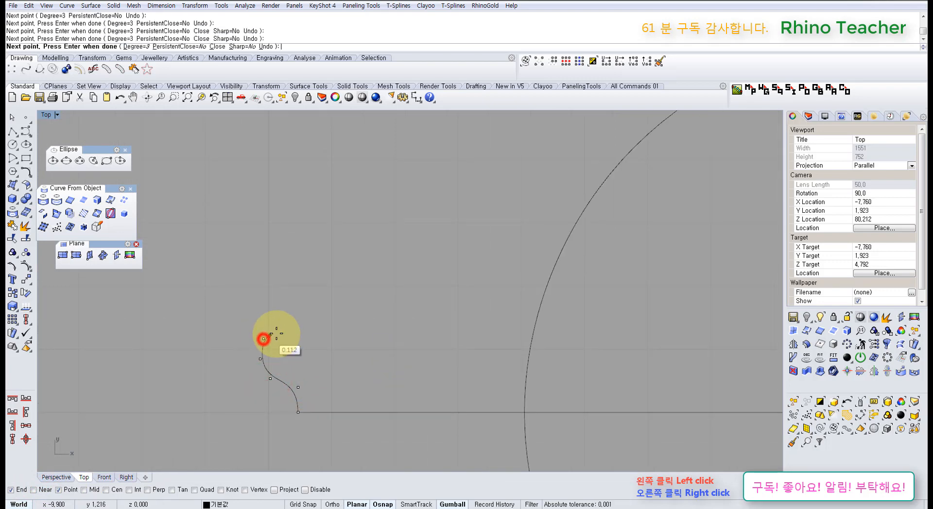
pyautogui.click(285, 335)
pyautogui.press('F8')
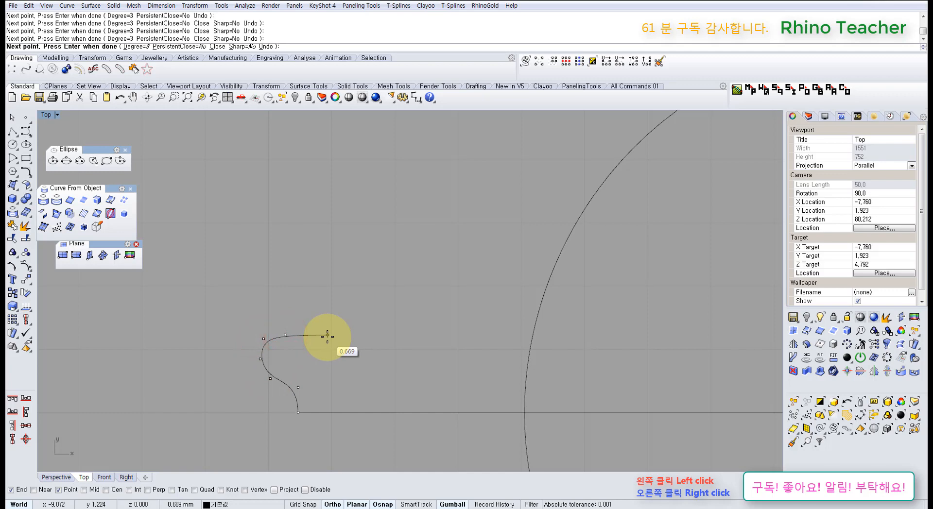
pyautogui.click(328, 336)
pyautogui.scroll(-3, 463, 338)
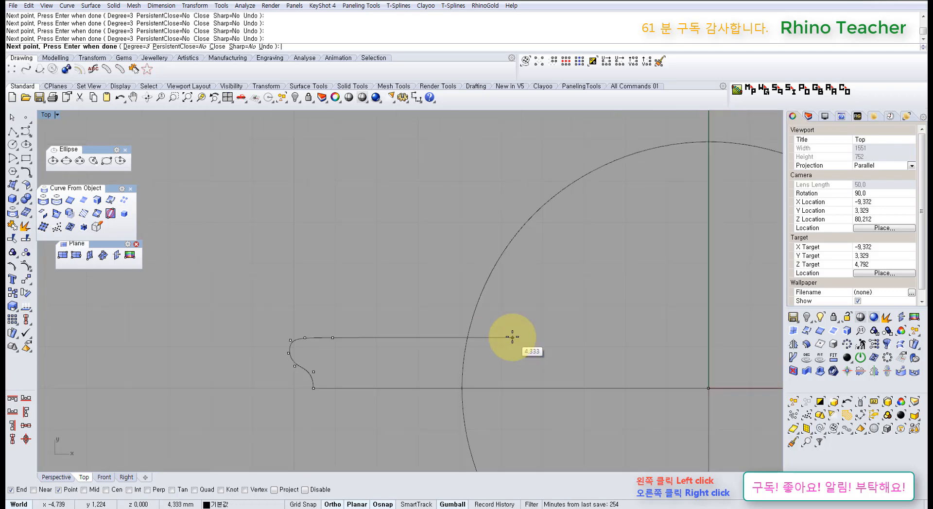
# - Undo the placed control points back to the curve's start point, keeping the curve command active
pyautogui.hotkey('ctrl', 'z')
pyautogui.hotkey('ctrl', 'z')
pyautogui.hotkey('ctrl', 'z')
pyautogui.hotkey('ctrl', 'z')
pyautogui.press('F8')
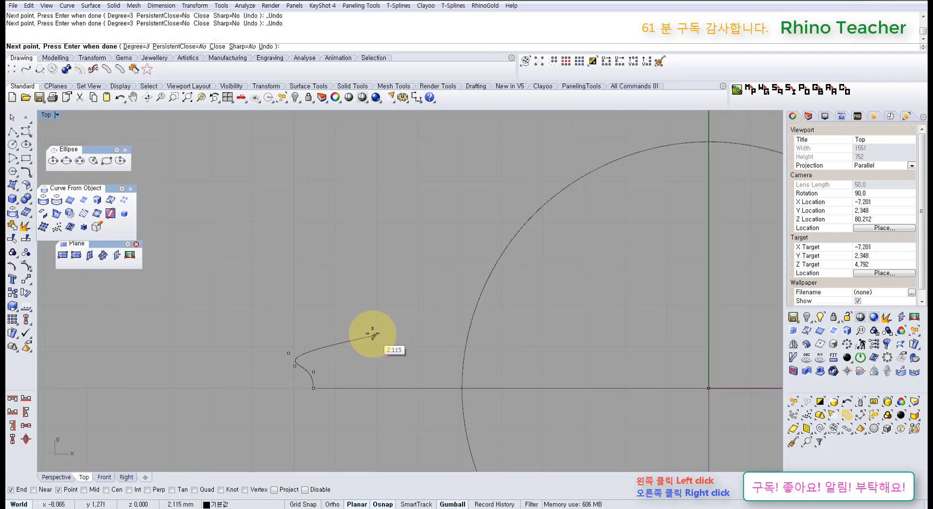
pyautogui.hotkey('ctrl', 'z')
pyautogui.scroll(3, 311, 371)
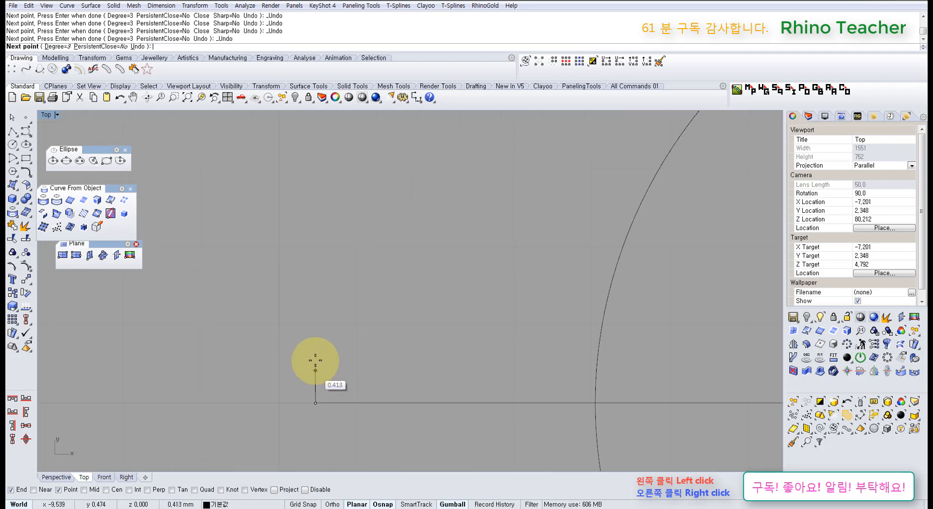
pyautogui.click(316, 350)
pyautogui.scroll(-3, 343, 337)
pyautogui.press('F8')
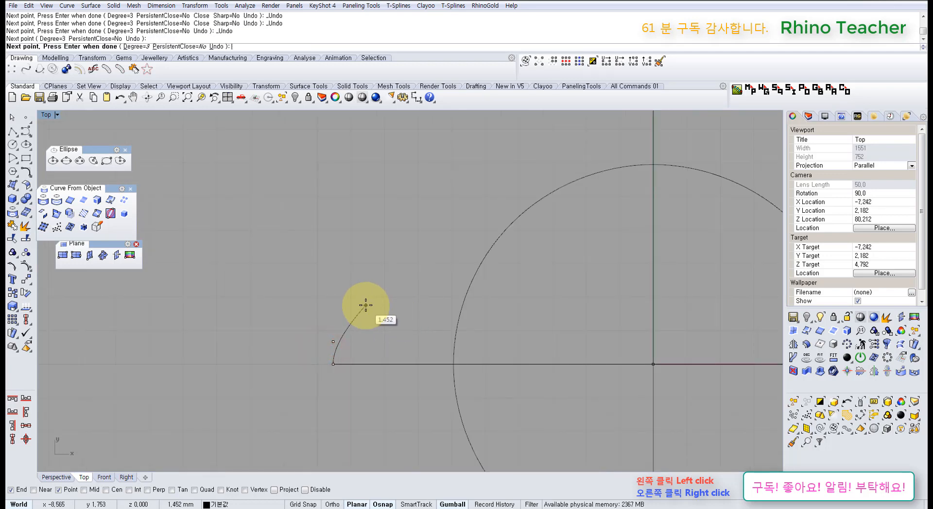
pyautogui.scroll(3, 321, 358)
pyautogui.hotkey('ctrl', 'z')
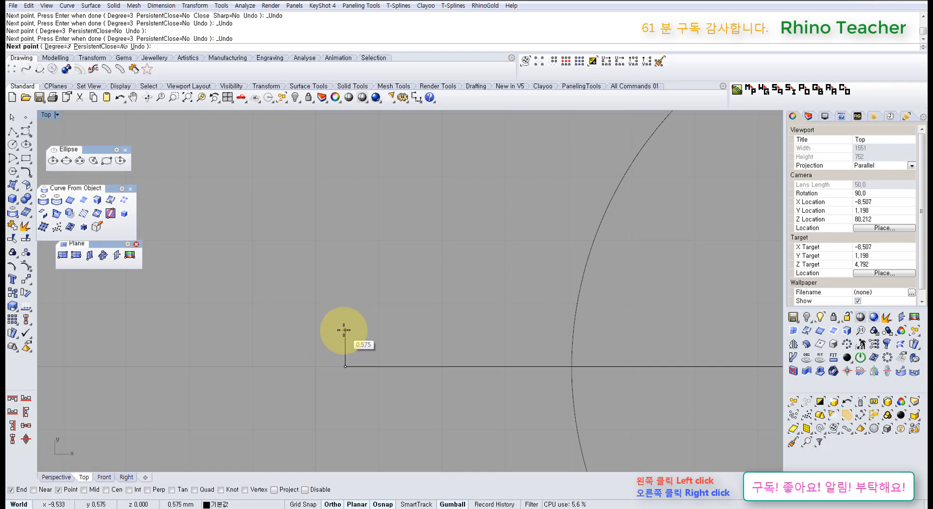
pyautogui.click(345, 333)
pyautogui.press('F8')
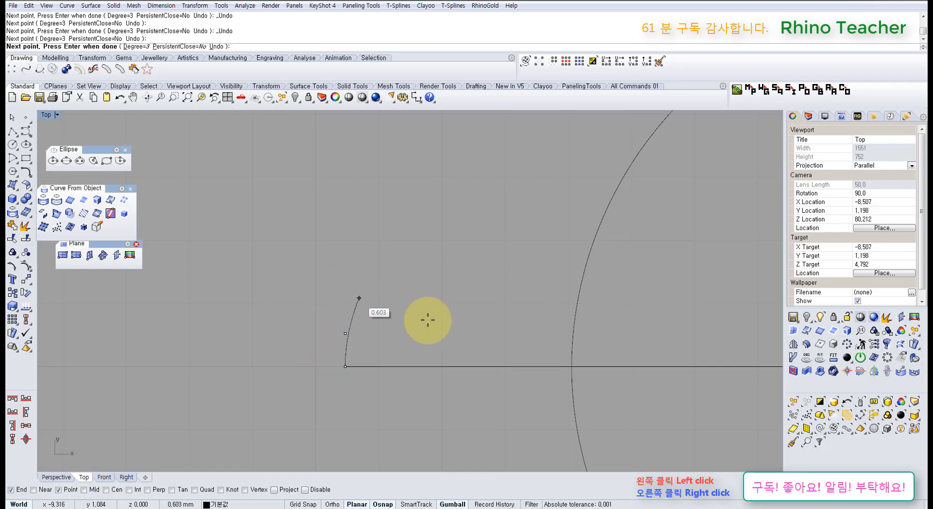
pyautogui.press('Escape')
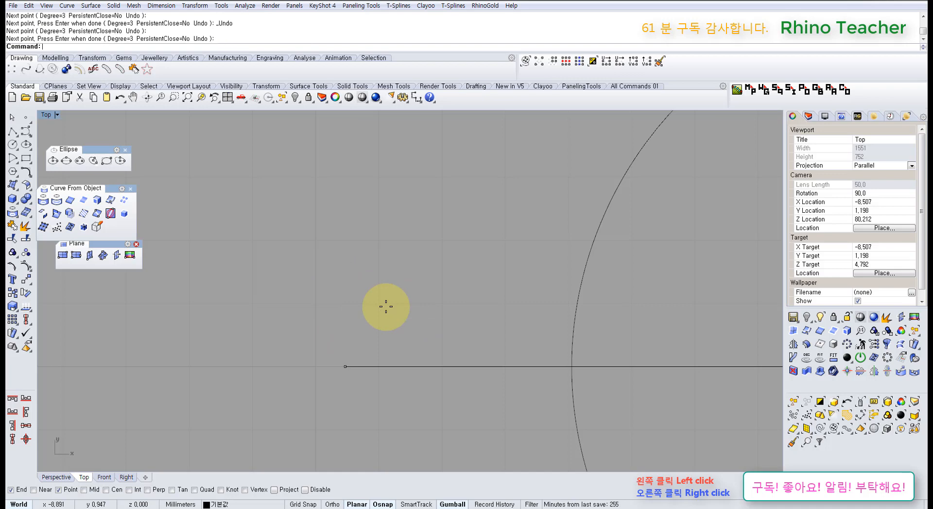
# - Draw a short degree 3 curve from the left profile's intersection point, rising from the axis and flattening inward over two more control points
pyautogui.rightClick(303, 354)
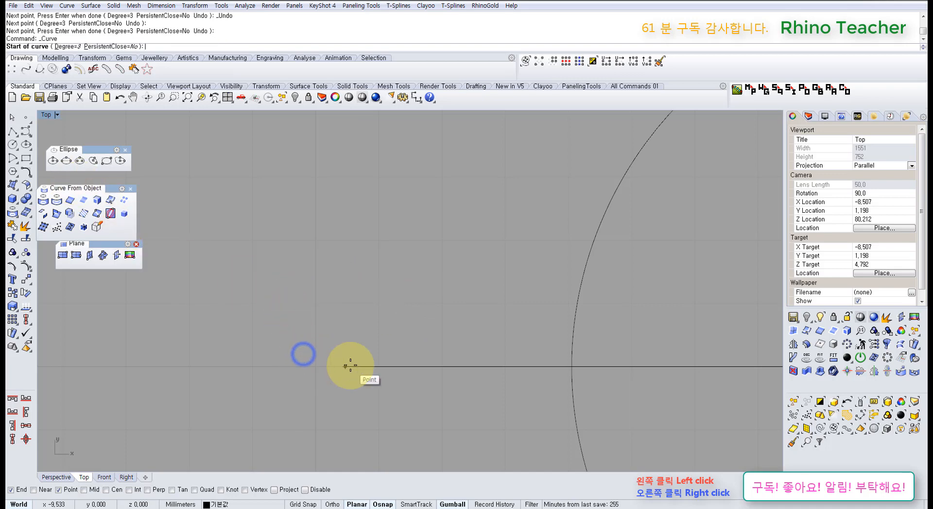
pyautogui.scroll(4, 344, 367)
pyautogui.click(346, 369)
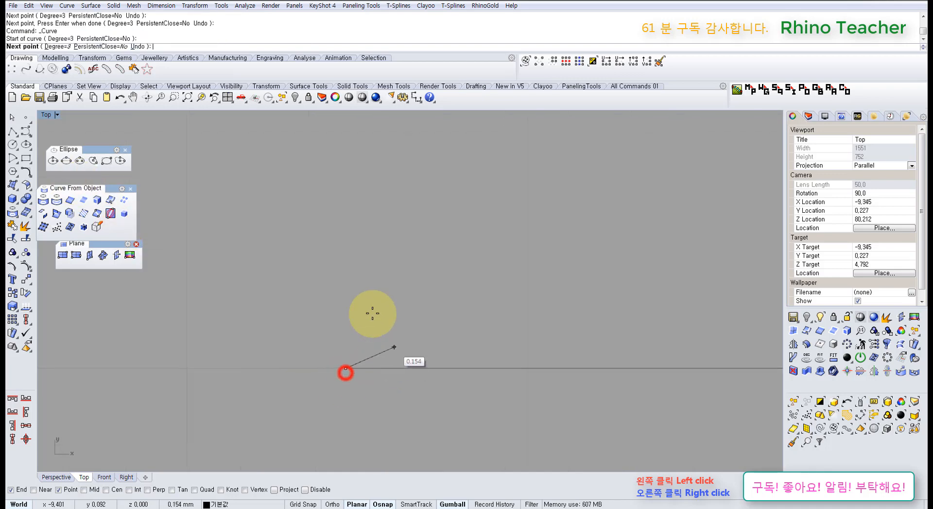
pyautogui.click(346, 318)
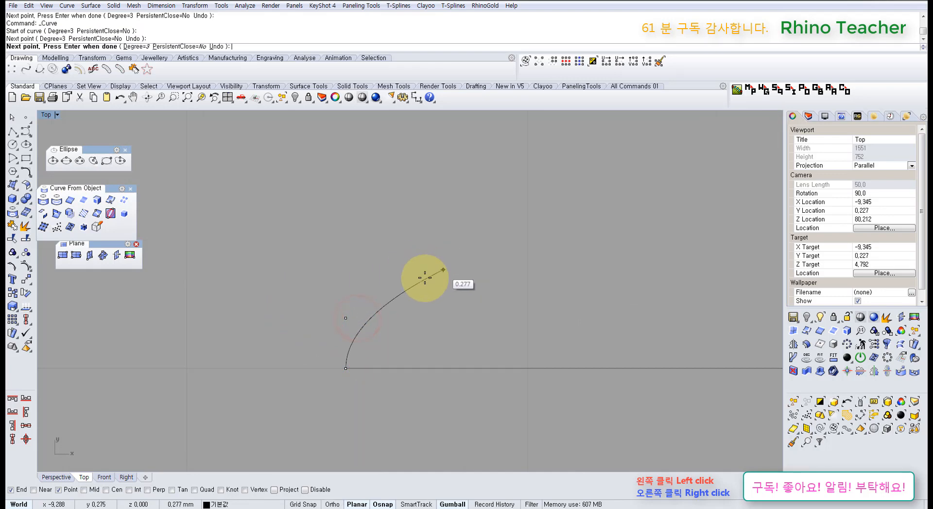
pyautogui.scroll(-4, 406, 285)
pyautogui.click(407, 284)
pyautogui.click(481, 279)
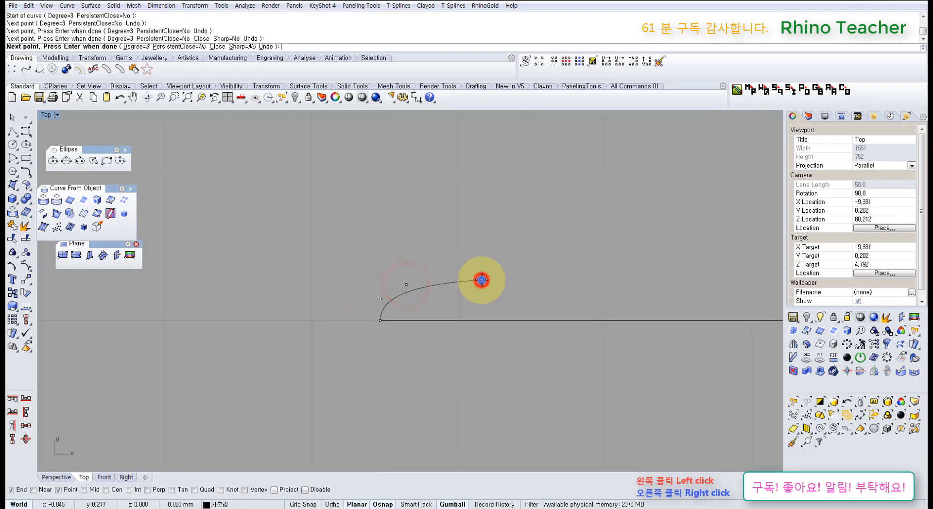
pyautogui.rightClick(482, 279)
pyautogui.scroll(3, 378, 325)
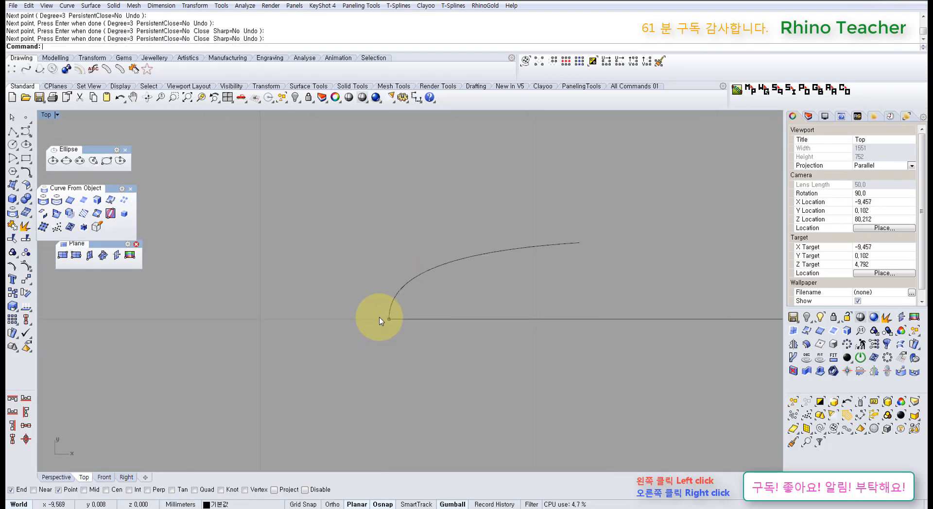
# - Show the short curve's control points and move the second one outward about 0.27 mm so the curve bulges past its start
pyautogui.click(399, 285)
pyautogui.press('F10')
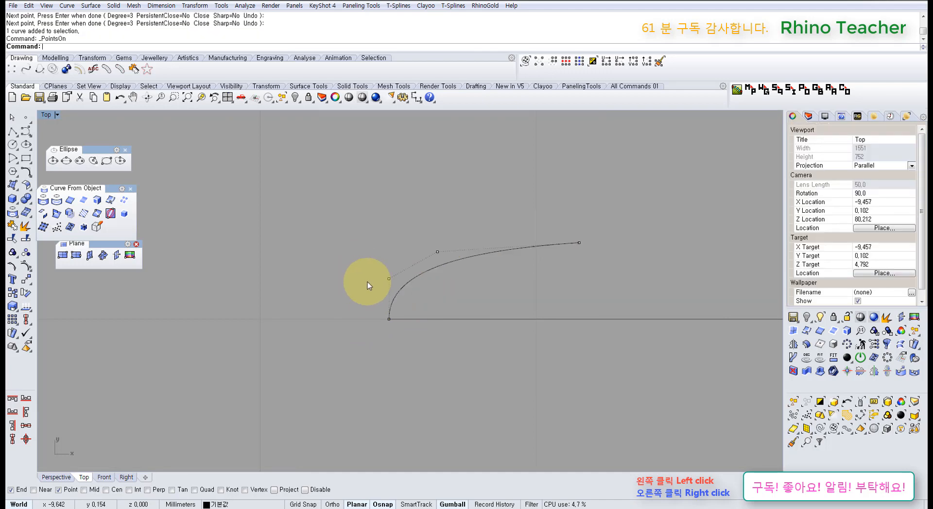
pyautogui.moveTo(364, 265); pyautogui.dragTo(340, 252)
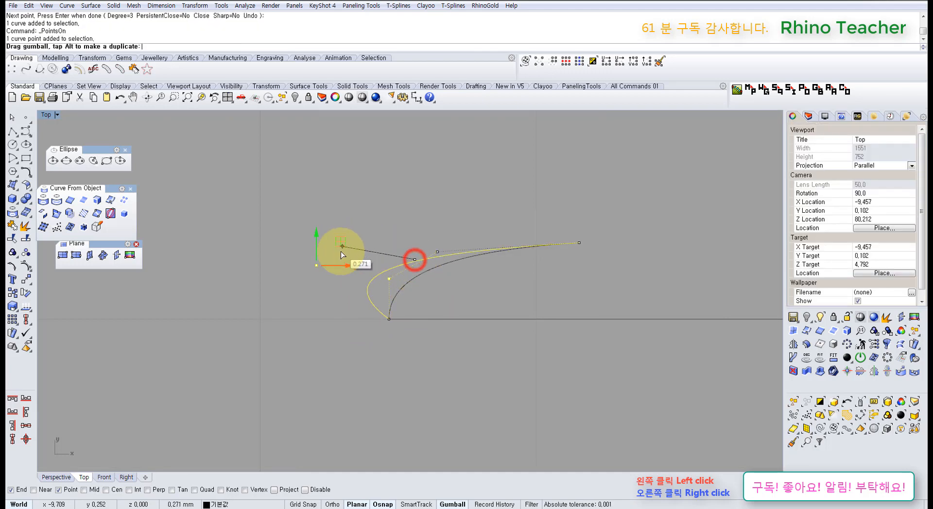
pyautogui.click(416, 374)
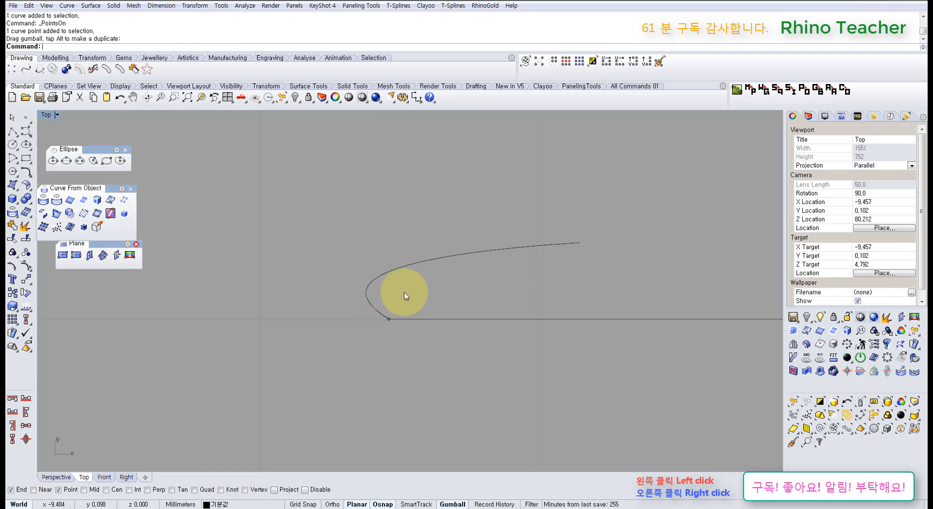
# - Extrude the bulging curve to both sides as an open surface, working in the Perspective view
pyautogui.moveTo(409, 293); pyautogui.dragTo(352, 267)
pyautogui.hotkey('ctrl', 'F4')
pyautogui.moveTo(326, 336); pyautogui.dragTo(372, 349, button='right')
pyautogui.scroll(-5, 381, 337)
pyautogui.hotkey('ctrl', 'e')
pyautogui.click(351, 251)
pyautogui.moveTo(312, 310); pyautogui.dragTo(368, 354, button='right')
pyautogui.click(370, 368)
# - Try to mirror the bulging curve about a plane starting at origin 0, and undo the mirror
pyautogui.scroll(6, 424, 402)
pyautogui.click(433, 360)
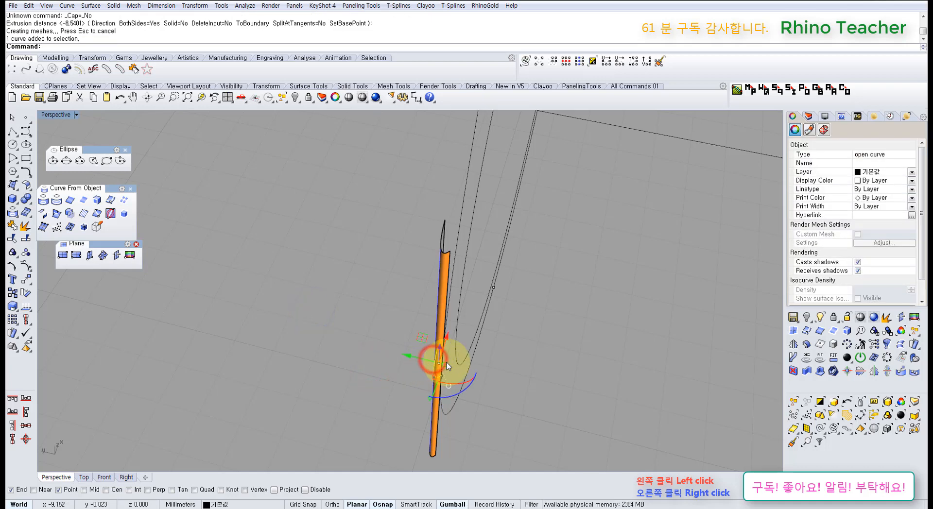
pyautogui.middleClick(448, 367)
pyautogui.write('0')
pyautogui.press('Return')
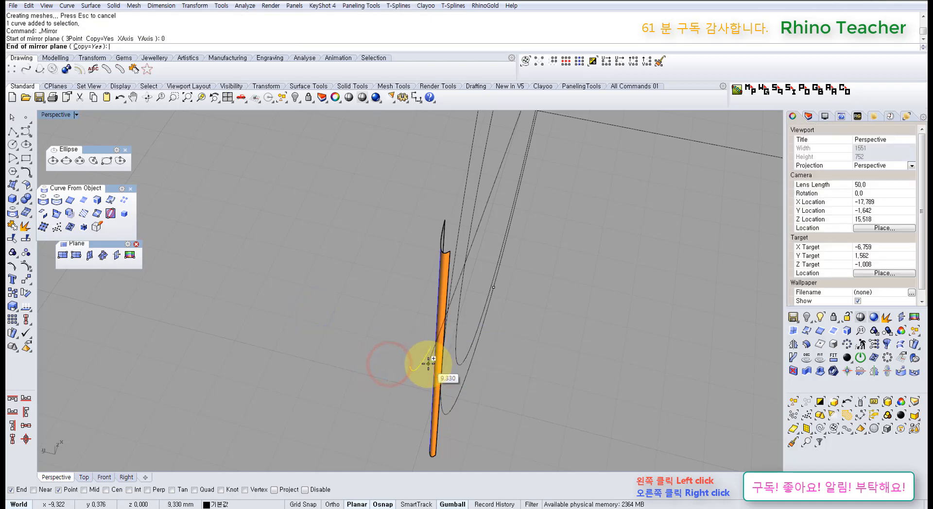
pyautogui.click(428, 364)
pyautogui.hotkey('ctrl', 'z')
# - Mirror a copy of the extruded surface about a plane starting at origin 0 and inspect the seam between the halves
pyautogui.click(437, 416)
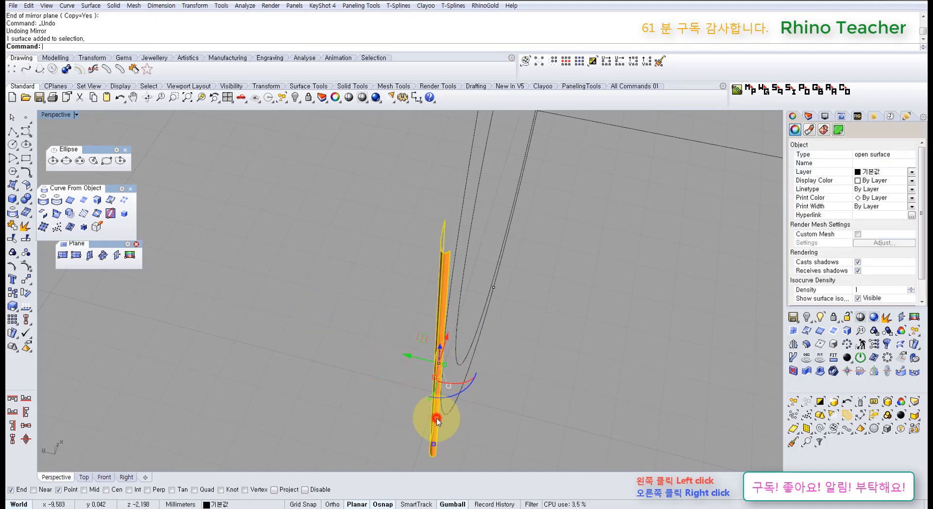
pyautogui.rightClick(436, 417)
pyautogui.write('0')
pyautogui.press('Return')
pyautogui.click(428, 406)
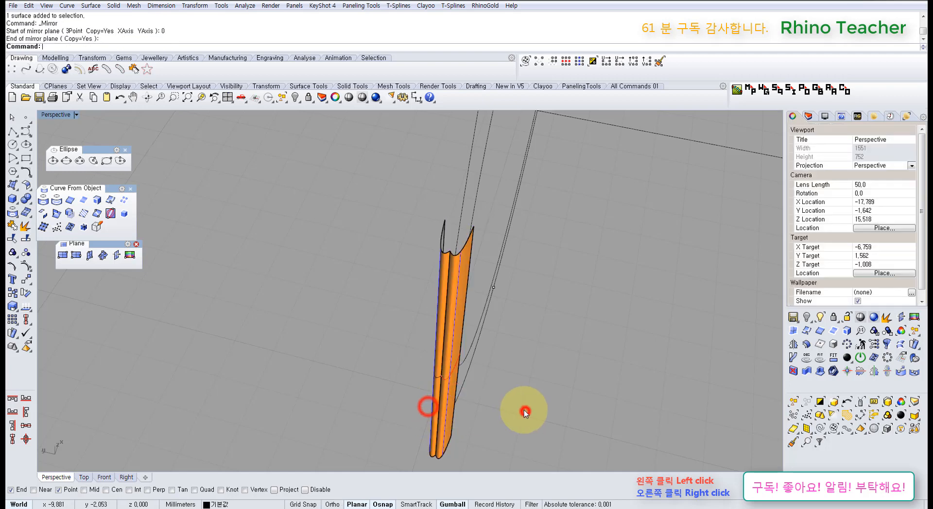
pyautogui.click(525, 411)
pyautogui.moveTo(485, 356); pyautogui.dragTo(486, 341, button='right')
pyautogui.scroll(3, 486, 342)
# - Delete both extruded surfaces in the Perspective view and the bulging curve in the Top view
pyautogui.click(432, 345)
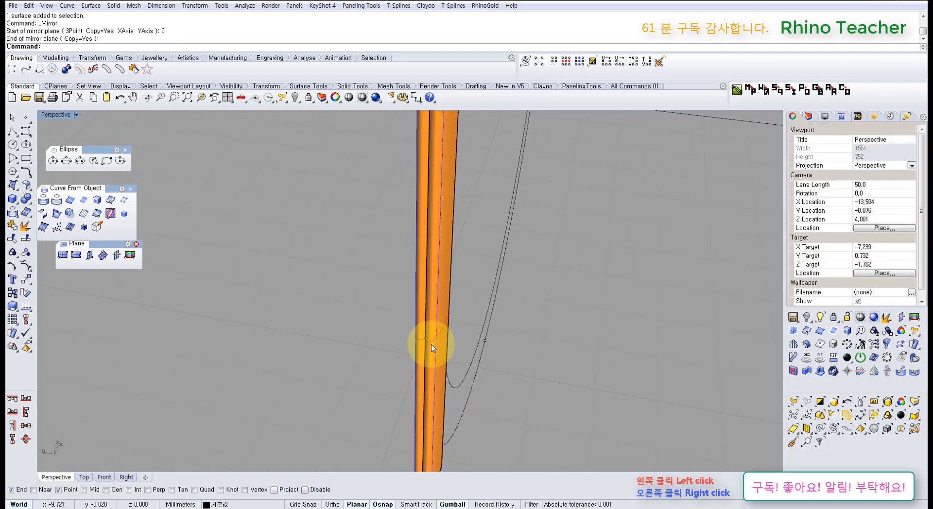
pyautogui.press('Delete')
pyautogui.click(416, 313)
pyautogui.press('Delete')
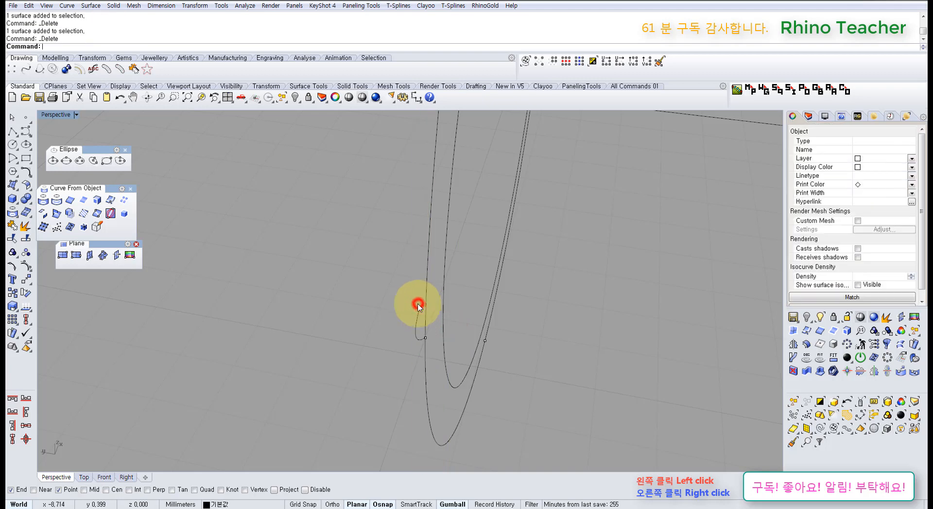
pyautogui.hotkey('ctrl', 'F1')
pyautogui.scroll(2, 399, 308)
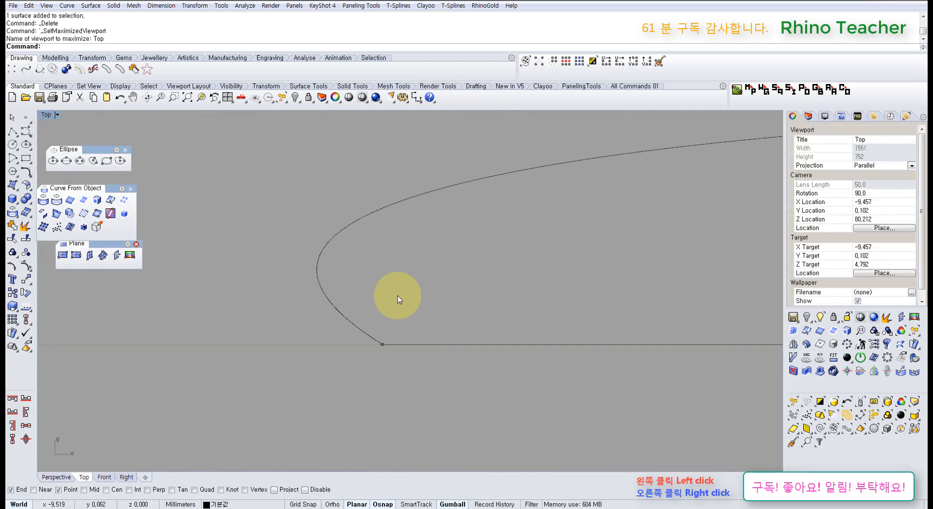
pyautogui.click(394, 282)
pyautogui.press('Delete')
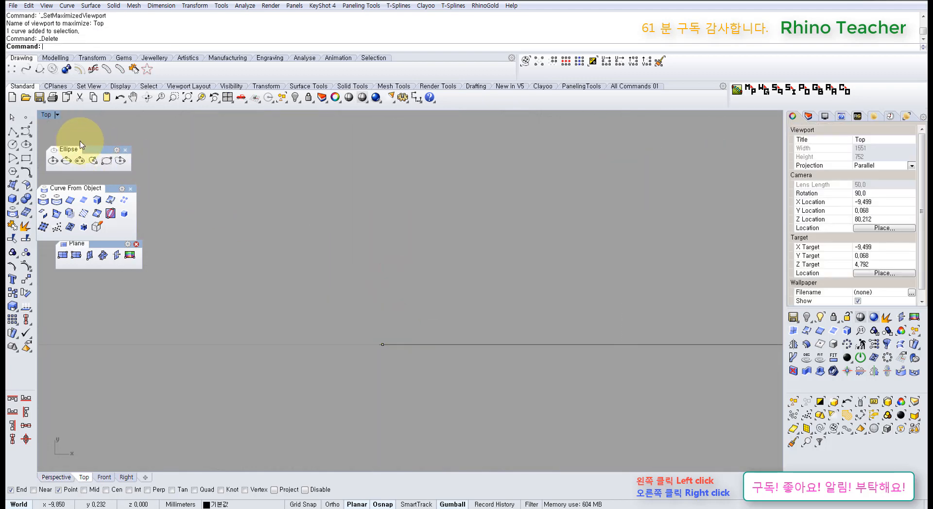
pyautogui.click(26, 132)
pyautogui.scroll(2, 381, 358)
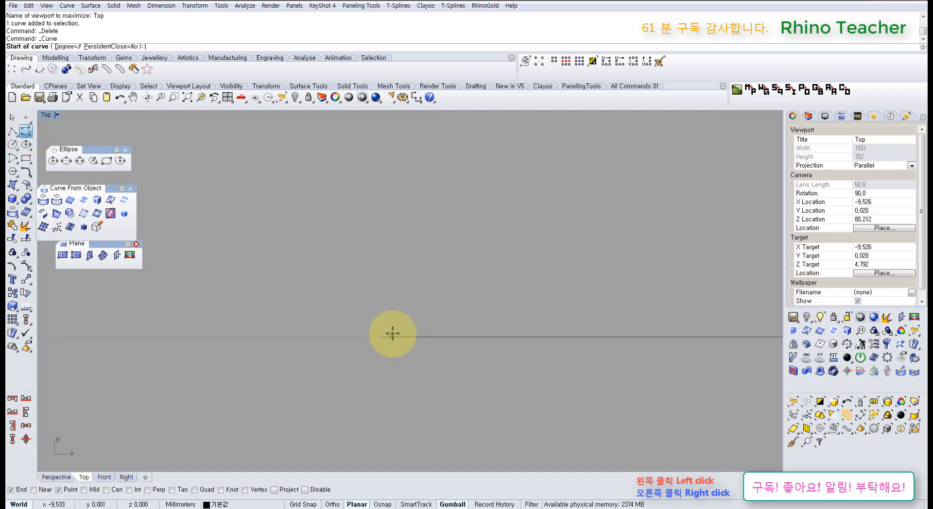
pyautogui.click(389, 335)
pyautogui.moveTo(410, 306); pyautogui.dragTo(360, 353, button='right')
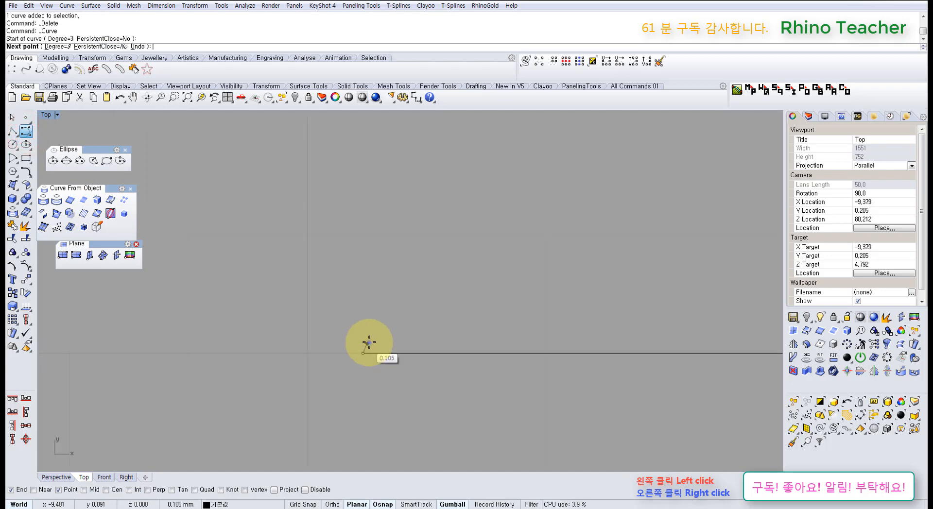
pyautogui.hotkey('ctrl', 'F2')
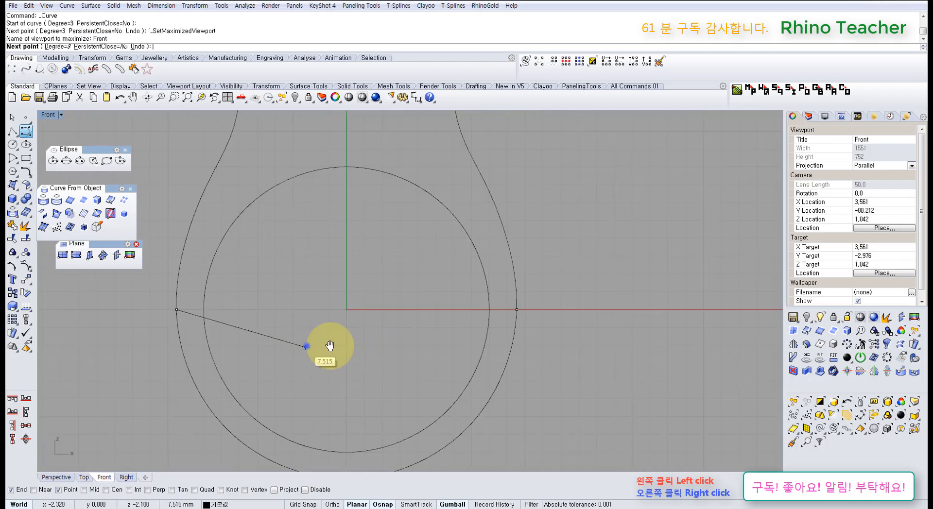
pyautogui.moveTo(311, 344); pyautogui.dragTo(446, 400, button='right')
pyautogui.scroll(3, 292, 291)
pyautogui.scroll(2, 273, 287)
pyautogui.press('F8')
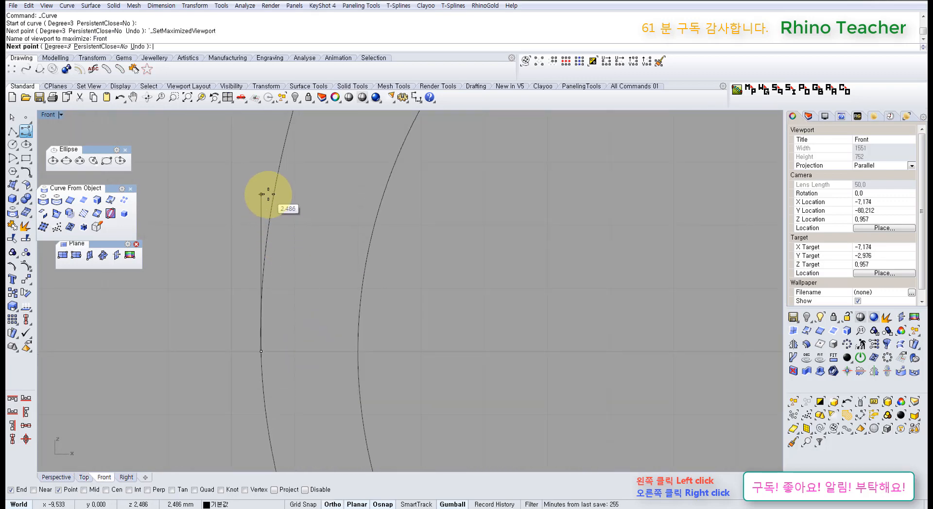
pyautogui.scroll(2, 261, 311)
pyautogui.moveTo(260, 312); pyautogui.dragTo(362, 213, button='right')
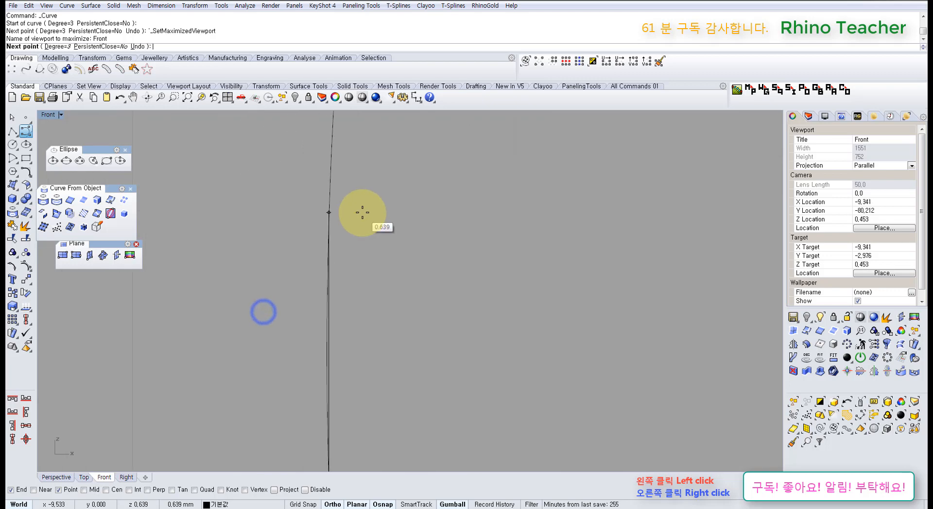
pyautogui.scroll(-8, 362, 213)
pyautogui.press('F8')
pyautogui.press('Escape')
pyautogui.hotkey('ctrl', 'F1')
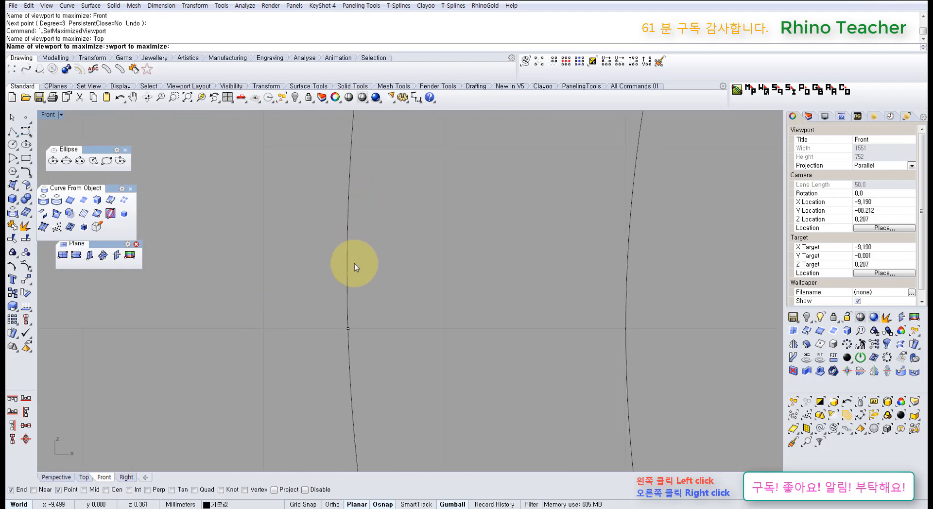
# - Start a degree 3 curve at the left profile's intersection point in the Top view and place its second point about 0.86 mm above using Ortho
pyautogui.click(25, 131)
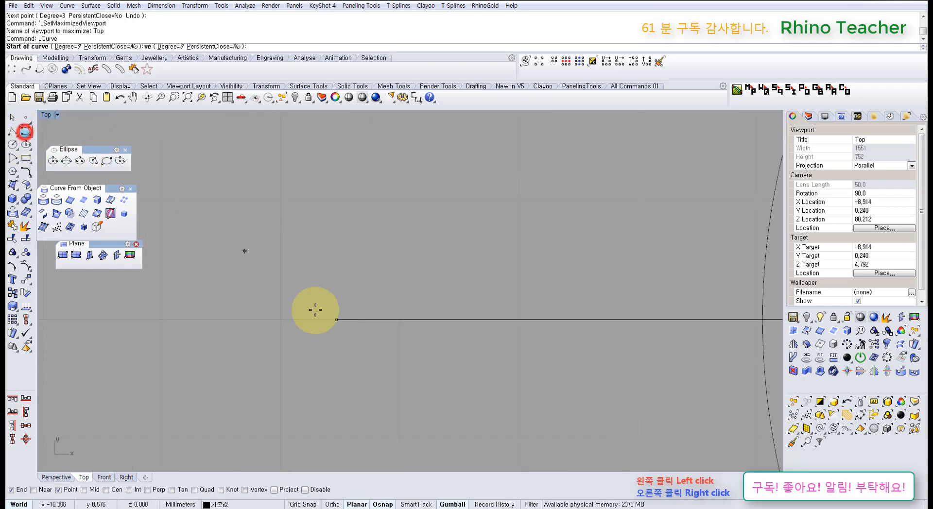
pyautogui.scroll(8, 315, 310)
pyautogui.press('alt')
pyautogui.click(363, 333)
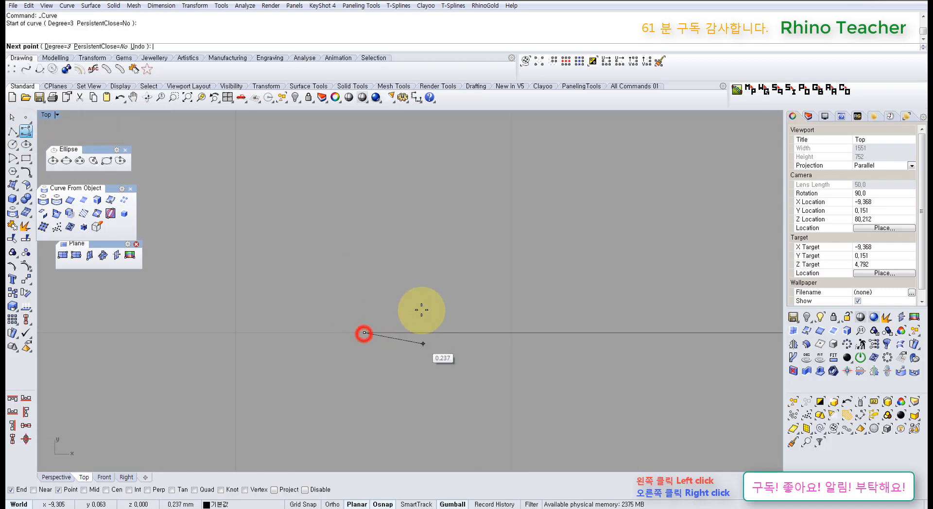
pyautogui.scroll(-15, 316, 323)
pyautogui.press('F8')
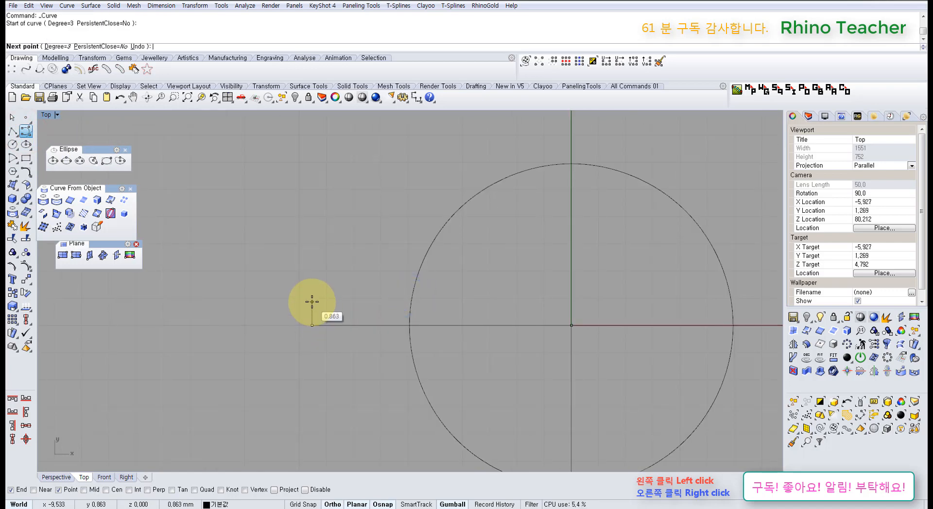
pyautogui.click(312, 302)
# - Place two free control points turning the curve inward, then a third inside the circle, level with the last using Ortho
pyautogui.press('F8')
pyautogui.click(334, 274)
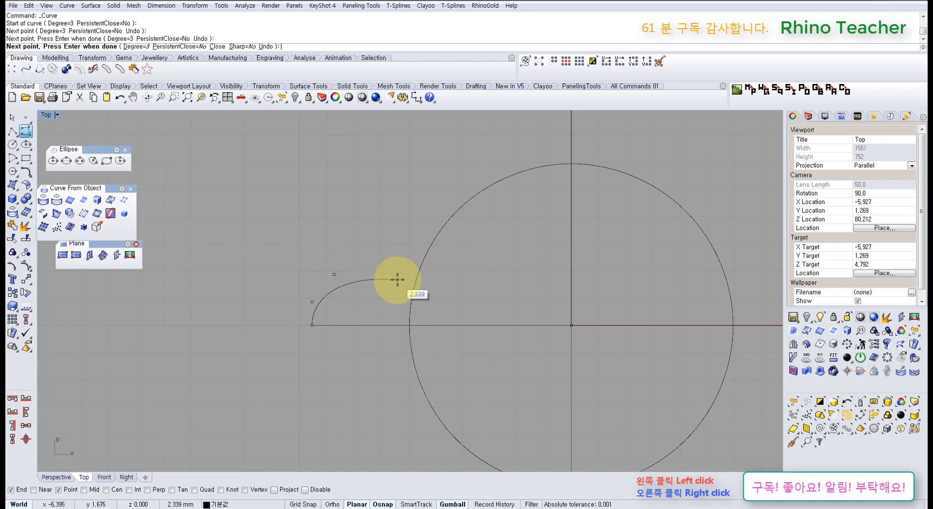
pyautogui.click(397, 279)
pyautogui.press('F8')
pyautogui.click(501, 280)
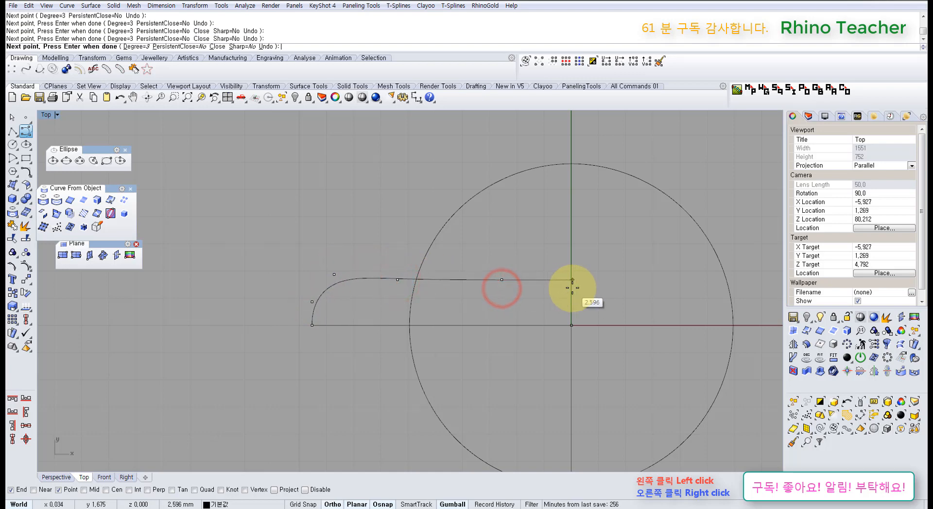
# - Enable the Near snap and end the curve on the vertical axis with Ortho and Osnap on, finishing the curve
pyautogui.press('F8')
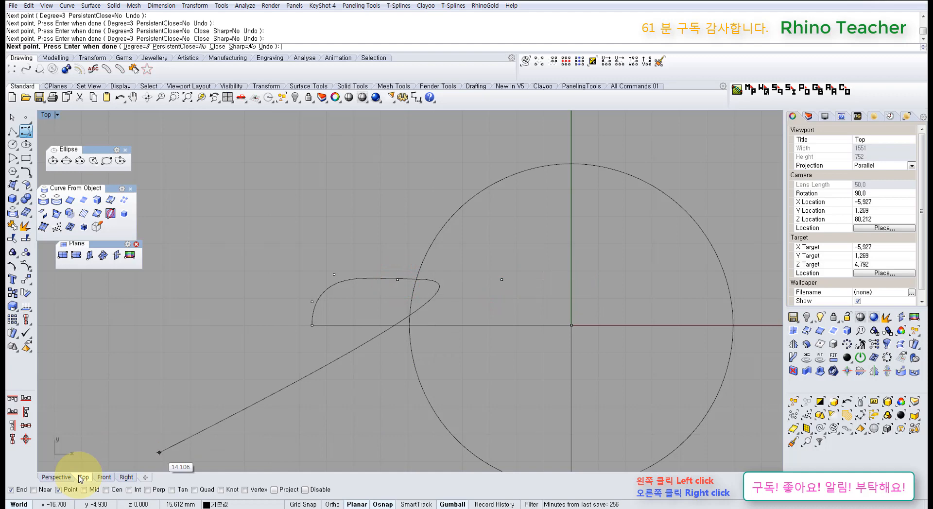
pyautogui.click(33, 490)
pyautogui.press('F8')
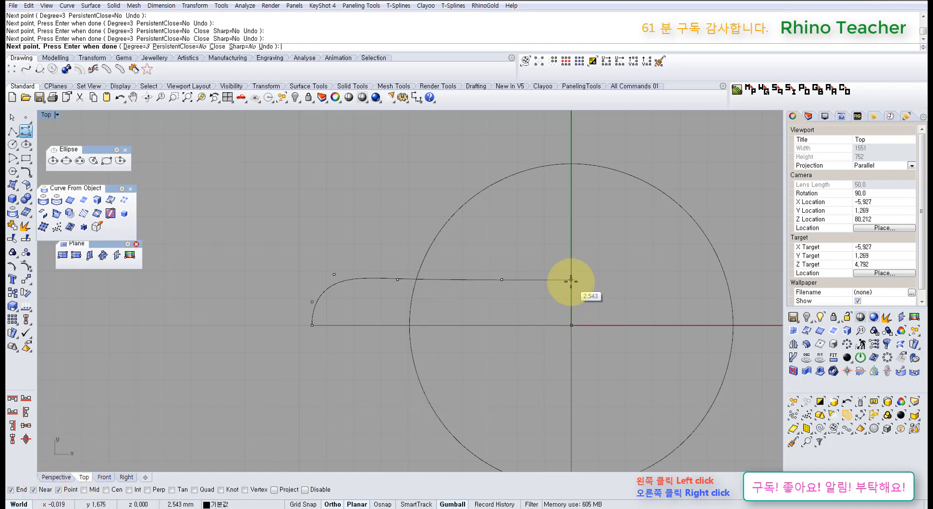
pyautogui.press('F3')
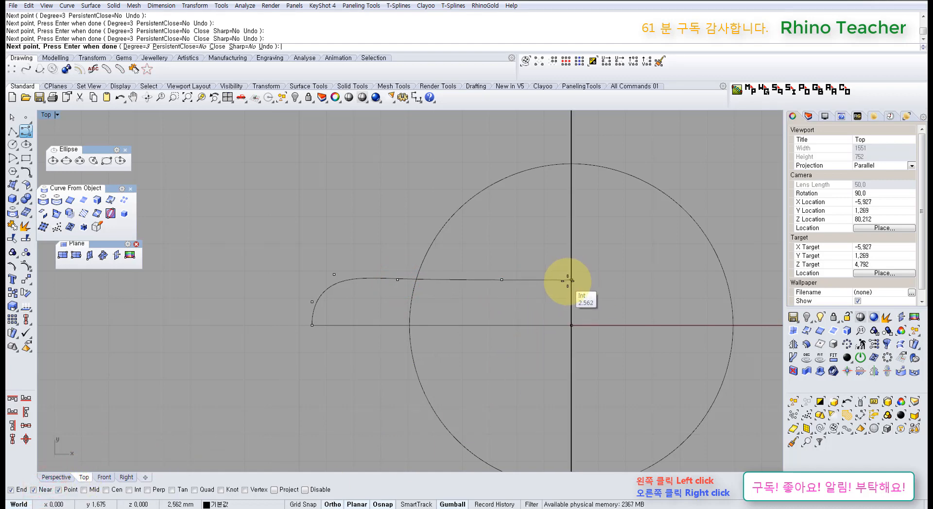
pyautogui.keyDown('shift'); pyautogui.click(571, 280); pyautogui.keyUp('shift')
pyautogui.rightClick(552, 277)
pyautogui.click(554, 260)
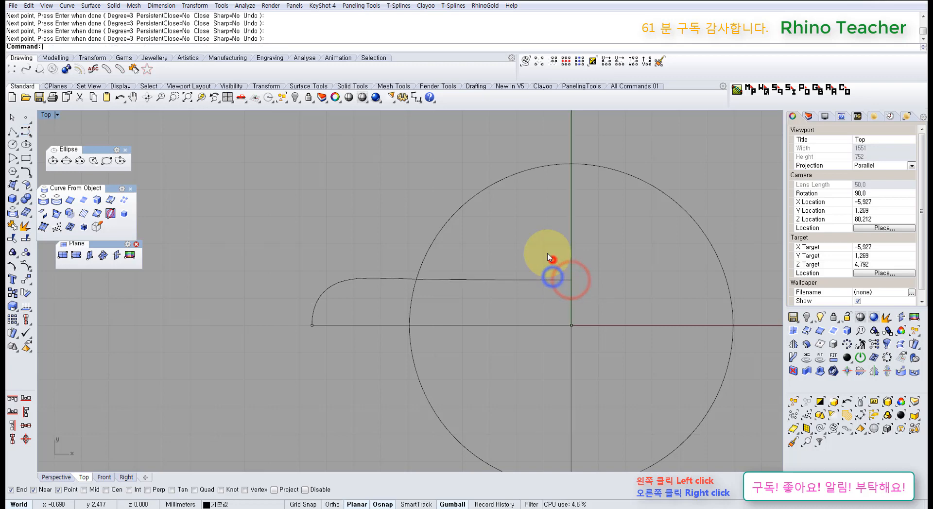
# - Mirror the cross-section curve about the horizontal axis through the origin in the Top view, with Record History enabled
pyautogui.moveTo(531, 249); pyautogui.dragTo(467, 292)
pyautogui.moveTo(383, 320); pyautogui.dragTo(438, 294, button='right')
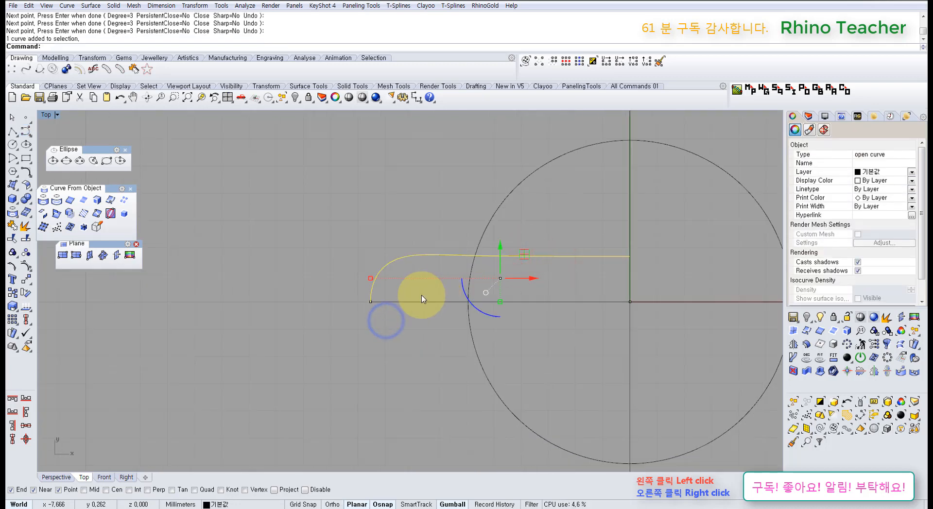
pyautogui.middleClick(422, 327)
pyautogui.click(359, 327)
pyautogui.click(506, 504)
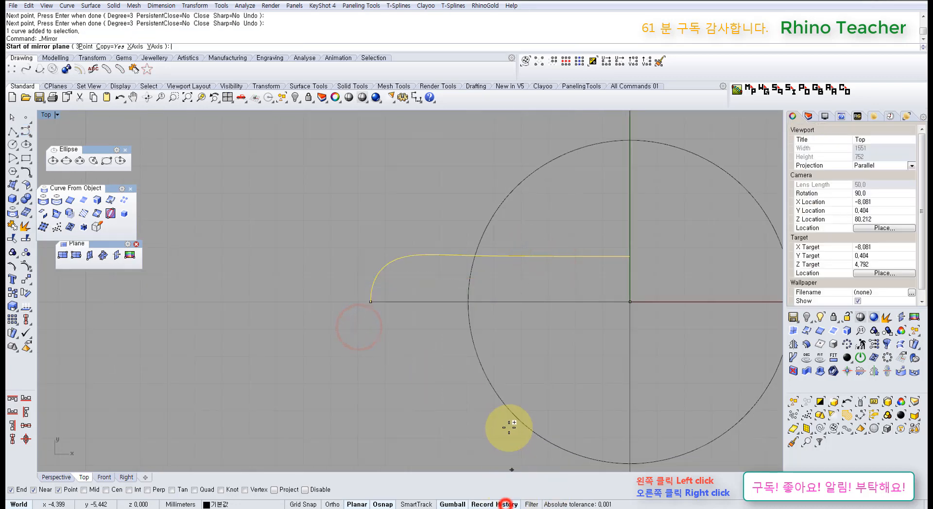
pyautogui.press('Return')
pyautogui.keyDown('shift'); pyautogui.click(314, 381); pyautogui.keyUp('shift')
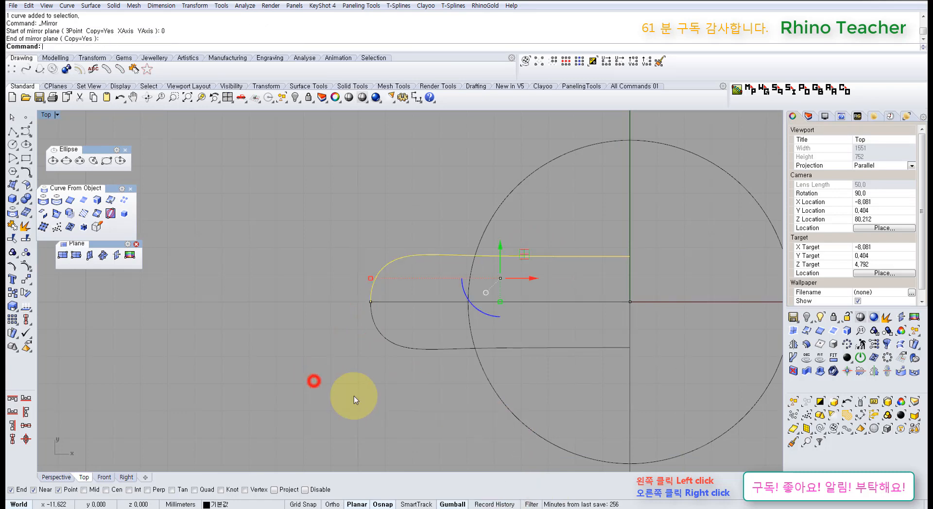
pyautogui.click(386, 413)
# - Extrude the inner closed ring curve straight by about 8.26 mm to both sides in the Perspective view
pyautogui.hotkey('ctrl', 'F4')
pyautogui.moveTo(443, 309); pyautogui.dragTo(424, 297, button='right')
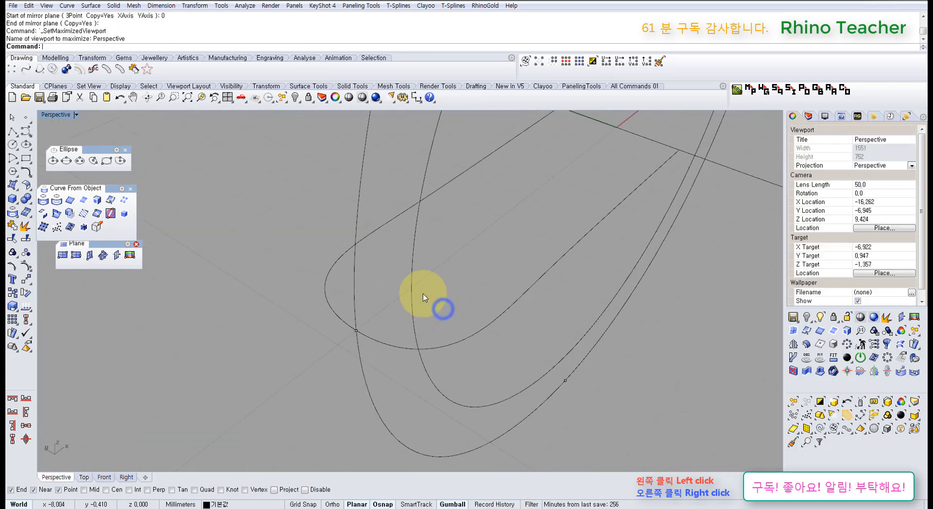
pyautogui.click(410, 289)
pyautogui.moveTo(354, 289); pyautogui.dragTo(30, 198, button='right')
pyautogui.click(15, 187)
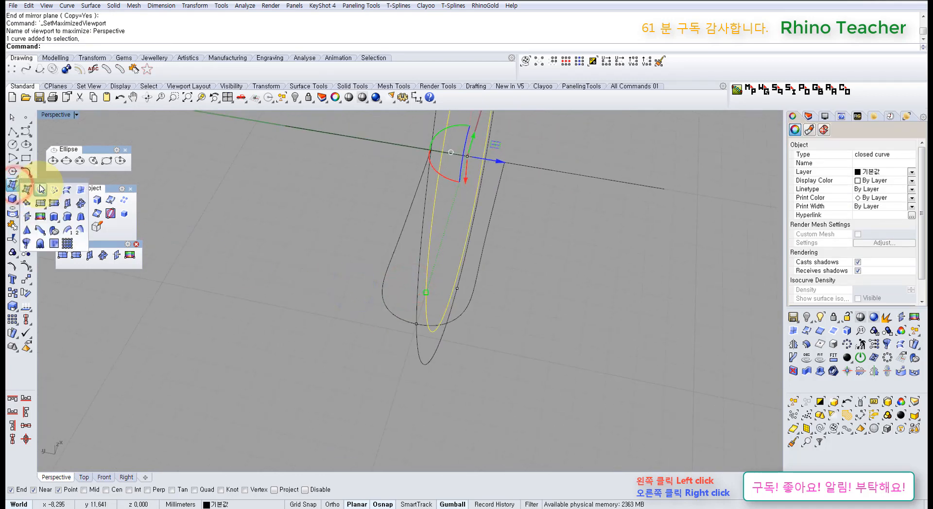
pyautogui.moveTo(49, 183); pyautogui.dragTo(67, 273)
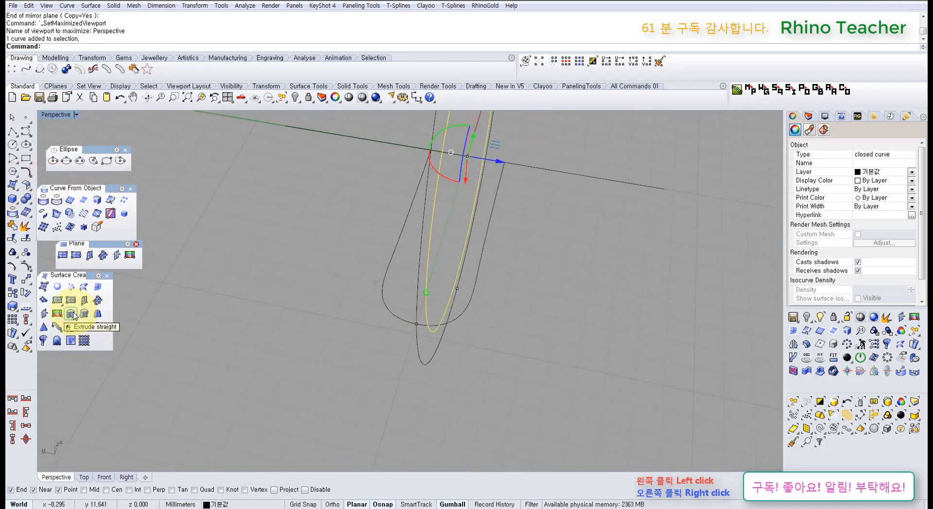
pyautogui.moveTo(374, 265); pyautogui.dragTo(347, 303, button='right')
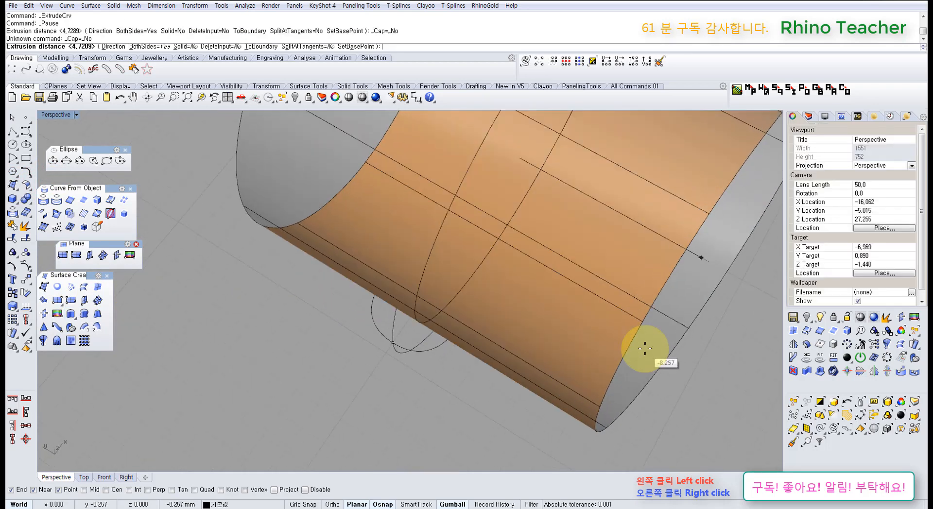
pyautogui.click(645, 349)
pyautogui.moveTo(596, 361); pyautogui.dragTo(360, 306, button='right')
pyautogui.click(278, 389)
# - Try moving the upper cross-section curve upward in the Top view to test the mirror history, and undo the move
pyautogui.hotkey('ctrl', 'F1')
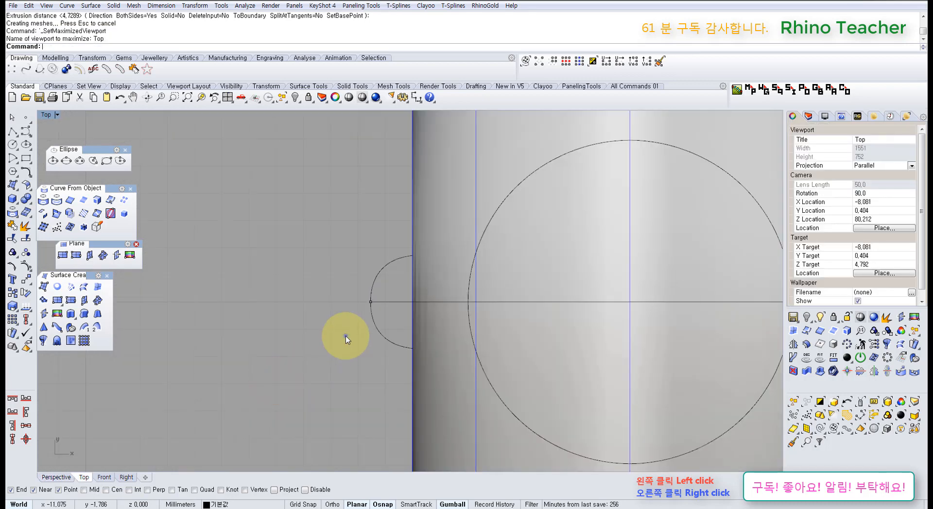
pyautogui.moveTo(346, 336); pyautogui.dragTo(282, 337, button='right')
pyautogui.click(285, 339)
pyautogui.click(317, 334)
pyautogui.click(315, 279)
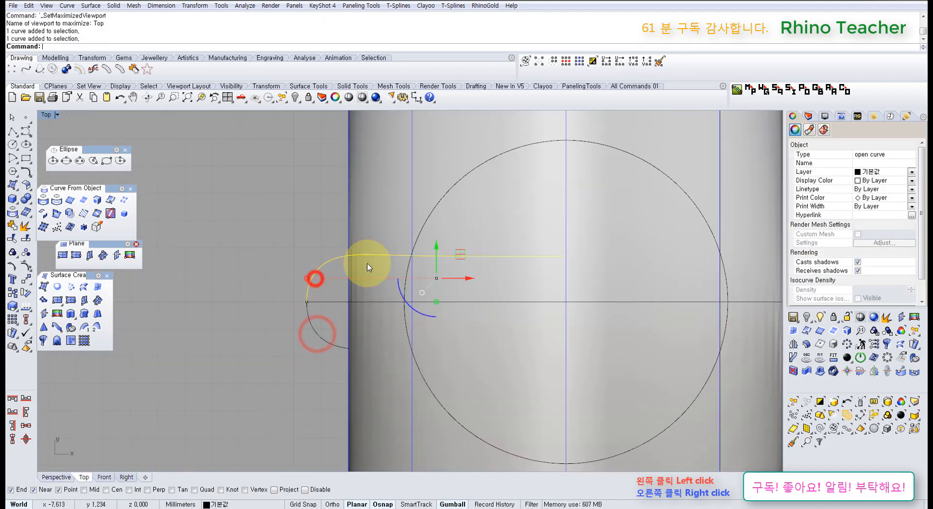
pyautogui.moveTo(438, 250); pyautogui.dragTo(437, 217)
pyautogui.hotkey('ctrl', 'z')
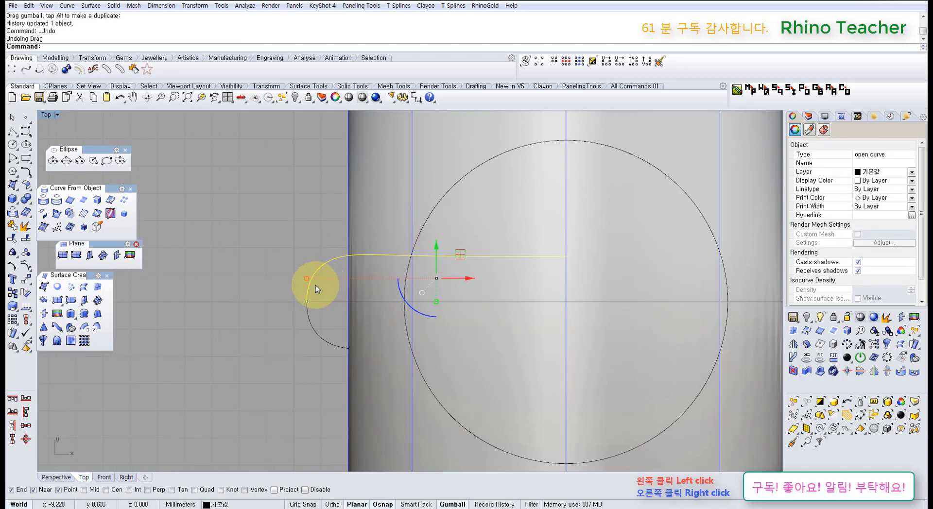
pyautogui.scroll(3, 316, 287)
pyautogui.scroll(-6, 398, 289)
pyautogui.moveTo(402, 307); pyautogui.dragTo(380, 348, button='right')
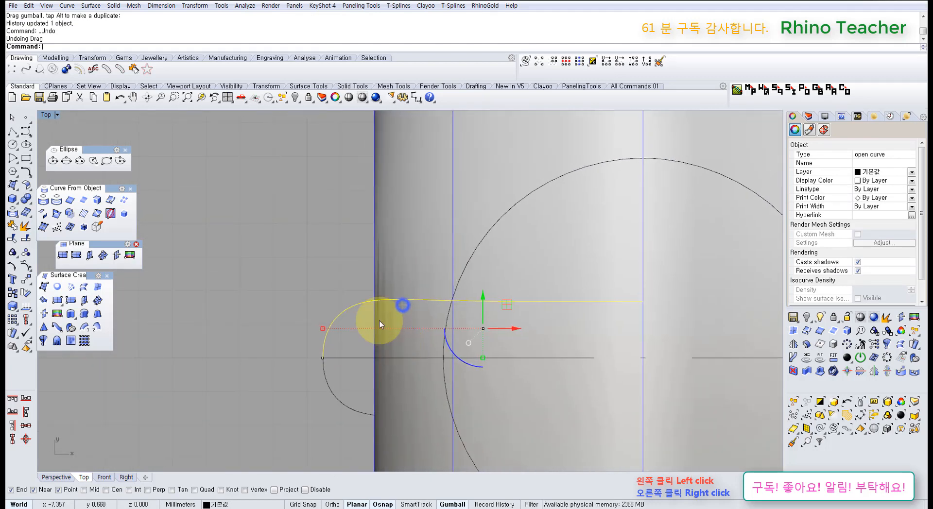
# - Draw a horizontal reference line about 14.4 mm long from the origin in the negative X direction using Ortho
pyautogui.click(283, 272)
pyautogui.click(16, 131)
pyautogui.scroll(-4, 317, 252)
pyautogui.moveTo(332, 258); pyautogui.dragTo(429, 265, button='right')
pyautogui.write('0')
pyautogui.press('Return')
pyautogui.press('F8')
pyautogui.click(325, 311)
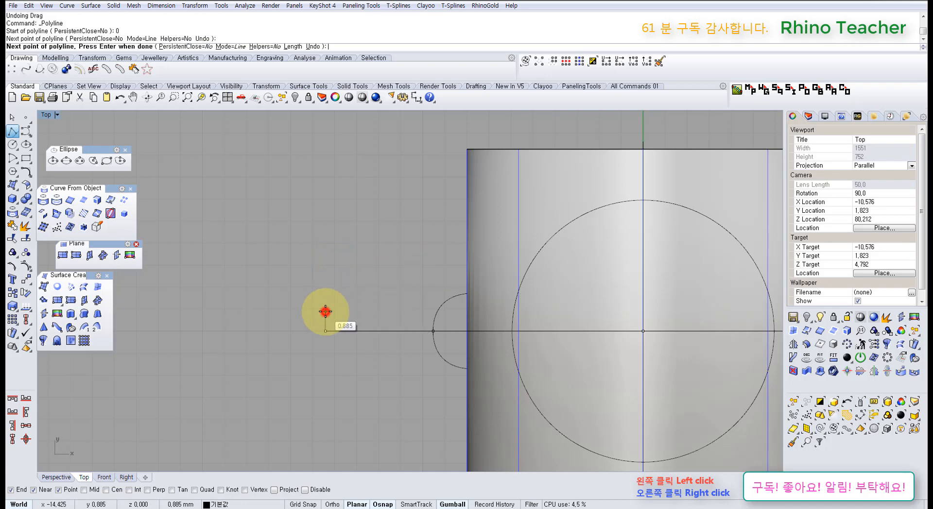
pyautogui.rightClick(331, 305)
# - Move the horizontal reference line 1.5 mm upward using Ortho
pyautogui.moveTo(387, 301); pyautogui.dragTo(335, 356)
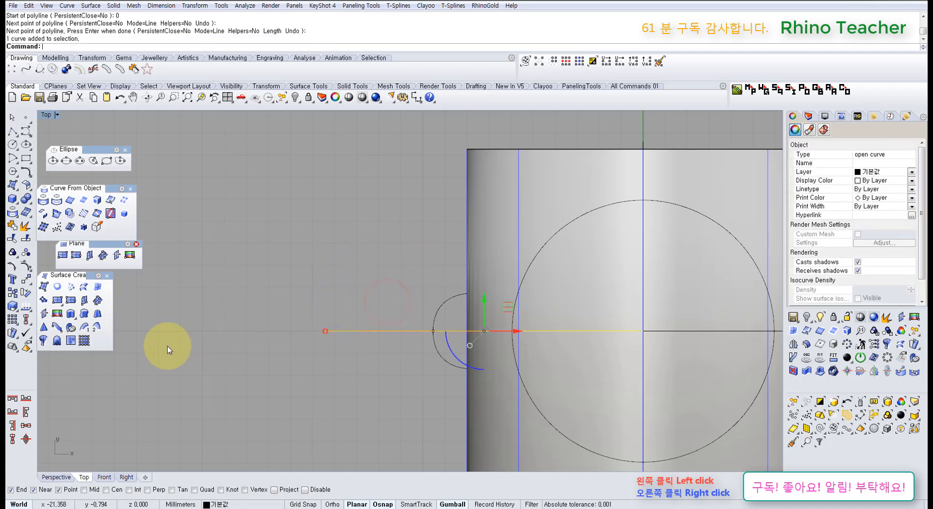
pyautogui.click(27, 279)
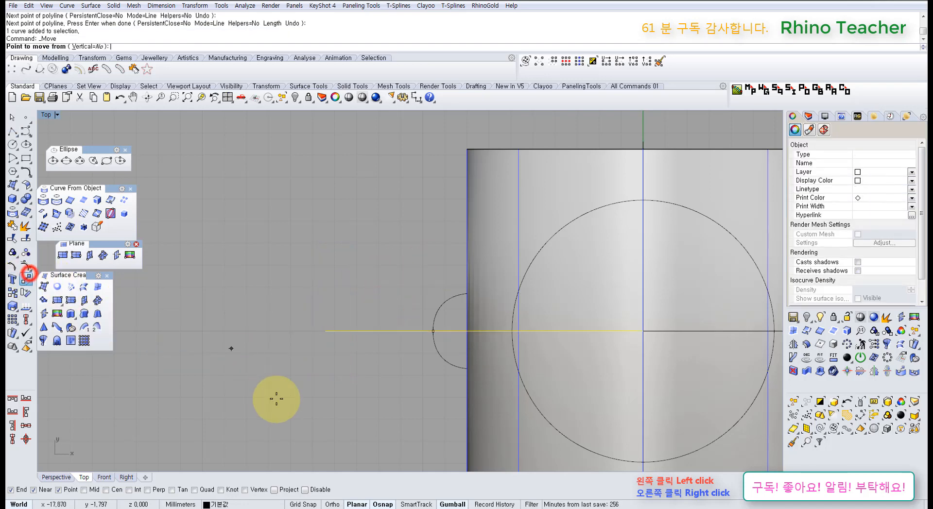
pyautogui.click(276, 398)
pyautogui.press('Return')
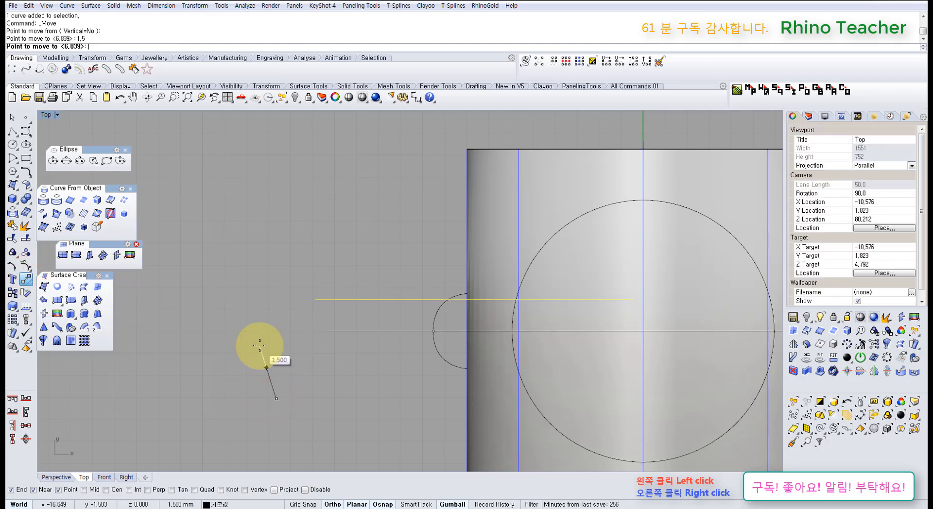
pyautogui.click(256, 245)
pyautogui.scroll(3, 418, 291)
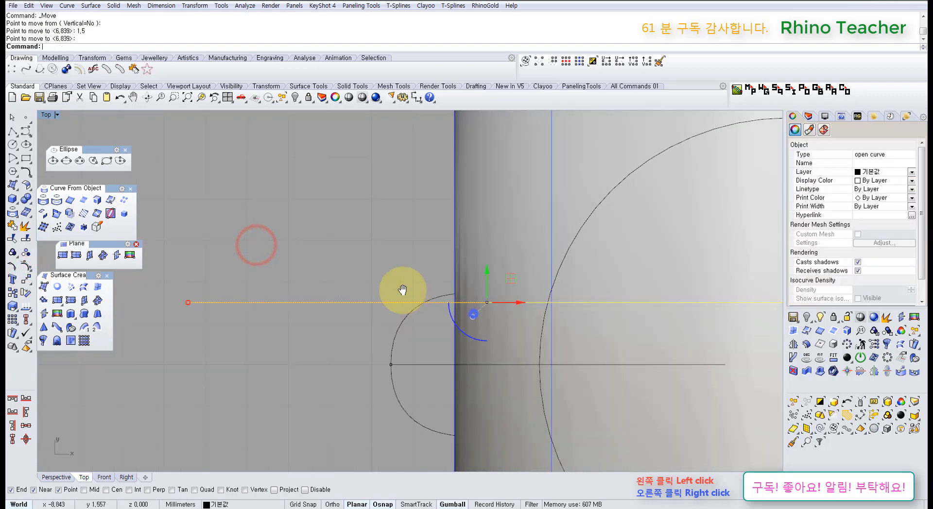
# - Show the upper cross-section curve's control points and lower its four upper points to bring the curve to the reference line
pyautogui.moveTo(402, 323); pyautogui.dragTo(361, 310)
pyautogui.moveTo(430, 303); pyautogui.dragTo(366, 311, button='right')
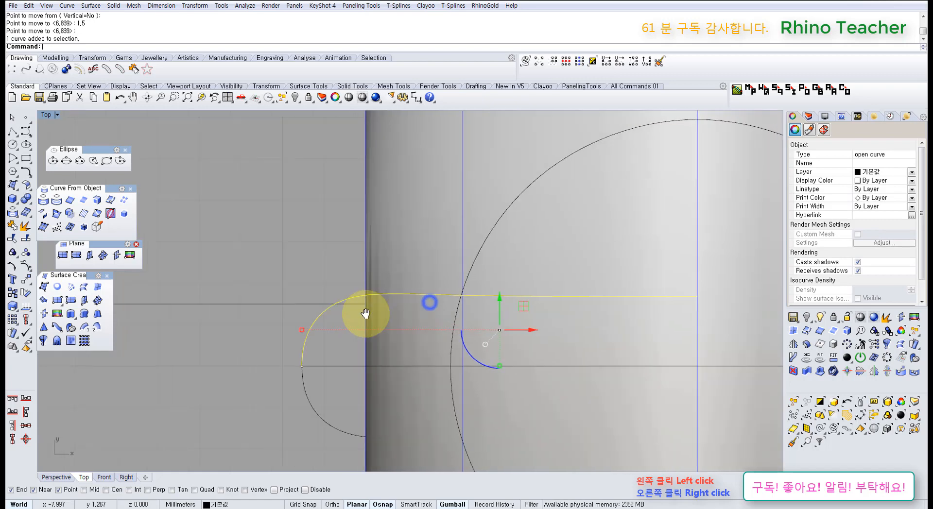
pyautogui.scroll(-5, 366, 312)
pyautogui.press('F10')
pyautogui.moveTo(329, 253); pyautogui.dragTo(604, 308)
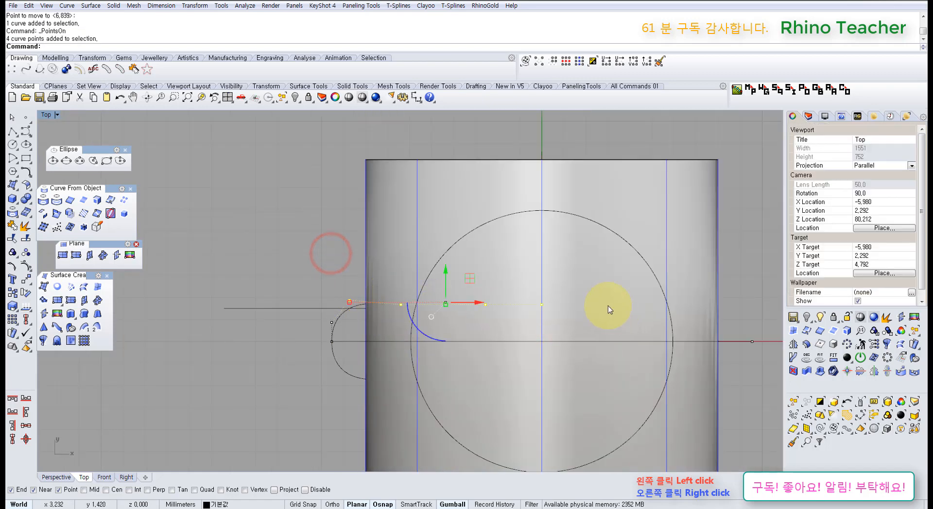
pyautogui.scroll(5, 363, 302)
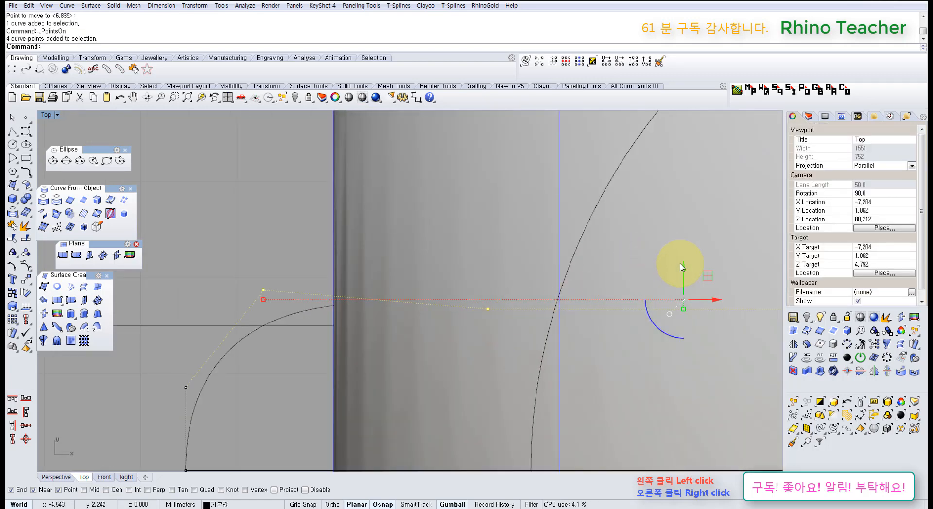
pyautogui.moveTo(680, 270); pyautogui.dragTo(681, 290)
pyautogui.scroll(-6, 662, 292)
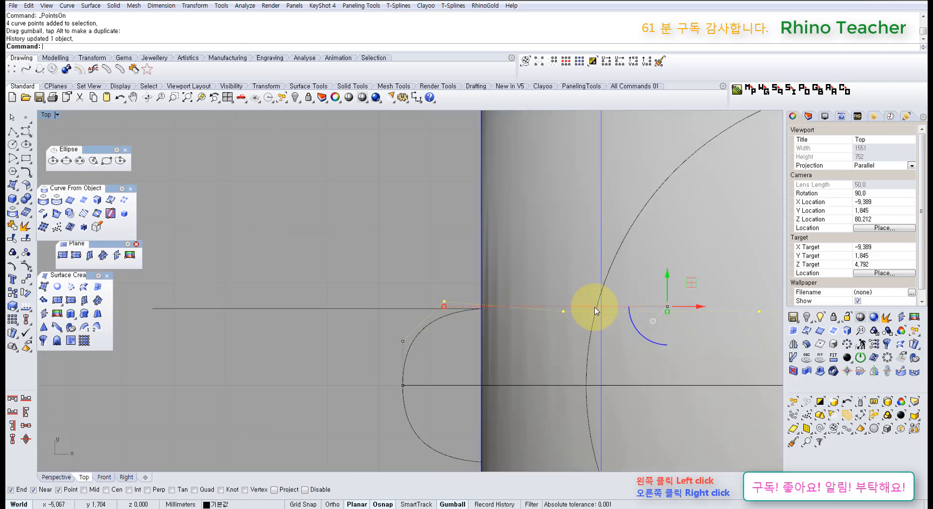
# - Lower the control point directly above the cross-section curve's start point slightly to soften the rounded end
pyautogui.moveTo(524, 300); pyautogui.dragTo(510, 239, button='right')
pyautogui.click(338, 281)
pyautogui.scroll(6, 389, 291)
pyautogui.moveTo(359, 249); pyautogui.dragTo(412, 288)
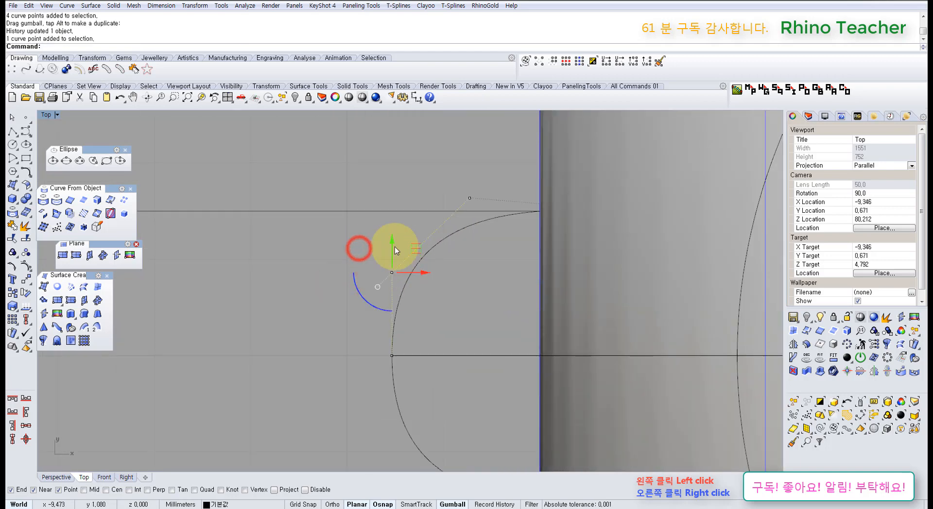
pyautogui.moveTo(391, 243); pyautogui.dragTo(396, 267)
pyautogui.scroll(-8, 434, 299)
pyautogui.moveTo(462, 318); pyautogui.dragTo(419, 310, button='right')
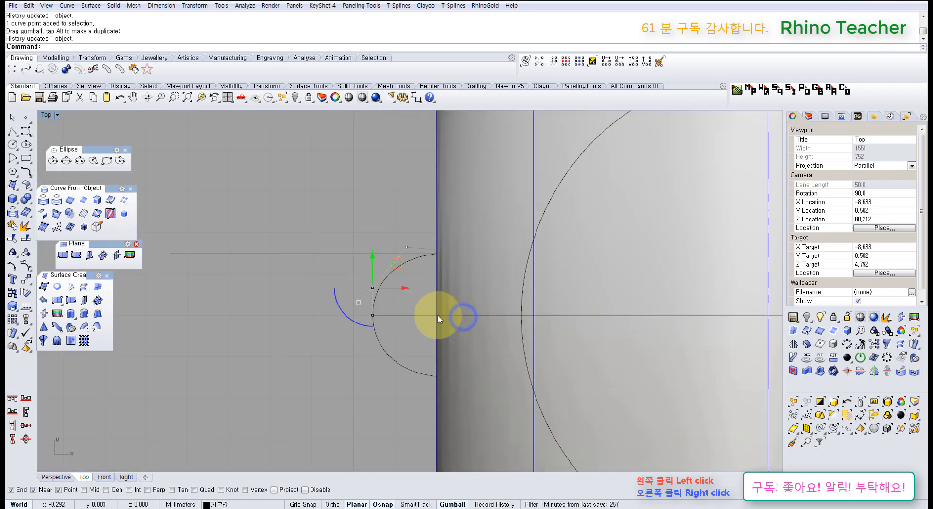
# - Hide the control points and delete the horizontal reference line and the extruded inner ring surface
pyautogui.press('Escape')
pyautogui.press('Escape')
pyautogui.click(479, 271)
pyautogui.moveTo(307, 293); pyautogui.dragTo(249, 220)
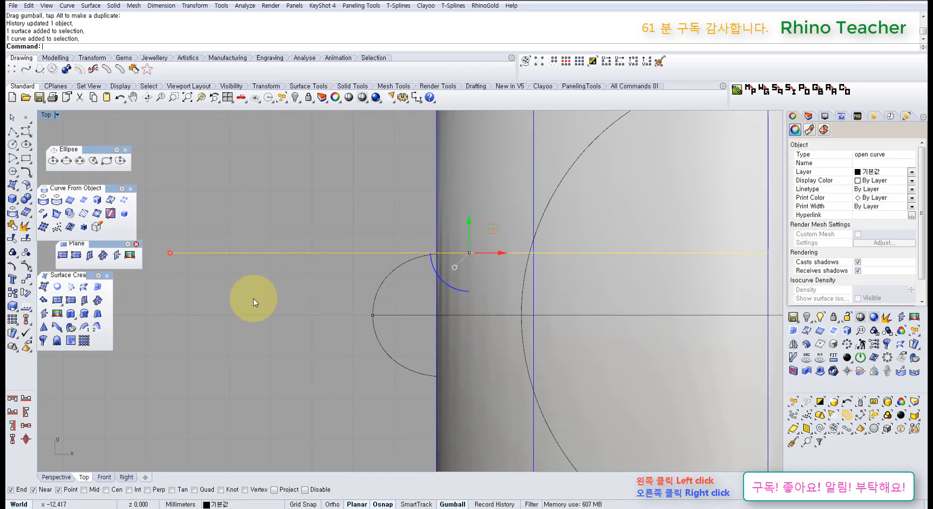
pyautogui.press('Delete')
pyautogui.click(454, 186)
pyautogui.press('Delete')
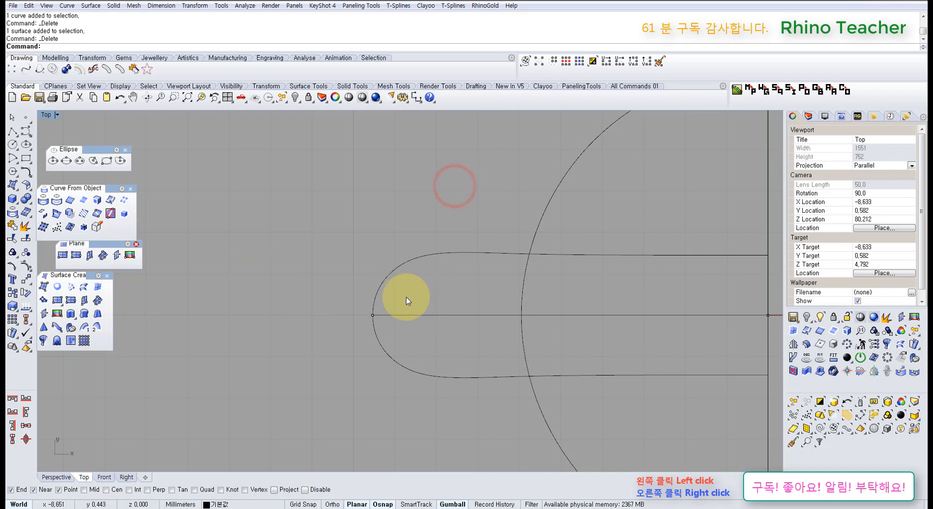
# - Extrude the upper and lower cross-section curves together by about 6.02 mm to both sides in the Perspective view
pyautogui.hotkey('ctrl', 'F4')
pyautogui.moveTo(379, 308); pyautogui.dragTo(342, 279, button='right')
pyautogui.click(342, 280)
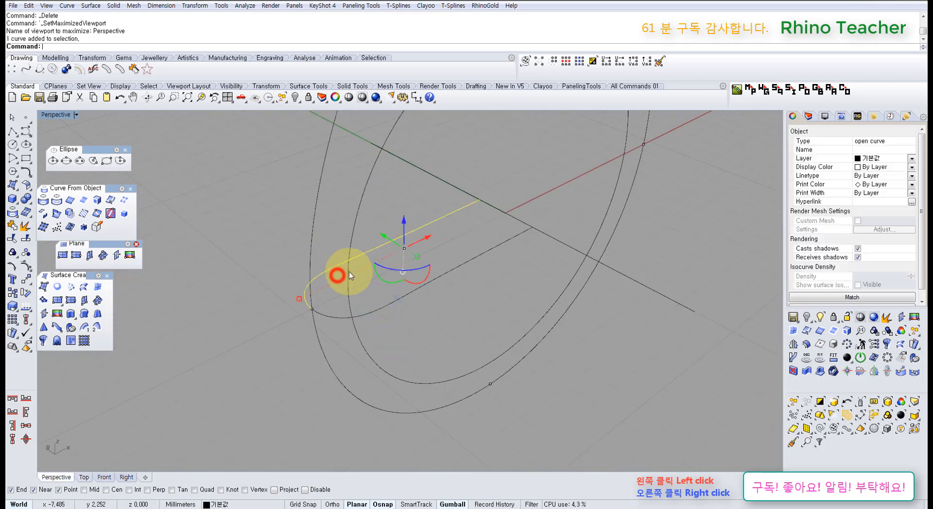
pyautogui.click(408, 316)
pyautogui.moveTo(382, 341); pyautogui.dragTo(383, 343, button='right')
pyautogui.hotkey('ctrl', 'e')
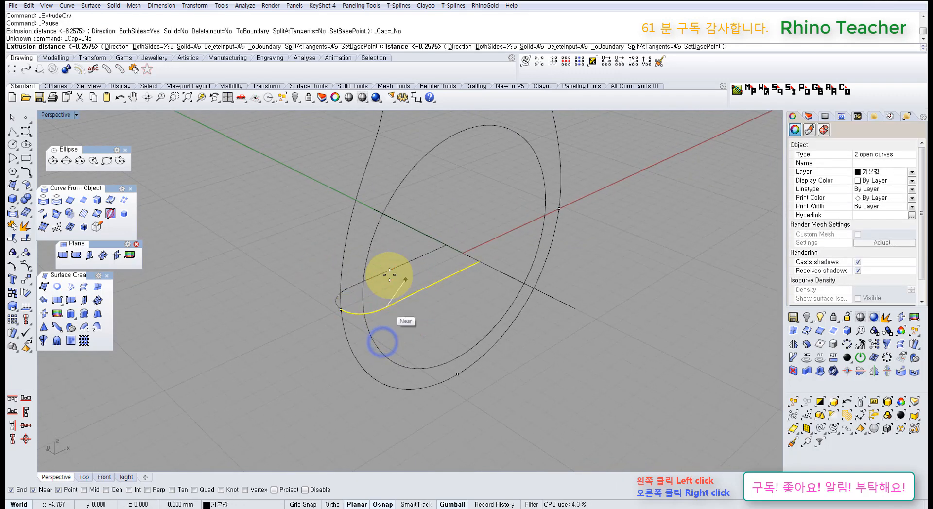
pyautogui.click(386, 185)
pyautogui.click(263, 237)
pyautogui.moveTo(377, 242); pyautogui.dragTo(422, 244, button='right')
pyautogui.scroll(5, 396, 250)
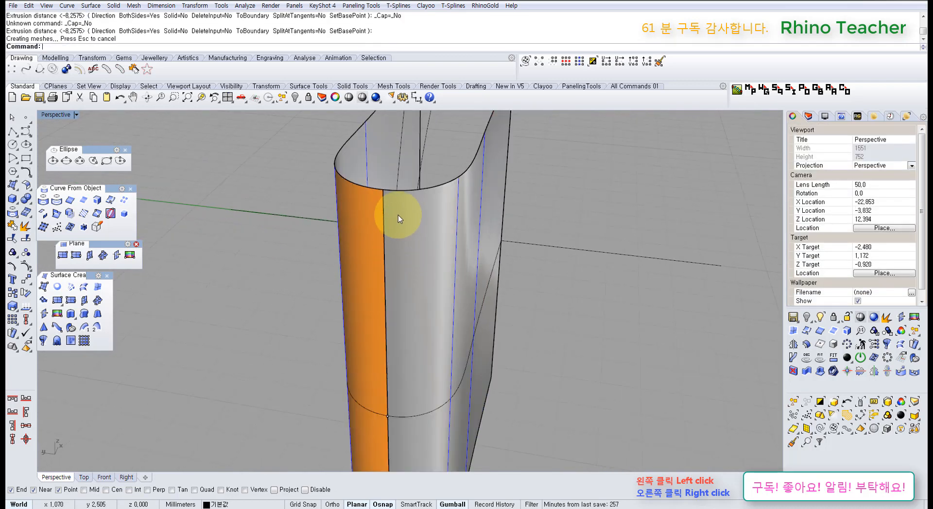
# - Delete both surfaces extruded from the separate cross-section curves
pyautogui.click(428, 245)
pyautogui.click(365, 243)
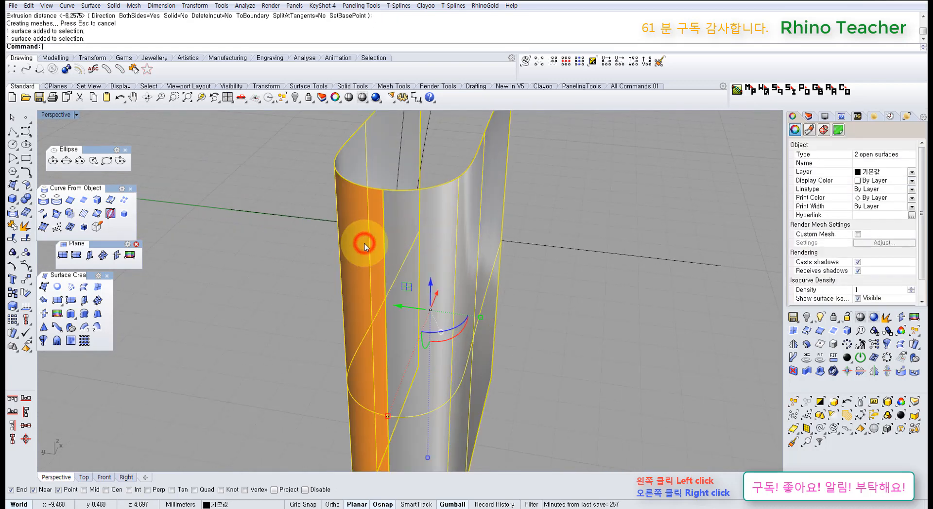
pyautogui.press('Delete')
# - Join the upper and mirrored lower cross-section curves into one open curve
pyautogui.moveTo(407, 264); pyautogui.dragTo(417, 291, button='right')
pyautogui.click(409, 281)
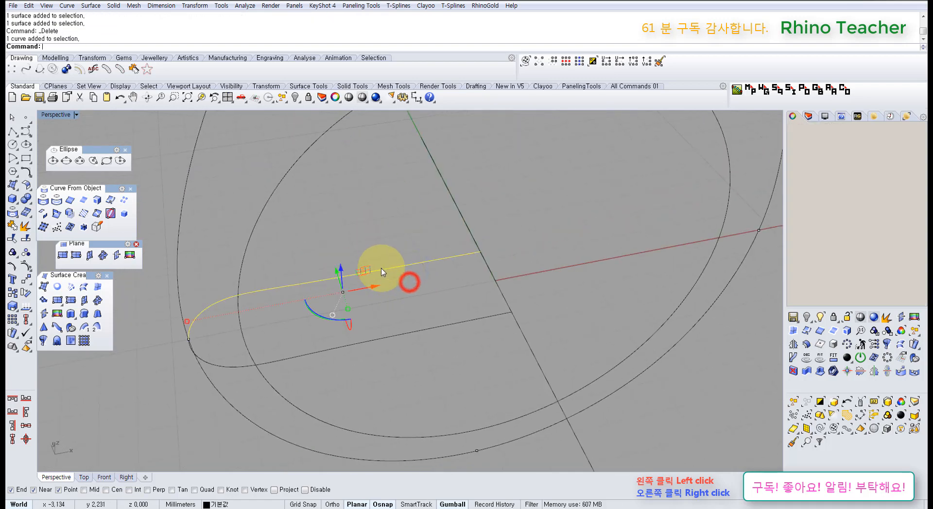
pyautogui.keyDown('shift'); pyautogui.click(329, 372); pyautogui.keyUp('shift')
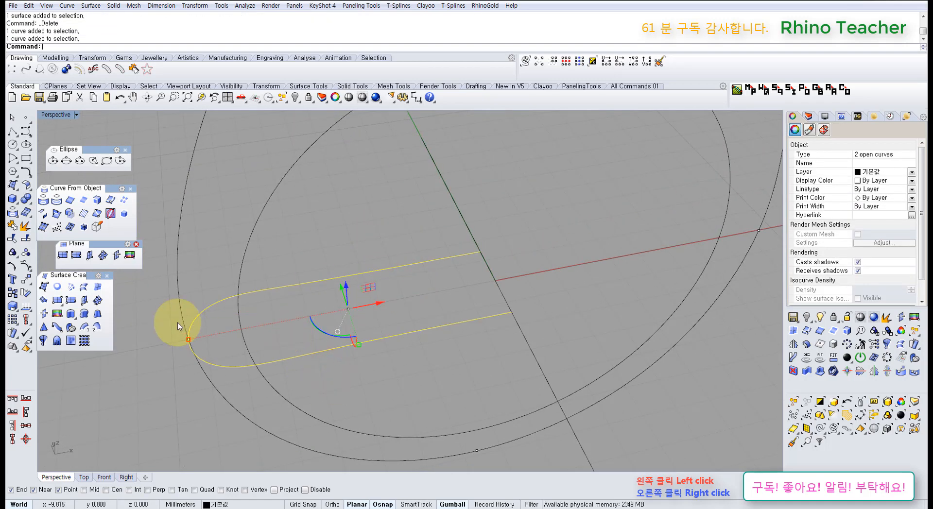
pyautogui.hotkey('ctrl', 'j')
pyautogui.click(456, 277)
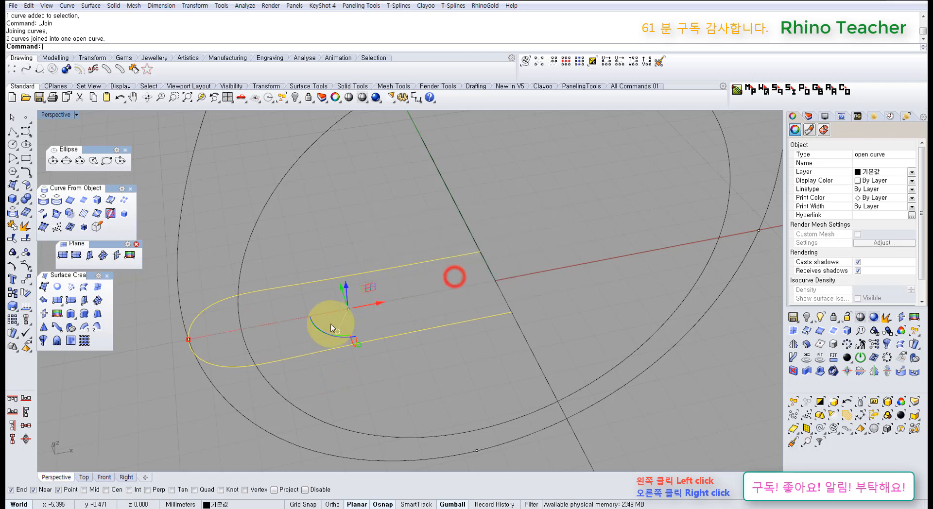
# - Extrude the joined cross-section curve straight to both sides, beyond the lower part of the ring profile
pyautogui.moveTo(333, 323)
pyautogui.mouseDown(button='right')
pyautogui.moveTo(381, 291)
pyautogui.moveTo(333, 323)
pyautogui.moveTo(337, 314)
pyautogui.mouseUp(button='right')
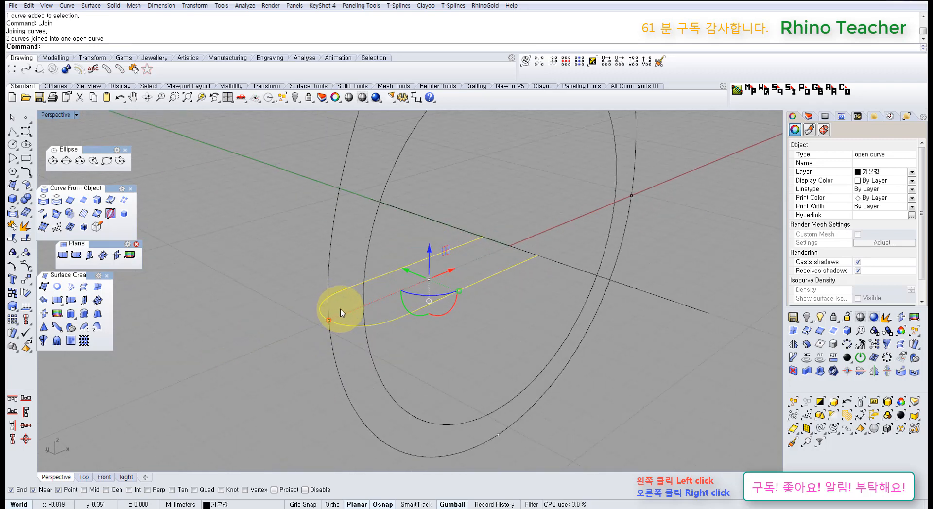
pyautogui.scroll(-3, 342, 314)
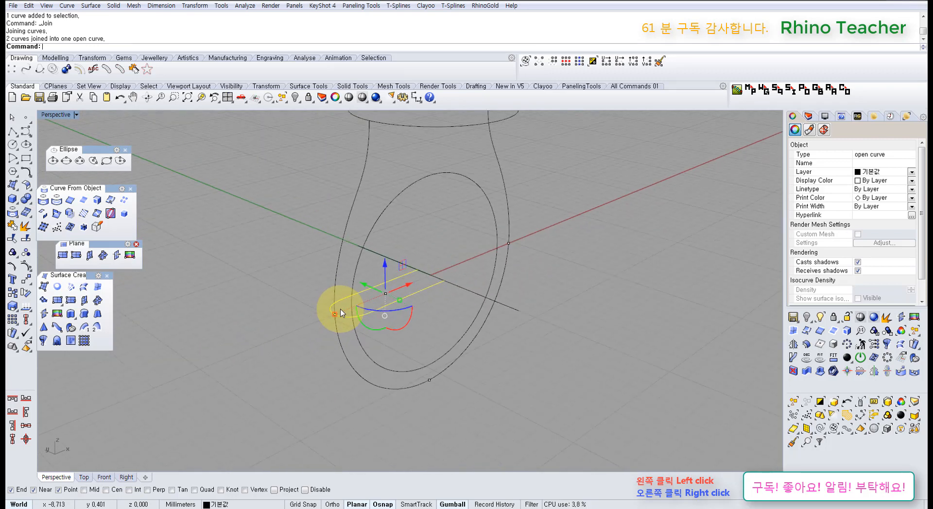
pyautogui.click(70, 316)
pyautogui.click(308, 183)
pyautogui.click(265, 243)
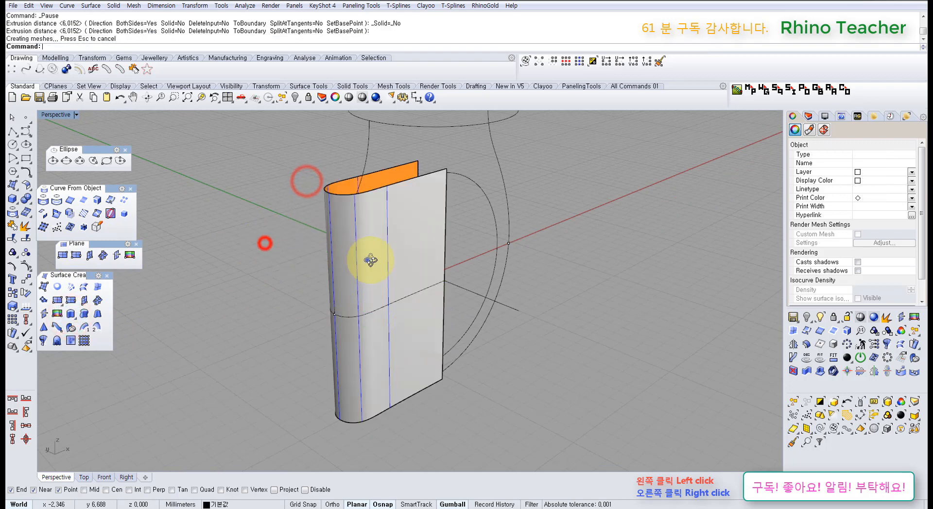
pyautogui.moveTo(367, 260); pyautogui.dragTo(340, 265, button='right')
pyautogui.scroll(5, 341, 266)
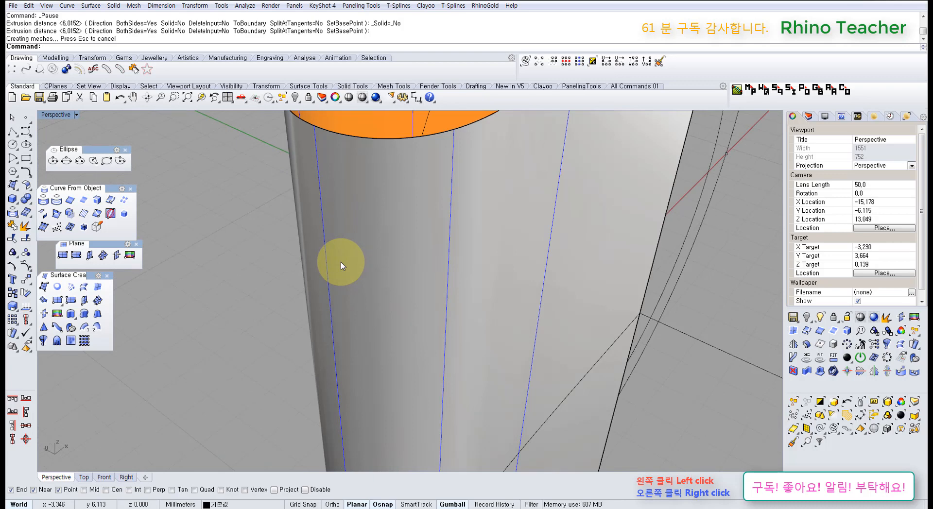
# - Show the control points of the extruded cross-section surface and try to move one at its rounded edge
pyautogui.scroll(-5, 340, 262)
pyautogui.click(337, 262)
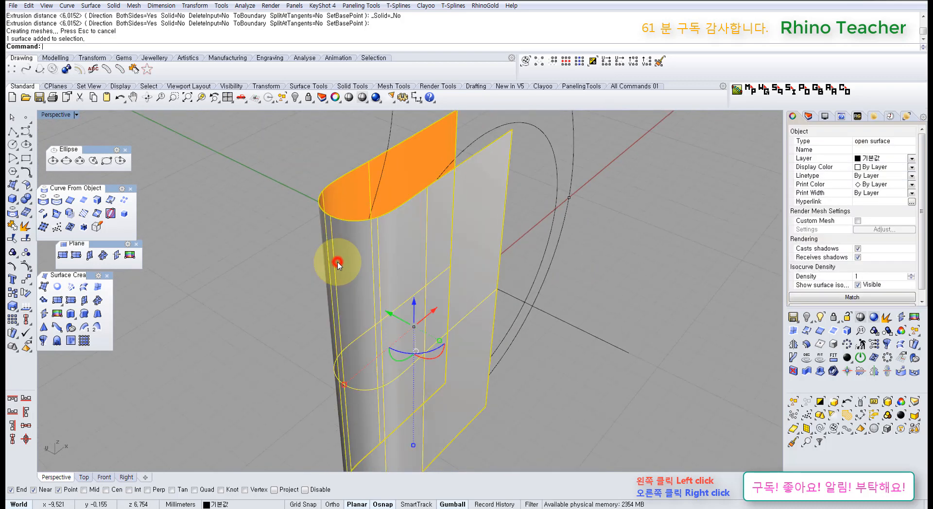
pyautogui.press('F10')
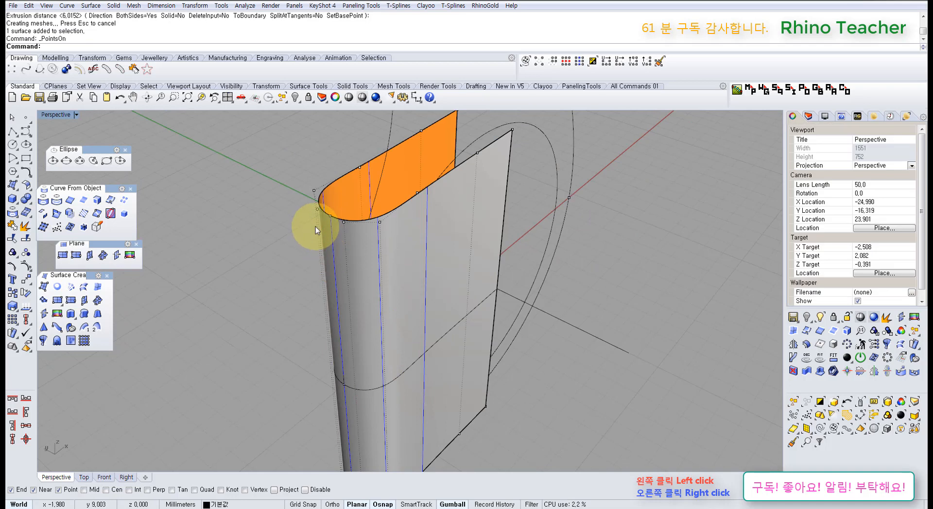
pyautogui.scroll(3, 316, 226)
pyautogui.click(346, 207)
pyautogui.moveTo(342, 211); pyautogui.dragTo(260, 298)
pyautogui.hotkey('ctrl', 'z')
# - Undo the extrusion of the joined cross-section curve
pyautogui.click(358, 305)
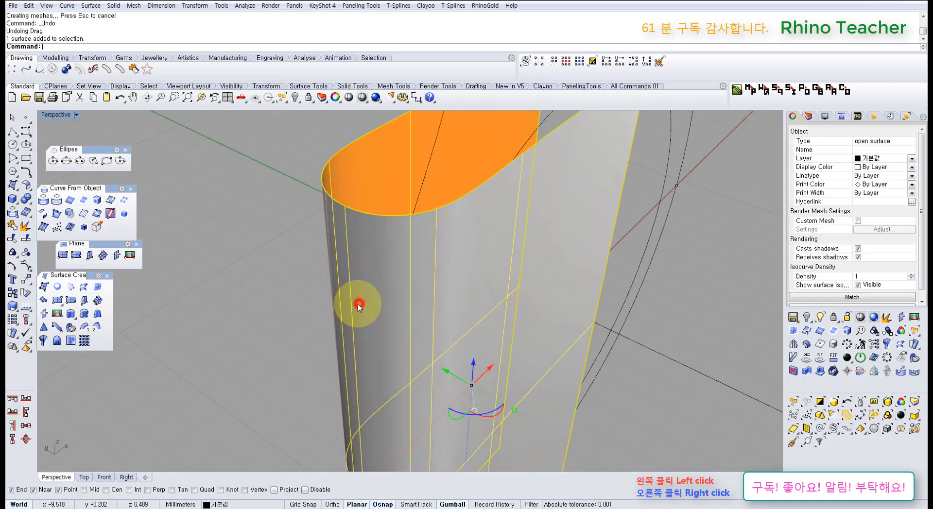
pyautogui.moveTo(322, 315); pyautogui.dragTo(301, 356, button='right')
pyautogui.hotkey('ctrl', 'z')
# - Show the joined cross-section curve's control points and move the one at its rounded tip slightly outward to form a kink
pyautogui.scroll(-6, 348, 297)
pyautogui.scroll(5, 300, 355)
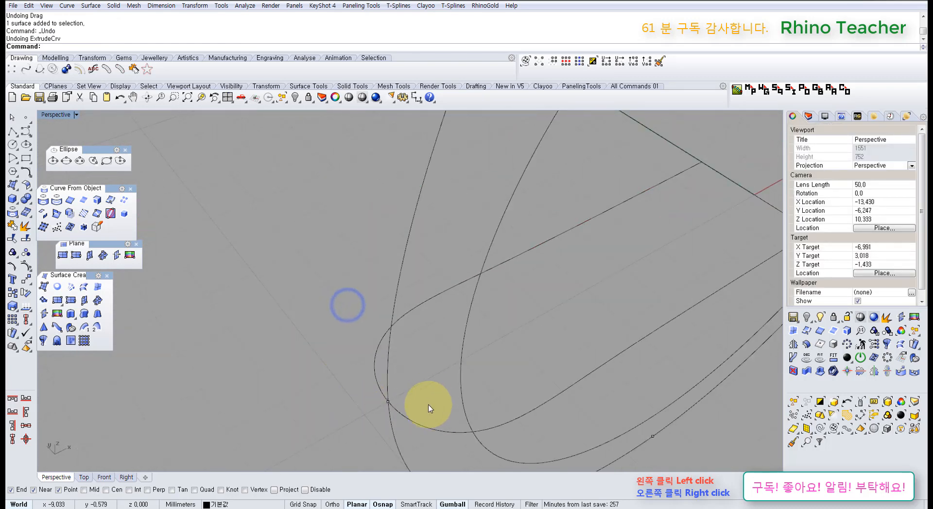
pyautogui.click(432, 419)
pyautogui.press('F10')
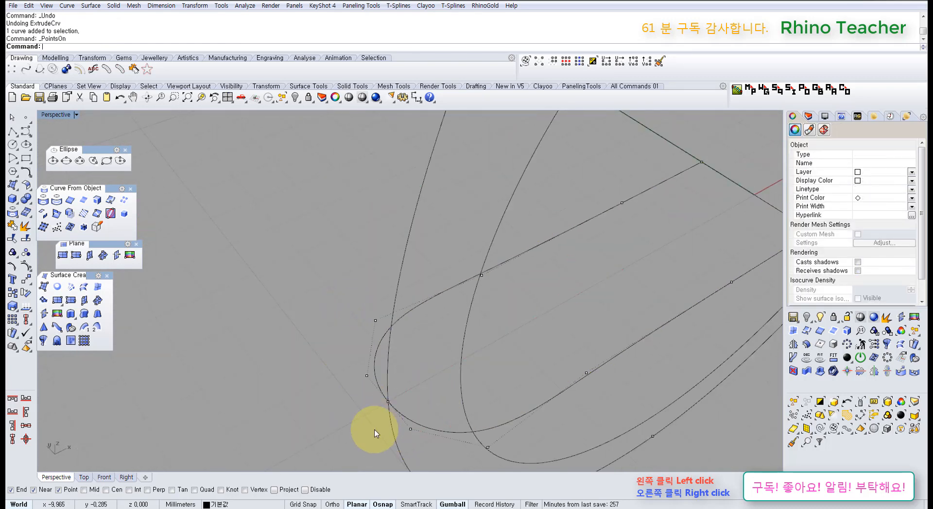
pyautogui.scroll(6, 375, 428)
pyautogui.moveTo(368, 233); pyautogui.dragTo(504, 331)
pyautogui.scroll(-5, 485, 287)
pyautogui.press('Escape')
pyautogui.press('Escape')
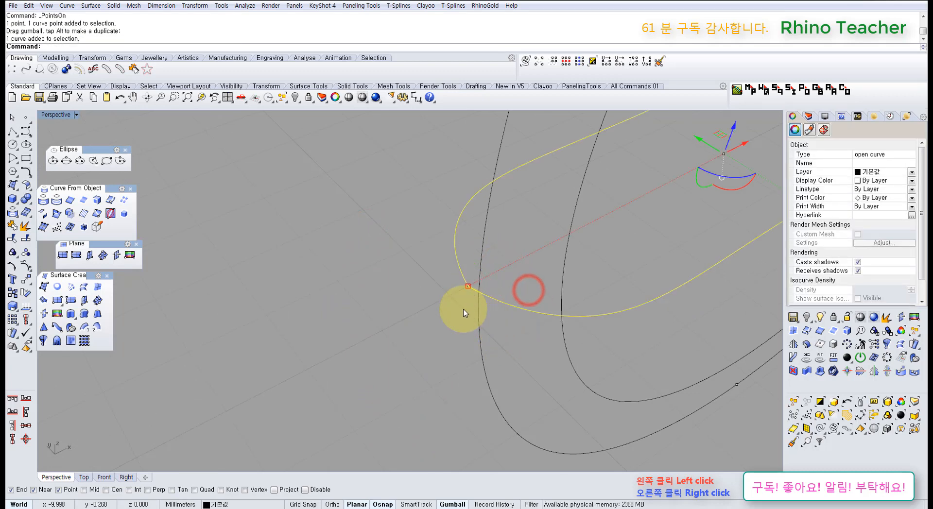
# - Extrude the kinked cross-section curve about 3.18 mm to both sides and select the result to check its object type
pyautogui.scroll(-4, 461, 310)
pyautogui.keyDown('shift'); pyautogui.moveTo(460, 308); pyautogui.dragTo(379, 376, button='right'); pyautogui.keyUp('shift')
pyautogui.moveTo(373, 392); pyautogui.dragTo(384, 360, button='right')
pyautogui.press('F4')
pyautogui.click(428, 156)
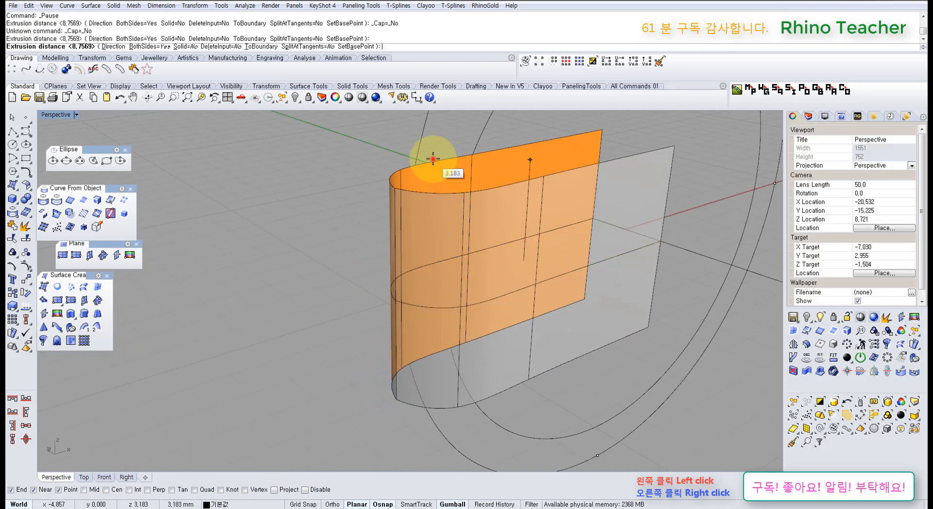
pyautogui.click(334, 191)
pyautogui.click(411, 236)
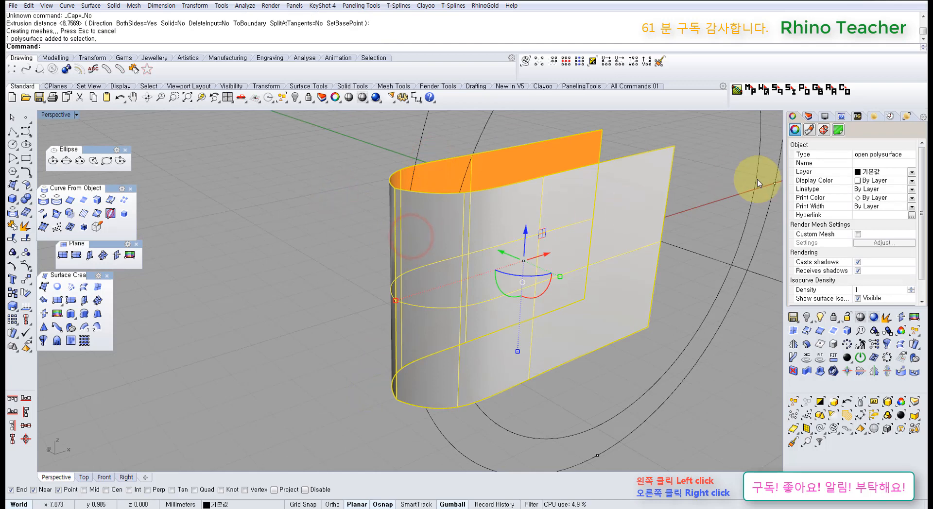
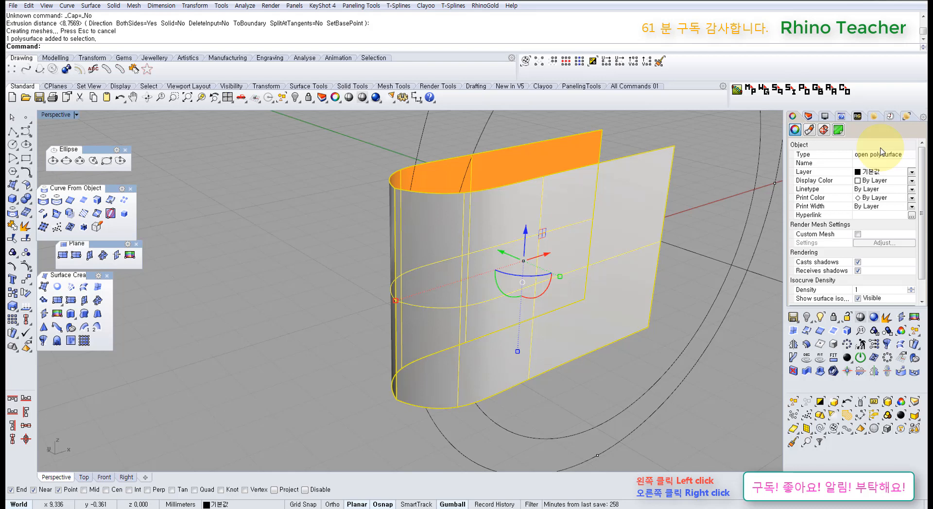
# - Undo the extrusion of the kinked curve and the move of its tip control point
pyautogui.hotkey('ctrl', 'z')
pyautogui.hotkey('ctrl', 'z')
pyautogui.click(293, 286)
# - Examine the alignment of the three control points around the cross-section curve's rounded tip in the Top view
pyautogui.scroll(5, 369, 302)
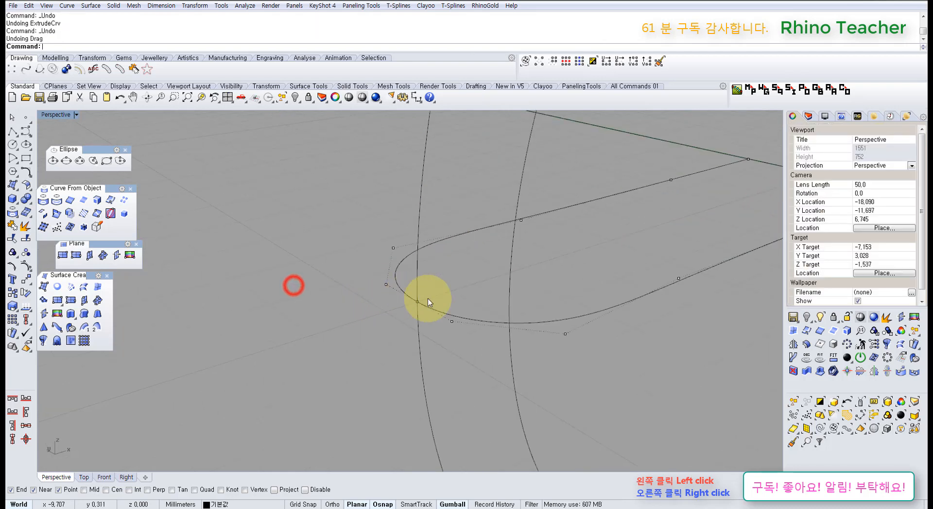
pyautogui.click(479, 319)
pyautogui.moveTo(480, 319); pyautogui.dragTo(442, 340, button='right')
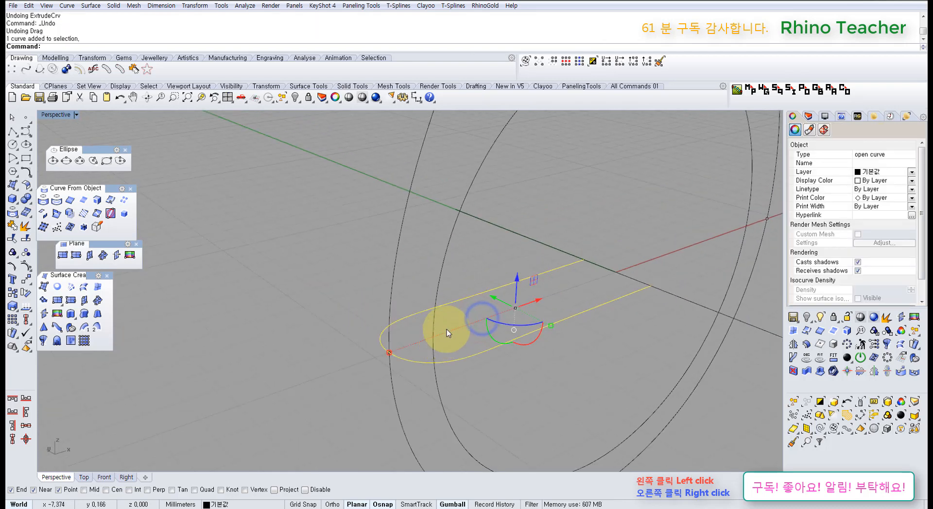
pyautogui.hotkey('ctrl', 'F1')
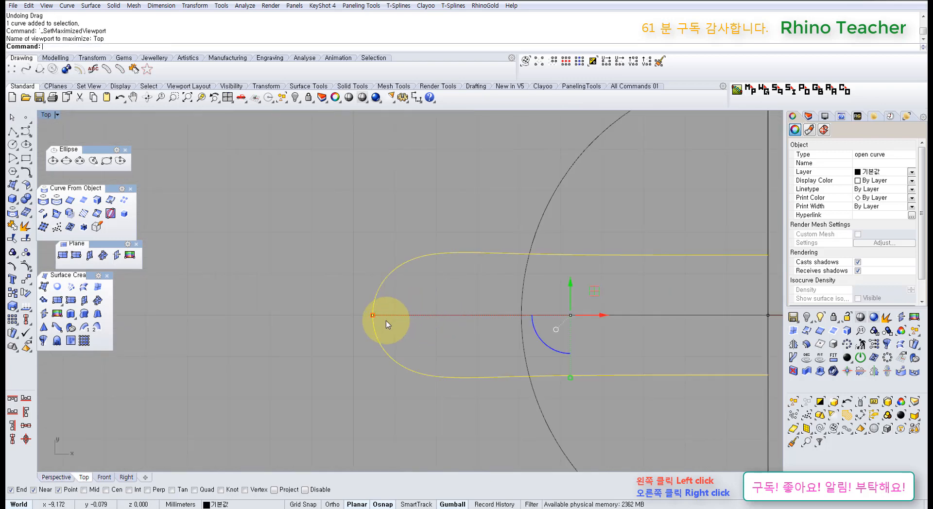
pyautogui.press('F10')
pyautogui.scroll(10, 366, 319)
pyautogui.moveTo(348, 293); pyautogui.dragTo(391, 315)
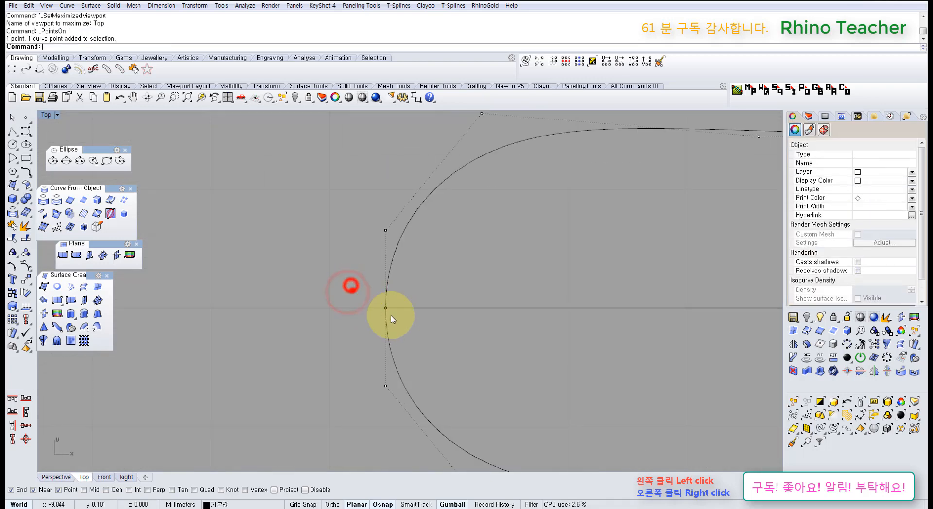
pyautogui.moveTo(346, 202); pyautogui.dragTo(406, 415)
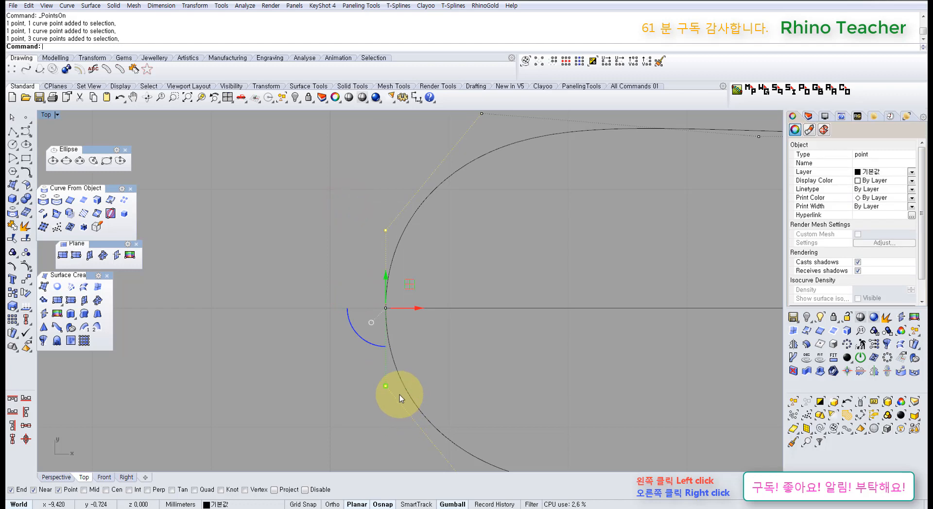
pyautogui.moveTo(517, 302); pyautogui.dragTo(442, 316, button='right')
pyautogui.hotkey('ctrl', 'F4')
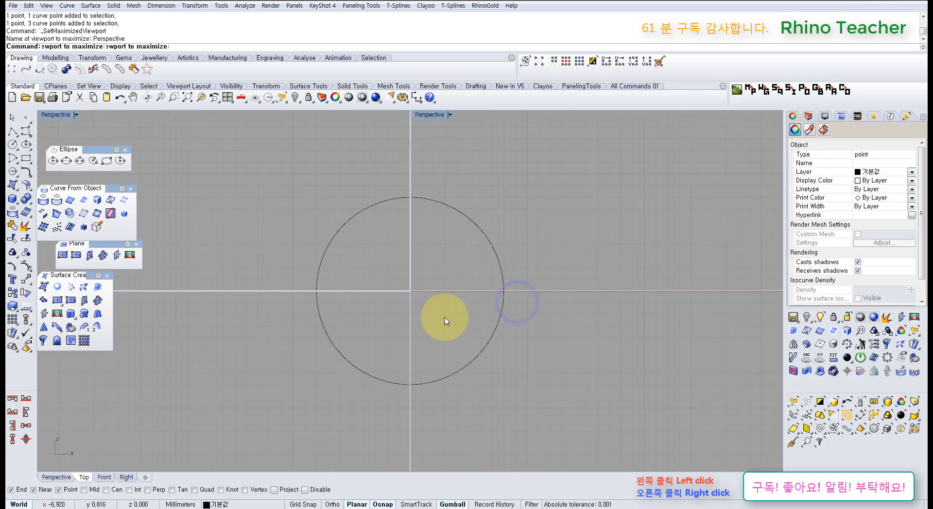
pyautogui.press('Escape')
pyautogui.press('Escape')
# - Try extruding the smooth cross-section curve straight to both sides in the Perspective view and check the result's object type
pyautogui.click(500, 346)
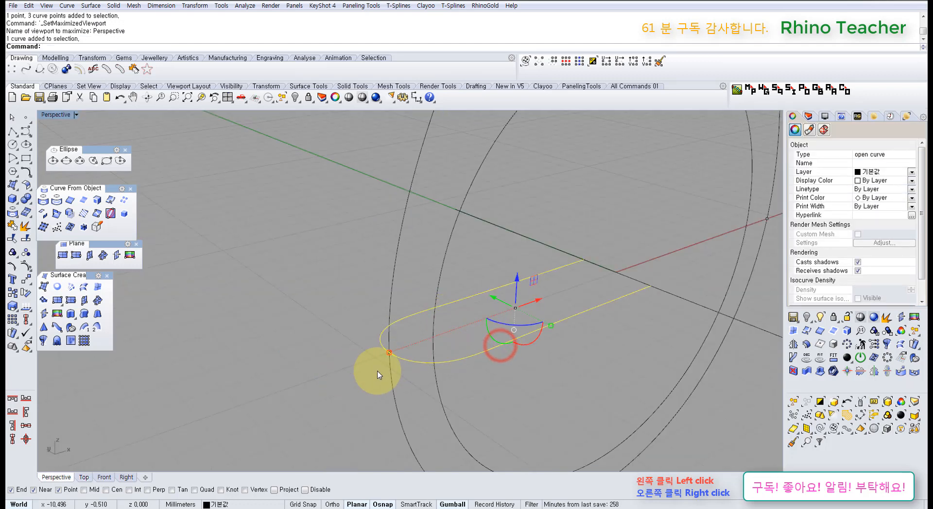
pyautogui.scroll(3, 375, 373)
pyautogui.scroll(-2, 426, 346)
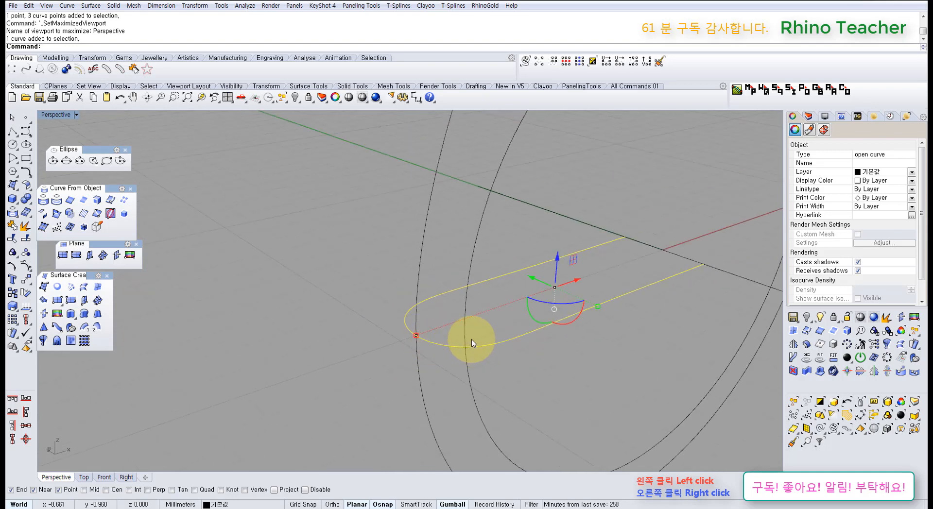
pyautogui.hotkey('ctrl', 'e')
pyautogui.click(468, 181)
pyautogui.moveTo(443, 260); pyautogui.dragTo(511, 247, button='right')
pyautogui.click(369, 257)
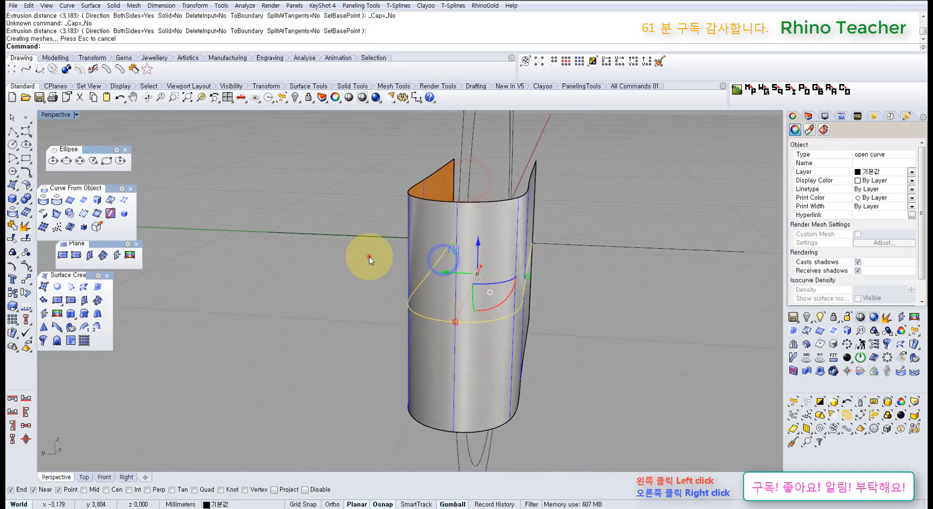
pyautogui.click(453, 254)
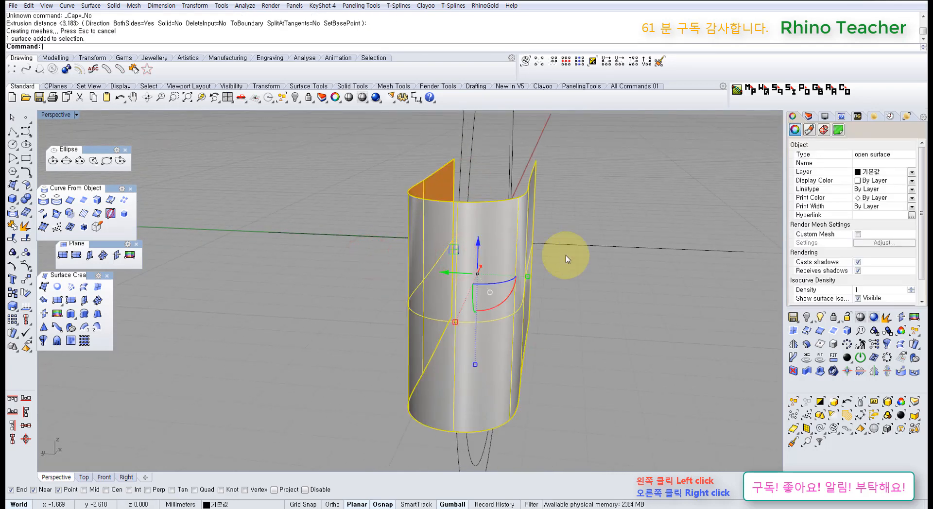
pyautogui.moveTo(602, 255); pyautogui.dragTo(443, 330, button='right')
pyautogui.hotkey('ctrl', 'z')
# - Lock the point object at the tip of the cross-section curve
pyautogui.click(427, 264)
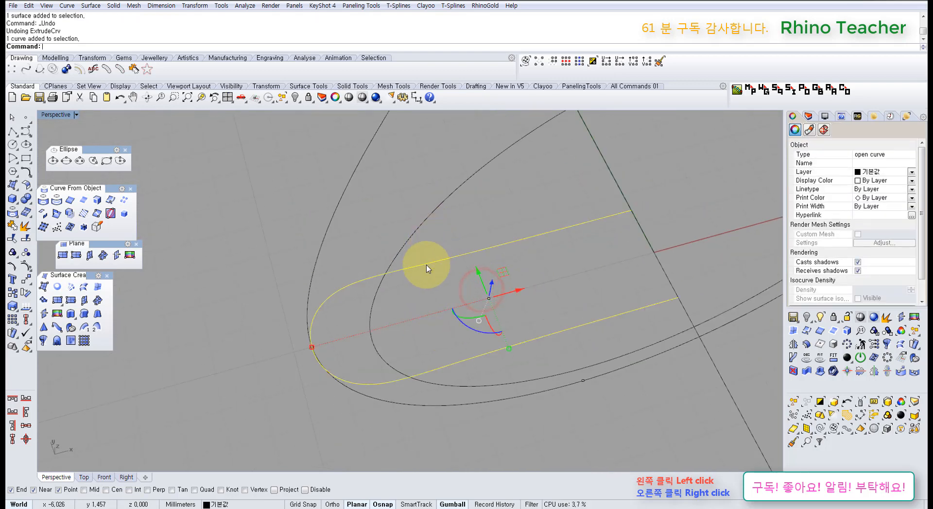
pyautogui.press('F10')
pyautogui.scroll(3, 319, 349)
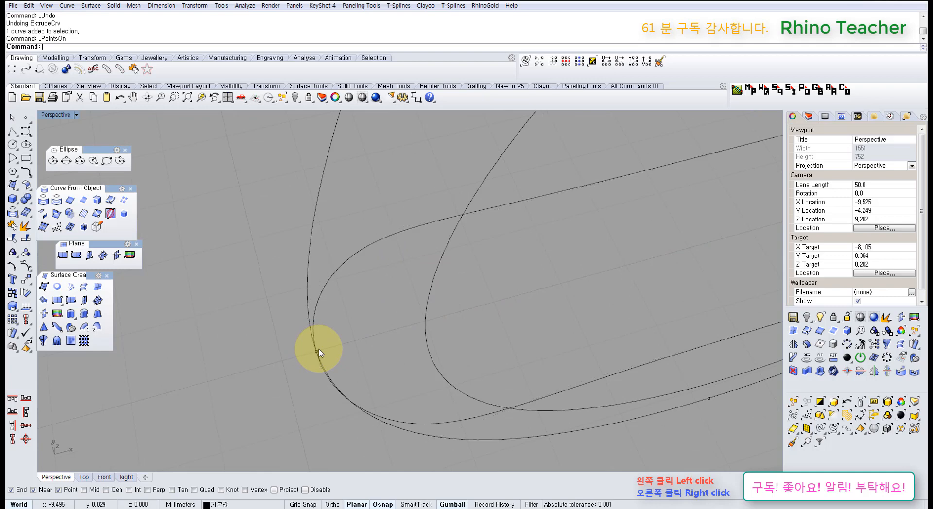
pyautogui.scroll(3, 319, 349)
pyautogui.click(314, 355)
pyautogui.moveTo(251, 342); pyautogui.dragTo(348, 398)
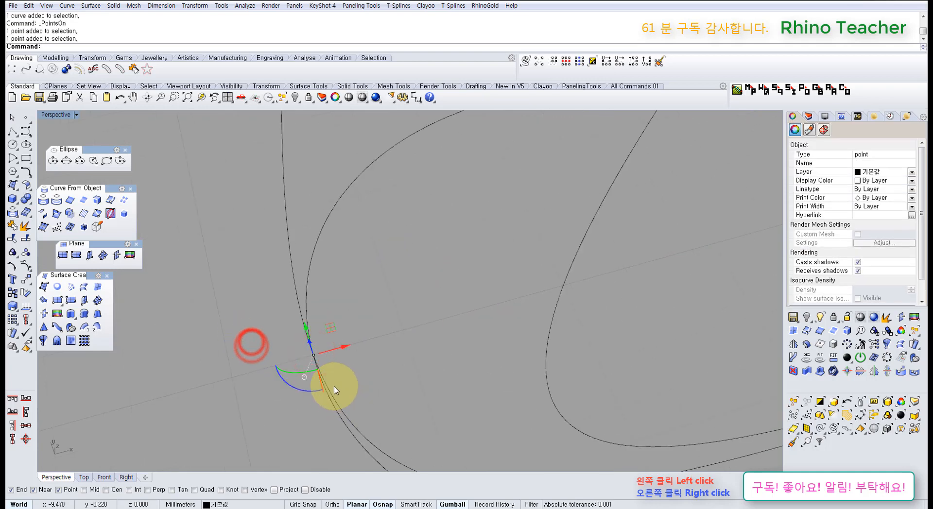
pyautogui.hotkey('ctrl', 'l')
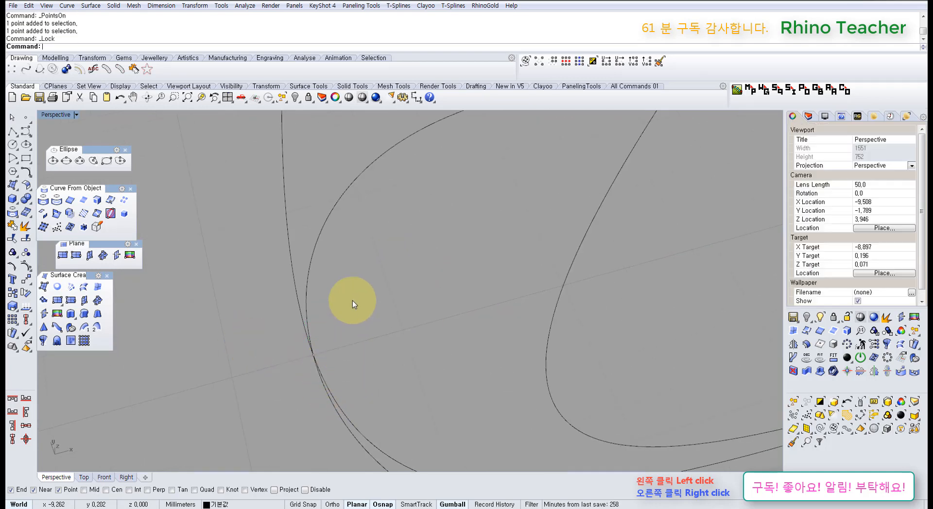
# - Show the cross-section curve's control points and delete the one at its rounded tip
pyautogui.moveTo(305, 238); pyautogui.dragTo(305, 239)
pyautogui.scroll(-2, 302, 256)
pyautogui.press('F10')
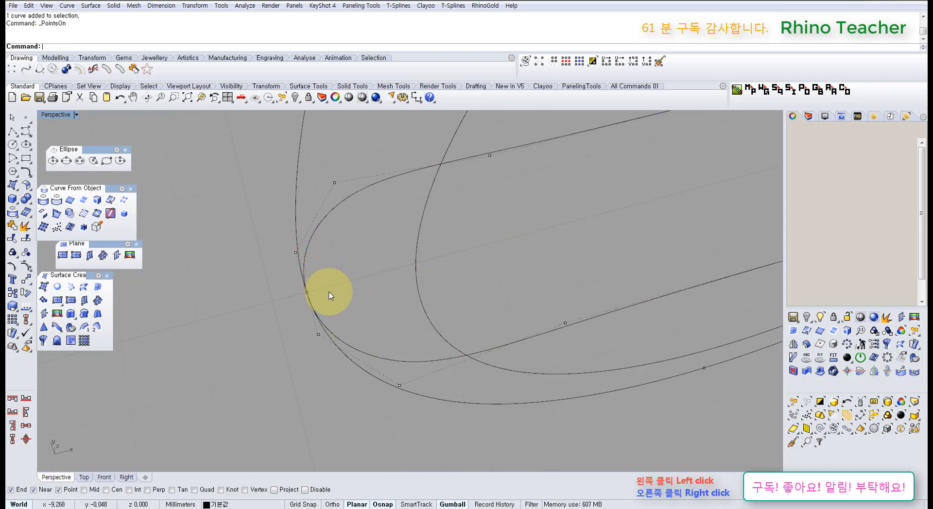
pyautogui.moveTo(327, 293); pyautogui.dragTo(312, 307, button='right')
pyautogui.scroll(6, 306, 277)
pyautogui.moveTo(283, 287); pyautogui.dragTo(351, 320)
pyautogui.scroll(-2, 351, 318)
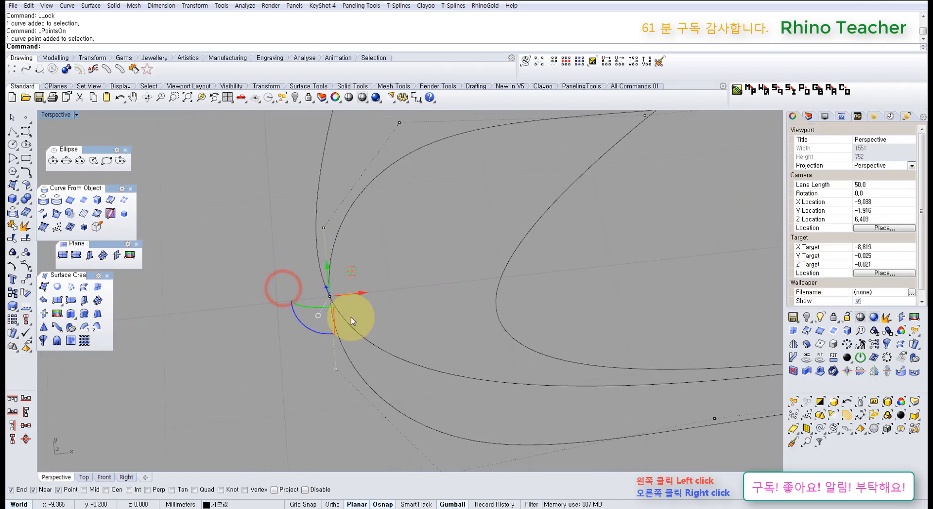
pyautogui.press('Delete')
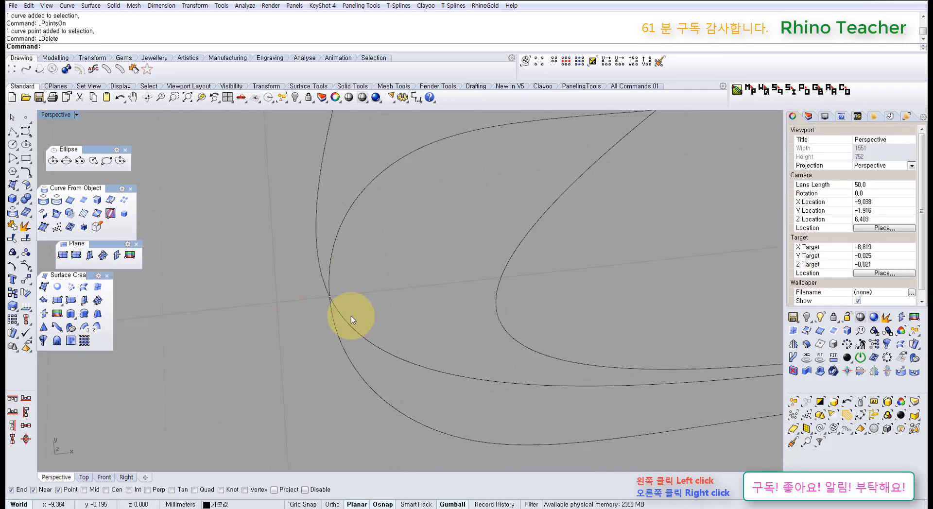
# - Undo the control point deletion and the locking of the tip's point object
pyautogui.hotkey('ctrl', 'z')
pyautogui.click(392, 295)
pyautogui.click(335, 236)
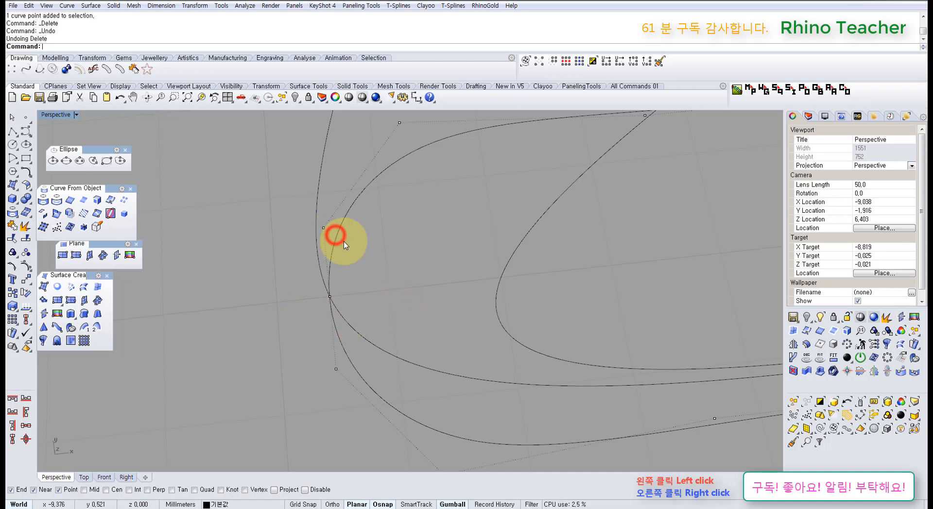
pyautogui.hotkey('ctrl', 'z')
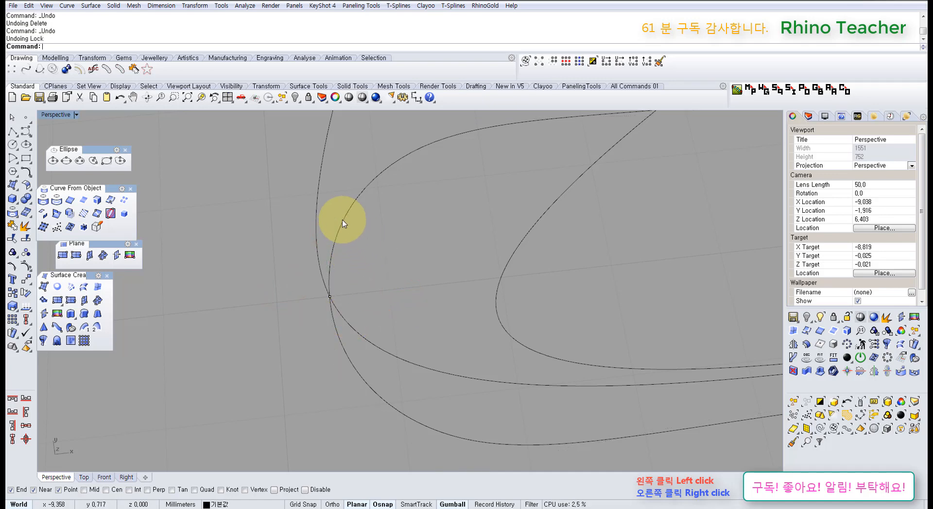
# - Copy the cross-section curve twice along the negative X direction beside the ring, the farther copy about 23.9 mm away
pyautogui.click(342, 220)
pyautogui.scroll(-3, 349, 232)
pyautogui.keyDown('shift'); pyautogui.moveTo(459, 305); pyautogui.dragTo(486, 305, button='right'); pyautogui.keyUp('shift')
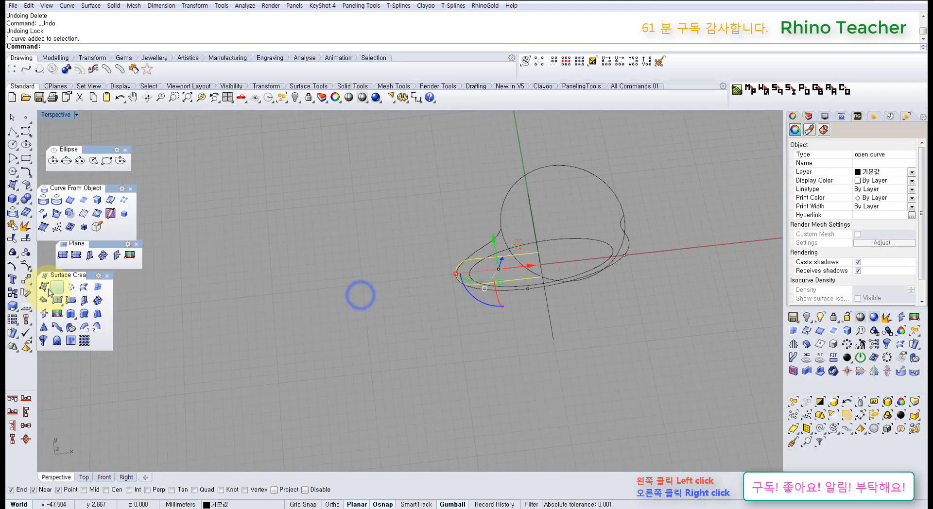
pyautogui.click(12, 292)
pyautogui.click(527, 289)
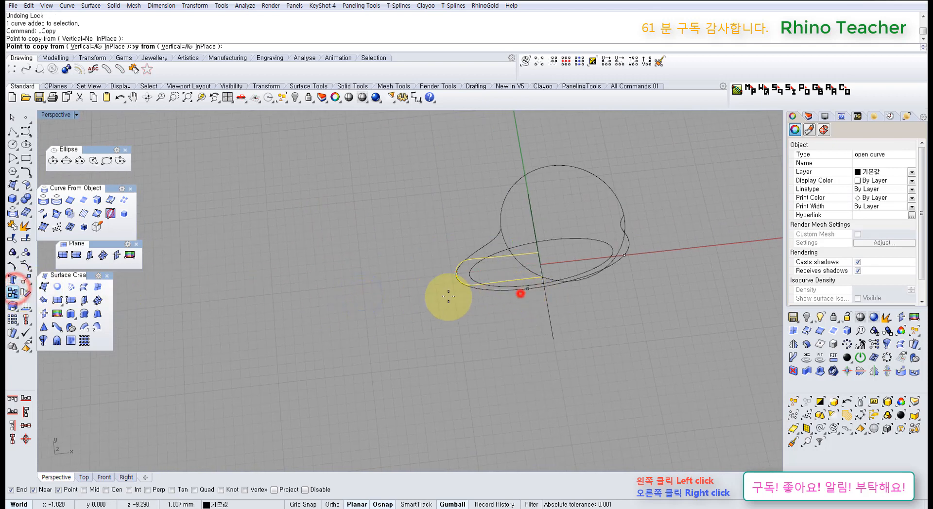
pyautogui.click(426, 309)
pyautogui.click(337, 324)
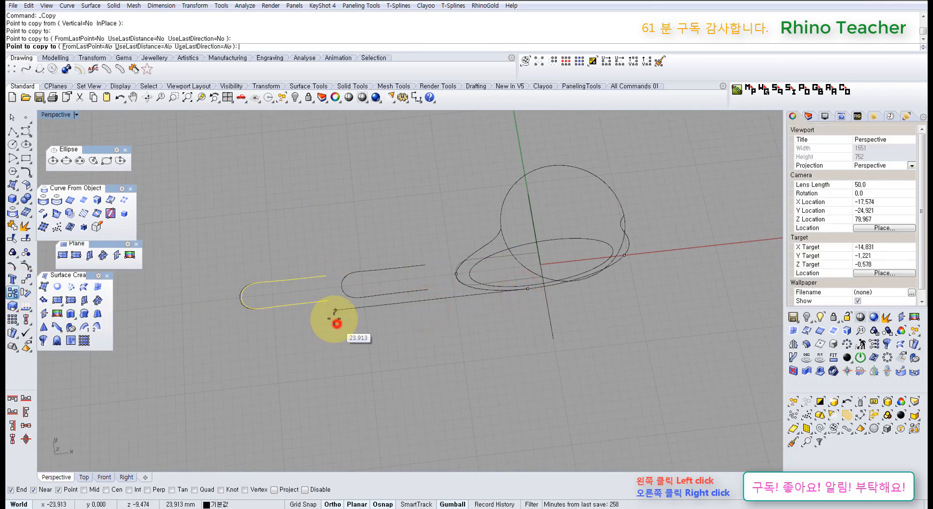
pyautogui.rightClick(315, 248)
# - Show the control points of both copied cross-section curves
pyautogui.moveTo(320, 321); pyautogui.dragTo(428, 319, button='right')
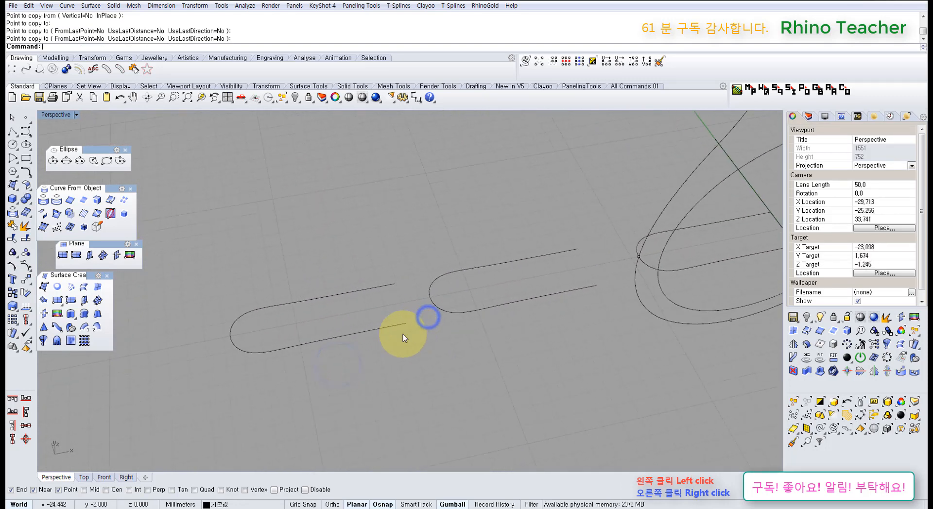
pyautogui.moveTo(475, 344); pyautogui.dragTo(409, 300)
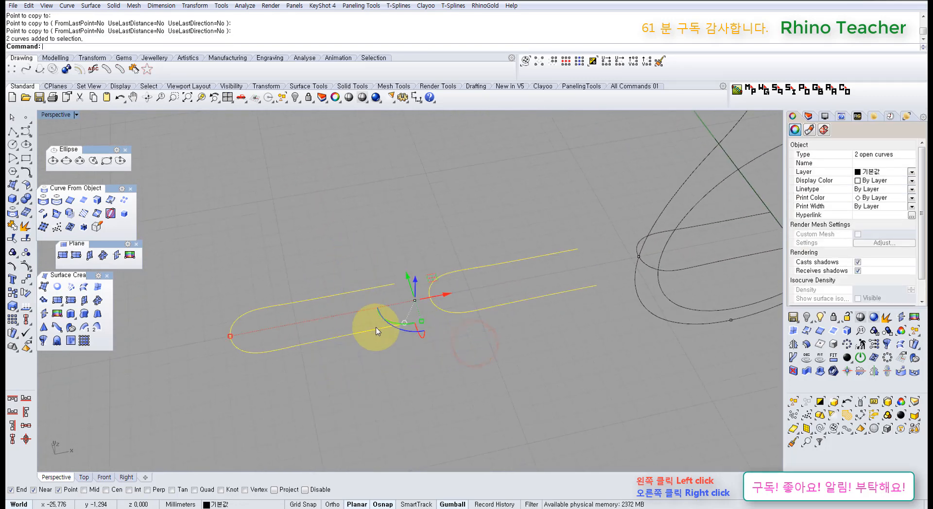
pyautogui.press('F11')
pyautogui.press('F10')
pyautogui.moveTo(496, 366); pyautogui.dragTo(375, 280)
pyautogui.rightClick(376, 282)
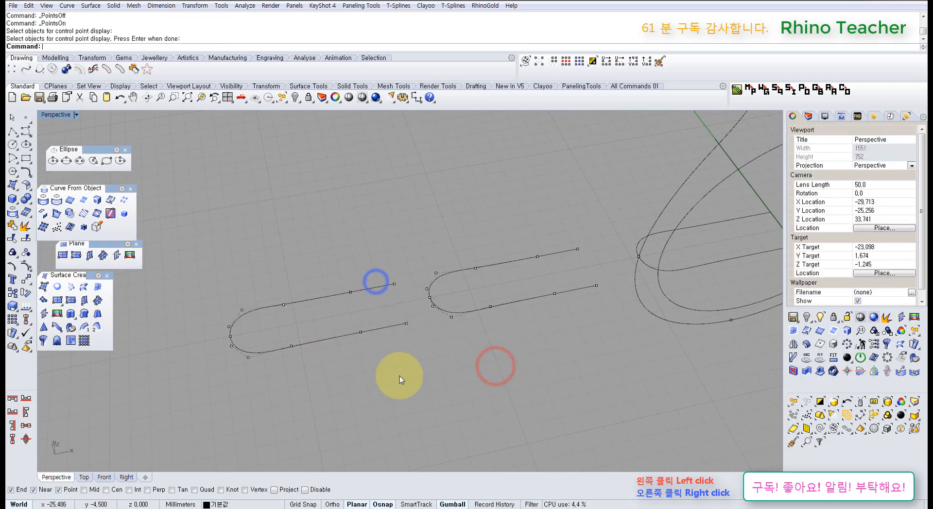
# - Delete the control point at the rounded tip of the farther copied curve
pyautogui.click(400, 376)
pyautogui.scroll(3, 225, 323)
pyautogui.press('Delete')
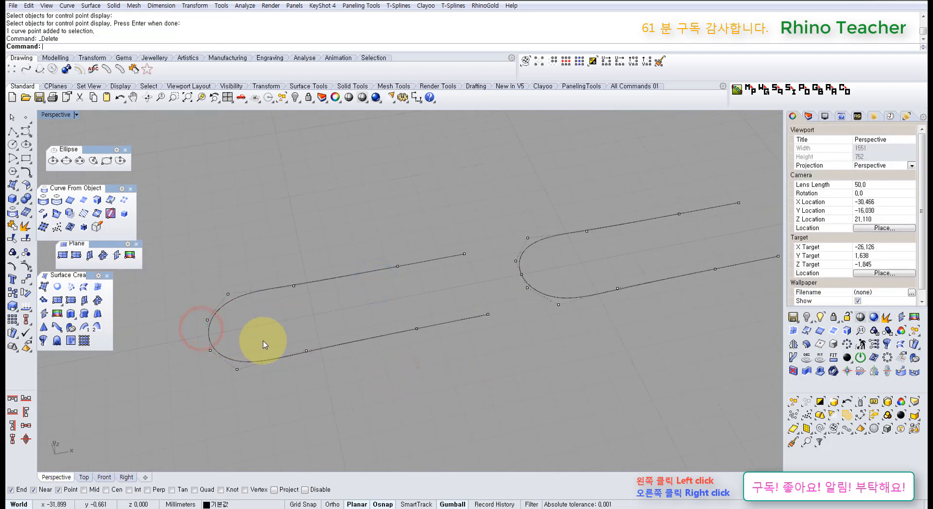
# - Extrude both copied cross-section curves about 6.2 mm to both sides as open surfaces without caps
pyautogui.click(465, 364)
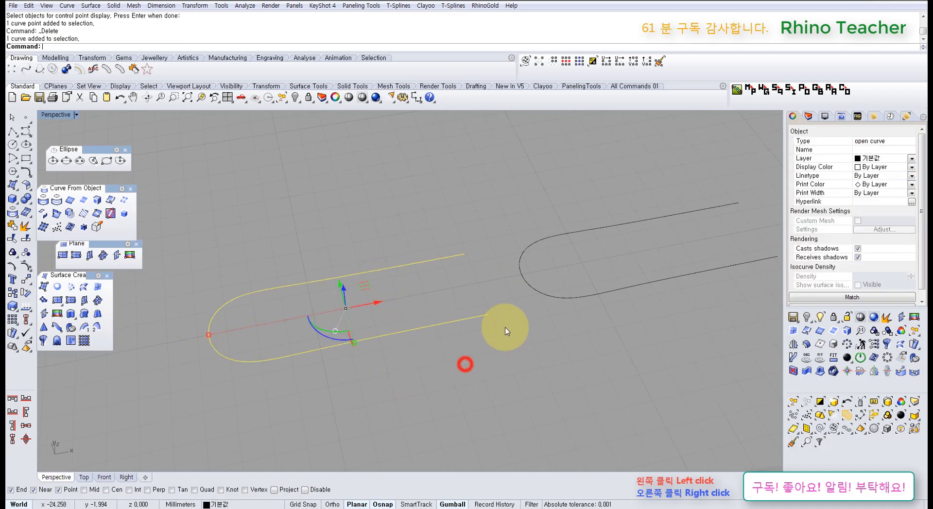
pyautogui.moveTo(452, 337); pyautogui.dragTo(474, 378, button='right')
pyautogui.keyDown('shift'); pyautogui.click(462, 331); pyautogui.keyUp('shift')
pyautogui.moveTo(333, 365); pyautogui.dragTo(160, 282, button='right')
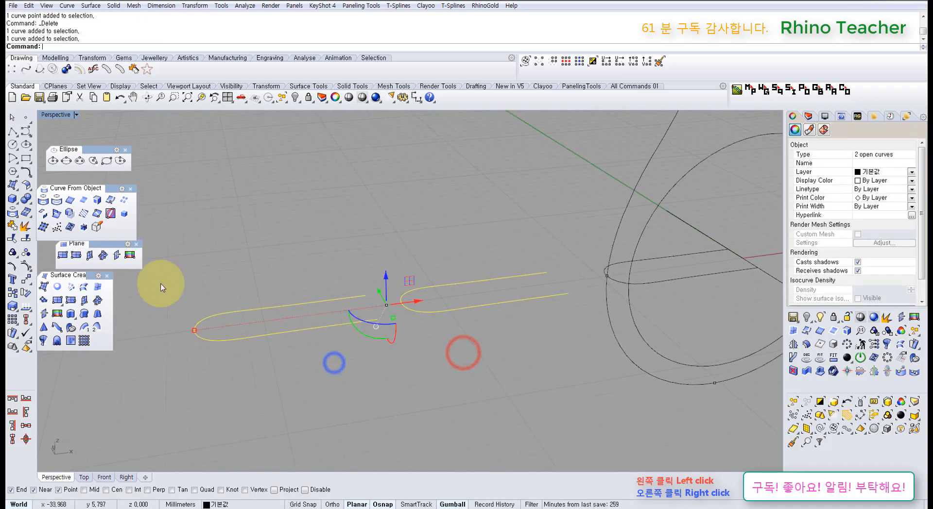
pyautogui.click(71, 315)
pyautogui.click(344, 203)
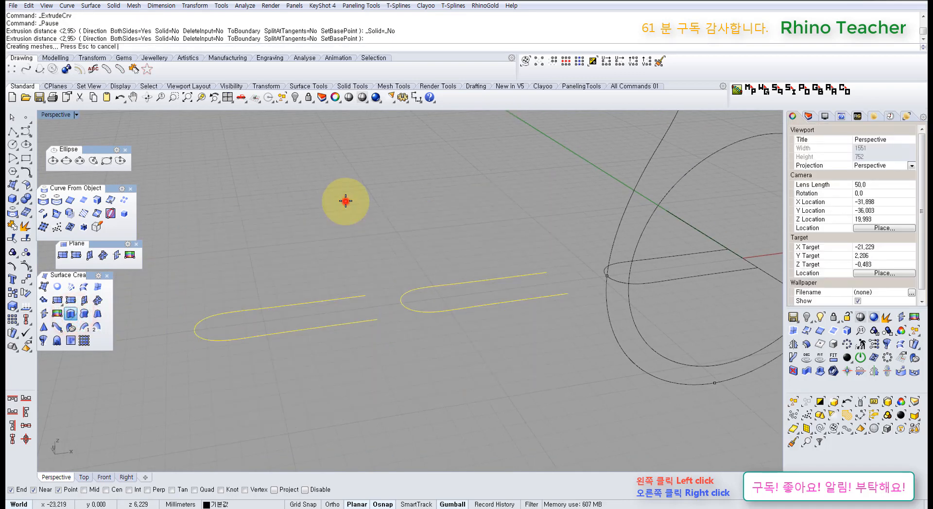
pyautogui.click(370, 183)
pyautogui.moveTo(371, 191); pyautogui.dragTo(358, 288, button='right')
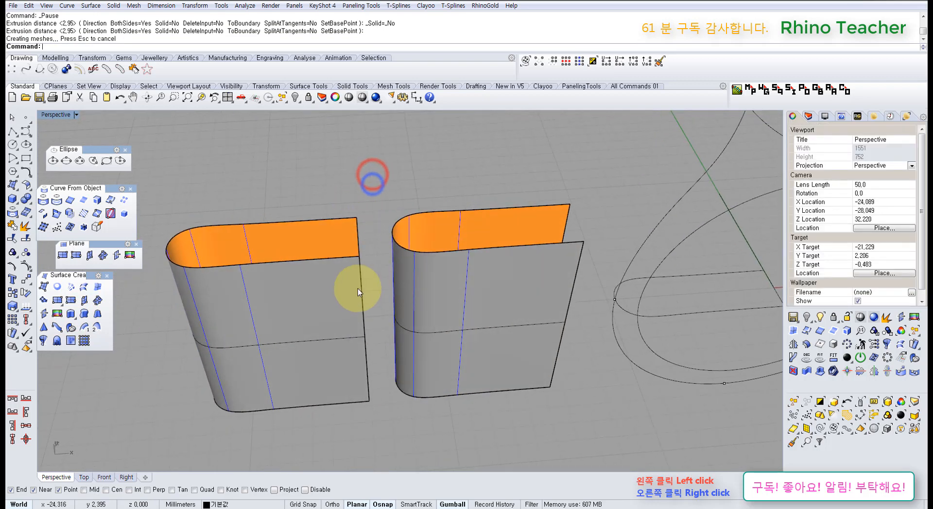
# - Set the display color of the surface extruded from the farther copied curve to Red
pyautogui.click(357, 290)
pyautogui.click(870, 174)
pyautogui.click(871, 177)
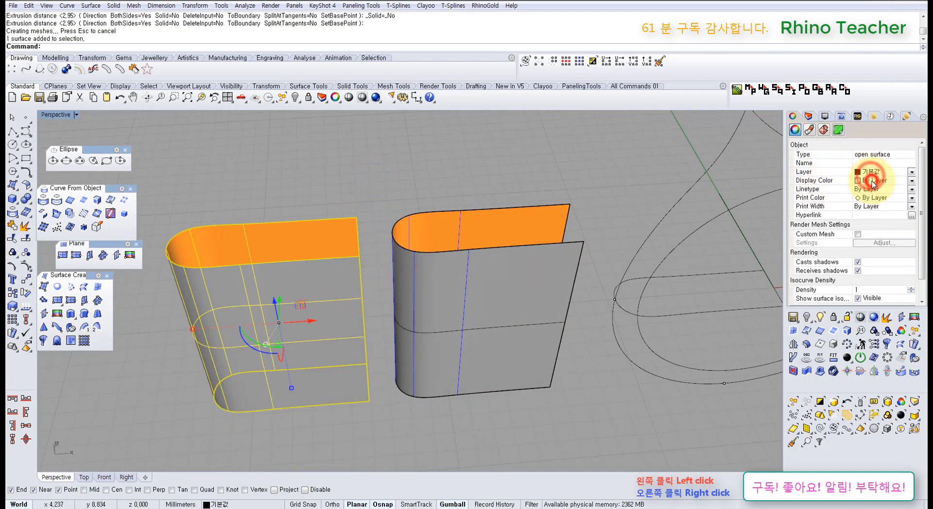
pyautogui.click(872, 181)
pyautogui.click(873, 217)
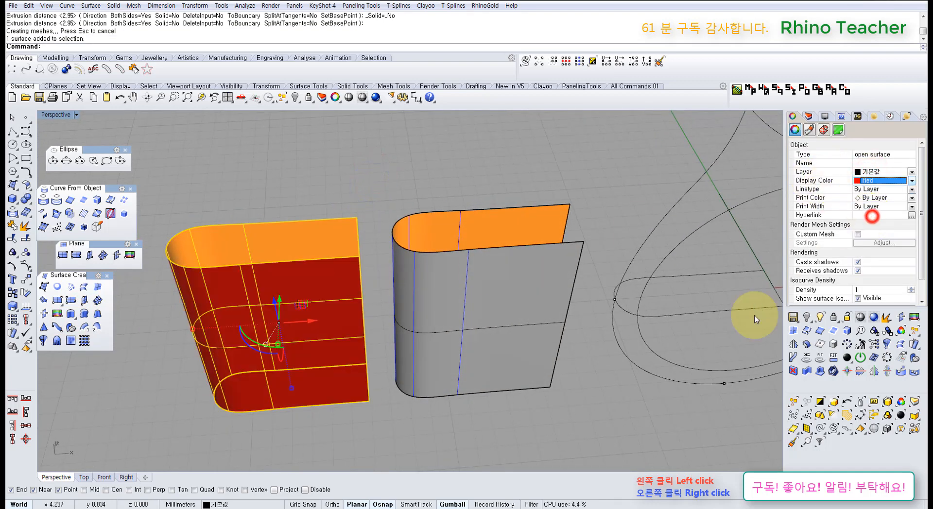
pyautogui.click(652, 425)
# - Move the red surface by its lower corner onto the grey surface's matching corner to compare the shapes, and undo the move
pyautogui.click(343, 391)
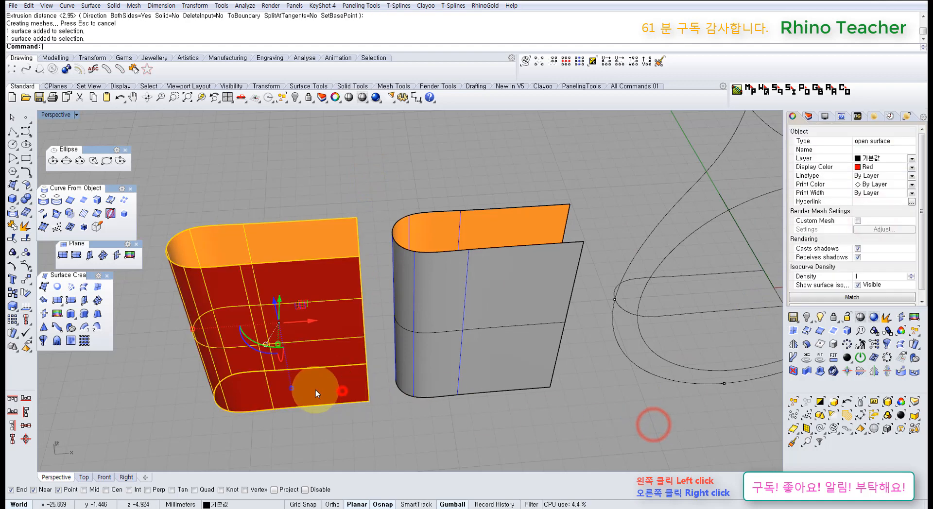
pyautogui.click(26, 279)
pyautogui.click(370, 402)
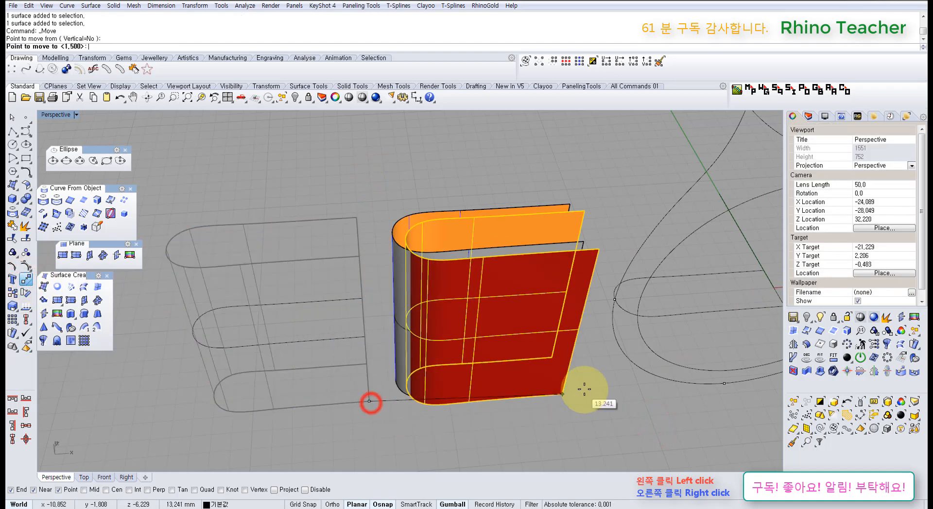
pyautogui.click(549, 387)
pyautogui.click(582, 389)
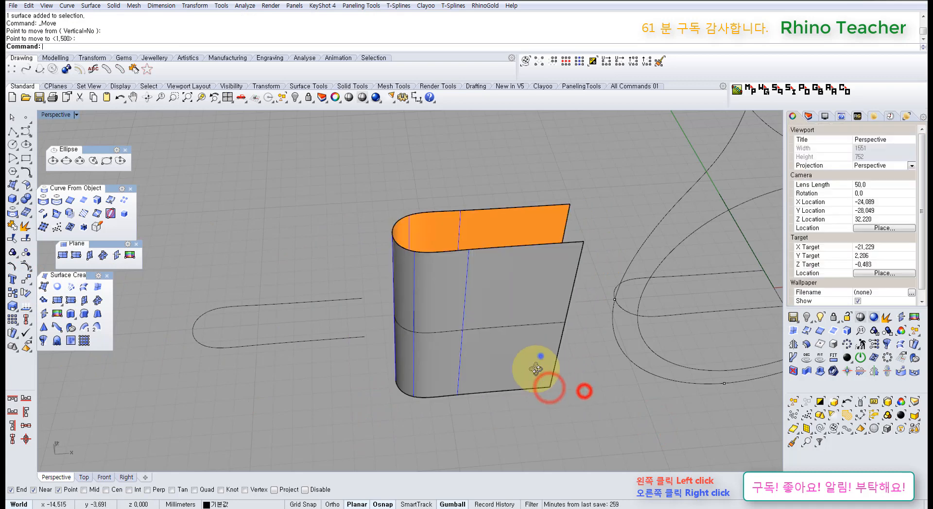
pyautogui.moveTo(541, 358); pyautogui.dragTo(385, 306, button='right')
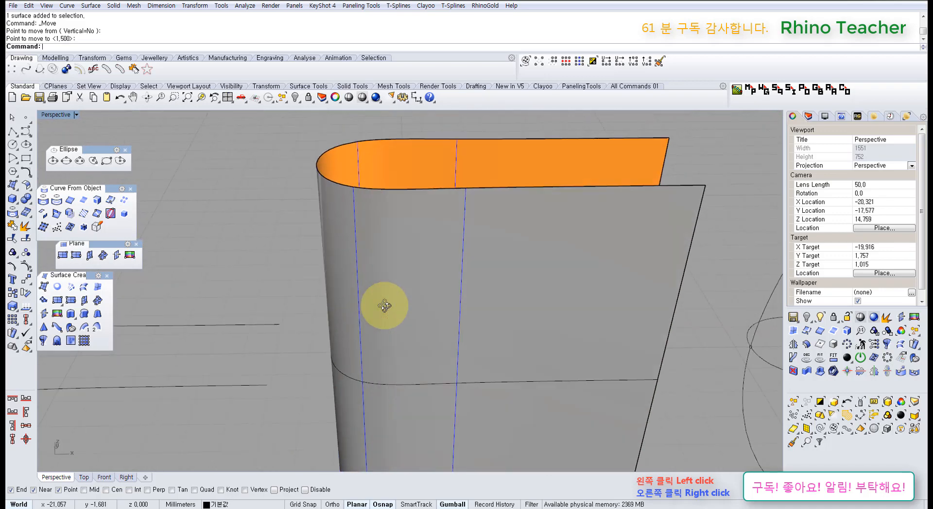
pyautogui.scroll(-8, 386, 308)
pyautogui.hotkey('ctrl', 'z')
# - Show the control points of both the red and the grey extruded surfaces
pyautogui.click(347, 425)
pyautogui.moveTo(287, 346); pyautogui.dragTo(293, 313, button='right')
pyautogui.click(292, 311)
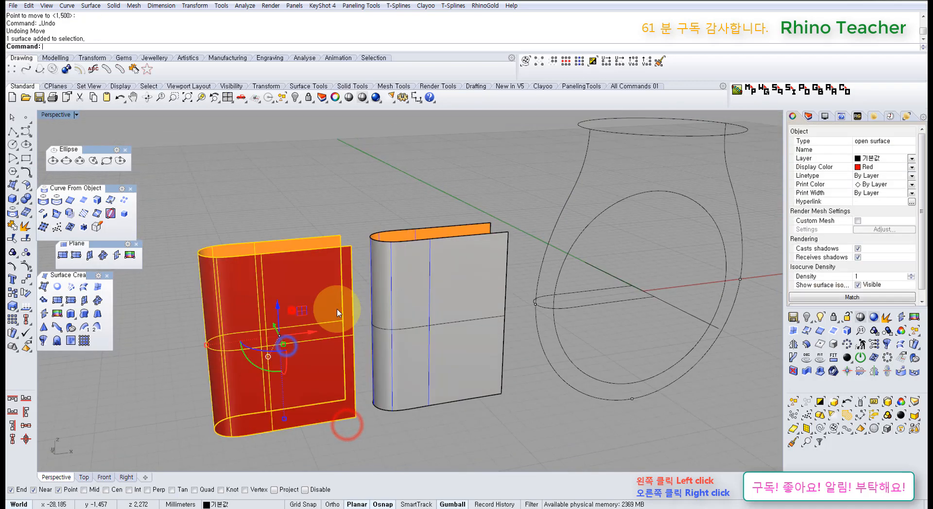
pyautogui.keyDown('shift'); pyautogui.click(416, 300); pyautogui.keyUp('shift')
pyautogui.press('F10')
pyautogui.moveTo(360, 286); pyautogui.dragTo(400, 336, button='right')
pyautogui.scroll(6, 270, 357)
pyautogui.moveTo(269, 361); pyautogui.dragTo(276, 309, button='right')
pyautogui.keyDown('shift'); pyautogui.moveTo(519, 196); pyautogui.dragTo(440, 247, button='right'); pyautogui.keyUp('shift')
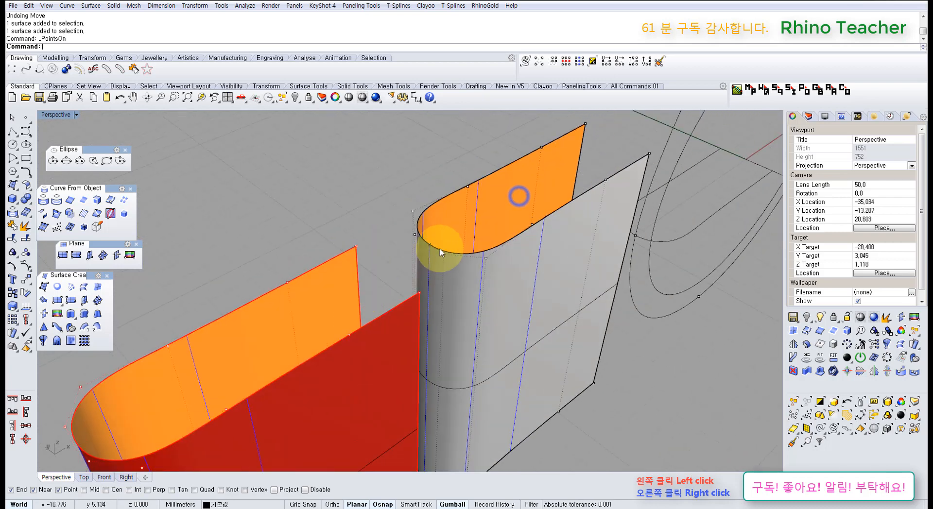
# - Try pulling the upper control point at the grey surface's rounded tip outward along negative X, and undo the change
pyautogui.click(430, 244)
pyautogui.moveTo(452, 234); pyautogui.dragTo(414, 255)
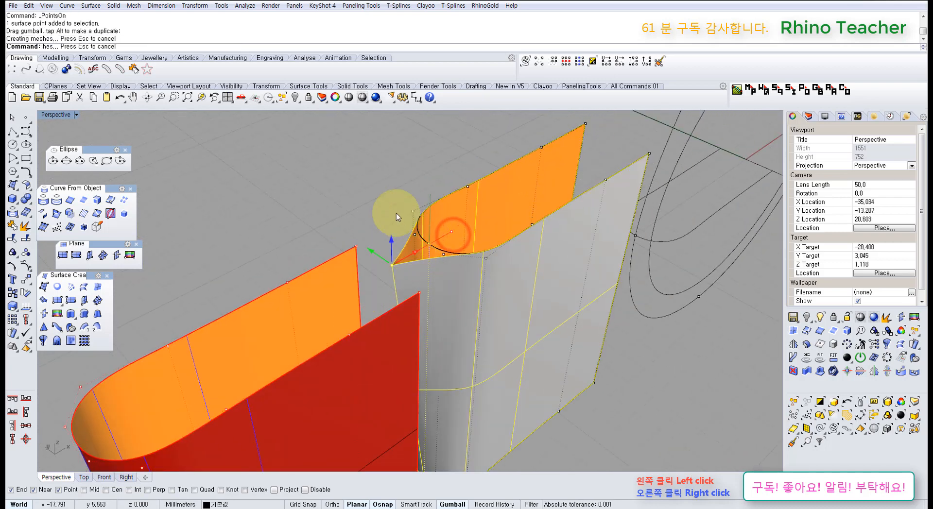
pyautogui.click(391, 205)
pyautogui.moveTo(435, 236); pyautogui.dragTo(407, 287, button='right')
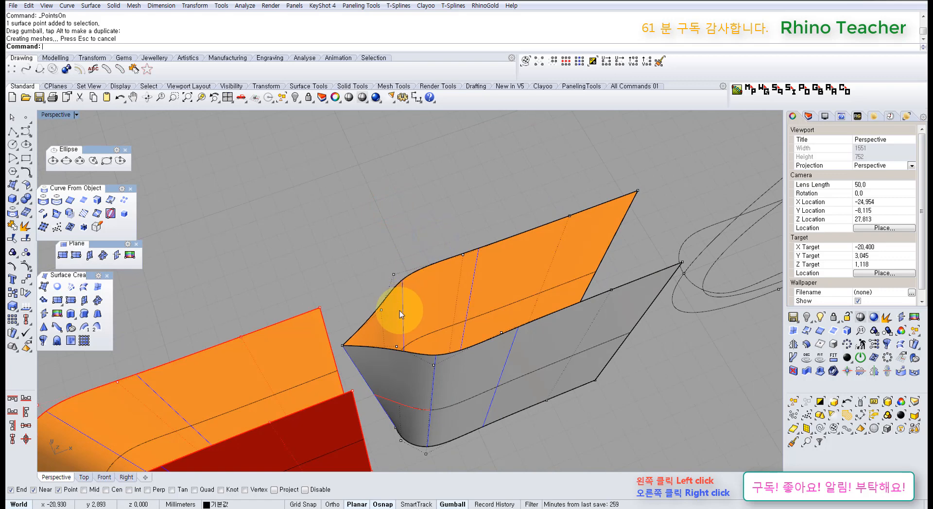
pyautogui.hotkey('ctrl', 'z')
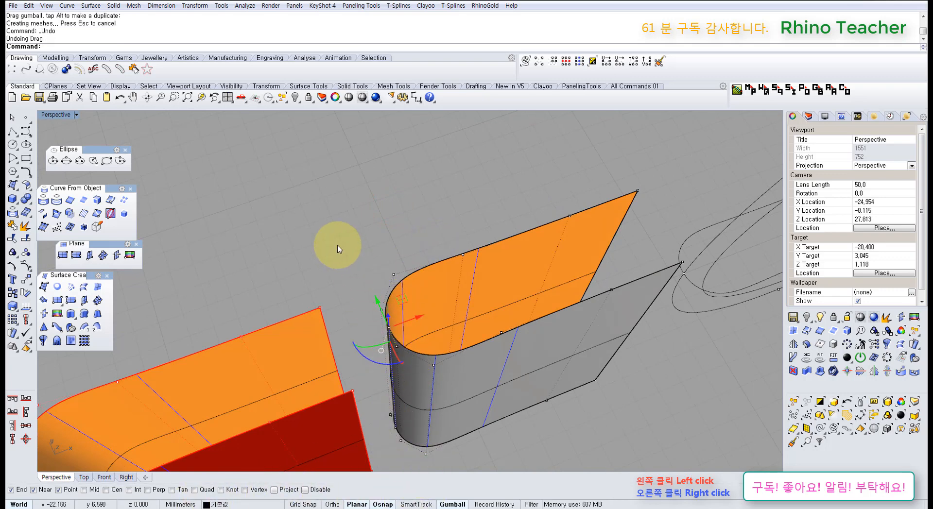
# - Pull the grey surface's upper tip control point outward along negative X again to examine the deformation
pyautogui.moveTo(338, 249); pyautogui.dragTo(398, 235, button='right')
pyautogui.moveTo(458, 272); pyautogui.dragTo(425, 289)
pyautogui.moveTo(436, 303); pyautogui.dragTo(392, 336, button='right')
# - Switch to the Top view and detach the Point Edit tools as a floating palette
pyautogui.hotkey('ctrl', 'F1')
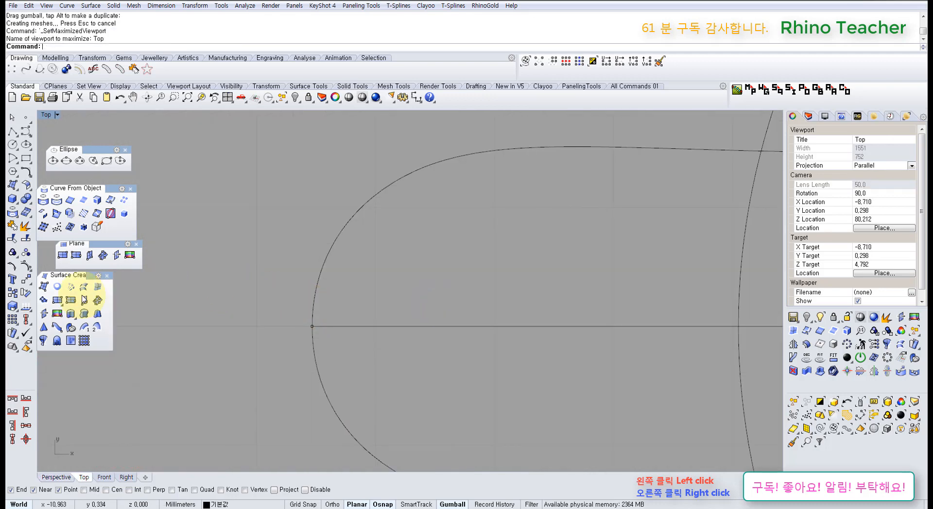
pyautogui.click(22, 268)
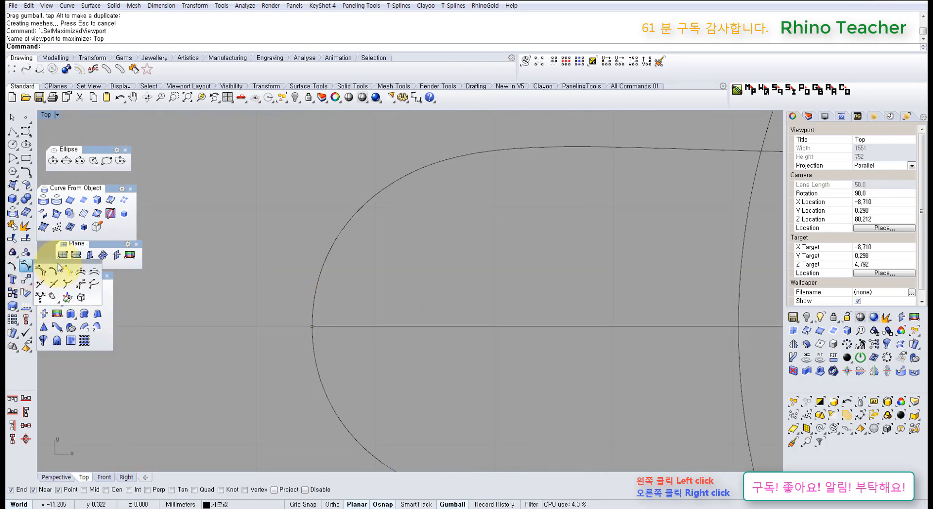
pyautogui.moveTo(61, 265); pyautogui.dragTo(105, 404)
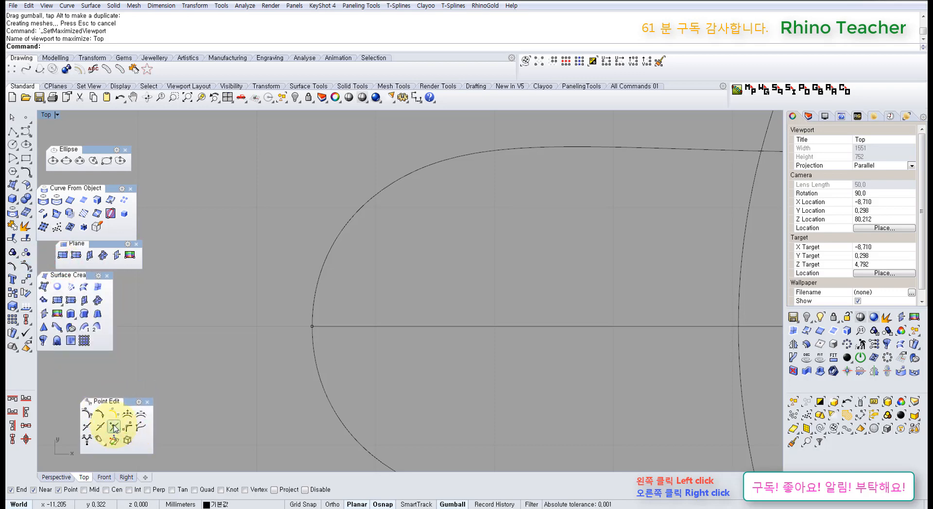
# - Sketch an arc-like degree 3 control point curve with four points above the grey surface's tip, and delete it
pyautogui.scroll(-18, 385, 322)
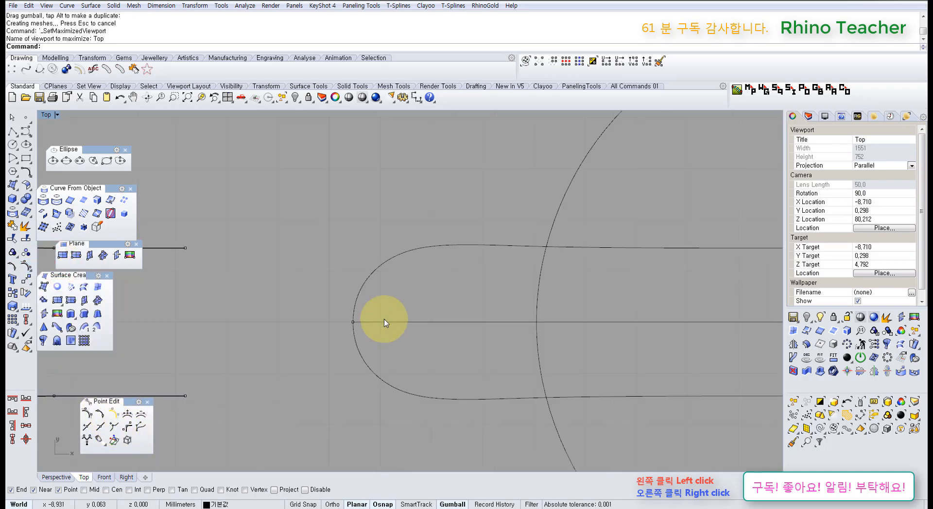
pyautogui.moveTo(410, 287); pyautogui.dragTo(500, 300, button='right')
pyautogui.scroll(8, 220, 313)
pyautogui.moveTo(216, 307); pyautogui.dragTo(379, 318, button='right')
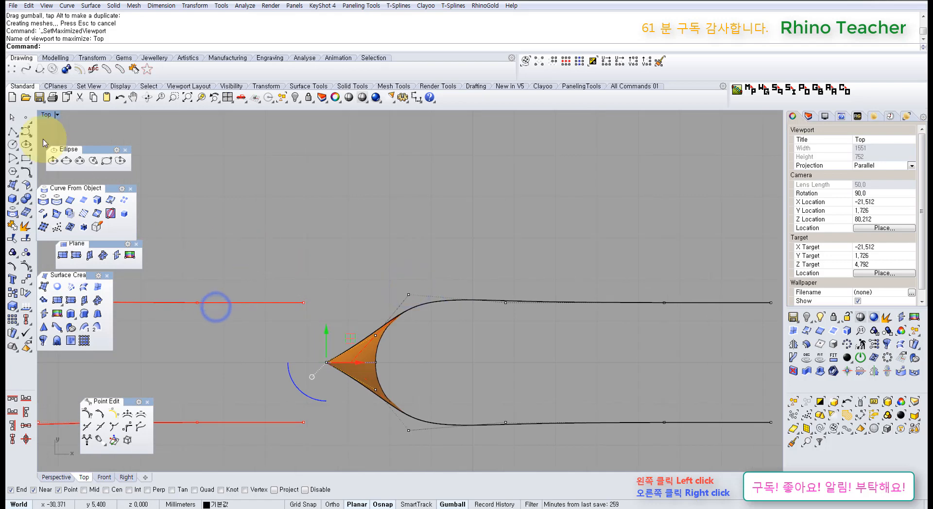
pyautogui.click(27, 134)
pyautogui.moveTo(431, 194); pyautogui.dragTo(396, 243, button='right')
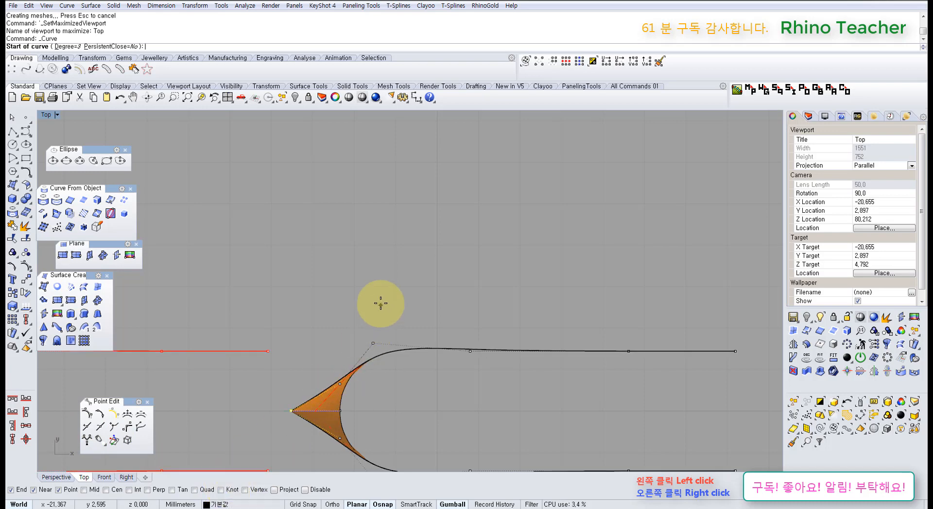
pyautogui.click(301, 290)
pyautogui.click(301, 250)
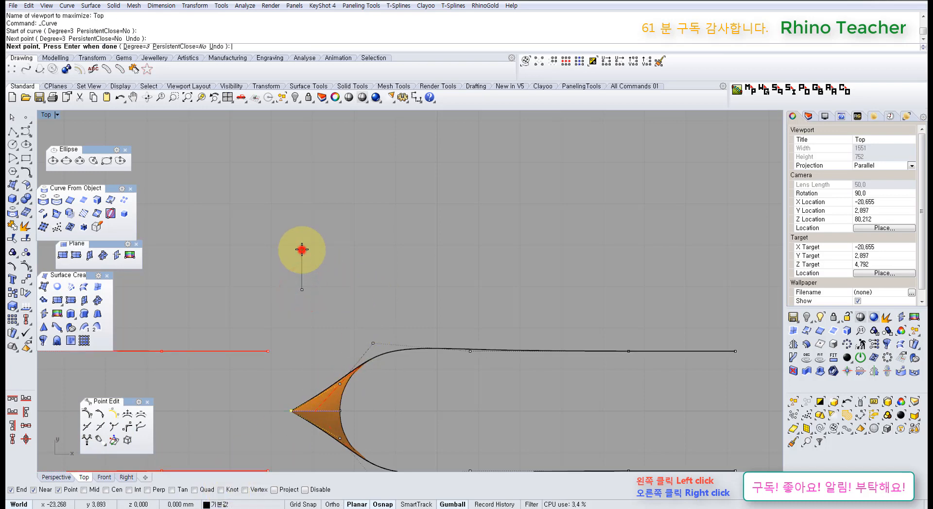
pyautogui.click(322, 194)
pyautogui.rightClick(397, 190)
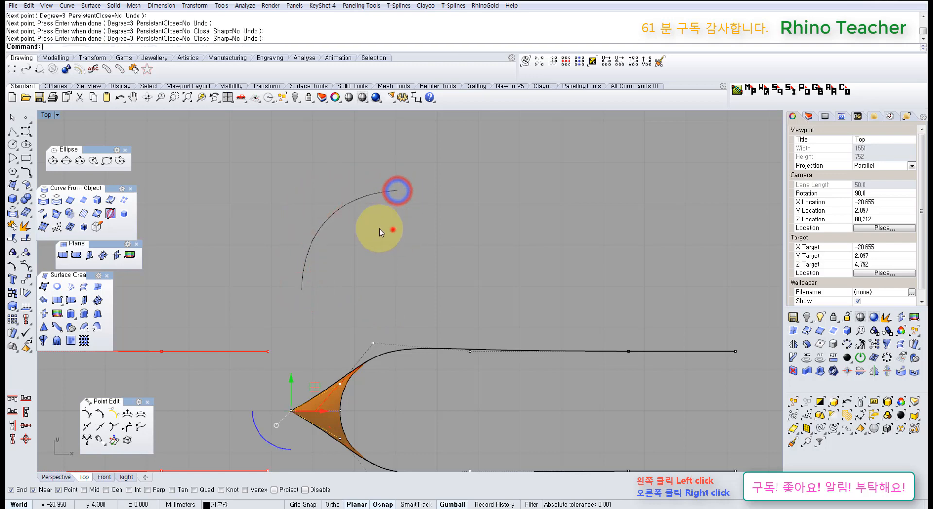
pyautogui.click(315, 234)
pyautogui.press('Delete')
# - Draw a looping degree 3 control point curve with seven points above the grey surface's tip
pyautogui.scroll(2, 331, 341)
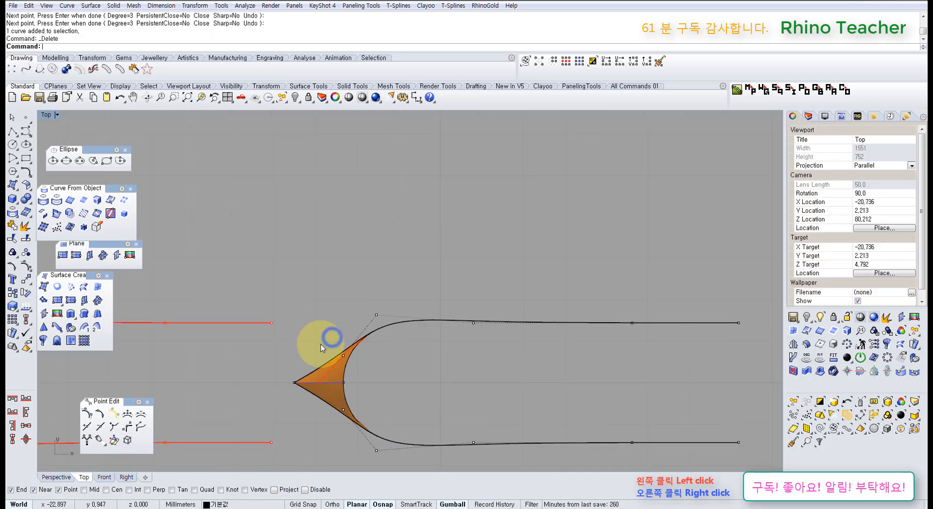
pyautogui.moveTo(376, 303); pyautogui.dragTo(323, 332, button='right')
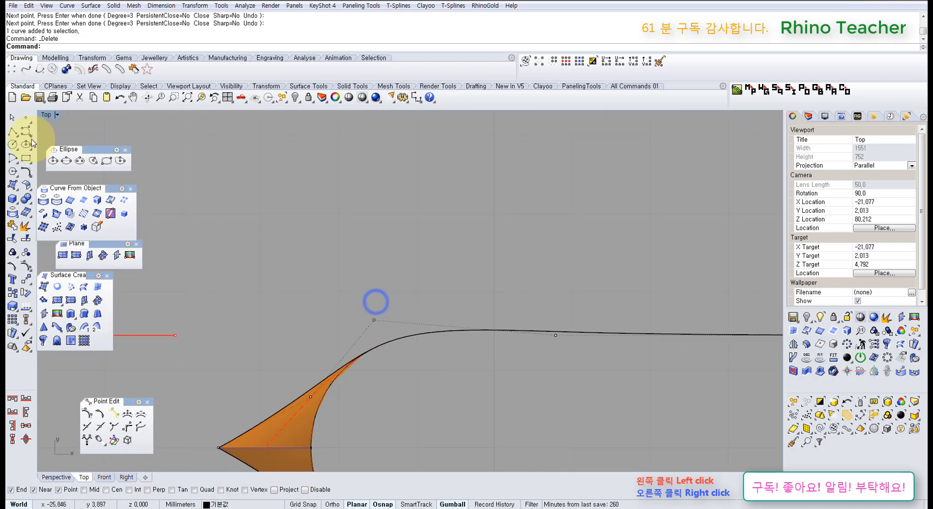
pyautogui.click(27, 132)
pyautogui.moveTo(368, 256); pyautogui.dragTo(335, 268, button='right')
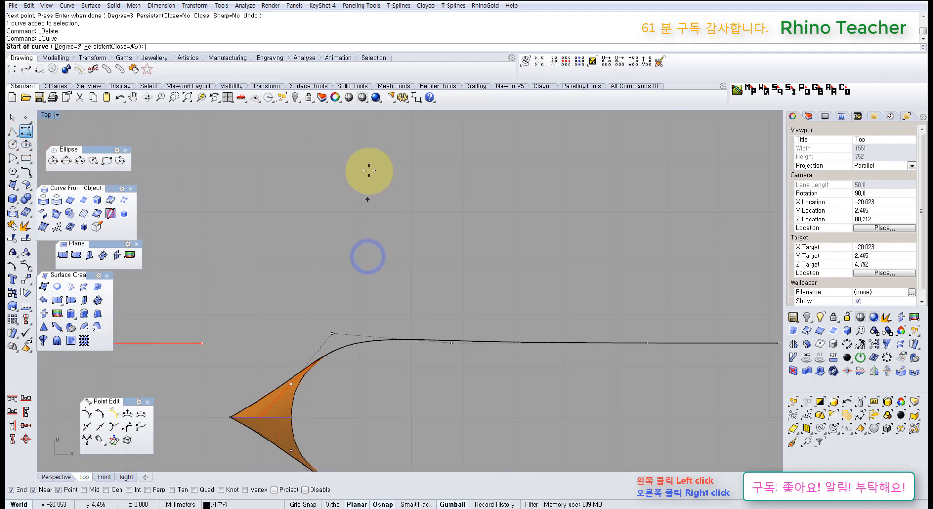
pyautogui.click(365, 174)
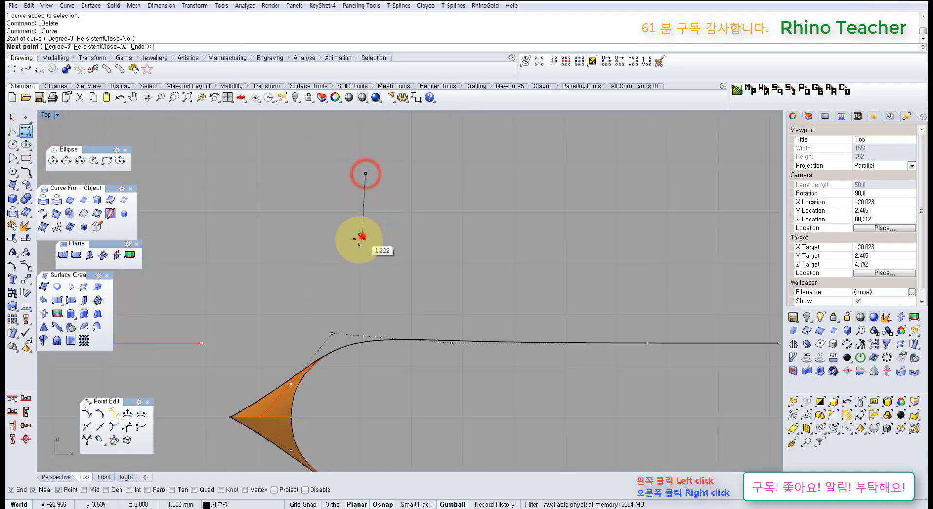
pyautogui.click(362, 236)
pyautogui.click(332, 268)
pyautogui.click(310, 247)
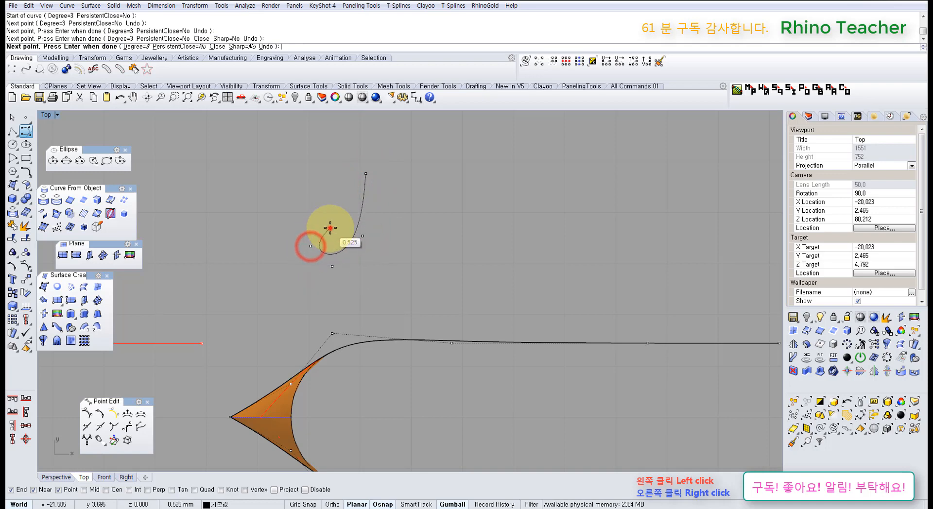
pyautogui.click(330, 227)
pyautogui.click(368, 254)
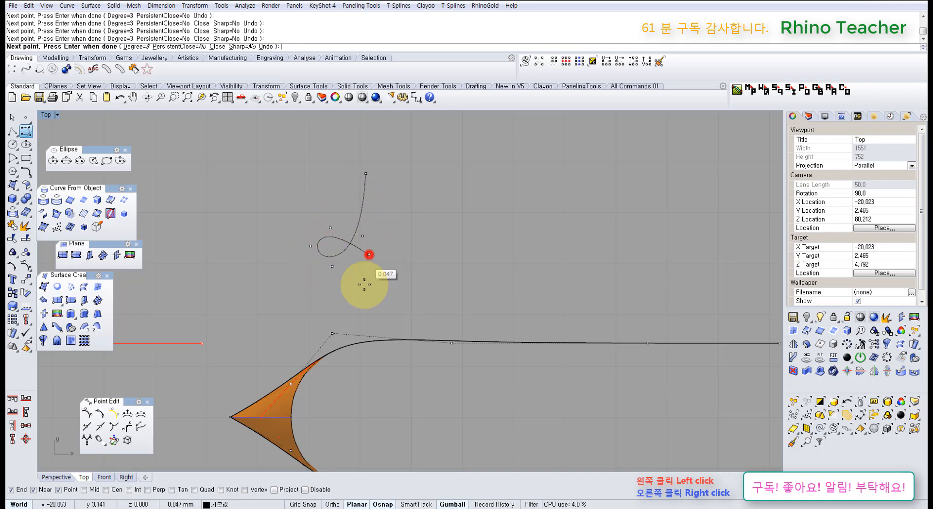
pyautogui.click(360, 315)
pyautogui.rightClick(360, 315)
# - Show the looping curve's control points and stretch its loop by moving the three loop points along negative X
pyautogui.moveTo(304, 217); pyautogui.dragTo(241, 251)
pyautogui.press('F10')
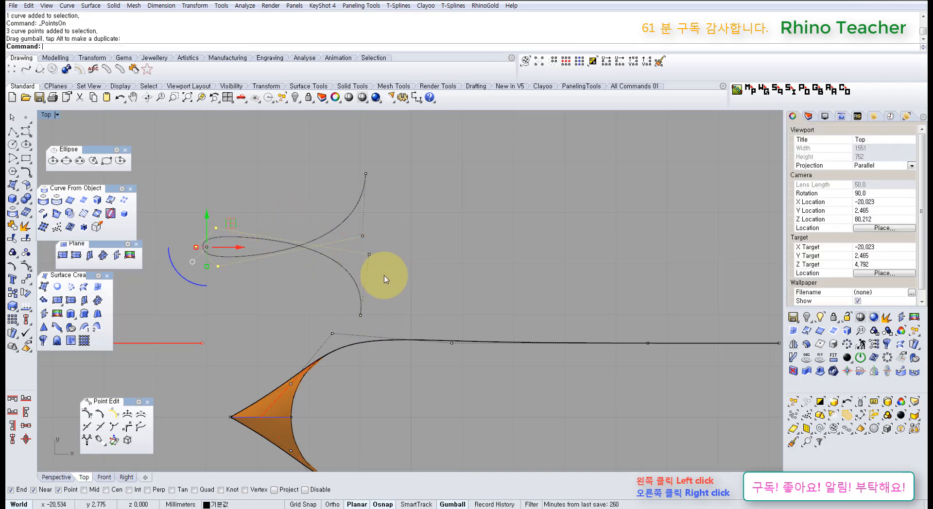
pyautogui.press('Escape')
pyautogui.press('Escape')
# - Delete the looping practice curve above the grey surface's tip
pyautogui.moveTo(376, 258); pyautogui.dragTo(277, 314)
pyautogui.moveTo(276, 314); pyautogui.dragTo(371, 297, button='right')
pyautogui.press('Delete')
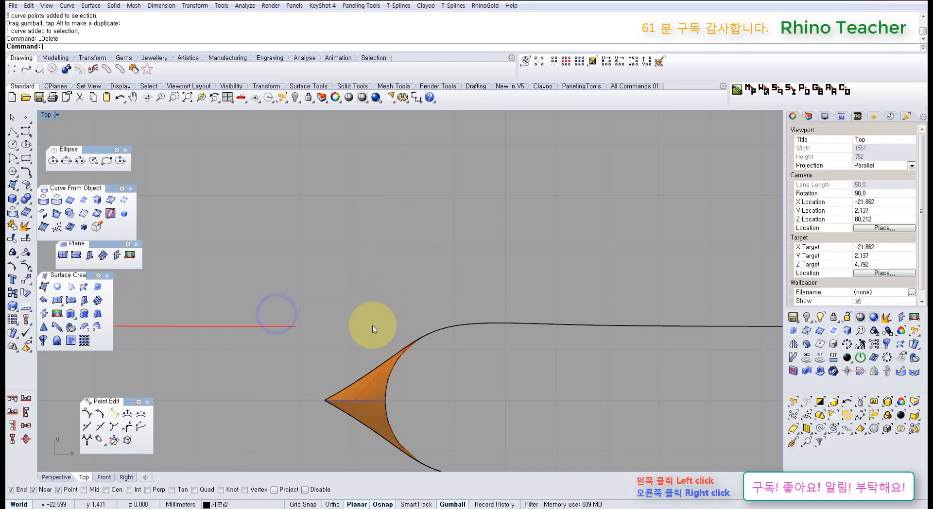
# - Return to the Perspective view and undo the practice curve work and the grey surface's tip point drag
pyautogui.hotkey('ctrl', 'F4')
pyautogui.moveTo(408, 350); pyautogui.dragTo(452, 311, button='right')
pyautogui.hotkey('ctrl', 'z')
pyautogui.hotkey('ctrl', 'z')
pyautogui.hotkey('ctrl', 'z')
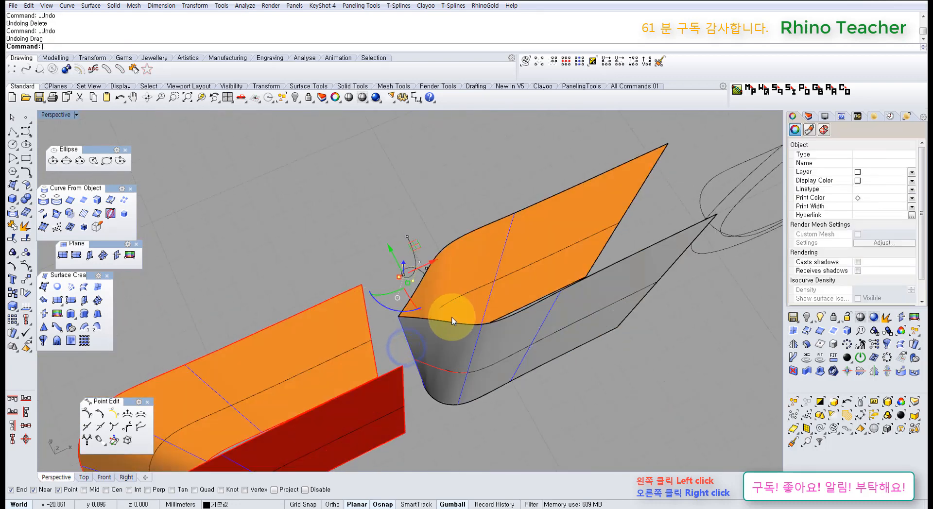
pyautogui.hotkey('ctrl', 'z')
pyautogui.click(381, 233)
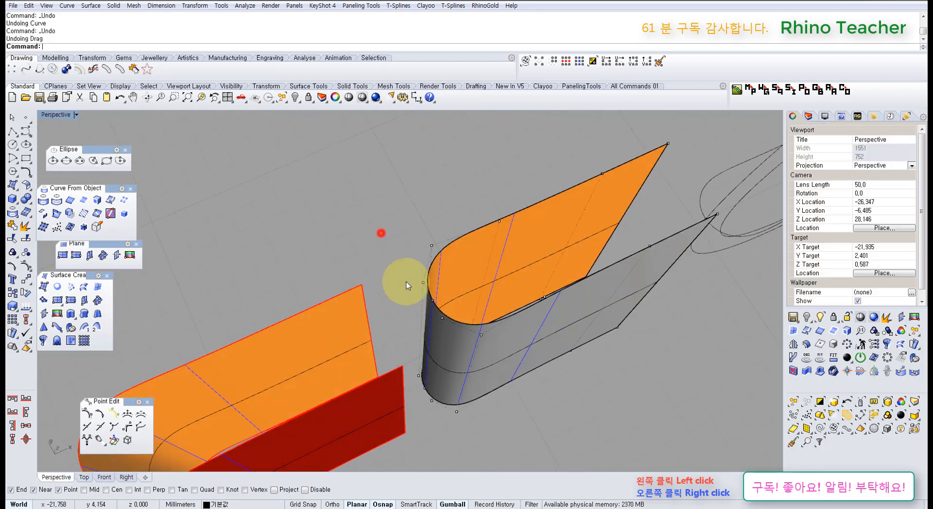
# - Pull the upper control point at the grey surface's rounded tip outward, away from the surface body
pyautogui.scroll(6, 432, 306)
pyautogui.scroll(2, 434, 269)
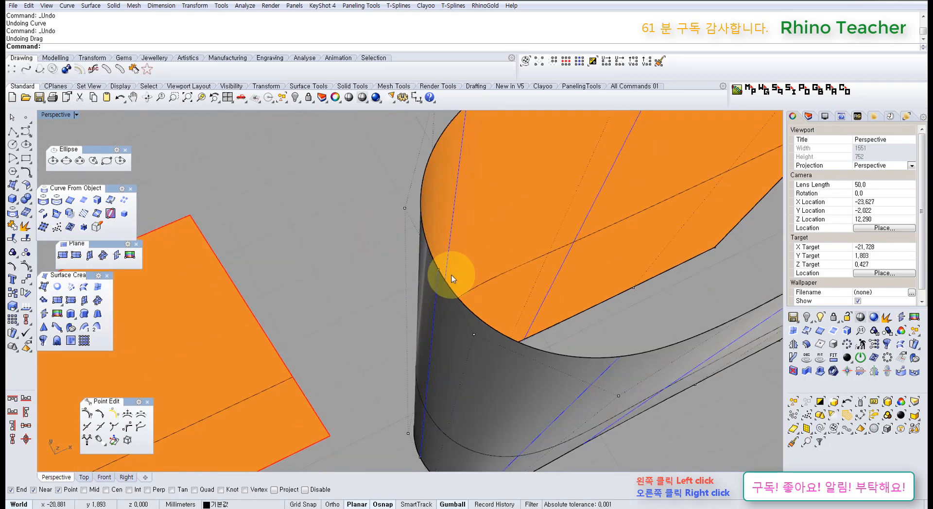
pyautogui.moveTo(449, 275); pyautogui.dragTo(348, 249)
pyautogui.scroll(-4, 324, 232)
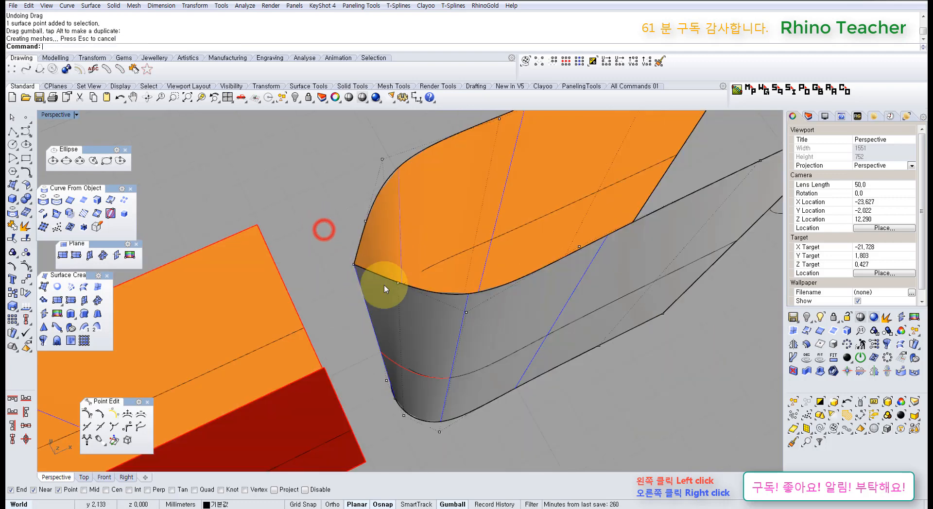
# - Undo the drag of the upper control point at the grey surface's rounded tip
pyautogui.moveTo(386, 290); pyautogui.dragTo(442, 275, button='right')
pyautogui.hotkey('ctrl', 'z')
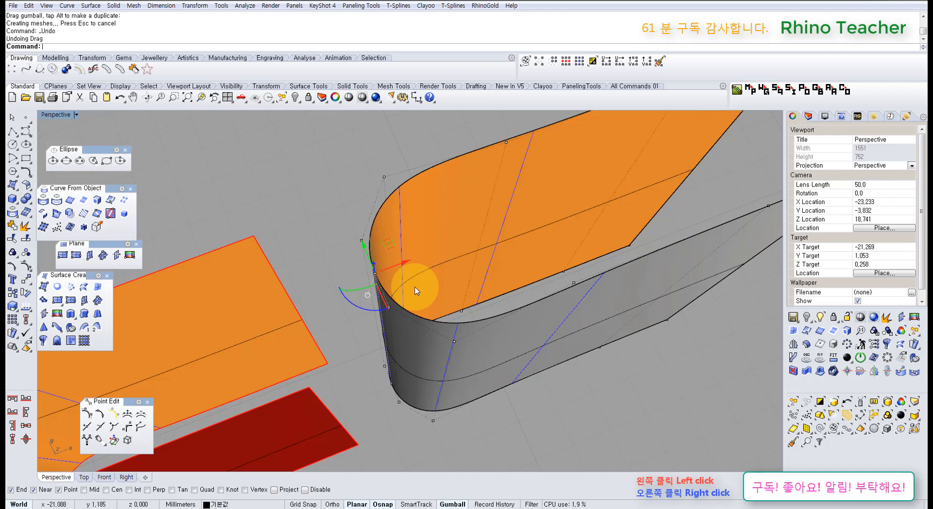
pyautogui.moveTo(415, 287); pyautogui.dragTo(429, 260, button='right')
pyautogui.keyDown('shift'); pyautogui.moveTo(429, 260); pyautogui.dragTo(432, 297, button='right'); pyautogui.keyUp('shift')
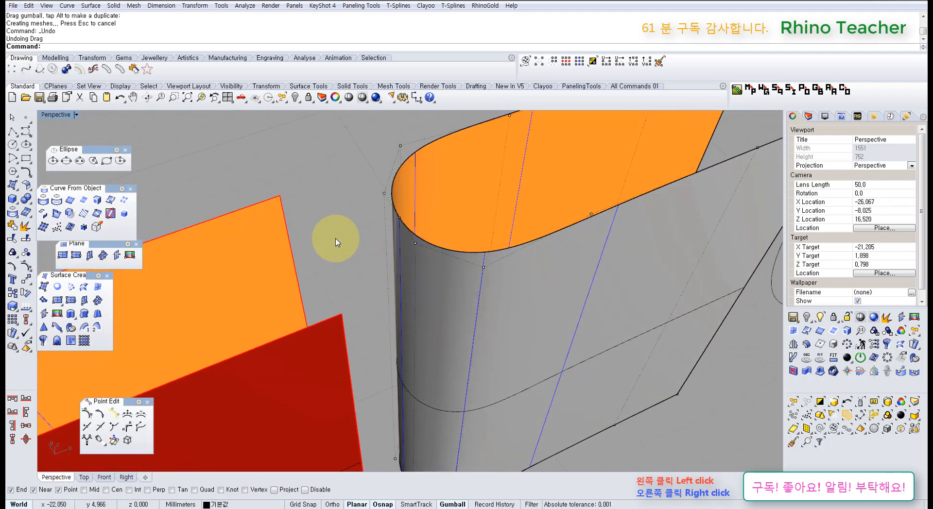
pyautogui.scroll(-8, 415, 249)
pyautogui.moveTo(444, 312); pyautogui.dragTo(465, 312, button='right')
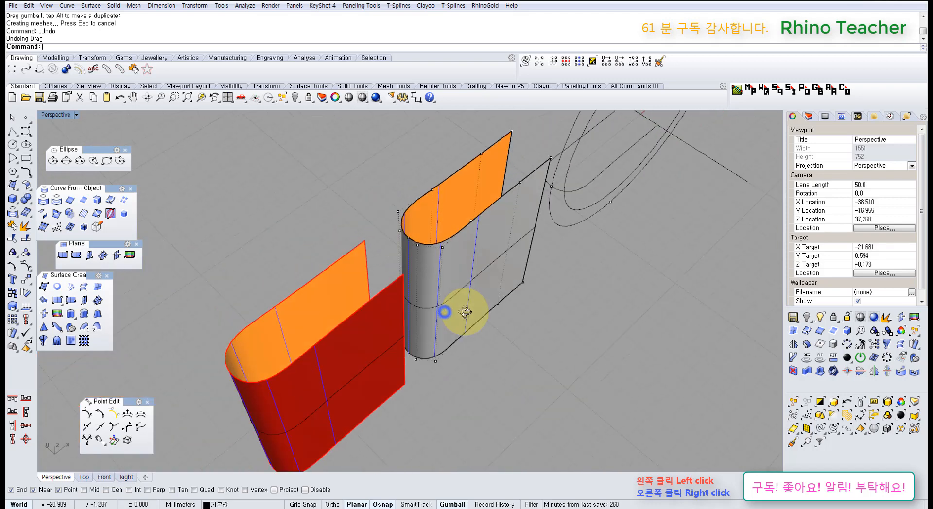
# - Show the red surface's control points, try pulling its upper tip points outward, and undo the drag
pyautogui.click(461, 289)
pyautogui.click(333, 370)
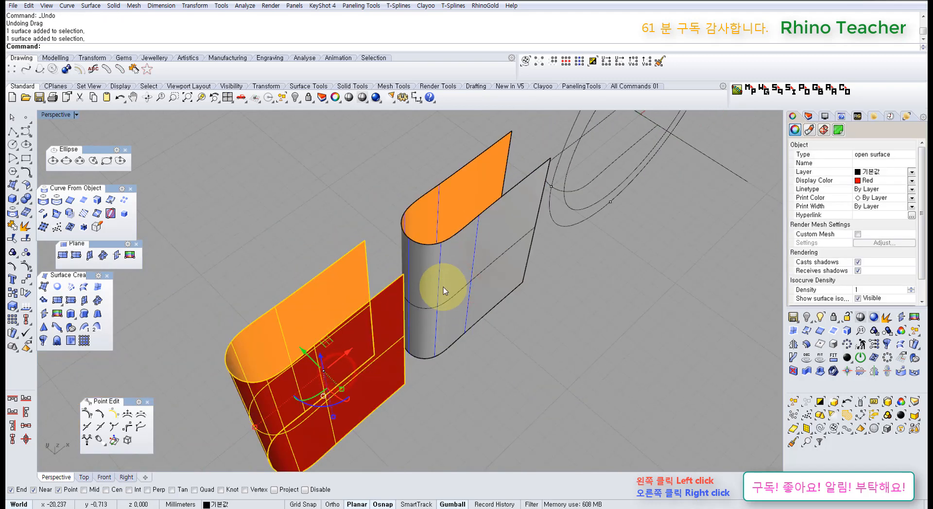
pyautogui.press('F10')
pyautogui.scroll(7, 221, 373)
pyautogui.moveTo(227, 348); pyautogui.dragTo(246, 407)
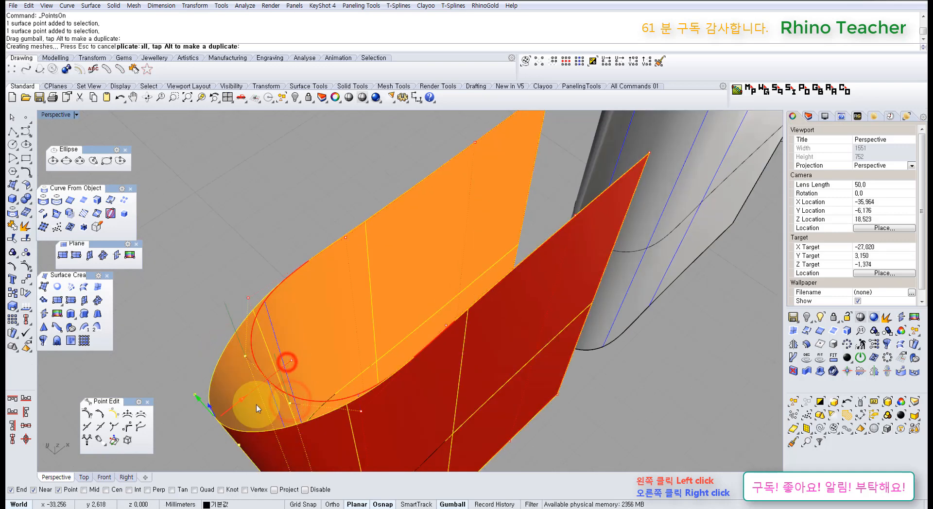
pyautogui.scroll(-6, 342, 347)
pyautogui.moveTo(362, 368); pyautogui.dragTo(420, 314, button='right')
pyautogui.hotkey('ctrl', 'z')
# - Move the grey surface along negative Y, away from its source profile curve
pyautogui.click(512, 375)
pyautogui.click(472, 228)
pyautogui.keyDown('shift'); pyautogui.moveTo(478, 251); pyautogui.dragTo(380, 324, button='right'); pyautogui.keyUp('shift')
pyautogui.moveTo(378, 266); pyautogui.dragTo(490, 358)
pyautogui.keyDown('shift'); pyautogui.moveTo(495, 384); pyautogui.dragTo(455, 312, button='right'); pyautogui.keyUp('shift')
pyautogui.scroll(3, 456, 312)
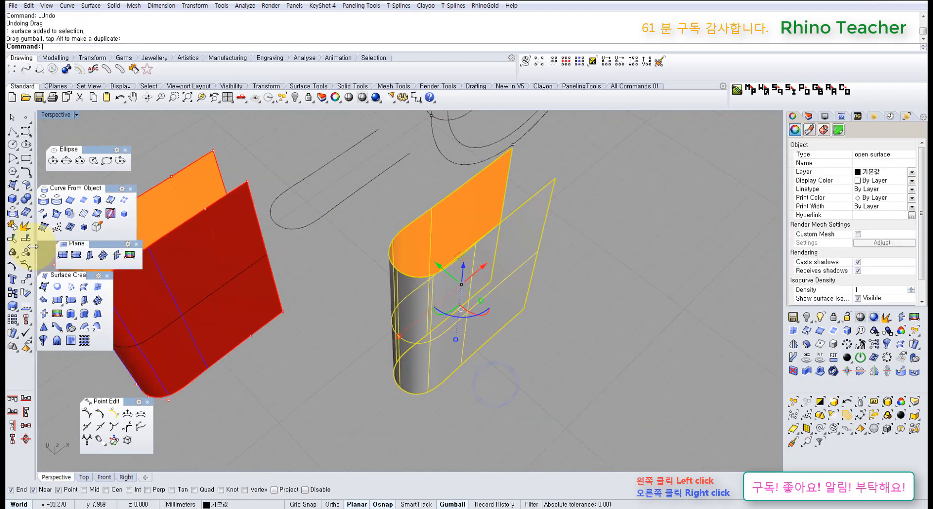
# - Copy the grey surface once, placing the duplicate beside it on the side away from the red surface
pyautogui.click(16, 295)
pyautogui.click(332, 276)
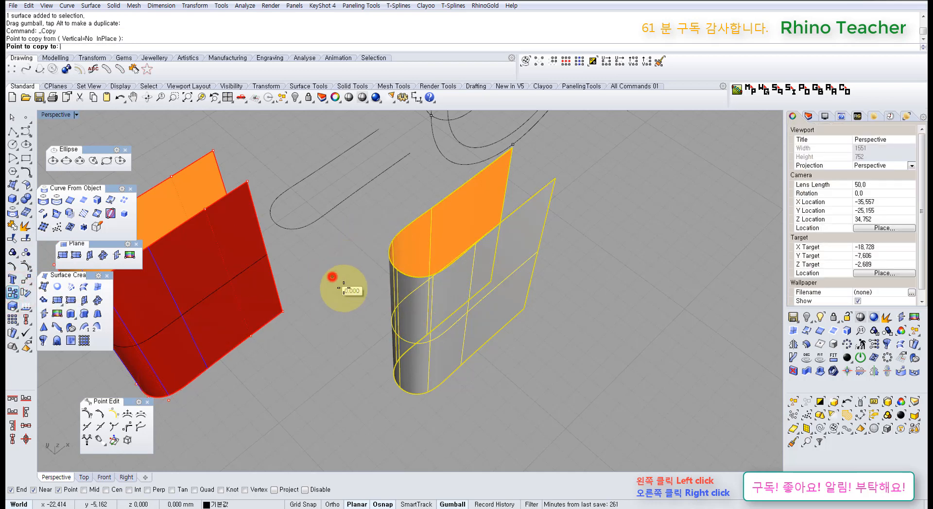
pyautogui.click(379, 337)
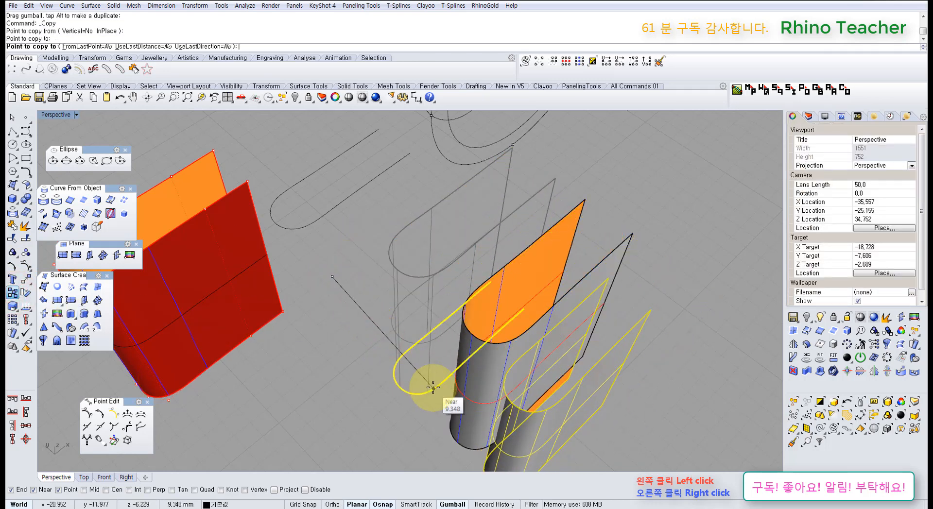
pyautogui.press('Return')
pyautogui.click(360, 426)
pyautogui.moveTo(377, 354); pyautogui.dragTo(448, 272, button='right')
# - Turn on the control points of both the original grey surface and its copy
pyautogui.click(453, 266)
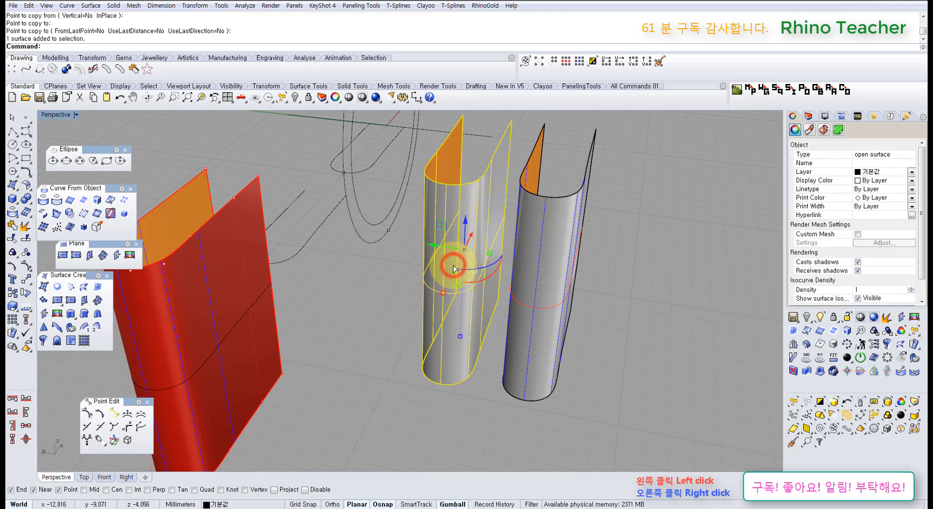
pyautogui.press('F10')
pyautogui.click(537, 252)
pyautogui.rightClick(538, 249)
# - Pull the upper tip control point of the original grey surface outward, away from its body
pyautogui.click(448, 190)
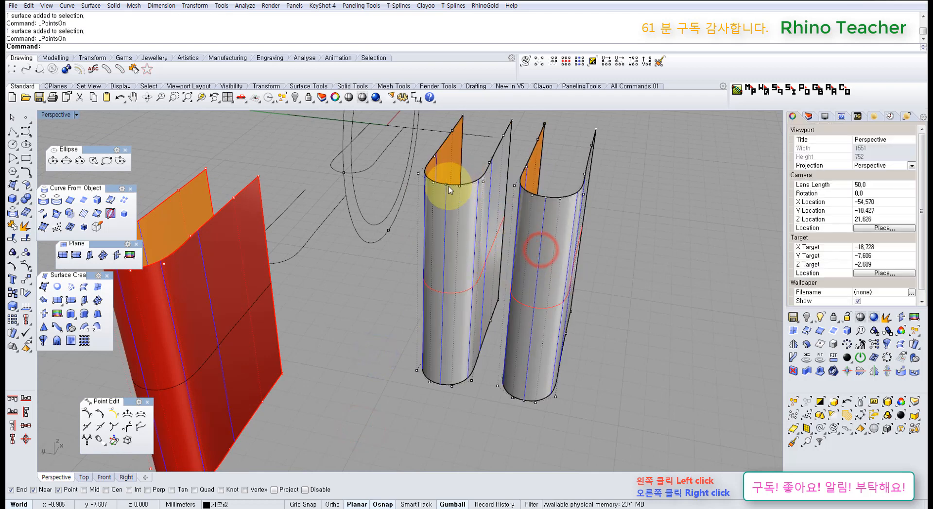
pyautogui.moveTo(456, 203); pyautogui.dragTo(394, 250, button='right')
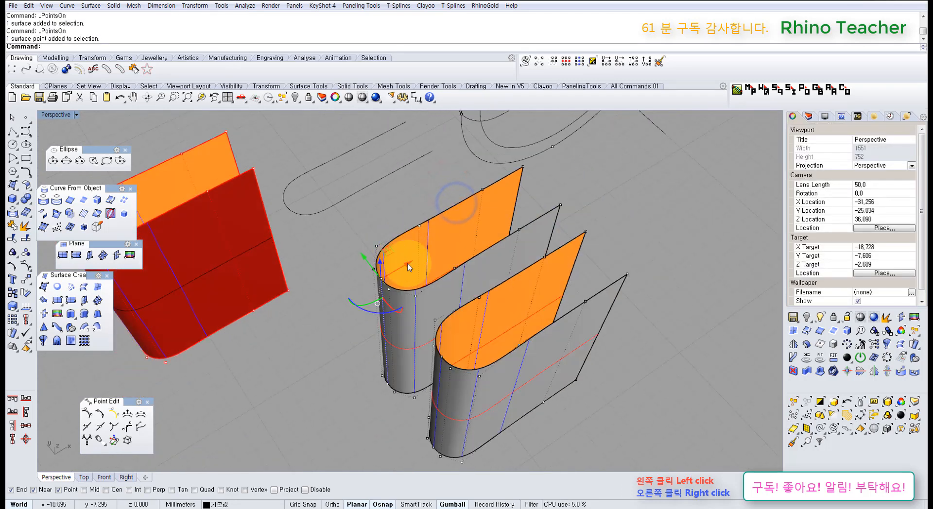
pyautogui.moveTo(408, 267); pyautogui.dragTo(363, 319)
pyautogui.click(377, 406)
pyautogui.moveTo(383, 341); pyautogui.dragTo(423, 207, button='right')
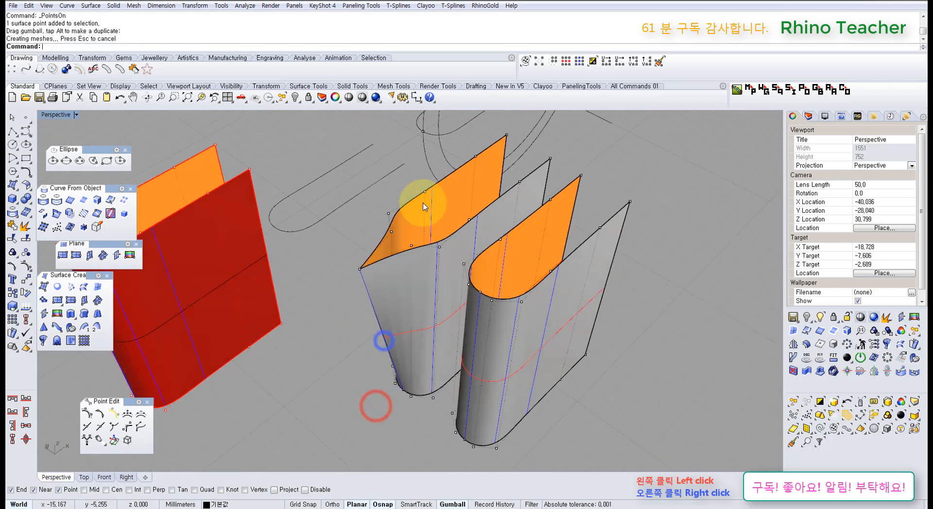
# - Shade the Perspective view and examine the lower rounded end of the surface with the pulled tip point
pyautogui.click(361, 100)
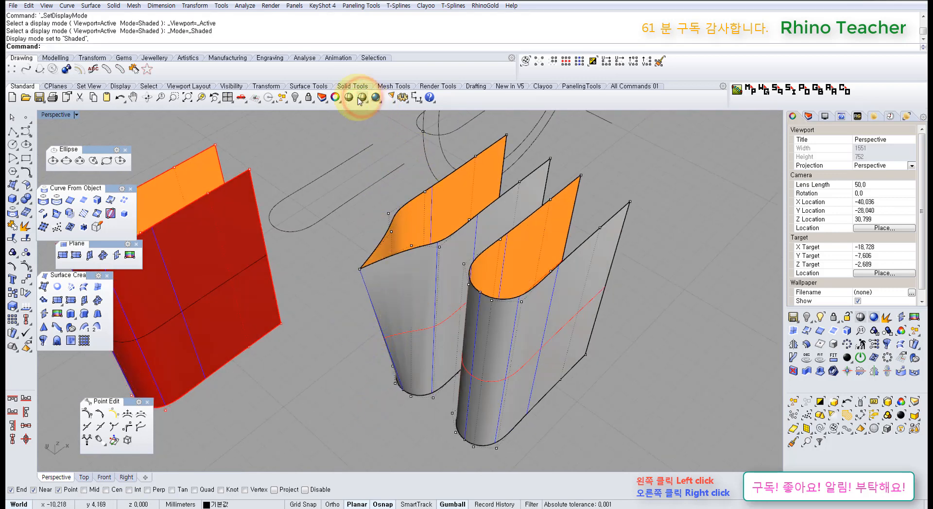
pyautogui.click(351, 99)
pyautogui.moveTo(398, 266); pyautogui.dragTo(424, 361, button='right')
pyautogui.scroll(10, 424, 361)
pyautogui.moveTo(517, 378); pyautogui.dragTo(344, 312, button='right')
pyautogui.moveTo(416, 379)
pyautogui.mouseDown(button='right')
pyautogui.moveTo(427, 385)
pyautogui.moveTo(381, 380)
pyautogui.moveTo(432, 371)
pyautogui.moveTo(387, 309)
pyautogui.moveTo(381, 344)
pyautogui.moveTo(416, 344)
pyautogui.moveTo(417, 361)
pyautogui.mouseUp(button='right')
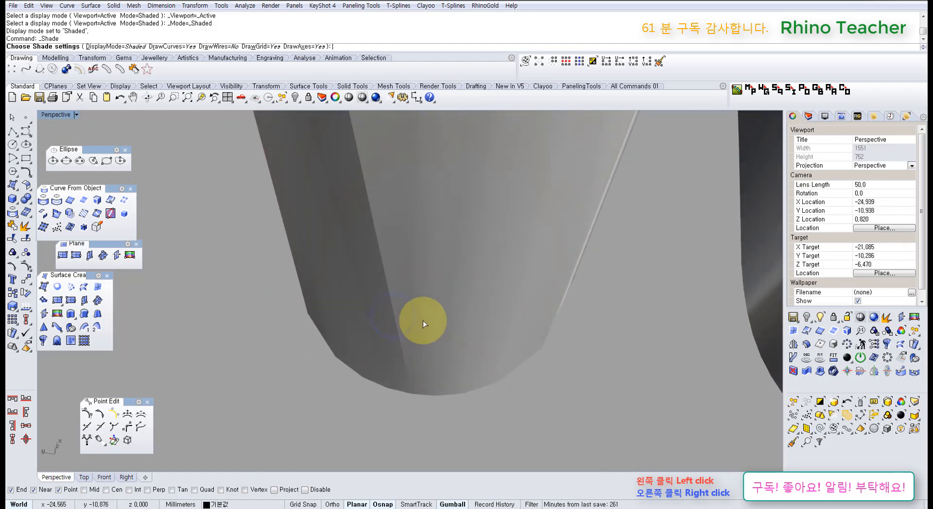
pyautogui.moveTo(422, 320); pyautogui.dragTo(408, 187, button='right')
pyautogui.click(403, 98)
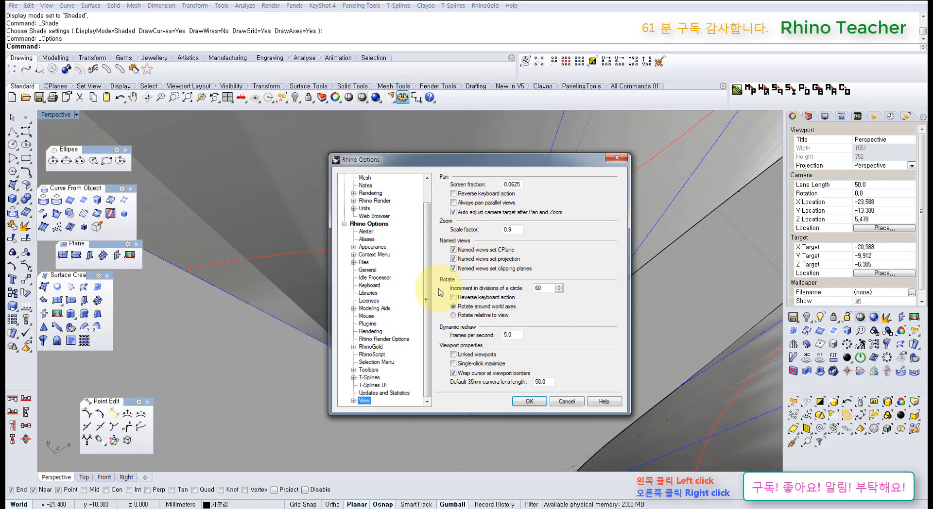
pyautogui.click(366, 209)
pyautogui.click(372, 216)
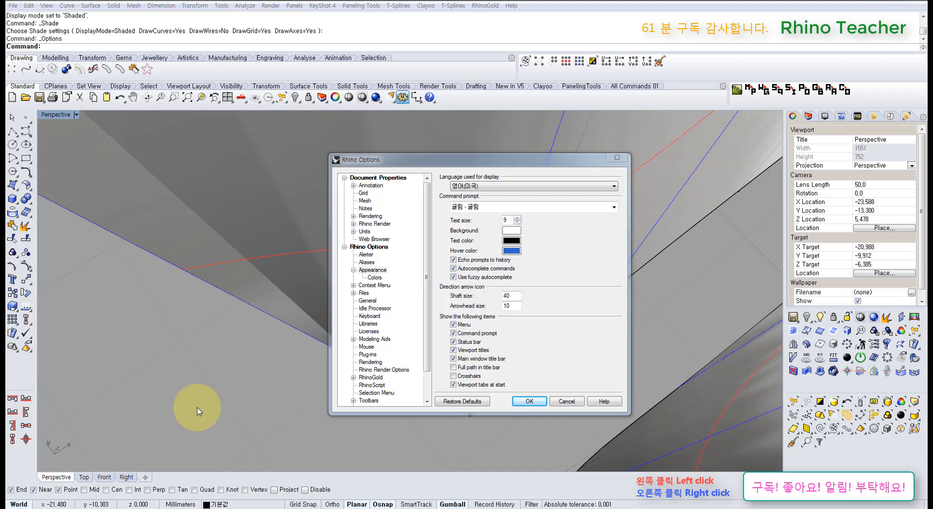
pyautogui.click(232, 417)
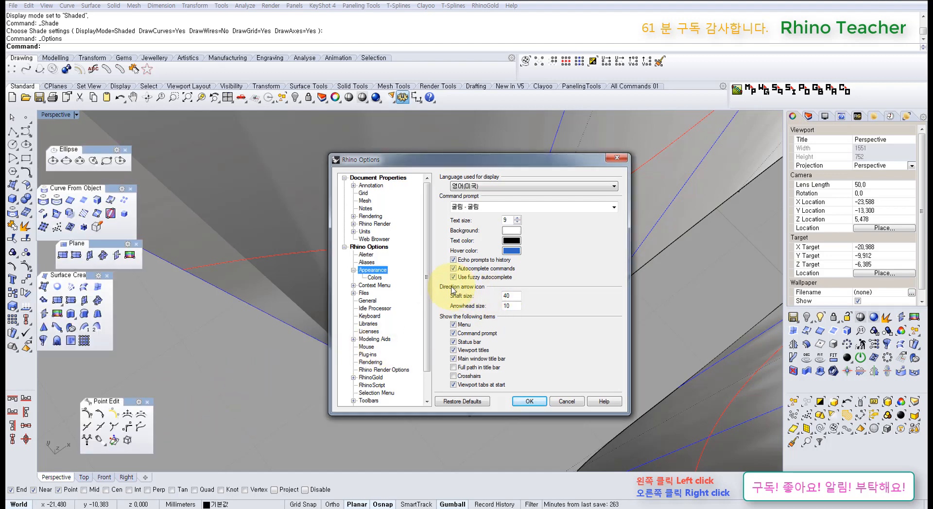
pyautogui.click(566, 401)
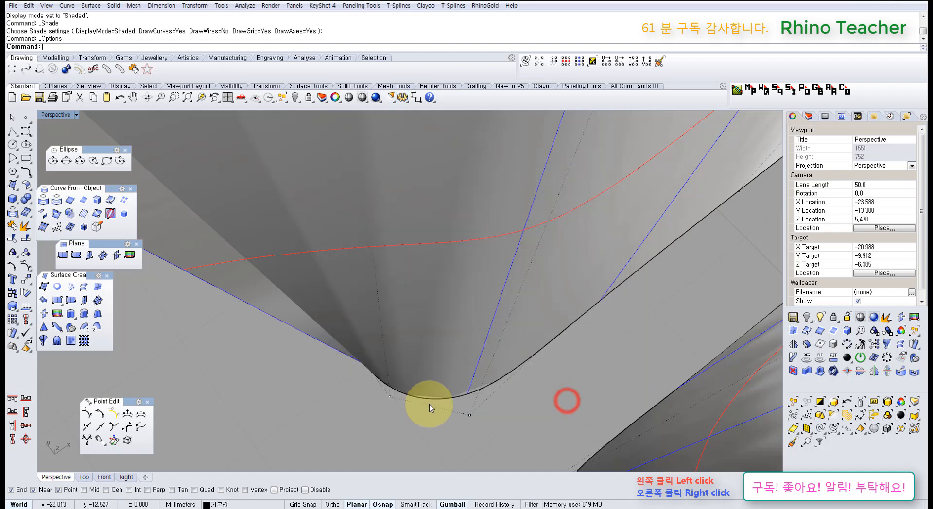
# - Shade the view again and compare the pulled surface's lower rounded end with its edge curve and the unmodified copy
pyautogui.moveTo(423, 405); pyautogui.dragTo(500, 402, button='right')
pyautogui.moveTo(425, 373); pyautogui.dragTo(576, 372, button='right')
pyautogui.click(348, 104)
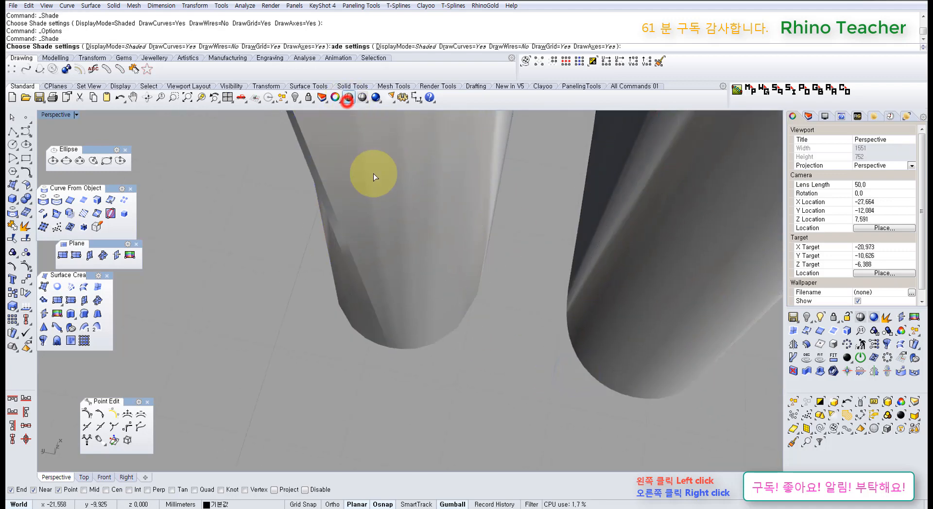
pyautogui.moveTo(375, 173)
pyautogui.mouseDown(button='right')
pyautogui.moveTo(381, 352)
pyautogui.moveTo(398, 327)
pyautogui.moveTo(419, 338)
pyautogui.moveTo(371, 317)
pyautogui.moveTo(457, 309)
pyautogui.moveTo(439, 346)
pyautogui.moveTo(466, 347)
pyautogui.moveTo(448, 348)
pyautogui.moveTo(502, 323)
pyautogui.moveTo(439, 356)
pyautogui.moveTo(423, 335)
pyautogui.mouseUp(button='right')
pyautogui.press('Escape')
pyautogui.scroll(-10, 430, 357)
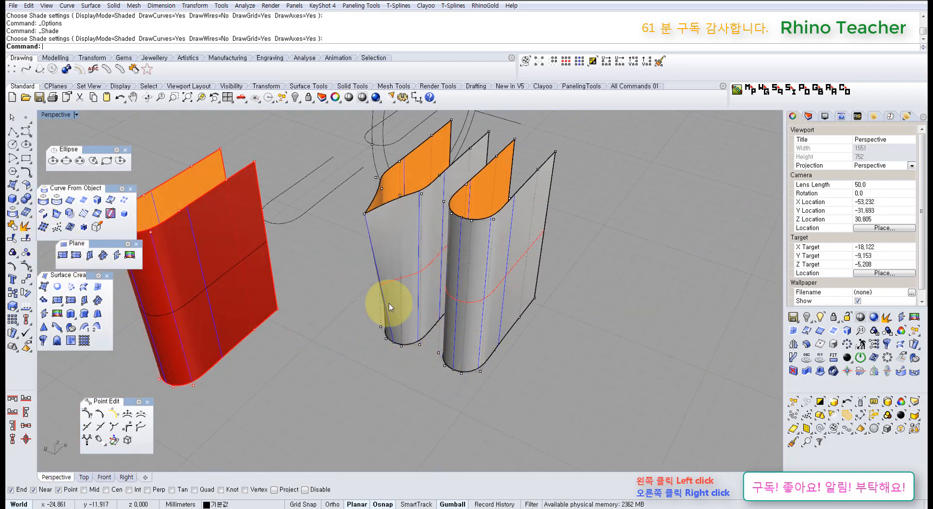
pyautogui.scroll(8, 374, 360)
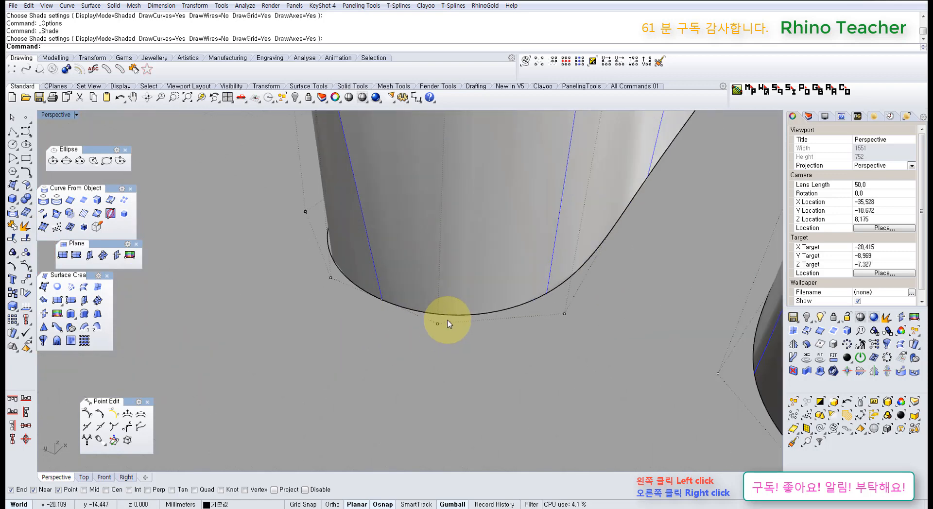
pyautogui.scroll(-2, 412, 325)
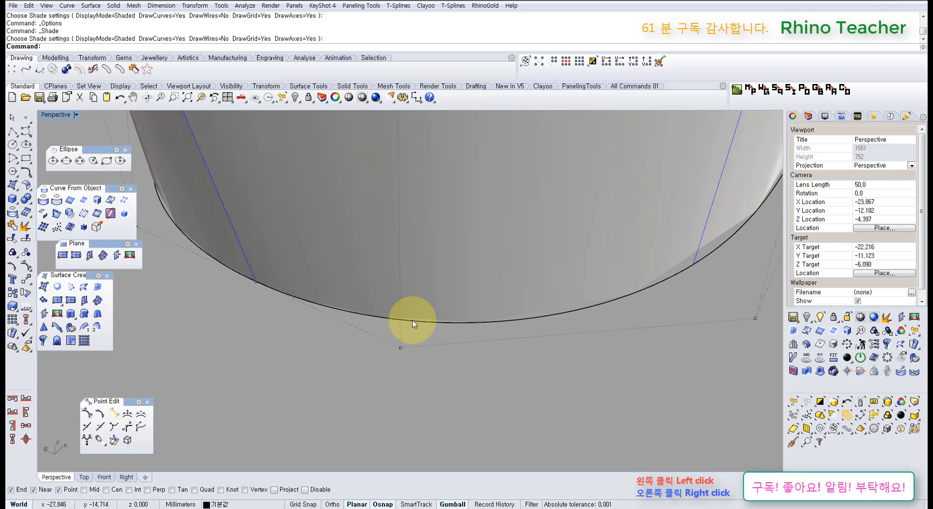
pyautogui.scroll(4, 414, 321)
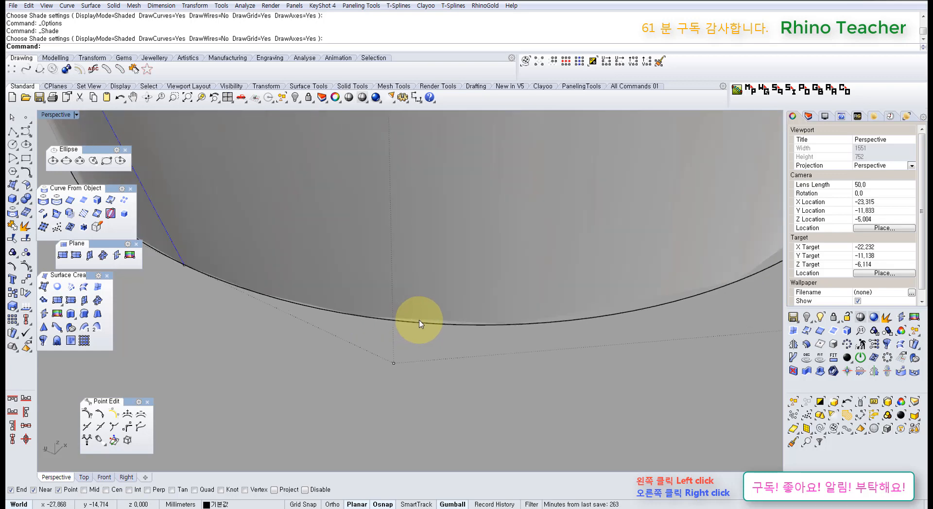
pyautogui.scroll(-6, 431, 317)
pyautogui.moveTo(430, 316); pyautogui.dragTo(424, 359, button='right')
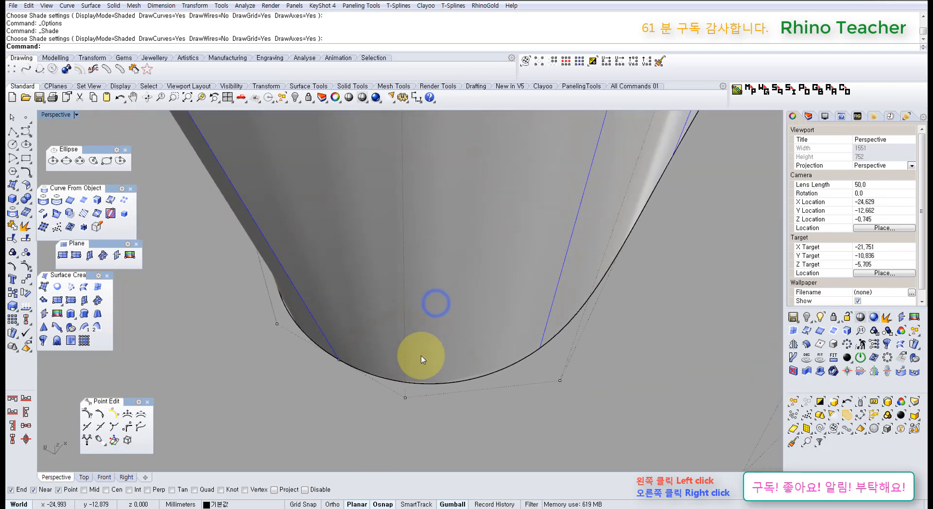
# - Set the document's render mesh quality to Smooth & slower and inspect the pulled surface's lower edge
pyautogui.click(402, 98)
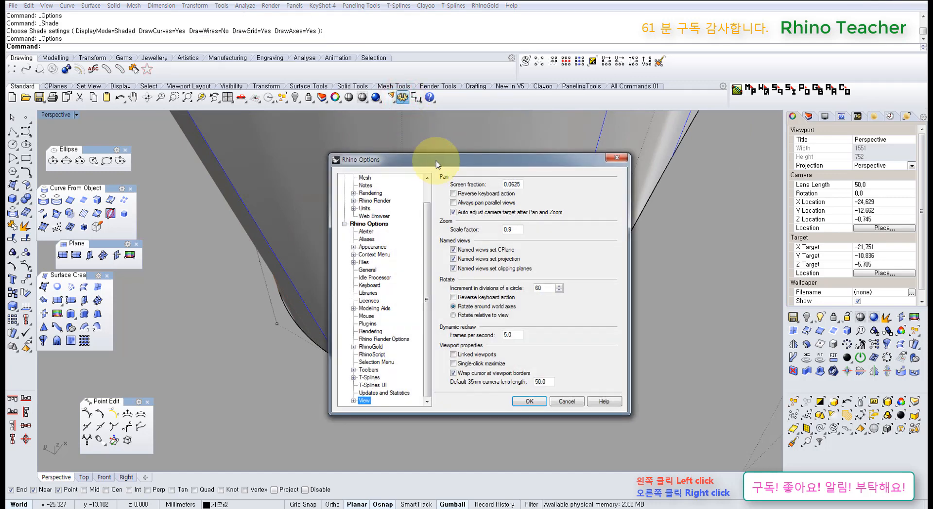
pyautogui.moveTo(436, 161); pyautogui.dragTo(626, 191)
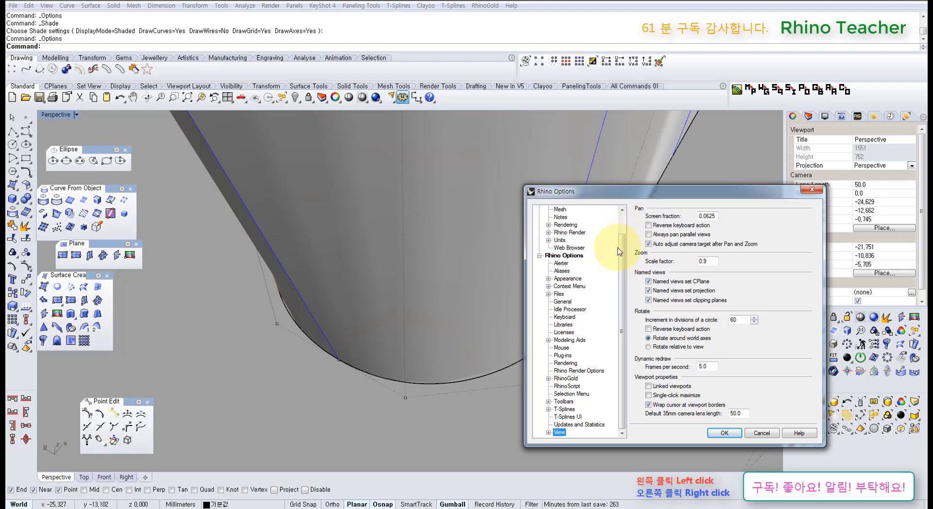
pyautogui.moveTo(623, 255); pyautogui.dragTo(621, 235)
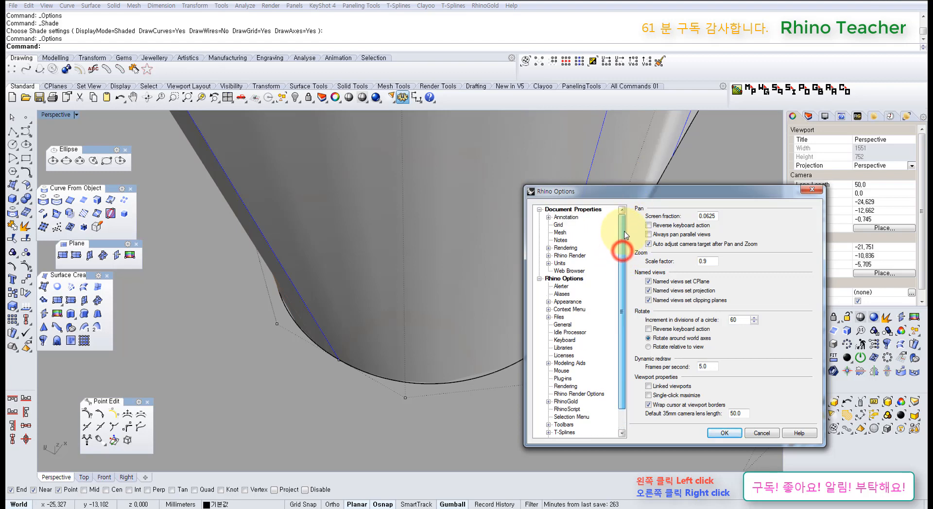
pyautogui.click(560, 232)
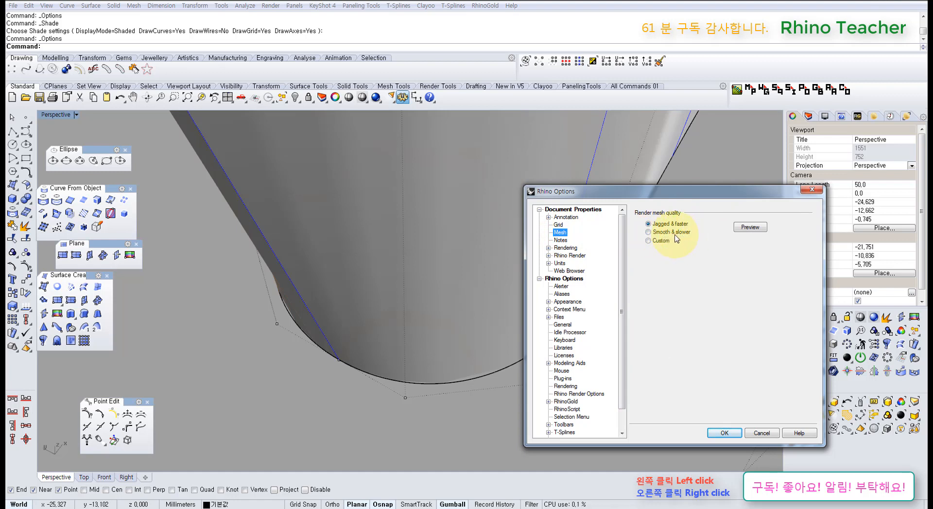
pyautogui.click(724, 433)
pyautogui.scroll(12, 454, 394)
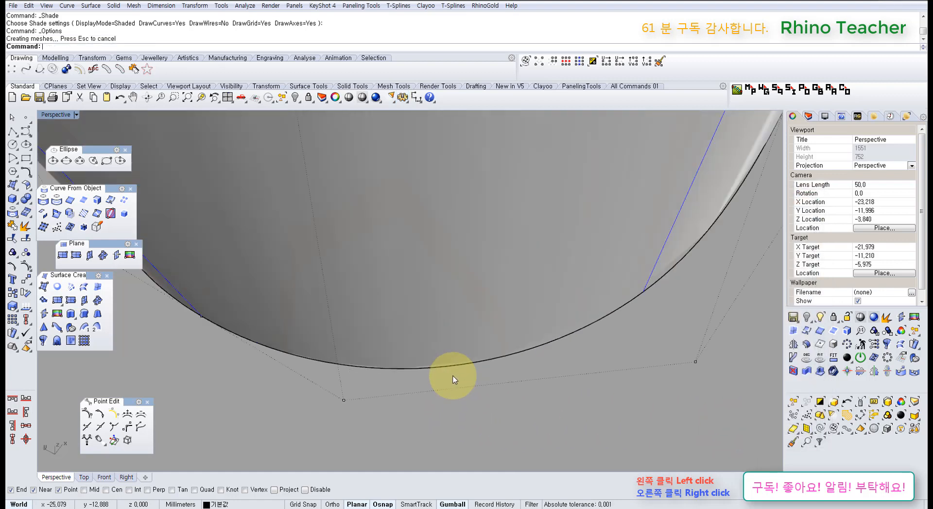
pyautogui.scroll(-8, 443, 367)
pyautogui.moveTo(422, 388)
pyautogui.mouseDown(button='right')
pyautogui.moveTo(432, 392)
pyautogui.moveTo(395, 394)
pyautogui.mouseUp(button='right')
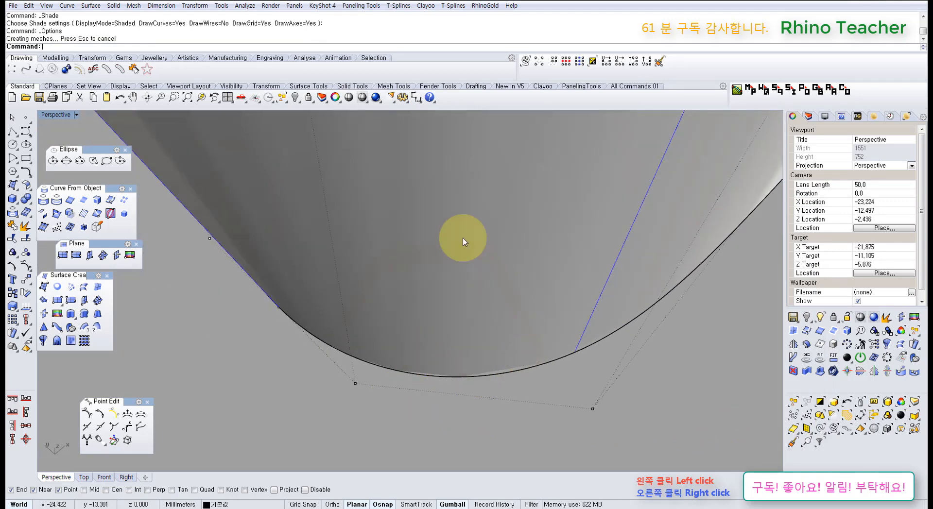
# - Return the render mesh quality to Jagged & faster and recheck the pulled surface's lower rounded edge
pyautogui.click(402, 102)
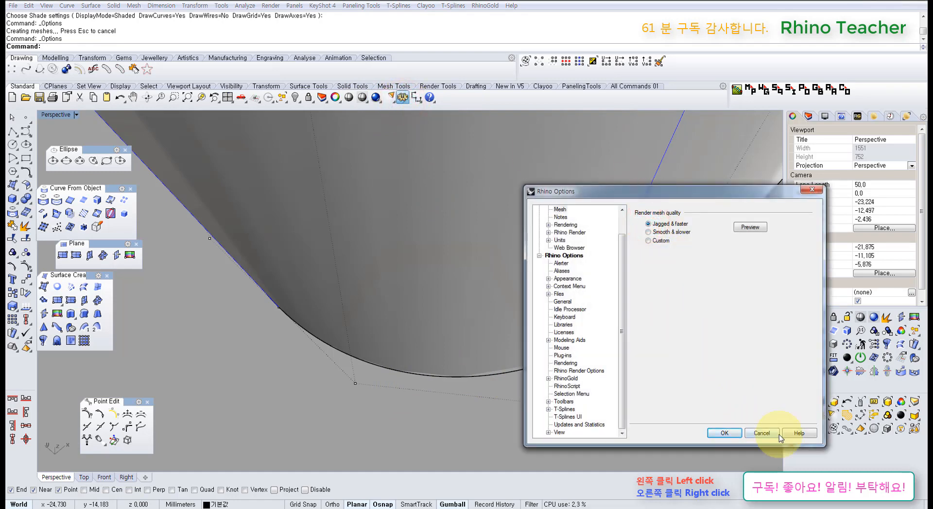
pyautogui.click(729, 434)
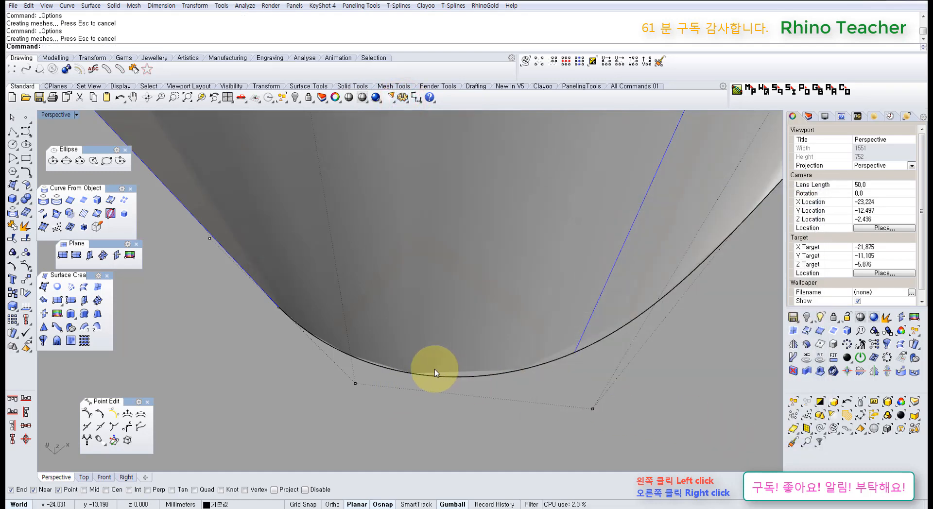
pyautogui.scroll(-8, 475, 382)
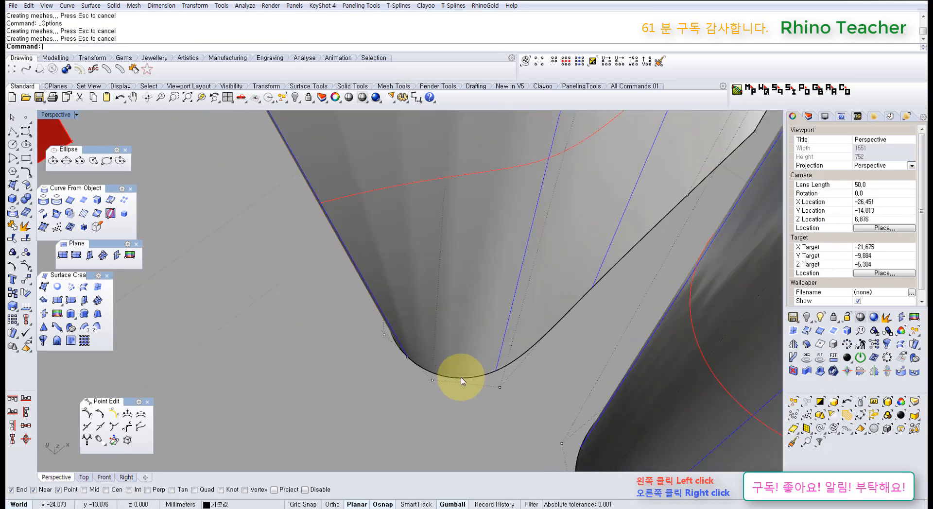
pyautogui.moveTo(417, 385); pyautogui.dragTo(416, 360, button='right')
pyautogui.scroll(6, 380, 294)
pyautogui.scroll(-10, 410, 316)
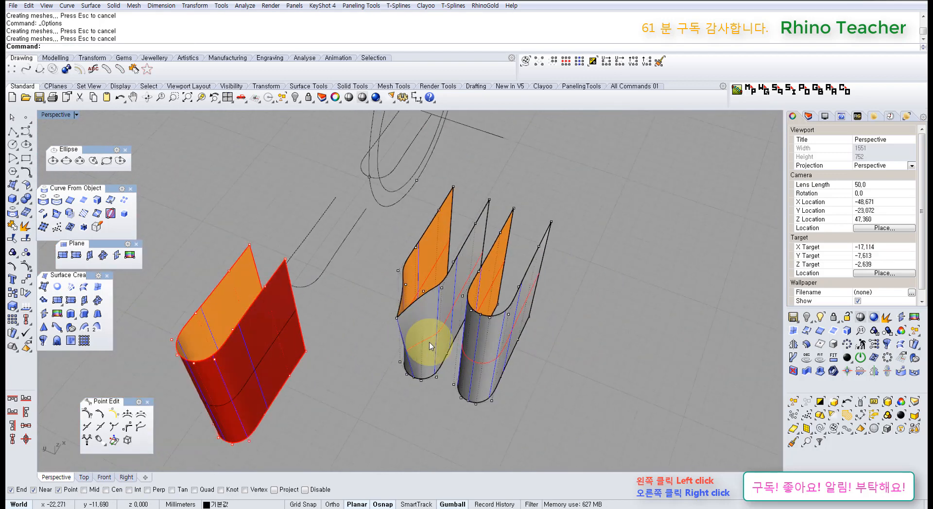
# - Undo the tip point drag on the original grey surface and redo the copy that was undone with it
pyautogui.hotkey('ctrl', 'z')
pyautogui.hotkey('ctrl', 'z')
pyautogui.hotkey('ctrl', 'y')
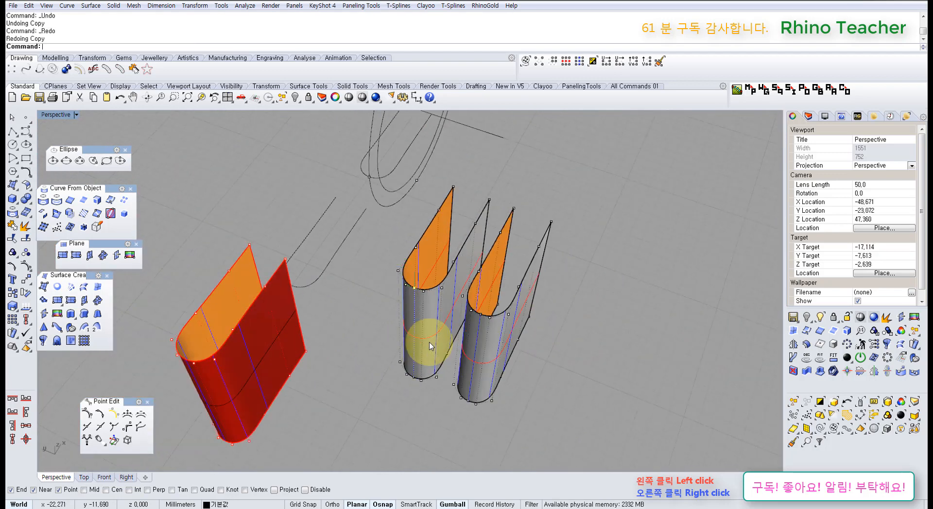
# - Turn on the control points of both grey extruded surfaces
pyautogui.keyDown('shift'); pyautogui.moveTo(483, 339); pyautogui.dragTo(472, 335, button='right'); pyautogui.keyUp('shift')
pyautogui.click(470, 335)
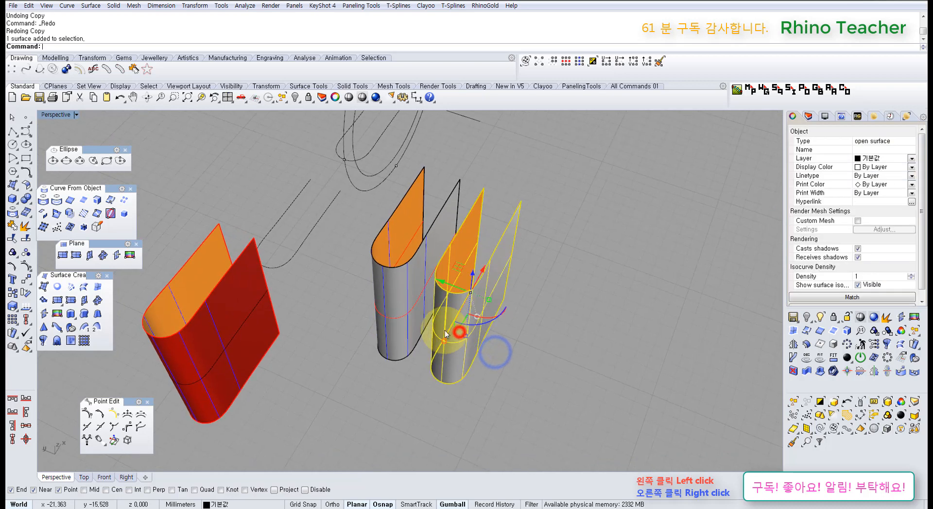
pyautogui.keyDown('shift'); pyautogui.click(380, 301); pyautogui.keyUp('shift')
pyautogui.press('F10')
# - Try pulling the upper tip control point of the first grey surface outward, and undo the drag
pyautogui.scroll(8, 369, 292)
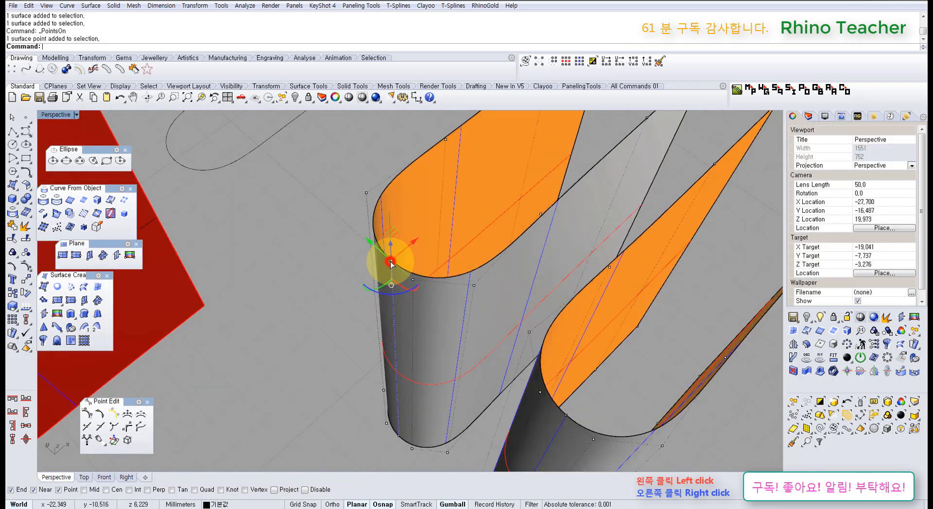
pyautogui.moveTo(410, 250); pyautogui.dragTo(406, 288)
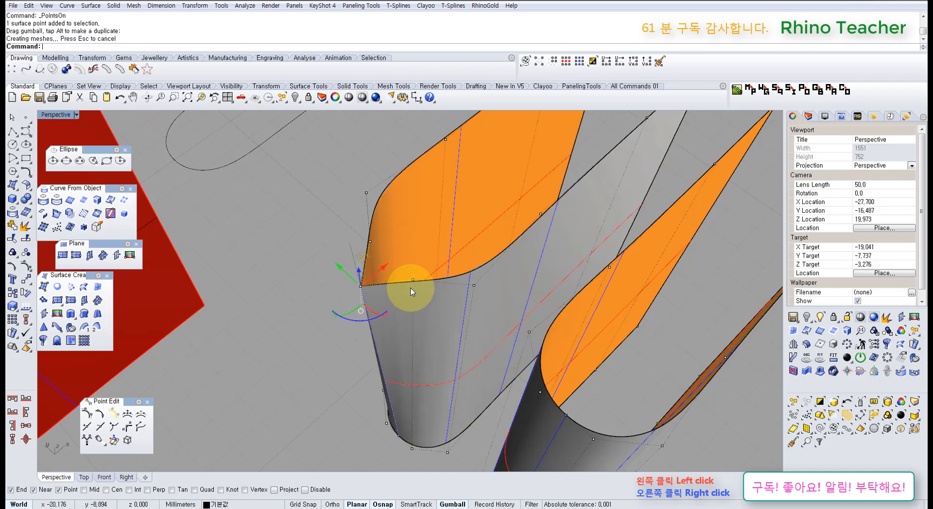
pyautogui.moveTo(476, 310); pyautogui.dragTo(491, 293, button='right')
pyautogui.hotkey('ctrl', 'z')
# - Pull the first grey surface's upper tip control point outward again and inspect its lower rounded end up close
pyautogui.keyDown('shift'); pyautogui.moveTo(584, 342); pyautogui.dragTo(510, 346, button='right'); pyautogui.keyUp('shift')
pyautogui.moveTo(533, 364); pyautogui.dragTo(429, 379, button='right')
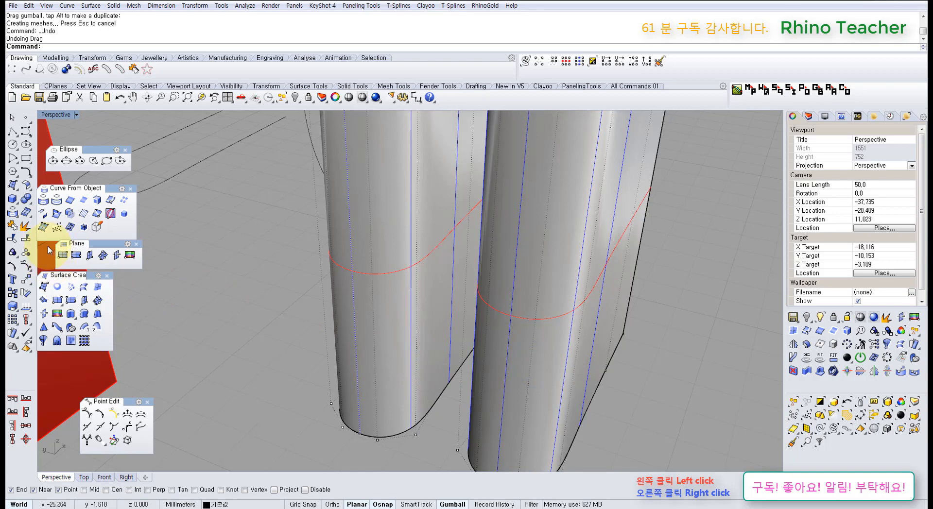
pyautogui.moveTo(319, 362); pyautogui.dragTo(346, 257, button='right')
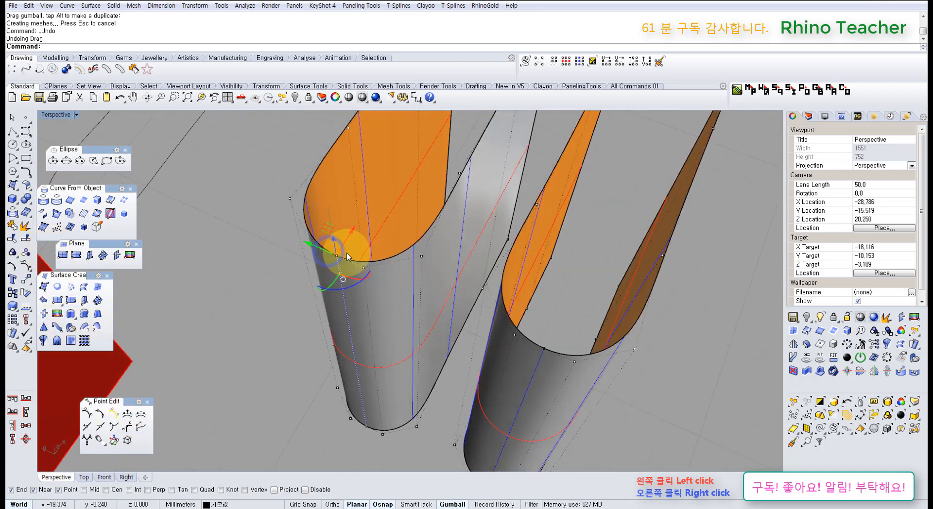
pyautogui.moveTo(354, 234); pyautogui.dragTo(325, 278)
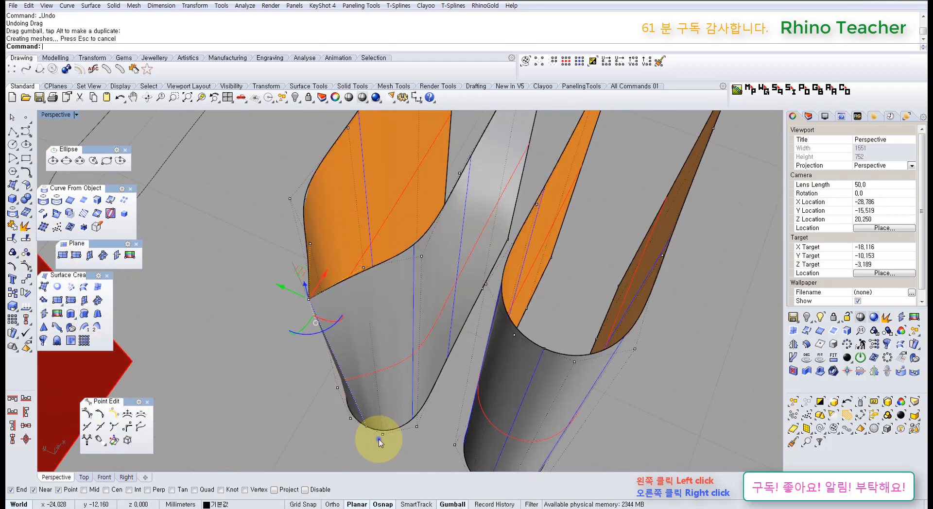
pyautogui.moveTo(379, 438); pyautogui.dragTo(366, 438, button='right')
pyautogui.scroll(5, 369, 437)
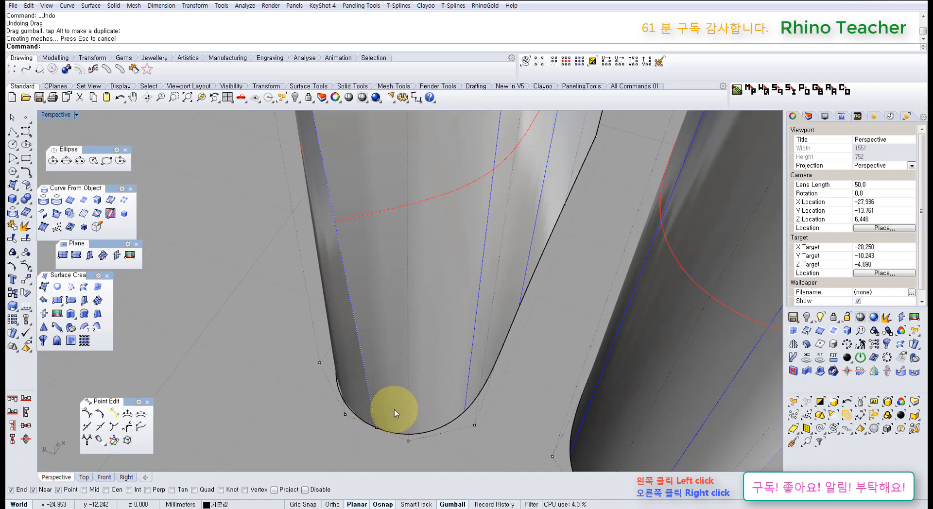
# - Shade the view to check the pulled surface's lower end, and undo the tip point drag
pyautogui.click(361, 97)
pyautogui.moveTo(369, 284); pyautogui.dragTo(419, 217, button='right')
pyautogui.press('Escape')
pyautogui.hotkey('ctrl', 'z')
# - Select the upper row of control points on the first grey surface and examine their layout from several angles
pyautogui.scroll(-6, 441, 335)
pyautogui.scroll(4, 420, 210)
pyautogui.moveTo(389, 197); pyautogui.dragTo(504, 258)
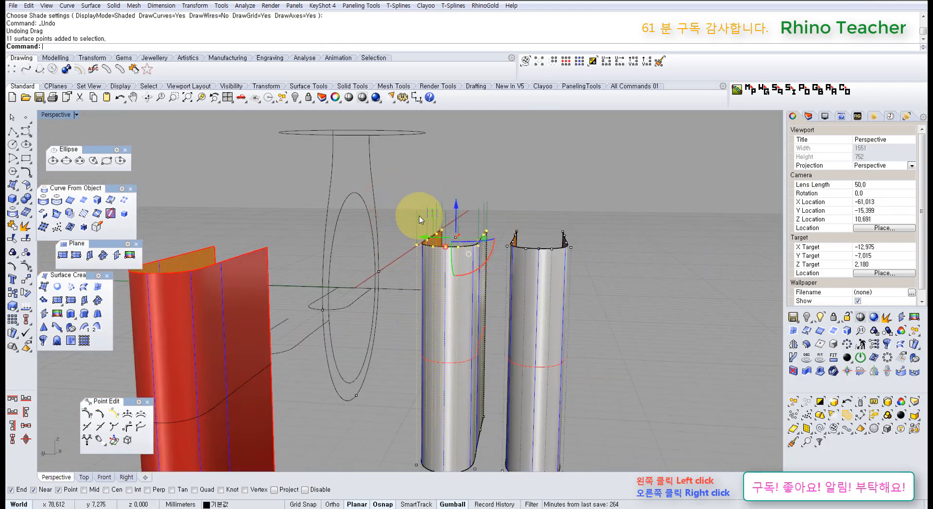
pyautogui.moveTo(427, 235)
pyautogui.mouseDown(button='right')
pyautogui.moveTo(443, 302)
pyautogui.moveTo(454, 266)
pyautogui.moveTo(447, 239)
pyautogui.moveTo(422, 223)
pyautogui.mouseUp(button='right')
pyautogui.scroll(4, 422, 223)
pyautogui.scroll(-6, 406, 273)
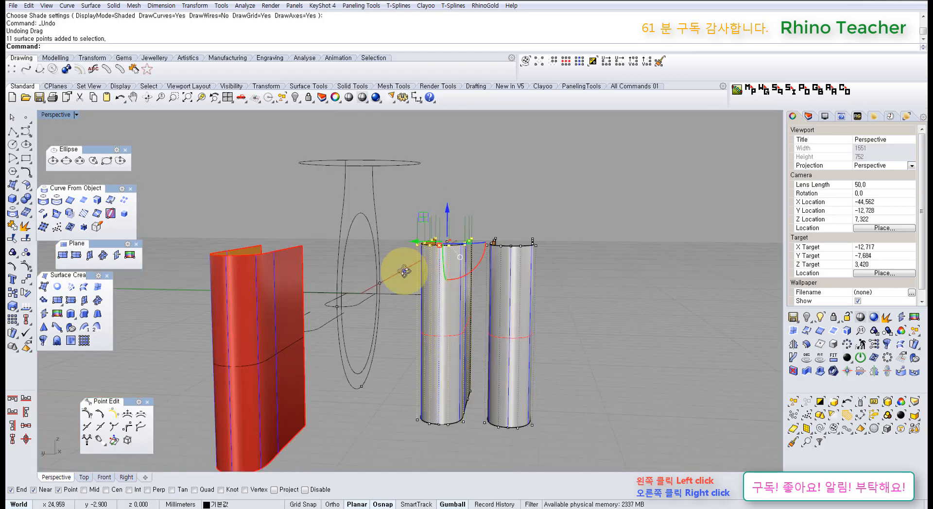
pyautogui.moveTo(404, 271); pyautogui.dragTo(302, 254, button='right')
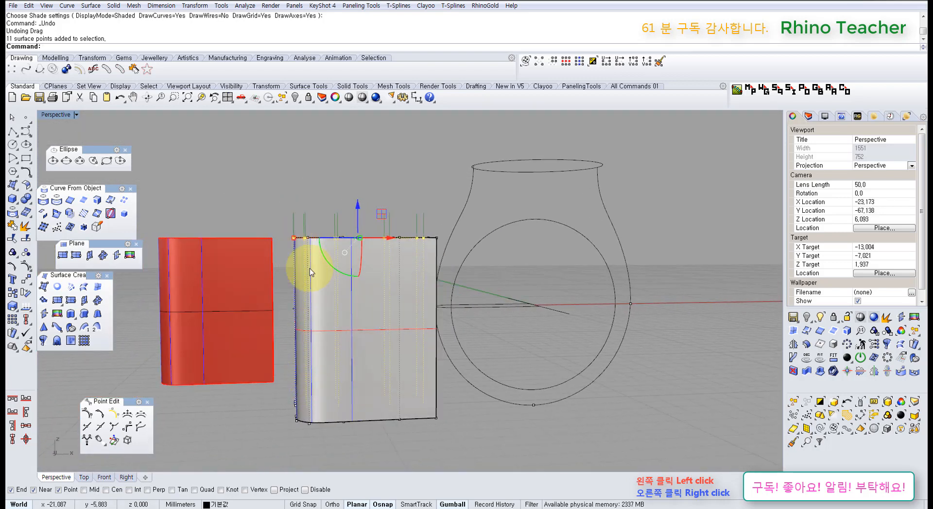
pyautogui.moveTo(319, 316); pyautogui.dragTo(433, 306, button='right')
pyautogui.scroll(4, 402, 354)
pyautogui.click(357, 321)
pyautogui.scroll(-4, 402, 316)
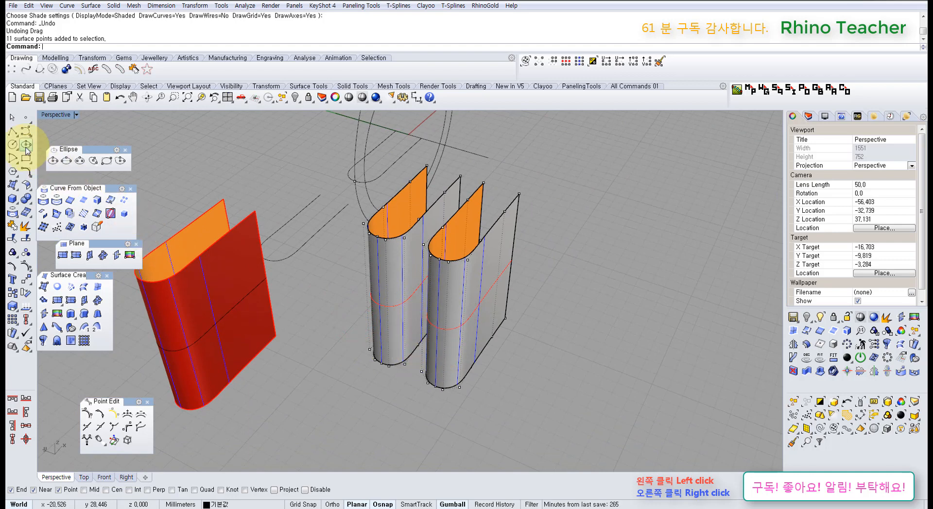
# - Draw a straight two-point line and a roughly straight three-point polyline beside the grey surfaces
pyautogui.click(15, 133)
pyautogui.click(586, 294)
pyautogui.click(535, 387)
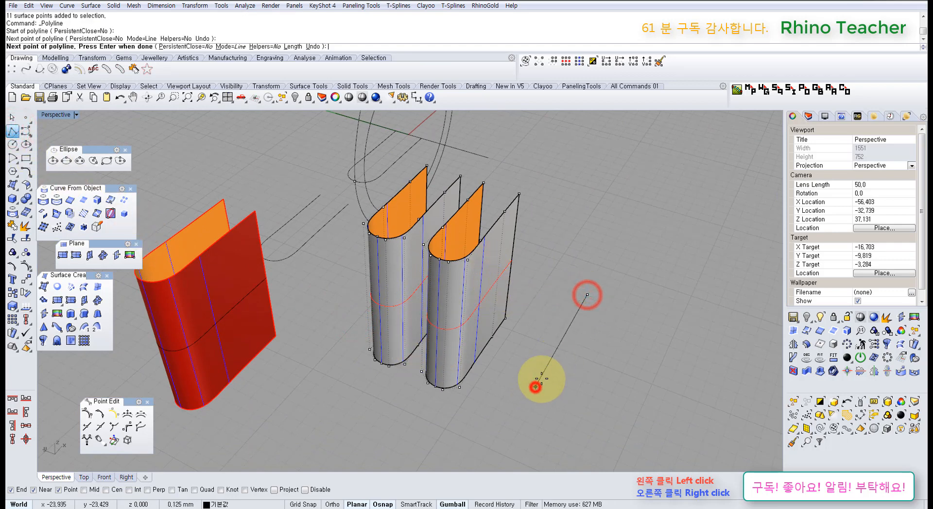
pyautogui.rightClick(612, 324)
pyautogui.click(652, 286)
pyautogui.click(628, 346)
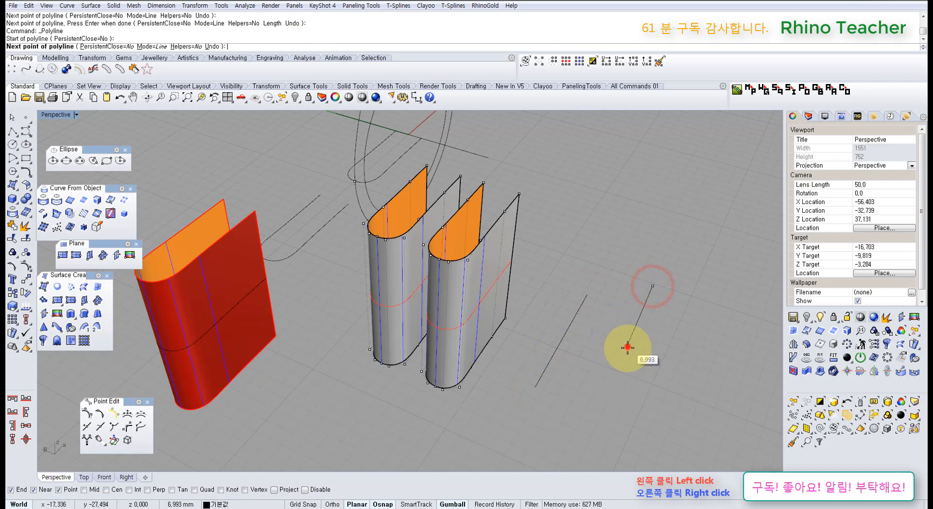
pyautogui.rightClick(606, 402)
# - Pull the middle control point of the three-point polyline sideways to form a corner, and turn all control points off
pyautogui.moveTo(642, 367); pyautogui.dragTo(616, 353)
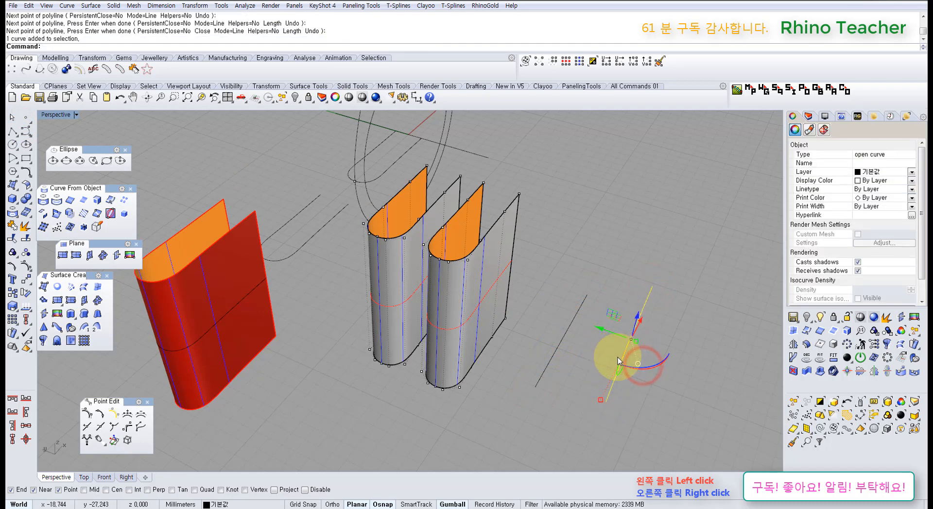
pyautogui.press('F10')
pyautogui.click(627, 345)
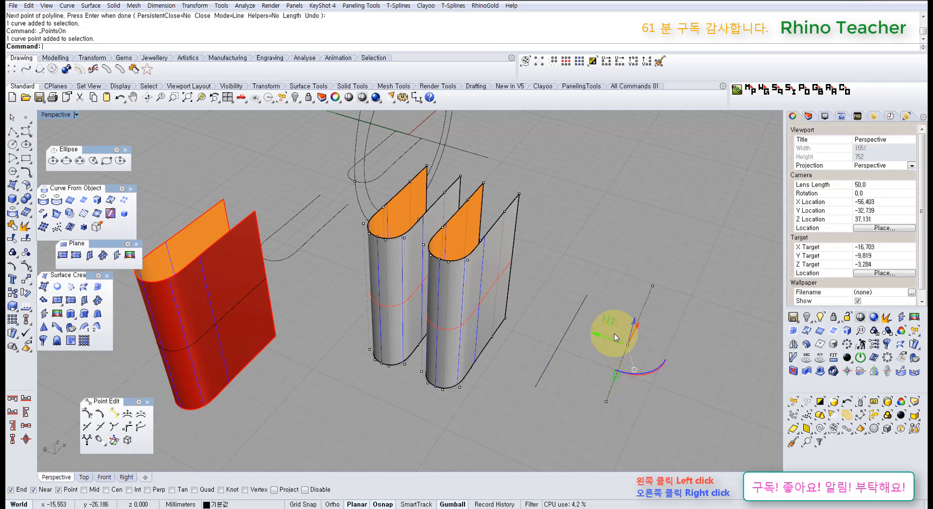
pyautogui.moveTo(615, 334); pyautogui.dragTo(587, 348, button='right')
pyautogui.moveTo(577, 394); pyautogui.dragTo(562, 363)
pyautogui.press('Escape')
pyautogui.press('Escape')
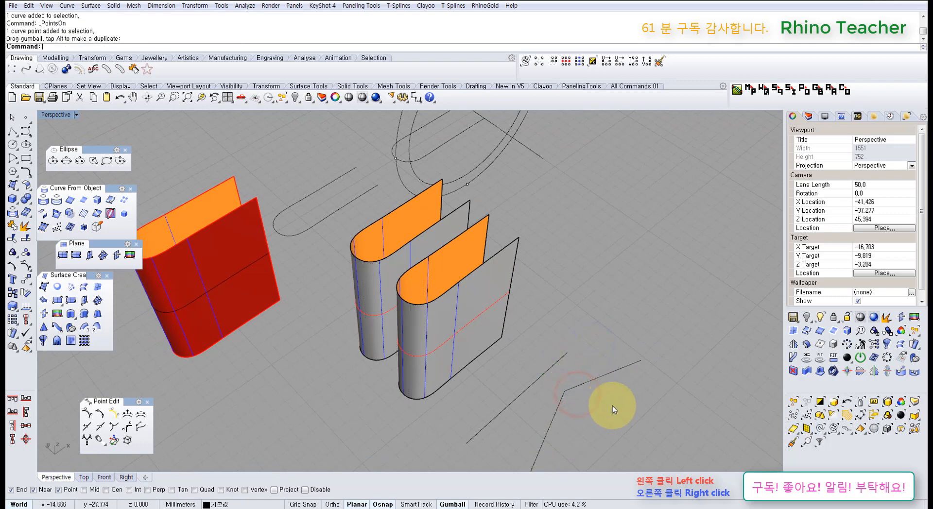
# - Delete the straight line and the bent polyline beside the surfaces
pyautogui.moveTo(612, 406); pyautogui.dragTo(529, 384)
pyautogui.press('Delete')
pyautogui.moveTo(497, 407); pyautogui.dragTo(523, 346, button='right')
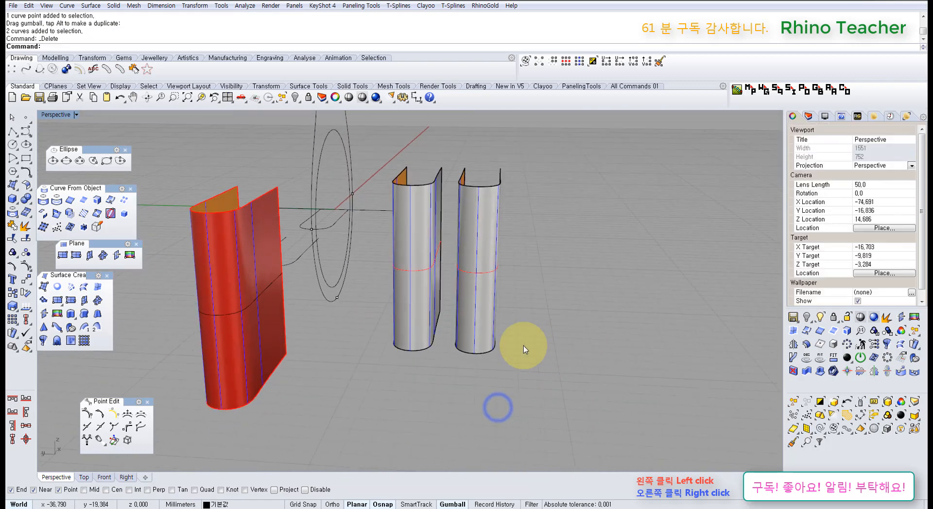
# - Start Insert Knot on the second grey surface with Midpoints set to Yes
pyautogui.scroll(3, 462, 291)
pyautogui.moveTo(462, 291); pyautogui.dragTo(437, 312, button='right')
pyautogui.click(439, 310)
pyautogui.scroll(5, 461, 314)
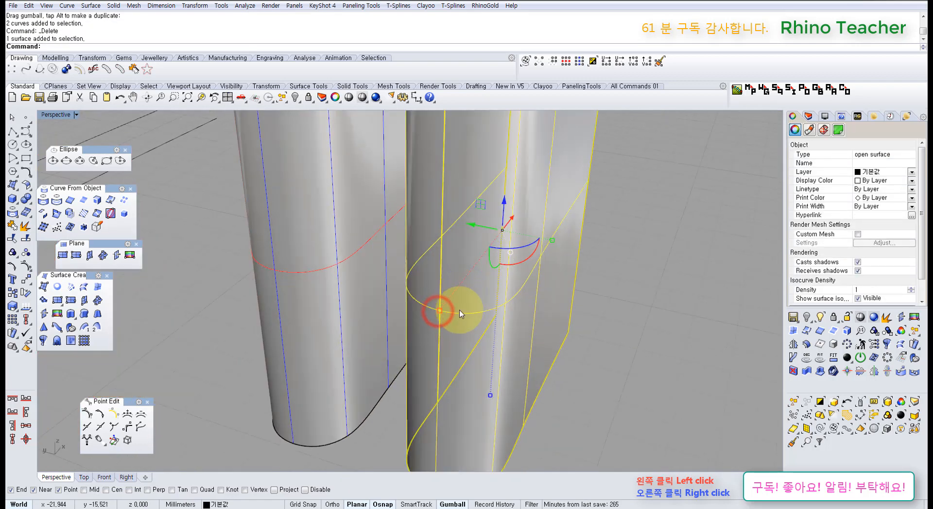
pyautogui.scroll(-5, 462, 314)
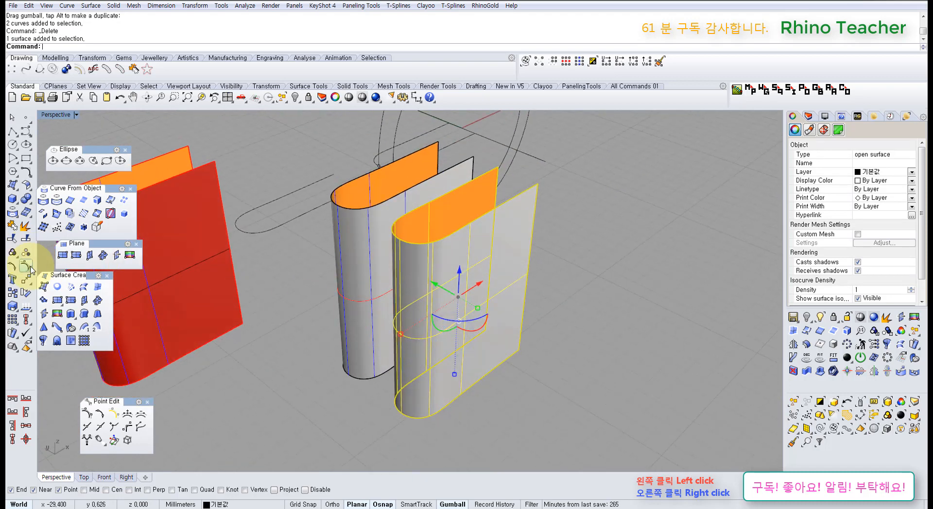
pyautogui.click(28, 269)
pyautogui.moveTo(63, 262); pyautogui.dragTo(158, 373)
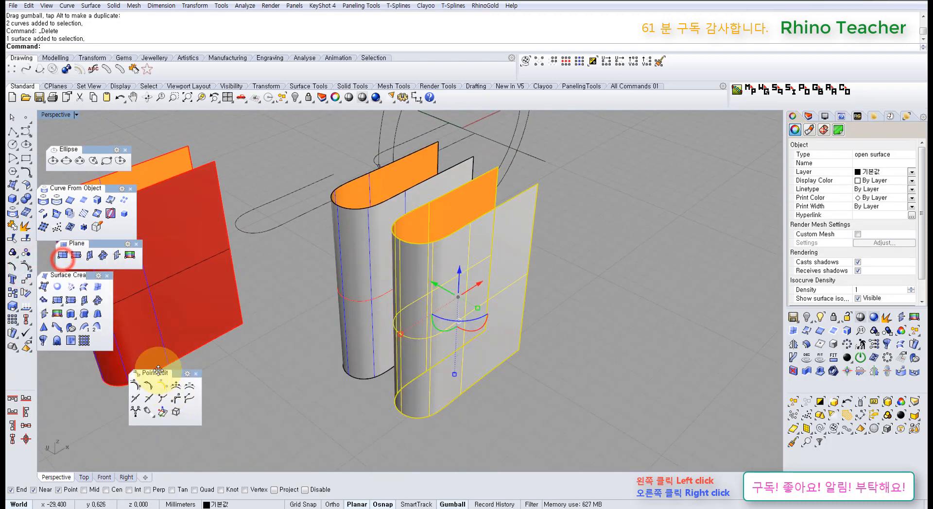
pyautogui.click(135, 398)
pyautogui.moveTo(447, 357); pyautogui.dragTo(475, 357, button='right')
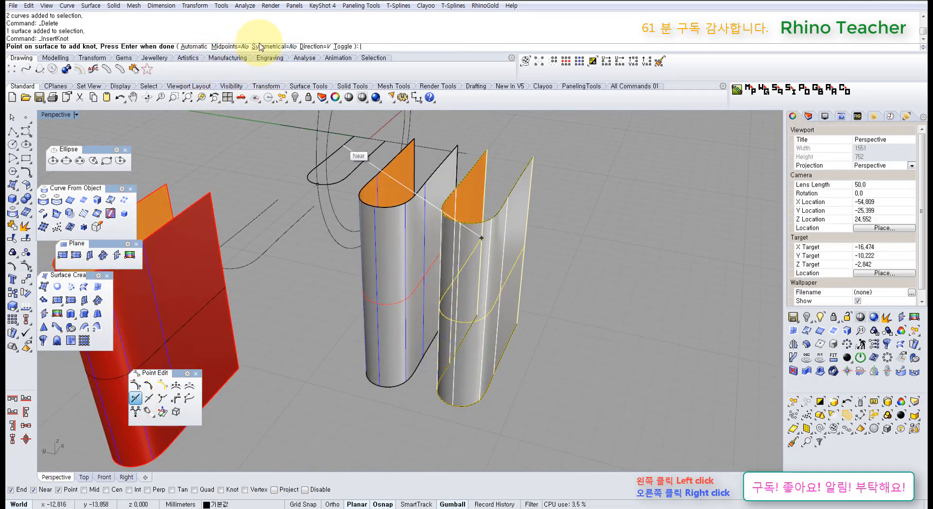
pyautogui.click(243, 47)
# - Switch the knot direction to U and on to Both, try a knot location on the rounded face, and reopen the direction choice
pyautogui.moveTo(458, 333); pyautogui.dragTo(474, 334, button='right')
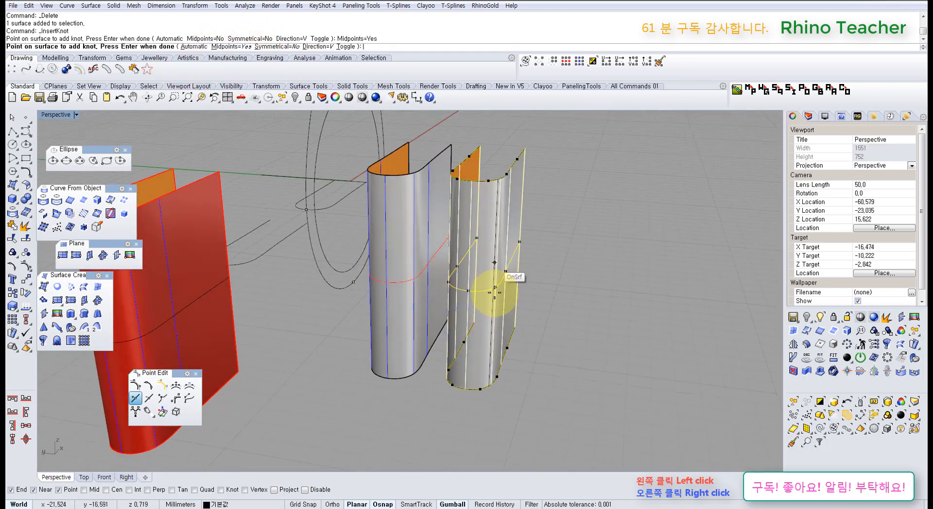
pyautogui.scroll(3, 494, 291)
pyautogui.moveTo(514, 311); pyautogui.dragTo(506, 322, button='right')
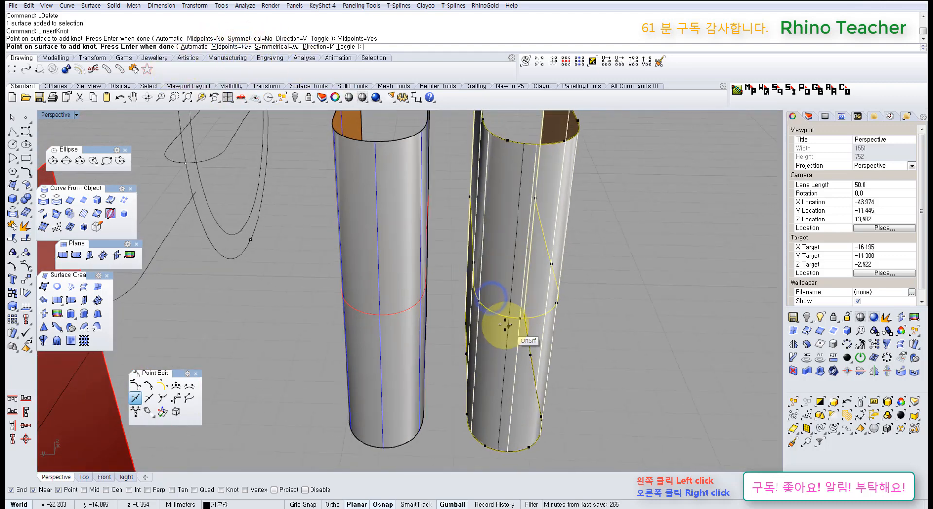
pyautogui.click(345, 47)
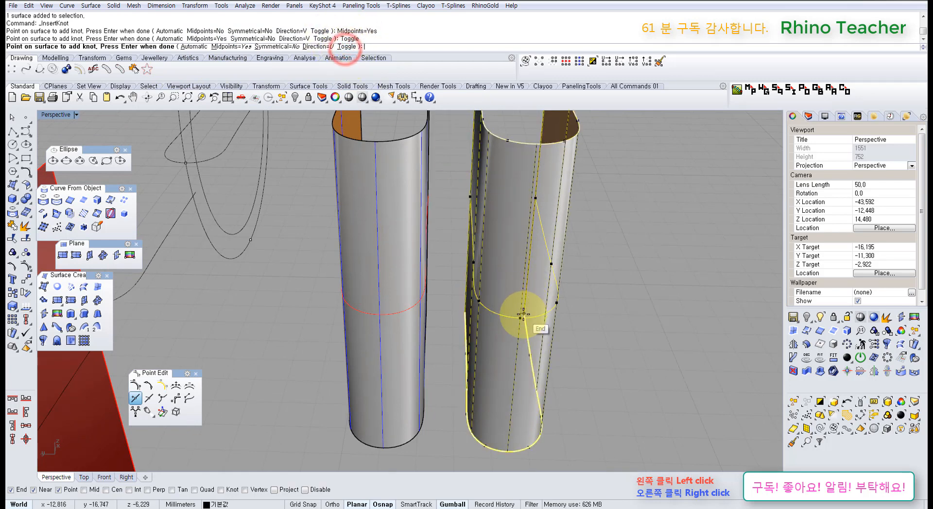
pyautogui.click(321, 47)
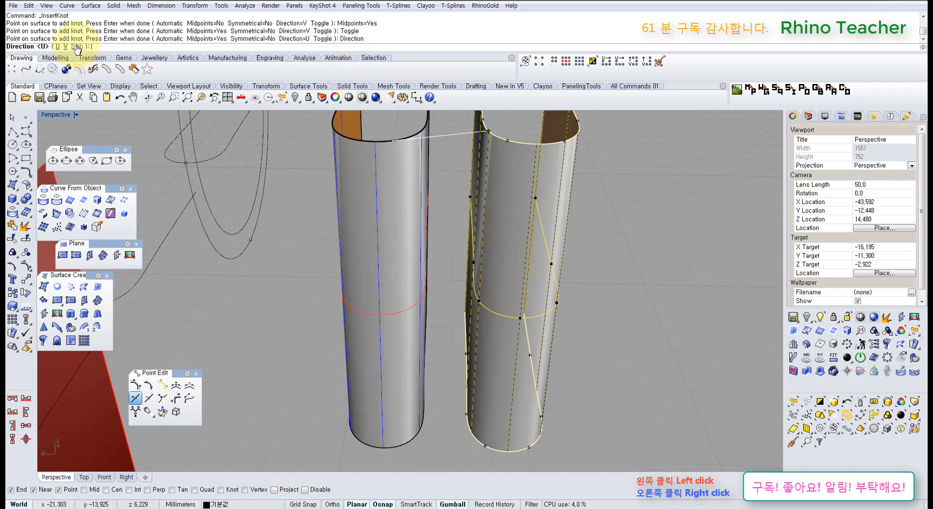
pyautogui.click(76, 46)
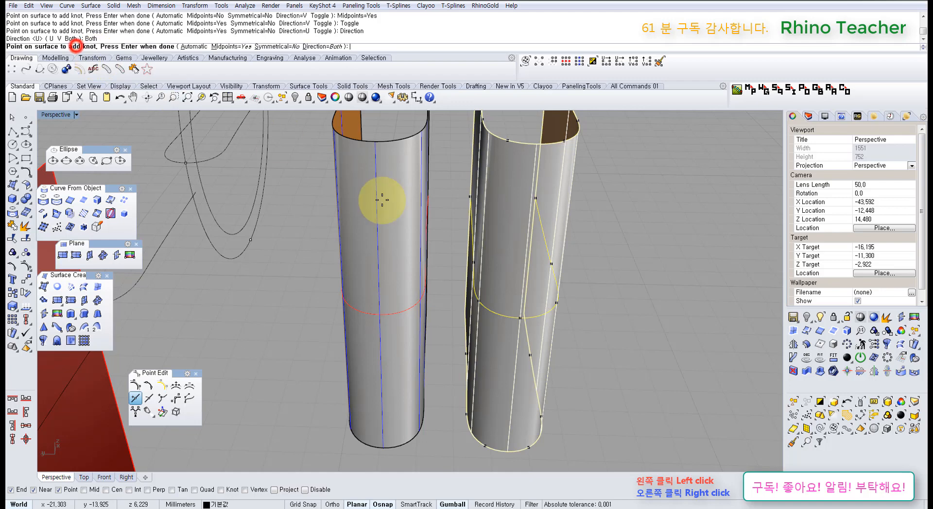
pyautogui.click(501, 304)
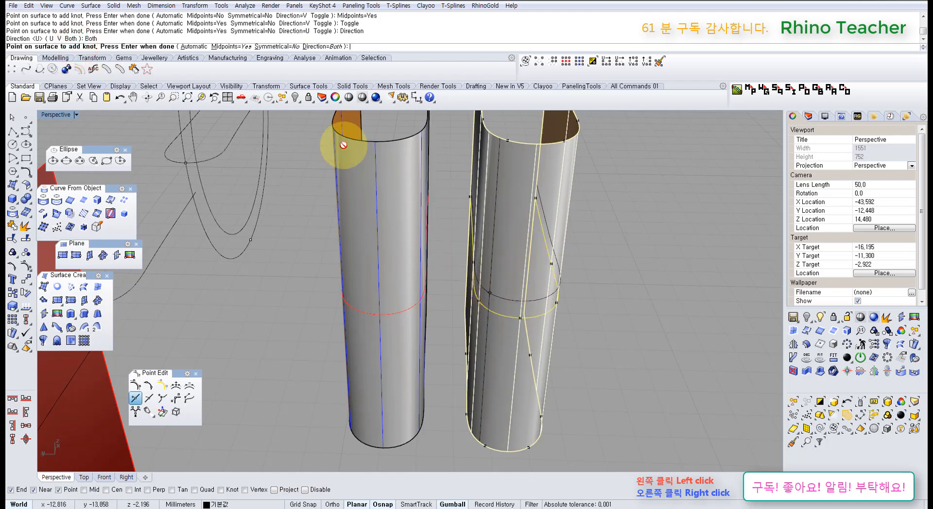
pyautogui.click(312, 48)
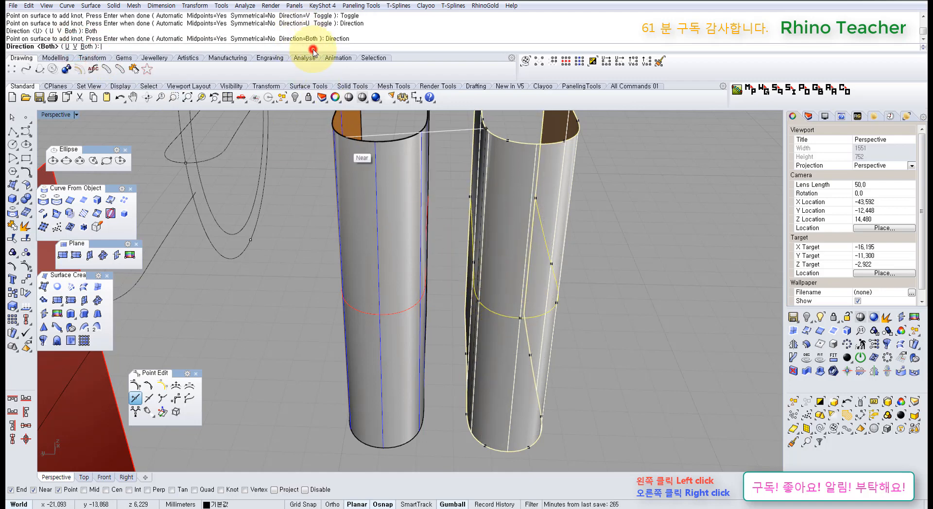
# - Insert a U-direction knot across the middle of the second grey surface and finish the Insert Knot command
pyautogui.click(68, 46)
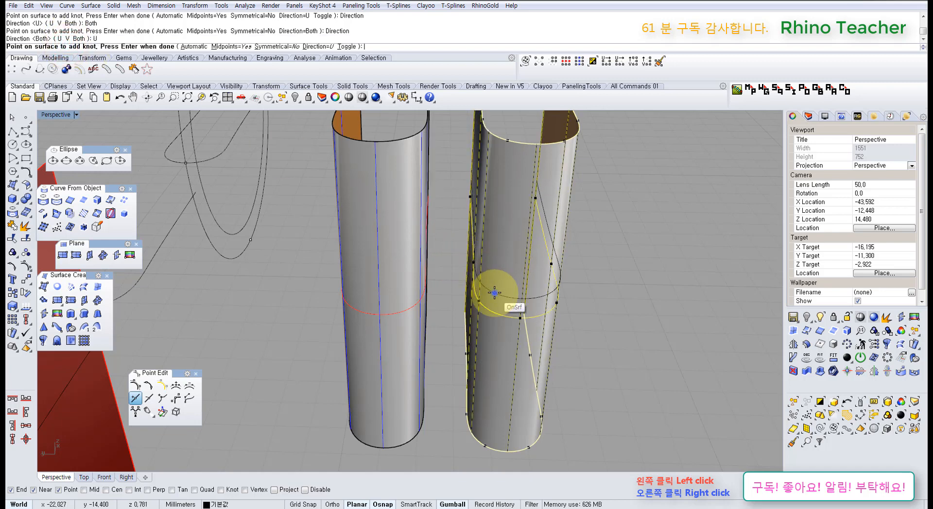
pyautogui.moveTo(494, 293); pyautogui.dragTo(469, 229, button='right')
pyautogui.click(488, 281)
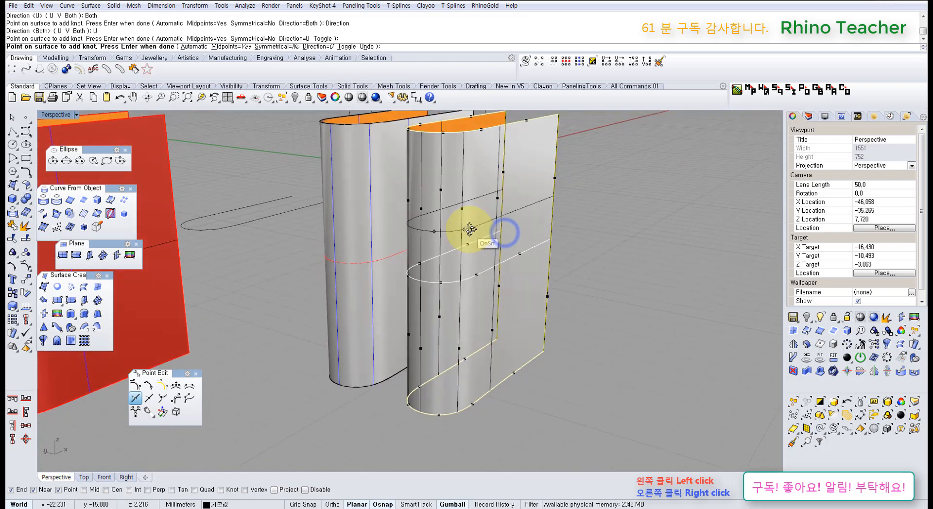
pyautogui.rightClick(468, 229)
pyautogui.click(642, 259)
pyautogui.moveTo(503, 267); pyautogui.dragTo(502, 312, button='right')
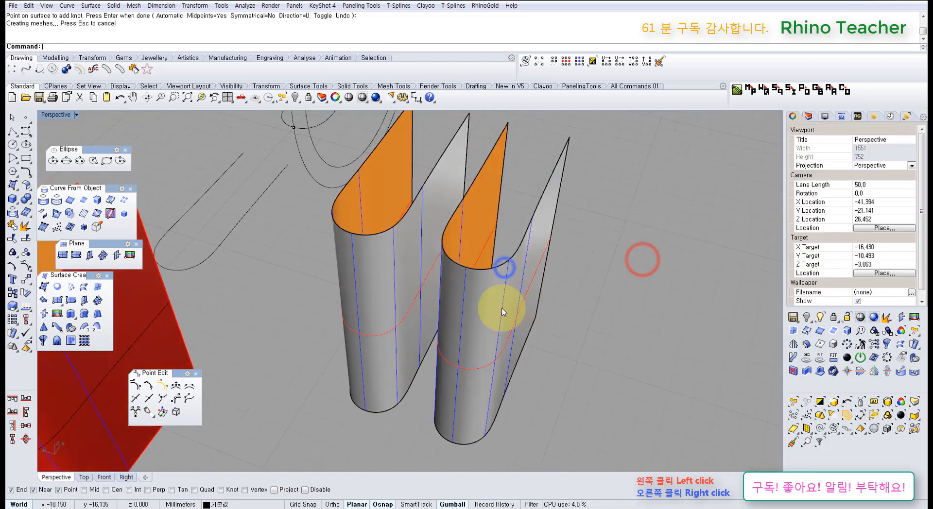
# - Show the control points of both grey surfaces and move a rounded-end top-edge point on each outward together
pyautogui.click(502, 312)
pyautogui.press('F10')
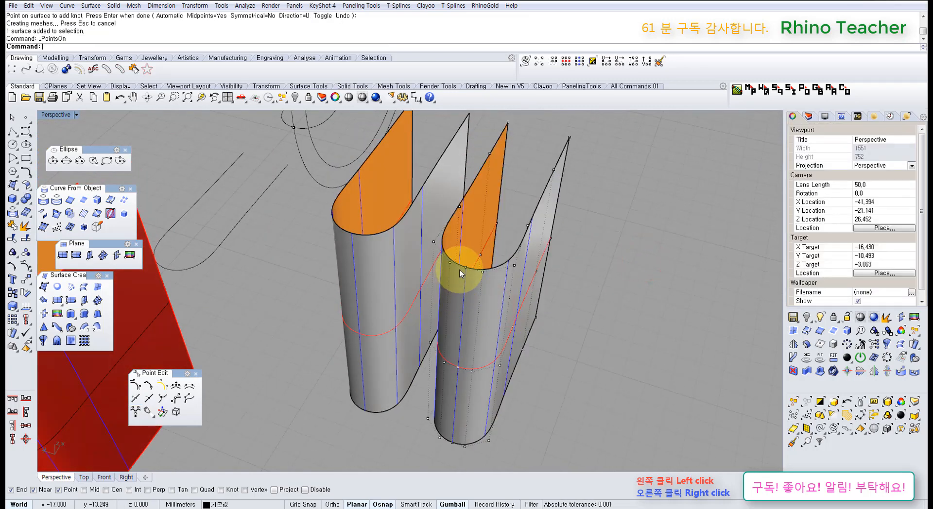
pyautogui.click(465, 268)
pyautogui.click(369, 248)
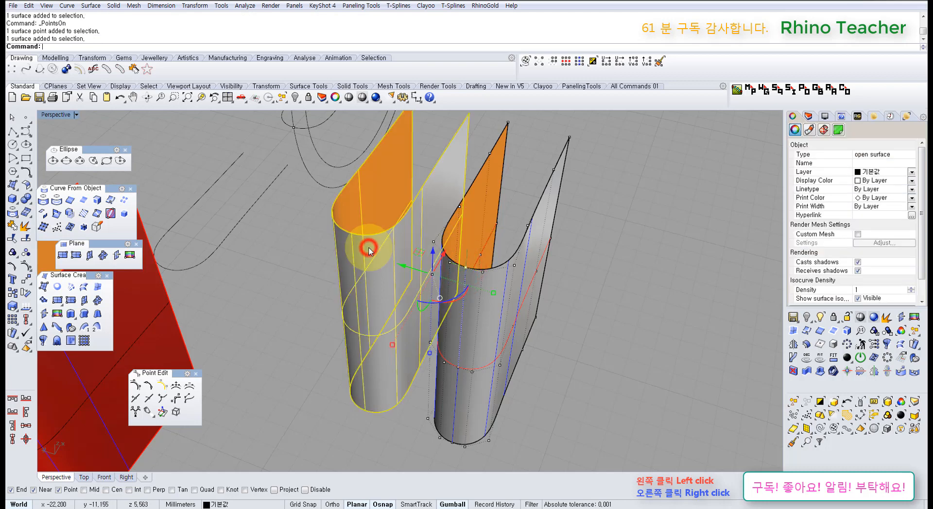
pyautogui.press('F10')
pyautogui.click(351, 234)
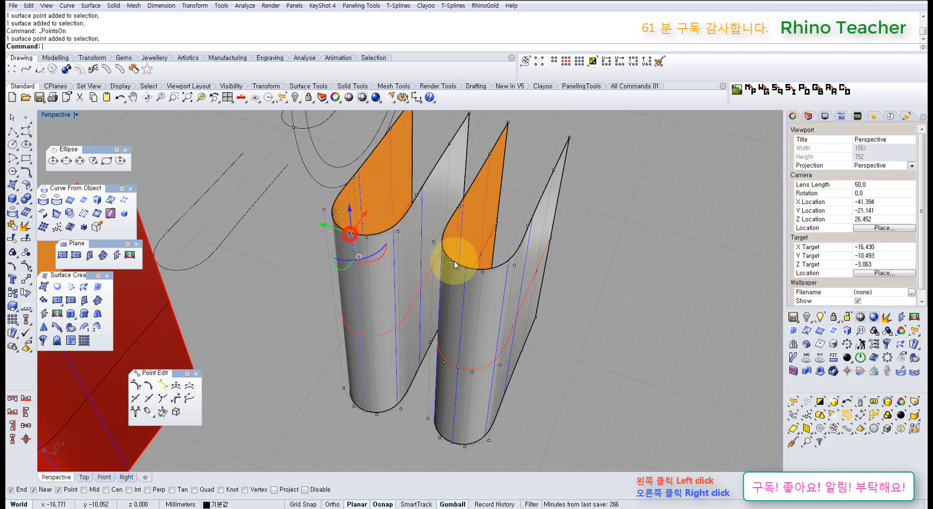
pyautogui.keyDown('shift'); pyautogui.click(467, 267); pyautogui.keyUp('shift')
pyautogui.moveTo(421, 227); pyautogui.dragTo(387, 281)
pyautogui.click(575, 356)
# - Shade the viewport without wires and examine how the two deformed surfaces compare from several angles
pyautogui.moveTo(469, 380)
pyautogui.mouseDown(button='right')
pyautogui.moveTo(395, 322)
pyautogui.moveTo(400, 328)
pyautogui.moveTo(370, 353)
pyautogui.moveTo(375, 318)
pyautogui.moveTo(428, 318)
pyautogui.moveTo(350, 304)
pyautogui.moveTo(343, 313)
pyautogui.moveTo(416, 383)
pyautogui.moveTo(462, 348)
pyautogui.moveTo(458, 271)
pyautogui.mouseUp(button='right')
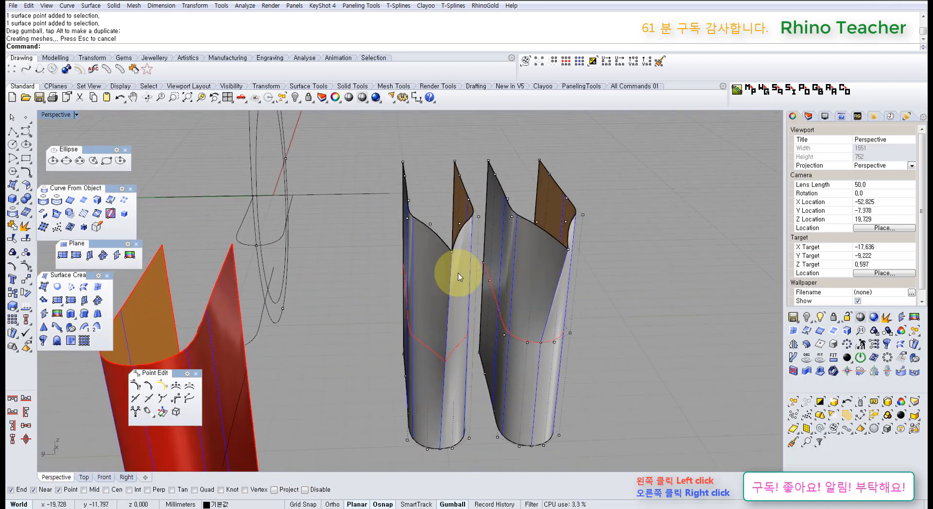
pyautogui.click(362, 97)
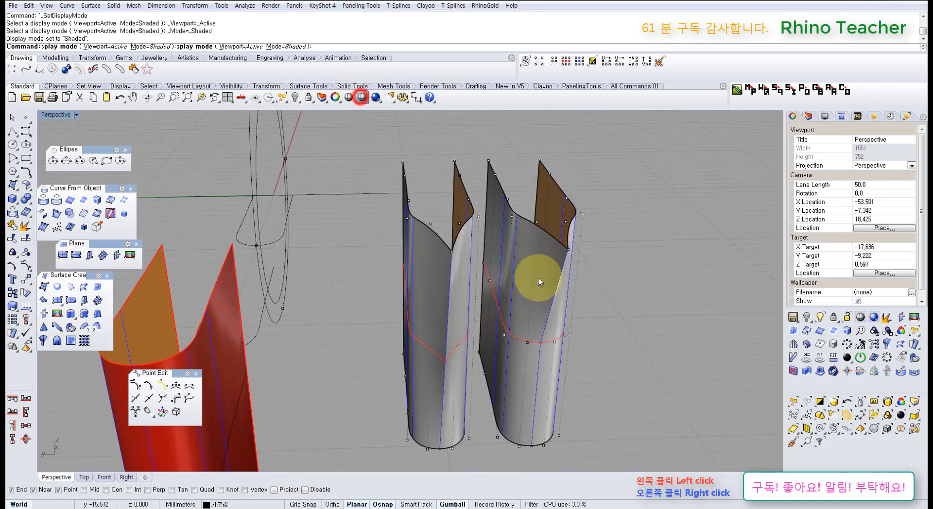
pyautogui.click(349, 97)
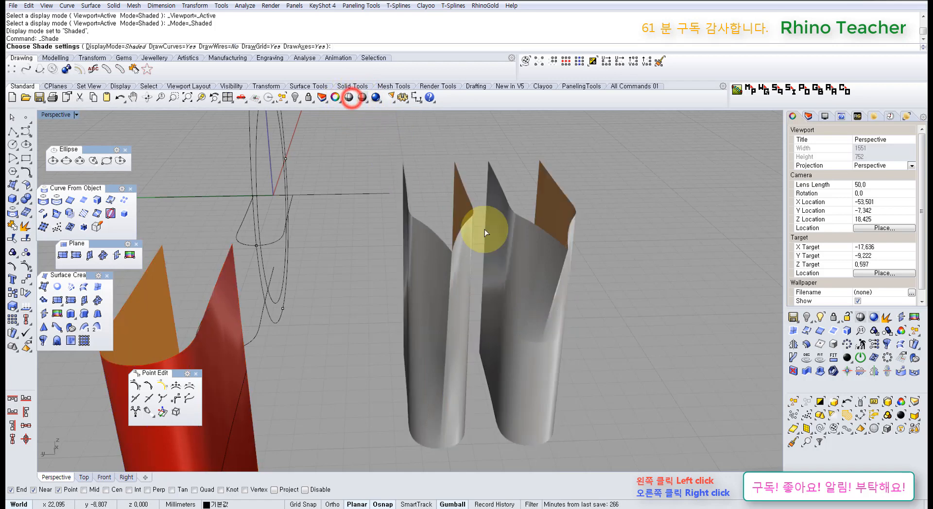
pyautogui.moveTo(485, 229)
pyautogui.mouseDown(button='right')
pyautogui.moveTo(453, 246)
pyautogui.moveTo(515, 237)
pyautogui.moveTo(504, 218)
pyautogui.mouseUp(button='right')
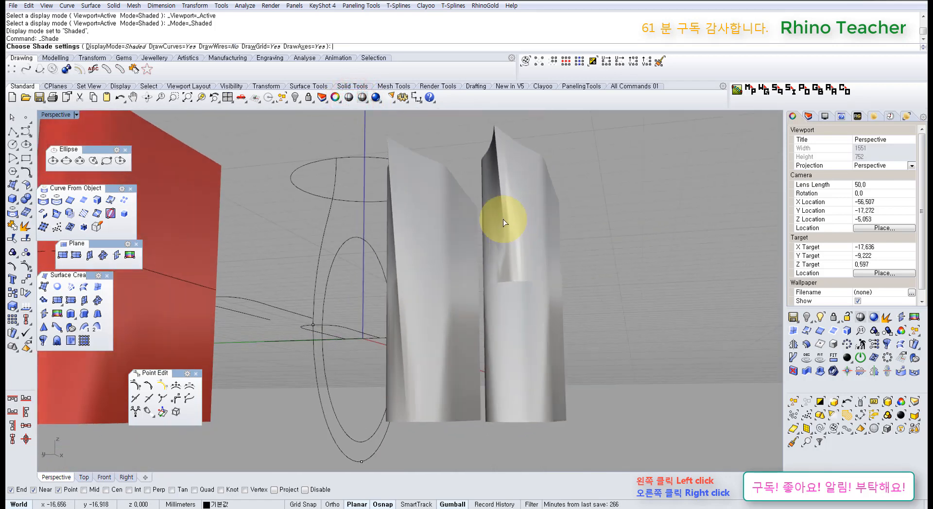
pyautogui.scroll(4, 503, 219)
pyautogui.moveTo(502, 257); pyautogui.dragTo(452, 270, button='right')
pyautogui.scroll(-5, 381, 375)
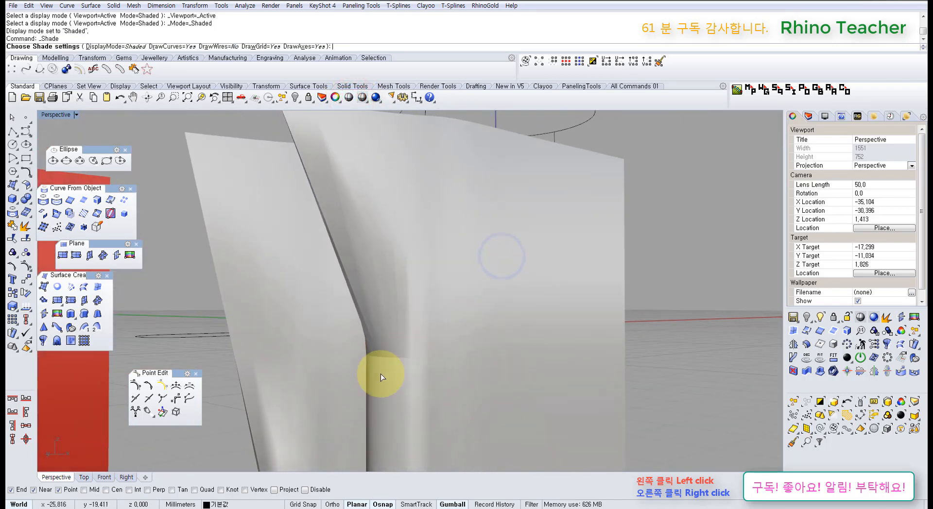
pyautogui.moveTo(371, 386); pyautogui.dragTo(509, 326, button='right')
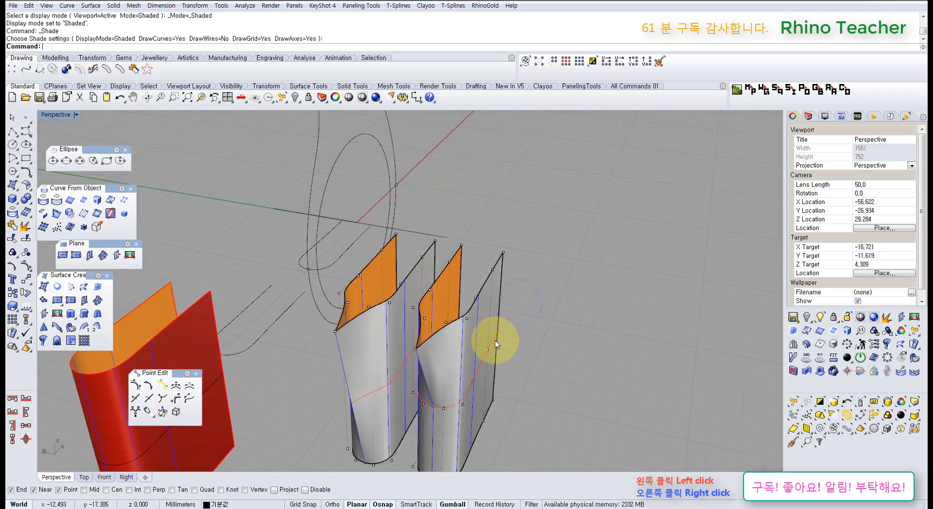
# - Undo the control point move and the knot insertion
pyautogui.hotkey('ctrl', 'z')
pyautogui.moveTo(498, 412); pyautogui.dragTo(491, 335, button='right')
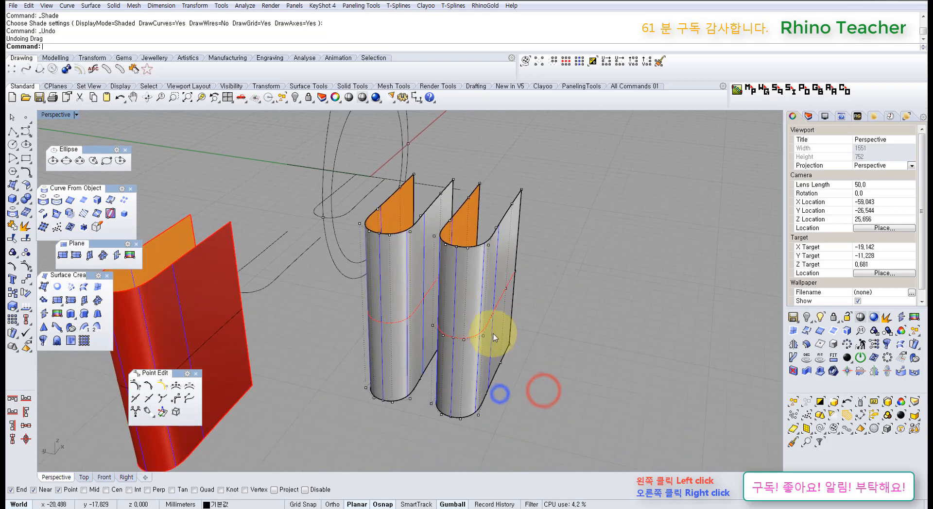
# - Insert three U-direction knots on the second grey surface with Midpoints set to No, one at mid-height and two above it
pyautogui.click(510, 358)
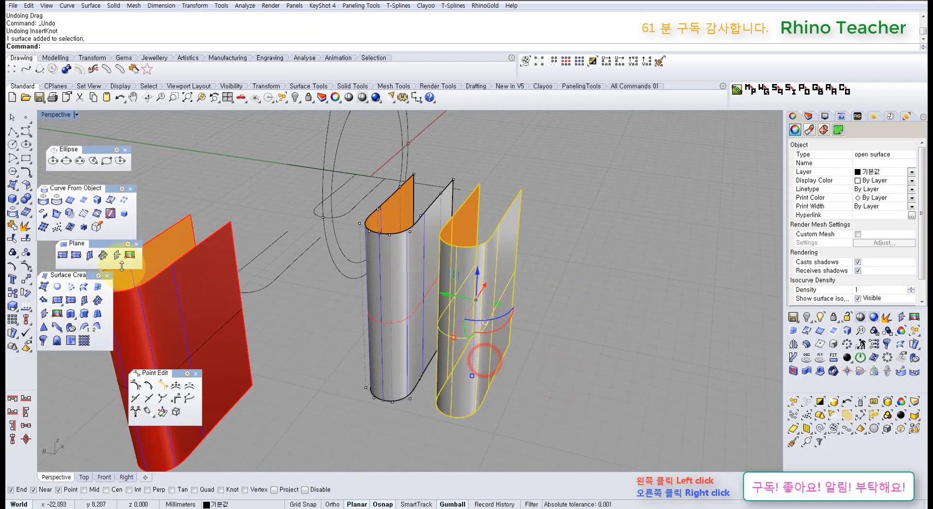
pyautogui.click(135, 398)
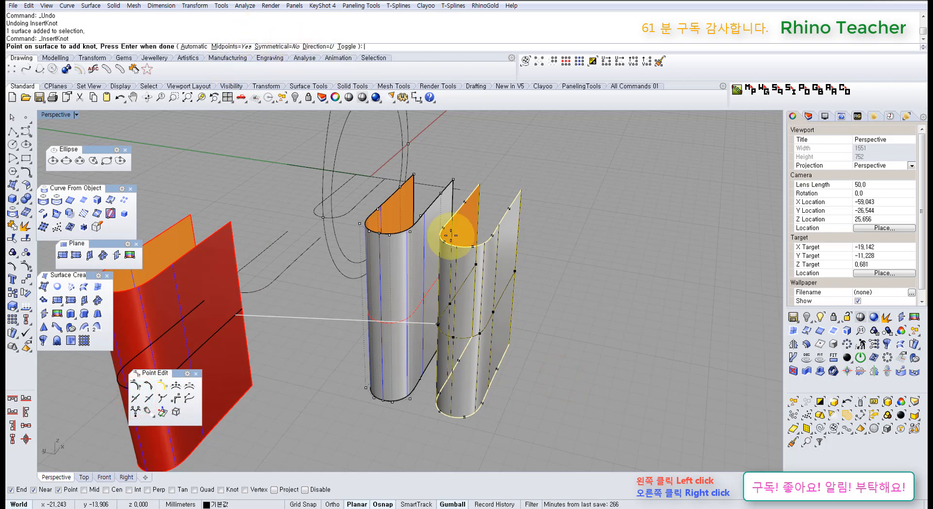
pyautogui.click(234, 47)
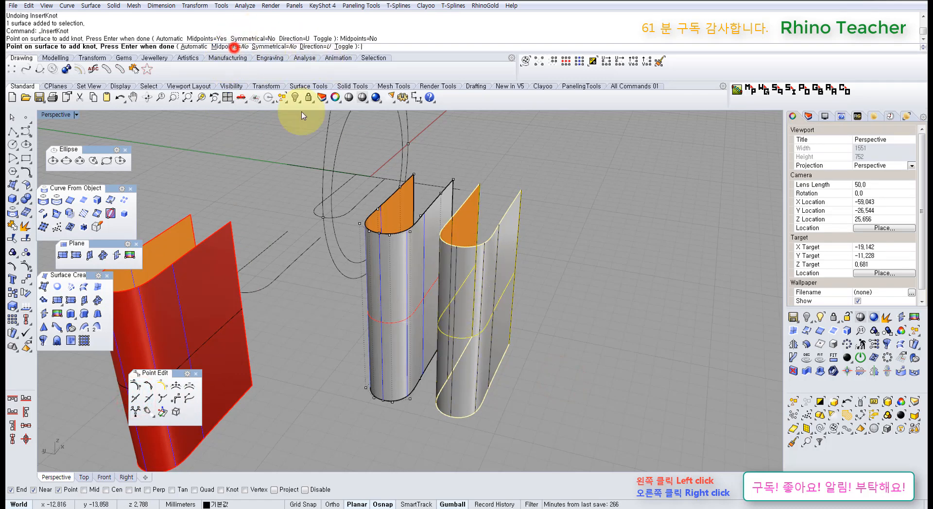
pyautogui.moveTo(423, 281); pyautogui.dragTo(455, 248, button='right')
pyautogui.scroll(4, 471, 320)
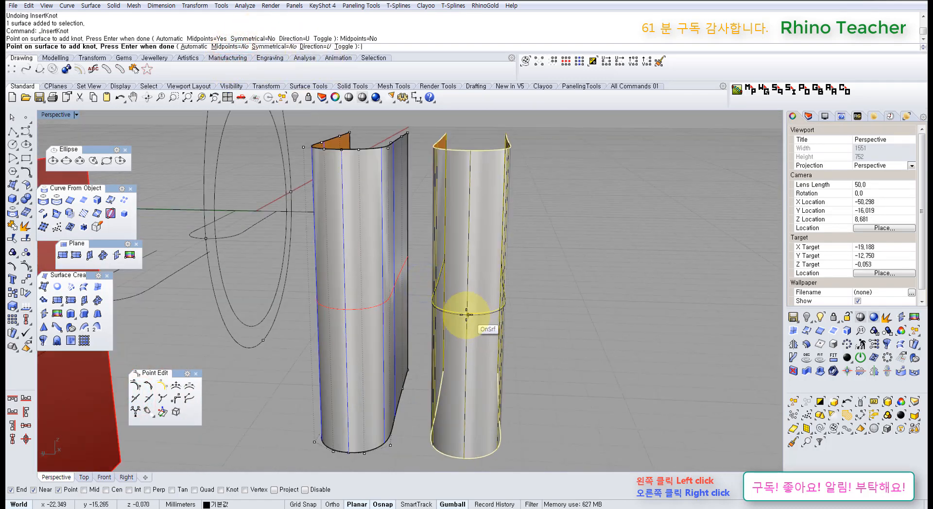
pyautogui.click(466, 314)
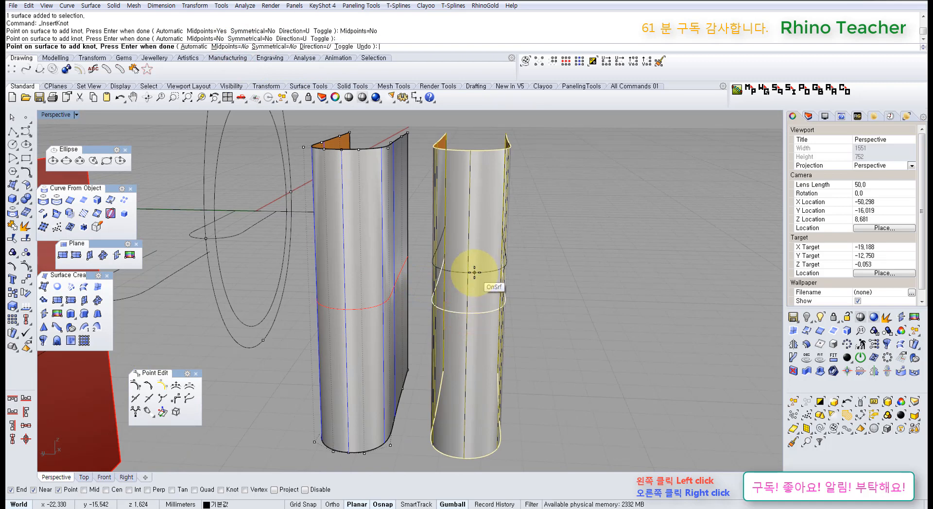
pyautogui.click(473, 230)
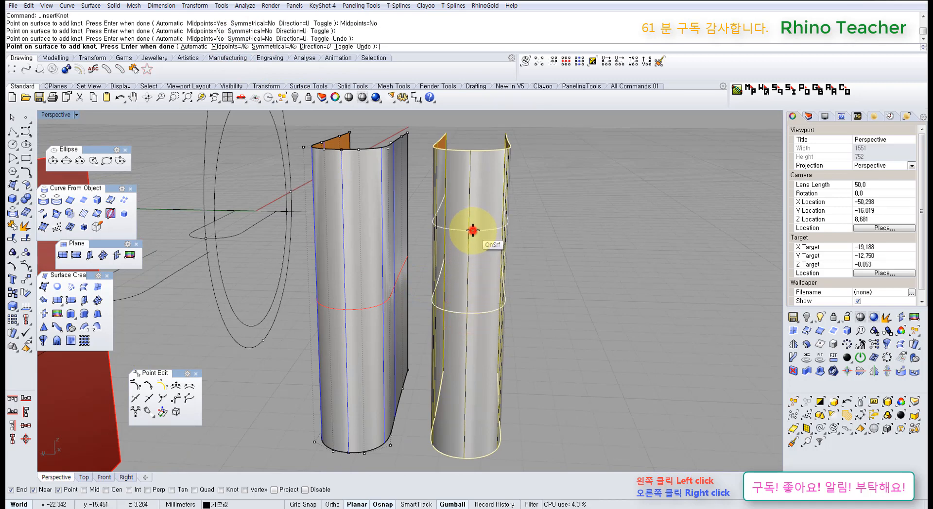
pyautogui.click(479, 272)
pyautogui.rightClick(479, 271)
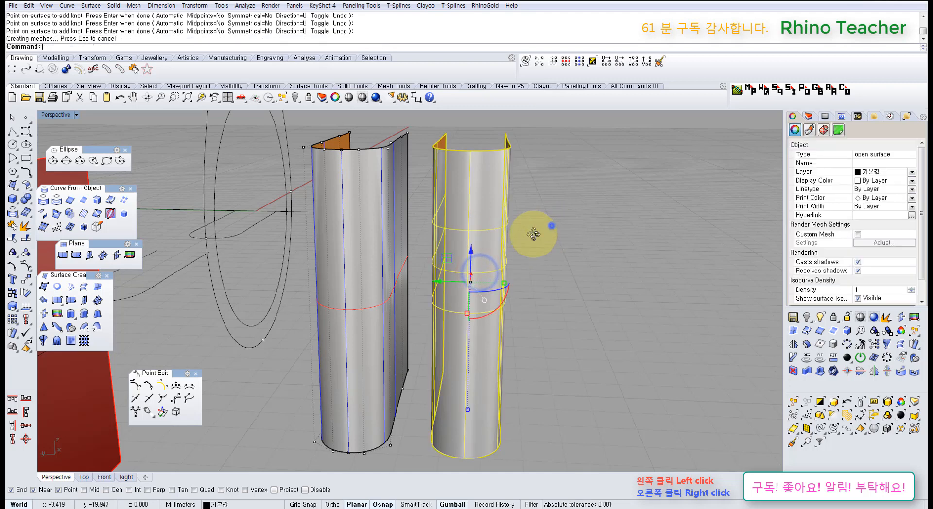
# - Show the second grey surface's control points and pull a top-edge point on its rounded end outward
pyautogui.moveTo(552, 226); pyautogui.dragTo(457, 247, button='right')
pyautogui.click(455, 244)
pyautogui.click(322, 226)
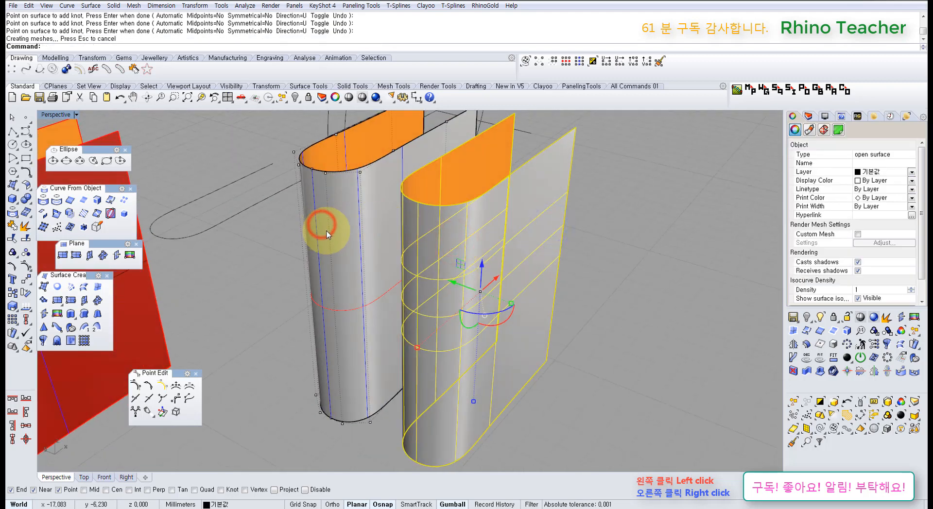
pyautogui.press('F10')
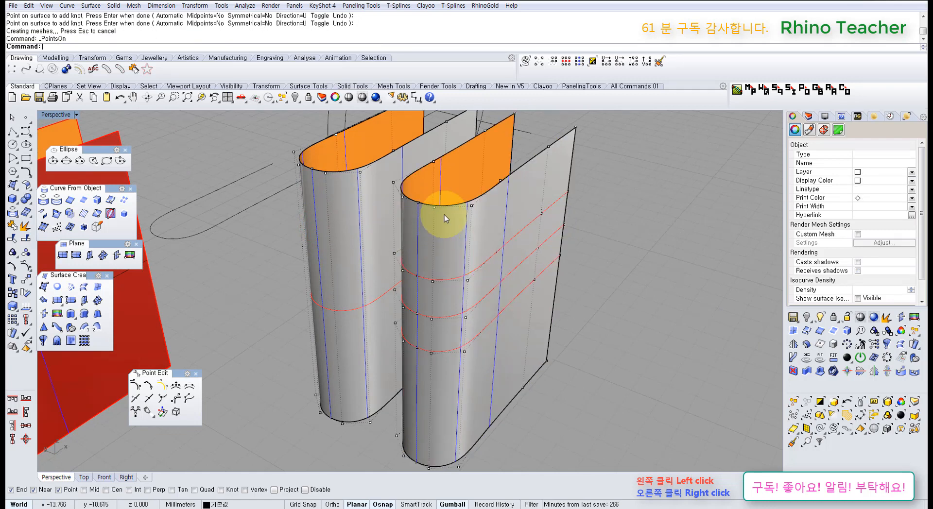
pyautogui.click(418, 202)
pyautogui.moveTo(436, 192); pyautogui.dragTo(407, 208)
# - In the Front view, try shifting control points on the upper inserted knot rows outward, and undo the last drag
pyautogui.moveTo(445, 264); pyautogui.dragTo(378, 254, button='right')
pyautogui.scroll(5, 378, 227)
pyautogui.click(385, 224)
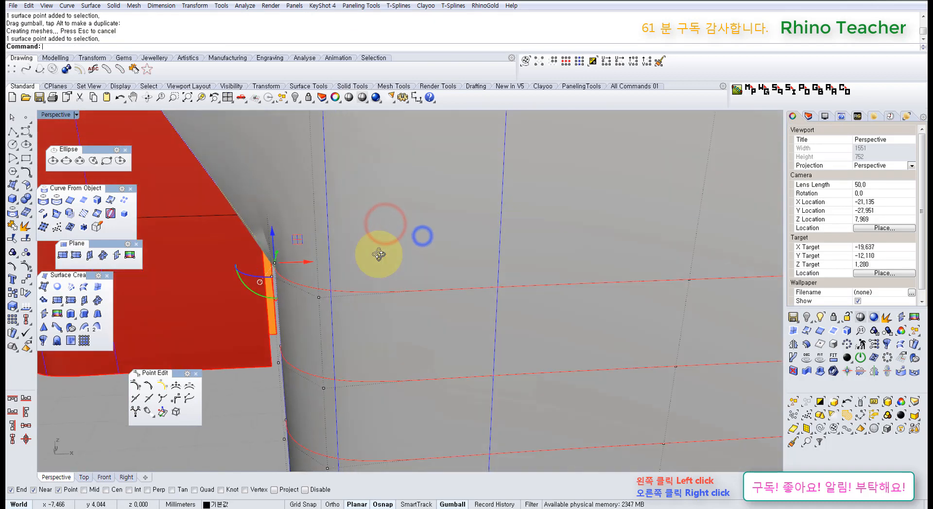
pyautogui.hotkey('ctrl', 'F2')
pyautogui.scroll(-12, 376, 267)
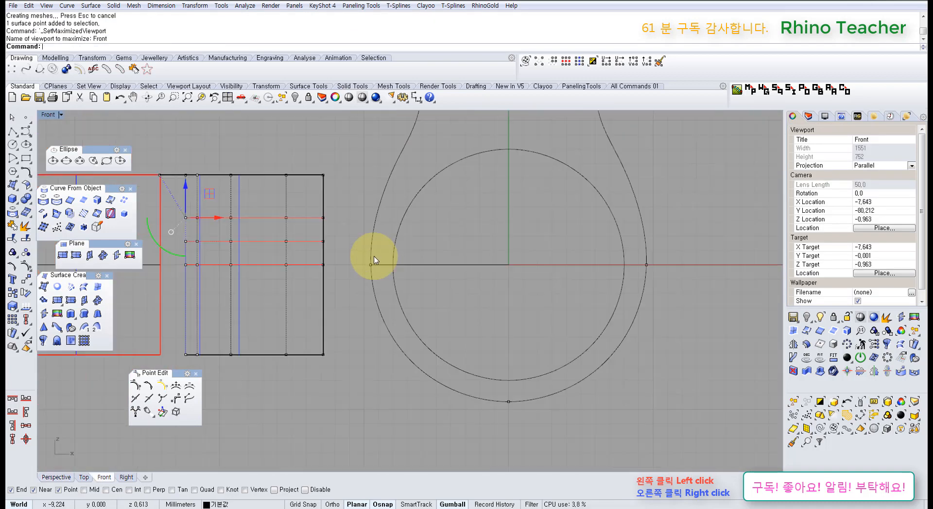
pyautogui.moveTo(313, 254); pyautogui.dragTo(380, 277, button='right')
pyautogui.scroll(8, 374, 253)
pyautogui.moveTo(397, 238); pyautogui.dragTo(369, 271)
pyautogui.scroll(-6, 328, 202)
pyautogui.scroll(8, 341, 256)
pyautogui.hotkey('ctrl', 'z')
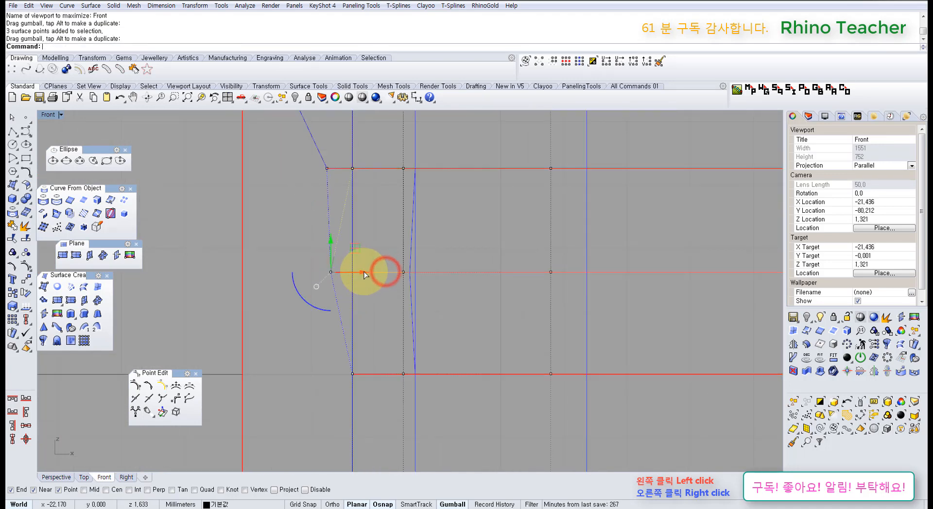
# - In the Perspective view, move the rounded-end control point on the middle inserted knot row slightly outward
pyautogui.hotkey('ctrl', 'F4')
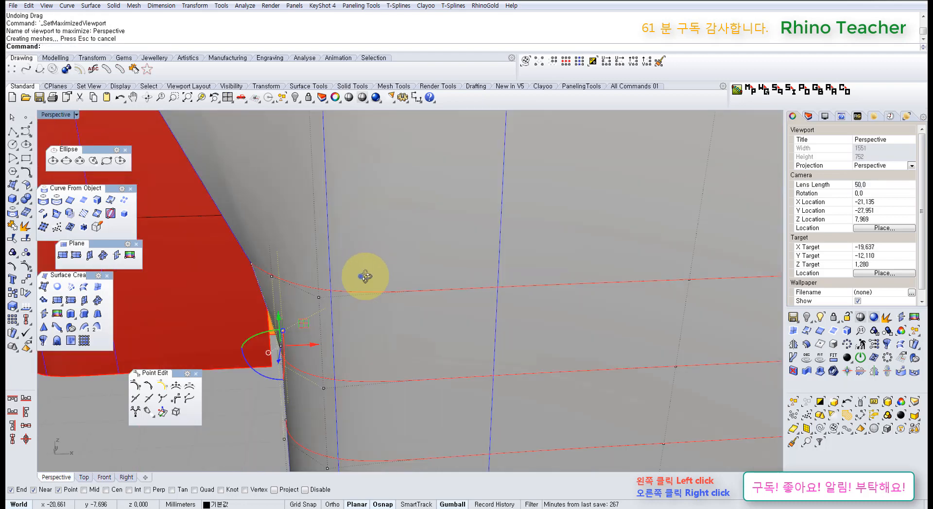
pyautogui.scroll(2, 361, 277)
pyautogui.click(234, 387)
pyautogui.moveTo(291, 377); pyautogui.dragTo(348, 360, button='right')
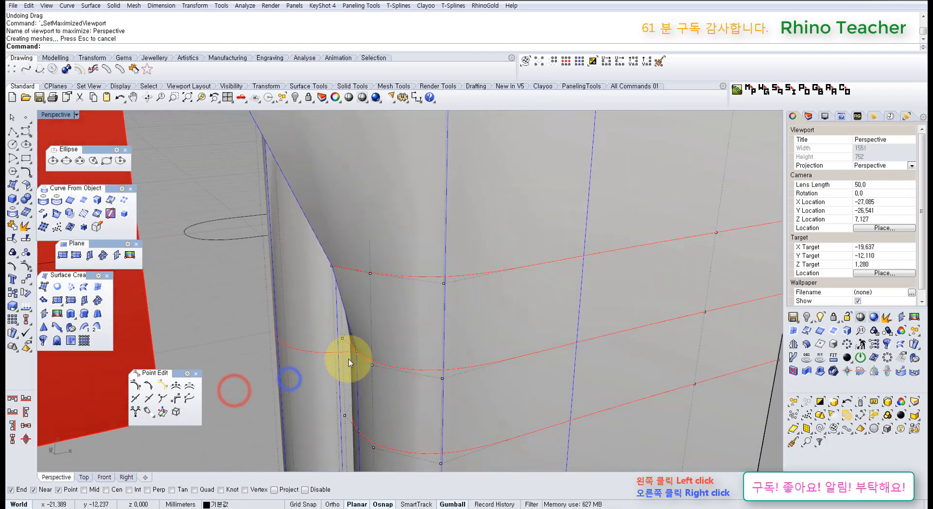
pyautogui.click(358, 352)
pyautogui.moveTo(375, 350); pyautogui.dragTo(369, 353)
# - In the Front view, move the outer control point on the upper inserted knot row outward toward the pulled top corner
pyautogui.hotkey('ctrl', 'F1')
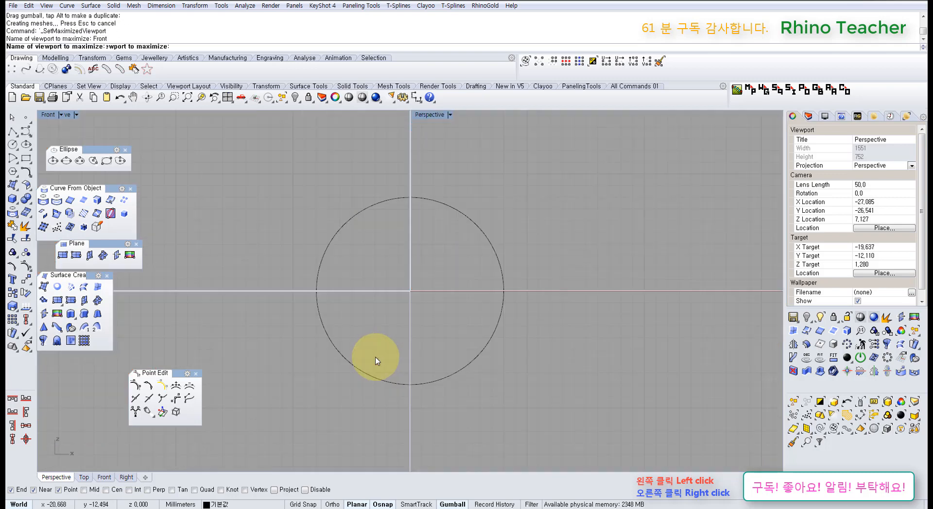
pyautogui.hotkey('ctrl', 'F2')
pyautogui.scroll(3, 369, 313)
pyautogui.scroll(2, 345, 272)
pyautogui.moveTo(329, 227); pyautogui.dragTo(364, 250)
pyautogui.scroll(-8, 363, 252)
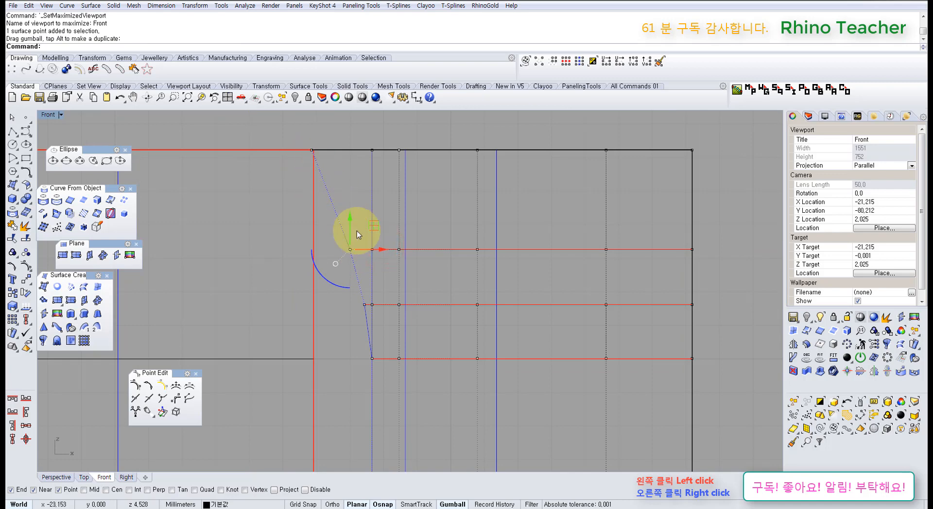
# - Return to the Perspective view and undo the control point moves on the second grey surface
pyautogui.hotkey('ctrl', 'F4')
pyautogui.moveTo(372, 322); pyautogui.dragTo(430, 327, button='right')
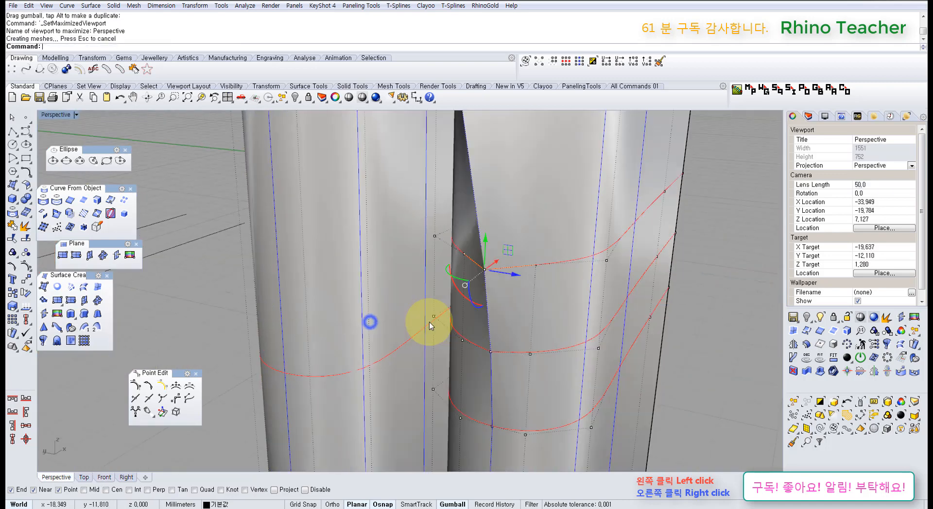
pyautogui.scroll(-7, 430, 327)
pyautogui.hotkey('ctrl', 'z')
pyautogui.hotkey('ctrl', 'z')
pyautogui.hotkey('ctrl', 'z')
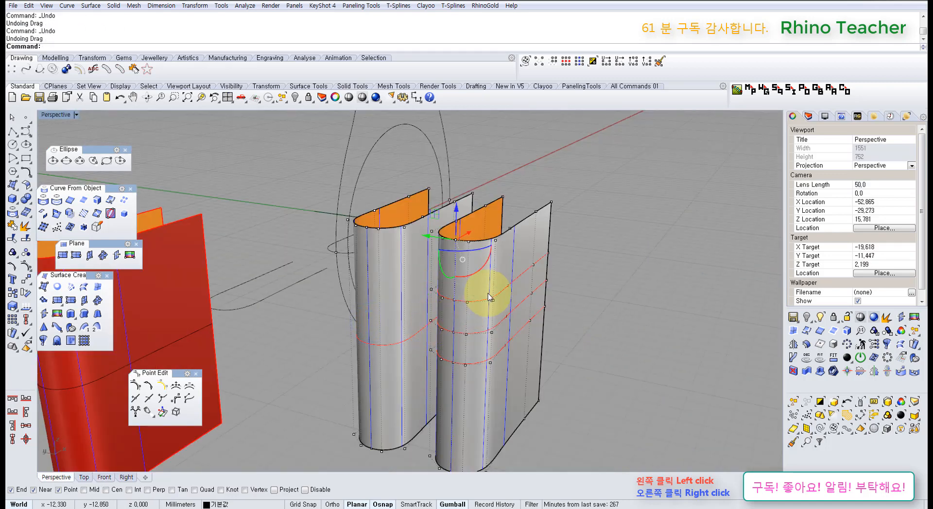
# - Run ChangeDegree on the second grey surface to check its U and V degrees, accepting the existing values
pyautogui.moveTo(489, 297); pyautogui.dragTo(506, 330, button='right')
pyautogui.click(475, 328)
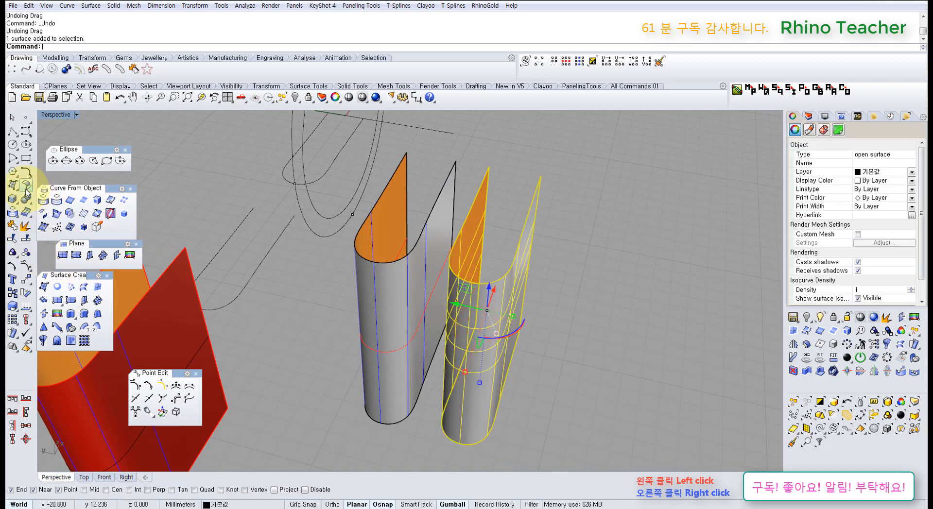
pyautogui.moveTo(24, 189); pyautogui.dragTo(218, 165)
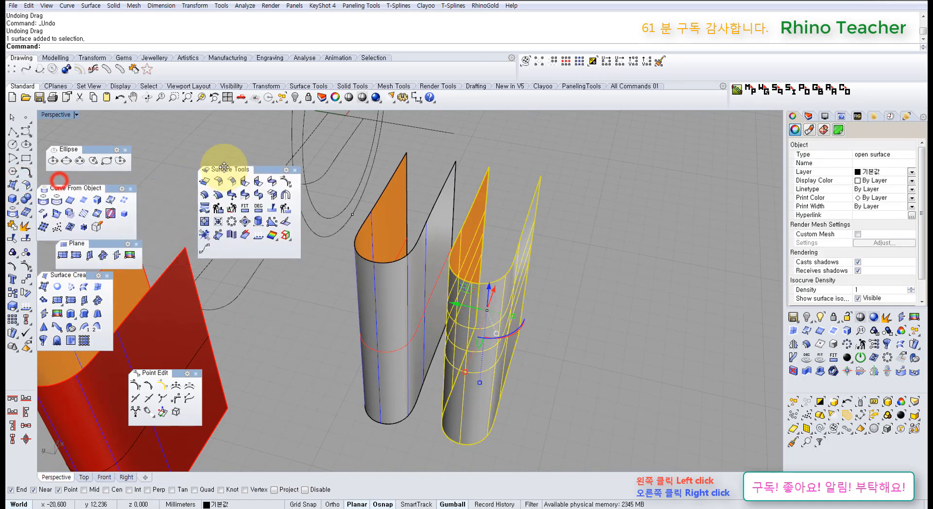
pyautogui.click(247, 204)
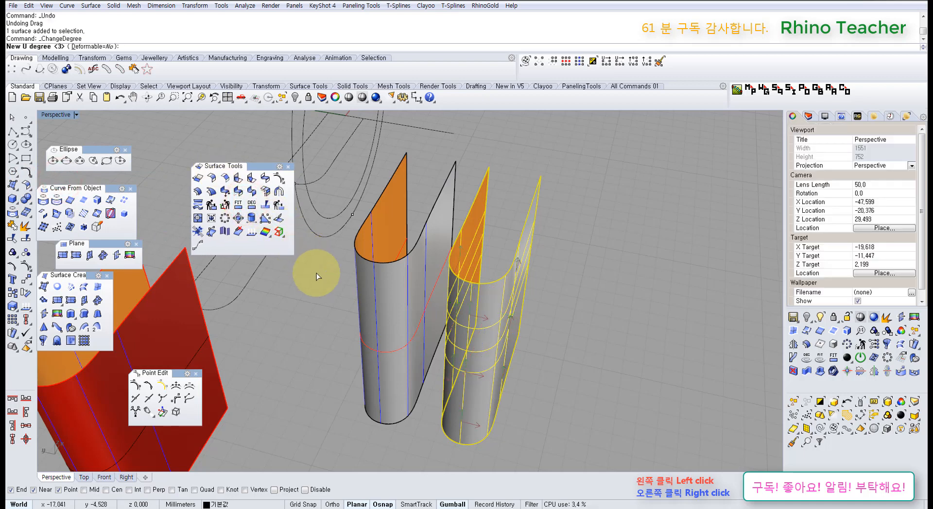
pyautogui.moveTo(528, 342); pyautogui.dragTo(447, 322, button='right')
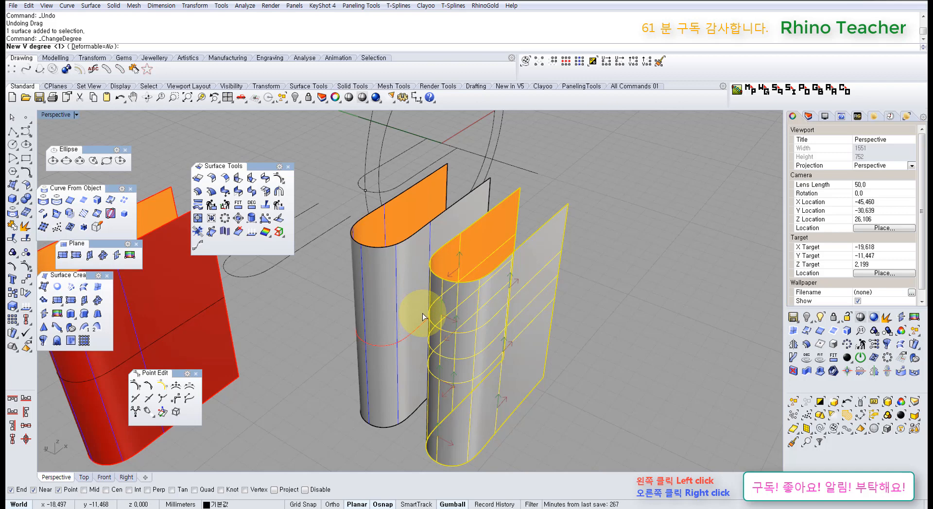
pyautogui.press('Return')
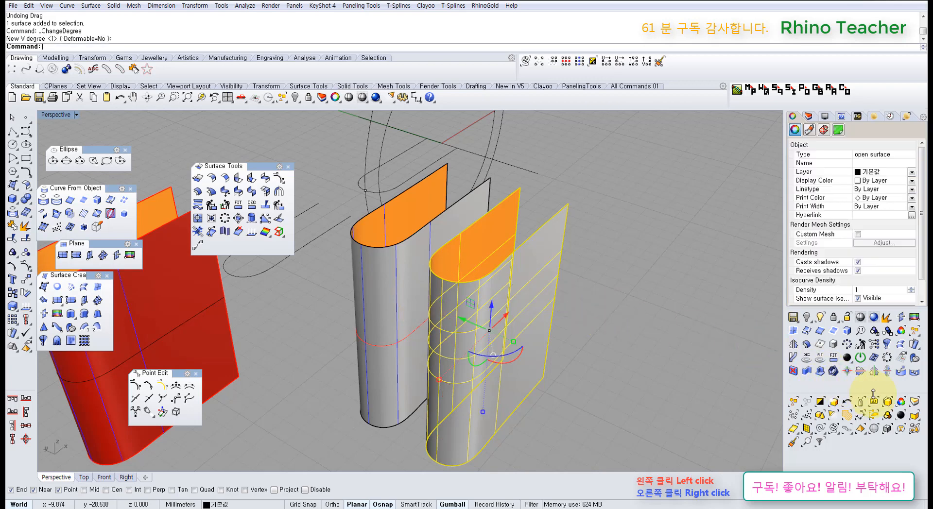
# - Turn on the control points of the second grey surface to inspect its inserted knot rows
pyautogui.click(699, 379)
pyautogui.moveTo(575, 385); pyautogui.dragTo(634, 365, button='right')
pyautogui.click(527, 349)
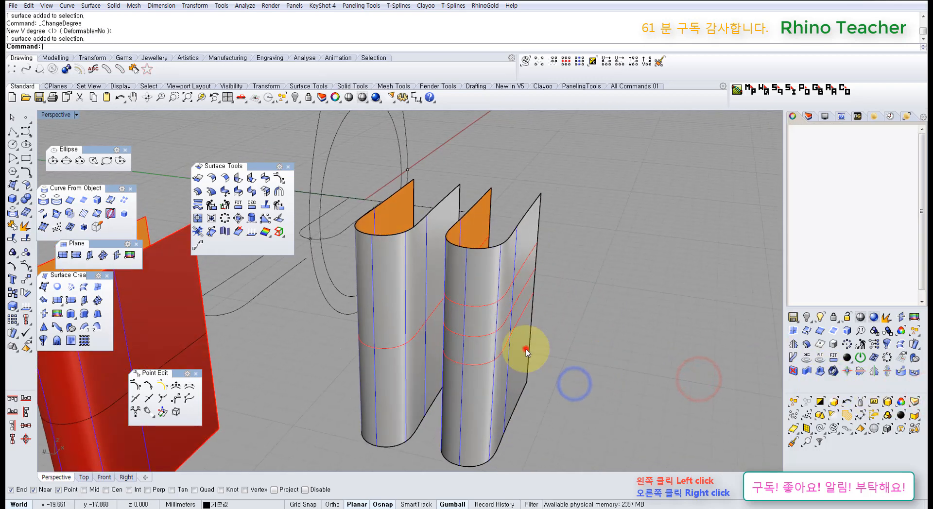
pyautogui.press('F10')
pyautogui.moveTo(433, 354); pyautogui.dragTo(510, 270, button='right')
pyautogui.click(427, 256)
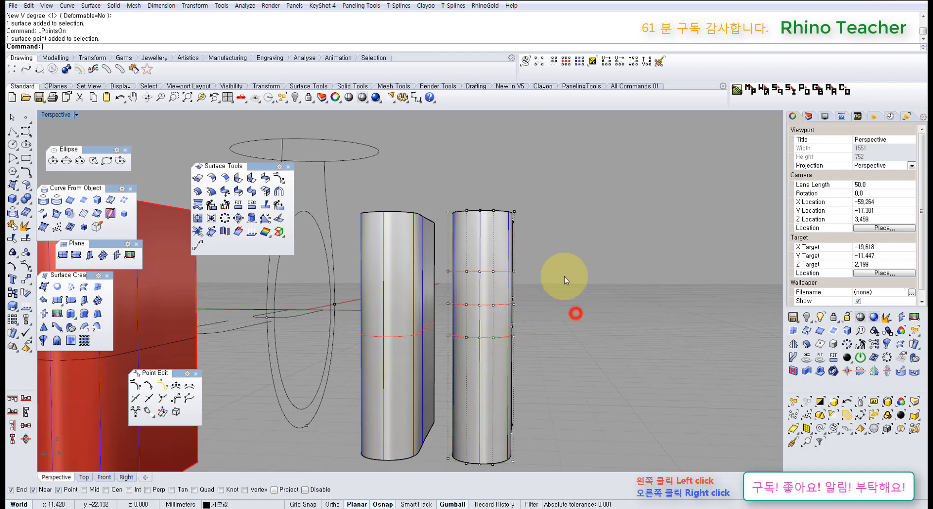
pyautogui.moveTo(535, 267); pyautogui.dragTo(454, 304, button='right')
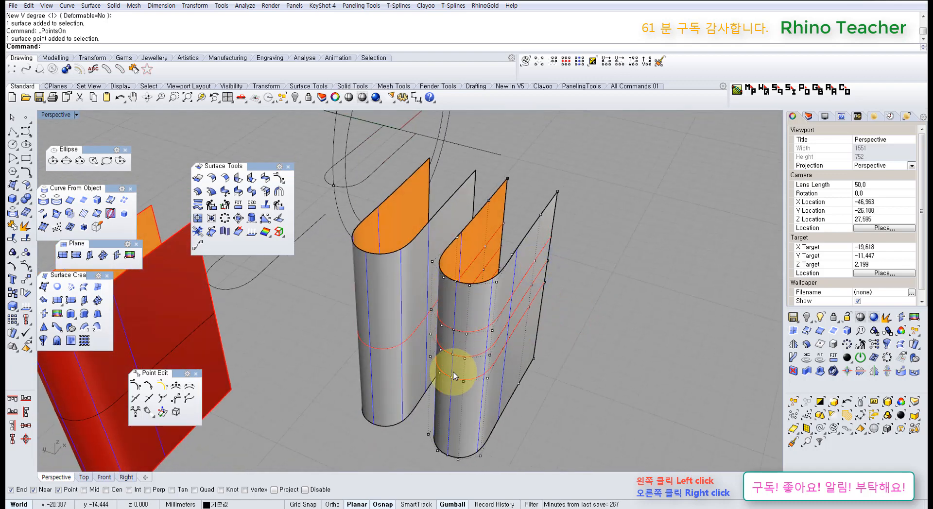
pyautogui.moveTo(476, 369); pyautogui.dragTo(486, 318, button='right')
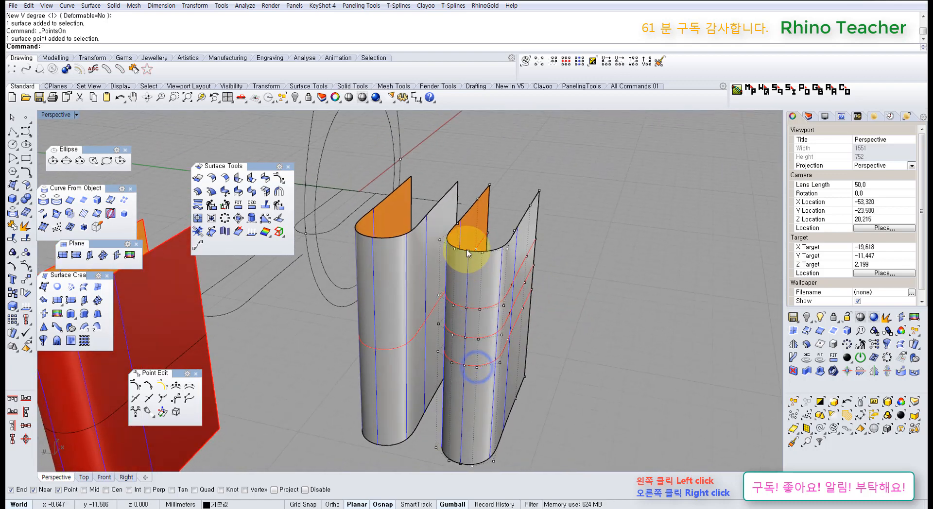
# - Try pulling the top rim's control point at the rounded end of the second grey surface outward
pyautogui.click(468, 249)
pyautogui.moveTo(488, 266); pyautogui.dragTo(426, 276, button='right')
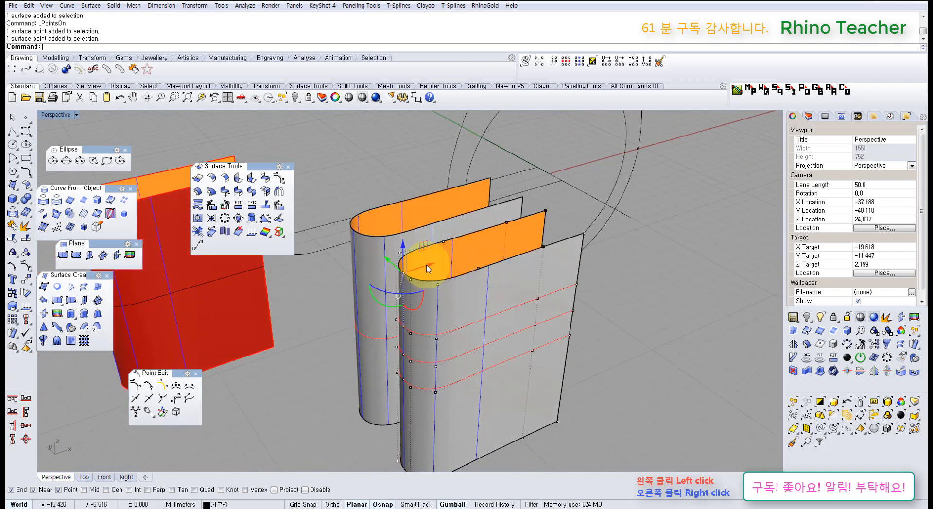
pyautogui.moveTo(427, 268); pyautogui.dragTo(406, 285)
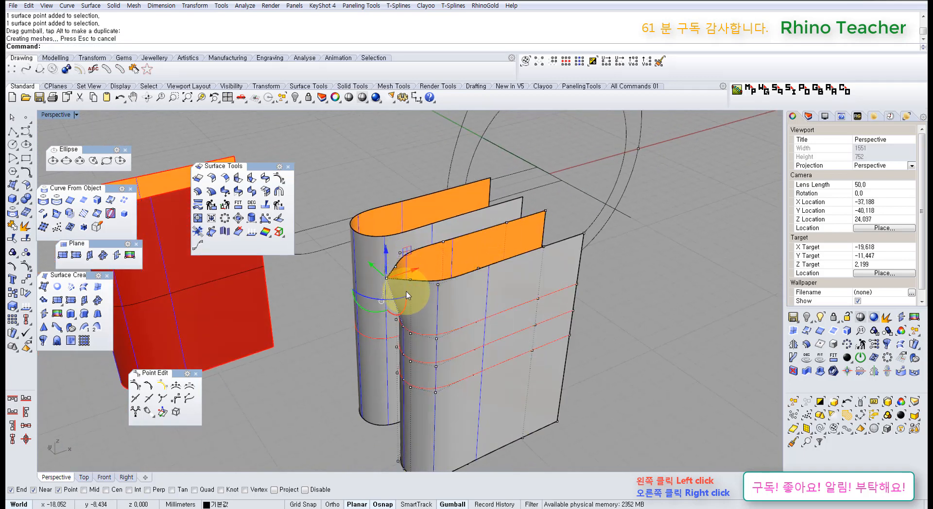
pyautogui.scroll(-4, 458, 315)
pyautogui.click(621, 424)
# - Draw a nearly straight six-point polyline on the ground plane beside the grey surfaces
pyautogui.moveTo(492, 331); pyautogui.dragTo(439, 340, button='right')
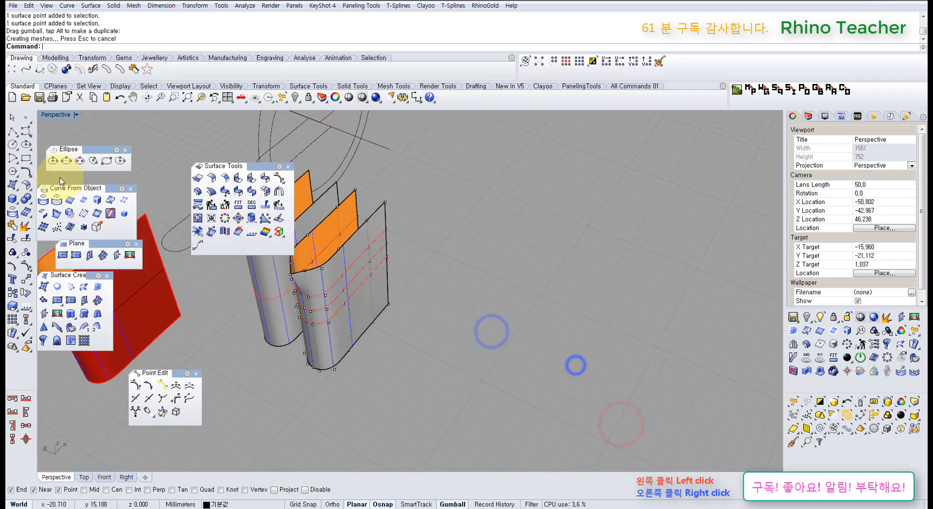
pyautogui.click(11, 133)
pyautogui.click(418, 427)
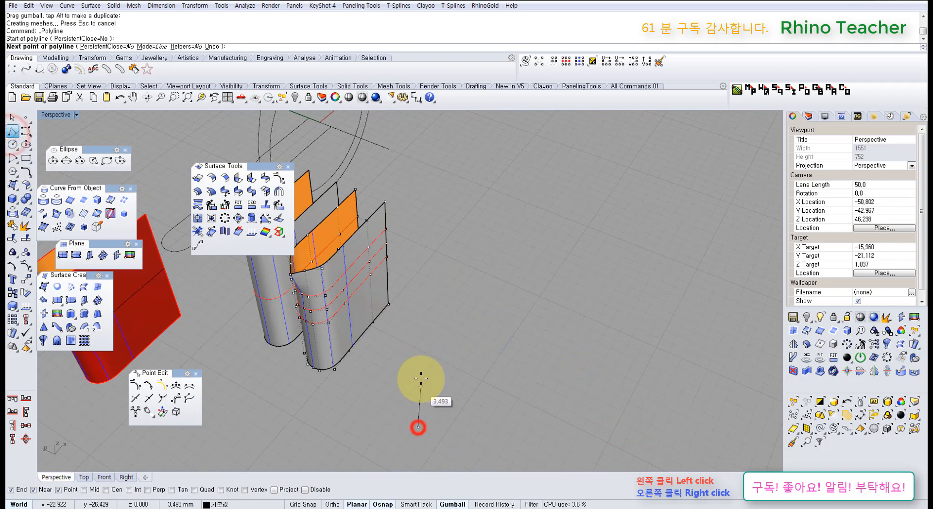
pyautogui.click(435, 404)
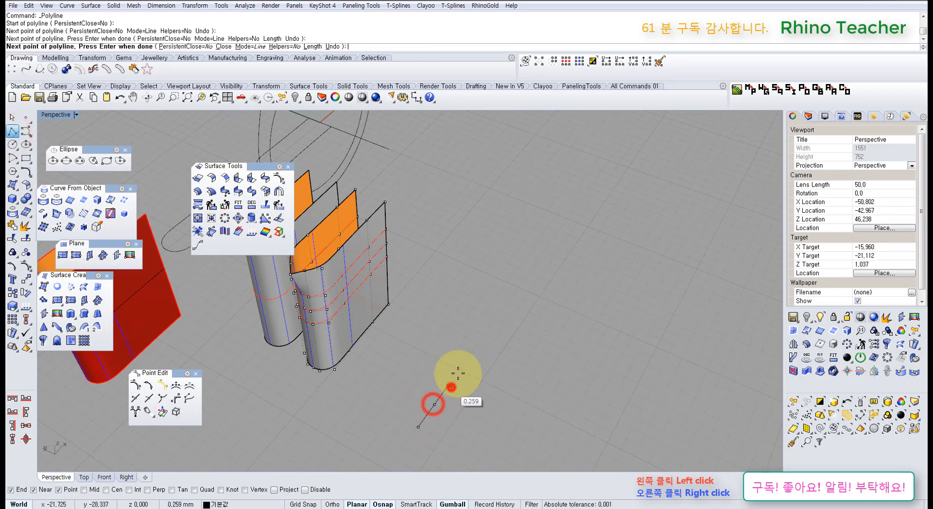
pyautogui.click(448, 385)
pyautogui.click(462, 366)
pyautogui.click(480, 347)
pyautogui.keyDown('shift'); pyautogui.click(489, 329); pyautogui.keyUp('shift')
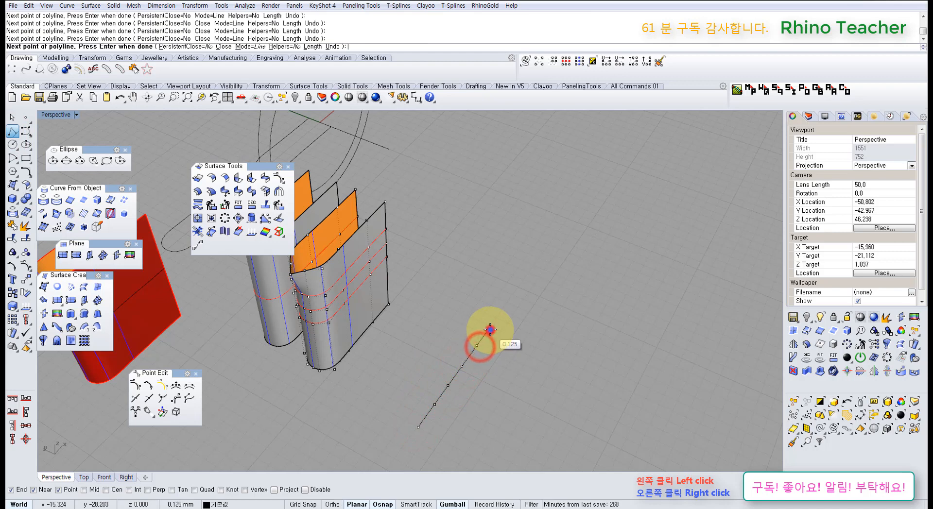
pyautogui.rightClick(489, 330)
# - Show the polyline's control points and pull two of its inner points to opposite sides to form a zigzag
pyautogui.moveTo(493, 377); pyautogui.dragTo(449, 353)
pyautogui.moveTo(477, 402); pyautogui.dragTo(497, 415, button='right')
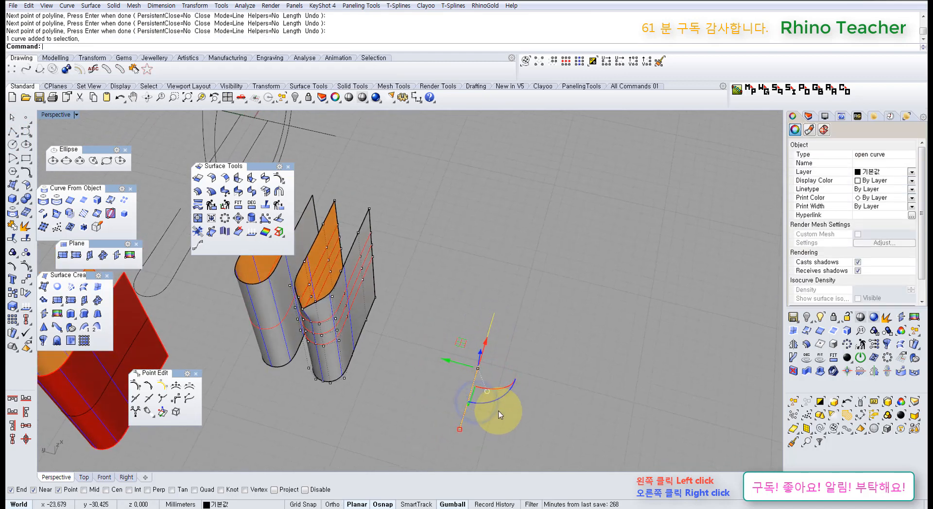
pyautogui.press('F10')
pyautogui.scroll(5, 500, 368)
pyautogui.moveTo(469, 292); pyautogui.dragTo(512, 333)
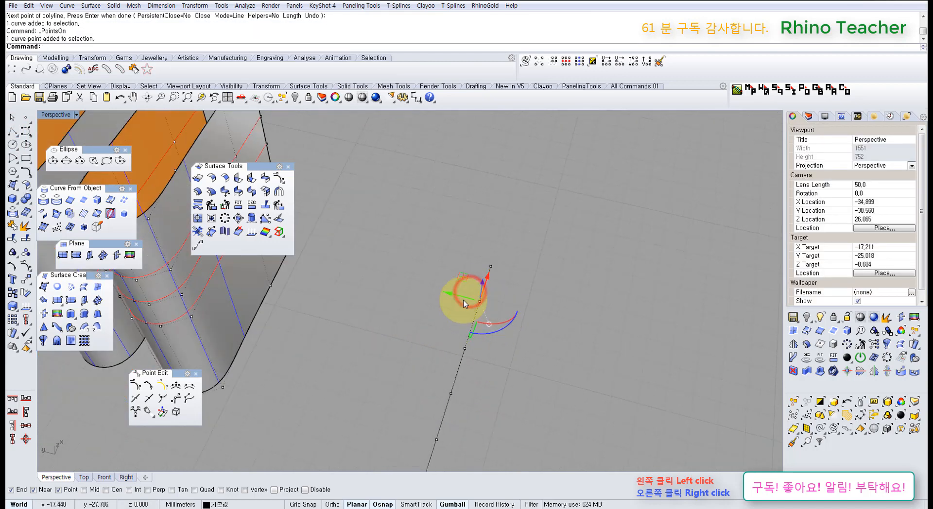
pyautogui.moveTo(464, 304); pyautogui.dragTo(422, 293)
pyautogui.click(527, 377)
pyautogui.click(451, 393)
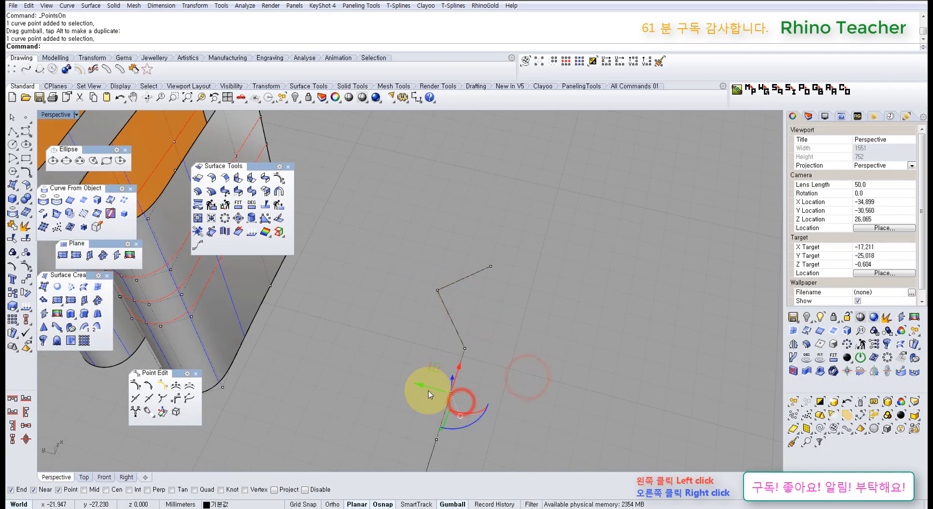
pyautogui.moveTo(428, 391); pyautogui.dragTo(474, 405)
# - Delete the zigzag polyline and bring the two grey surfaces back into close view
pyautogui.moveTo(487, 431); pyautogui.dragTo(517, 375, button='right')
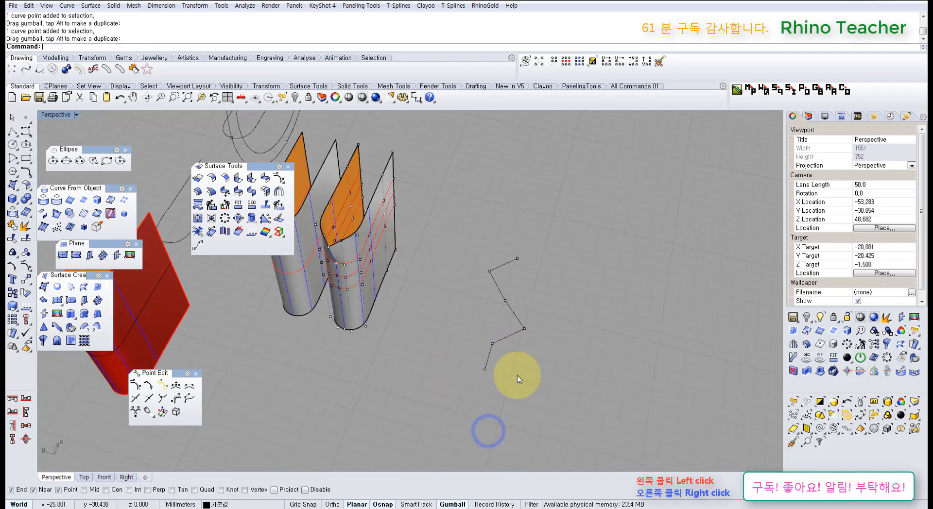
pyautogui.moveTo(543, 369); pyautogui.dragTo(476, 292)
pyautogui.press('Delete')
pyautogui.moveTo(399, 334); pyautogui.dragTo(510, 336, button='right')
pyautogui.click(366, 259)
pyautogui.scroll(5, 343, 229)
pyautogui.click(560, 312)
# - Undo the recent edits back through the knot insertion on the second grey surface, and hide its control points
pyautogui.hotkey('ctrl', 'z')
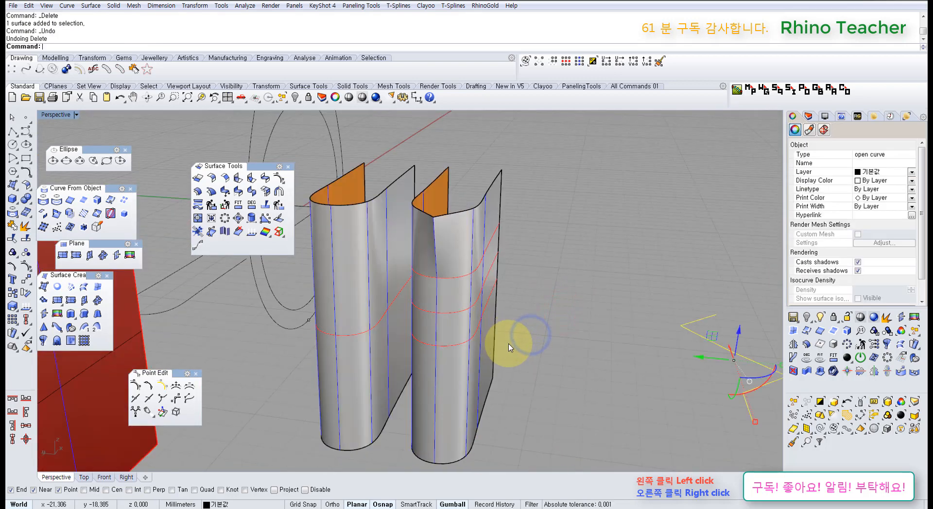
pyautogui.hotkey('ctrl', 'z')
pyautogui.hotkey('ctrl', 'z')
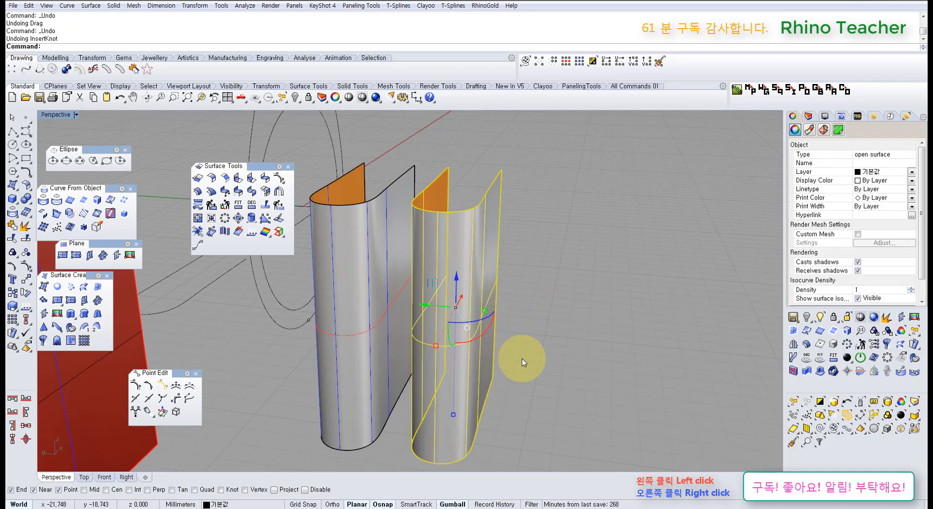
pyautogui.click(556, 375)
pyautogui.click(463, 347)
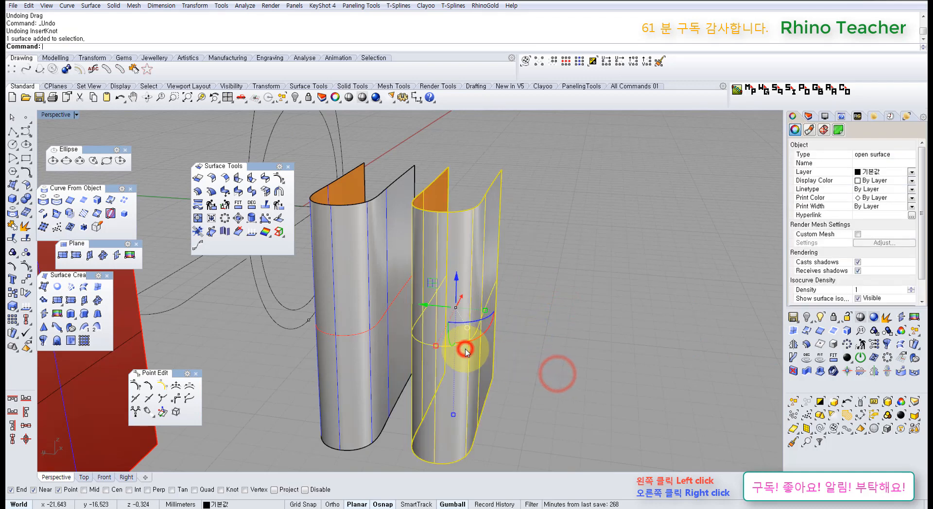
pyautogui.click(544, 361)
pyautogui.moveTo(505, 366); pyautogui.dragTo(523, 371, button='right')
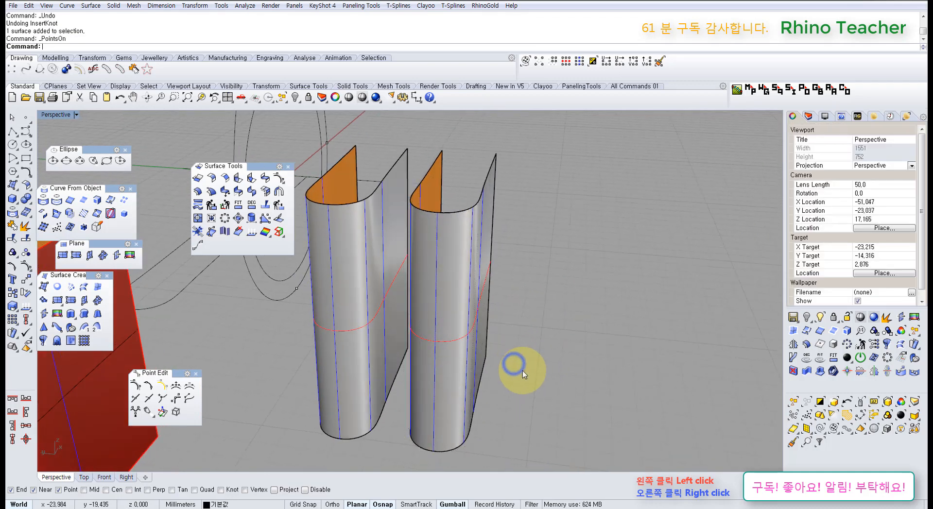
# - Examine the side edges of the red and second grey surfaces in the Front view, and return to the Perspective view
pyautogui.click(470, 315)
pyautogui.moveTo(468, 323); pyautogui.dragTo(365, 270, button='right')
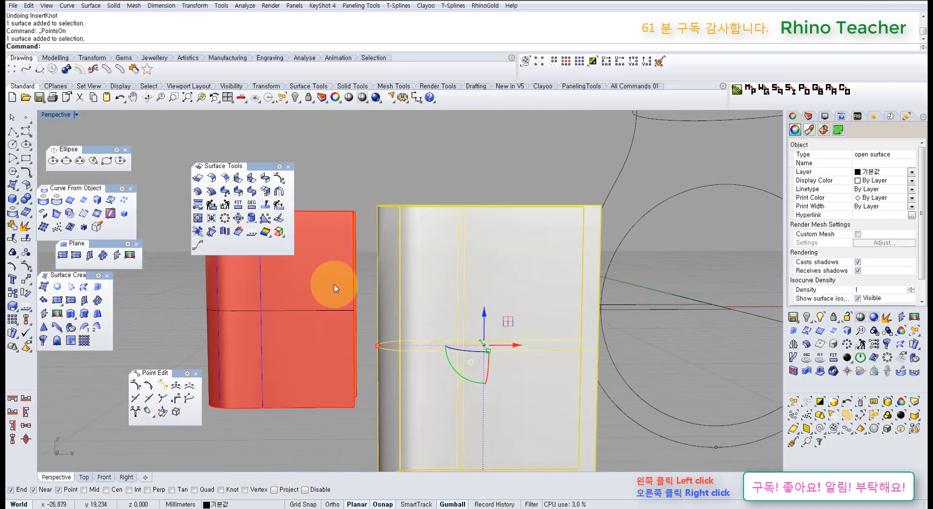
pyautogui.hotkey('ctrl', 'F2')
pyautogui.scroll(-3, 336, 288)
pyautogui.scroll(4, 375, 343)
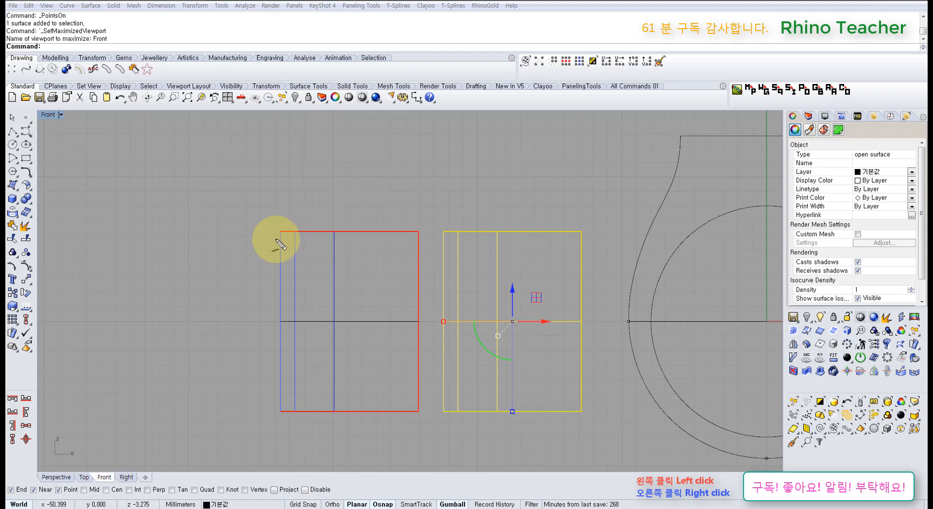
pyautogui.moveTo(253, 231); pyautogui.dragTo(286, 290)
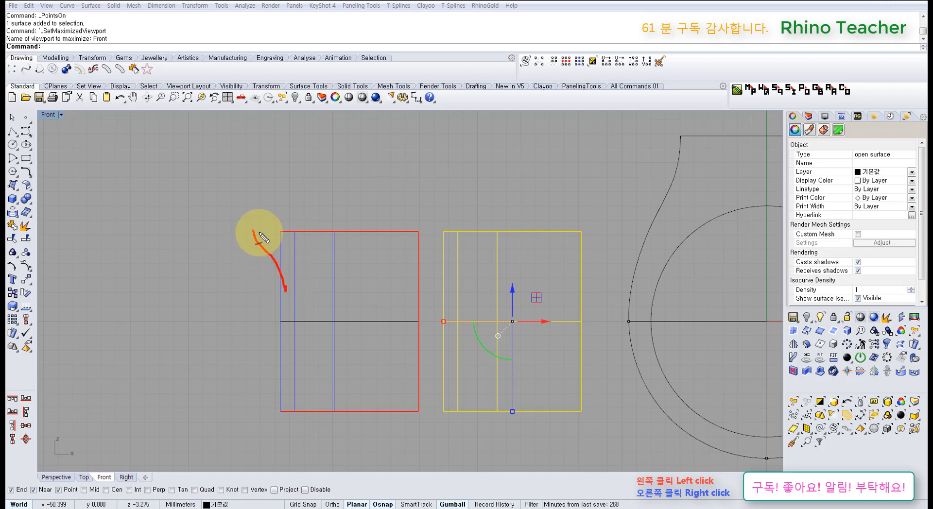
pyautogui.moveTo(253, 232)
pyautogui.mouseDown()
pyautogui.moveTo(275, 319)
pyautogui.moveTo(273, 387)
pyautogui.mouseUp()
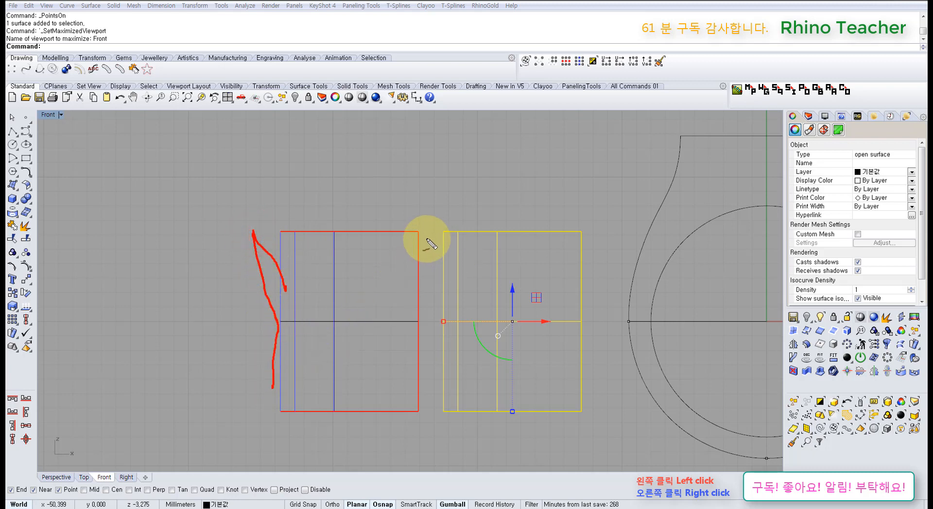
pyautogui.moveTo(416, 246); pyautogui.dragTo(434, 359)
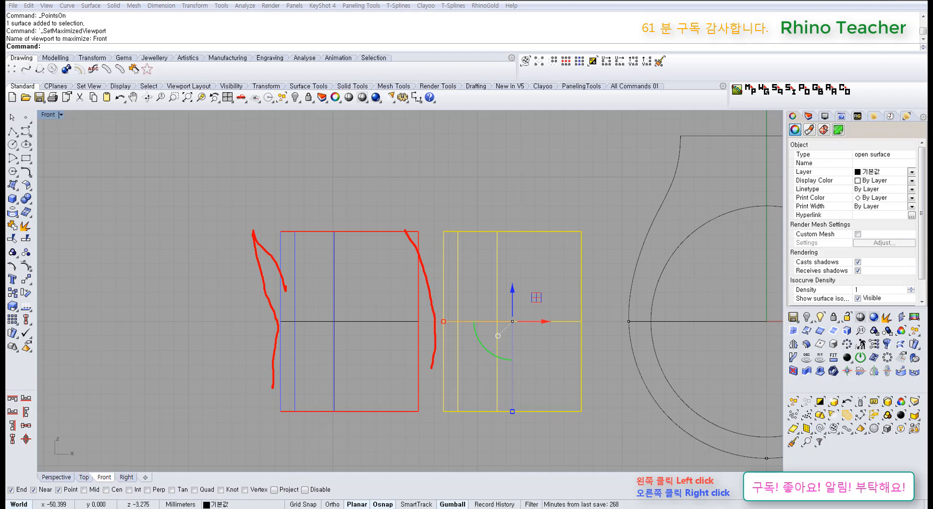
pyautogui.click(463, 195)
pyautogui.scroll(5, 459, 250)
pyautogui.hotkey('ctrl', 'F4')
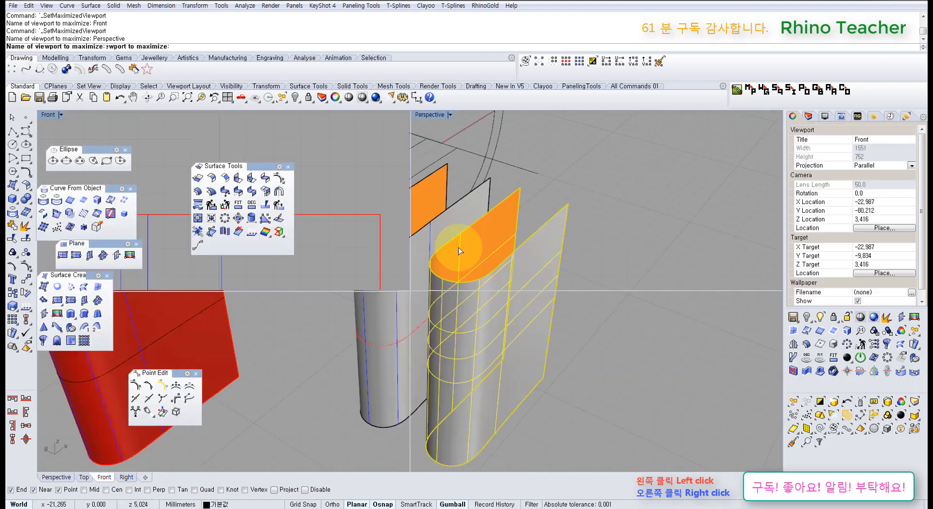
pyautogui.moveTo(458, 250); pyautogui.dragTo(452, 277, button='right')
pyautogui.click(470, 312)
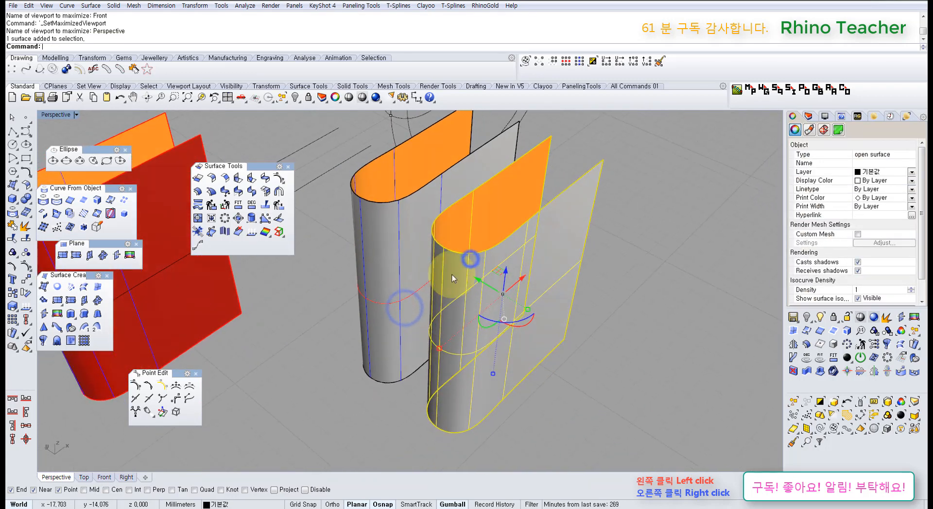
pyautogui.click(387, 259)
pyautogui.moveTo(339, 254); pyautogui.dragTo(379, 205, button='right')
pyautogui.click(281, 343)
pyautogui.moveTo(315, 241); pyautogui.dragTo(395, 291, button='right')
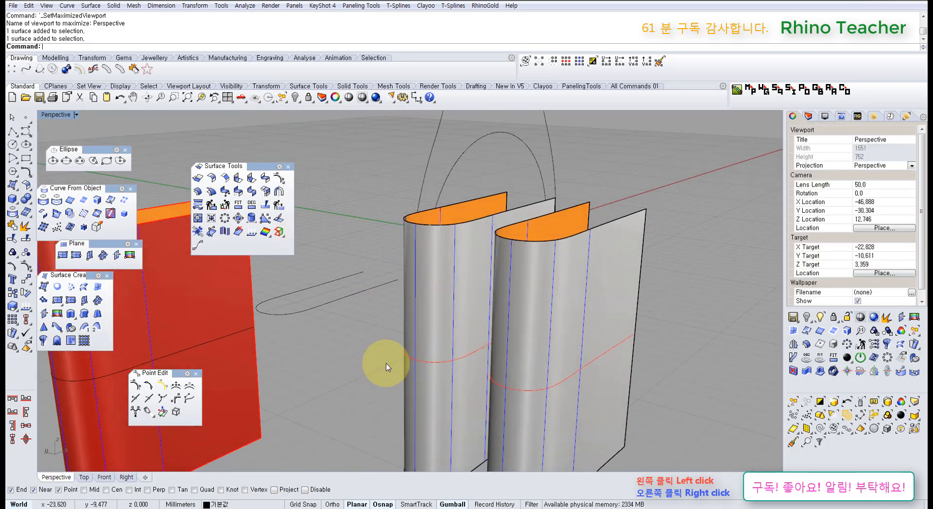
pyautogui.click(434, 332)
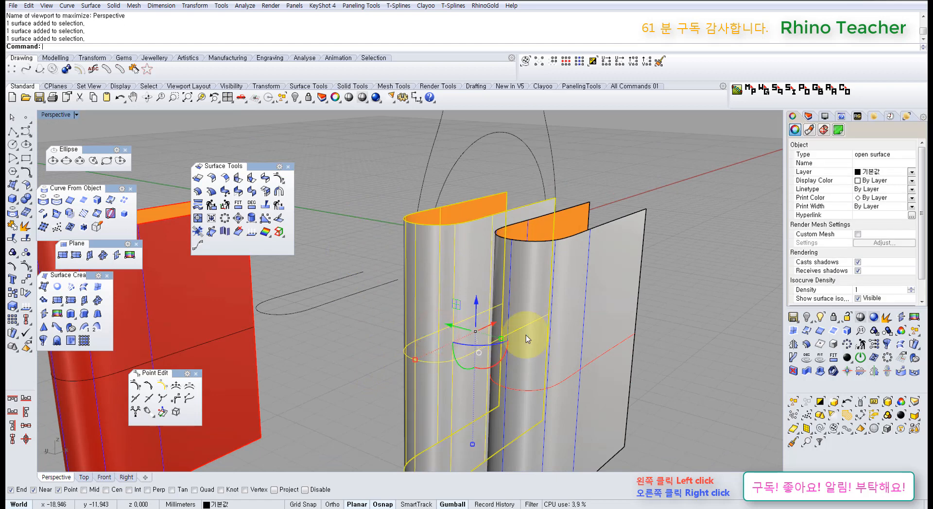
pyautogui.moveTo(525, 335); pyautogui.dragTo(483, 280, button='right')
pyautogui.click(631, 284)
# - Insert one horizontal knot row at mid-height of the second grey surface and turn on its control points
pyautogui.click(513, 281)
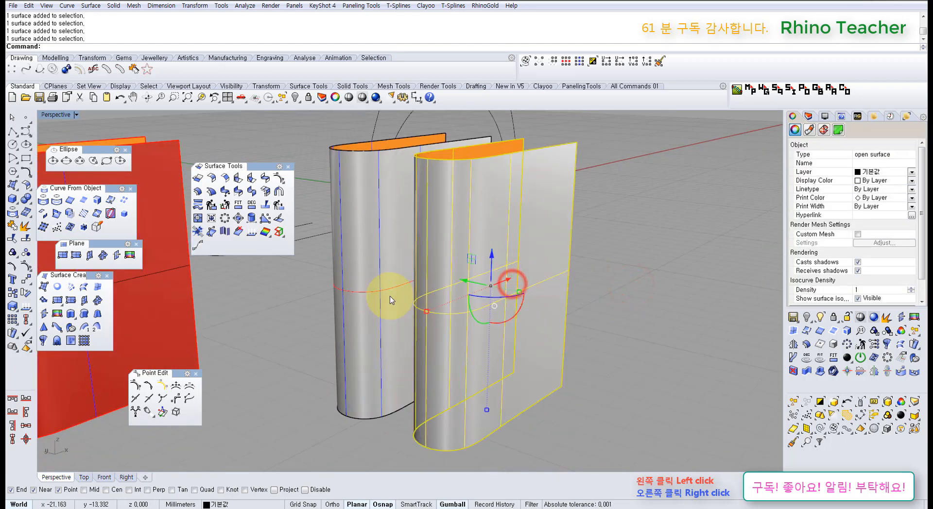
pyautogui.click(136, 398)
pyautogui.moveTo(389, 350); pyautogui.dragTo(453, 305, button='right')
pyautogui.click(451, 301)
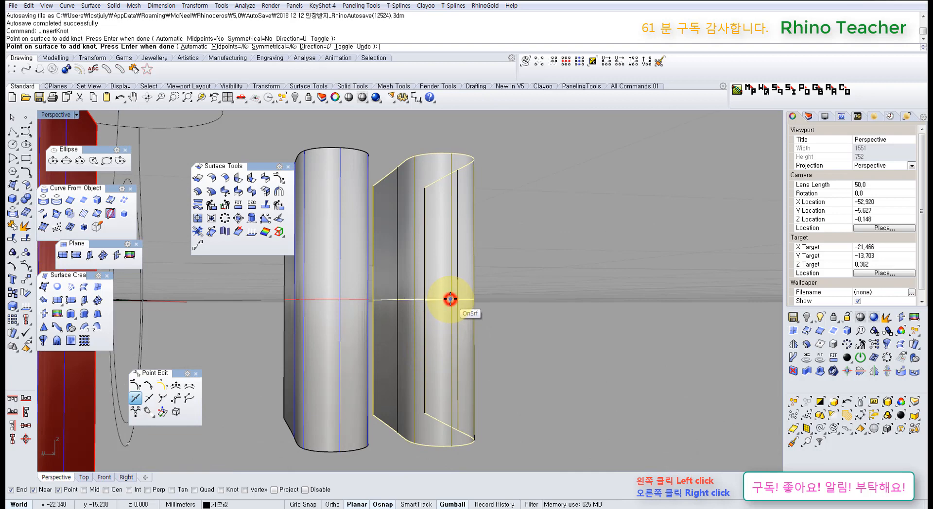
pyautogui.press('Return')
pyautogui.moveTo(455, 249); pyautogui.dragTo(395, 303, button='right')
pyautogui.press('F10')
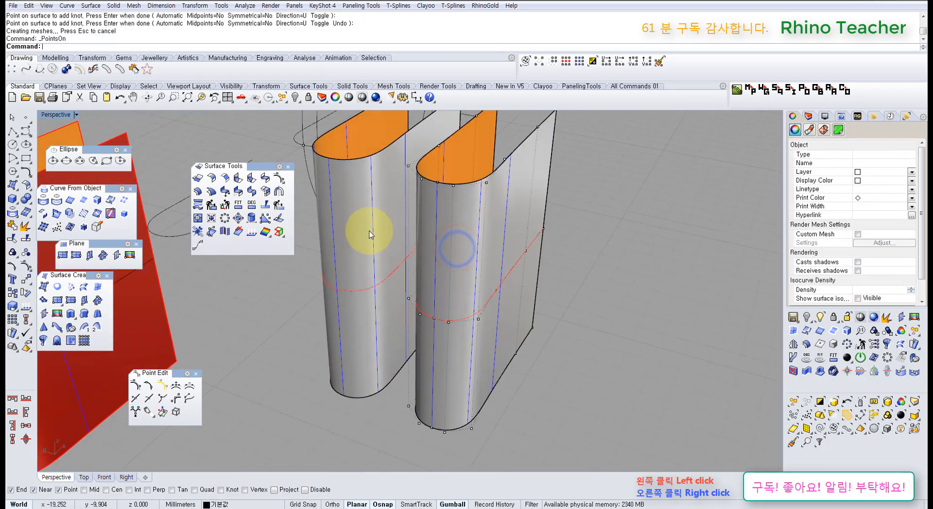
# - Pull one top-edge control point at the rounded end of the second grey surface outward
pyautogui.click(437, 182)
pyautogui.moveTo(452, 171); pyautogui.dragTo(409, 224)
pyautogui.click(596, 326)
pyautogui.moveTo(480, 339)
pyautogui.mouseDown(button='right')
pyautogui.moveTo(417, 287)
pyautogui.moveTo(381, 296)
pyautogui.moveTo(475, 354)
pyautogui.moveTo(494, 340)
pyautogui.mouseUp(button='right')
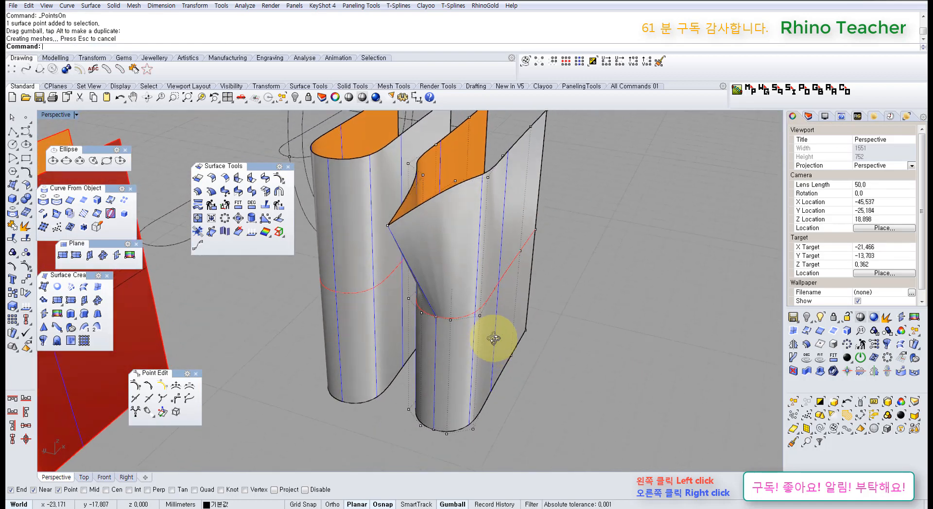
# - Undo the point drag and knot insertion, and change the second grey surface's degree to 3 in both U and V
pyautogui.hotkey('ctrl', 'z')
pyautogui.rightClick(601, 354)
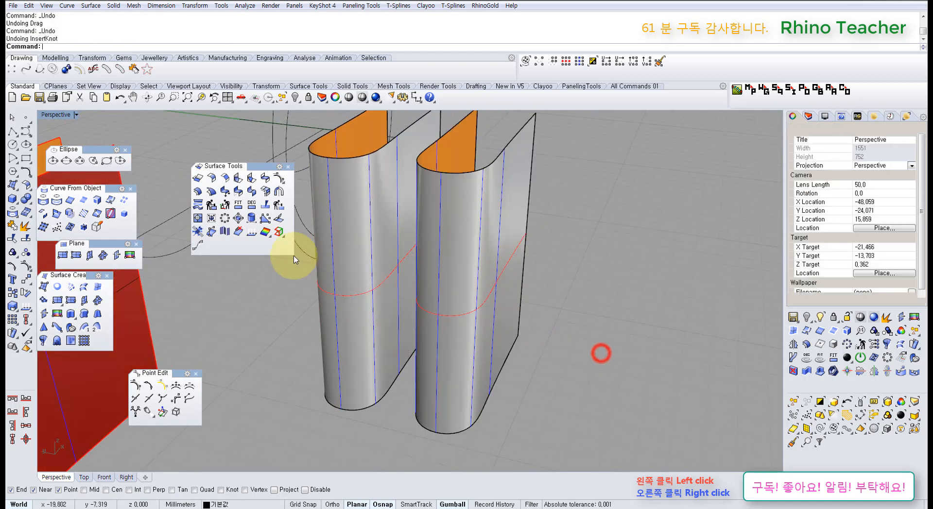
pyautogui.click(251, 205)
pyautogui.click(456, 248)
pyautogui.rightClick(458, 250)
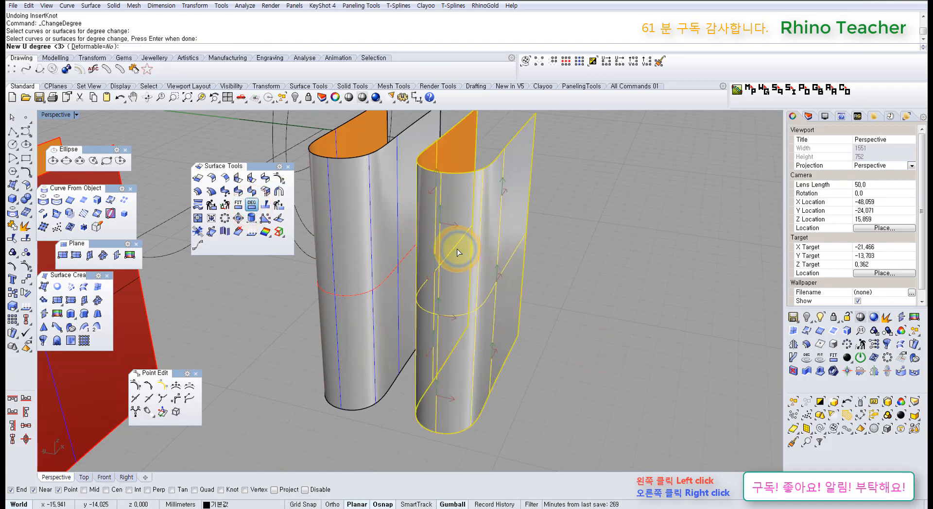
pyautogui.moveTo(457, 248); pyautogui.dragTo(465, 163, button='right')
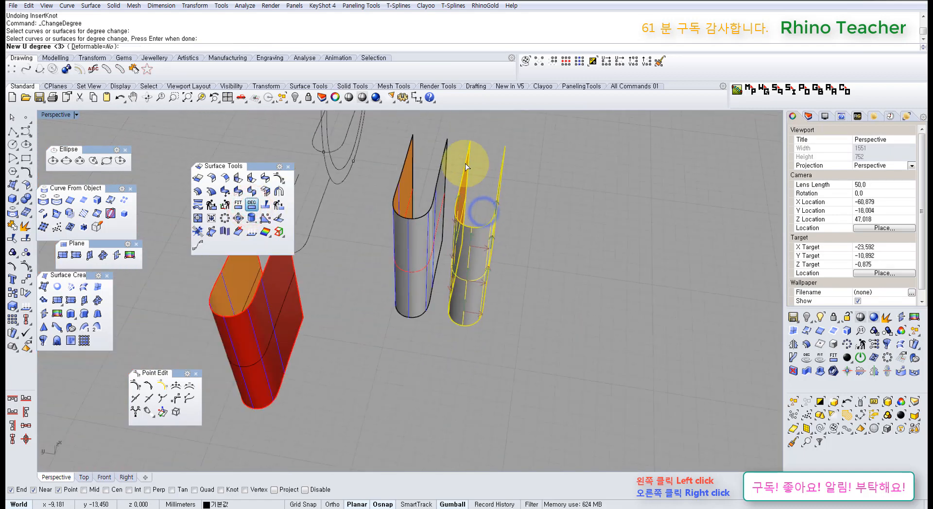
pyautogui.moveTo(481, 231)
pyautogui.mouseDown(button='right')
pyautogui.moveTo(504, 256)
pyautogui.moveTo(471, 223)
pyautogui.mouseUp(button='right')
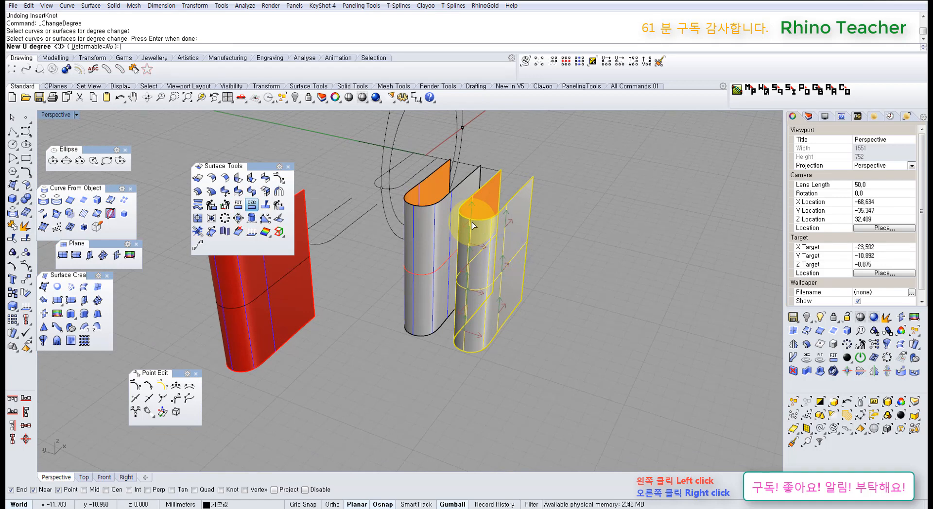
pyautogui.press('Return')
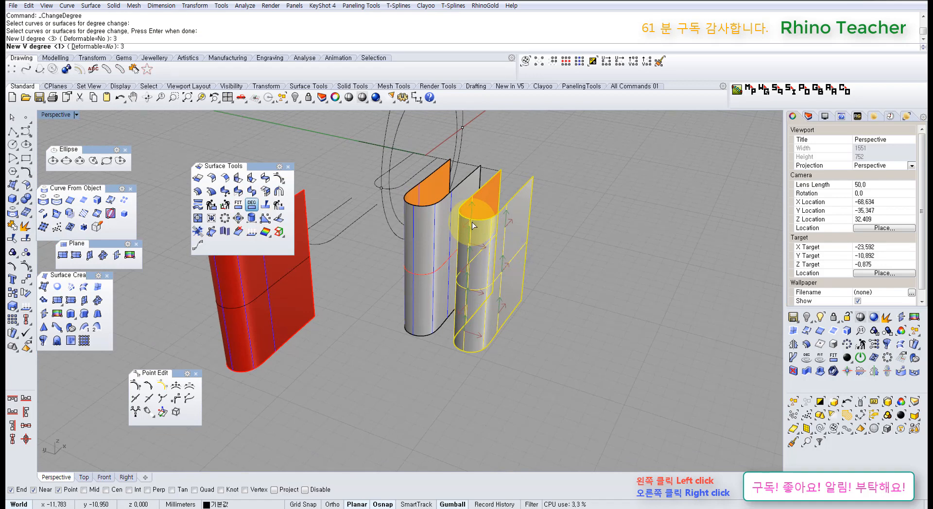
pyautogui.press('Return')
# - Set the display color of the surface with the changed degree to Red
pyautogui.moveTo(562, 263); pyautogui.dragTo(505, 299, button='right')
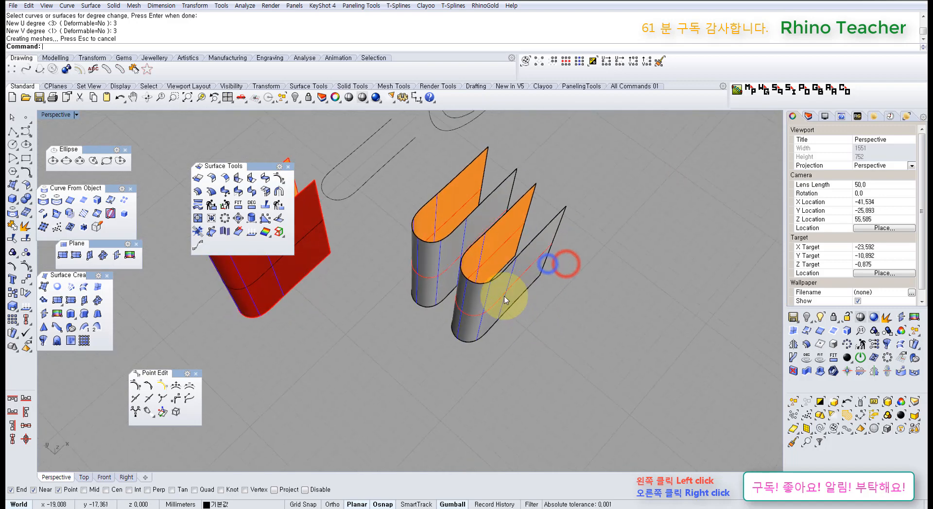
pyautogui.click(505, 300)
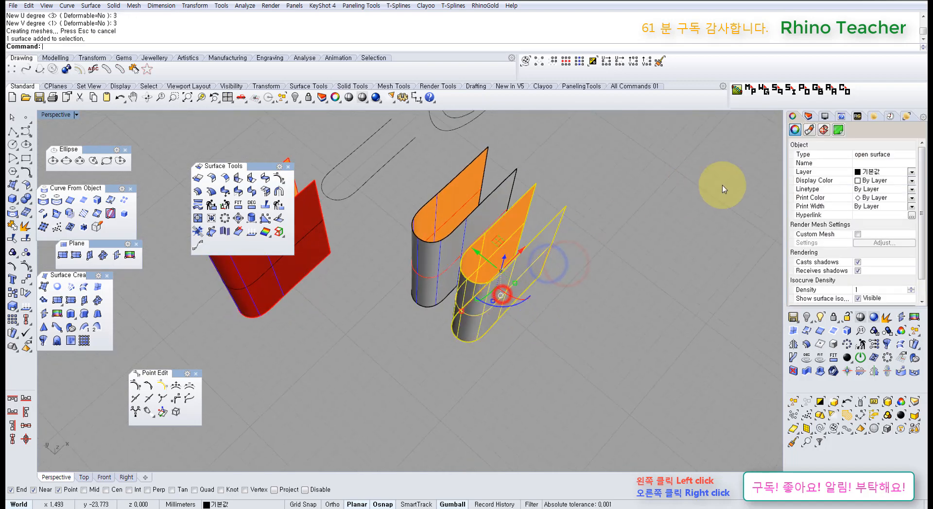
pyautogui.click(873, 183)
pyautogui.click(870, 192)
# - Move the newly red surface by its lower corner endpoint onto the matching corner of the grey surface
pyautogui.moveTo(644, 280); pyautogui.dragTo(485, 257, button='right')
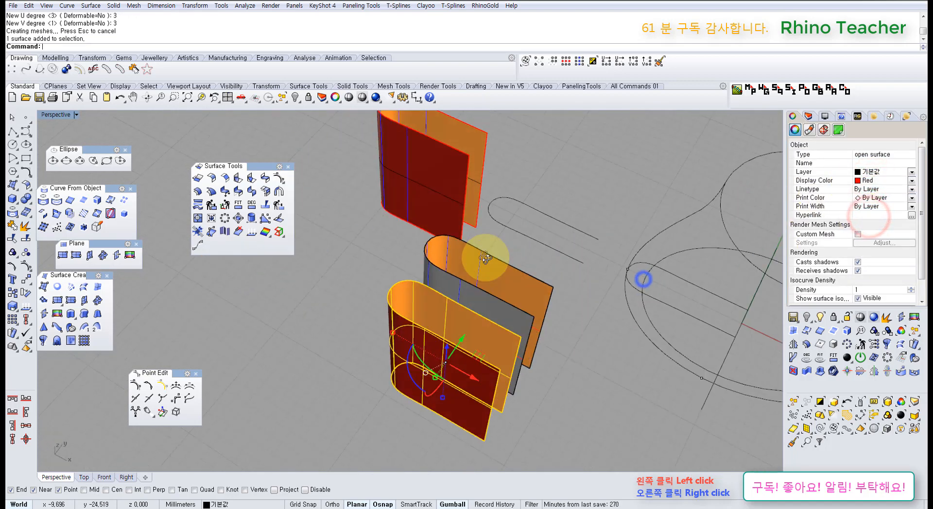
pyautogui.moveTo(452, 333); pyautogui.dragTo(350, 275, button='right')
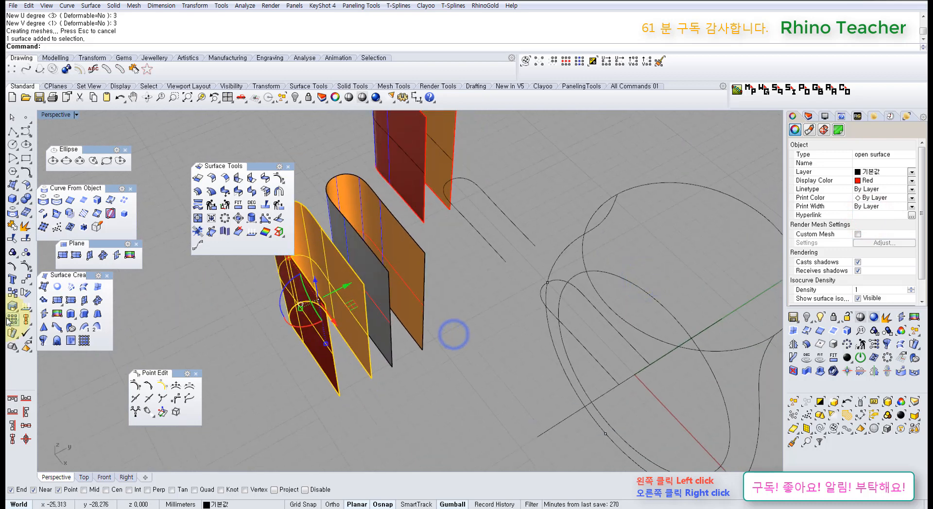
pyautogui.click(25, 280)
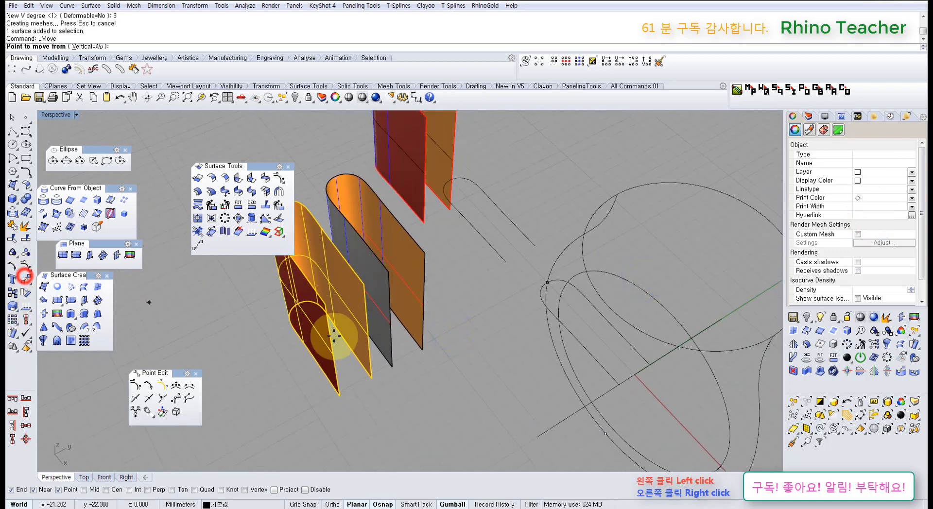
pyautogui.click(338, 399)
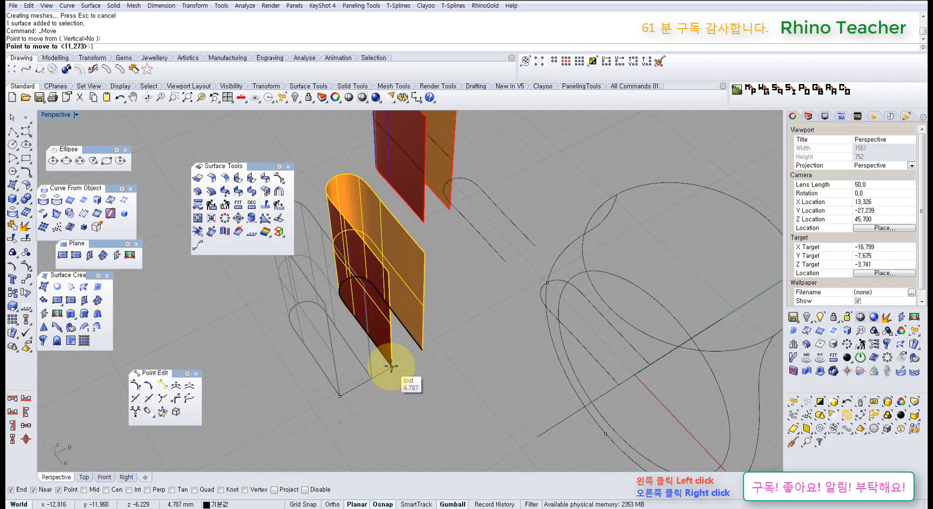
pyautogui.click(391, 366)
pyautogui.click(426, 397)
pyautogui.moveTo(327, 377); pyautogui.dragTo(516, 376, button='right')
# - Undo the move of the red surface, redo it to compare the overlap, and undo it again
pyautogui.hotkey('ctrl', 'z')
pyautogui.click(539, 376)
pyautogui.moveTo(554, 410); pyautogui.dragTo(459, 336, button='right')
pyautogui.hotkey('ctrl', 'y')
pyautogui.hotkey('ctrl', 'z')
pyautogui.rightClick(552, 349)
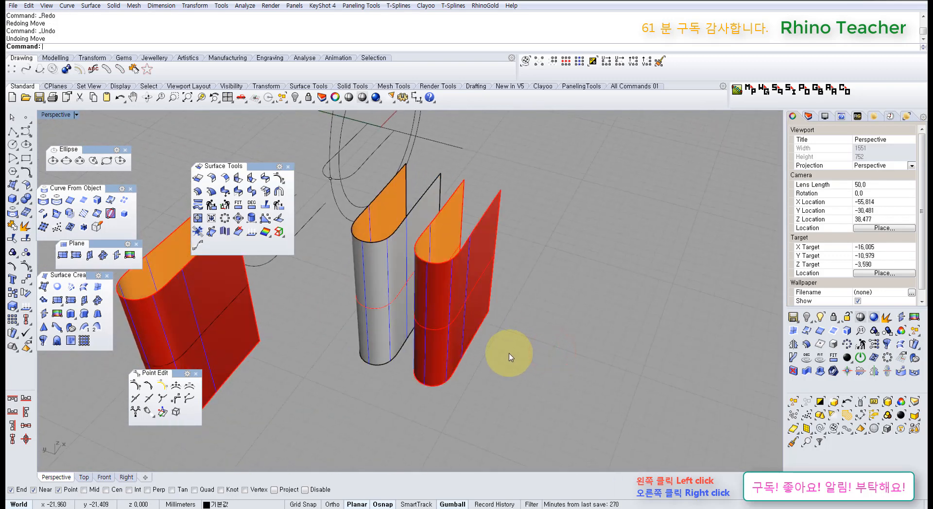
# - Close the Surface Tools palette and turn on the control points of the red surface beside the grey one
pyautogui.moveTo(443, 338); pyautogui.dragTo(440, 342, button='right')
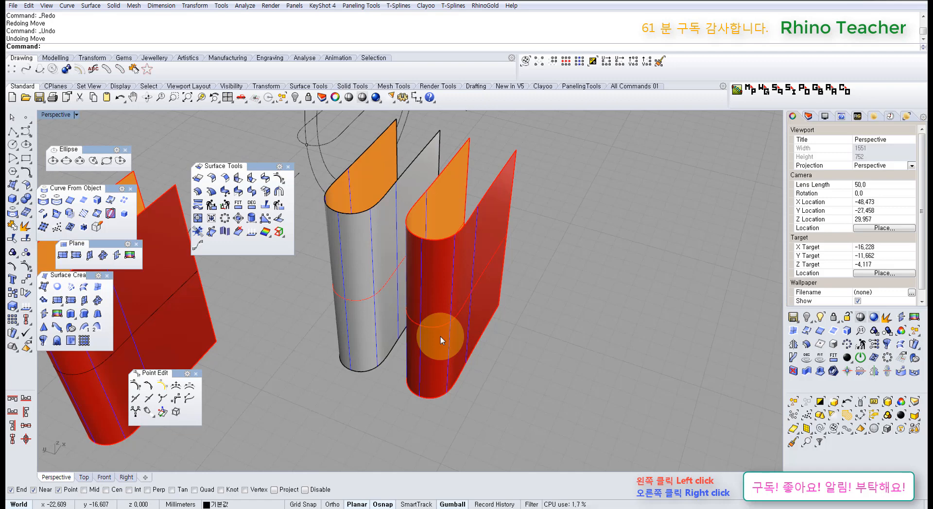
pyautogui.moveTo(402, 337); pyautogui.dragTo(500, 291, button='right')
pyautogui.click(289, 166)
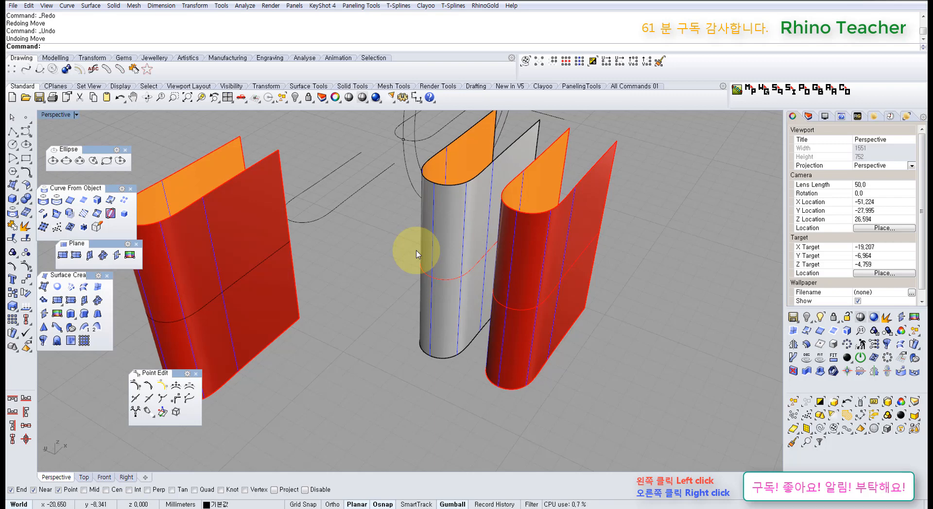
pyautogui.moveTo(598, 314)
pyautogui.mouseDown(button='right')
pyautogui.moveTo(521, 232)
pyautogui.moveTo(604, 201)
pyautogui.moveTo(606, 304)
pyautogui.moveTo(537, 270)
pyautogui.moveTo(562, 256)
pyautogui.moveTo(529, 221)
pyautogui.moveTo(525, 233)
pyautogui.moveTo(539, 221)
pyautogui.moveTo(521, 271)
pyautogui.moveTo(513, 233)
pyautogui.mouseUp(button='right')
pyautogui.click(531, 265)
pyautogui.press('F10')
pyautogui.scroll(-5, 531, 263)
pyautogui.scroll(6, 529, 222)
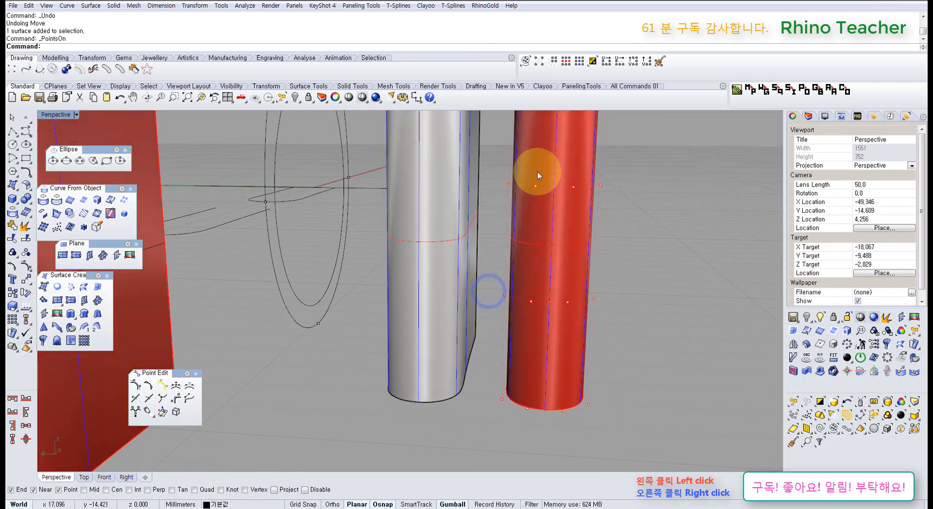
pyautogui.scroll(-4, 575, 219)
pyautogui.moveTo(585, 243); pyautogui.dragTo(580, 234, button='right')
# - Examine the red surface's control points in the Front and Right views, selecting the two middle rows in turn
pyautogui.hotkey('ctrl', 'F2')
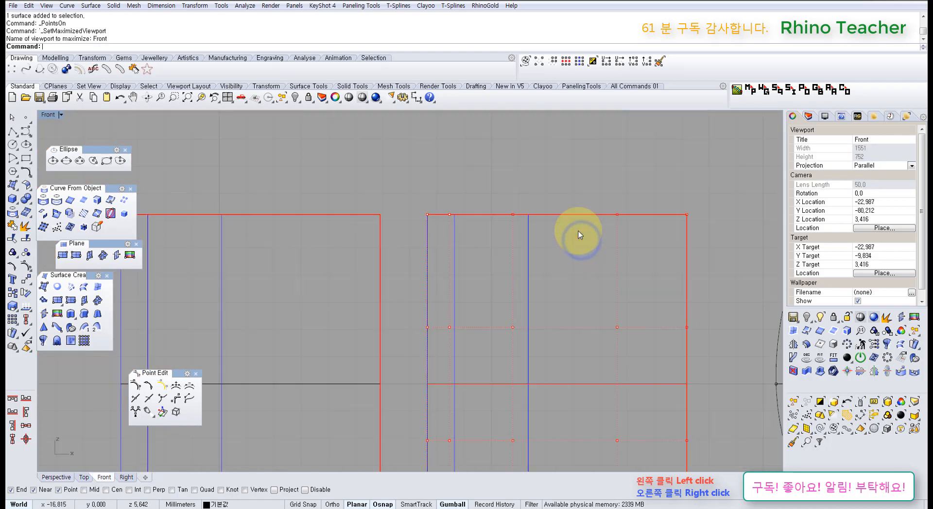
pyautogui.hotkey('ctrl', 'F3')
pyautogui.scroll(-3, 538, 239)
pyautogui.scroll(5, 394, 243)
pyautogui.moveTo(389, 234); pyautogui.dragTo(496, 281)
pyautogui.moveTo(375, 311); pyautogui.dragTo(503, 362)
pyautogui.click(333, 293)
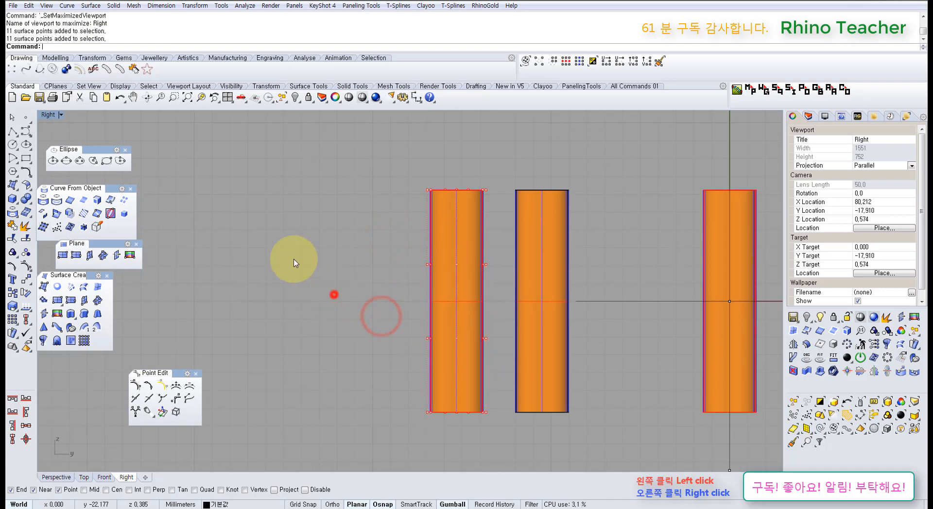
# - Draw a near-vertical two-point polyline beside the surfaces in the Right view, and delete it
pyautogui.click(12, 131)
pyautogui.click(218, 181)
pyautogui.click(216, 304)
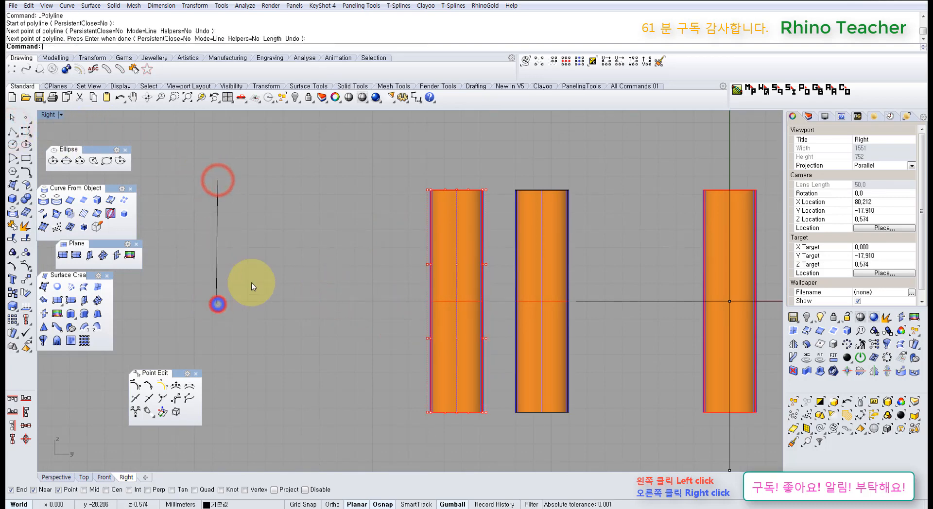
pyautogui.rightClick(289, 265)
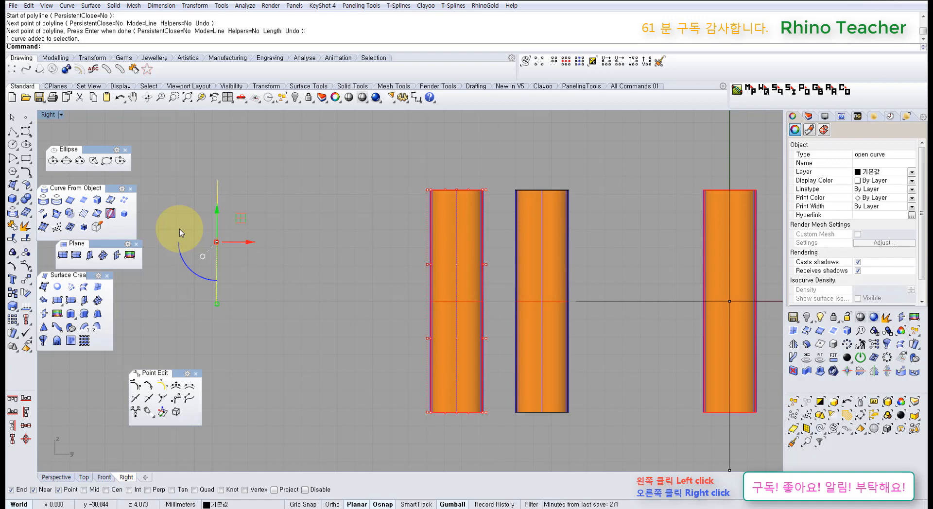
pyautogui.press('Delete')
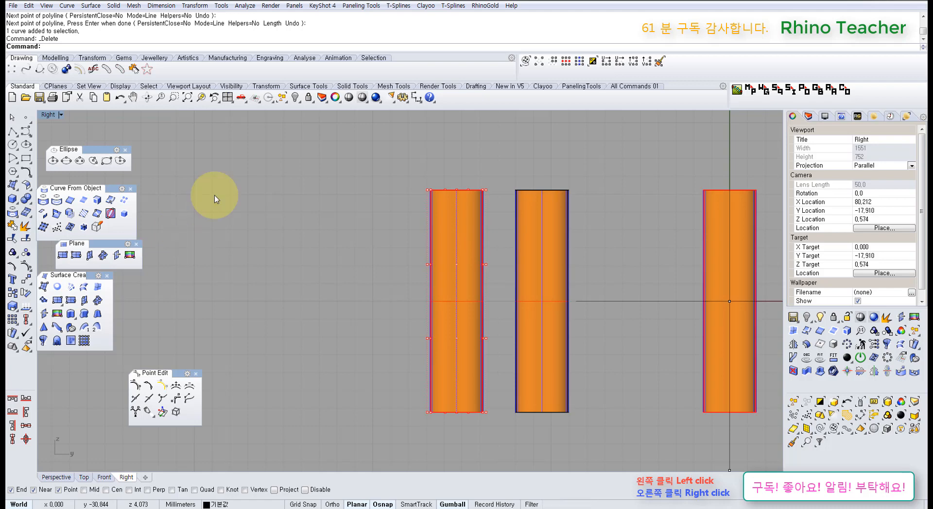
# - Select the red surface's four control point rows one after another in the Right view, and return to the Perspective view
pyautogui.moveTo(451, 275); pyautogui.dragTo(402, 249, button='right')
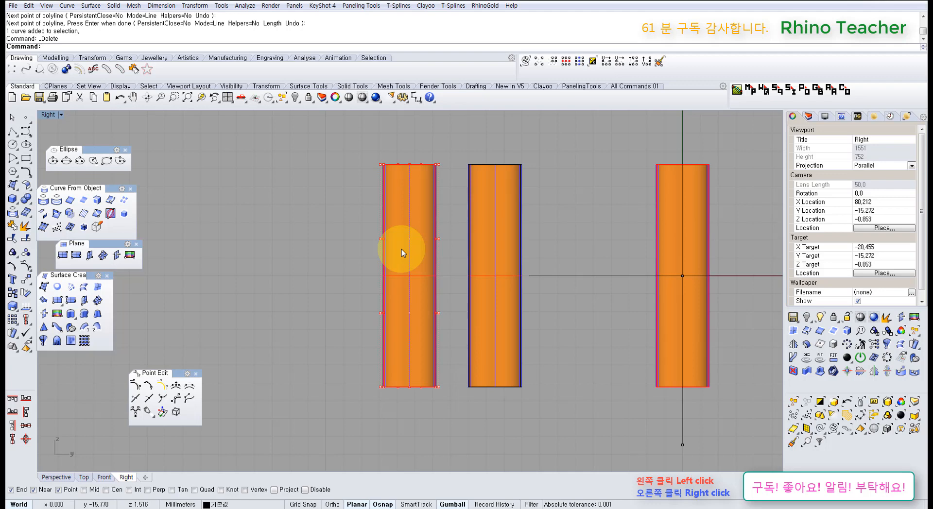
pyautogui.moveTo(396, 249); pyautogui.dragTo(316, 266, button='right')
pyautogui.moveTo(283, 164); pyautogui.dragTo(388, 203)
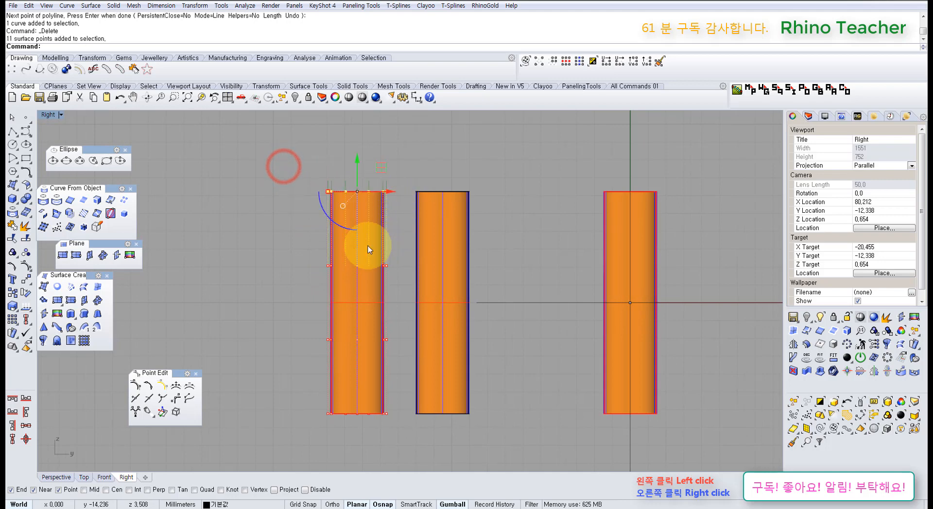
pyautogui.moveTo(287, 254); pyautogui.dragTo(391, 291)
pyautogui.moveTo(308, 333); pyautogui.dragTo(392, 350)
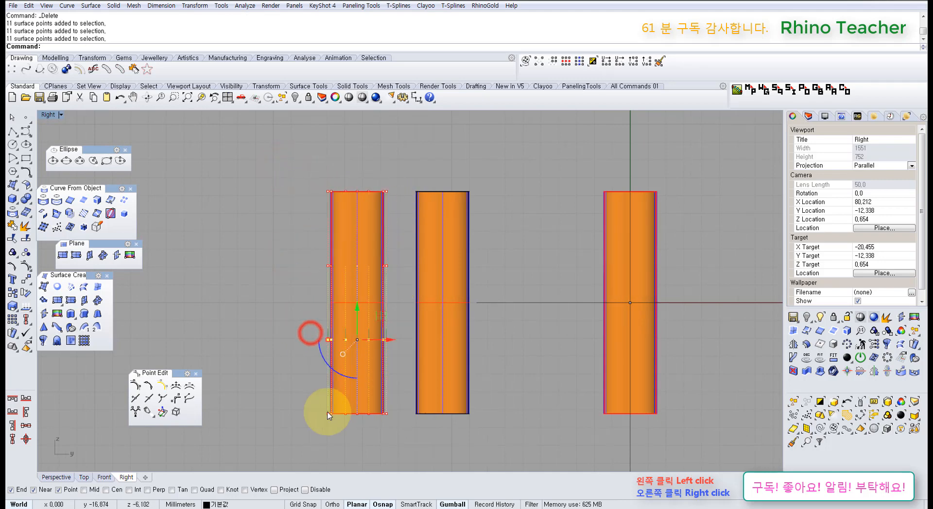
pyautogui.moveTo(292, 396); pyautogui.dragTo(402, 436)
pyautogui.hotkey('ctrl', 'F4')
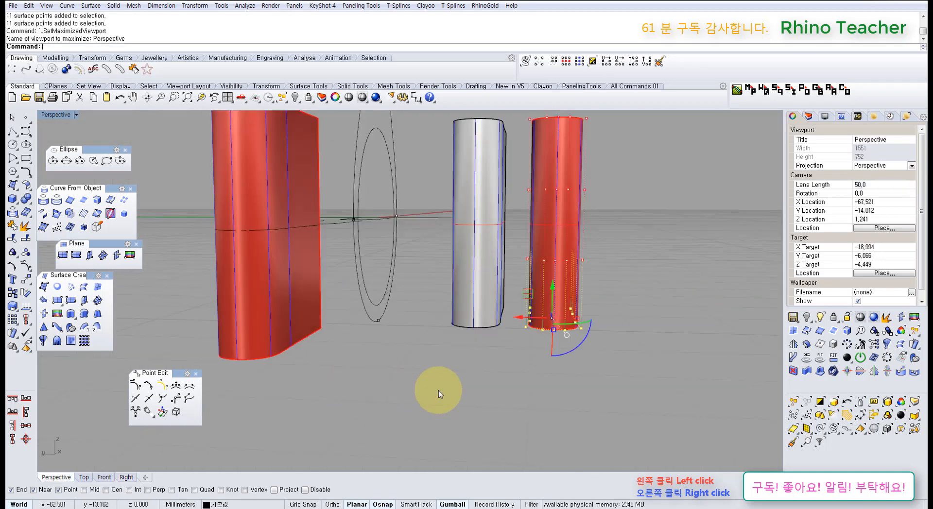
pyautogui.click(496, 428)
pyautogui.moveTo(611, 260); pyautogui.dragTo(568, 324, button='right')
pyautogui.click(524, 268)
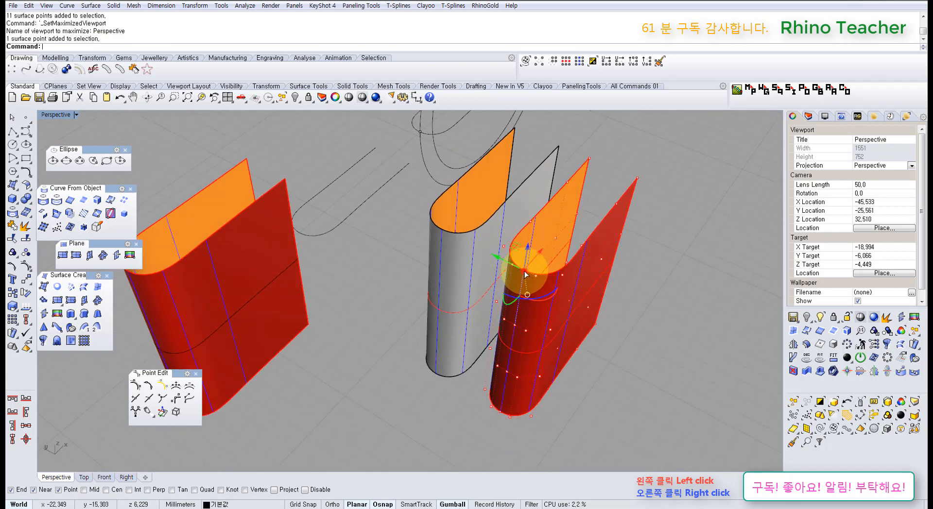
pyautogui.scroll(3, 523, 267)
pyautogui.moveTo(544, 256); pyautogui.dragTo(524, 271)
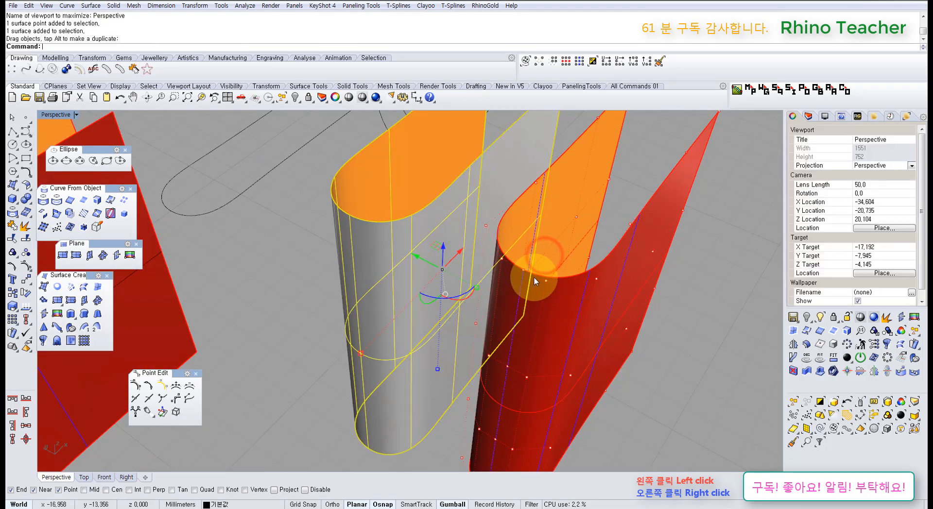
pyautogui.hotkey('ctrl', 'z')
# - Pull one top-edge control point at the rounded end of the degree-3 red surface outward
pyautogui.click(524, 271)
pyautogui.moveTo(563, 286); pyautogui.dragTo(477, 267, button='right')
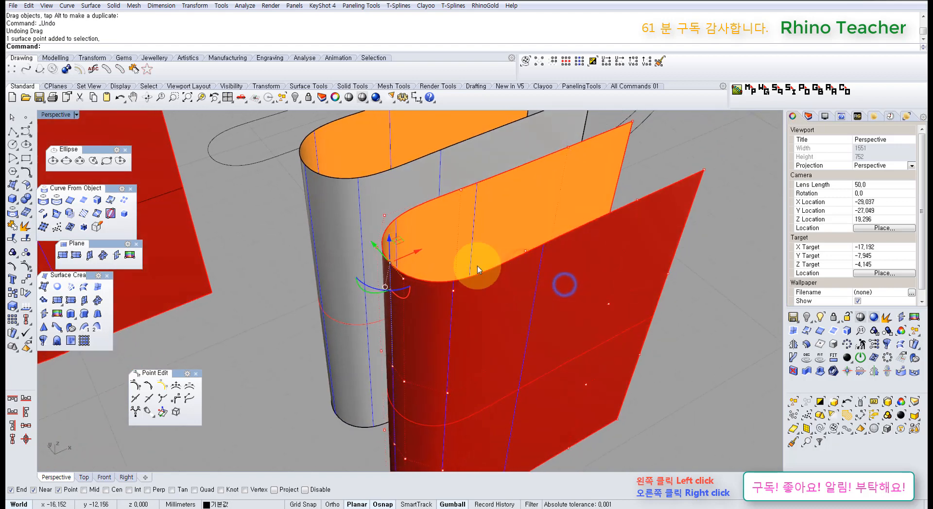
pyautogui.moveTo(416, 253); pyautogui.dragTo(358, 277)
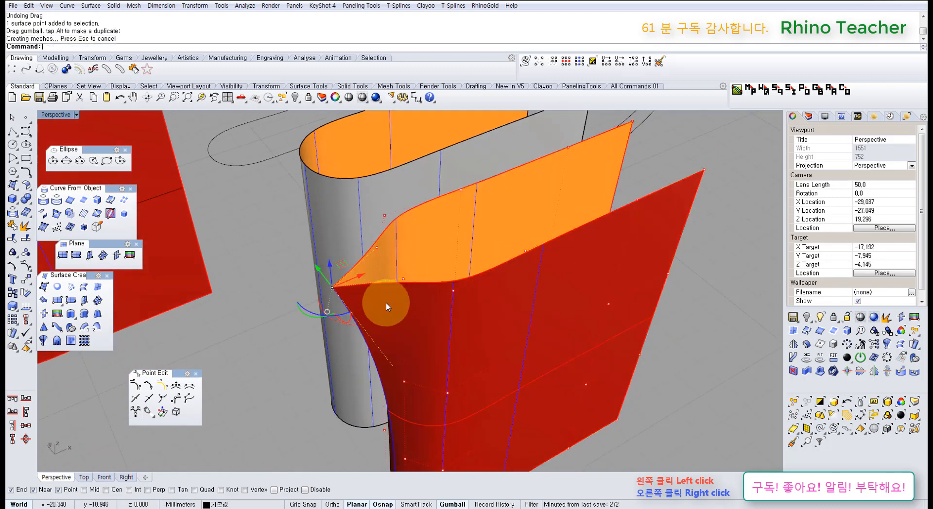
# - Move the pulled control point slightly further outward in the Front view and inspect the curved side edge
pyautogui.scroll(-7, 386, 308)
pyautogui.moveTo(410, 353); pyautogui.dragTo(371, 299, button='right')
pyautogui.hotkey('ctrl', 'F2')
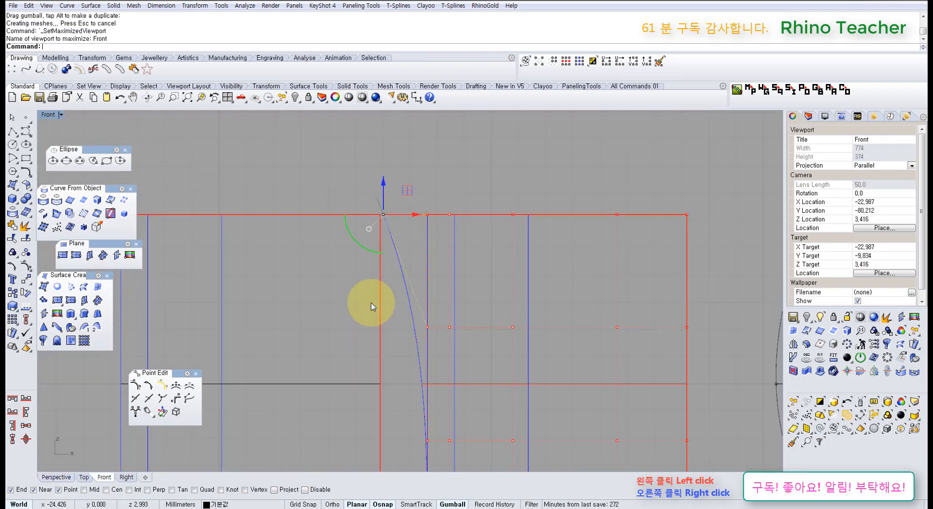
pyautogui.keyDown('ctrl'); pyautogui.moveTo(437, 337); pyautogui.dragTo(431, 255, button='right'); pyautogui.keyUp('ctrl')
pyautogui.scroll(3, 432, 255)
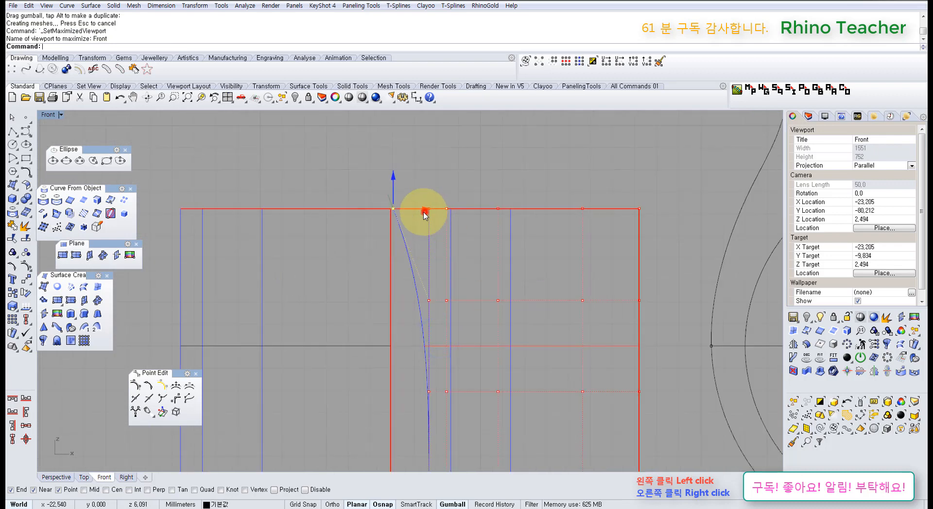
pyautogui.moveTo(423, 211); pyautogui.dragTo(407, 230)
pyautogui.scroll(-5, 406, 259)
pyautogui.scroll(5, 371, 213)
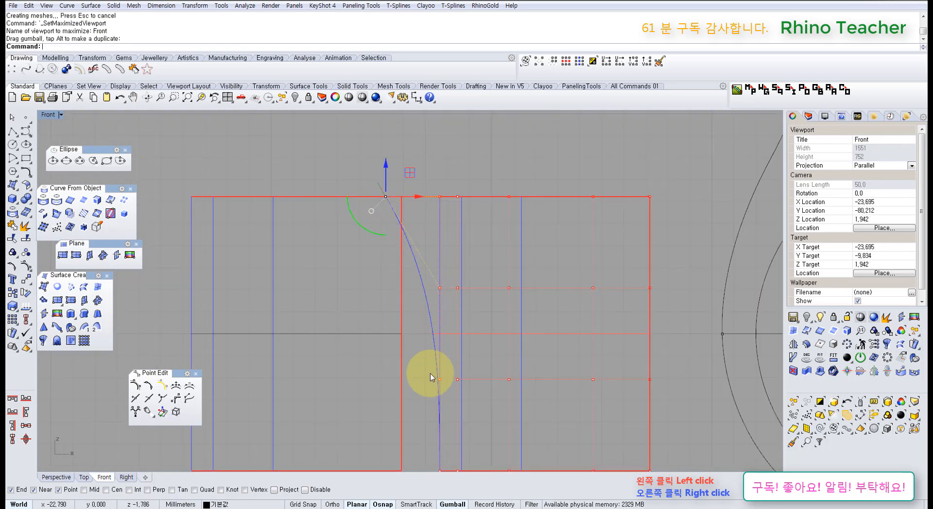
# - Return to the Perspective view and inspect the deformed red surface in a shaded preview without wires
pyautogui.hotkey('ctrl', 'F4')
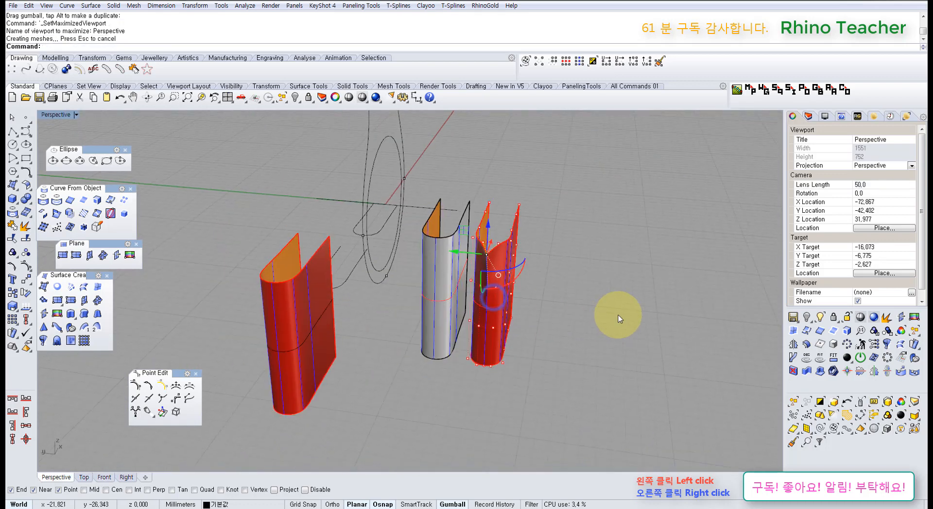
pyautogui.click(619, 314)
pyautogui.click(360, 98)
pyautogui.scroll(8, 479, 213)
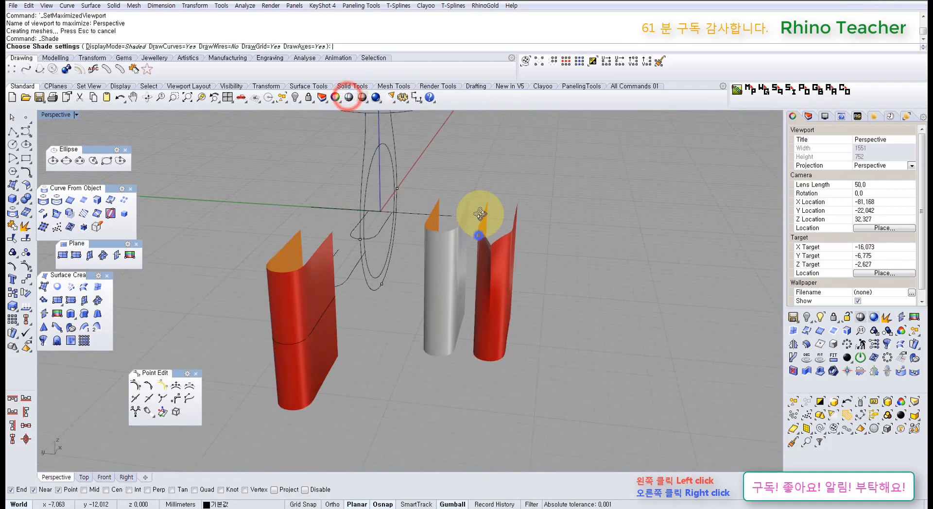
pyautogui.moveTo(497, 288); pyautogui.dragTo(476, 368, button='right')
pyautogui.scroll(-6, 458, 299)
# - Undo both control point drags on the degree-3 red surface
pyautogui.hotkey('ctrl', 'z')
pyautogui.hotkey('ctrl', 'z')
pyautogui.click(552, 354)
pyautogui.moveTo(469, 337); pyautogui.dragTo(473, 298, button='right')
pyautogui.scroll(2, 472, 299)
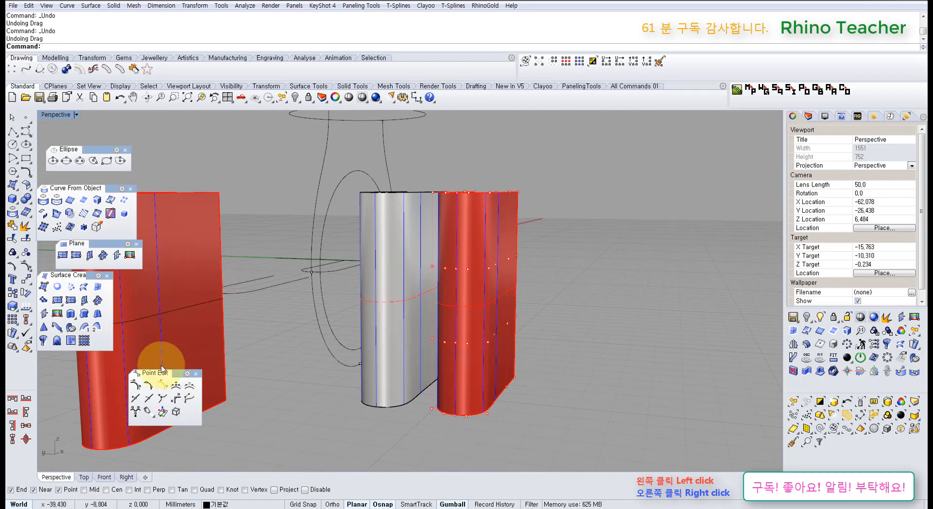
# - Start Insert Knot on the degree-3 red surface and set the Midpoints option to Yes
pyautogui.click(135, 399)
pyautogui.click(464, 293)
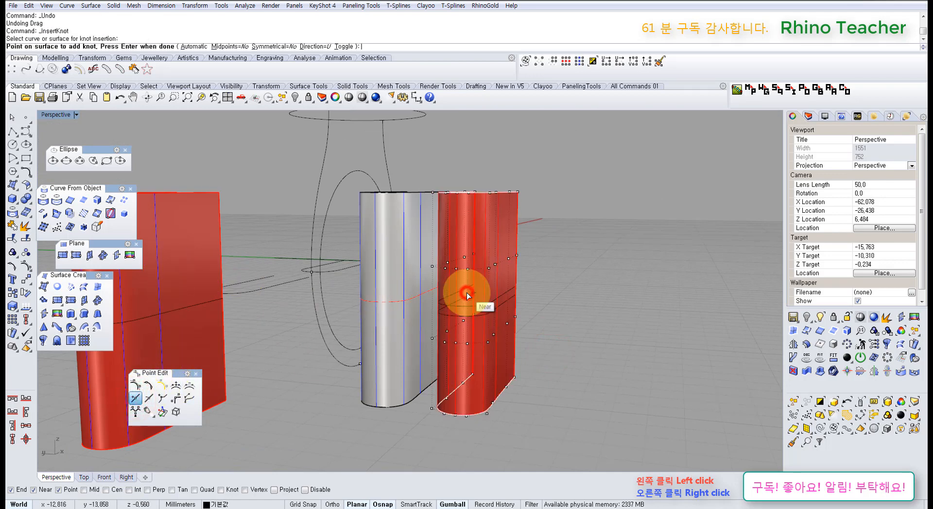
pyautogui.moveTo(459, 302); pyautogui.dragTo(433, 277, button='right')
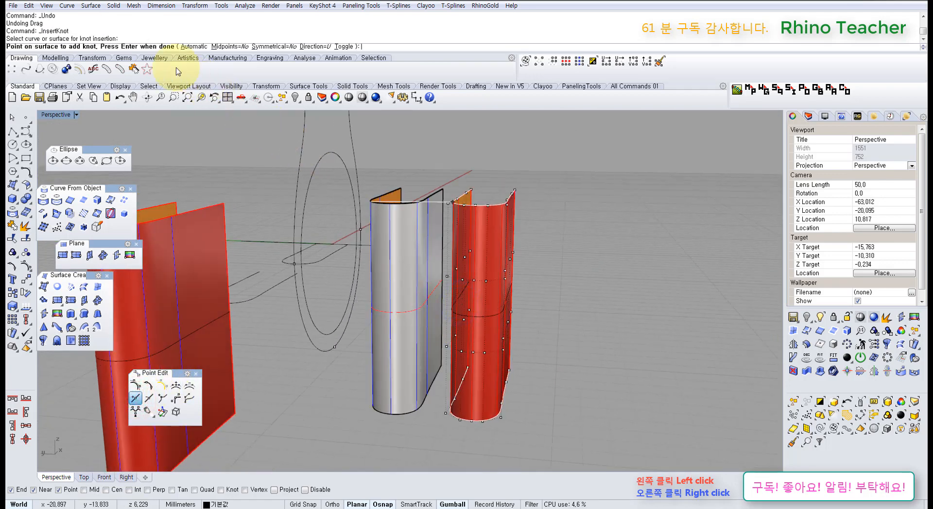
pyautogui.click(227, 47)
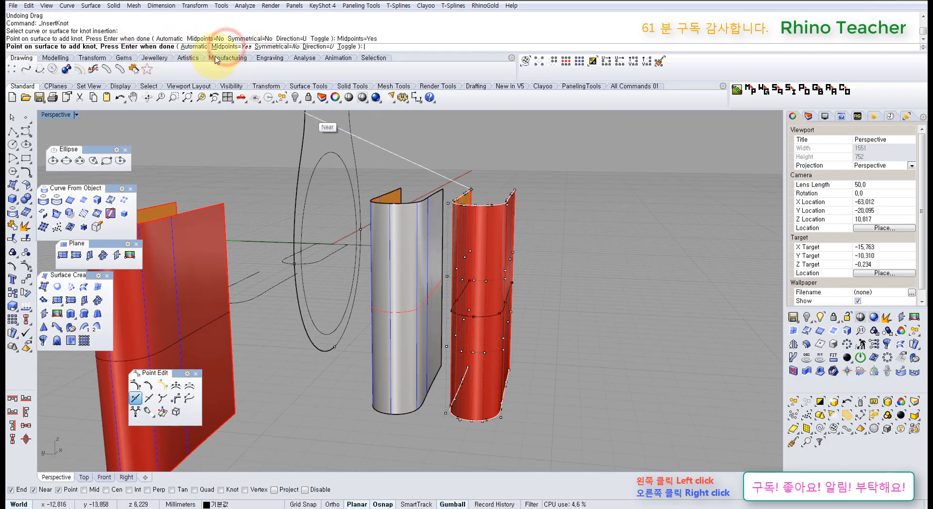
# - Try to insert a knot row at the mid-height point of the red surface, and undo the last operation
pyautogui.scroll(2, 457, 334)
pyautogui.scroll(3, 457, 334)
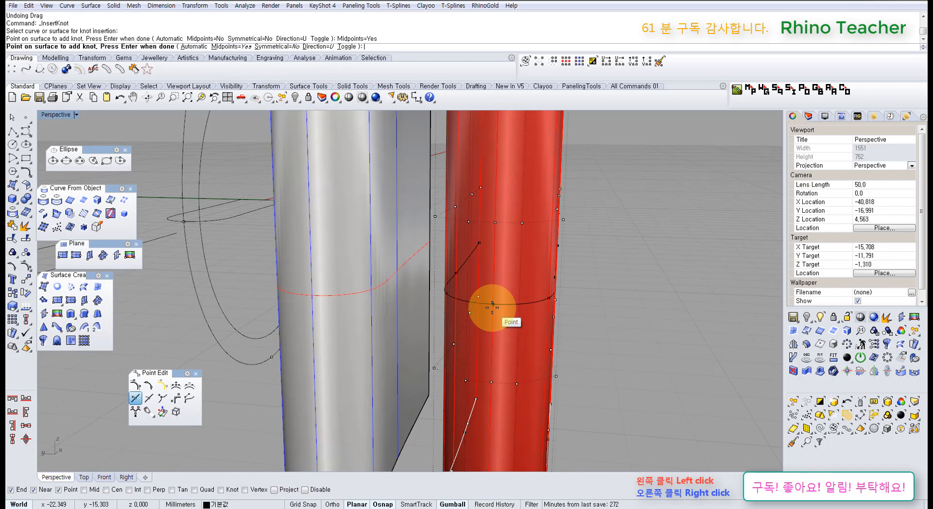
pyautogui.click(492, 305)
pyautogui.scroll(-6, 492, 301)
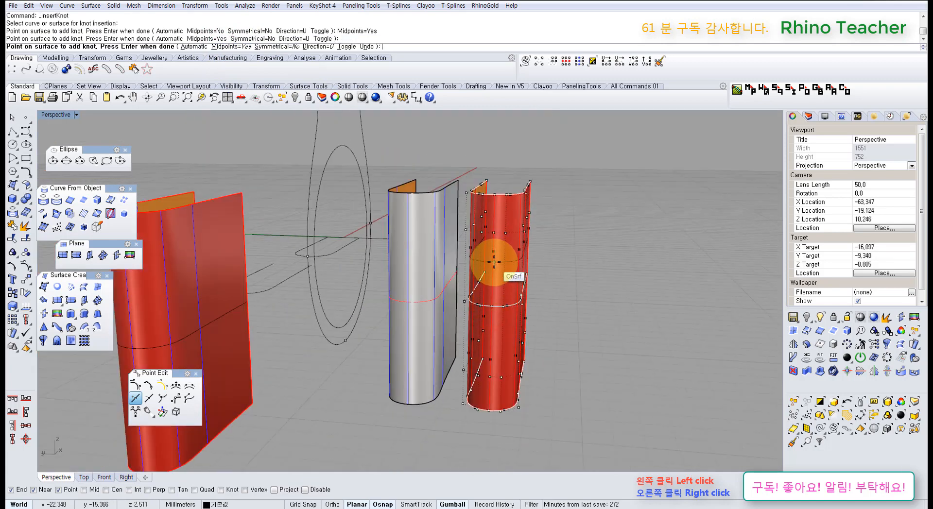
pyautogui.press('Return')
pyautogui.hotkey('ctrl', 'z')
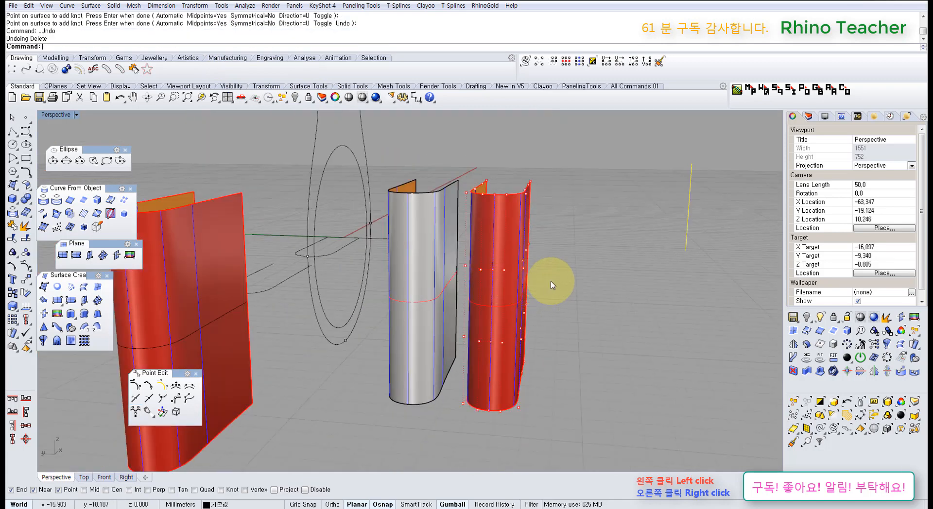
# - Examine the red surface's isocurves and control point rows around mid-height from several angles
pyautogui.click(583, 294)
pyautogui.scroll(4, 510, 306)
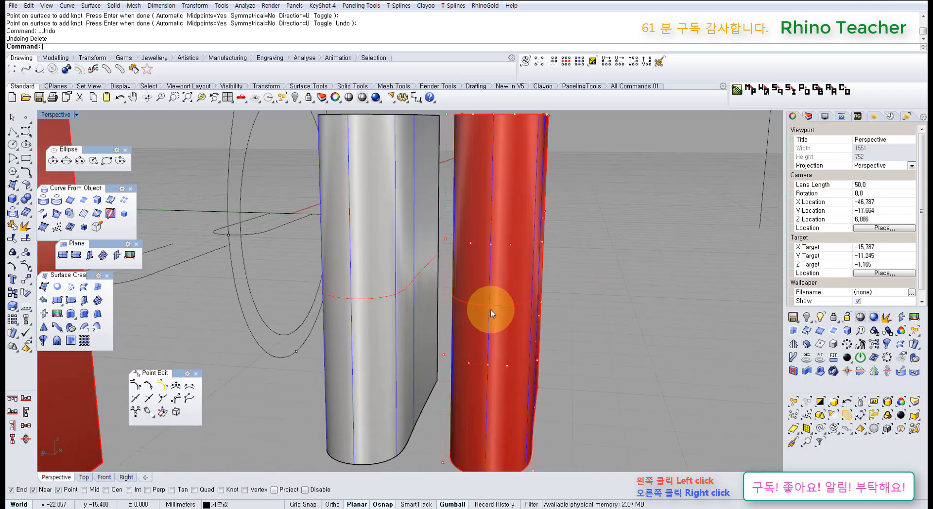
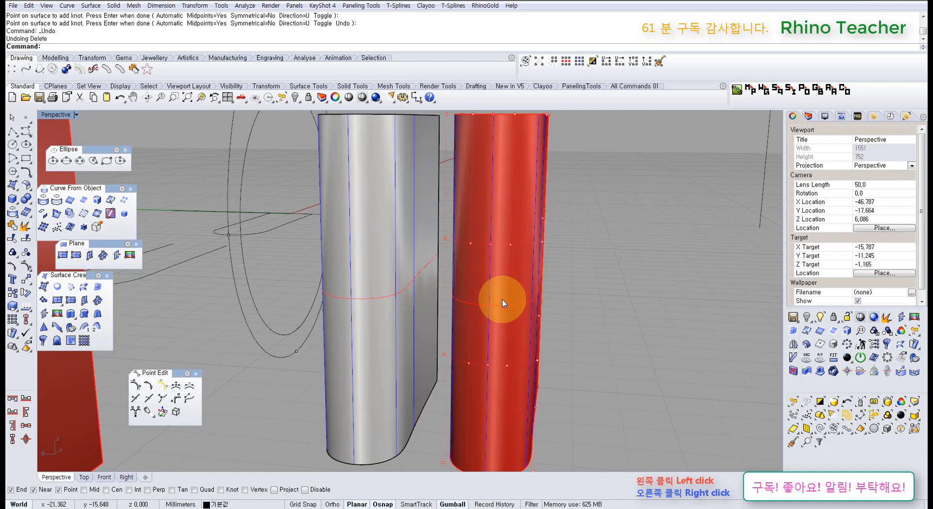
pyautogui.click(503, 300)
pyautogui.moveTo(502, 302); pyautogui.dragTo(526, 355, button='right')
pyautogui.scroll(-6, 545, 328)
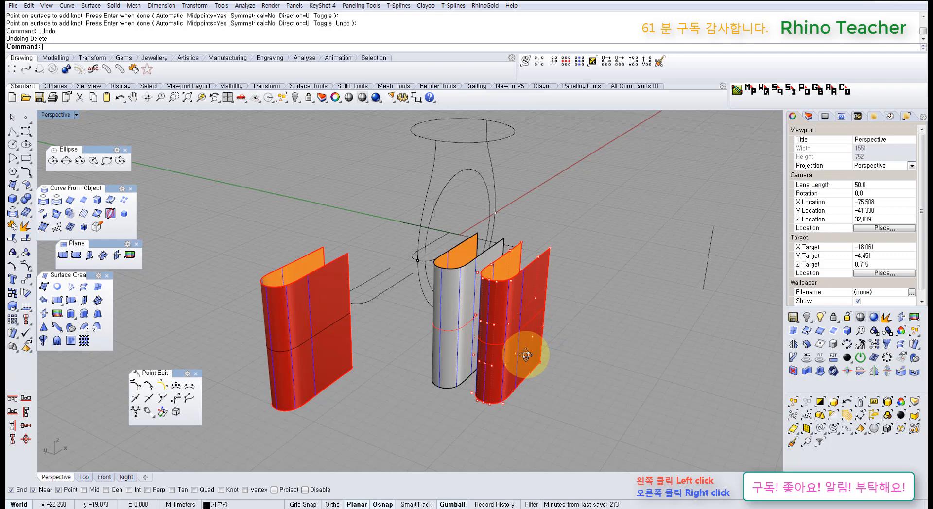
pyautogui.moveTo(526, 355); pyautogui.dragTo(523, 302, button='right')
pyautogui.scroll(6, 530, 308)
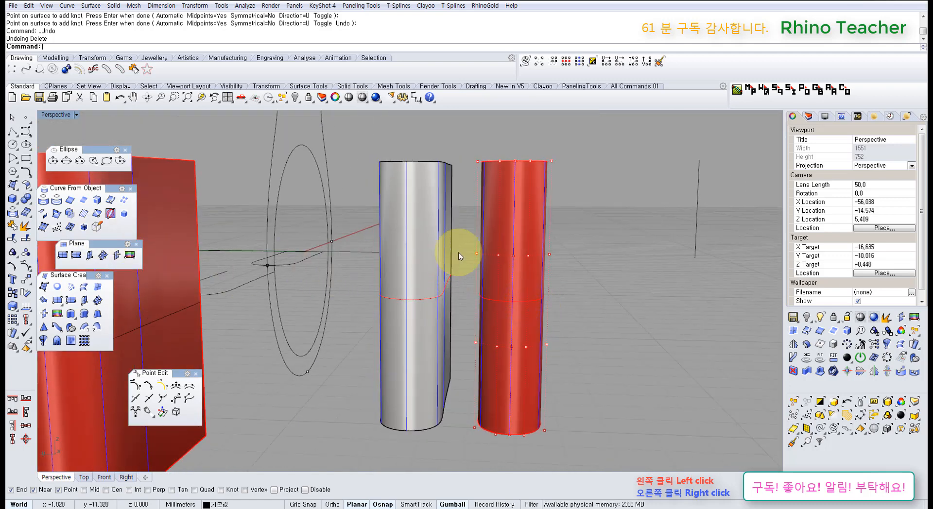
# - Insert a U-direction knot row at the red surface's mid-height point, inspect the added control points, and undo the insertion
pyautogui.click(136, 399)
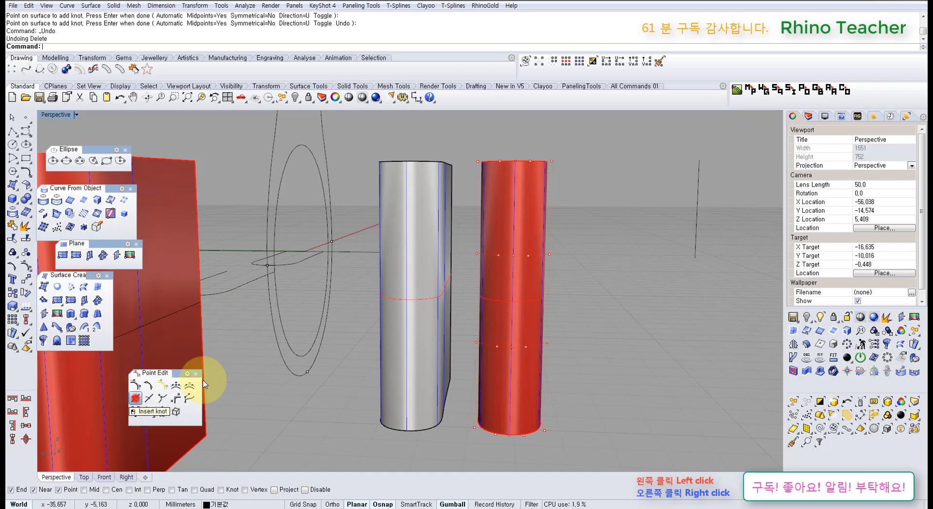
pyautogui.click(513, 282)
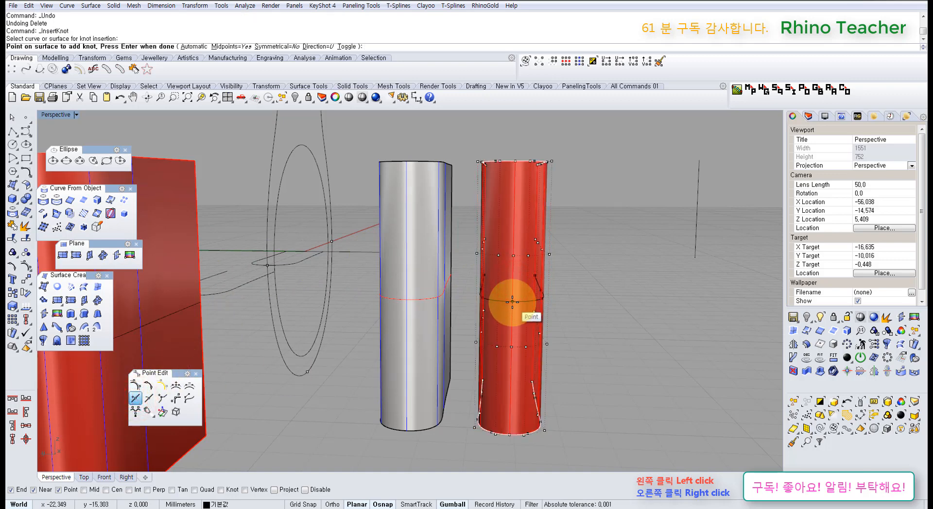
pyautogui.click(513, 301)
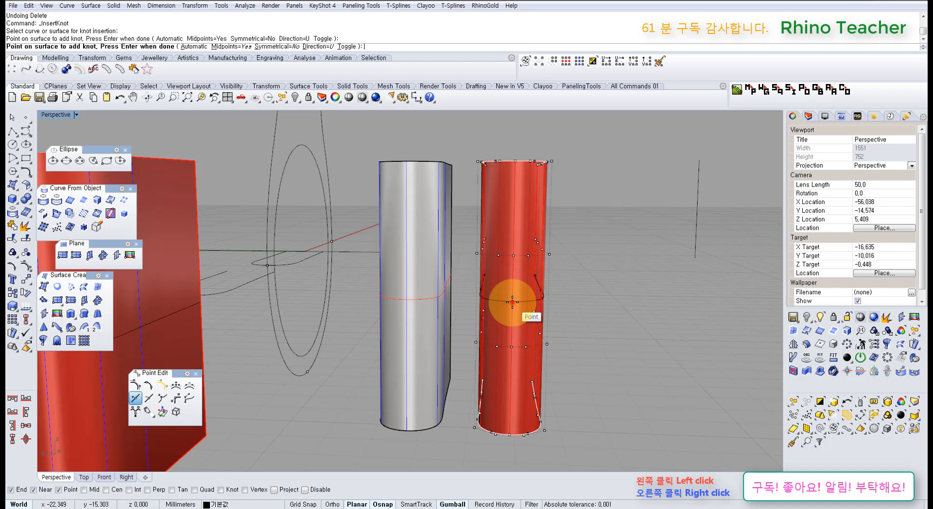
pyautogui.rightClick(529, 274)
pyautogui.moveTo(492, 254)
pyautogui.mouseDown(button='right')
pyautogui.moveTo(478, 271)
pyautogui.moveTo(492, 254)
pyautogui.mouseUp(button='right')
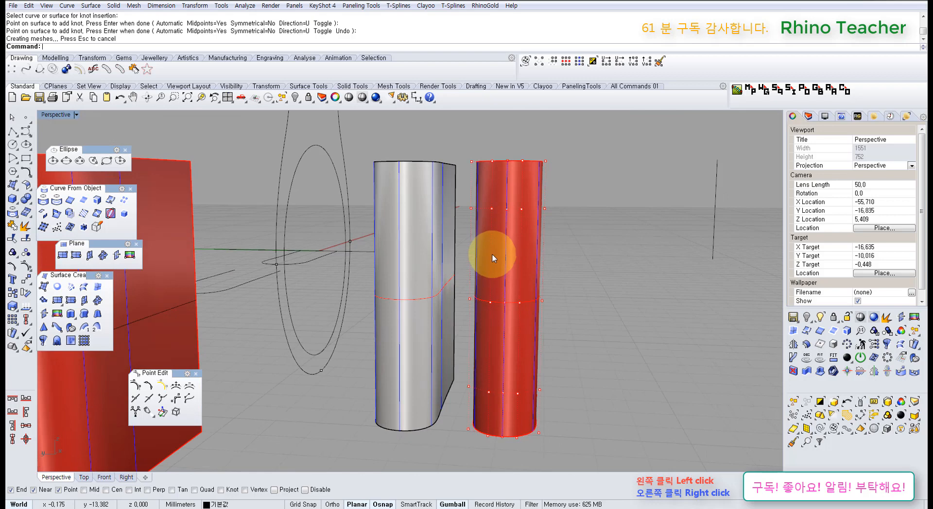
pyautogui.moveTo(494, 257); pyautogui.dragTo(485, 246, button='right')
pyautogui.hotkey('ctrl', 'z')
# - Try a knot row on the upper part of the red surface, roughly a quarter of the way down, and undo it
pyautogui.rightClick(491, 295)
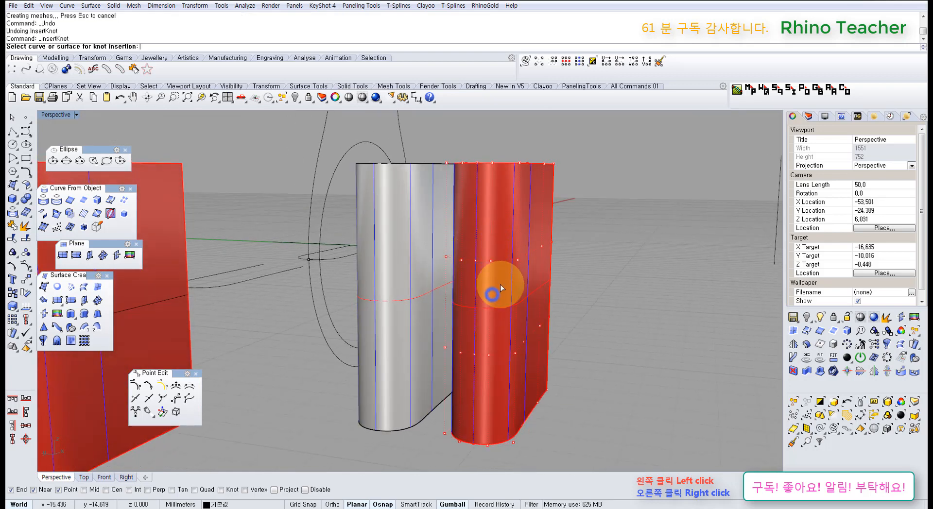
pyautogui.click(500, 284)
pyautogui.click(512, 234)
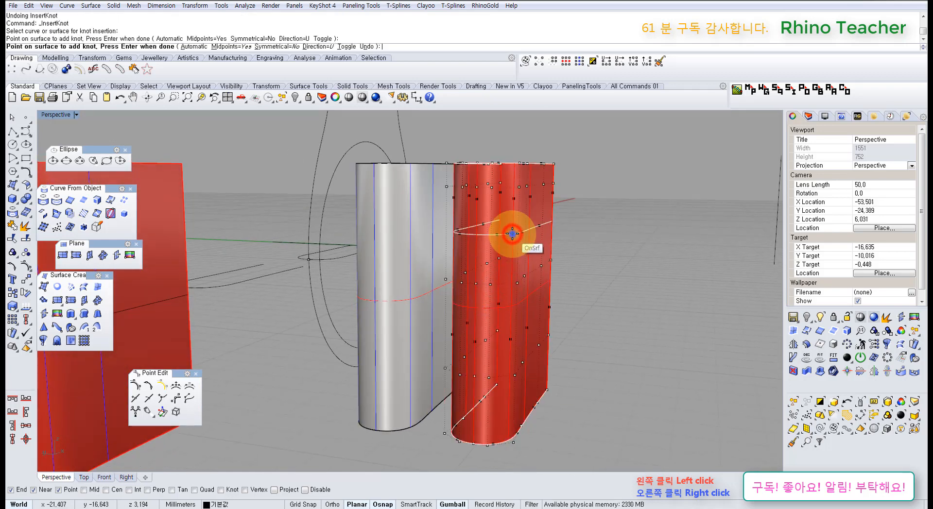
pyautogui.rightClick(512, 234)
pyautogui.moveTo(552, 226); pyautogui.dragTo(549, 256, button='right')
pyautogui.hotkey('ctrl', 'z')
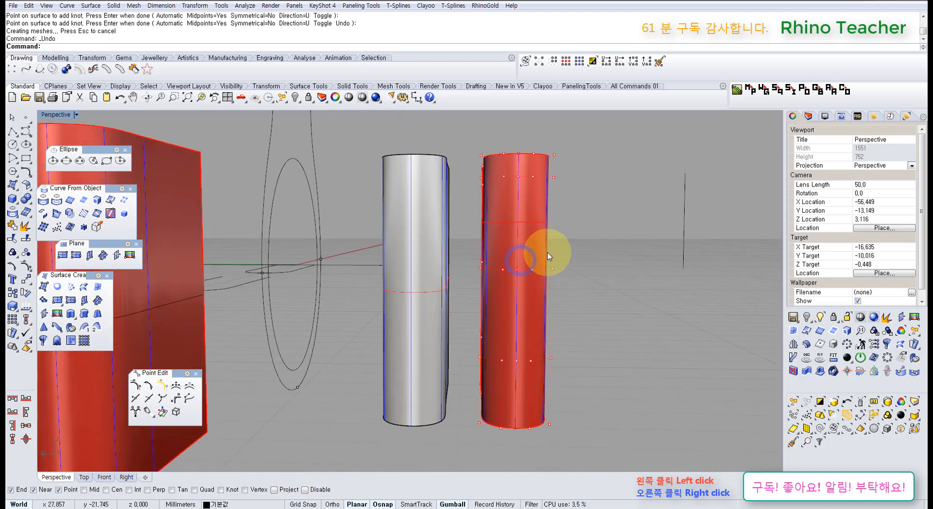
# - Insert a U-direction knot row at the mid-height point of the degree-3 red surface
pyautogui.rightClick(530, 271)
pyautogui.click(529, 272)
pyautogui.click(516, 293)
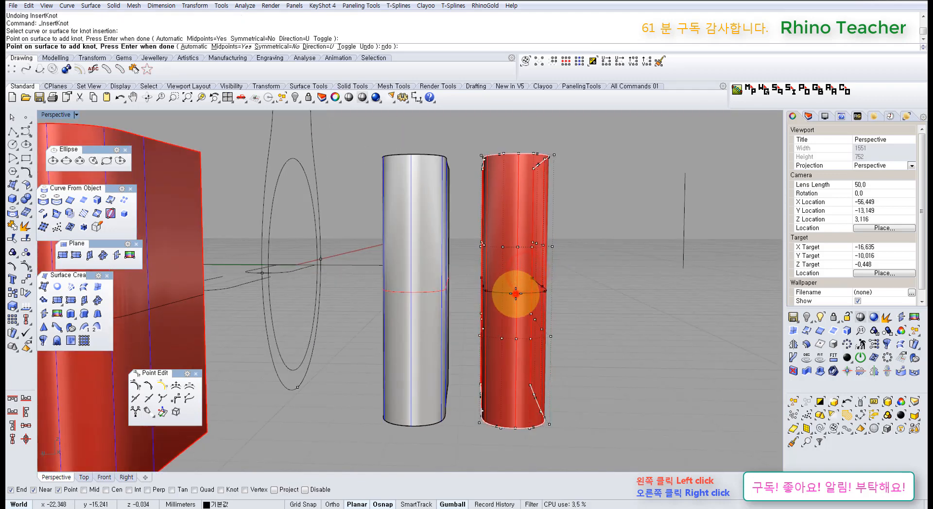
pyautogui.rightClick(516, 293)
pyautogui.moveTo(593, 268); pyautogui.dragTo(567, 267, button='right')
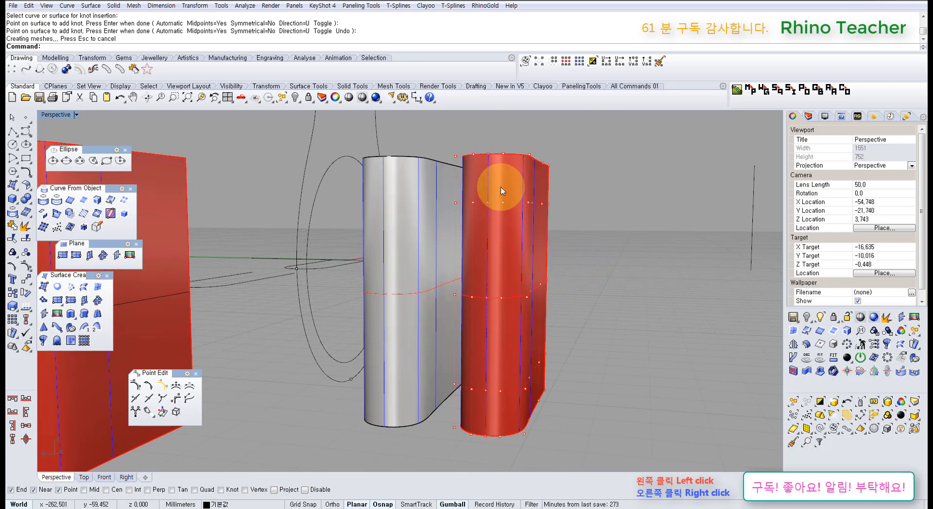
# - Pull one top-edge control point at the rounded end of the red surface outward and inspect the resulting bulge
pyautogui.moveTo(488, 166); pyautogui.dragTo(495, 230, button='right')
pyautogui.click(494, 225)
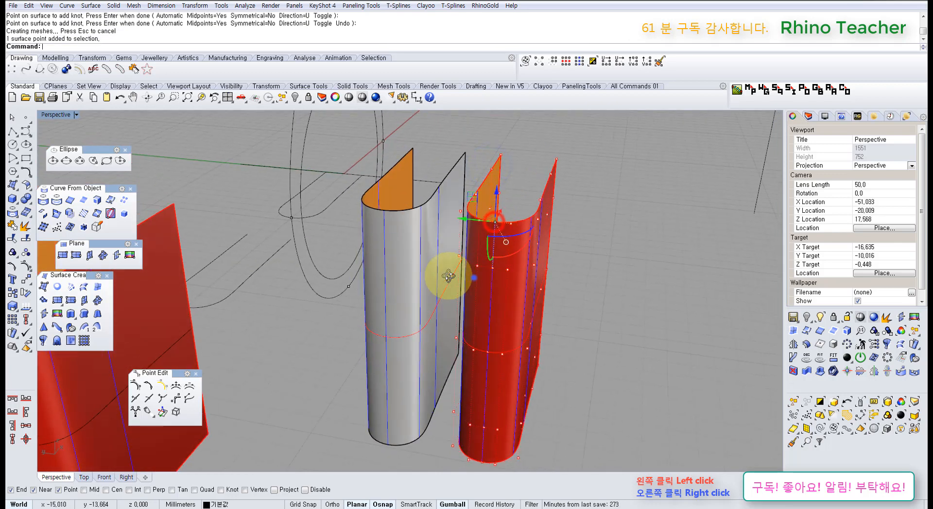
pyautogui.moveTo(474, 278); pyautogui.dragTo(391, 271, button='right')
pyautogui.moveTo(340, 201); pyautogui.dragTo(313, 251)
pyautogui.moveTo(324, 294); pyautogui.dragTo(432, 275, button='right')
pyautogui.scroll(4, 457, 289)
pyautogui.moveTo(497, 286); pyautogui.dragTo(448, 300, button='right')
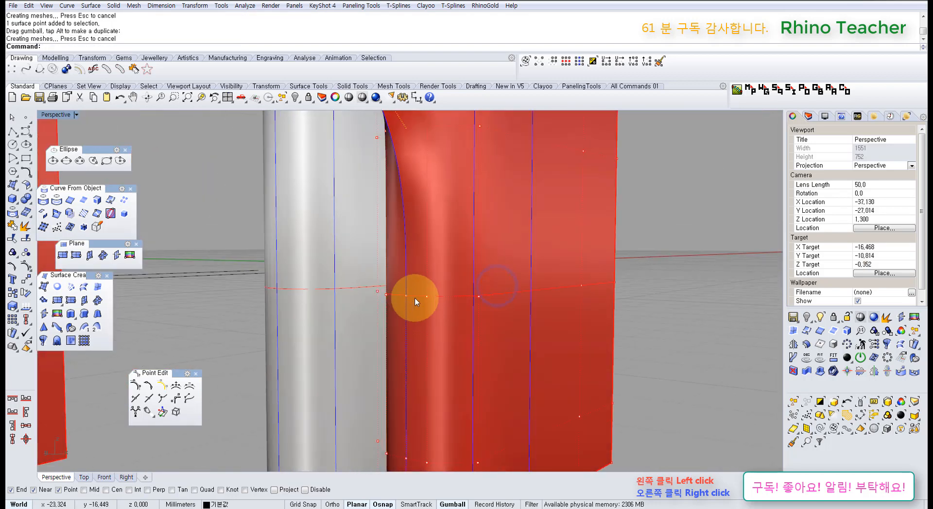
pyautogui.scroll(-4, 470, 293)
# - In the Front view, select the red surface's mid-height row of control points and move it upward
pyautogui.hotkey('ctrl', 'F2')
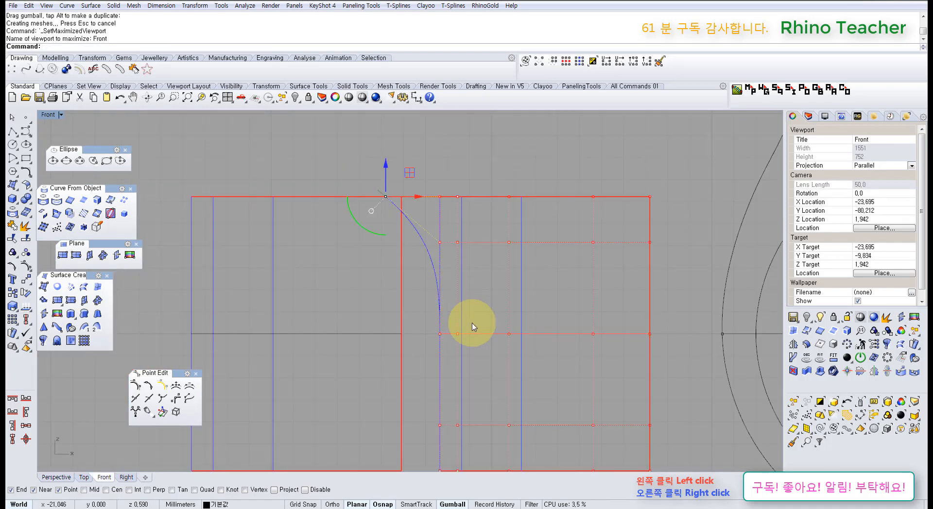
pyautogui.scroll(-6, 473, 339)
pyautogui.moveTo(462, 346); pyautogui.dragTo(434, 289, button='right')
pyautogui.scroll(6, 423, 273)
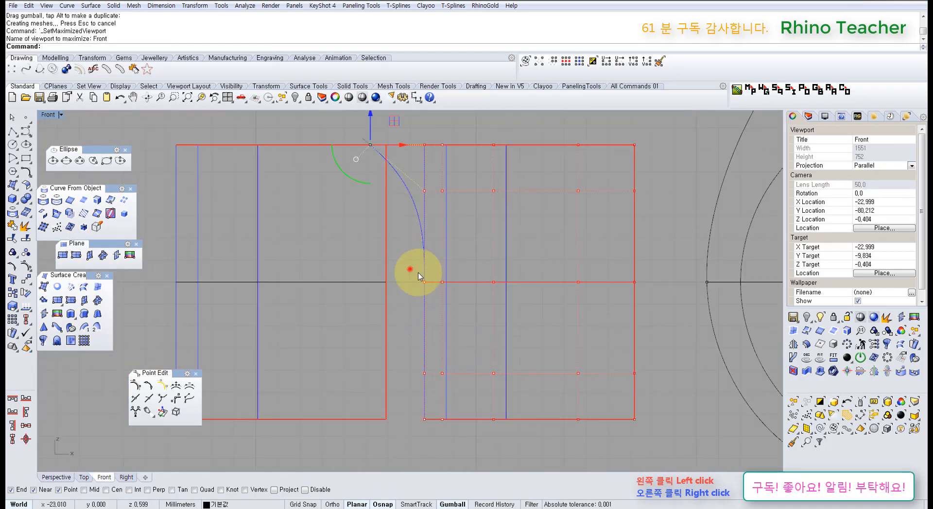
pyautogui.moveTo(411, 267); pyautogui.dragTo(673, 308)
pyautogui.moveTo(532, 259); pyautogui.dragTo(531, 192)
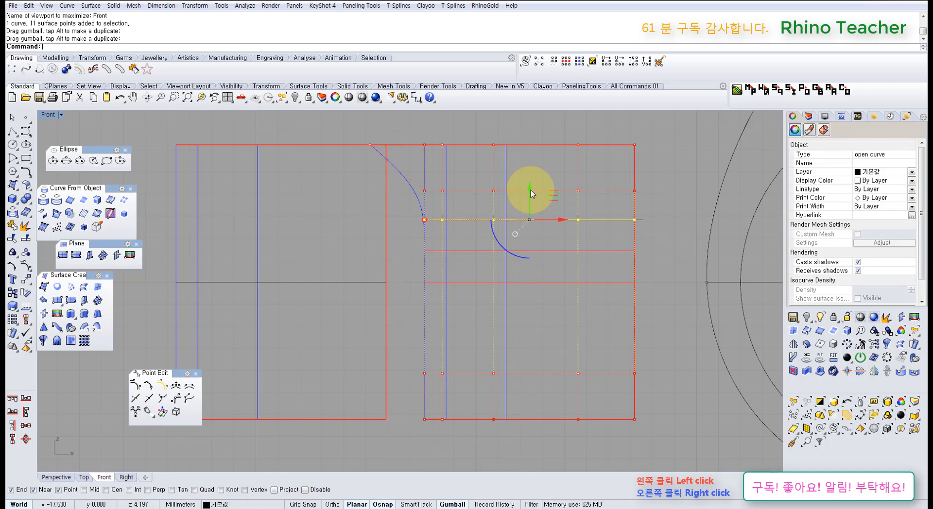
# - Return to the Perspective view and inspect the reshaped red surface in a shaded preview without wires
pyautogui.hotkey('ctrl', 'F4')
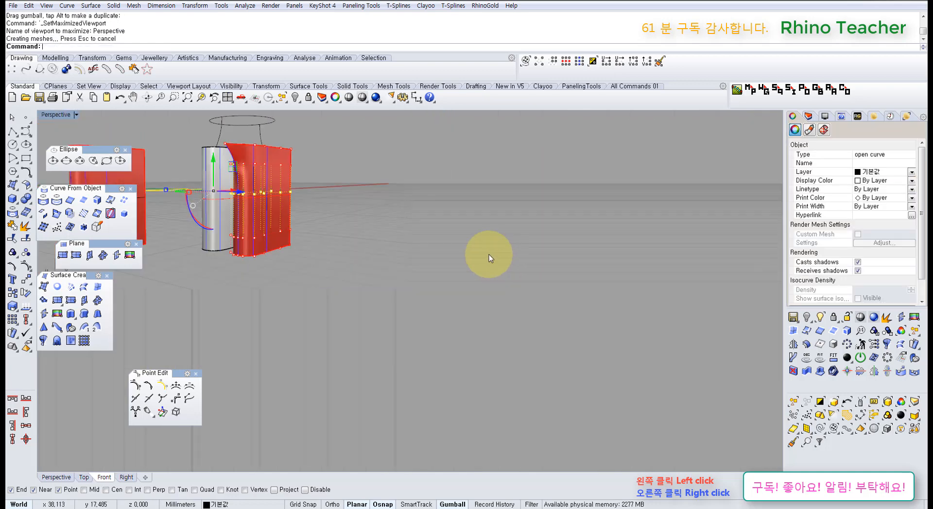
pyautogui.moveTo(489, 255)
pyautogui.mouseDown(button='right')
pyautogui.moveTo(531, 284)
pyautogui.moveTo(512, 295)
pyautogui.moveTo(500, 218)
pyautogui.moveTo(514, 198)
pyautogui.moveTo(462, 225)
pyautogui.moveTo(453, 262)
pyautogui.moveTo(424, 284)
pyautogui.moveTo(422, 260)
pyautogui.moveTo(433, 261)
pyautogui.mouseUp(button='right')
pyautogui.click(593, 264)
pyautogui.click(500, 216)
pyautogui.click(348, 98)
pyautogui.press('Escape')
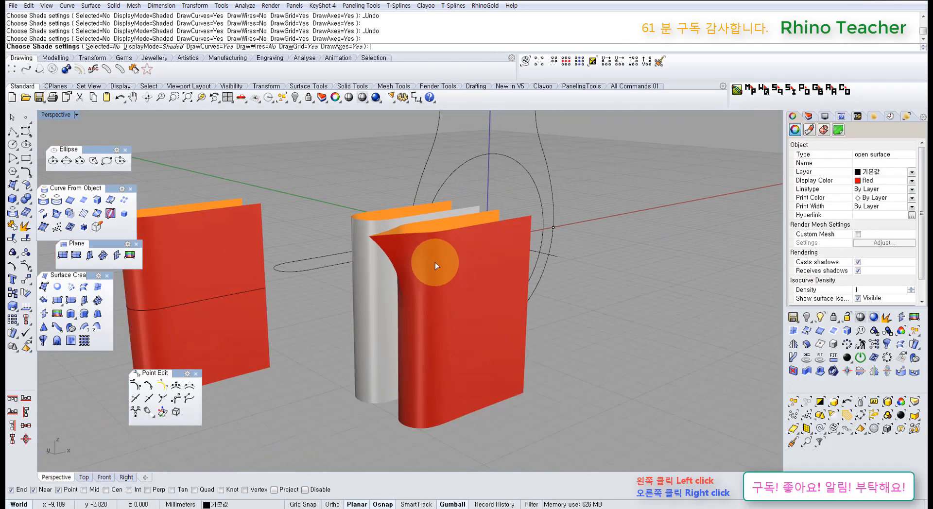
# - Undo the control point moves on the red surface, keeping the inserted mid-height knot row
pyautogui.hotkey('ctrl', 'z')
pyautogui.moveTo(424, 302); pyautogui.dragTo(483, 266, button='right')
pyautogui.hotkey('ctrl', 'z')
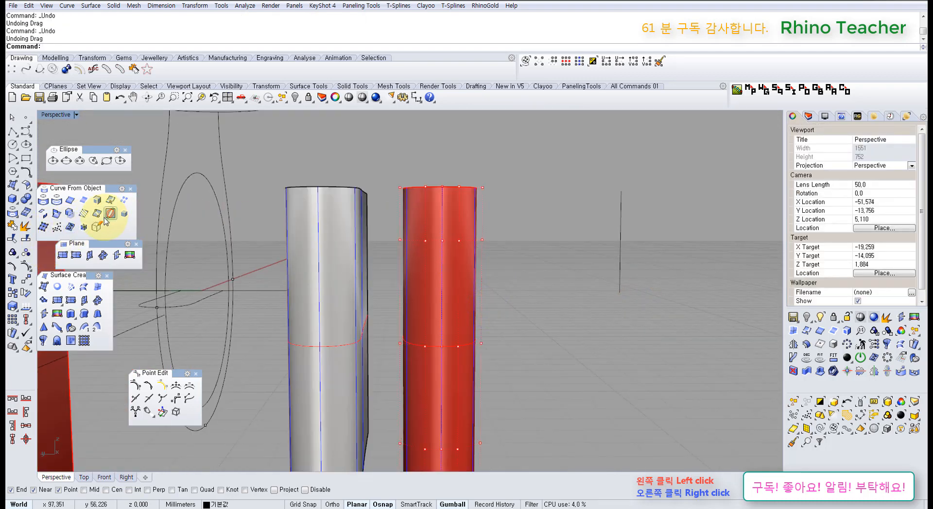
pyautogui.click(111, 202)
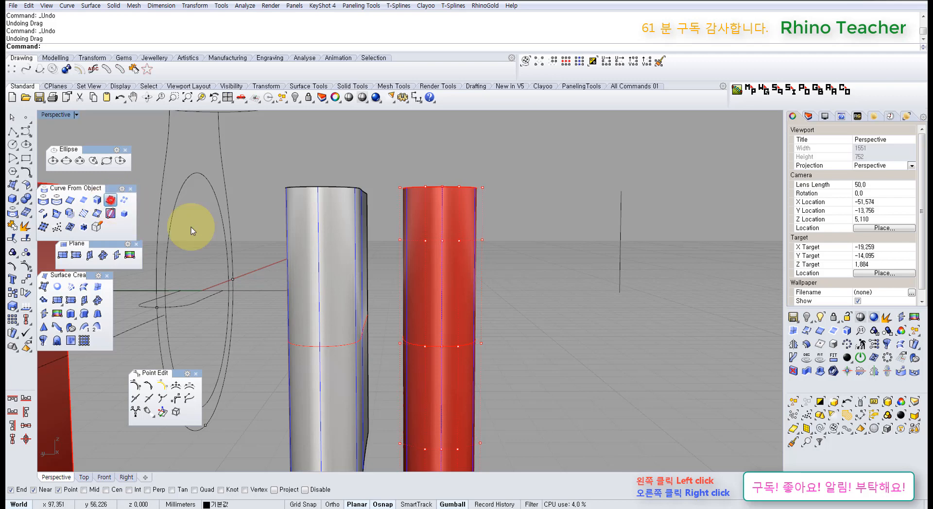
pyautogui.click(436, 287)
pyautogui.moveTo(452, 282); pyautogui.dragTo(433, 260, button='right')
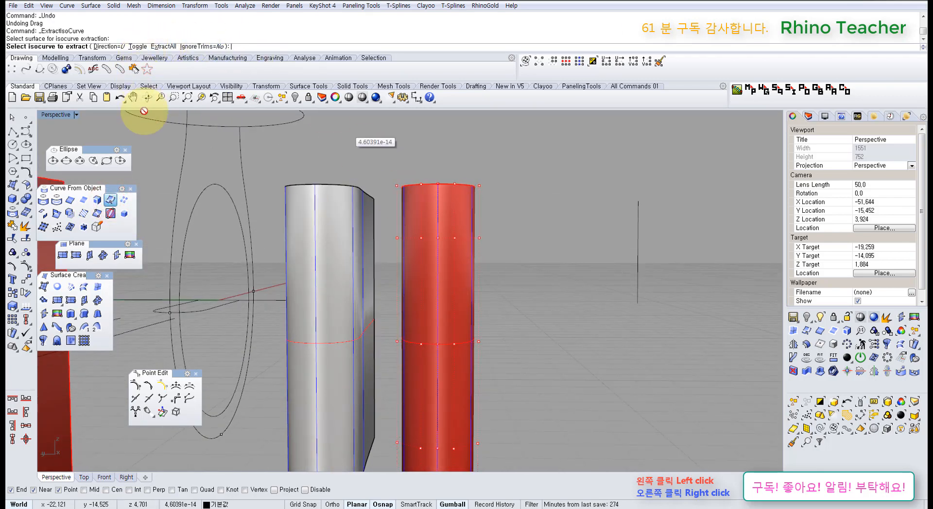
pyautogui.press('Escape')
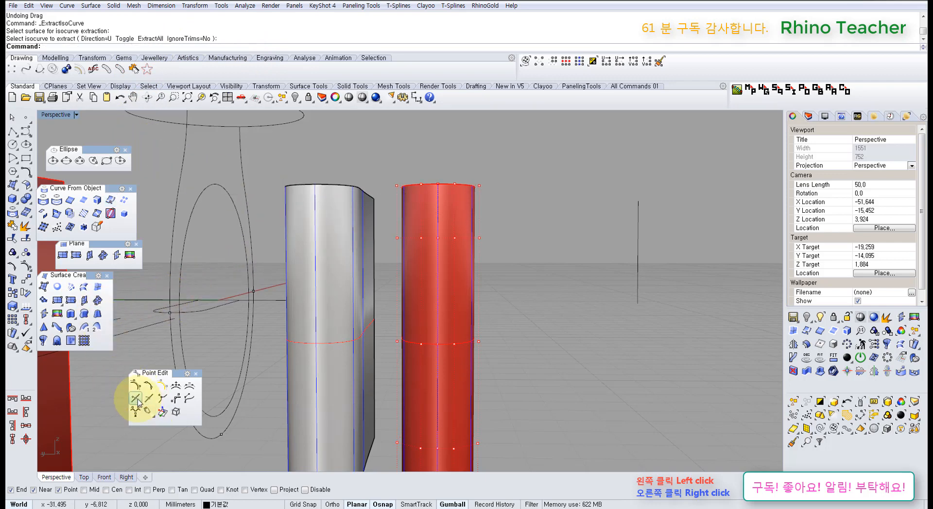
# - Insert two more U-direction knot rows on the red surface, at the midpoints of its upper and lower halves
pyautogui.click(136, 399)
pyautogui.click(442, 309)
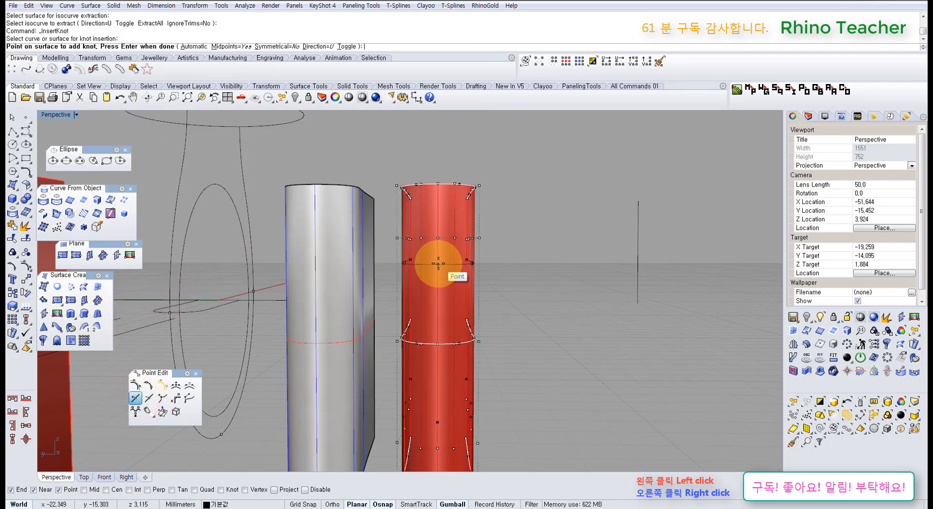
pyautogui.click(438, 264)
pyautogui.scroll(-3, 437, 335)
pyautogui.scroll(5, 435, 361)
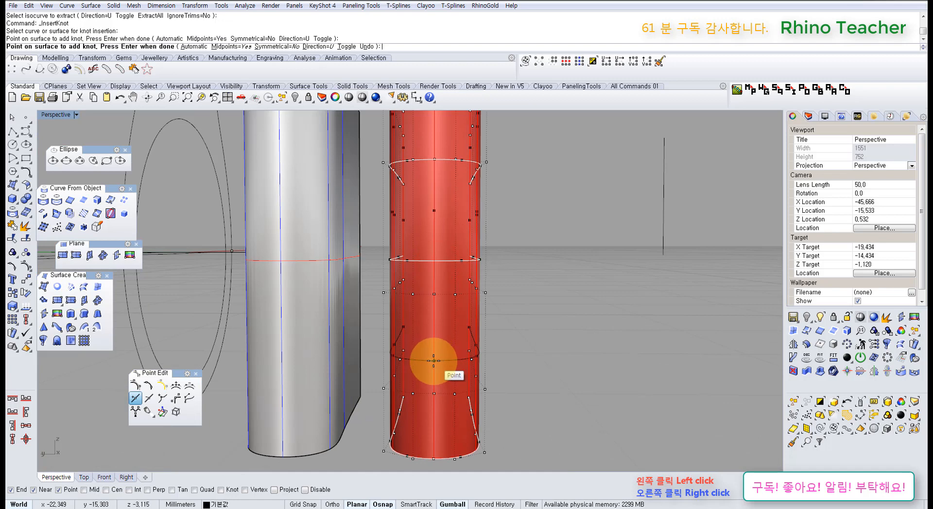
pyautogui.click(434, 360)
pyautogui.rightClick(442, 340)
pyautogui.moveTo(549, 282); pyautogui.dragTo(464, 305, button='right')
pyautogui.moveTo(385, 249); pyautogui.dragTo(431, 223, button='right')
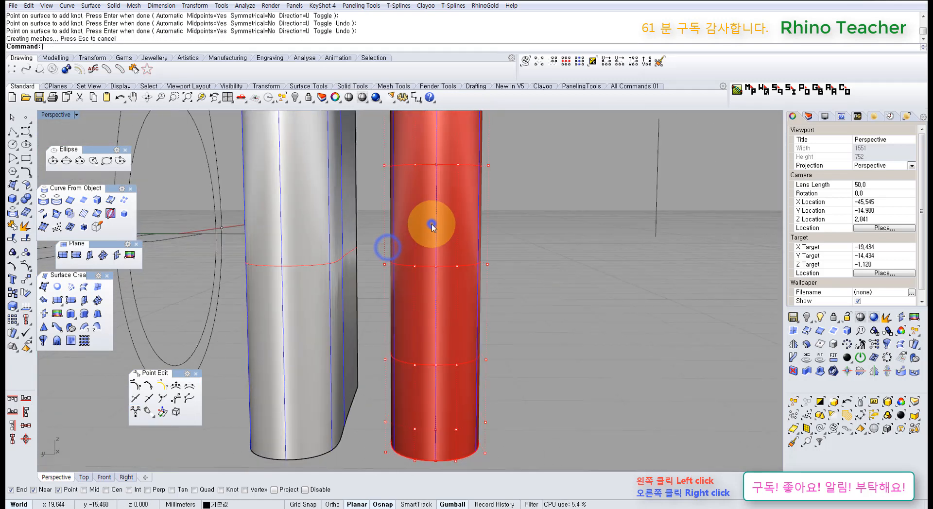
# - Insert two further U-direction knot rows on the red surface, midway between the mid-height row and the rows directly above and below it
pyautogui.rightClick(430, 224)
pyautogui.click(436, 216)
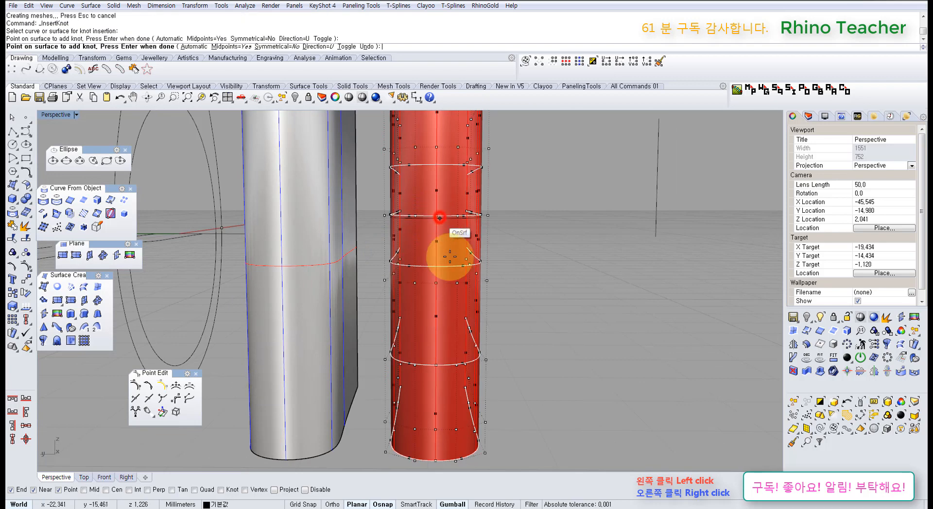
pyautogui.click(437, 320)
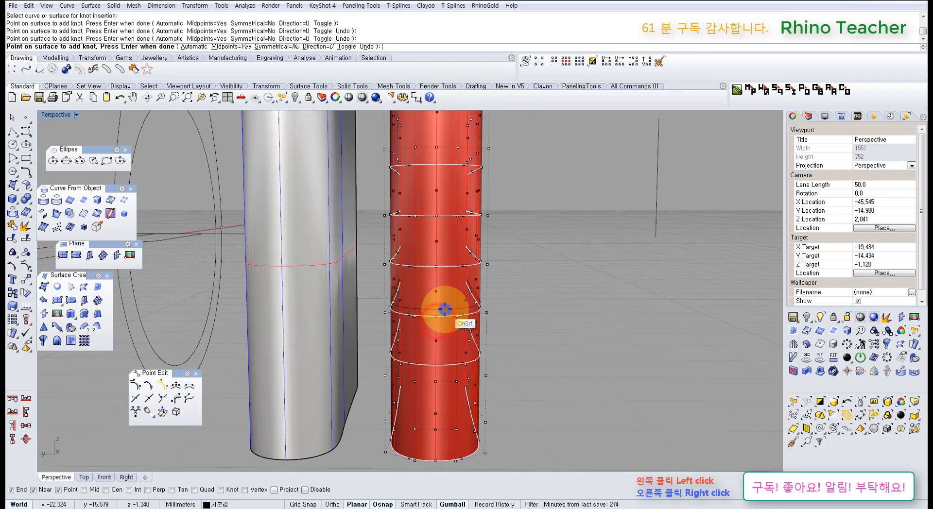
pyautogui.rightClick(445, 310)
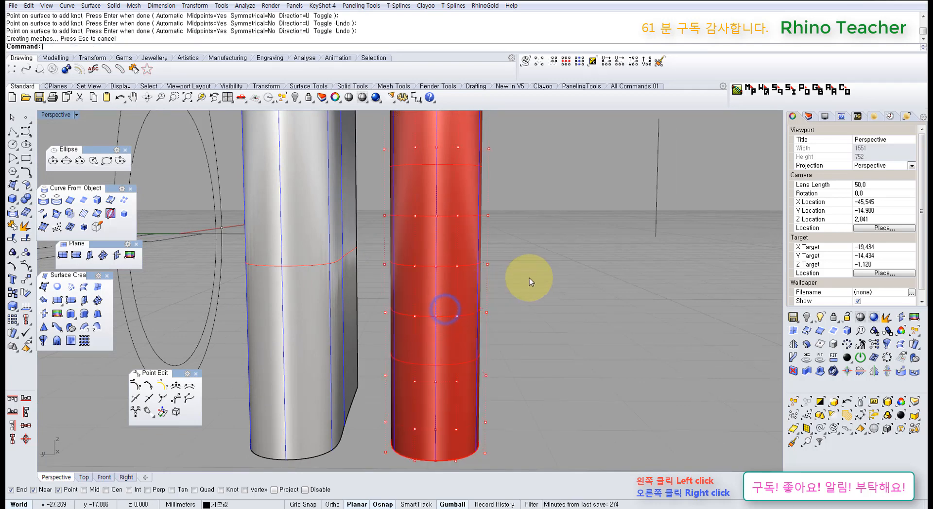
# - Pull the single mid-height control point at the crest of the red surface's rounded side outward along the X direction
pyautogui.click(438, 266)
pyautogui.moveTo(483, 260); pyautogui.dragTo(354, 317, button='right')
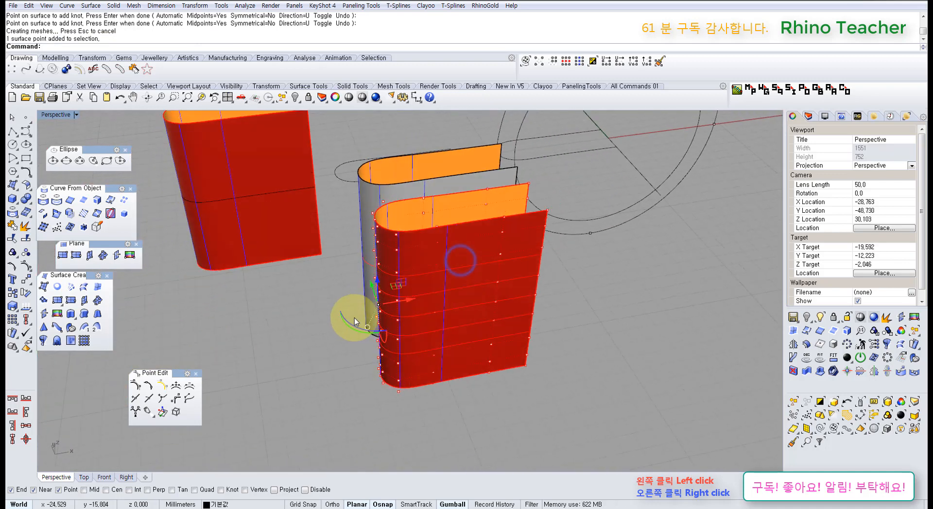
pyautogui.scroll(6, 359, 317)
pyautogui.moveTo(421, 283); pyautogui.dragTo(392, 291)
pyautogui.moveTo(330, 375); pyautogui.dragTo(348, 270, button='right')
pyautogui.click(344, 269)
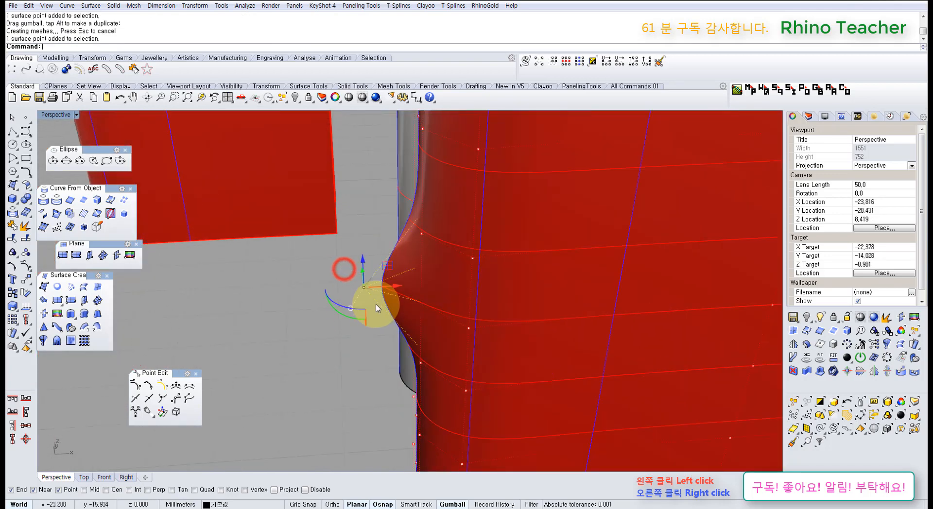
pyautogui.moveTo(398, 288); pyautogui.dragTo(362, 290)
# - Examine the local bulge on the red surface's rounded side in a shaded preview without wires and from several angles
pyautogui.moveTo(316, 360); pyautogui.dragTo(413, 311, button='right')
pyautogui.click(349, 97)
pyautogui.moveTo(427, 281)
pyautogui.mouseDown(button='right')
pyautogui.moveTo(502, 270)
pyautogui.moveTo(506, 323)
pyautogui.moveTo(491, 178)
pyautogui.moveTo(392, 271)
pyautogui.moveTo(394, 279)
pyautogui.mouseUp(button='right')
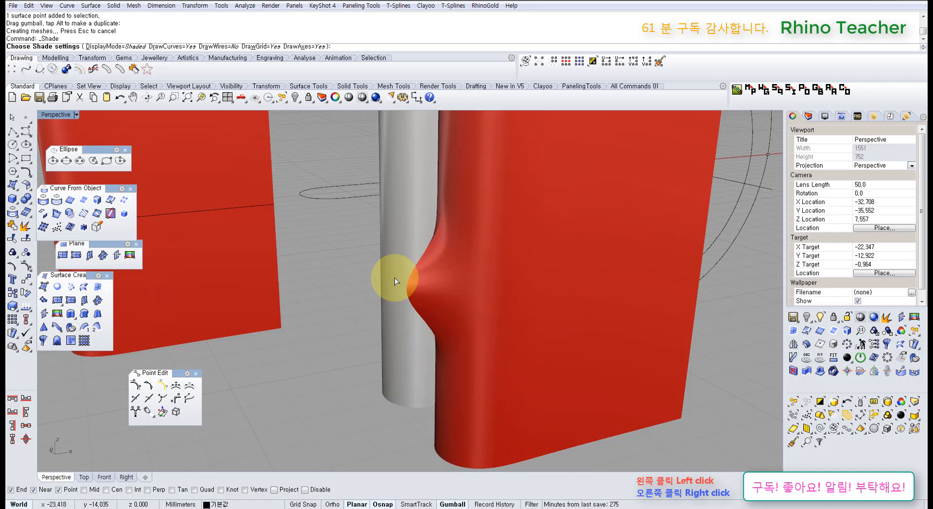
pyautogui.press('Escape')
pyautogui.moveTo(422, 276); pyautogui.dragTo(529, 293, button='right')
pyautogui.scroll(-8, 527, 311)
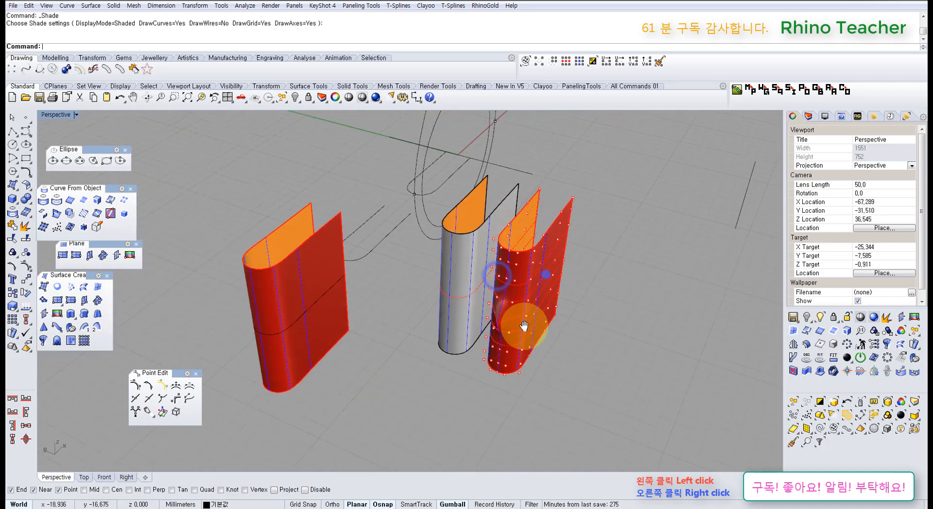
pyautogui.moveTo(524, 327); pyautogui.dragTo(502, 329, button='right')
pyautogui.scroll(5, 519, 299)
pyautogui.scroll(6, 503, 352)
pyautogui.scroll(-6, 501, 326)
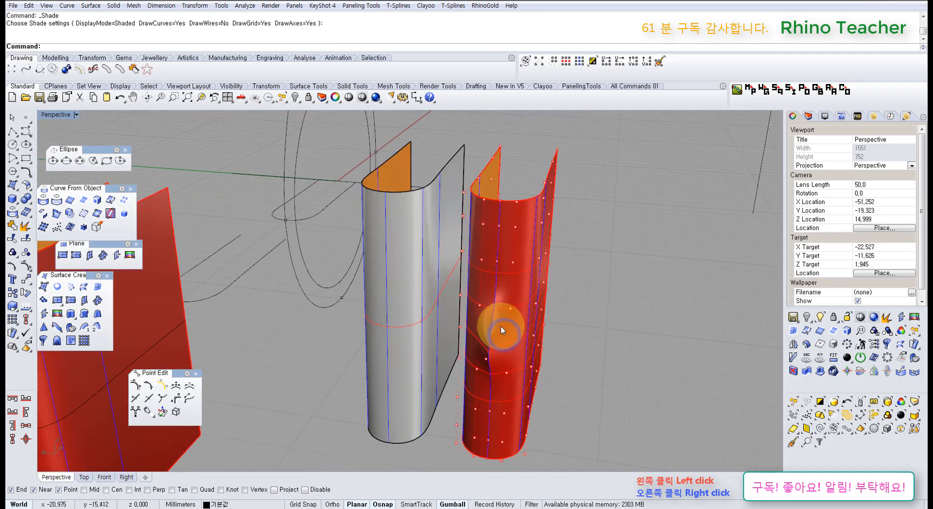
# - Undo the point edit and knot insertions on the red surface, and delete all U-shaped test surfaces and the spare U curve copies
pyautogui.scroll(-5, 458, 330)
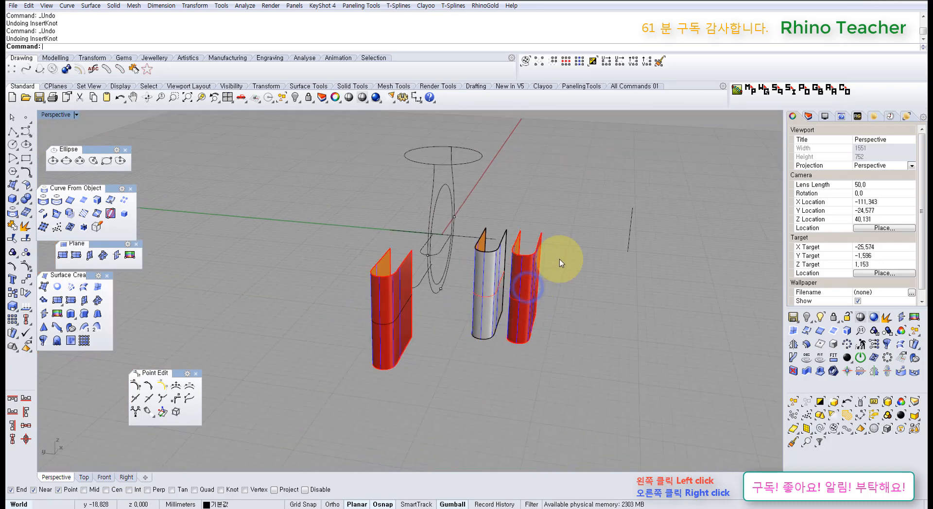
pyautogui.moveTo(562, 246); pyautogui.dragTo(469, 332, button='right')
pyautogui.moveTo(514, 413); pyautogui.dragTo(466, 351)
pyautogui.scroll(4, 452, 286)
pyautogui.keyDown('shift'); pyautogui.moveTo(480, 316); pyautogui.dragTo(333, 233); pyautogui.keyUp('shift')
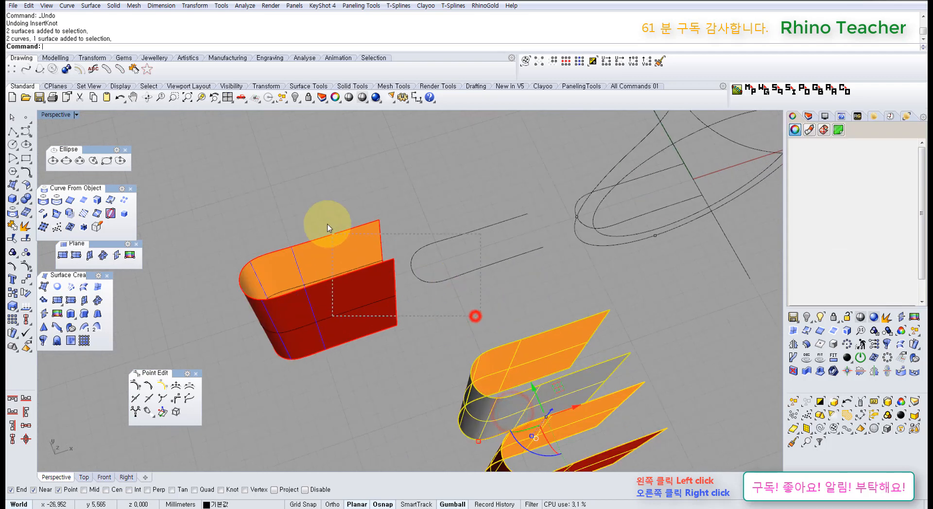
pyautogui.press('Delete')
pyautogui.moveTo(618, 256); pyautogui.dragTo(485, 308, button='right')
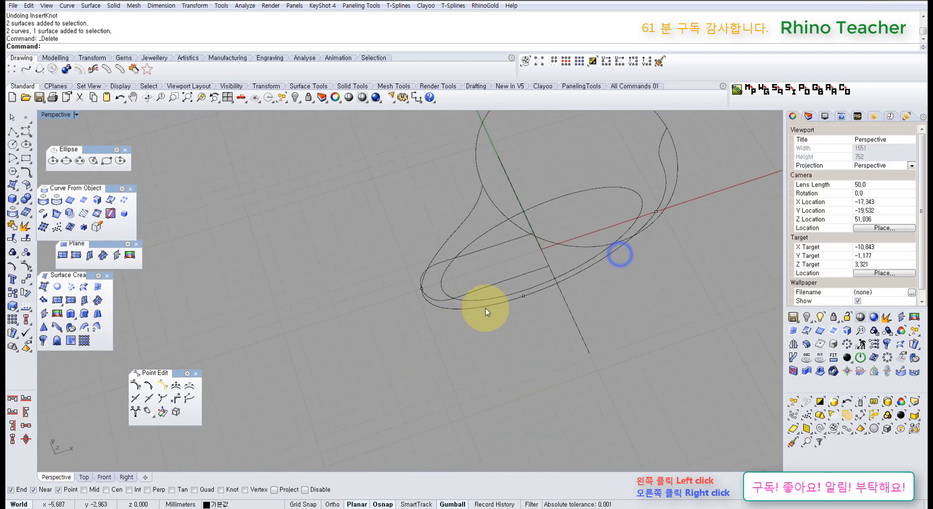
pyautogui.click(489, 288)
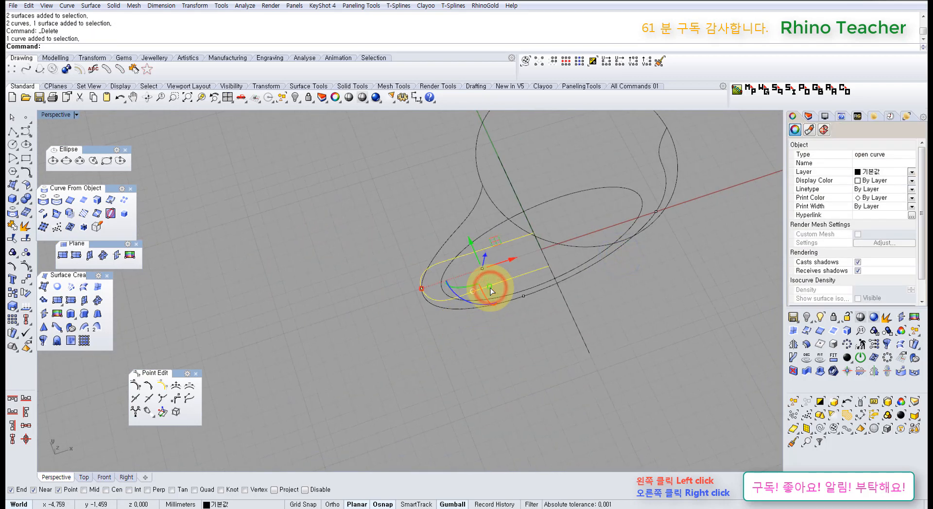
pyautogui.hotkey('ctrl', 'F1')
pyautogui.scroll(-10, 447, 289)
pyautogui.moveTo(533, 310); pyautogui.dragTo(475, 311, button='right')
pyautogui.scroll(18, 474, 311)
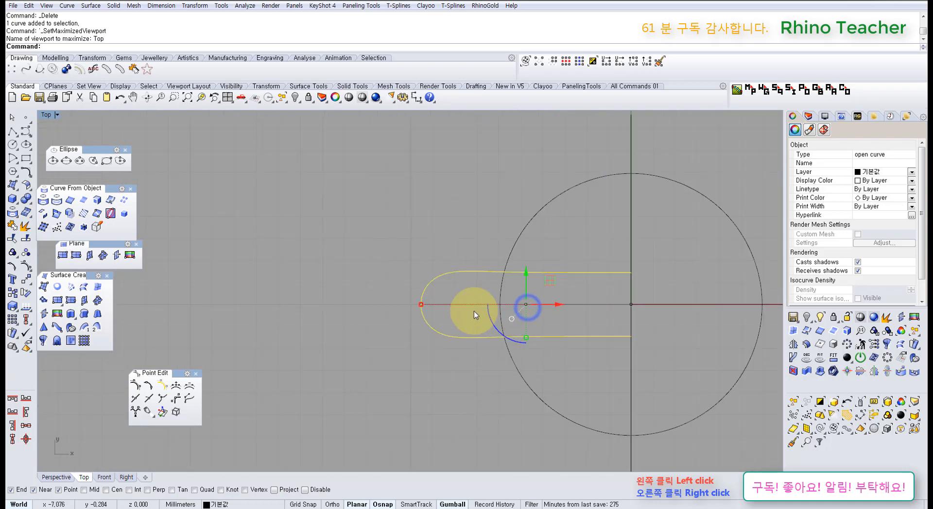
pyautogui.press('F10')
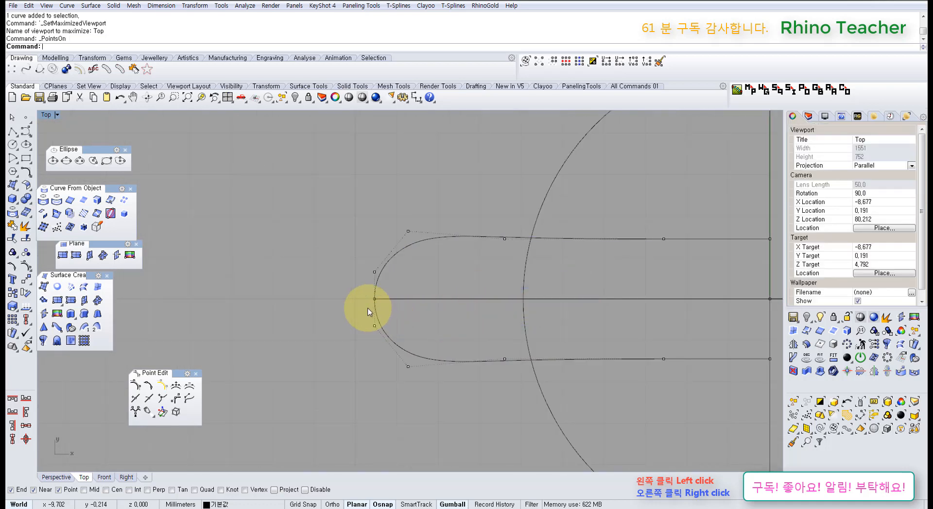
pyautogui.scroll(8, 366, 307)
pyautogui.moveTo(329, 252); pyautogui.dragTo(392, 304)
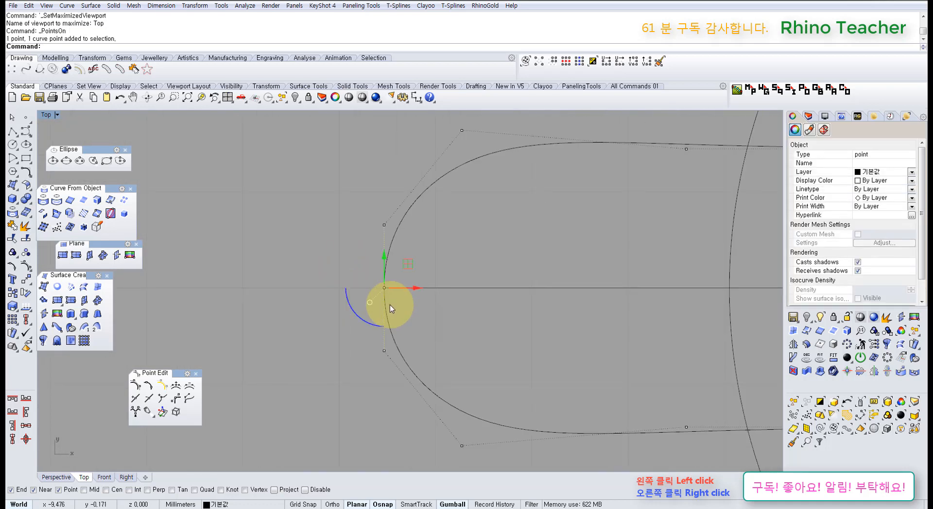
pyautogui.hotkey('ctrl', 'F4')
pyautogui.press('Escape')
pyautogui.press('Escape')
# - Lock the point object at the rounded tip of the U-shaped curve
pyautogui.scroll(4, 412, 326)
pyautogui.moveTo(439, 278); pyautogui.dragTo(375, 270, button='right')
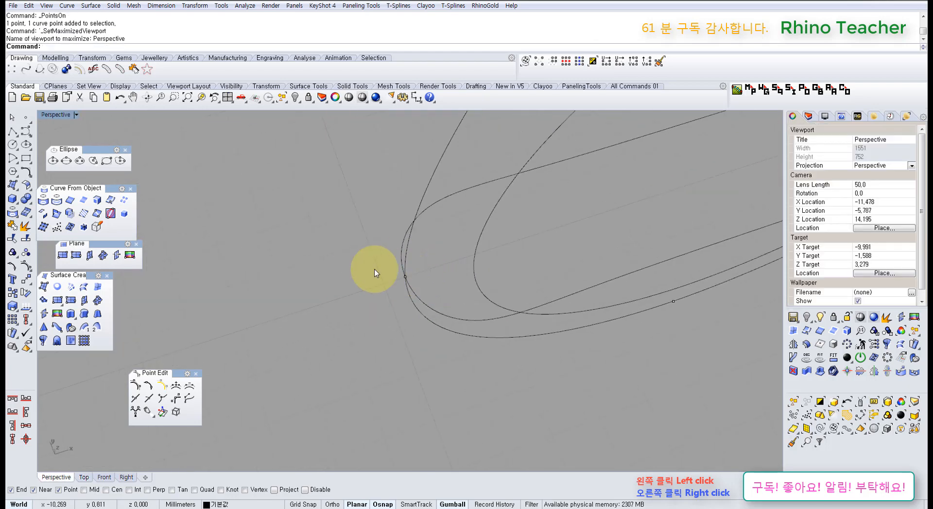
pyautogui.click(404, 278)
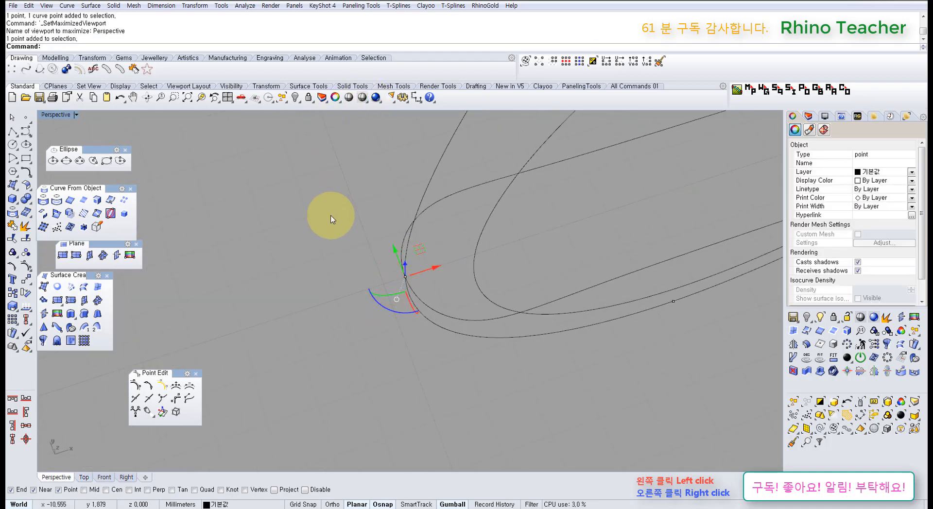
pyautogui.click(309, 97)
# - Show the U-shaped curve's control points and delete the one at the tip of its rounded end
pyautogui.click(457, 204)
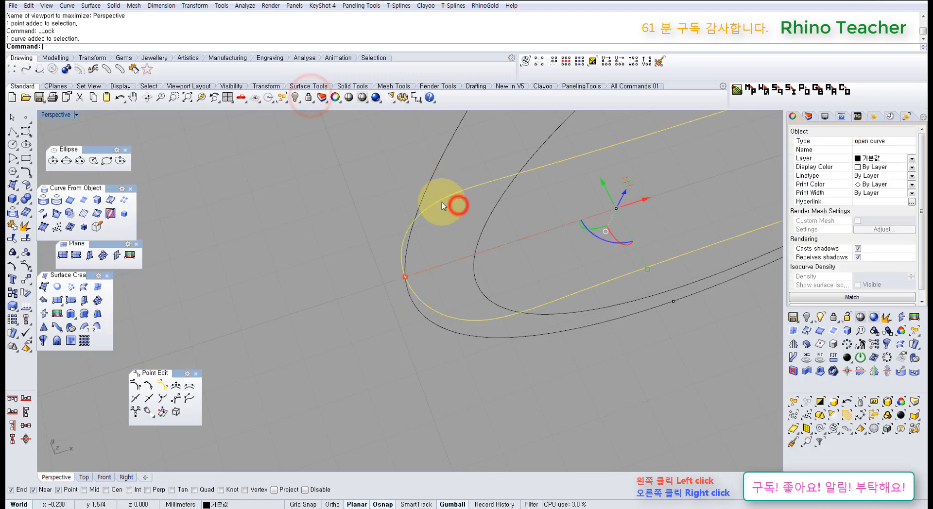
pyautogui.press('F10')
pyautogui.scroll(4, 386, 272)
pyautogui.moveTo(387, 263); pyautogui.dragTo(445, 290)
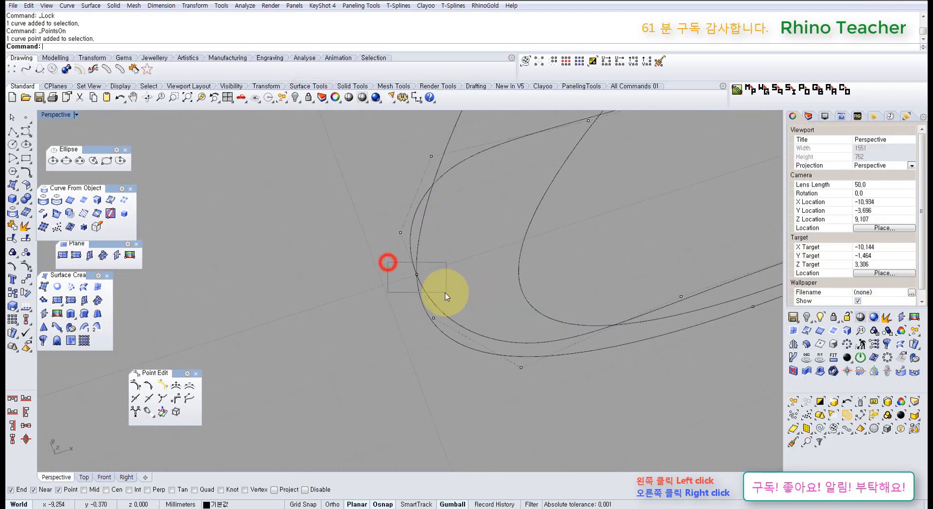
pyautogui.press('Delete')
pyautogui.moveTo(445, 290)
pyautogui.mouseDown(button='right')
pyautogui.moveTo(509, 263)
pyautogui.moveTo(349, 329)
pyautogui.moveTo(351, 288)
pyautogui.moveTo(462, 308)
pyautogui.moveTo(369, 325)
pyautogui.moveTo(392, 263)
pyautogui.mouseUp(button='right')
pyautogui.scroll(-6, 389, 262)
# - Show the U-shaped curve's control points in the Top view and examine the alignment of those along its upper straight side
pyautogui.click(386, 256)
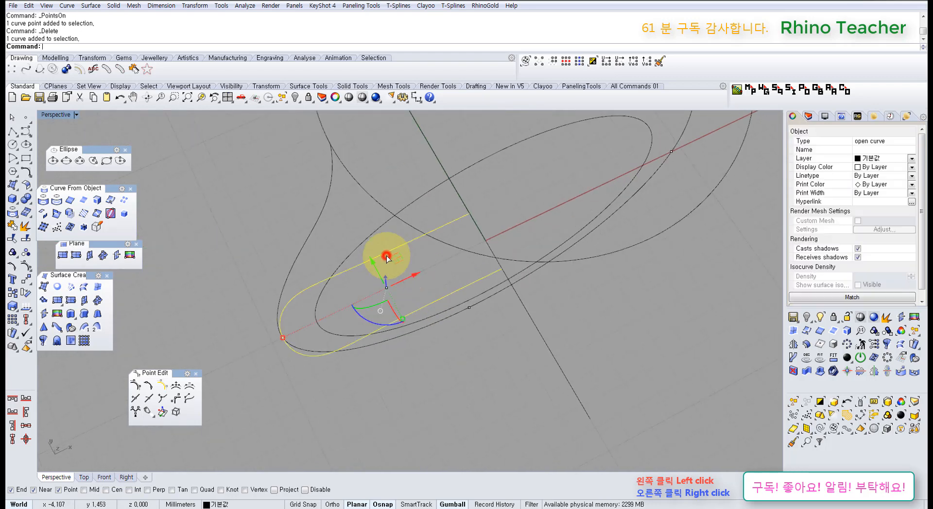
pyautogui.press('F10')
pyautogui.moveTo(417, 368); pyautogui.dragTo(379, 389, button='right')
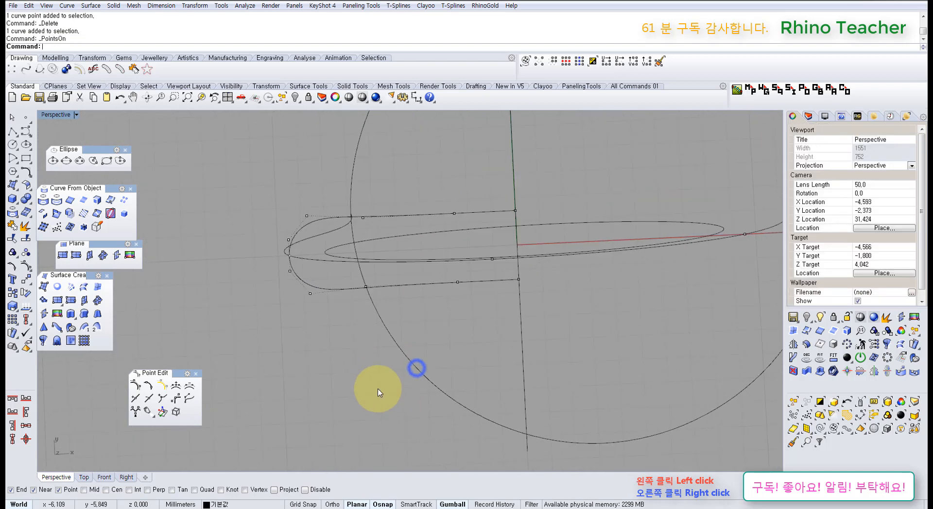
pyautogui.hotkey('ctrl', 'F1')
pyautogui.moveTo(531, 293); pyautogui.dragTo(454, 294, button='right')
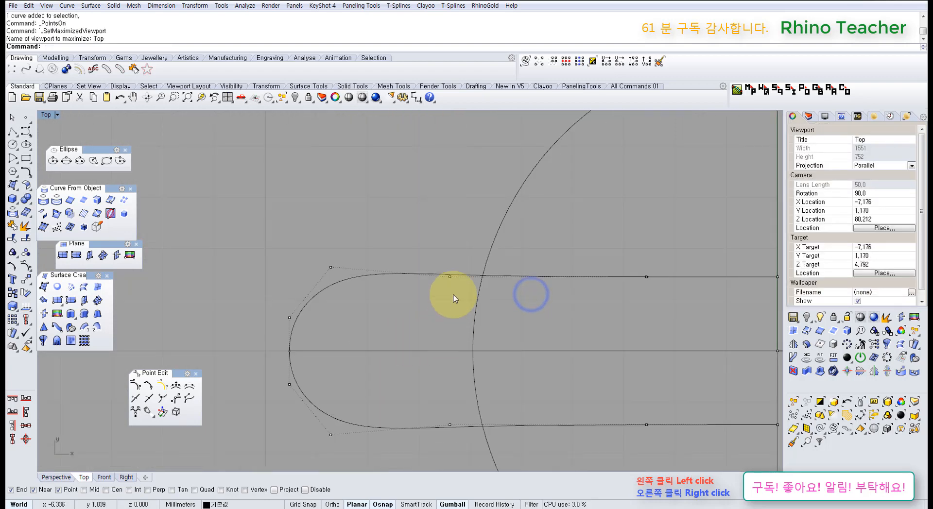
pyautogui.moveTo(410, 257); pyautogui.dragTo(689, 294)
pyautogui.scroll(-6, 689, 294)
pyautogui.scroll(6, 681, 294)
pyautogui.moveTo(671, 293); pyautogui.dragTo(484, 304, button='right')
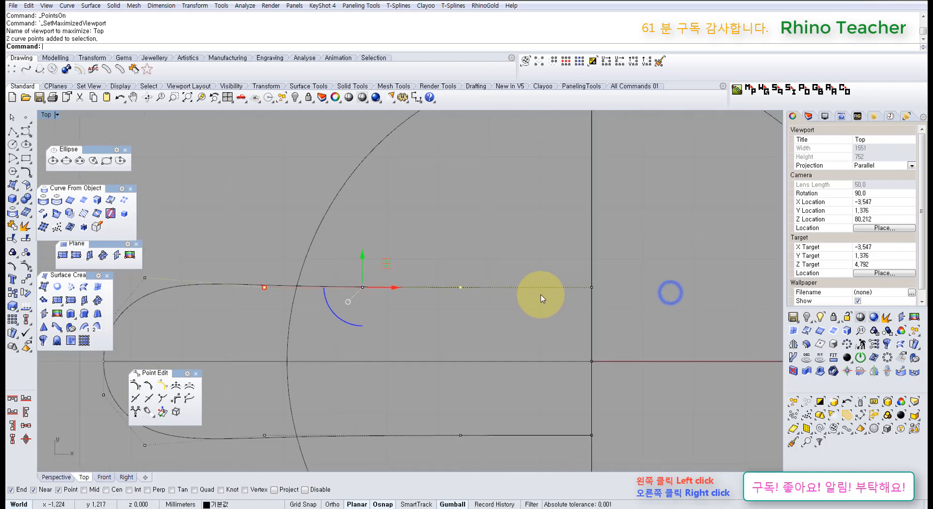
pyautogui.keyDown('shift'); pyautogui.moveTo(562, 256); pyautogui.dragTo(645, 301); pyautogui.keyUp('shift')
pyautogui.moveTo(435, 310); pyautogui.dragTo(523, 293, button='right')
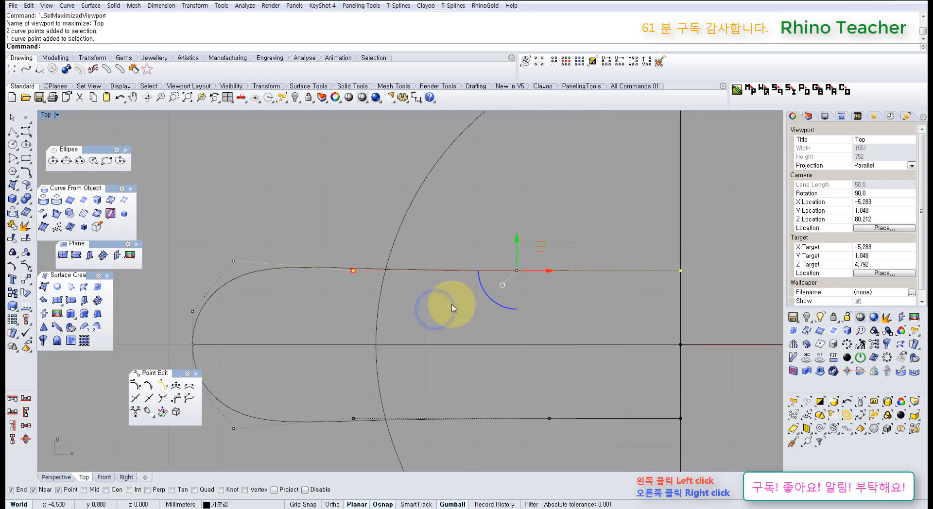
pyautogui.scroll(-6, 389, 337)
# - Mirror a copy of the U-shaped curve across the Y axis in the Perspective view, starting the mirror plane at 0
pyautogui.hotkey('ctrl', 'F4')
pyautogui.moveTo(352, 335); pyautogui.dragTo(429, 307, button='right')
pyautogui.moveTo(470, 281); pyautogui.dragTo(436, 346, button='right')
pyautogui.click(411, 359)
pyautogui.middleClick(437, 346)
pyautogui.click(370, 344)
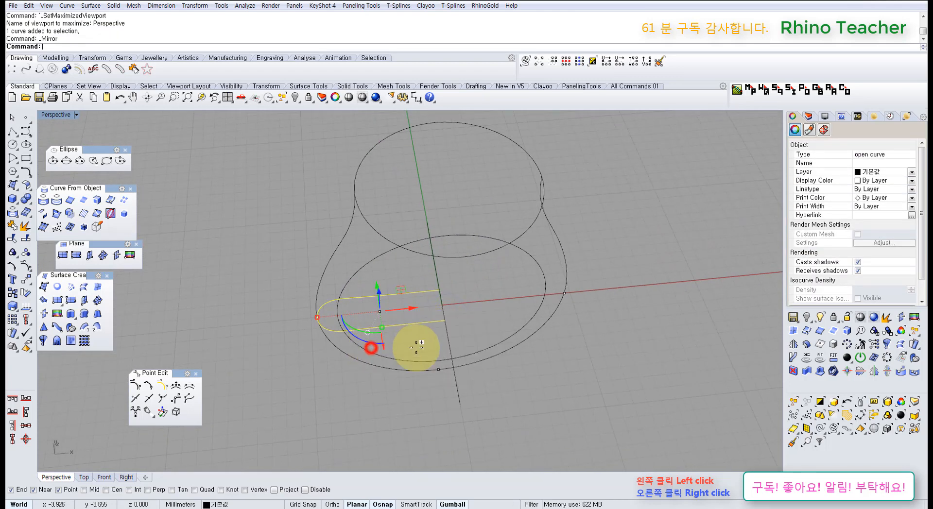
pyautogui.write('0')
pyautogui.press('Return')
pyautogui.click(419, 337)
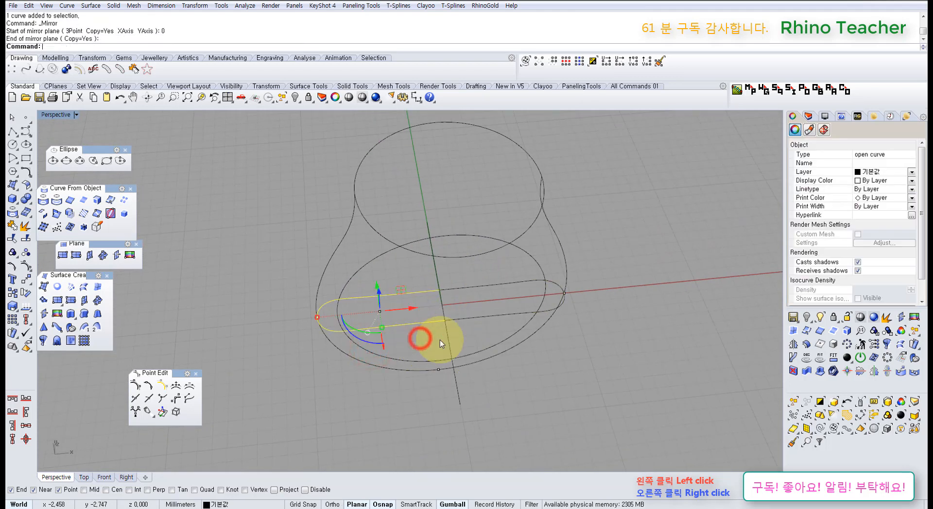
# - Join the U-shaped curve and its mirrored copy into one closed curve
pyautogui.scroll(3, 457, 316)
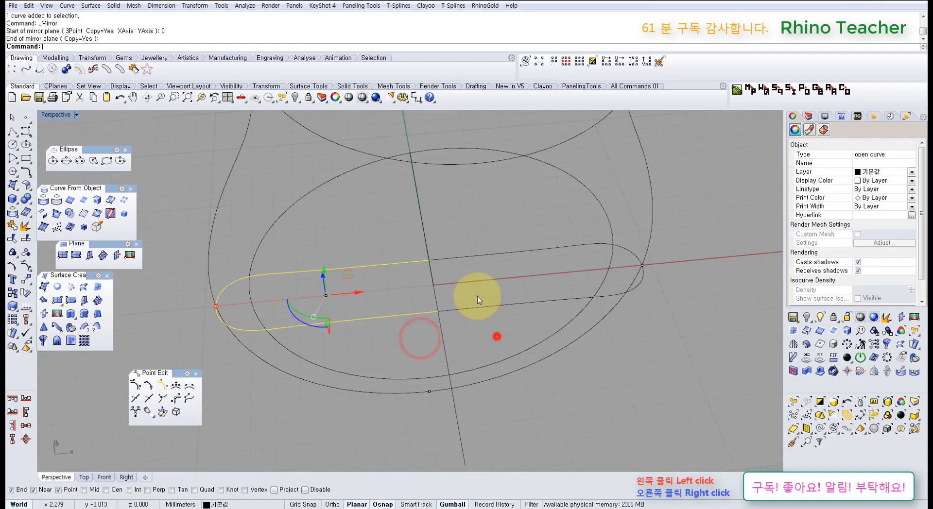
pyautogui.click(21, 231)
pyautogui.moveTo(399, 389); pyautogui.dragTo(396, 374, button='right')
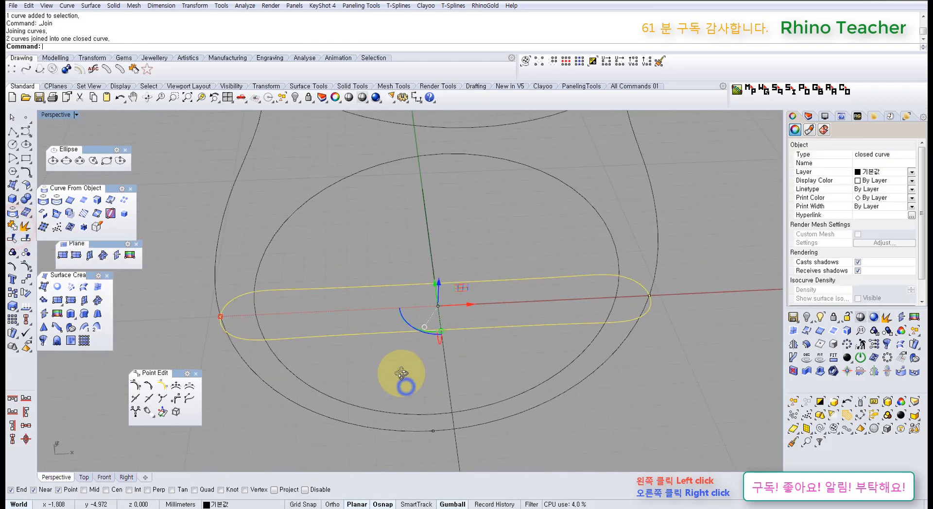
# - Show the closed curve's control points and delete the two on the Y axis where the halves meet
pyautogui.press('F10')
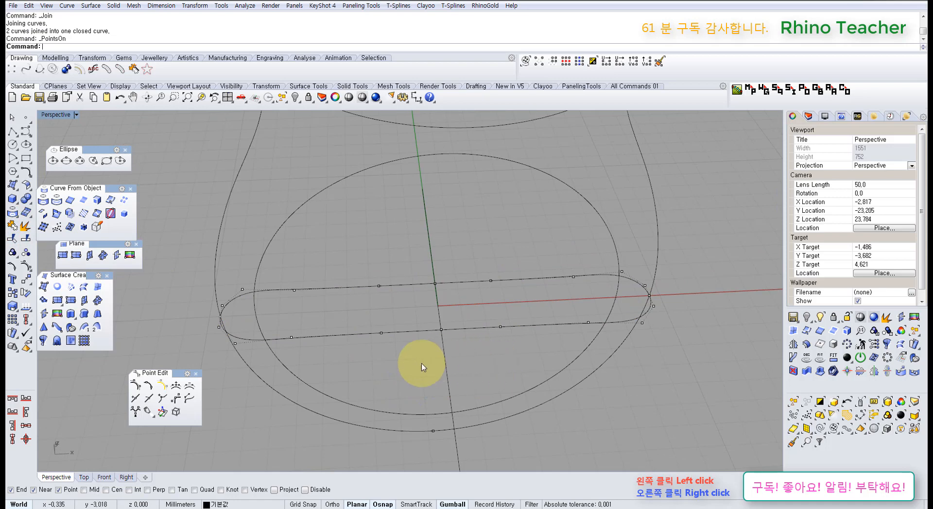
pyautogui.scroll(5, 220, 322)
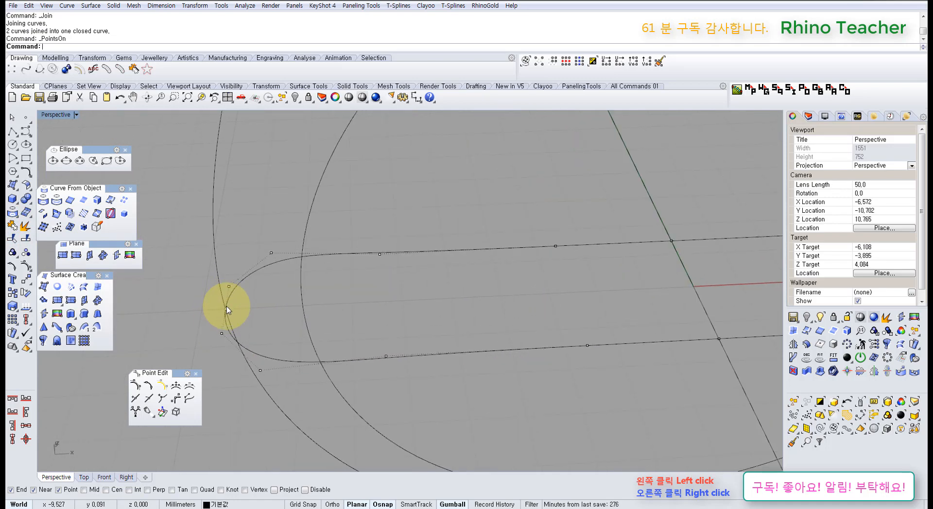
pyautogui.scroll(-8, 381, 339)
pyautogui.scroll(3, 515, 336)
pyautogui.keyDown('shift'); pyautogui.moveTo(594, 330); pyautogui.dragTo(471, 330, button='right'); pyautogui.keyUp('shift')
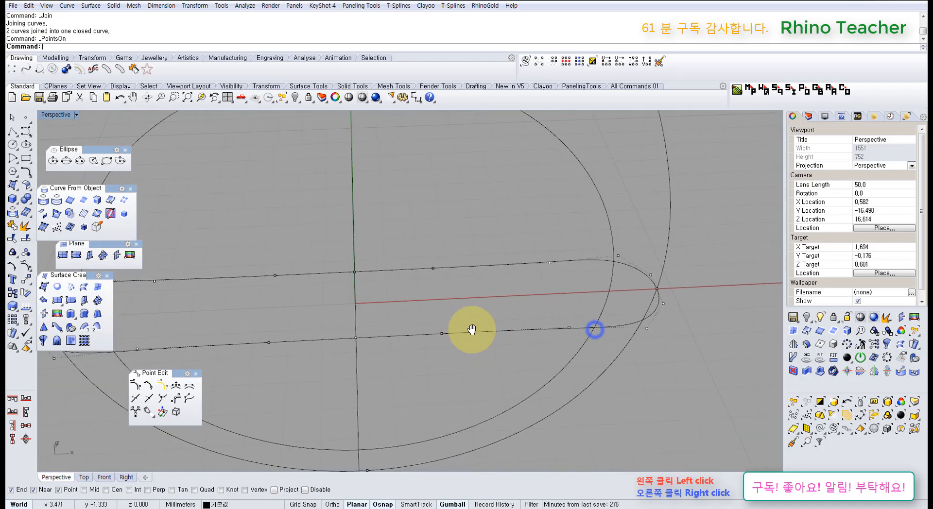
pyautogui.moveTo(340, 269); pyautogui.dragTo(371, 353)
pyautogui.press('Delete')
pyautogui.scroll(-5, 372, 349)
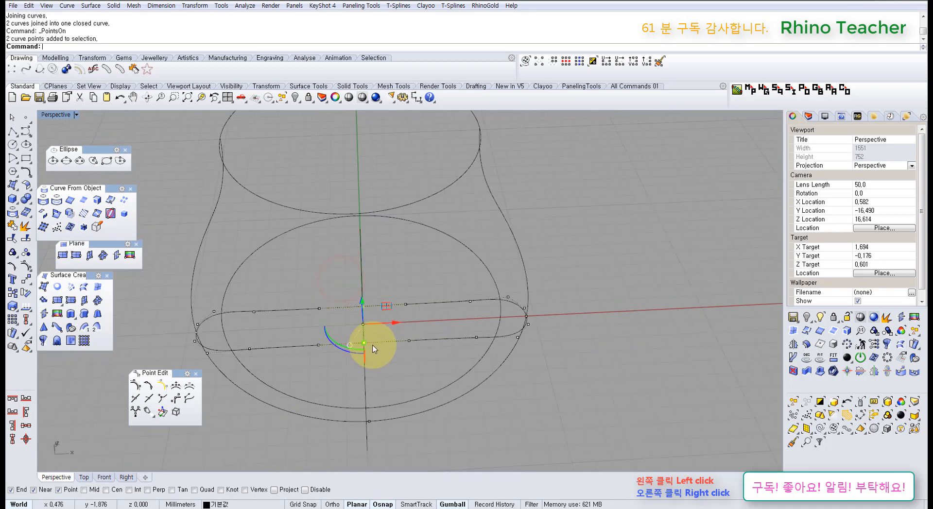
pyautogui.press('Escape')
pyautogui.scroll(-3, 492, 319)
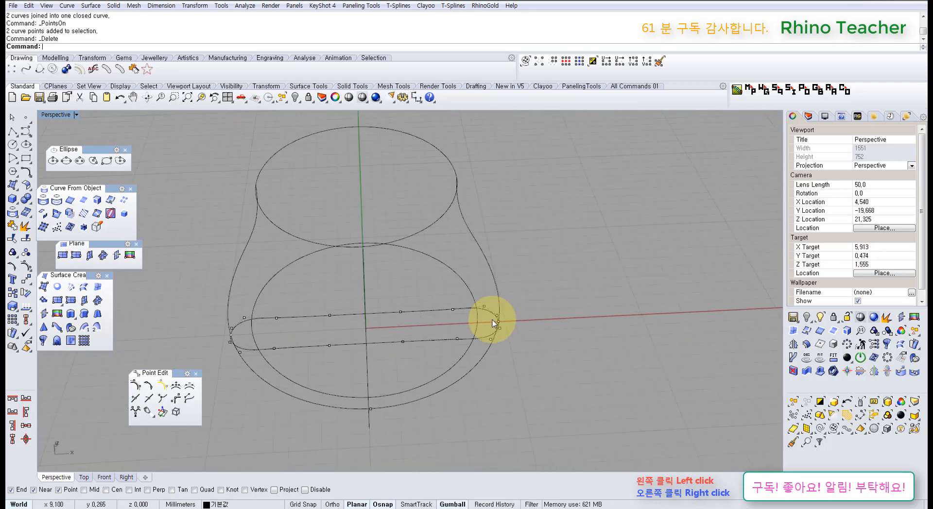
# - Hide the point object at the closed curve's rounded tip on the positive X axis
pyautogui.scroll(3, 491, 311)
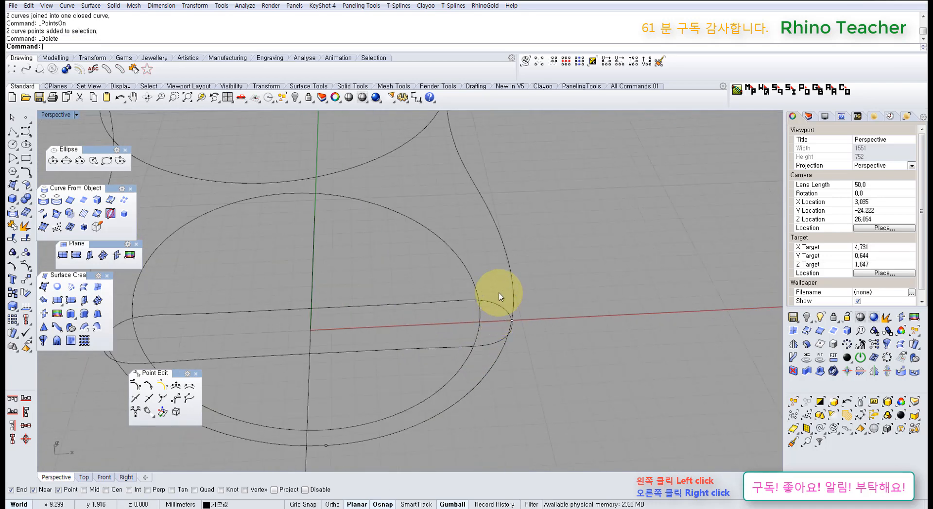
pyautogui.click(500, 296)
pyautogui.scroll(2, 519, 331)
pyautogui.hotkey('ctrl', 'h')
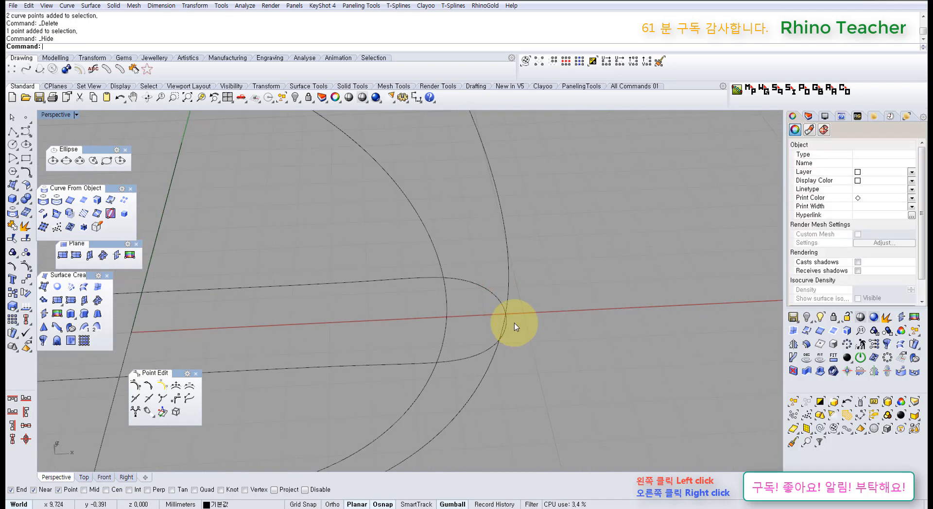
# - Unlock the locked object and hide the point object at the closed curve's rounded tip on the negative X axis
pyautogui.scroll(-5, 515, 323)
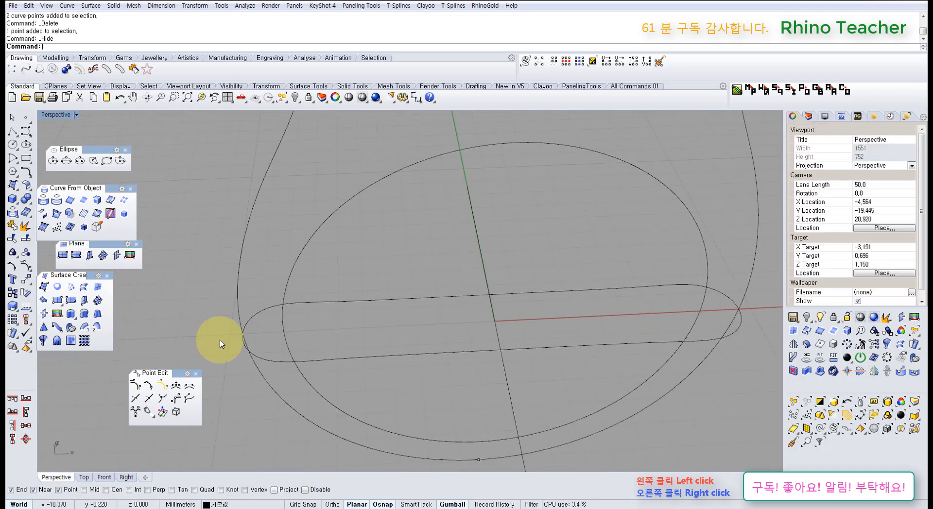
pyautogui.click(242, 334)
pyautogui.hotkey('ctrl', 'h')
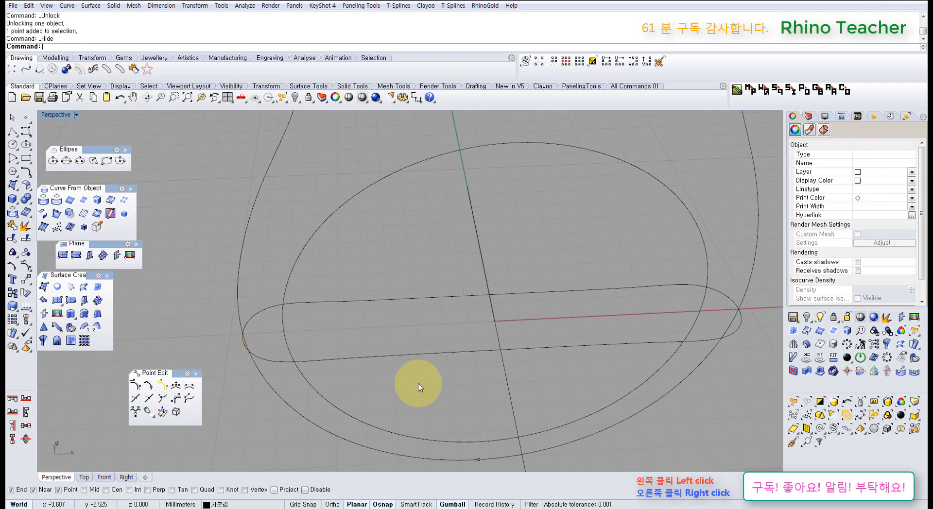
# - Show the slot curve's control points and undo back through the hiding and the deletion of its two control points on the Y axis
pyautogui.click(408, 355)
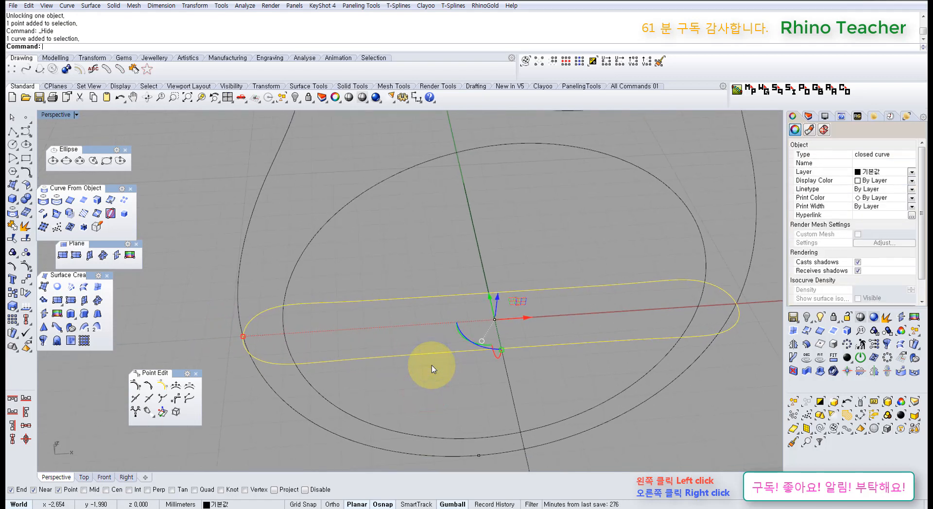
pyautogui.press('F10')
pyautogui.moveTo(432, 362); pyautogui.dragTo(431, 355, button='right')
pyautogui.scroll(5, 443, 343)
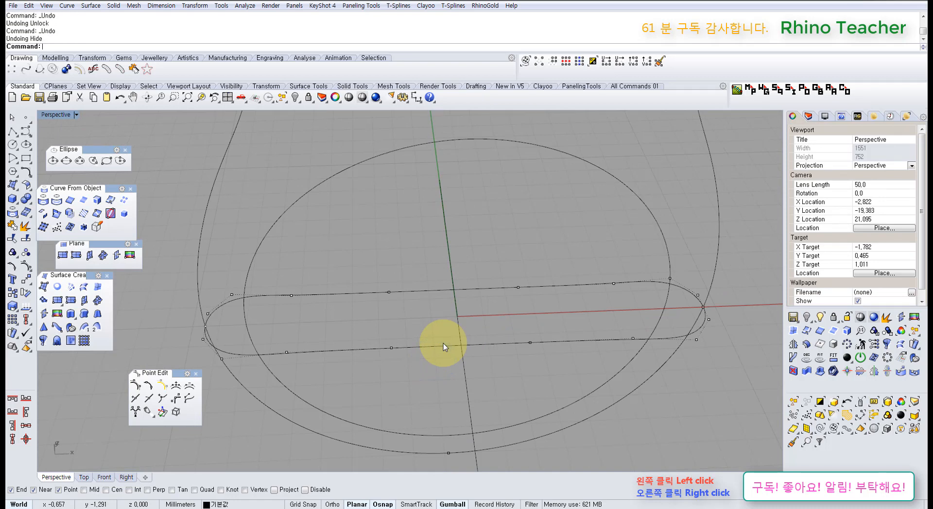
pyautogui.hotkey('ctrl', 'z')
# - Unlock the locked object and delete the two point objects at the slot curve's rounded tips
pyautogui.scroll(-5, 433, 354)
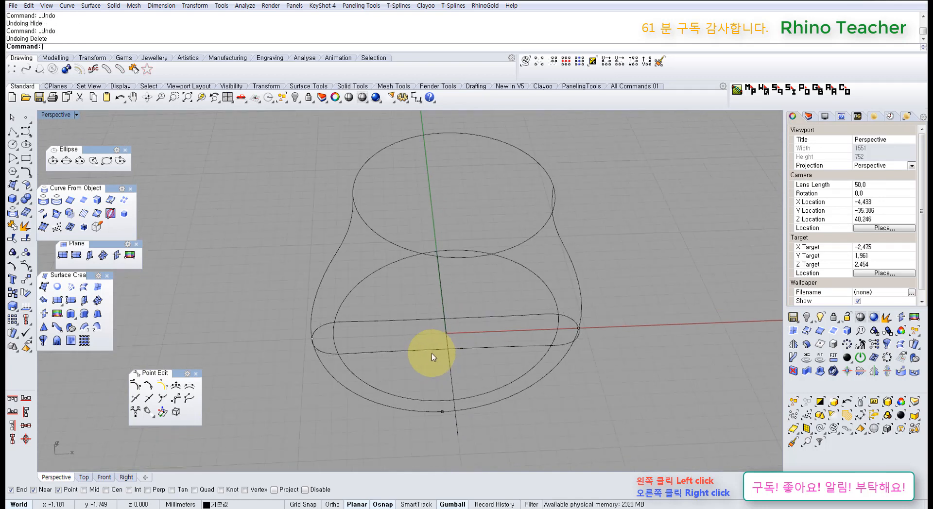
pyautogui.hotkey('ctrl', 'alt', 'l')
pyautogui.moveTo(285, 321); pyautogui.dragTo(317, 358)
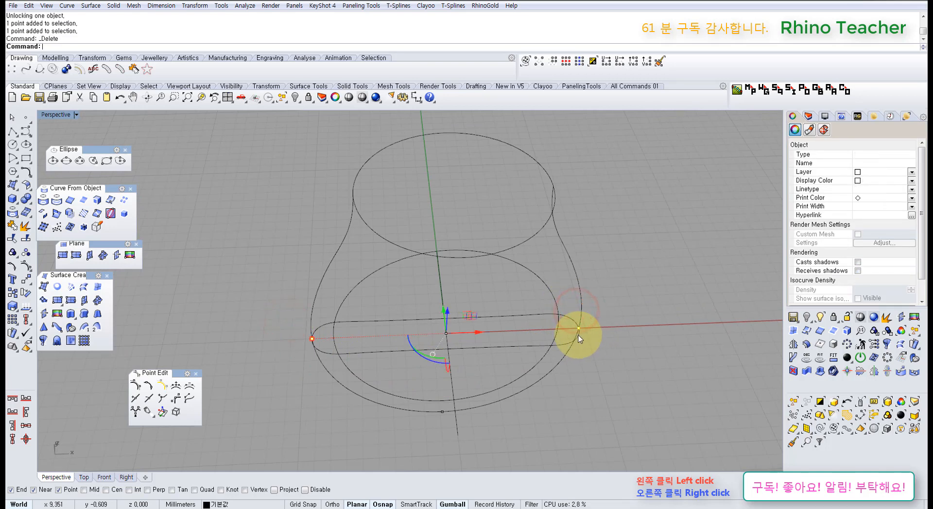
# - Show the slot curve's control points and delete the two lying on the Y axis
pyautogui.scroll(4, 431, 361)
pyautogui.moveTo(420, 363); pyautogui.dragTo(389, 333)
pyautogui.press('F10')
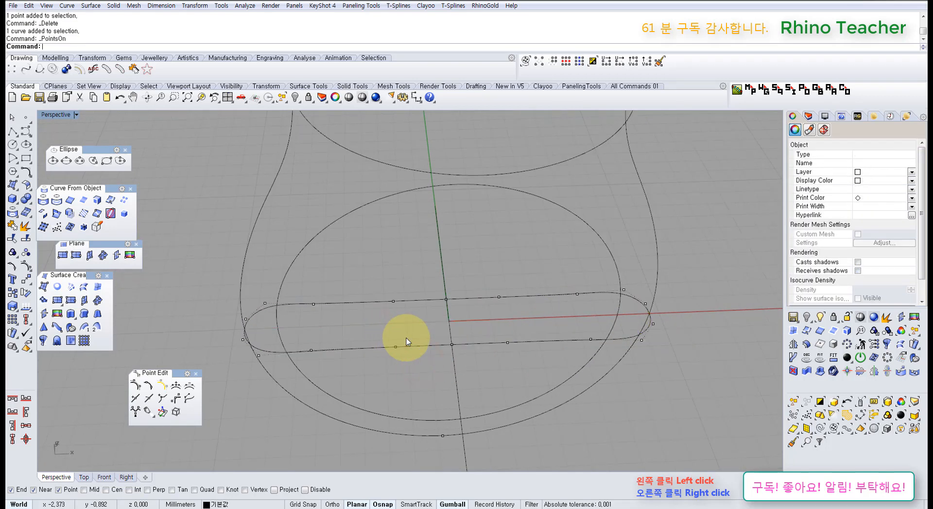
pyautogui.moveTo(417, 278); pyautogui.dragTo(470, 373)
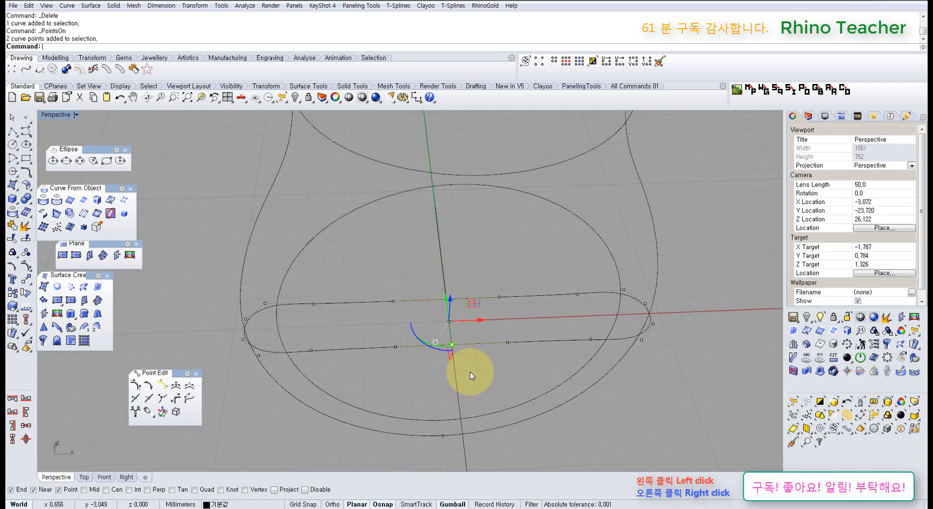
# - Display the slot curve's direction with Dir and undo the deletion of the two control points on the Y axis
pyautogui.click(409, 348)
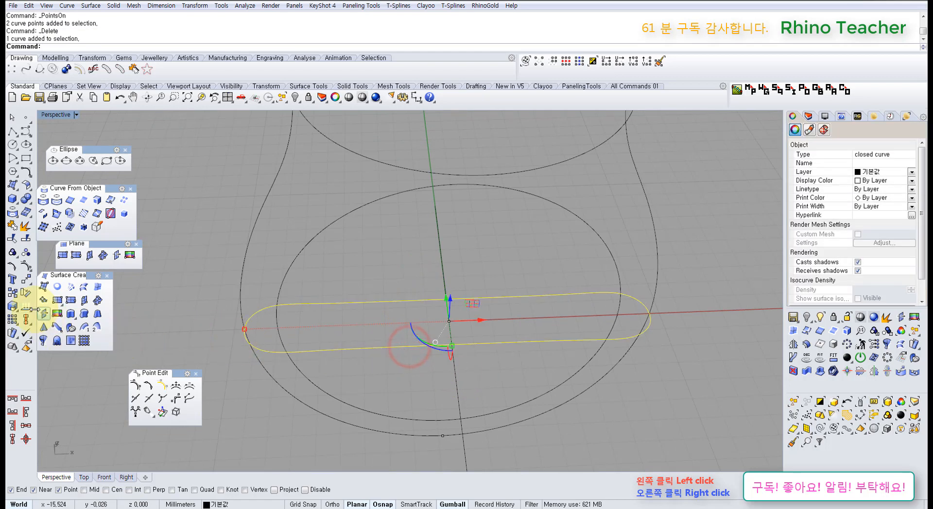
pyautogui.click(23, 304)
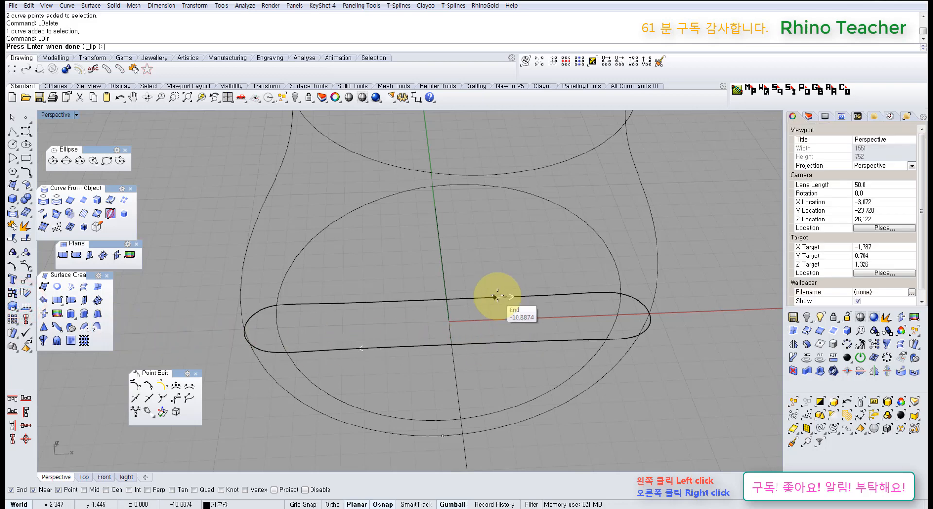
pyautogui.press('Return')
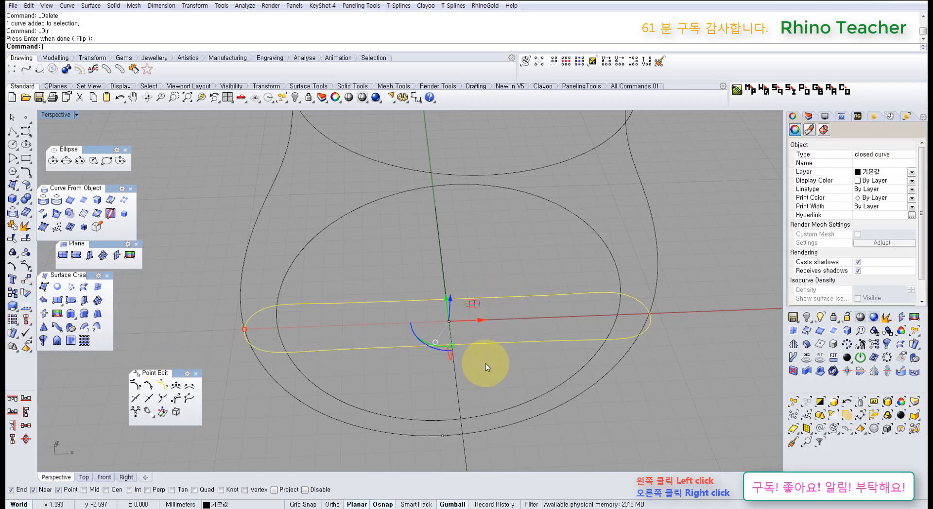
pyautogui.hotkey('ctrl', 'z')
# - Display the direction of the restored slot curve with Dir to examine where its seam lies
pyautogui.click(490, 374)
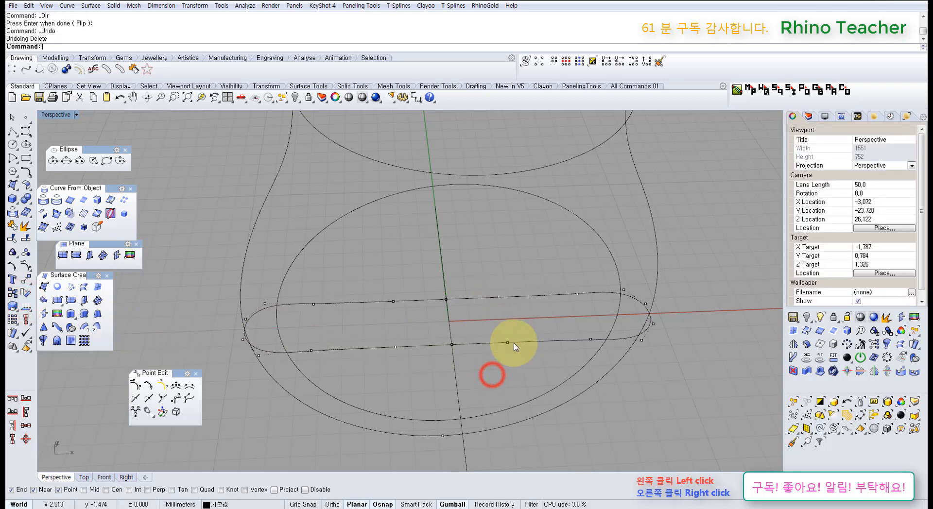
pyautogui.click(517, 343)
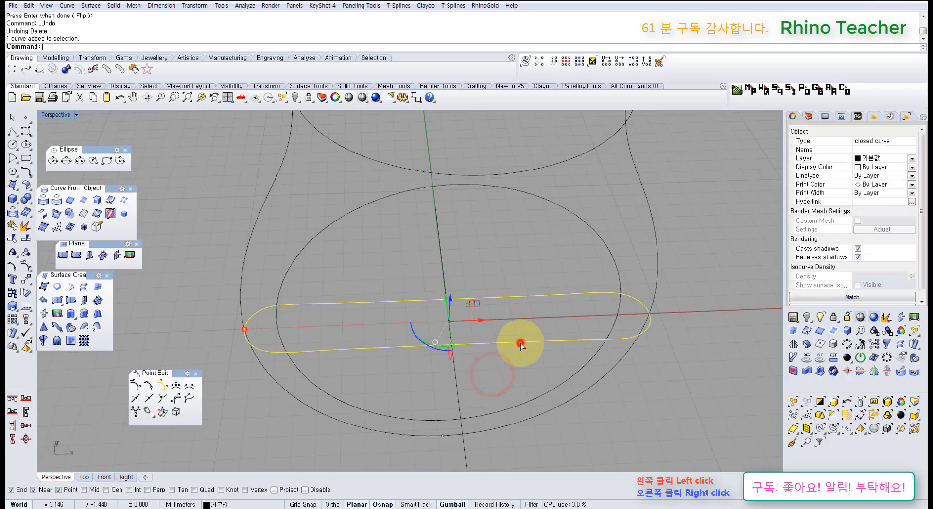
pyautogui.click(23, 306)
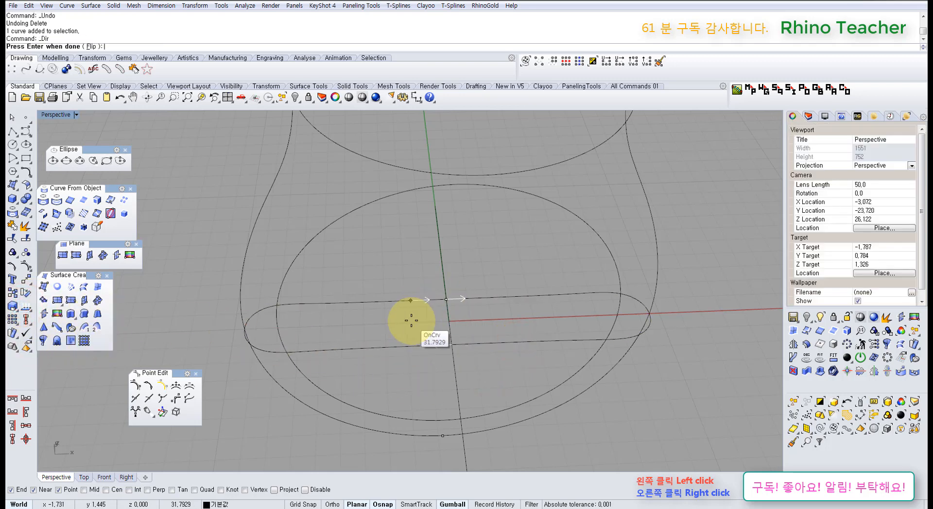
# - Try deleting only the slot curve's control point on the negative Y axis, and undo the deletion
pyautogui.click(368, 347)
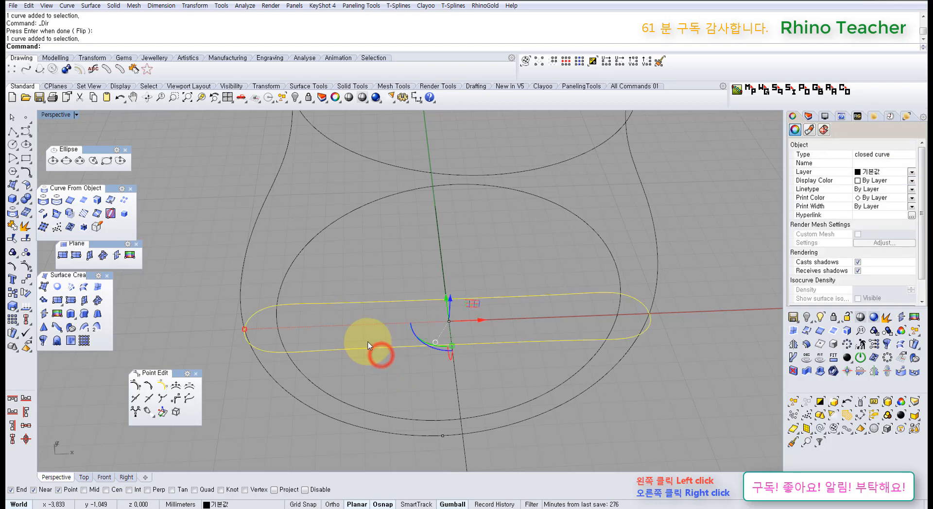
pyautogui.press('F10')
pyautogui.scroll(6, 461, 342)
pyautogui.moveTo(418, 333); pyautogui.dragTo(455, 374)
pyautogui.scroll(-6, 456, 375)
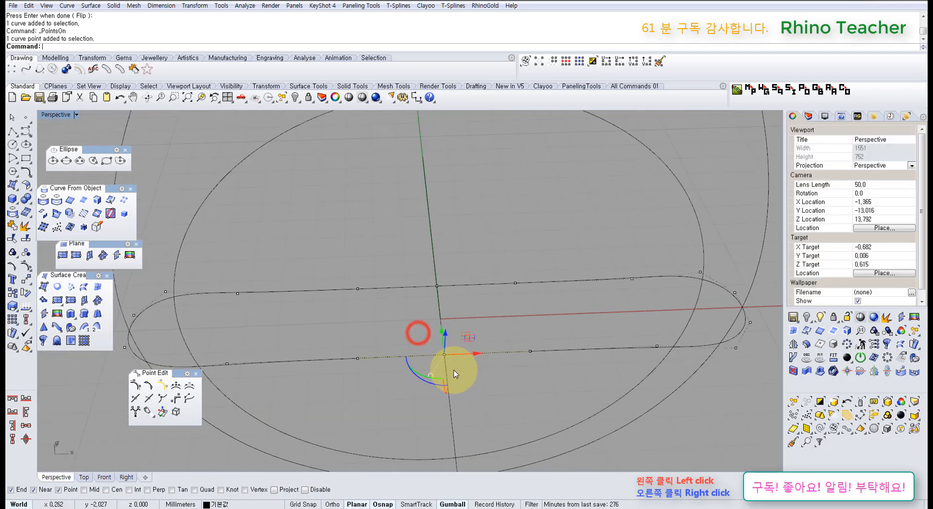
pyautogui.press('Delete')
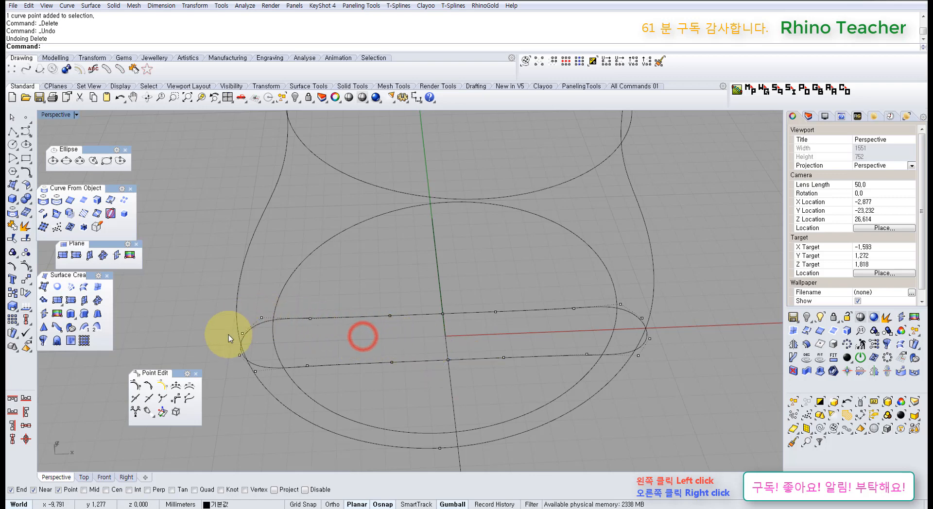
# - Extrude the slot curve vertically to both sides as an open, uncapped surface
pyautogui.click(416, 366)
pyautogui.moveTo(394, 340); pyautogui.dragTo(458, 226, button='right')
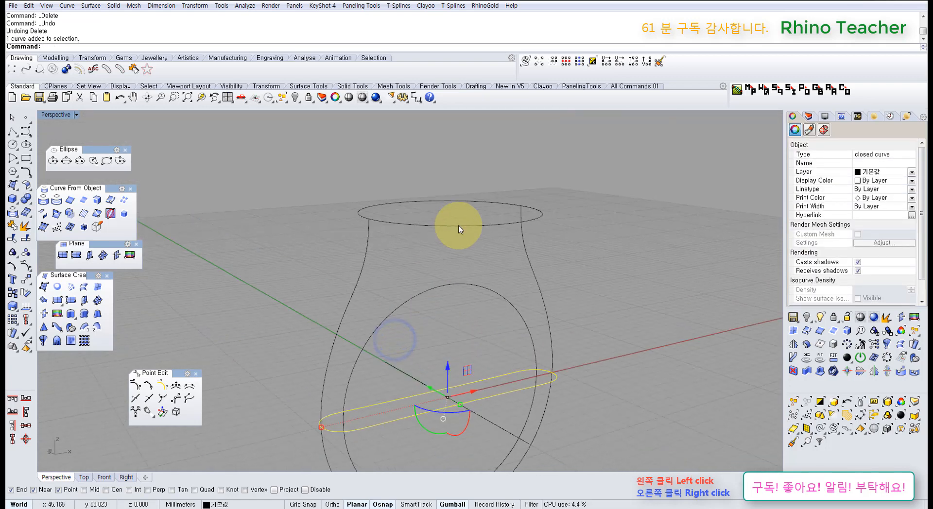
pyautogui.press('space')
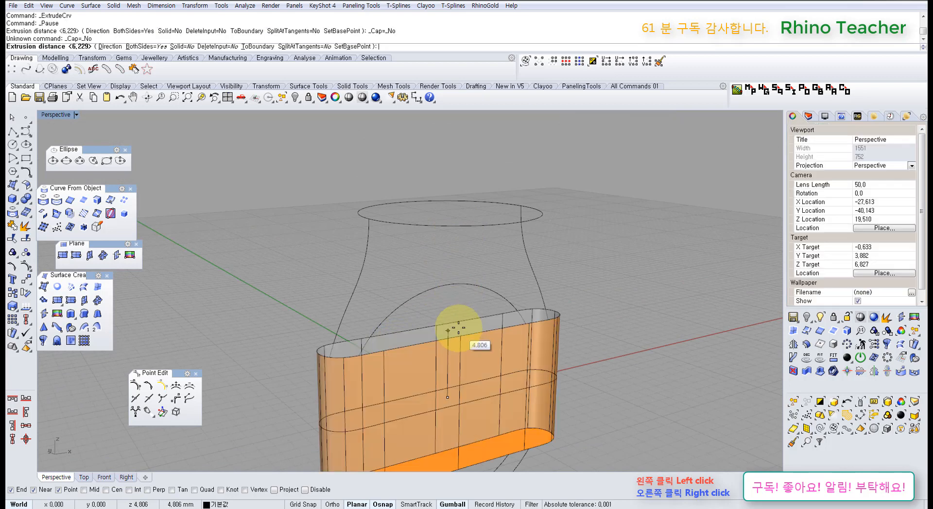
pyautogui.click(452, 310)
pyautogui.click(640, 293)
# - Examine the extruded slot surface from several sides and undo the extrusion
pyautogui.moveTo(369, 350); pyautogui.dragTo(267, 333, button='right')
pyautogui.scroll(3, 387, 293)
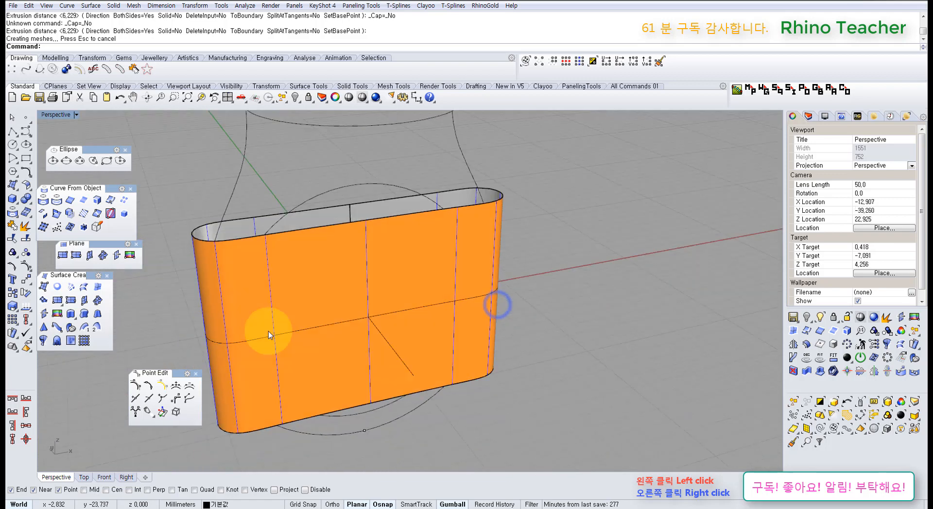
pyautogui.click(343, 260)
pyautogui.moveTo(342, 261); pyautogui.dragTo(562, 264, button='right')
pyautogui.hotkey('ctrl', 'z')
pyautogui.scroll(-3, 444, 306)
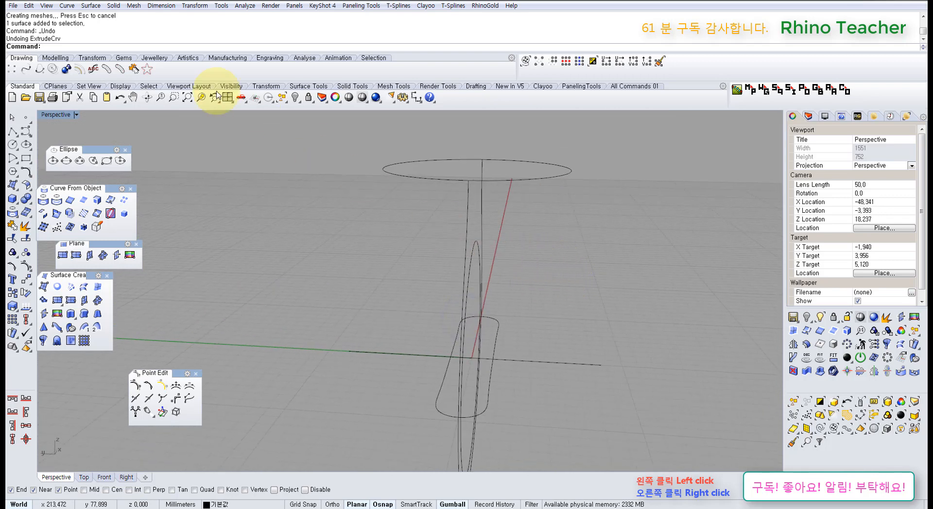
# - Enable the Quad snap and start a degree 3 control-point curve at the upper ring's quadrant on the negative Y side
pyautogui.click(25, 135)
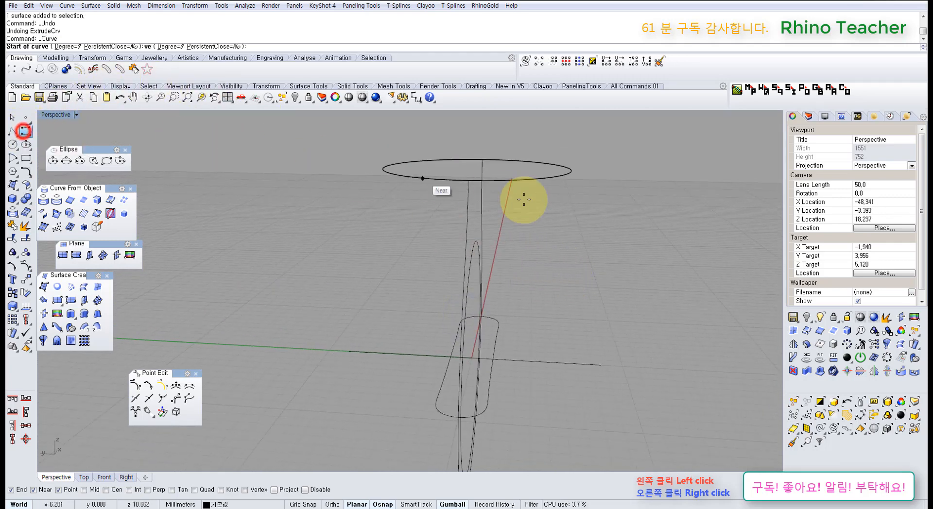
pyautogui.moveTo(525, 198); pyautogui.dragTo(553, 237, button='right')
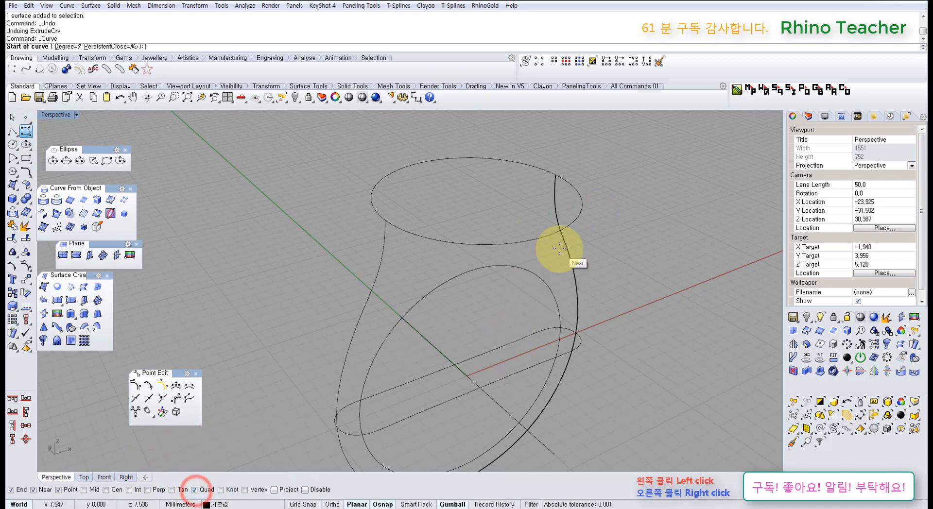
pyautogui.click(305, 490)
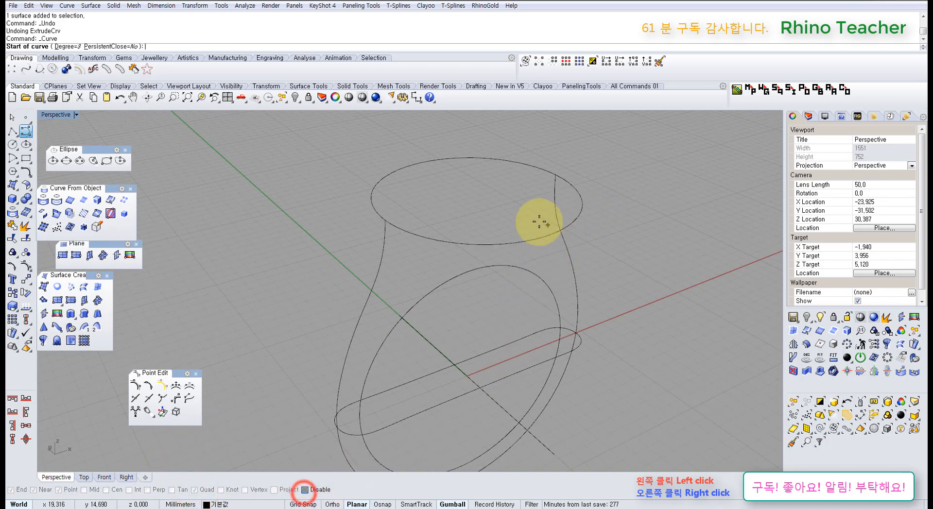
pyautogui.click(546, 241)
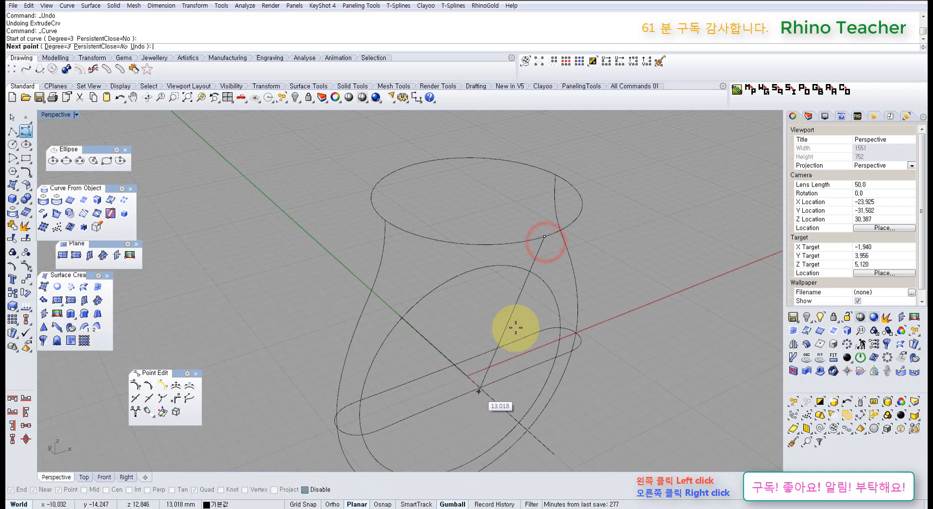
# - Finish the curve with a second point on the slot curve's long side where it crosses the negative Y axis
pyautogui.moveTo(527, 320); pyautogui.dragTo(578, 298, button='right')
pyautogui.hotkey('ctrl', 'F2')
pyautogui.scroll(-8, 633, 295)
pyautogui.moveTo(661, 300); pyautogui.dragTo(480, 306, button='right')
pyautogui.hotkey('ctrl', 'F3')
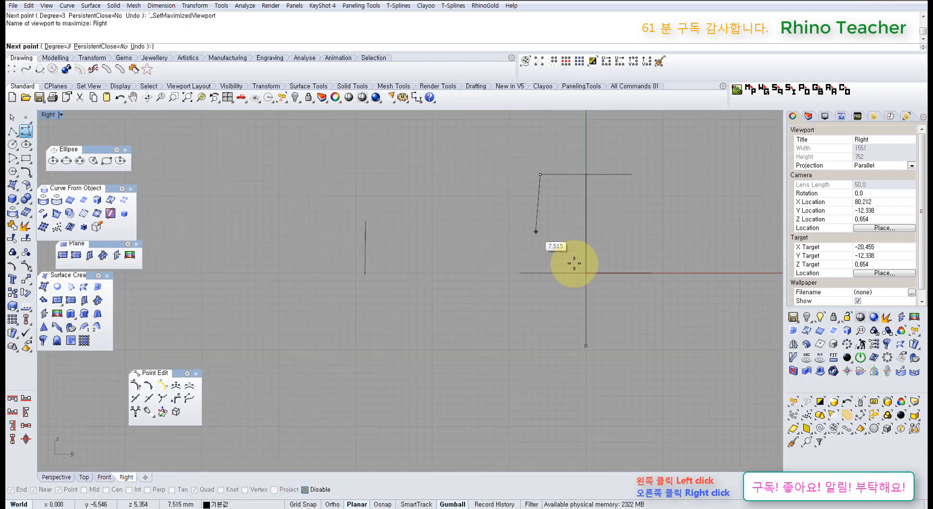
pyautogui.hotkey('ctrl', 'F4')
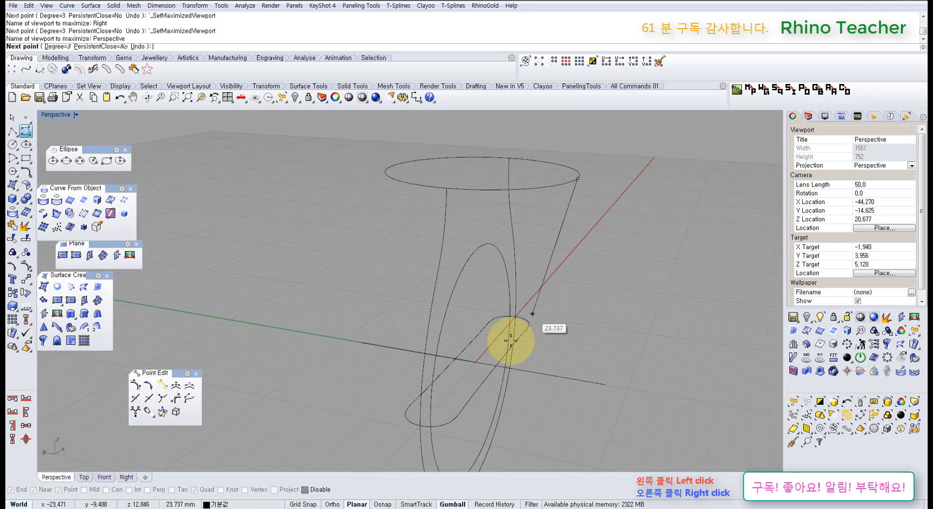
pyautogui.scroll(-5, 539, 318)
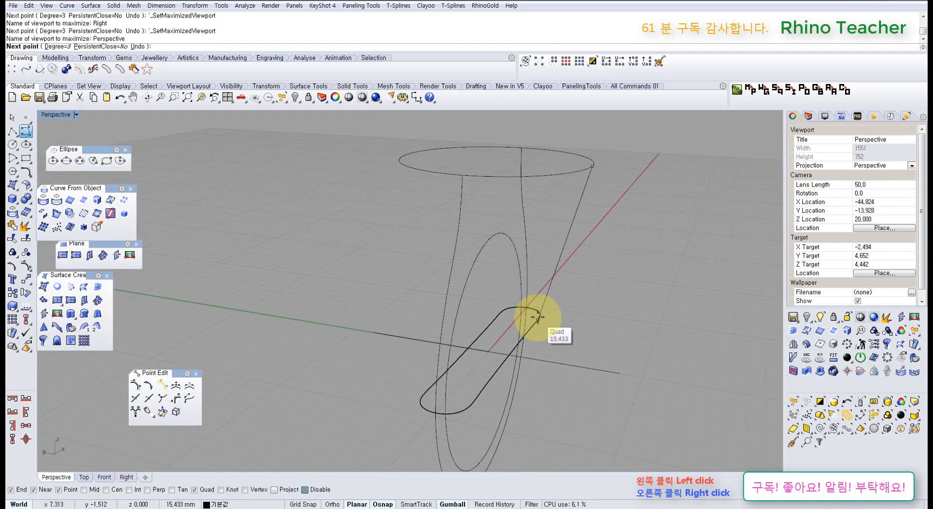
pyautogui.moveTo(528, 358); pyautogui.dragTo(509, 381, button='right')
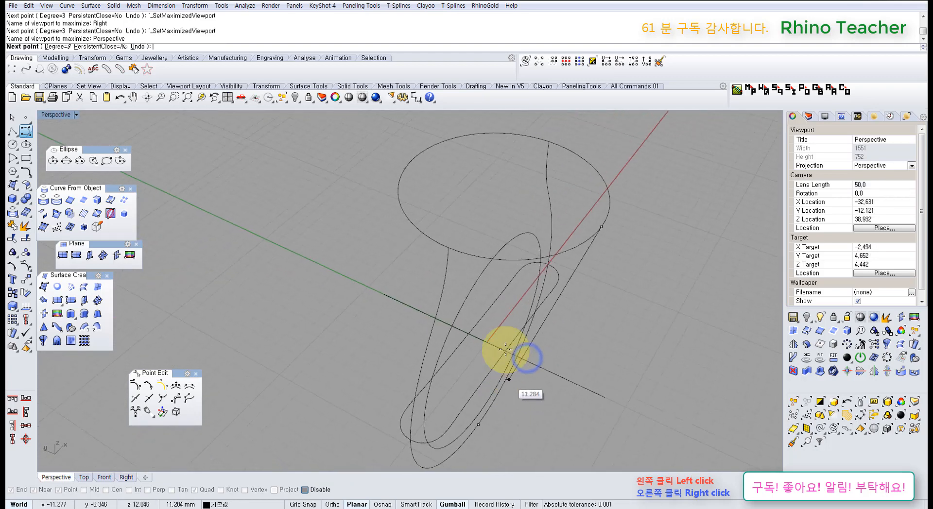
pyautogui.scroll(6, 505, 349)
pyautogui.click(505, 349)
pyautogui.rightClick(505, 349)
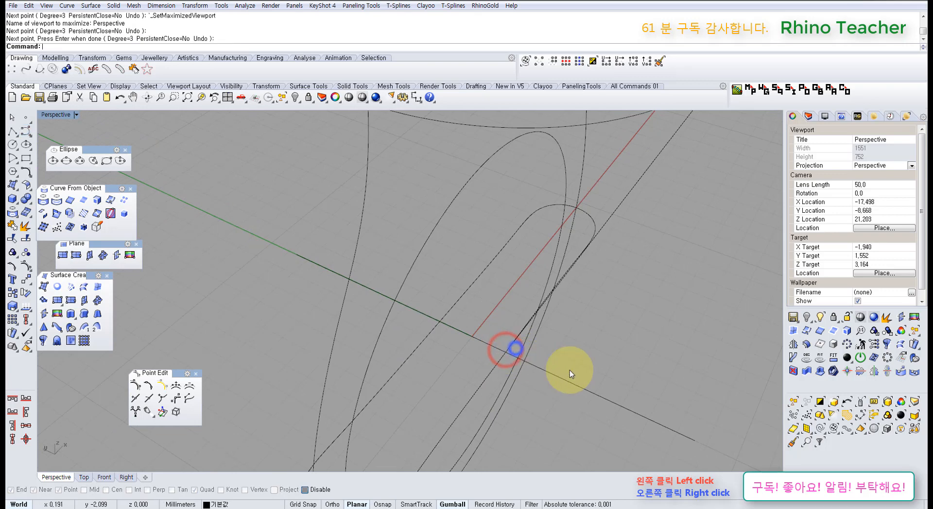
# - Delete the straight construction line that runs along the Y axis
pyautogui.click(640, 365)
pyautogui.press('Delete')
pyautogui.moveTo(570, 388); pyautogui.dragTo(468, 327, button='right')
# - Rebuild the new curve between the upper ring and the slot curve with a point count of 7, deleting the input
pyautogui.moveTo(452, 376); pyautogui.dragTo(600, 322, button='right')
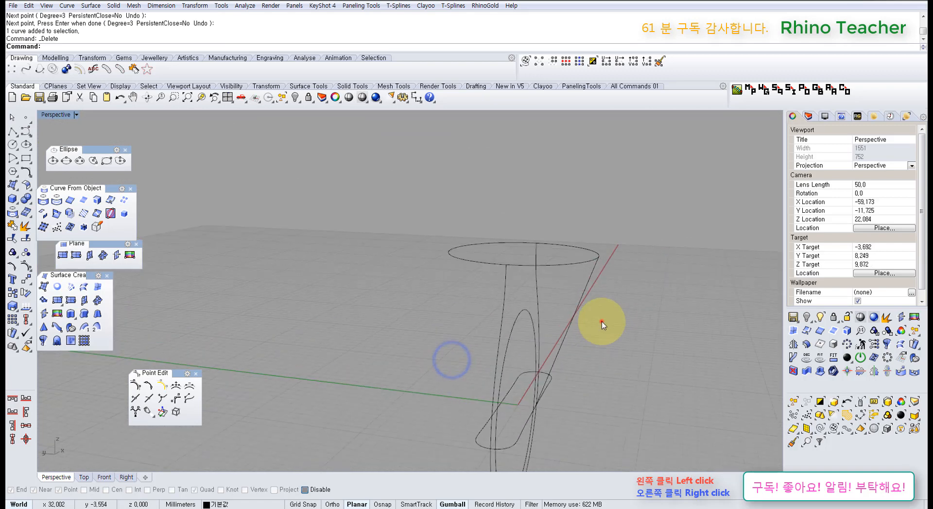
pyautogui.click(601, 322)
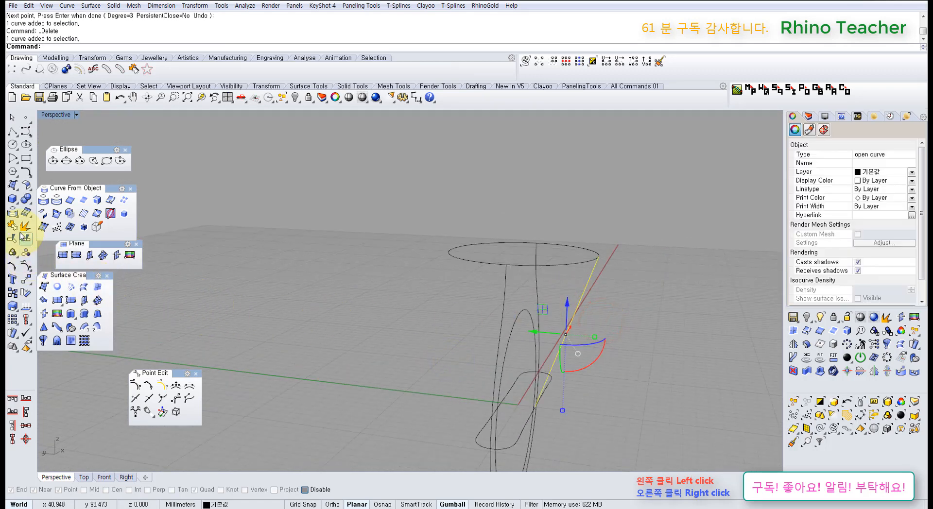
pyautogui.click(22, 174)
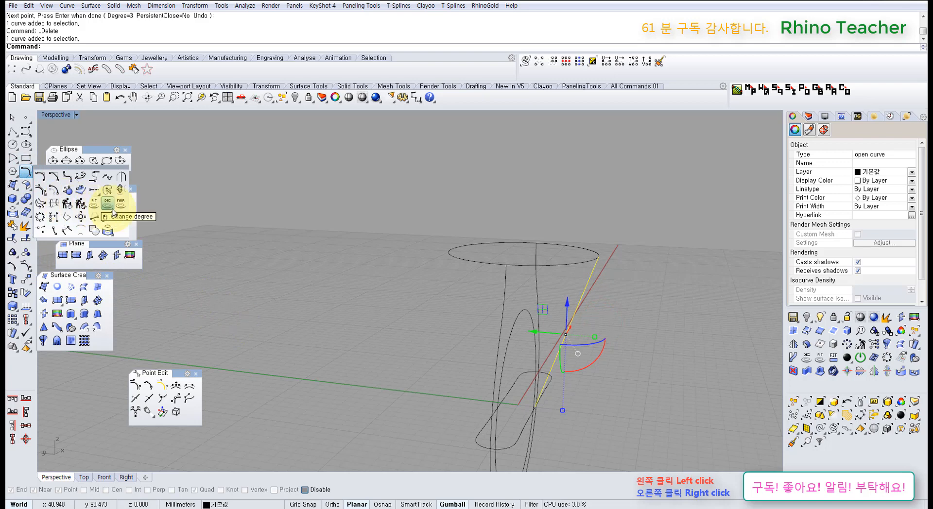
pyautogui.click(69, 206)
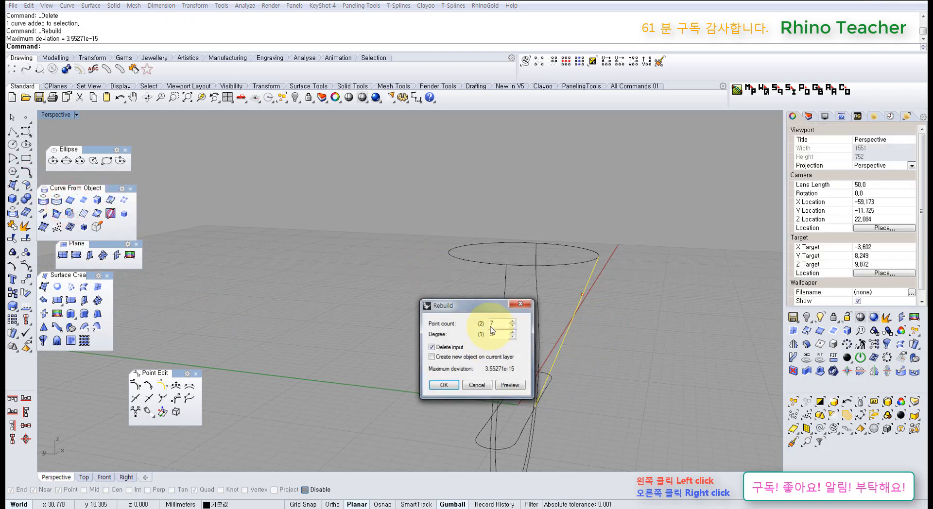
pyautogui.click(445, 385)
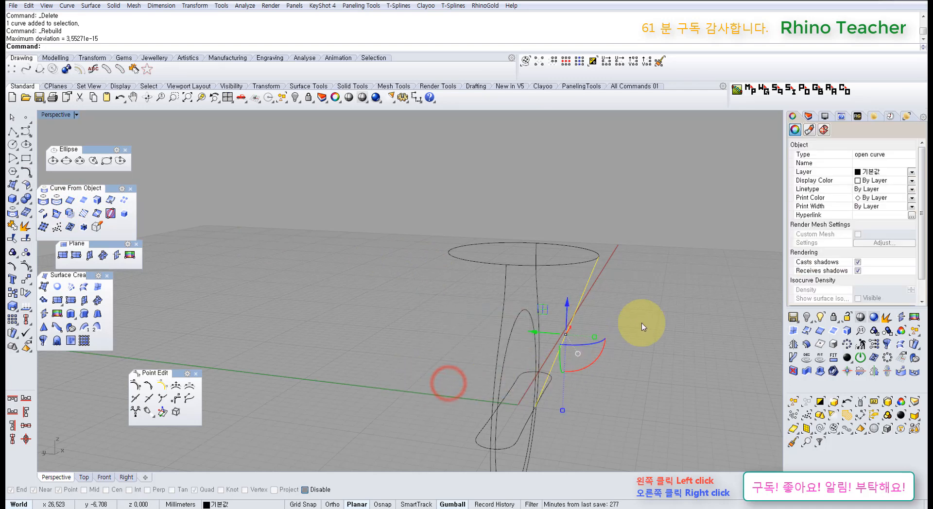
# - Extrude the upright inner circle to both sides about 14.4 mm as an uncapped surface, keeping the input curve
pyautogui.click(656, 307)
pyautogui.moveTo(593, 344); pyautogui.dragTo(528, 328, button='right')
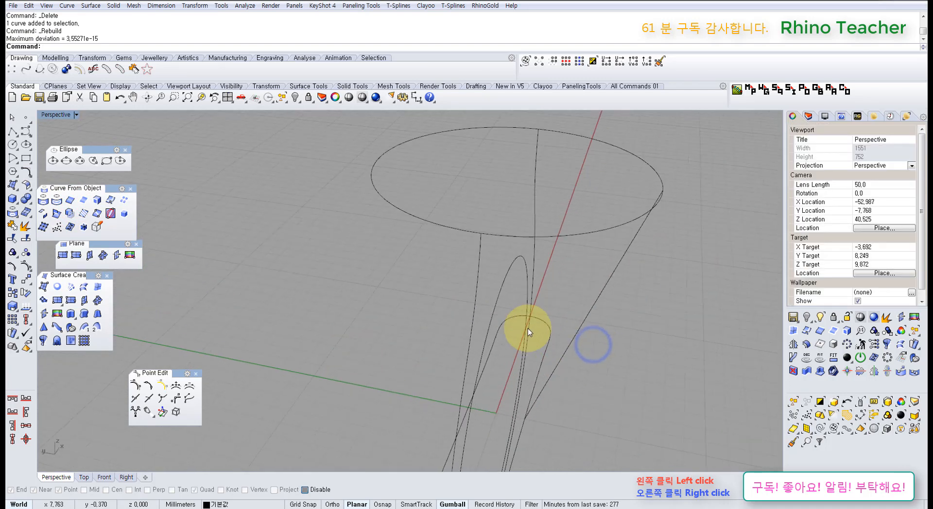
pyautogui.click(497, 298)
pyautogui.scroll(-6, 498, 298)
pyautogui.moveTo(498, 297); pyautogui.dragTo(462, 333, button='right')
pyautogui.hotkey('ctrl', 'e')
pyautogui.click(630, 319)
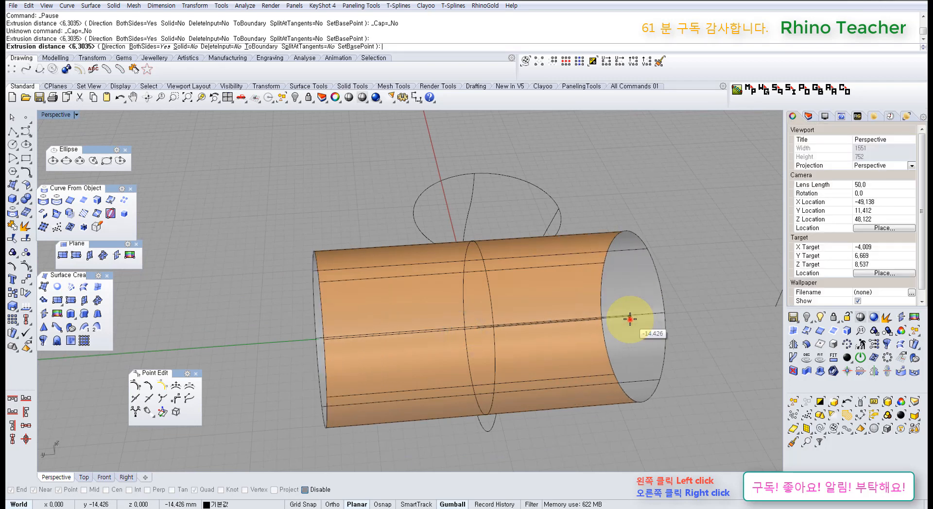
# - Select the extruded cylinder surface in the Right view and lock it
pyautogui.moveTo(603, 360); pyautogui.dragTo(580, 294, button='right')
pyautogui.hotkey('ctrl', 'F2')
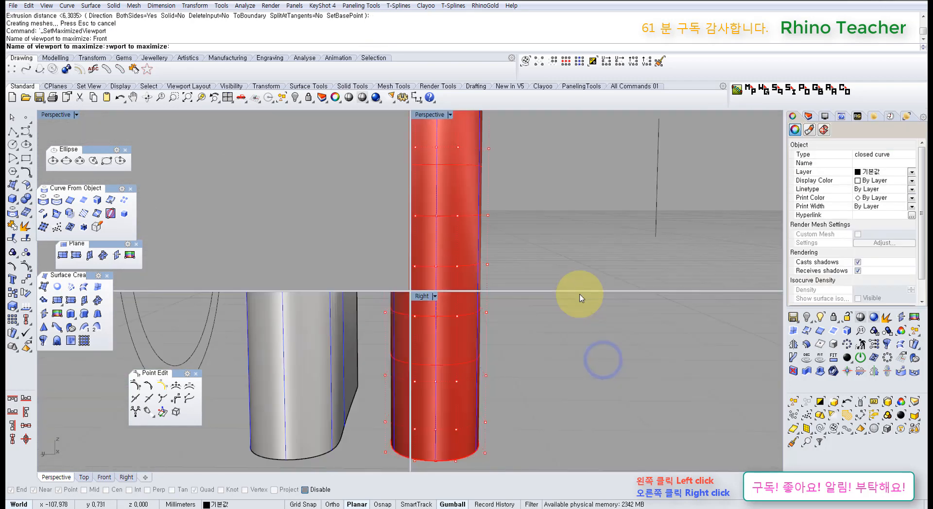
pyautogui.hotkey('ctrl', 'F3')
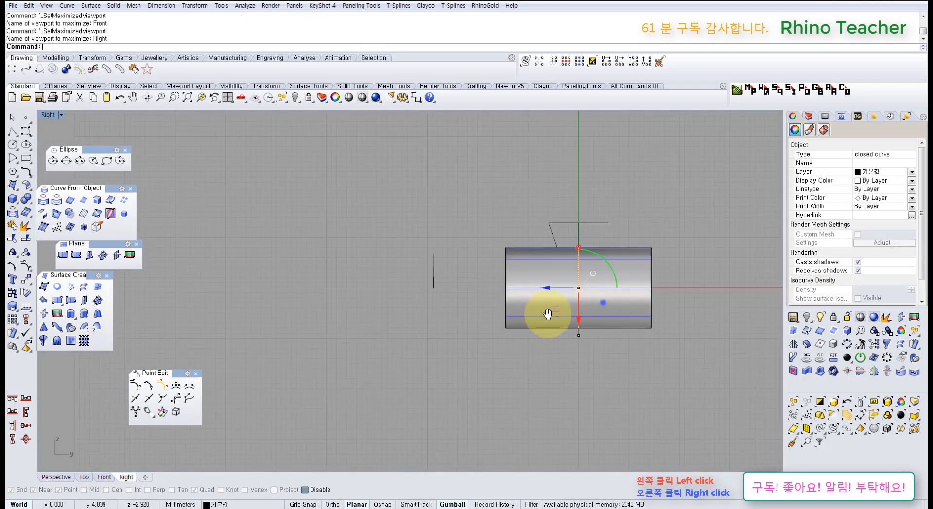
pyautogui.moveTo(548, 314); pyautogui.dragTo(451, 328, button='right')
pyautogui.click(603, 275)
pyautogui.scroll(4, 548, 279)
pyautogui.click(538, 282)
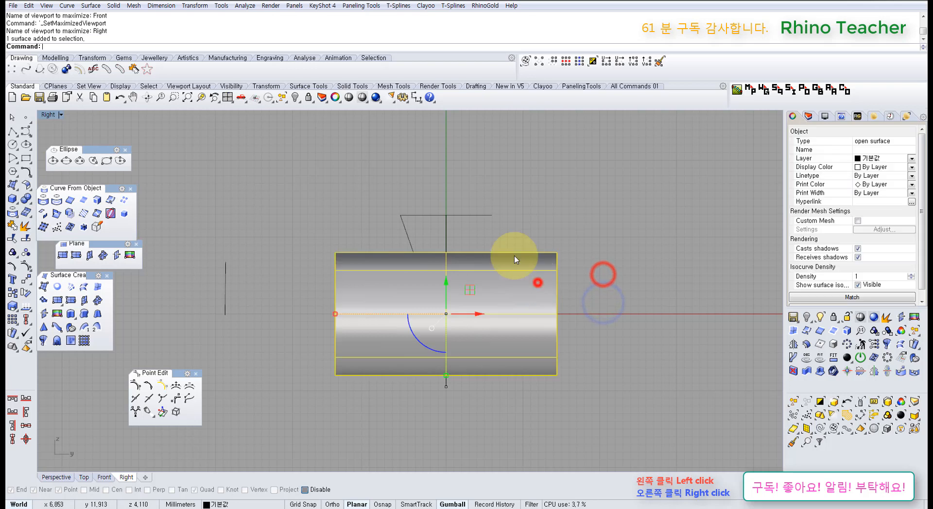
pyautogui.click(309, 99)
# - Turn on the side profile curve's control points and shift the upper ones so the curve bulges outward below the upper ring
pyautogui.scroll(4, 360, 228)
pyautogui.click(351, 230)
pyautogui.moveTo(289, 314); pyautogui.dragTo(339, 272, button='right')
pyautogui.press('F10')
pyautogui.moveTo(321, 201); pyautogui.dragTo(368, 215)
pyautogui.click(390, 202)
pyautogui.scroll(6, 336, 185)
pyautogui.moveTo(326, 171); pyautogui.dragTo(390, 202)
pyautogui.moveTo(386, 166); pyautogui.dragTo(373, 189)
pyautogui.scroll(2, 357, 171)
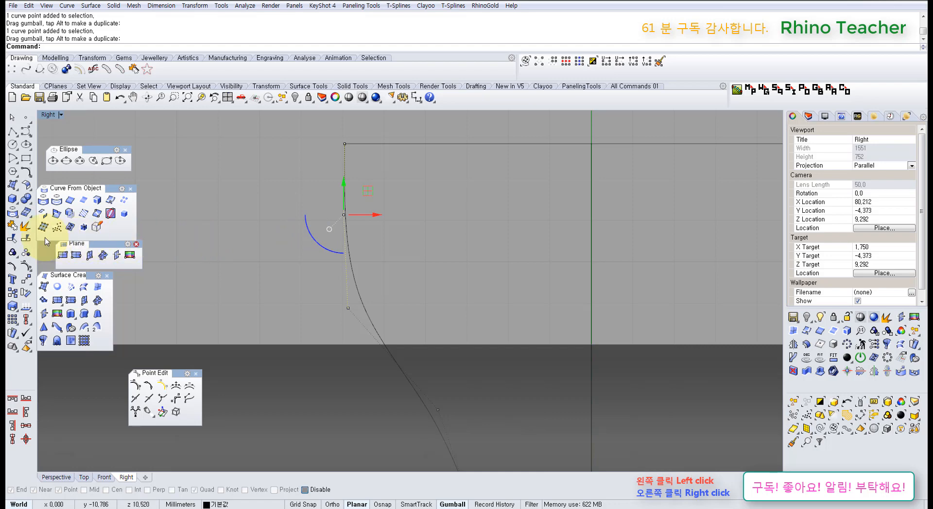
# - Align the profile's second control point with its top end point using Set Points with only Y enabled, aligned to World
pyautogui.click(25, 281)
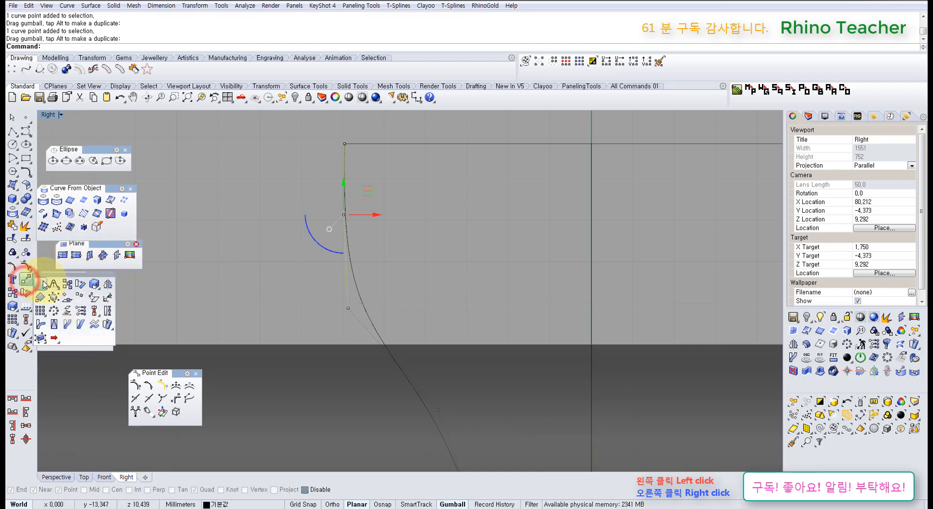
pyautogui.moveTo(61, 278); pyautogui.dragTo(164, 155)
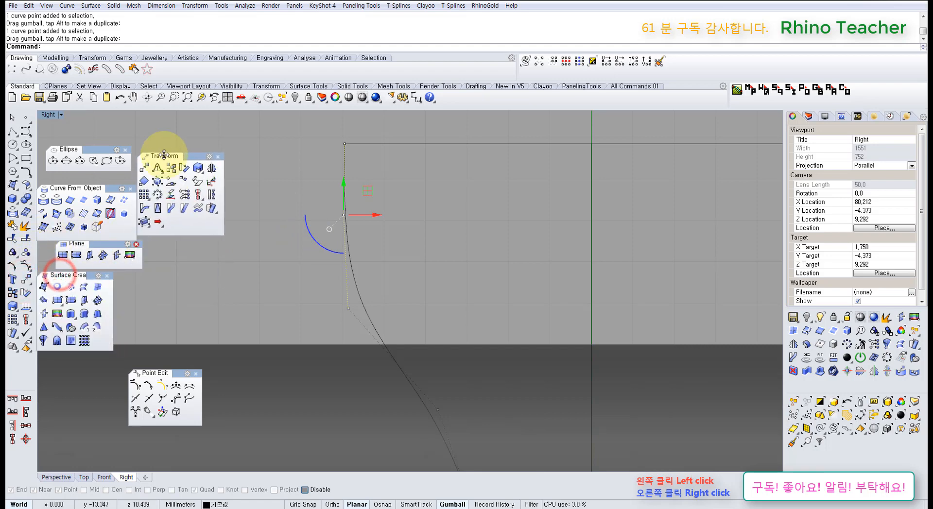
pyautogui.click(184, 196)
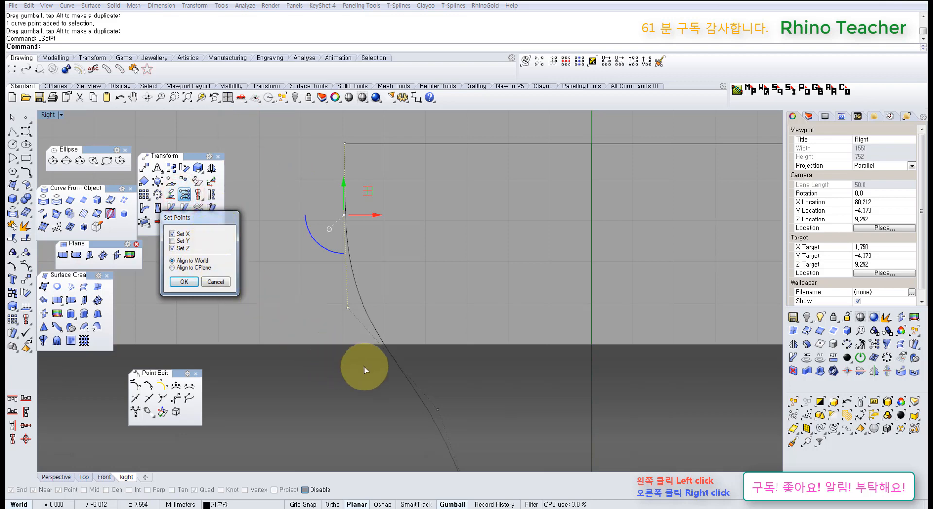
pyautogui.moveTo(306, 384); pyautogui.dragTo(399, 381, button='right')
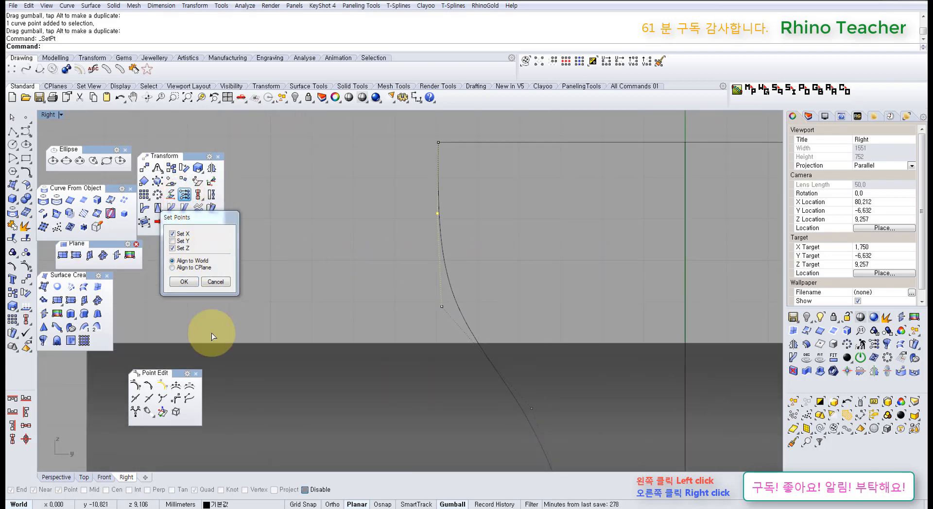
pyautogui.click(172, 241)
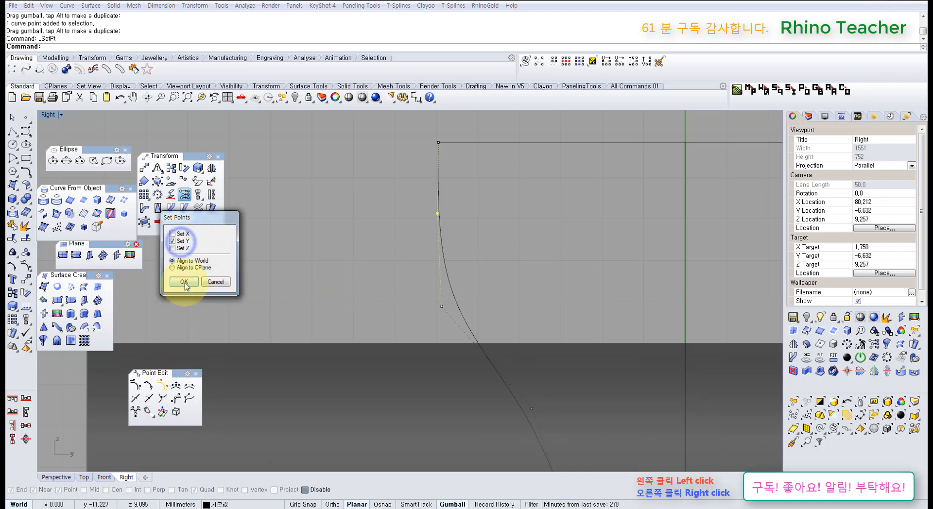
pyautogui.click(185, 285)
pyautogui.click(440, 144)
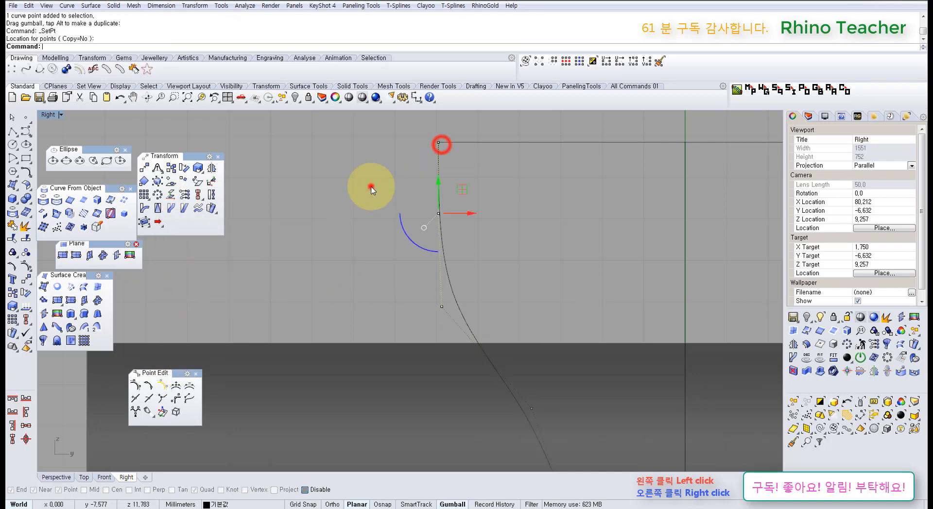
pyautogui.click(371, 187)
# - Shift the profile's middle control point slightly along Y away from the centre axis to smooth the lower bend
pyautogui.scroll(-6, 372, 200)
pyautogui.moveTo(387, 252); pyautogui.dragTo(358, 213, button='right')
pyautogui.scroll(-5, 360, 212)
pyautogui.scroll(11, 388, 203)
pyautogui.scroll(-5, 334, 199)
pyautogui.scroll(5, 350, 207)
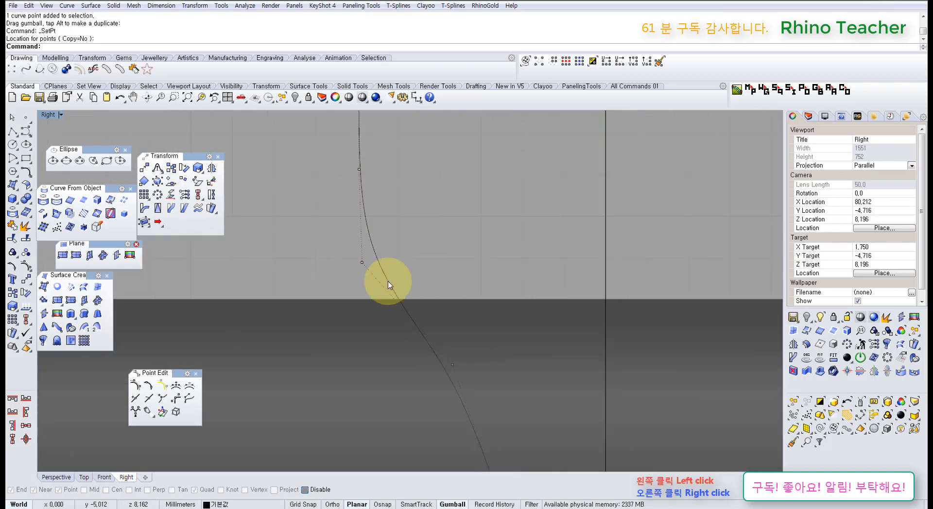
pyautogui.scroll(-3, 389, 285)
pyautogui.moveTo(386, 290); pyautogui.dragTo(385, 243, button='right')
pyautogui.moveTo(398, 301); pyautogui.dragTo(349, 247, button='right')
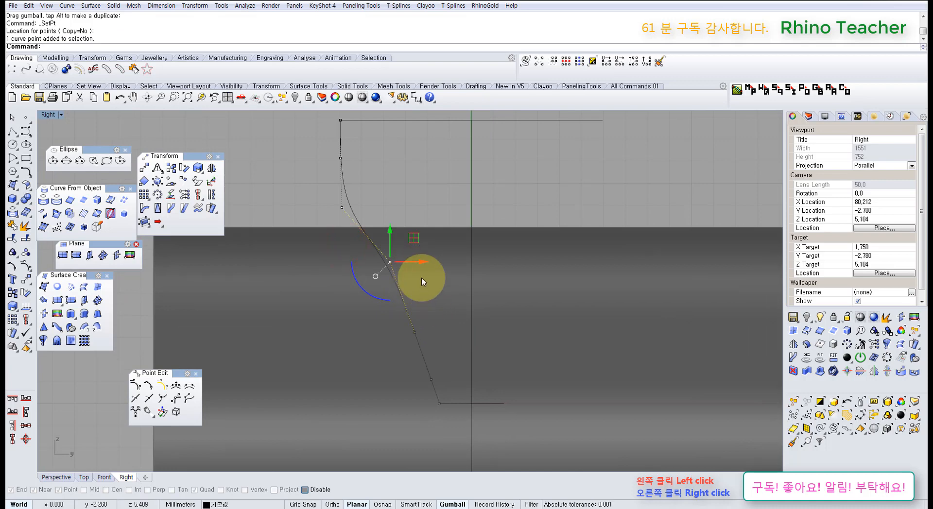
pyautogui.moveTo(423, 270)
pyautogui.mouseDown()
pyautogui.moveTo(431, 269)
pyautogui.moveTo(410, 275)
pyautogui.mouseUp()
# - Mirror the side profile curve in the Perspective view about the X axis, starting the mirror plane at 0
pyautogui.hotkey('ctrl', 'F4')
pyautogui.moveTo(397, 294); pyautogui.dragTo(416, 323, button='right')
pyautogui.click(570, 279)
pyautogui.middleClick(416, 322)
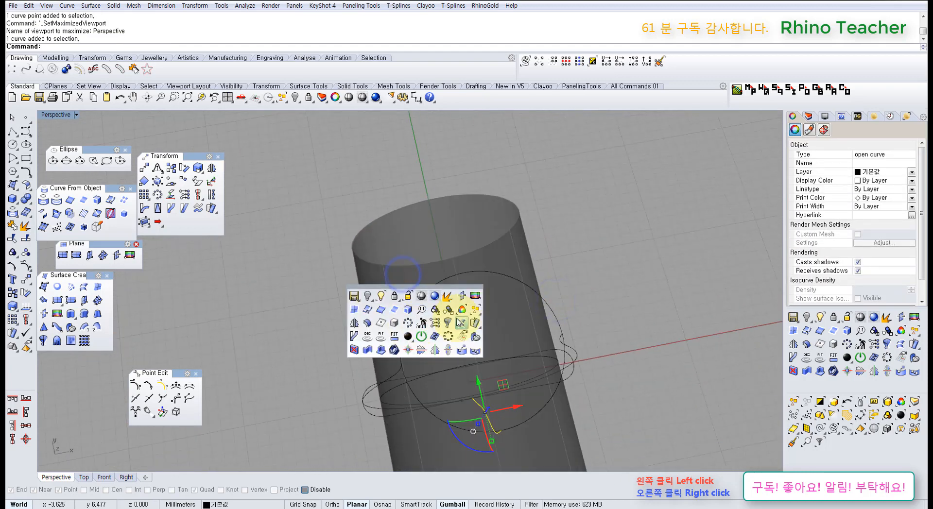
pyautogui.click(362, 324)
pyautogui.write('0')
pyautogui.press('Return')
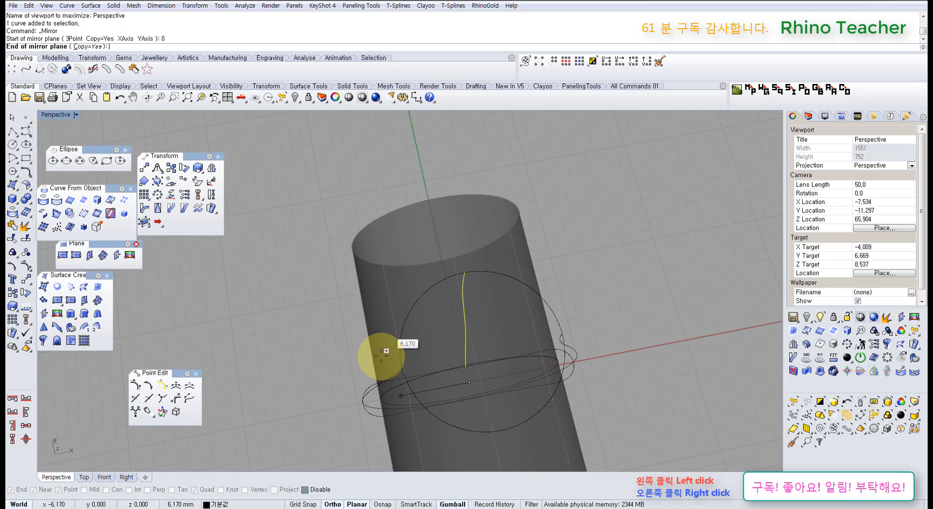
pyautogui.click(329, 360)
# - Select the upper ring with its four side curves to examine the upper curve set together
pyautogui.moveTo(355, 350); pyautogui.dragTo(400, 310, button='right')
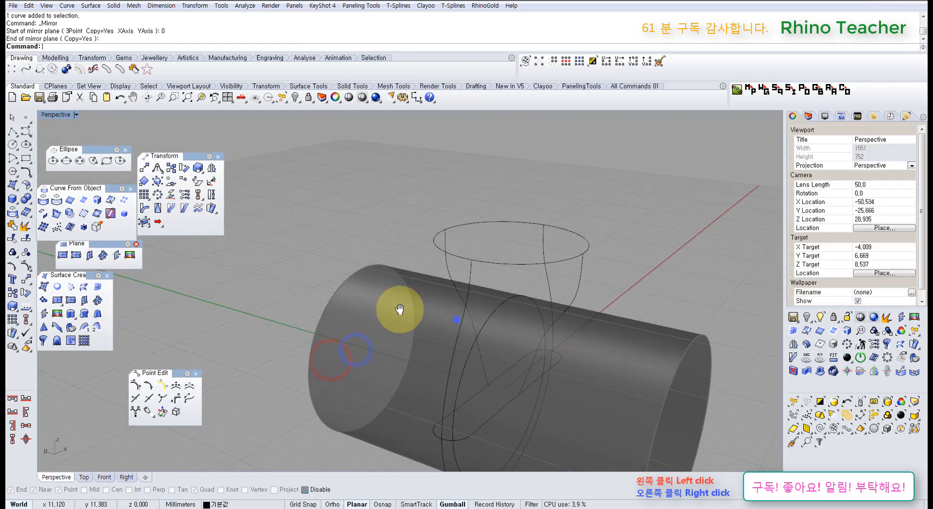
pyautogui.scroll(4, 392, 281)
pyautogui.scroll(3, 393, 248)
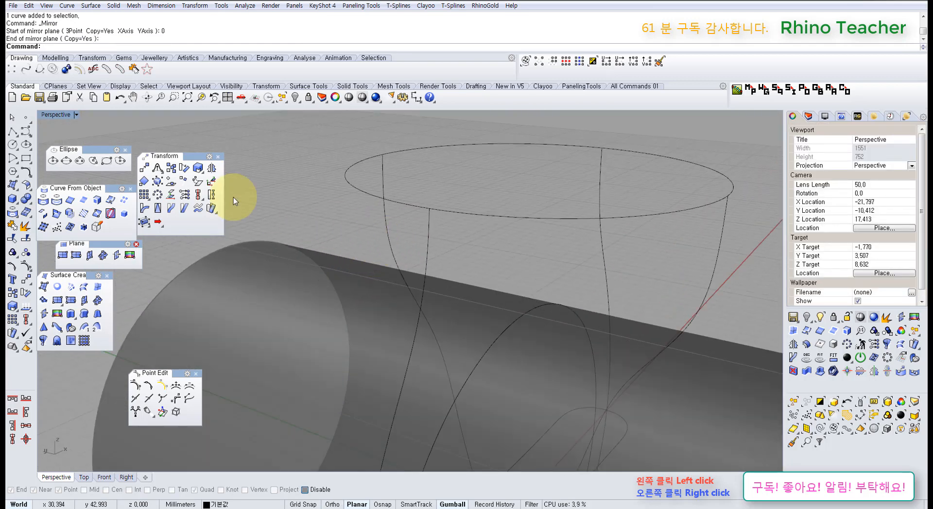
pyautogui.click(384, 236)
pyautogui.scroll(-4, 377, 237)
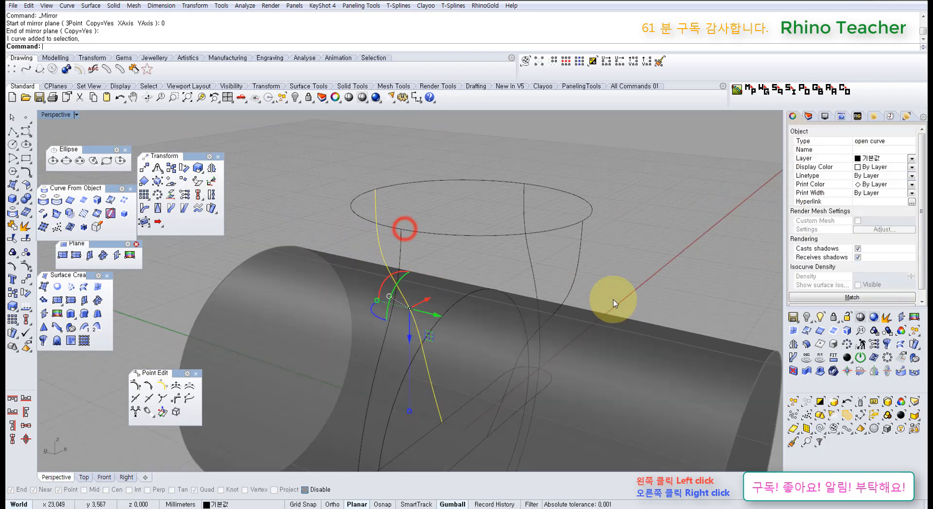
pyautogui.keyDown('shift'); pyautogui.click(569, 262); pyautogui.keyUp('shift')
pyautogui.moveTo(555, 241); pyautogui.dragTo(523, 227, button='right')
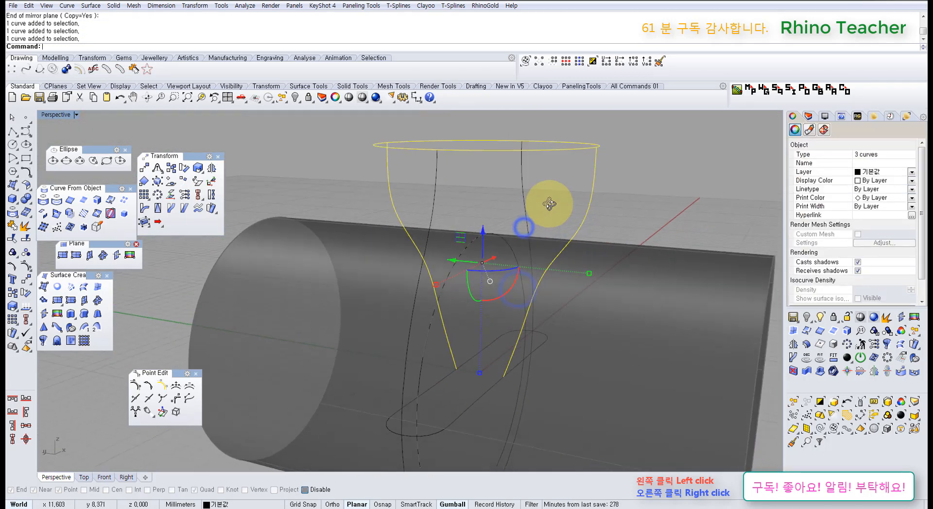
pyautogui.keyDown('shift'); pyautogui.moveTo(637, 200); pyautogui.dragTo(419, 175); pyautogui.keyUp('shift')
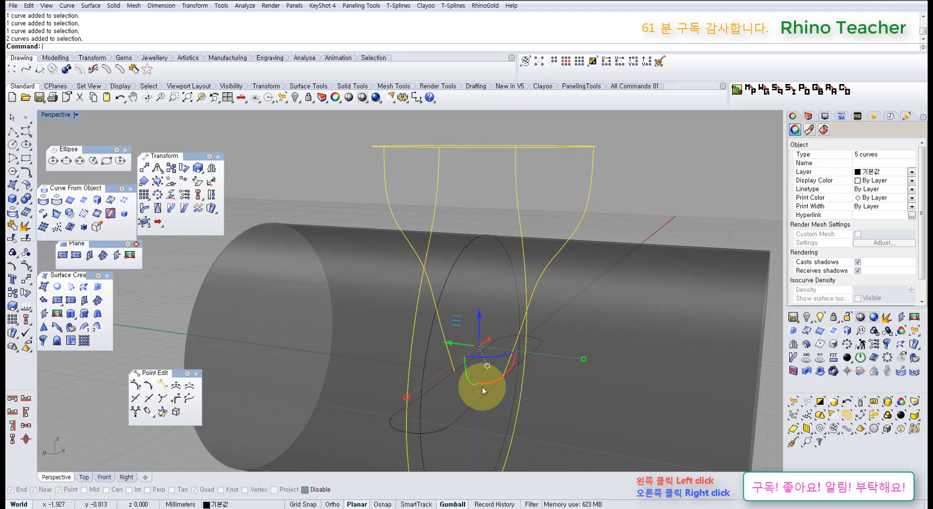
# - Select the two long side curves and the slot curve to examine how they meet inside the curve network
pyautogui.scroll(-6, 482, 387)
pyautogui.moveTo(501, 377); pyautogui.dragTo(418, 333, button='right')
pyautogui.click(496, 331)
pyautogui.scroll(4, 416, 249)
pyautogui.click(417, 246)
pyautogui.scroll(6, 421, 313)
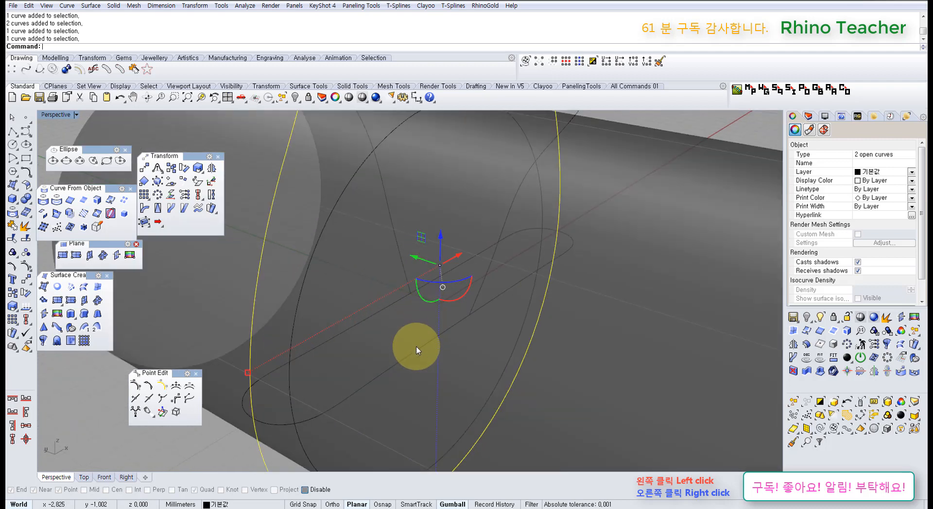
pyautogui.scroll(-5, 506, 360)
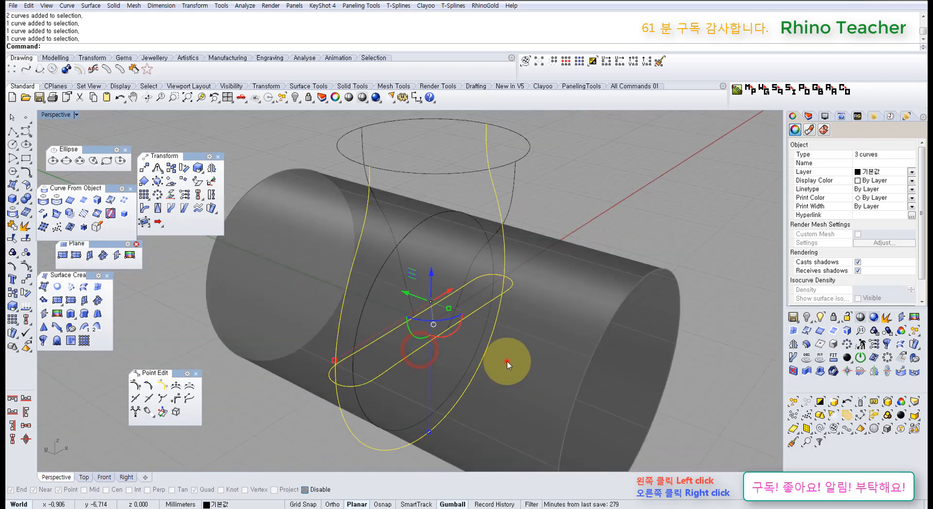
pyautogui.click(506, 360)
# - Examine one long side curve around the cylinder, including its lower end, from several angles
pyautogui.click(488, 349)
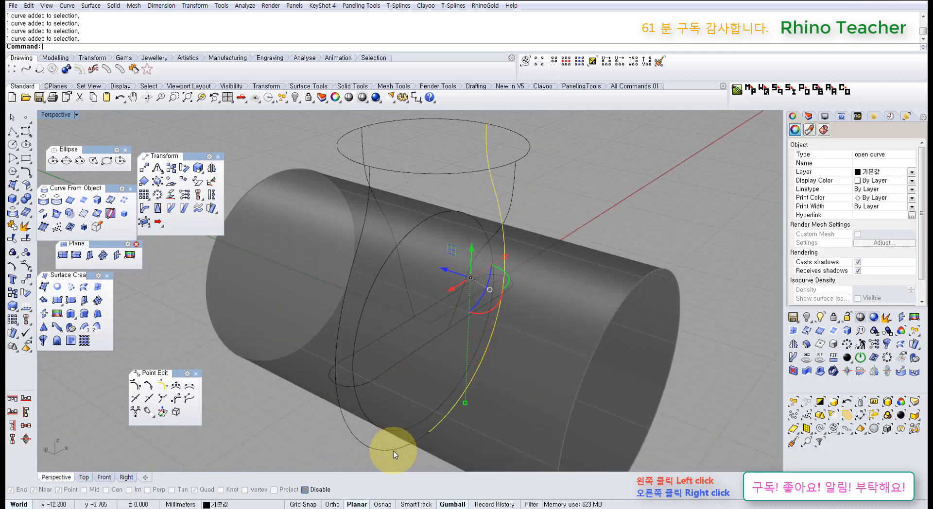
pyautogui.moveTo(394, 447); pyautogui.dragTo(324, 276, button='right')
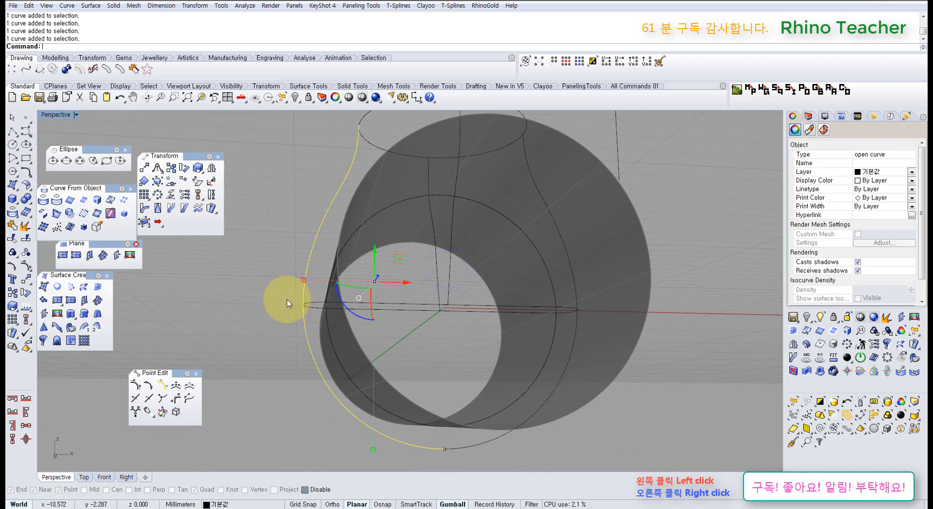
pyautogui.moveTo(393, 303); pyautogui.dragTo(391, 336, button='right')
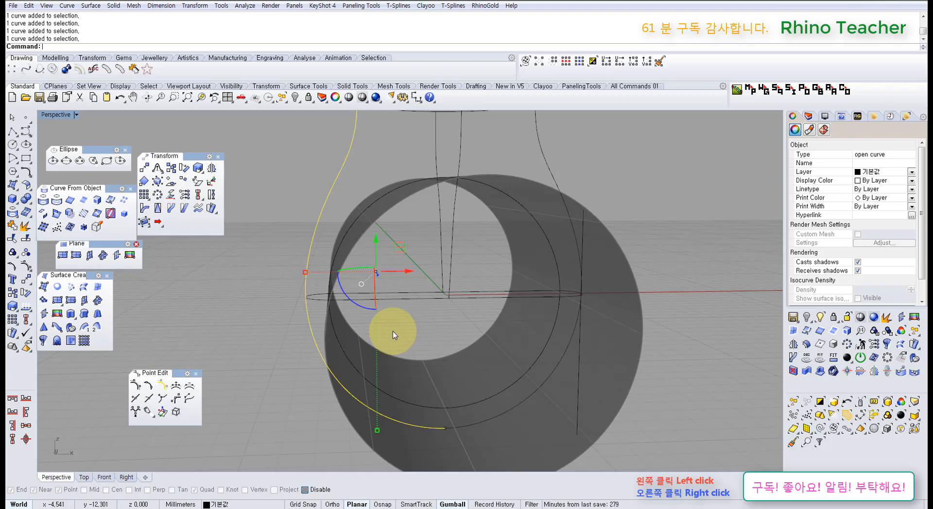
pyautogui.moveTo(382, 334); pyautogui.dragTo(411, 322, button='right')
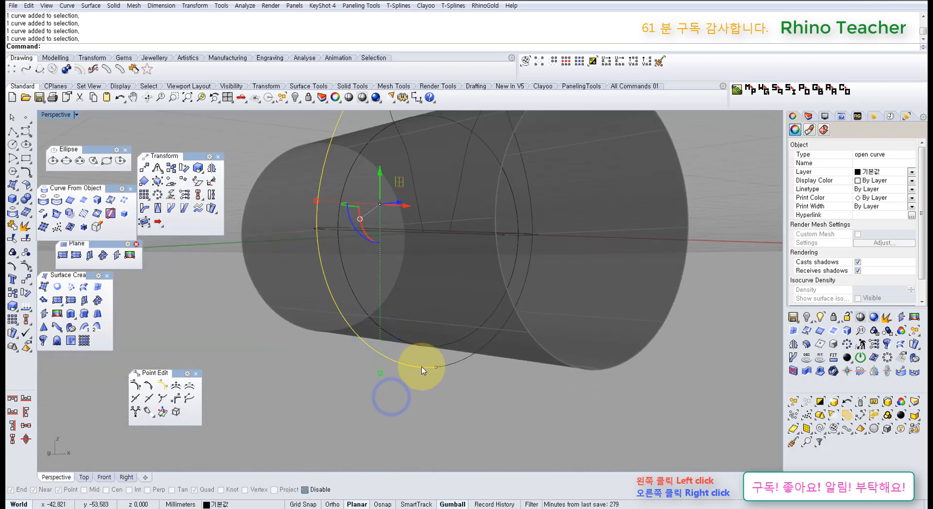
pyautogui.moveTo(422, 370); pyautogui.dragTo(510, 204, button='right')
pyautogui.click(517, 267)
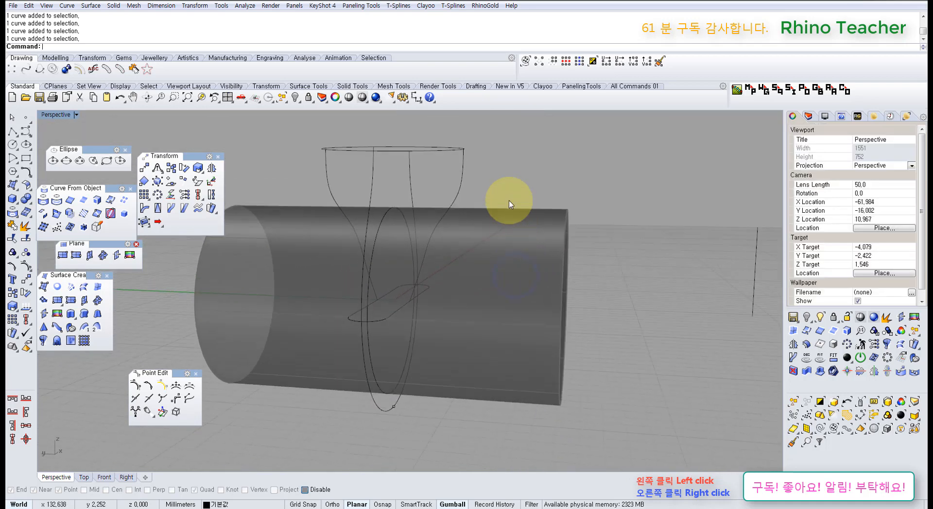
pyautogui.moveTo(421, 273); pyautogui.dragTo(375, 229, button='right')
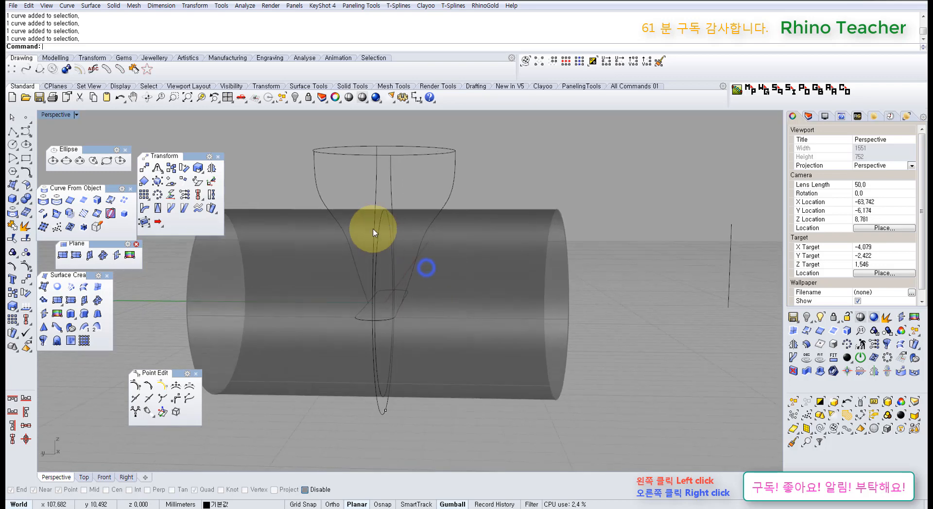
# - Delete the mirrored profile curve on the positive Y side in the Right view
pyautogui.click(336, 191)
pyautogui.hotkey('ctrl', 'F3')
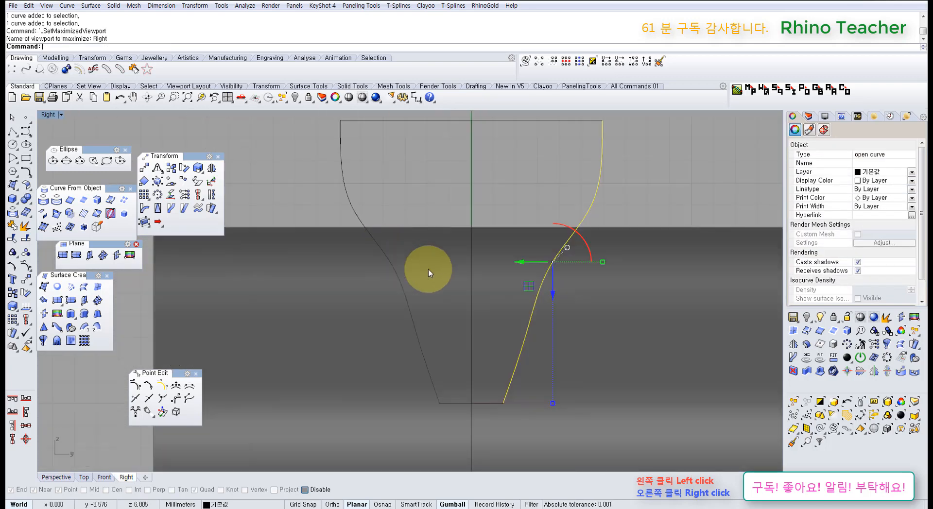
pyautogui.scroll(-6, 442, 286)
pyautogui.moveTo(458, 286); pyautogui.dragTo(441, 305, button='right')
pyautogui.click(583, 289)
pyautogui.click(526, 276)
pyautogui.moveTo(484, 254); pyautogui.dragTo(472, 287)
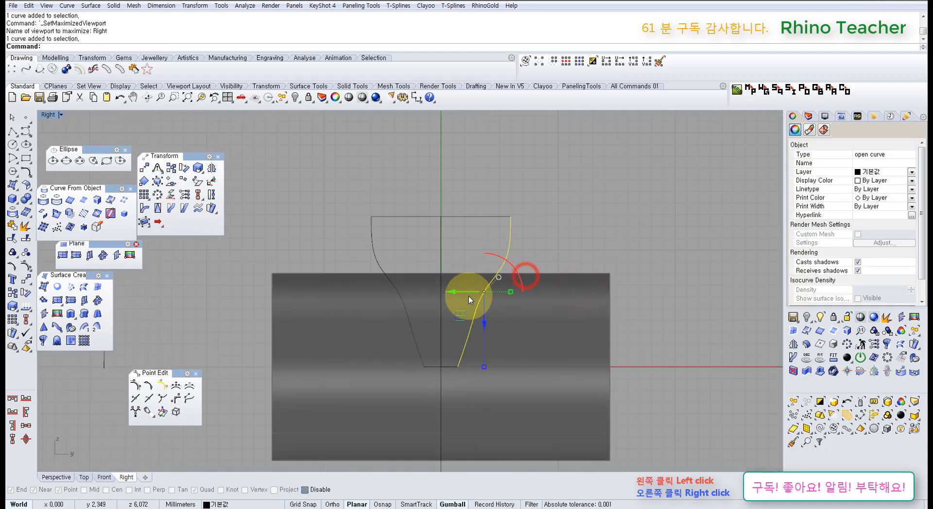
pyautogui.press('Delete')
# - Show the control points of the remaining profile curve in the Right view and select its lower end point
pyautogui.moveTo(406, 274); pyautogui.dragTo(382, 296)
pyautogui.moveTo(391, 333); pyautogui.dragTo(377, 288, button='right')
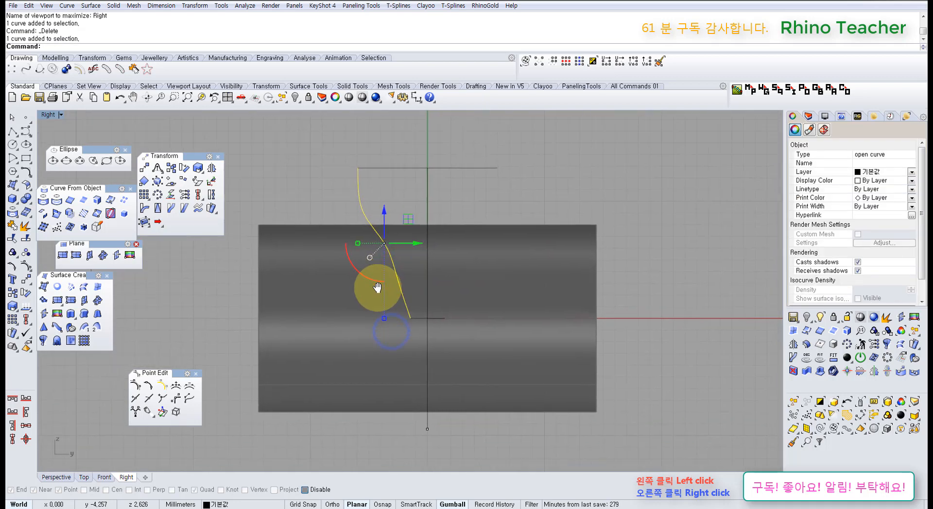
pyautogui.press('F10')
pyautogui.moveTo(396, 313); pyautogui.dragTo(423, 343)
pyautogui.moveTo(423, 345); pyautogui.dragTo(405, 317, button='right')
# - Move the profile curve's lower end point down onto the lowest point of the long side curves
pyautogui.write('m')
pyautogui.press('Return')
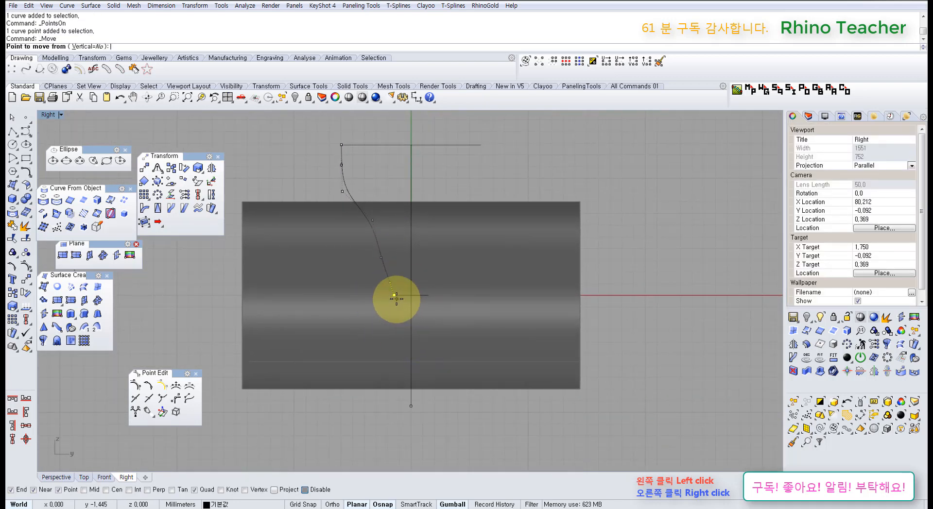
pyautogui.click(395, 298)
pyautogui.press('Escape')
pyautogui.rightClick(394, 308)
pyautogui.scroll(15, 394, 296)
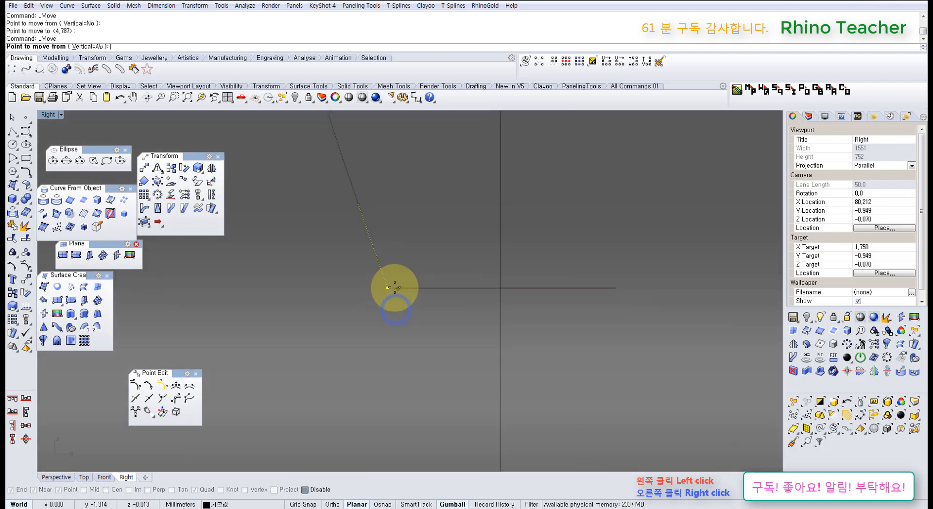
pyautogui.click(387, 291)
pyautogui.scroll(-10, 384, 311)
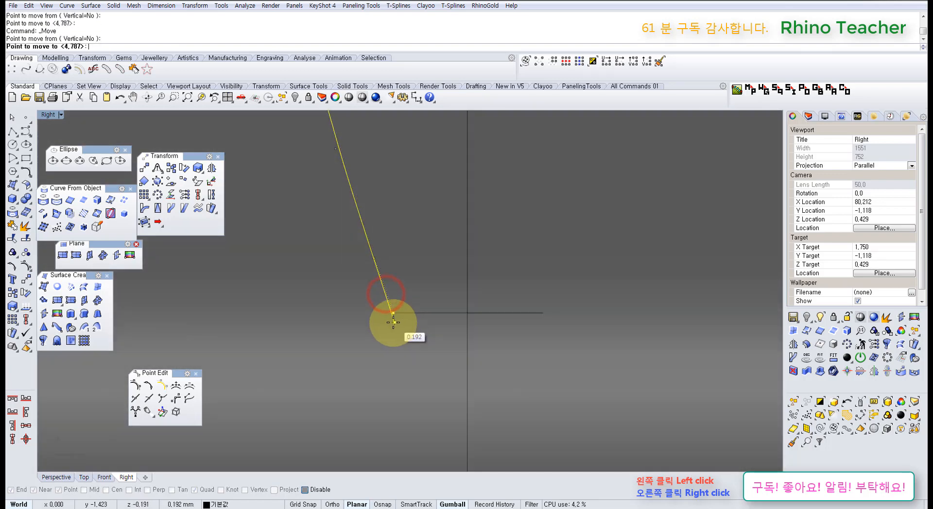
pyautogui.scroll(5, 384, 320)
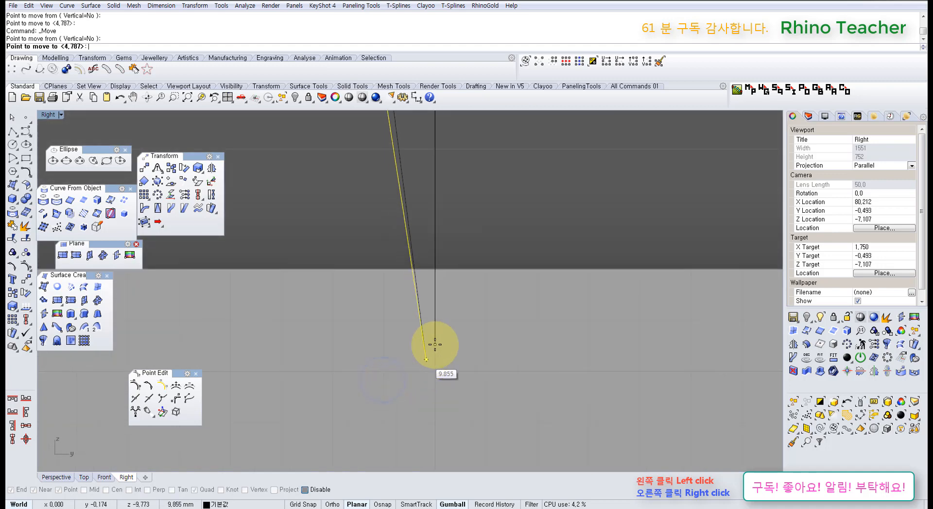
pyautogui.click(437, 343)
pyautogui.scroll(-5, 440, 334)
# - Lower the control point next to the profile curve's end until it sits just beside the bottom end point
pyautogui.click(354, 283)
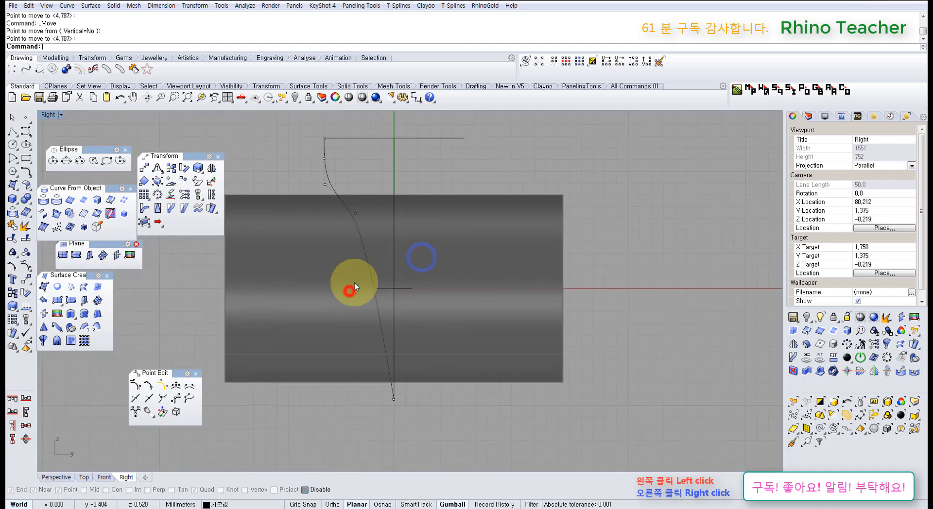
pyautogui.scroll(4, 404, 287)
pyautogui.moveTo(400, 308); pyautogui.dragTo(372, 259, button='right')
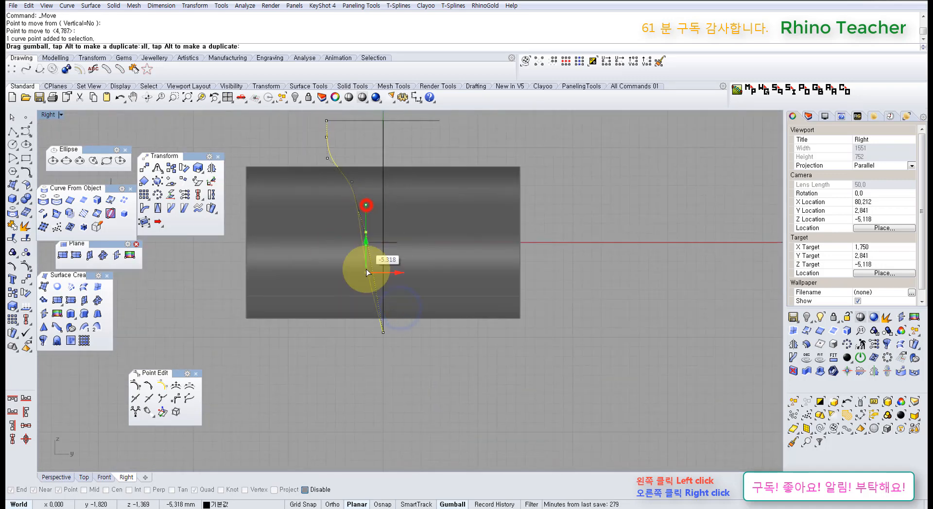
pyautogui.moveTo(366, 307); pyautogui.dragTo(366, 307)
pyautogui.scroll(10, 366, 341)
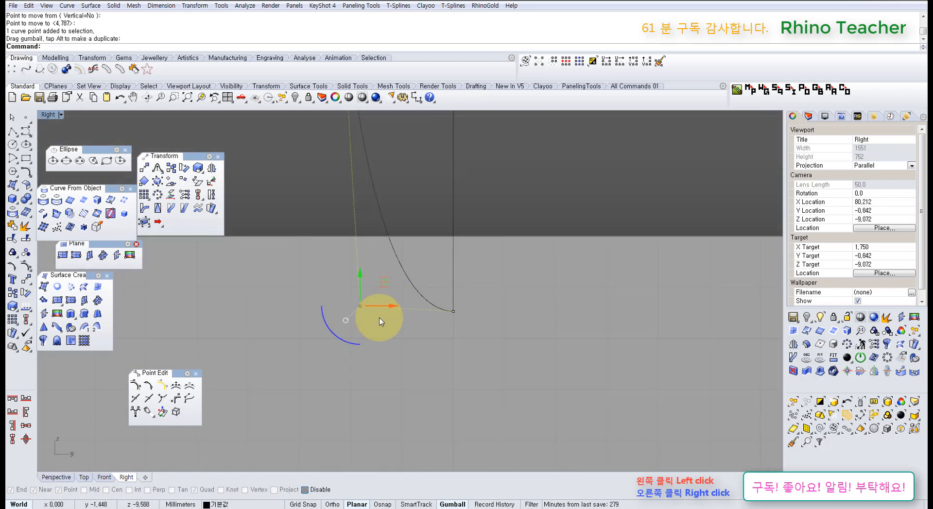
# - Align the lowered control point in height with the curve's end point using Set Points, aligned to World
pyautogui.click(185, 194)
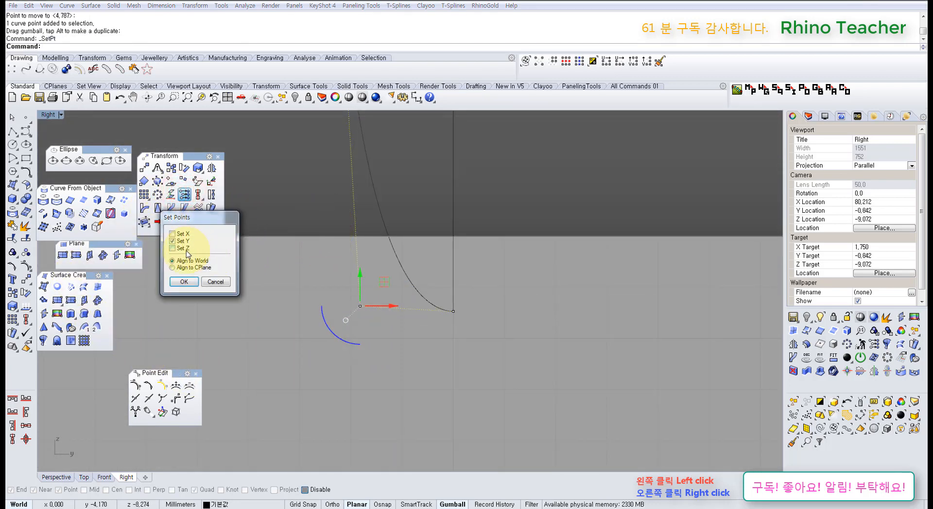
pyautogui.click(450, 309)
pyautogui.click(425, 338)
pyautogui.scroll(-5, 333, 250)
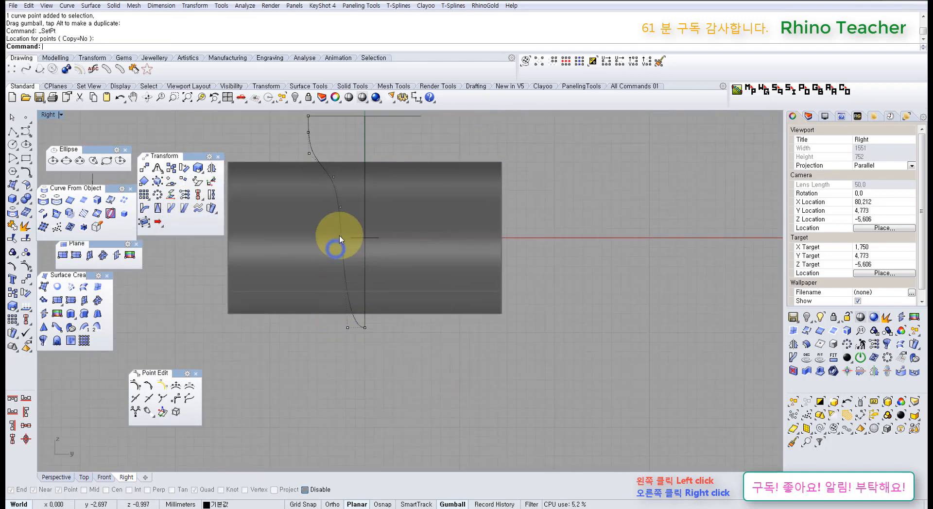
# - Lower the next control point of the profile curve to just above the bottom, rounding the curve's lower end
pyautogui.moveTo(364, 187); pyautogui.dragTo(369, 287)
pyautogui.scroll(4, 358, 323)
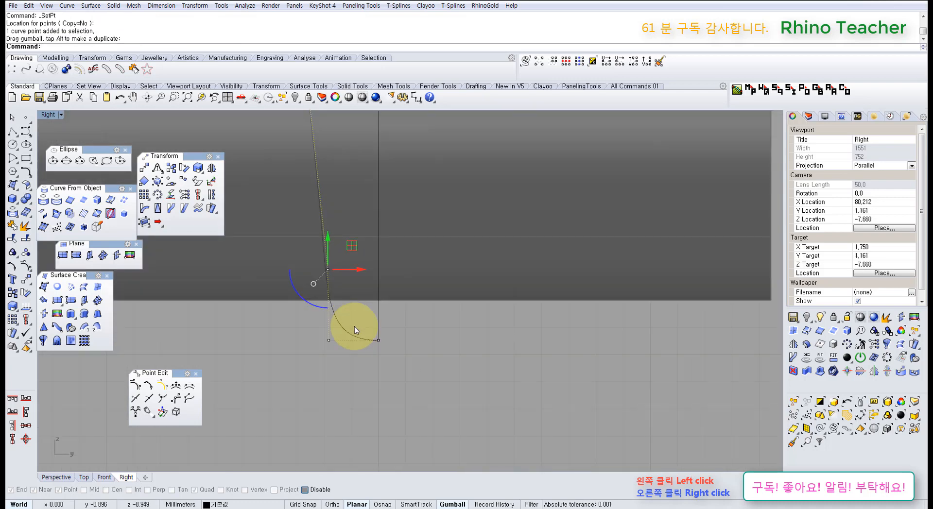
pyautogui.scroll(-6, 406, 312)
pyautogui.scroll(6, 377, 319)
pyautogui.moveTo(383, 312); pyautogui.dragTo(352, 337, button='right')
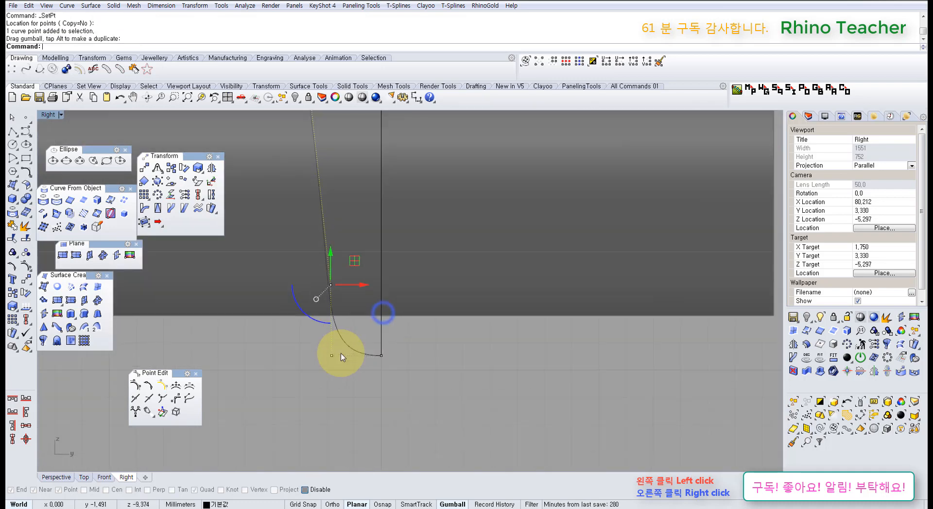
# - Try to reposition the control point beside the curve's bottom end, undo the drag and hide the control points
pyautogui.click(338, 381)
pyautogui.moveTo(298, 339)
pyautogui.mouseDown()
pyautogui.moveTo(351, 374)
pyautogui.moveTo(374, 357)
pyautogui.mouseUp()
pyautogui.click(458, 368)
pyautogui.hotkey('ctrl', 'z')
pyautogui.scroll(-4, 457, 350)
pyautogui.press('Escape')
pyautogui.press('Escape')
# - Mirror the extended profile curve across the vertical axis through origin 0 and return to the Perspective view
pyautogui.moveTo(437, 317); pyautogui.dragTo(429, 378, button='right')
pyautogui.moveTo(378, 318); pyautogui.dragTo(306, 343)
pyautogui.scroll(-8, 293, 323)
pyautogui.moveTo(334, 333); pyautogui.dragTo(365, 369, button='right')
pyautogui.middleClick(361, 344)
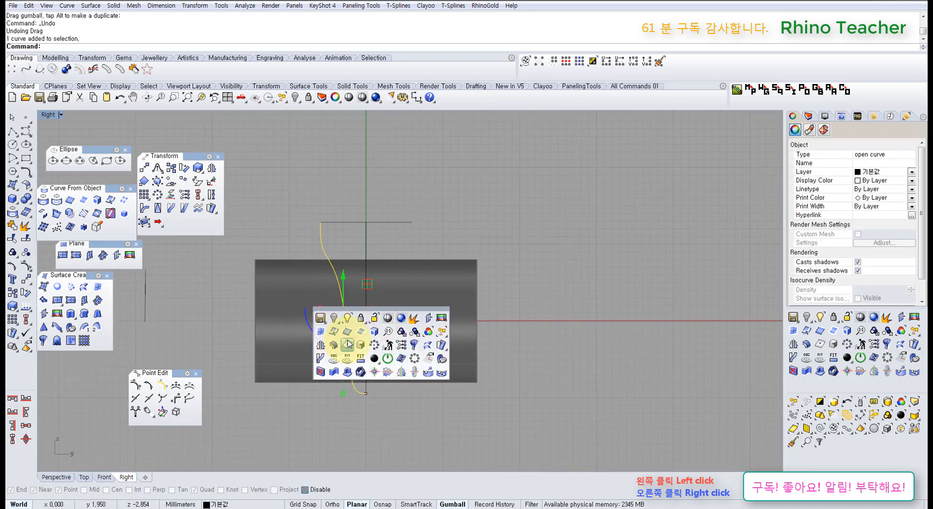
pyautogui.click(334, 345)
pyautogui.write('0')
pyautogui.press('Return')
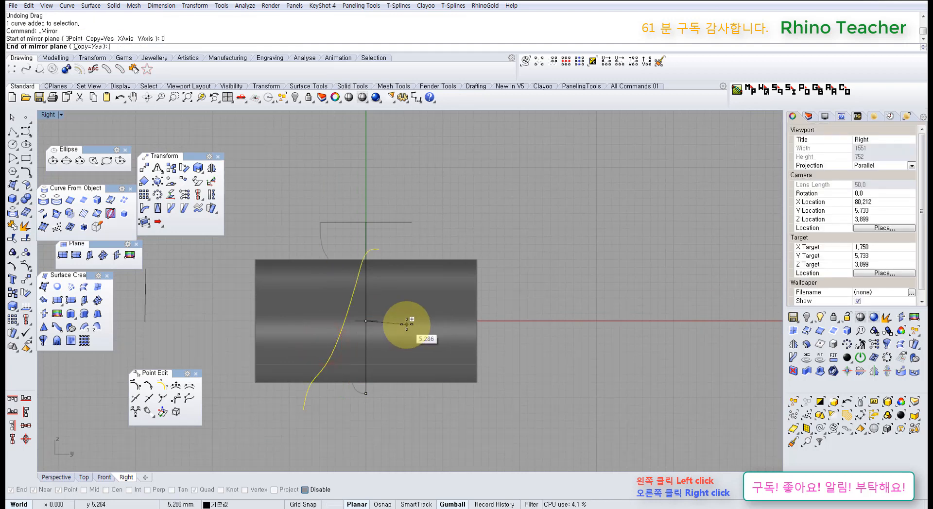
pyautogui.click(414, 220)
pyautogui.hotkey('ctrl', 'F4')
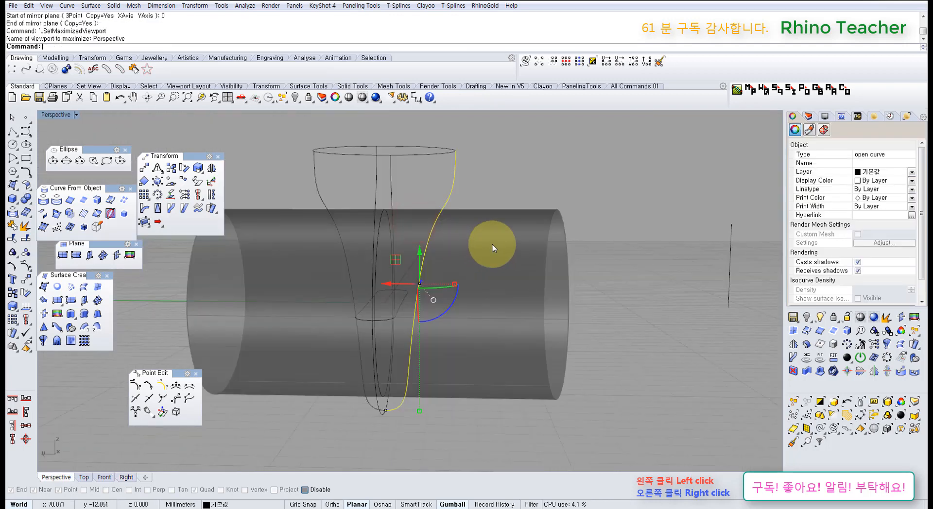
# - Create a network surface from the upper ring and the four side curves, with position edge matching
pyautogui.moveTo(484, 241); pyautogui.dragTo(474, 270, button='right')
pyautogui.click(423, 298)
pyautogui.moveTo(542, 225); pyautogui.dragTo(512, 207)
pyautogui.moveTo(475, 171); pyautogui.dragTo(471, 170)
pyautogui.keyDown('shift'); pyautogui.moveTo(527, 159); pyautogui.dragTo(328, 128); pyautogui.keyUp('shift')
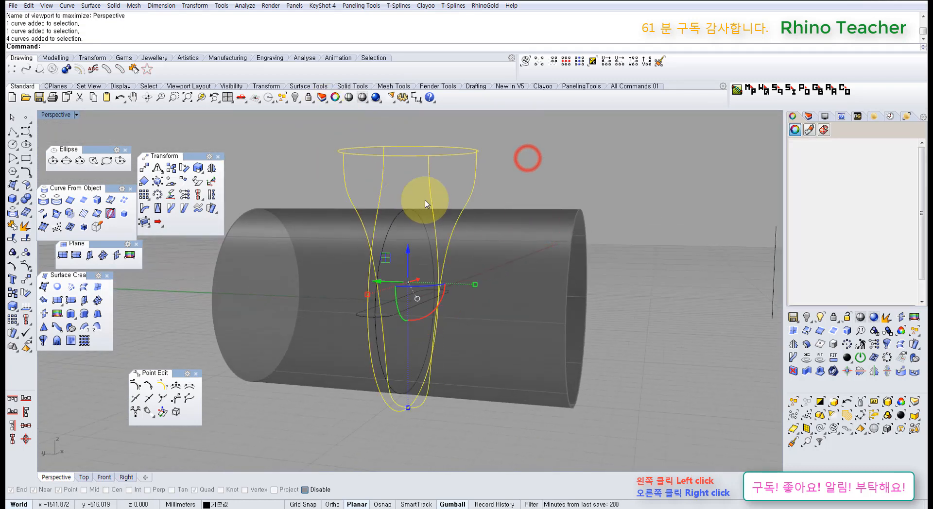
pyautogui.moveTo(454, 190); pyautogui.dragTo(333, 215, button='right')
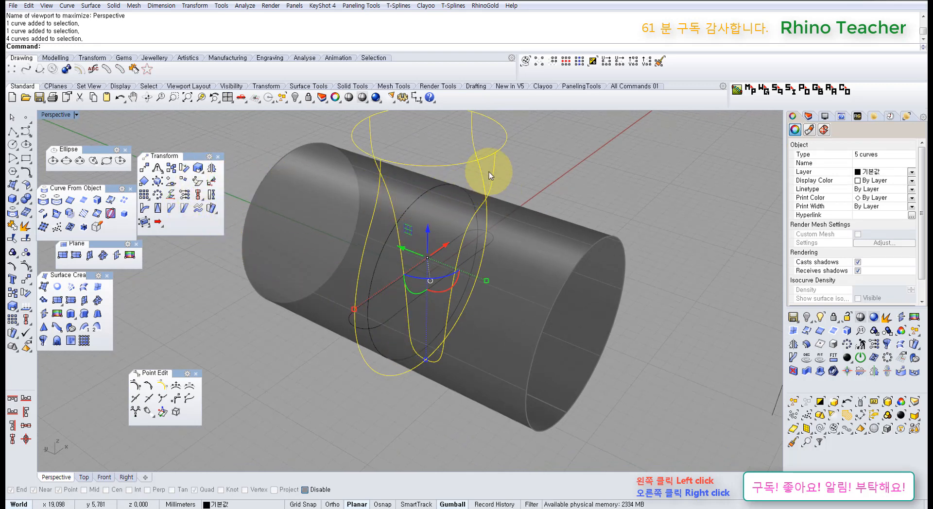
pyautogui.moveTo(406, 223); pyautogui.dragTo(234, 197, button='right')
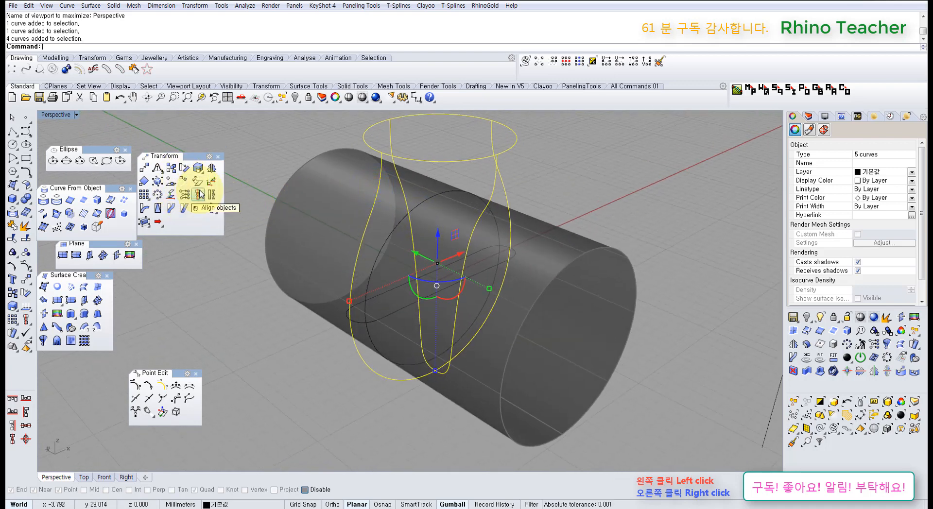
pyautogui.click(70, 287)
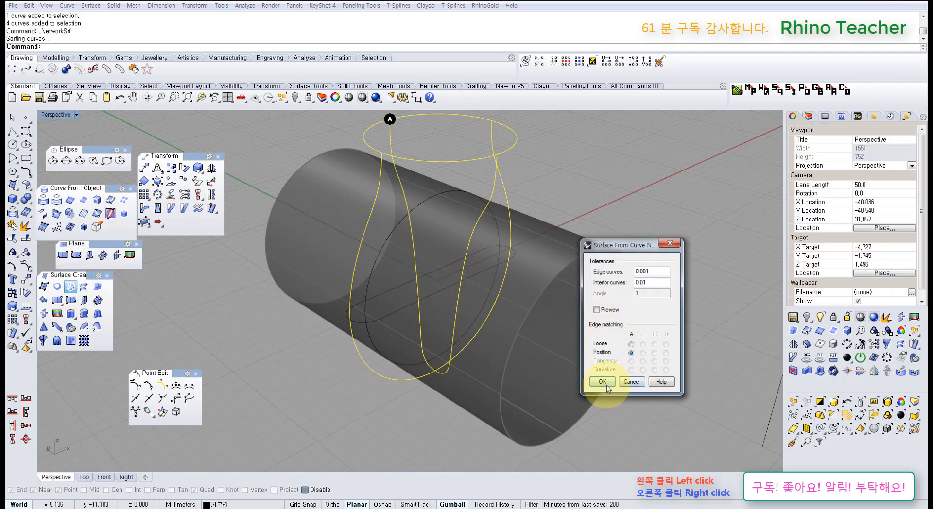
pyautogui.click(601, 381)
pyautogui.moveTo(593, 387); pyautogui.dragTo(462, 391, button='right')
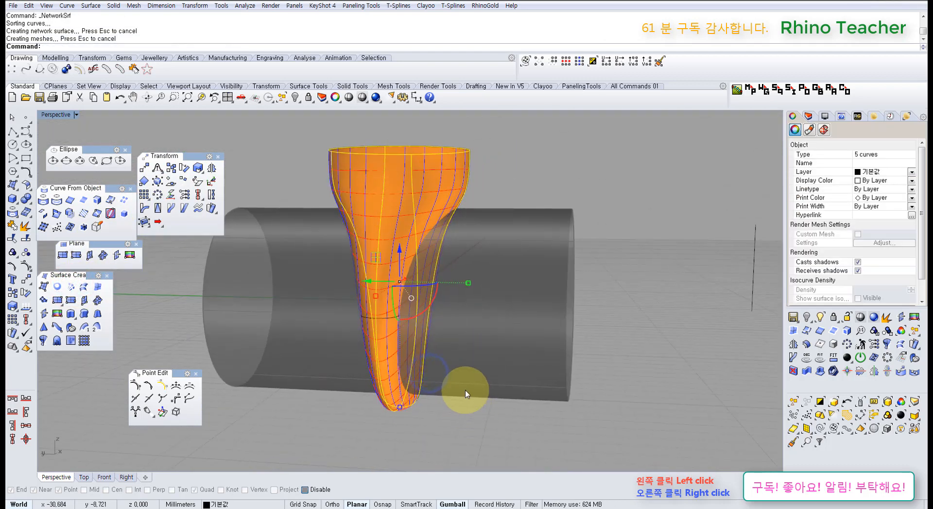
# - Unlock the reference cylinder
pyautogui.middleClick(485, 421)
pyautogui.click(537, 341)
pyautogui.click(531, 348)
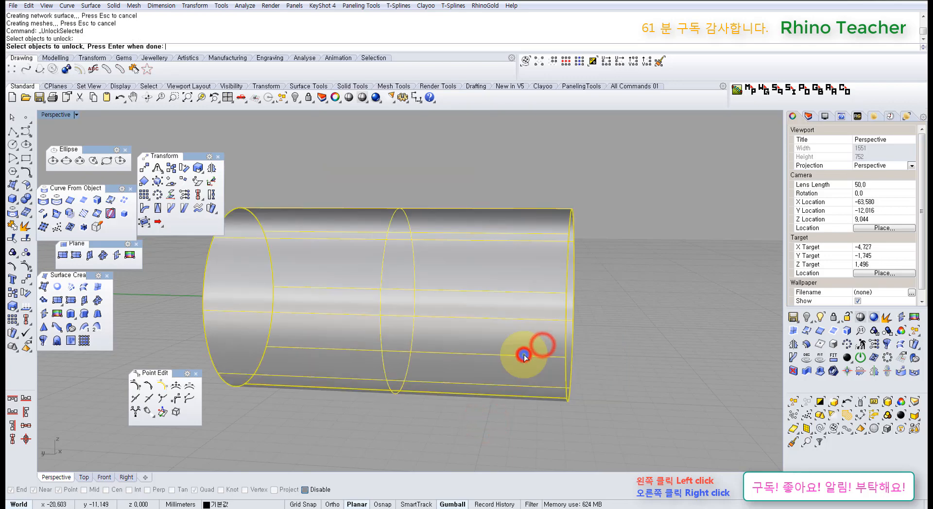
pyautogui.rightClick(524, 354)
# - Examine from several angles how the network surface meets the cylinder, including at its lower end
pyautogui.moveTo(465, 317); pyautogui.dragTo(540, 204, button='right')
pyautogui.scroll(7, 397, 331)
pyautogui.moveTo(326, 343); pyautogui.dragTo(418, 379, button='right')
pyautogui.keyDown('shift'); pyautogui.moveTo(336, 393); pyautogui.dragTo(402, 336, button='right'); pyautogui.keyUp('shift')
pyautogui.moveTo(441, 304); pyautogui.dragTo(392, 381, button='right')
pyautogui.scroll(-8, 387, 305)
pyautogui.scroll(8, 396, 380)
pyautogui.moveTo(396, 380); pyautogui.dragTo(425, 325, button='right')
pyautogui.click(418, 316)
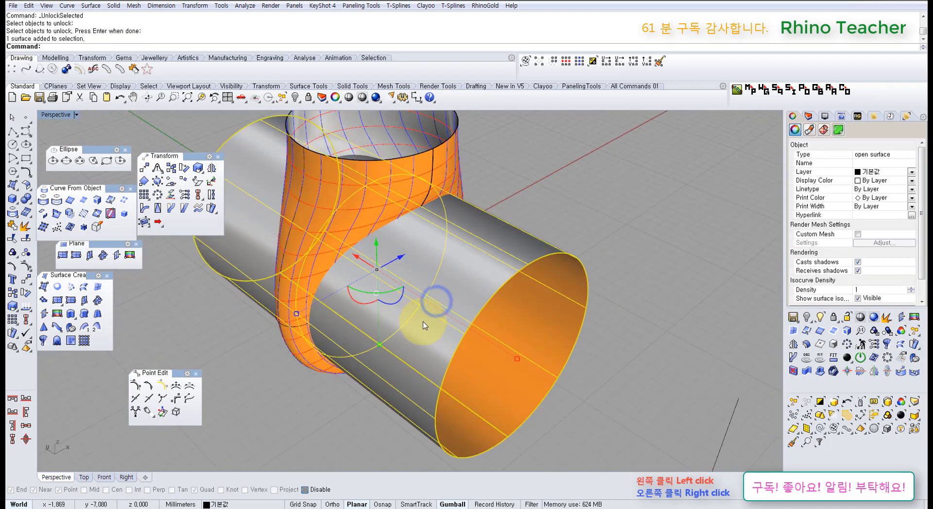
pyautogui.moveTo(422, 360); pyautogui.dragTo(506, 339, button='right')
pyautogui.click(483, 410)
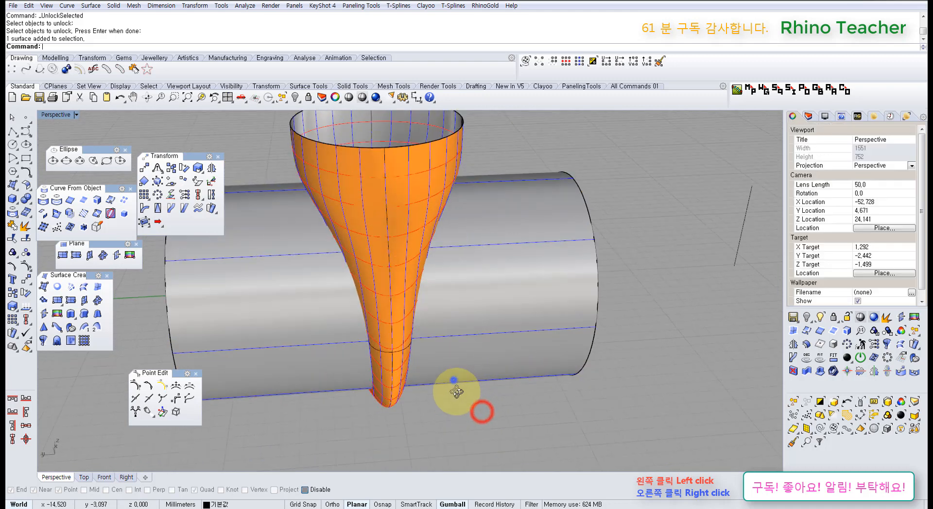
pyautogui.moveTo(453, 380); pyautogui.dragTo(388, 311, button='right')
# - Split the network surface with the cylinder as the cutting object
pyautogui.click(420, 286)
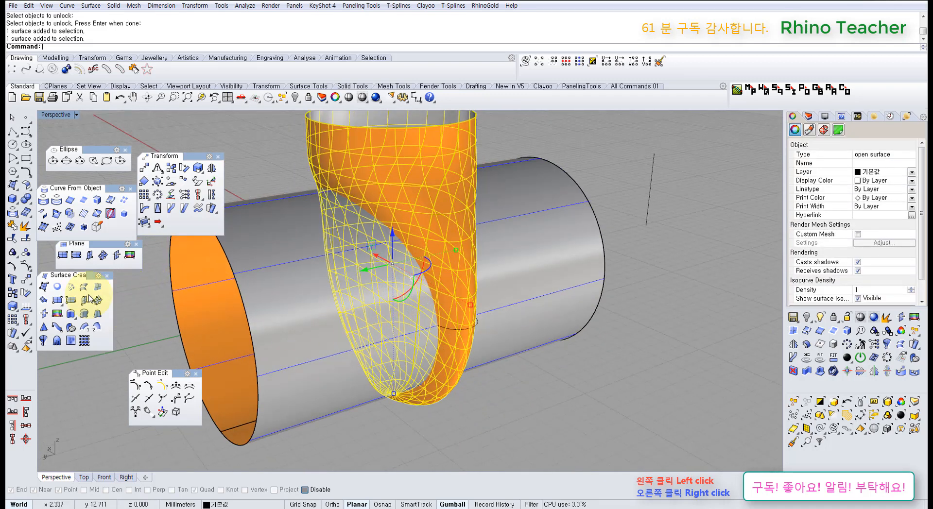
pyautogui.click(22, 242)
pyautogui.click(506, 243)
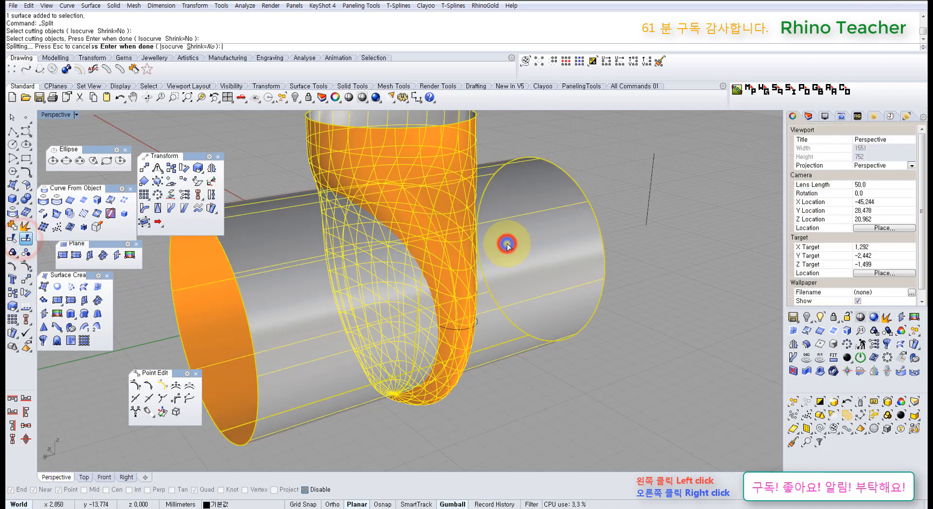
pyautogui.rightClick(506, 244)
# - Delete the cylinder and the split surface pieces inside it to open the finger hole
pyautogui.click(506, 243)
pyautogui.moveTo(612, 287); pyautogui.dragTo(434, 259, button='right')
pyautogui.press('Delete')
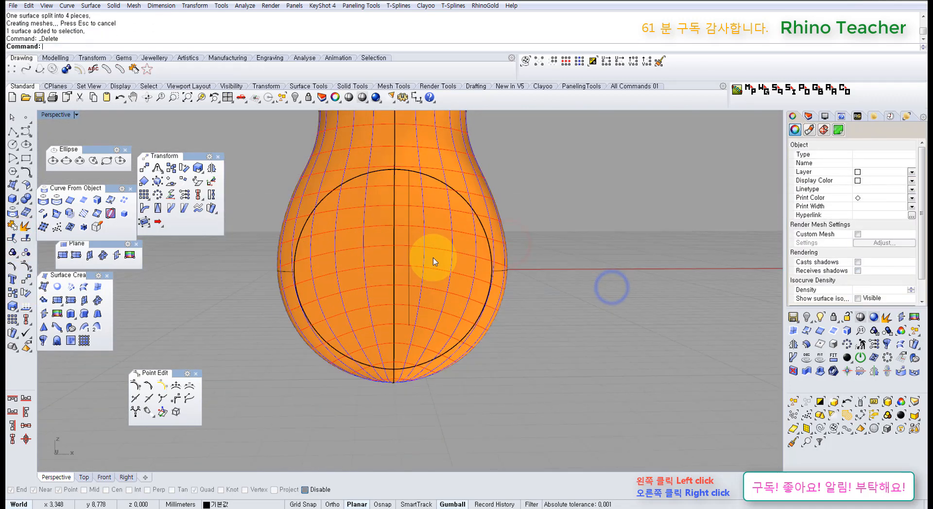
pyautogui.click(433, 258)
pyautogui.press('Delete')
pyautogui.click(354, 250)
pyautogui.press('Delete')
pyautogui.click(418, 239)
pyautogui.press('Delete')
pyautogui.moveTo(360, 240); pyautogui.dragTo(517, 301, button='right')
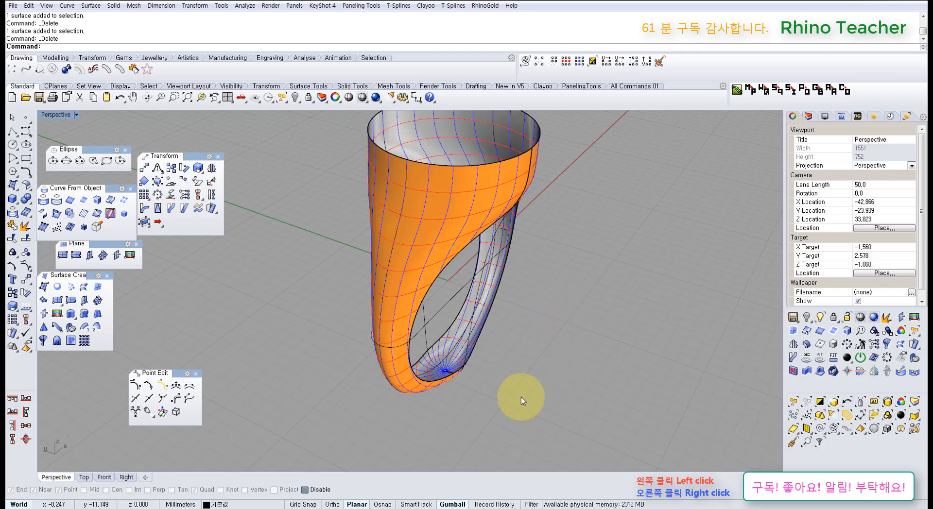
pyautogui.moveTo(519, 388); pyautogui.dragTo(487, 421, button='right')
# - Undo the deletions, split, network surface, mirror and profile edits back to before the mirrored profile curve was deleted
pyautogui.hotkey('ctrl', 'z')
pyautogui.hotkey('ctrl', 'z')
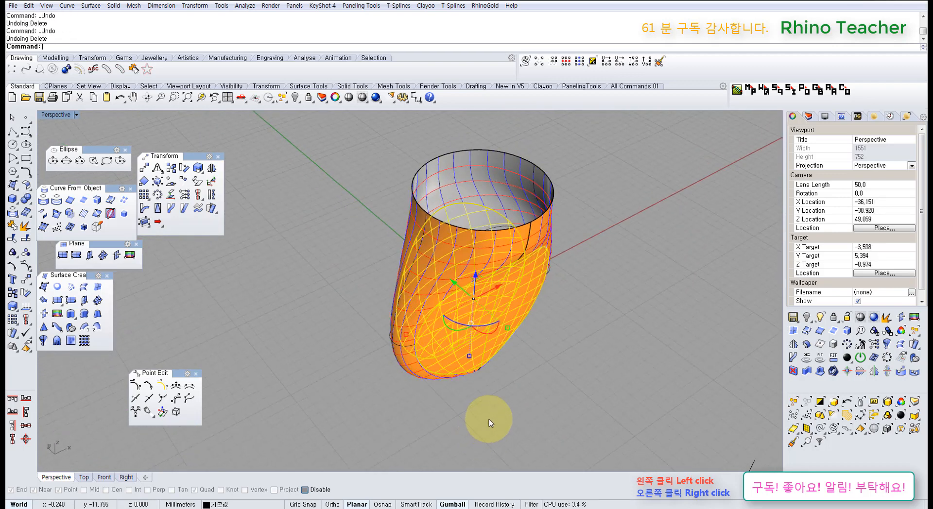
pyautogui.click(394, 417)
pyautogui.moveTo(412, 373); pyautogui.dragTo(449, 361, button='right')
pyautogui.hotkey('ctrl', 'z')
pyautogui.hotkey('ctrl', 'z')
pyautogui.hotkey('ctrl', 'z')
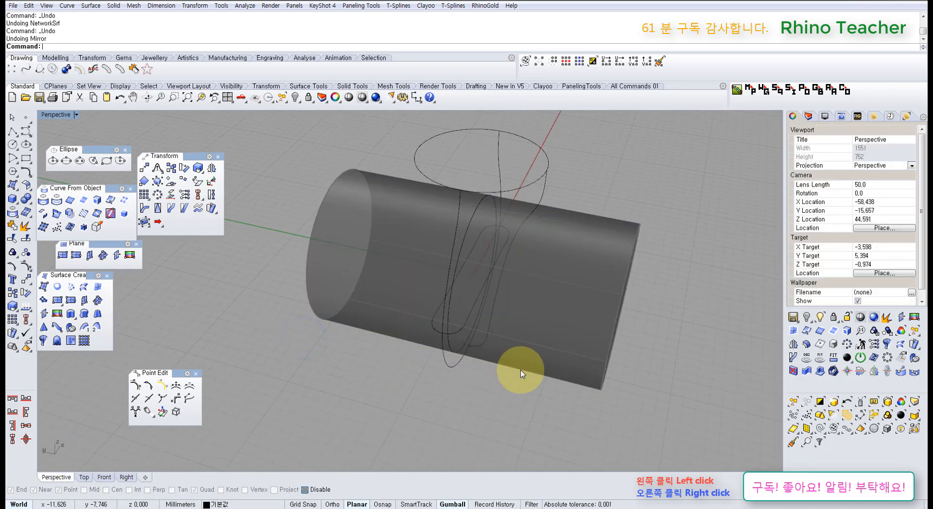
pyautogui.hotkey('ctrl', 'z')
pyautogui.hotkey('ctrl', 'z')
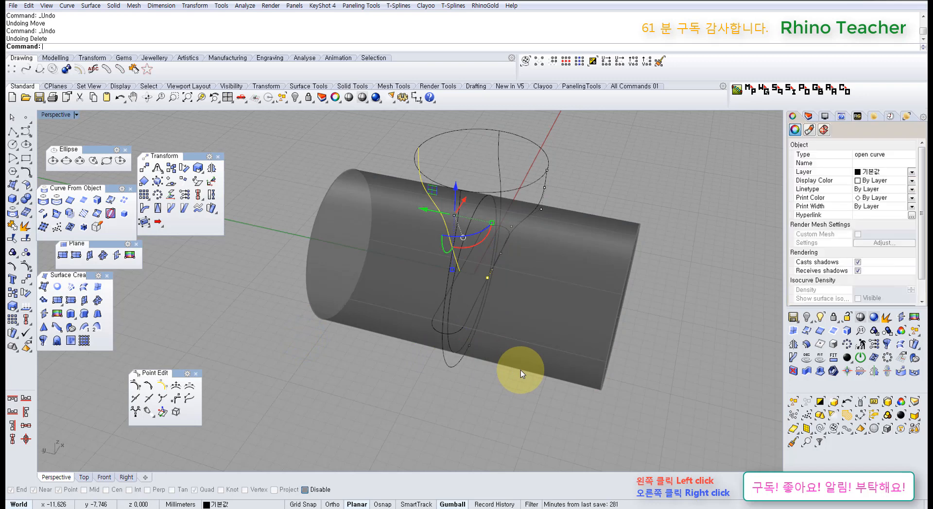
# - Examine the curve network around the cylinder in Wireframe display and return to Shaded display
pyautogui.moveTo(521, 374); pyautogui.dragTo(502, 370, button='right')
pyautogui.press('Escape')
pyautogui.keyDown('shift'); pyautogui.moveTo(486, 287); pyautogui.dragTo(387, 302, button='right'); pyautogui.keyUp('shift')
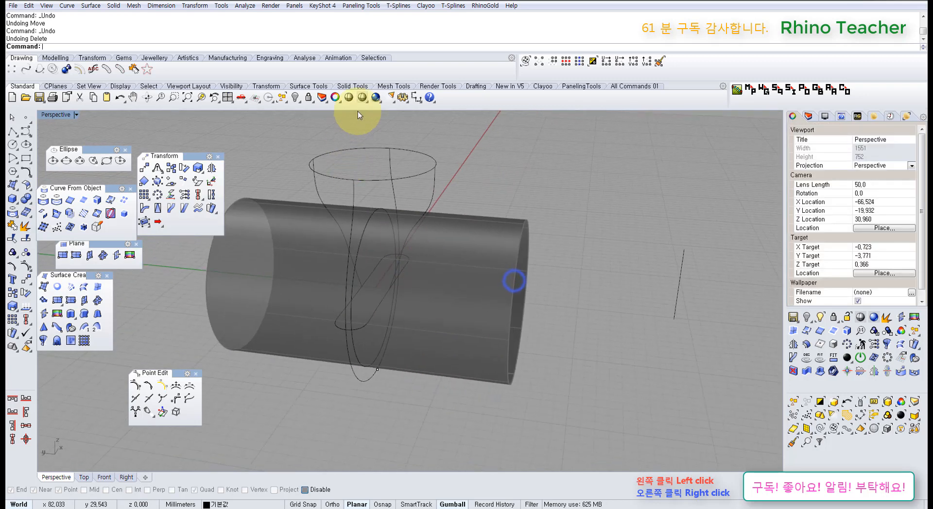
pyautogui.click(362, 97)
pyautogui.moveTo(495, 222); pyautogui.dragTo(484, 231, button='right')
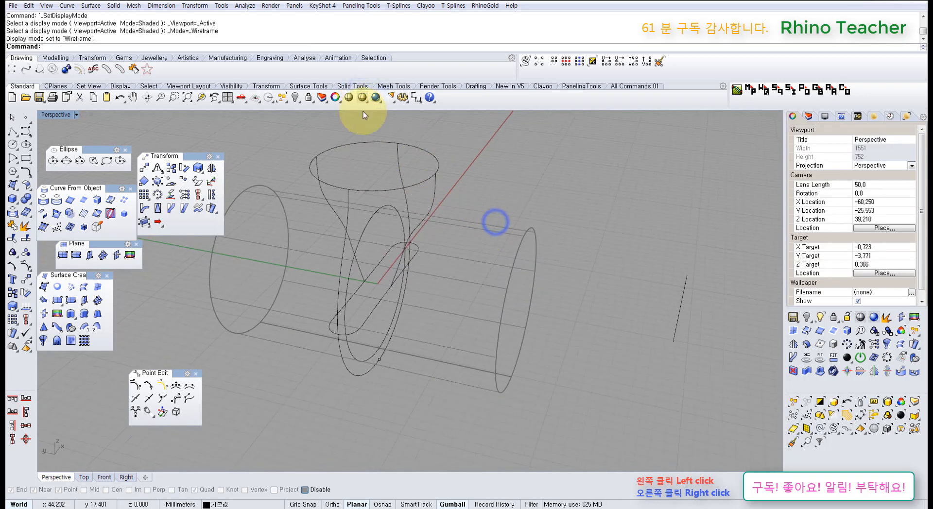
pyautogui.click(362, 97)
# - Split the two long side curves with the slot curve as the cutting object
pyautogui.click(540, 210)
pyautogui.moveTo(397, 260)
pyautogui.mouseDown(button='right')
pyautogui.moveTo(428, 229)
pyautogui.moveTo(345, 280)
pyautogui.moveTo(327, 332)
pyautogui.mouseUp(button='right')
pyautogui.click(324, 337)
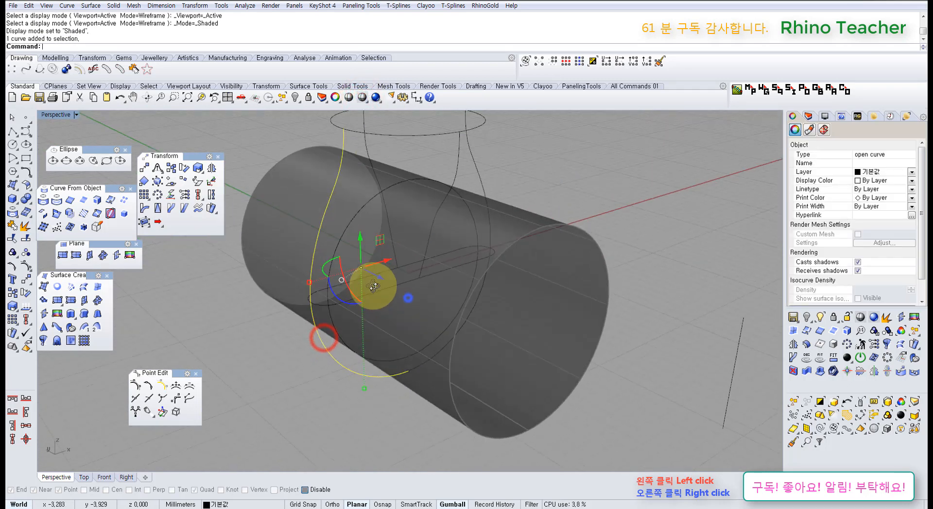
pyautogui.moveTo(373, 286); pyautogui.dragTo(489, 208, button='right')
pyautogui.keyDown('shift'); pyautogui.click(506, 195); pyautogui.keyUp('shift')
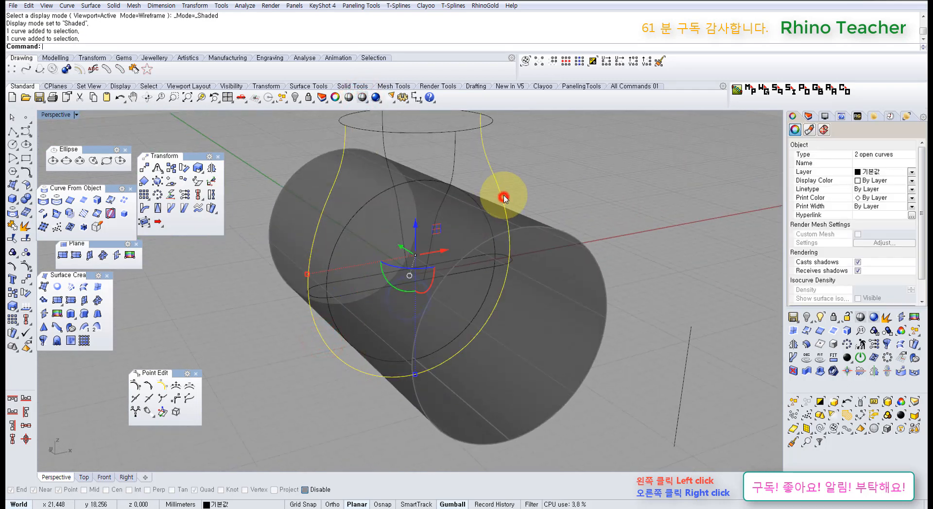
pyautogui.click(25, 238)
pyautogui.click(352, 292)
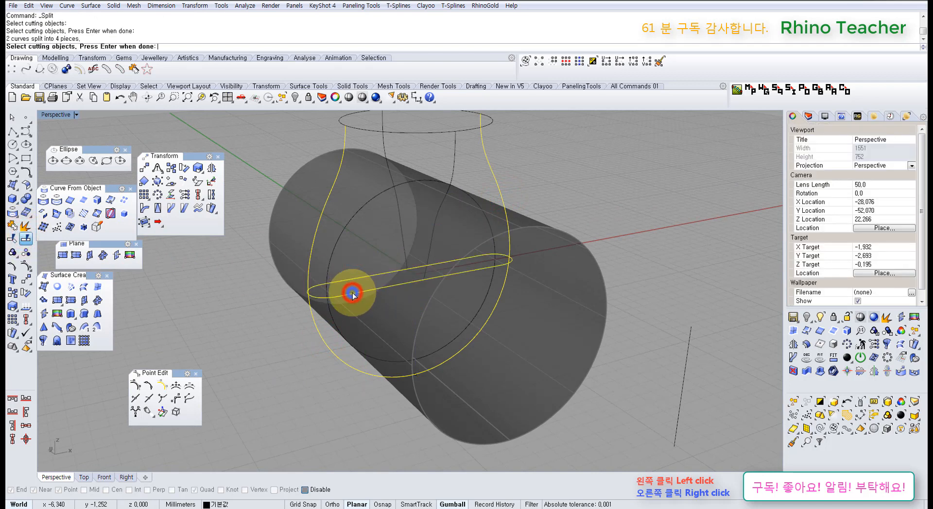
# - Finish the split of the two long side curves at the slot curve and clear the selection
pyautogui.rightClick(351, 294)
pyautogui.click(463, 277)
pyautogui.click(575, 338)
# - Examine the upper curve network by selecting the top ellipse, four upper side curves and slot curve, and clear the selection
pyautogui.moveTo(430, 295); pyautogui.dragTo(489, 212, button='right')
pyautogui.moveTo(476, 175); pyautogui.dragTo(331, 152)
pyautogui.keyDown('shift'); pyautogui.moveTo(472, 142); pyautogui.dragTo(454, 129); pyautogui.keyUp('shift')
pyautogui.keyDown('shift'); pyautogui.click(383, 290); pyautogui.keyUp('shift')
pyautogui.moveTo(459, 247)
pyautogui.mouseDown(button='right')
pyautogui.moveTo(411, 318)
pyautogui.moveTo(343, 314)
pyautogui.moveTo(447, 279)
pyautogui.mouseUp(button='right')
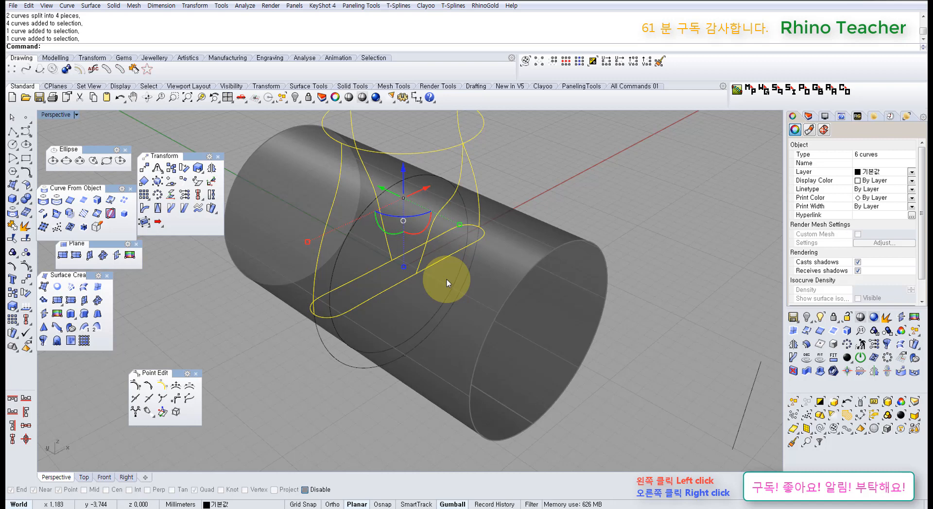
pyautogui.moveTo(458, 277); pyautogui.dragTo(532, 277, button='right')
pyautogui.click(595, 202)
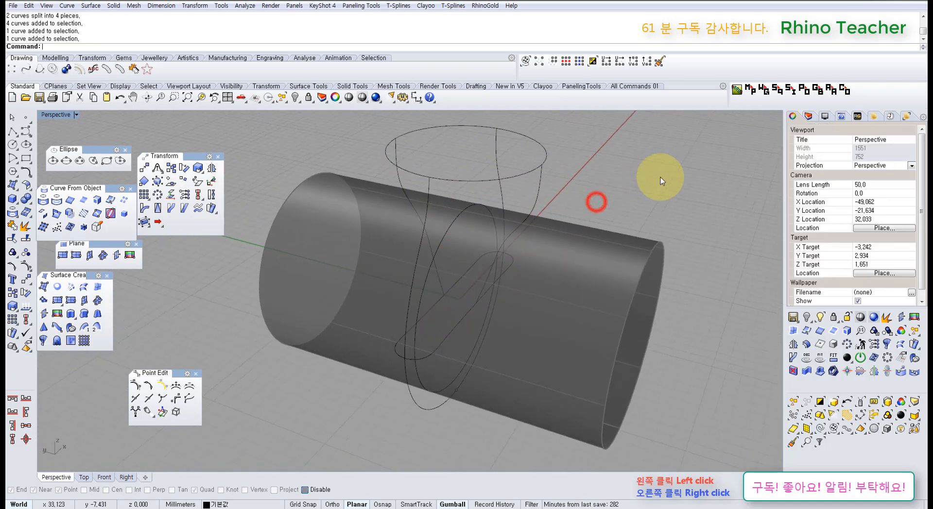
# - View the Copy command's help page and demonstration, and return to the object properties
pyautogui.click(840, 117)
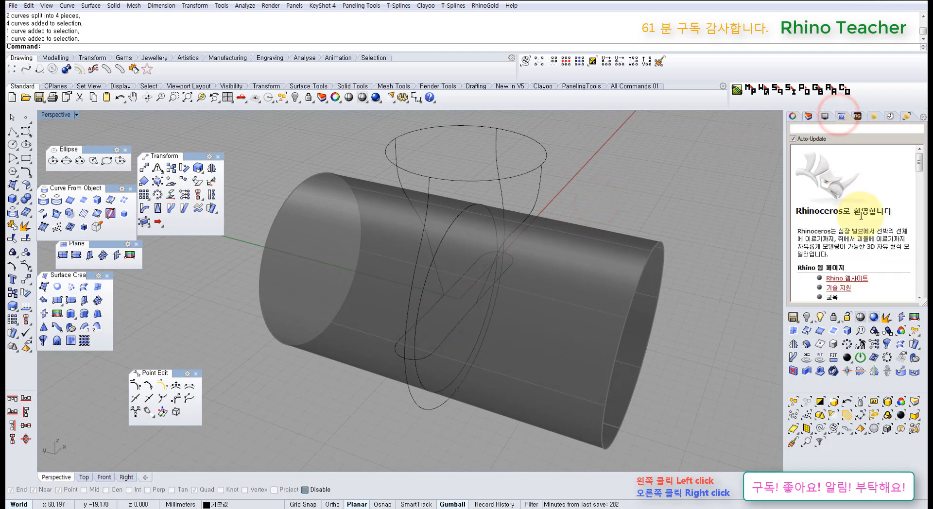
pyautogui.click(171, 168)
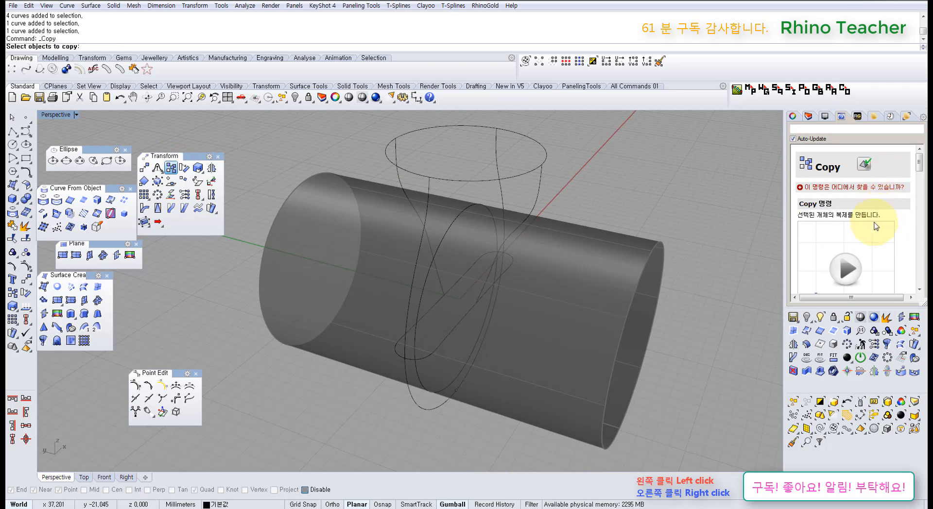
pyautogui.click(846, 275)
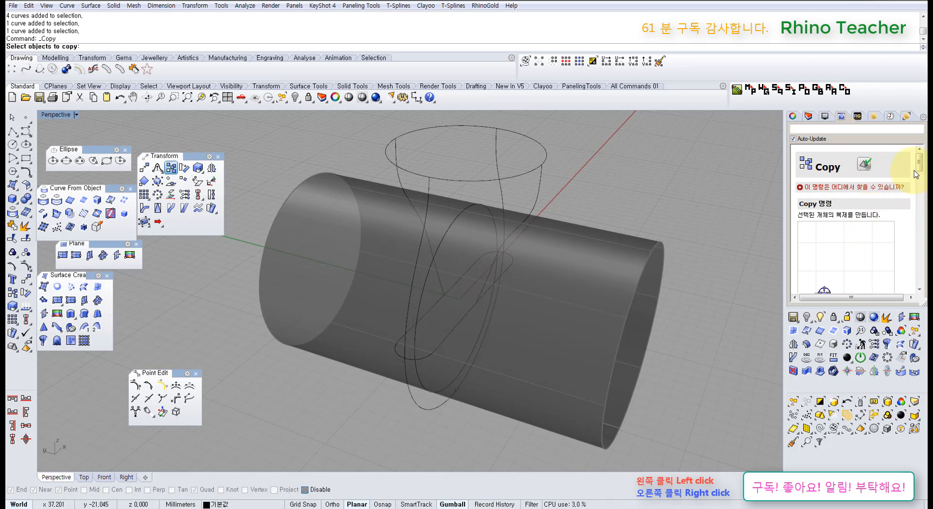
pyautogui.moveTo(919, 165); pyautogui.dragTo(918, 176)
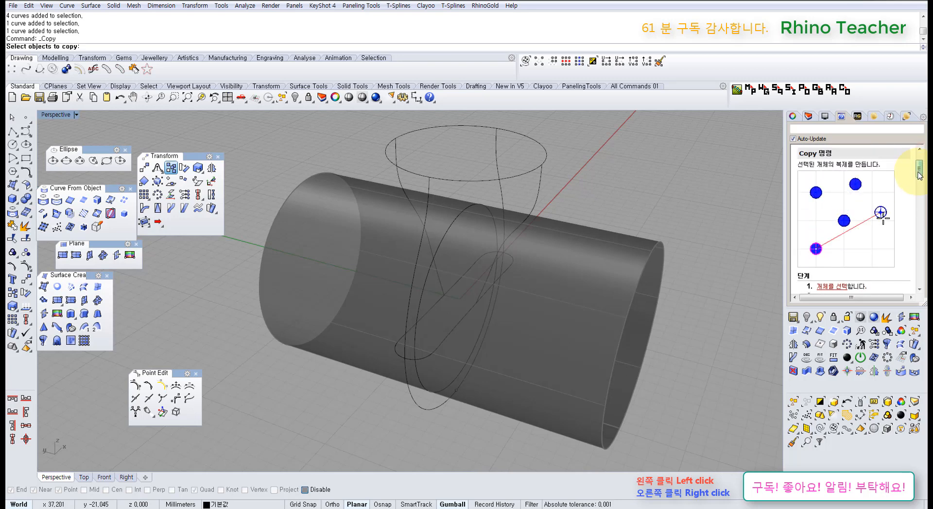
pyautogui.click(793, 116)
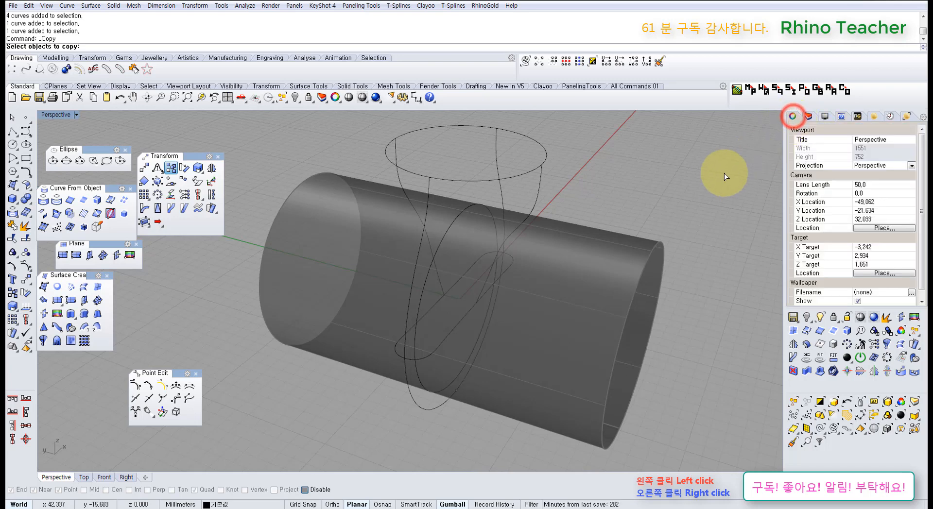
pyautogui.keyDown('shift'); pyautogui.moveTo(636, 220); pyautogui.dragTo(409, 310, button='right'); pyautogui.keyUp('shift')
pyautogui.scroll(6, 409, 310)
pyautogui.click(356, 410)
pyautogui.scroll(-6, 340, 369)
pyautogui.keyDown('shift'); pyautogui.moveTo(354, 357); pyautogui.dragTo(463, 338, button='right'); pyautogui.keyUp('shift')
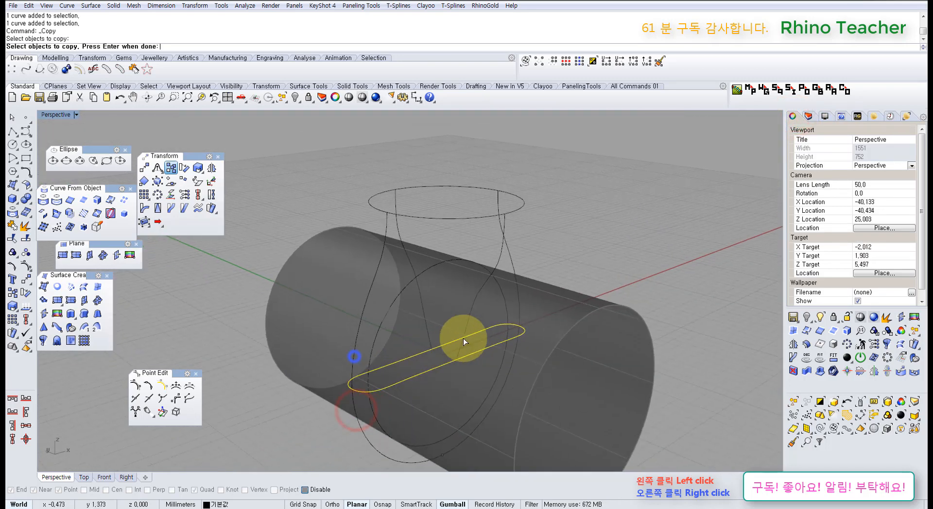
pyautogui.click(539, 265)
pyautogui.scroll(2, 415, 238)
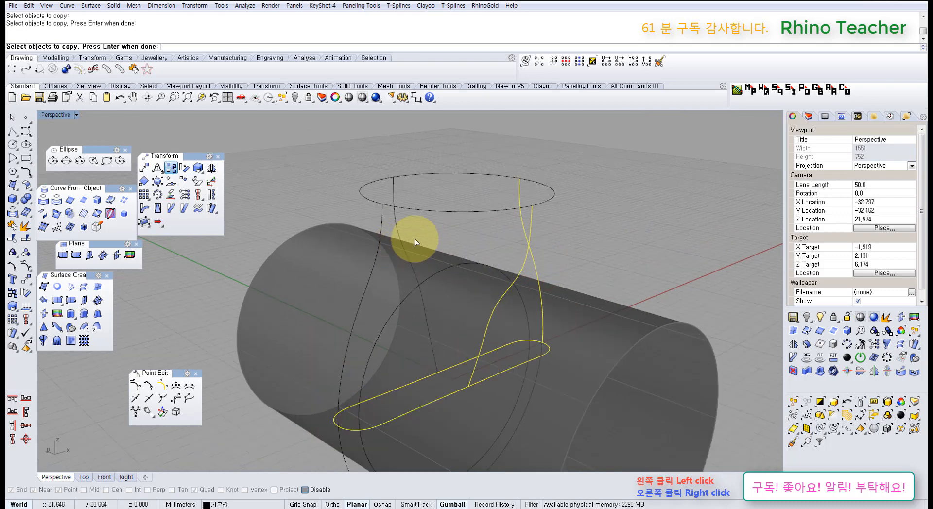
pyautogui.click(383, 235)
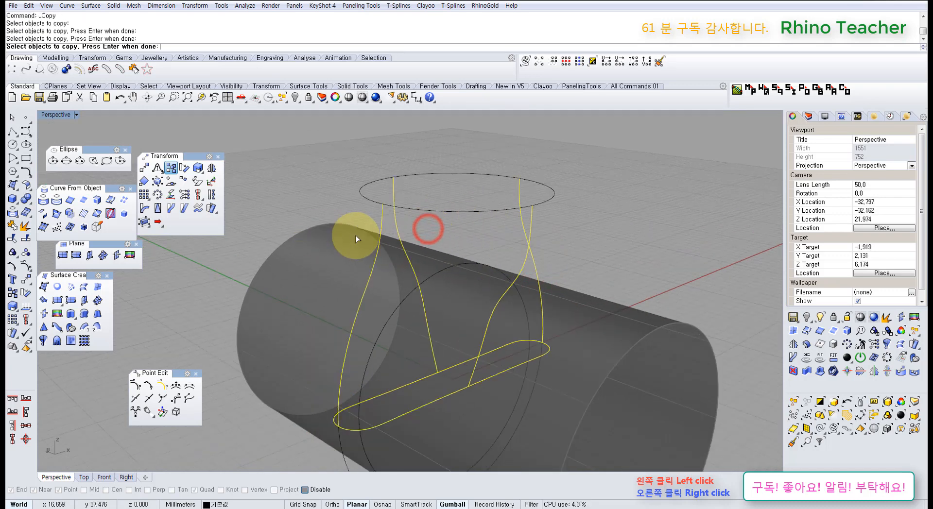
pyautogui.press('Escape')
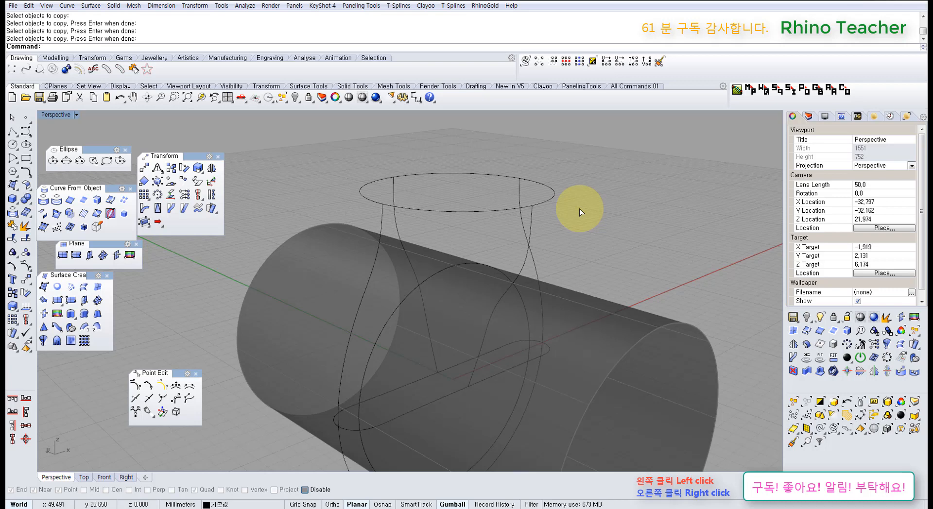
# - Build a network surface from the top ellipse, four upper side curves and slot curve, and undo it
pyautogui.moveTo(572, 222); pyautogui.dragTo(593, 227, button='right')
pyautogui.moveTo(623, 223); pyautogui.dragTo(354, 160)
pyautogui.keyDown('shift'); pyautogui.moveTo(475, 258); pyautogui.dragTo(510, 265, button='right'); pyautogui.keyUp('shift')
pyautogui.keyDown('shift'); pyautogui.click(480, 333); pyautogui.keyUp('shift')
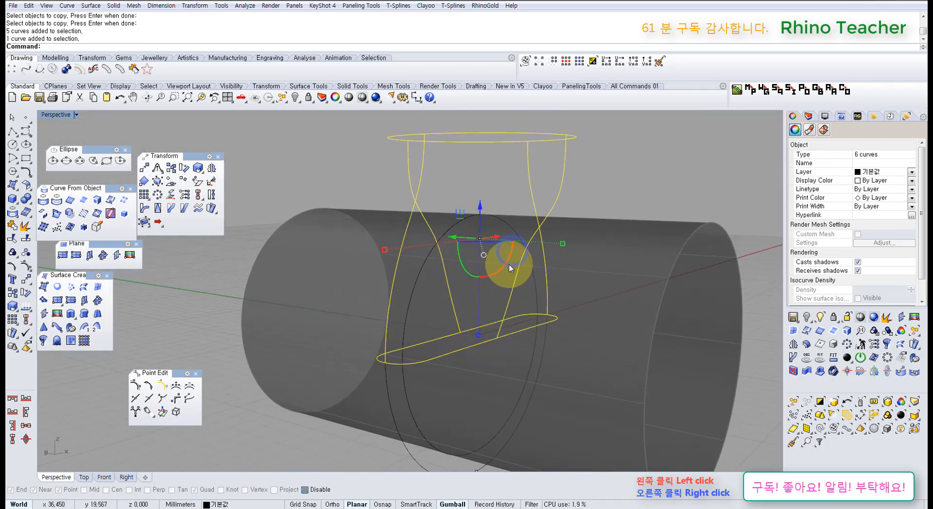
pyautogui.moveTo(542, 236); pyautogui.dragTo(523, 263, button='right')
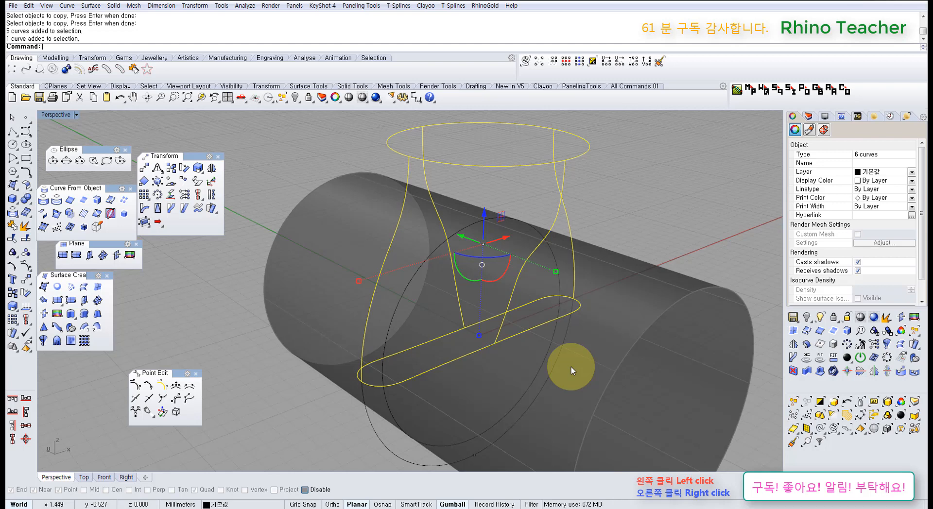
pyautogui.moveTo(547, 363); pyautogui.dragTo(232, 283, button='right')
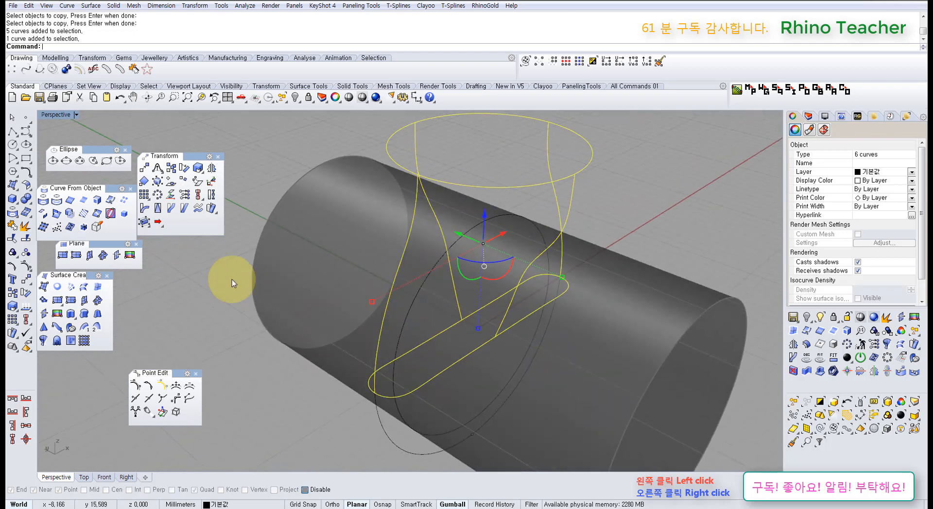
pyautogui.click(70, 287)
pyautogui.rightClick(527, 327)
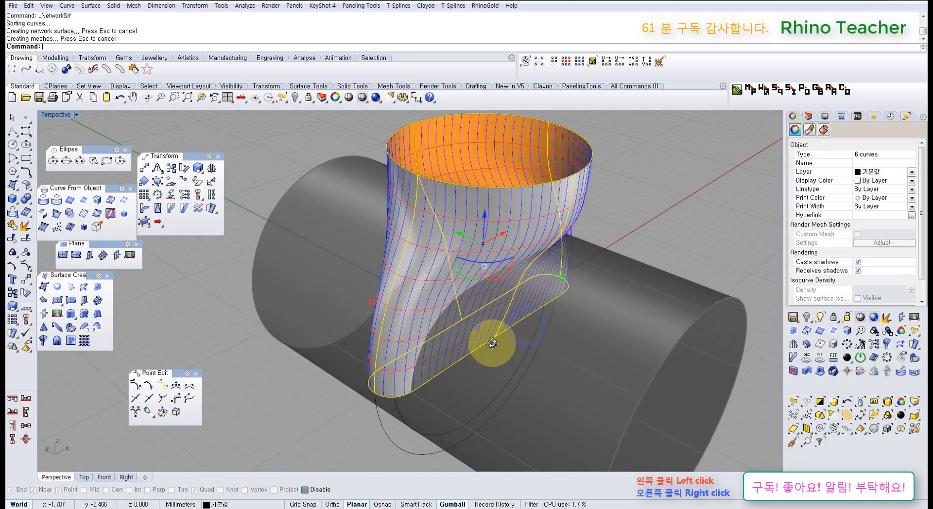
pyautogui.moveTo(495, 343)
pyautogui.mouseDown(button='right')
pyautogui.moveTo(511, 329)
pyautogui.moveTo(494, 343)
pyautogui.mouseUp(button='right')
pyautogui.hotkey('ctrl', 'z')
# - Build the network surface from the six selected curves with history recording and Position matching at edges A and C
pyautogui.rightClick(511, 328)
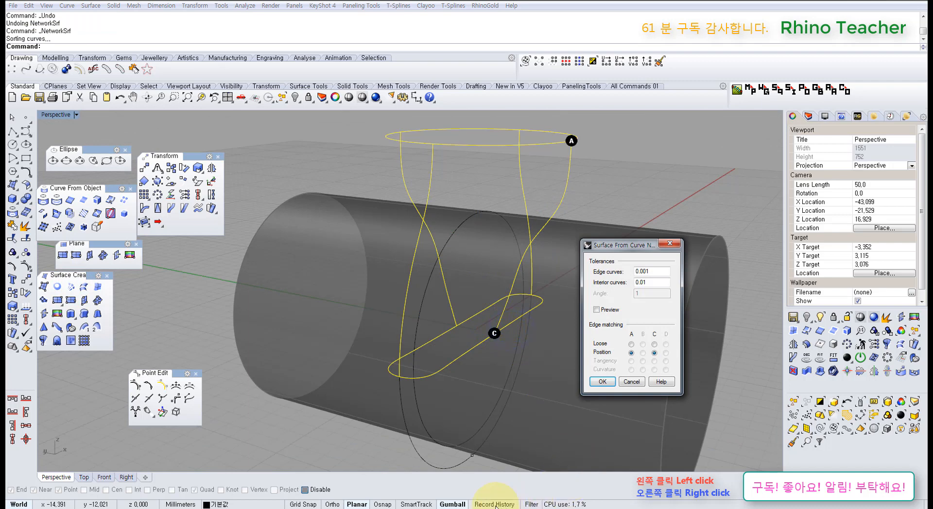
pyautogui.click(495, 505)
pyautogui.click(602, 382)
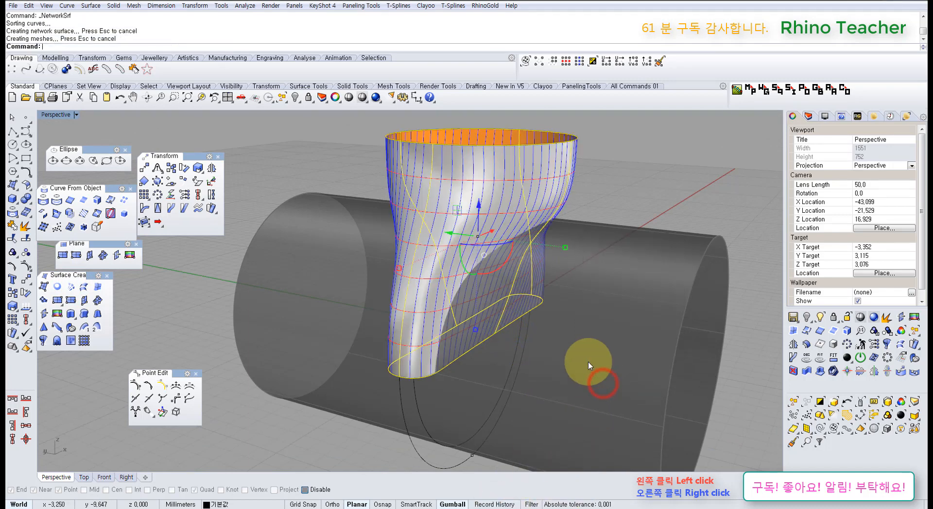
pyautogui.moveTo(589, 366); pyautogui.dragTo(534, 330, button='right')
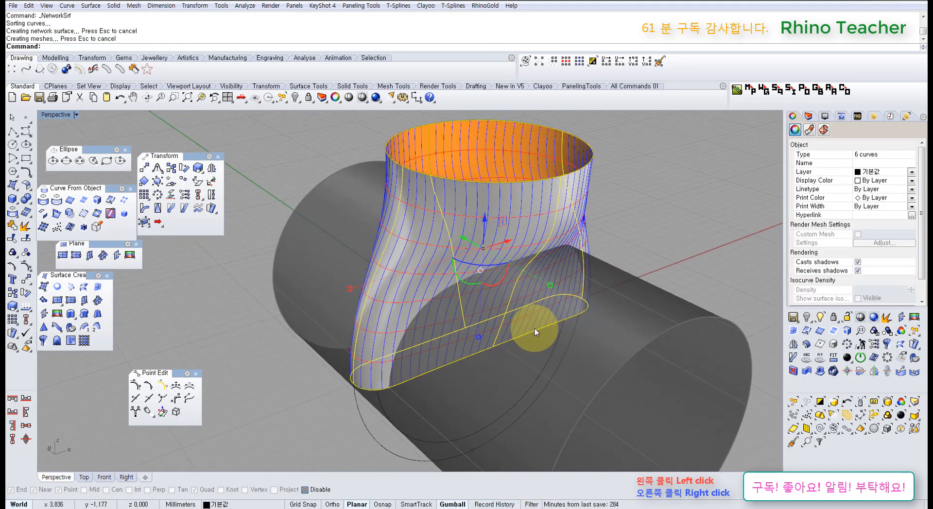
# - Show the control points of the six network curves and lock the network surface
pyautogui.press('F10')
pyautogui.click(495, 222)
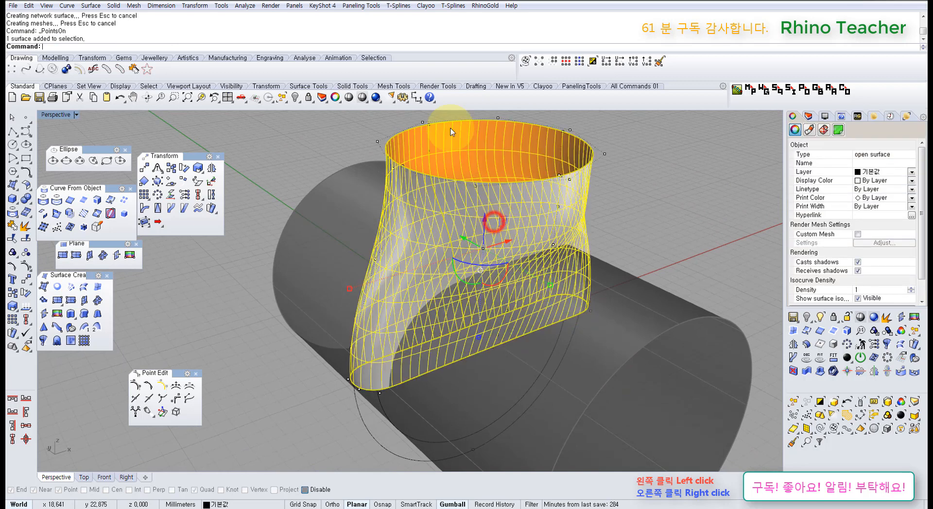
pyautogui.click(362, 98)
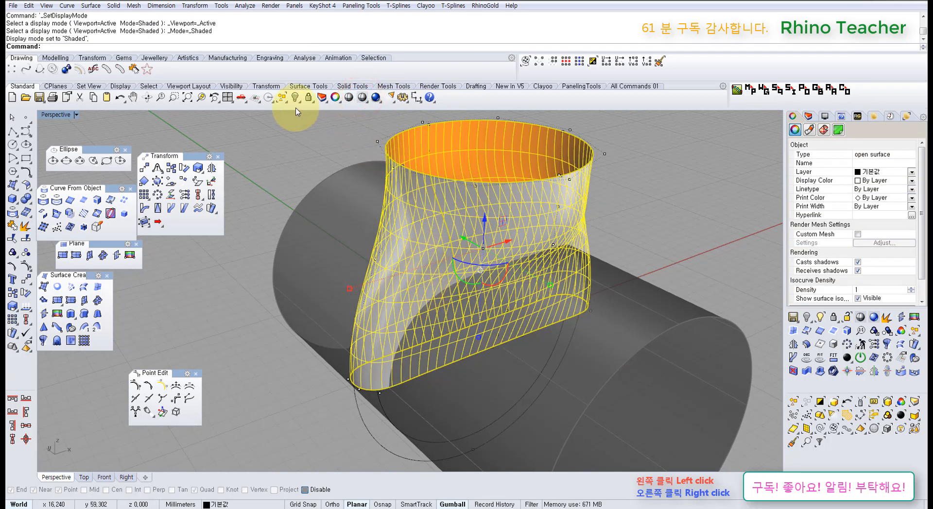
pyautogui.click(308, 97)
pyautogui.moveTo(408, 261); pyautogui.dragTo(462, 233, button='right')
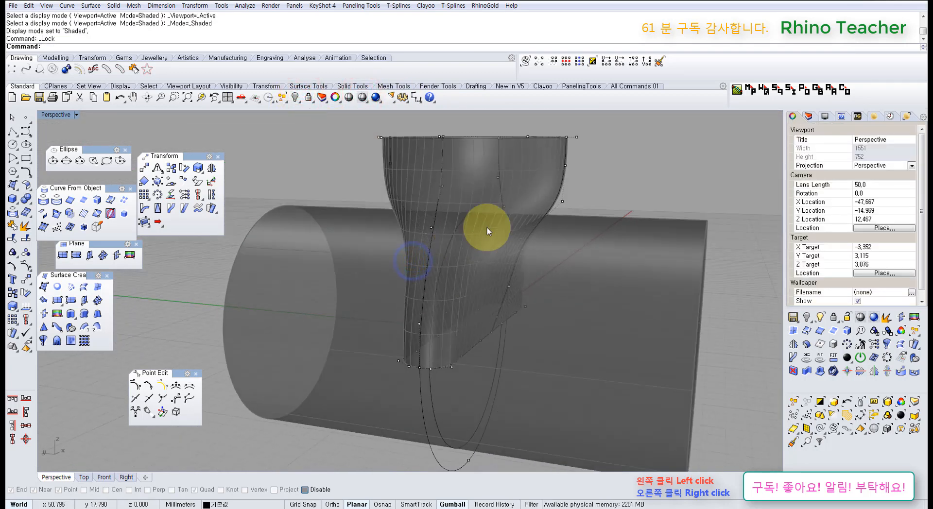
# - Raise the control points along the top rim to test the surface's history update, and undo the move
pyautogui.moveTo(525, 229); pyautogui.dragTo(479, 223, button='right')
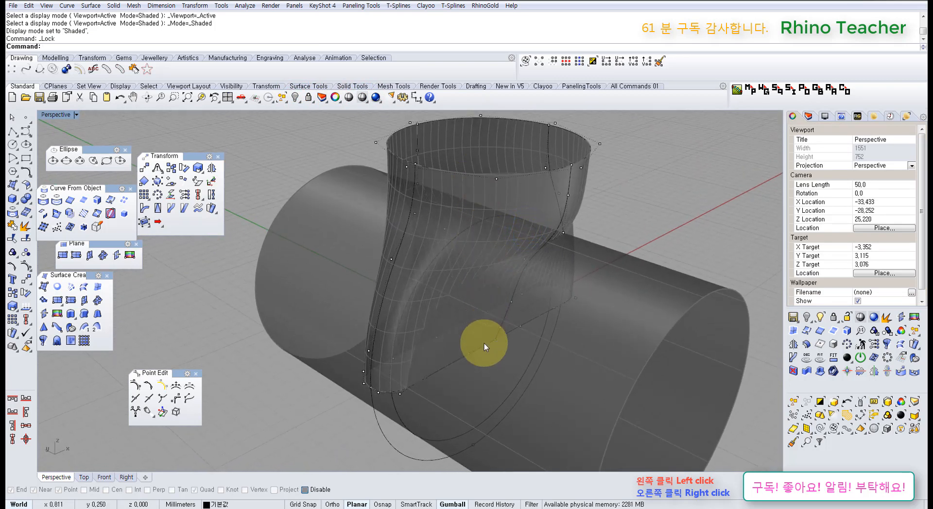
pyautogui.moveTo(406, 269); pyautogui.dragTo(428, 249, button='right')
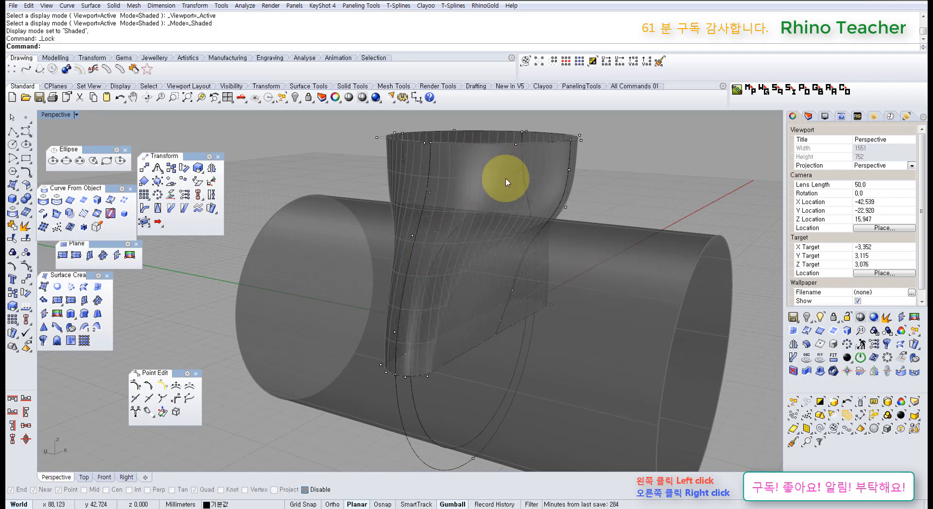
pyautogui.moveTo(483, 152); pyautogui.dragTo(491, 192, button='right')
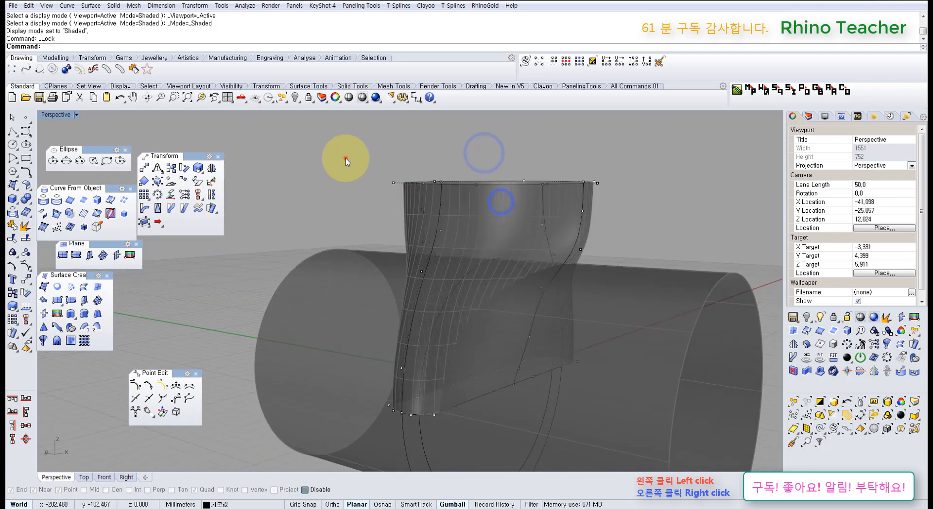
pyautogui.moveTo(344, 156); pyautogui.dragTo(648, 197)
pyautogui.moveTo(499, 154); pyautogui.dragTo(494, 146)
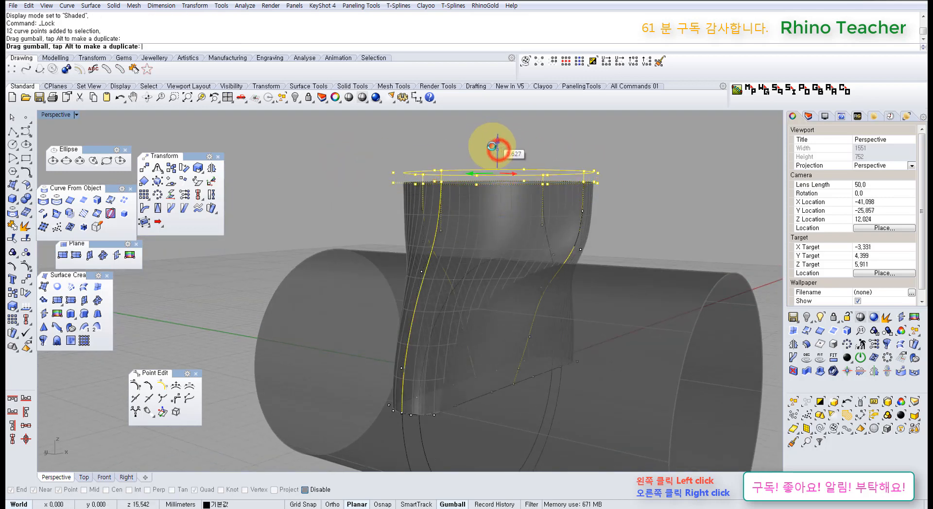
pyautogui.hotkey('ctrl', 'z')
pyautogui.moveTo(482, 234); pyautogui.dragTo(496, 243, button='right')
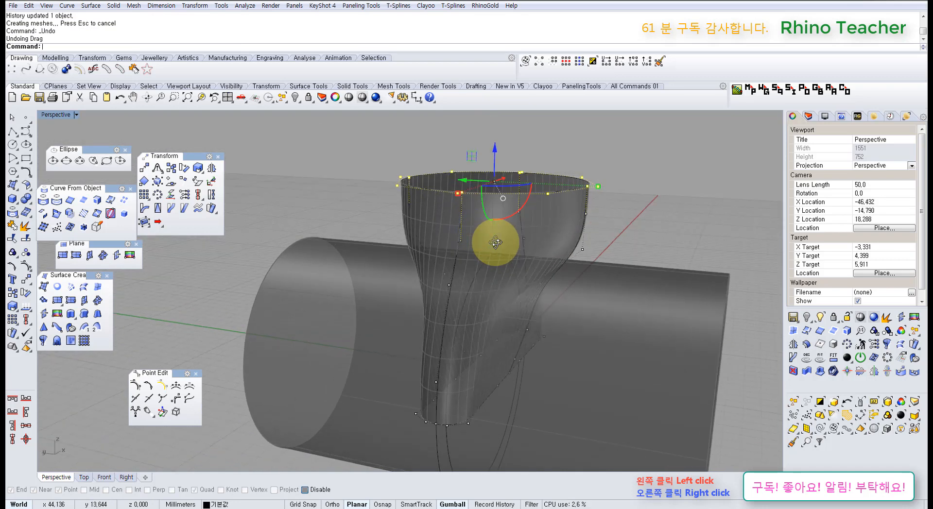
# - Examine the locked network surface and its remaining lower curves around the cylinder from several sides
pyautogui.moveTo(476, 220); pyautogui.dragTo(388, 222, button='right')
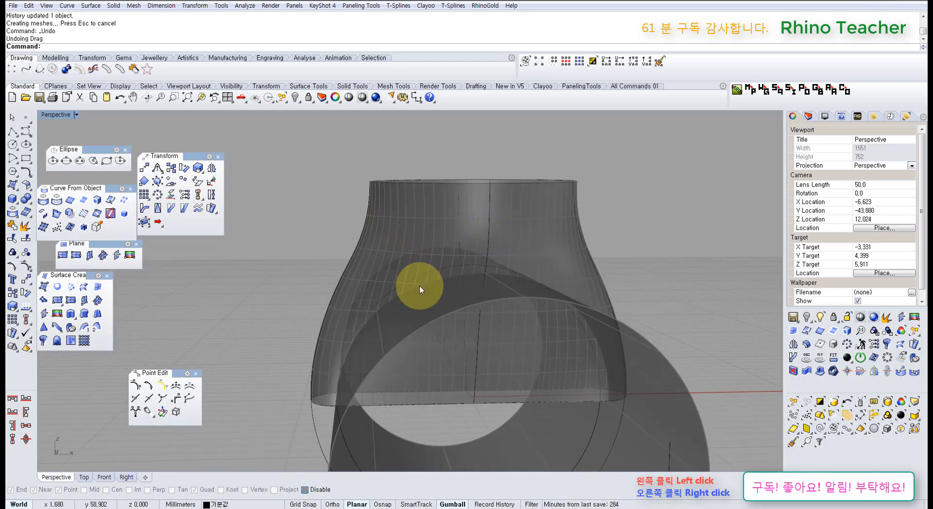
pyautogui.moveTo(403, 319); pyautogui.dragTo(533, 254, button='right')
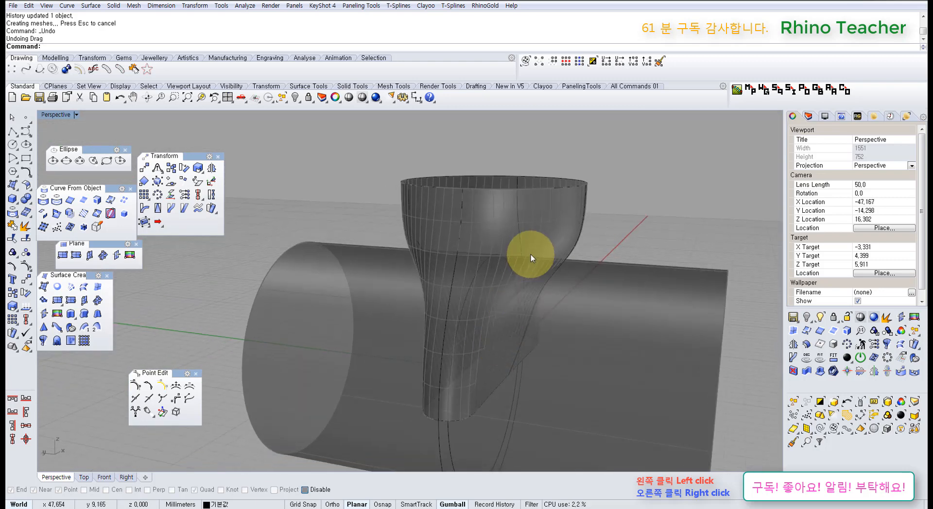
pyautogui.click(20, 508)
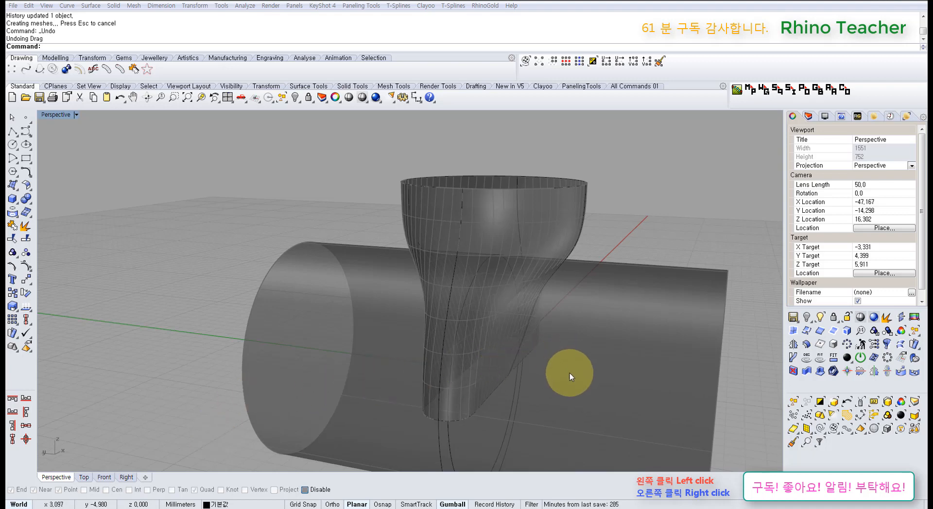
pyautogui.moveTo(569, 373); pyautogui.dragTo(538, 347, button='right')
pyautogui.moveTo(553, 403); pyautogui.dragTo(499, 367, button='right')
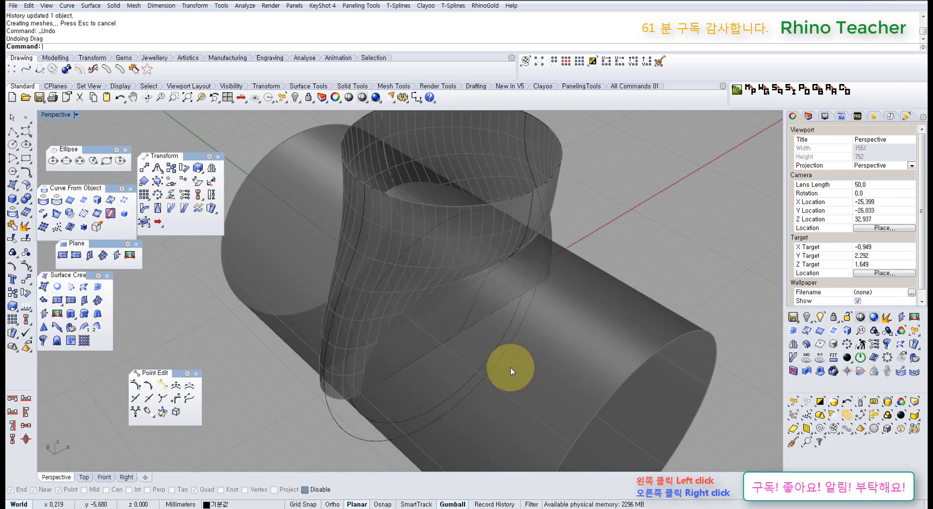
pyautogui.moveTo(508, 369); pyautogui.dragTo(549, 334, button='right')
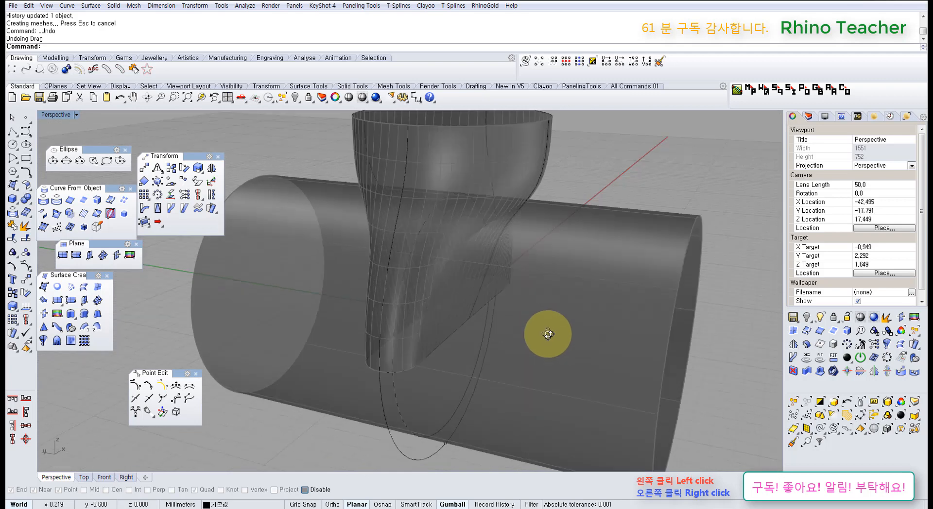
pyautogui.scroll(-5, 548, 336)
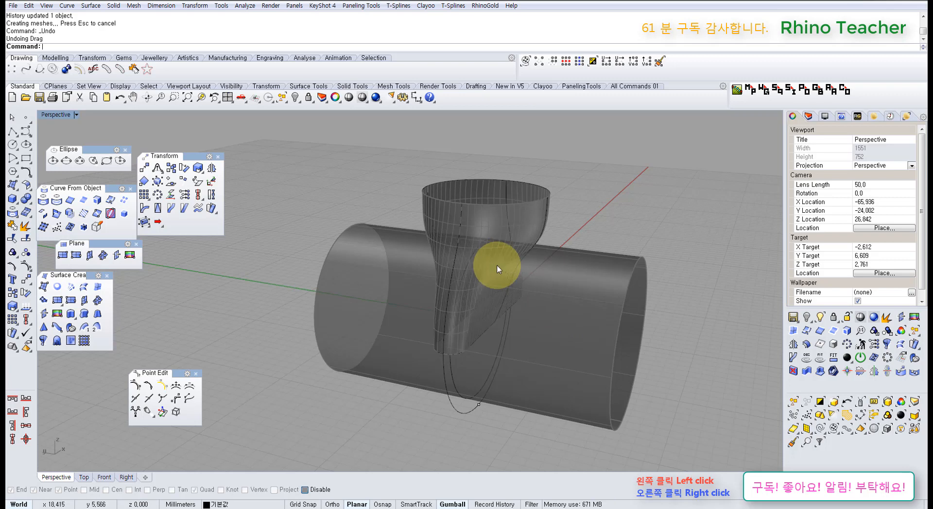
pyautogui.moveTo(462, 274); pyautogui.dragTo(416, 236, button='right')
pyautogui.scroll(-7, 448, 252)
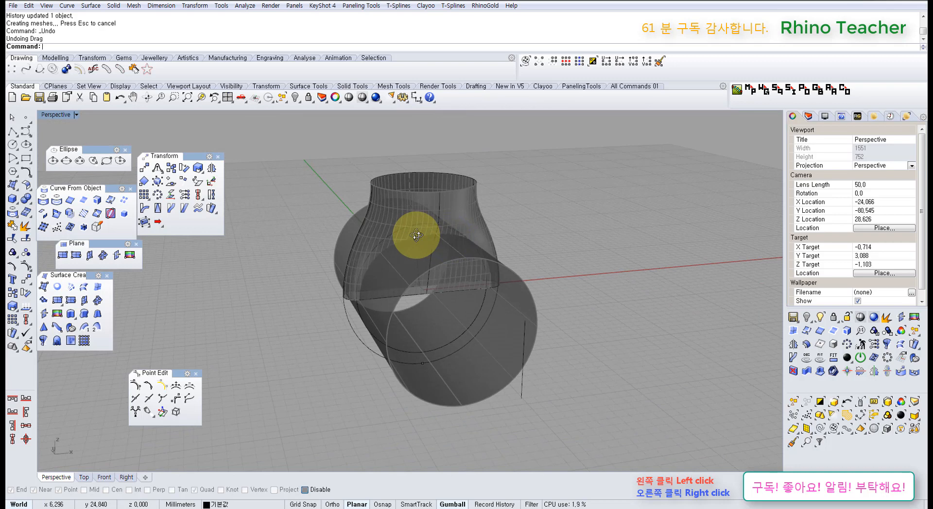
pyautogui.moveTo(413, 236); pyautogui.dragTo(429, 226, button='right')
pyautogui.scroll(6, 427, 227)
pyautogui.moveTo(440, 280); pyautogui.dragTo(384, 320, button='right')
pyautogui.scroll(-6, 421, 309)
# - Unlock the network surface and cylinder, delete the network surface, and select the cylinder
pyautogui.hotkey('ctrl', 'alt', 'l')
pyautogui.click(500, 308)
pyautogui.moveTo(492, 303); pyautogui.dragTo(414, 308, button='right')
pyautogui.click(556, 263)
pyautogui.click(408, 316)
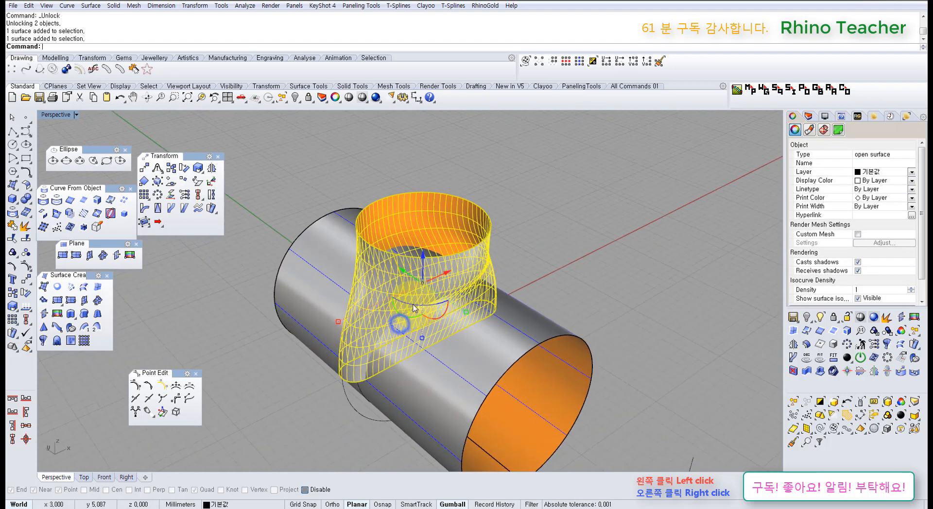
pyautogui.press('Delete')
pyautogui.click(454, 338)
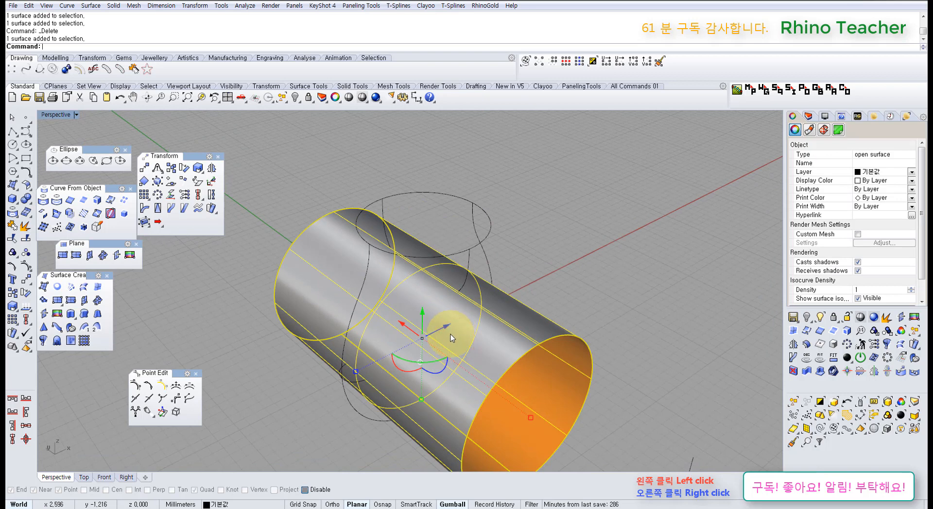
# - Hide the cylinder and draw a straight line from the top rim down to the slot curve, between two side curves
pyautogui.hotkey('ctrl', 'h')
pyautogui.moveTo(409, 318); pyautogui.dragTo(305, 252, button='right')
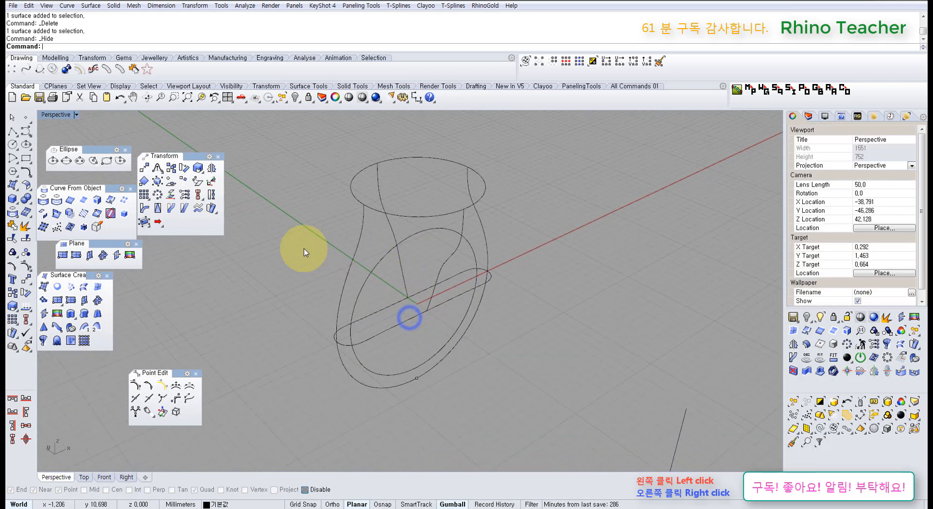
pyautogui.click(12, 131)
pyautogui.moveTo(409, 252); pyautogui.dragTo(409, 214, button='right')
pyautogui.scroll(2, 409, 214)
pyautogui.click(411, 217)
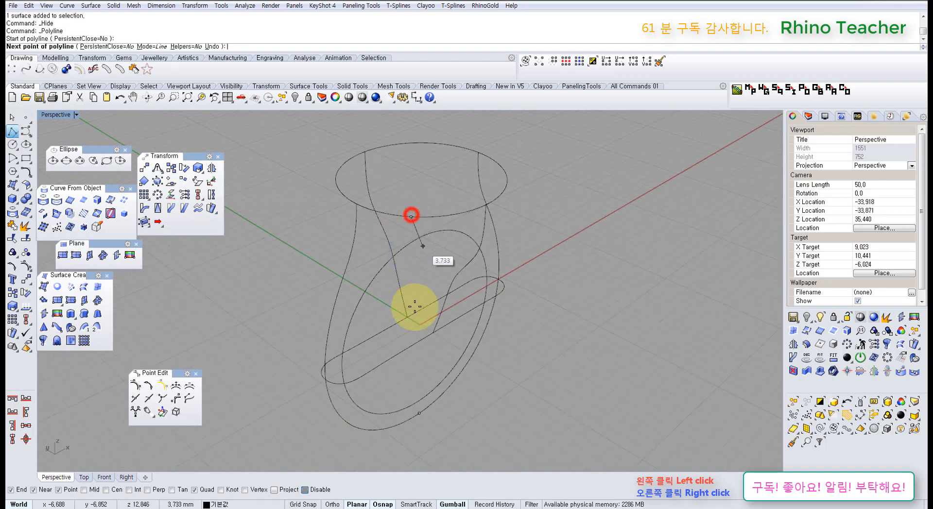
pyautogui.click(394, 357)
pyautogui.rightClick(395, 356)
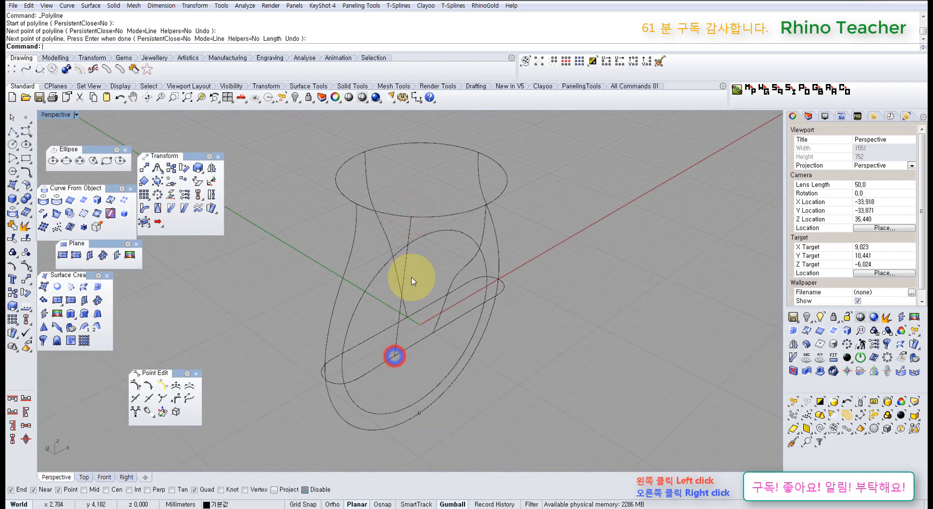
# - Rebuild the new line with a point count of 7 and degree 3
pyautogui.click(408, 237)
pyautogui.moveTo(406, 286); pyautogui.dragTo(402, 265, button='right')
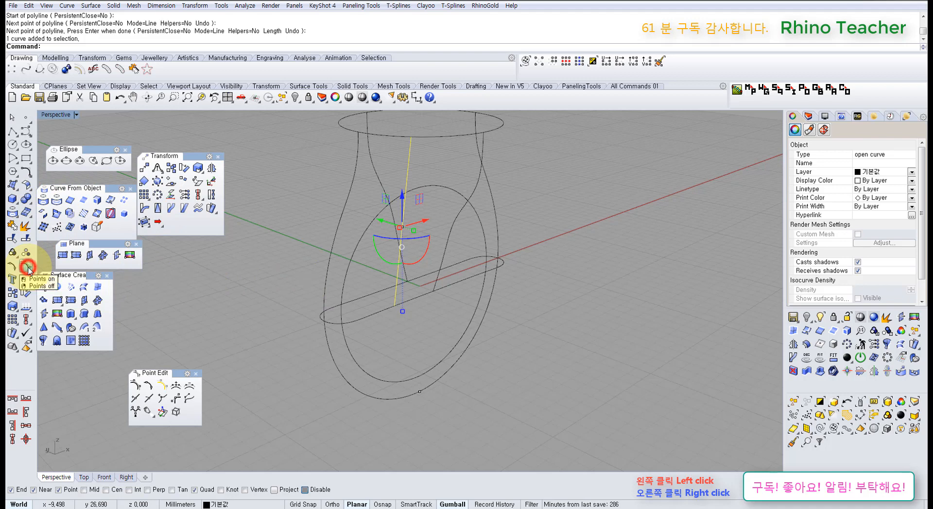
pyautogui.click(24, 171)
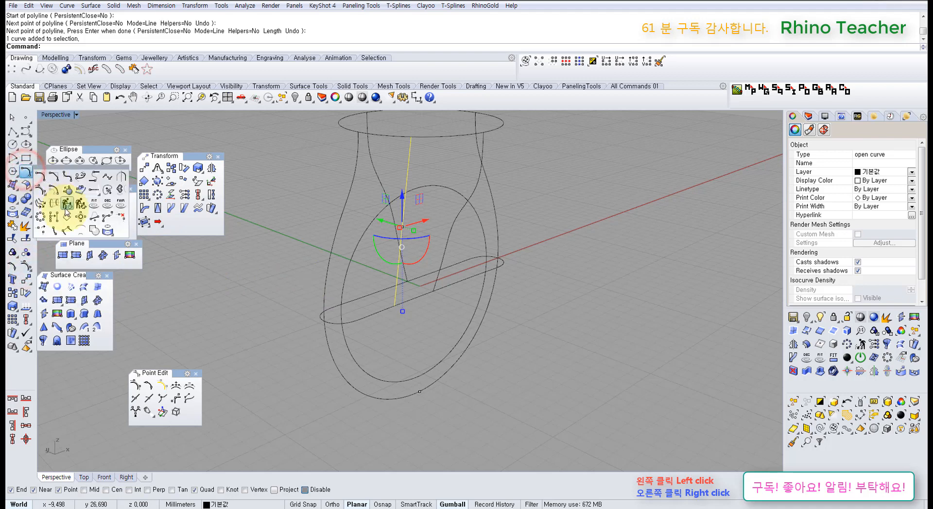
pyautogui.click(66, 210)
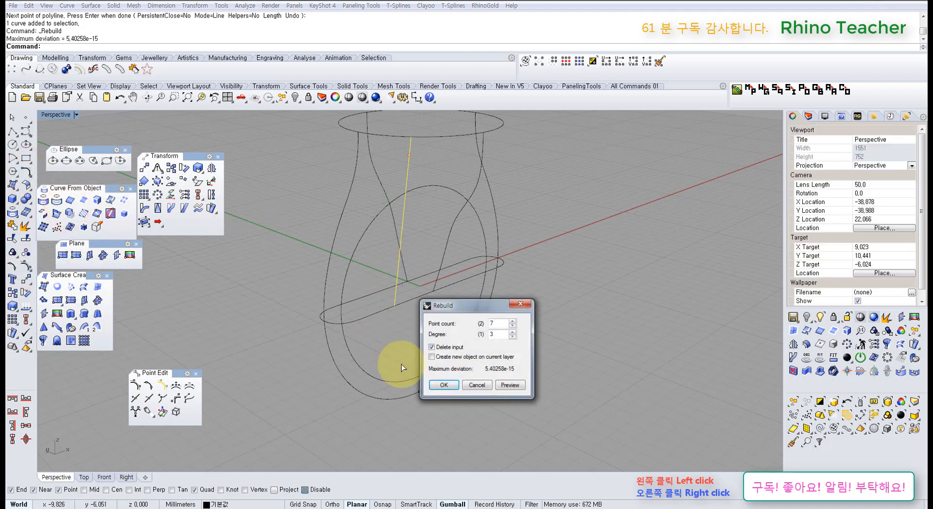
pyautogui.click(448, 386)
pyautogui.moveTo(406, 316); pyautogui.dragTo(525, 246, button='right')
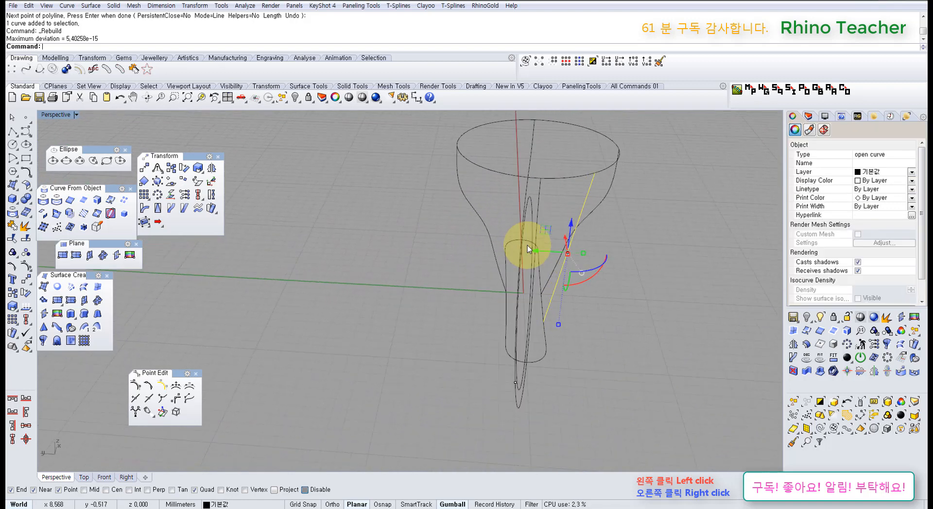
# - Show the rebuilt line's control points and, in the Right view, shift the upper one outward so the curve leaves the rim vertically
pyautogui.press('F10')
pyautogui.hotkey('ctrl', 'F2')
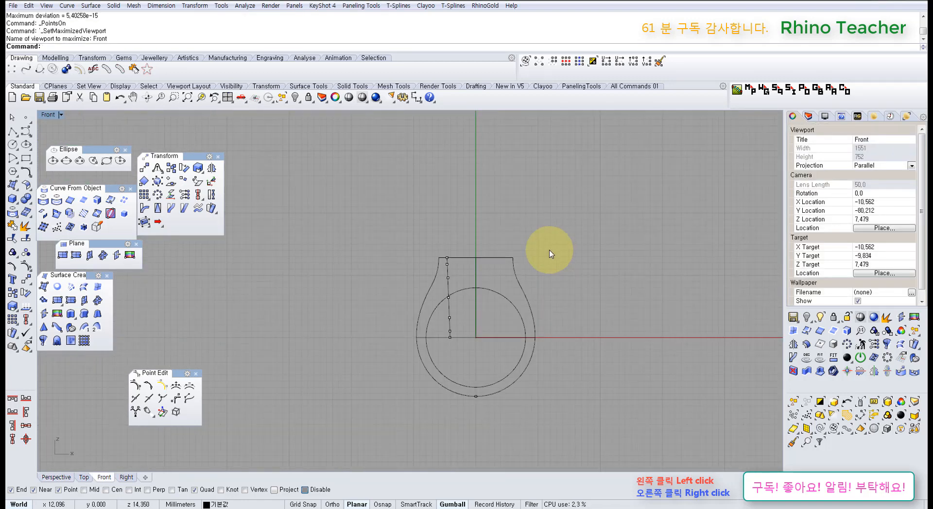
pyautogui.hotkey('ctrl', 'F4')
pyautogui.moveTo(357, 263); pyautogui.dragTo(392, 259, button='right')
pyautogui.scroll(5, 392, 259)
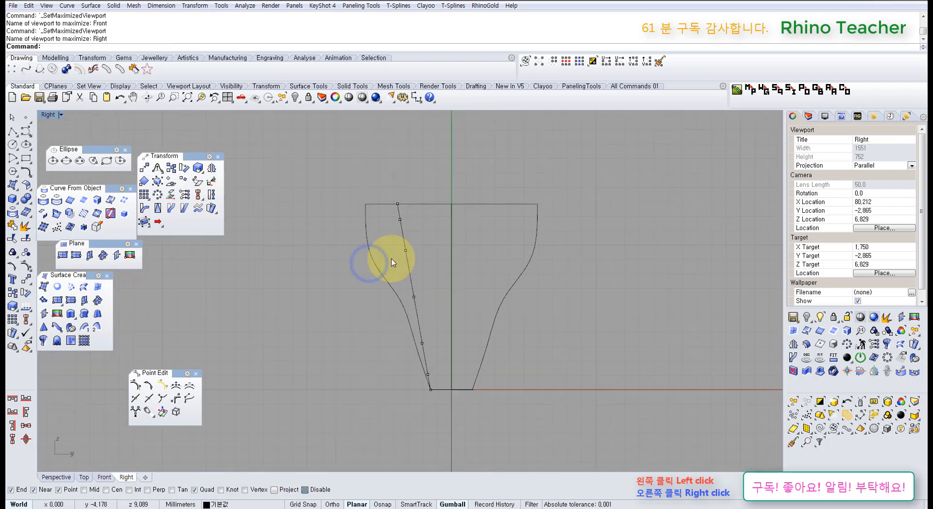
pyautogui.scroll(3, 391, 264)
pyautogui.moveTo(397, 229); pyautogui.dragTo(430, 260)
pyautogui.moveTo(396, 191); pyautogui.dragTo(436, 223)
pyautogui.click(474, 273)
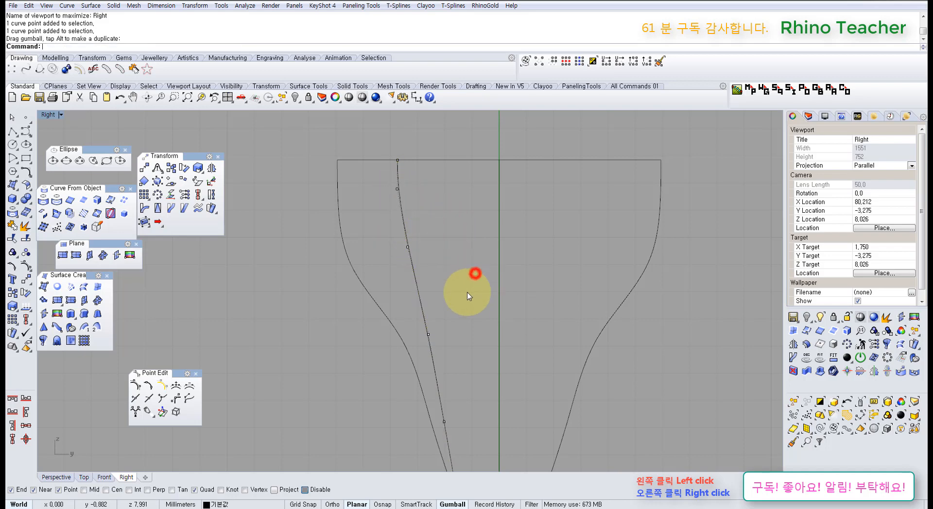
# - Shift the curve's middle and lower control points inward in the Right view to give it a smooth S-shape down to the slot curve
pyautogui.moveTo(465, 292); pyautogui.dragTo(451, 238, button='right')
pyautogui.moveTo(399, 267); pyautogui.dragTo(441, 306)
pyautogui.moveTo(445, 346); pyautogui.dragTo(430, 297, button='right')
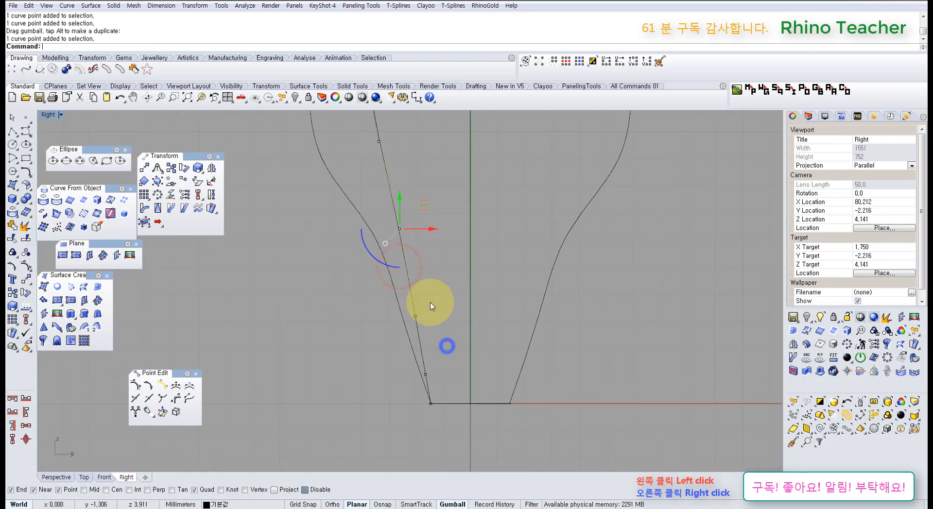
pyautogui.moveTo(343, 289); pyautogui.dragTo(431, 333)
pyautogui.moveTo(441, 274); pyautogui.dragTo(448, 283)
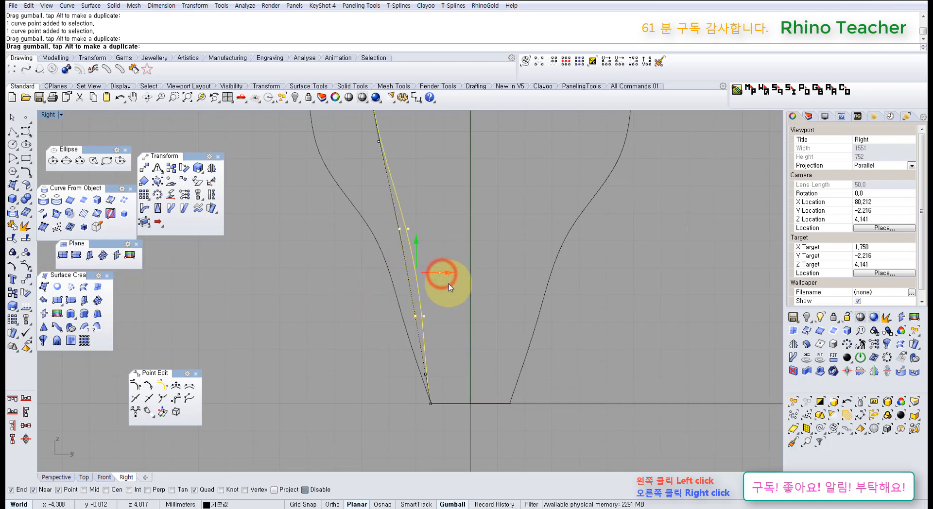
pyautogui.moveTo(456, 328); pyautogui.dragTo(436, 363)
pyautogui.scroll(4, 436, 363)
pyautogui.moveTo(360, 356)
pyautogui.mouseDown()
pyautogui.moveTo(423, 381)
pyautogui.moveTo(451, 380)
pyautogui.mouseUp()
pyautogui.scroll(-6, 457, 372)
pyautogui.moveTo(438, 247); pyautogui.dragTo(435, 282, button='right')
pyautogui.click(442, 265)
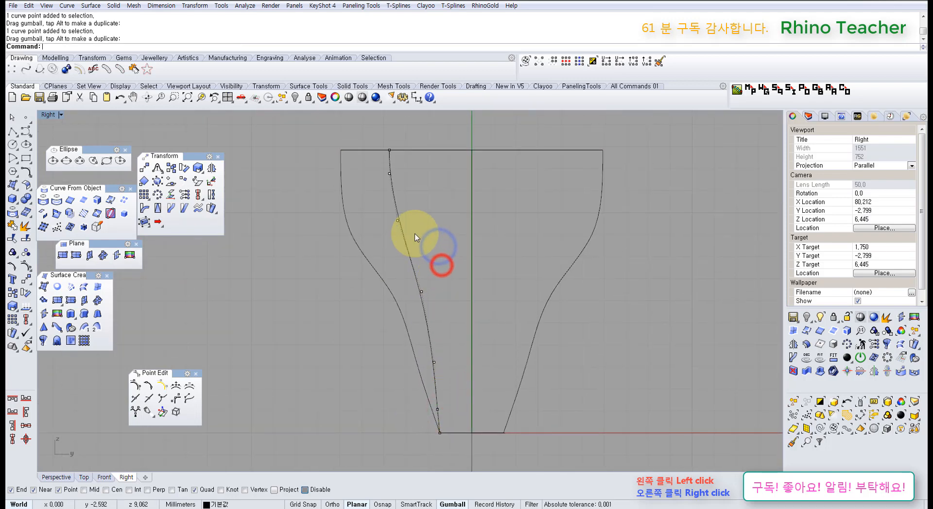
pyautogui.moveTo(375, 209); pyautogui.dragTo(420, 255)
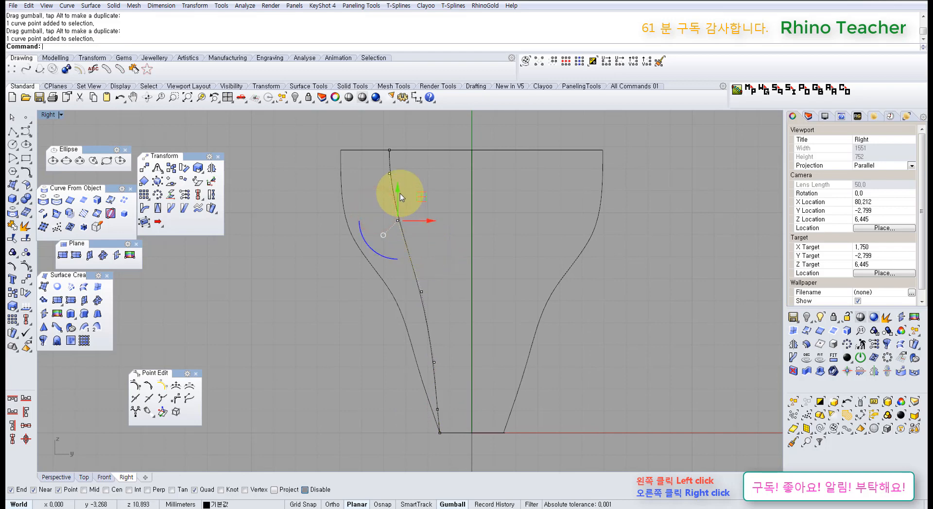
# - Return to the Perspective view and delete the stray line lying beside the ring curves
pyautogui.hotkey('ctrl', 'F4')
pyautogui.moveTo(401, 198); pyautogui.dragTo(605, 184, button='right')
pyautogui.click(473, 207)
pyautogui.scroll(-6, 471, 209)
pyautogui.moveTo(465, 228); pyautogui.dragTo(493, 309, button='right')
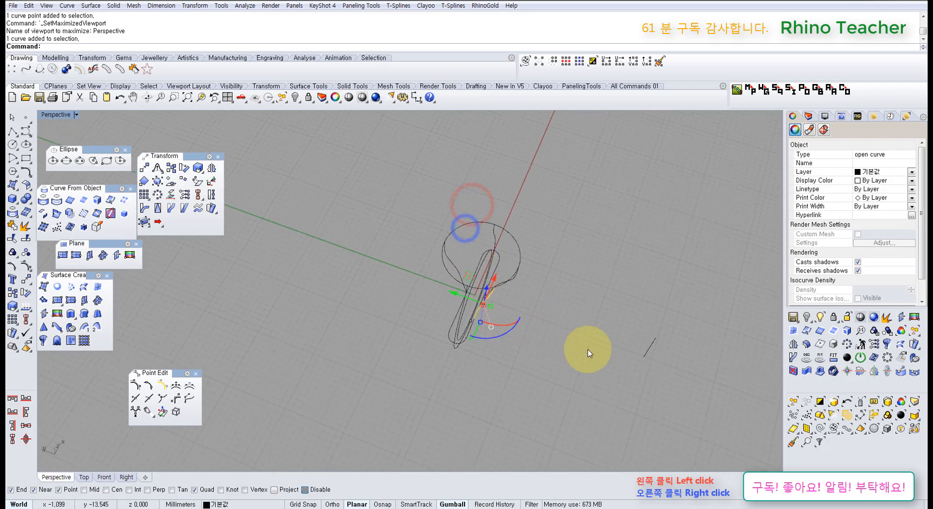
pyautogui.keyDown('shift'); pyautogui.moveTo(591, 335); pyautogui.dragTo(507, 291, button='right'); pyautogui.keyUp('shift')
pyautogui.moveTo(571, 270); pyautogui.dragTo(521, 293)
pyautogui.press('Delete')
pyautogui.scroll(3, 395, 243)
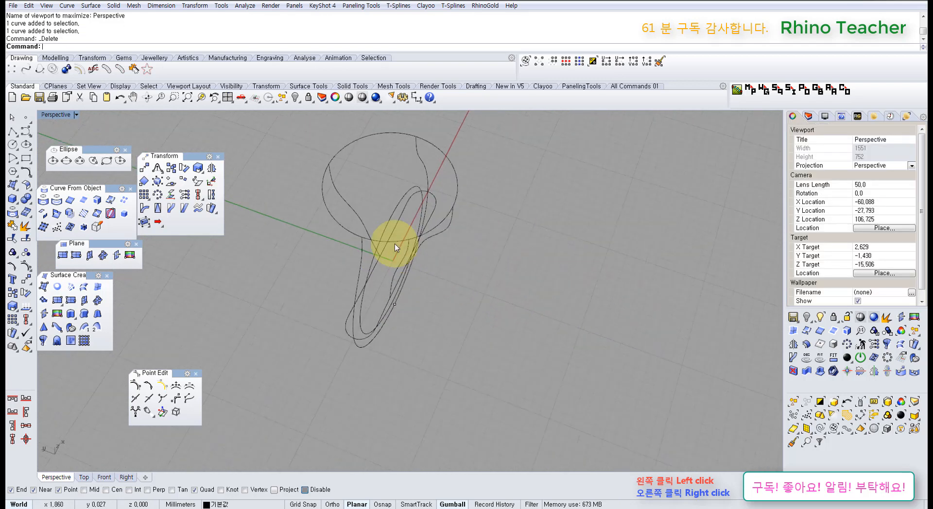
# - Mirror the reshaped side curve to the back of the ring body, starting the mirror plane at 0
pyautogui.moveTo(390, 237); pyautogui.dragTo(374, 226, button='right')
pyautogui.click(383, 214)
pyautogui.middleClick(416, 250)
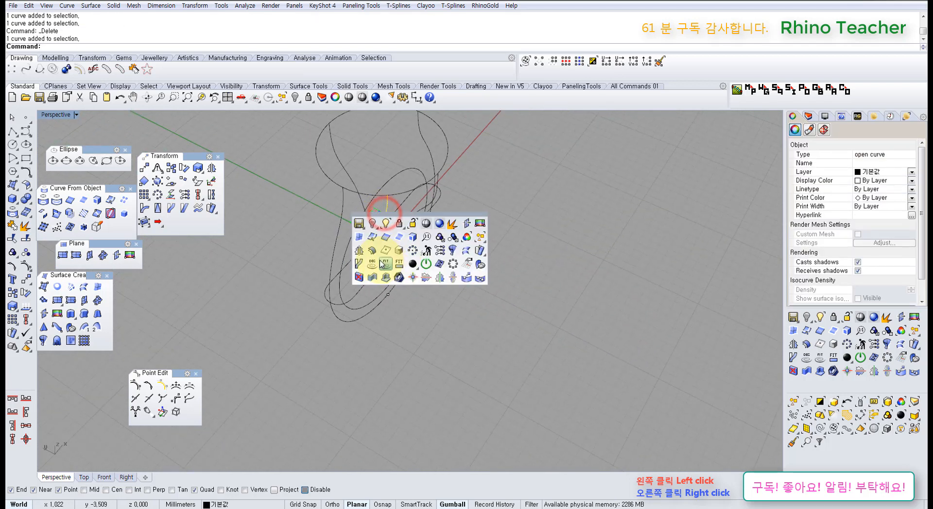
pyautogui.click(359, 250)
pyautogui.scroll(-3, 437, 294)
pyautogui.keyDown('shift'); pyautogui.moveTo(438, 294); pyautogui.dragTo(446, 269, button='right'); pyautogui.keyUp('shift')
pyautogui.write('0')
pyautogui.press('Return')
pyautogui.click(413, 381)
pyautogui.click(515, 348)
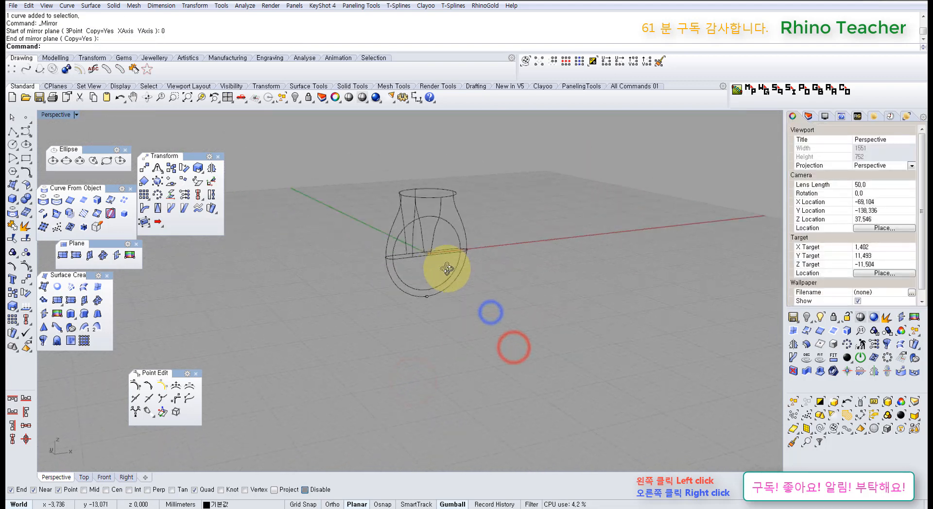
# - Mirror the two intermediate side curves together to the opposite half of the ring body, starting the mirror plane at 0
pyautogui.scroll(7, 420, 229)
pyautogui.click(425, 235)
pyautogui.keyDown('shift'); pyautogui.click(453, 214); pyautogui.keyUp('shift')
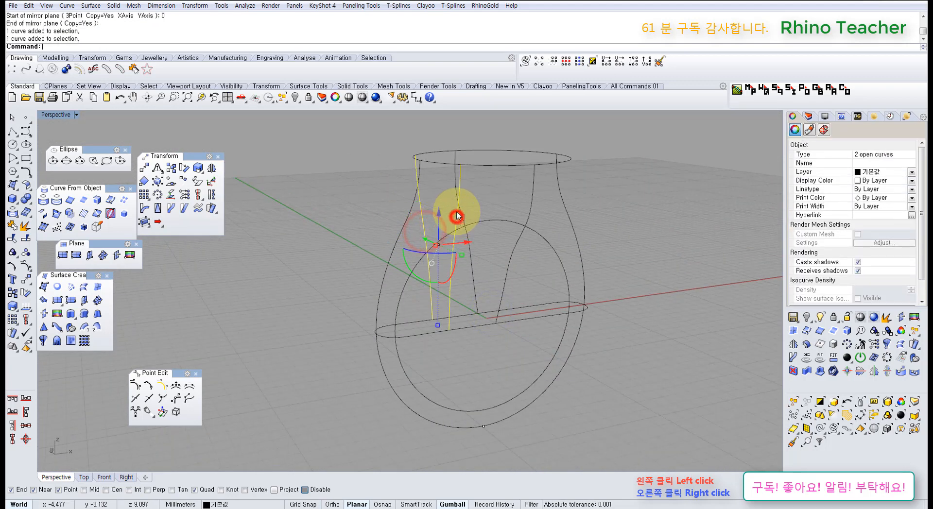
pyautogui.scroll(-5, 448, 322)
pyautogui.middleClick(446, 334)
pyautogui.click(394, 332)
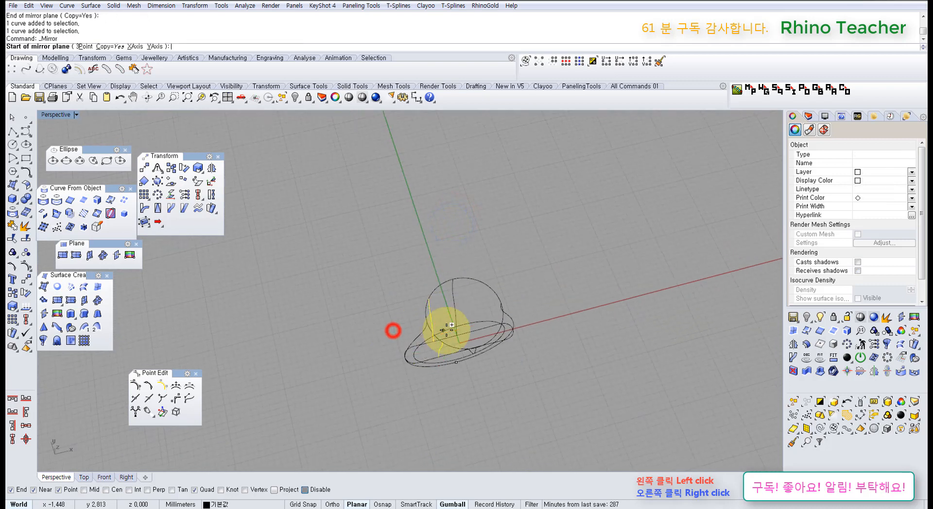
pyautogui.write('0')
pyautogui.press('Return')
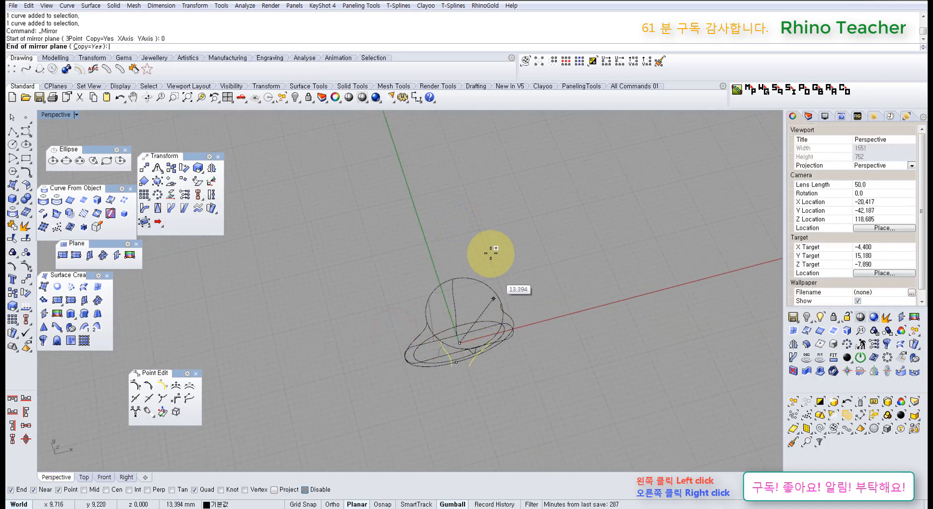
pyautogui.click(476, 238)
pyautogui.click(546, 263)
pyautogui.moveTo(480, 258); pyautogui.dragTo(450, 209, button='right')
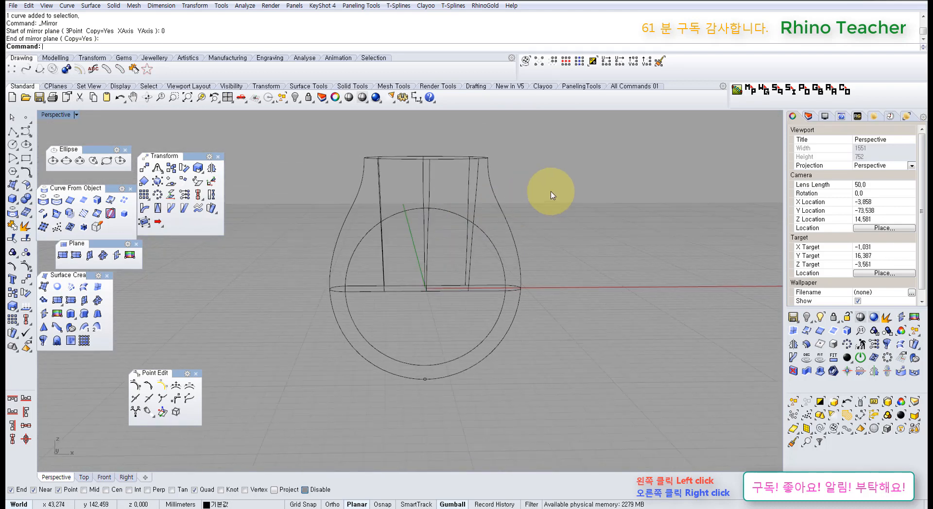
# - Select the top rim, the slot curve and all eight side curves between them
pyautogui.moveTo(550, 191); pyautogui.dragTo(346, 143)
pyautogui.scroll(5, 427, 271)
pyautogui.keyDown('shift'); pyautogui.click(401, 309); pyautogui.keyUp('shift')
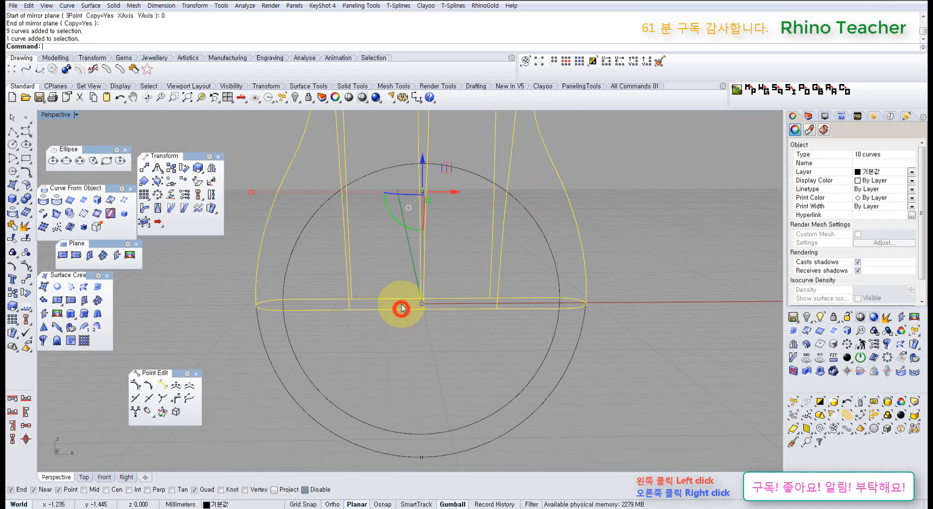
pyautogui.moveTo(400, 308); pyautogui.dragTo(458, 322, button='right')
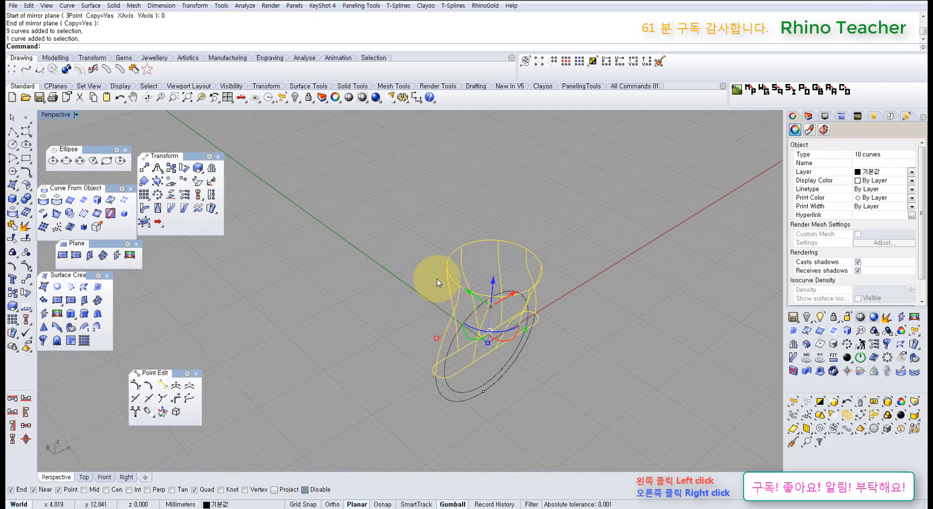
pyautogui.moveTo(491, 276); pyautogui.dragTo(379, 224, button='right')
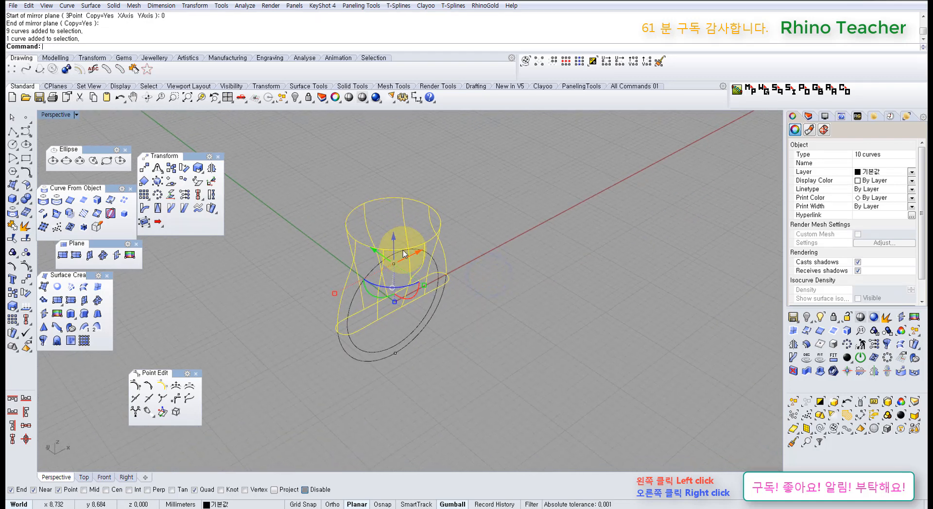
pyautogui.click(359, 318)
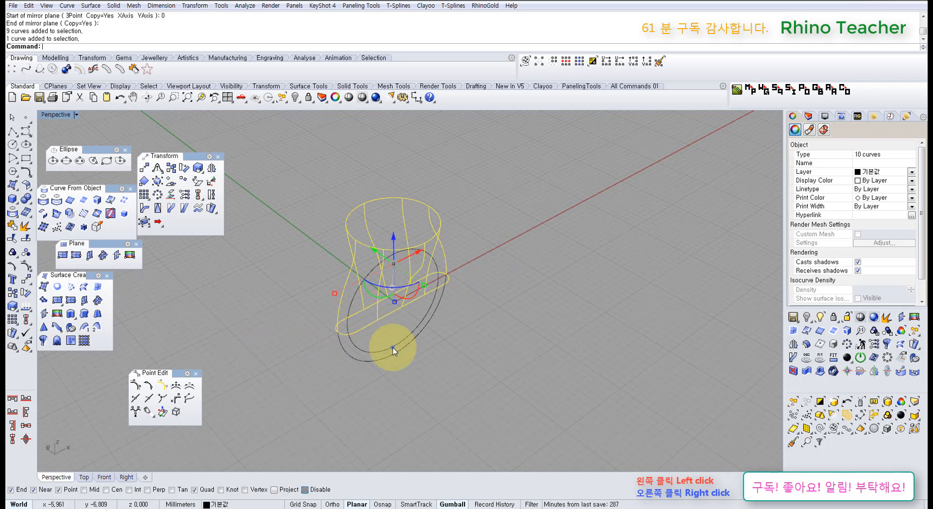
pyautogui.moveTo(393, 348); pyautogui.dragTo(376, 327, button='right')
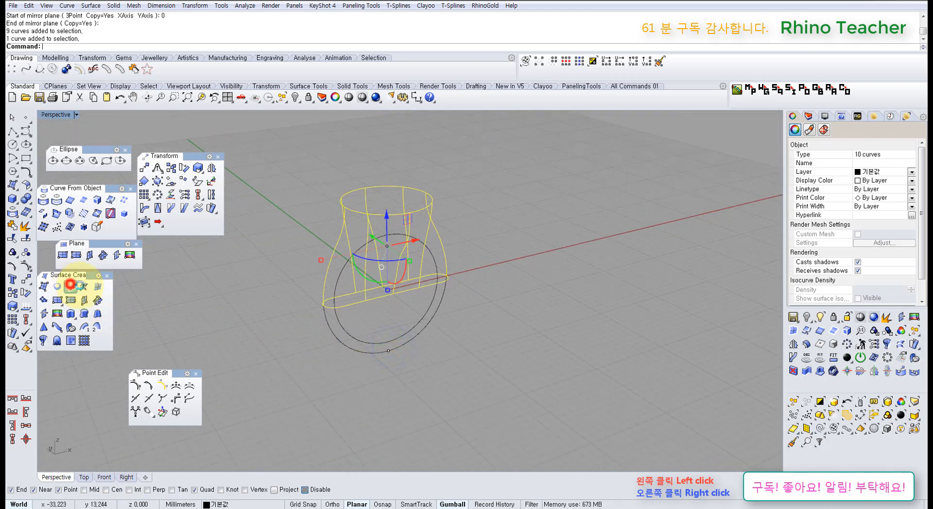
# - Create a network surface from the ten selected curves with position matching at edges A and C, and undo it
pyautogui.click(71, 286)
pyautogui.moveTo(423, 303); pyautogui.dragTo(498, 308, button='right')
pyautogui.scroll(6, 389, 262)
pyautogui.rightClick(581, 349)
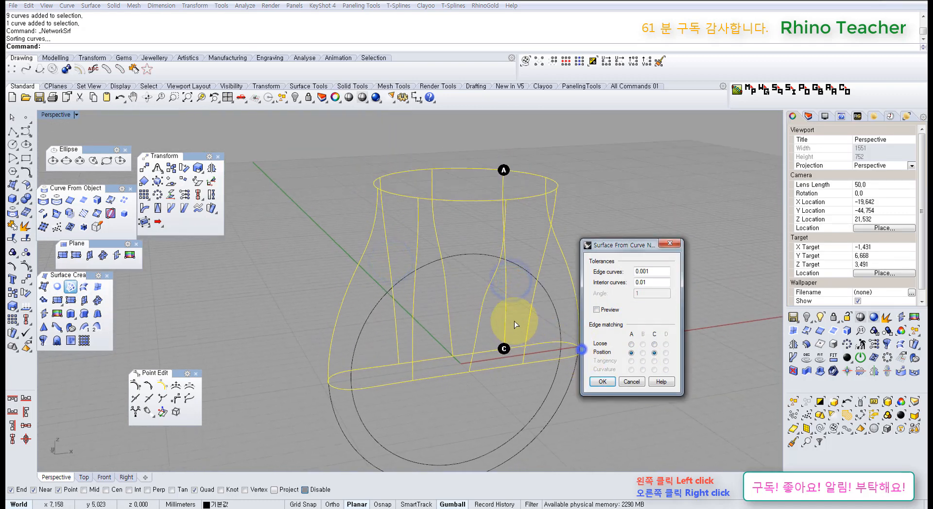
pyautogui.click(602, 381)
pyautogui.moveTo(546, 385); pyautogui.dragTo(506, 357, button='right')
pyautogui.hotkey('ctrl', 'z')
# - Create the network surface from the ten curves with edge tolerance 0.001, interior tolerance 0.01 and position matching
pyautogui.rightClick(506, 357)
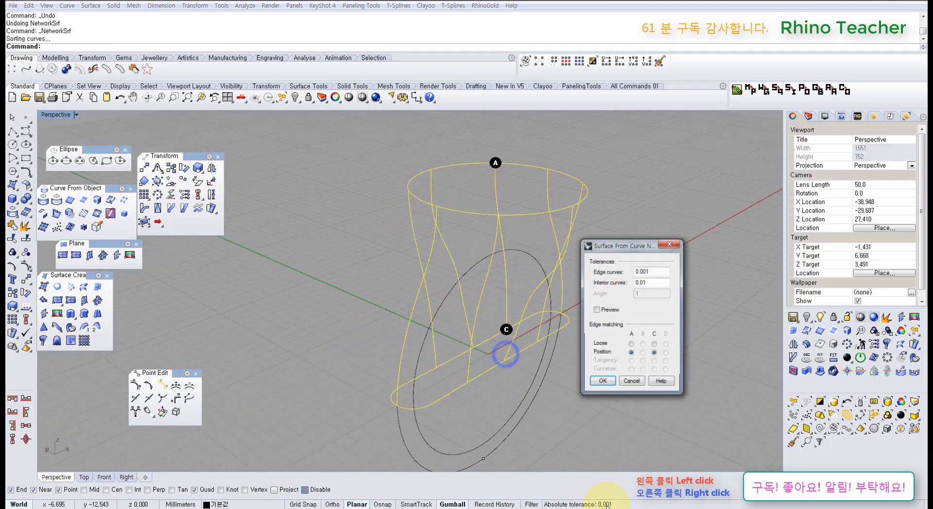
pyautogui.click(508, 504)
pyautogui.click(603, 382)
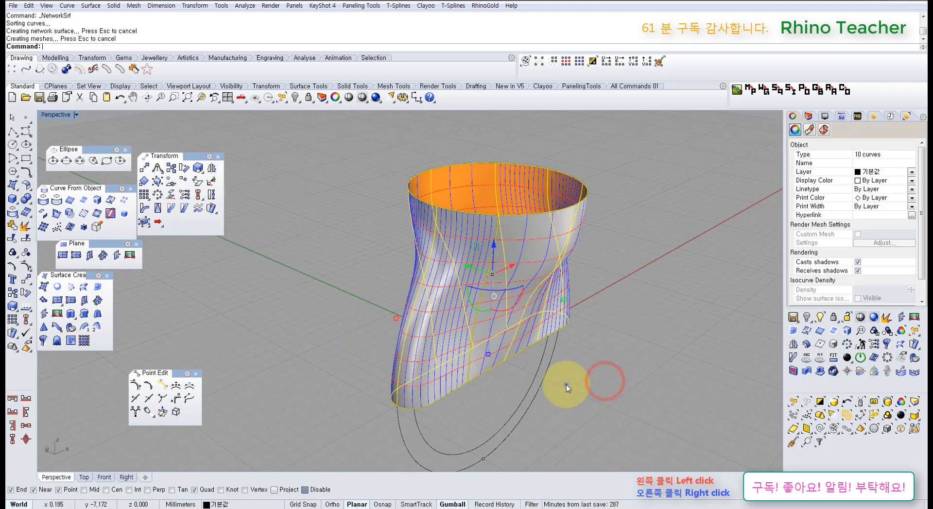
pyautogui.moveTo(566, 385); pyautogui.dragTo(523, 313, button='right')
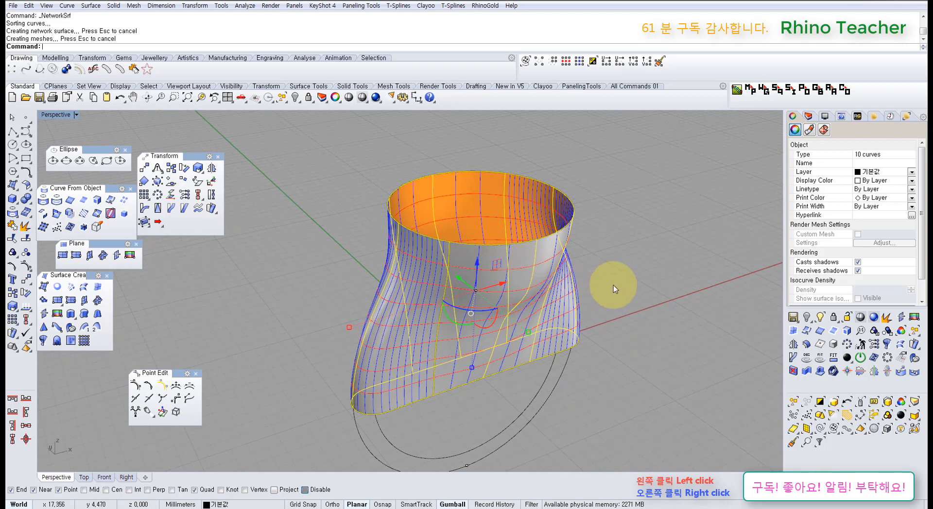
pyautogui.click(642, 285)
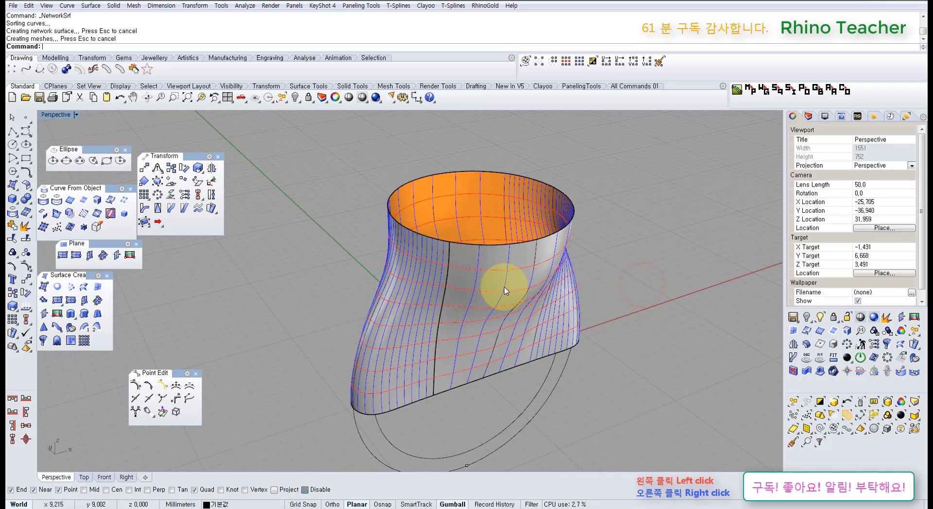
# - Undo the network surface to examine its underlying curves, redo it, and select the surface
pyautogui.moveTo(463, 335)
pyautogui.mouseDown(button='right')
pyautogui.moveTo(475, 386)
pyautogui.moveTo(460, 295)
pyautogui.moveTo(510, 260)
pyautogui.moveTo(424, 334)
pyautogui.moveTo(472, 333)
pyautogui.mouseUp(button='right')
pyautogui.hotkey('ctrl', 'z')
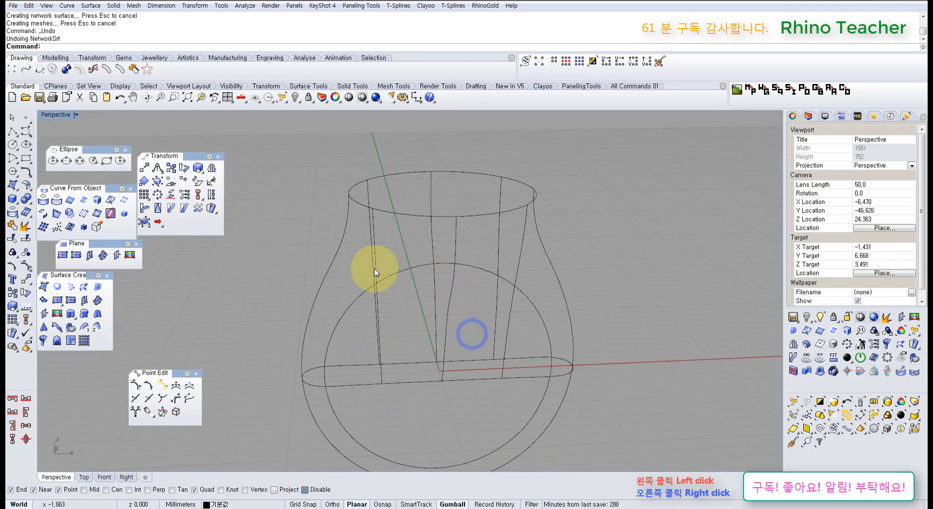
pyautogui.moveTo(375, 272); pyautogui.dragTo(402, 276, button='right')
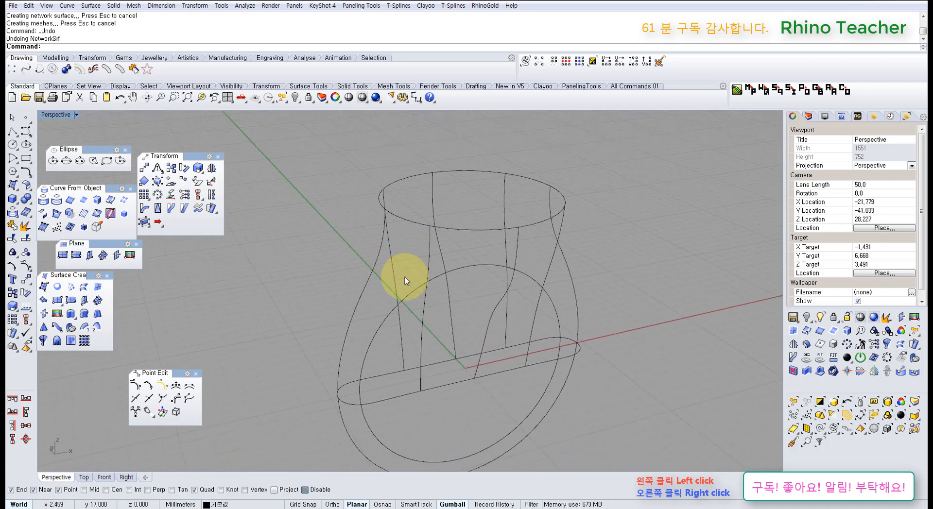
pyautogui.hotkey('ctrl', 'y')
pyautogui.click(462, 288)
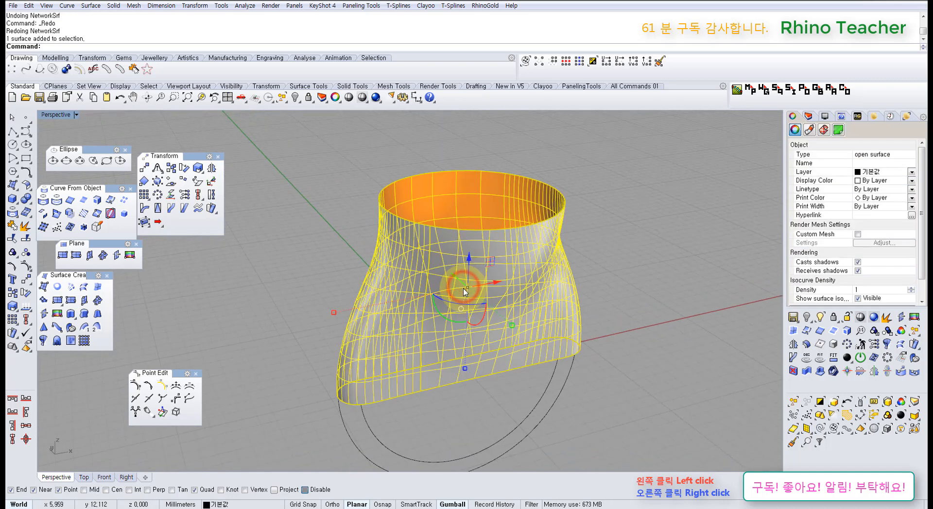
# - Lock the network surface and turn on the control points of the side curves
pyautogui.hotkey('ctrl', 'l')
pyautogui.click(432, 263)
pyautogui.moveTo(450, 317); pyautogui.dragTo(500, 332, button='right')
pyautogui.press('F10')
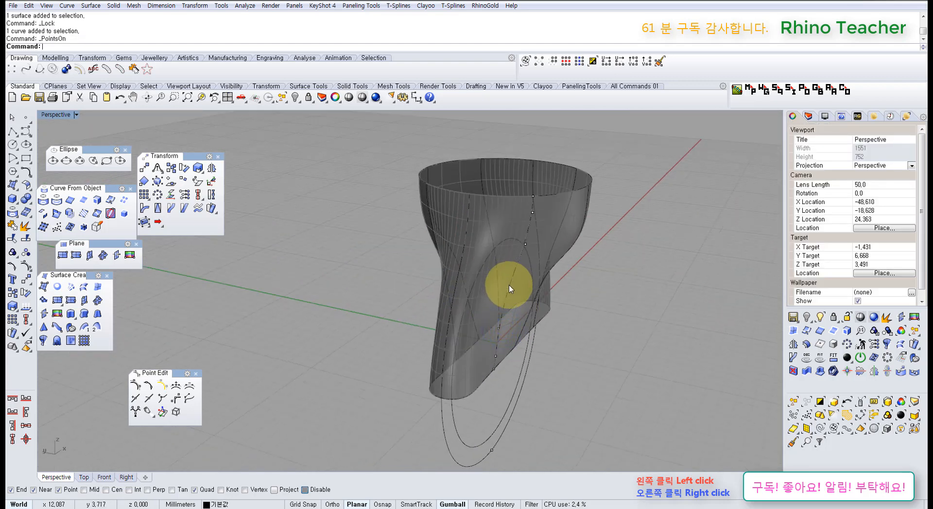
pyautogui.click(508, 289)
pyautogui.moveTo(647, 294); pyautogui.dragTo(580, 262, button='right')
pyautogui.click(636, 208)
pyautogui.moveTo(599, 214); pyautogui.dragTo(323, 204)
# - In the front view, select the mid-height control points on the front and back side curves, leaving the two end curves out
pyautogui.hotkey('ctrl', 'F2')
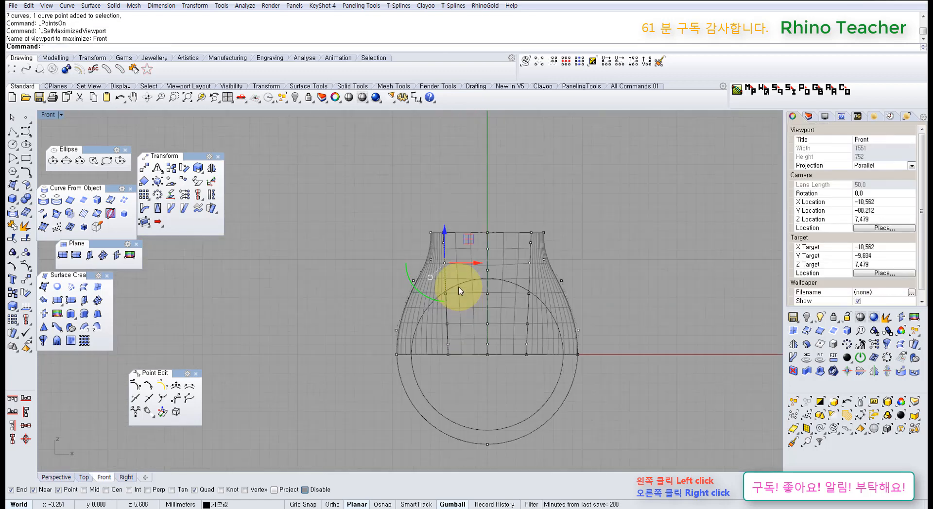
pyautogui.scroll(8, 454, 287)
pyautogui.click(413, 302)
pyautogui.moveTo(410, 228); pyautogui.dragTo(450, 262)
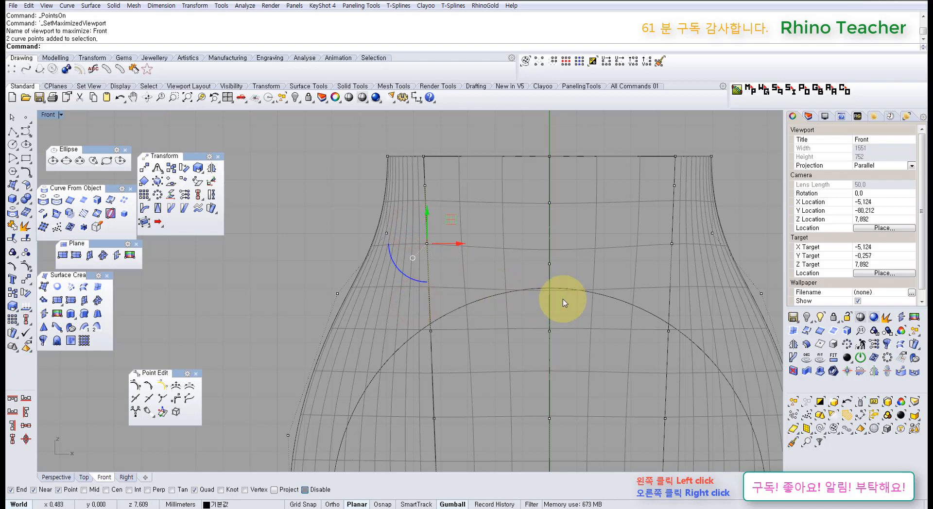
pyautogui.keyDown('shift'); pyautogui.moveTo(650, 230); pyautogui.dragTo(681, 254); pyautogui.keyUp('shift')
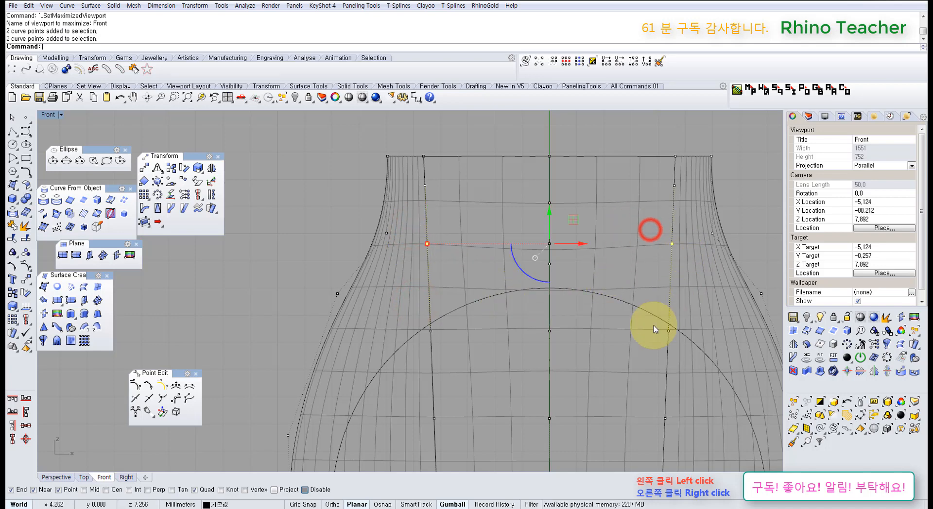
pyautogui.moveTo(630, 352); pyautogui.dragTo(548, 282, button='right')
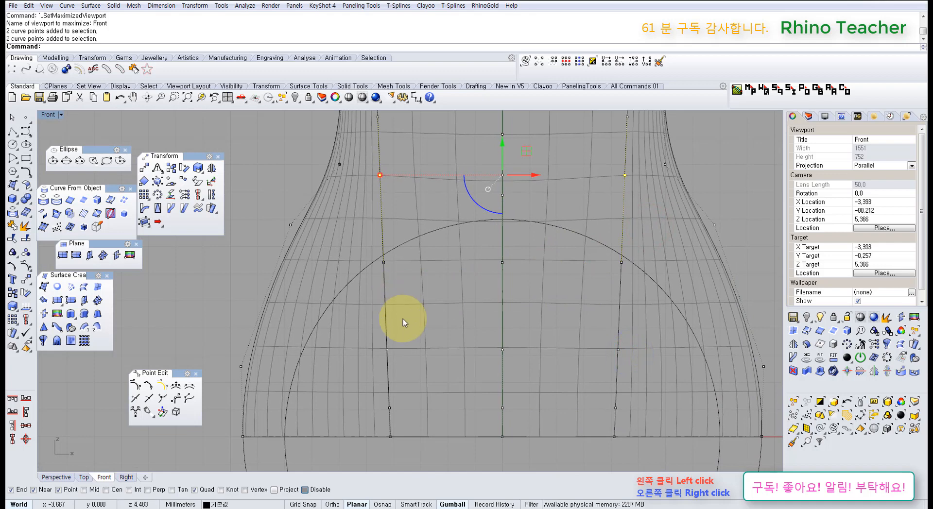
pyautogui.keyDown('shift'); pyautogui.moveTo(336, 242); pyautogui.dragTo(641, 294); pyautogui.keyUp('shift')
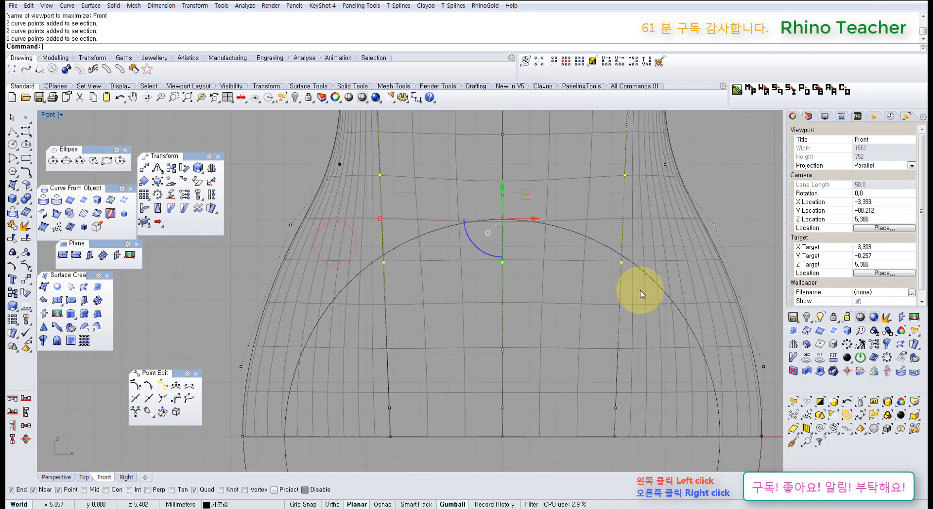
# - Scale the selected control points slightly outward across the ring's width in the top view, and examine the updated surface in perspective
pyautogui.hotkey('ctrl', 'F1')
pyautogui.scroll(-4, 500, 307)
pyautogui.moveTo(496, 321); pyautogui.dragTo(415, 286, button='right')
pyautogui.scroll(4, 428, 292)
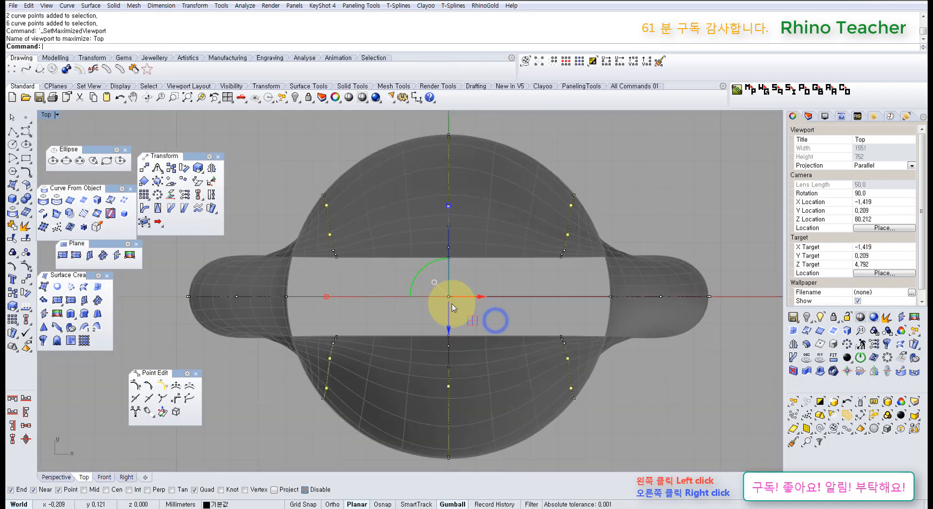
pyautogui.moveTo(451, 213); pyautogui.dragTo(441, 202)
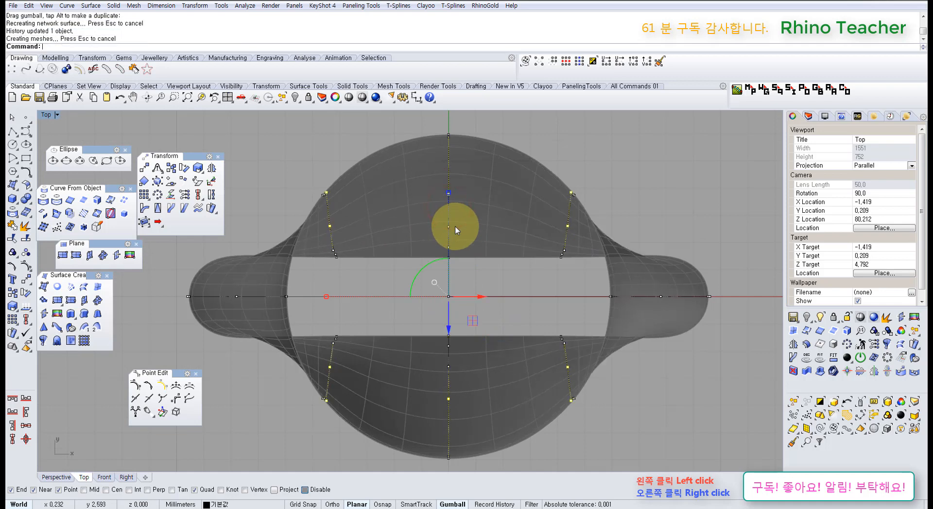
pyautogui.hotkey('ctrl', 'F4')
pyautogui.moveTo(444, 270); pyautogui.dragTo(533, 346, button='right')
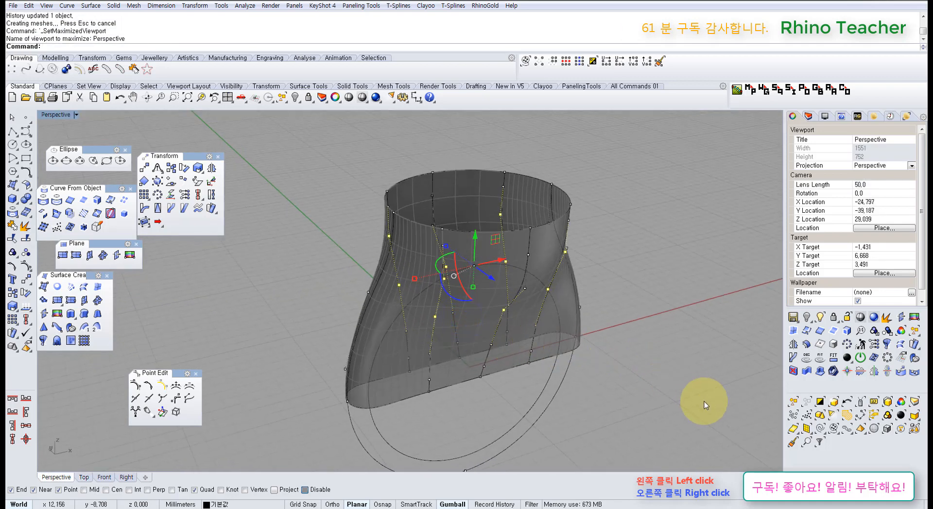
# - Undo the control point scaling and the surface lock
pyautogui.hotkey('ctrl', 'z')
pyautogui.moveTo(679, 406)
pyautogui.mouseDown(button='right')
pyautogui.moveTo(601, 361)
pyautogui.moveTo(502, 268)
pyautogui.mouseUp(button='right')
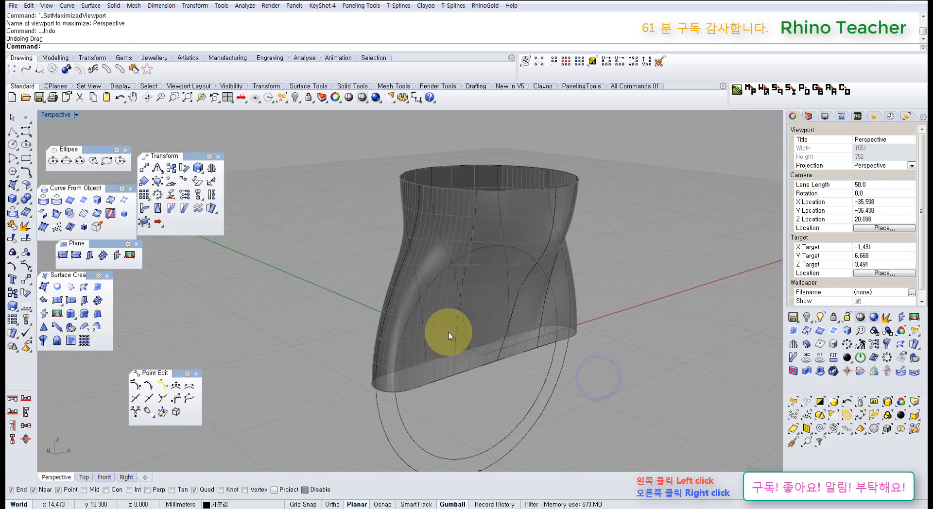
pyautogui.moveTo(590, 224); pyautogui.dragTo(458, 224, button='right')
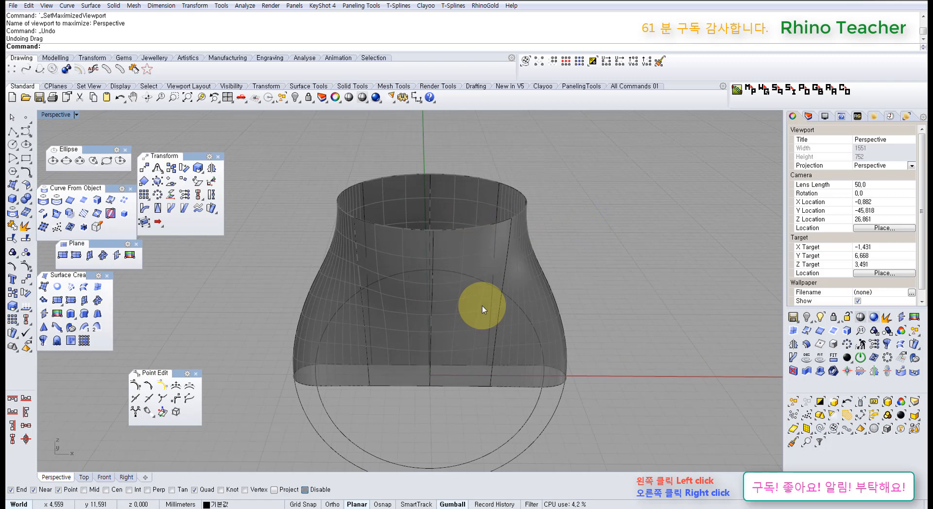
pyautogui.moveTo(482, 306)
pyautogui.mouseDown(button='right')
pyautogui.moveTo(505, 252)
pyautogui.moveTo(507, 288)
pyautogui.moveTo(488, 319)
pyautogui.mouseUp(button='right')
pyautogui.hotkey('ctrl', 'z')
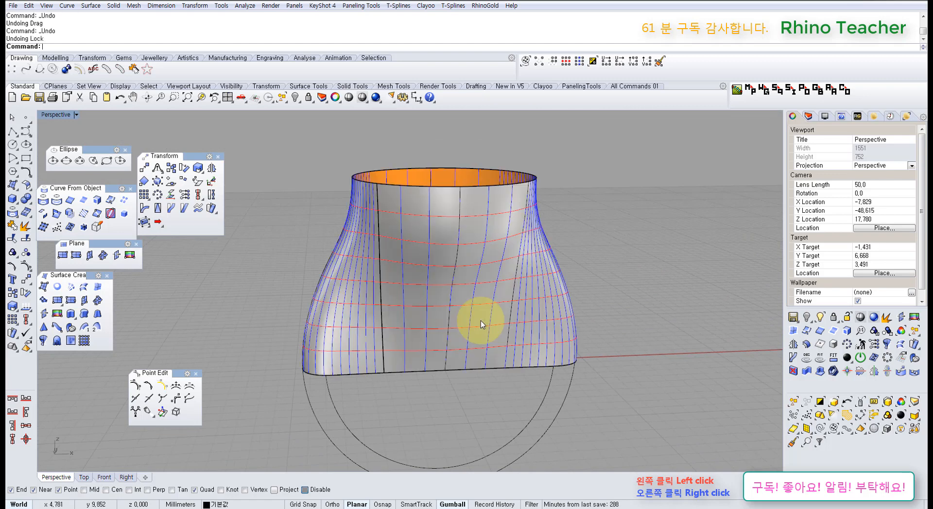
# - Delete the network surface, keeping its underlying curves
pyautogui.click(455, 290)
pyautogui.click(477, 267)
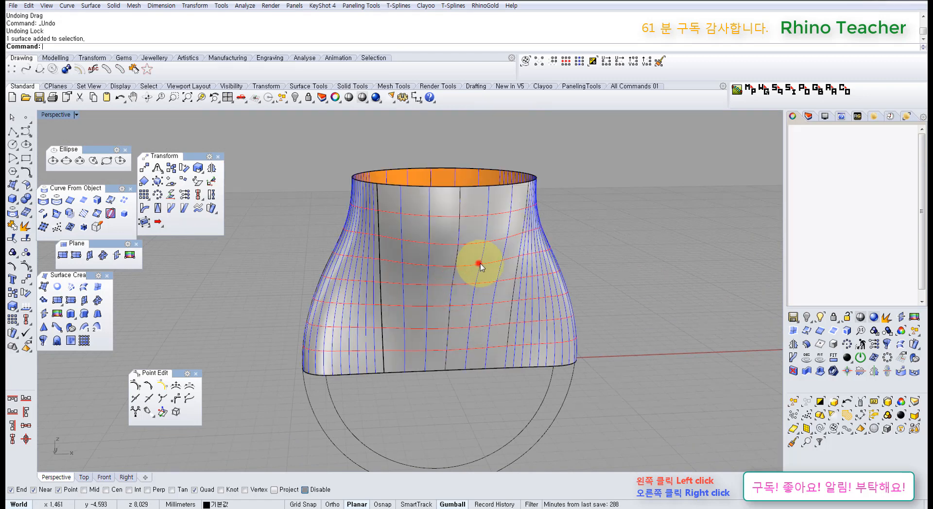
pyautogui.press('Delete')
pyautogui.moveTo(470, 247); pyautogui.dragTo(505, 267, button='right')
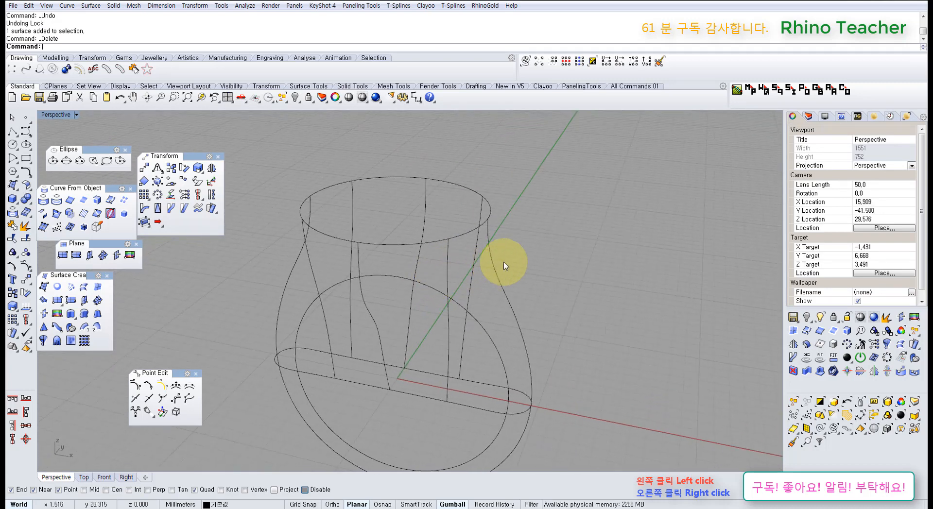
# - Delete five side curves, keeping only one end curve, its neighbouring front intermediate curve and the front centre curve
pyautogui.moveTo(499, 258); pyautogui.dragTo(465, 256)
pyautogui.keyDown('shift'); pyautogui.moveTo(442, 209); pyautogui.dragTo(411, 213); pyautogui.keyUp('shift')
pyautogui.moveTo(435, 254); pyautogui.dragTo(465, 293, button='right')
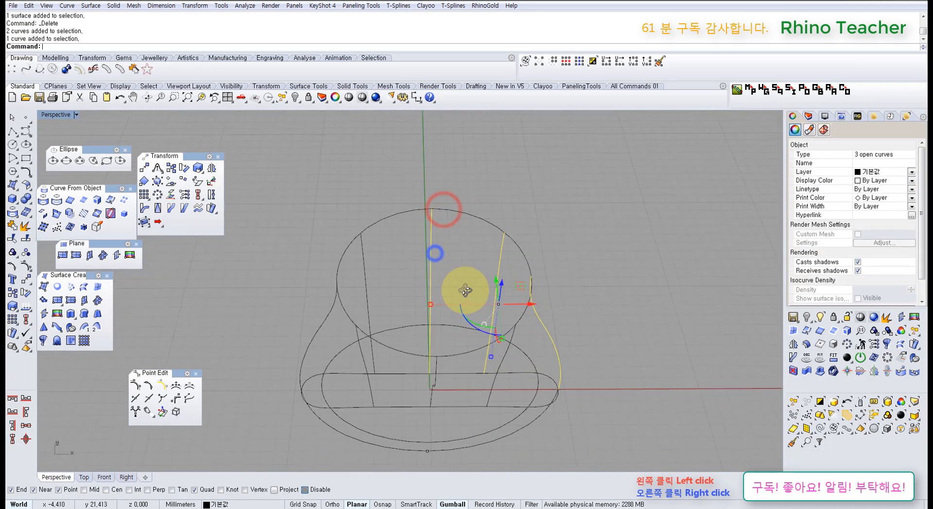
pyautogui.press('Delete')
pyautogui.click(500, 354)
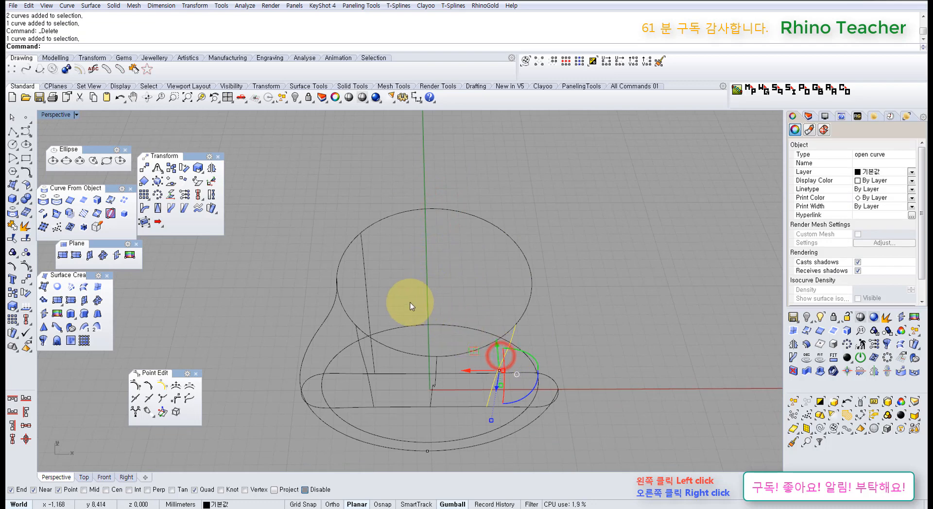
pyautogui.press('Delete')
pyautogui.click(368, 290)
pyautogui.moveTo(391, 305); pyautogui.dragTo(423, 263, button='right')
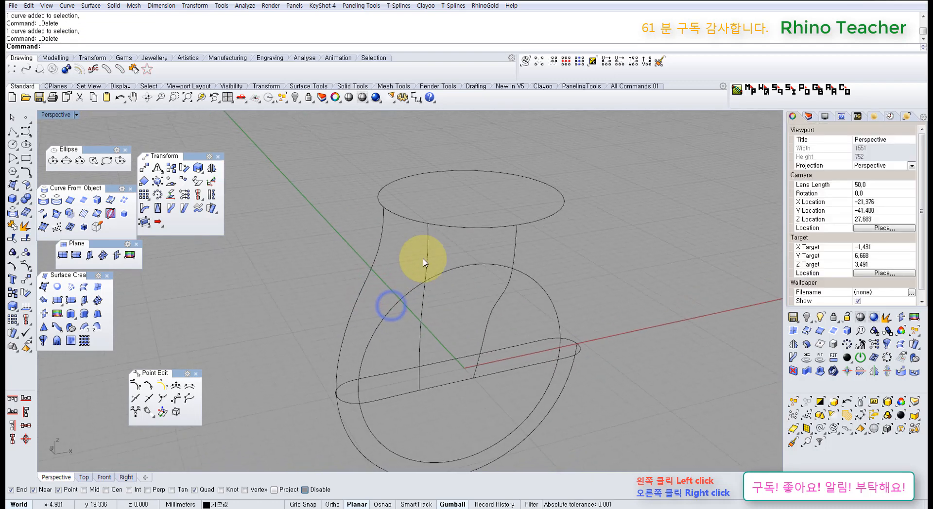
# - Check the three remaining side curves and turn on Always Record History
pyautogui.click(424, 255)
pyautogui.click(382, 244)
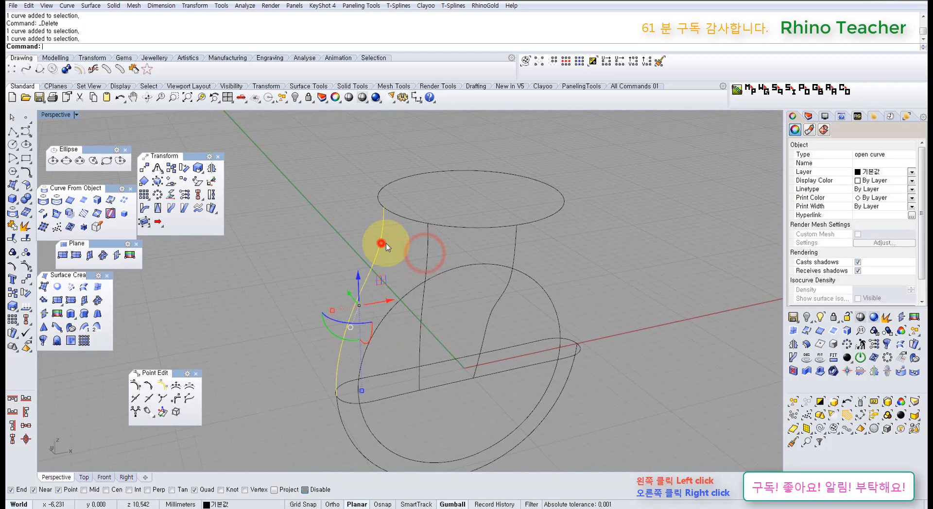
pyautogui.click(513, 243)
pyautogui.click(599, 255)
pyautogui.moveTo(599, 255); pyautogui.dragTo(493, 232, button='right')
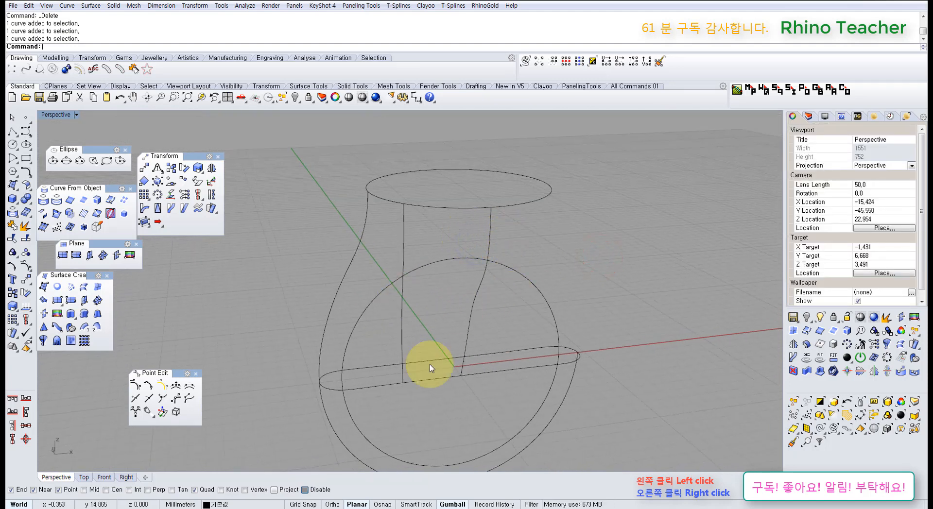
pyautogui.rightClick(481, 505)
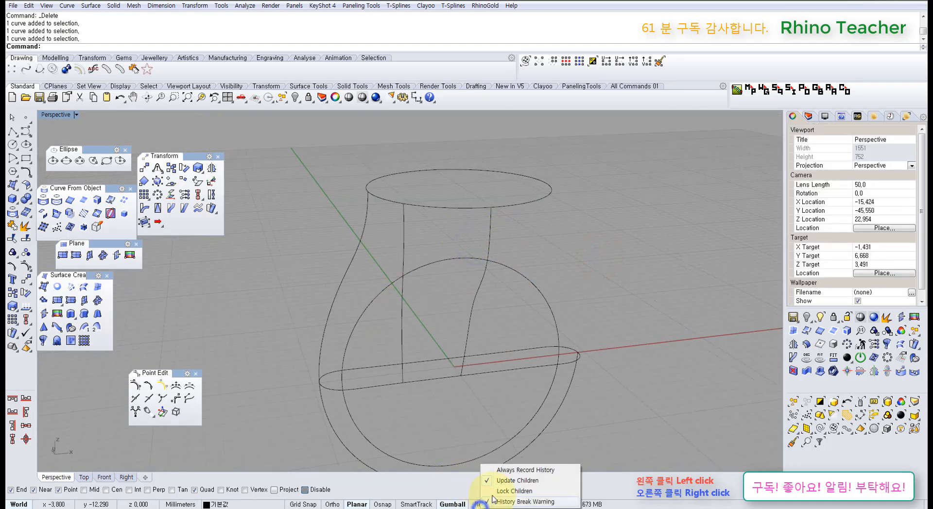
pyautogui.click(528, 470)
pyautogui.moveTo(497, 276)
pyautogui.mouseDown(button='right')
pyautogui.moveTo(494, 255)
pyautogui.moveTo(475, 249)
pyautogui.mouseUp(button='right')
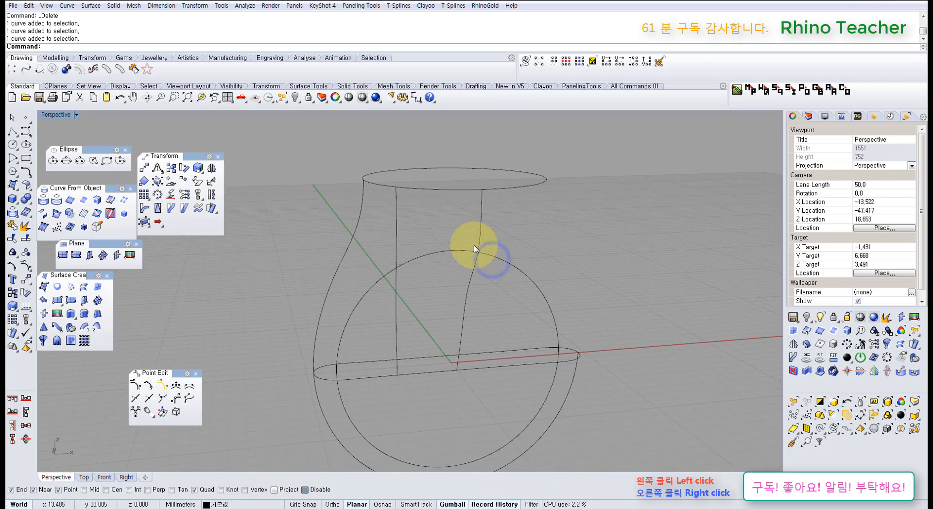
# - Mirror copies of the end curve and the front intermediate curve across the Y axis, starting the mirror plane at 0
pyautogui.click(372, 224)
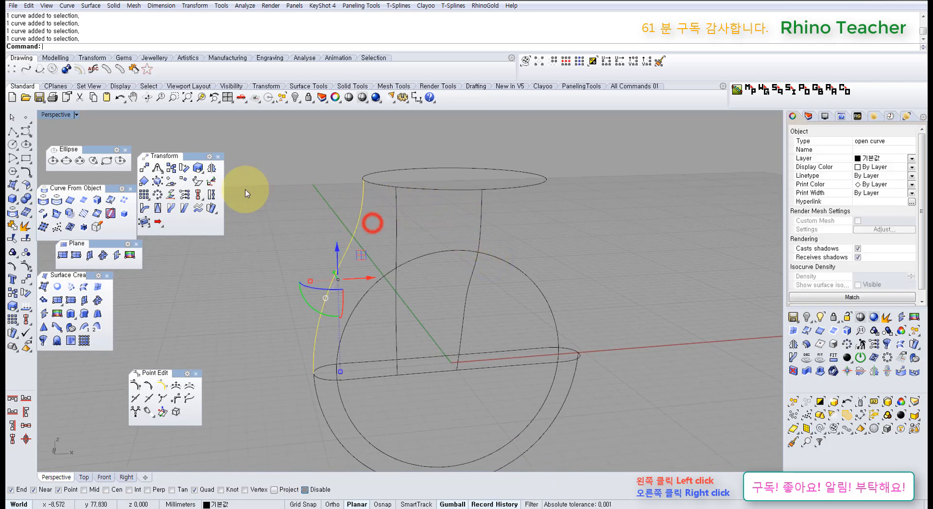
pyautogui.scroll(-6, 379, 197)
pyautogui.moveTo(404, 200); pyautogui.dragTo(404, 261, button='right')
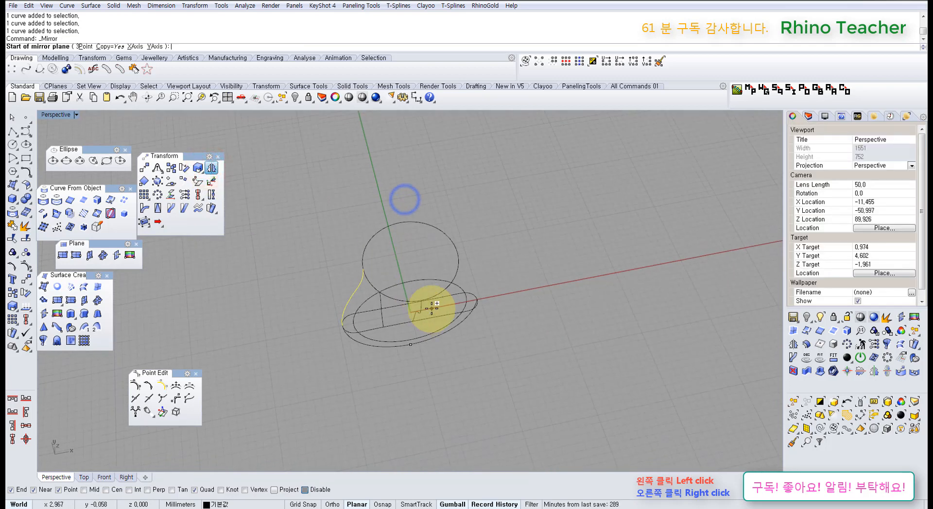
pyautogui.press('Escape')
pyautogui.scroll(7, 381, 316)
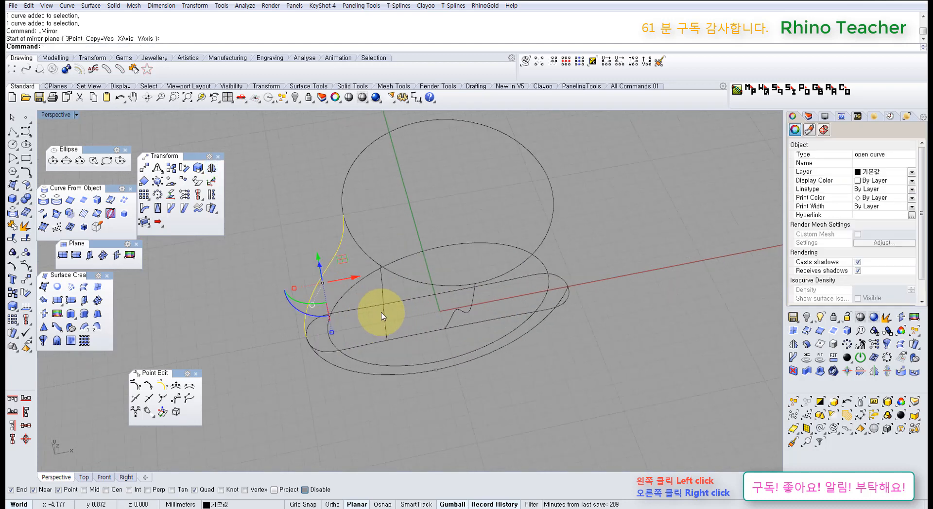
pyautogui.keyDown('shift'); pyautogui.click(382, 297); pyautogui.keyUp('shift')
pyautogui.click(211, 168)
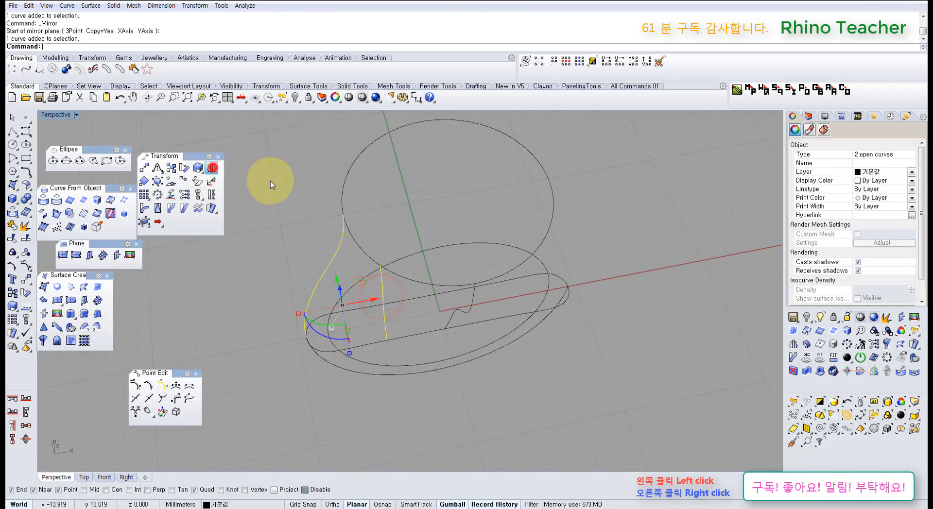
pyautogui.write('0')
pyautogui.press('Return')
pyautogui.click(362, 200)
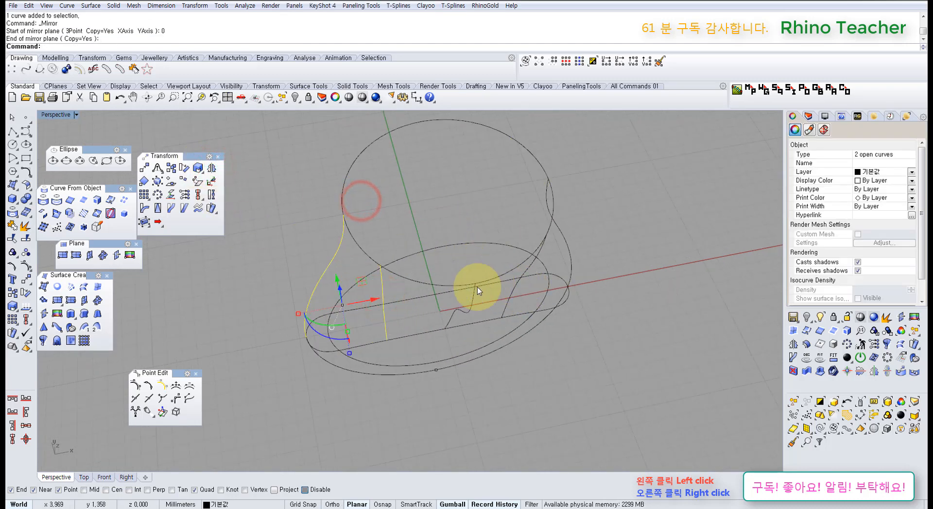
# - Mirror copies of the front centre curve and both front intermediate curves across the X axis, starting the mirror plane at 0
pyautogui.click(383, 285)
pyautogui.keyDown('shift'); pyautogui.click(458, 308); pyautogui.keyUp('shift')
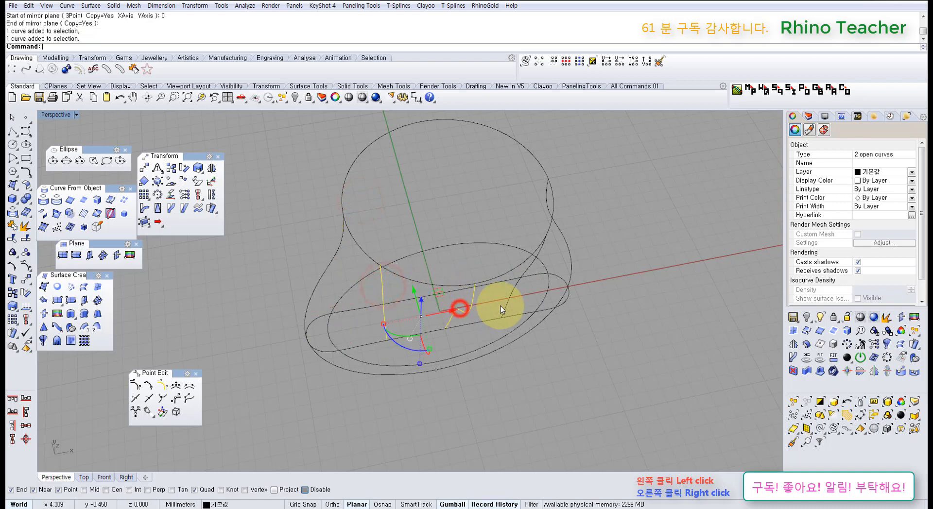
pyautogui.keyDown('shift'); pyautogui.click(505, 306); pyautogui.keyUp('shift')
pyautogui.keyDown('ctrl'); pyautogui.click(572, 265); pyautogui.keyUp('ctrl')
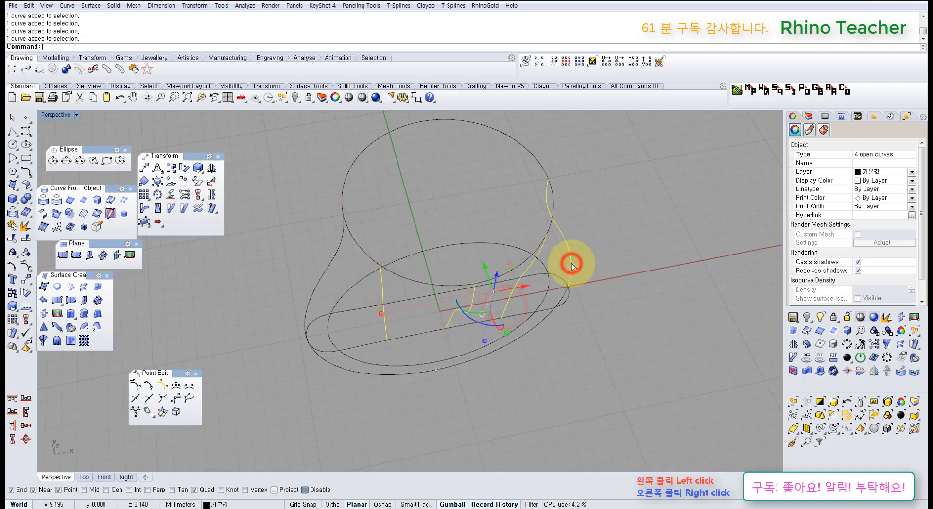
pyautogui.rightClick(540, 270)
pyautogui.write('0')
pyautogui.press('Return')
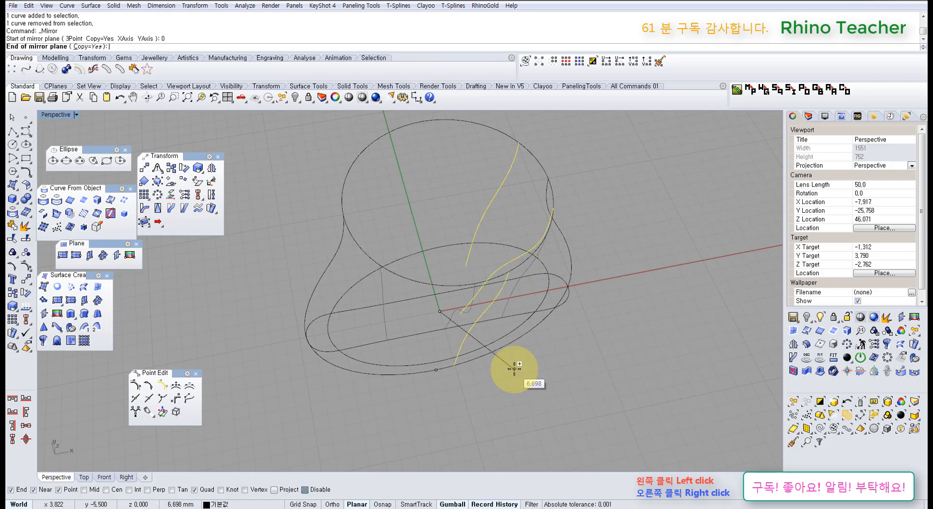
pyautogui.click(620, 296)
# - Set the display color of the three original side curves to red
pyautogui.moveTo(624, 327); pyautogui.dragTo(411, 273, button='right')
pyautogui.click(410, 271)
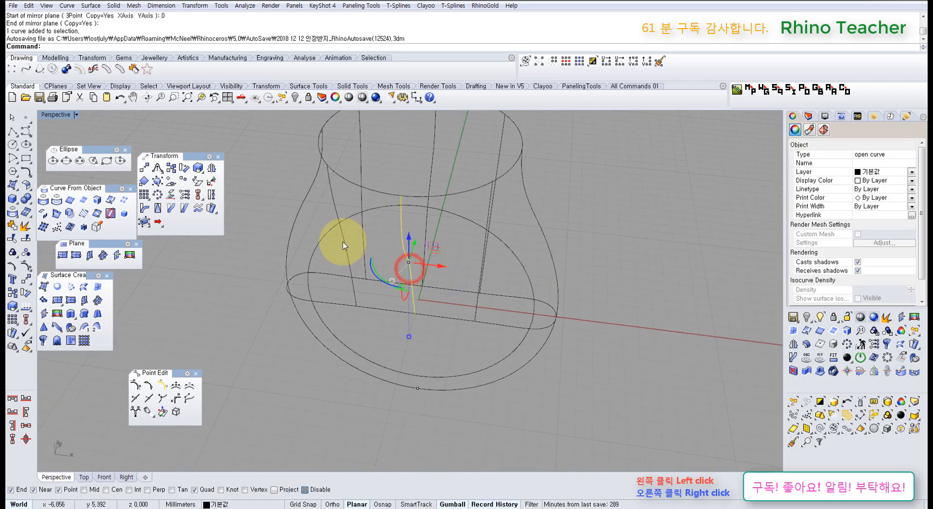
pyautogui.click(343, 243)
pyautogui.click(304, 201)
pyautogui.click(875, 179)
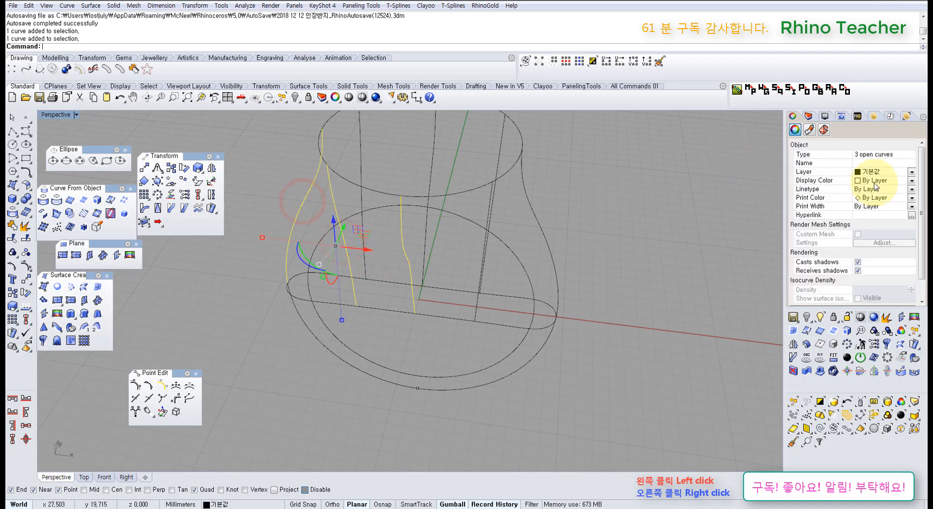
pyautogui.click(870, 216)
pyautogui.click(743, 321)
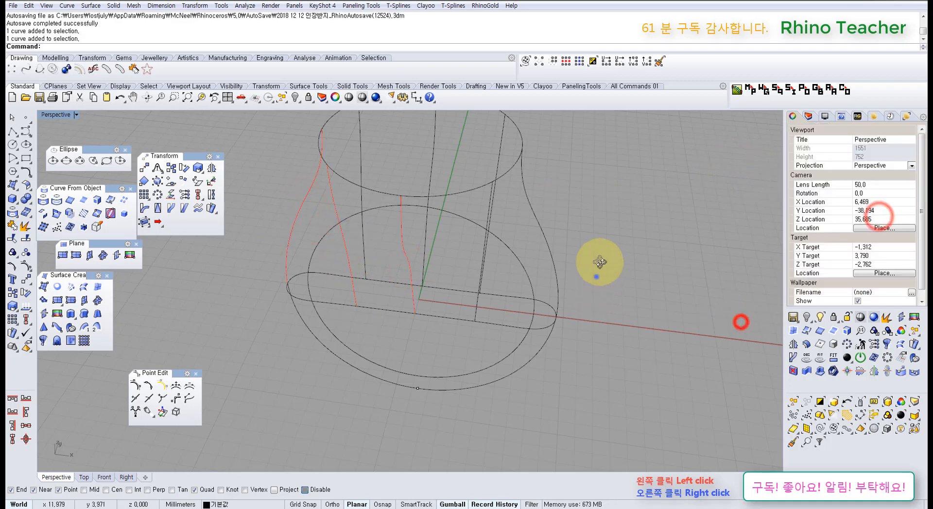
# - Select the rim with all eight side curves, and switch the selection to the closed slot curve alone
pyautogui.moveTo(596, 277); pyautogui.dragTo(570, 254, button='right')
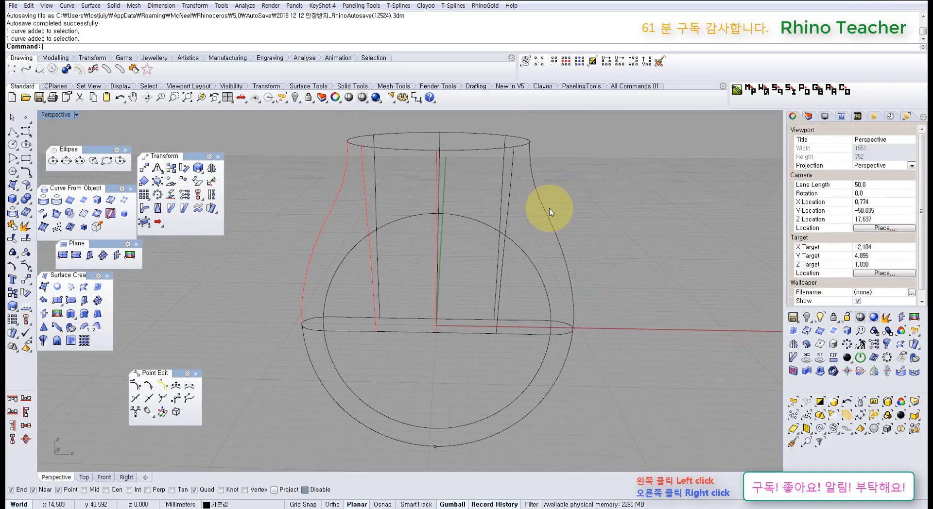
pyautogui.moveTo(521, 183); pyautogui.dragTo(545, 202, button='right')
pyautogui.moveTo(580, 196); pyautogui.dragTo(292, 149)
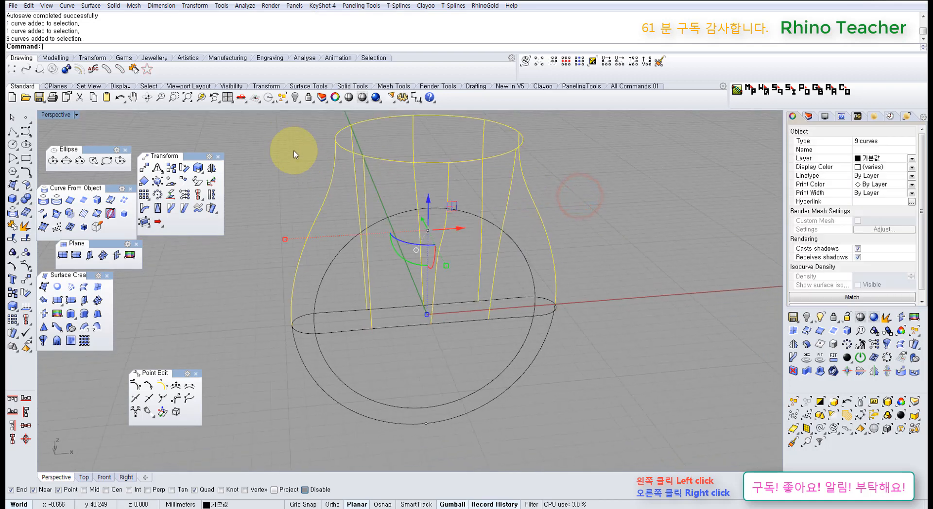
pyautogui.click(403, 346)
pyautogui.click(399, 327)
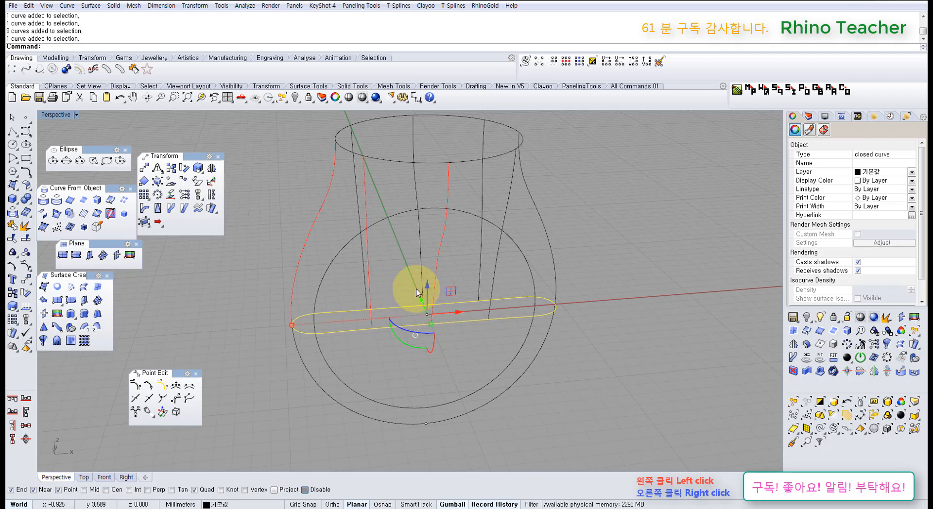
# - Create a network surface from the ten body curves, keeping position edge matching and tolerances of 0.001 for edges and 0.01 for interior curves
pyautogui.keyDown('shift'); pyautogui.moveTo(483, 271); pyautogui.dragTo(486, 307, button='right'); pyautogui.keyUp('shift')
pyautogui.moveTo(458, 302)
pyautogui.mouseDown(button='right')
pyautogui.moveTo(514, 276)
pyautogui.moveTo(466, 289)
pyautogui.mouseUp(button='right')
pyautogui.moveTo(553, 205); pyautogui.dragTo(359, 154)
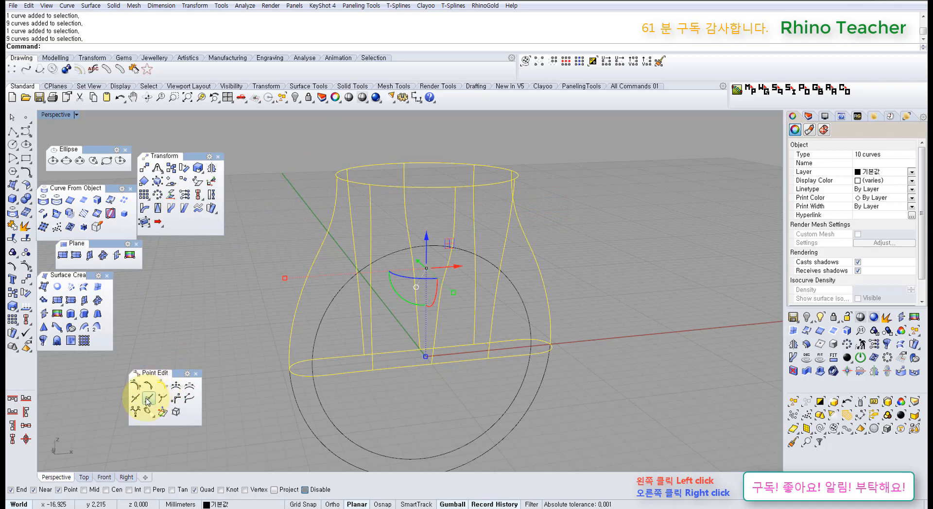
pyautogui.click(73, 287)
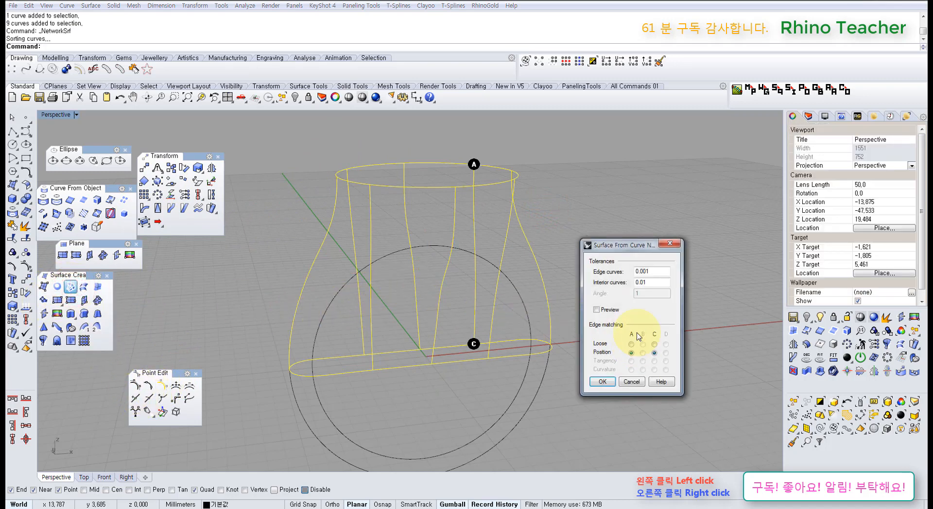
pyautogui.click(603, 382)
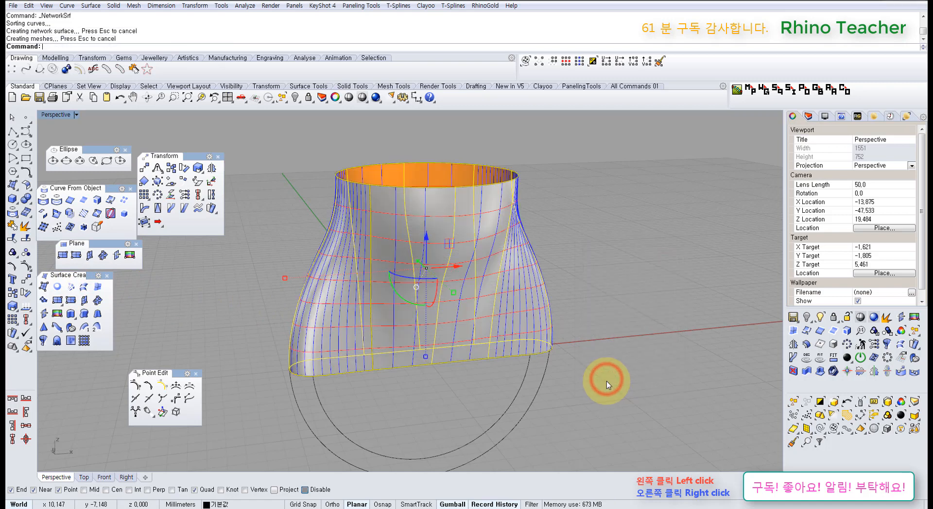
# - Turn off Always Record History and clear the curve selection
pyautogui.rightClick(492, 504)
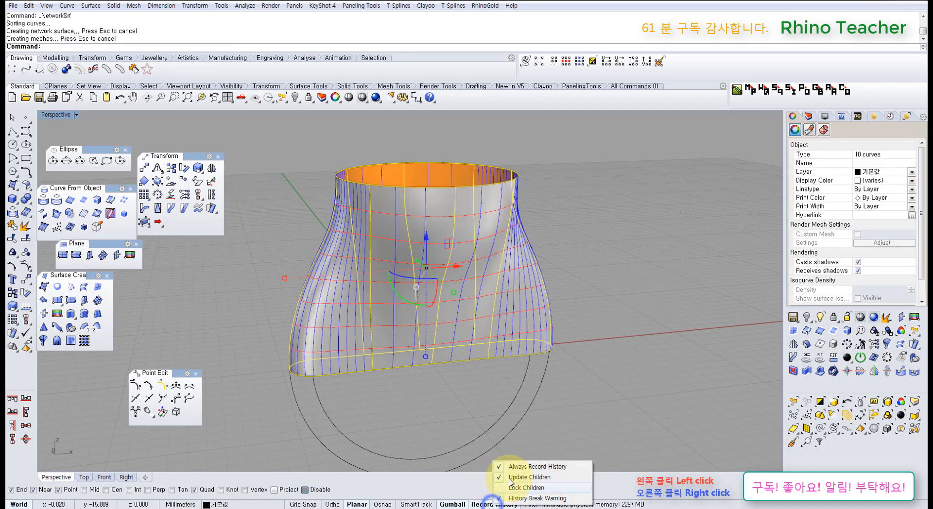
pyautogui.click(512, 467)
pyautogui.click(643, 380)
# - Lock the new network surface so that only the curves can be selected
pyautogui.moveTo(445, 289); pyautogui.dragTo(417, 266, button='right')
pyautogui.click(444, 274)
pyautogui.hotkey('ctrl', 'l')
pyautogui.moveTo(501, 210); pyautogui.dragTo(457, 193)
pyautogui.keyDown('shift'); pyautogui.moveTo(574, 187); pyautogui.dragTo(431, 170); pyautogui.keyUp('shift')
pyautogui.moveTo(432, 171); pyautogui.dragTo(544, 197, button='right')
pyautogui.press('Escape')
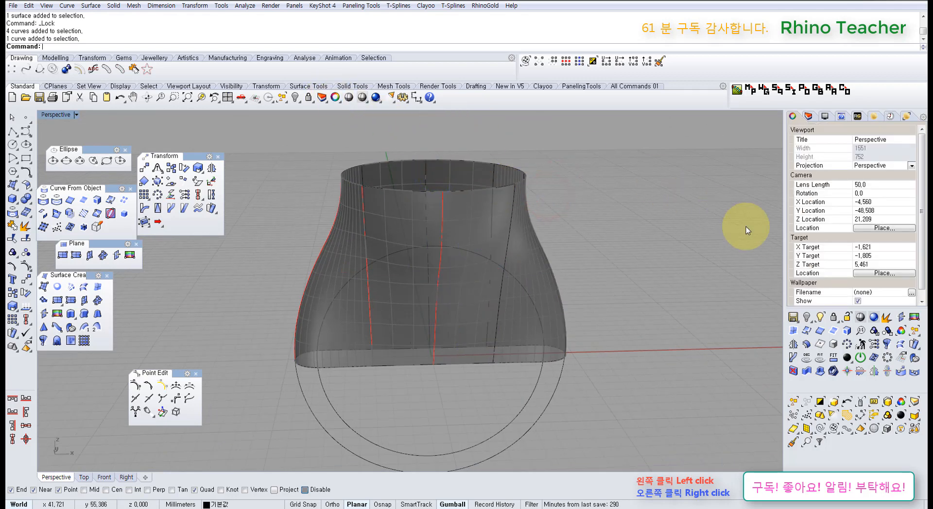
# - Select all objects with the same colour as the black curves and lock them, keeping the red curves editable
pyautogui.click(900, 402)
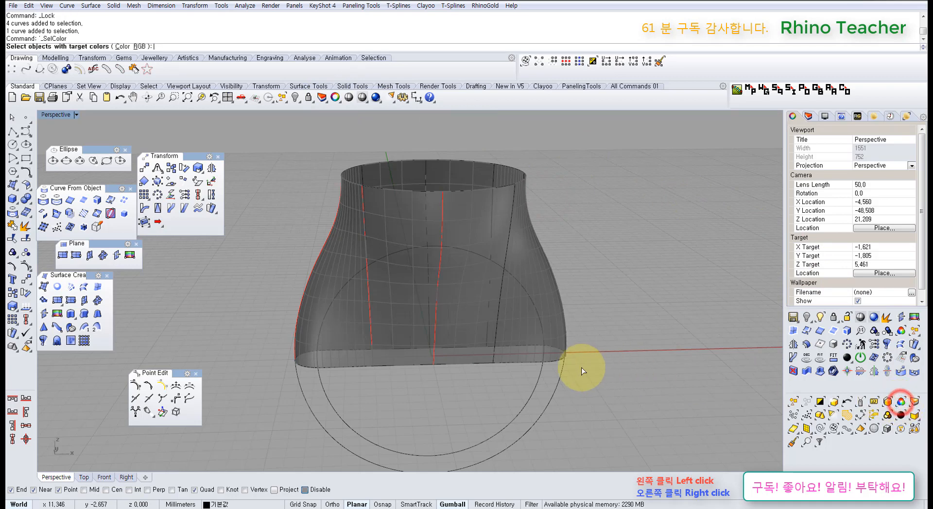
pyautogui.click(564, 373)
pyautogui.rightClick(568, 361)
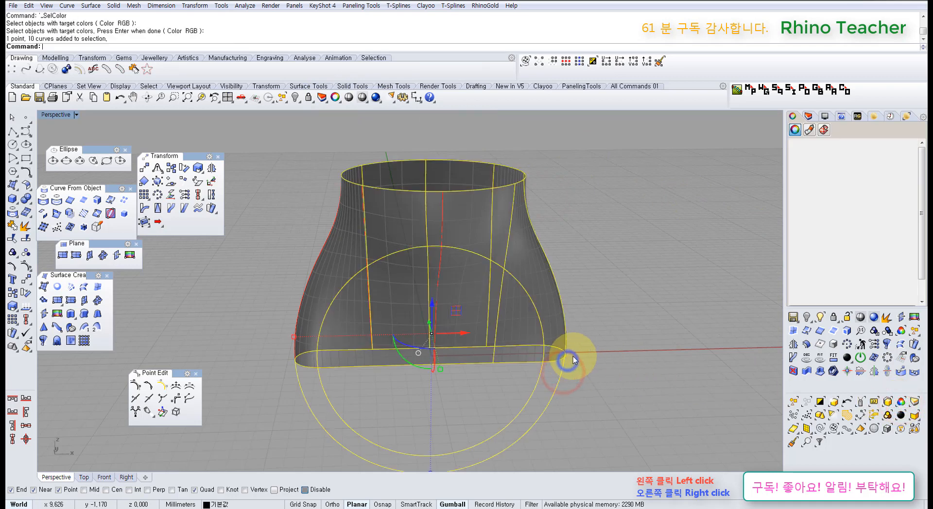
pyautogui.click(308, 98)
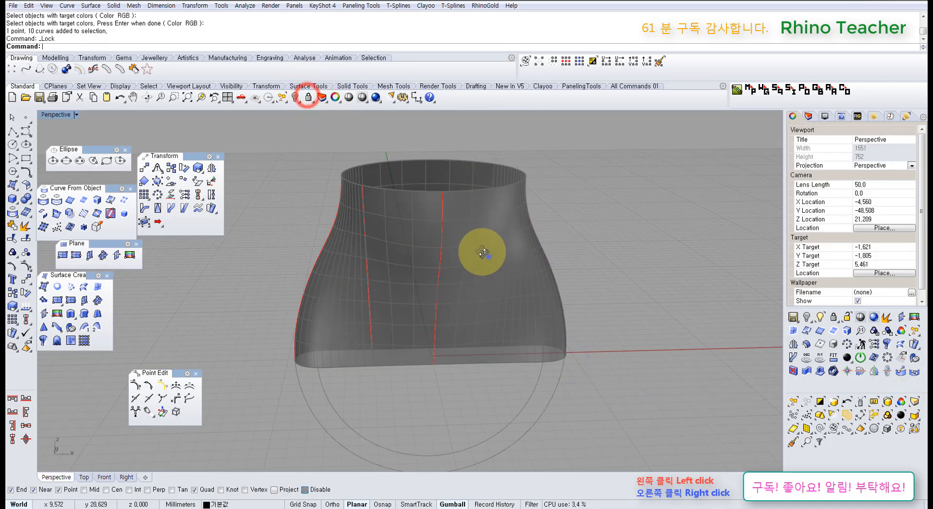
# - Select the three red curves together and turn on their control points
pyautogui.moveTo(487, 256); pyautogui.dragTo(485, 232, button='right')
pyautogui.moveTo(437, 242); pyautogui.dragTo(272, 201)
pyautogui.moveTo(368, 297); pyautogui.dragTo(489, 374, button='right')
pyautogui.click(574, 255)
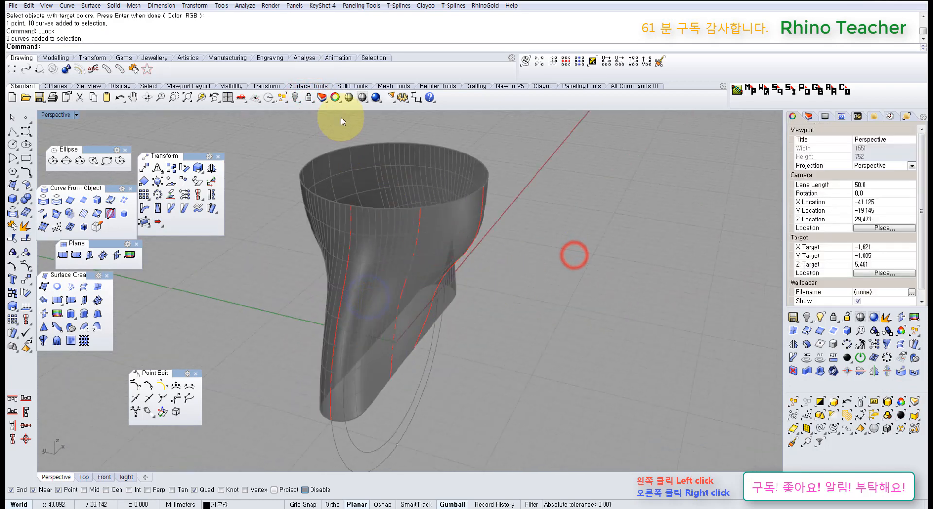
pyautogui.click(282, 97)
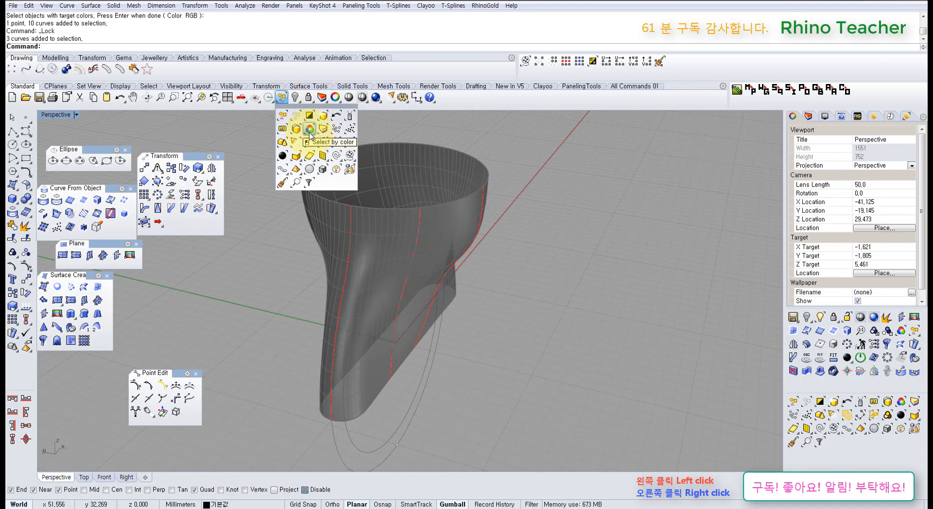
pyautogui.moveTo(535, 261); pyautogui.dragTo(452, 240, button='right')
pyautogui.moveTo(485, 271); pyautogui.dragTo(351, 252)
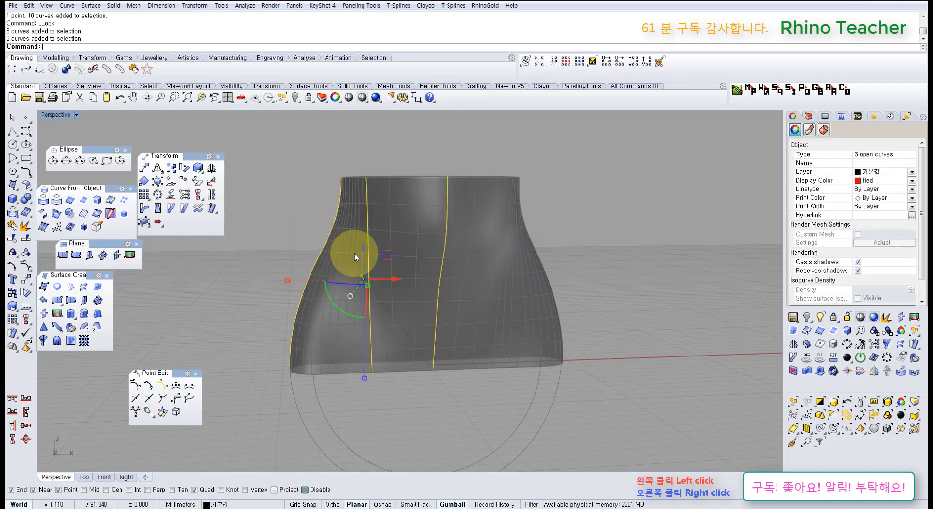
pyautogui.press('F10')
# - Try moving the mid-height control point of the middle red curve, and undo the move
pyautogui.moveTo(424, 274); pyautogui.dragTo(541, 319, button='right')
pyautogui.moveTo(407, 317); pyautogui.dragTo(433, 312, button='right')
pyautogui.moveTo(380, 305); pyautogui.dragTo(481, 331)
pyautogui.moveTo(481, 331); pyautogui.dragTo(395, 273, button='right')
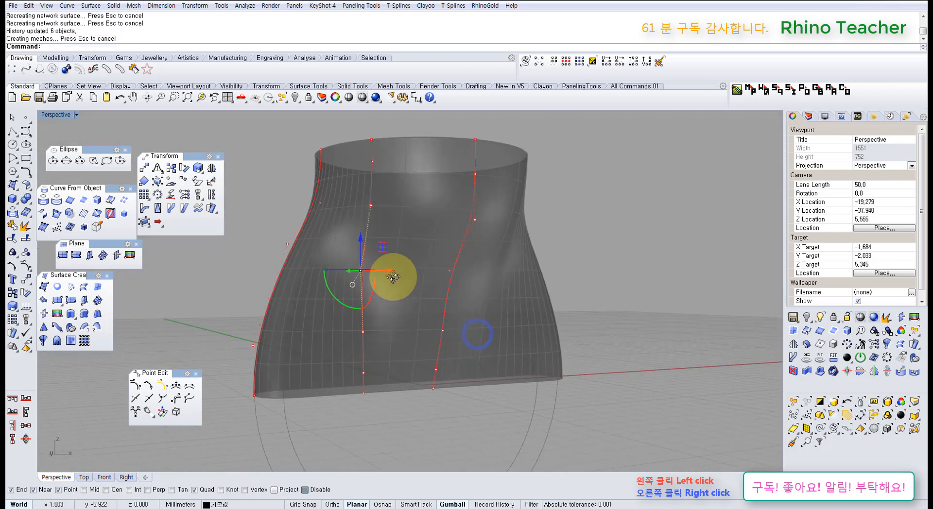
pyautogui.hotkey('ctrl', 'z')
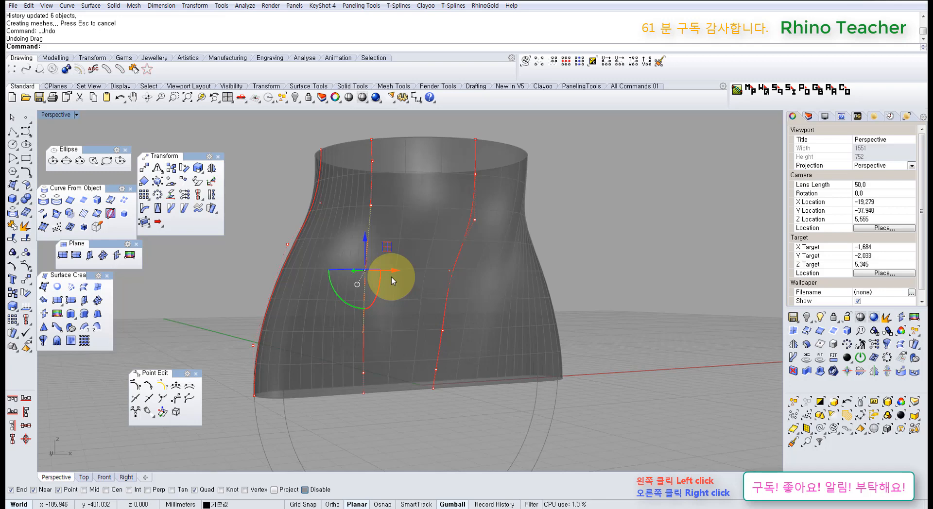
# - Move the mid-height control point of the middle red curve along the Y axis and set the viewport to shaded display
pyautogui.moveTo(392, 277); pyautogui.dragTo(338, 265, button='right')
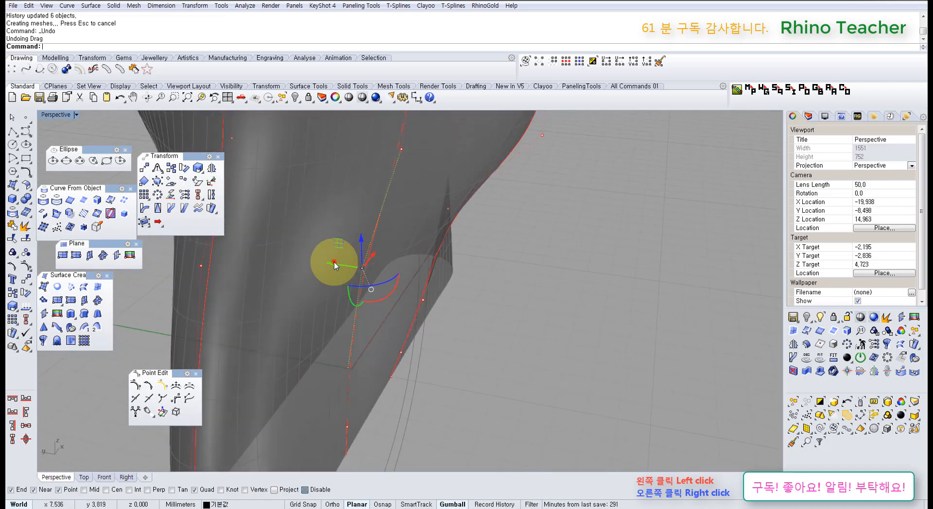
pyautogui.moveTo(335, 264); pyautogui.dragTo(339, 306)
pyautogui.scroll(-7, 337, 304)
pyautogui.moveTo(335, 303); pyautogui.dragTo(369, 337, button='right')
pyautogui.scroll(-2, 381, 301)
pyautogui.click(354, 101)
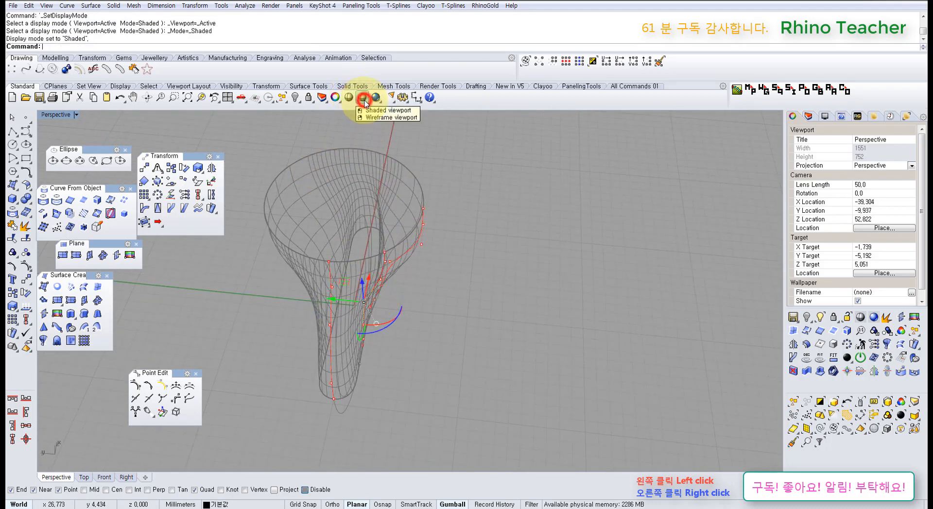
# - Show the hidden horizontal cylinder again and unlock the locked surface
pyautogui.moveTo(450, 298)
pyautogui.mouseDown(button='right')
pyautogui.moveTo(360, 267)
pyautogui.moveTo(479, 277)
pyautogui.moveTo(382, 229)
pyautogui.moveTo(444, 264)
pyautogui.moveTo(481, 243)
pyautogui.moveTo(427, 148)
pyautogui.moveTo(417, 464)
pyautogui.moveTo(471, 197)
pyautogui.moveTo(541, 216)
pyautogui.moveTo(530, 191)
pyautogui.mouseUp(button='right')
pyautogui.moveTo(502, 342); pyautogui.dragTo(432, 345, button='right')
pyautogui.middleClick(432, 345)
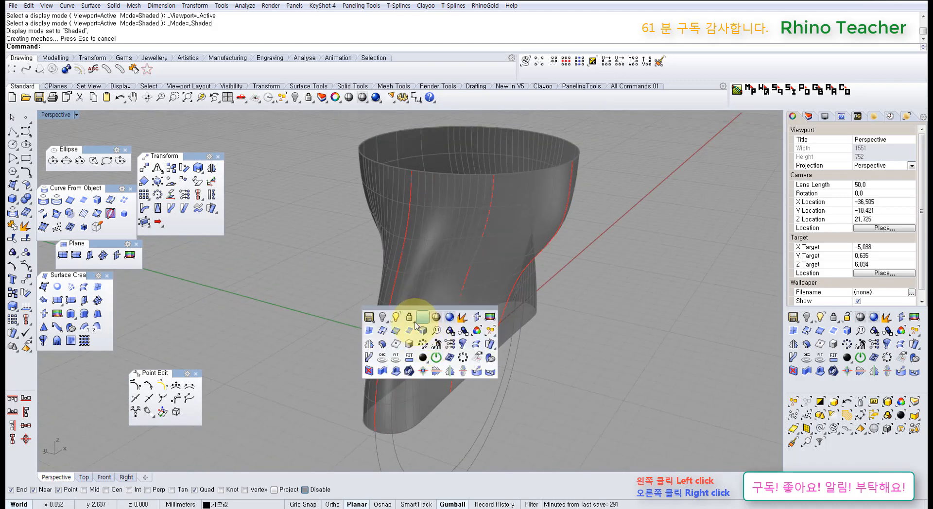
pyautogui.click(397, 318)
pyautogui.moveTo(477, 296); pyautogui.dragTo(432, 250, button='right')
pyautogui.middleClick(471, 253)
pyautogui.click(469, 224)
pyautogui.click(494, 226)
pyautogui.rightClick(494, 227)
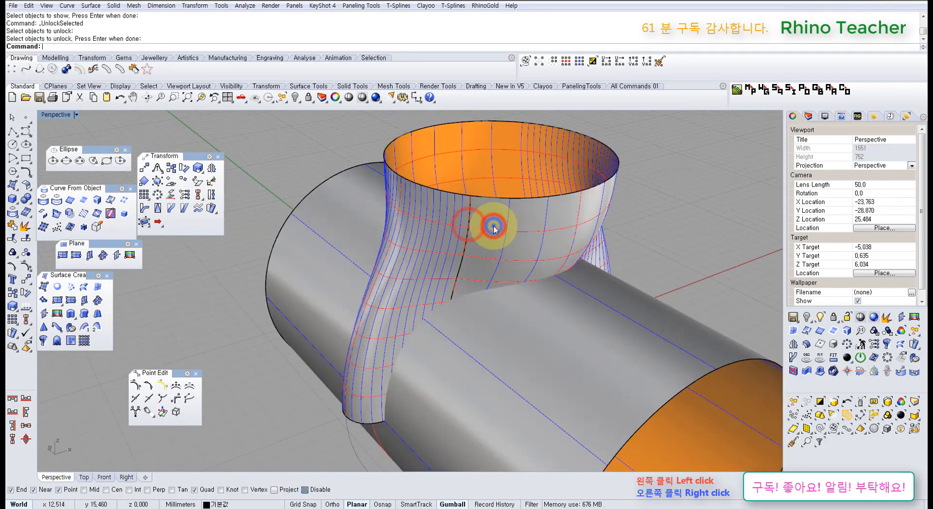
# - Examine from several angles how the network surface meets the horizontal cylinder
pyautogui.rightClick(494, 226)
pyautogui.rightClick(524, 241)
pyautogui.click(524, 241)
pyautogui.scroll(-4, 523, 243)
pyautogui.moveTo(521, 289); pyautogui.dragTo(544, 307, button='right')
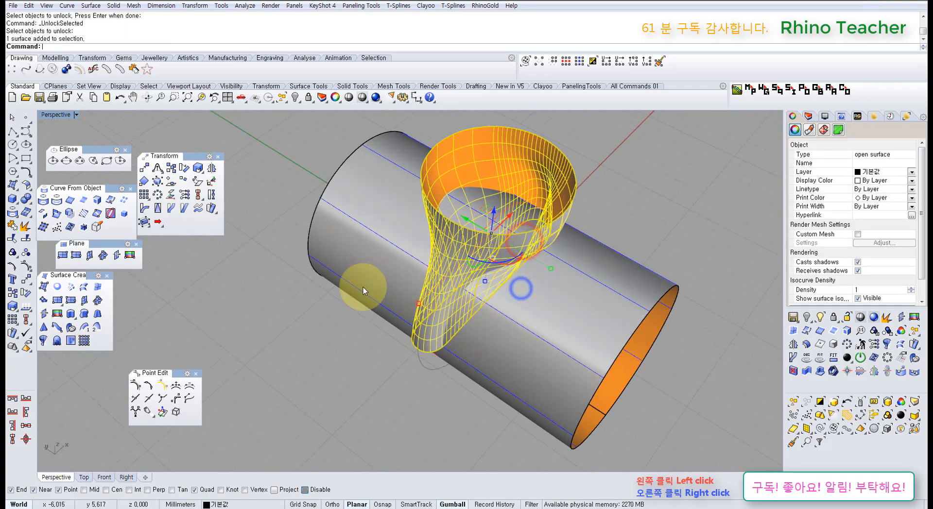
pyautogui.moveTo(435, 315); pyautogui.dragTo(493, 299, button='right')
pyautogui.click(490, 410)
pyautogui.moveTo(490, 410); pyautogui.dragTo(498, 339, button='right')
pyautogui.scroll(4, 479, 267)
pyautogui.moveTo(492, 269); pyautogui.dragTo(475, 254, button='right')
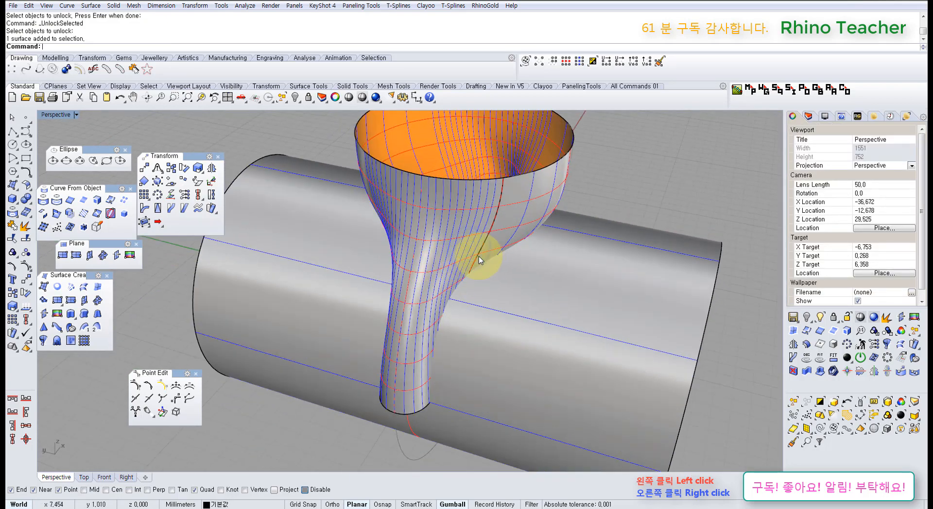
# - Turn on the control points of the profile curve beside the surface's narrow leg and clear the selection
pyautogui.click(480, 256)
pyautogui.click(506, 281)
pyautogui.moveTo(470, 314); pyautogui.dragTo(484, 282, button='right')
pyautogui.press('F10')
pyautogui.click(535, 245)
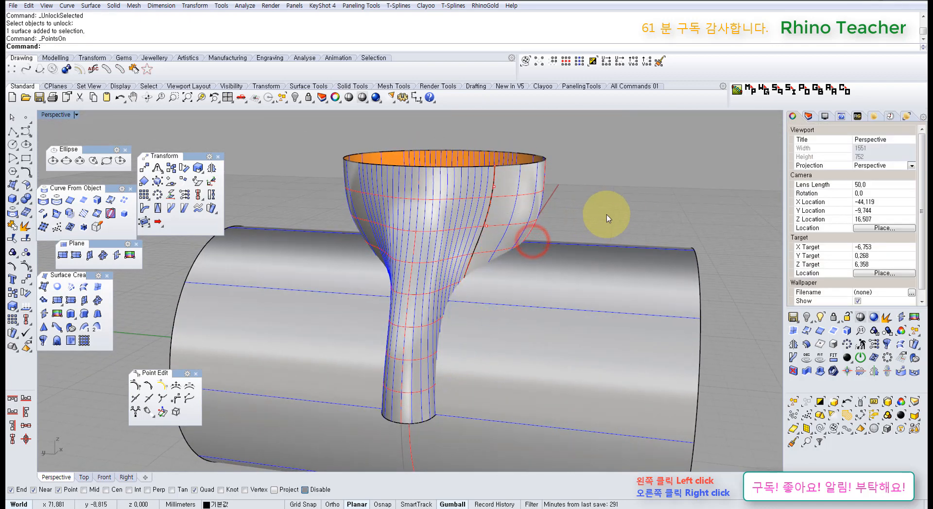
pyautogui.moveTo(620, 224); pyautogui.dragTo(425, 305)
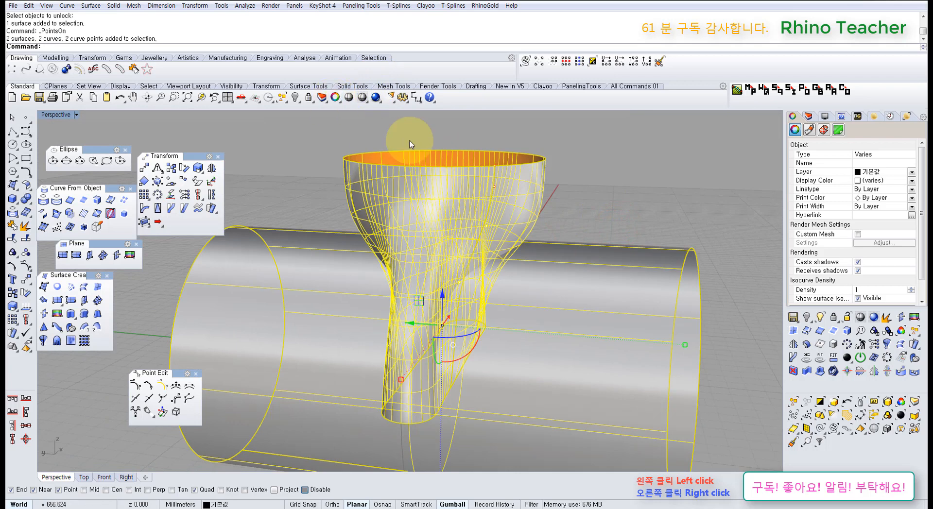
pyautogui.click(643, 213)
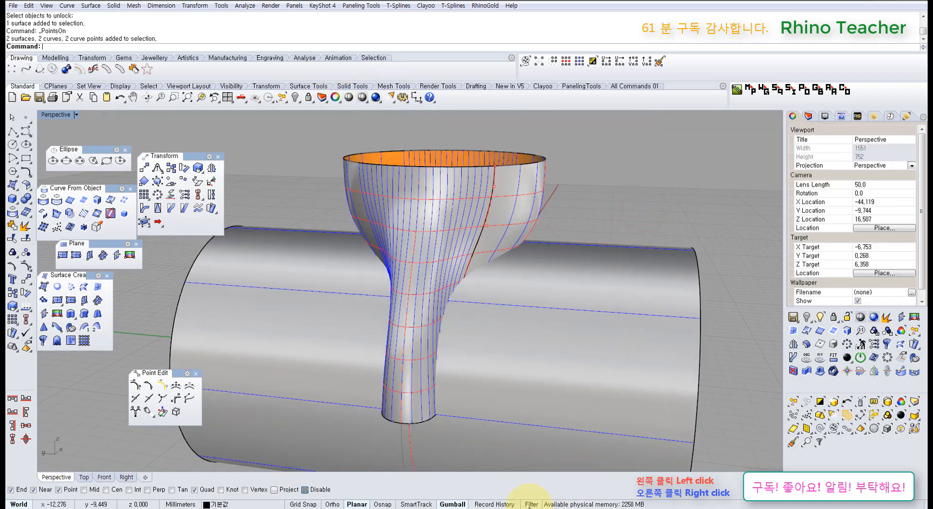
# - Restrict the selection filter to control points only and window-select the points of the curves
pyautogui.click(531, 504)
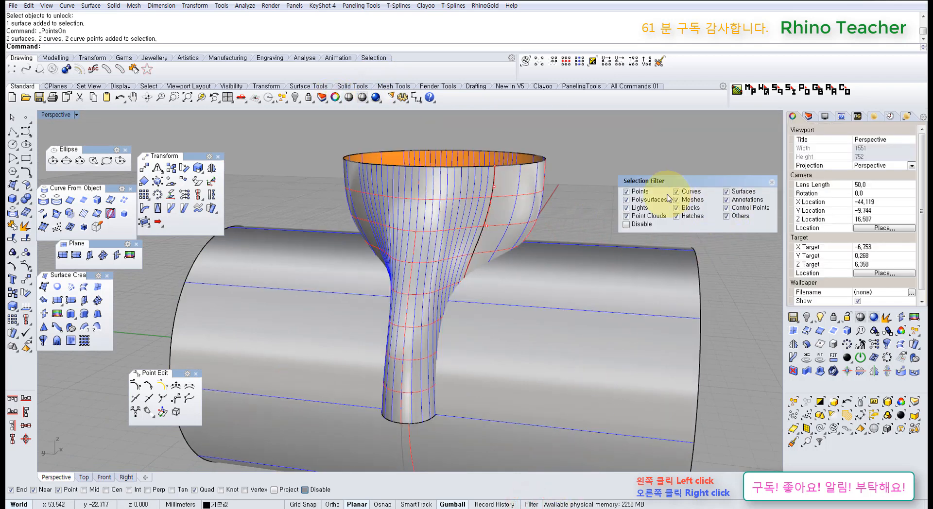
pyautogui.rightClick(727, 208)
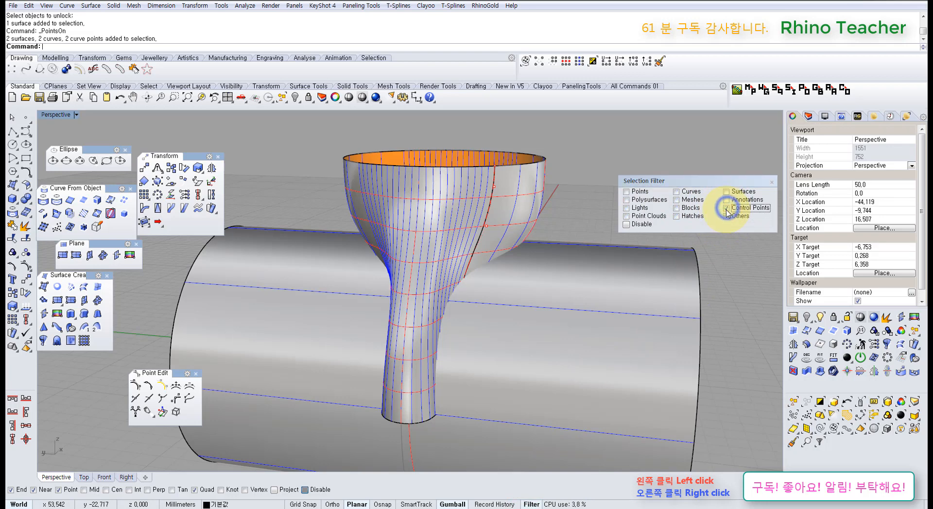
pyautogui.scroll(-6, 529, 248)
pyautogui.moveTo(580, 171); pyautogui.dragTo(421, 362)
pyautogui.moveTo(521, 138); pyautogui.dragTo(373, 370)
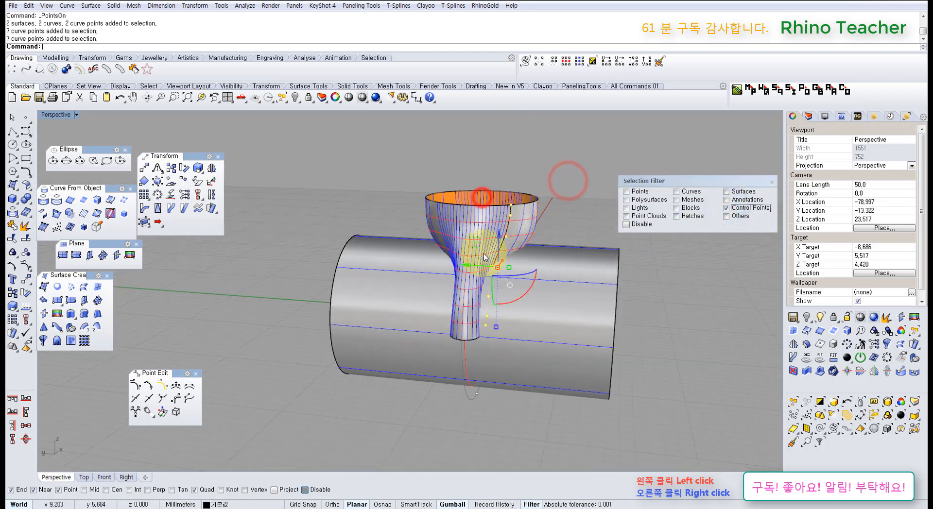
# - Move the control point where the profile curve meets the cylinder slightly along the Y axis
pyautogui.scroll(4, 546, 220)
pyautogui.keyDown('shift'); pyautogui.moveTo(493, 258); pyautogui.dragTo(467, 257, button='right'); pyautogui.keyUp('shift')
pyautogui.click(520, 236)
pyautogui.moveTo(438, 284); pyautogui.dragTo(471, 271, button='right')
pyautogui.moveTo(465, 267); pyautogui.dragTo(386, 301)
pyautogui.scroll(4, 398, 302)
pyautogui.moveTo(401, 301); pyautogui.dragTo(402, 302, button='right')
pyautogui.moveTo(381, 276); pyautogui.dragTo(387, 273)
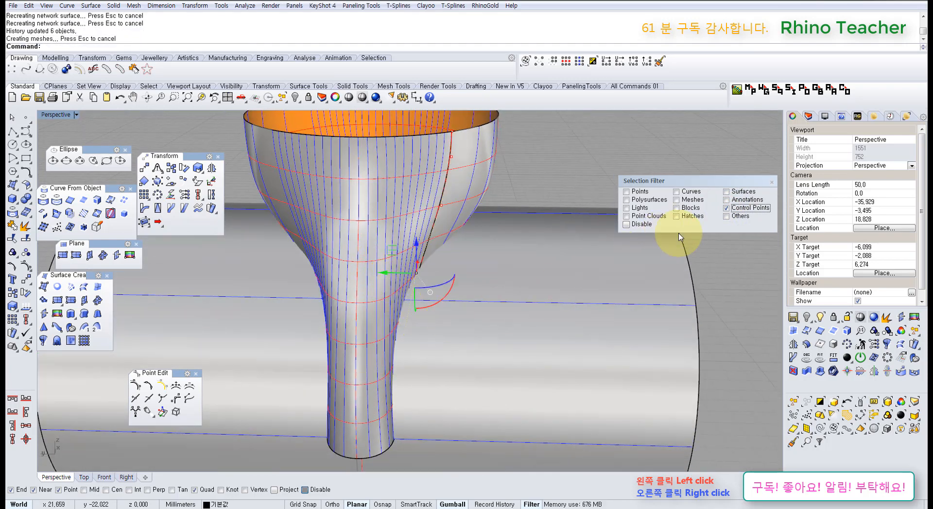
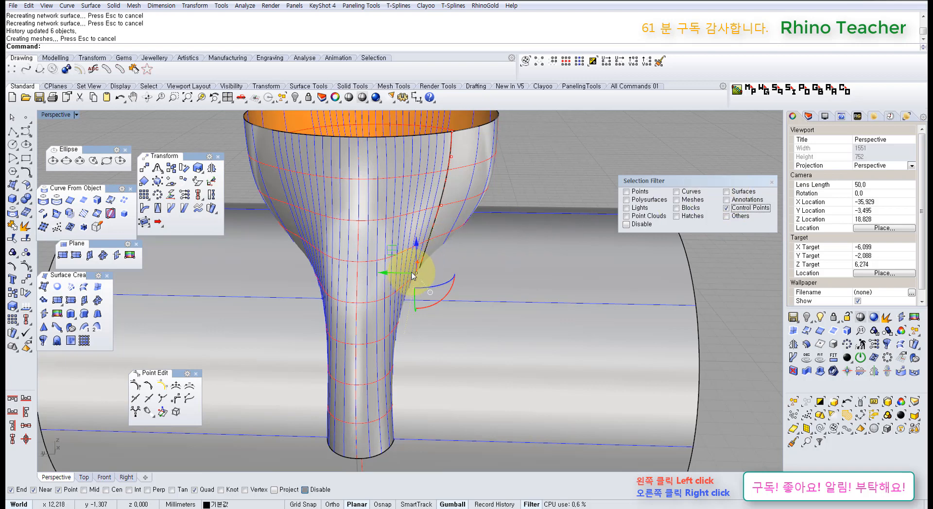
# - Reselect the profile curve's control point near the cylinder and shift it slightly along Y to refine the surface
pyautogui.click(742, 285)
pyautogui.moveTo(552, 337); pyautogui.dragTo(437, 277, button='right')
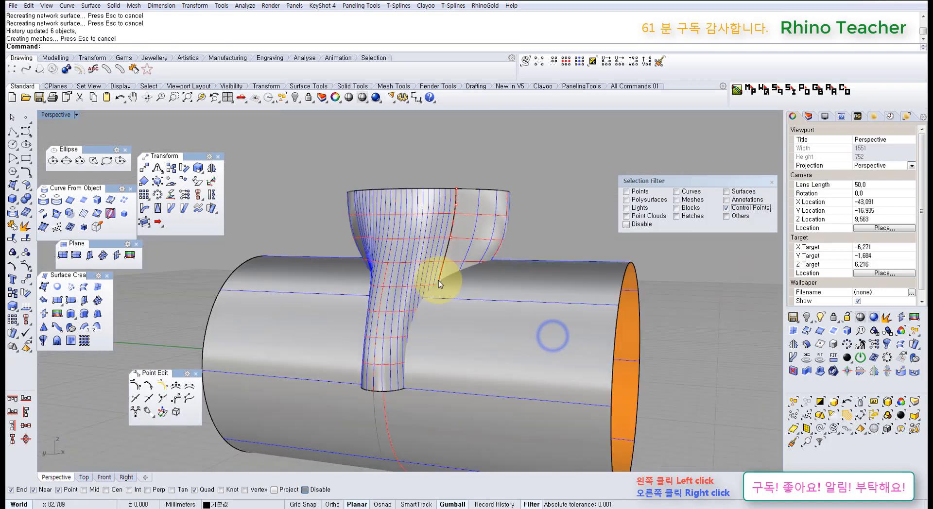
pyautogui.click(441, 288)
pyautogui.moveTo(427, 272); pyautogui.dragTo(469, 304)
pyautogui.scroll(5, 431, 308)
pyautogui.moveTo(412, 295); pyautogui.dragTo(411, 268, button='right')
pyautogui.scroll(-5, 447, 309)
pyautogui.scroll(7, 411, 267)
pyautogui.moveTo(404, 257); pyautogui.dragTo(414, 258)
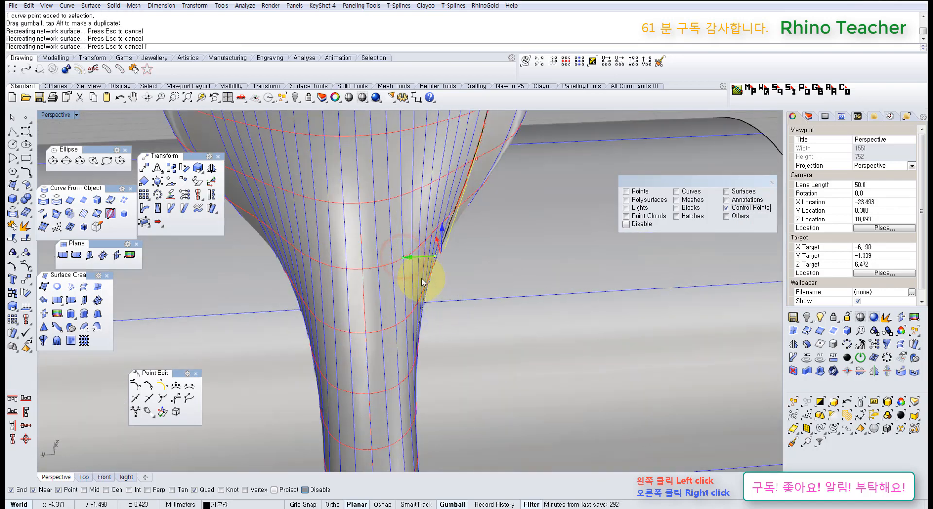
pyautogui.scroll(-2, 421, 276)
pyautogui.moveTo(469, 353); pyautogui.dragTo(453, 322, button='right')
pyautogui.scroll(-5, 460, 318)
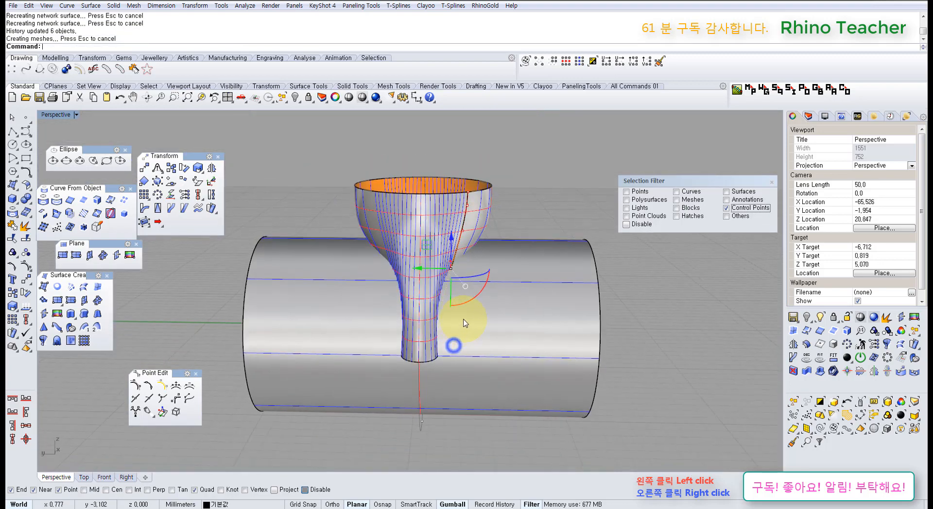
# - Examine the narrow leg and the control points of its curve from outside and inside the cylinder
pyautogui.moveTo(539, 289); pyautogui.dragTo(420, 330, button='right')
pyautogui.scroll(6, 419, 332)
pyautogui.moveTo(419, 332); pyautogui.dragTo(476, 340, button='right')
pyautogui.scroll(4, 475, 338)
pyautogui.moveTo(422, 293); pyautogui.dragTo(479, 334)
pyautogui.moveTo(479, 334); pyautogui.dragTo(370, 342, button='right')
pyautogui.scroll(6, 373, 328)
pyautogui.click(386, 291)
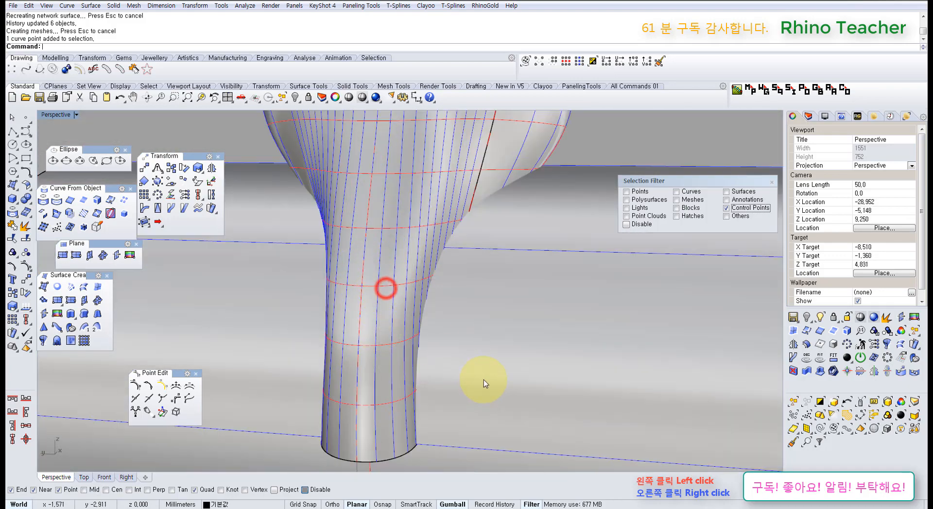
pyautogui.moveTo(482, 374)
pyautogui.mouseDown(button='right')
pyautogui.moveTo(371, 301)
pyautogui.moveTo(417, 322)
pyautogui.mouseUp(button='right')
pyautogui.scroll(-7, 429, 304)
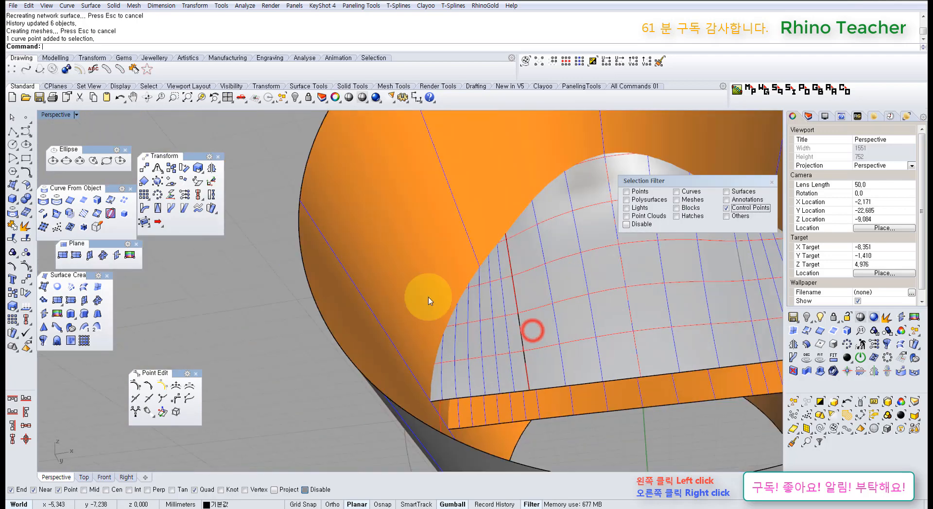
pyautogui.moveTo(403, 273); pyautogui.dragTo(430, 322, button='right')
pyautogui.scroll(-7, 527, 324)
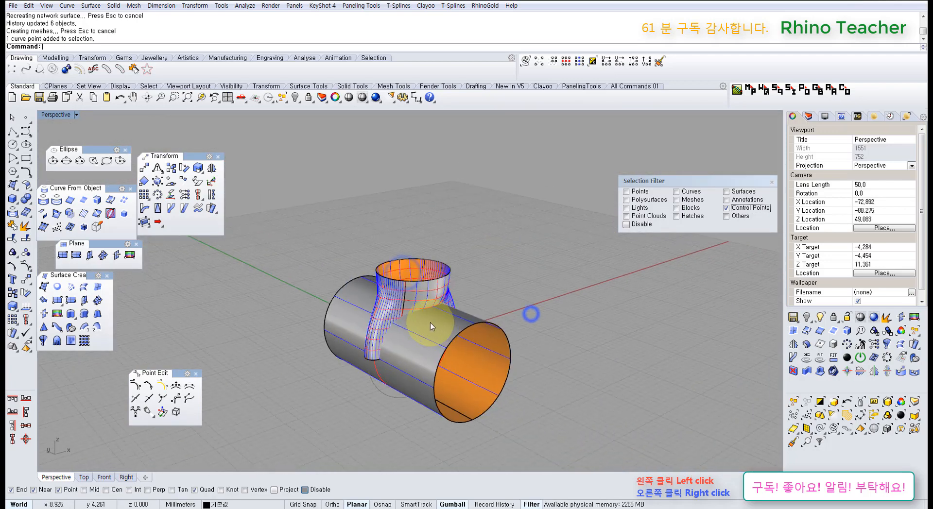
# - Disable the selection filter and turn on the control points of the curve on the front of the surface
pyautogui.click(627, 225)
pyautogui.scroll(4, 398, 305)
pyautogui.click(365, 291)
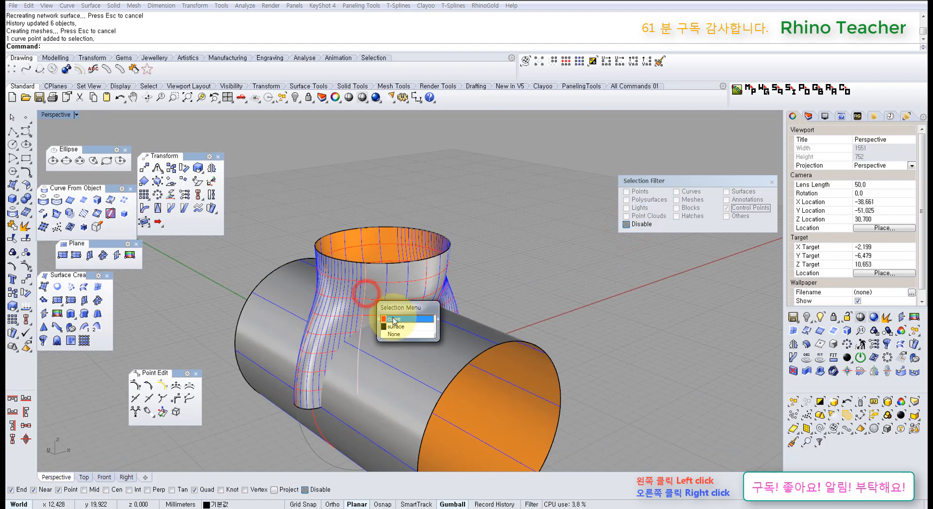
pyautogui.click(393, 319)
pyautogui.press('F10')
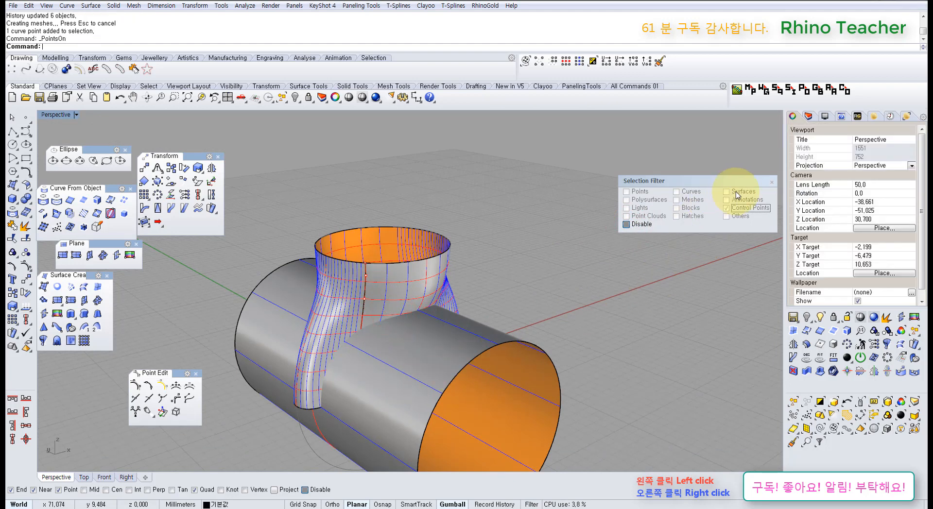
# - Restrict selection to control points and try shifting the curve's control point beside the narrow leg slightly along Y
pyautogui.click(626, 225)
pyautogui.moveTo(442, 339); pyautogui.dragTo(469, 316, button='right')
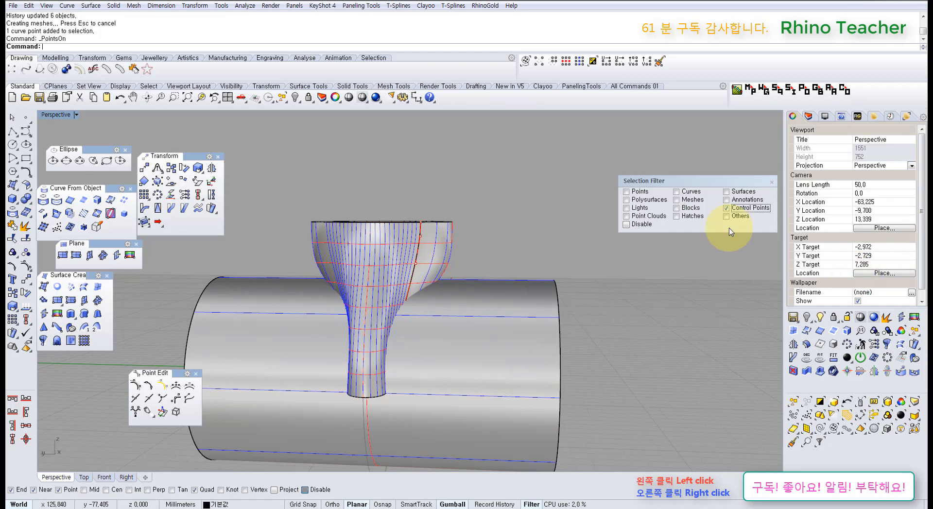
pyautogui.moveTo(650, 263)
pyautogui.mouseDown(button='right')
pyautogui.moveTo(646, 271)
pyautogui.moveTo(643, 231)
pyautogui.mouseUp(button='right')
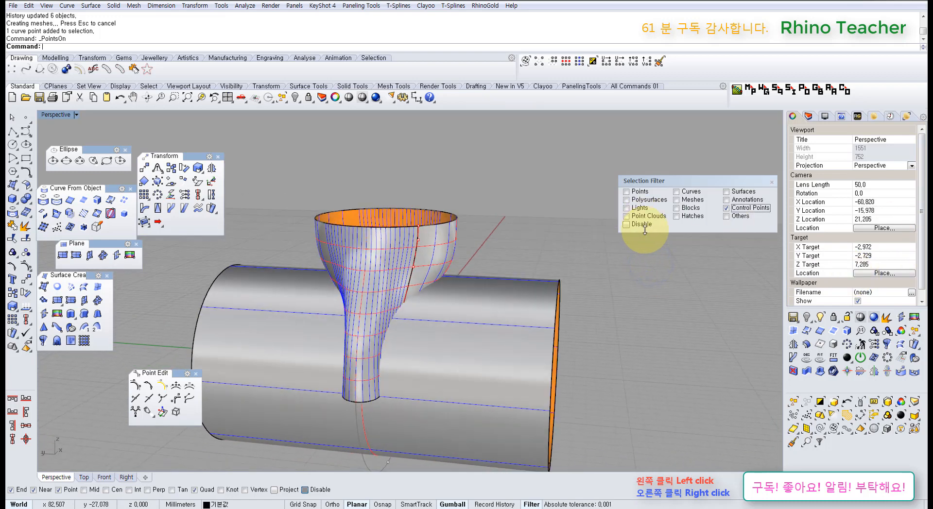
pyautogui.moveTo(539, 316); pyautogui.dragTo(381, 385, button='right')
pyautogui.scroll(5, 373, 355)
pyautogui.click(378, 389)
pyautogui.scroll(3, 369, 391)
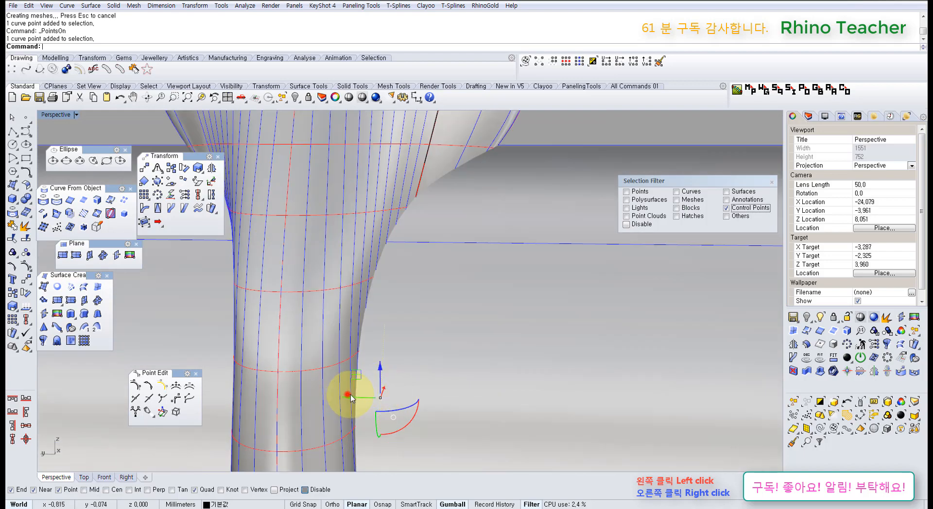
pyautogui.moveTo(351, 396); pyautogui.dragTo(358, 396)
pyautogui.scroll(-2, 388, 395)
pyautogui.moveTo(389, 395); pyautogui.dragTo(393, 376, button='right')
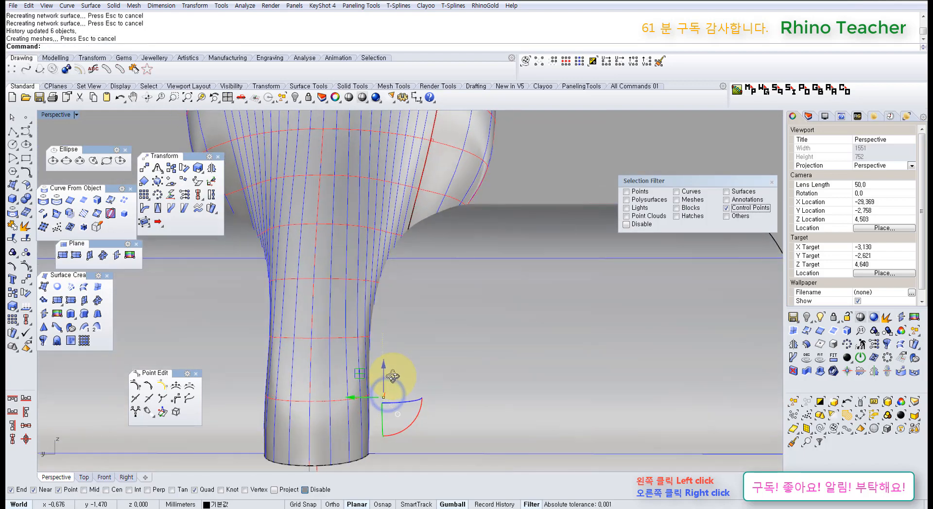
# - Undo the last control-point move and close the selection filter
pyautogui.hotkey('ctrl', 'z')
pyautogui.scroll(-3, 407, 312)
pyautogui.moveTo(406, 312); pyautogui.dragTo(410, 375, button='right')
pyautogui.scroll(3, 389, 334)
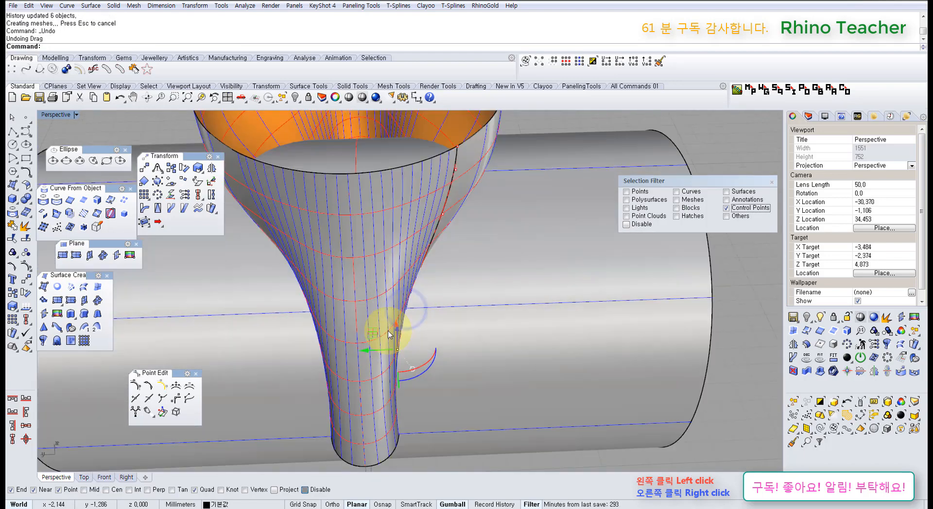
pyautogui.scroll(-5, 389, 334)
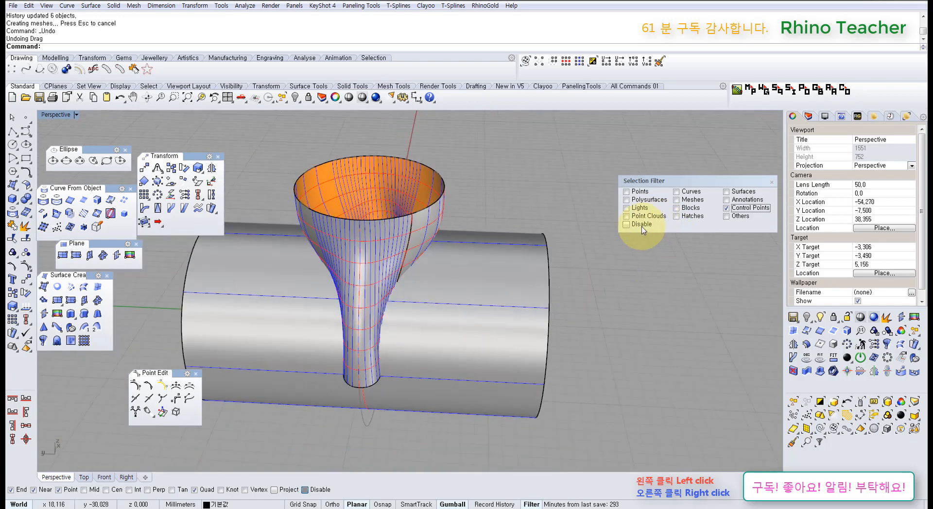
pyautogui.click(772, 185)
# - Split the network surface with the horizontal cylinder as the cutting object, dismiss the history warning and deselect the pieces
pyautogui.moveTo(533, 325); pyautogui.dragTo(406, 250, button='right')
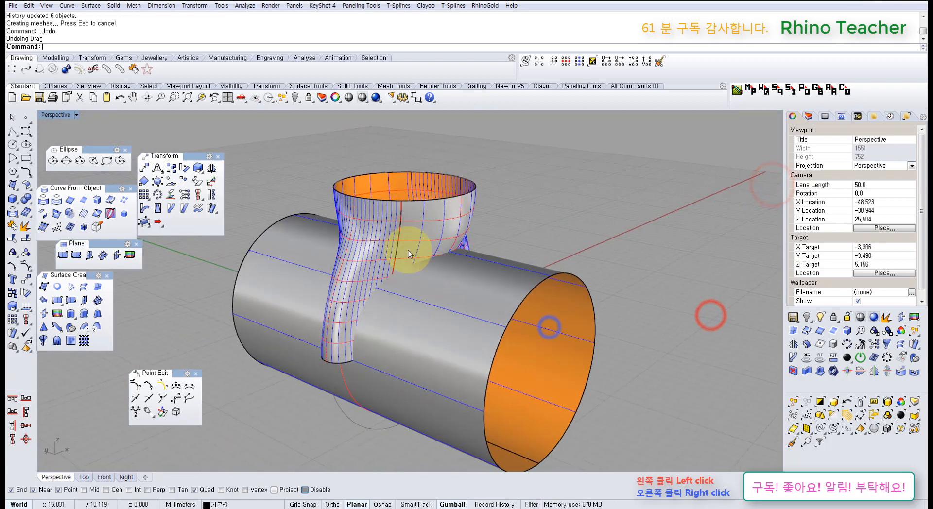
pyautogui.click(405, 229)
pyautogui.click(23, 234)
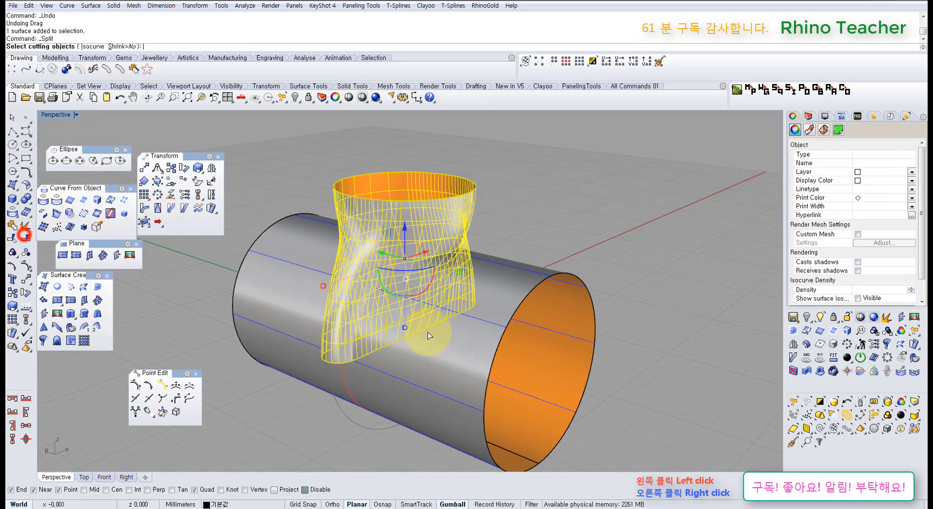
pyautogui.click(452, 339)
pyautogui.rightClick(454, 341)
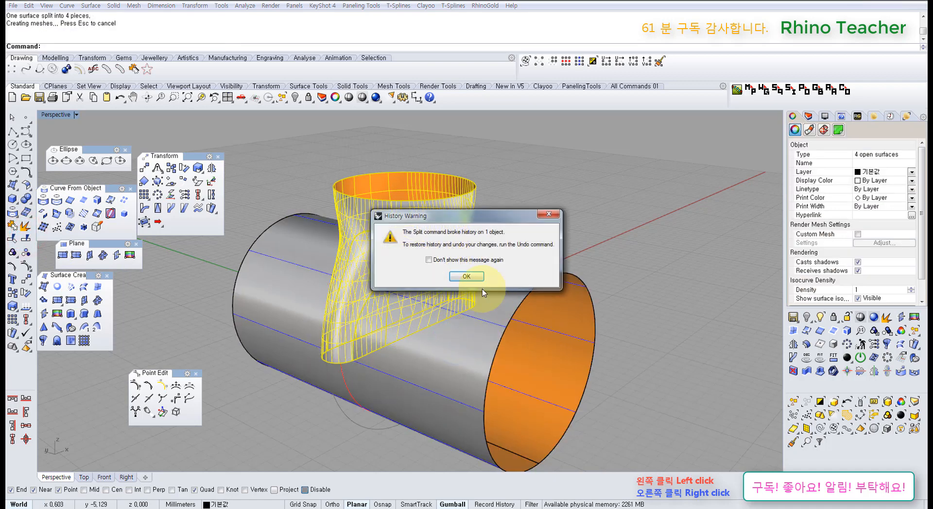
pyautogui.click(467, 274)
pyautogui.click(680, 244)
# - Delete the split surface pieces lying inside the cylinder
pyautogui.moveTo(566, 294); pyautogui.dragTo(461, 343, button='right')
pyautogui.scroll(4, 460, 341)
pyautogui.moveTo(432, 380); pyautogui.dragTo(390, 327)
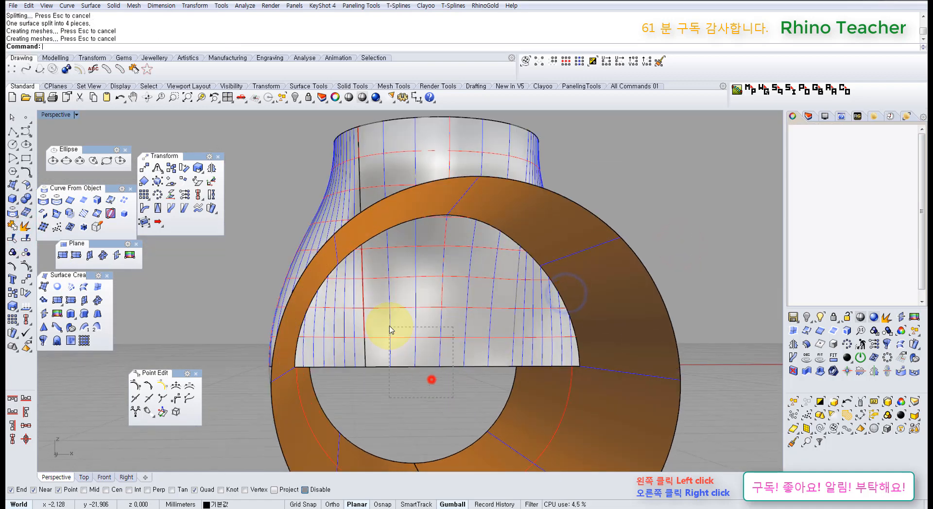
pyautogui.press('Delete')
pyautogui.click(340, 375)
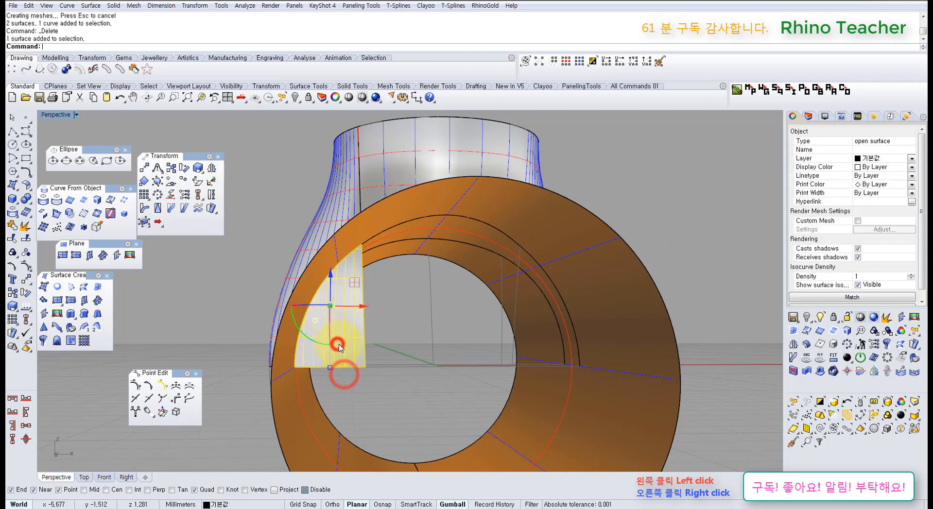
pyautogui.press('Delete')
pyautogui.moveTo(394, 254); pyautogui.dragTo(421, 287, button='right')
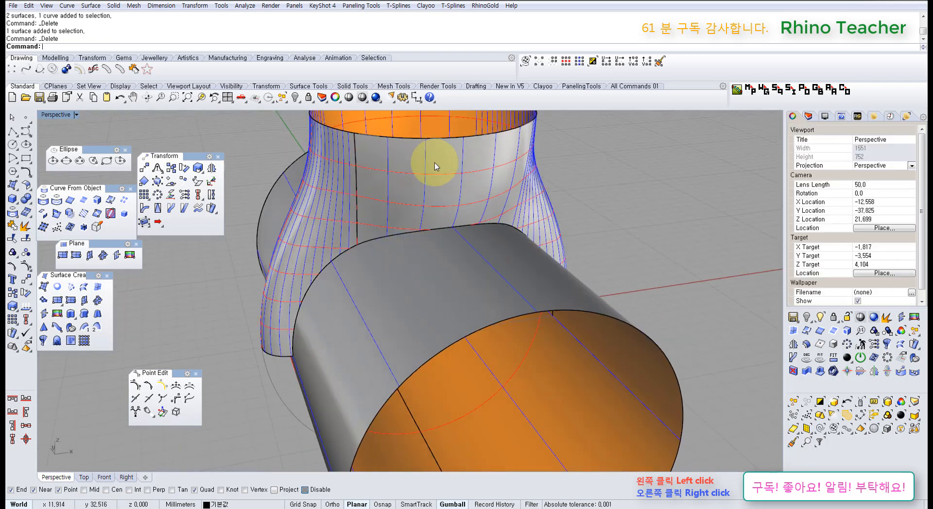
# - Undo the deletions of the inner pieces, the split and the preceding control-point move
pyautogui.hotkey('ctrl', 'z')
pyautogui.hotkey('ctrl', 'z')
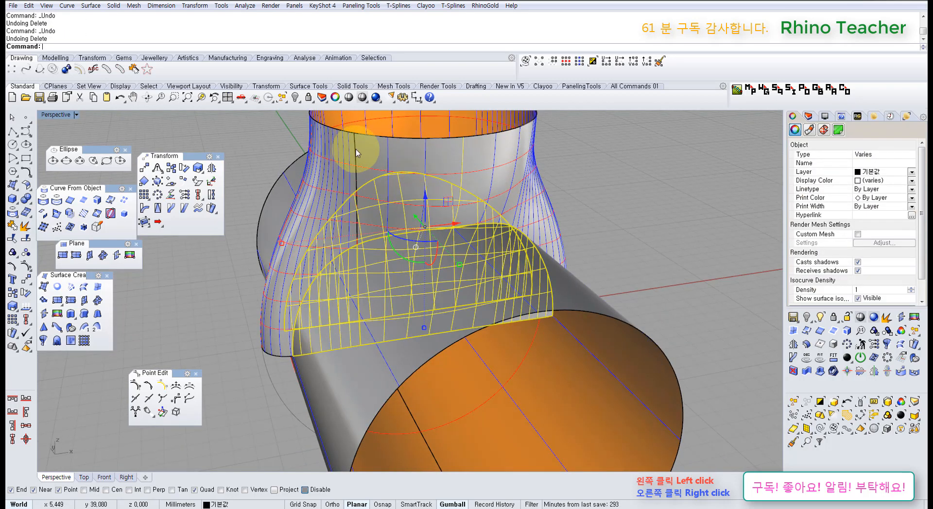
pyautogui.rightClick(639, 177)
pyautogui.moveTo(413, 182); pyautogui.dragTo(397, 219, button='right')
pyautogui.hotkey('ctrl', 'z')
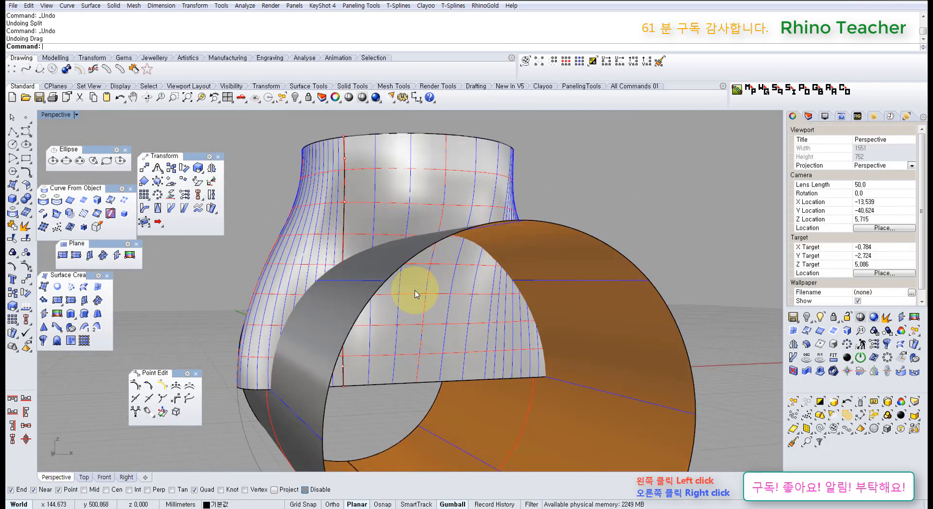
# - Delete the network surface, then unlock all locked objects and delete the horizontal cylinder surface as well
pyautogui.click(415, 294)
pyautogui.press('Delete')
pyautogui.moveTo(495, 212); pyautogui.dragTo(474, 232, button='right')
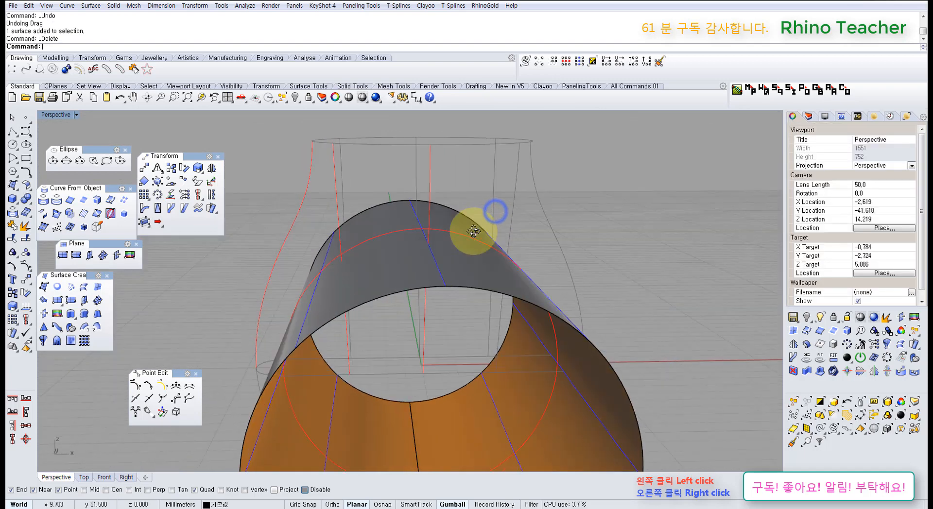
pyautogui.hotkey('ctrl', 'alt', 'l')
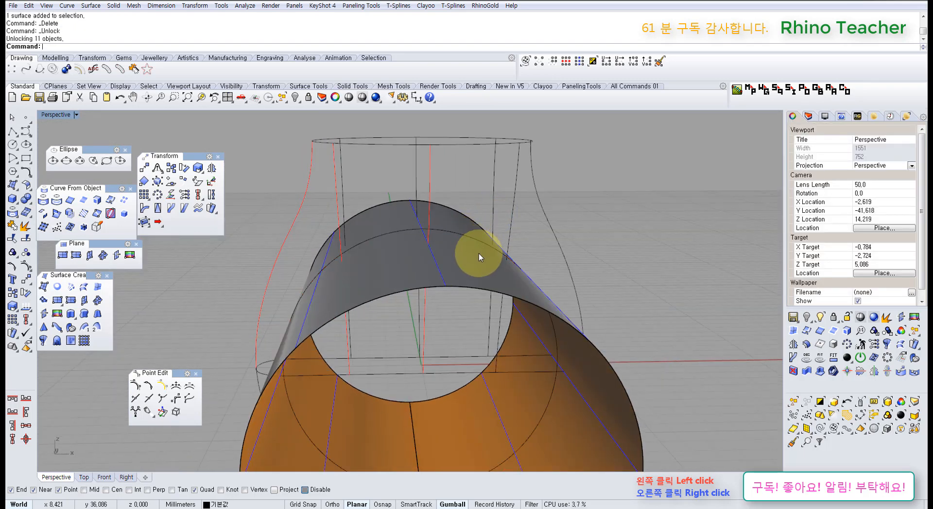
pyautogui.click(478, 255)
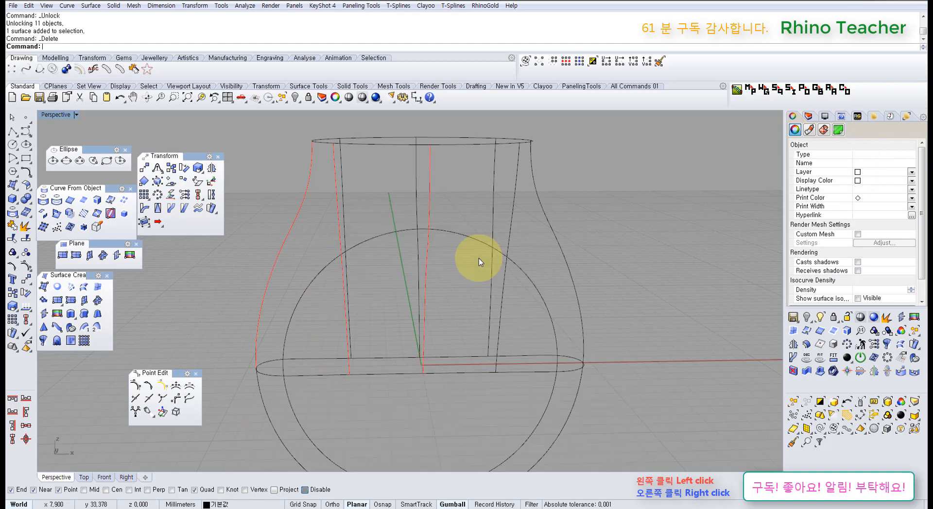
pyautogui.press('Delete')
# - Start a network surface from the ten profile, rim and base curves, with Loose matching on edges A and C and Preview enabled
pyautogui.moveTo(466, 187); pyautogui.dragTo(507, 229, button='right')
pyautogui.moveTo(610, 229); pyautogui.dragTo(354, 161)
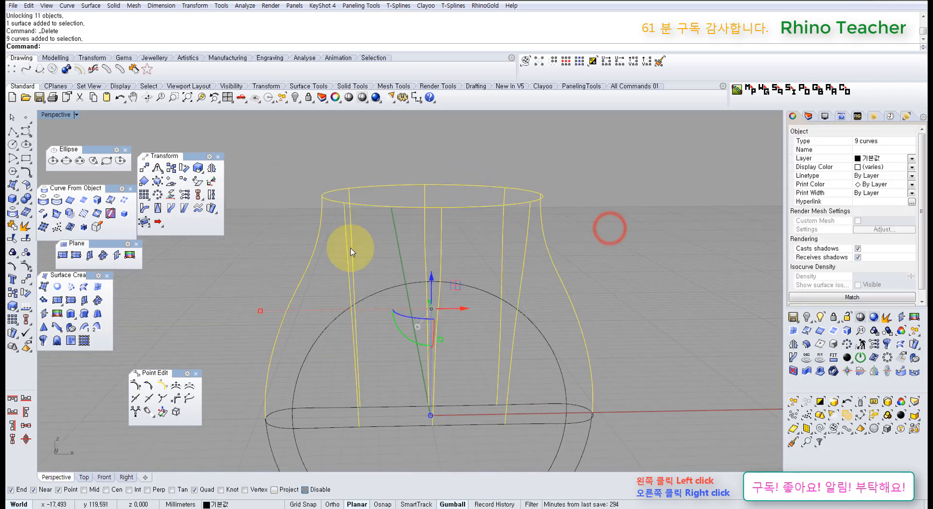
pyautogui.keyDown('shift'); pyautogui.click(406, 388); pyautogui.keyUp('shift')
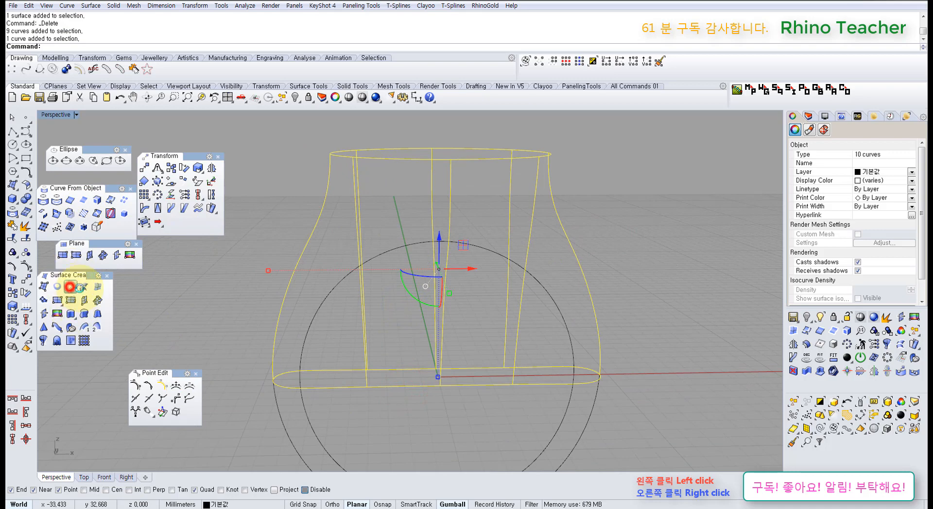
pyautogui.click(69, 287)
pyautogui.moveTo(486, 187); pyautogui.dragTo(234, 216, button='right')
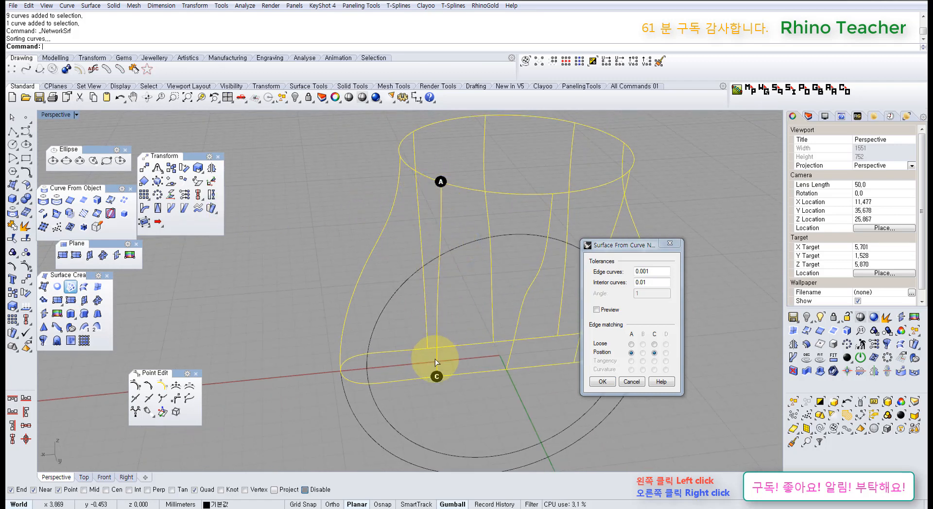
pyautogui.moveTo(492, 316); pyautogui.dragTo(353, 197, button='right')
pyautogui.click(373, 201)
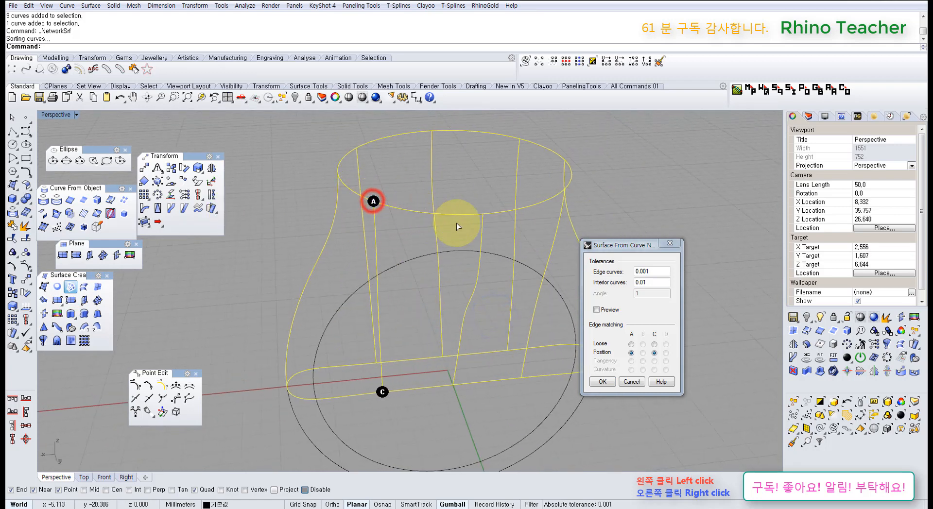
pyautogui.click(631, 344)
pyautogui.click(654, 344)
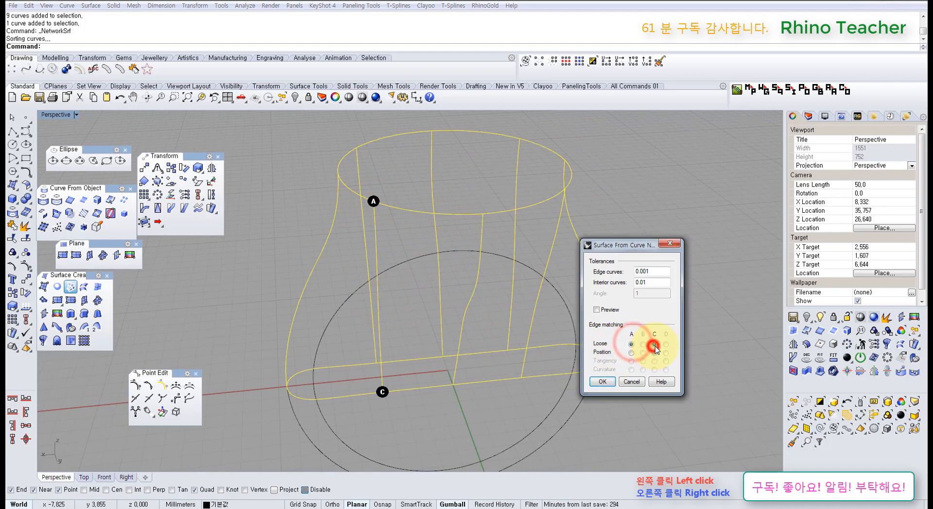
pyautogui.click(597, 310)
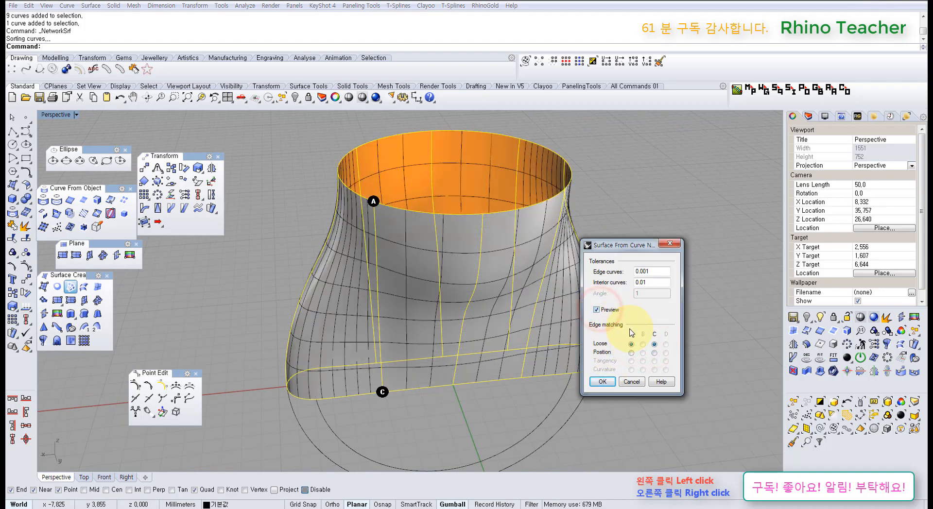
# - Preview the network surface with Position edge matching, then return edges A and C to Loose
pyautogui.click(631, 353)
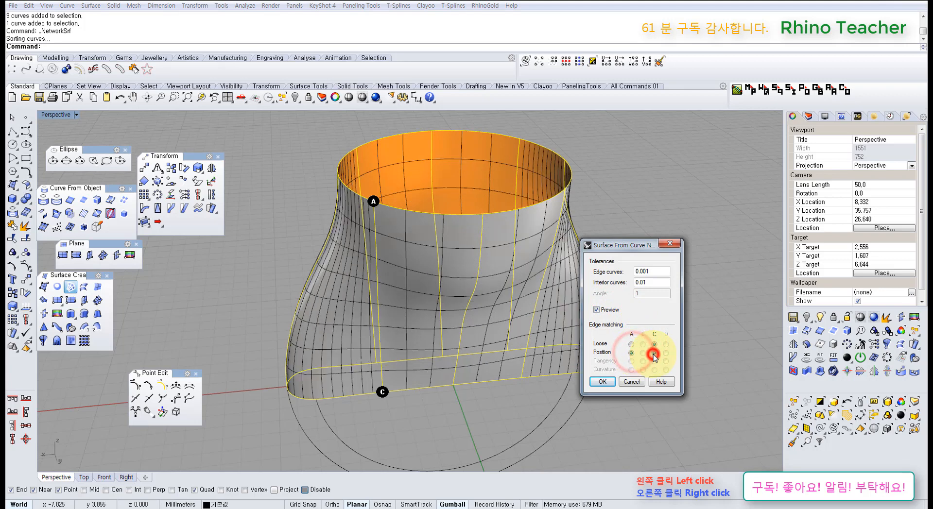
pyautogui.moveTo(431, 307); pyautogui.dragTo(552, 365, button='right')
pyautogui.click(631, 344)
pyautogui.click(654, 344)
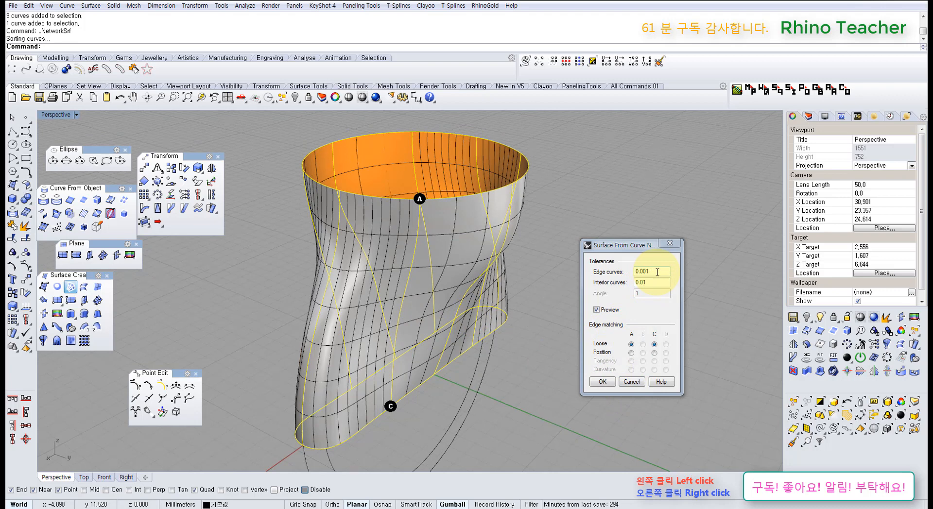
# - Try an edge-curve tolerance of 0.1 and refresh the preview by toggling edge matching between Position and Loose
pyautogui.moveTo(651, 272); pyautogui.dragTo(617, 273)
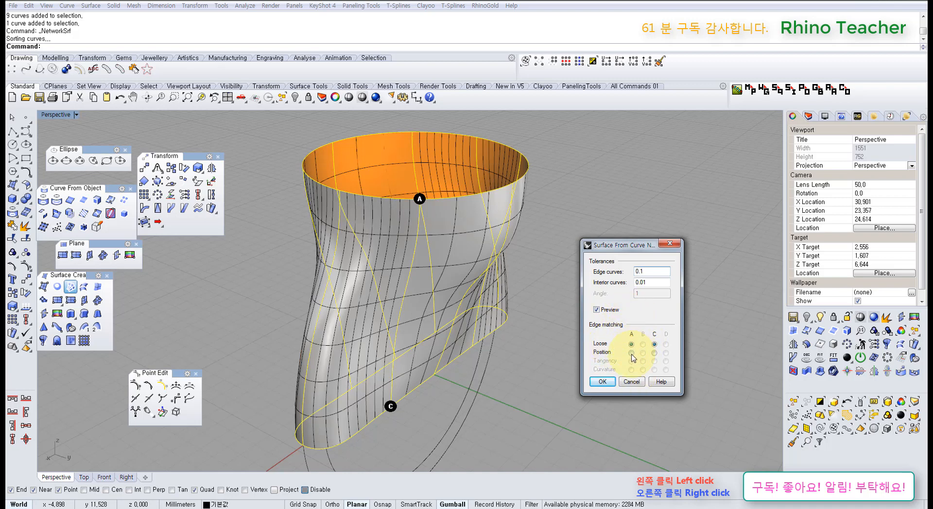
pyautogui.click(631, 353)
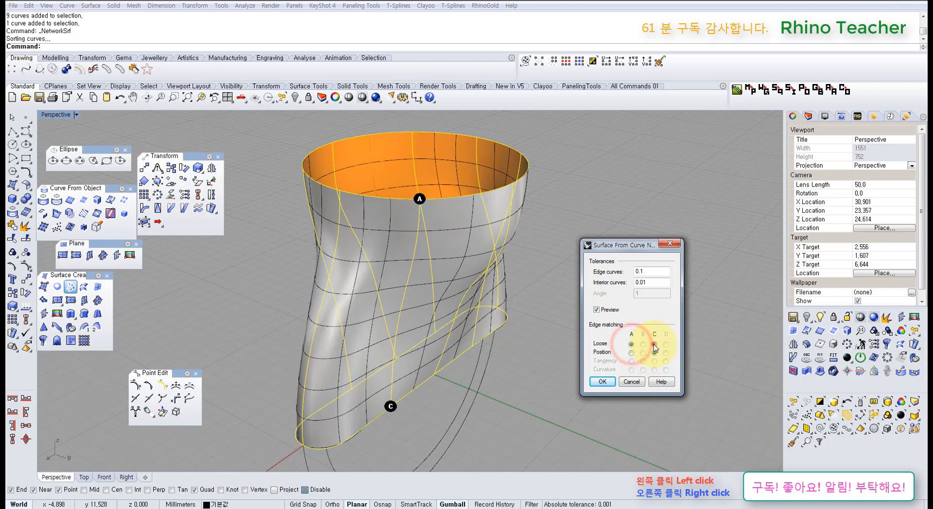
pyautogui.click(654, 344)
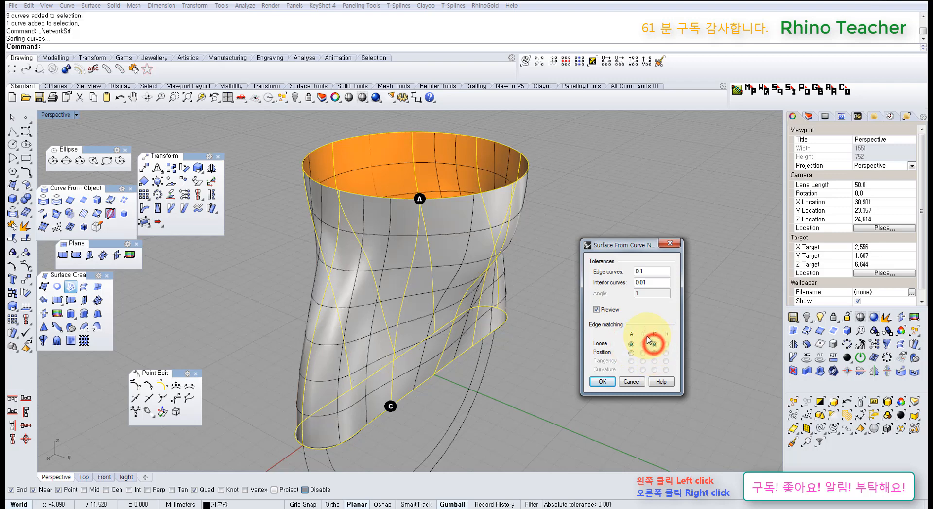
# - Set the edge-curve tolerance to 0.001, create the network surface with Loose edge matching and deselect its curves
pyautogui.doubleClick(646, 272)
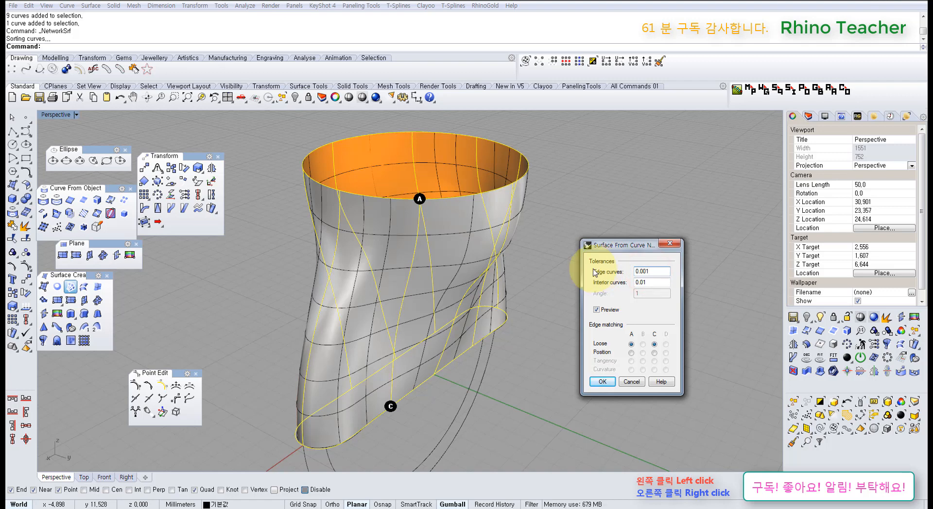
pyautogui.click(603, 382)
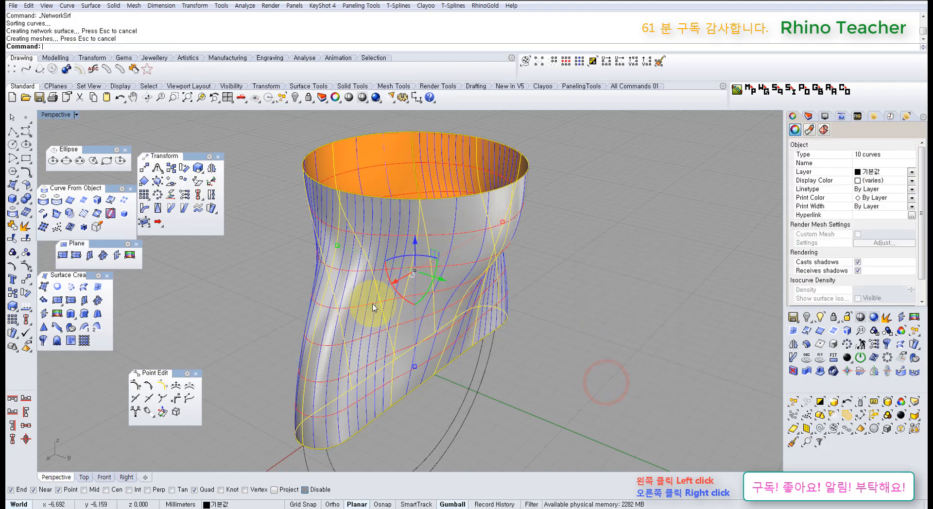
pyautogui.moveTo(373, 307)
pyautogui.mouseDown(button='right')
pyautogui.moveTo(391, 267)
pyautogui.moveTo(484, 260)
pyautogui.moveTo(439, 276)
pyautogui.mouseUp(button='right')
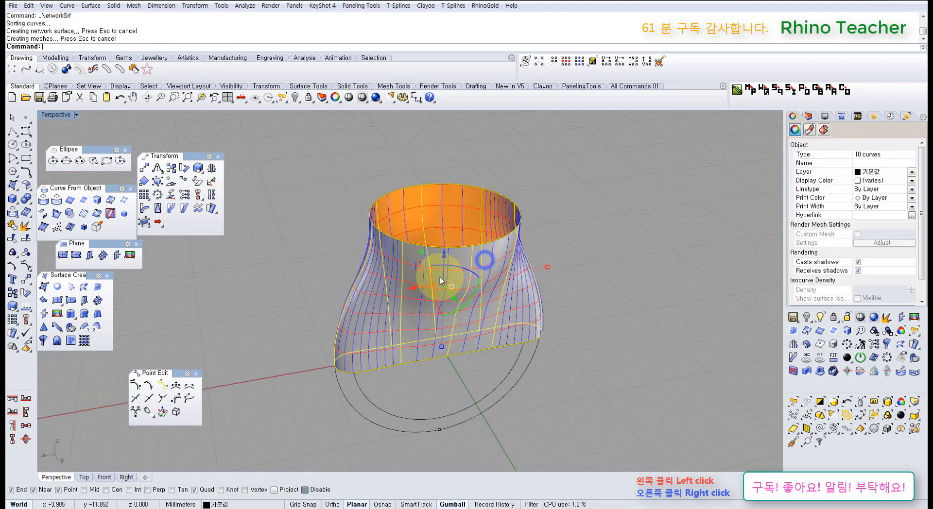
pyautogui.scroll(3, 440, 277)
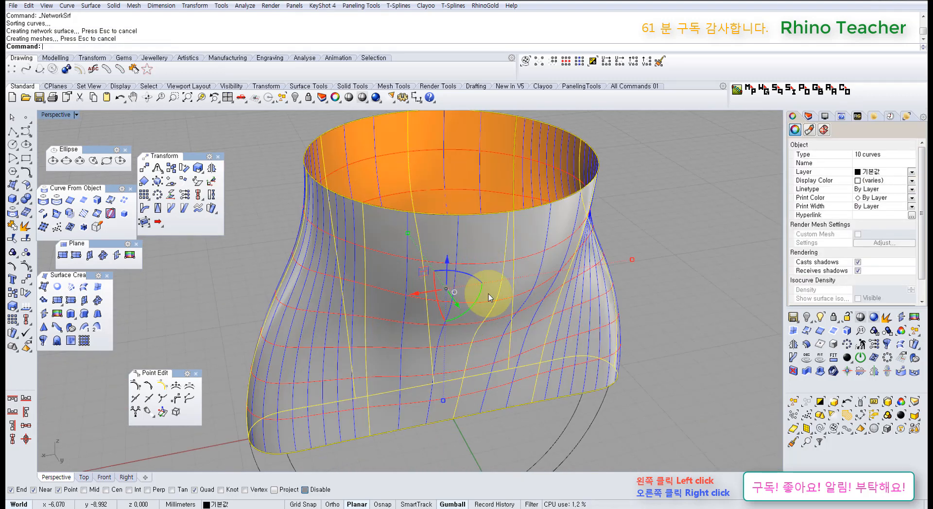
pyautogui.moveTo(523, 321); pyautogui.dragTo(410, 340, button='right')
pyautogui.press('Escape')
pyautogui.scroll(4, 371, 234)
pyautogui.scroll(-4, 384, 233)
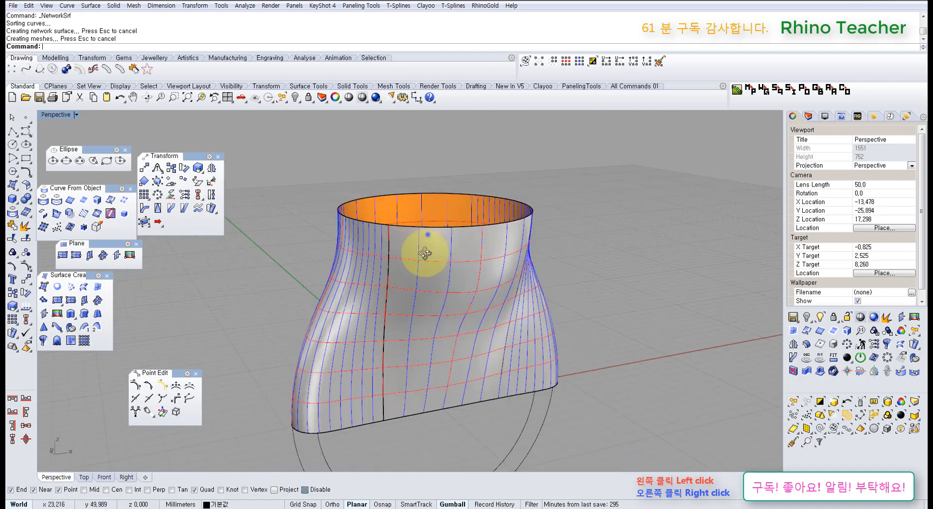
# - Open the Surface Tools toolbar as a floating palette beside the surface creation tools
pyautogui.moveTo(425, 253); pyautogui.dragTo(428, 235, button='right')
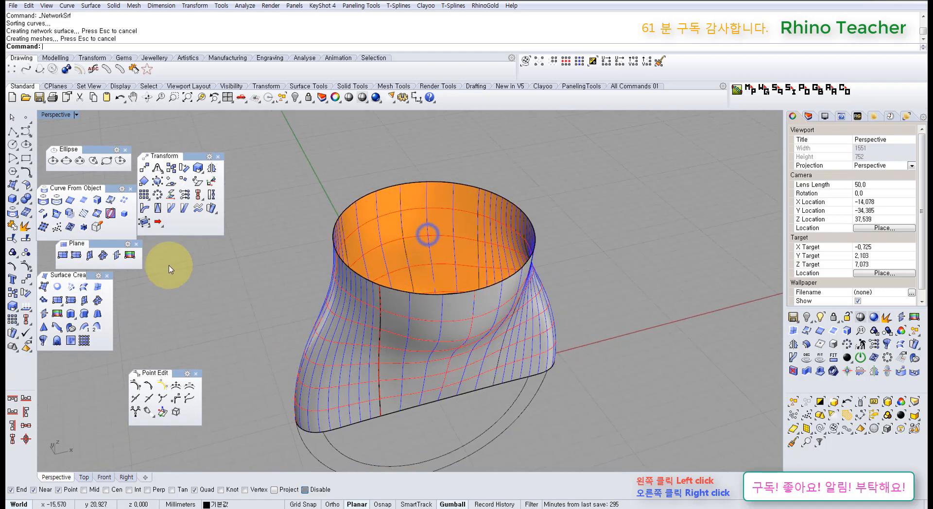
pyautogui.click(26, 186)
pyautogui.moveTo(58, 181); pyautogui.dragTo(174, 254)
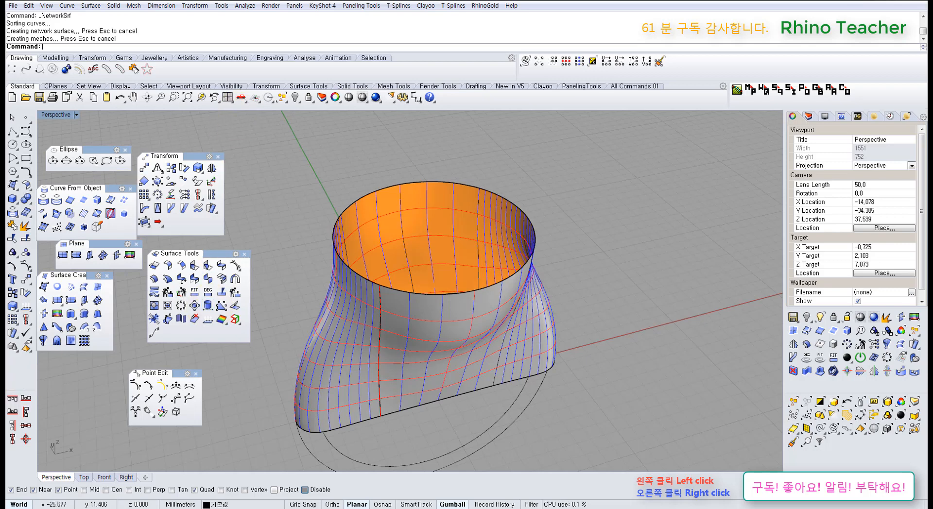
# - Move the network surface's seam to the middle of the back of its upper opening with SrfSeam
pyautogui.click(270, 358)
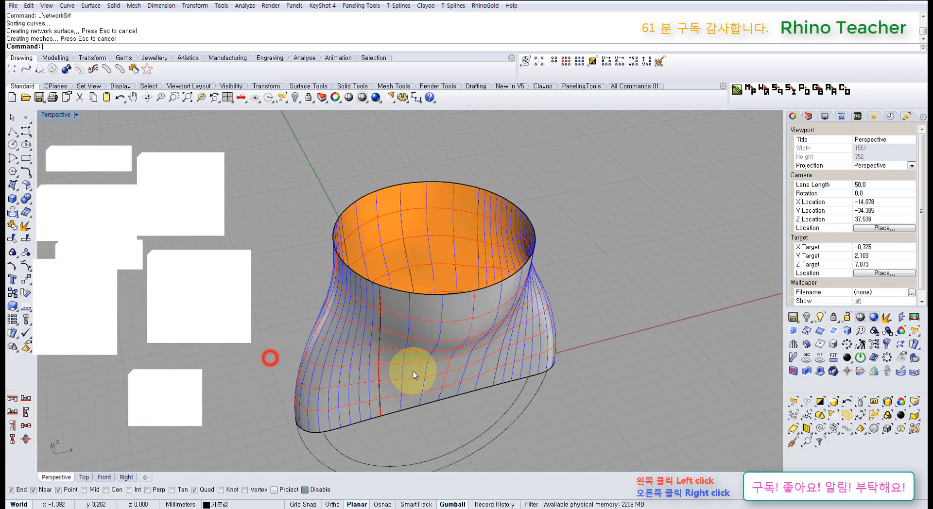
pyautogui.moveTo(458, 375); pyautogui.dragTo(329, 323, button='right')
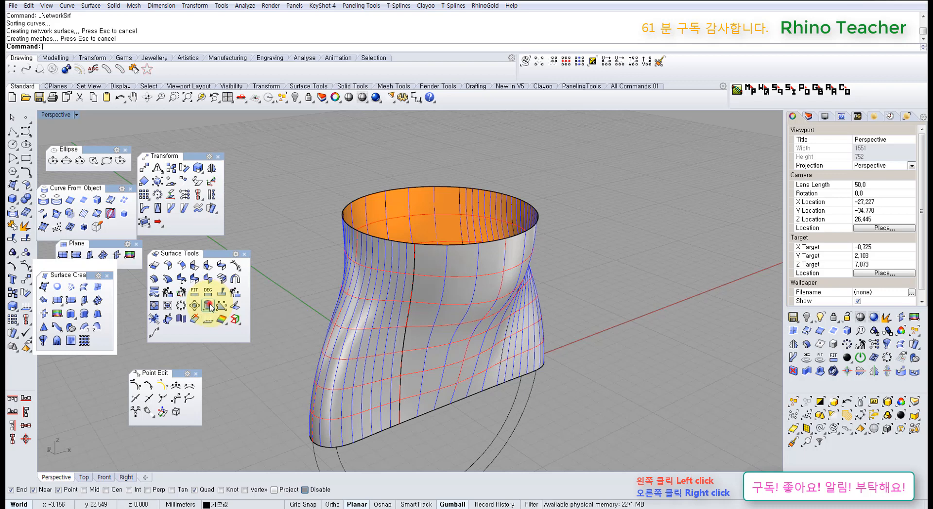
pyautogui.click(209, 306)
pyautogui.click(390, 302)
pyautogui.moveTo(435, 257); pyautogui.dragTo(408, 295, button='right')
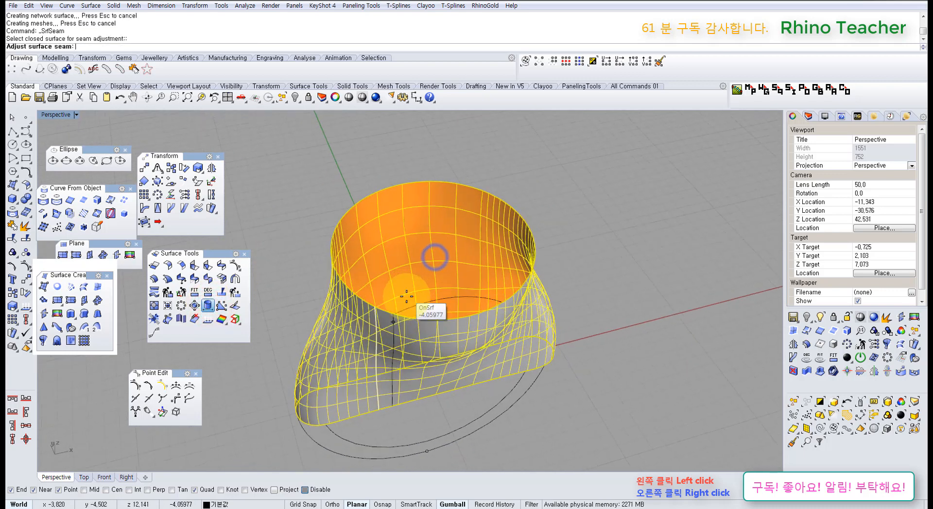
pyautogui.moveTo(465, 319); pyautogui.dragTo(438, 323, button='right')
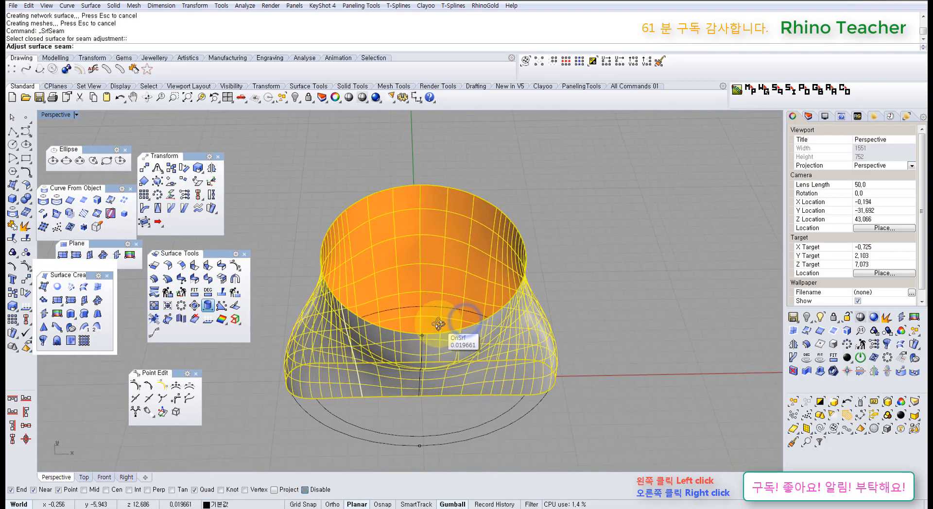
pyautogui.moveTo(422, 362); pyautogui.dragTo(427, 335, button='right')
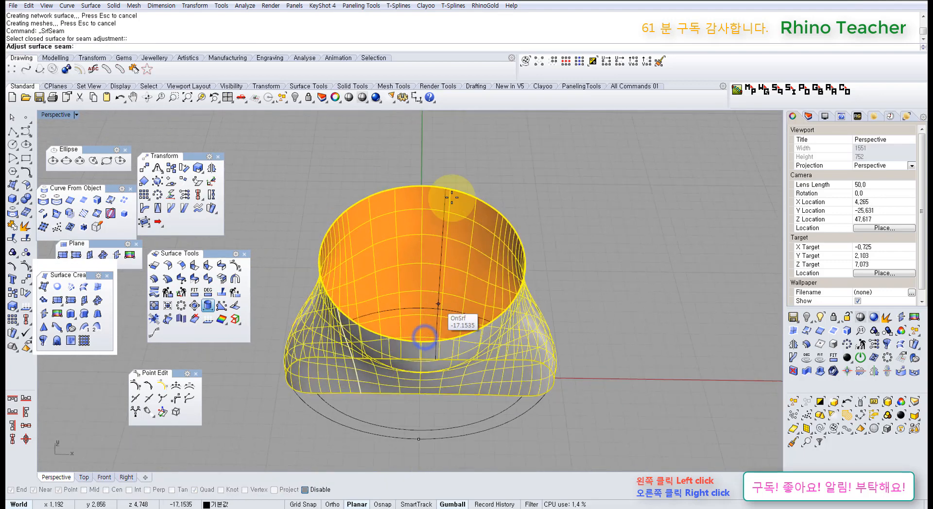
pyautogui.click(428, 188)
pyautogui.rightClick(427, 187)
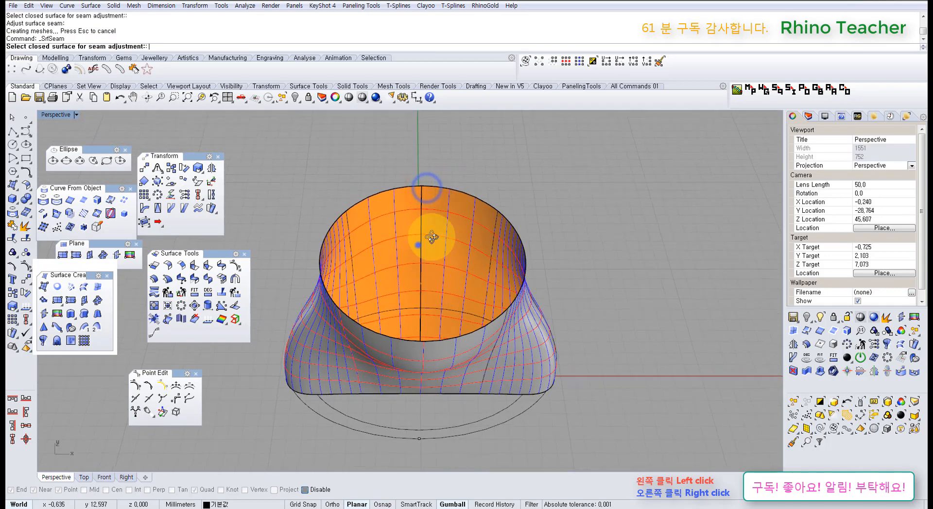
pyautogui.moveTo(432, 238); pyautogui.dragTo(483, 197, button='right')
pyautogui.click(471, 273)
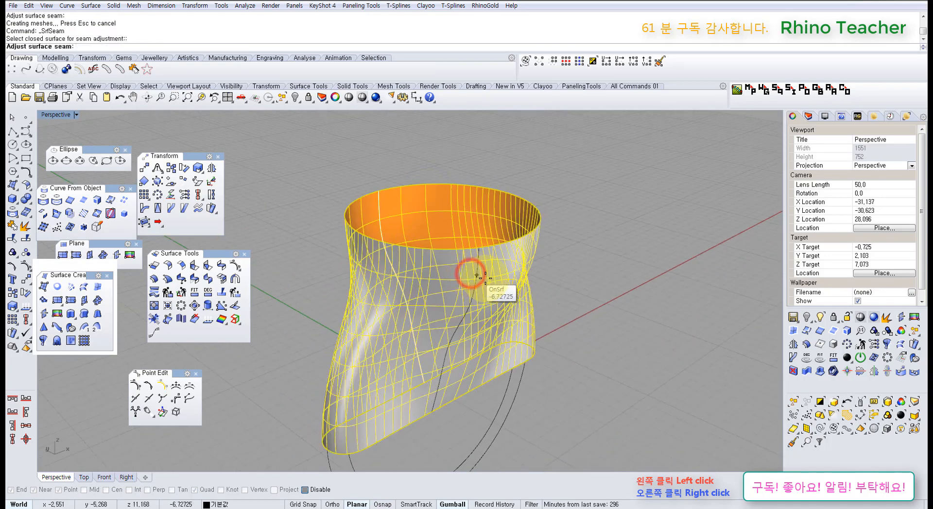
pyautogui.click(480, 276)
# - Show the network surface's control points, try displacing one on the front upper rim, and undo that displacement
pyautogui.click(483, 277)
pyautogui.press('F10')
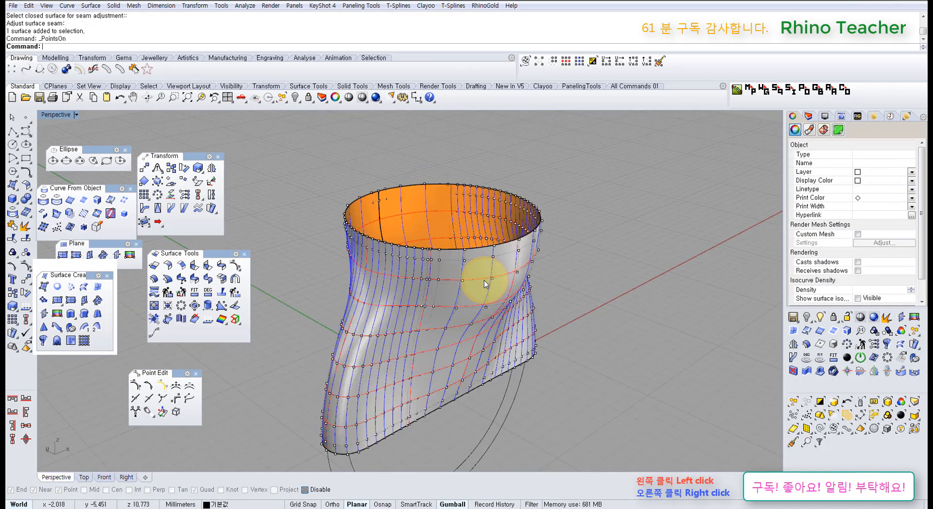
pyautogui.moveTo(442, 250); pyautogui.dragTo(431, 333, button='right')
pyautogui.scroll(6, 427, 308)
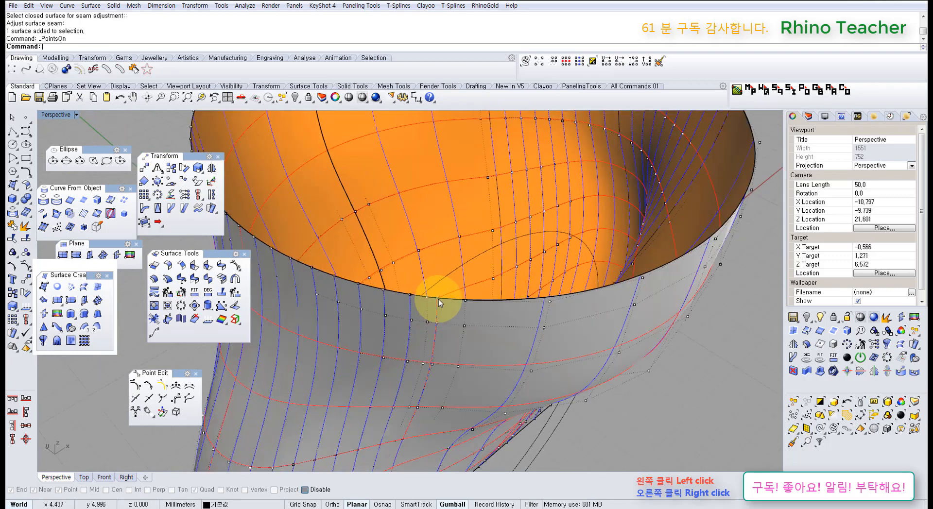
pyautogui.click(439, 303)
pyautogui.scroll(-3, 438, 333)
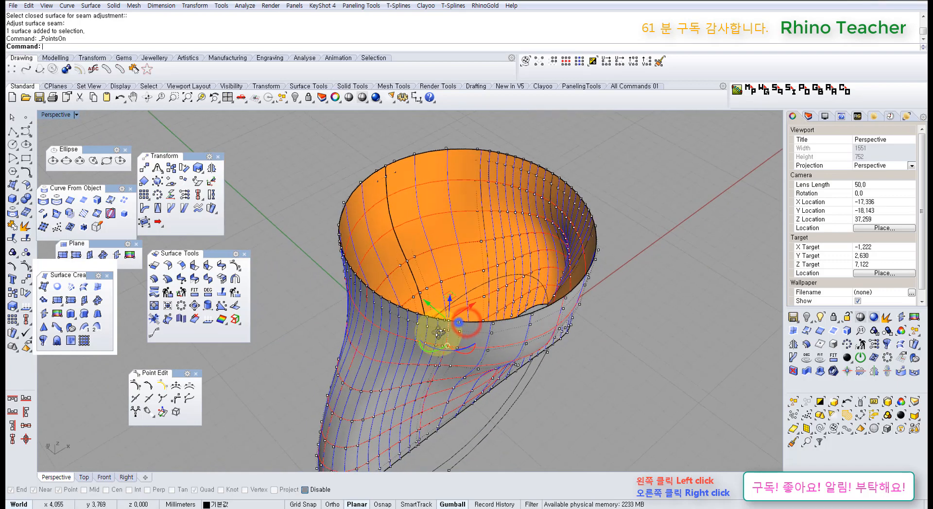
pyautogui.moveTo(439, 333); pyautogui.dragTo(388, 351, button='right')
pyautogui.scroll(4, 389, 352)
pyautogui.moveTo(396, 352); pyautogui.dragTo(391, 374)
pyautogui.moveTo(448, 375); pyautogui.dragTo(467, 353, button='right')
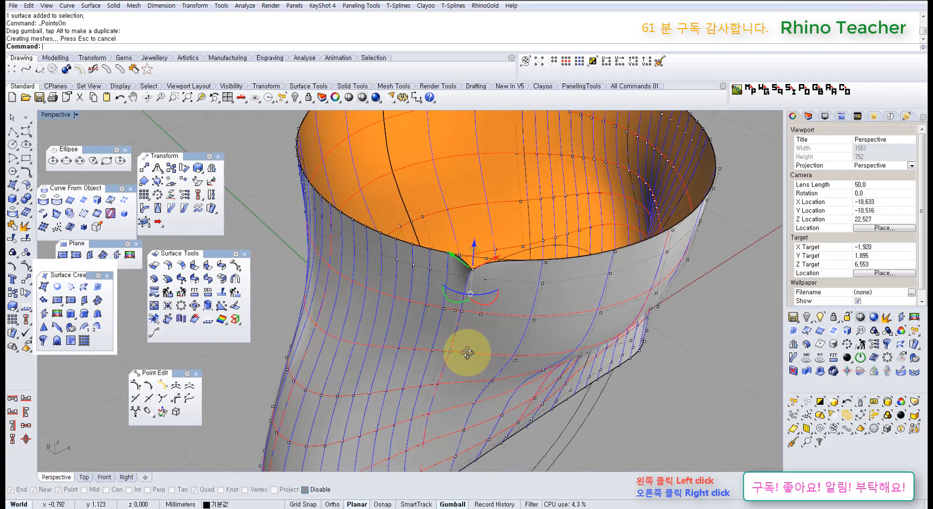
pyautogui.hotkey('ctrl', 'z')
# - Examine the network surface's lower opening and its closed base curve from below and from the front
pyautogui.scroll(-5, 476, 384)
pyautogui.moveTo(479, 403); pyautogui.dragTo(445, 298, button='right')
pyautogui.click(459, 292)
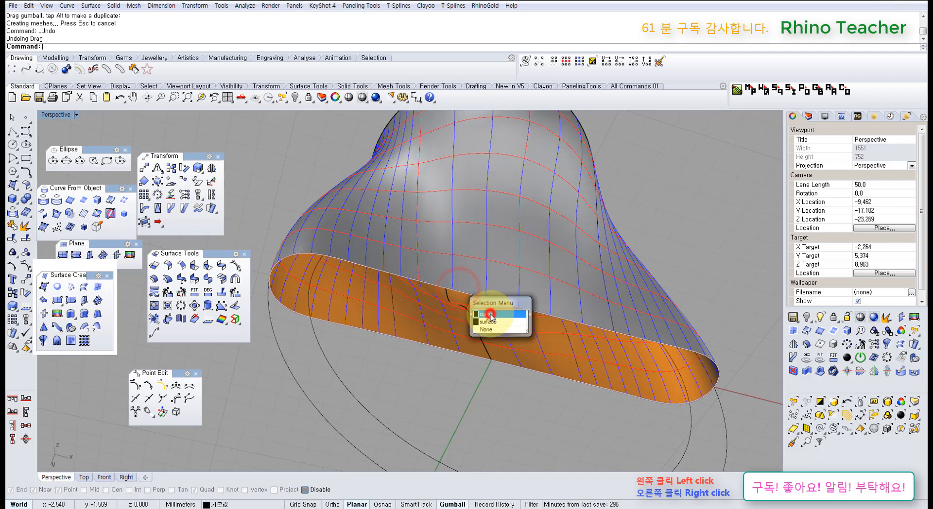
pyautogui.click(490, 313)
pyautogui.moveTo(491, 316); pyautogui.dragTo(475, 389, button='right')
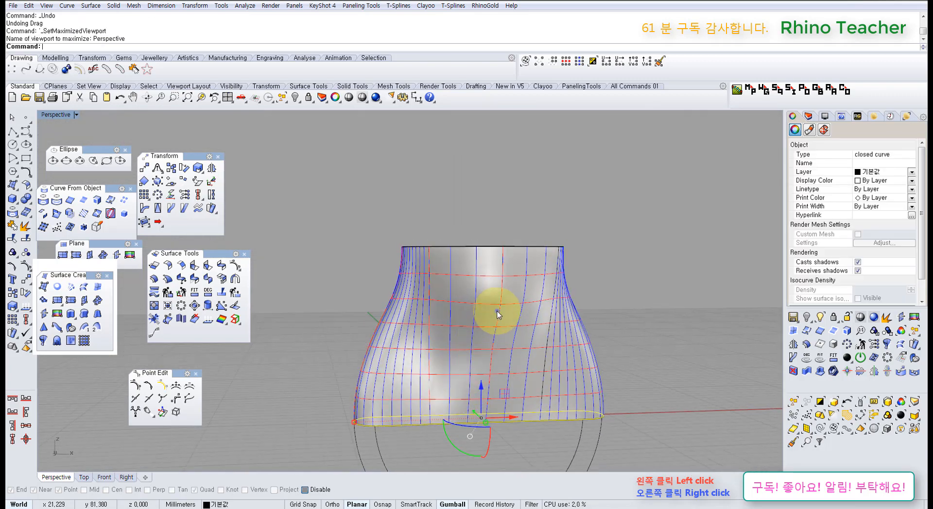
pyautogui.moveTo(497, 311); pyautogui.dragTo(526, 368, button='right')
pyautogui.press('Escape')
# - Extrude the inner ring circle to both sides as an open, non-solid cylinder passing through the network surface
pyautogui.moveTo(416, 354); pyautogui.dragTo(438, 398, button='right')
pyautogui.click(400, 381)
pyautogui.press('Return')
pyautogui.click(530, 382)
# - Split the network surface using the extruded horizontal cylinder as the cutting object
pyautogui.click(459, 232)
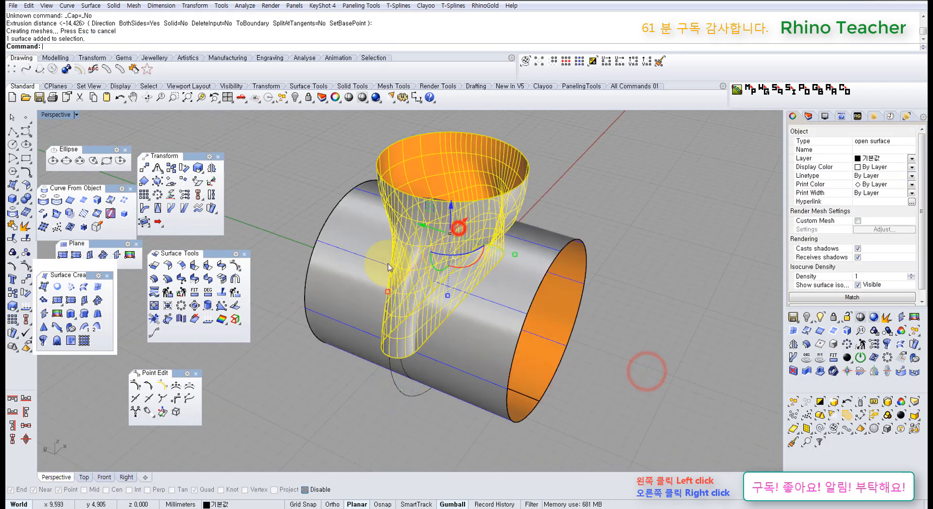
pyautogui.click(26, 239)
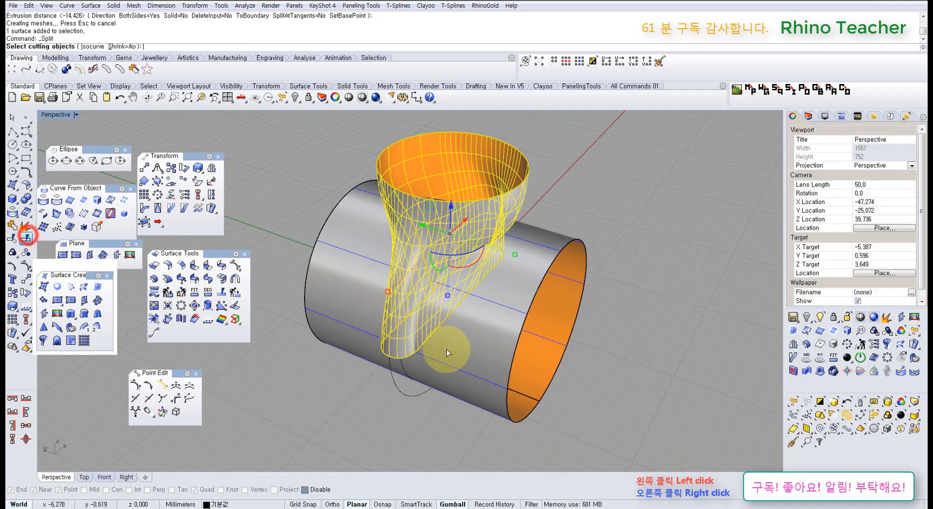
pyautogui.click(450, 351)
pyautogui.rightClick(451, 351)
pyautogui.rightClick(452, 354)
pyautogui.rightClick(457, 355)
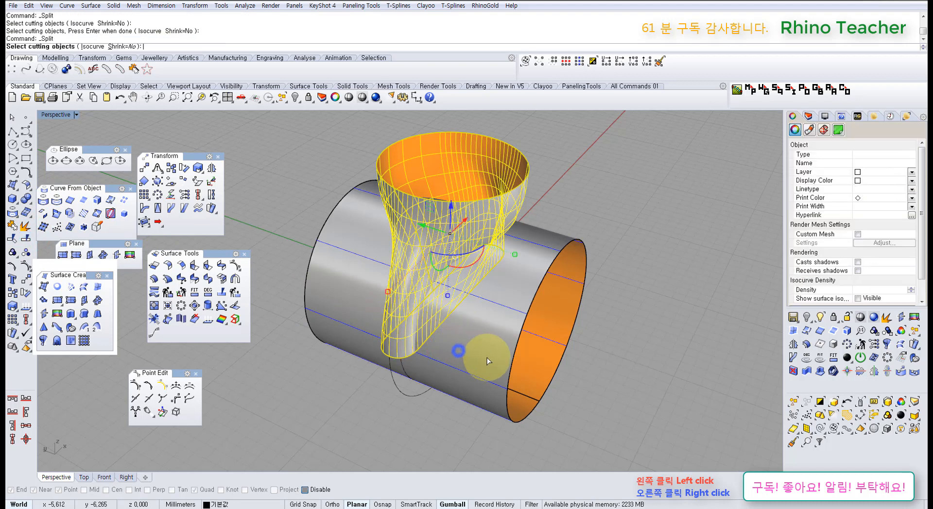
pyautogui.click(487, 360)
pyautogui.rightClick(488, 361)
pyautogui.moveTo(583, 362); pyautogui.dragTo(516, 305, button='right')
pyautogui.press('Escape')
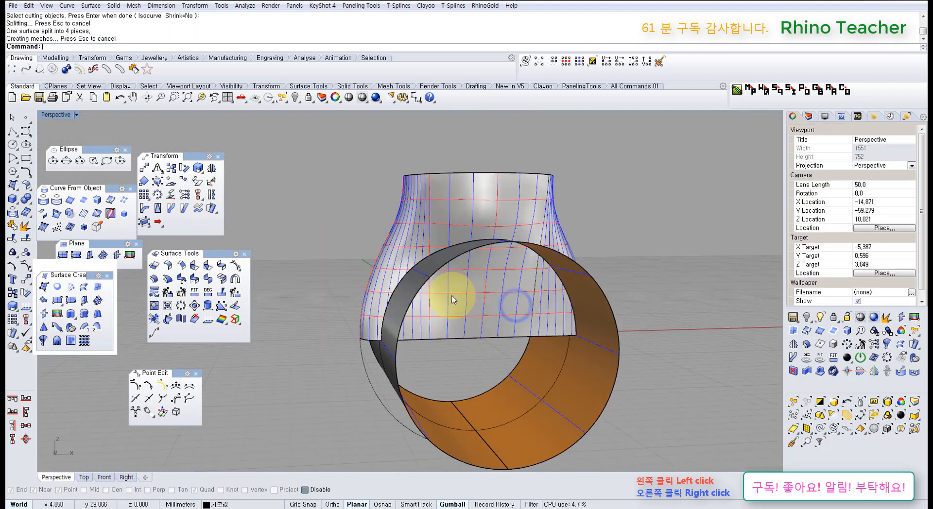
# - Delete the split surface pieces inside the cylinder, along with the cutting cylinder itself
pyautogui.click(442, 294)
pyautogui.press('Delete')
pyautogui.click(499, 298)
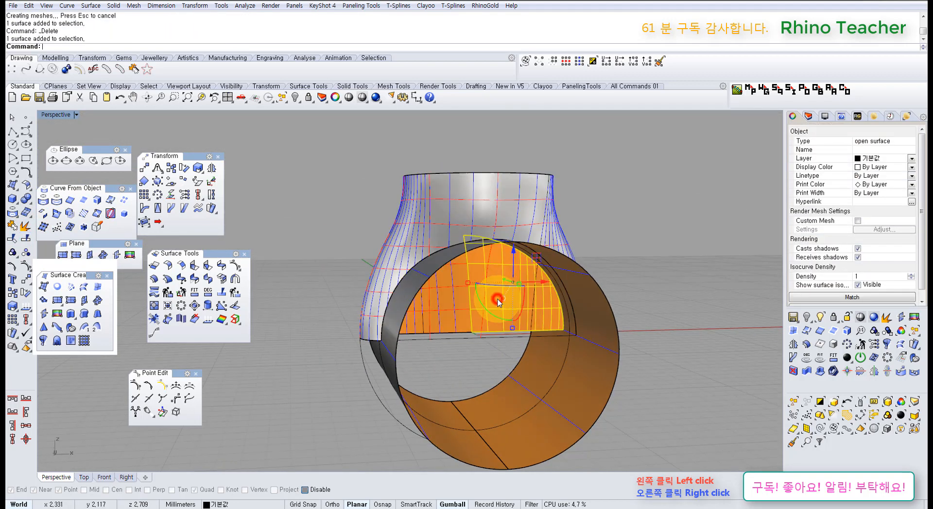
pyautogui.press('Delete')
pyautogui.click(455, 299)
pyautogui.moveTo(550, 349); pyautogui.dragTo(510, 381, button='right')
pyautogui.click(553, 349)
pyautogui.press('Delete')
# - Delete the trimmed network surface together with the two pairs of inner vertical curves under its arch
pyautogui.moveTo(564, 319); pyautogui.dragTo(428, 252, button='right')
pyautogui.scroll(5, 403, 267)
pyautogui.scroll(-5, 428, 252)
pyautogui.moveTo(433, 304); pyautogui.dragTo(374, 270, button='right')
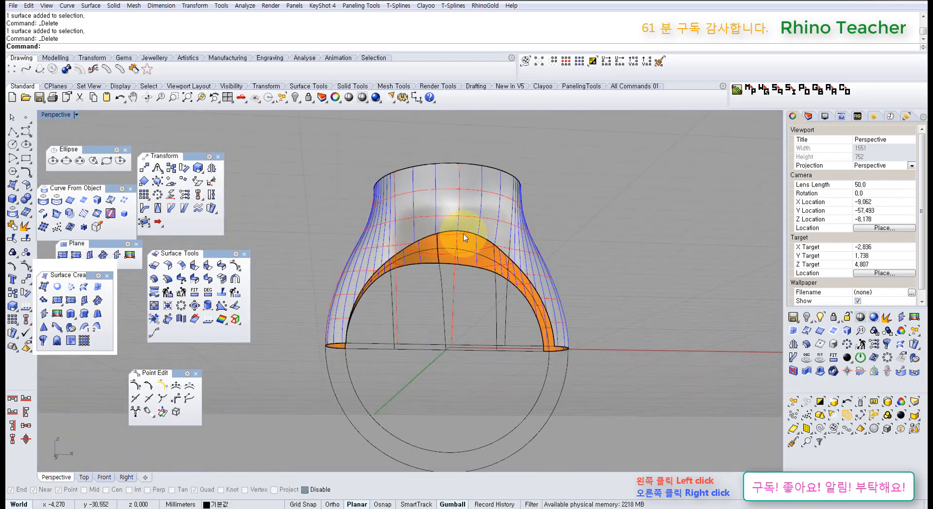
pyautogui.moveTo(462, 228); pyautogui.dragTo(404, 311, button='right')
pyautogui.scroll(3, 423, 328)
pyautogui.moveTo(365, 314); pyautogui.dragTo(363, 314)
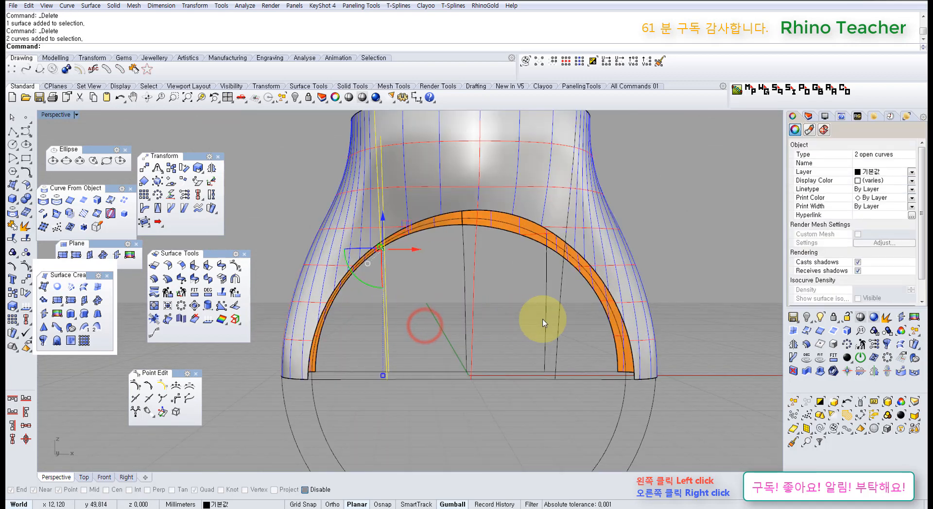
pyautogui.keyDown('shift'); pyautogui.moveTo(577, 331); pyautogui.dragTo(526, 308); pyautogui.keyUp('shift')
pyautogui.moveTo(514, 196); pyautogui.dragTo(530, 261, button='right')
pyautogui.keyDown('shift'); pyautogui.click(512, 218); pyautogui.keyUp('shift')
pyautogui.press('Delete')
# - Examine the remaining upper ellipse, closed base curve and side curves as candidate sections and rails for a sweep
pyautogui.scroll(-3, 531, 258)
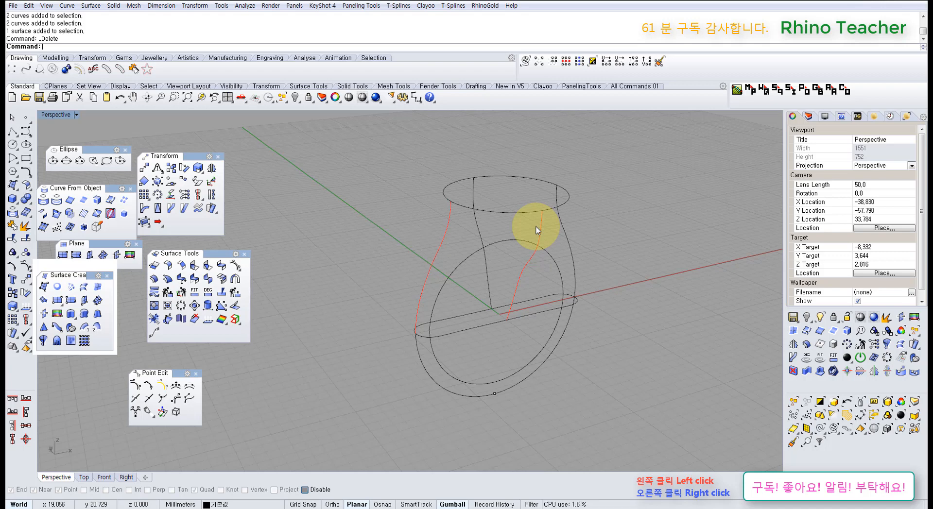
pyautogui.moveTo(535, 230); pyautogui.dragTo(497, 223, button='right')
pyautogui.scroll(4, 500, 224)
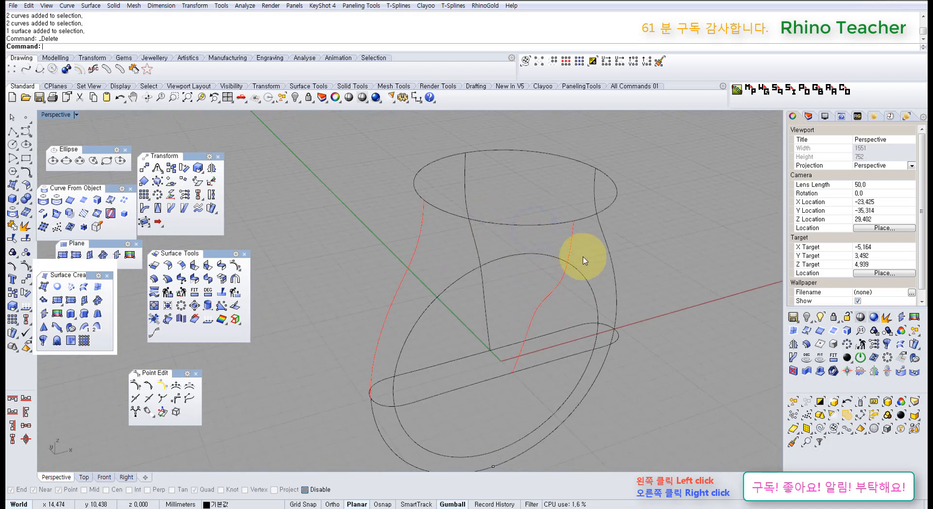
pyautogui.moveTo(581, 254); pyautogui.dragTo(569, 240, button='right')
pyautogui.click(586, 191)
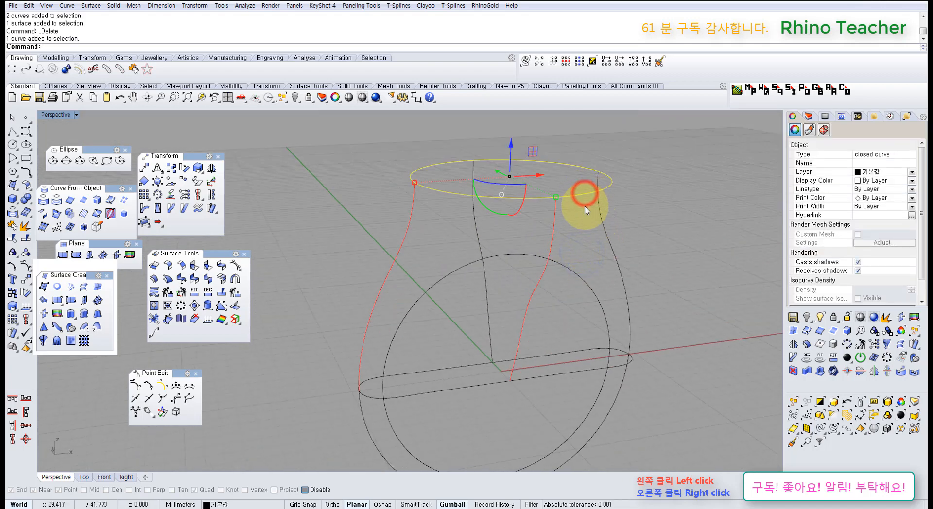
pyautogui.moveTo(538, 297); pyautogui.dragTo(499, 292, button='right')
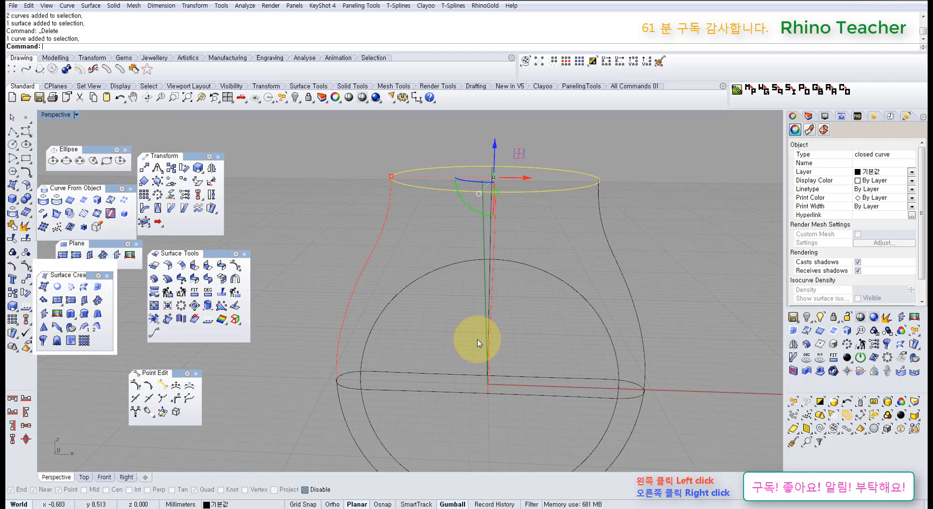
pyautogui.moveTo(477, 339); pyautogui.dragTo(552, 347, button='right')
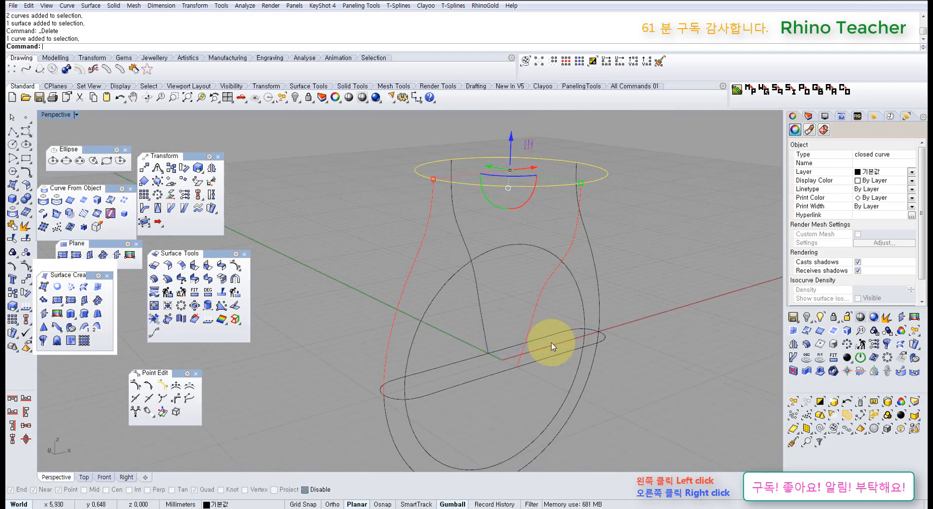
pyautogui.click(499, 374)
pyautogui.click(516, 427)
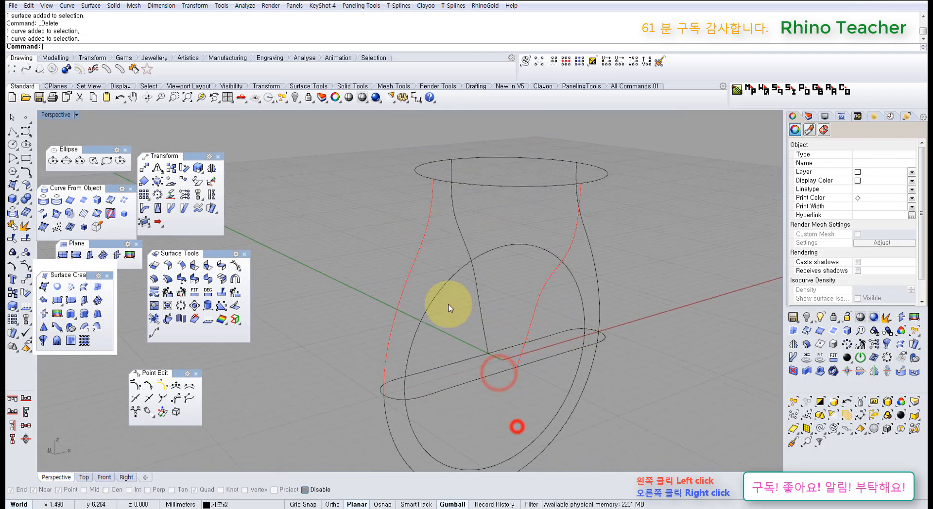
pyautogui.click(417, 254)
pyautogui.click(594, 247)
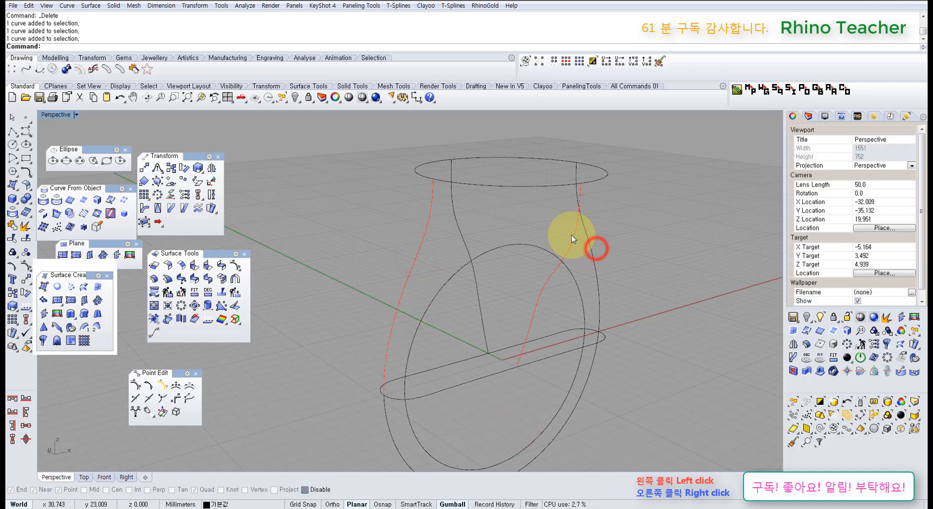
pyautogui.click(571, 235)
# - Set up a Sweep 2 Rails using the two opposite side curves as rails and the upper ellipse and closed base curve as sections
pyautogui.click(410, 261)
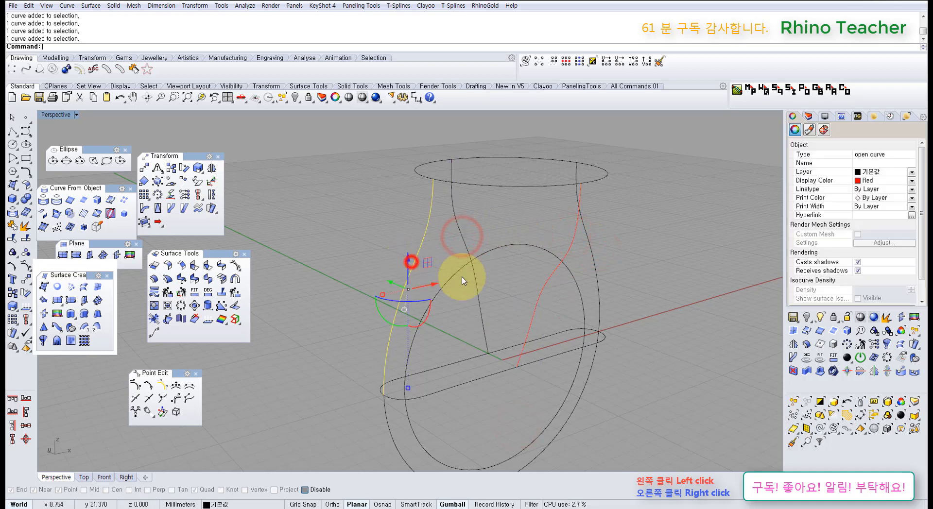
pyautogui.moveTo(499, 247); pyautogui.dragTo(474, 243, button='right')
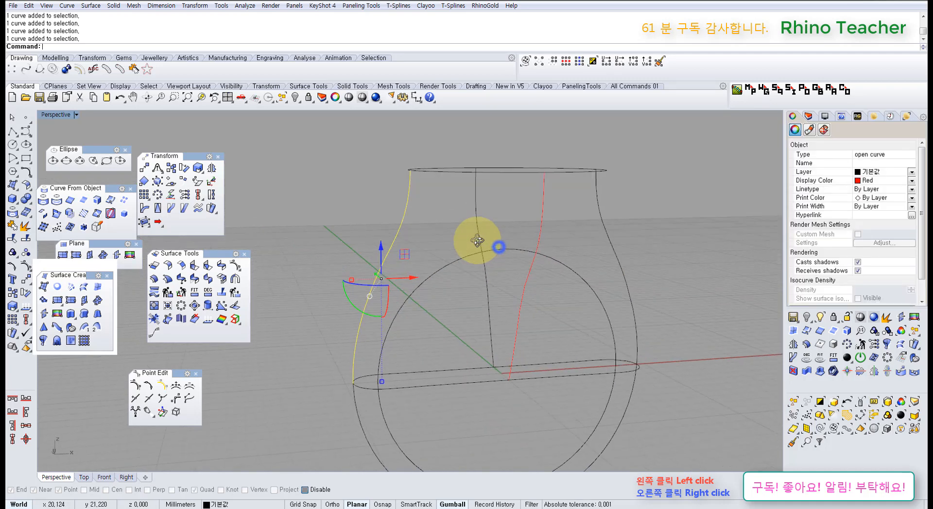
pyautogui.keyDown('shift'); pyautogui.click(602, 217); pyautogui.keyUp('shift')
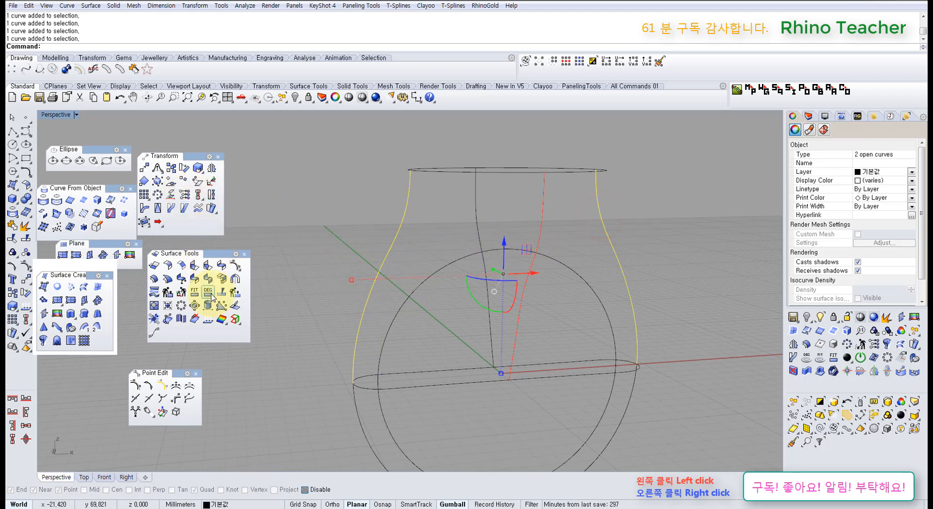
pyautogui.click(98, 328)
pyautogui.moveTo(456, 188); pyautogui.dragTo(450, 217, button='right')
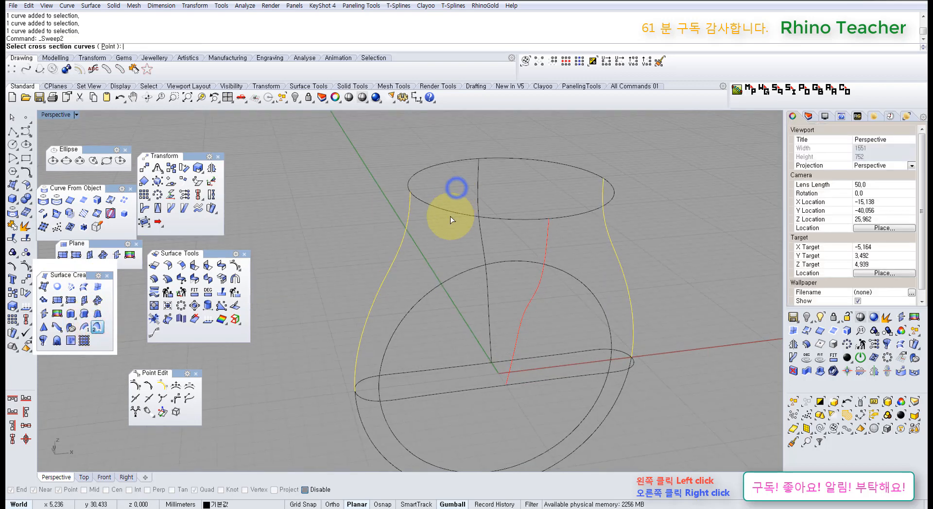
pyautogui.click(450, 214)
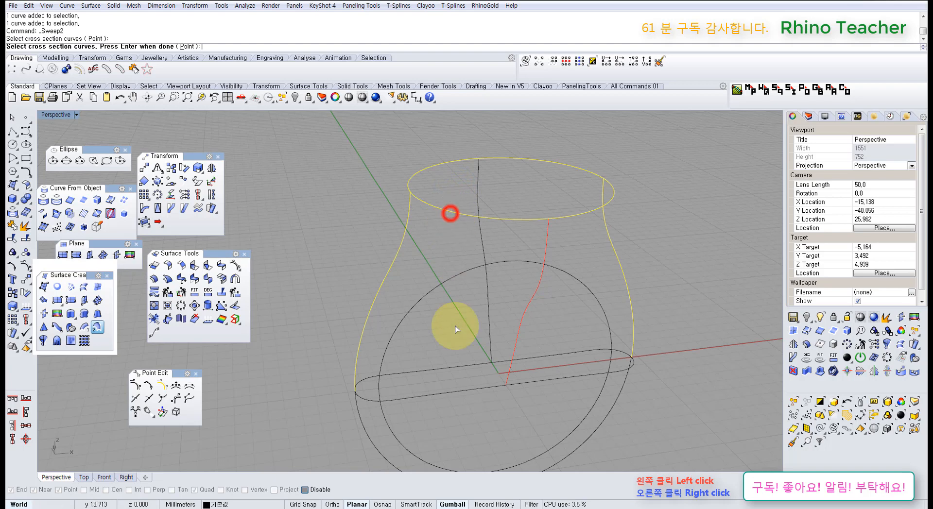
pyautogui.rightClick(460, 391)
pyautogui.moveTo(459, 390); pyautogui.dragTo(477, 314, button='right')
pyautogui.rightClick(478, 317)
pyautogui.moveTo(401, 259); pyautogui.dragTo(444, 238, button='right')
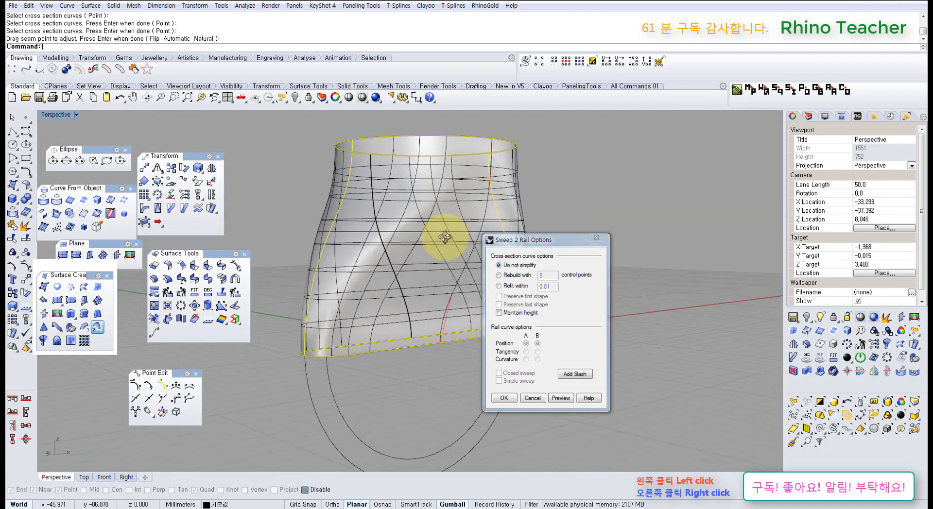
# - Preview the two-rail sweep with its cross sections refit within 0.01, and again refit within 0.1
pyautogui.click(499, 286)
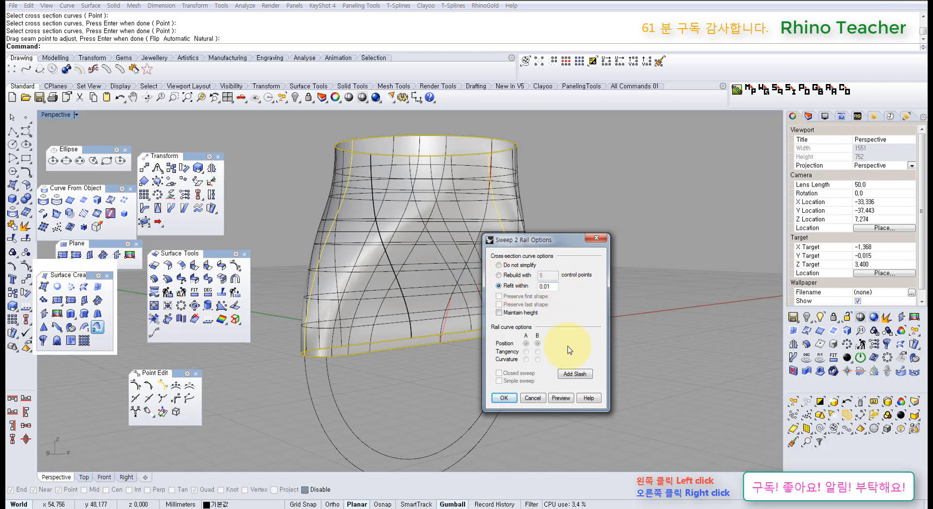
pyautogui.click(562, 399)
pyautogui.moveTo(427, 237); pyautogui.dragTo(412, 272, button='right')
pyautogui.doubleClick(553, 288)
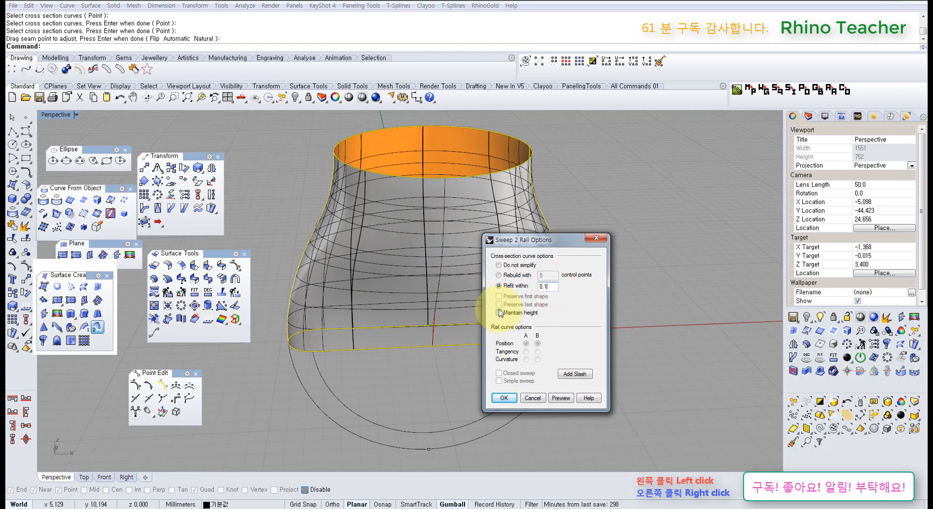
pyautogui.click(562, 399)
pyautogui.moveTo(354, 311); pyautogui.dragTo(456, 234, button='right')
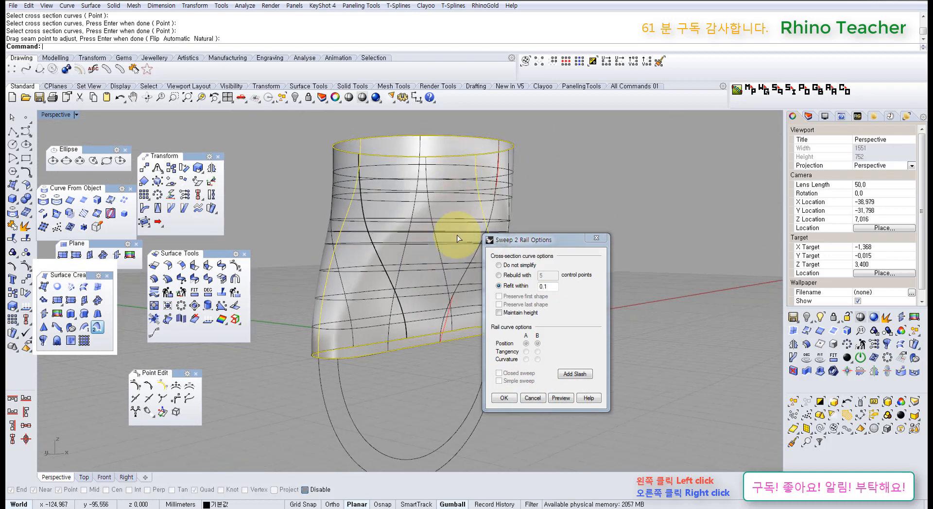
# - Set the sweep's cross sections to Do not simplify, preview it with Maintain height turned on, and create the surface
pyautogui.doubleClick(548, 286)
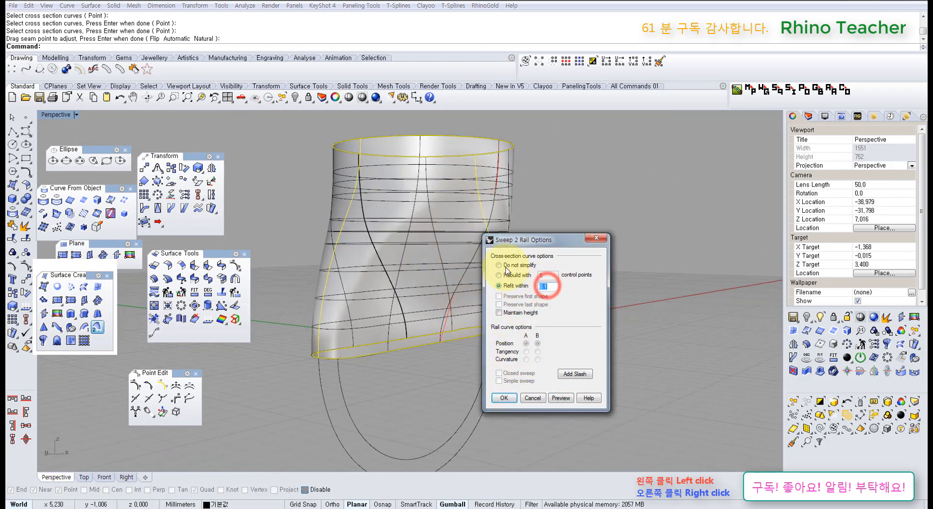
pyautogui.click(564, 398)
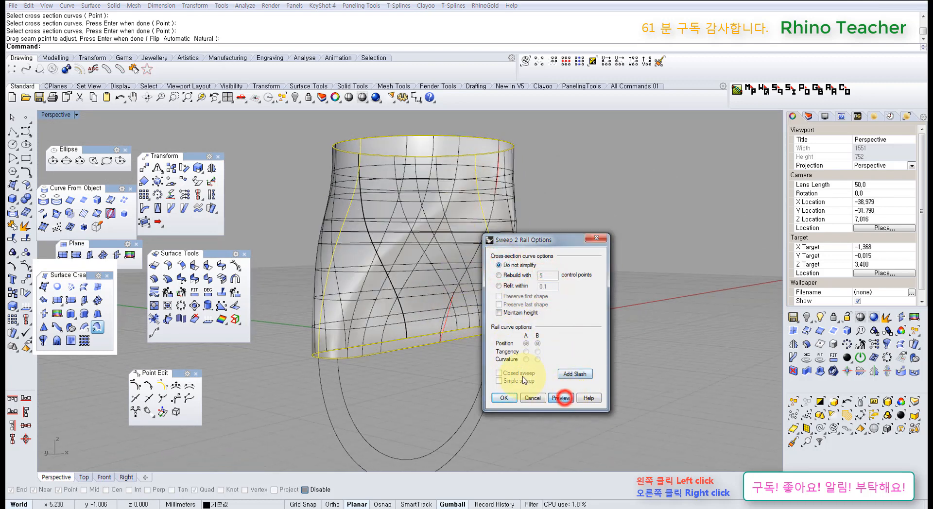
pyautogui.moveTo(396, 276); pyautogui.dragTo(355, 311, button='right')
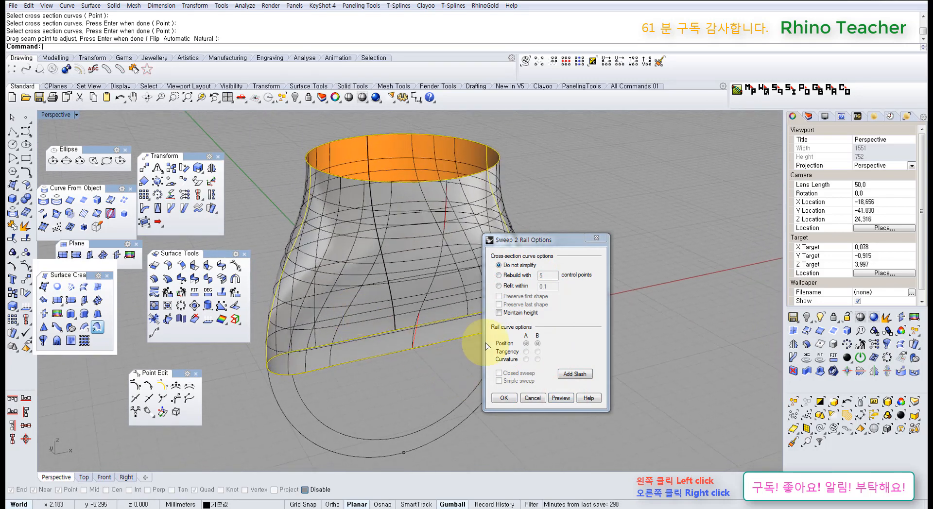
pyautogui.click(502, 314)
pyautogui.click(554, 396)
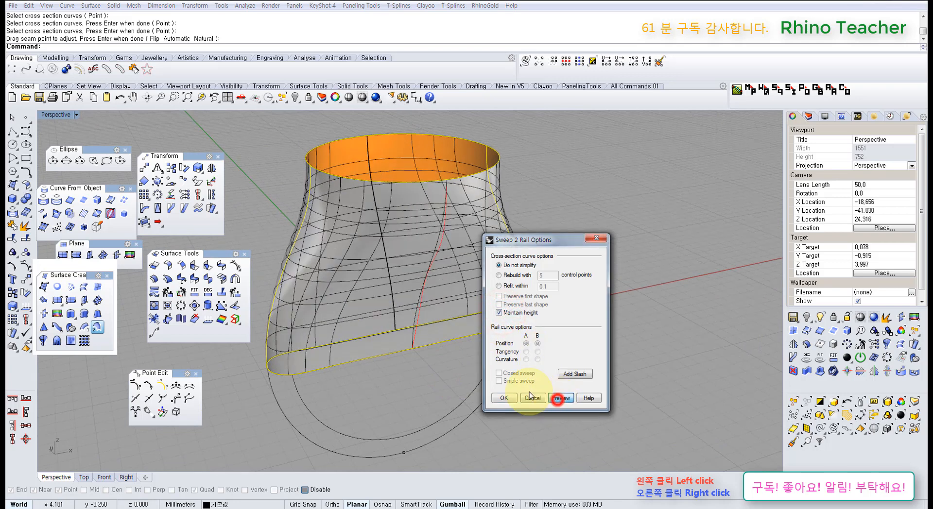
pyautogui.moveTo(343, 281); pyautogui.dragTo(539, 314, button='right')
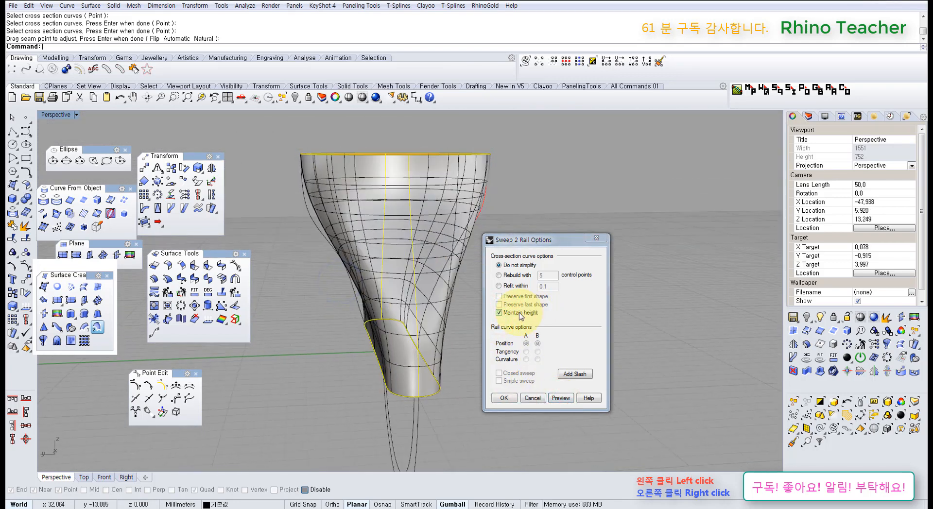
pyautogui.moveTo(432, 266); pyautogui.dragTo(466, 300, button='right')
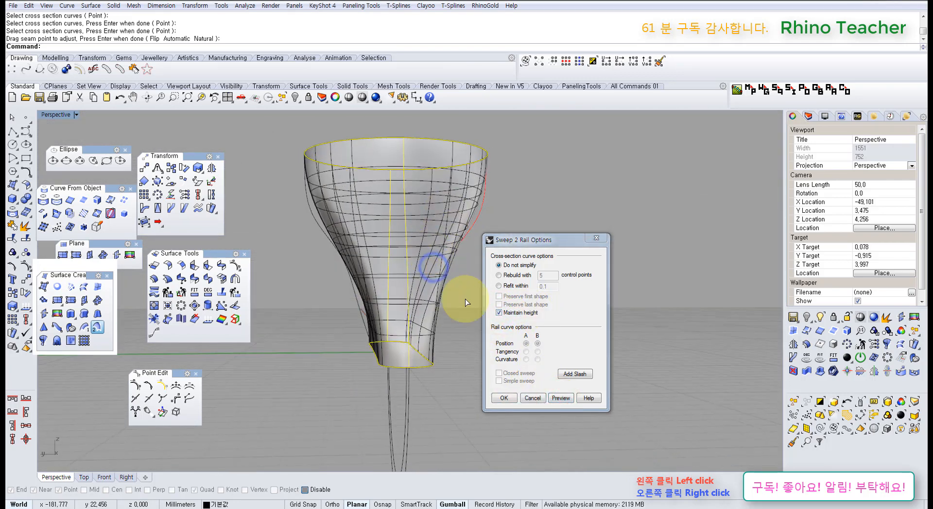
pyautogui.click(508, 398)
# - Turn on the control points of the new swept surface
pyautogui.click(533, 343)
pyautogui.moveTo(564, 299); pyautogui.dragTo(368, 321, button='right')
pyautogui.click(335, 298)
pyautogui.press('F10')
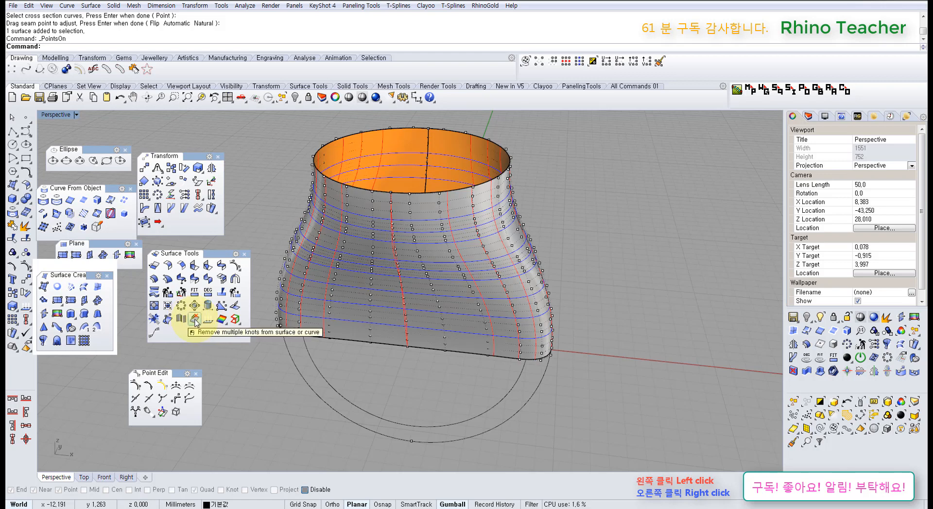
# - Try removing the multiple knots from the swept surface, and undo the removal
pyautogui.click(194, 319)
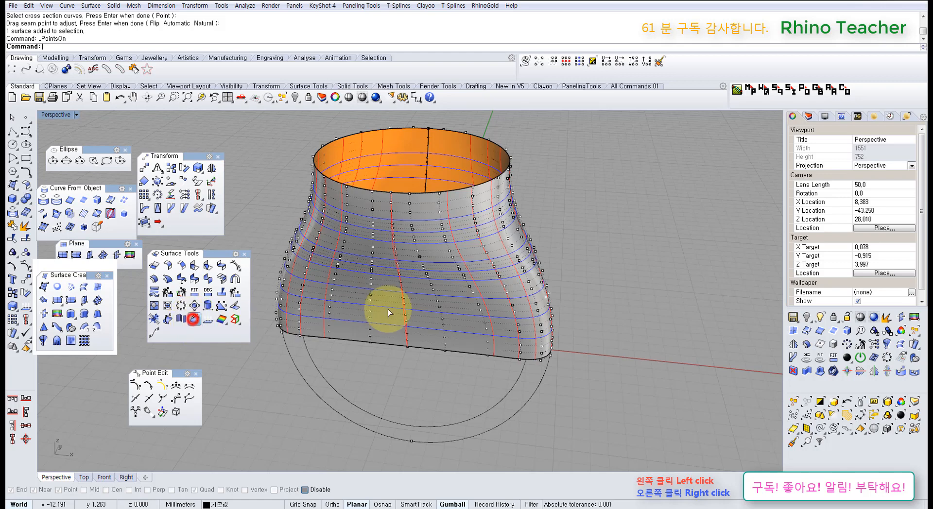
pyautogui.click(387, 301)
pyautogui.rightClick(393, 296)
pyautogui.moveTo(368, 278)
pyautogui.mouseDown(button='right')
pyautogui.moveTo(406, 244)
pyautogui.moveTo(397, 242)
pyautogui.moveTo(377, 278)
pyautogui.mouseUp(button='right')
pyautogui.scroll(4, 394, 238)
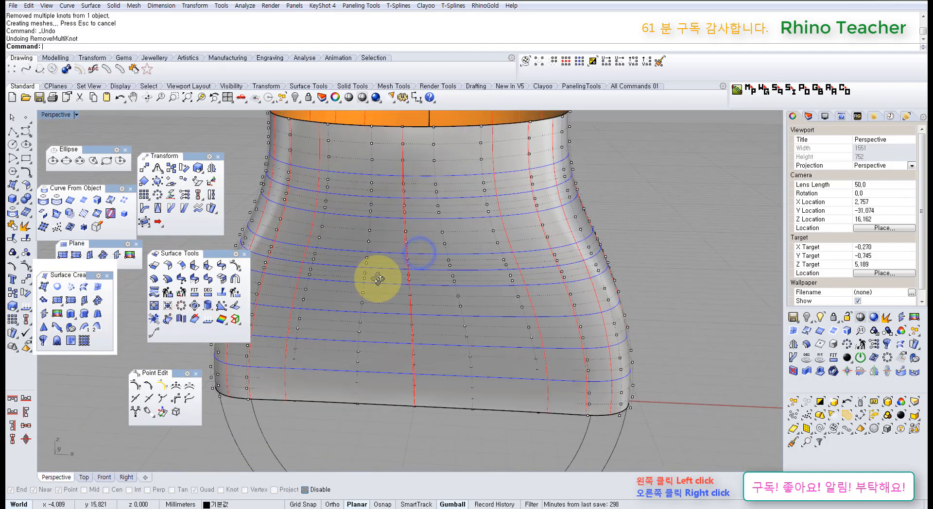
pyautogui.hotkey('ctrl', 'z')
# - Remove the multiple knots from the swept surface
pyautogui.scroll(3, 369, 236)
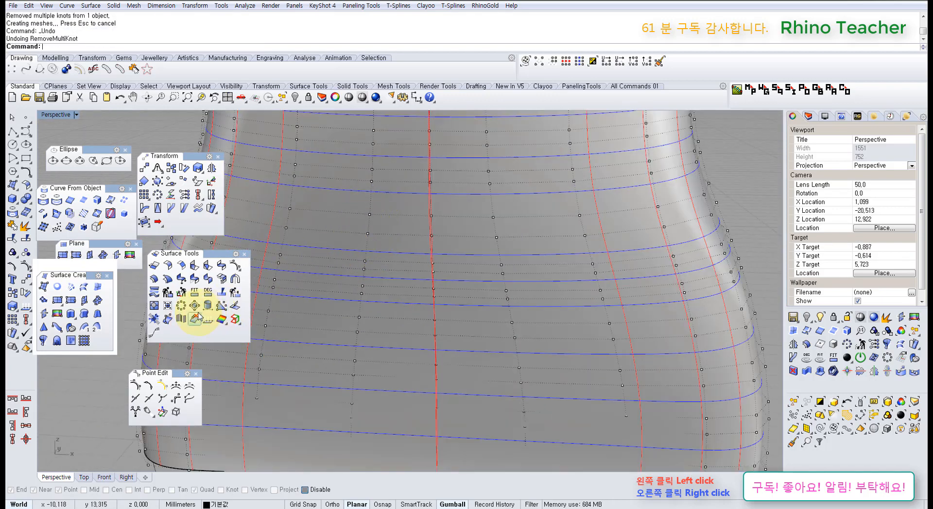
pyautogui.click(195, 319)
pyautogui.click(369, 312)
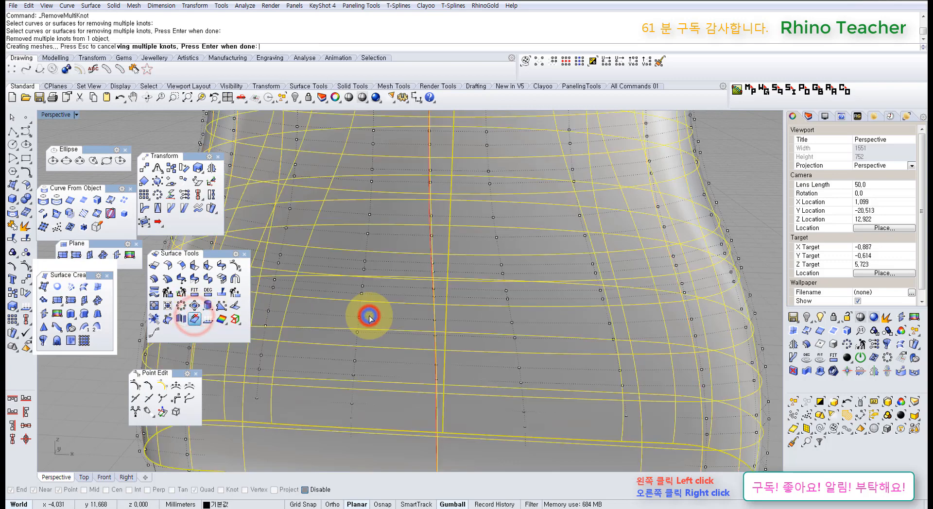
pyautogui.rightClick(371, 312)
pyautogui.scroll(-5, 422, 314)
# - Start Remove Knot on the swept surface, switch to the V direction, and remove two horizontal knotlines from its upper half
pyautogui.moveTo(422, 314); pyautogui.dragTo(514, 303, button='right')
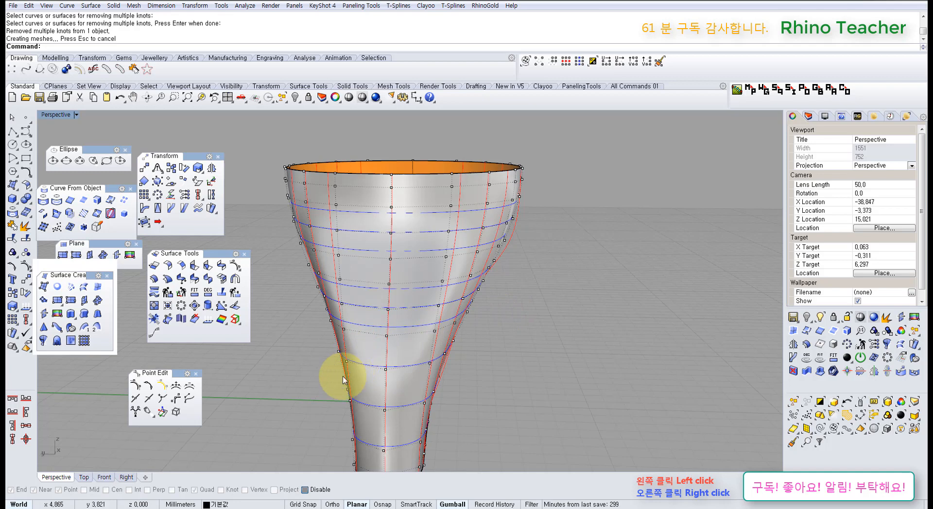
pyautogui.click(150, 399)
pyautogui.click(420, 269)
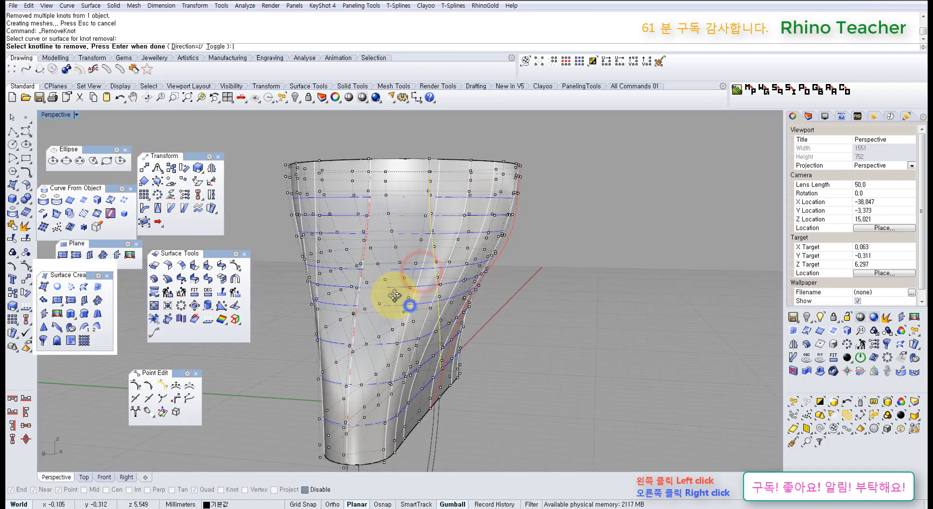
pyautogui.click(216, 47)
pyautogui.moveTo(387, 277)
pyautogui.mouseDown(button='right')
pyautogui.moveTo(416, 270)
pyautogui.moveTo(395, 281)
pyautogui.mouseUp(button='right')
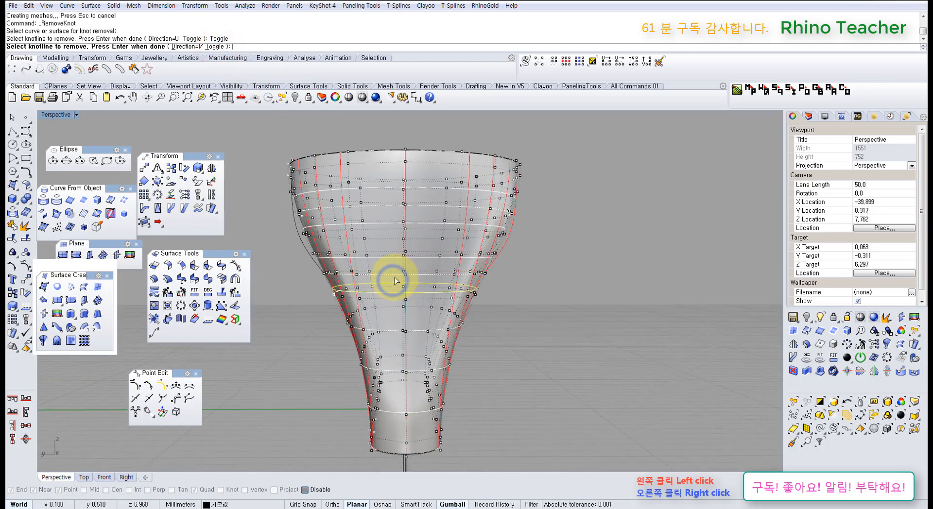
pyautogui.click(401, 274)
pyautogui.click(418, 201)
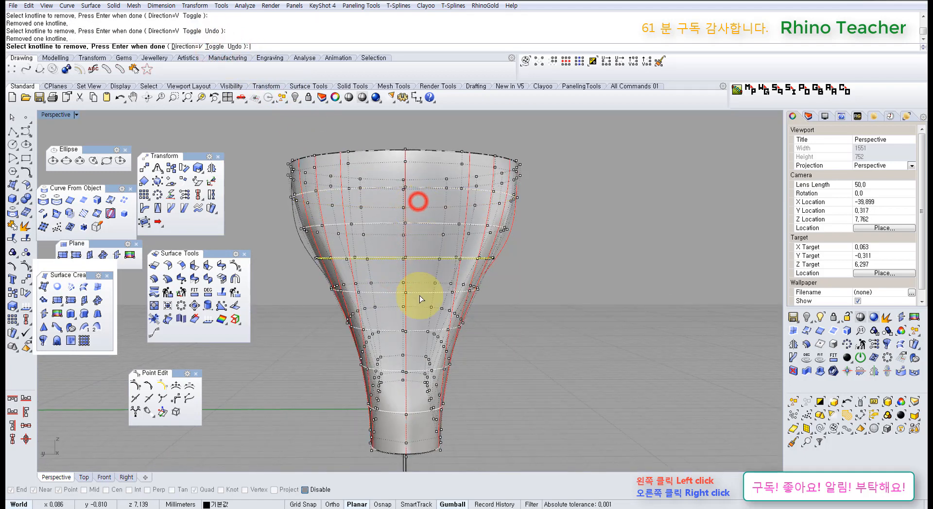
# - Remove more V-direction knotlines around the middle of the swept surface and finish the knot removal
pyautogui.moveTo(423, 348); pyautogui.dragTo(429, 297, button='right')
pyautogui.click(430, 239)
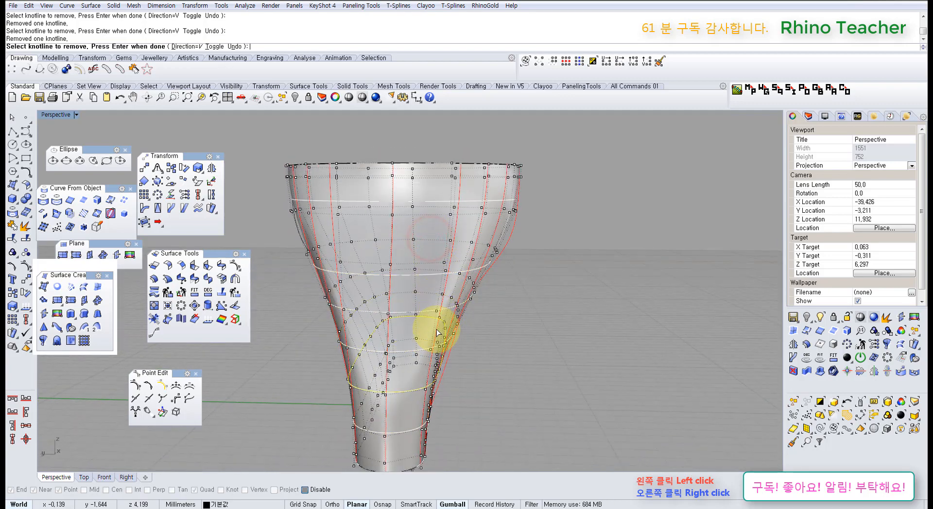
pyautogui.moveTo(452, 316)
pyautogui.mouseDown(button='right')
pyautogui.moveTo(416, 329)
pyautogui.moveTo(461, 305)
pyautogui.mouseUp(button='right')
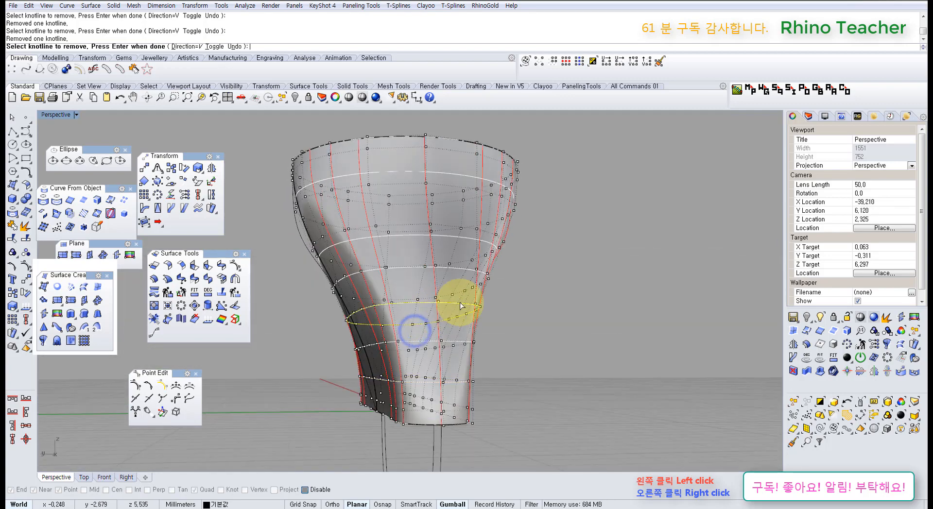
pyautogui.click(460, 304)
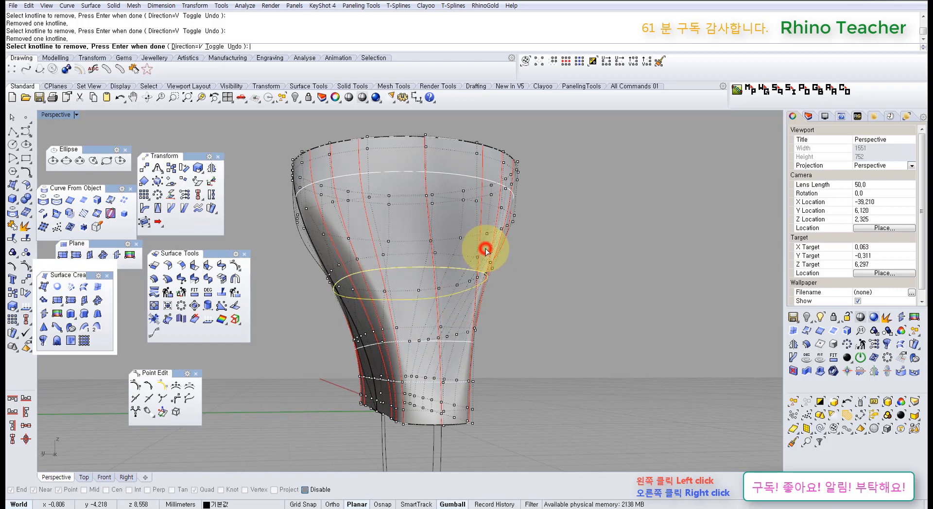
pyautogui.moveTo(462, 333)
pyautogui.mouseDown(button='right')
pyautogui.moveTo(454, 333)
pyautogui.moveTo(462, 350)
pyautogui.mouseUp(button='right')
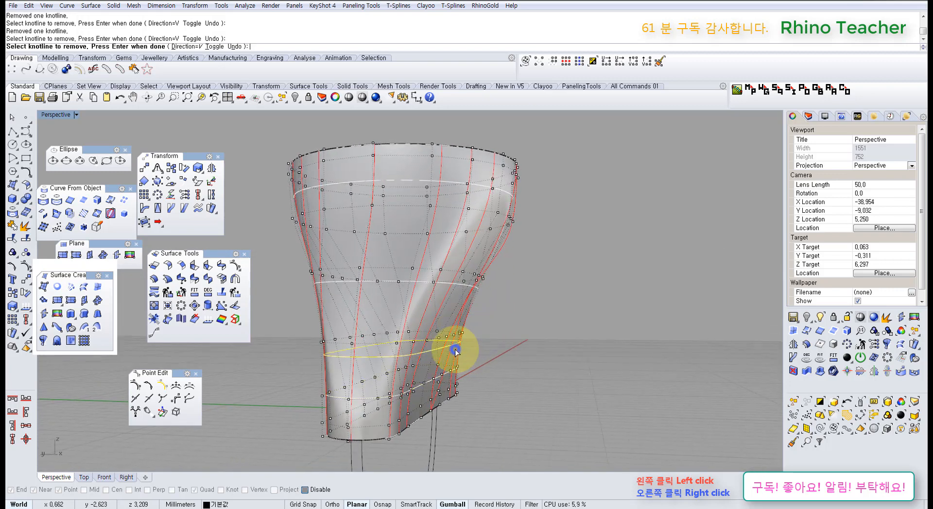
pyautogui.rightClick(455, 351)
# - Delete the simplified swept surface, keeping the ring's construction curves
pyautogui.moveTo(558, 294); pyautogui.dragTo(506, 321, button='right')
pyautogui.click(506, 320)
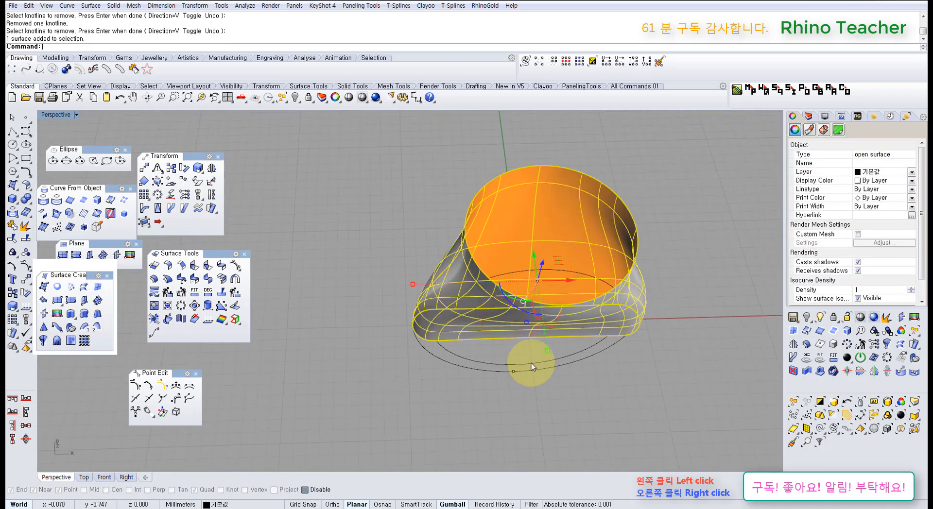
pyautogui.press('Delete')
pyautogui.moveTo(531, 331); pyautogui.dragTo(583, 214, button='right')
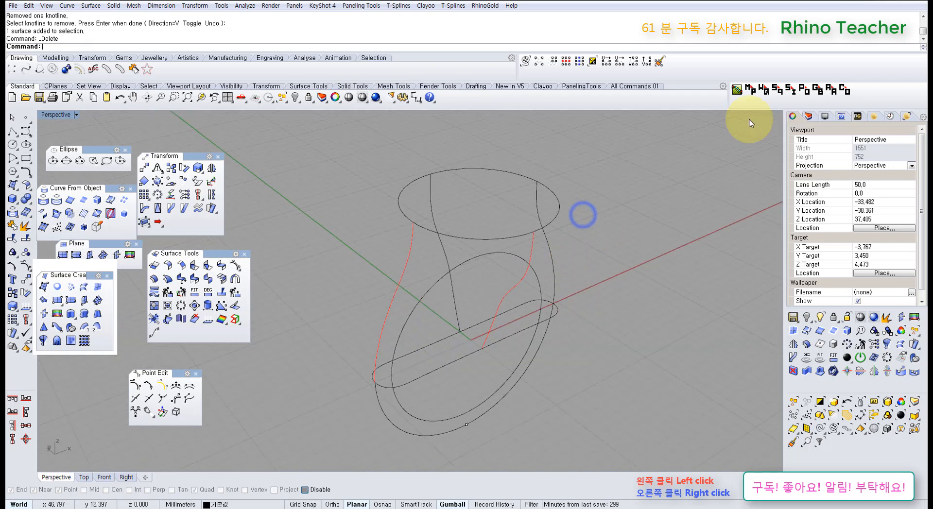
# - Turn on the layers 첫번째 방법, 두번째 방법, 세번째 방법 and 네번째 방법 to show the four finished rings
pyautogui.click(809, 117)
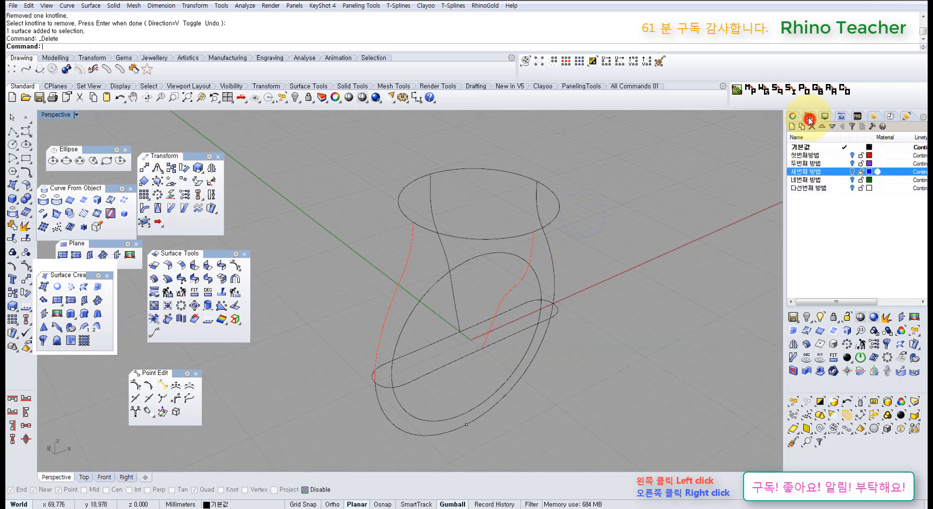
pyautogui.click(852, 155)
pyautogui.click(852, 164)
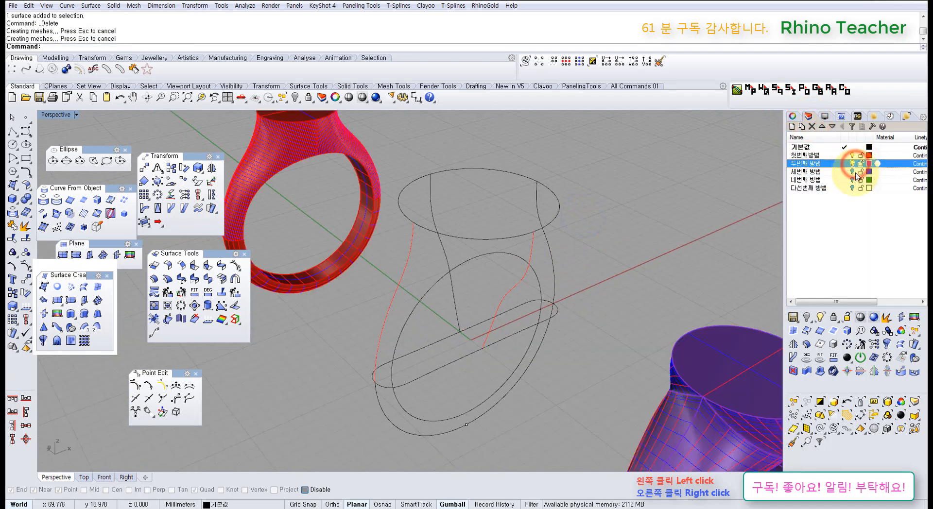
pyautogui.click(853, 172)
pyautogui.click(852, 180)
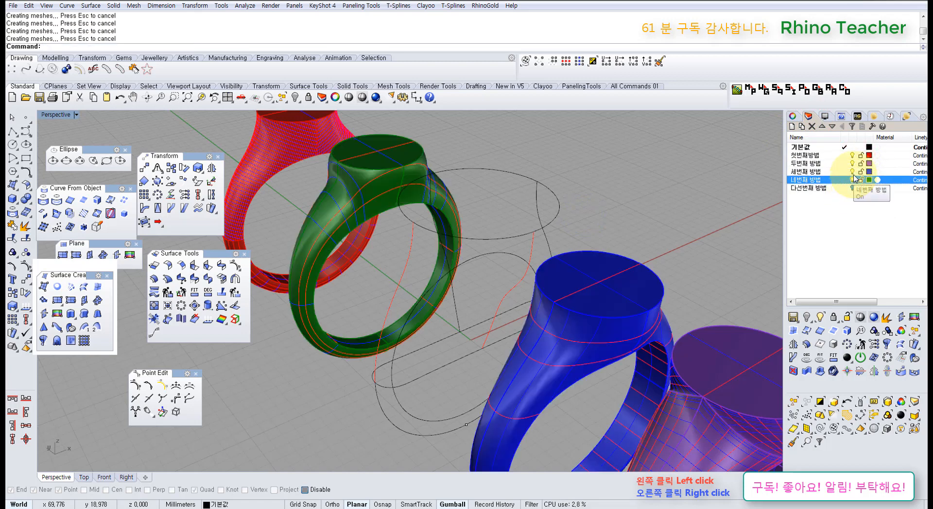
# - Hide the layers 세번째 방법, 두번째 방법 and 첫번째 방법, leaving the green ring's layer on
pyautogui.click(852, 172)
pyautogui.click(853, 164)
pyautogui.click(852, 156)
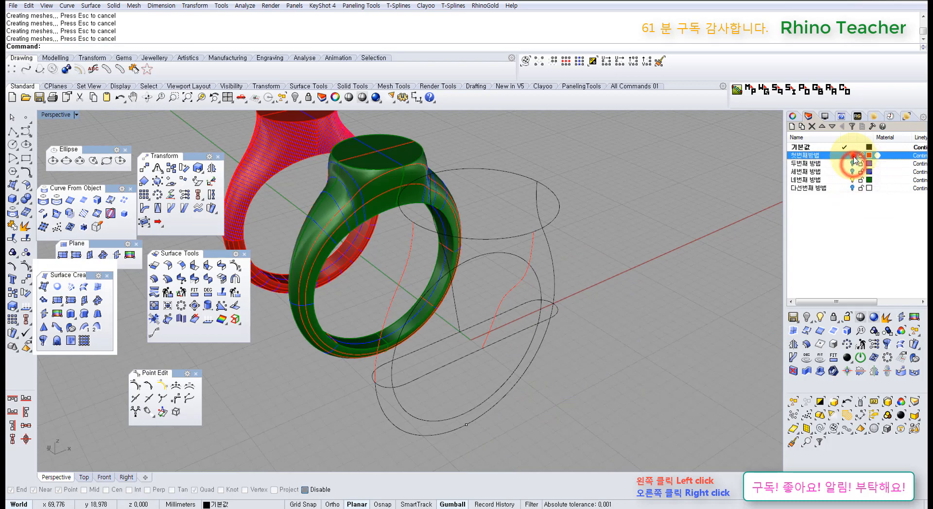
# - Extract the outer side surface from the green ring and move it away from the ring body
pyautogui.moveTo(490, 198); pyautogui.dragTo(339, 266, button='right')
pyautogui.click(488, 274)
pyautogui.rightClick(488, 274)
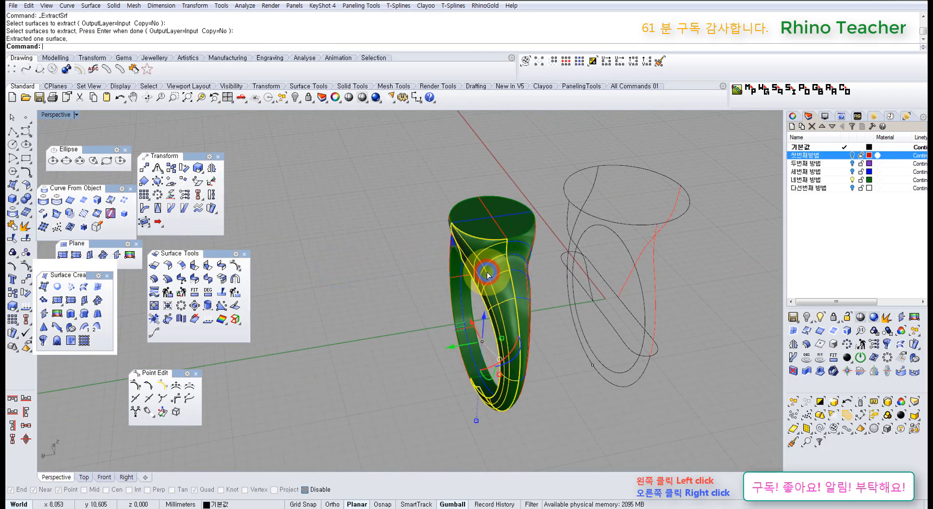
pyautogui.moveTo(469, 343); pyautogui.dragTo(365, 226)
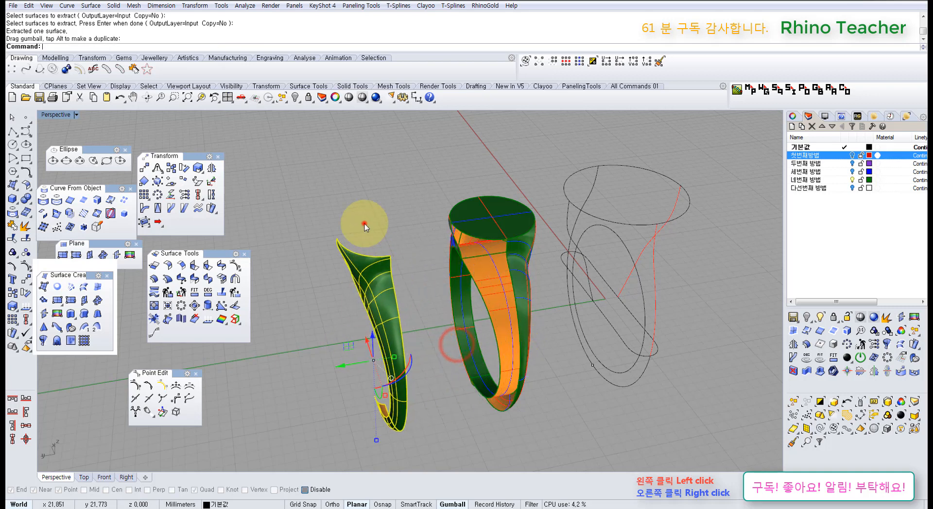
pyautogui.click(365, 226)
# - Untrim the upper edge of the extracted side surface, and undo both the untrim and the move
pyautogui.click(11, 238)
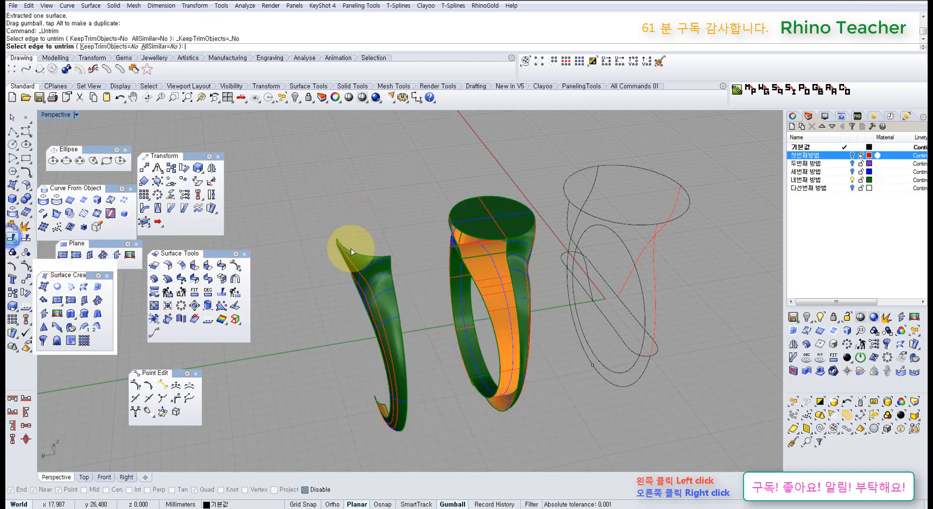
pyautogui.click(345, 253)
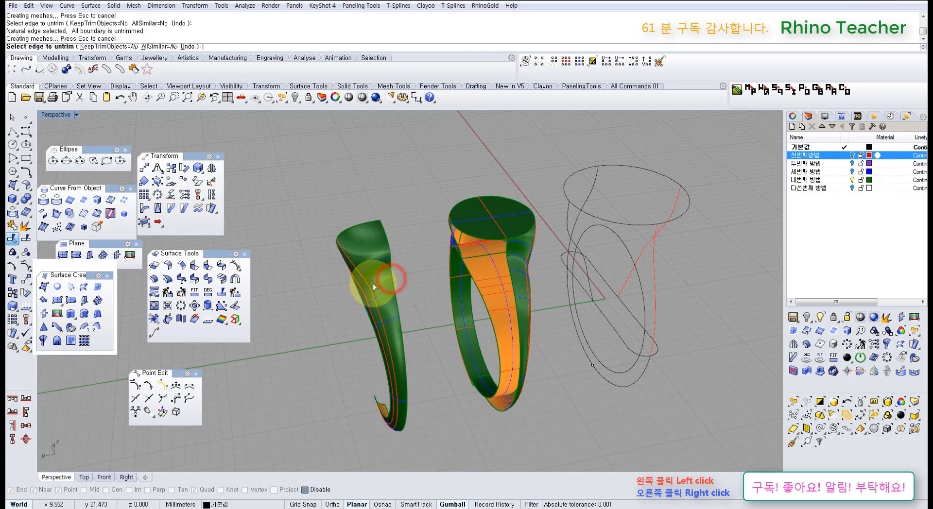
pyautogui.moveTo(388, 277); pyautogui.dragTo(381, 313, button='right')
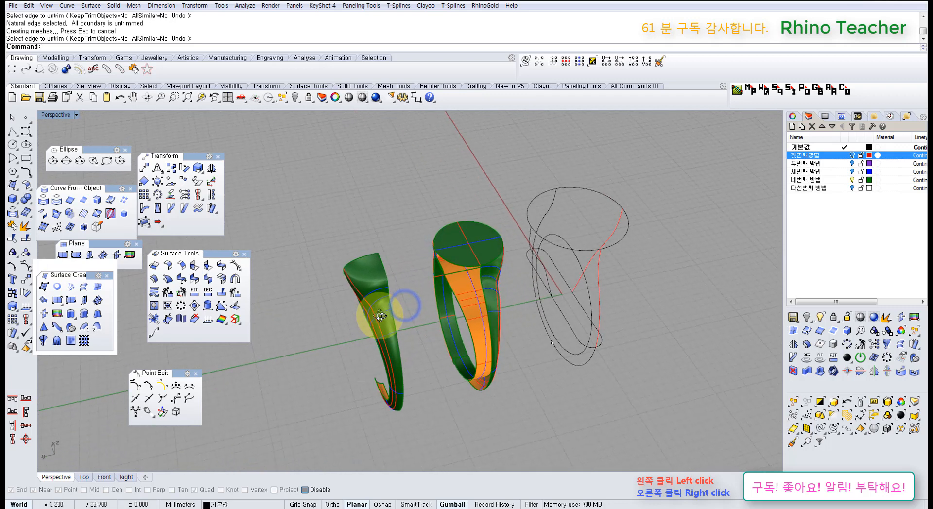
pyautogui.hotkey('ctrl', 'z')
pyautogui.hotkey('ctrl', 'z')
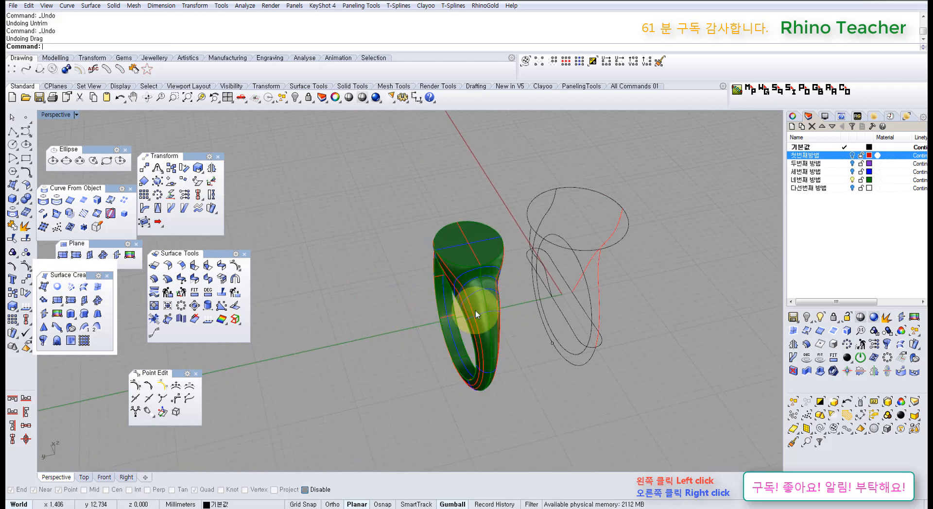
# - Undo the layer visibility changes back to the point before the finished rings' layers were turned on
pyautogui.moveTo(523, 321); pyautogui.dragTo(484, 288, button='right')
pyautogui.moveTo(505, 204); pyautogui.dragTo(392, 310)
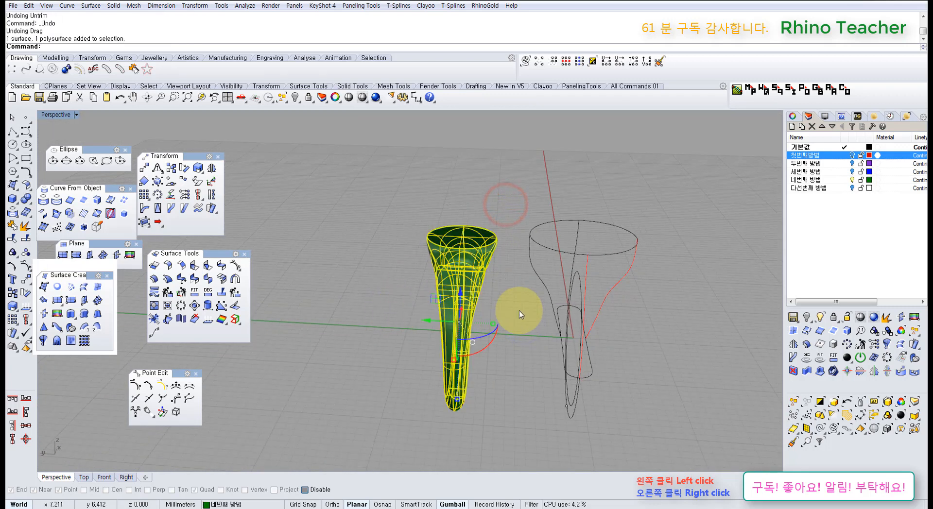
pyautogui.hotkey('ctrl', 'z')
pyautogui.hotkey('ctrl', 'z')
pyautogui.hotkey('ctrl', 'z')
pyautogui.hotkey('ctrl', 'z')
pyautogui.hotkey('ctrl', 'z')
pyautogui.hotkey('ctrl', 'z')
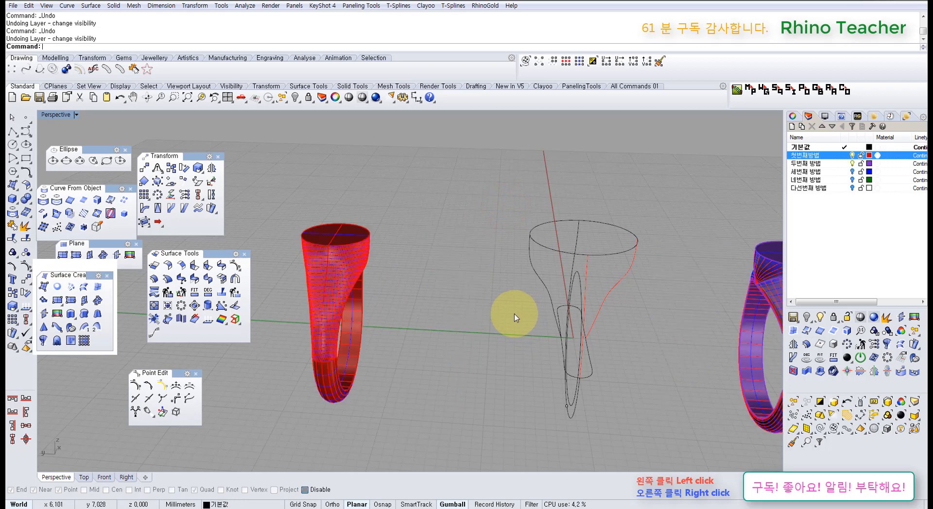
pyautogui.hotkey('ctrl', 'z')
pyautogui.hotkey('ctrl', 'z')
# - Extrude the inner ring circle about 1.46 mm to both sides as an open surface, keeping the original curve
pyautogui.click(488, 347)
pyautogui.moveTo(529, 329); pyautogui.dragTo(503, 322, button='right')
pyautogui.moveTo(502, 323); pyautogui.dragTo(485, 354, button='right')
pyautogui.click(400, 317)
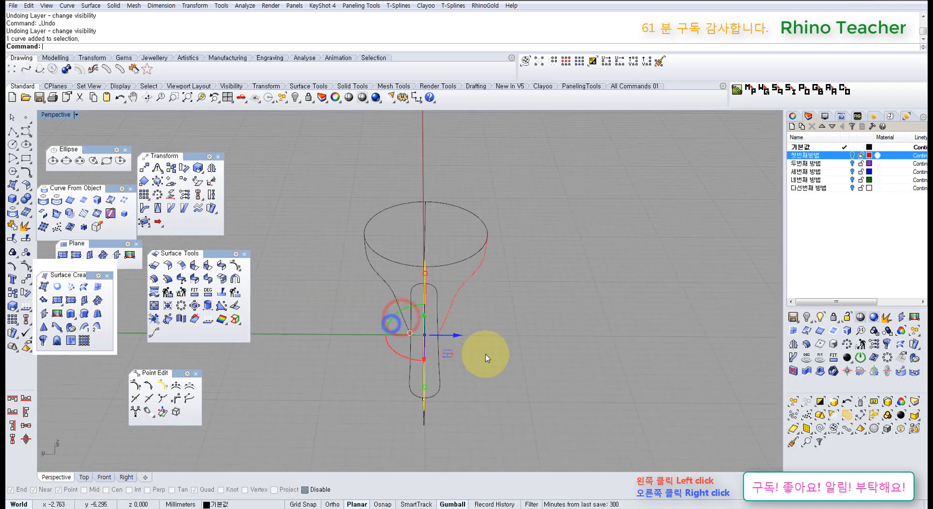
pyautogui.scroll(6, 485, 354)
pyautogui.press('Return')
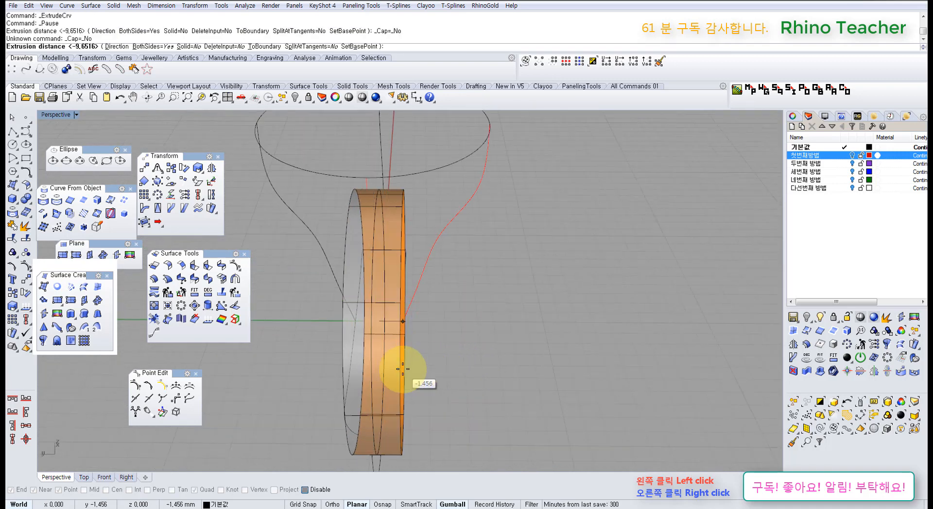
pyautogui.click(403, 370)
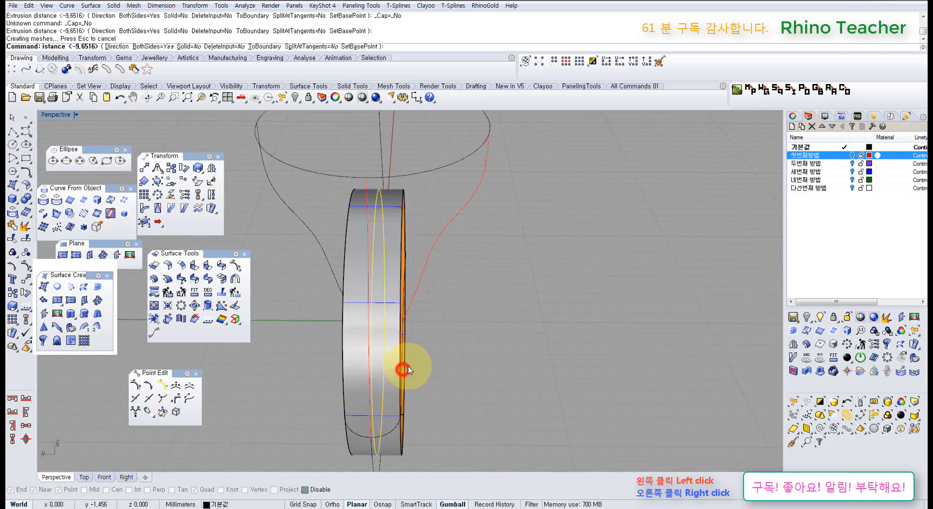
pyautogui.click(476, 351)
# - Change the extruded band surface to degree 3 in both the U and V directions
pyautogui.moveTo(443, 349); pyautogui.dragTo(358, 296, button='right')
pyautogui.click(468, 255)
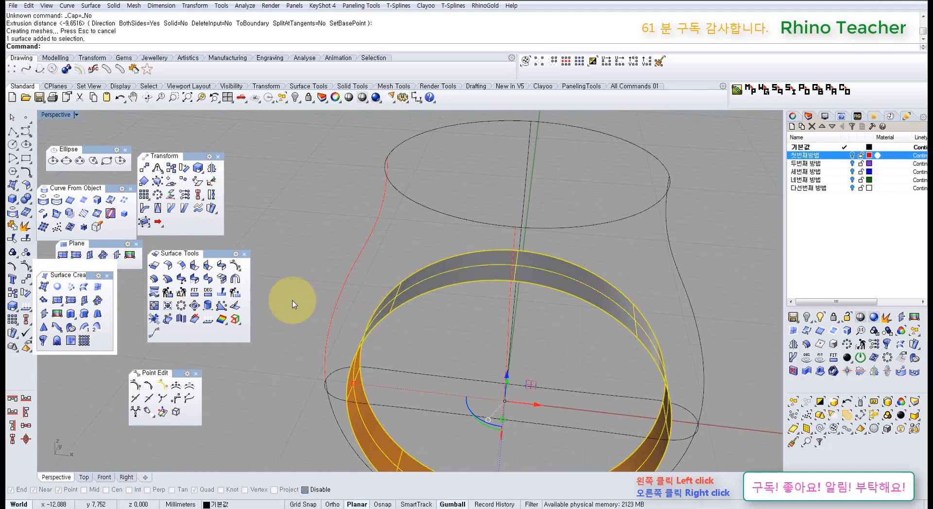
pyautogui.click(207, 295)
pyautogui.moveTo(311, 272)
pyautogui.mouseDown(button='right')
pyautogui.moveTo(364, 229)
pyautogui.moveTo(316, 277)
pyautogui.mouseUp(button='right')
pyautogui.write('3')
pyautogui.press('Return')
pyautogui.write('3')
pyautogui.press('Return')
pyautogui.write('3')
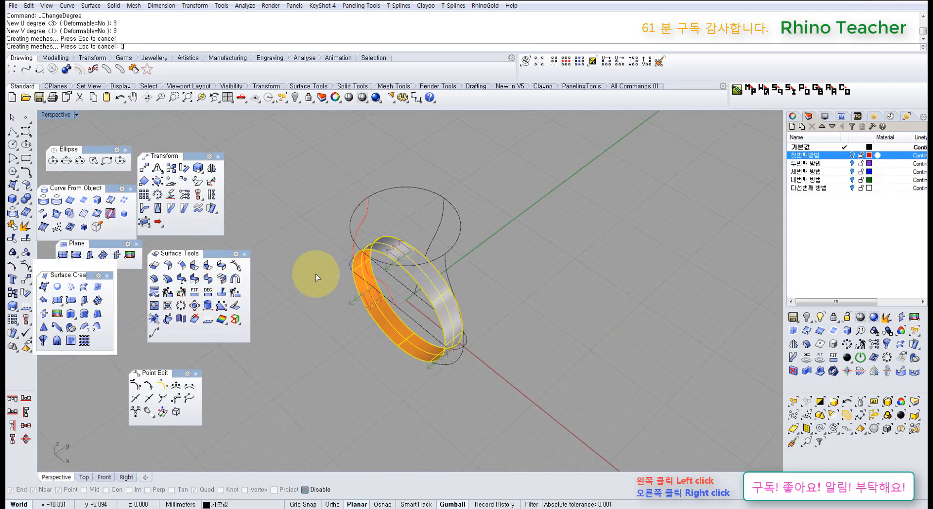
# - Raise the two middle control points at the top of the band upward in the Right view
pyautogui.moveTo(448, 307); pyautogui.dragTo(424, 293, button='right')
pyautogui.hotkey('ctrl', 'F2')
pyautogui.hotkey('ctrl', 'F3')
pyautogui.scroll(4, 438, 272)
pyautogui.moveTo(436, 174); pyautogui.dragTo(435, 160)
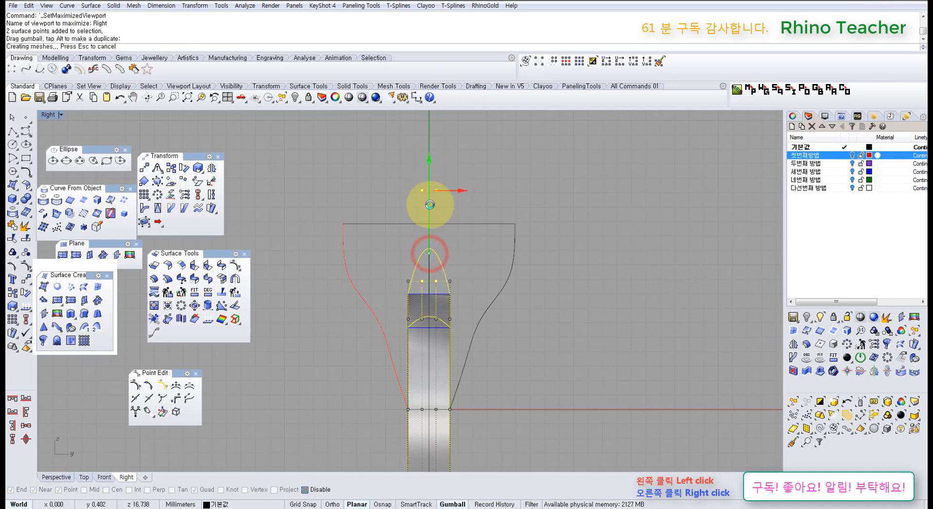
# - Try to spread the two raised top control points apart across the band, and undo it
pyautogui.moveTo(402, 193); pyautogui.dragTo(281, 204)
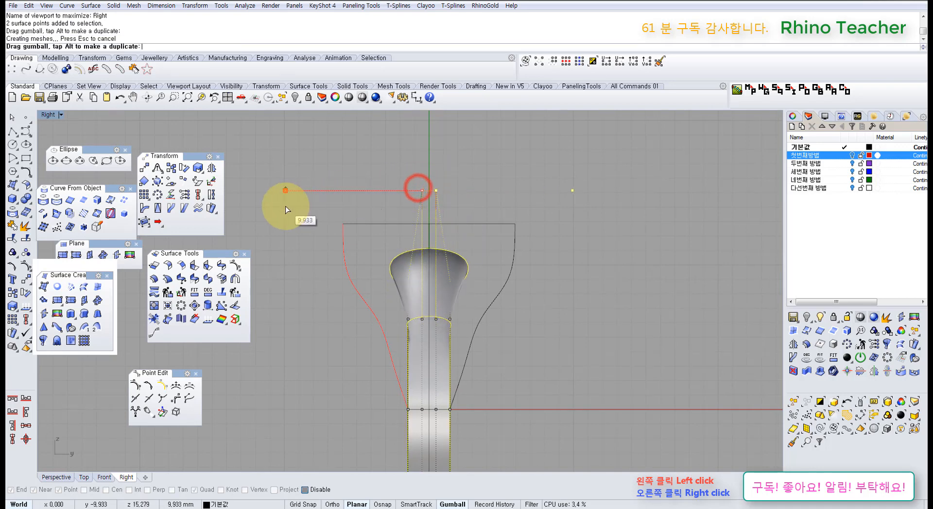
pyautogui.moveTo(360, 298); pyautogui.dragTo(392, 302, button='right')
pyautogui.hotkey('ctrl', 'z')
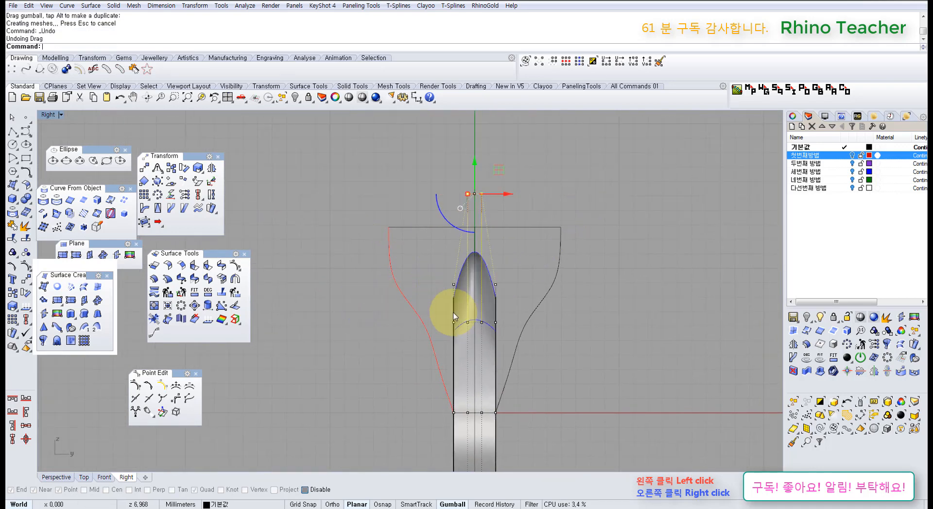
# - Widen the shoulder control points across the band, and spread the two topmost points apart and raise them further
pyautogui.moveTo(322, 241); pyautogui.dragTo(519, 335)
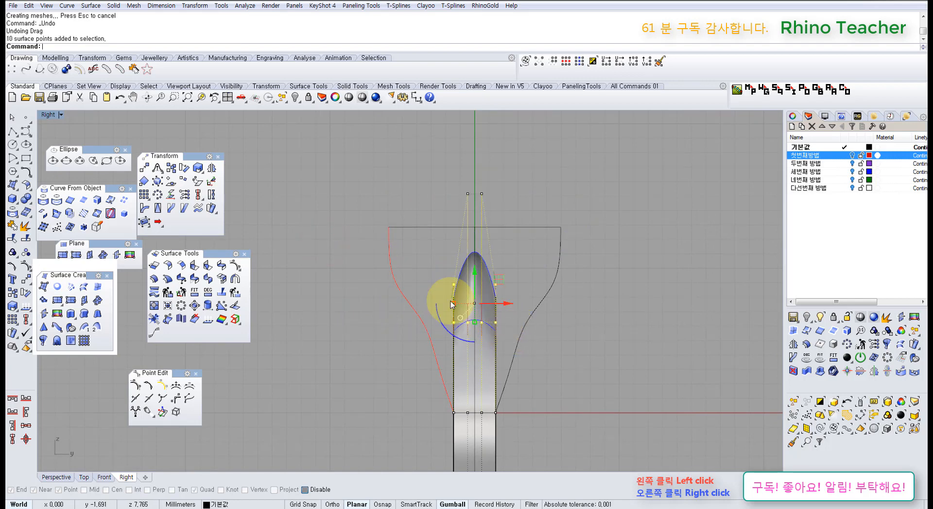
pyautogui.moveTo(451, 304); pyautogui.dragTo(407, 303)
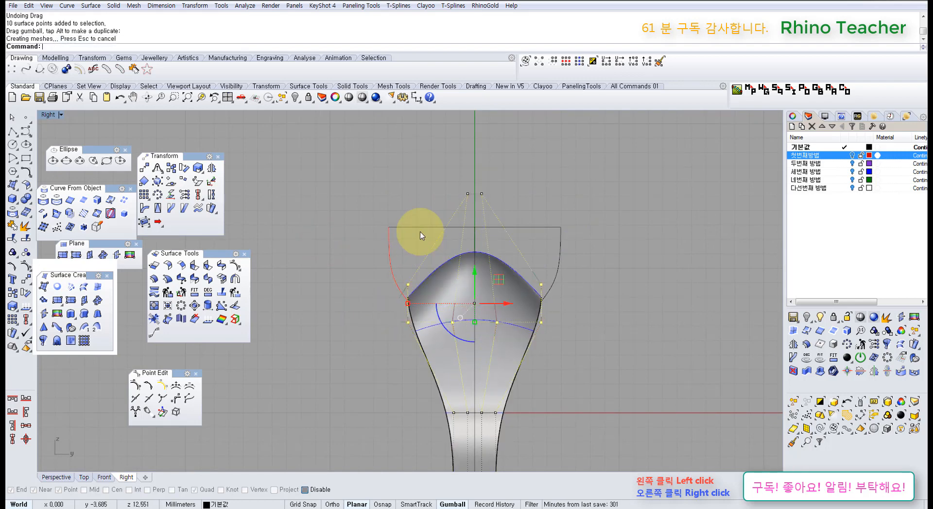
pyautogui.moveTo(439, 160); pyautogui.dragTo(491, 208)
pyautogui.moveTo(491, 209); pyautogui.dragTo(481, 257, button='right')
pyautogui.moveTo(454, 243); pyautogui.dragTo(372, 245)
pyautogui.moveTo(465, 221); pyautogui.dragTo(472, 167)
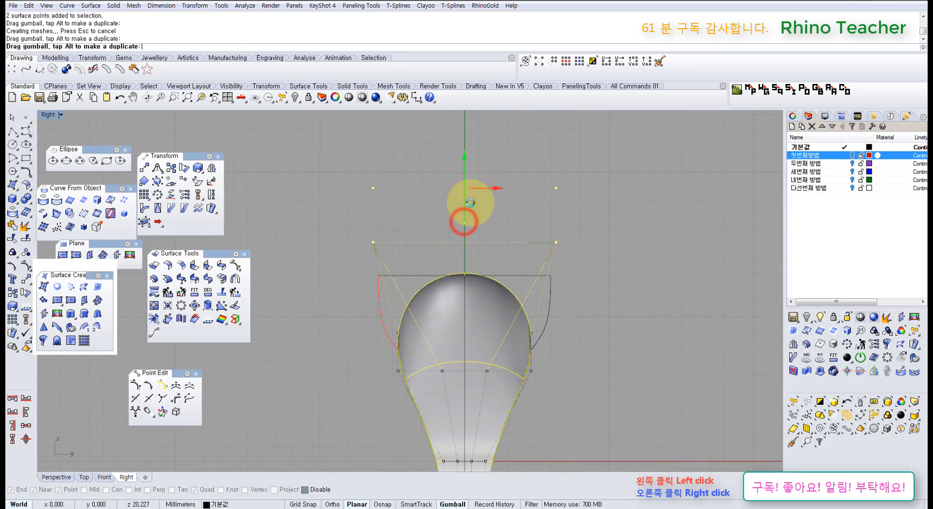
# - Compare the reshaped band surface with the ring profile curves in the Perspective and Front views
pyautogui.moveTo(515, 270); pyautogui.dragTo(428, 299, button='right')
pyautogui.hotkey('ctrl', 'F4')
pyautogui.moveTo(479, 263); pyautogui.dragTo(425, 246, button='right')
pyautogui.scroll(-4, 421, 257)
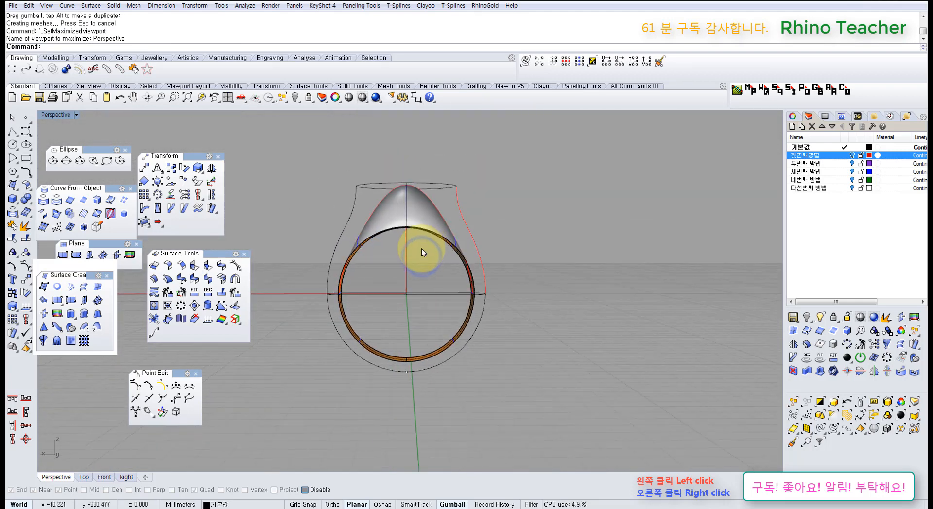
pyautogui.hotkey('ctrl', 'F2')
pyautogui.scroll(-3, 416, 276)
pyautogui.scroll(2, 413, 308)
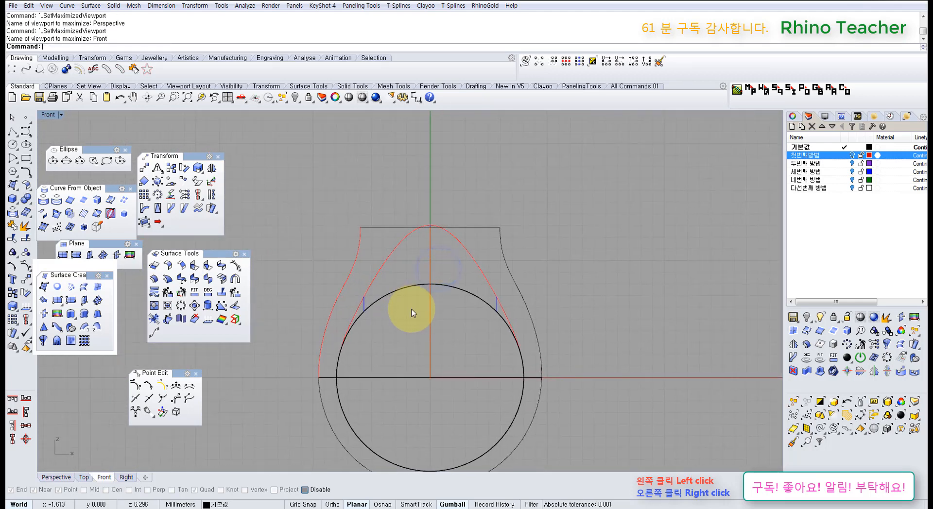
# - Scale the band's middle control-point rows, excluding the topmost points, outward in 2D from the origin (0) in the Front view with Copy=No
pyautogui.hotkey('ctrl', 'F3')
pyautogui.click(417, 355)
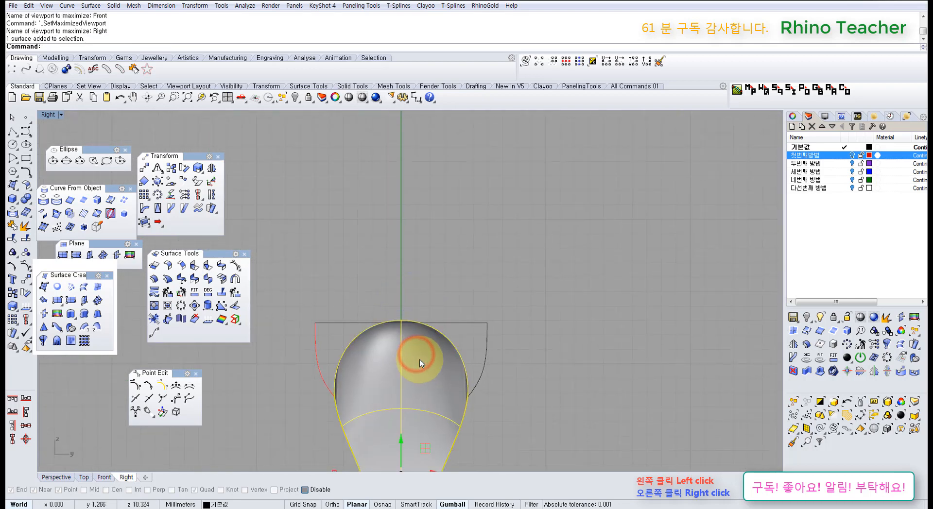
pyautogui.press('F10')
pyautogui.moveTo(397, 410); pyautogui.dragTo(410, 350, button='right')
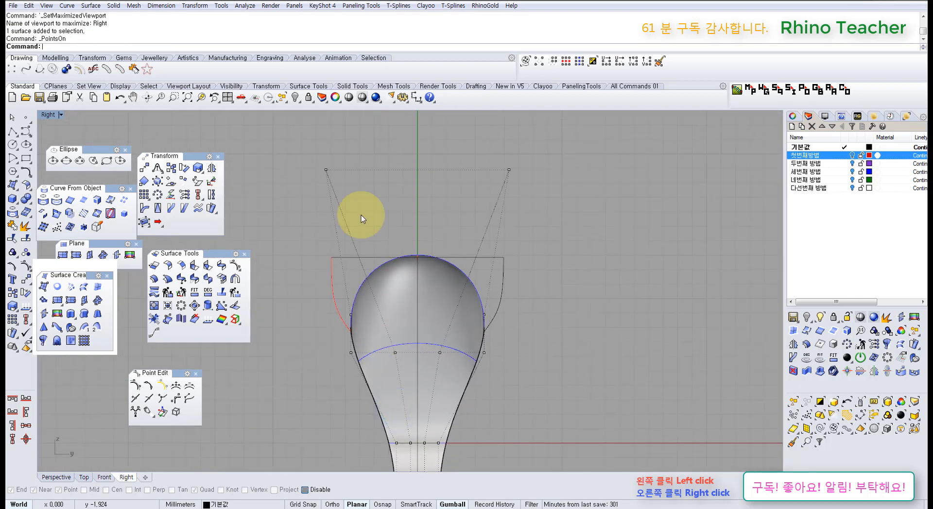
pyautogui.moveTo(284, 156); pyautogui.dragTo(524, 212)
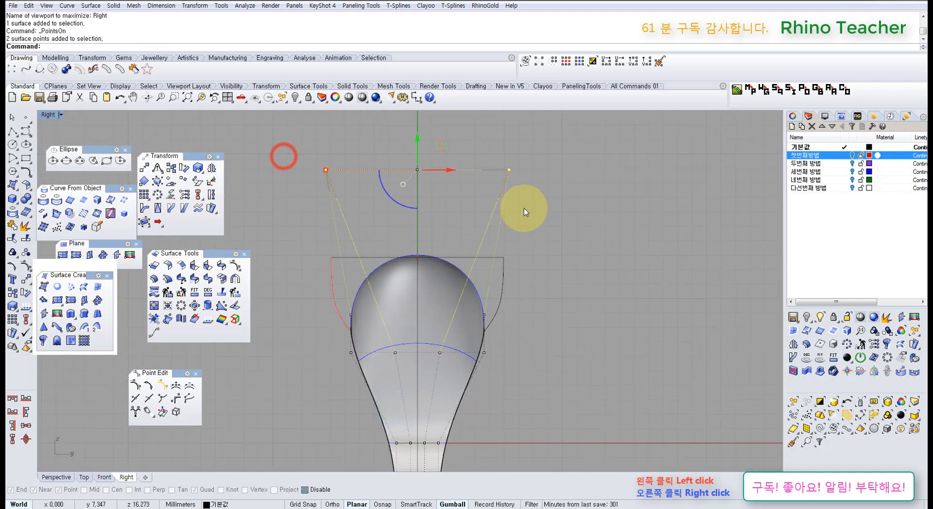
pyautogui.click(566, 61)
pyautogui.hotkey('ctrl', 'F2')
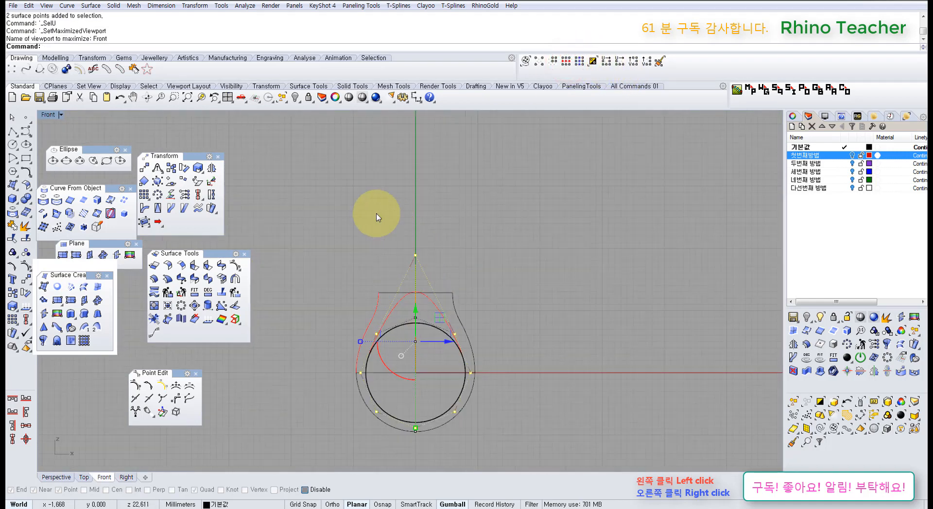
pyautogui.scroll(2, 393, 240)
pyautogui.keyDown('ctrl'); pyautogui.moveTo(396, 246); pyautogui.dragTo(500, 279); pyautogui.keyUp('ctrl')
pyautogui.moveTo(398, 326); pyautogui.dragTo(394, 219, button='right')
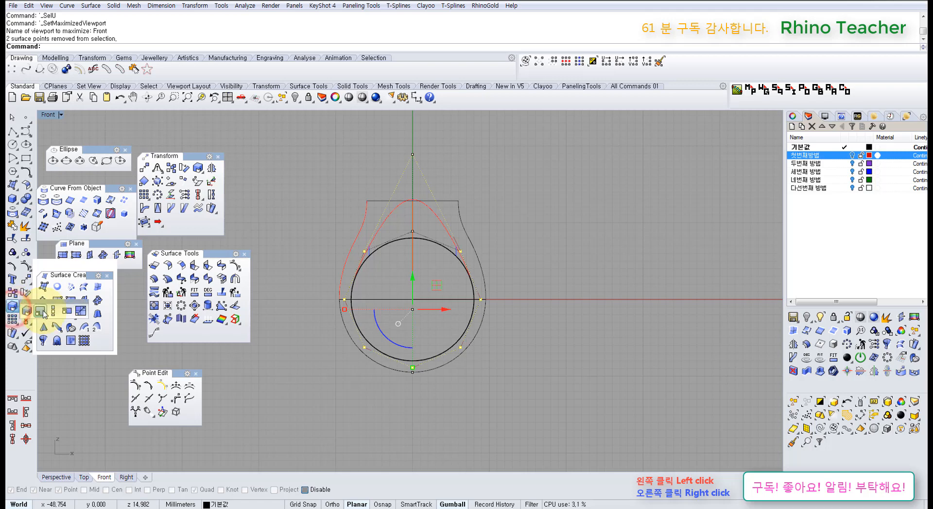
pyautogui.click(43, 312)
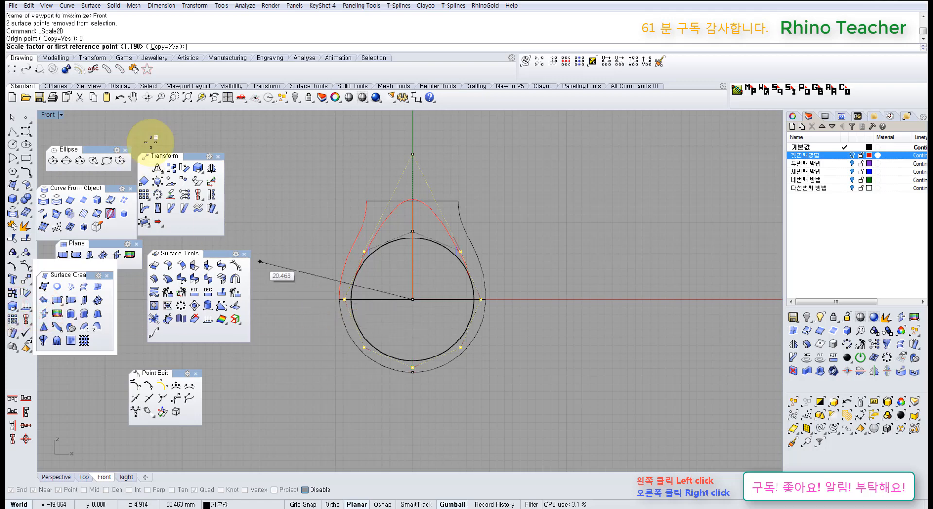
pyautogui.click(141, 48)
pyautogui.click(155, 47)
pyautogui.click(334, 337)
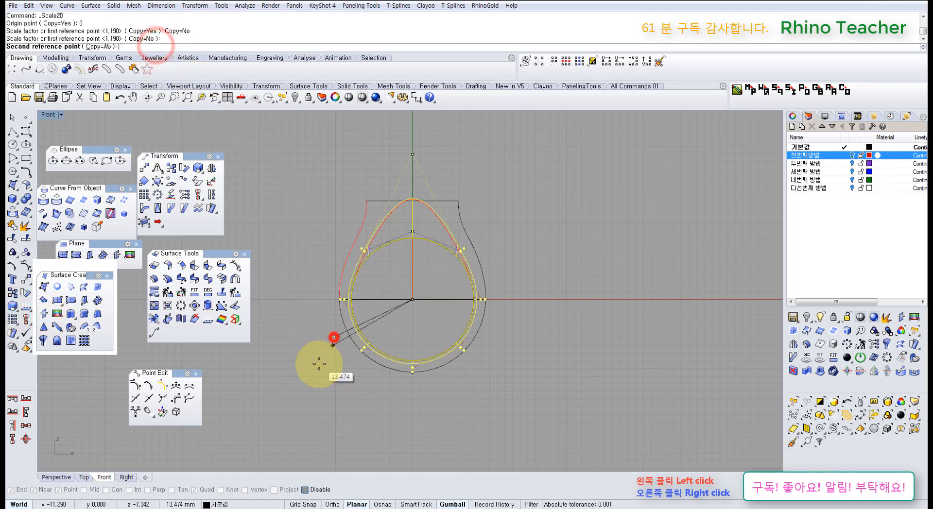
pyautogui.click(320, 360)
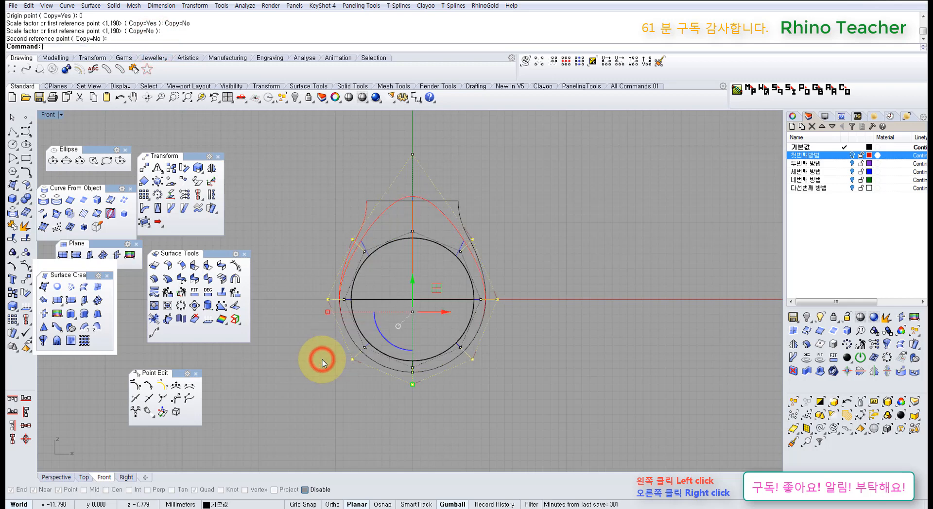
# - Widen the same middle control points across the band in the Right view, and inspect the rounded ring in Perspective
pyautogui.hotkey('ctrl', 'F3')
pyautogui.scroll(3, 396, 365)
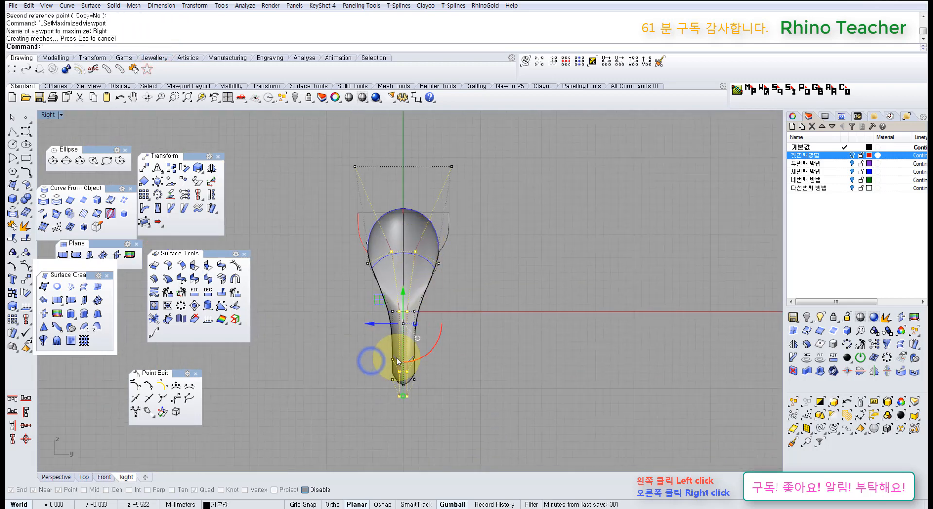
pyautogui.scroll(3, 428, 323)
pyautogui.moveTo(432, 323); pyautogui.dragTo(457, 330)
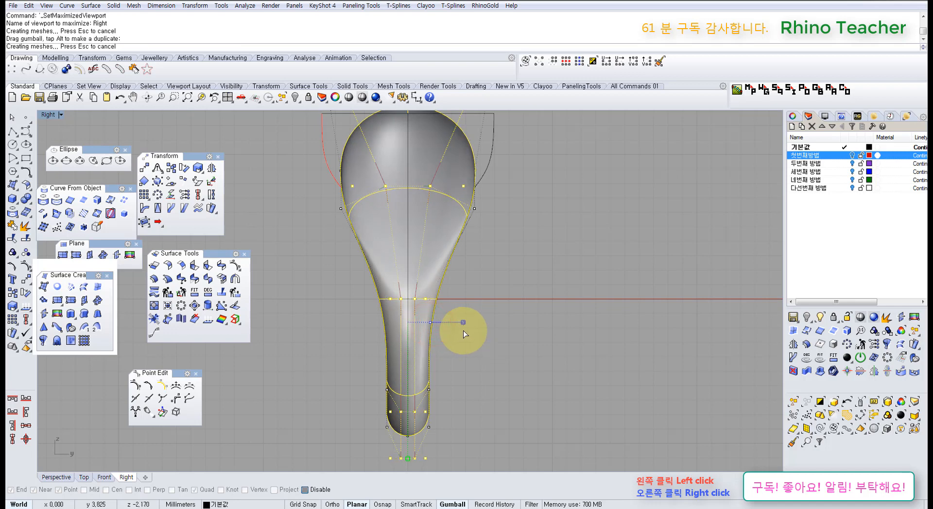
pyautogui.scroll(-2, 566, 256)
pyautogui.moveTo(570, 254); pyautogui.dragTo(458, 340, button='right')
pyautogui.hotkey('ctrl', 'F4')
pyautogui.moveTo(485, 292); pyautogui.dragTo(253, 290, button='right')
# - Create a horizontal cut plane through the upper part of the ring surface in the Front view and raise it about 1.4 mm
pyautogui.hotkey('ctrl', 'F2')
pyautogui.scroll(-3, 394, 282)
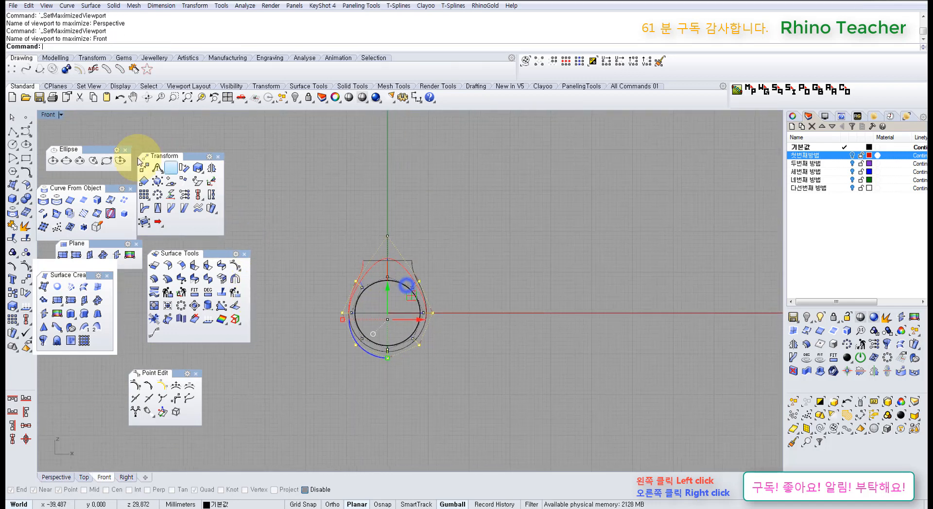
pyautogui.moveTo(300, 248); pyautogui.dragTo(407, 292, button='right')
pyautogui.scroll(3, 406, 293)
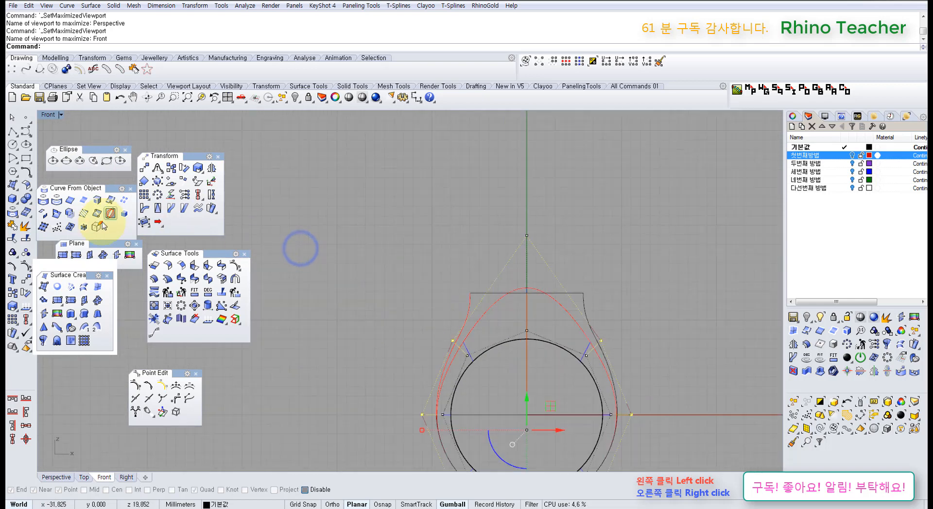
pyautogui.click(116, 254)
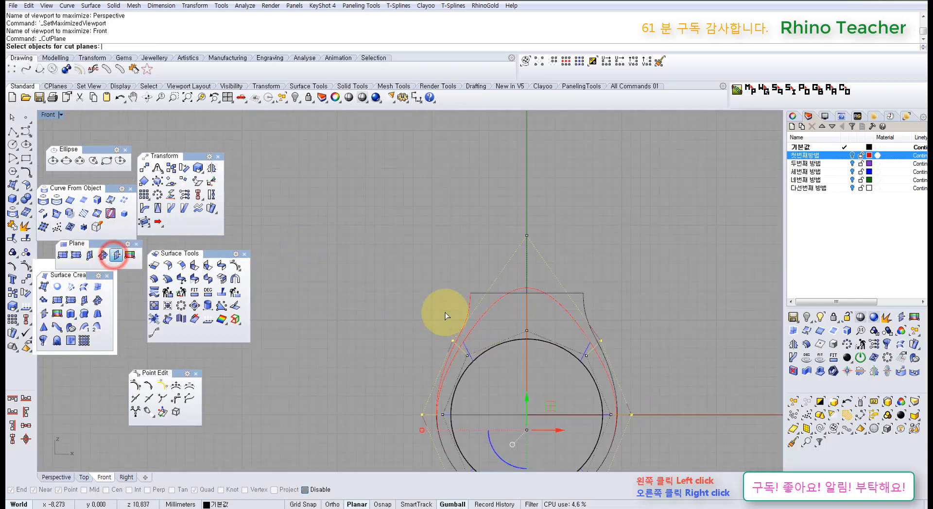
pyautogui.click(526, 309)
pyautogui.click(559, 349)
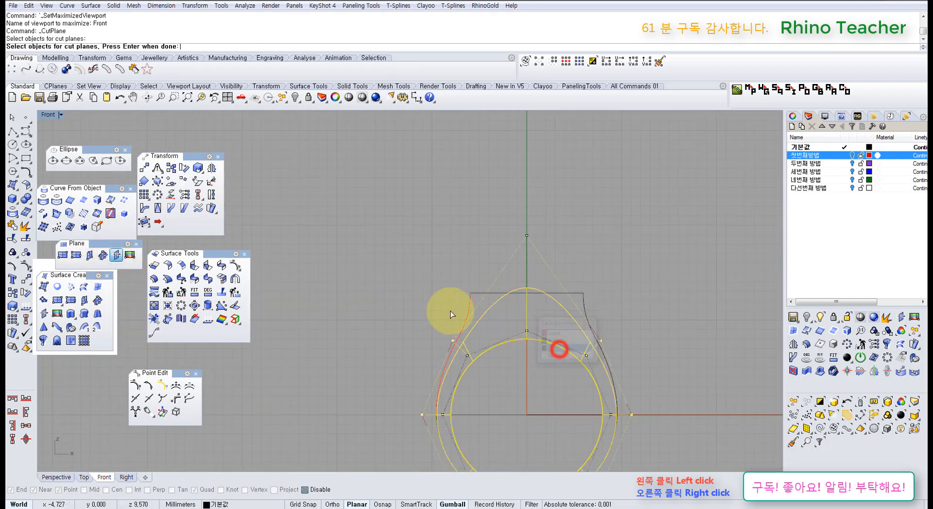
pyautogui.rightClick(446, 312)
pyautogui.click(430, 324)
pyautogui.click(618, 326)
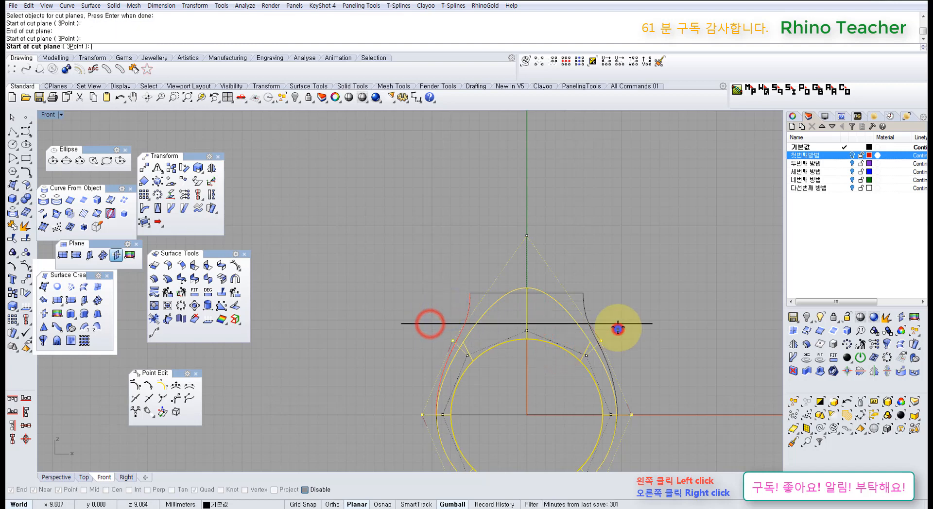
pyautogui.rightClick(618, 329)
pyautogui.click(641, 340)
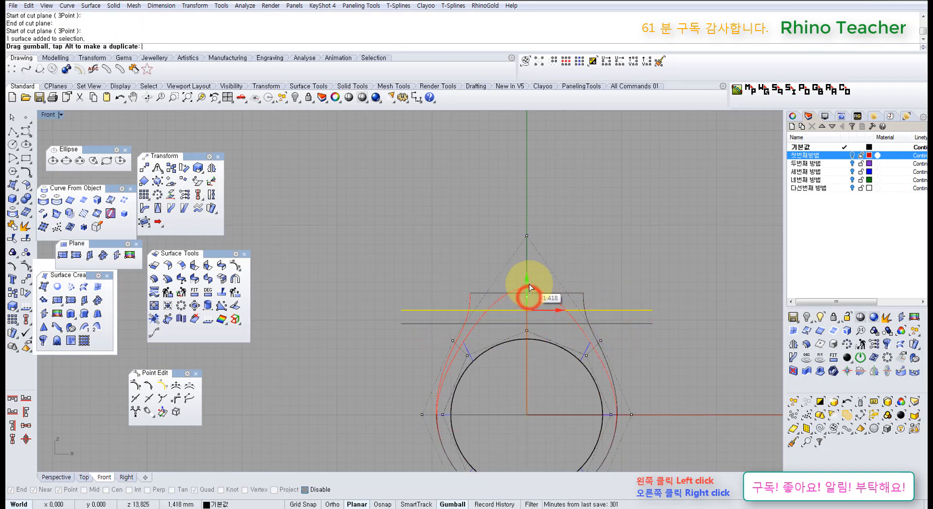
# - Close the floating Surface Tools, Transform and surface creation toolbars, and switch to the four-view layout
pyautogui.click(244, 254)
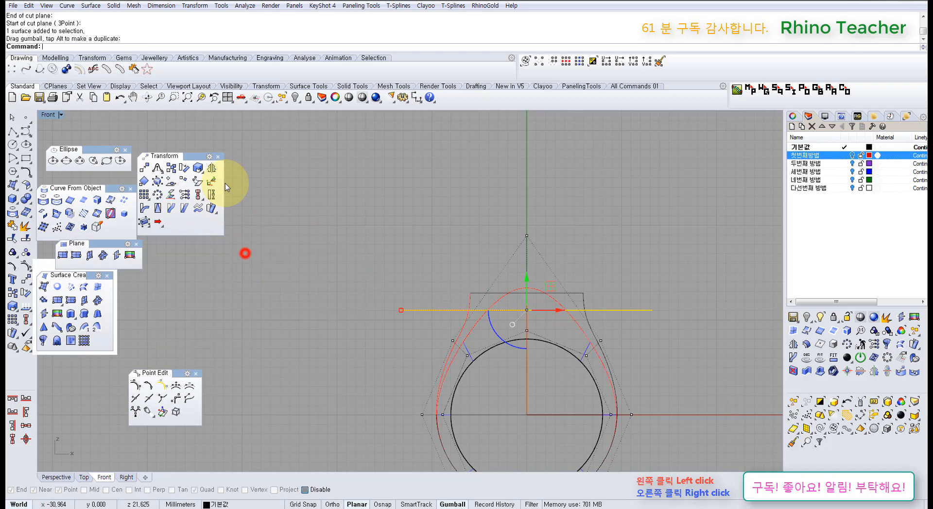
pyautogui.click(217, 157)
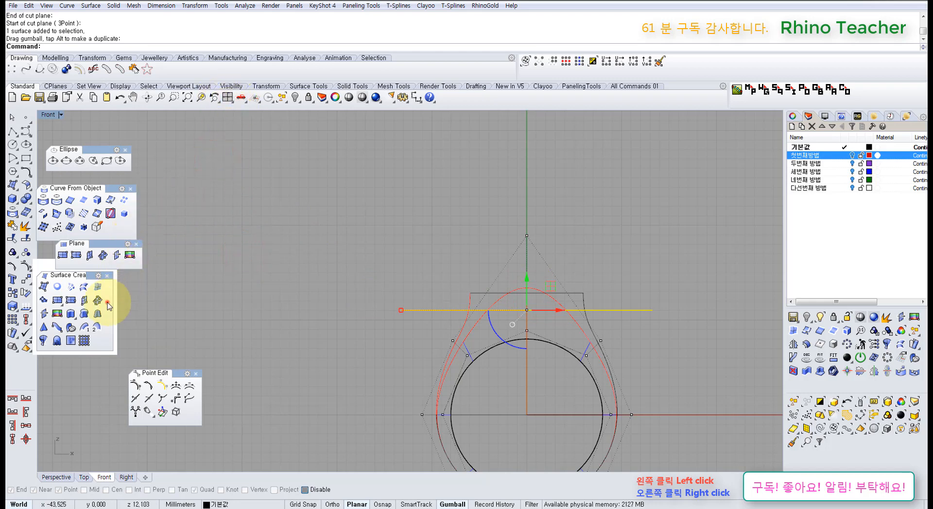
pyautogui.click(109, 275)
pyautogui.click(204, 298)
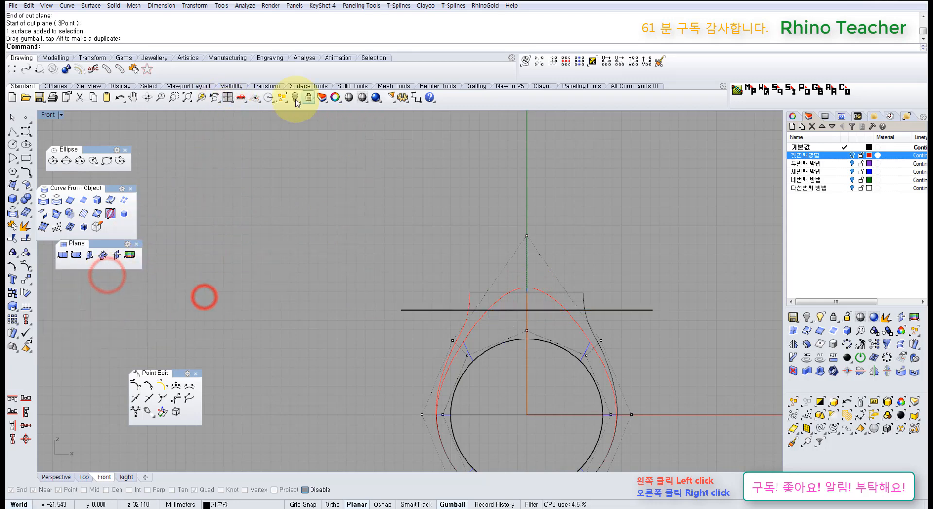
pyautogui.click(224, 97)
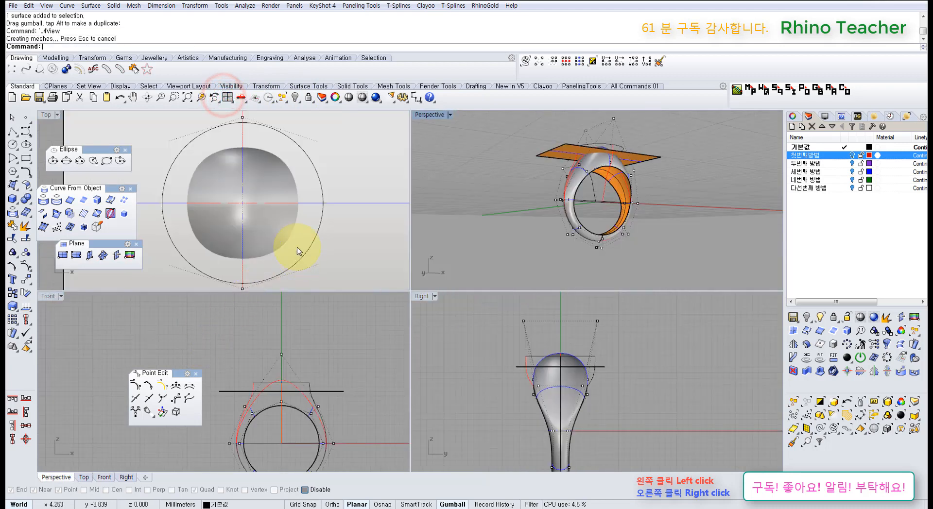
# - Examine the ring's cut outline from above and in Perspective with the cut plane in place, and enlarge the Perspective viewport
pyautogui.moveTo(236, 196); pyautogui.dragTo(255, 167, button='right')
pyautogui.scroll(4, 266, 177)
pyautogui.scroll(-4, 279, 180)
pyautogui.scroll(2, 235, 150)
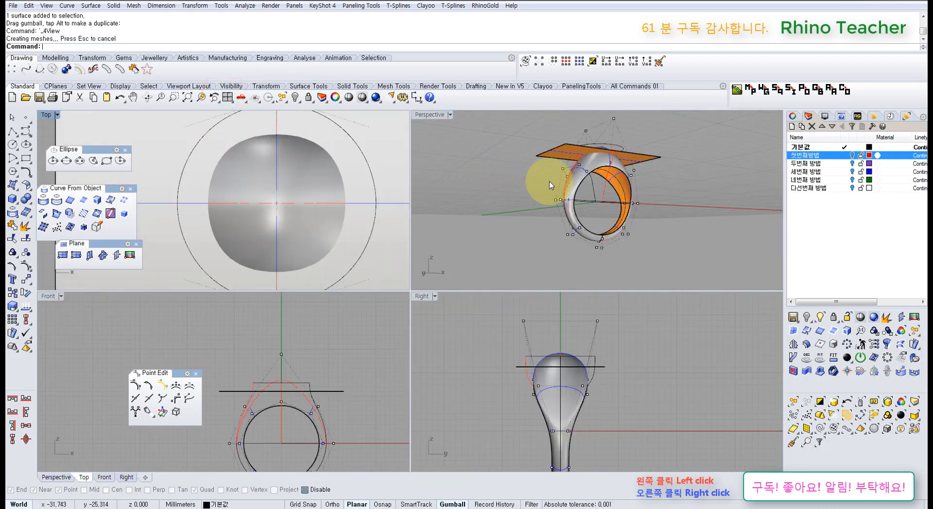
pyautogui.doubleClick(434, 114)
pyautogui.moveTo(475, 204); pyautogui.dragTo(456, 182, button='right')
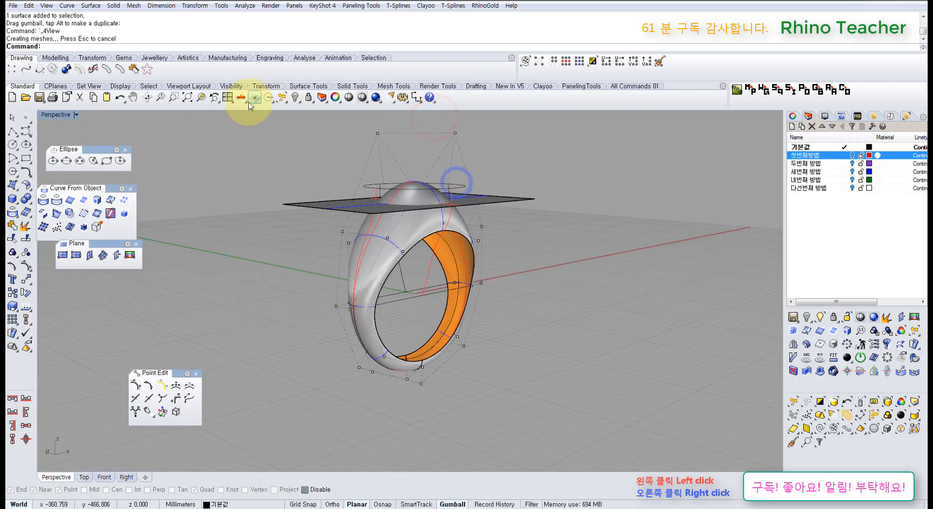
pyautogui.click(228, 97)
pyautogui.scroll(3, 221, 222)
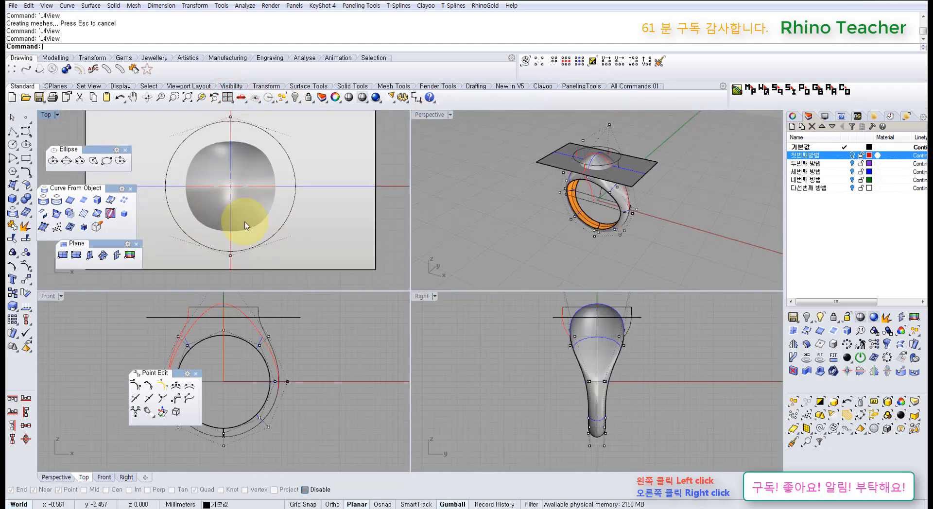
pyautogui.moveTo(603, 182); pyautogui.dragTo(587, 174, button='right')
pyautogui.scroll(4, 587, 174)
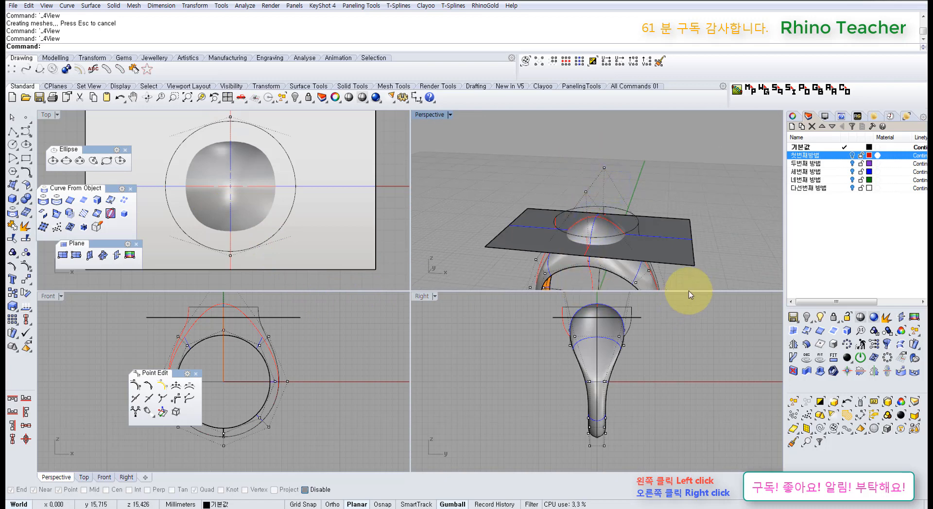
pyautogui.moveTo(690, 297); pyautogui.dragTo(692, 464)
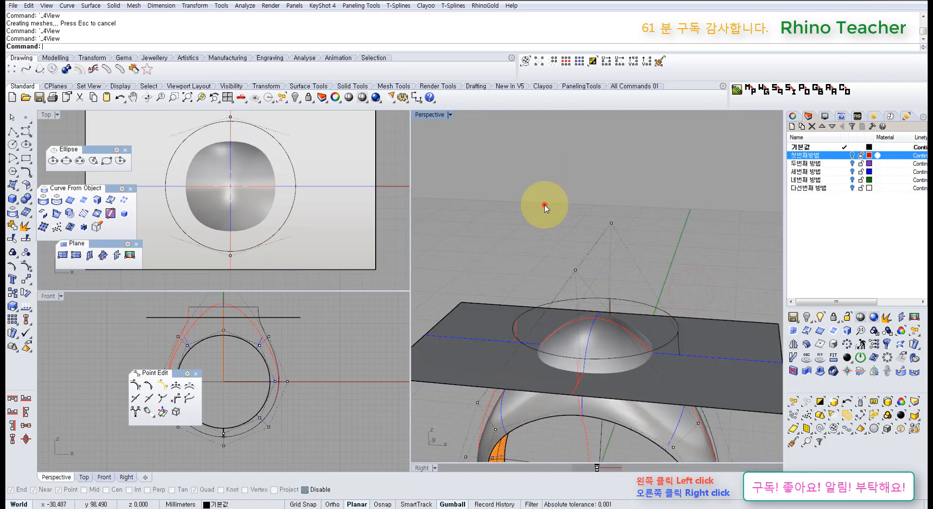
# - Scale the two topmost control points of the ring surface outward across the band
pyautogui.moveTo(546, 208); pyautogui.dragTo(645, 279)
pyautogui.moveTo(645, 279); pyautogui.dragTo(493, 225, button='right')
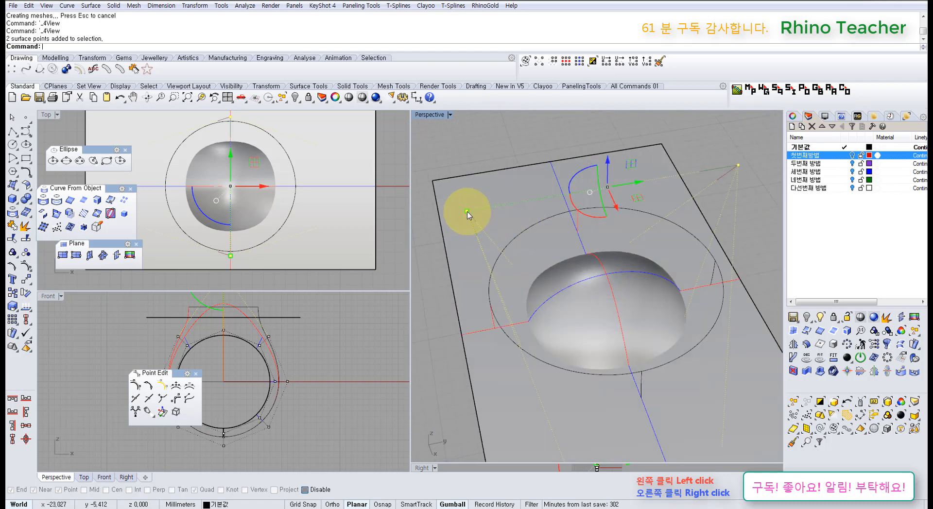
pyautogui.moveTo(467, 212); pyautogui.dragTo(434, 210)
pyautogui.moveTo(486, 243); pyautogui.dragTo(555, 238, button='right')
pyautogui.scroll(3, 543, 303)
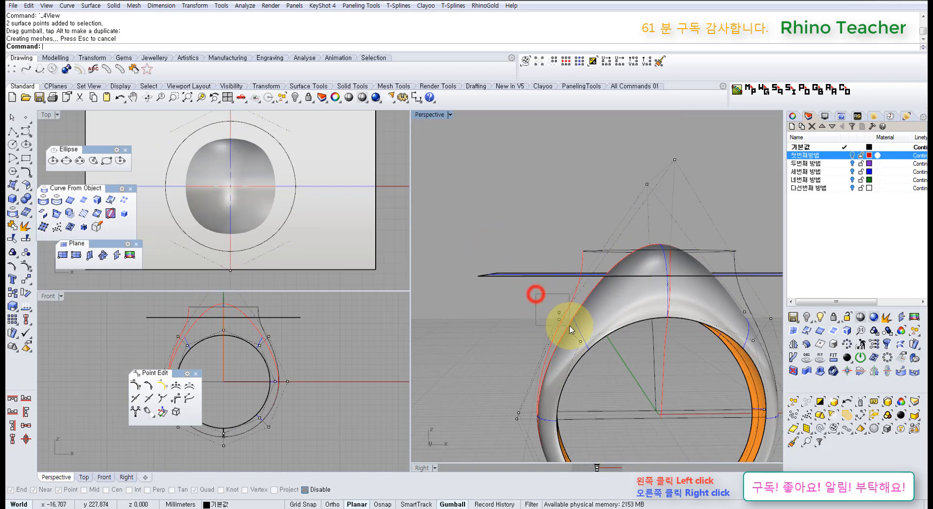
# - Try to raise the four shoulder control points on both sides of the ring, and undo the move
pyautogui.moveTo(570, 326); pyautogui.dragTo(572, 329)
pyautogui.moveTo(687, 321); pyautogui.dragTo(540, 282, button='right')
pyautogui.scroll(4, 595, 270)
pyautogui.keyDown('shift'); pyautogui.moveTo(580, 259); pyautogui.dragTo(611, 291); pyautogui.keyUp('shift')
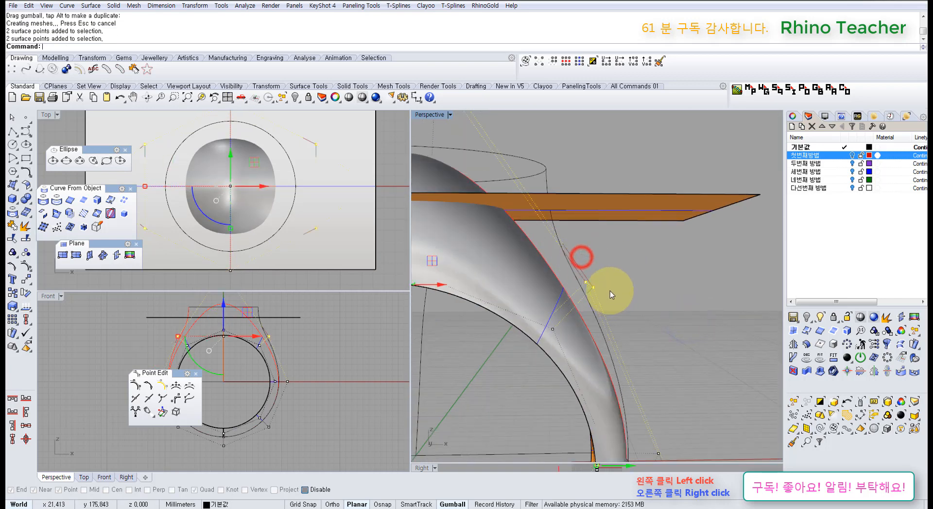
pyautogui.scroll(-5, 600, 291)
pyautogui.moveTo(476, 216); pyautogui.dragTo(483, 256, button='right')
pyautogui.keyDown('shift'); pyautogui.moveTo(483, 255); pyautogui.dragTo(538, 298, button='right'); pyautogui.keyUp('shift')
pyautogui.moveTo(551, 296); pyautogui.dragTo(543, 258)
pyautogui.moveTo(599, 336); pyautogui.dragTo(591, 289, button='right')
pyautogui.moveTo(475, 312); pyautogui.dragTo(606, 301, button='right')
pyautogui.hotkey('ctrl', 'z')
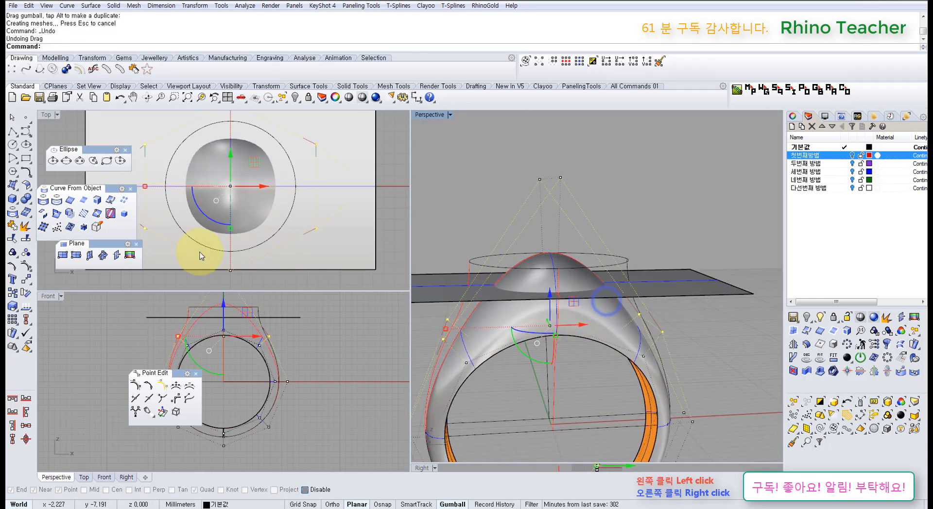
# - Insert knots in the ring surface just below the cut plane with Direction=V and Symmetrical=Yes
pyautogui.click(135, 399)
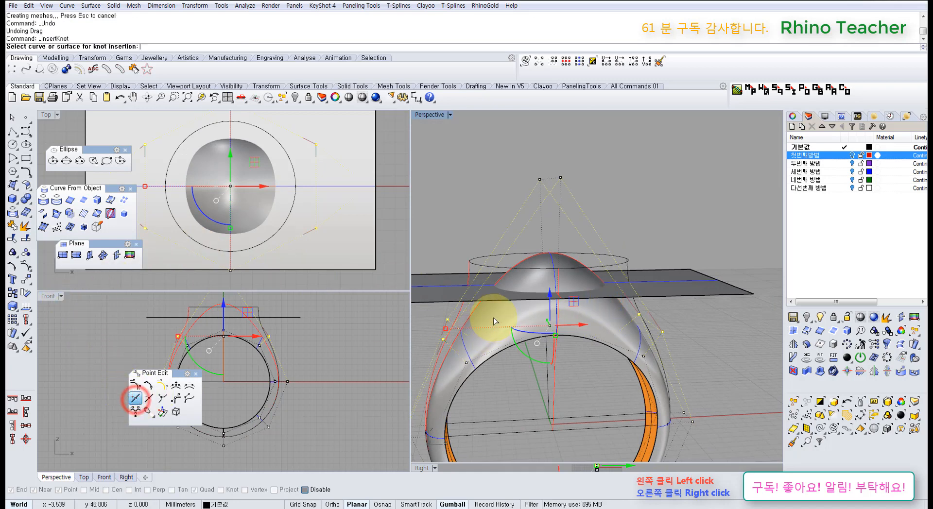
pyautogui.click(492, 318)
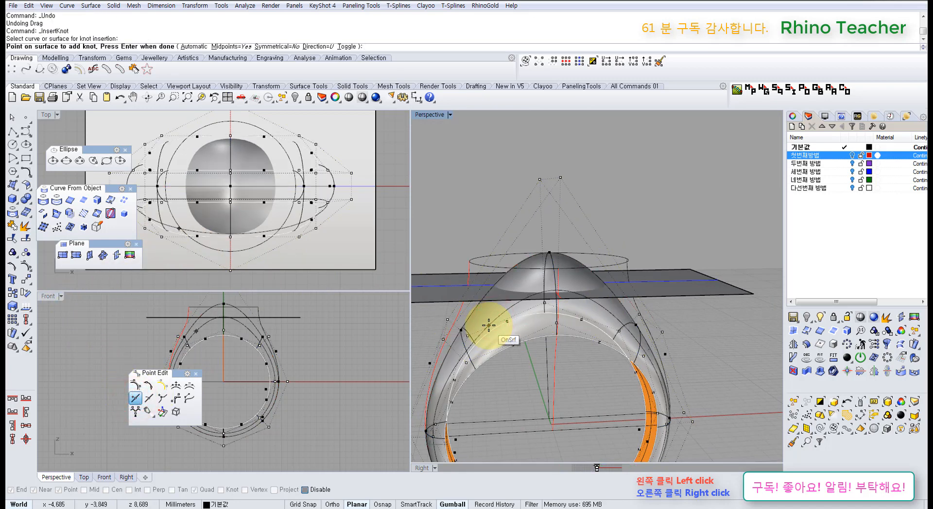
pyautogui.click(347, 47)
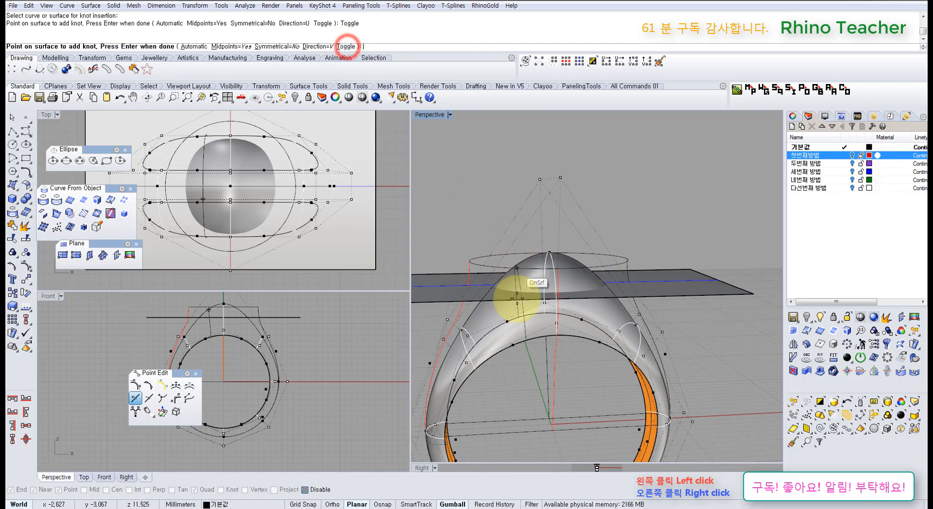
pyautogui.click(272, 47)
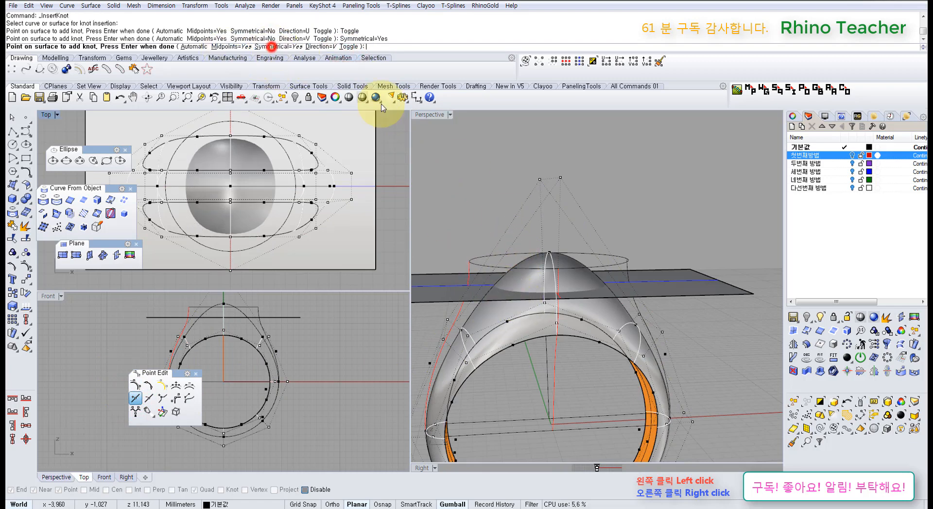
pyautogui.click(502, 308)
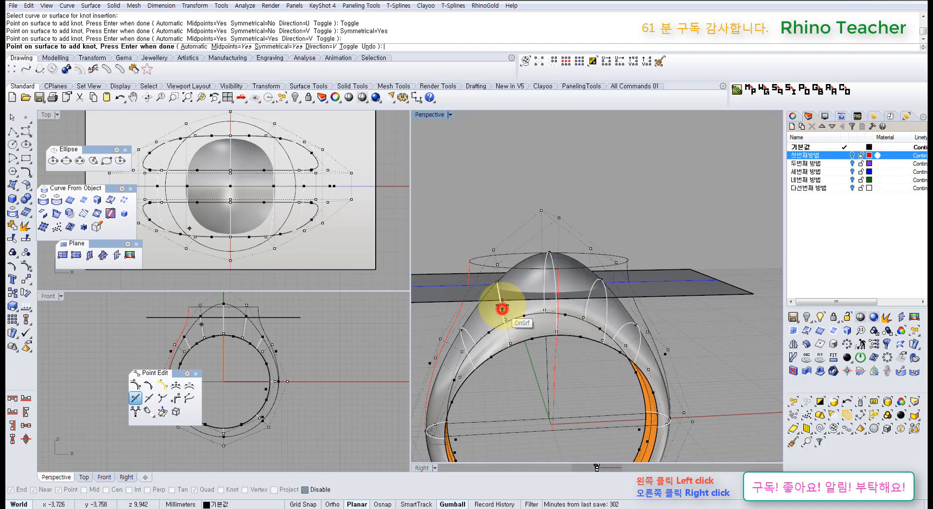
pyautogui.rightClick(508, 282)
# - Scale the four new upper control points outward sideways along the X direction, undoing the first amount and redoing it to suit the round outline
pyautogui.moveTo(537, 249)
pyautogui.mouseDown(button='right')
pyautogui.moveTo(521, 233)
pyautogui.moveTo(529, 235)
pyautogui.mouseUp(button='right')
pyautogui.moveTo(462, 235); pyautogui.dragTo(477, 241, button='right')
pyautogui.moveTo(476, 241); pyautogui.dragTo(615, 266)
pyautogui.moveTo(564, 253); pyautogui.dragTo(500, 284, button='right')
pyautogui.moveTo(490, 273); pyautogui.dragTo(445, 276)
pyautogui.moveTo(531, 362); pyautogui.dragTo(494, 329, button='right')
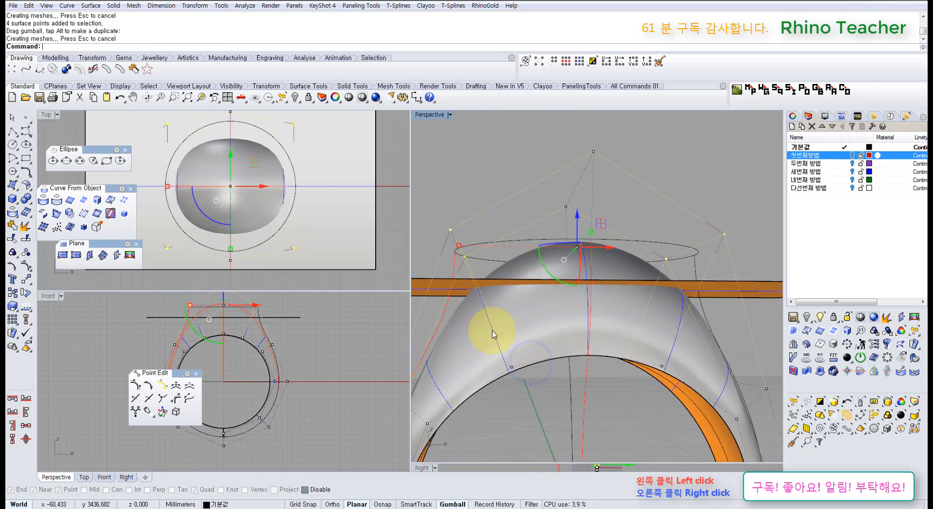
pyautogui.hotkey('ctrl', 'z')
pyautogui.moveTo(483, 246); pyautogui.dragTo(483, 283, button='right')
pyautogui.moveTo(483, 283)
pyautogui.mouseDown()
pyautogui.moveTo(462, 286)
pyautogui.moveTo(494, 287)
pyautogui.mouseUp()
pyautogui.moveTo(494, 287); pyautogui.dragTo(506, 177, button='right')
# - Scale the two topmost control points outward across the band to make the cut outline rounder, and turn off the control points
pyautogui.moveTo(508, 178); pyautogui.dragTo(559, 252)
pyautogui.moveTo(559, 253); pyautogui.dragTo(503, 237, button='right')
pyautogui.moveTo(495, 234); pyautogui.dragTo(431, 247)
pyautogui.scroll(3, 284, 210)
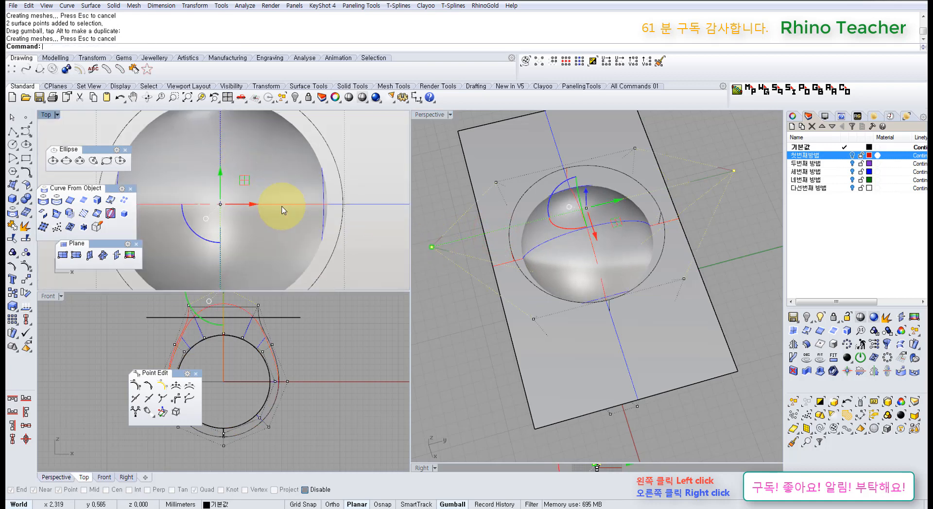
pyautogui.scroll(-3, 283, 210)
pyautogui.press('Escape')
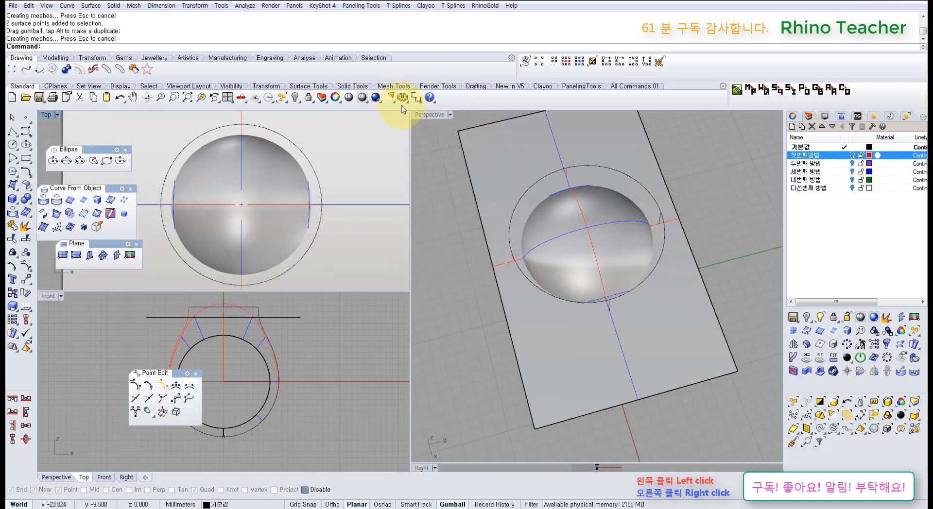
# - Extrude the top guide circle about 3.8 mm to both sides as an open cylinder in the maximized Perspective view
pyautogui.doubleClick(427, 117)
pyautogui.moveTo(444, 235); pyautogui.dragTo(428, 284, button='right')
pyautogui.click(427, 282)
pyautogui.hotkey('ctrl', 'e')
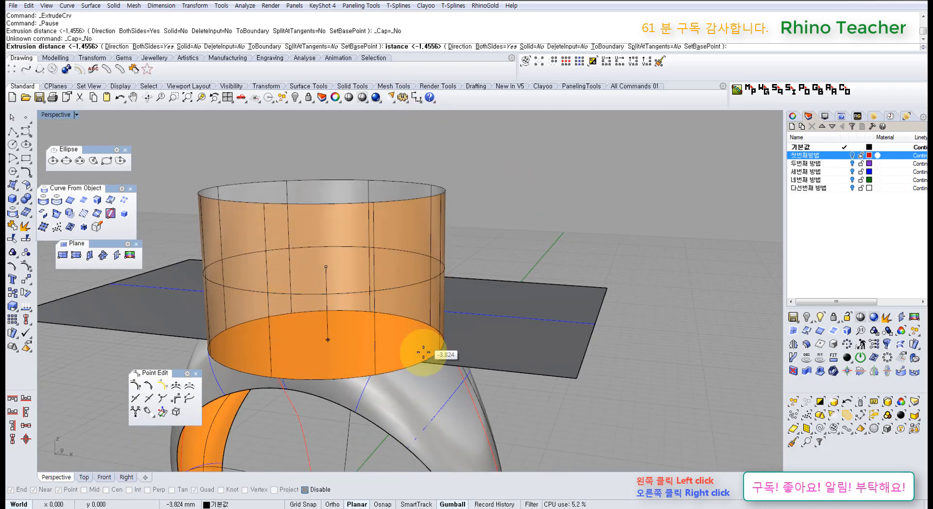
pyautogui.click(422, 354)
pyautogui.moveTo(392, 233); pyautogui.dragTo(443, 326, button='right')
# - Scale the cylinder down slightly to compare it with the ring's cut outline, and delete the cylinder
pyautogui.click(414, 192)
pyautogui.moveTo(379, 219); pyautogui.dragTo(315, 272, button='right')
pyautogui.scroll(4, 301, 272)
pyautogui.keyDown('shift'); pyautogui.moveTo(221, 321); pyautogui.dragTo(335, 311, button='right'); pyautogui.keyUp('shift')
pyautogui.moveTo(282, 344); pyautogui.dragTo(309, 349)
pyautogui.press('Escape')
pyautogui.moveTo(437, 358)
pyautogui.mouseDown(button='right')
pyautogui.moveTo(441, 364)
pyautogui.moveTo(377, 272)
pyautogui.moveTo(292, 223)
pyautogui.moveTo(365, 307)
pyautogui.mouseUp(button='right')
pyautogui.scroll(-5, 365, 307)
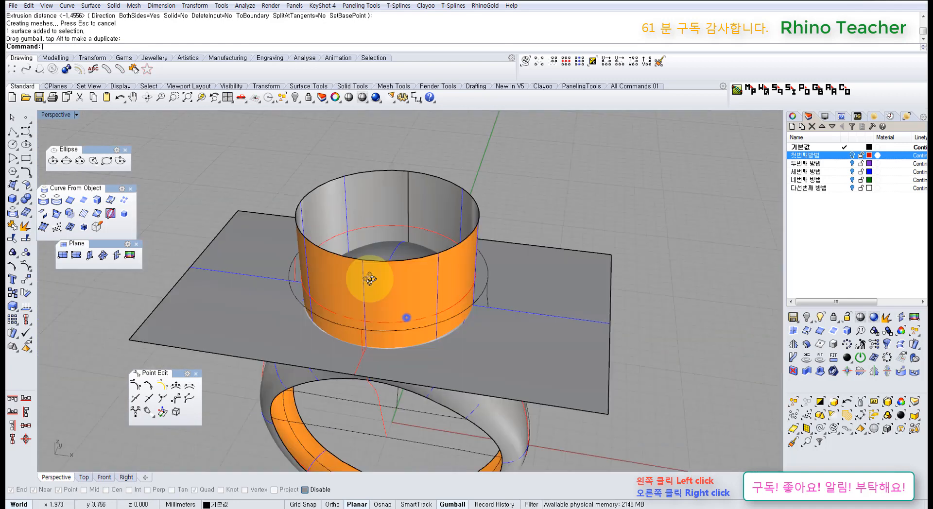
pyautogui.click(367, 203)
pyautogui.press('Delete')
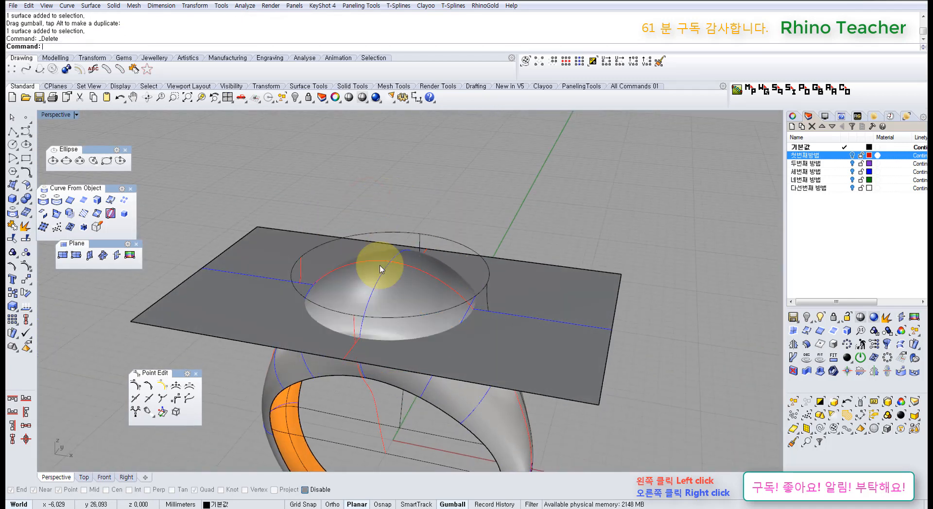
# - Boolean-split the ring with the horizontal cut plane
pyautogui.moveTo(374, 262); pyautogui.dragTo(396, 274, button='right')
pyautogui.click(396, 273)
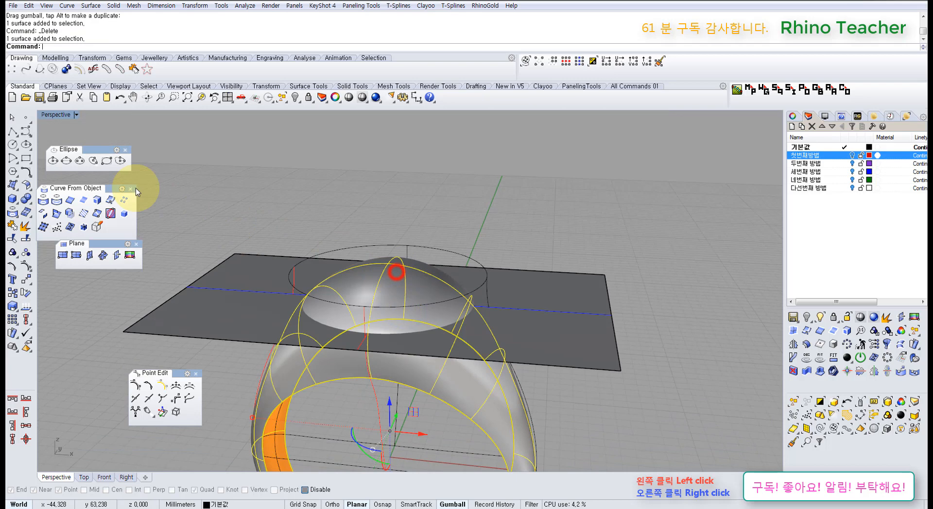
pyautogui.click(24, 199)
pyautogui.click(80, 208)
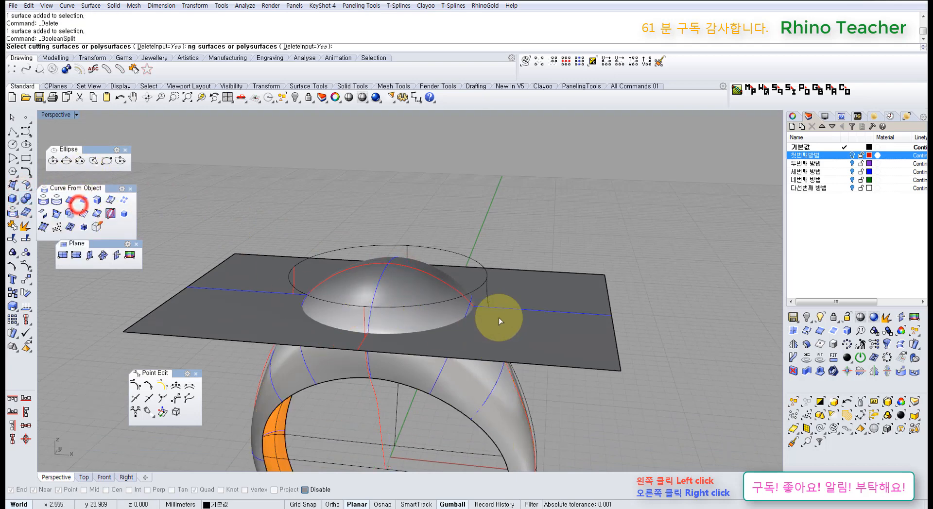
pyautogui.click(573, 297)
pyautogui.rightClick(574, 297)
# - Delete the cut-off domed cap and the cut plane, and inspect the flat-topped ring
pyautogui.click(421, 283)
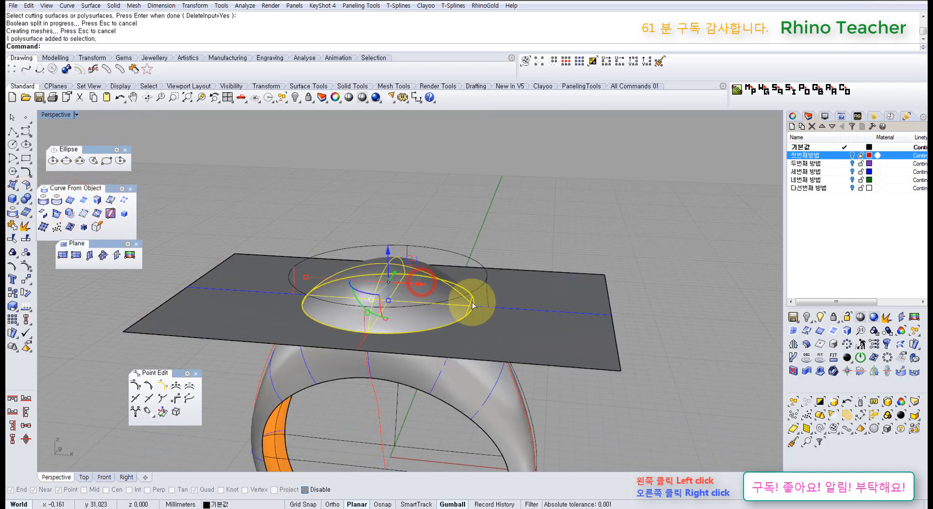
pyautogui.press('Delete')
pyautogui.click(547, 310)
pyautogui.press('Delete')
pyautogui.moveTo(504, 281); pyautogui.dragTo(316, 320, button='right')
pyautogui.moveTo(431, 334); pyautogui.dragTo(388, 327, button='right')
# - Delete the finished ring and all guide curves except the inner finger circle
pyautogui.click(400, 345)
pyautogui.press('Delete')
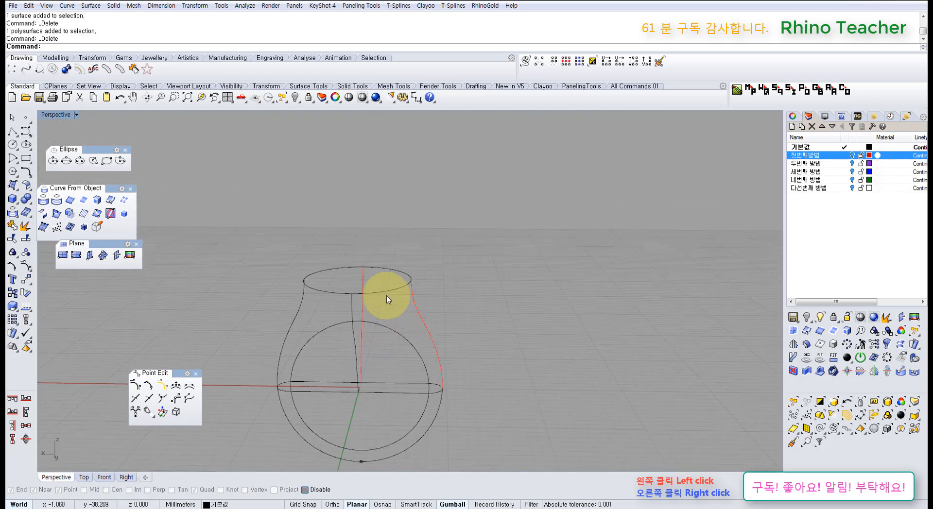
pyautogui.moveTo(383, 293)
pyautogui.mouseDown(button='right')
pyautogui.moveTo(337, 301)
pyautogui.moveTo(378, 309)
pyautogui.mouseUp(button='right')
pyautogui.moveTo(441, 306); pyautogui.dragTo(302, 270)
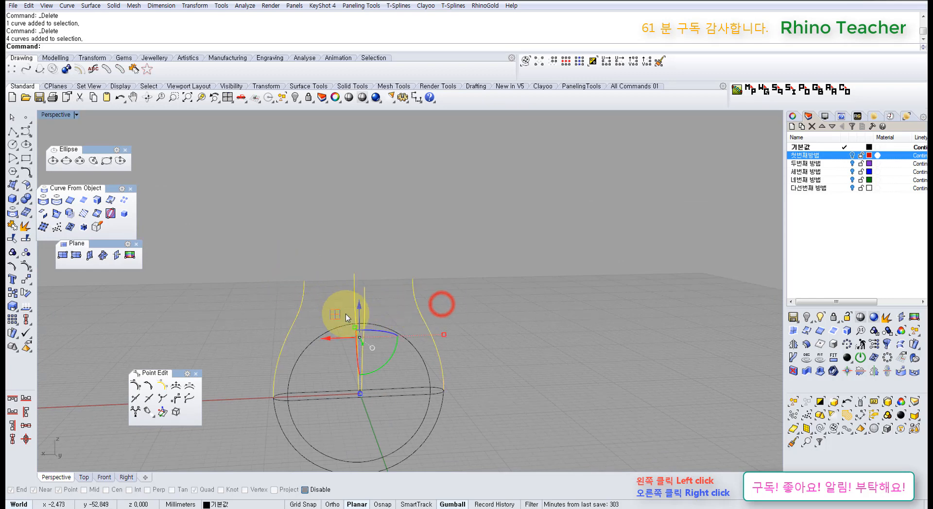
pyautogui.click(324, 394)
pyautogui.press('Delete')
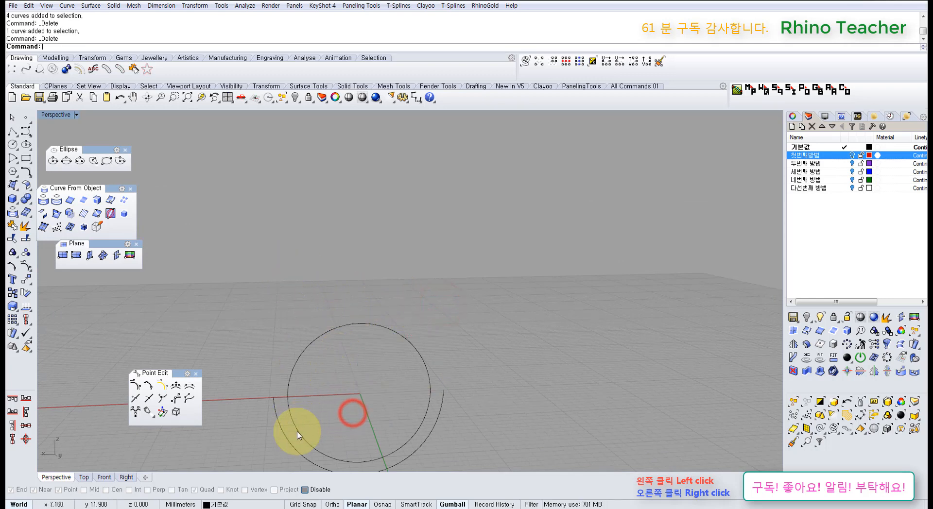
pyautogui.press('Delete')
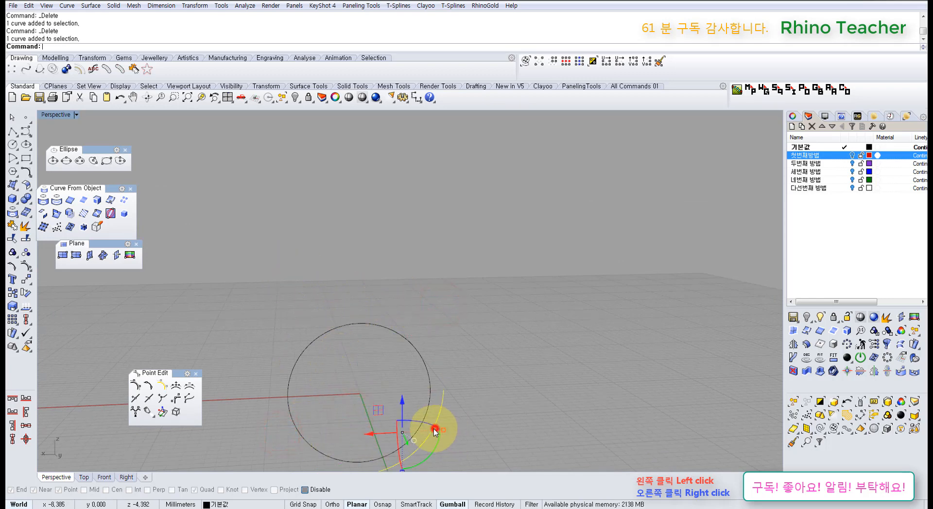
pyautogui.press('Delete')
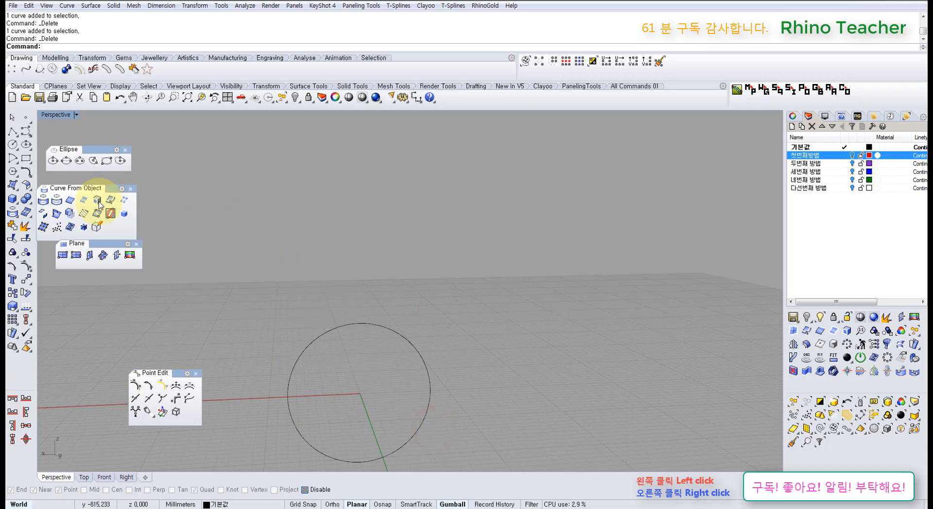
# - Draw a circumscribed hexagon centred at the origin (0) in the Top view, about 5 mm from centre to edge midpoint
pyautogui.hotkey('ctrl', 'F1')
pyautogui.scroll(-4, 302, 291)
pyautogui.moveTo(296, 310); pyautogui.dragTo(292, 315, button='right')
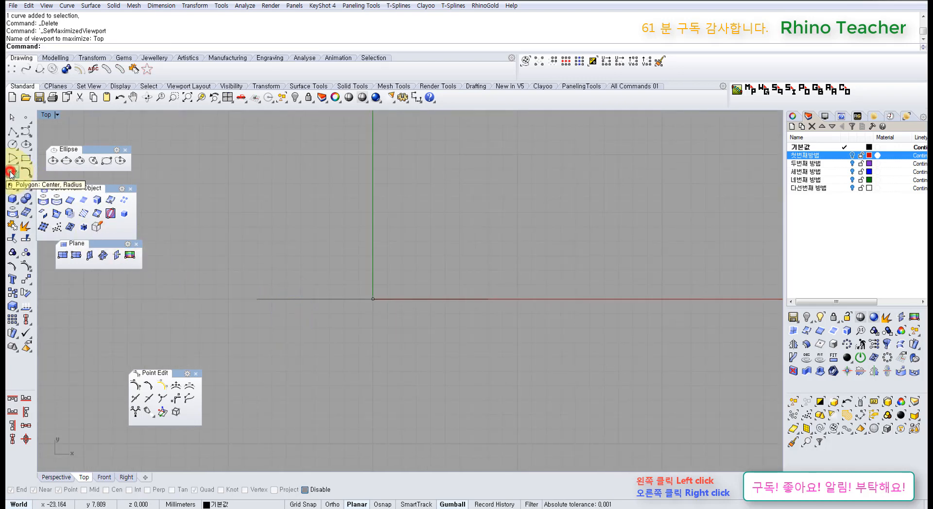
pyautogui.moveTo(10, 173); pyautogui.dragTo(30, 175)
pyautogui.click(39, 175)
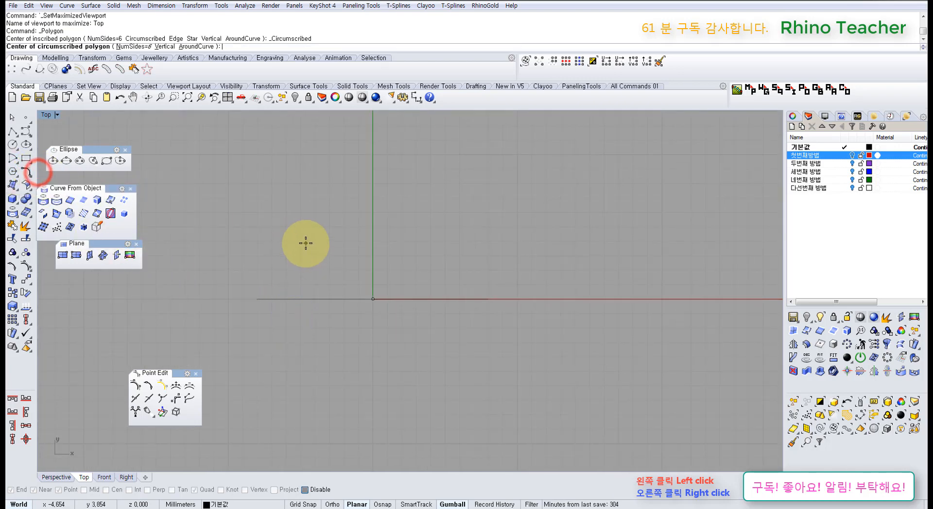
pyautogui.write('0')
pyautogui.press('Return')
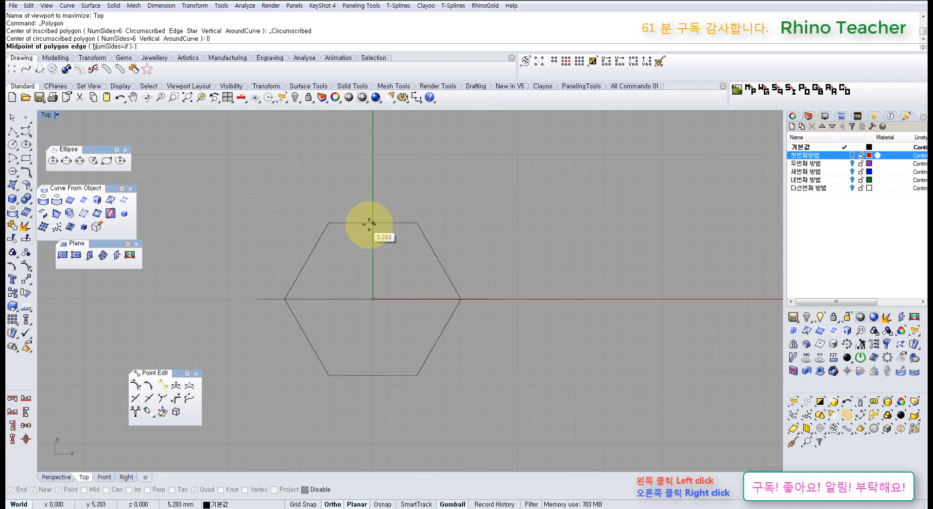
pyautogui.click(374, 228)
# - Raise the hexagon vertically above the finger circle in the Perspective view
pyautogui.hotkey('ctrl', 'F4')
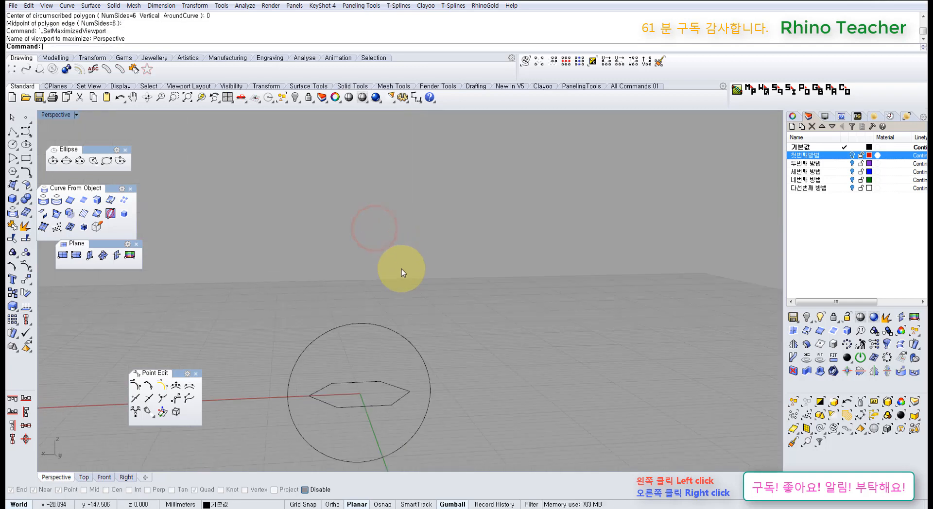
pyautogui.click(366, 405)
pyautogui.moveTo(358, 383); pyautogui.dragTo(435, 204)
pyautogui.click(486, 205)
pyautogui.moveTo(394, 263); pyautogui.dragTo(395, 250, button='right')
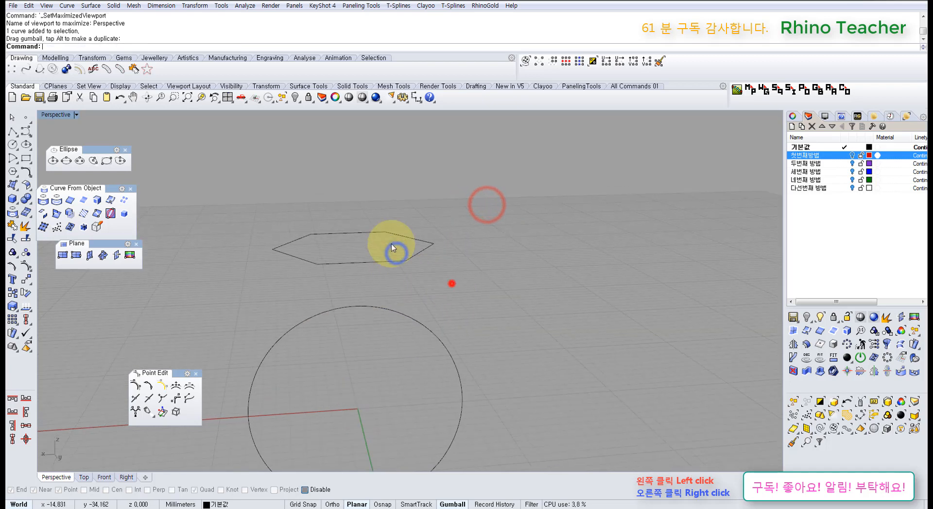
# - Explode the raised hexagon into separate segments
pyautogui.click(450, 281)
pyautogui.click(26, 225)
pyautogui.click(238, 270)
# - Try extruding the two hexagon edges at the negative X corner downward toward the finger circle, with BothSides set to No
pyautogui.scroll(4, 291, 274)
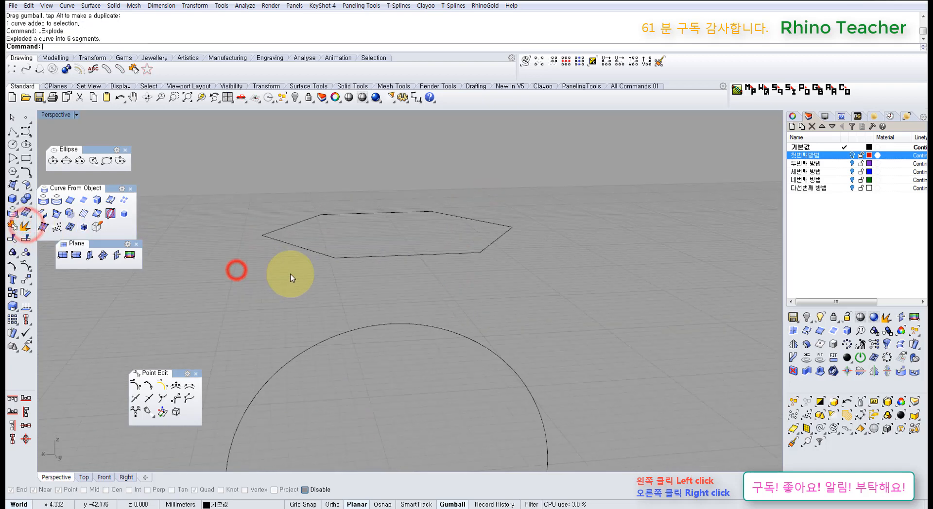
pyautogui.moveTo(291, 274); pyautogui.dragTo(254, 202)
pyautogui.moveTo(255, 316); pyautogui.dragTo(249, 305, button='right')
pyautogui.scroll(-6, 249, 304)
pyautogui.press('F5')
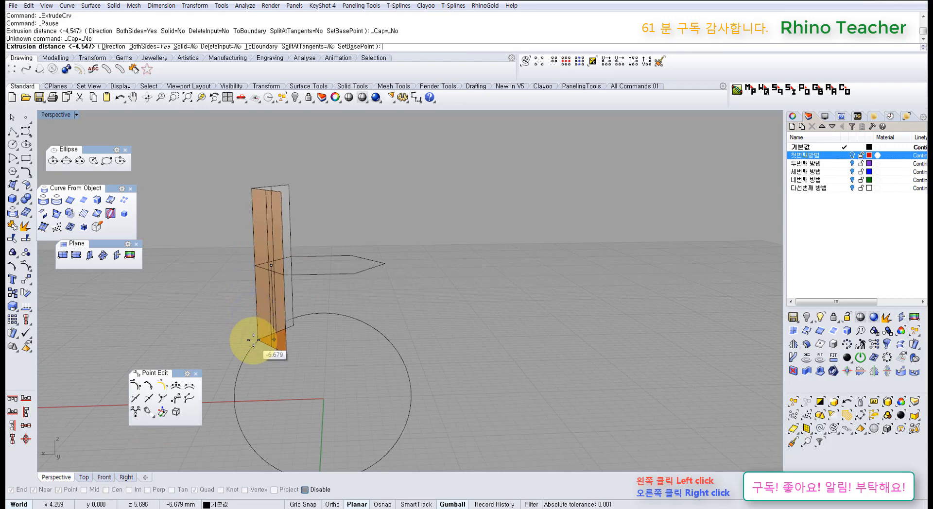
pyautogui.write('b')
pyautogui.press('Return')
pyautogui.click(246, 371)
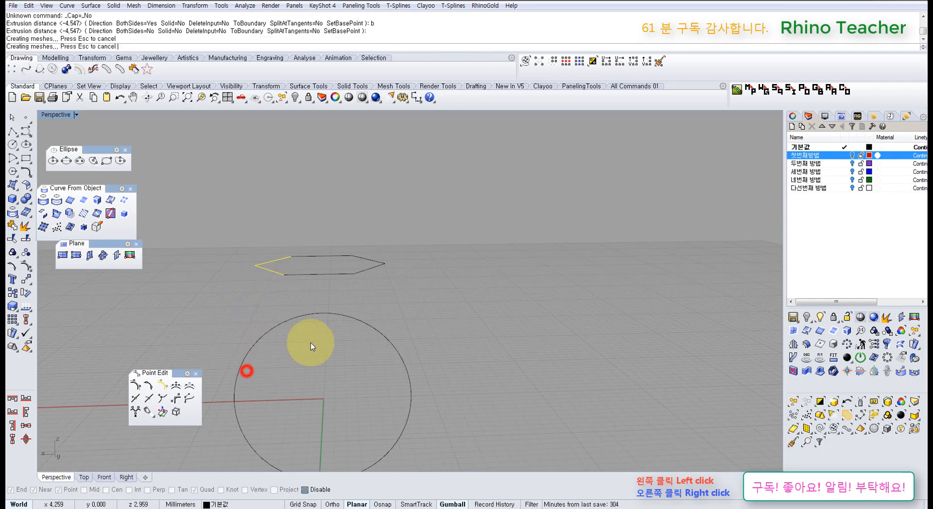
pyautogui.click(327, 354)
# - Delete the two surfaces extruded from the hexagon edges
pyautogui.moveTo(285, 323); pyautogui.dragTo(292, 233, button='right')
pyautogui.scroll(4, 319, 284)
pyautogui.click(334, 272)
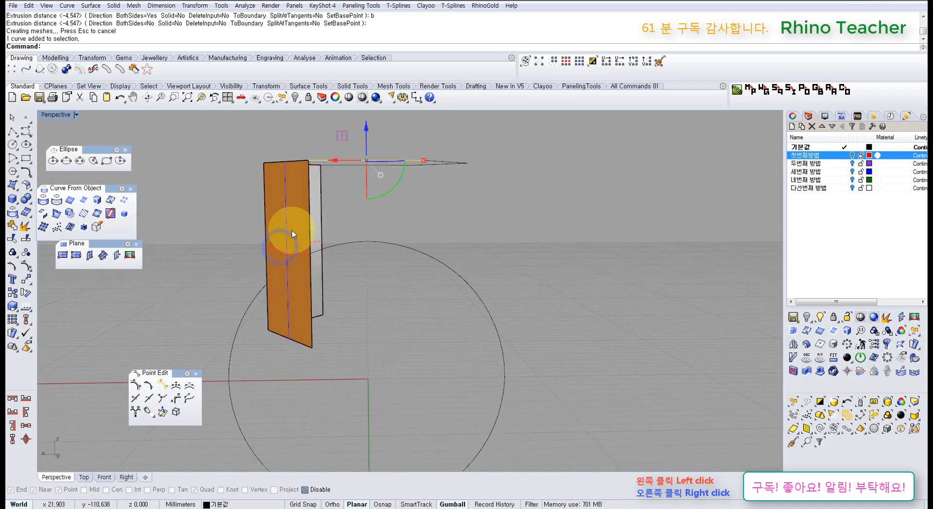
pyautogui.moveTo(344, 217); pyautogui.dragTo(267, 216)
pyautogui.press('Delete')
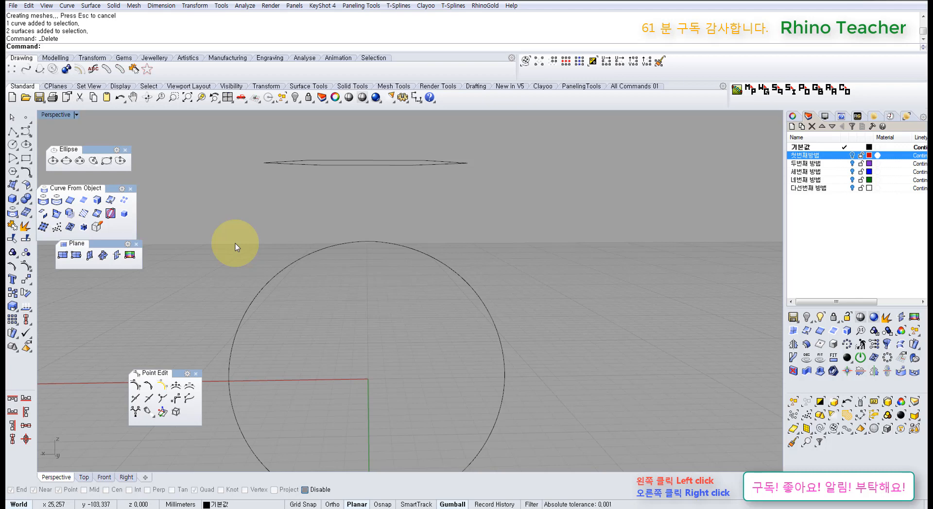
# - Draw a BothSides line in the Top view, centred on the finger circle's negative X quadrant and running parallel to the Y axis
pyautogui.rightClick(261, 277)
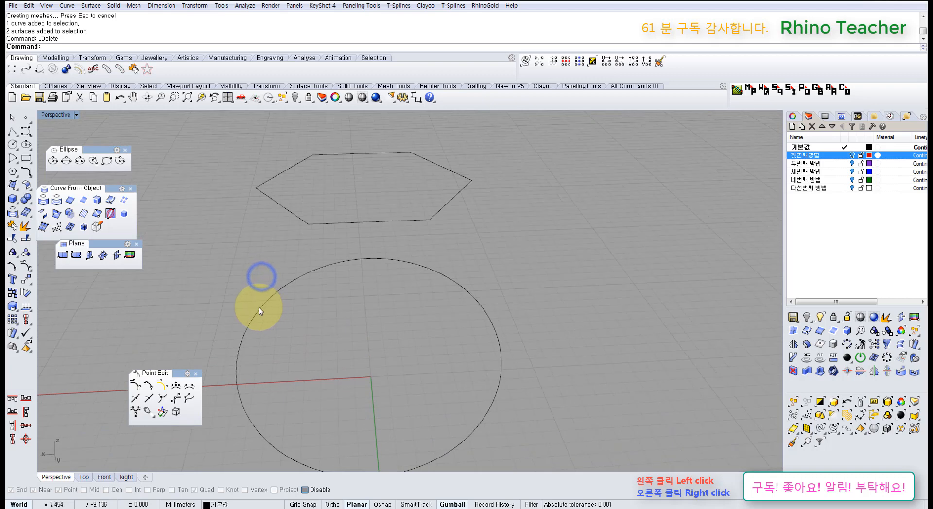
pyautogui.moveTo(277, 316); pyautogui.dragTo(339, 301, button='right')
pyautogui.scroll(3, 322, 282)
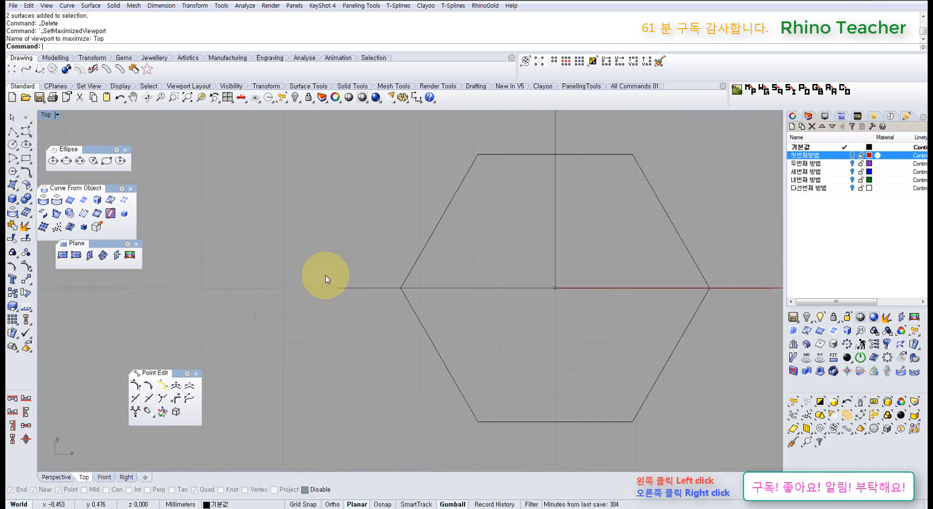
pyautogui.click(10, 134)
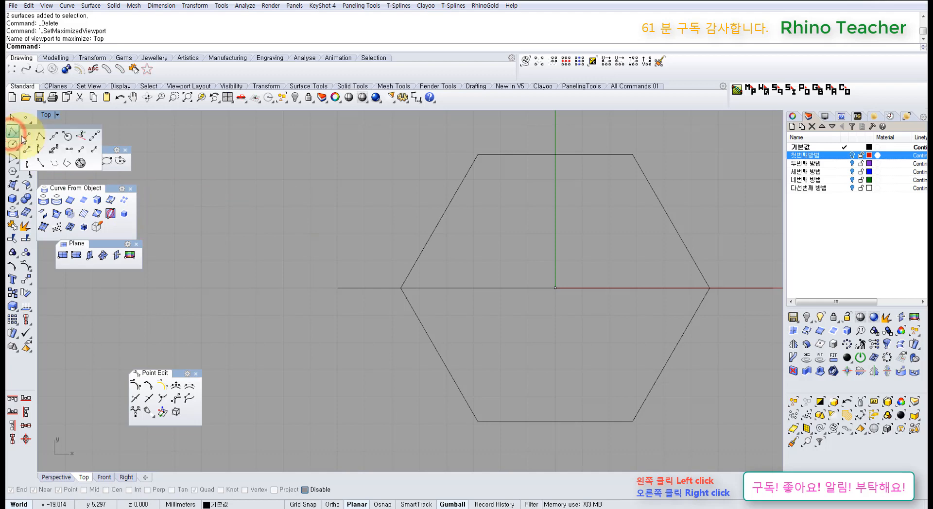
pyautogui.click(53, 141)
pyautogui.click(337, 288)
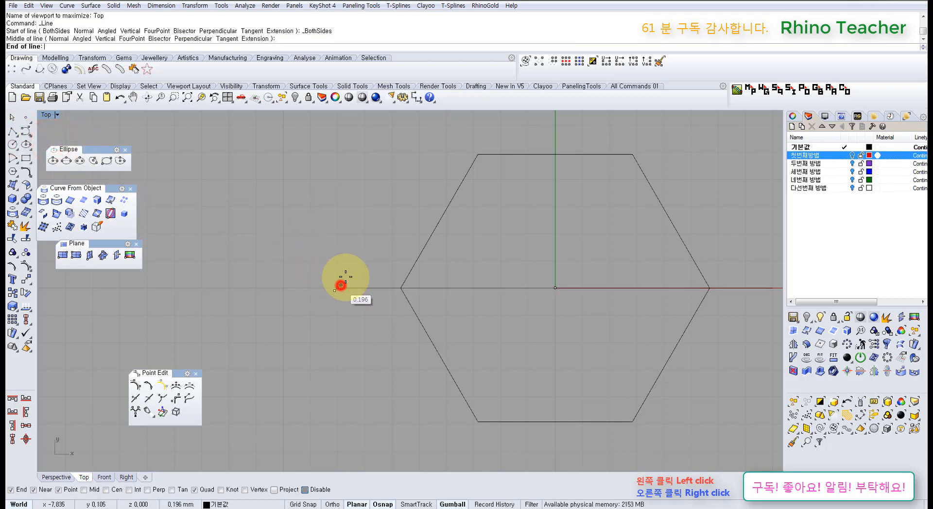
pyautogui.click(339, 240)
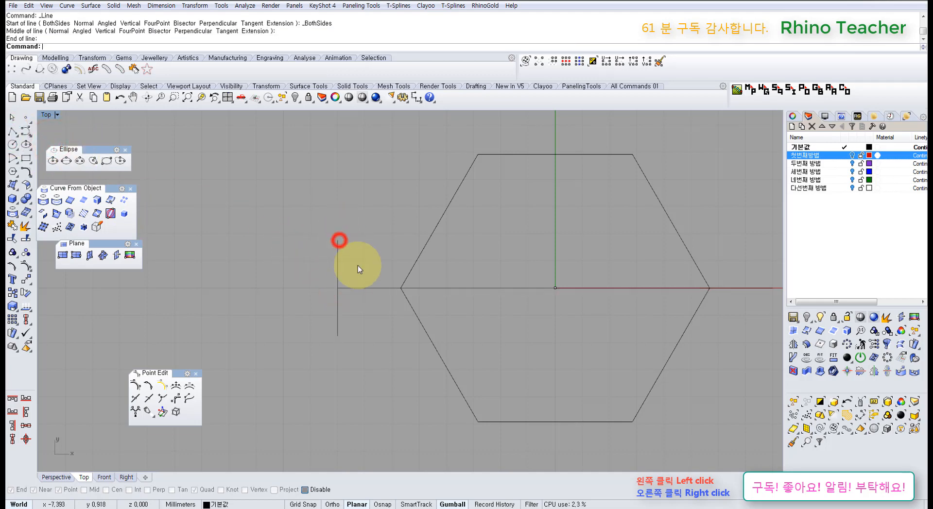
# - Rebuild the short line with 4 points and degree 3, deleting the input, and show its control points
pyautogui.click(357, 265)
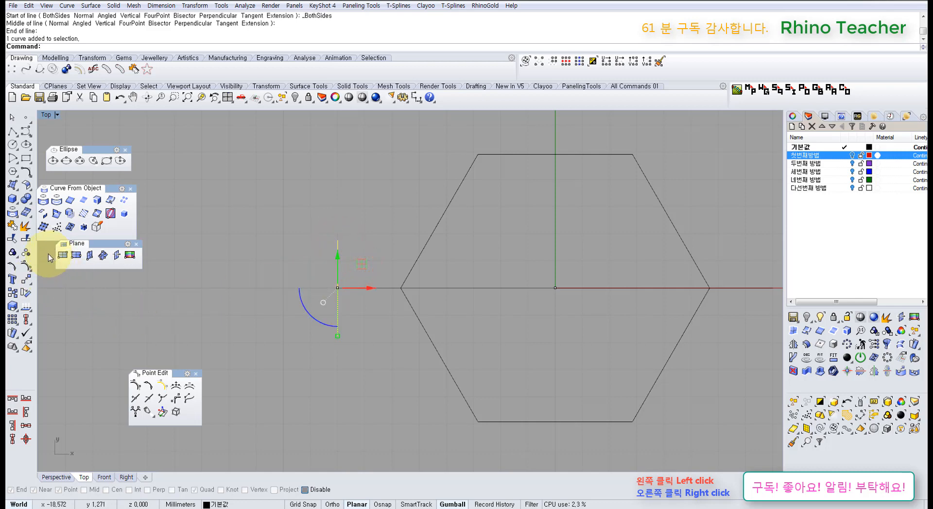
pyautogui.click(28, 173)
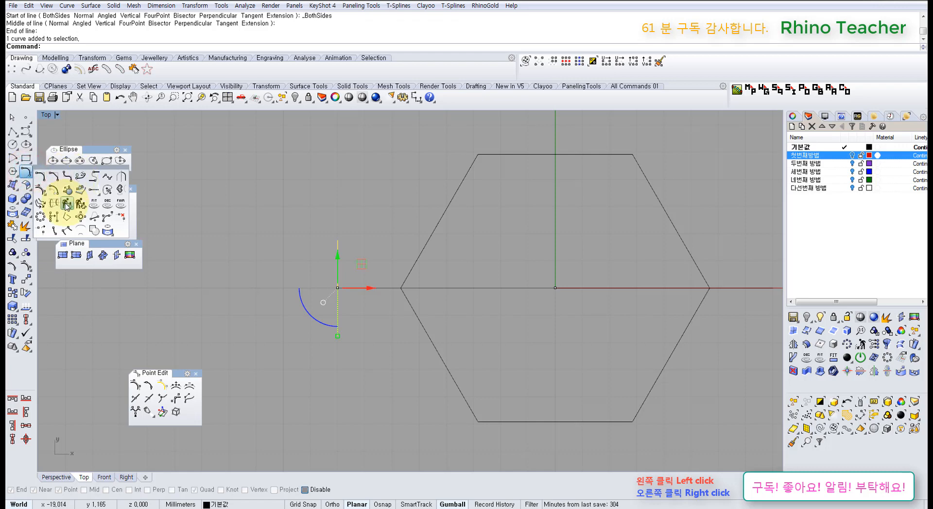
pyautogui.click(64, 209)
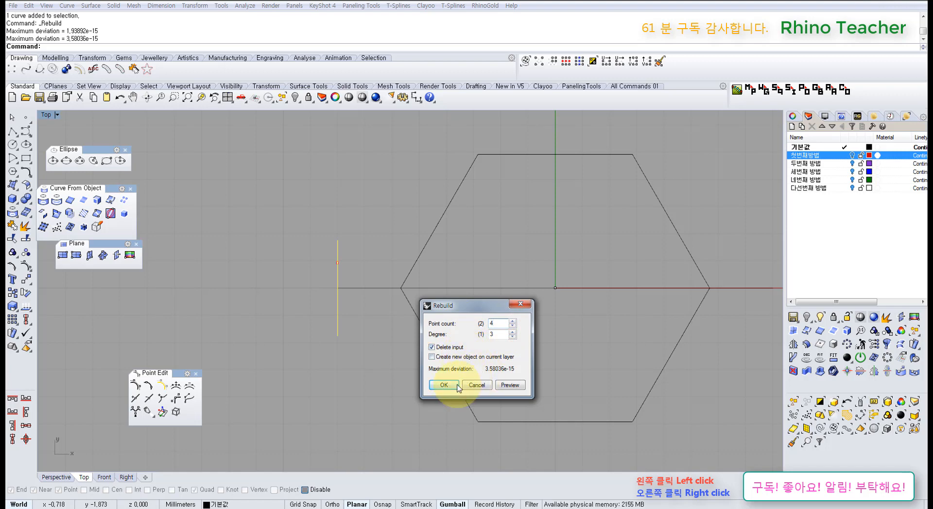
pyautogui.click(456, 384)
pyautogui.moveTo(358, 358); pyautogui.dragTo(392, 395, button='right')
pyautogui.press('F10')
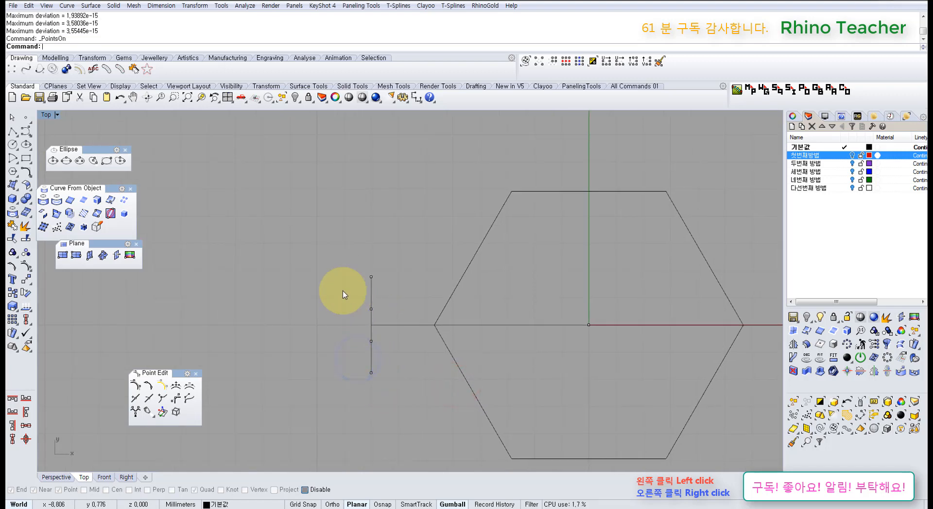
# - Move the line's two inner control points outward, away from the hexagon, to bend it into an arc, and hide the points
pyautogui.moveTo(344, 294); pyautogui.dragTo(331, 369)
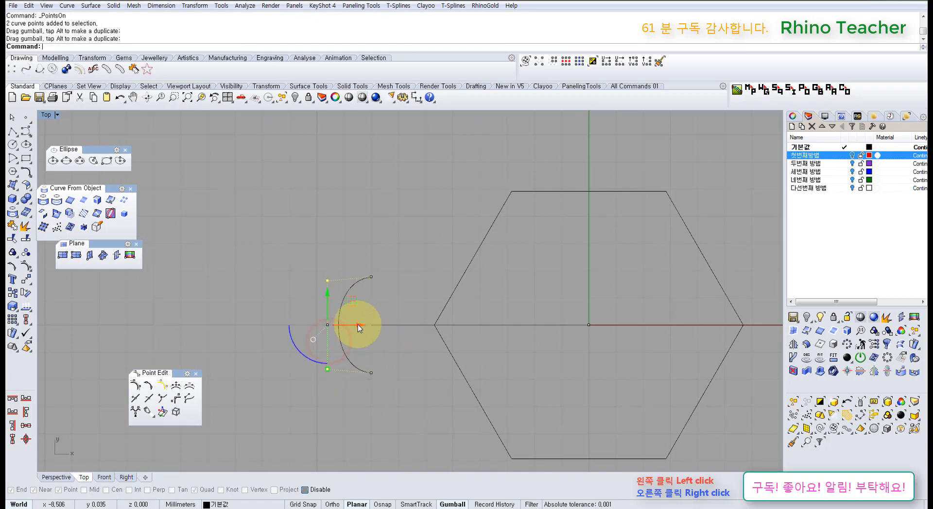
pyautogui.moveTo(357, 325); pyautogui.dragTo(337, 328)
pyautogui.press('Escape')
pyautogui.press('Escape')
# - Extrude the arc curve straight up about 11 mm in the Perspective view, on one side only, and select the new surface
pyautogui.moveTo(370, 297); pyautogui.dragTo(299, 270)
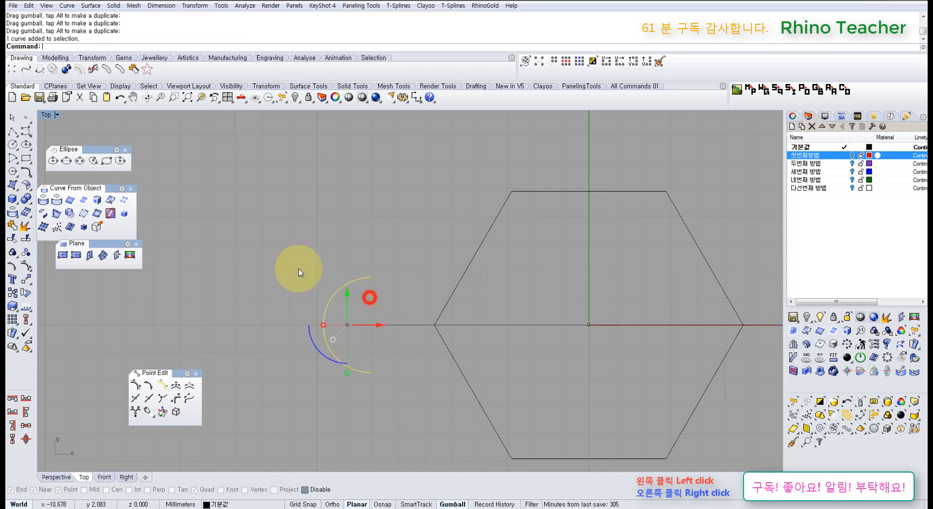
pyautogui.hotkey('ctrl', 'F4')
pyautogui.moveTo(330, 276); pyautogui.dragTo(208, 312, button='right')
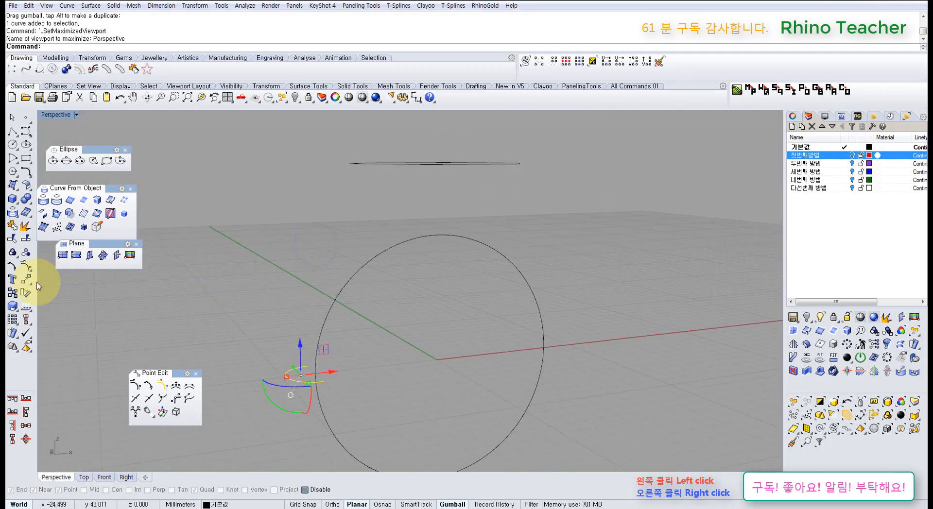
pyautogui.click(11, 198)
pyautogui.click(11, 185)
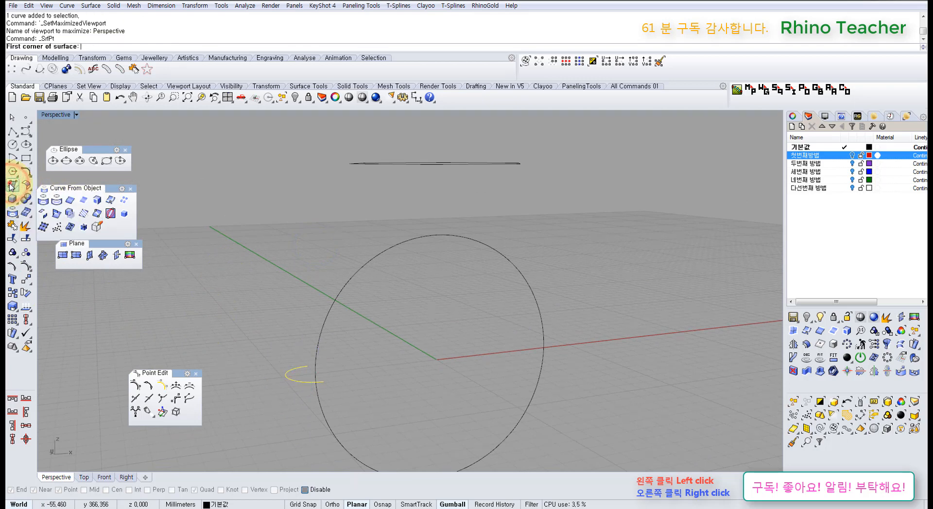
pyautogui.click(11, 185)
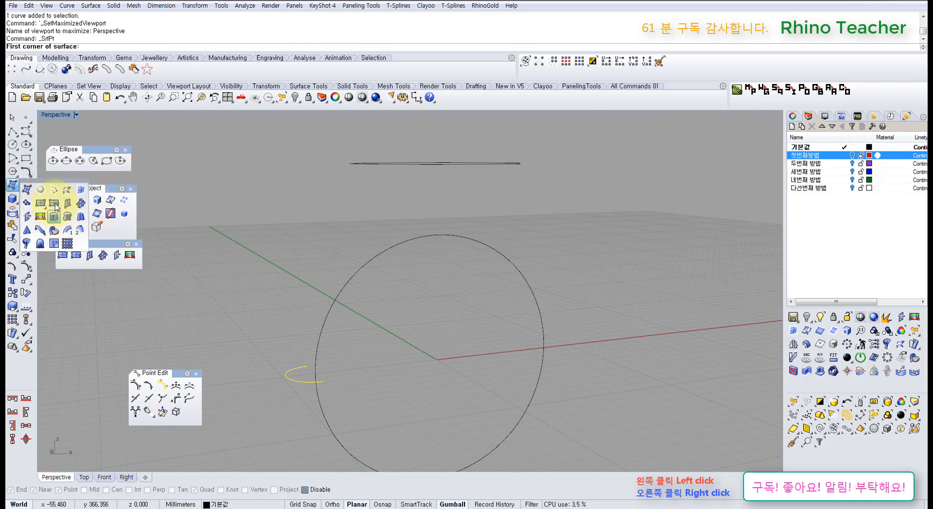
pyautogui.moveTo(67, 184); pyautogui.dragTo(85, 293)
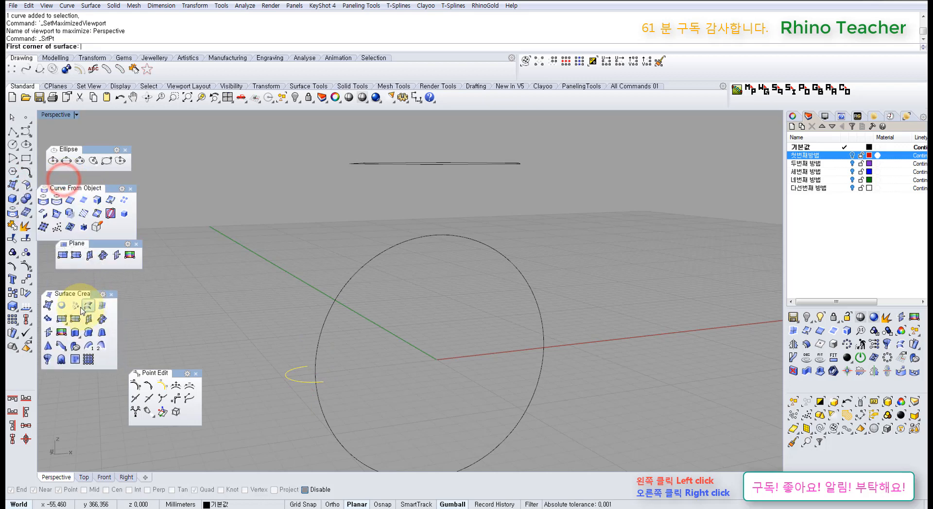
pyautogui.click(75, 331)
pyautogui.click(292, 187)
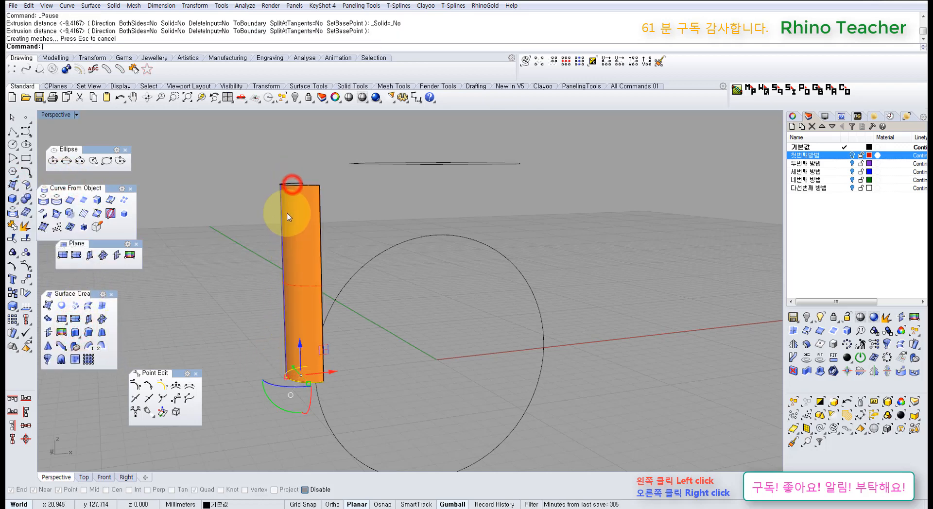
pyautogui.moveTo(309, 218); pyautogui.dragTo(506, 258, button='right')
pyautogui.click(506, 258)
pyautogui.click(381, 297)
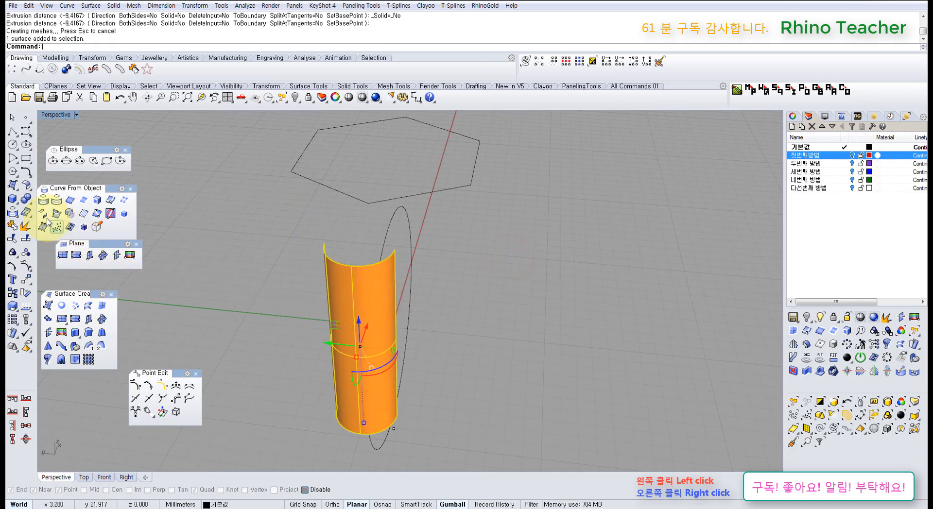
pyautogui.click(23, 188)
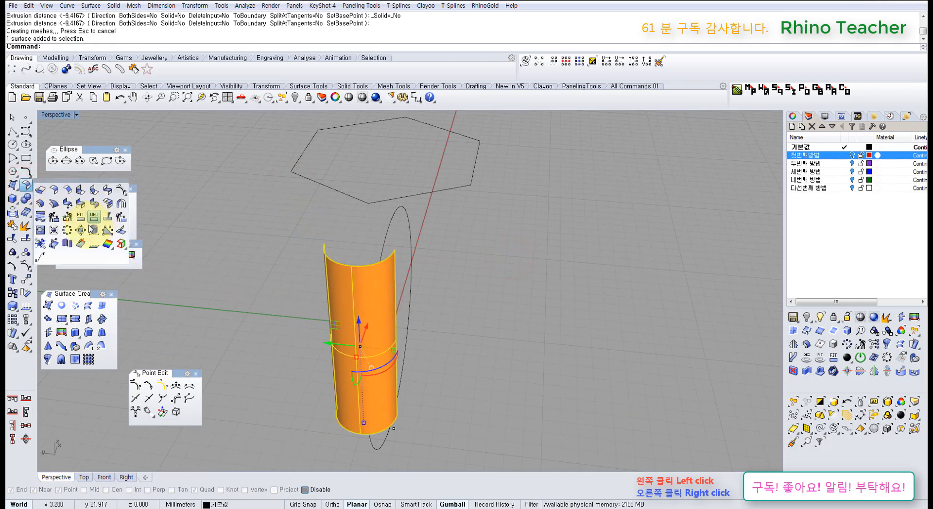
pyautogui.click(55, 217)
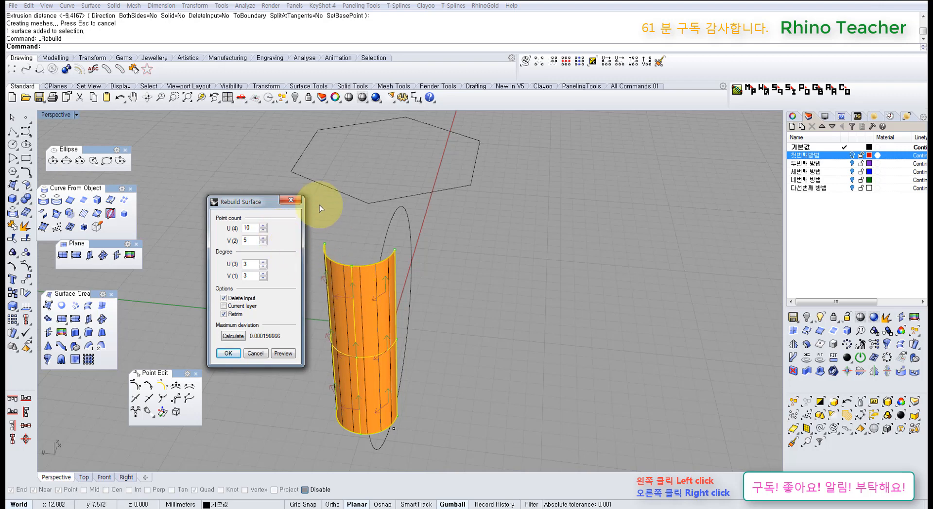
pyautogui.click(294, 201)
# - Change the extruded surface's degree to 3 in both U and V and show its control points
pyautogui.moveTo(327, 286); pyautogui.dragTo(235, 290, button='right')
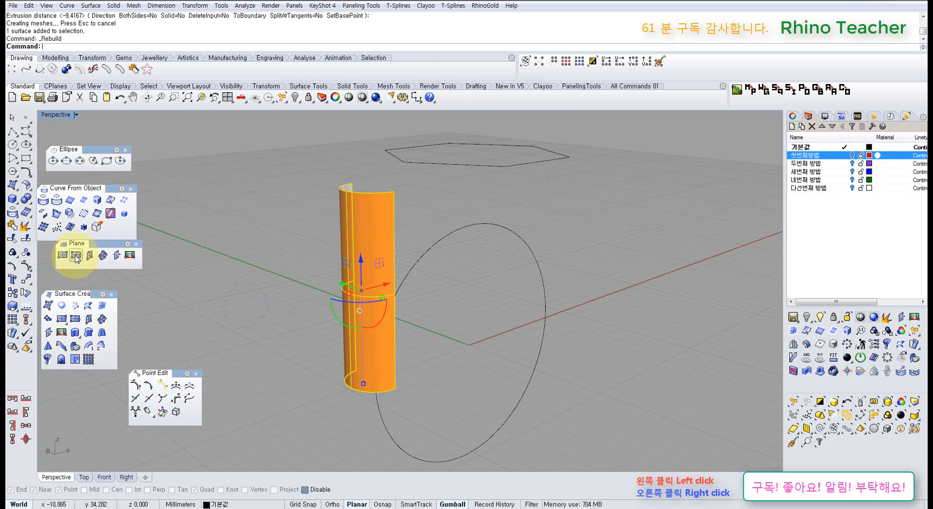
pyautogui.click(26, 186)
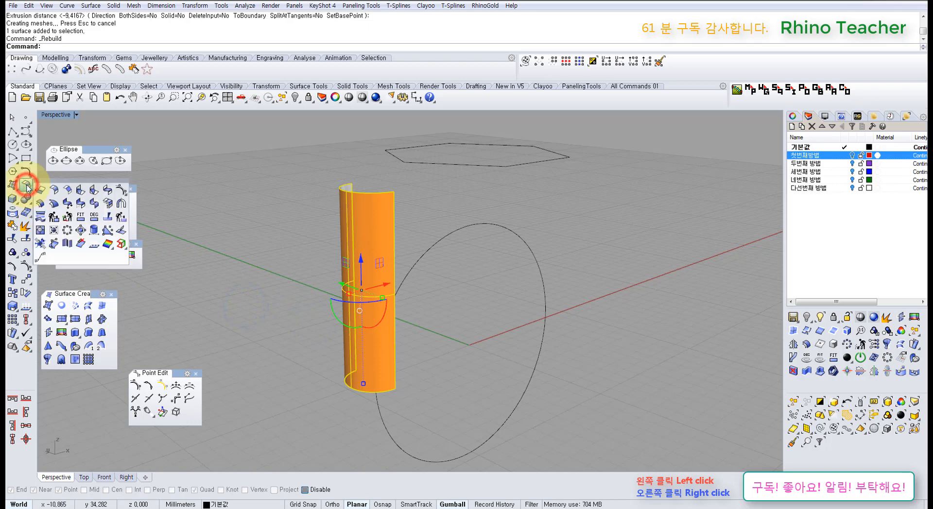
pyautogui.click(95, 220)
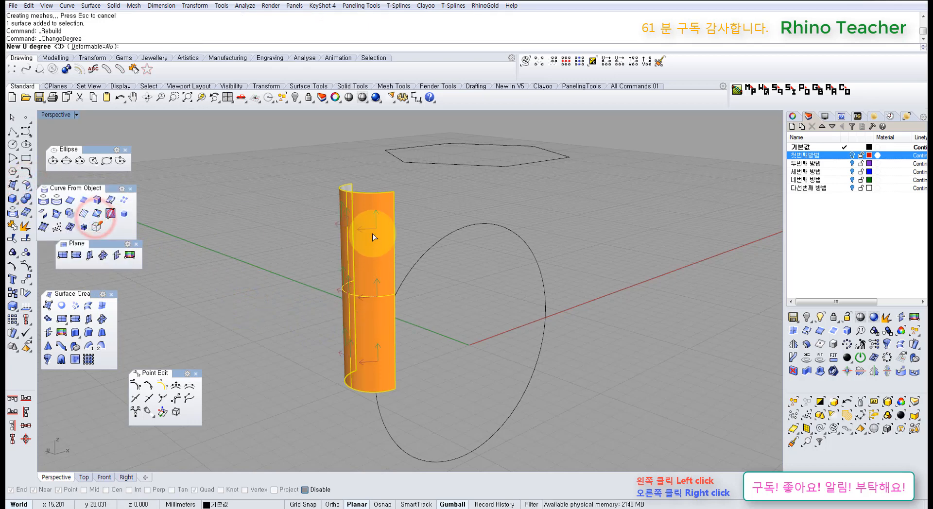
pyautogui.write('3')
pyautogui.press('Return')
pyautogui.write('3')
pyautogui.press('Return')
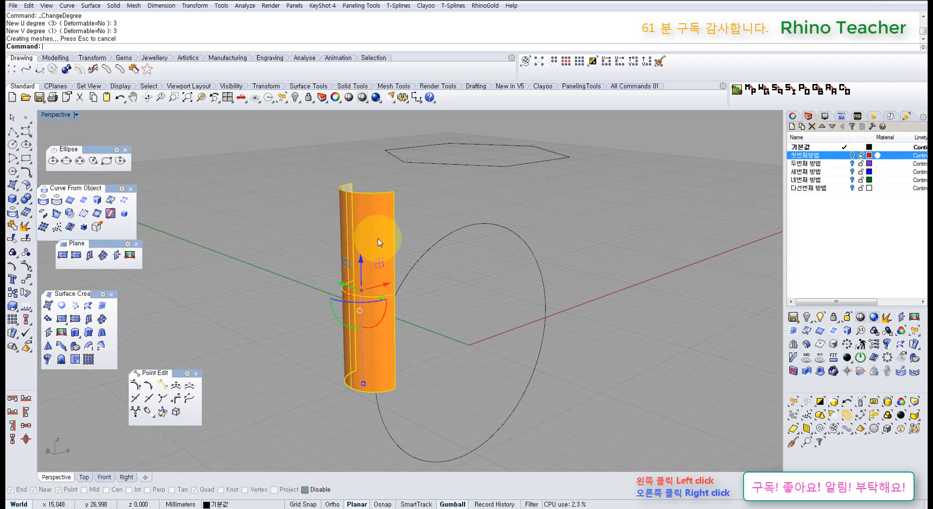
pyautogui.press('F10')
# - Move the surface's upper front corner control point onto the hexagon's front corner on the negative X half
pyautogui.moveTo(418, 235)
pyautogui.mouseDown(button='right')
pyautogui.moveTo(399, 229)
pyautogui.moveTo(383, 267)
pyautogui.moveTo(414, 275)
pyautogui.mouseUp(button='right')
pyautogui.click(377, 223)
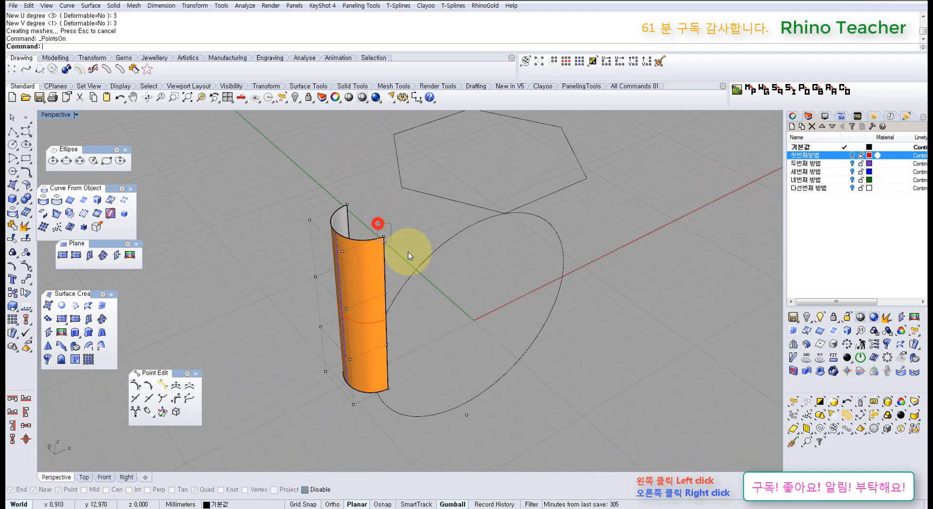
pyautogui.moveTo(408, 252); pyautogui.dragTo(413, 257)
pyautogui.click(27, 280)
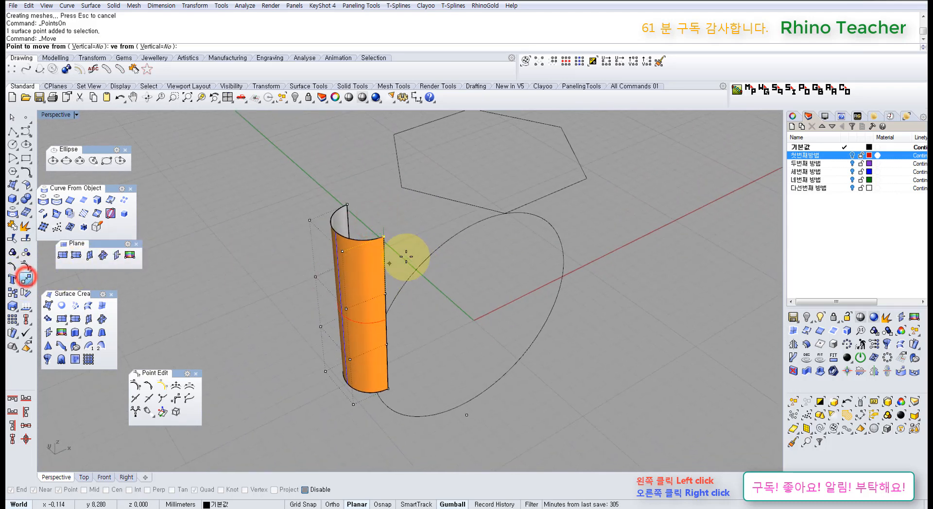
pyautogui.click(384, 237)
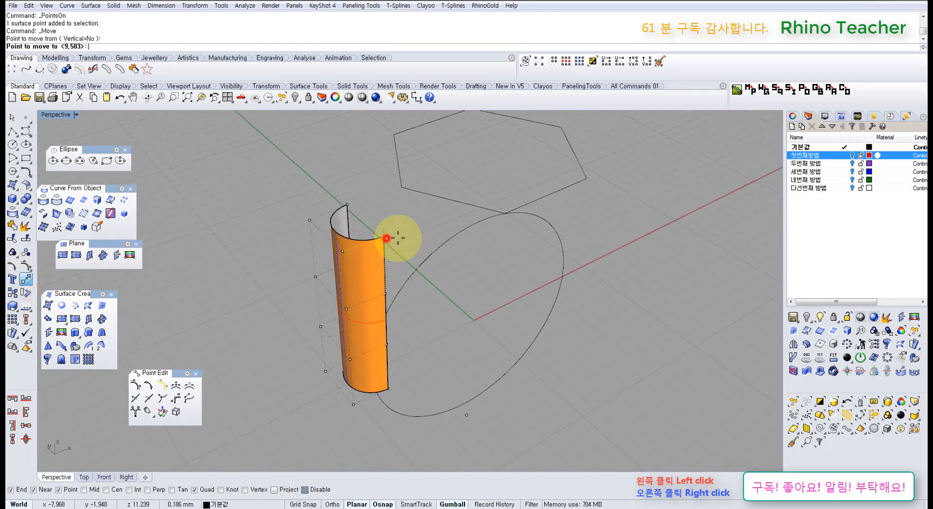
pyautogui.click(506, 213)
# - Move the surface's upper rear corner control point onto the hexagon's rear corner on the negative X half
pyautogui.moveTo(334, 185); pyautogui.dragTo(368, 210)
pyautogui.rightClick(368, 209)
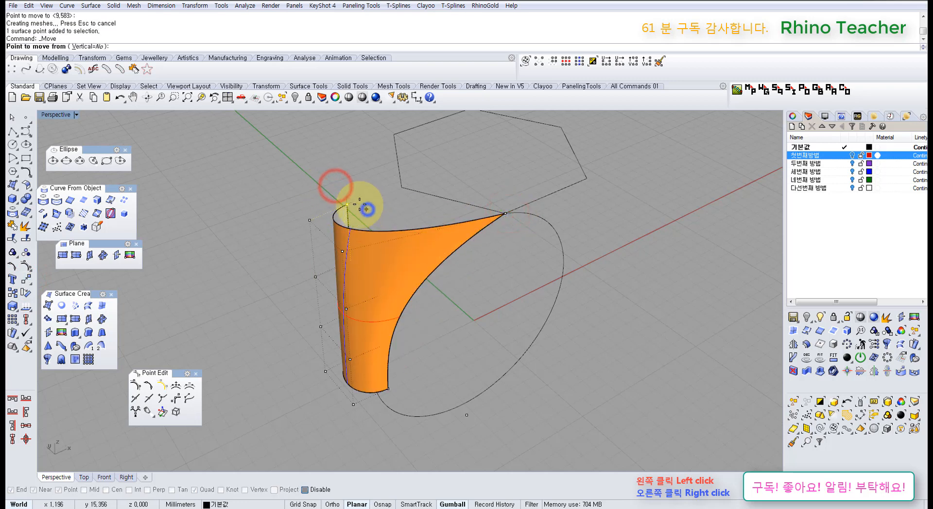
pyautogui.click(350, 203)
pyautogui.click(394, 132)
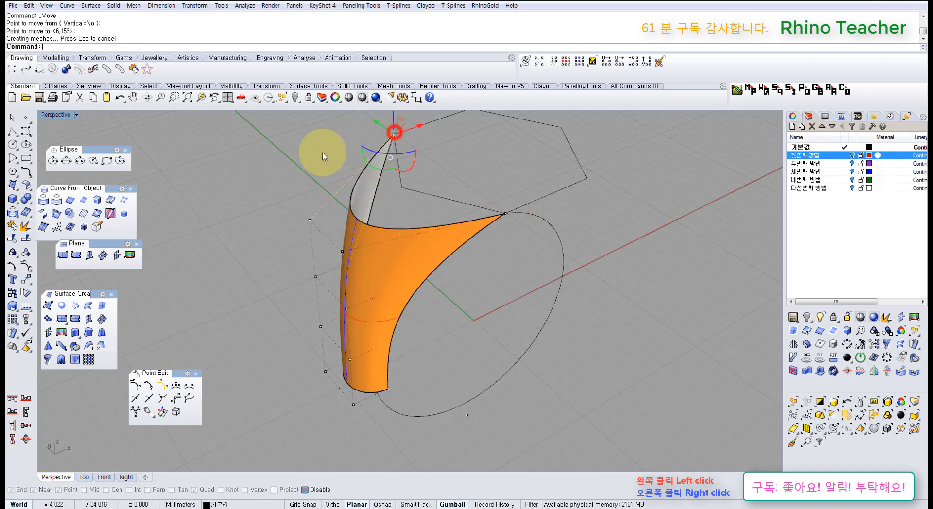
# - Move the two middle control points of the surface's top row inward along X toward the hexagon
pyautogui.click(323, 150)
pyautogui.moveTo(364, 231); pyautogui.dragTo(314, 182, button='right')
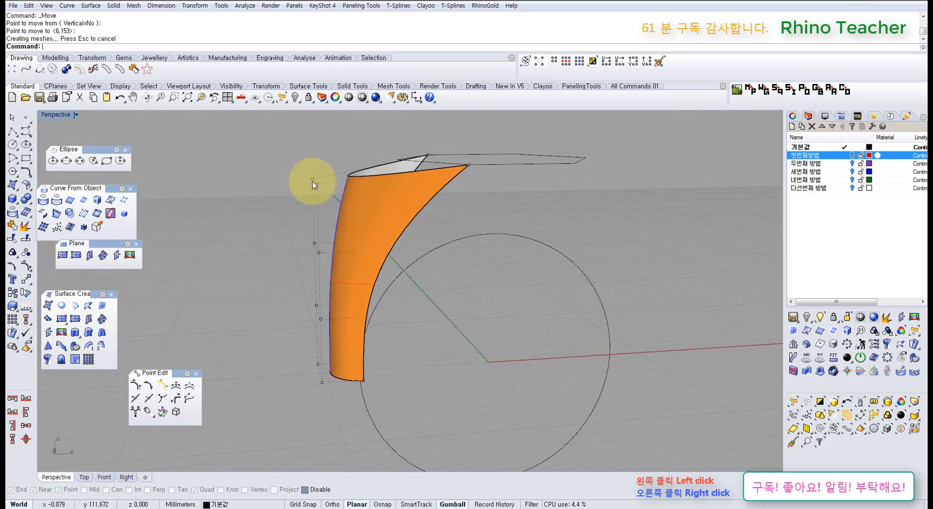
pyautogui.moveTo(289, 152); pyautogui.dragTo(337, 197)
pyautogui.moveTo(337, 193); pyautogui.dragTo(341, 235, button='right')
pyautogui.moveTo(341, 236); pyautogui.dragTo(415, 225)
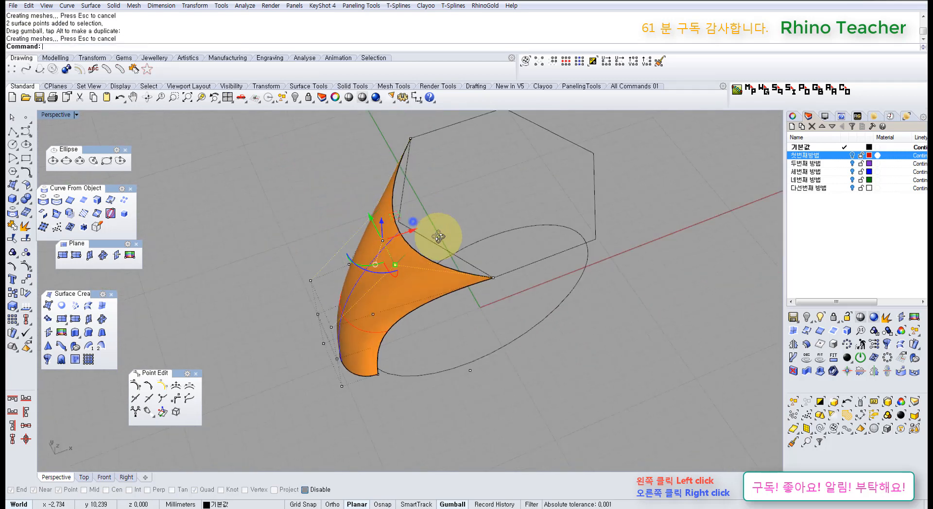
# - Undo the last inward move of the middle control points on the surface's top row and clear the selection
pyautogui.moveTo(410, 219); pyautogui.dragTo(428, 235, button='right')
pyautogui.hotkey('ctrl', 'z')
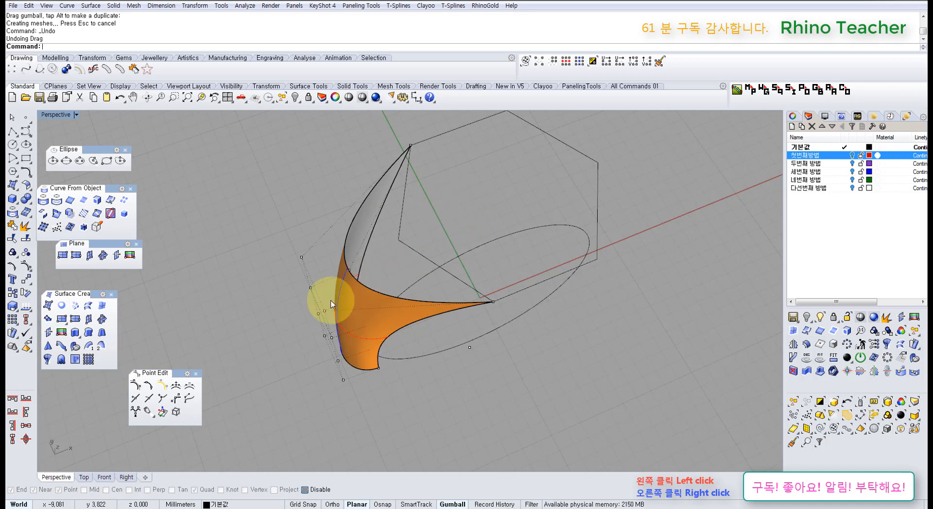
pyautogui.click(425, 378)
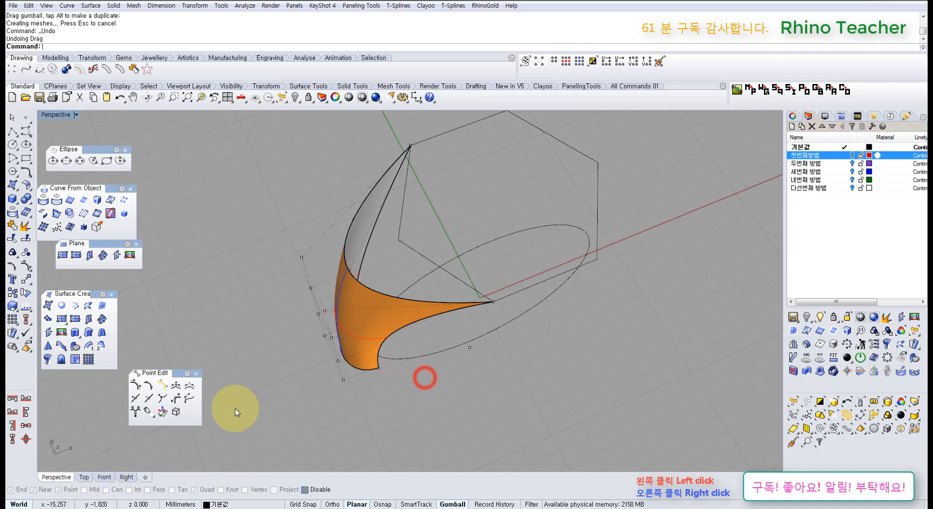
# - Try to insert a kink in the U direction at the middle of the surface's top edge and show its control points
pyautogui.click(167, 402)
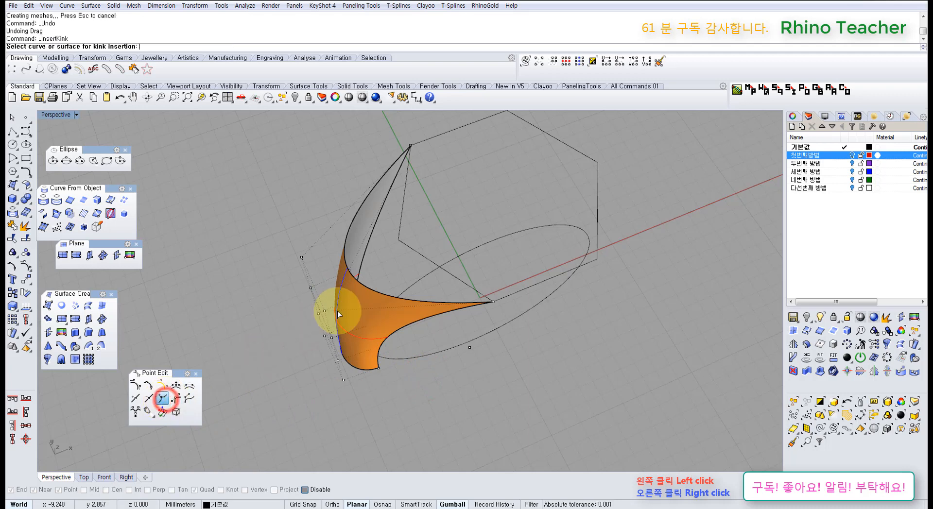
pyautogui.moveTo(333, 313); pyautogui.dragTo(395, 271, button='right')
pyautogui.click(400, 267)
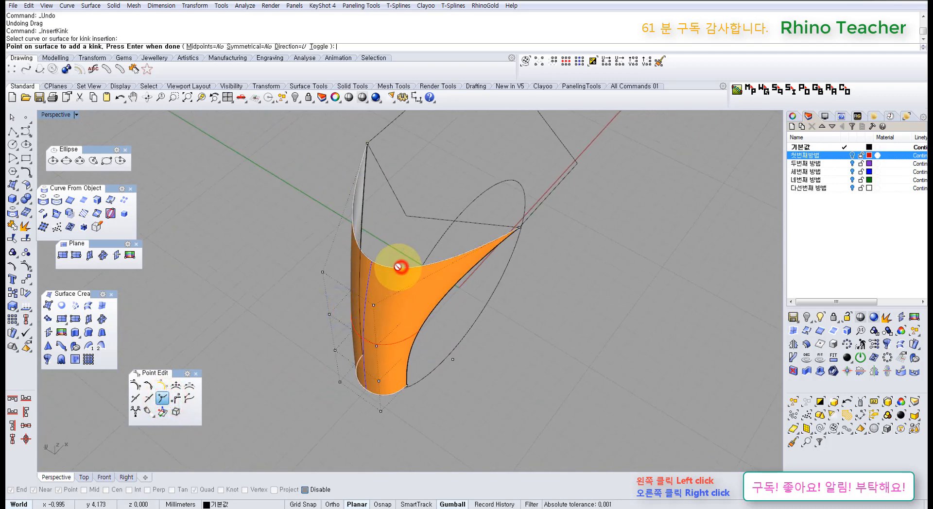
pyautogui.click(372, 261)
pyautogui.rightClick(373, 262)
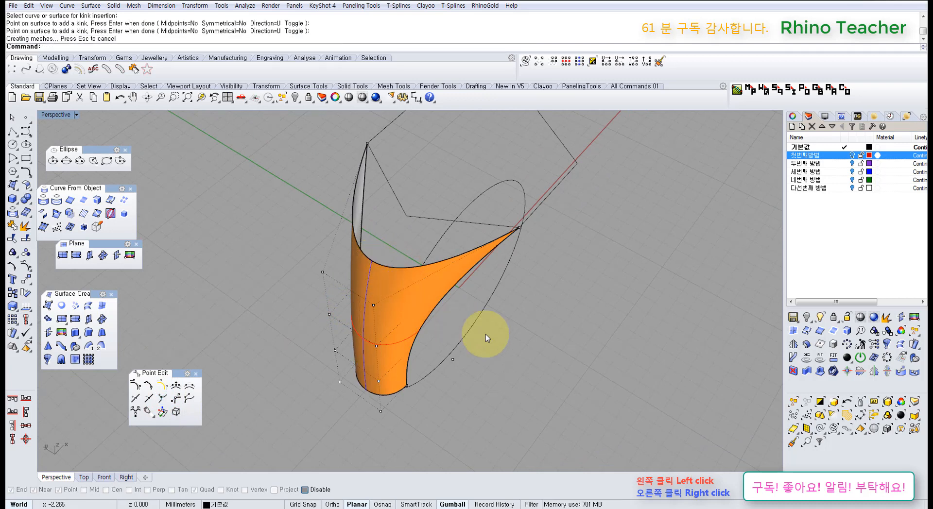
pyautogui.click(533, 354)
pyautogui.click(409, 276)
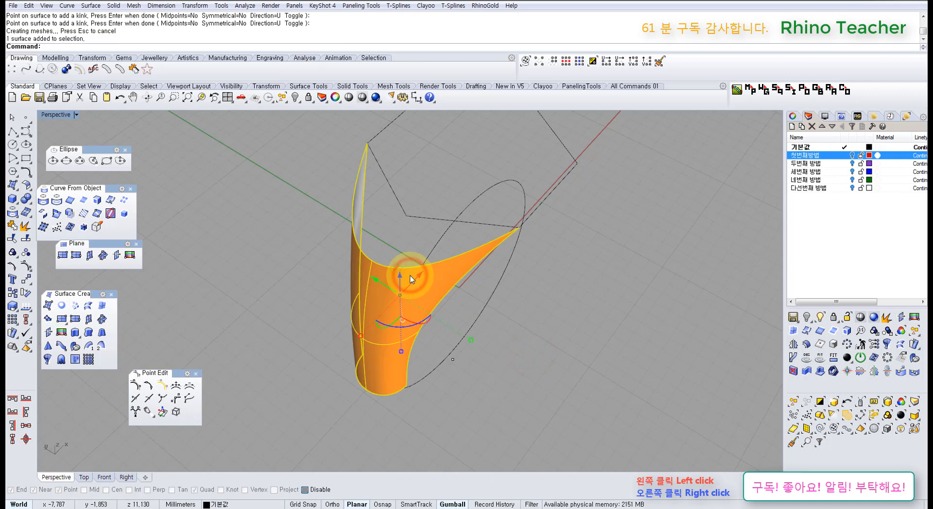
pyautogui.press('F10')
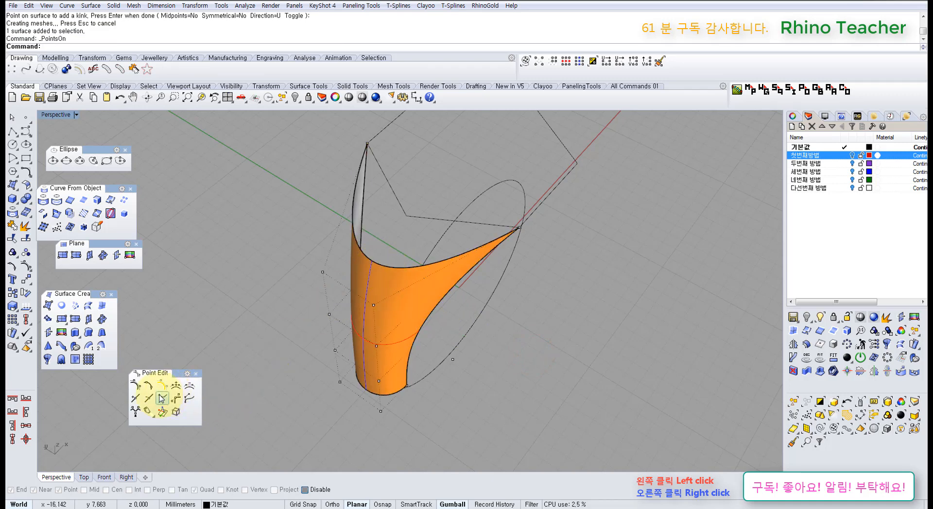
# - Try again to insert a U-direction kink, snapping to the quad point on the top edge, and turn the control points on
pyautogui.click(161, 399)
pyautogui.click(389, 267)
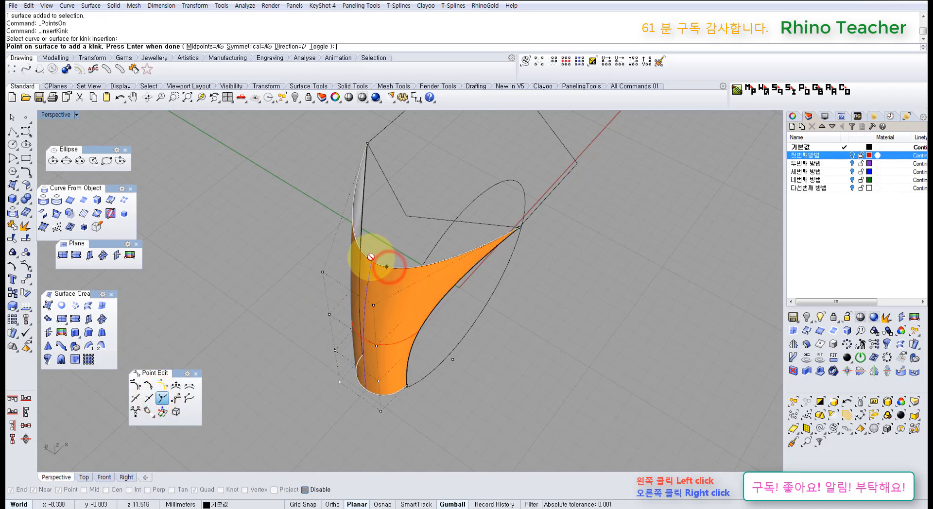
pyautogui.scroll(3, 369, 264)
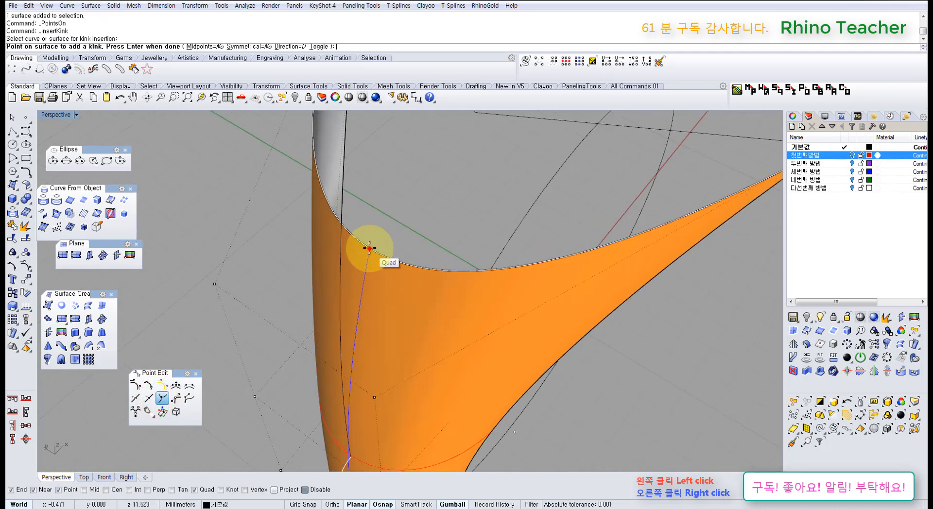
pyautogui.click(369, 249)
pyautogui.rightClick(370, 265)
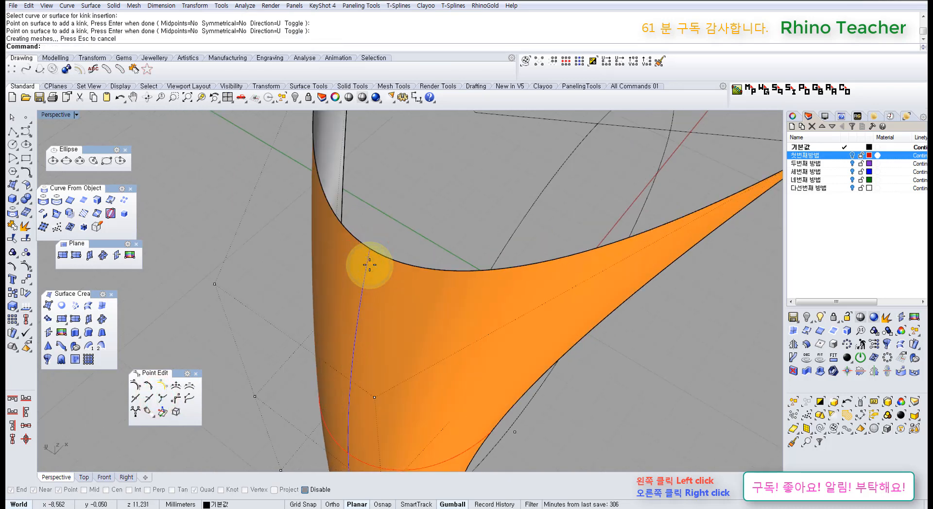
pyautogui.click(402, 302)
pyautogui.scroll(-4, 402, 302)
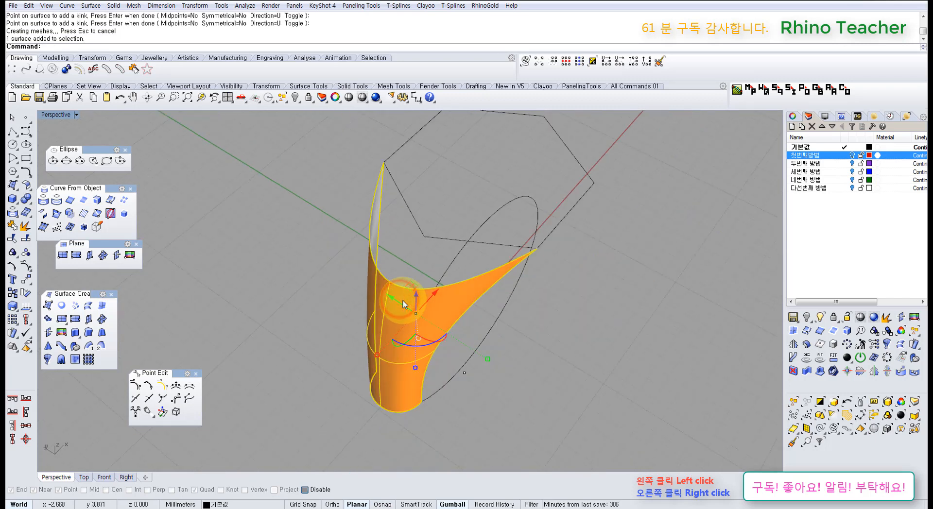
pyautogui.press('F10')
# - Try moving a middle control point of the surface's top row along X, and undo that move
pyautogui.scroll(3, 402, 293)
pyautogui.click(282, 280)
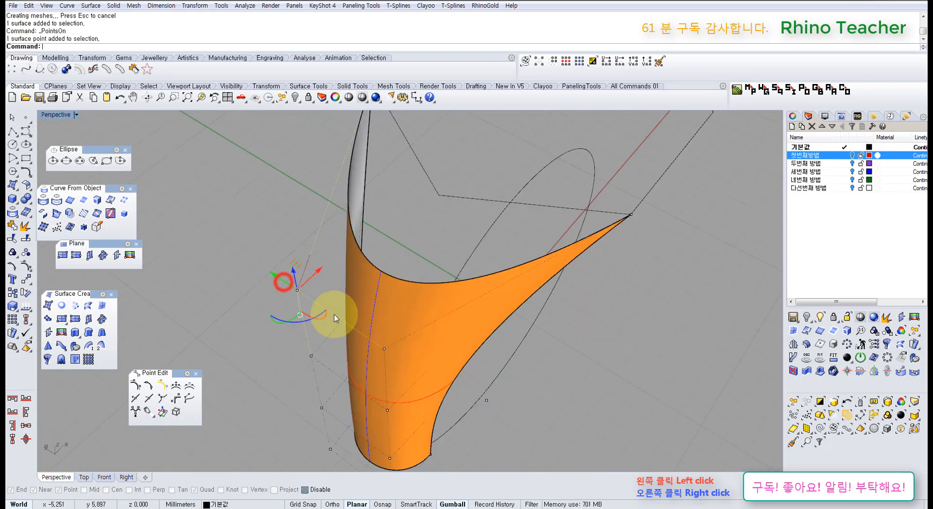
pyautogui.moveTo(316, 271); pyautogui.dragTo(153, 267)
pyautogui.hotkey('ctrl', 'z')
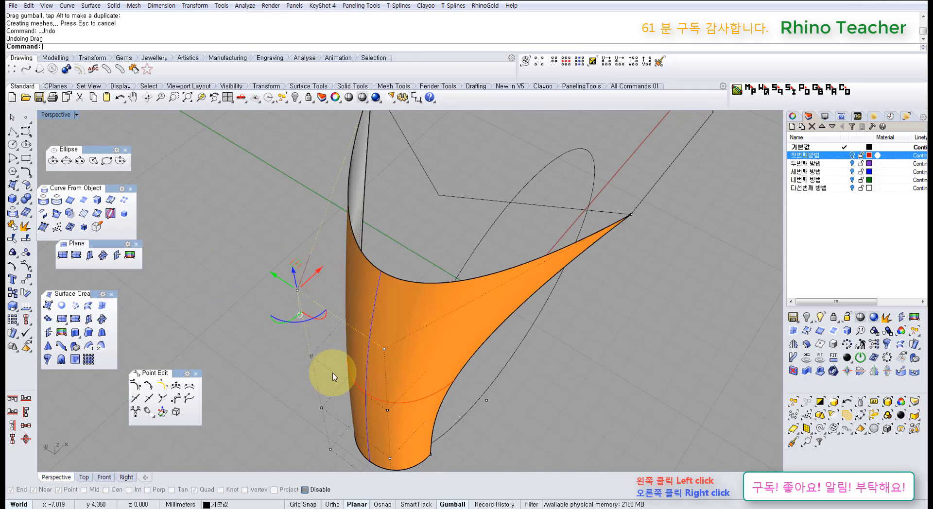
pyautogui.moveTo(338, 378); pyautogui.dragTo(393, 316, button='right')
pyautogui.moveTo(427, 284); pyautogui.dragTo(366, 302, button='right')
pyautogui.click(366, 302)
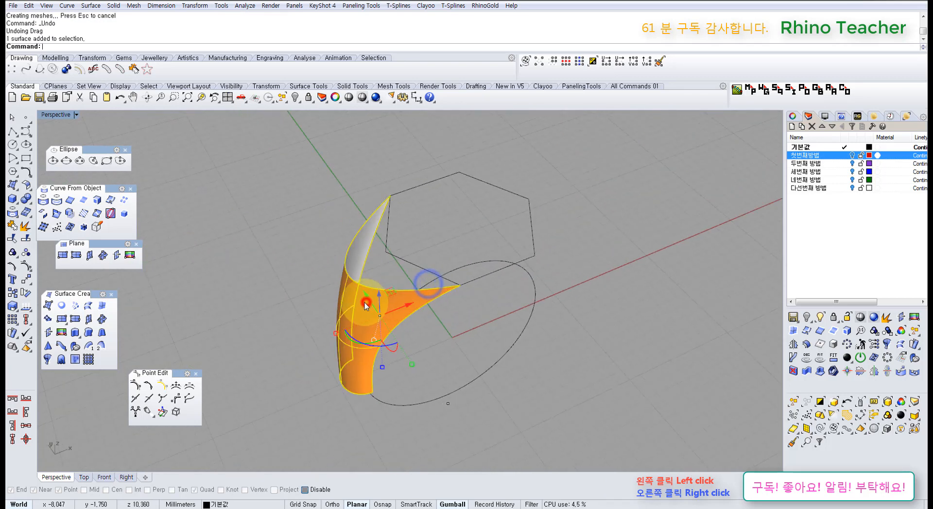
pyautogui.click(160, 399)
pyautogui.scroll(2, 340, 287)
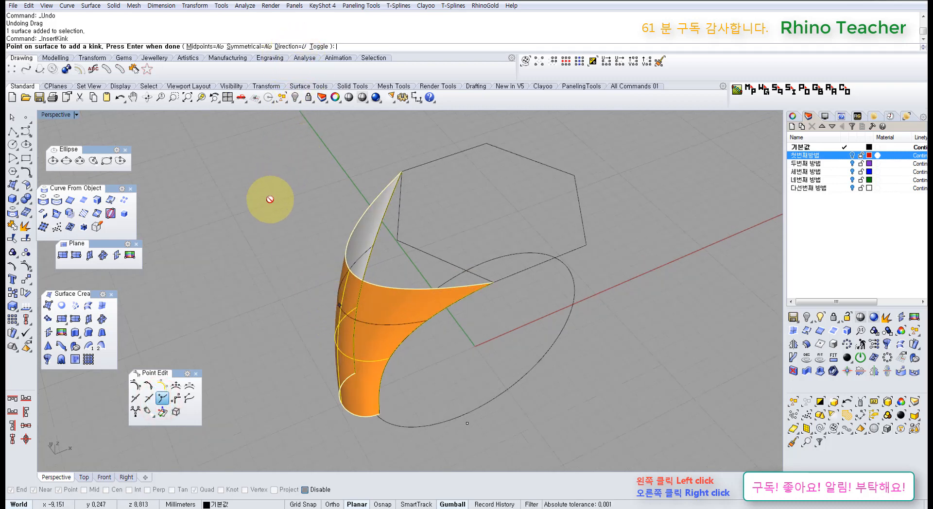
pyautogui.press('Escape')
# - Undo the edits back through the corner moves, and redo only the two corner control-point moves onto the hexagon
pyautogui.hotkey('ctrl', 'z')
pyautogui.hotkey('ctrl', 'z')
pyautogui.hotkey('ctrl', 'z')
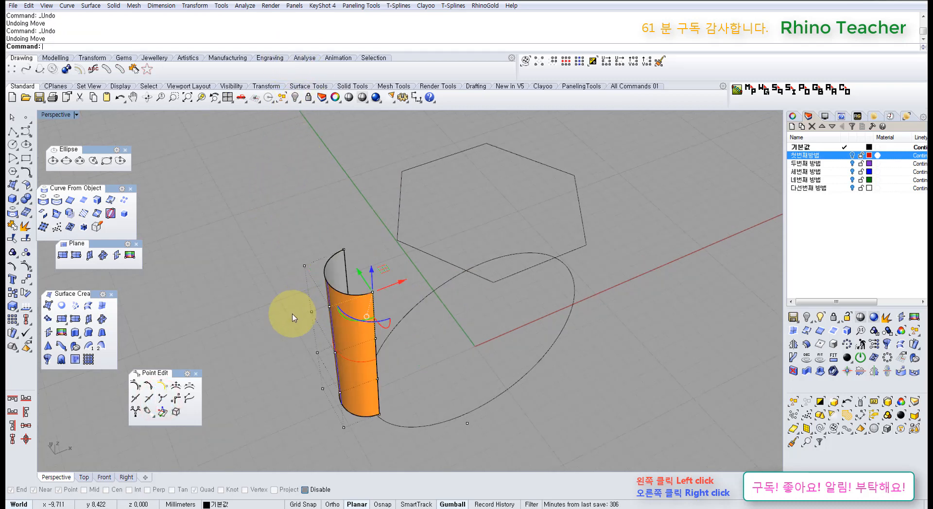
pyautogui.hotkey('ctrl', 'y')
pyautogui.hotkey('ctrl', 'y')
pyautogui.click(228, 242)
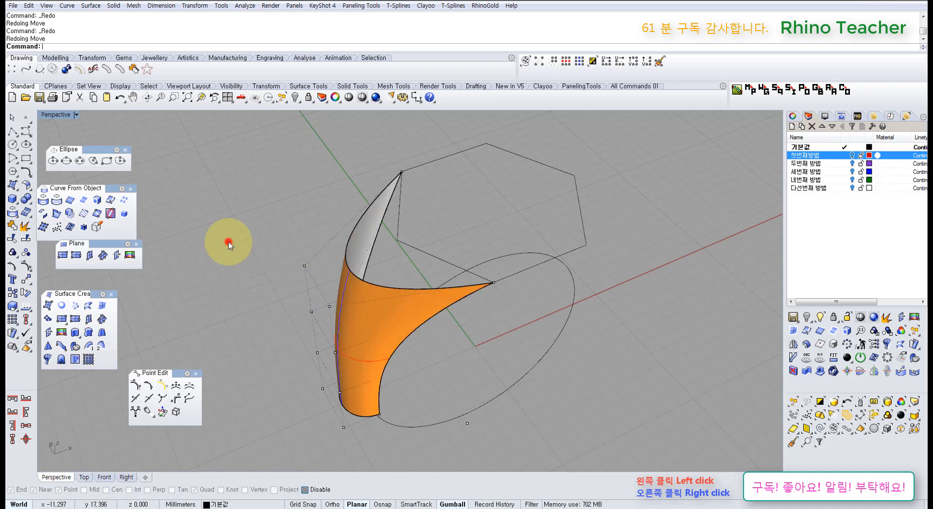
# - Insert a kink into the surface in the V direction at the quad point in the middle of its top edge
pyautogui.click(162, 398)
pyautogui.click(368, 306)
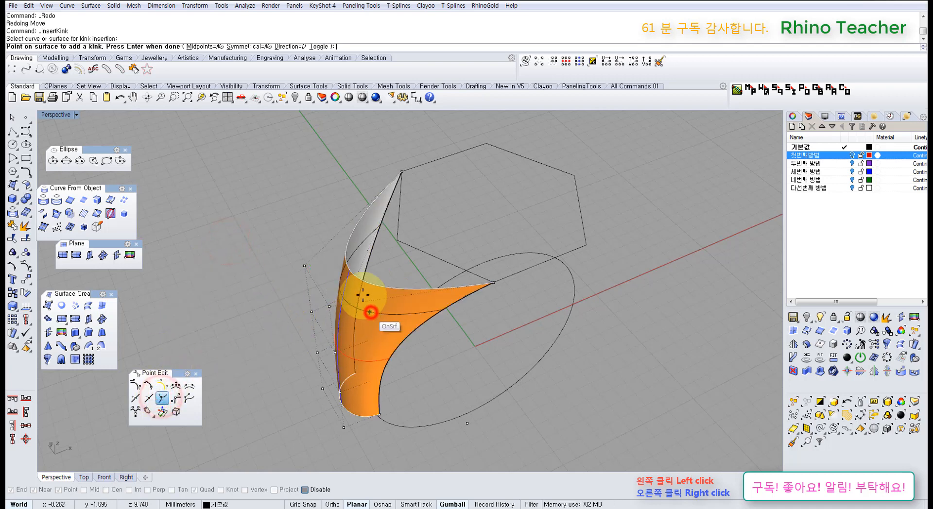
pyautogui.moveTo(352, 313); pyautogui.dragTo(407, 290, button='right')
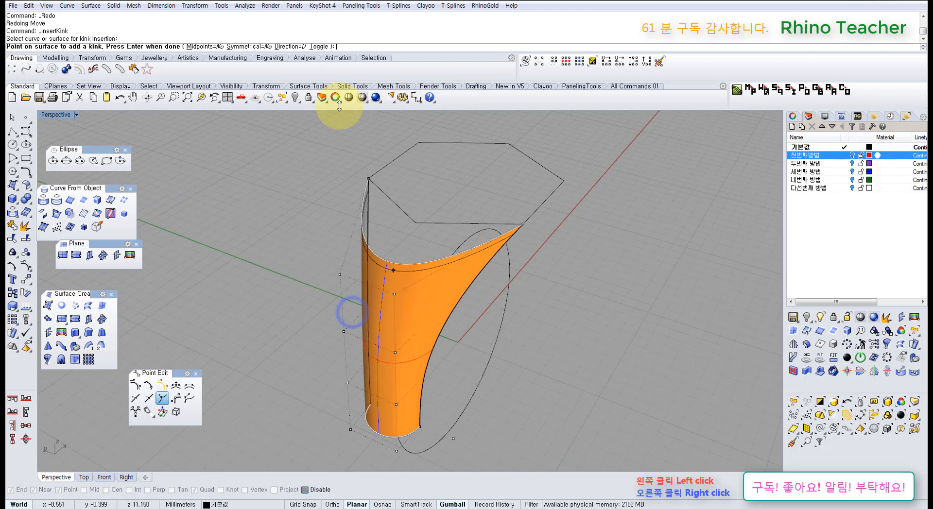
pyautogui.click(320, 46)
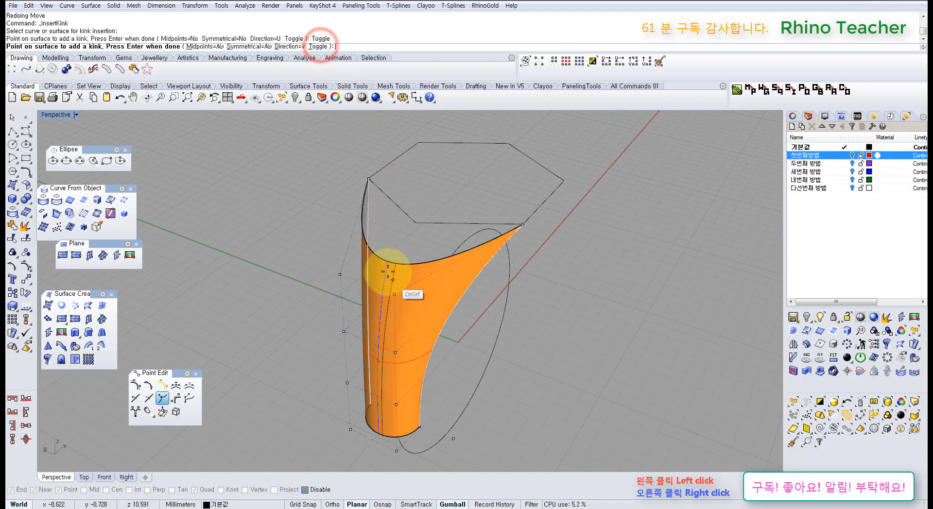
pyautogui.scroll(5, 387, 265)
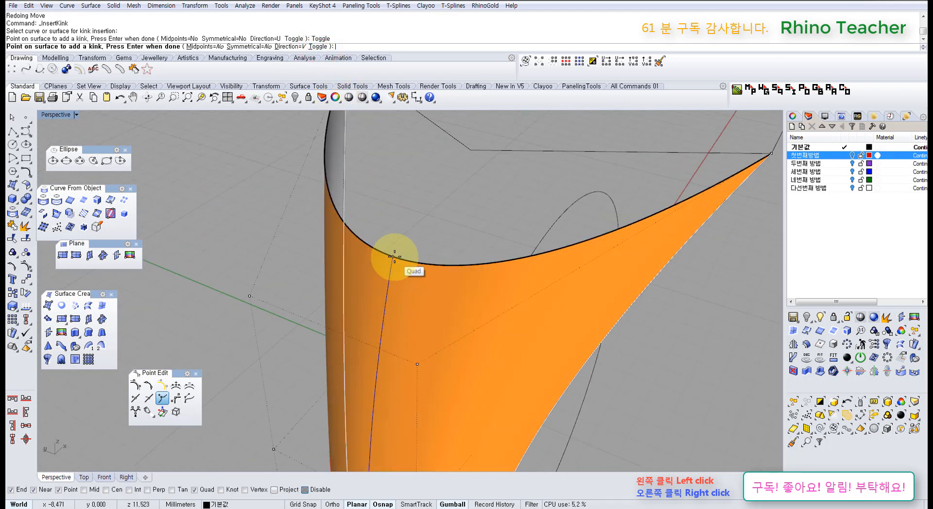
pyautogui.click(395, 256)
pyautogui.rightClick(399, 251)
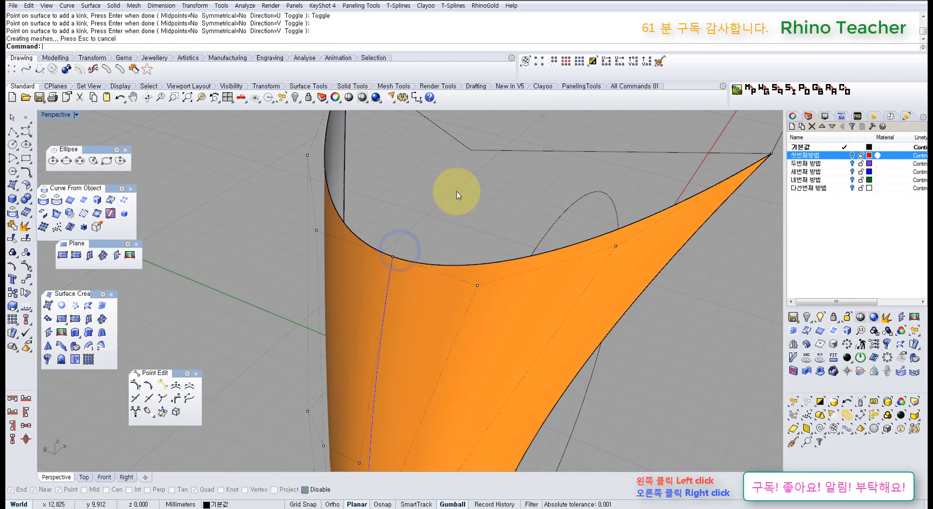
# - Move the kink's top control point onto the hexagon's middle corner on the negative X side
pyautogui.scroll(-5, 452, 195)
pyautogui.moveTo(443, 198); pyautogui.dragTo(391, 284, button='right')
pyautogui.scroll(3, 391, 284)
pyautogui.click(363, 288)
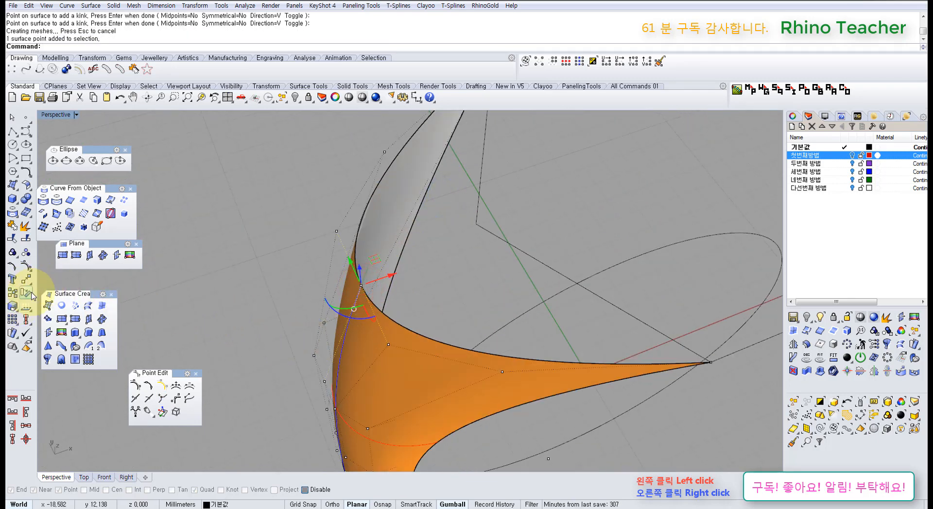
pyautogui.click(25, 279)
pyautogui.click(362, 285)
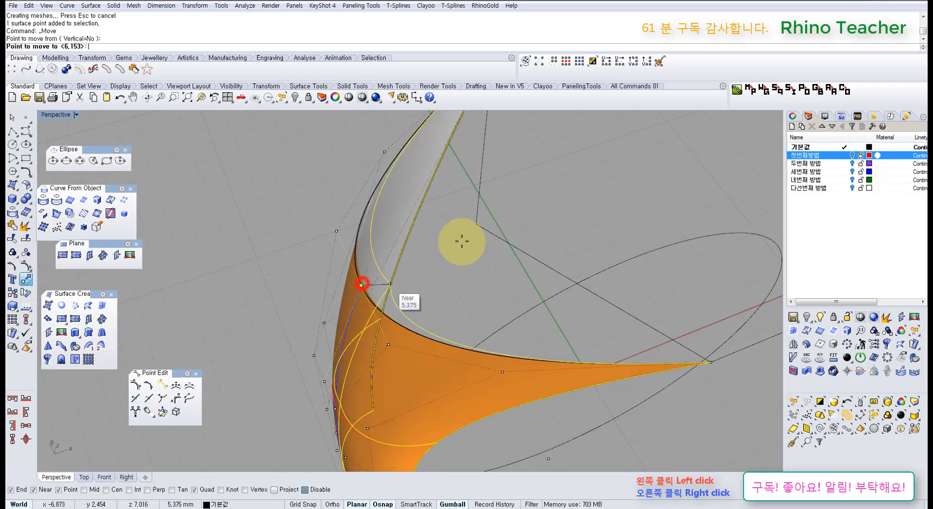
pyautogui.click(477, 225)
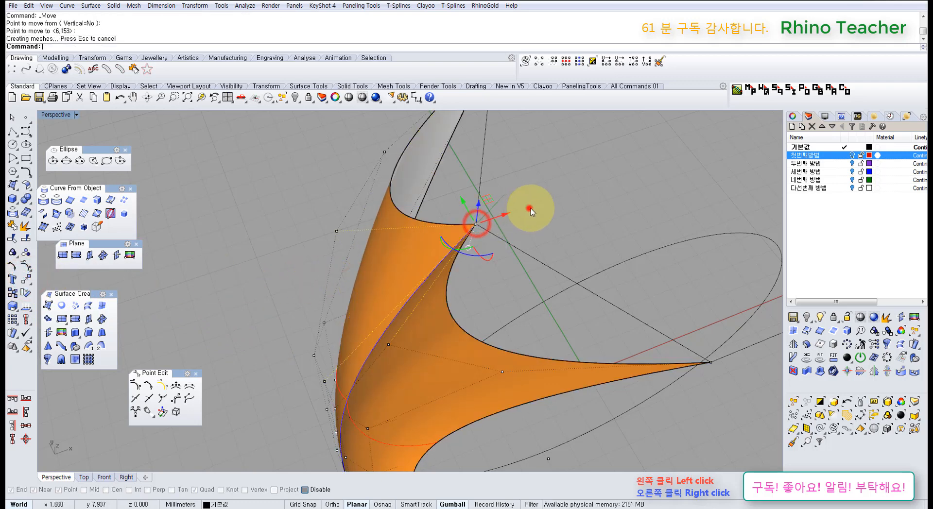
pyautogui.click(529, 209)
# - Move the top-row control point just in front of the kink onto the hexagon's middle corner on the negative X side
pyautogui.scroll(-3, 530, 208)
pyautogui.keyDown('shift'); pyautogui.moveTo(553, 272); pyautogui.dragTo(474, 258, button='right'); pyautogui.keyUp('shift')
pyautogui.moveTo(379, 294); pyautogui.dragTo(440, 310, button='right')
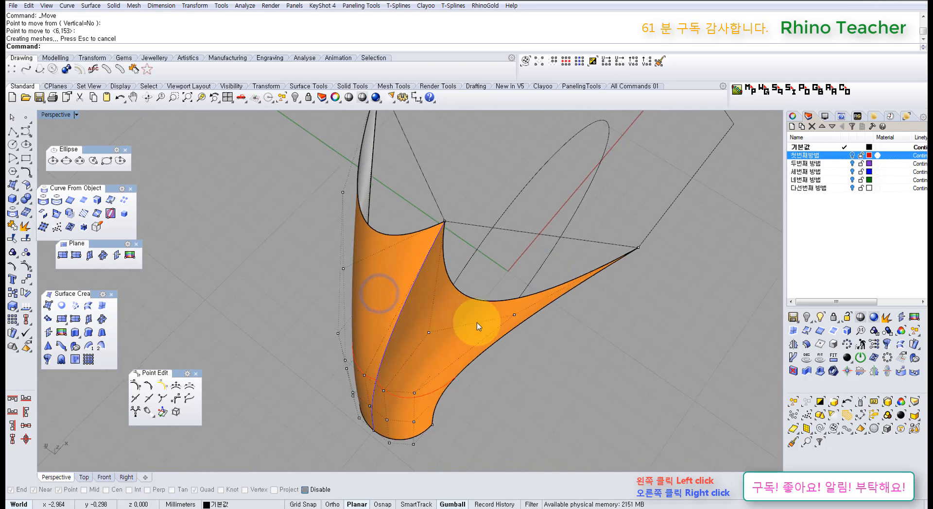
pyautogui.click(430, 333)
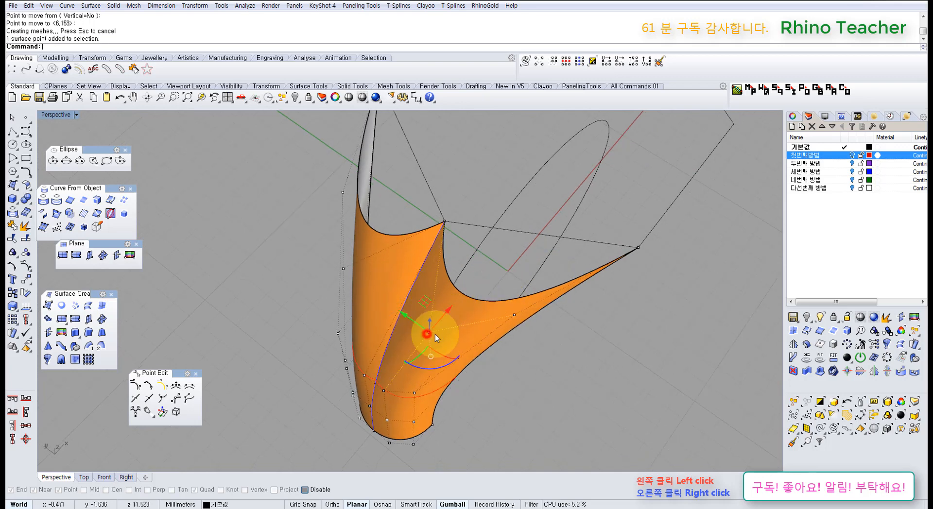
pyautogui.click(515, 314)
pyautogui.click(636, 346)
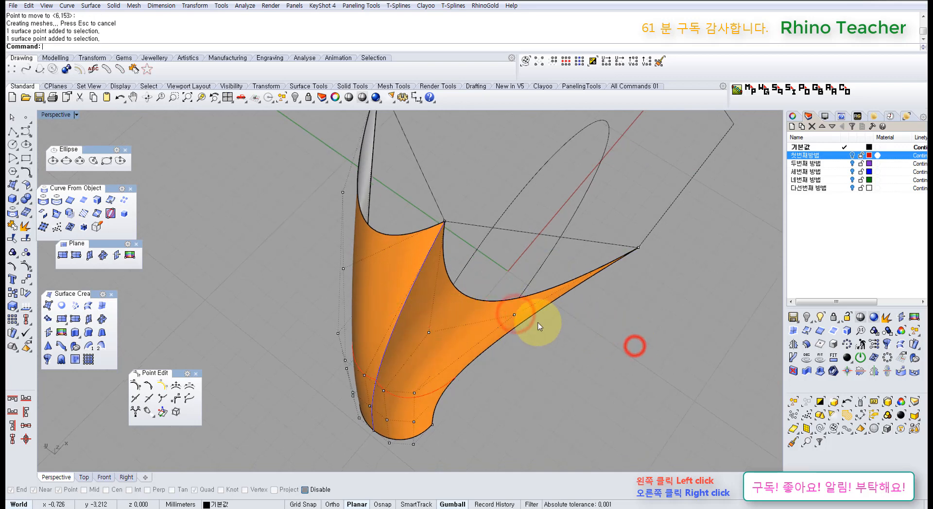
pyautogui.click(429, 335)
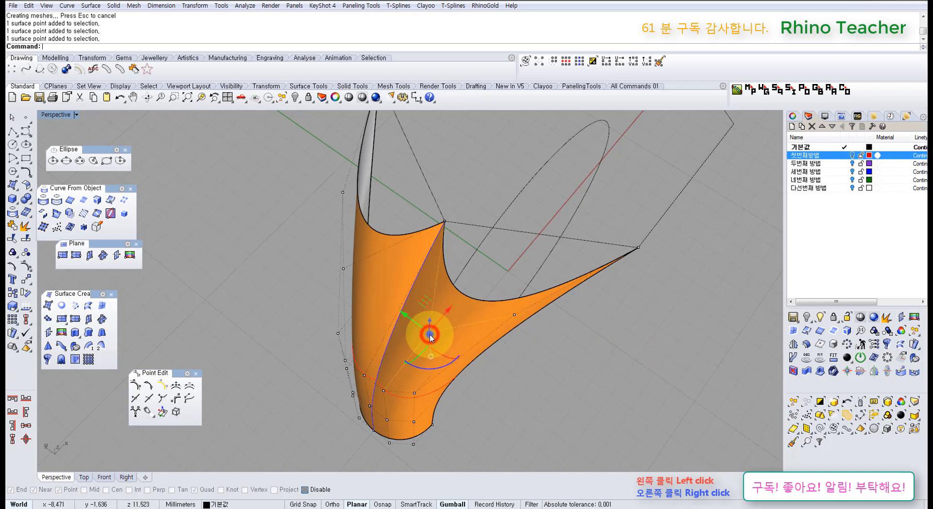
pyautogui.rightClick(429, 335)
pyautogui.keyDown('alt'); pyautogui.click(430, 334); pyautogui.keyUp('alt')
pyautogui.click(444, 222)
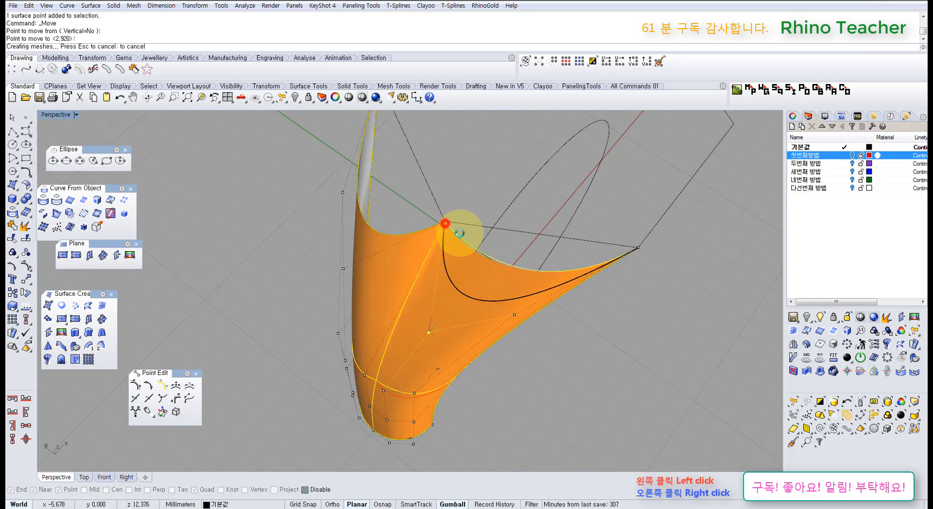
pyautogui.click(566, 377)
# - Move the top-row control point nearest the front corner onto the hexagon's front corner, straightening the front part of the edge
pyautogui.click(513, 315)
pyautogui.rightClick(527, 332)
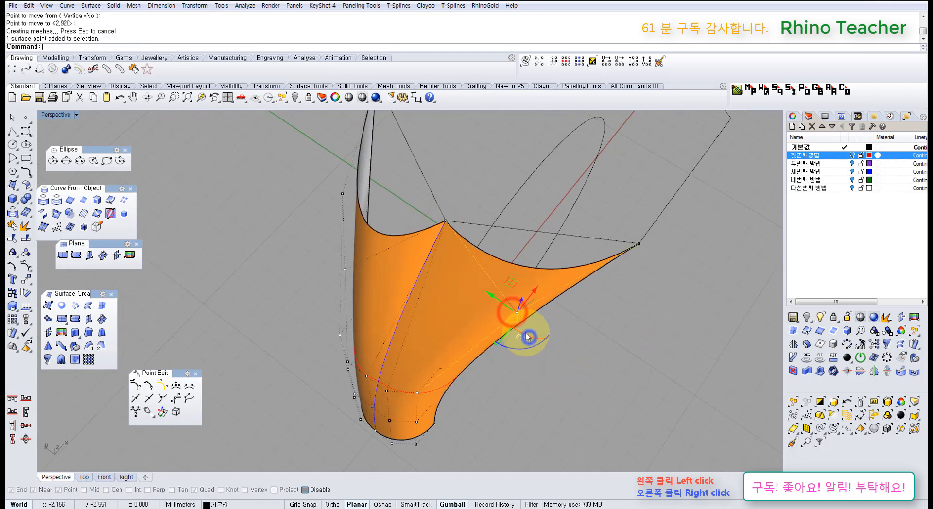
pyautogui.keyDown('alt'); pyautogui.click(518, 314); pyautogui.keyUp('alt')
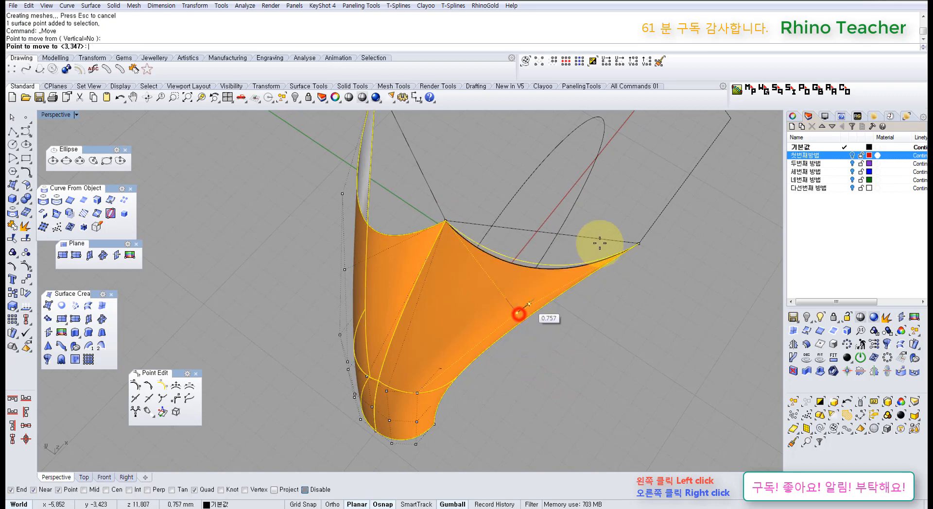
pyautogui.click(639, 243)
pyautogui.click(662, 300)
# - Move the top-row control point just behind the kink onto the hexagon's middle corner on the negative X side
pyautogui.moveTo(579, 397); pyautogui.dragTo(610, 292, button='right')
pyautogui.moveTo(575, 269); pyautogui.dragTo(549, 329, button='right')
pyautogui.rightClick(418, 252)
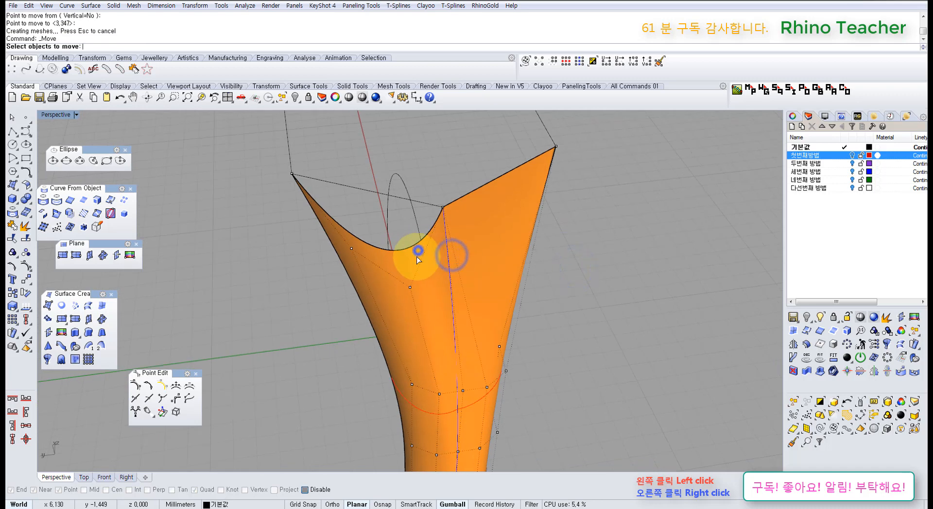
pyautogui.click(412, 287)
pyautogui.rightClick(414, 277)
pyautogui.click(411, 287)
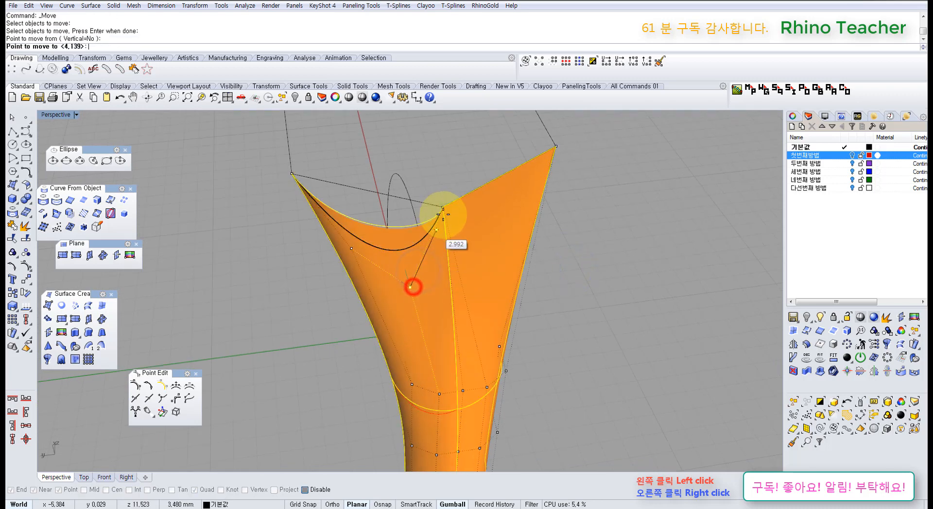
pyautogui.click(443, 208)
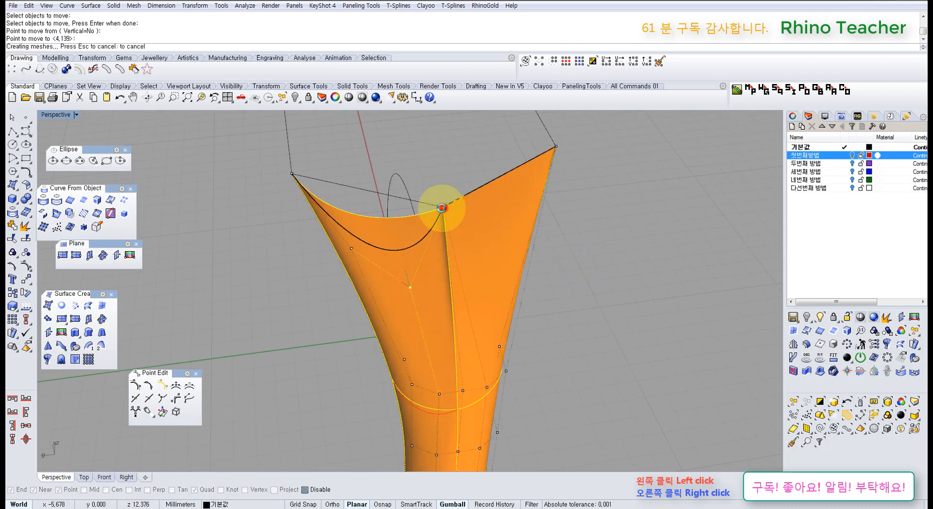
# - Move the top-row control point nearest the rear corner onto the hexagon's rear corner on the negative X side
pyautogui.click(352, 248)
pyautogui.rightClick(352, 249)
pyautogui.click(351, 249)
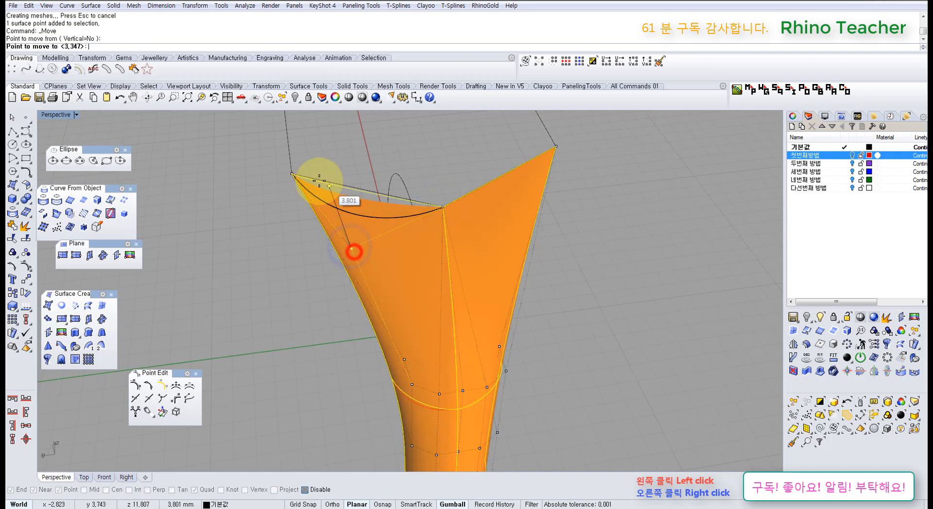
pyautogui.click(291, 173)
pyautogui.click(304, 293)
pyautogui.moveTo(334, 321); pyautogui.dragTo(341, 180, button='right')
pyautogui.click(343, 100)
# - Try a loose solid offset of the shank surface at a distance of 1.5 mm
pyautogui.moveTo(495, 210); pyautogui.dragTo(456, 249, button='right')
pyautogui.click(435, 276)
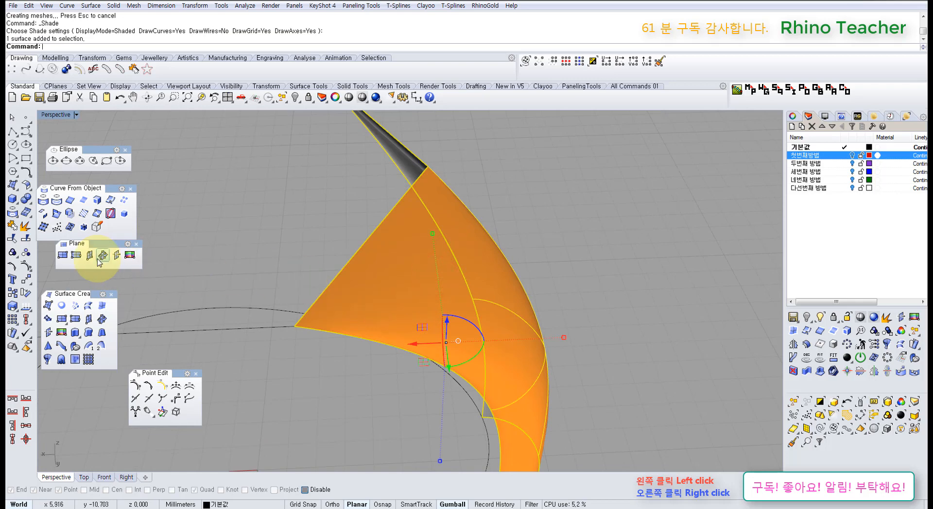
pyautogui.click(26, 186)
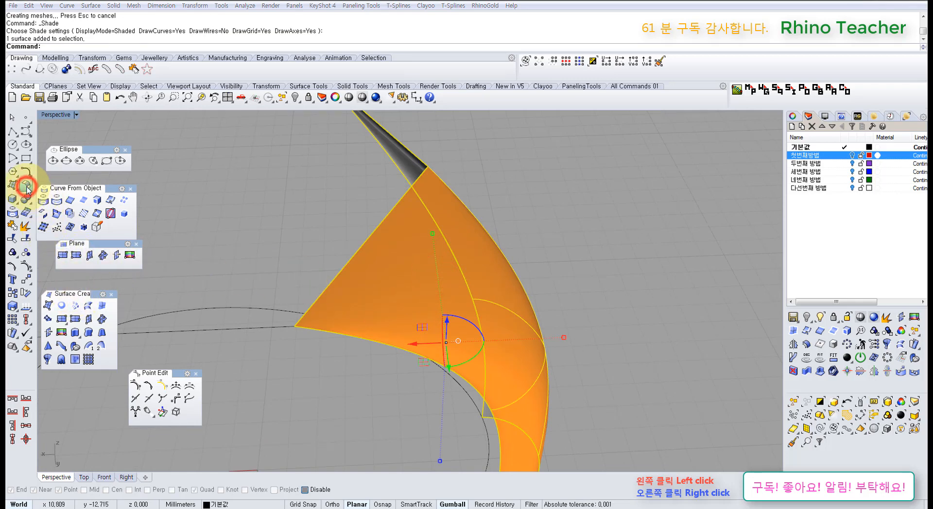
pyautogui.click(48, 206)
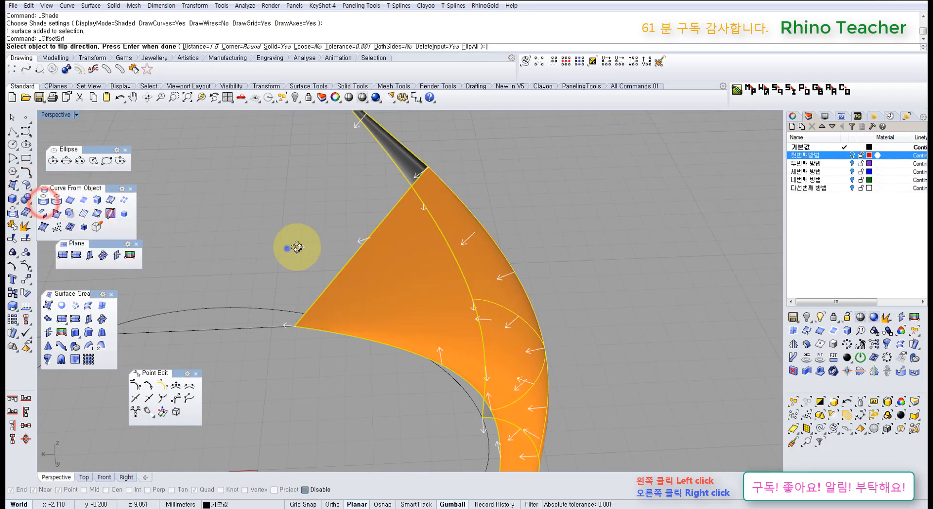
pyautogui.moveTo(292, 250); pyautogui.dragTo(286, 249, button='right')
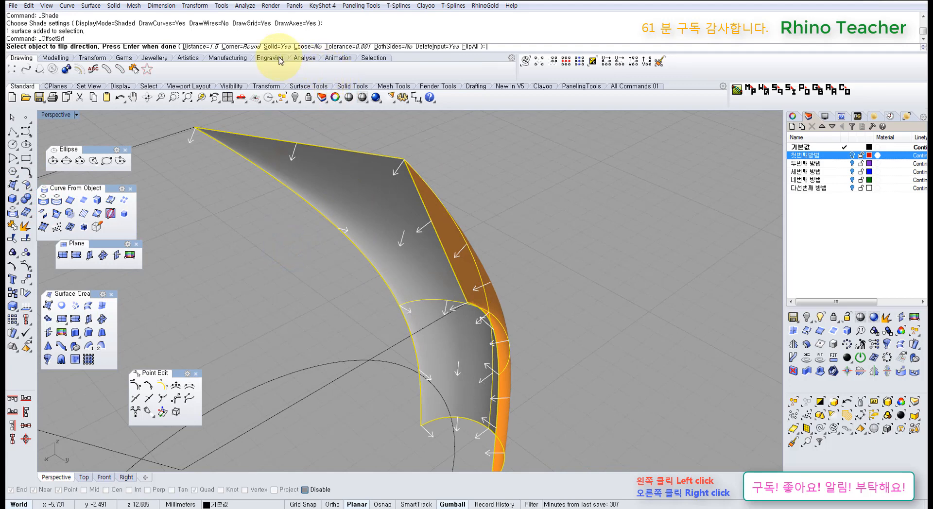
pyautogui.click(294, 47)
pyautogui.rightClick(301, 208)
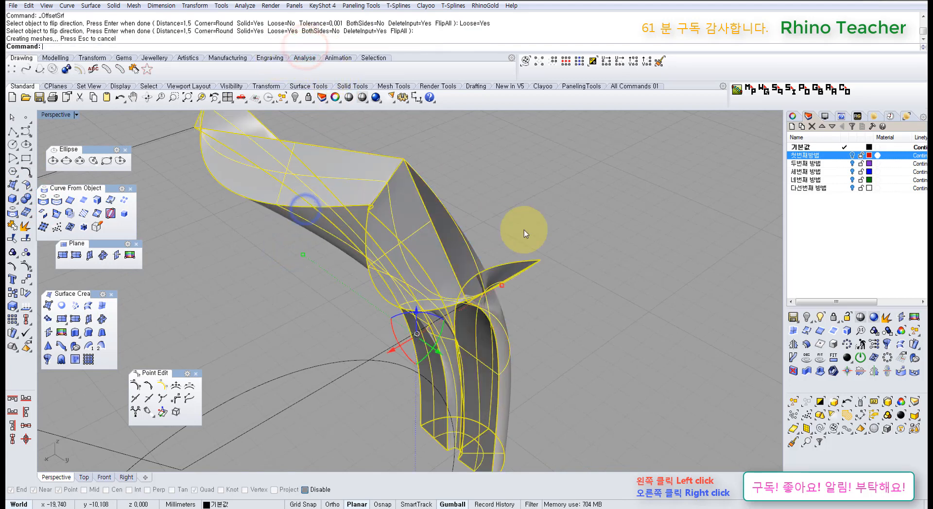
pyautogui.click(615, 263)
pyautogui.moveTo(458, 273); pyautogui.dragTo(316, 302, button='right')
pyautogui.moveTo(225, 298); pyautogui.dragTo(340, 240, button='right')
pyautogui.scroll(5, 389, 183)
pyautogui.scroll(-6, 389, 183)
pyautogui.hotkey('ctrl', 'z')
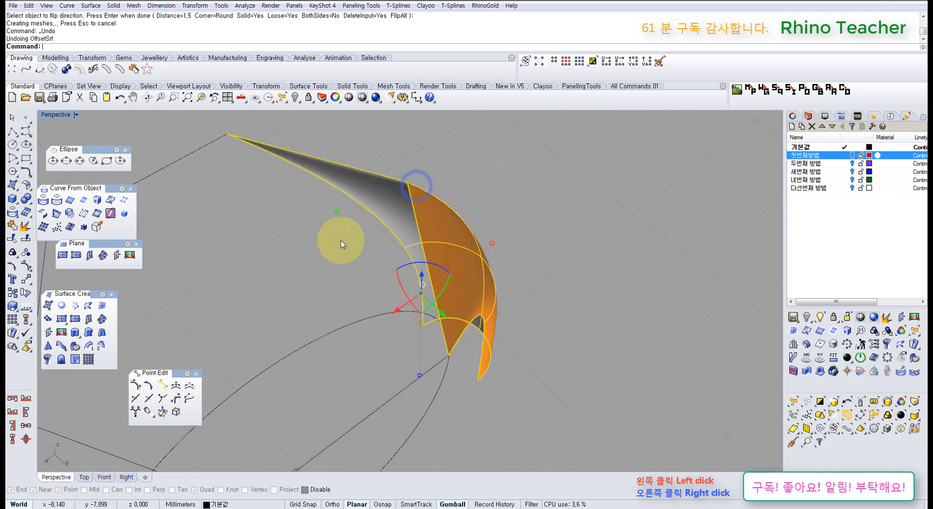
# - Undo the last four top-row control point moves, keeping the kink's top point on the hexagon's middle corner
pyautogui.moveTo(472, 251); pyautogui.dragTo(360, 255, button='right')
pyautogui.hotkey('ctrl', 'z')
pyautogui.hotkey('ctrl', 'z')
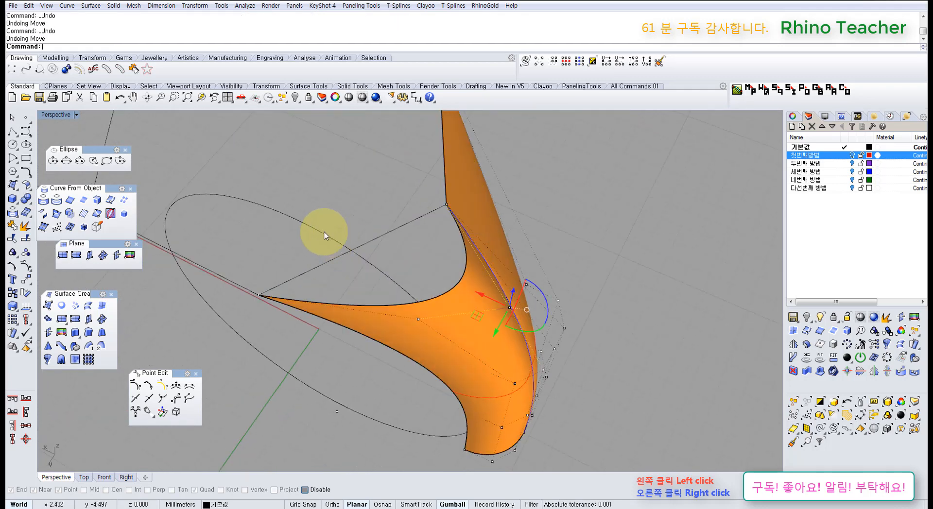
pyautogui.hotkey('ctrl', 'z')
pyautogui.hotkey('ctrl', 'z')
# - Examine the surface's curved top edge against the two straight hexagon edges on either side of the kink
pyautogui.moveTo(525, 256); pyautogui.dragTo(506, 202, button='right')
pyautogui.click(616, 312)
pyautogui.click(520, 197)
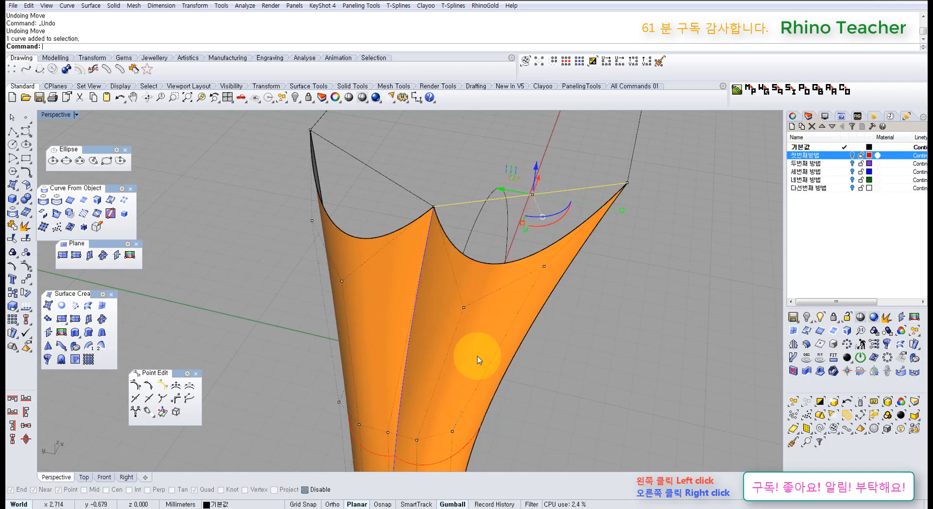
pyautogui.moveTo(448, 371); pyautogui.dragTo(445, 247, button='right')
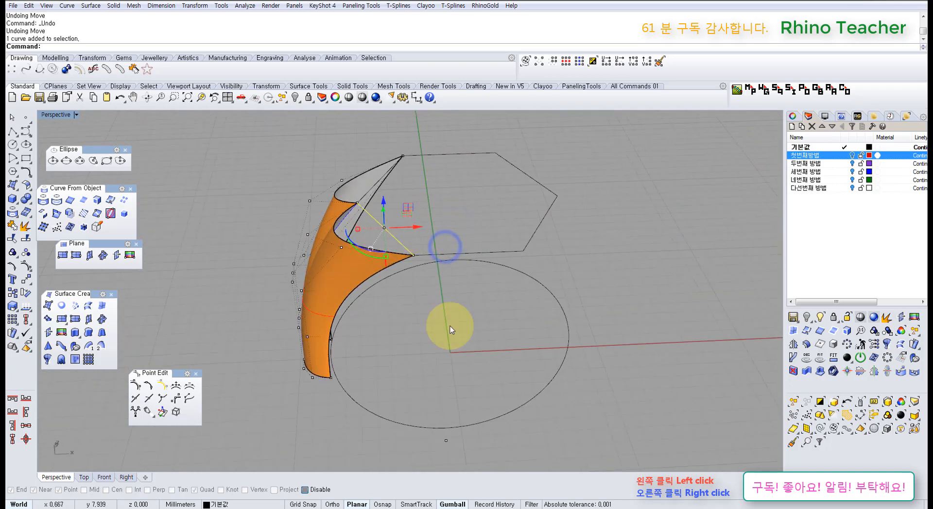
pyautogui.moveTo(235, 290); pyautogui.dragTo(364, 283, button='right')
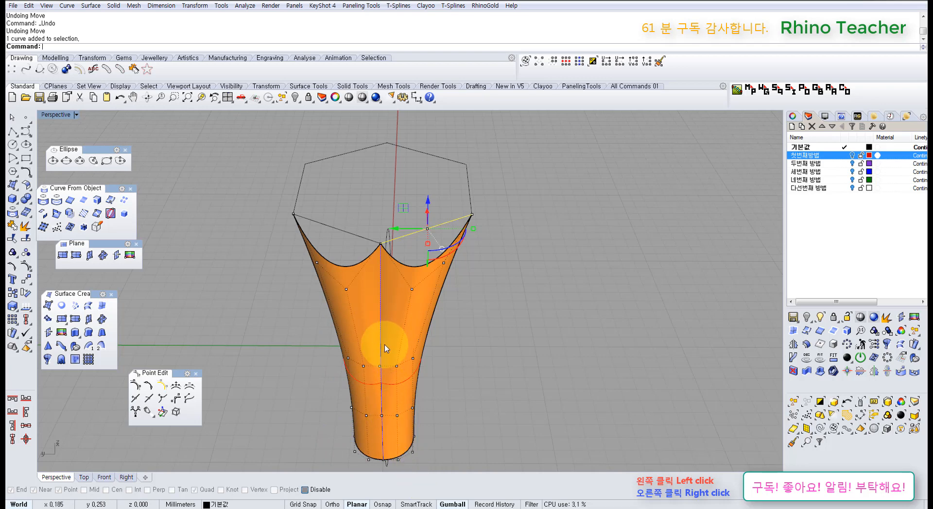
pyautogui.moveTo(394, 345); pyautogui.dragTo(422, 308, button='right')
pyautogui.scroll(5, 308, 413)
pyautogui.scroll(-2, 319, 352)
pyautogui.scroll(-4, 318, 340)
pyautogui.moveTo(444, 254); pyautogui.dragTo(443, 233, button='right')
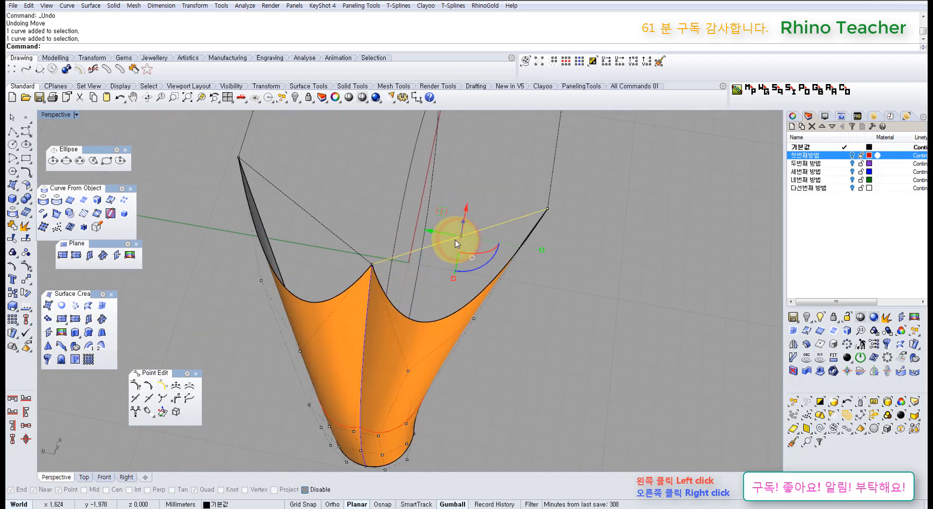
pyautogui.moveTo(514, 274)
pyautogui.mouseDown(button='right')
pyautogui.moveTo(427, 197)
pyautogui.moveTo(408, 192)
pyautogui.moveTo(394, 207)
pyautogui.moveTo(433, 245)
pyautogui.moveTo(512, 286)
pyautogui.mouseUp(button='right')
pyautogui.click(555, 304)
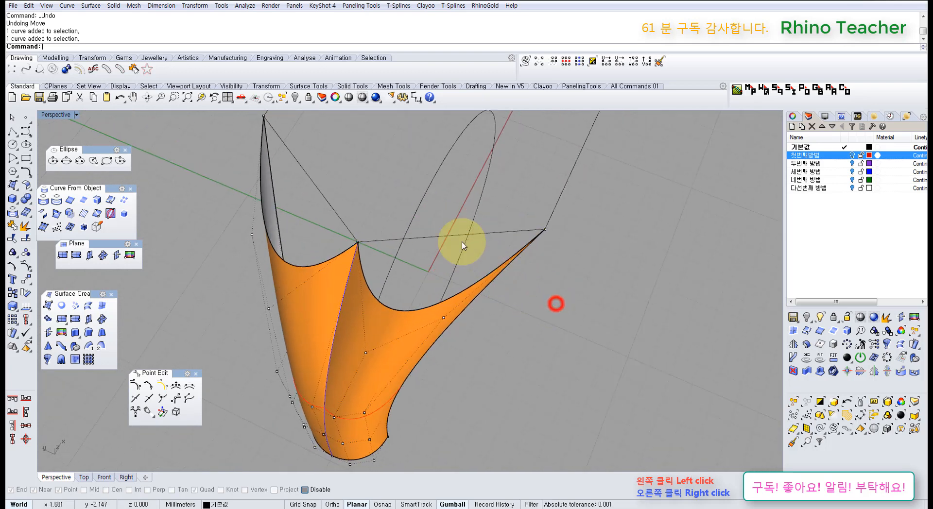
pyautogui.moveTo(438, 246); pyautogui.dragTo(466, 241, button='right')
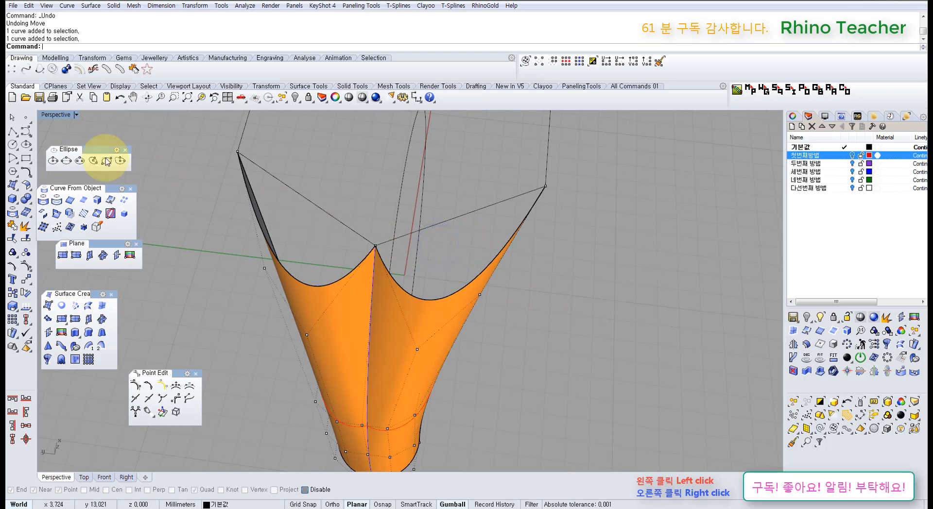
pyautogui.click(27, 121)
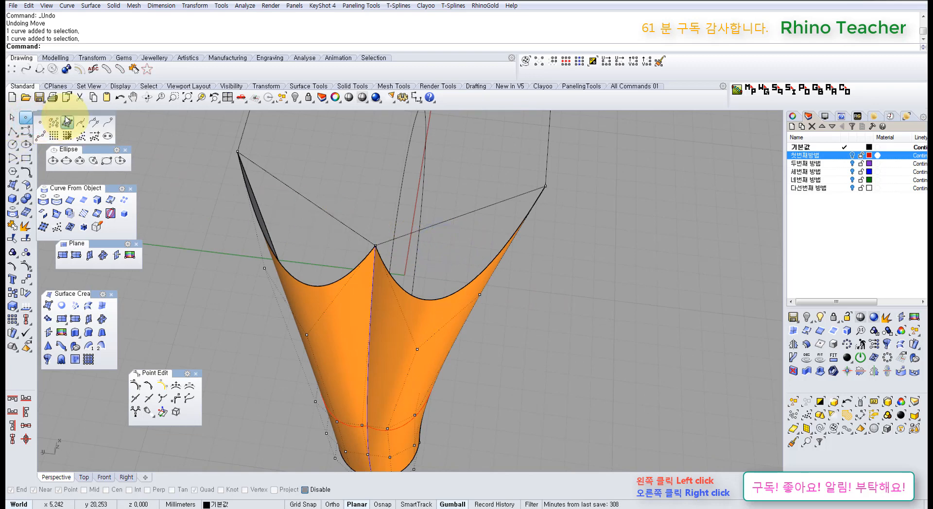
pyautogui.moveTo(73, 115); pyautogui.dragTo(96, 128)
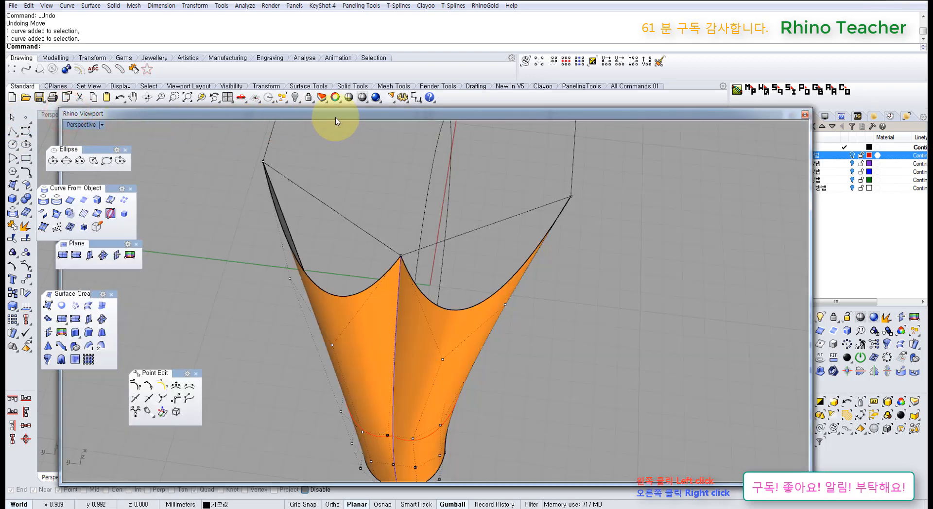
pyautogui.click(804, 114)
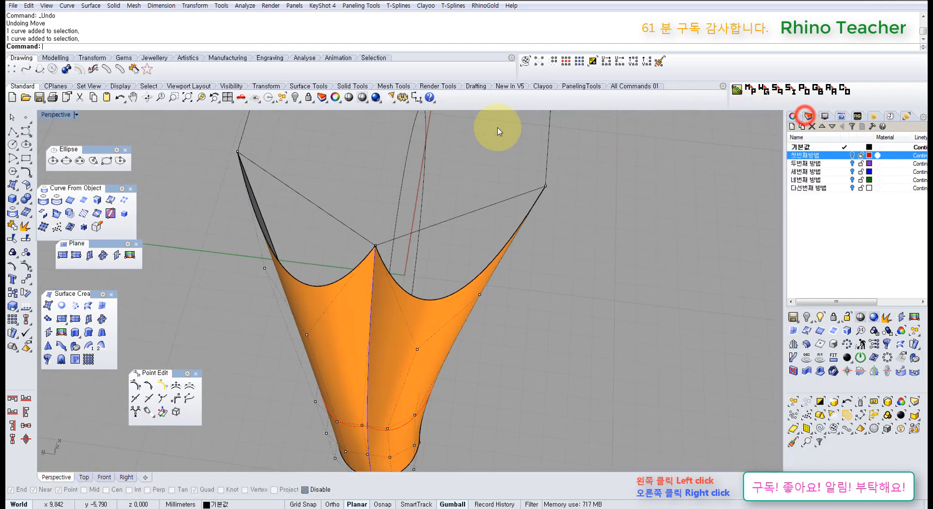
pyautogui.moveTo(323, 195); pyautogui.dragTo(270, 176, button='right')
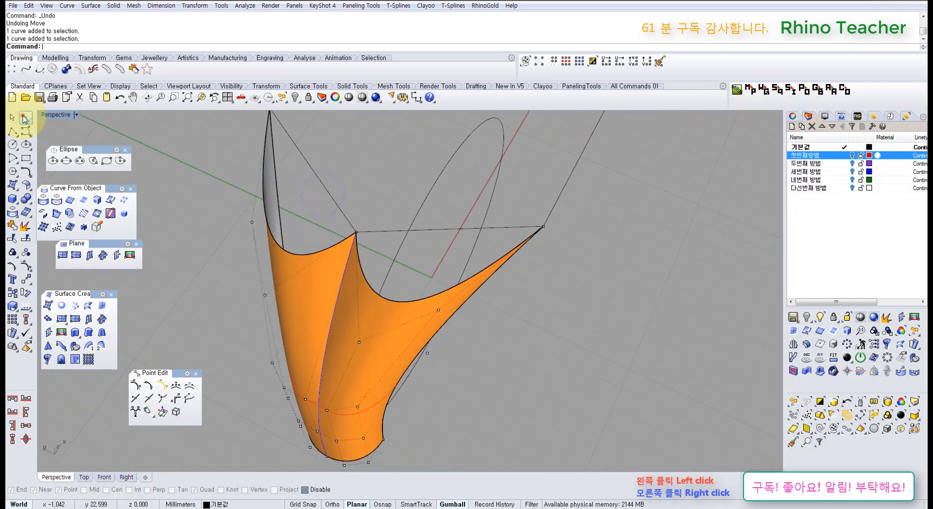
# - Keep the Point tools open on screen and divide the front hexagon edge beside the kink into 3 segments
pyautogui.click(26, 117)
pyautogui.moveTo(95, 118); pyautogui.dragTo(181, 152)
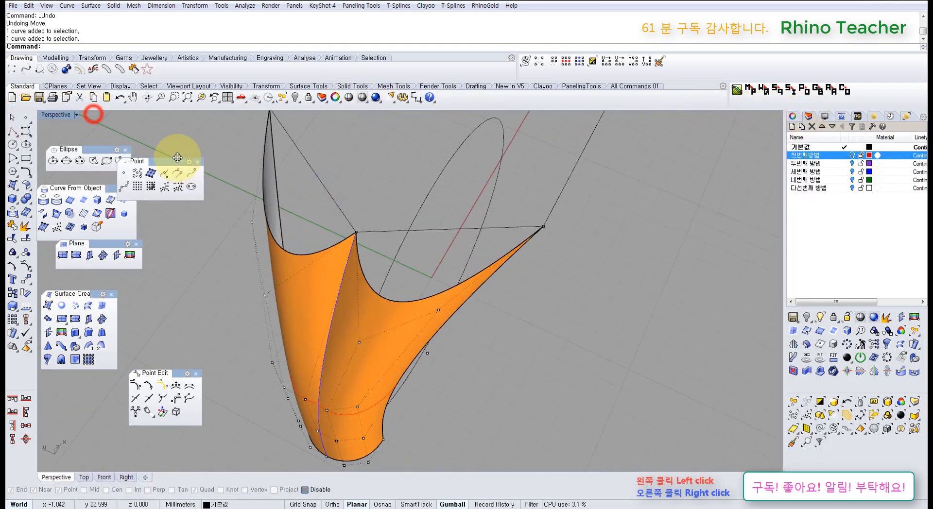
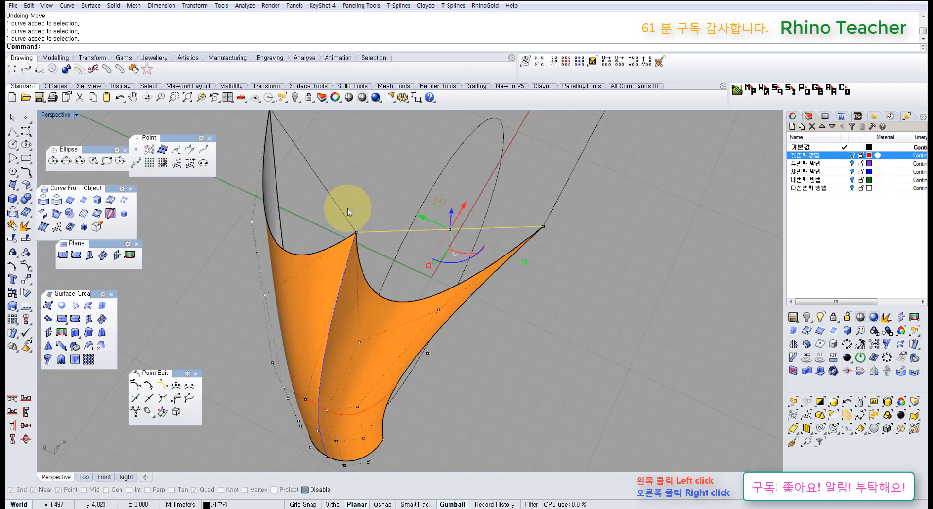
pyautogui.click(333, 199)
pyautogui.click(371, 190)
pyautogui.click(398, 229)
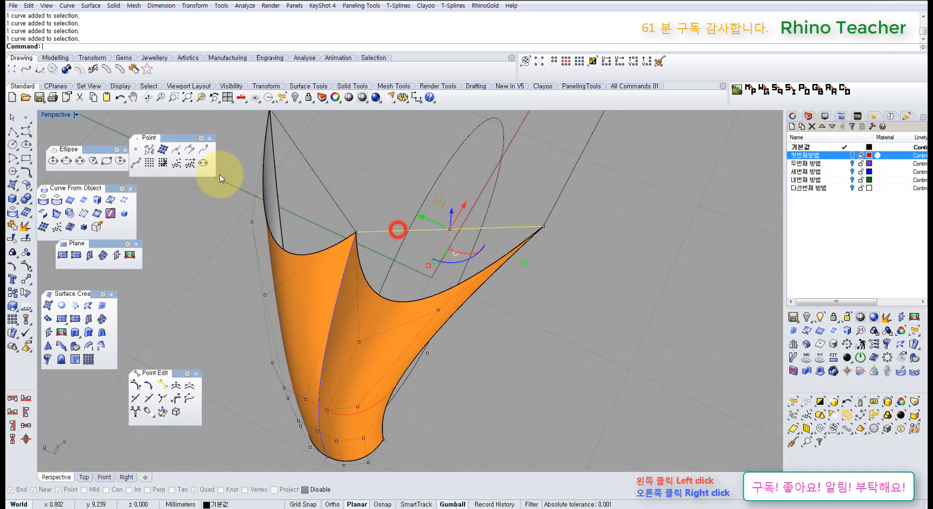
pyautogui.rightClick(138, 166)
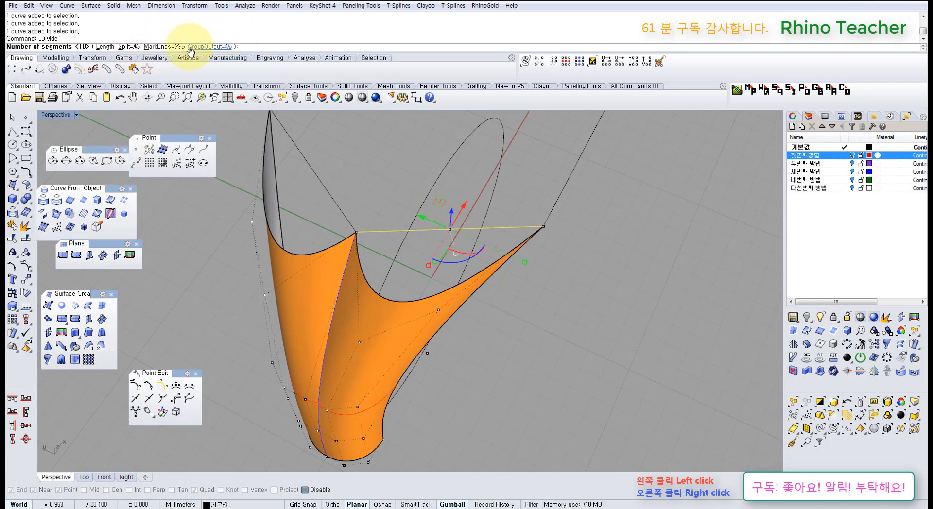
pyautogui.write('3')
pyautogui.press('Return')
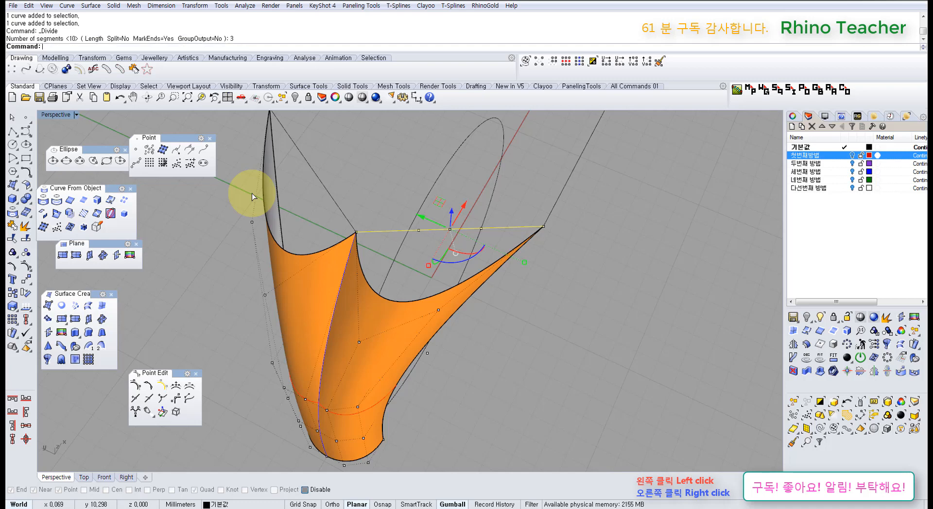
pyautogui.click(410, 172)
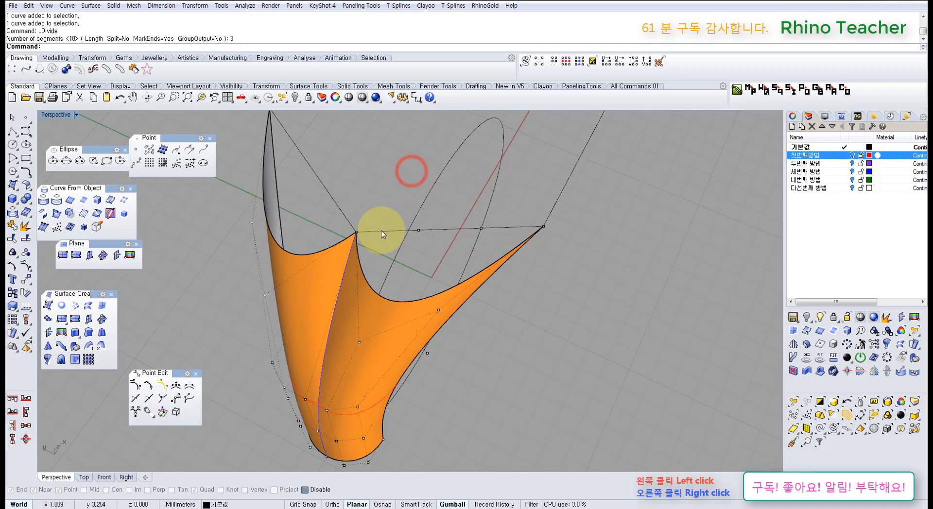
# - Divide the rear hexagon edge beside the kink into 3 segments as well
pyautogui.moveTo(381, 227); pyautogui.dragTo(371, 208, button='right')
pyautogui.click(344, 175)
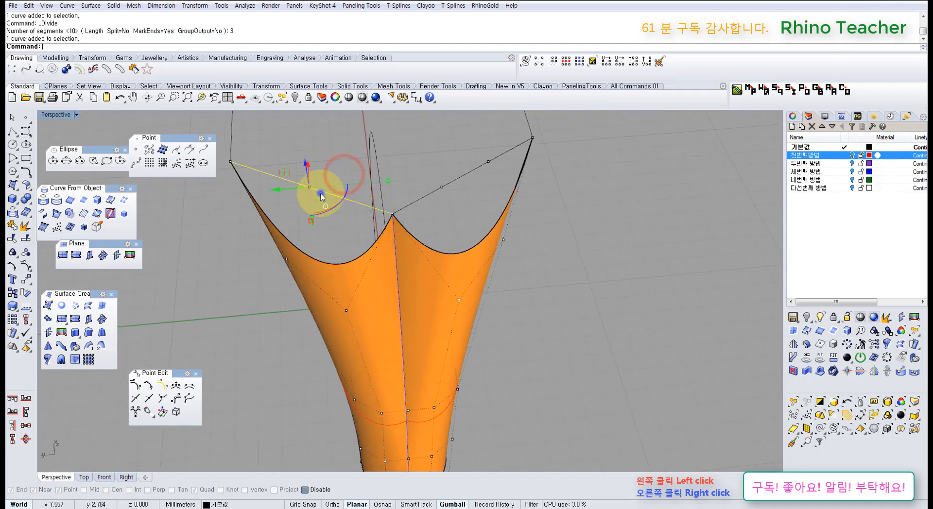
pyautogui.rightClick(321, 196)
pyautogui.rightClick(321, 195)
pyautogui.click(253, 265)
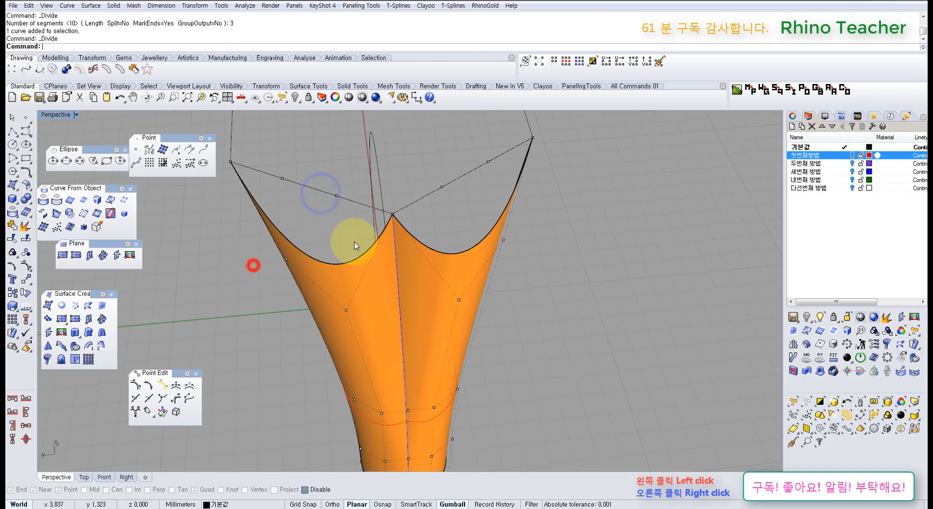
# - Move the top-row control point just behind the kink onto the rear edge's division point nearest the middle corner
pyautogui.click(345, 311)
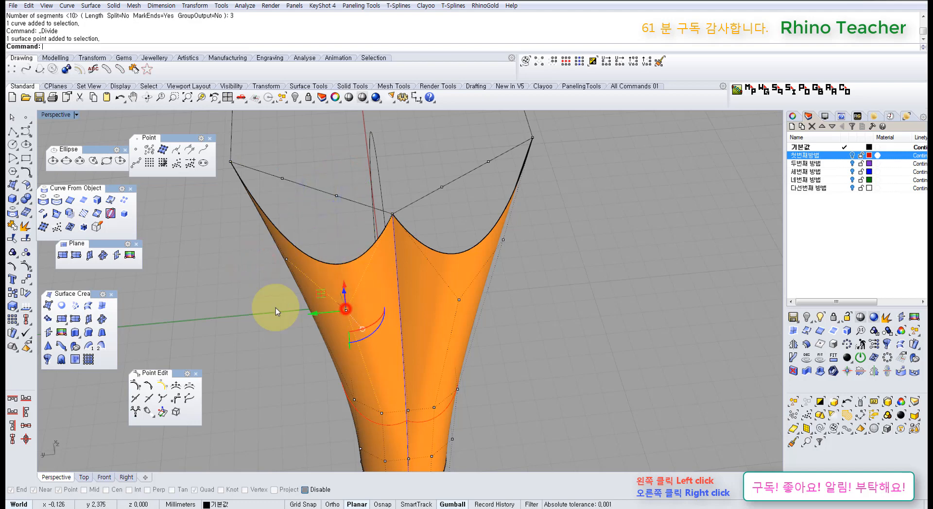
pyautogui.click(26, 281)
pyautogui.click(345, 311)
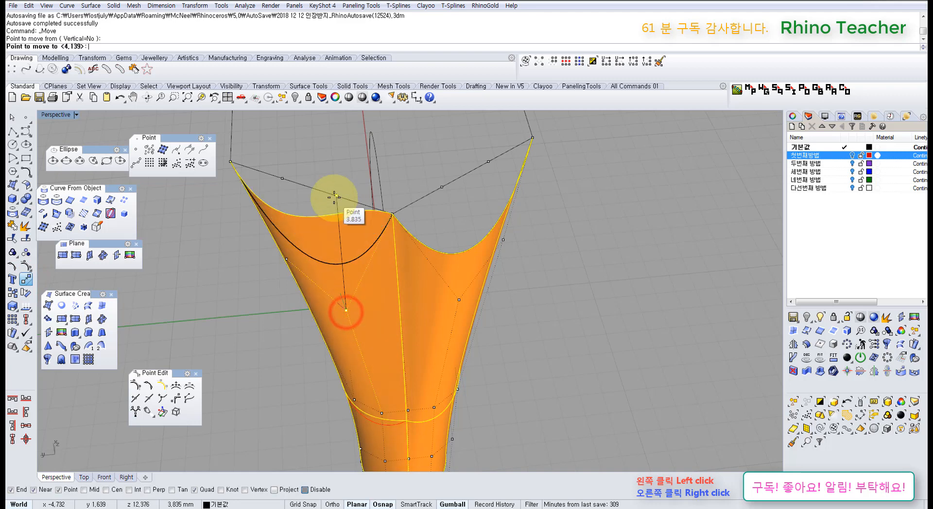
pyautogui.click(335, 197)
# - Move the top-row control point nearest the rear corner onto the rear edge's division point closest to that corner
pyautogui.click(288, 261)
pyautogui.rightClick(288, 261)
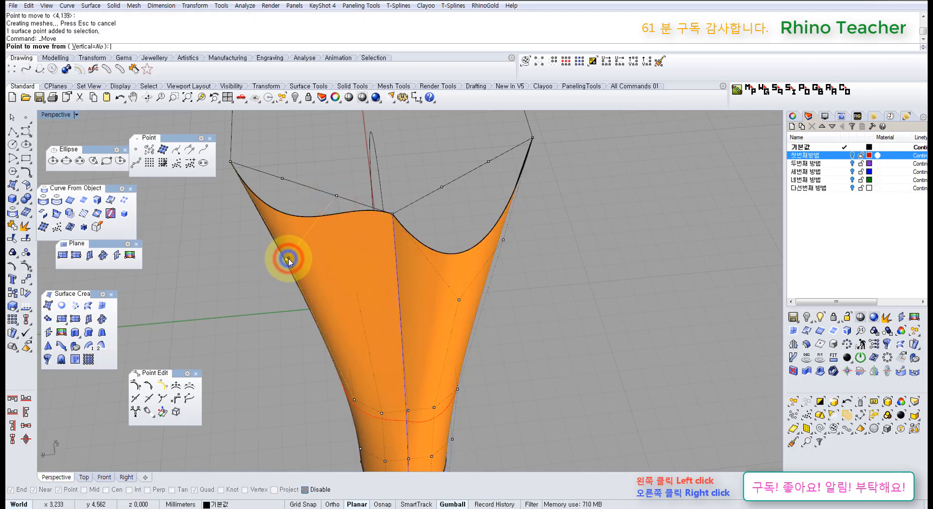
pyautogui.click(286, 261)
pyautogui.click(282, 182)
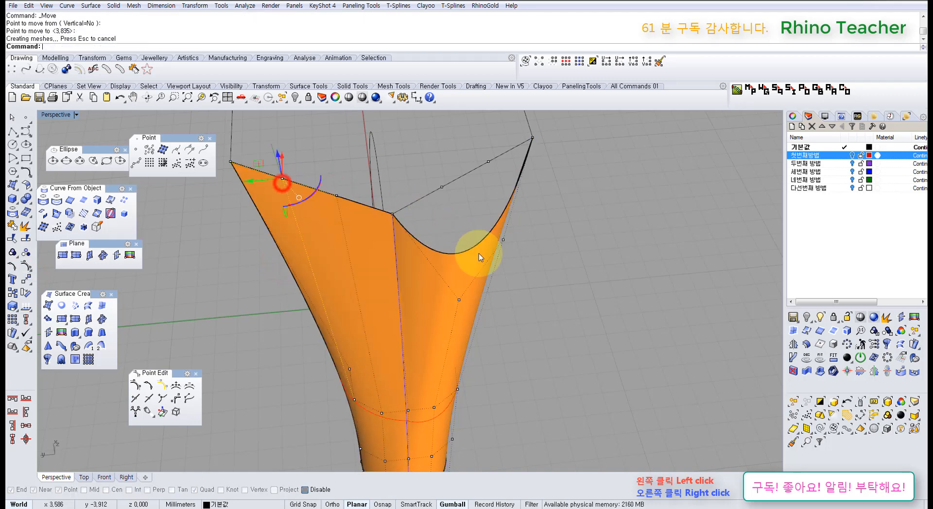
# - Move the top-row control point nearest the front corner onto the front edge's division point closest to that corner
pyautogui.click(503, 240)
pyautogui.rightClick(505, 237)
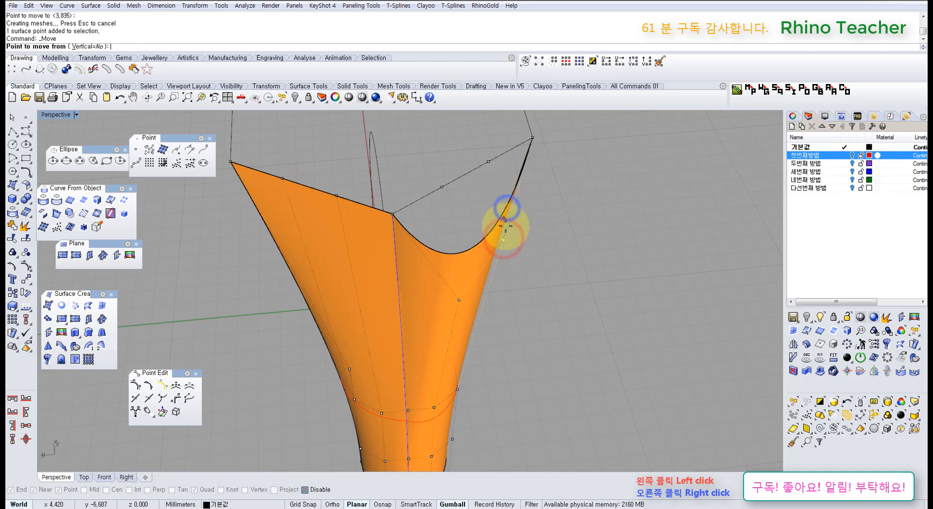
pyautogui.click(506, 238)
pyautogui.click(489, 161)
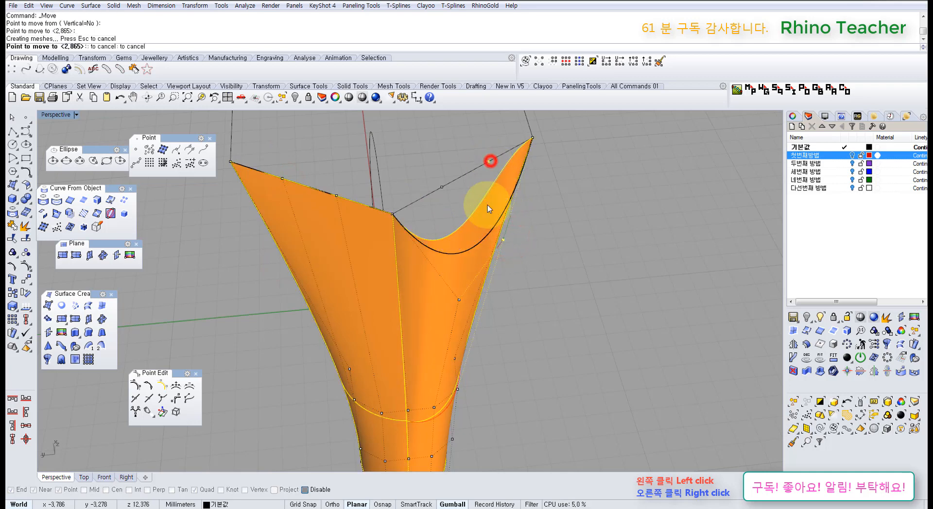
# - Move the top-row control point just in front of the kink onto the front edge's division point nearest the middle corner
pyautogui.click(460, 301)
pyautogui.rightClick(460, 301)
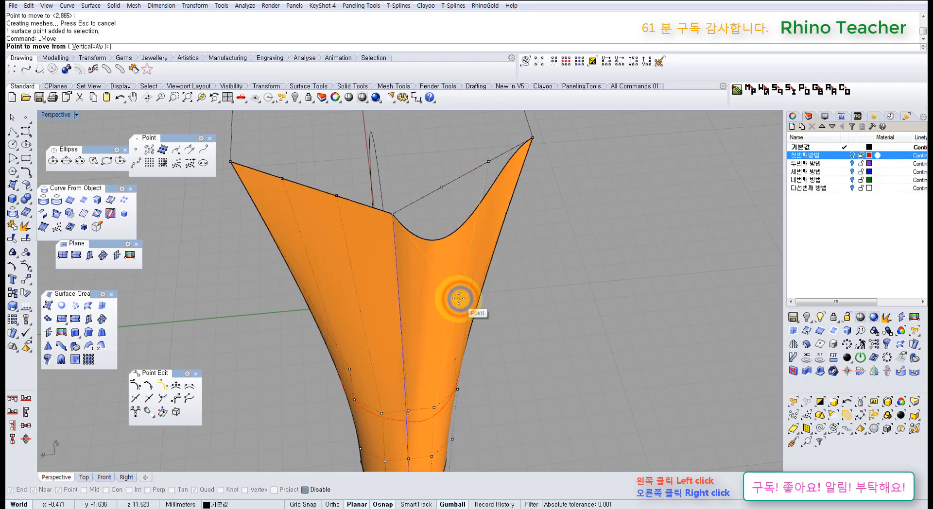
pyautogui.click(459, 300)
pyautogui.click(441, 186)
pyautogui.click(559, 223)
# - Turn off the surface's control points and lock the hexagon curves together with their division points
pyautogui.moveTo(534, 260); pyautogui.dragTo(437, 227, button='right')
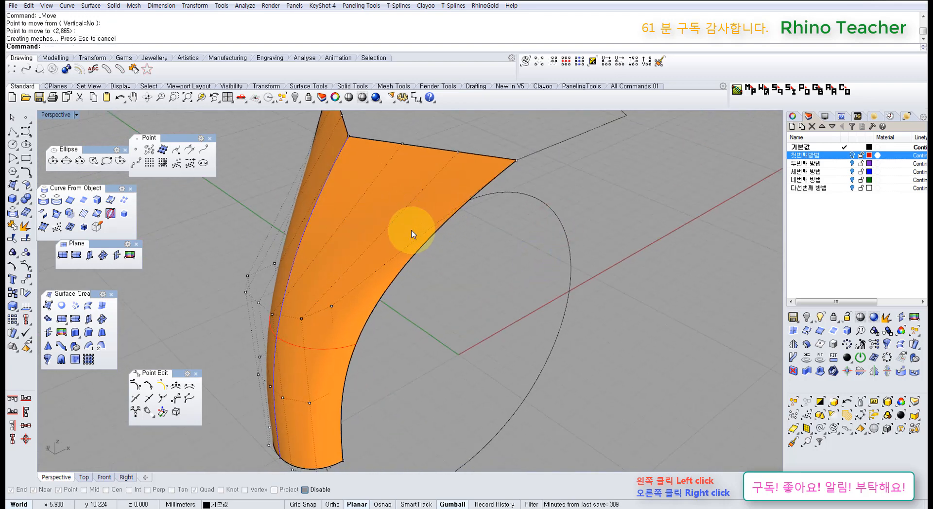
pyautogui.press('F10')
pyautogui.moveTo(402, 233); pyautogui.dragTo(309, 152, button='right')
pyautogui.moveTo(309, 152); pyautogui.dragTo(377, 191)
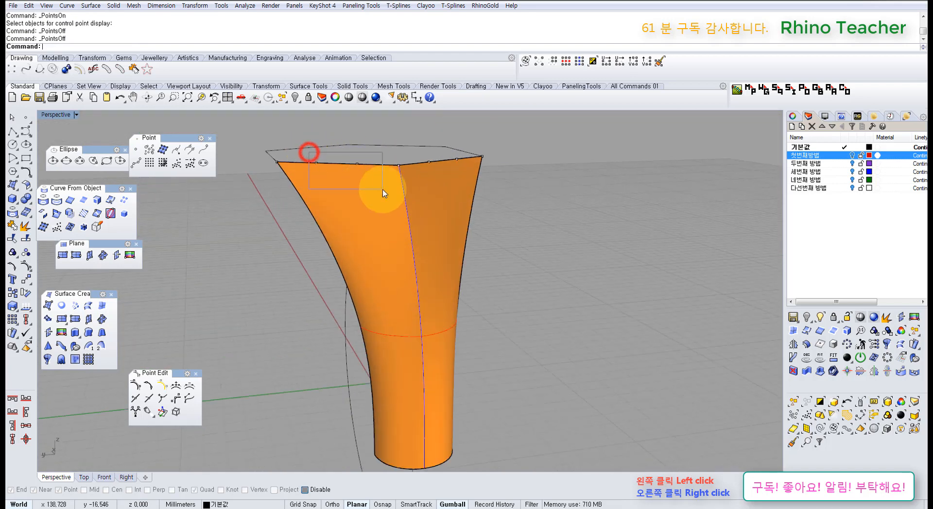
pyautogui.moveTo(226, 132); pyautogui.dragTo(552, 174)
pyautogui.moveTo(528, 185); pyautogui.dragTo(504, 213, button='right')
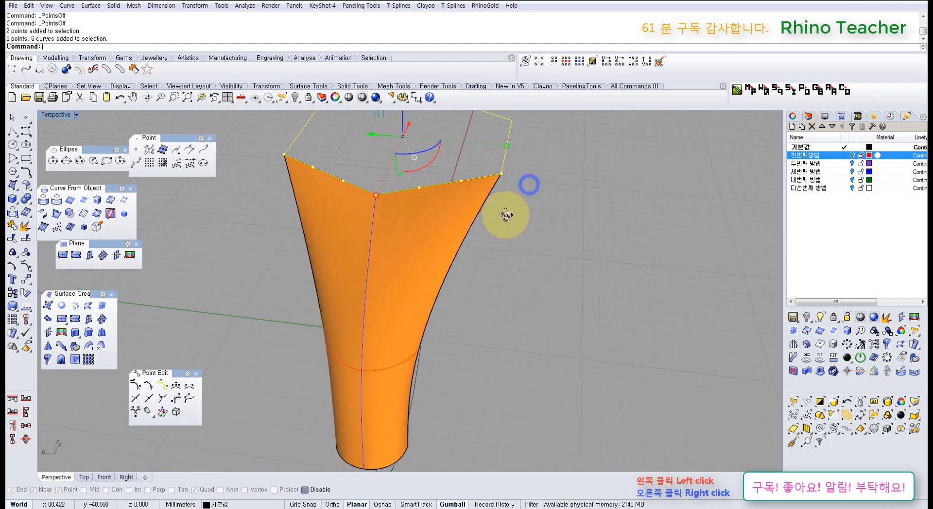
pyautogui.scroll(6, 421, 185)
pyautogui.hotkey('ctrl', 'l')
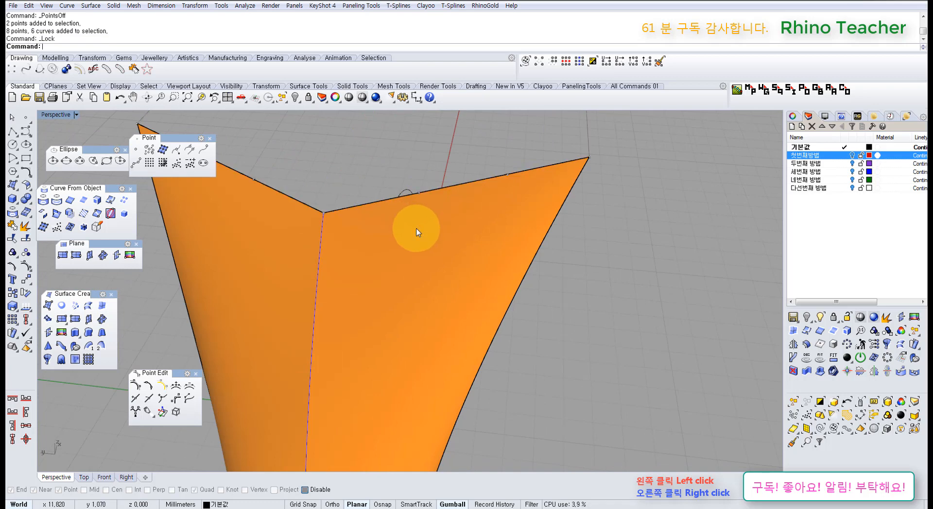
# - Offset the kinked surface inward by 1.5 with Solid set to No and Loose set to Yes
pyautogui.moveTo(416, 229); pyautogui.dragTo(411, 303, button='right')
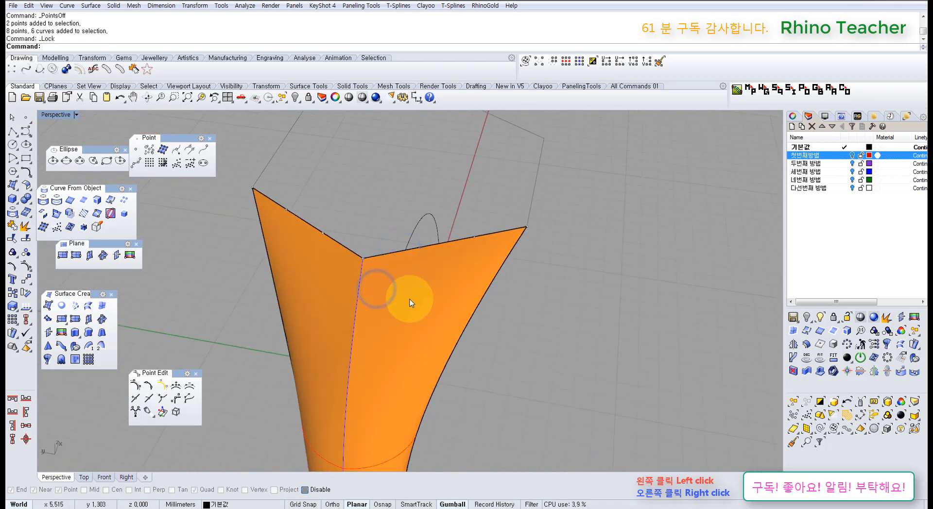
pyautogui.moveTo(392, 261); pyautogui.dragTo(383, 281, button='right')
pyautogui.click(323, 256)
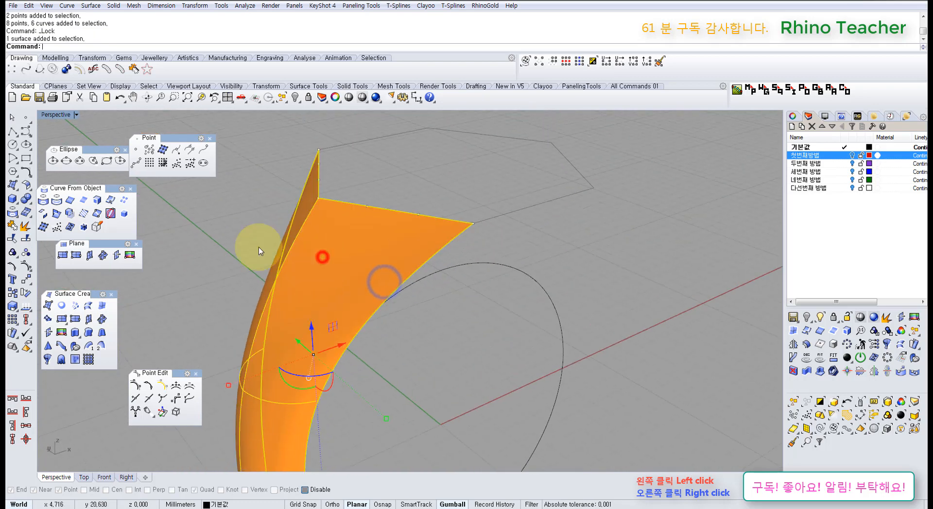
pyautogui.click(24, 189)
pyautogui.click(41, 208)
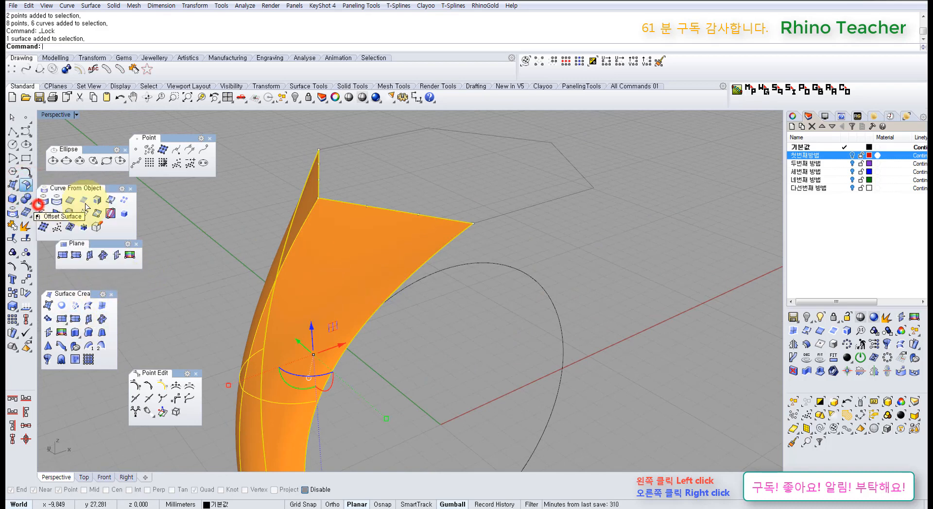
pyautogui.moveTo(400, 235); pyautogui.dragTo(319, 121, button='right')
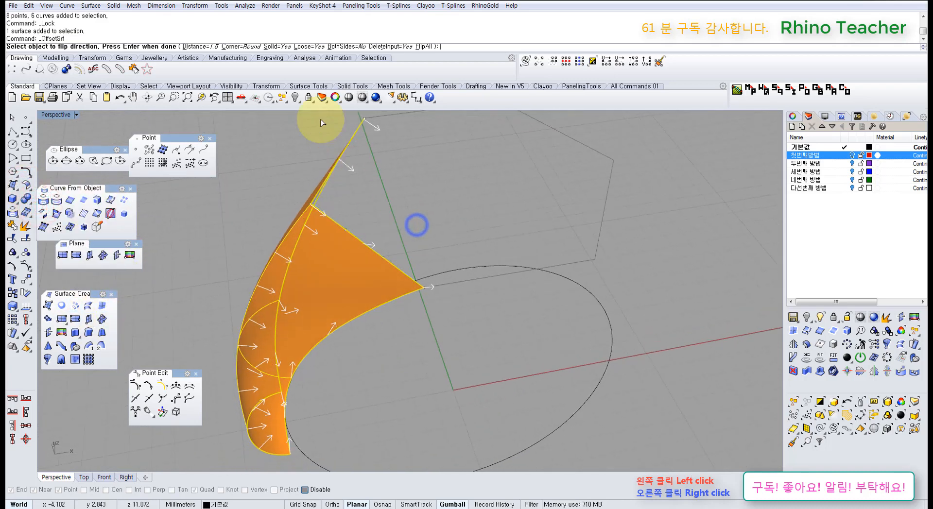
pyautogui.click(270, 46)
pyautogui.moveTo(467, 215); pyautogui.dragTo(380, 246, button='right')
pyautogui.rightClick(380, 247)
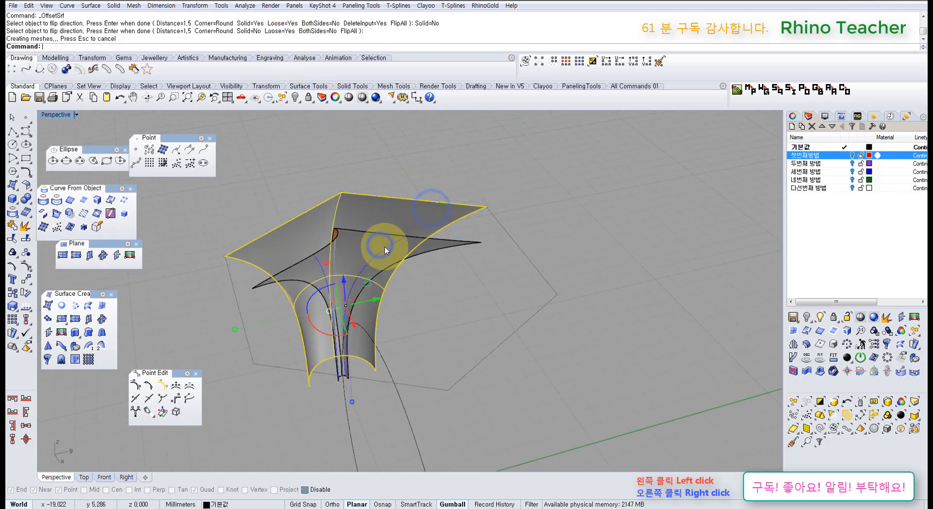
# - Check the loose offset against the original surface and delete it
pyautogui.click(550, 306)
pyautogui.moveTo(458, 285); pyautogui.dragTo(335, 242, button='right')
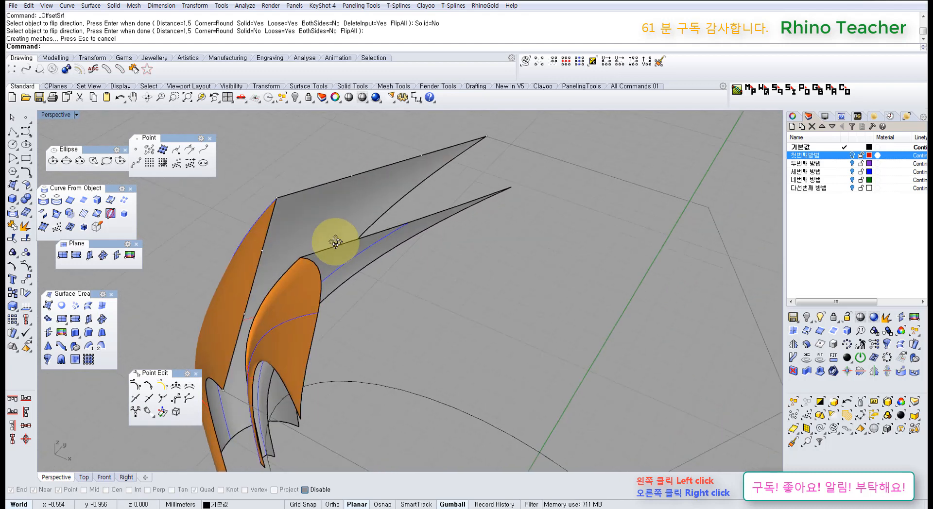
pyautogui.click(362, 253)
pyautogui.moveTo(317, 291); pyautogui.dragTo(274, 292, button='right')
pyautogui.press('Delete')
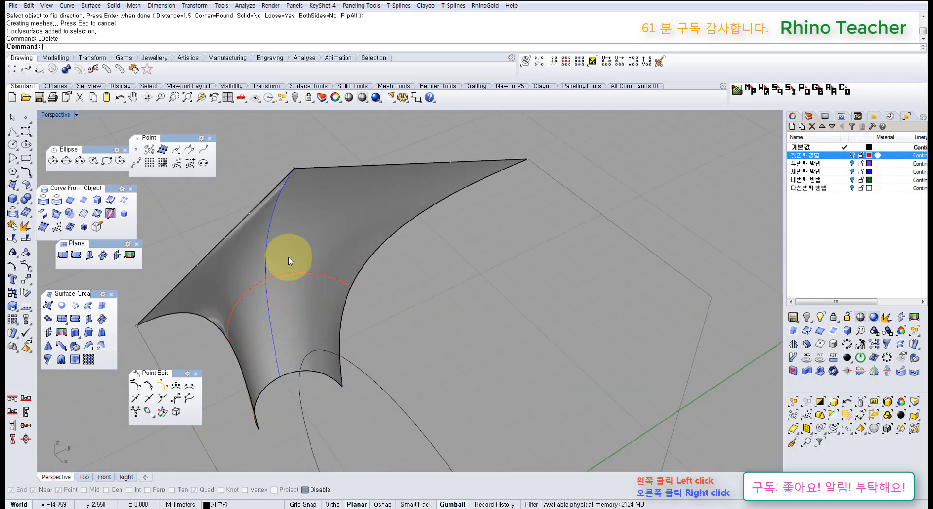
# - Offset the kinked surface inward by 1.5 again, this time with Loose set to No
pyautogui.click(308, 221)
pyautogui.rightClick(305, 225)
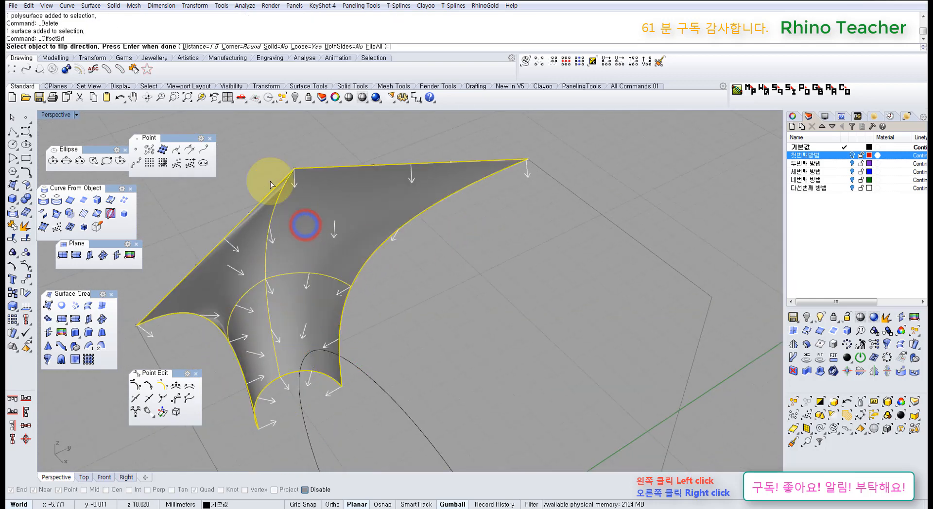
pyautogui.click(307, 47)
pyautogui.rightClick(419, 261)
pyautogui.click(455, 316)
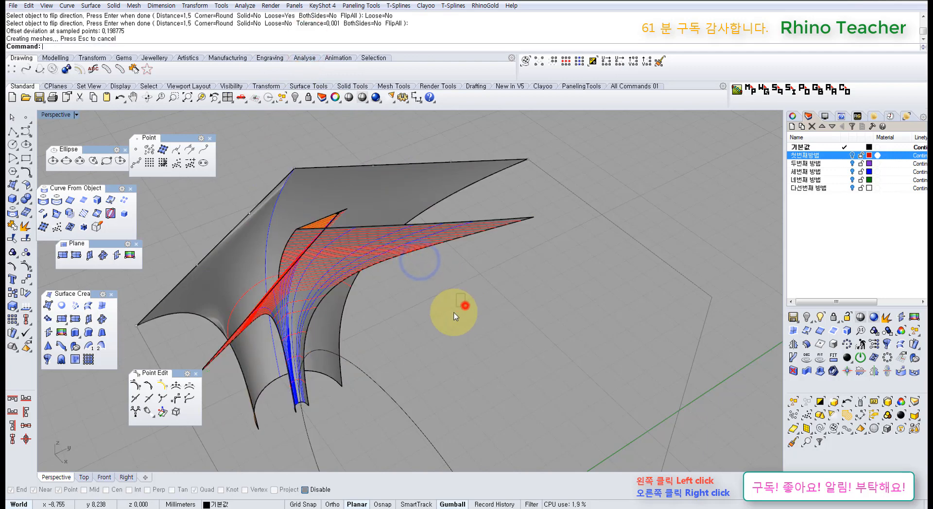
# - Examine the overlap at the kink of the non-loose offset and undo that offset
pyautogui.moveTo(319, 284); pyautogui.dragTo(294, 277, button='right')
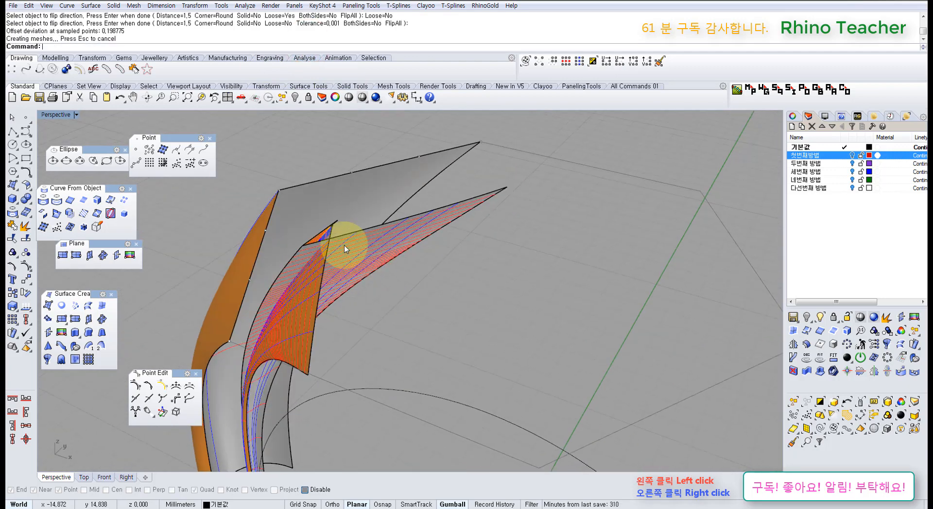
pyautogui.moveTo(346, 249); pyautogui.dragTo(325, 301, button='right')
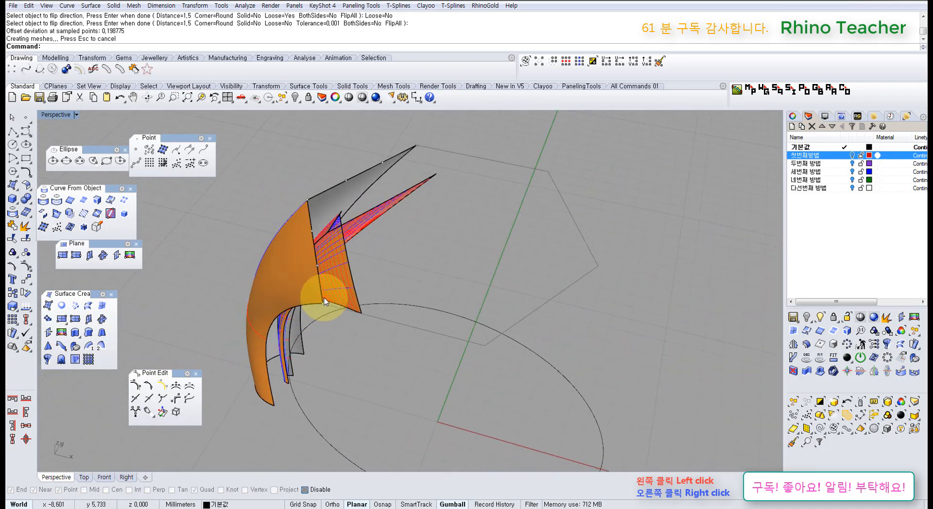
pyautogui.scroll(4, 368, 218)
pyautogui.hotkey('ctrl', 'z')
# - Offset the kinked surface inward by 0.55 with Solid and Loose both set to No
pyautogui.moveTo(376, 222); pyautogui.dragTo(307, 282, button='right')
pyautogui.click(302, 278)
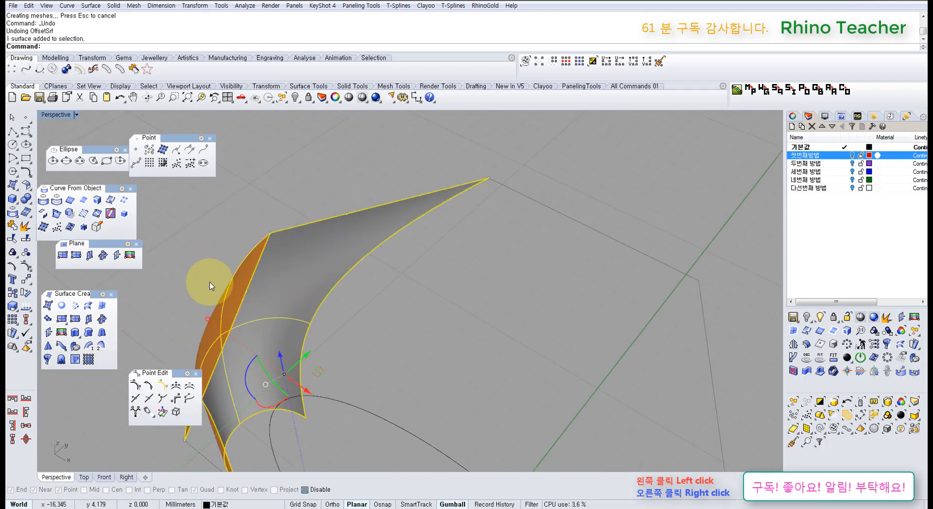
pyautogui.moveTo(226, 319); pyautogui.dragTo(254, 295, button='right')
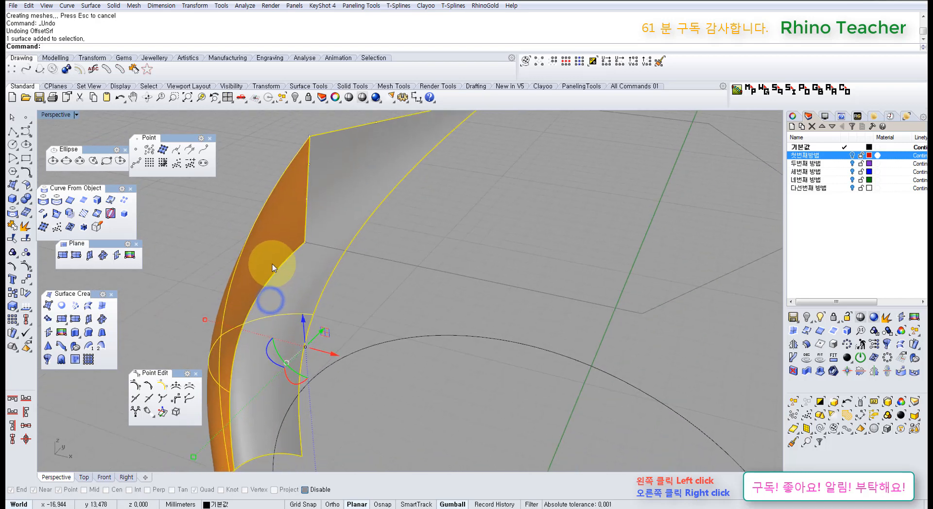
pyautogui.moveTo(264, 273); pyautogui.dragTo(242, 281, button='right')
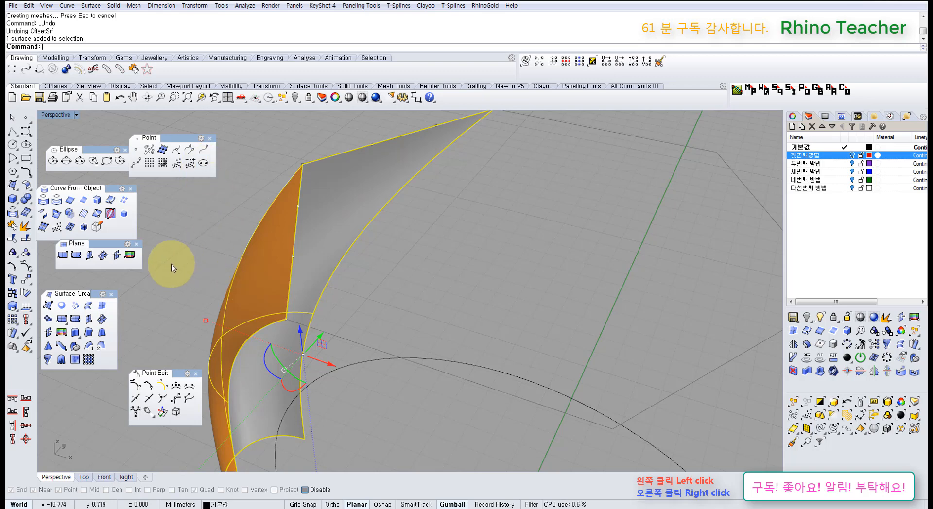
pyautogui.click(25, 185)
pyautogui.click(45, 204)
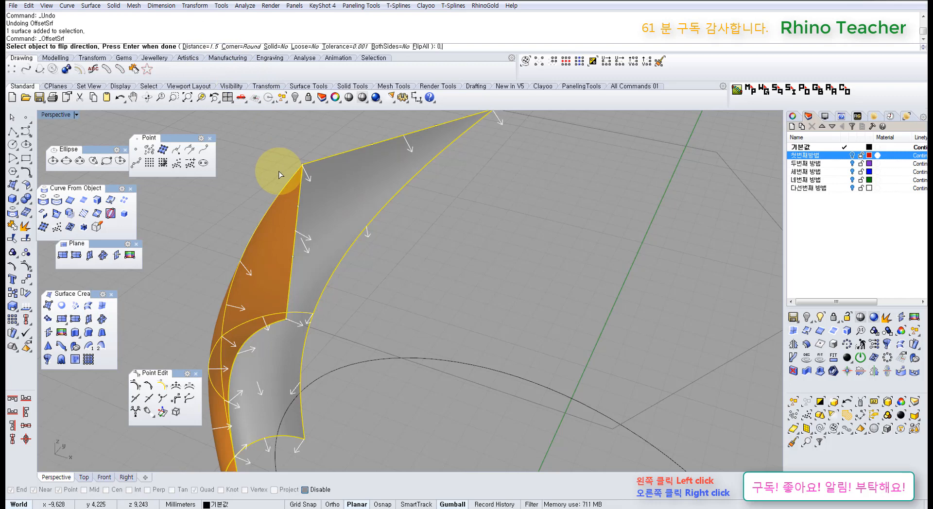
pyautogui.write('0.55')
pyautogui.press('Return')
pyautogui.write('.55')
pyautogui.press('Return')
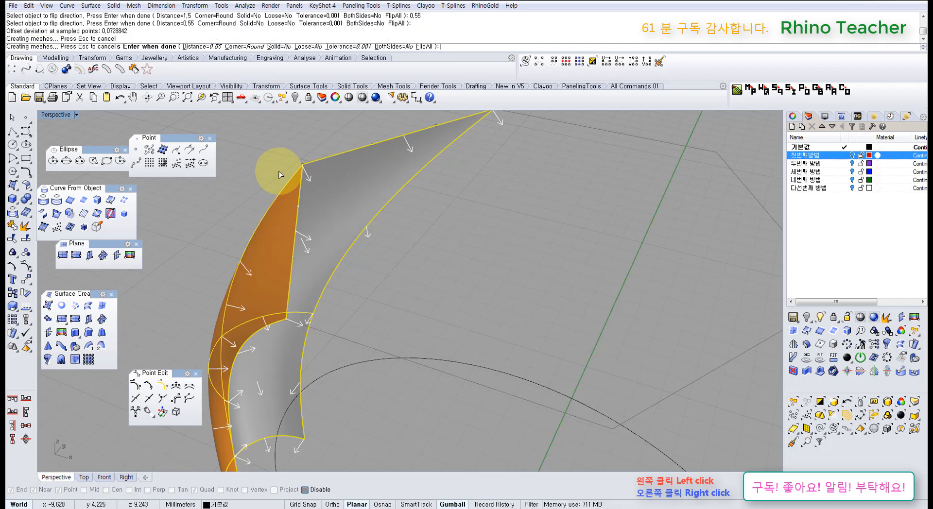
pyautogui.click(445, 258)
# - Compare the 0.55 offset with the original kinked surface, then hide the original
pyautogui.moveTo(386, 233); pyautogui.dragTo(248, 187, button='right')
pyautogui.scroll(7, 248, 188)
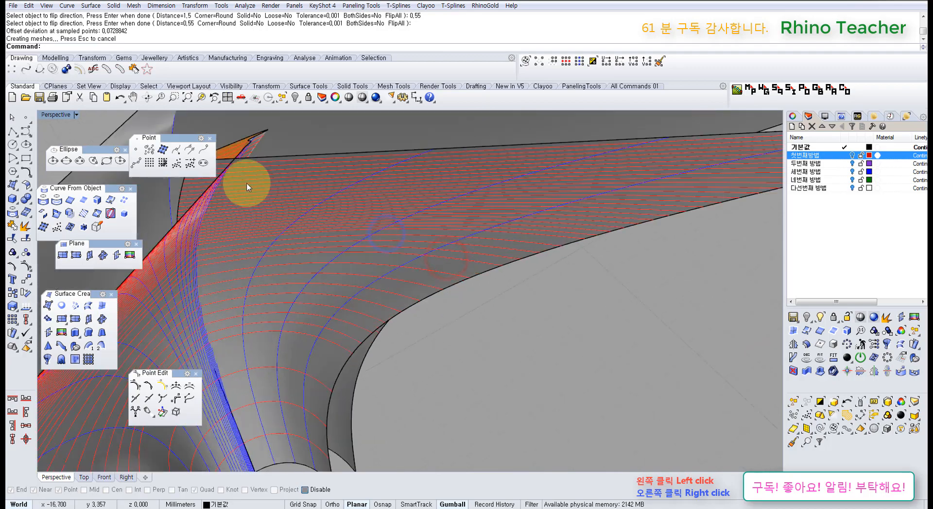
pyautogui.scroll(-7, 258, 189)
pyautogui.scroll(3, 249, 256)
pyautogui.moveTo(248, 254); pyautogui.dragTo(283, 246, button='right')
pyautogui.scroll(-4, 258, 221)
pyautogui.scroll(7, 274, 241)
pyautogui.click(277, 256)
pyautogui.scroll(-9, 277, 256)
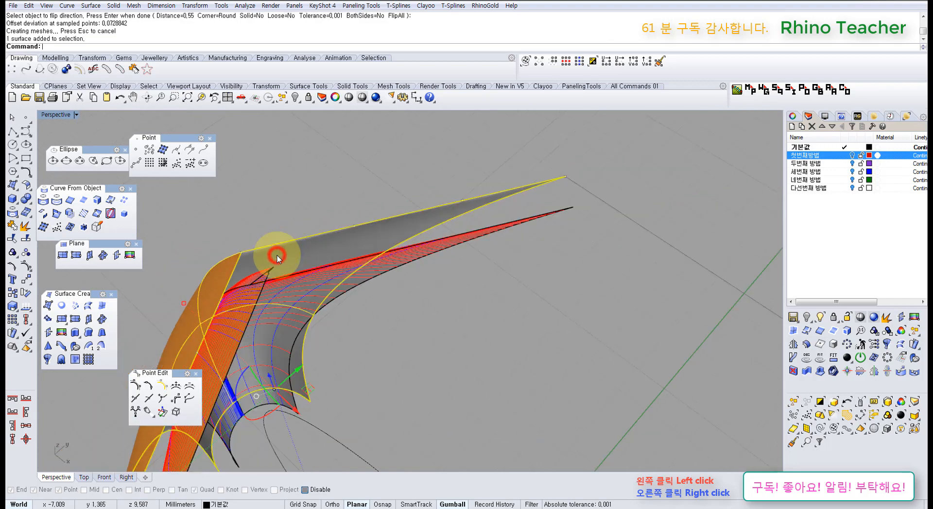
pyautogui.hotkey('ctrl', 'h')
# - Explode the offset polysurface into its separate front and rear surfaces
pyautogui.scroll(-6, 276, 256)
pyautogui.moveTo(246, 272); pyautogui.dragTo(462, 317, button='right')
pyautogui.moveTo(439, 371); pyautogui.dragTo(375, 306, button='right')
pyautogui.moveTo(443, 298); pyautogui.dragTo(400, 269, button='right')
pyautogui.click(427, 271)
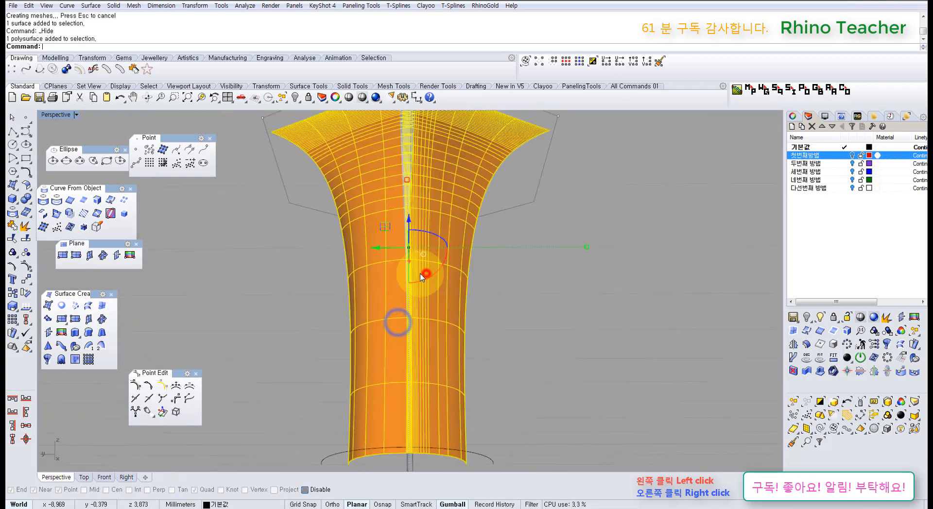
pyautogui.click(26, 227)
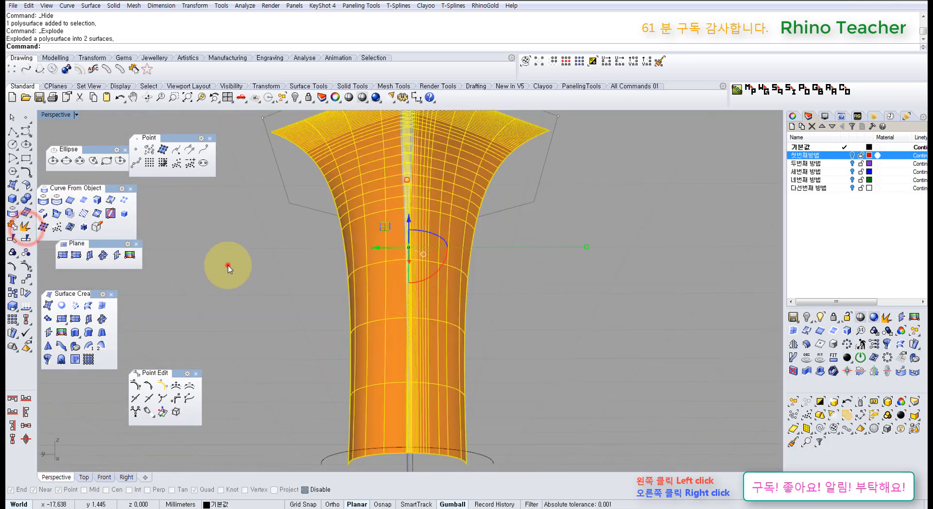
pyautogui.click(228, 267)
pyautogui.click(438, 234)
pyautogui.click(569, 347)
# - Try to split the front offset surface using the rear offset surface as the cutting object
pyautogui.moveTo(474, 281); pyautogui.dragTo(455, 324, button='right')
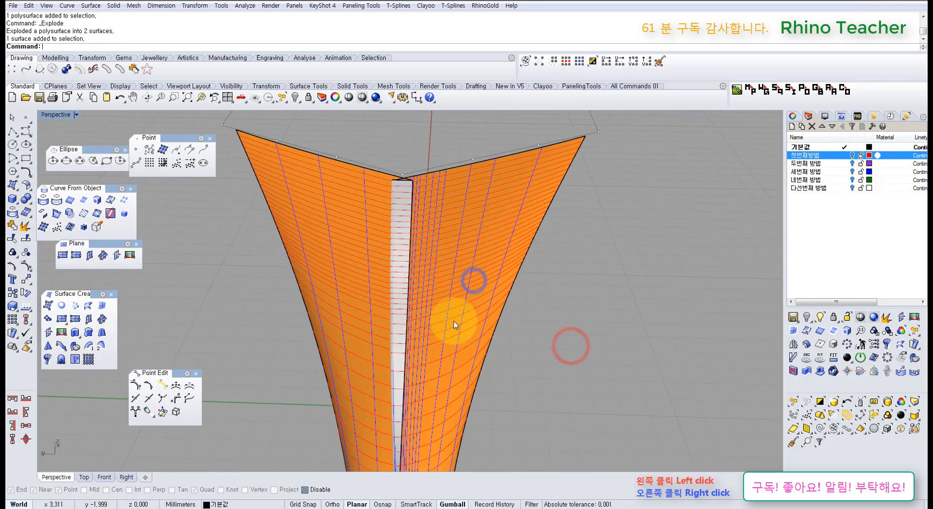
pyautogui.moveTo(406, 258); pyautogui.dragTo(360, 286, button='right')
pyautogui.scroll(5, 320, 244)
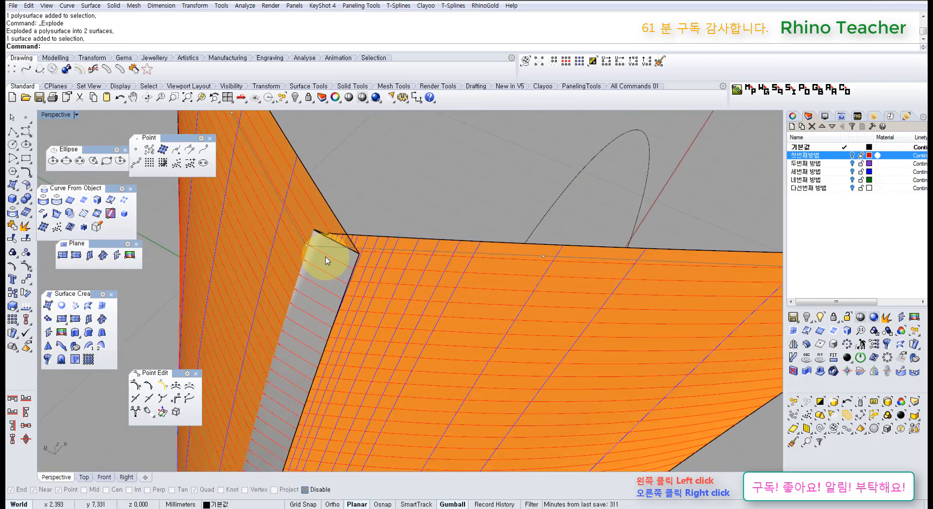
pyautogui.scroll(-8, 327, 261)
pyautogui.moveTo(281, 321); pyautogui.dragTo(246, 321, button='right')
pyautogui.scroll(5, 292, 245)
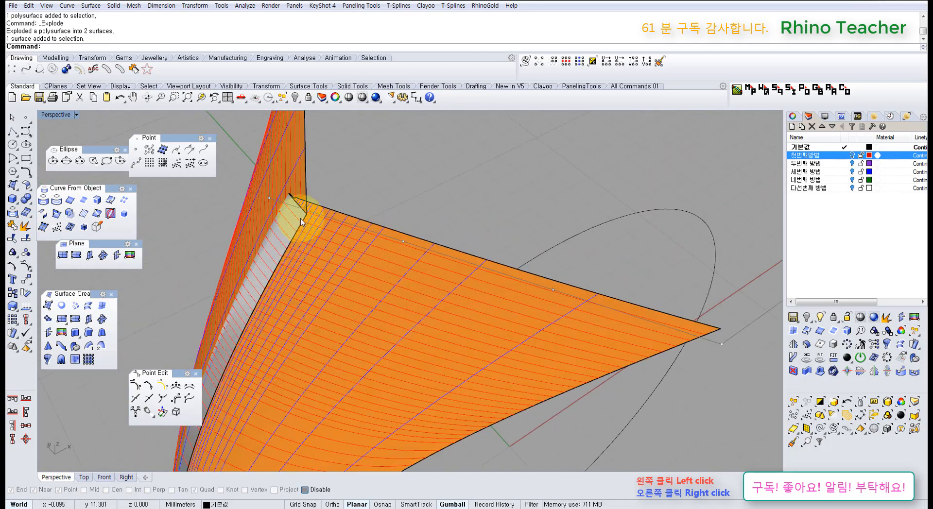
pyautogui.click(295, 217)
pyautogui.scroll(8, 309, 197)
pyautogui.click(333, 188)
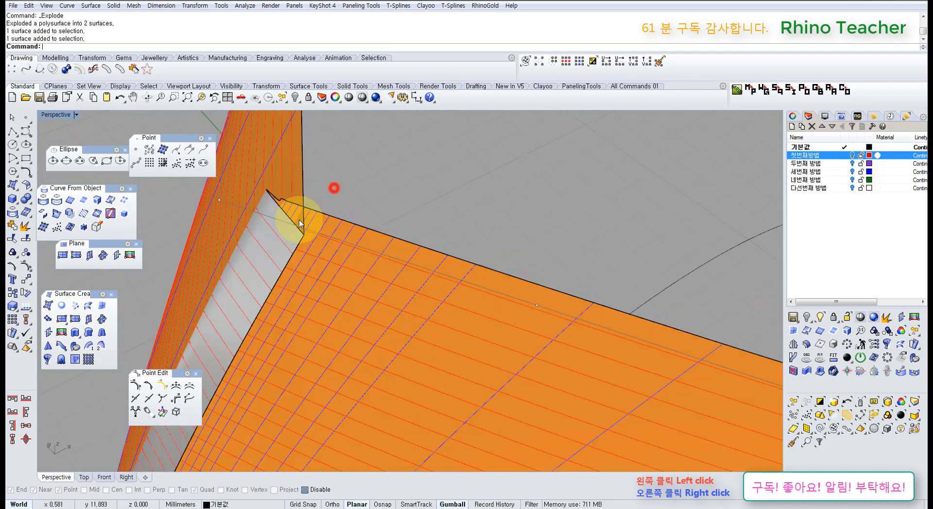
pyautogui.click(285, 232)
pyautogui.click(27, 239)
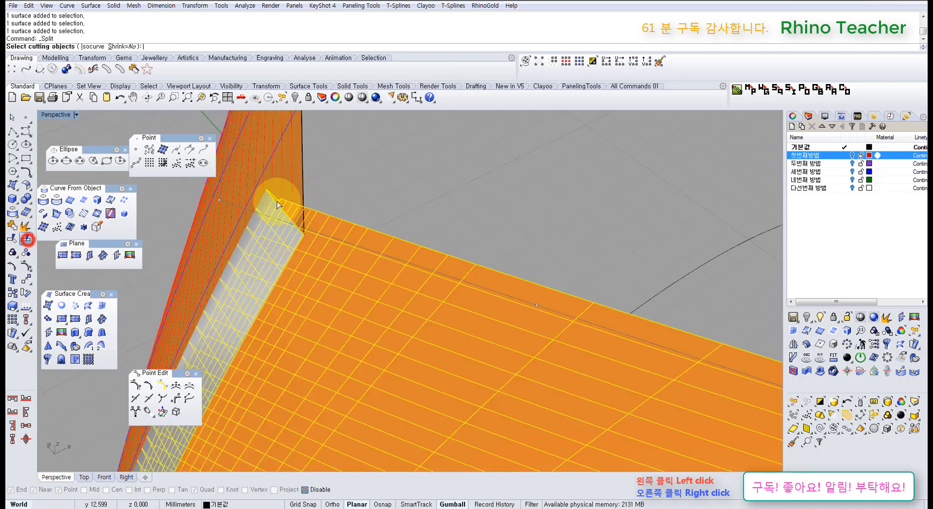
pyautogui.click(271, 163)
pyautogui.rightClick(291, 173)
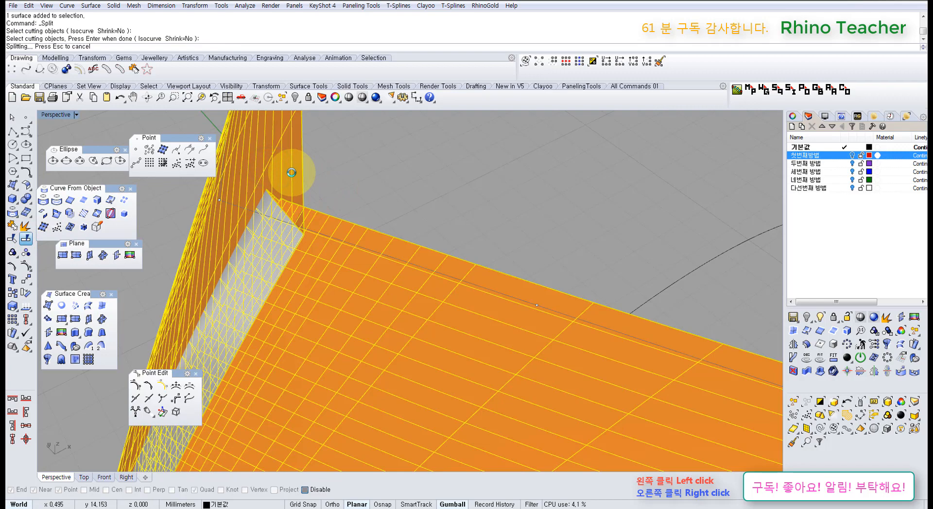
pyautogui.click(356, 188)
# - Split one offset surface at the kink intersection along a V-direction isocurve with Shrink set to Yes, and delete its overlapping strip
pyautogui.scroll(2, 289, 214)
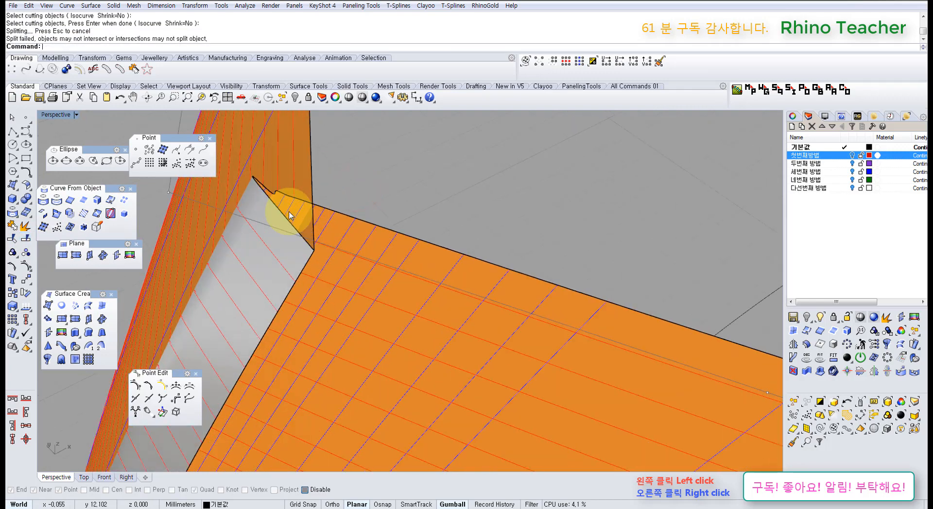
pyautogui.scroll(5, 295, 208)
pyautogui.scroll(-5, 296, 243)
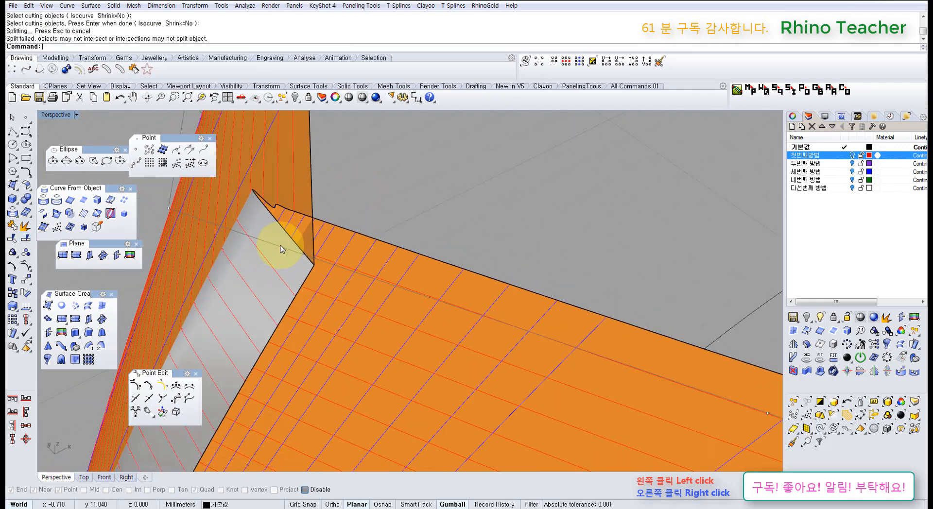
pyautogui.moveTo(282, 246); pyautogui.dragTo(327, 217, button='right')
pyautogui.click(304, 244)
pyautogui.click(362, 177)
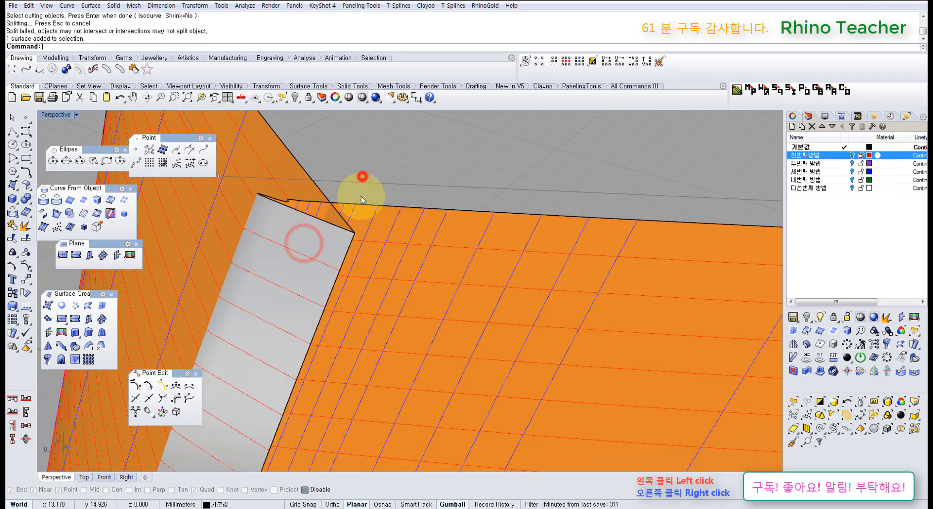
pyautogui.click(362, 221)
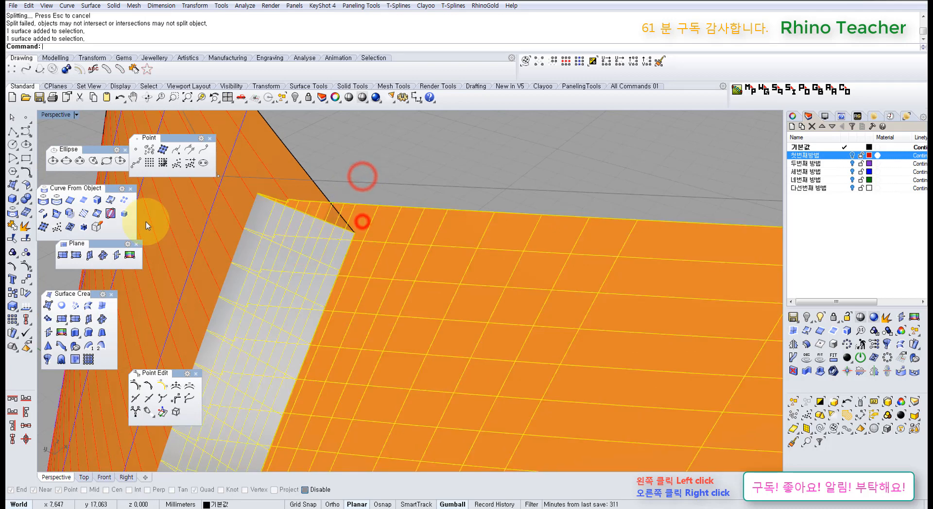
pyautogui.rightClick(25, 238)
pyautogui.click(107, 46)
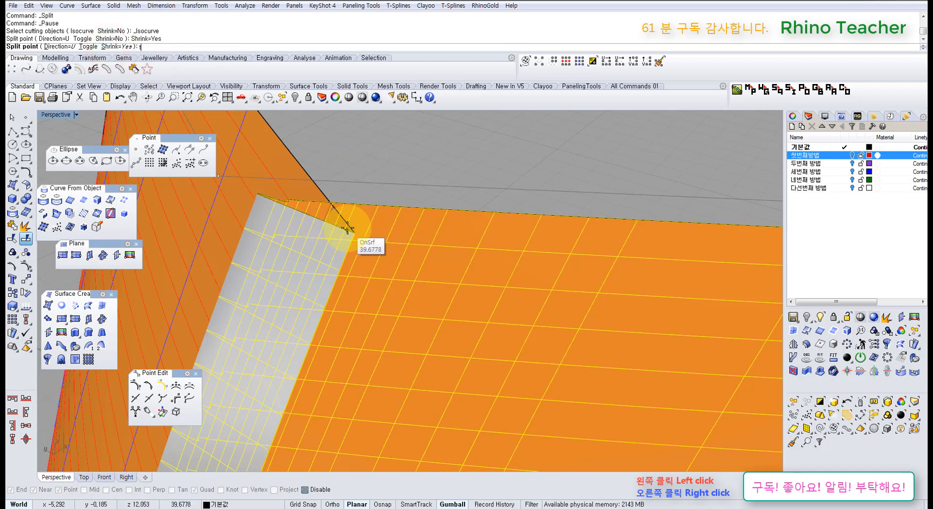
pyautogui.write('t')
pyautogui.press('Return')
pyautogui.scroll(-2, 345, 207)
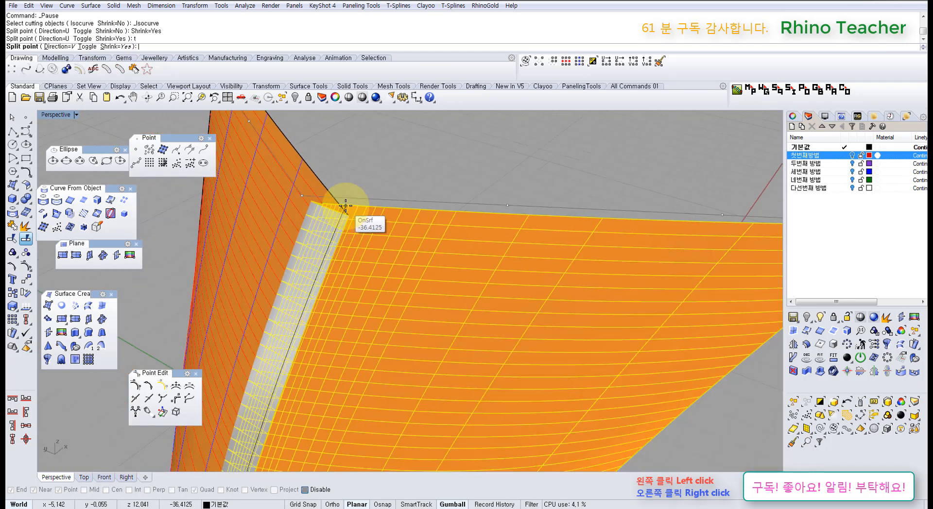
pyautogui.click(345, 206)
pyautogui.rightClick(347, 209)
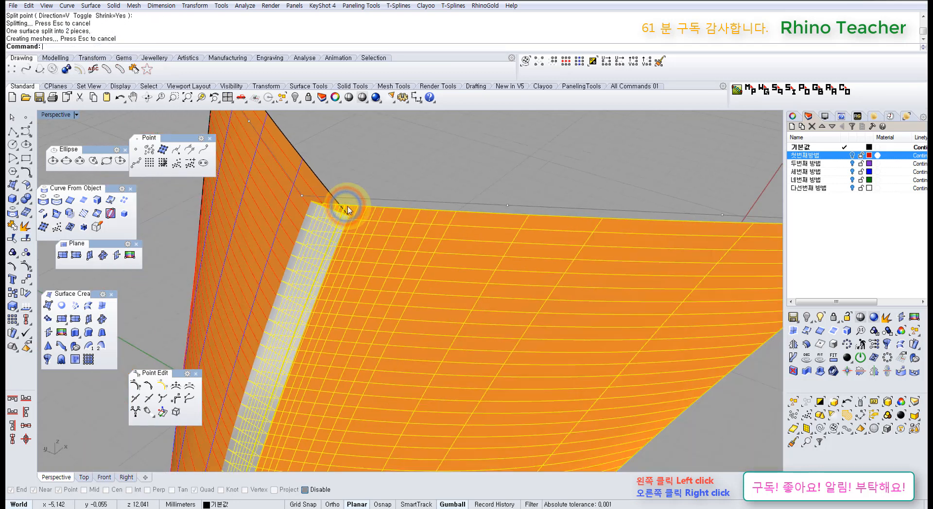
pyautogui.click(331, 228)
pyautogui.press('Delete')
# - Split the other offset surface along a V-direction isocurve just short of the kink, and delete the strip beyond it
pyautogui.moveTo(274, 214); pyautogui.dragTo(343, 254, button='right')
pyautogui.click(329, 272)
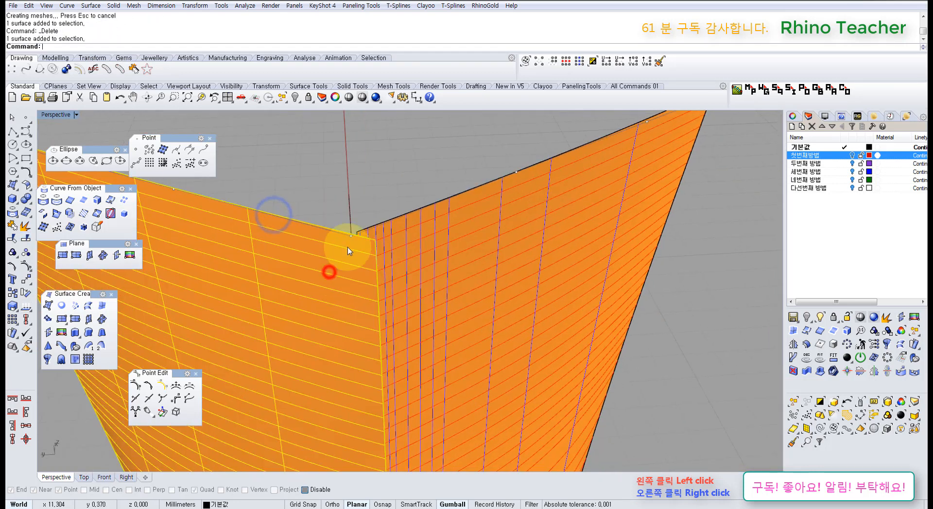
pyautogui.rightClick(348, 247)
pyautogui.click(342, 238)
pyautogui.rightClick(342, 238)
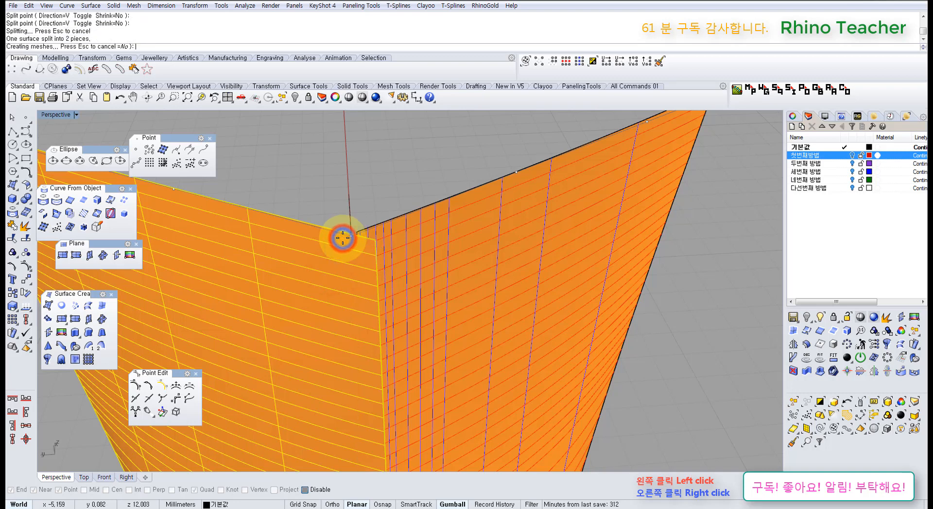
pyautogui.click(354, 259)
pyautogui.press('Delete')
# - Start a BlendSrf between the two facing cut edges of the offset surfaces at the kink
pyautogui.scroll(-5, 354, 259)
pyautogui.moveTo(343, 349); pyautogui.dragTo(396, 246, button='right')
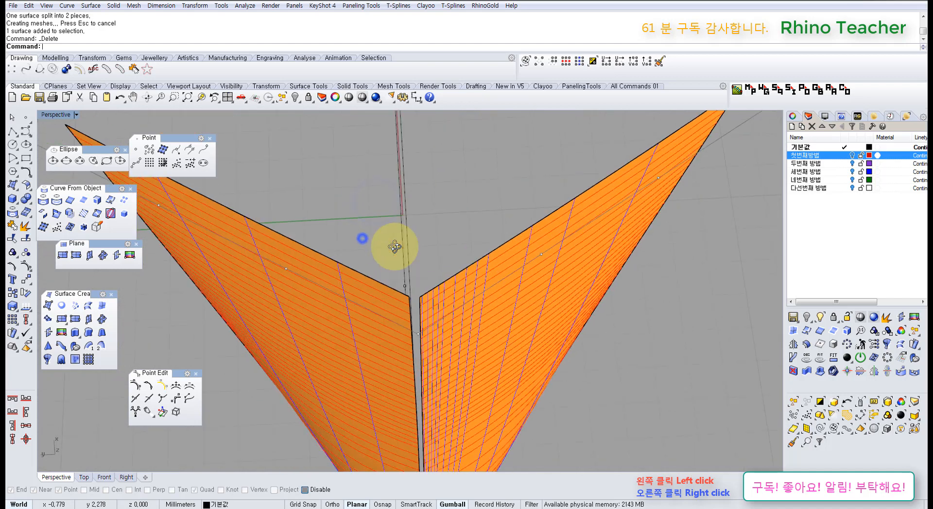
pyautogui.click(26, 190)
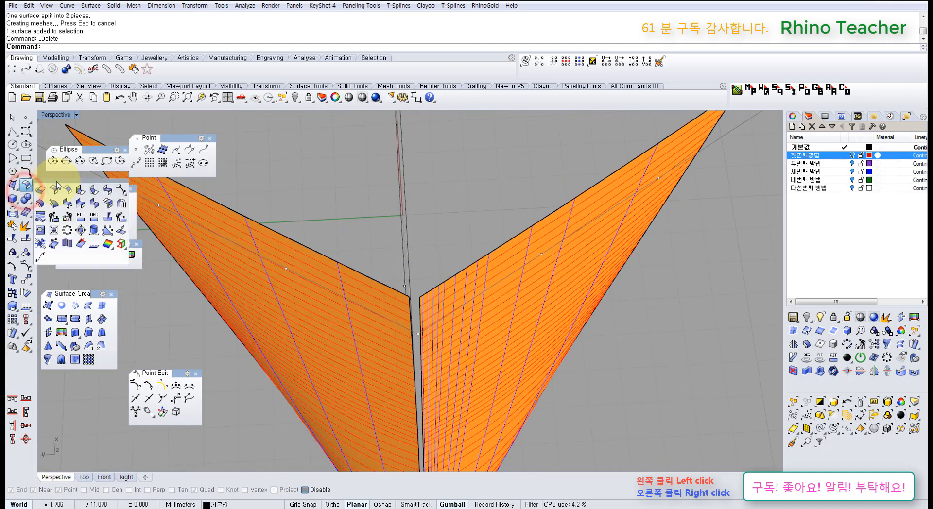
pyautogui.moveTo(56, 181); pyautogui.dragTo(266, 140)
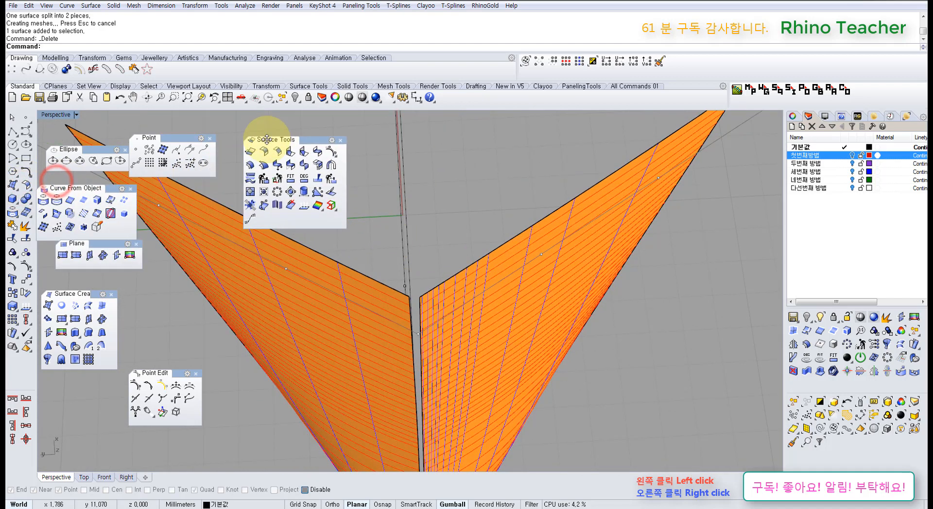
pyautogui.click(319, 155)
pyautogui.moveTo(427, 276)
pyautogui.mouseDown(button='right')
pyautogui.moveTo(401, 269)
pyautogui.moveTo(411, 275)
pyautogui.mouseUp(button='right')
pyautogui.scroll(4, 389, 295)
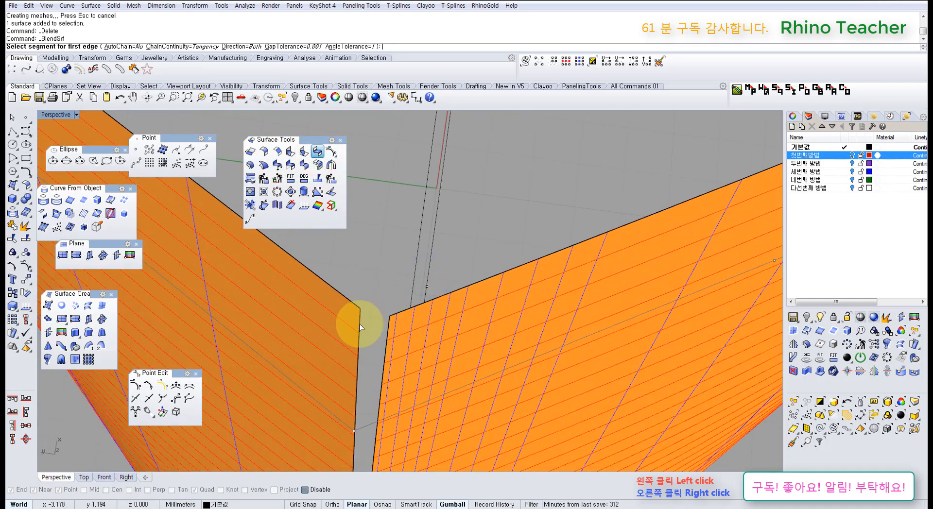
pyautogui.click(359, 324)
pyautogui.click(386, 327)
pyautogui.rightClick(388, 328)
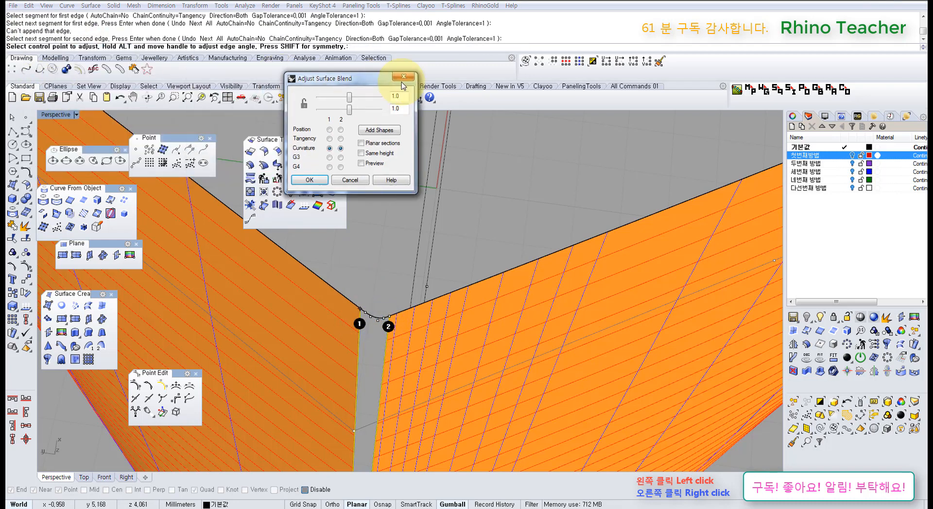
# - Compare Tangency and Position continuity for the blend, and create it with Tangency at both edges
pyautogui.click(384, 142)
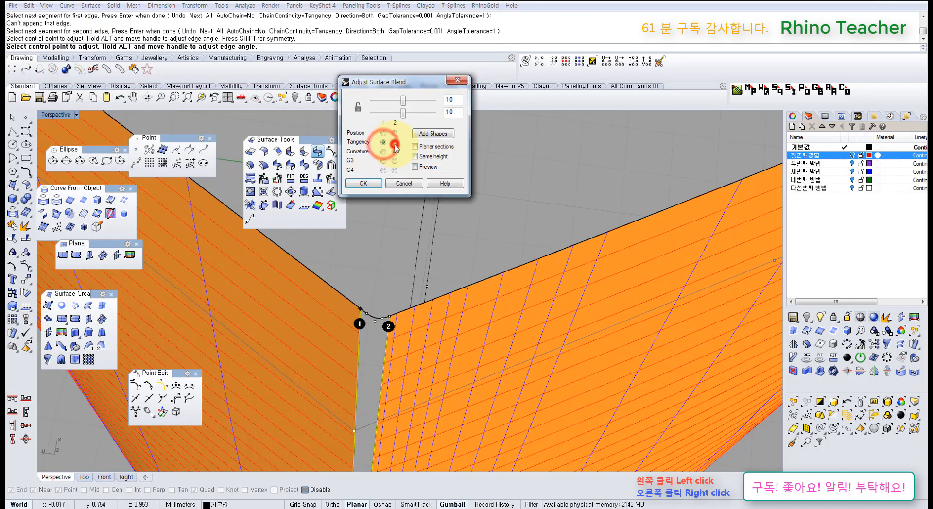
pyautogui.click(394, 142)
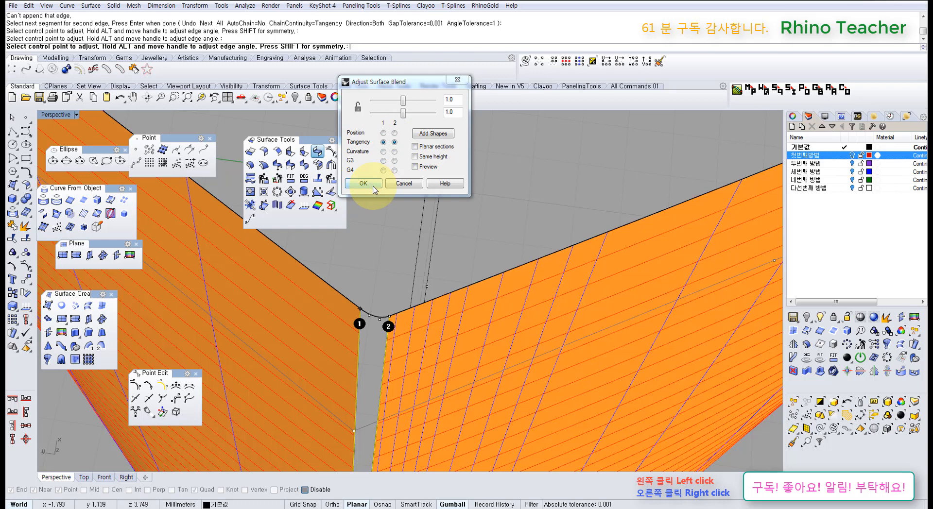
pyautogui.click(383, 132)
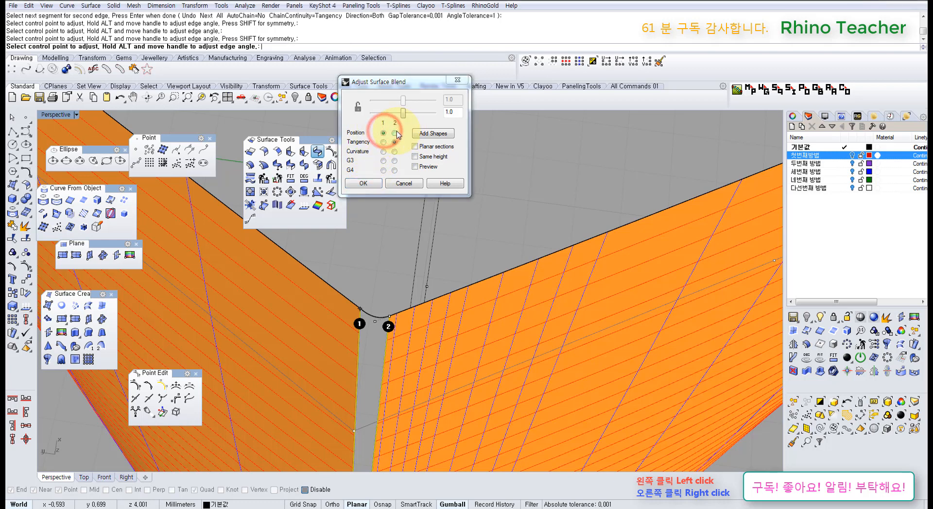
pyautogui.click(394, 133)
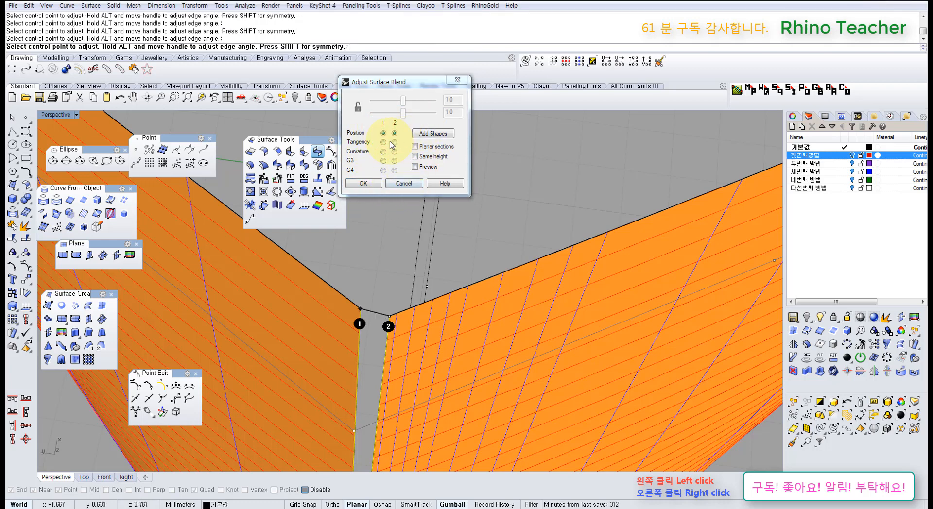
pyautogui.click(394, 142)
pyautogui.click(384, 142)
pyautogui.click(375, 182)
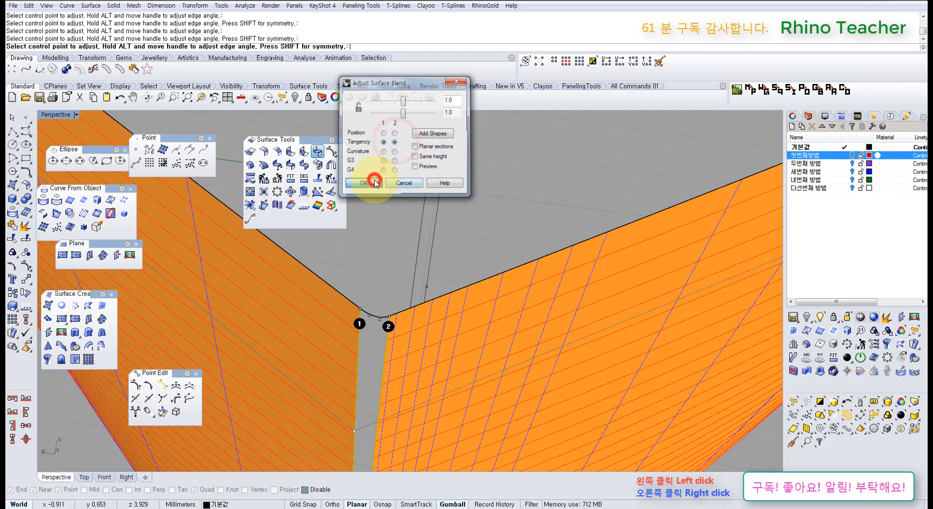
# - Show only the original kinked surface again from among the hidden objects
pyautogui.scroll(-10, 437, 235)
pyautogui.moveTo(477, 293); pyautogui.dragTo(403, 293, button='right')
pyautogui.scroll(7, 378, 323)
pyautogui.middleClick(403, 293)
pyautogui.click(369, 264)
pyautogui.click(389, 263)
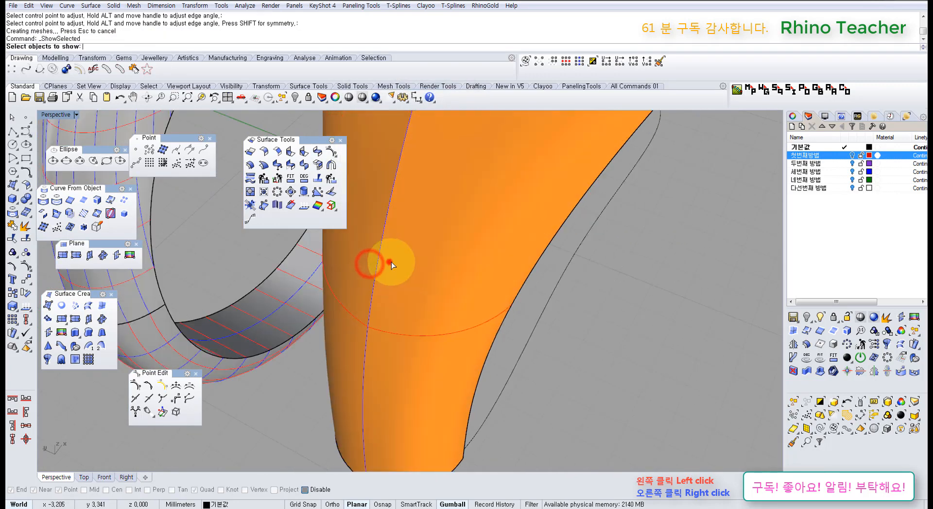
pyautogui.rightClick(390, 262)
# - Loft between the top edge of the original kinked surface and the matching top edge of the inner offset surface
pyautogui.scroll(-8, 510, 251)
pyautogui.moveTo(514, 250); pyautogui.dragTo(352, 227, button='right')
pyautogui.scroll(5, 396, 203)
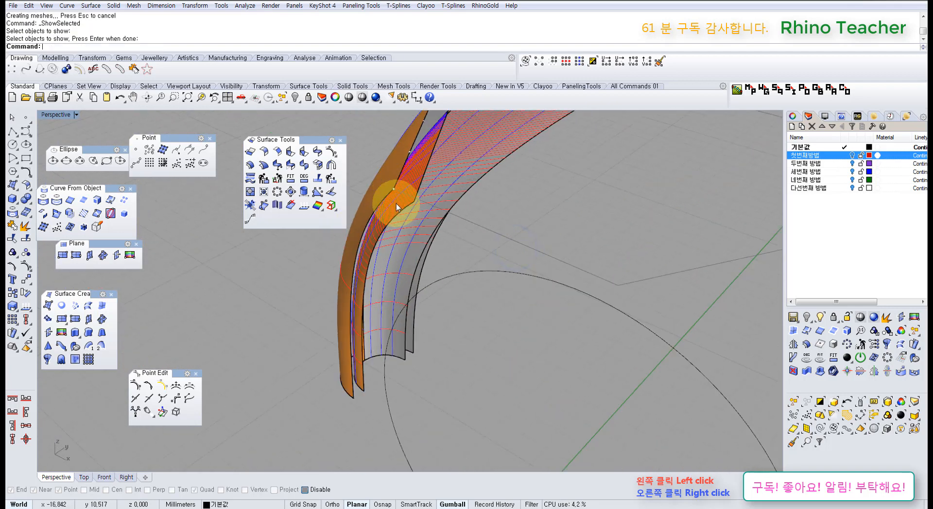
pyautogui.moveTo(419, 181)
pyautogui.mouseDown(button='right')
pyautogui.moveTo(376, 261)
pyautogui.moveTo(329, 254)
pyautogui.moveTo(296, 271)
pyautogui.mouseUp(button='right')
pyautogui.scroll(3, 422, 171)
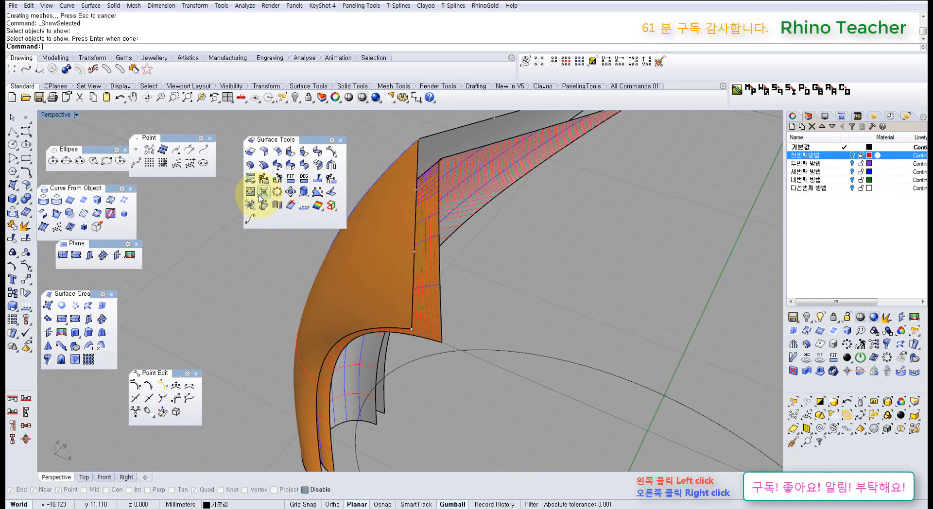
pyautogui.click(90, 305)
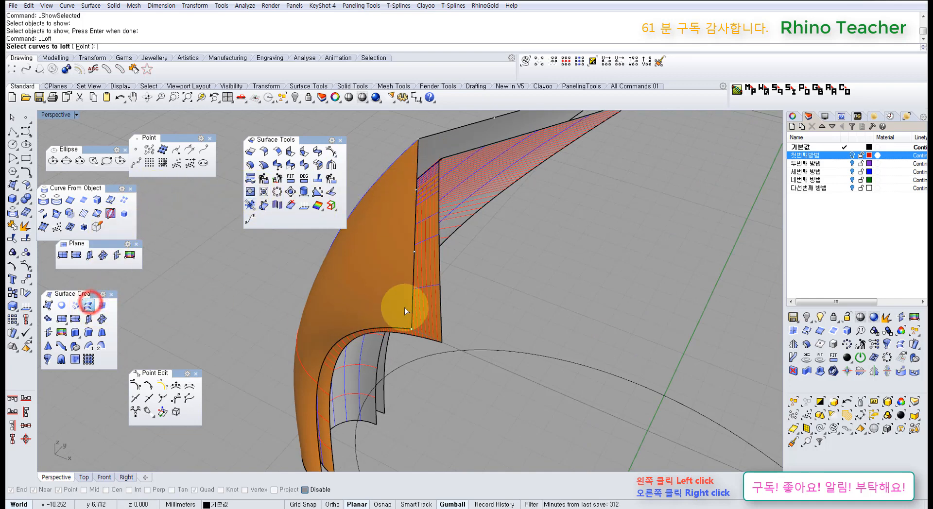
pyautogui.click(411, 309)
pyautogui.click(440, 311)
pyautogui.rightClick(441, 311)
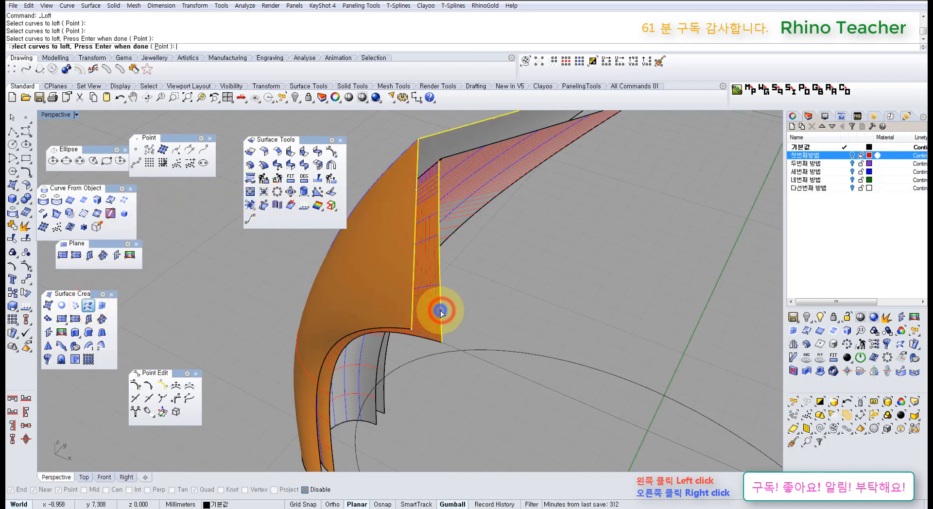
# - Examine the loft between the outer and inner top edges, and undo it
pyautogui.moveTo(445, 179); pyautogui.dragTo(422, 268, button='right')
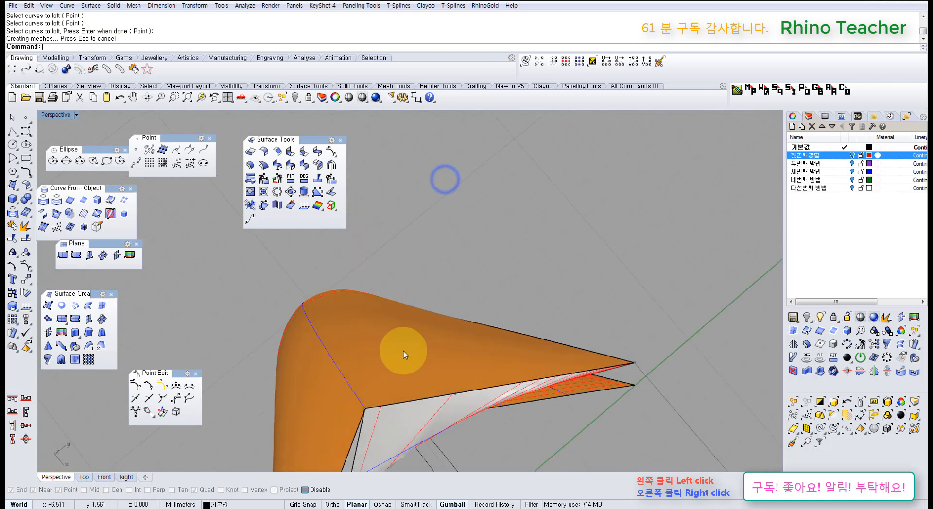
pyautogui.click(404, 351)
pyautogui.moveTo(384, 343); pyautogui.dragTo(399, 264, button='right')
pyautogui.hotkey('ctrl', 'z')
pyautogui.click(488, 336)
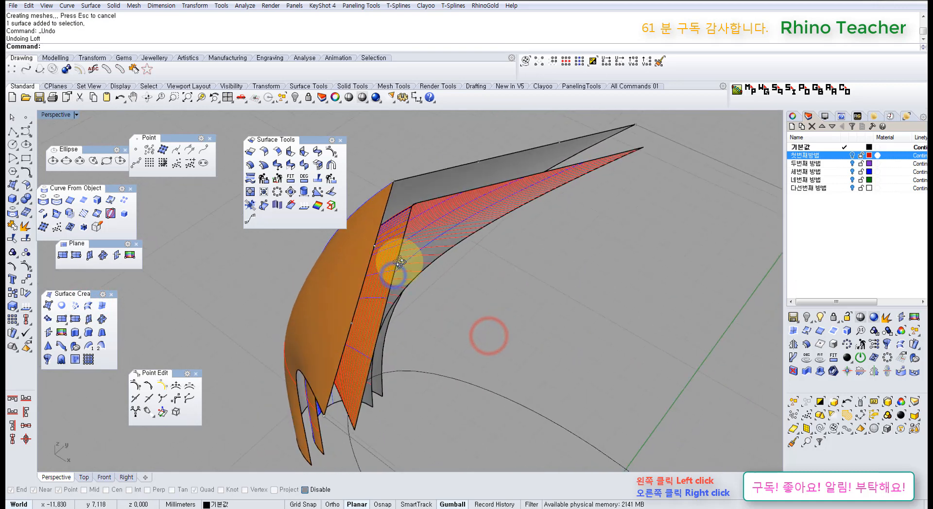
# - Duplicate the original surface's kinked top edge as a curve and explode it into segments
pyautogui.click(71, 202)
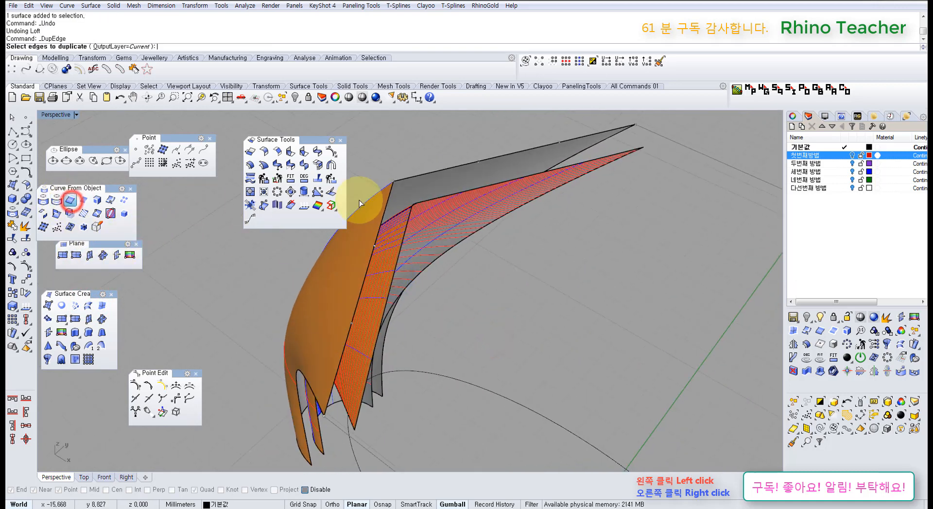
pyautogui.click(386, 207)
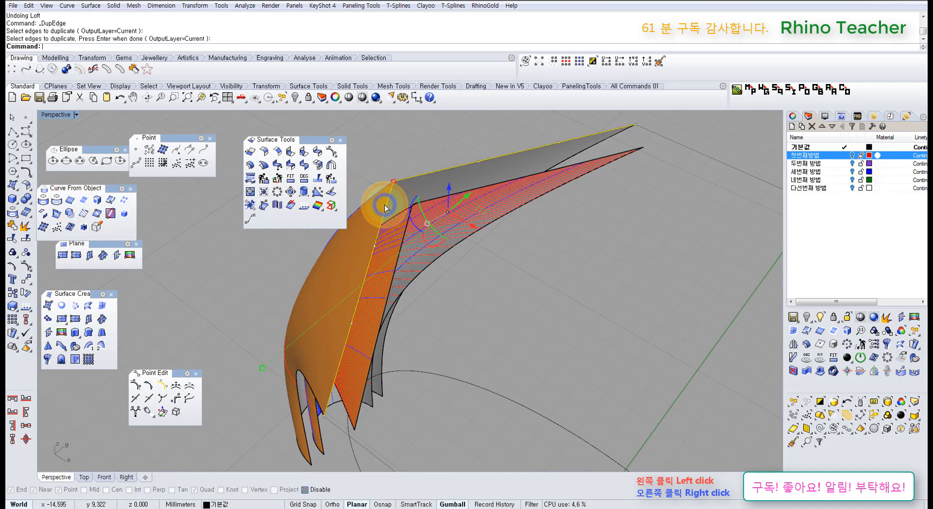
pyautogui.rightClick(382, 203)
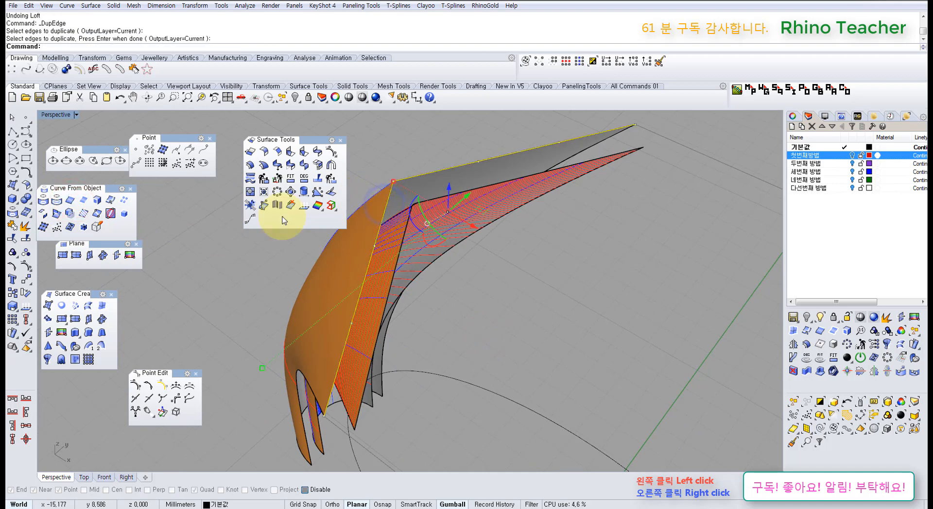
pyautogui.click(24, 227)
pyautogui.click(270, 292)
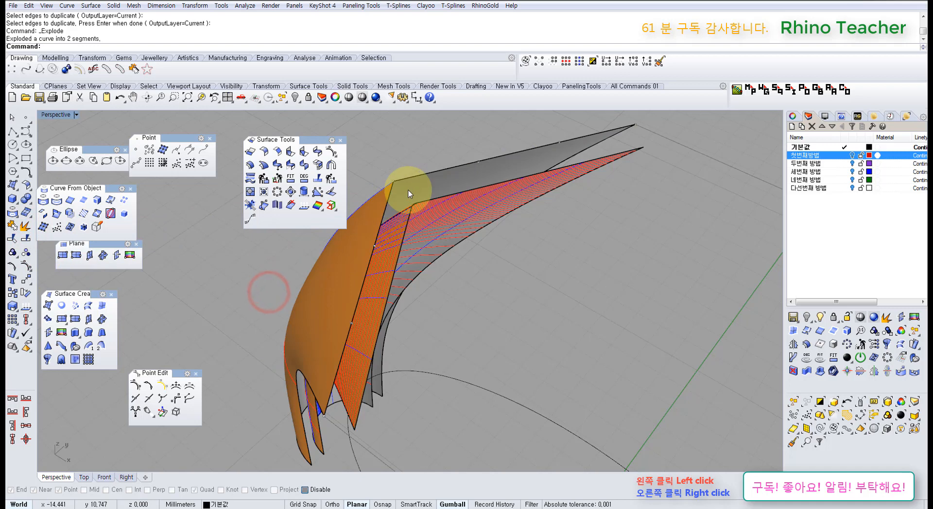
# - Undo the explode and delete the duplicated top edge curve
pyautogui.hotkey('ctrl', 'z')
pyautogui.click(391, 188)
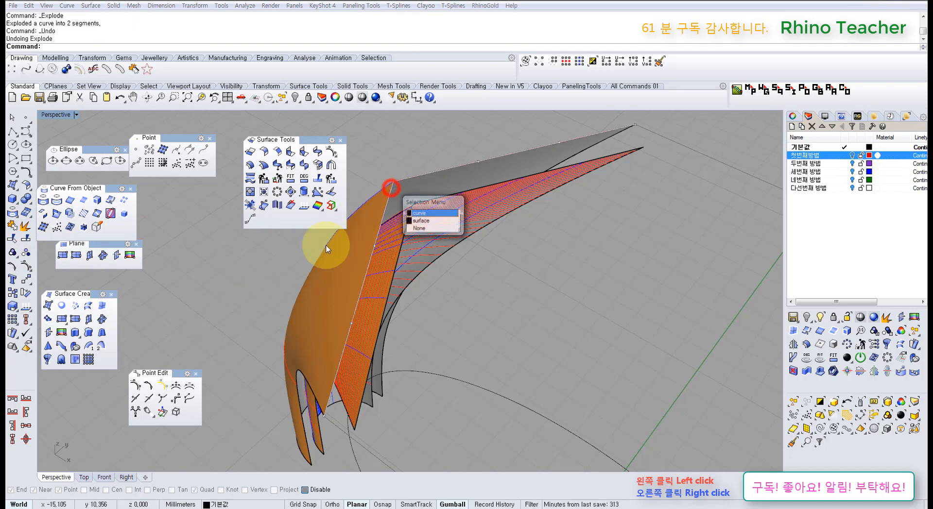
pyautogui.click(419, 213)
pyautogui.press('Delete')
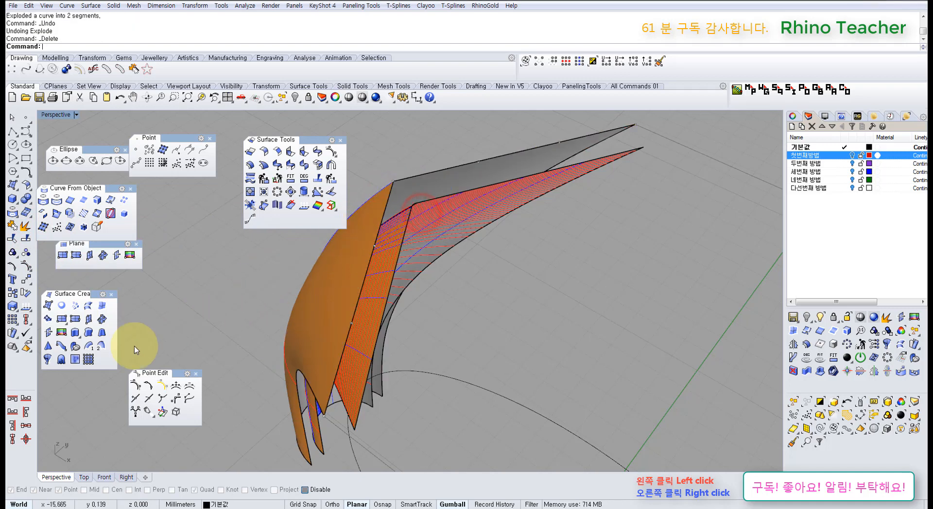
# - Split the original surface's top edge at its kink corner point using SplitEdge
pyautogui.click(26, 307)
pyautogui.click(57, 338)
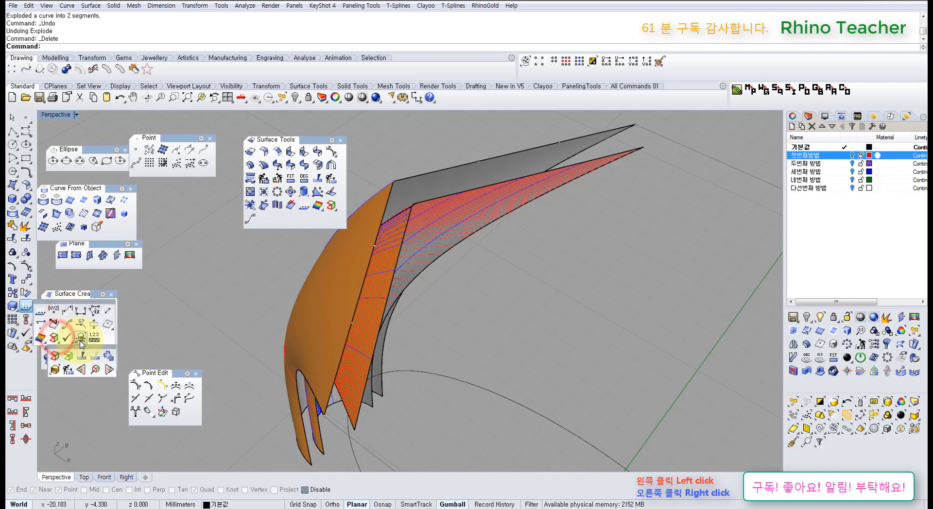
pyautogui.moveTo(81, 347); pyautogui.dragTo(74, 364)
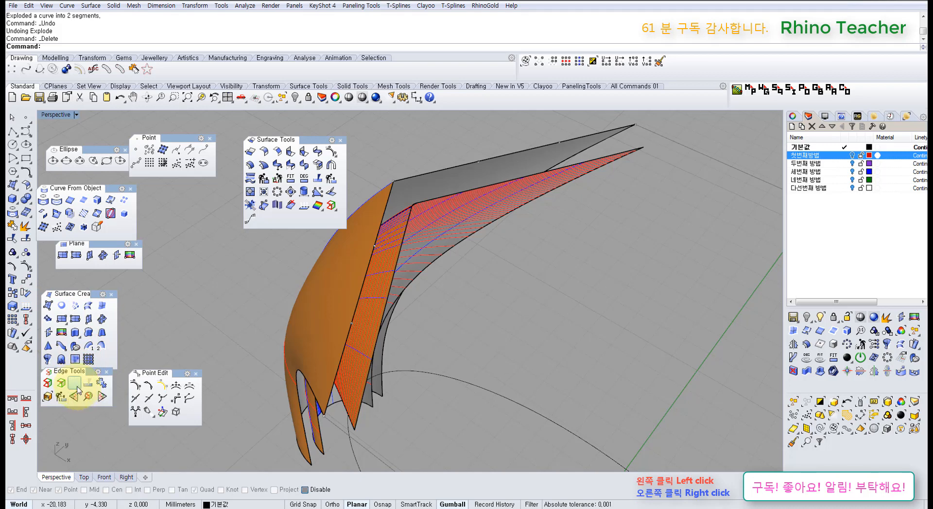
pyautogui.click(78, 386)
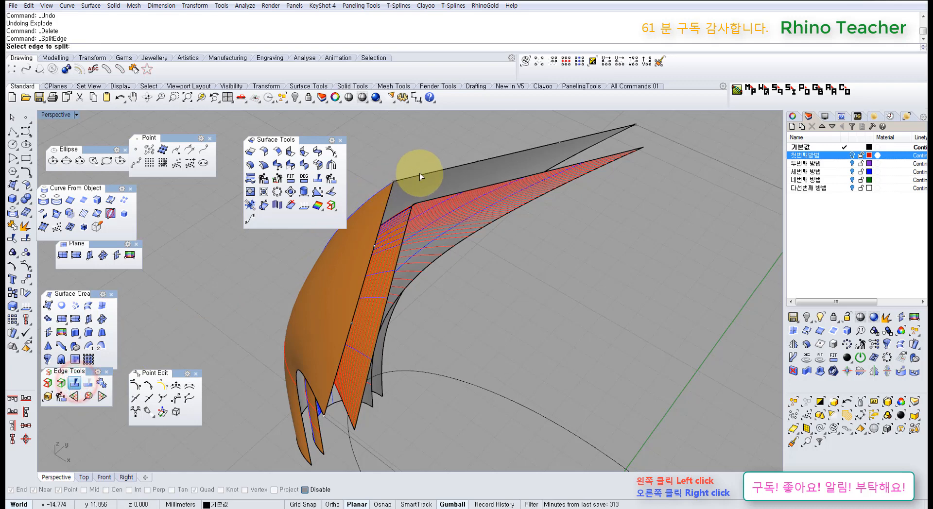
pyautogui.click(419, 173)
pyautogui.click(393, 184)
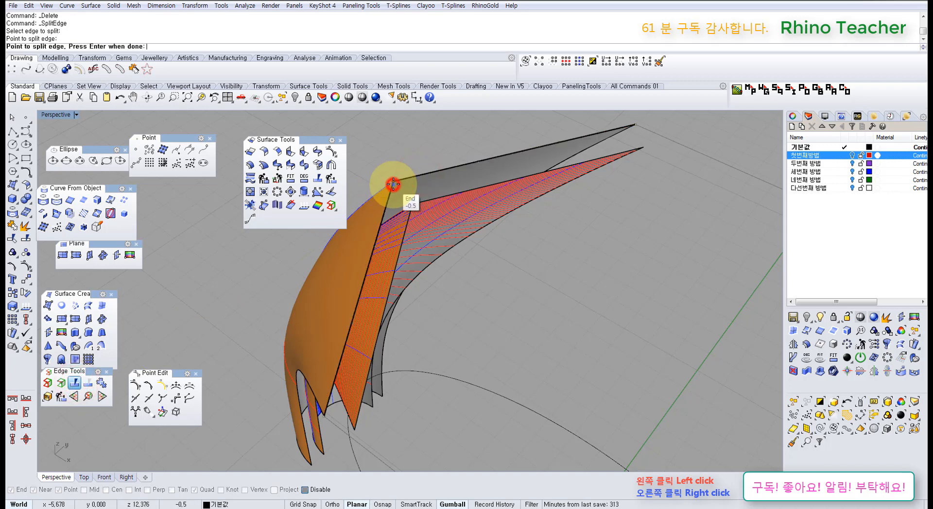
pyautogui.rightClick(394, 185)
pyautogui.click(355, 265)
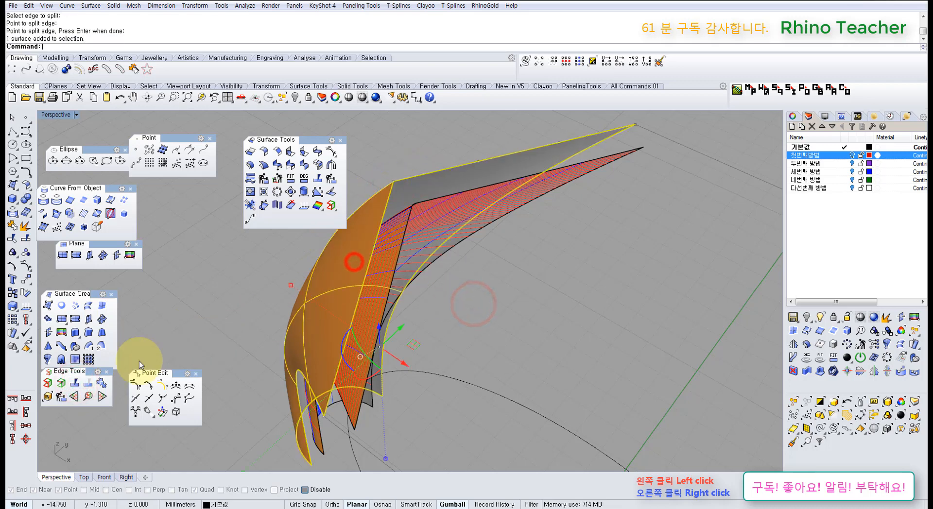
# - Show the naked edges of the outer surface, inspect its top corner, and undo the last edge split
pyautogui.click(47, 383)
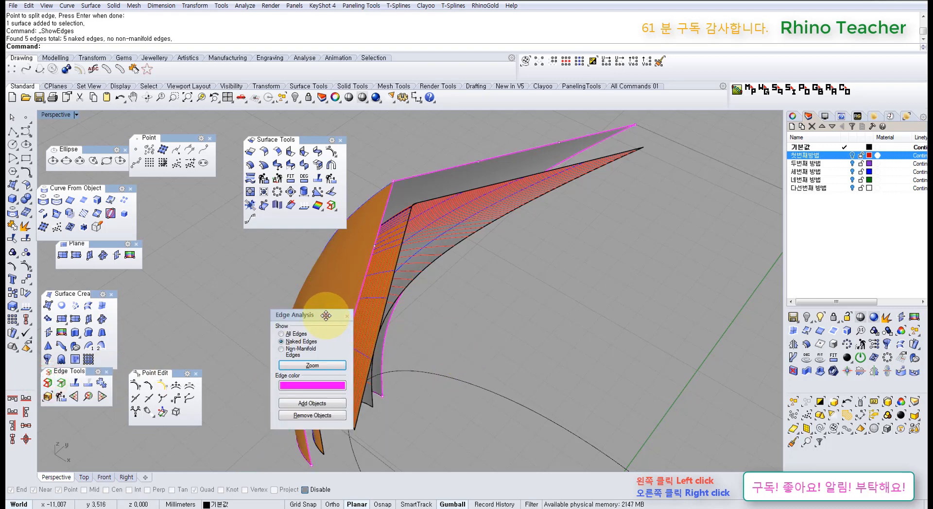
pyautogui.moveTo(332, 315); pyautogui.dragTo(213, 272)
pyautogui.scroll(8, 377, 164)
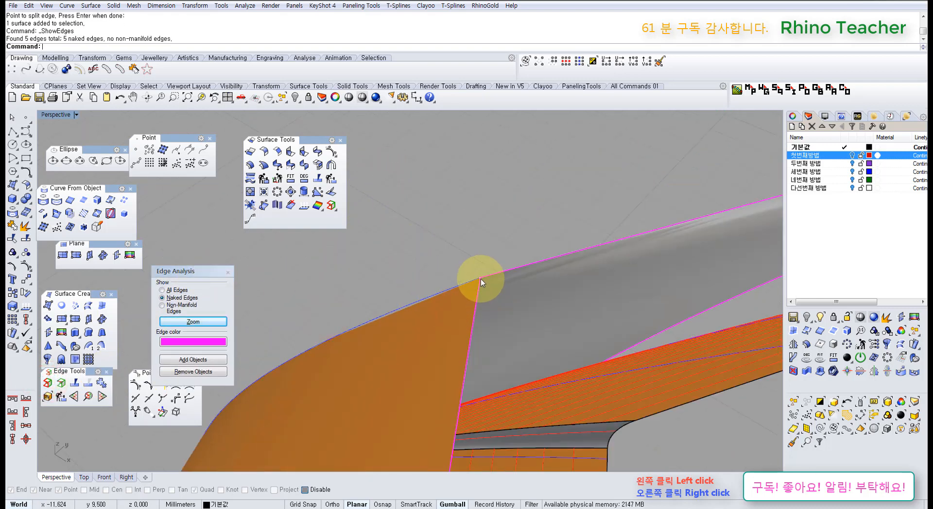
pyautogui.scroll(-3, 474, 282)
pyautogui.hotkey('ctrl', 'z')
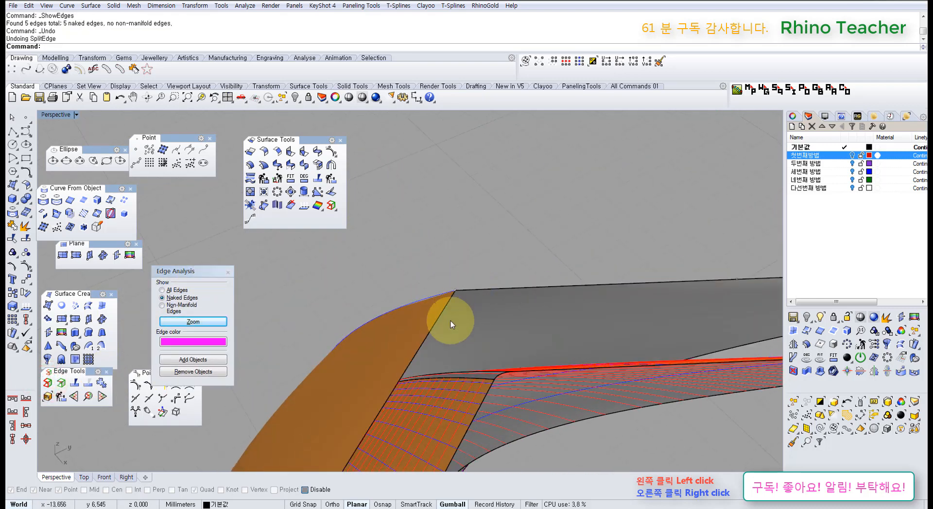
# - Add the outer surface to the naked edge analysis again and examine its top corner
pyautogui.moveTo(453, 338); pyautogui.dragTo(443, 291, button='right')
pyautogui.click(465, 263)
pyautogui.click(213, 361)
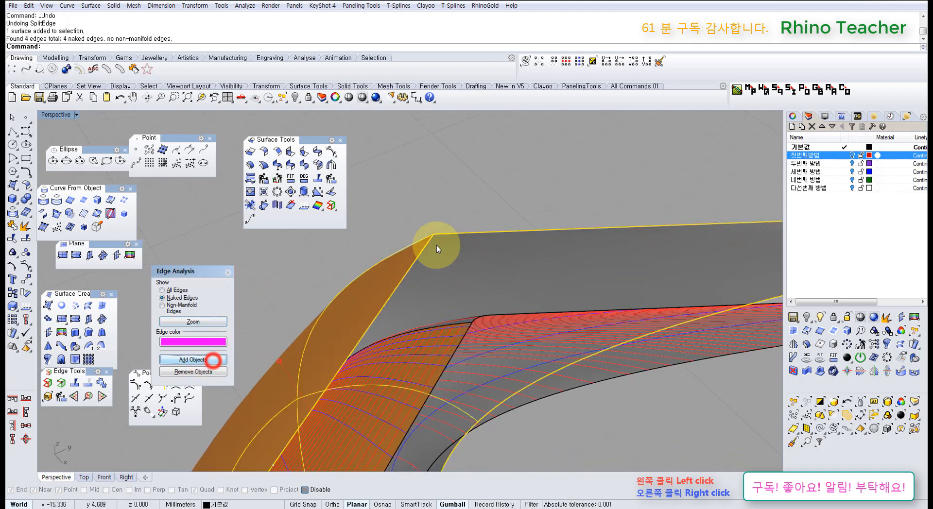
pyautogui.click(464, 211)
pyautogui.moveTo(440, 227); pyautogui.dragTo(428, 242, button='right')
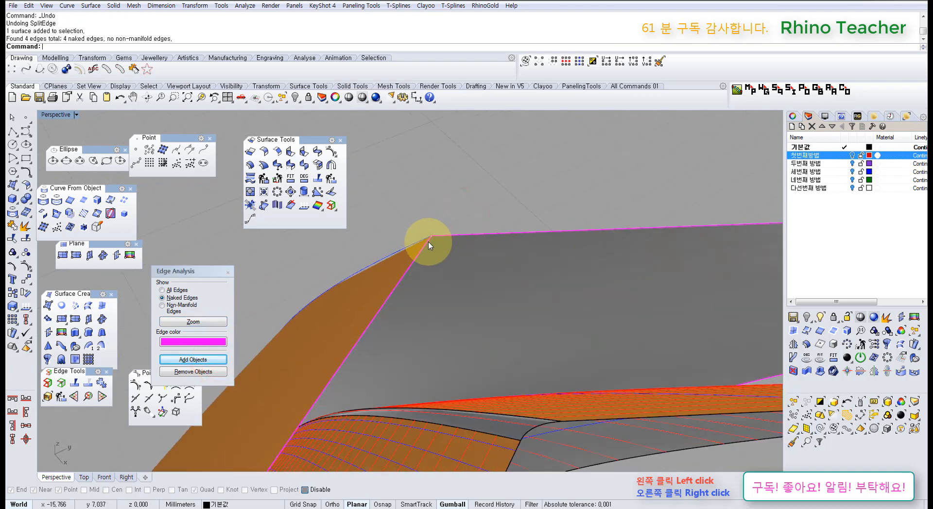
pyautogui.scroll(-5, 428, 241)
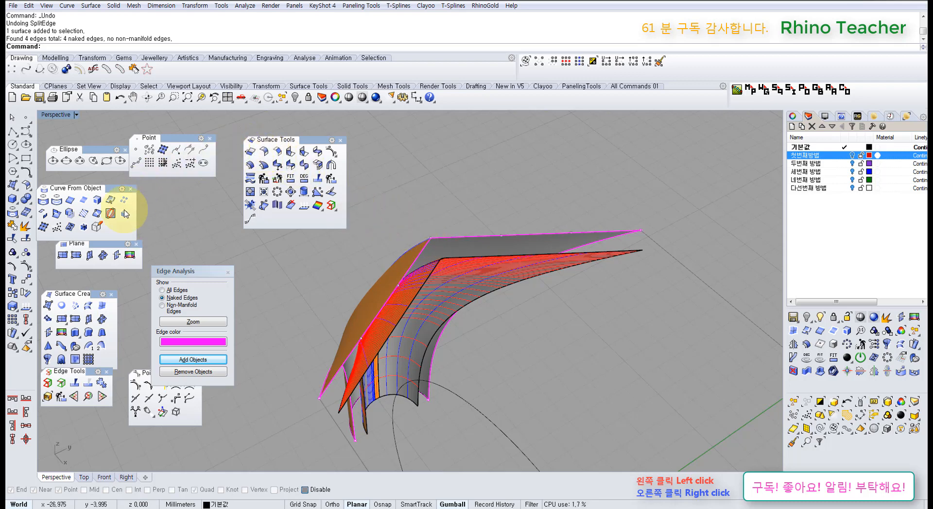
# - Duplicate the top edge of the outer surface as a curve
pyautogui.click(69, 200)
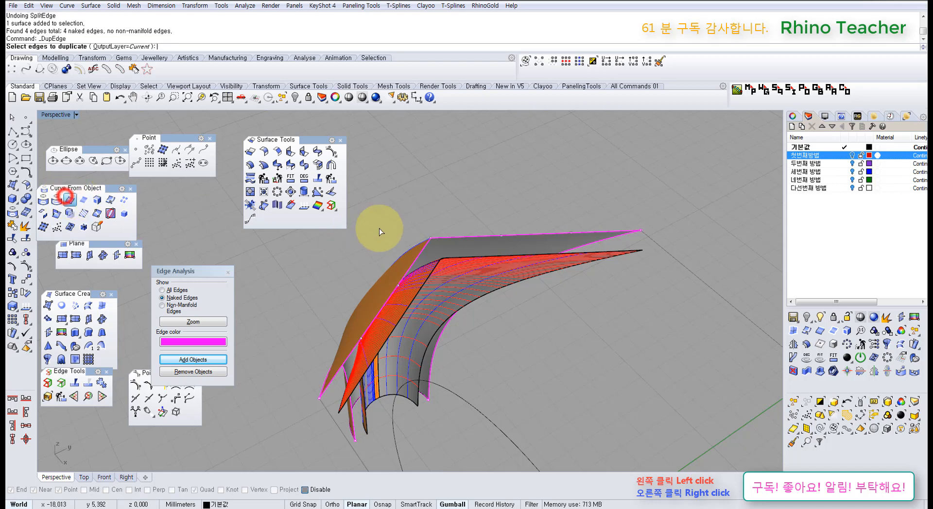
pyautogui.click(416, 259)
pyautogui.rightClick(416, 257)
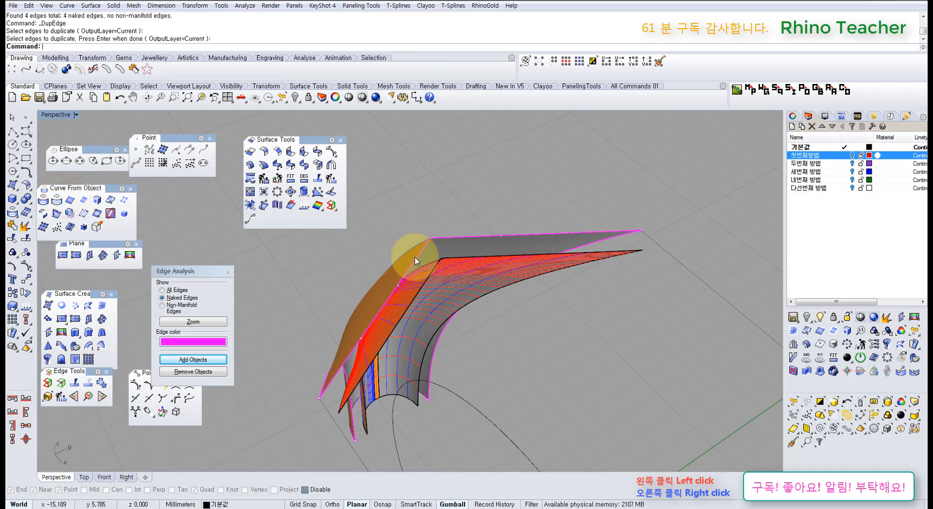
# - Split the outer surface's top edge at its sharp corner point
pyautogui.scroll(5, 432, 238)
pyautogui.moveTo(433, 237); pyautogui.dragTo(398, 252, button='right')
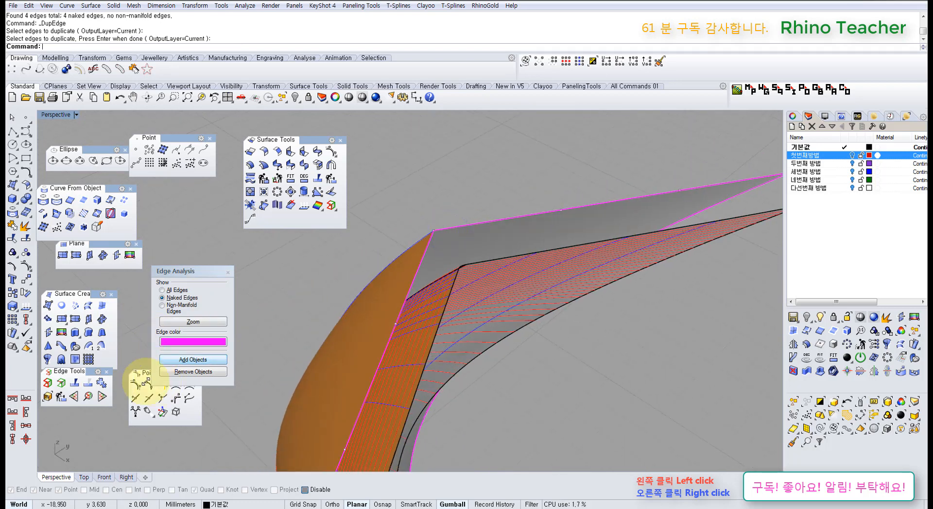
pyautogui.click(75, 385)
pyautogui.click(446, 227)
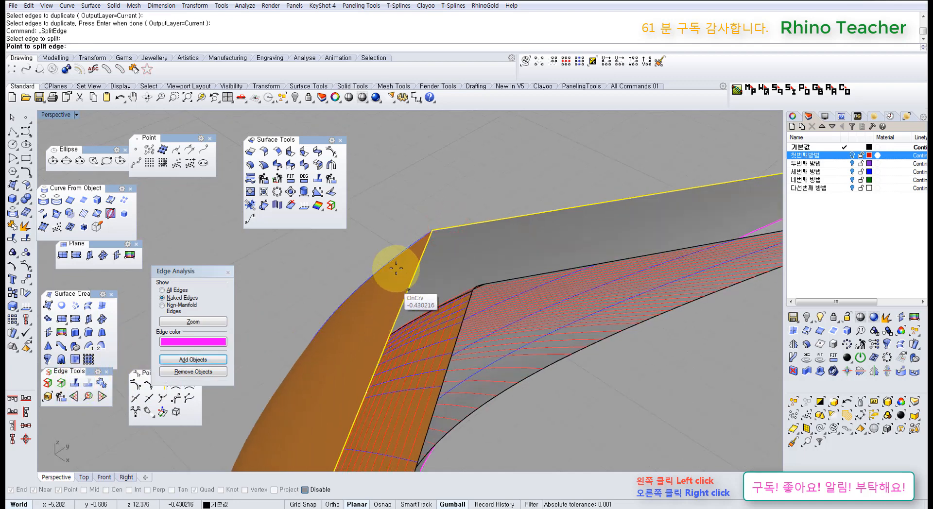
pyautogui.click(429, 232)
pyautogui.rightClick(412, 254)
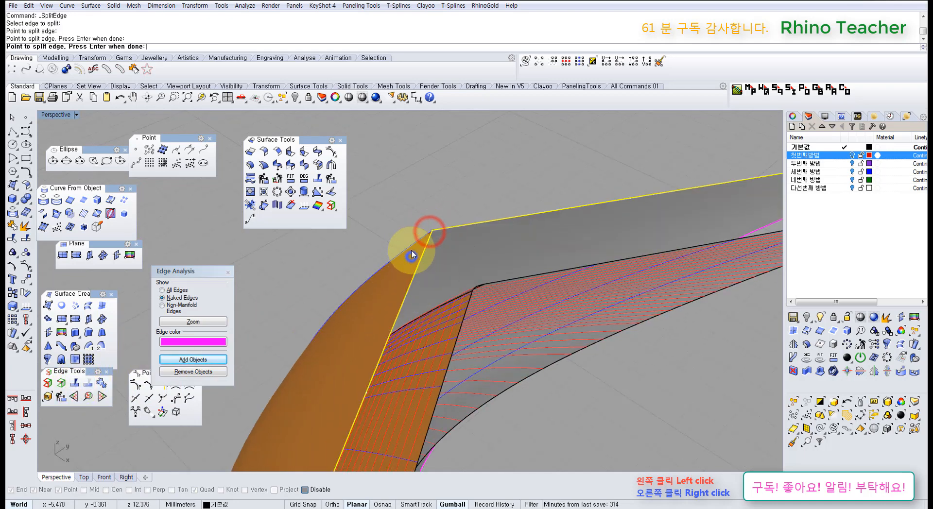
pyautogui.click(413, 207)
# - Loft a rim surface between the outer surface's shorter top edge segment and the matching inner top edge
pyautogui.scroll(-5, 418, 253)
pyautogui.moveTo(418, 255); pyautogui.dragTo(400, 254, button='right')
pyautogui.moveTo(409, 229); pyautogui.dragTo(343, 277, button='right')
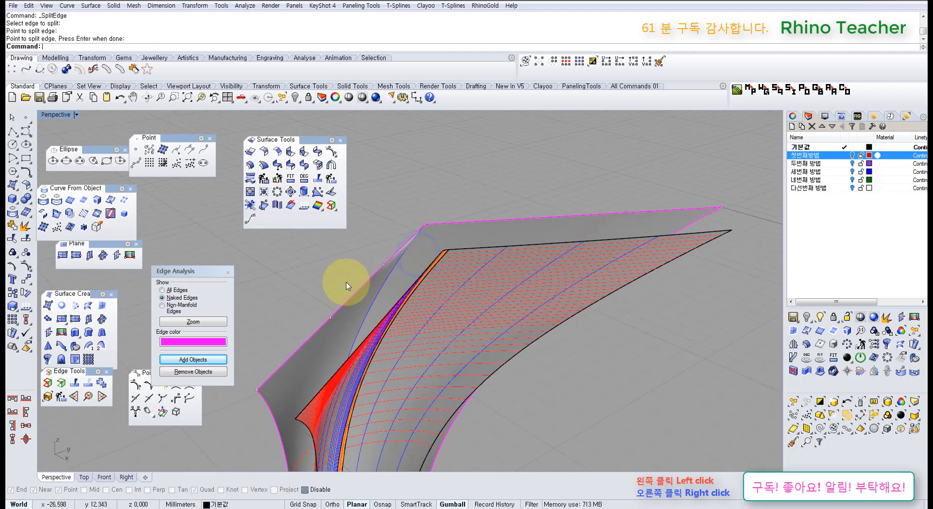
pyautogui.moveTo(306, 323); pyautogui.dragTo(249, 281, button='right')
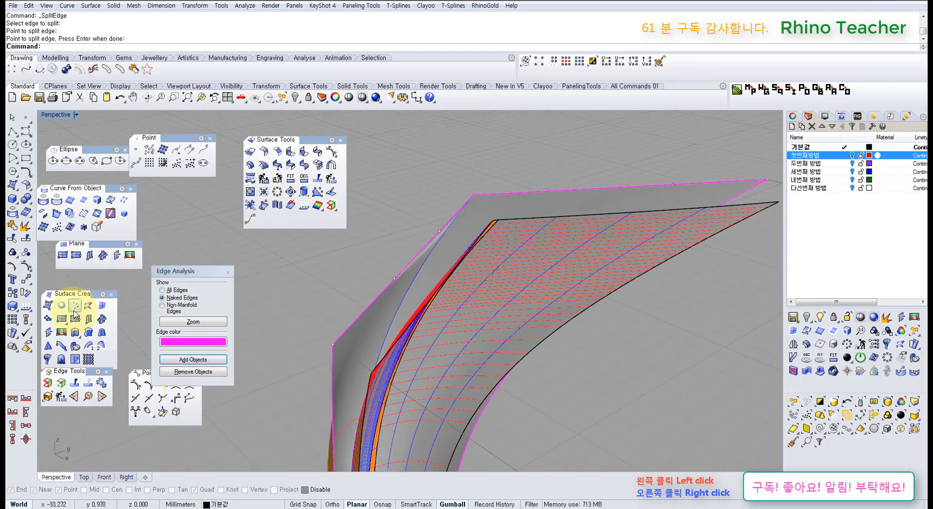
pyautogui.click(88, 304)
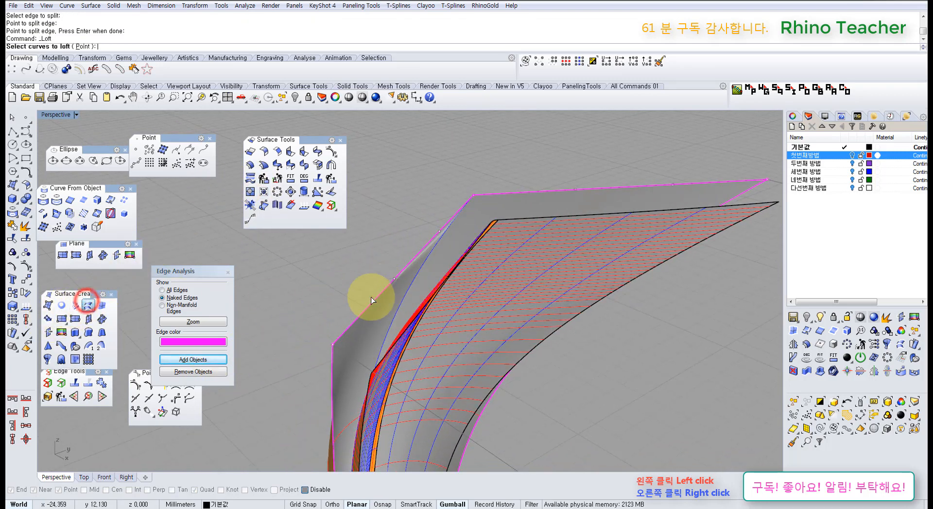
pyautogui.click(357, 328)
pyautogui.moveTo(367, 341); pyautogui.dragTo(309, 322, button='right')
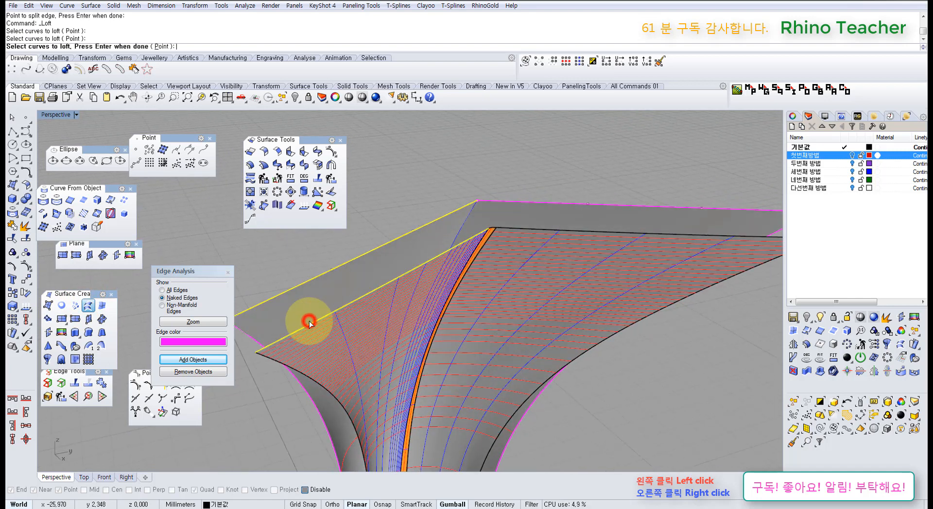
pyautogui.rightClick(309, 322)
pyautogui.rightClick(448, 207)
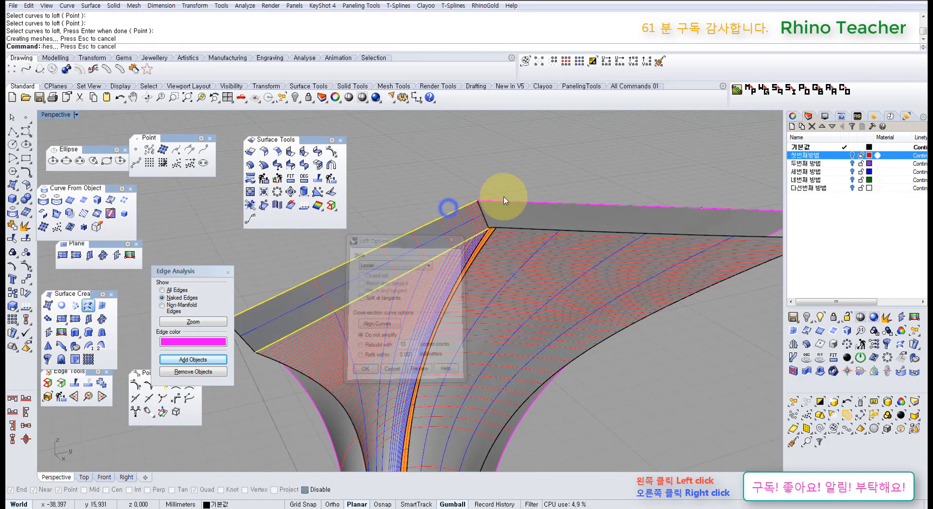
# - Loft a second rim surface between the other outer top edge segment beyond the corner and its matching inner edge
pyautogui.moveTo(506, 201); pyautogui.dragTo(485, 208, button='right')
pyautogui.rightClick(486, 209)
pyautogui.click(487, 205)
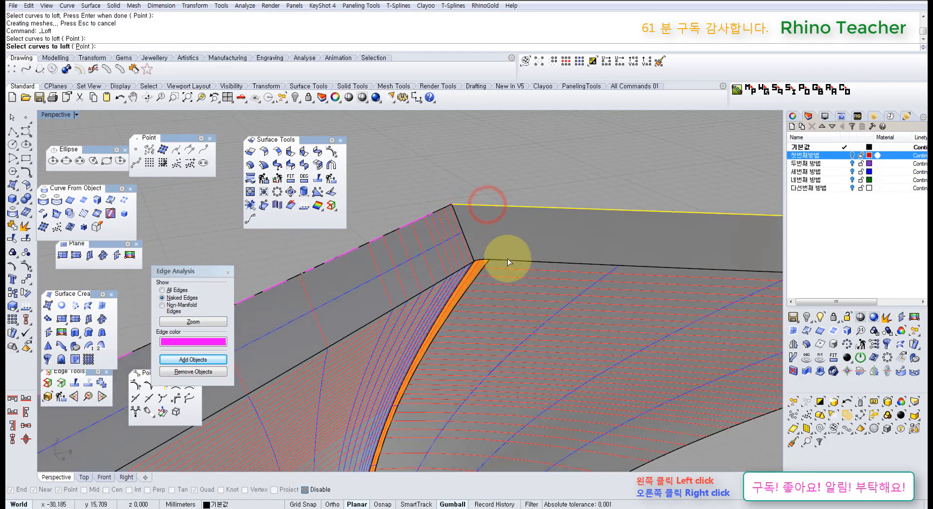
pyautogui.click(508, 258)
pyautogui.rightClick(507, 257)
pyautogui.press('Return')
# - Try to fill the triangular corner gap with an edge surface, picking both loft edges before the fillet edge, and undo it
pyautogui.moveTo(505, 256); pyautogui.dragTo(449, 316, button='right')
pyautogui.scroll(3, 481, 257)
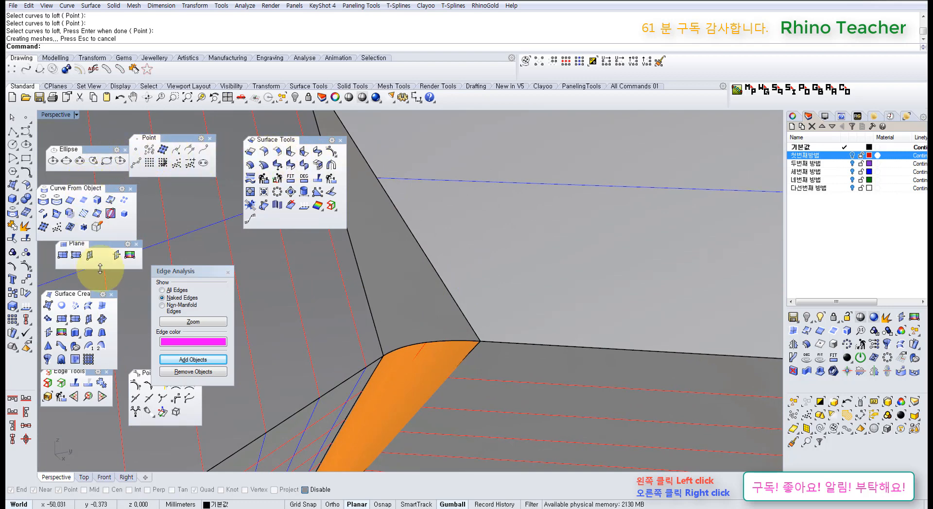
pyautogui.click(101, 307)
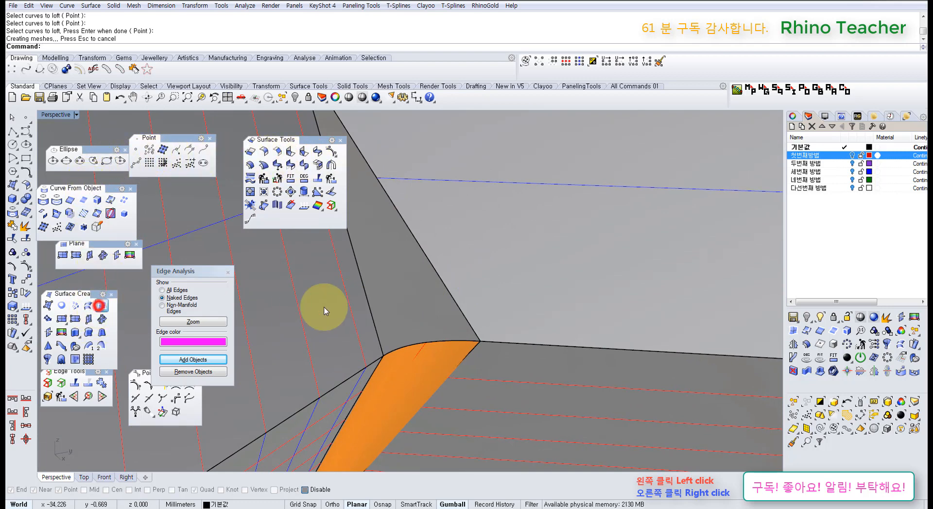
pyautogui.click(375, 329)
pyautogui.click(454, 294)
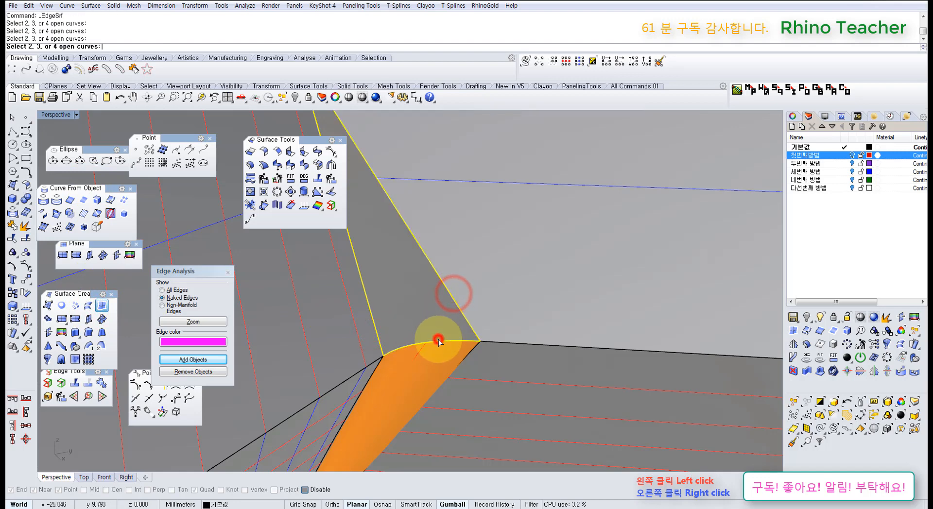
pyautogui.click(437, 339)
pyautogui.rightClick(436, 335)
pyautogui.scroll(-5, 427, 302)
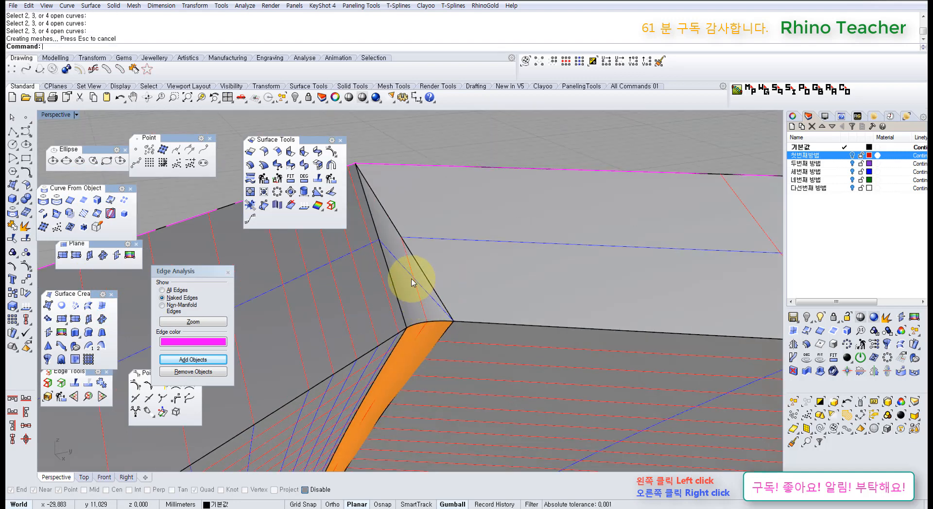
pyautogui.scroll(5, 395, 261)
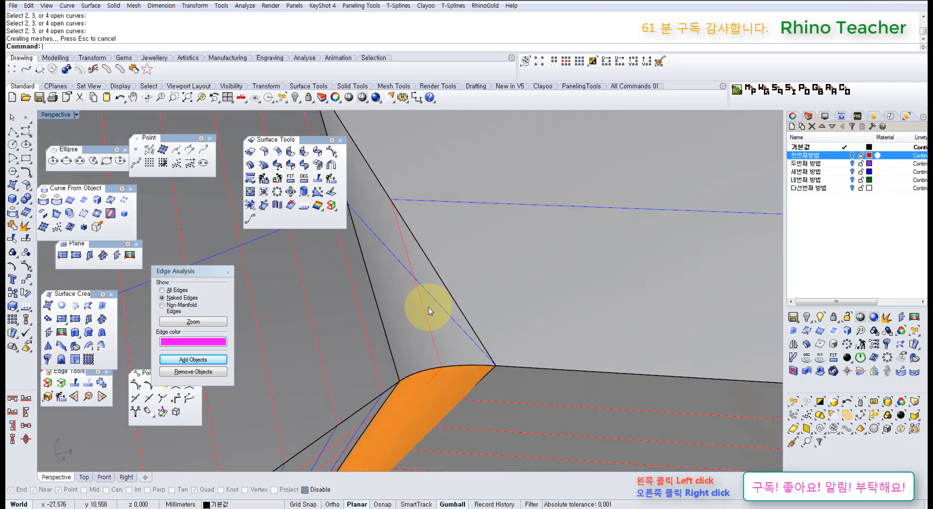
pyautogui.hotkey('ctrl', 'z')
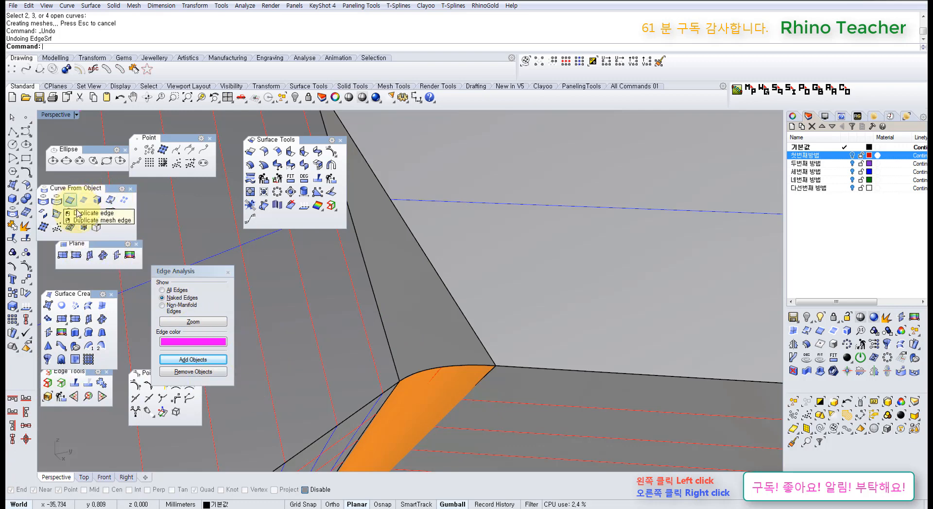
# - Fill the triangular corner gap with an edge surface, picking the fillet's top edge first and the two loft edges after it
pyautogui.click(102, 308)
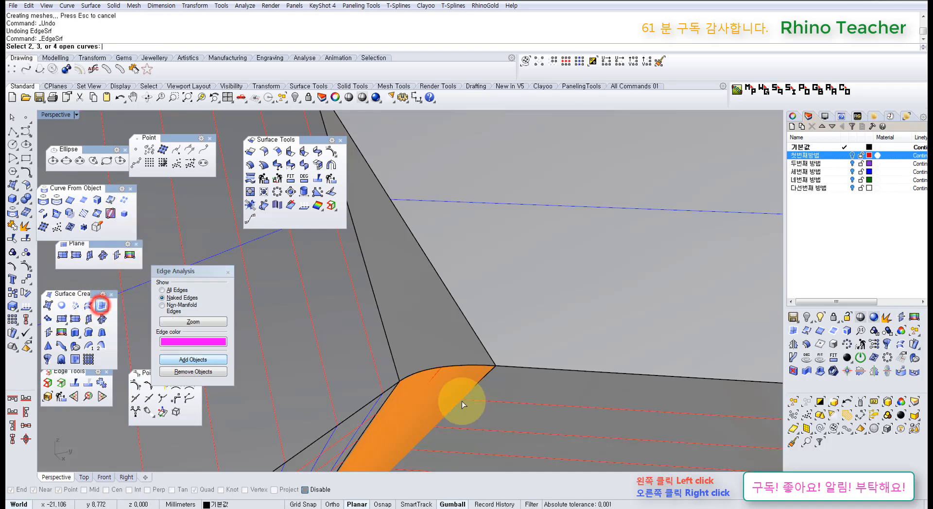
pyautogui.click(442, 369)
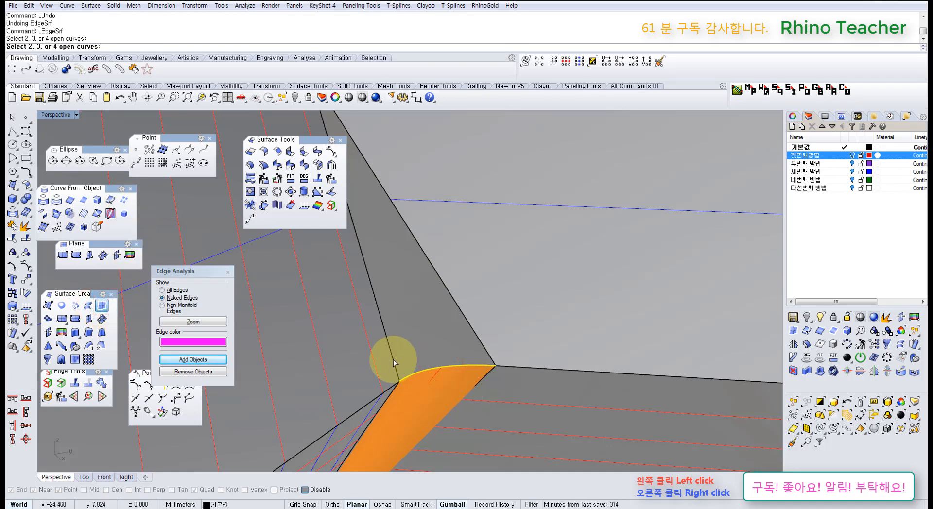
pyautogui.click(393, 360)
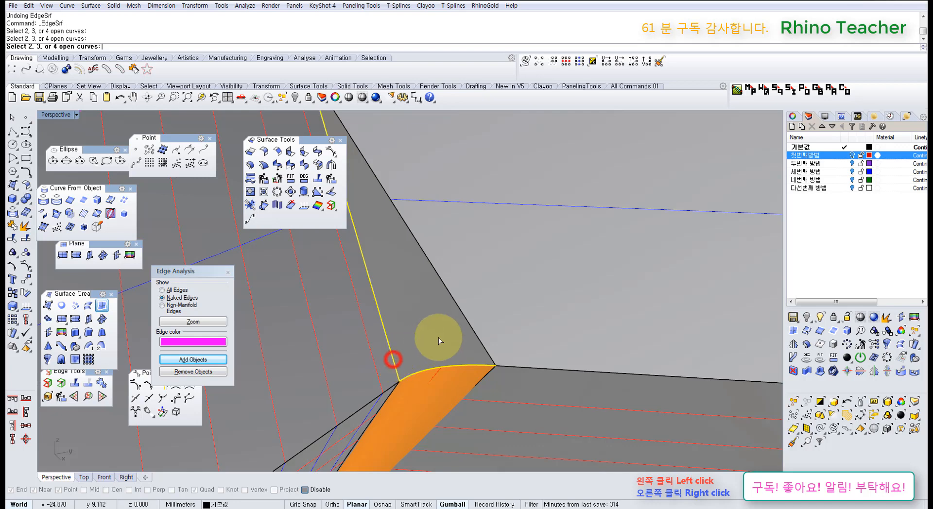
pyautogui.rightClick(468, 324)
# - Join the corner patch and the two lofted rim surfaces into one polysurface
pyautogui.moveTo(469, 323); pyautogui.dragTo(482, 315, button='right')
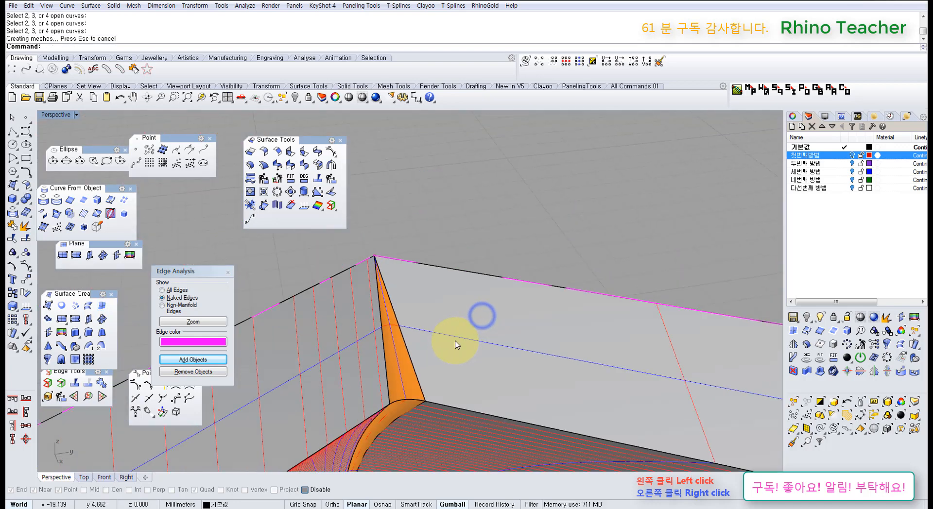
pyautogui.click(383, 369)
pyautogui.keyDown('shift'); pyautogui.click(363, 377); pyautogui.keyUp('shift')
pyautogui.keyDown('shift'); pyautogui.click(440, 364); pyautogui.keyUp('shift')
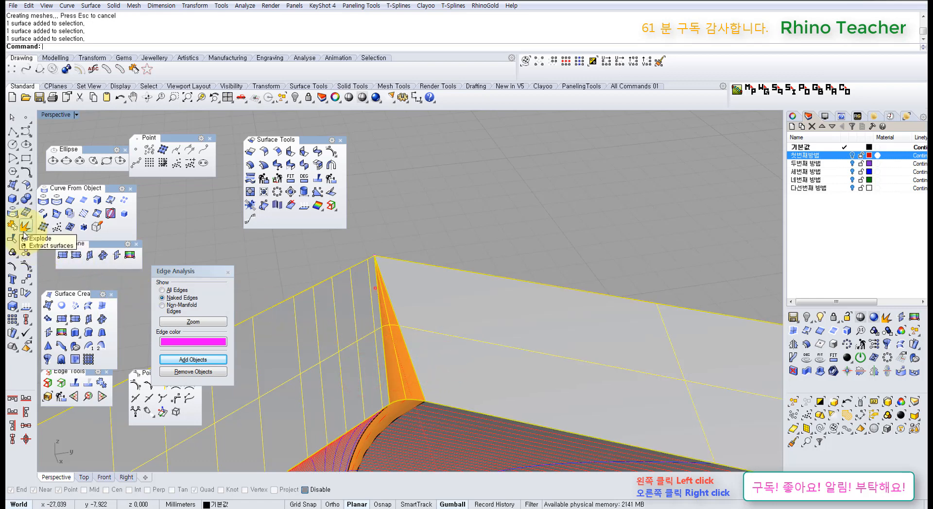
pyautogui.click(446, 216)
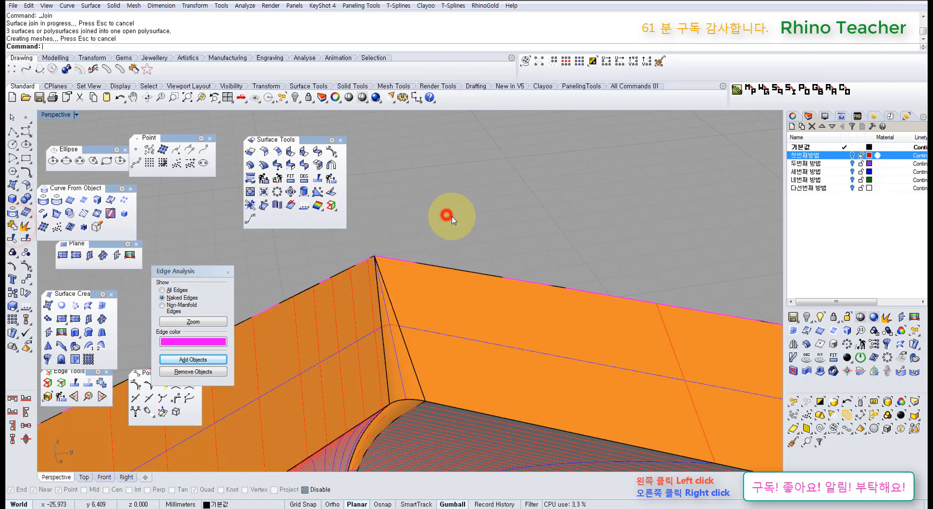
# - Join the rim polysurface with the outer and inner surfaces, and clear the selection
pyautogui.scroll(-6, 446, 217)
pyautogui.moveTo(458, 377); pyautogui.dragTo(491, 272, button='right')
pyautogui.moveTo(506, 223); pyautogui.dragTo(414, 304)
pyautogui.rightClick(414, 304)
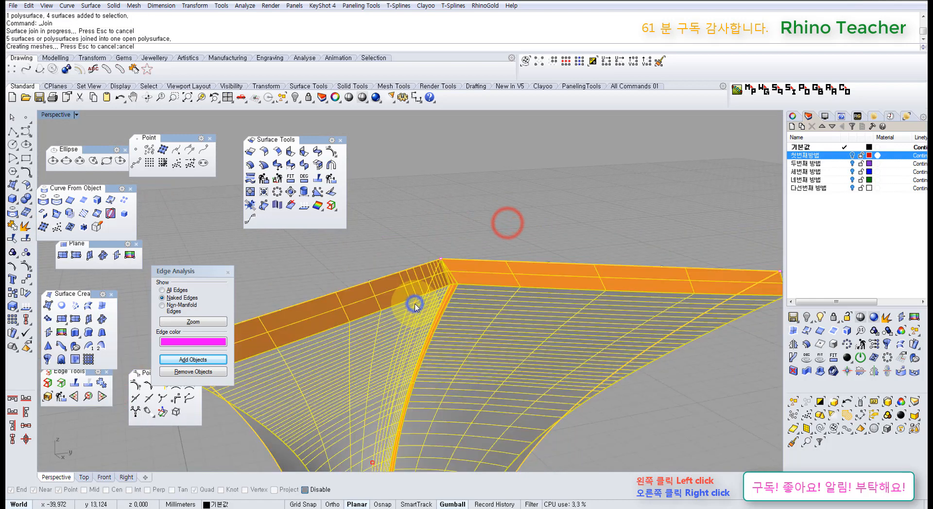
pyautogui.moveTo(388, 344); pyautogui.dragTo(430, 347, button='right')
pyautogui.press('Escape')
pyautogui.moveTo(506, 342); pyautogui.dragTo(461, 315, button='right')
# - Undo the joins, rim surfaces, edge split and duplicated edge, back past the earlier split and explode of the inner polysurface
pyautogui.hotkey('ctrl', 'z')
pyautogui.hotkey('ctrl', 'z')
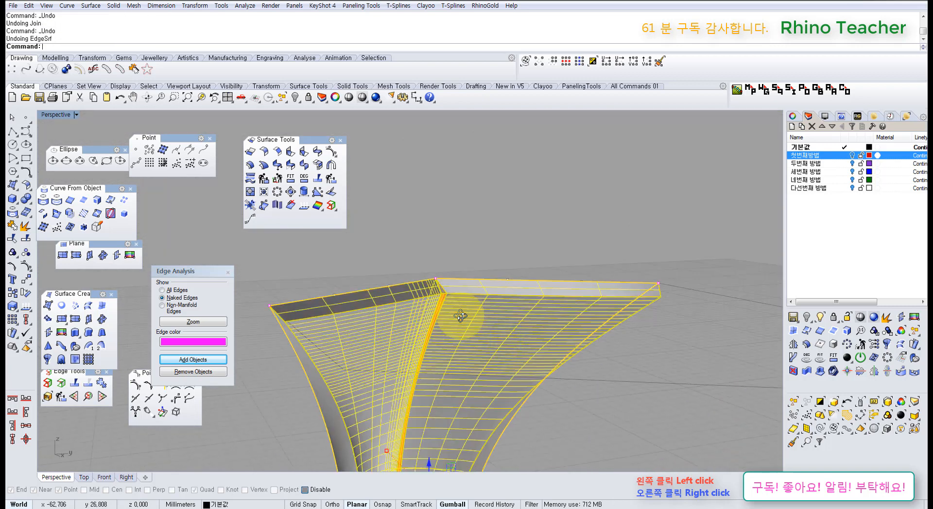
pyautogui.hotkey('ctrl', 'z')
pyautogui.hotkey('ctrl', 'z')
pyautogui.hotkey('ctrl', 'z')
pyautogui.hotkey('ctrl', 'z')
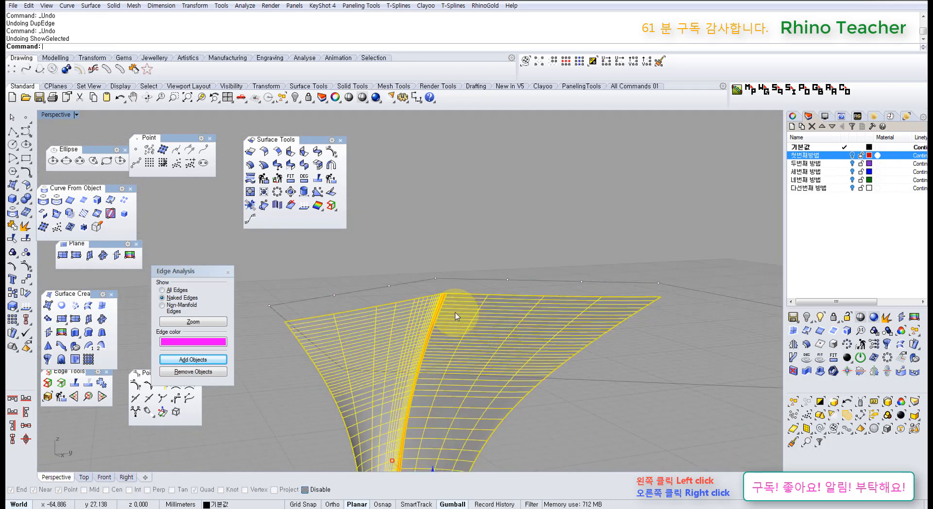
pyautogui.hotkey('ctrl', 'z')
pyautogui.hotkey('ctrl', 'z')
pyautogui.hotkey('ctrl', 'z')
pyautogui.hotkey('ctrl', 'z')
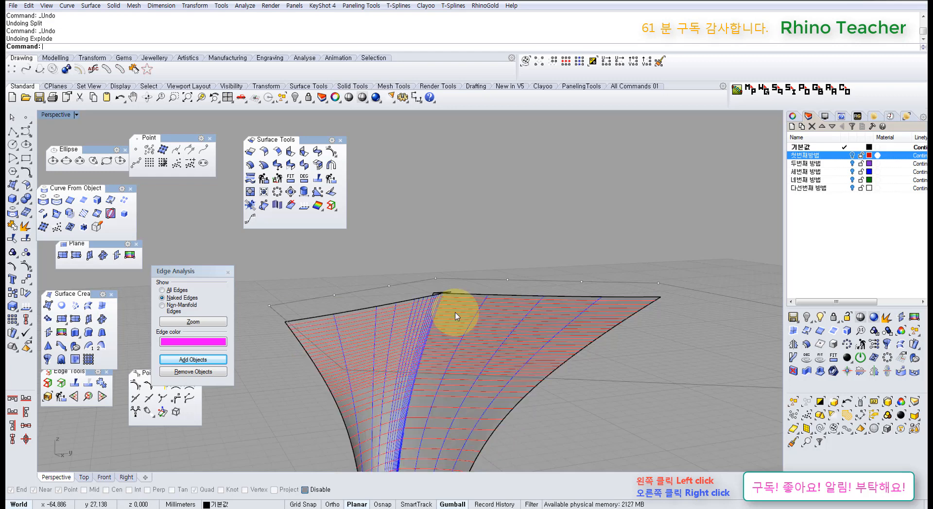
# - Delete the inner polysurface, keeping the outer surface and the guide curves
pyautogui.moveTo(447, 361); pyautogui.dragTo(482, 322, button='right')
pyautogui.click(619, 398)
pyautogui.click(561, 356)
pyautogui.press('Delete')
pyautogui.scroll(-4, 531, 363)
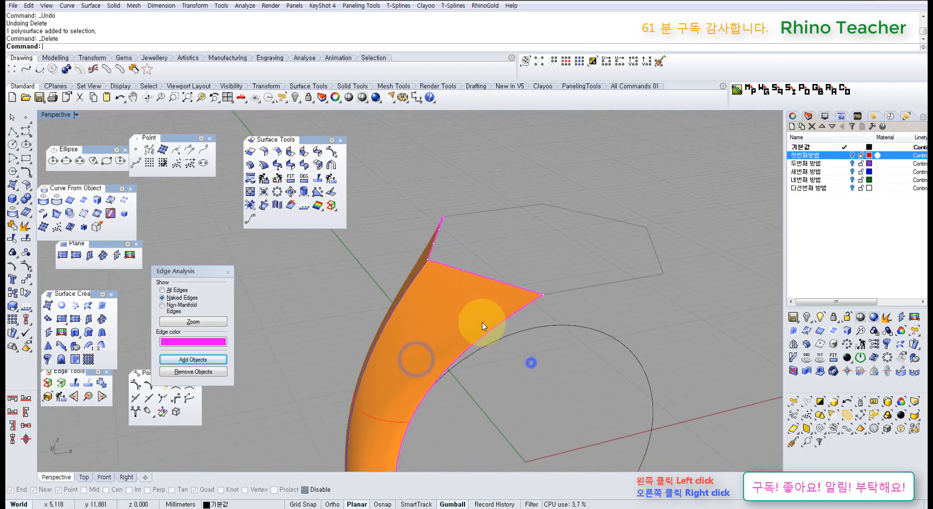
# - Select the outer surface and try to redo the undone operations
pyautogui.click(447, 331)
pyautogui.moveTo(447, 331); pyautogui.dragTo(421, 312, button='right')
pyautogui.hotkey('ctrl', 'y')
pyautogui.hotkey('ctrl', 'y')
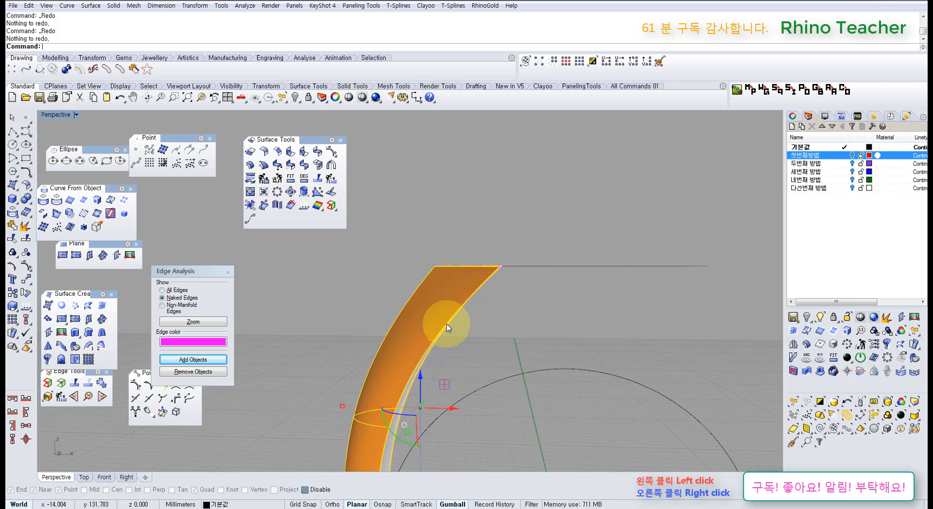
# - Offset the outer surface inward by 0.55 mm without making a solid
pyautogui.moveTo(513, 325); pyautogui.dragTo(464, 374, button='right')
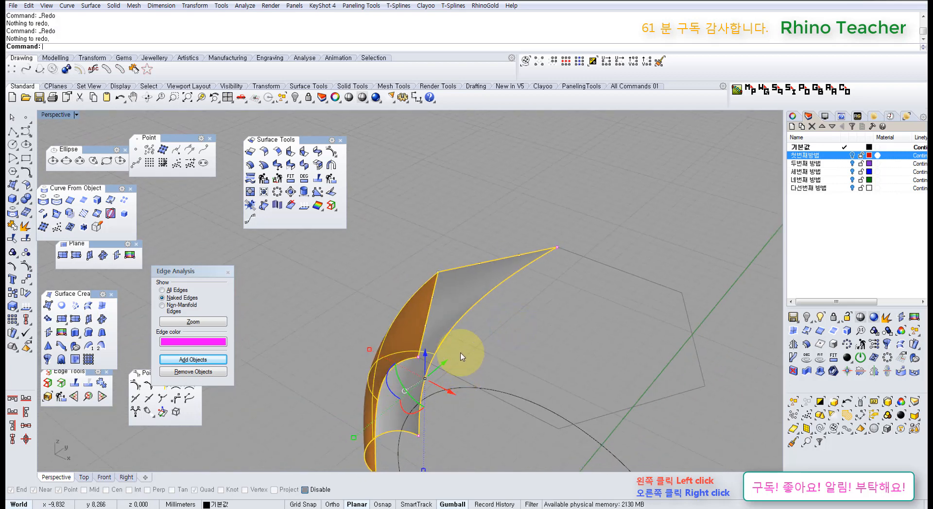
pyautogui.click(468, 285)
pyautogui.click(252, 166)
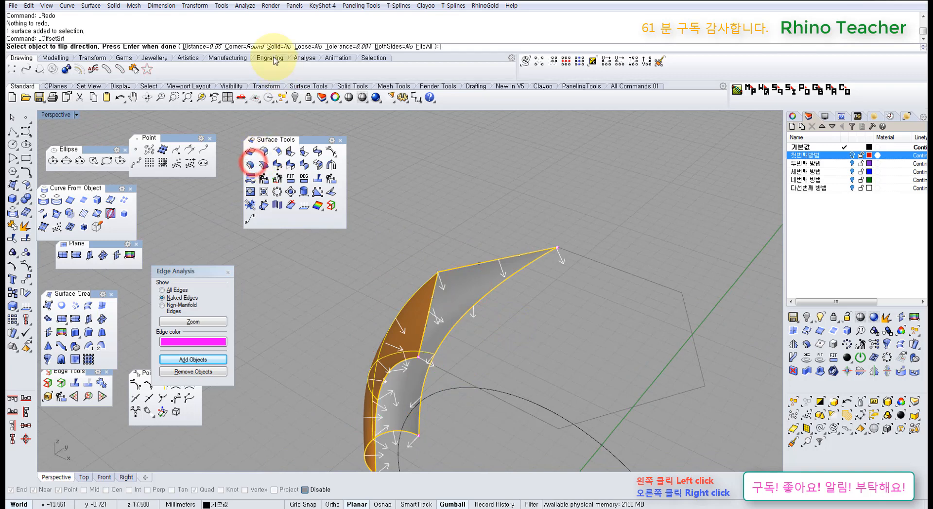
pyautogui.rightClick(453, 191)
pyautogui.click(470, 186)
pyautogui.moveTo(416, 254); pyautogui.dragTo(460, 242, button='right')
# - Copy the outer surface in place and scale it down about the origin in the Front view using two reference points
pyautogui.click(421, 284)
pyautogui.hotkey('ctrl', 'F2')
pyautogui.scroll(-6, 407, 296)
pyautogui.moveTo(443, 327); pyautogui.dragTo(486, 372, button='right')
pyautogui.scroll(8, 418, 299)
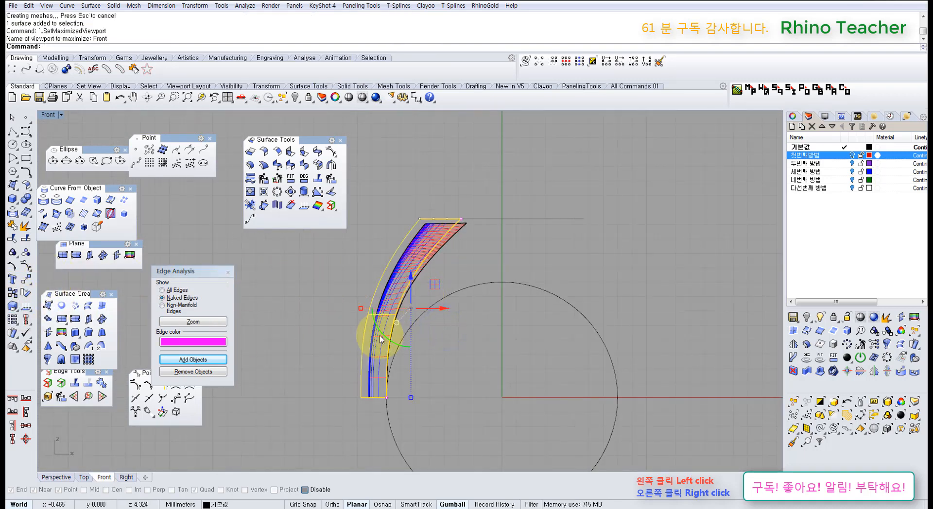
pyautogui.hotkey('ctrl', 'c')
pyautogui.hotkey('ctrl', 'v')
pyautogui.click(13, 305)
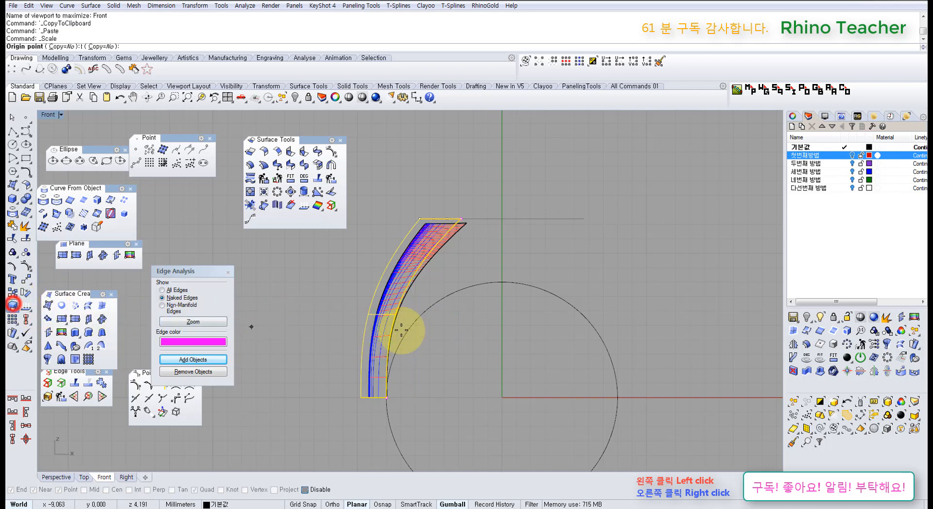
pyautogui.write('0')
pyautogui.press('Return')
pyautogui.click(391, 184)
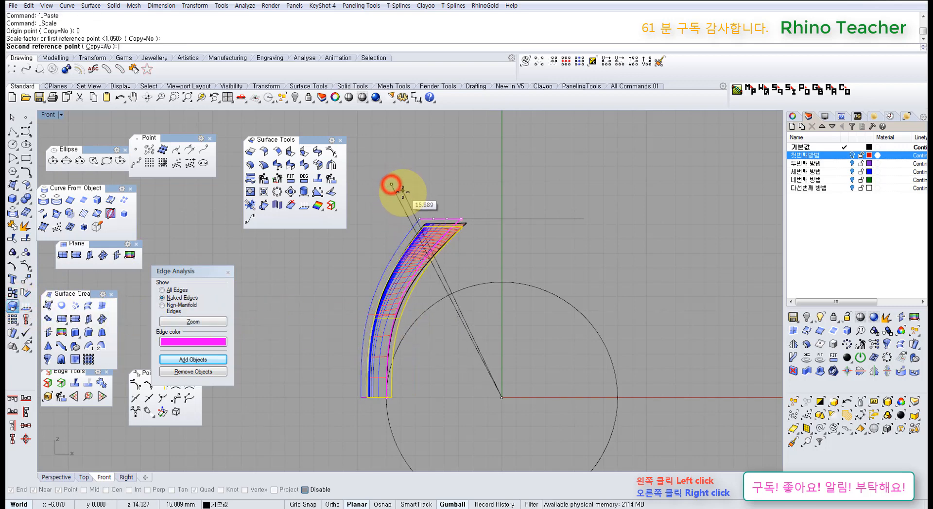
pyautogui.click(401, 194)
pyautogui.hotkey('ctrl', 'F4')
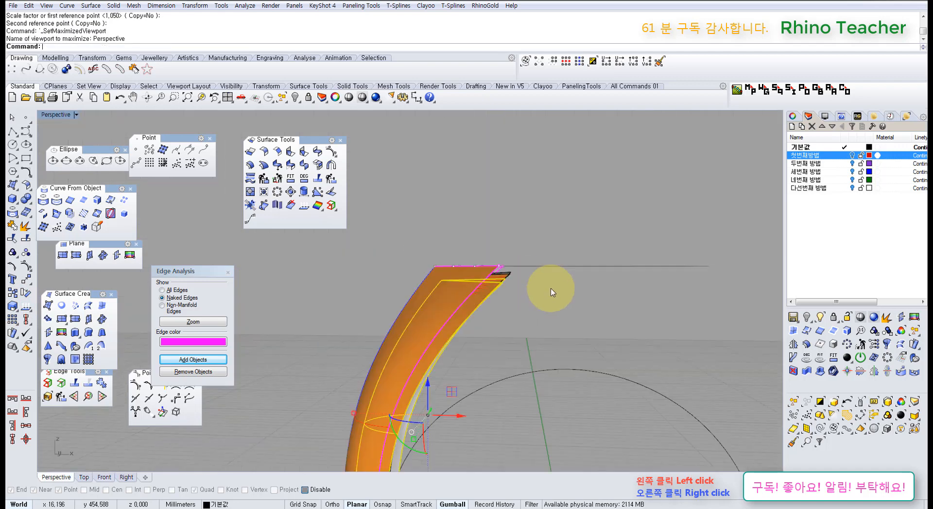
# - Delete the offset surface and the scaled surface, keeping one outer surface
pyautogui.moveTo(556, 307); pyautogui.dragTo(363, 407, button='right')
pyautogui.click(381, 358)
pyautogui.press('Delete')
pyautogui.click(395, 374)
pyautogui.press('Delete')
# - Unlock all locked objects and close the edge analysis
pyautogui.moveTo(273, 392); pyautogui.dragTo(476, 296, button='right')
pyautogui.click(478, 290)
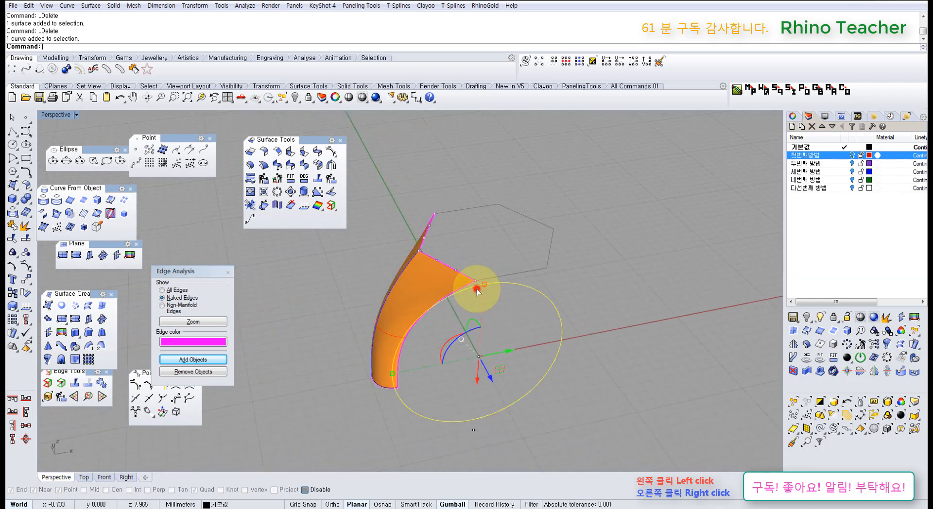
pyautogui.hotkey('ctrl', 'alt', 'l')
pyautogui.click(585, 260)
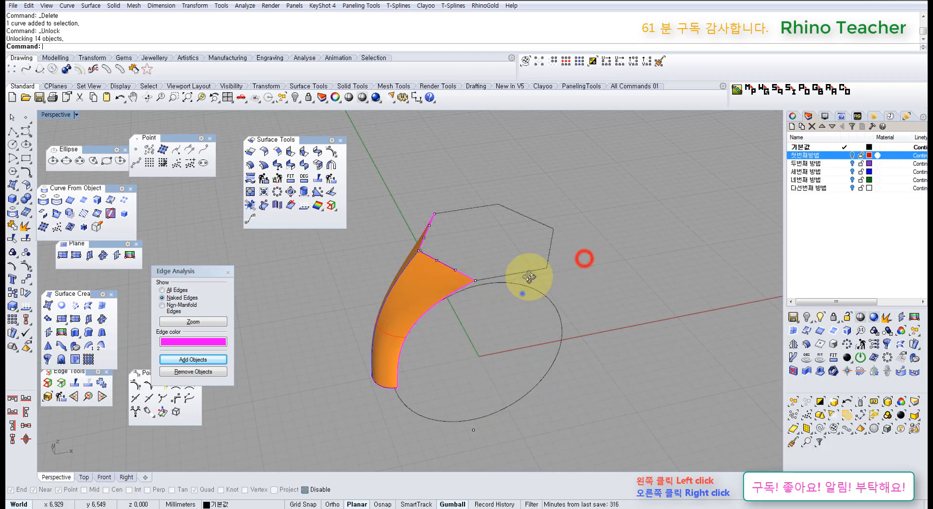
pyautogui.moveTo(523, 294); pyautogui.dragTo(496, 250, button='right')
pyautogui.click(228, 273)
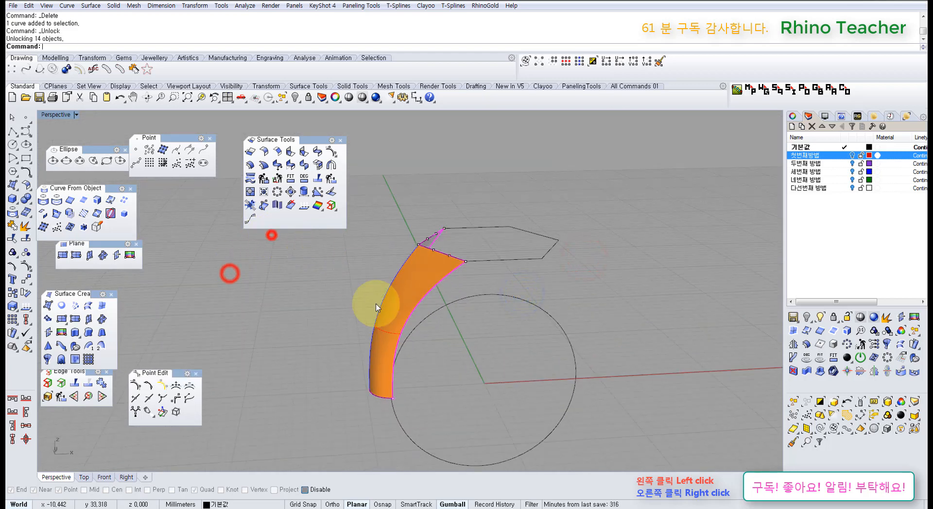
# - Show the outer surface's control points, try moving the points near its lower end, and undo the move
pyautogui.click(398, 323)
pyautogui.press('F10')
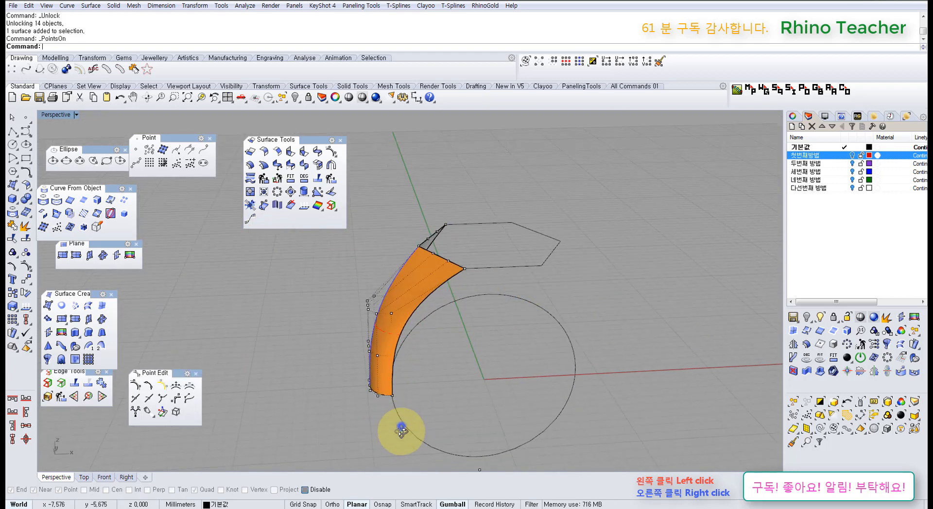
pyautogui.scroll(3, 391, 408)
pyautogui.click(392, 389)
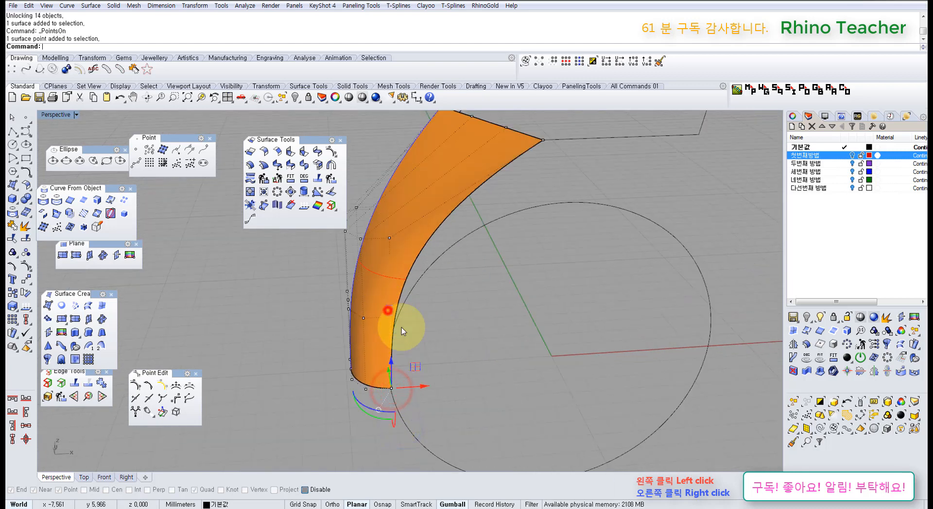
pyautogui.keyDown('shift'); pyautogui.moveTo(387, 310); pyautogui.dragTo(402, 329); pyautogui.keyUp('shift')
pyautogui.scroll(-3, 415, 344)
pyautogui.moveTo(416, 352)
pyautogui.mouseDown(button='right')
pyautogui.moveTo(421, 360)
pyautogui.moveTo(427, 346)
pyautogui.mouseUp(button='right')
pyautogui.moveTo(429, 341); pyautogui.dragTo(528, 327)
pyautogui.moveTo(472, 354); pyautogui.dragTo(503, 282, button='right')
pyautogui.hotkey('ctrl', 'z')
pyautogui.press('Escape')
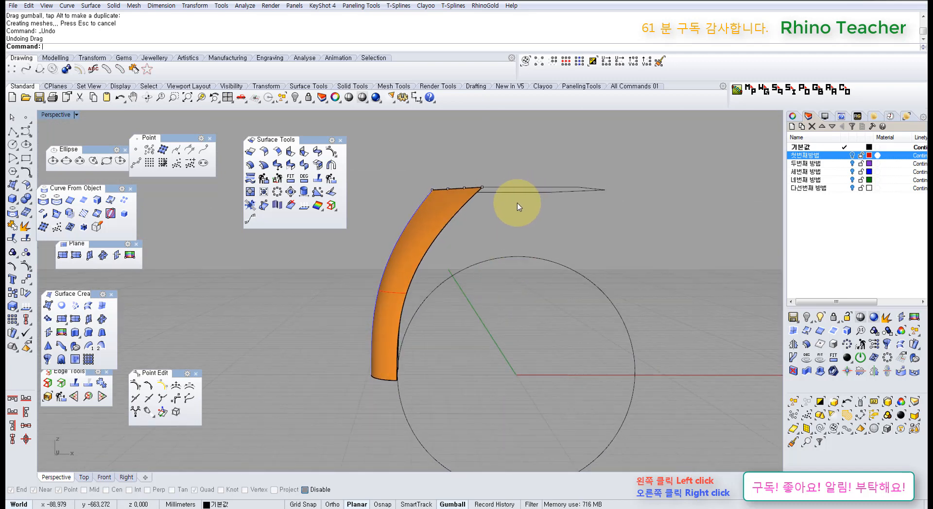
# - Mirror the outer surface across the Y axis through the origin, keeping the original
pyautogui.moveTo(520, 183); pyautogui.dragTo(512, 237, button='right')
pyautogui.click(511, 239)
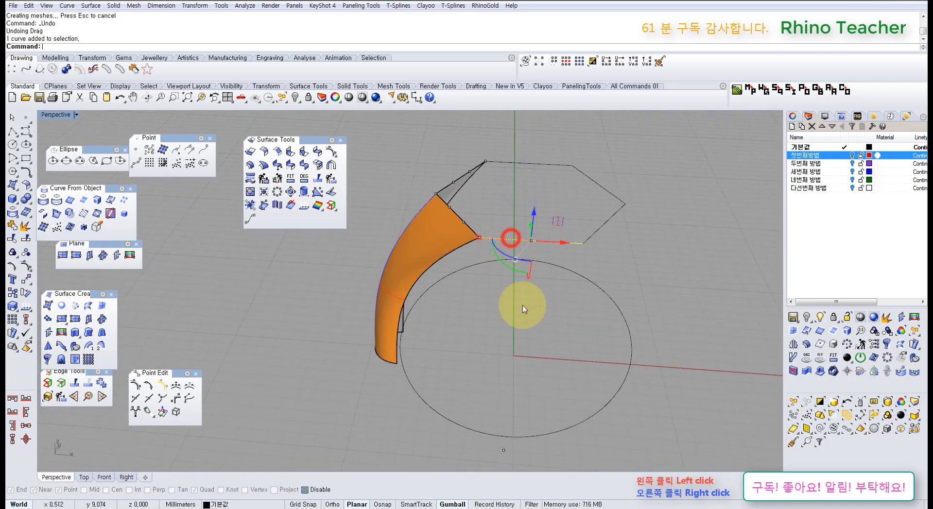
pyautogui.moveTo(517, 314)
pyautogui.mouseDown(button='right')
pyautogui.moveTo(514, 267)
pyautogui.moveTo(507, 314)
pyautogui.mouseUp(button='right')
pyautogui.click(508, 314)
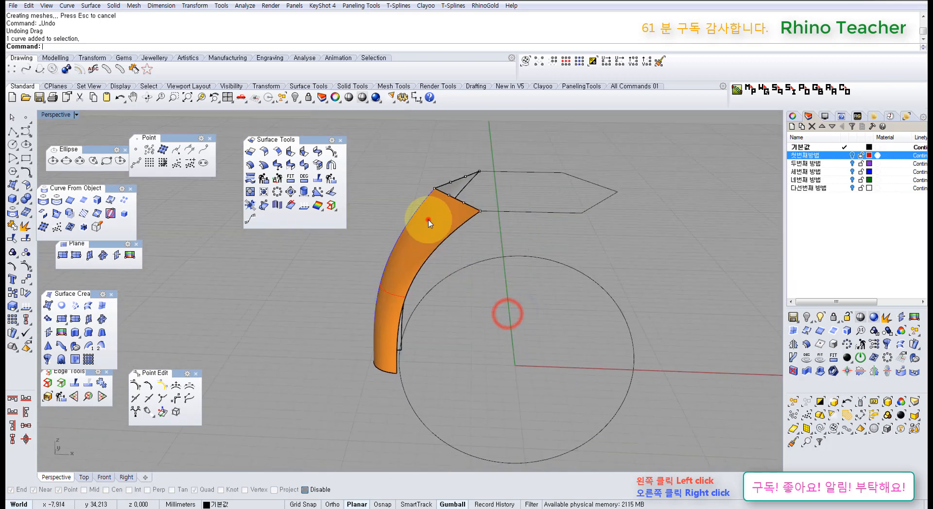
pyautogui.click(427, 220)
pyautogui.moveTo(516, 254); pyautogui.dragTo(515, 296, button='right')
pyautogui.middleClick(515, 295)
pyautogui.click(455, 298)
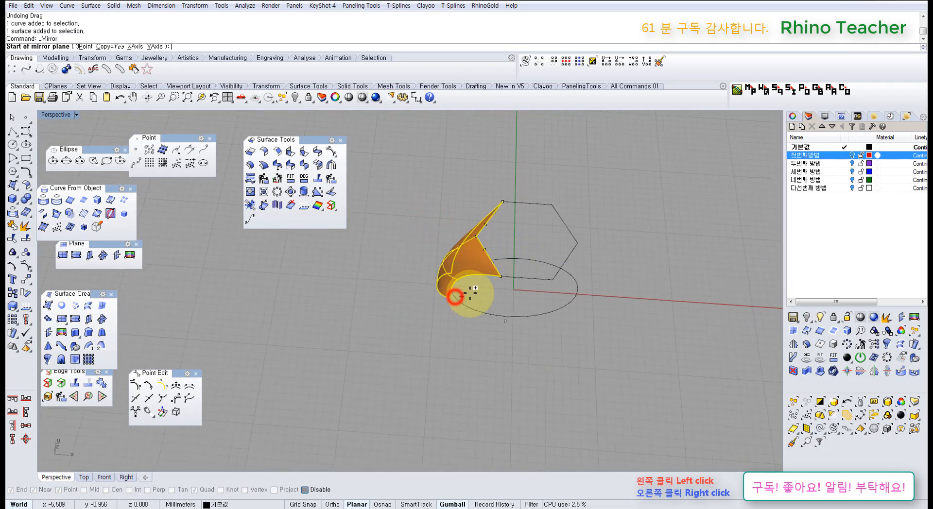
pyautogui.press('Return')
pyautogui.click(493, 356)
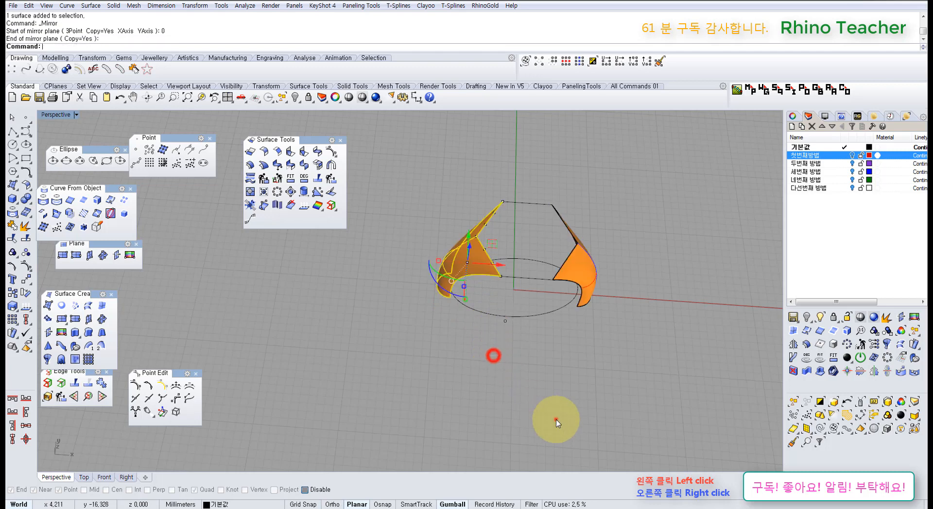
pyautogui.click(556, 419)
# - Sweep the front top segment of the hexagon along the front edges of both side surfaces with Sweep 2 Rails, using Simple sweep
pyautogui.moveTo(534, 322); pyautogui.dragTo(513, 251, button='right')
pyautogui.scroll(4, 431, 230)
pyautogui.moveTo(516, 251); pyautogui.dragTo(408, 310, button='right')
pyautogui.moveTo(363, 329); pyautogui.dragTo(383, 298, button='right')
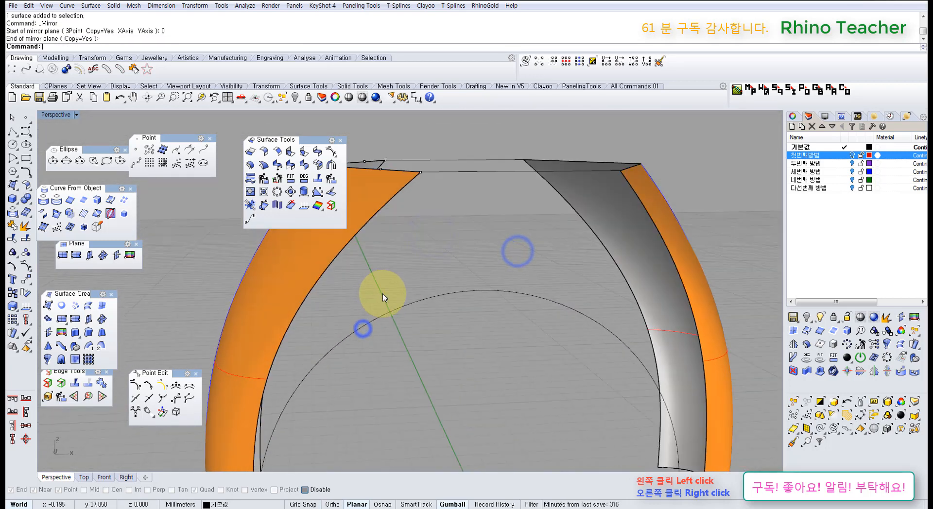
pyautogui.scroll(-4, 444, 285)
pyautogui.moveTo(445, 284)
pyautogui.mouseDown(button='right')
pyautogui.moveTo(444, 308)
pyautogui.moveTo(440, 296)
pyautogui.mouseUp(button='right')
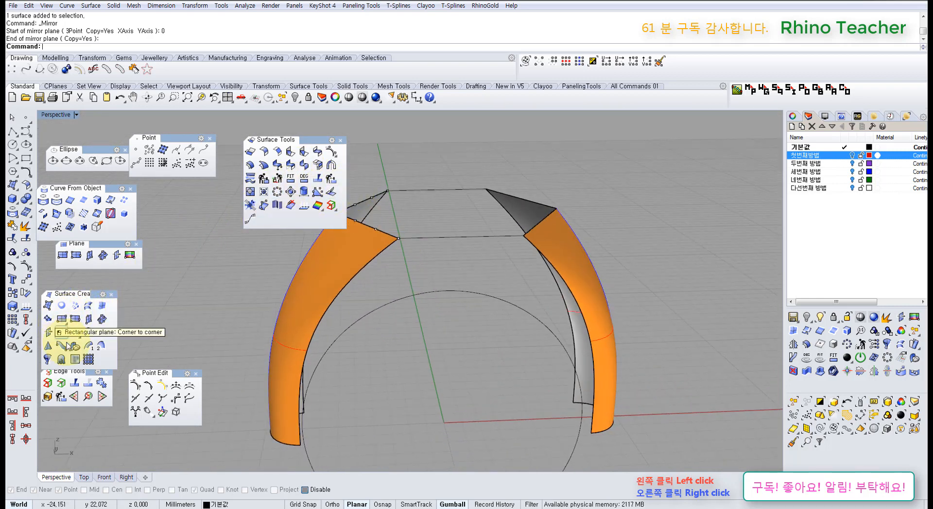
pyautogui.click(102, 348)
pyautogui.moveTo(394, 297); pyautogui.dragTo(392, 273, button='right')
pyautogui.click(392, 272)
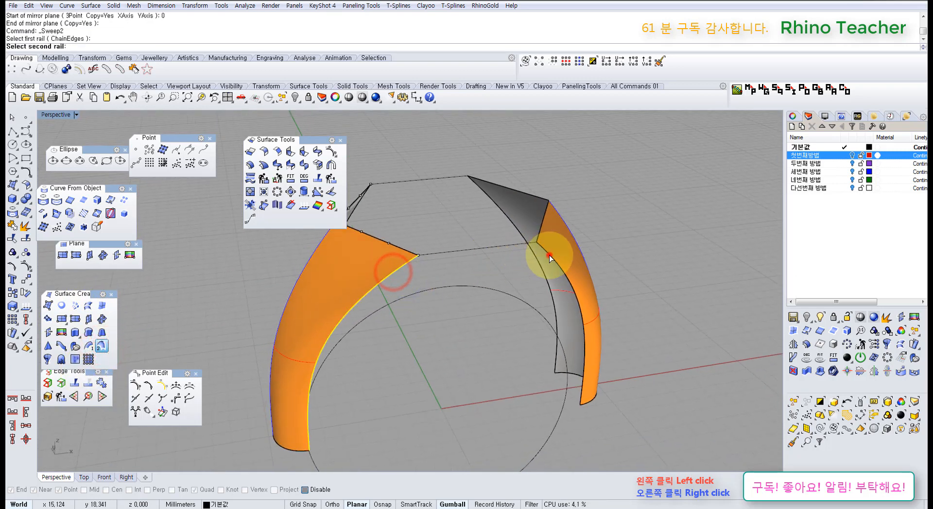
pyautogui.click(546, 254)
pyautogui.click(519, 245)
pyautogui.rightClick(462, 287)
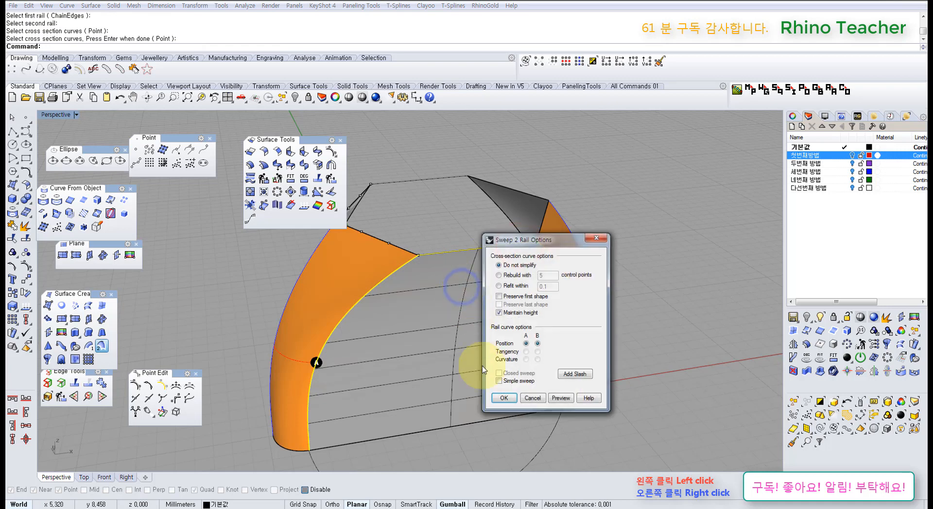
pyautogui.click(506, 381)
pyautogui.click(562, 398)
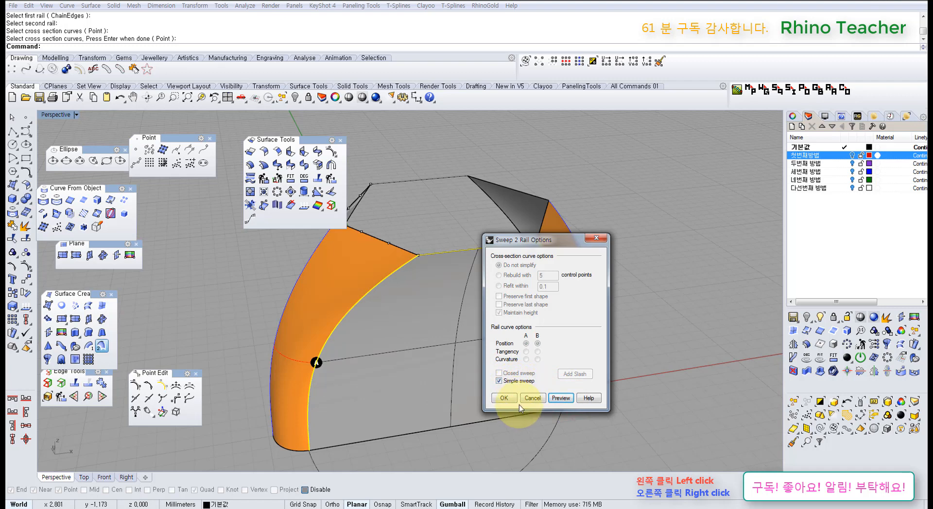
pyautogui.click(512, 398)
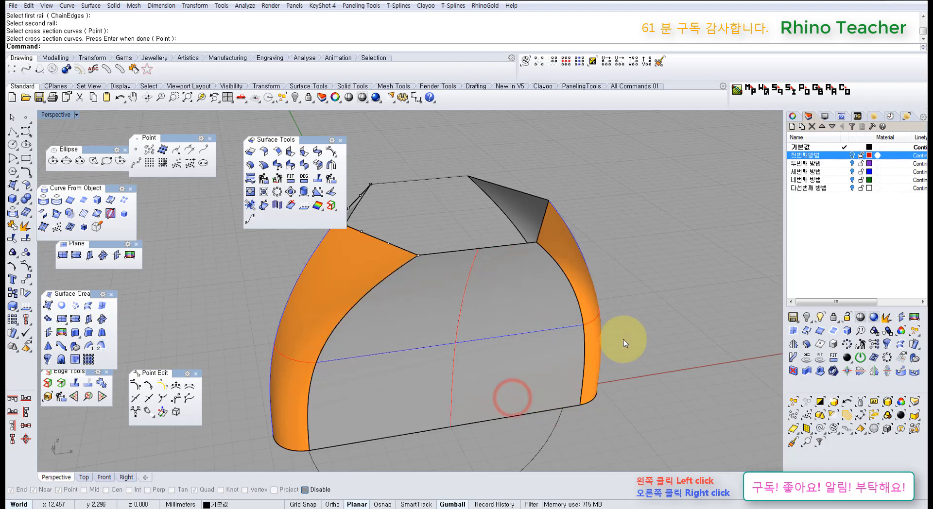
# - Show the control points of the swept front surface and both side surfaces to examine their layout in perspective
pyautogui.click(587, 319)
pyautogui.keyDown('shift'); pyautogui.click(517, 346); pyautogui.keyUp('shift')
pyautogui.keyDown('shift'); pyautogui.click(325, 303); pyautogui.keyUp('shift')
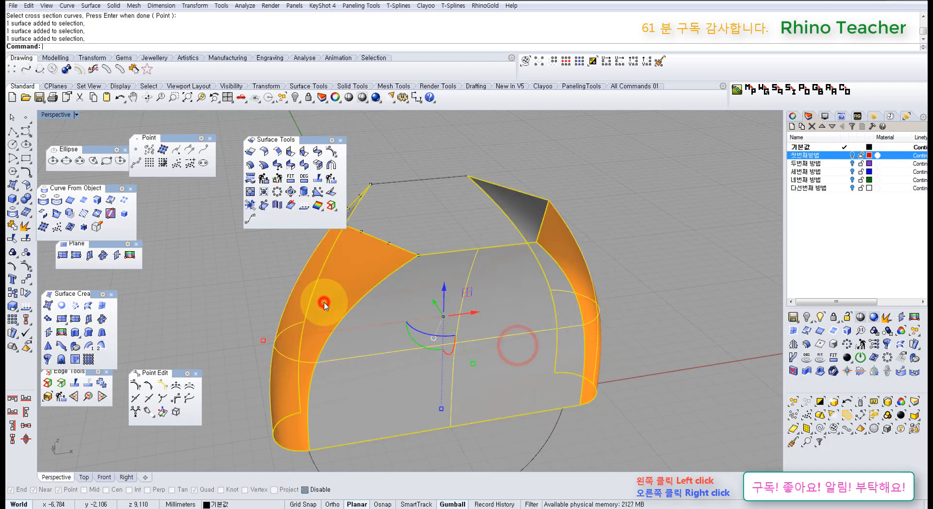
pyautogui.press('F10')
pyautogui.moveTo(300, 337); pyautogui.dragTo(333, 317, button='right')
pyautogui.click(428, 334)
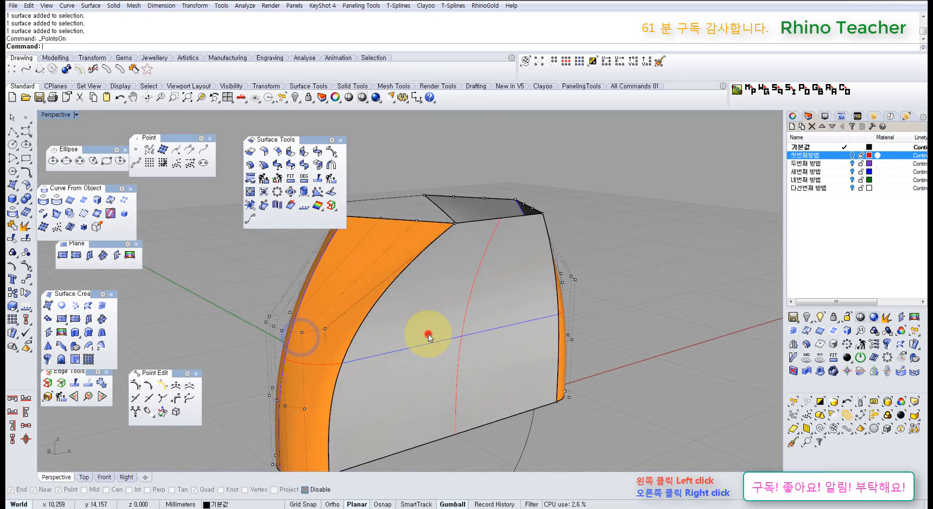
pyautogui.moveTo(418, 348); pyautogui.dragTo(479, 322, button='right')
# - Examine in the Front view how the control point rows of the three surfaces line up
pyautogui.hotkey('ctrl', 'F2')
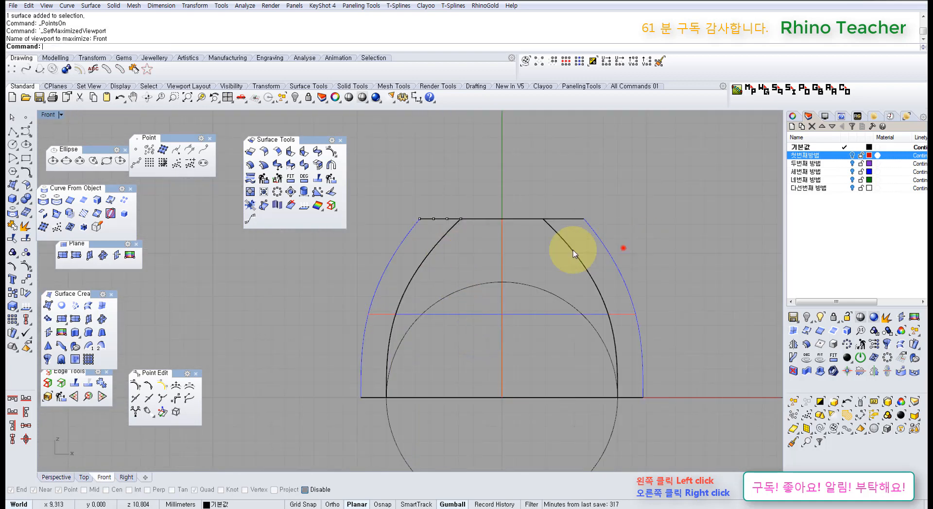
pyautogui.moveTo(624, 247); pyautogui.dragTo(411, 258)
pyautogui.press('F10')
pyautogui.click(334, 275)
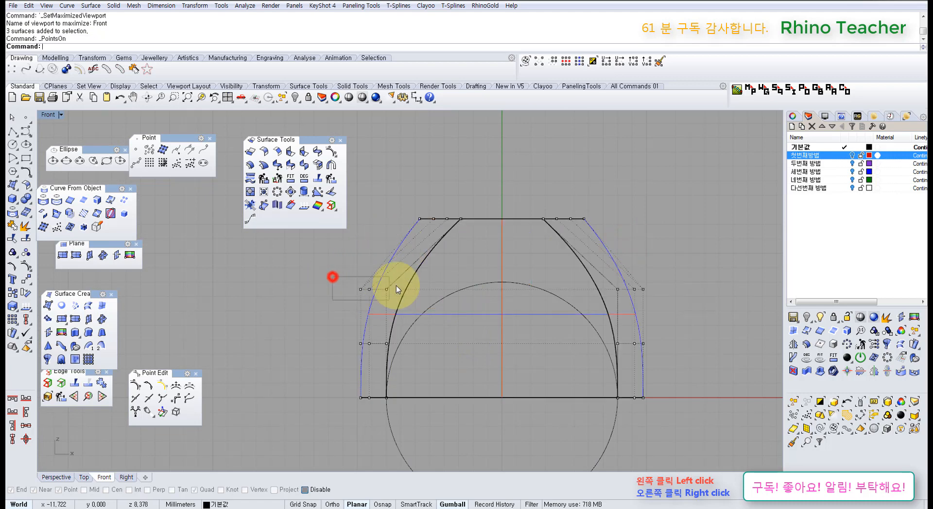
pyautogui.moveTo(402, 191); pyautogui.dragTo(496, 238)
pyautogui.moveTo(343, 275); pyautogui.dragTo(438, 310)
pyautogui.click(347, 353)
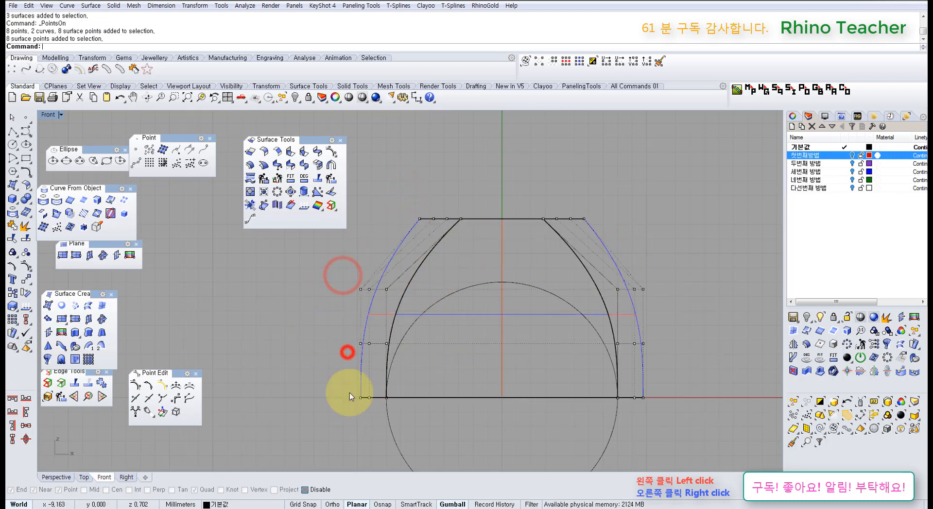
pyautogui.moveTo(321, 387); pyautogui.dragTo(428, 421)
pyautogui.press('Escape')
# - Show only the swept front surface's control points and examine their distribution
pyautogui.moveTo(479, 317); pyautogui.dragTo(396, 323, button='right')
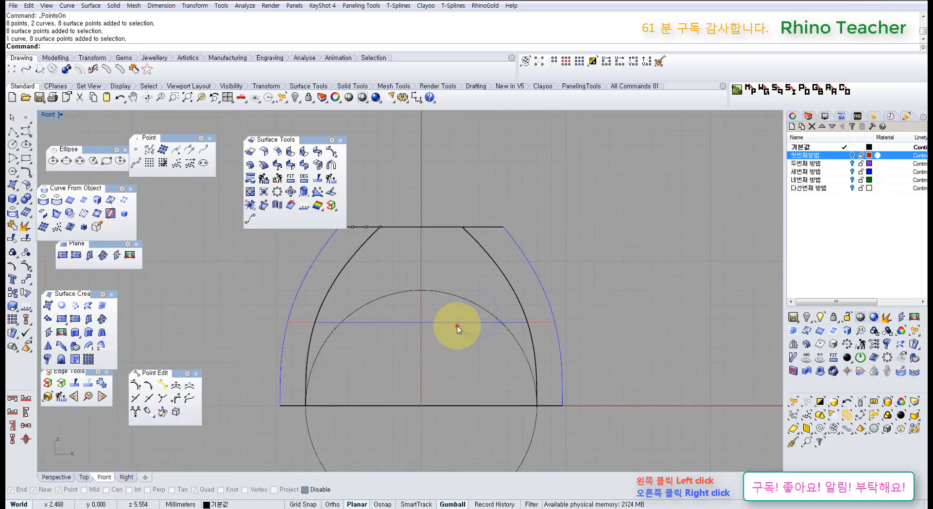
pyautogui.click(457, 328)
pyautogui.press('F10')
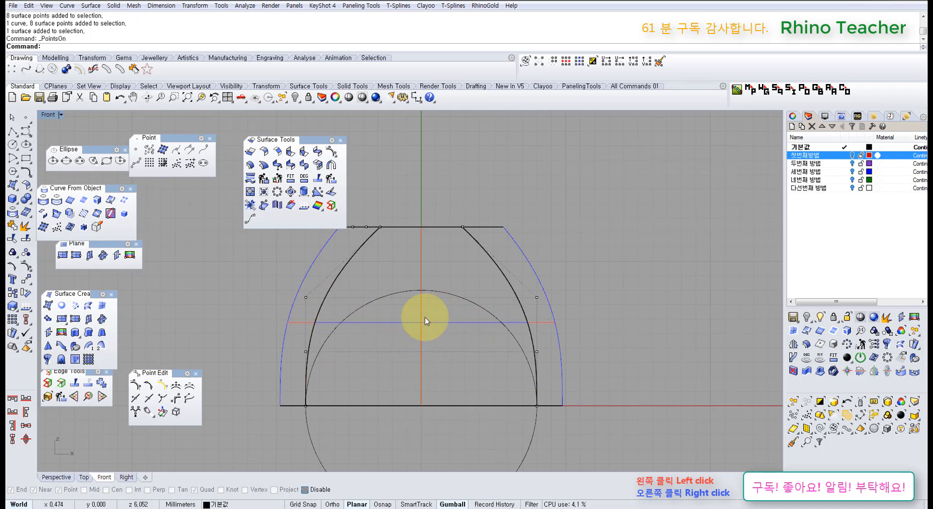
pyautogui.moveTo(403, 334); pyautogui.dragTo(320, 381, button='right')
# - Extrude the finger circle as an open, single-sided surface in the perspective view
pyautogui.hotkey('ctrl', 'F4')
pyautogui.moveTo(440, 292); pyautogui.dragTo(488, 304, button='right')
pyautogui.click(487, 302)
pyautogui.moveTo(461, 409); pyautogui.dragTo(495, 381, button='right')
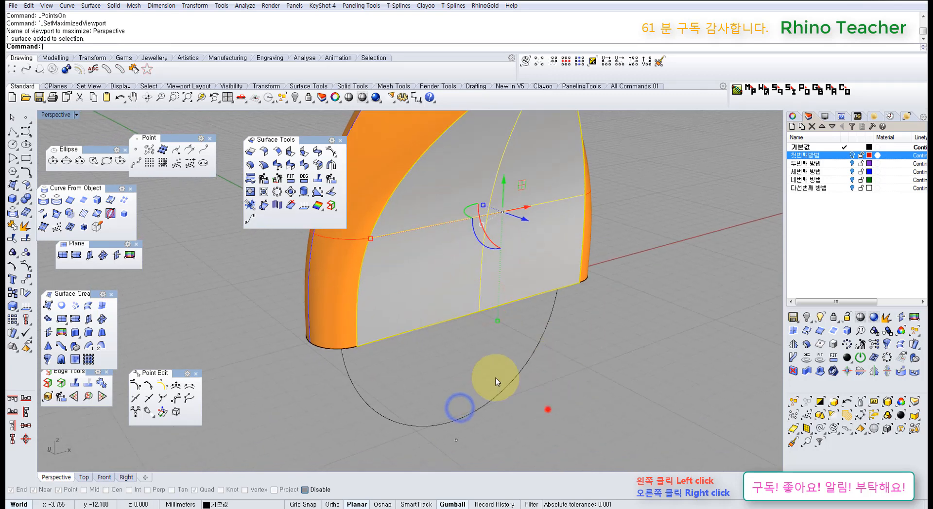
pyautogui.moveTo(548, 410); pyautogui.dragTo(468, 365)
pyautogui.moveTo(466, 364); pyautogui.dragTo(503, 387, button='right')
pyautogui.hotkey('ctrl', 'e')
pyautogui.click(535, 353)
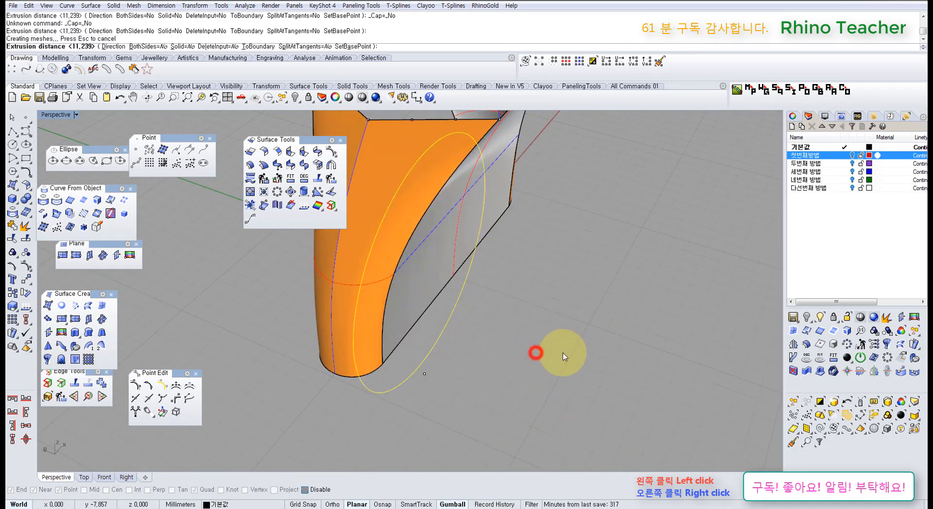
pyautogui.moveTo(554, 346); pyautogui.dragTo(431, 298, button='right')
# - Split the swept front surface and both side surfaces with the extruded finger circle as the cutting object
pyautogui.moveTo(512, 212); pyautogui.dragTo(409, 229, button='right')
pyautogui.moveTo(448, 240); pyautogui.dragTo(371, 247, button='right')
pyautogui.click(369, 243)
pyautogui.keyDown('shift'); pyautogui.click(470, 217); pyautogui.keyUp('shift')
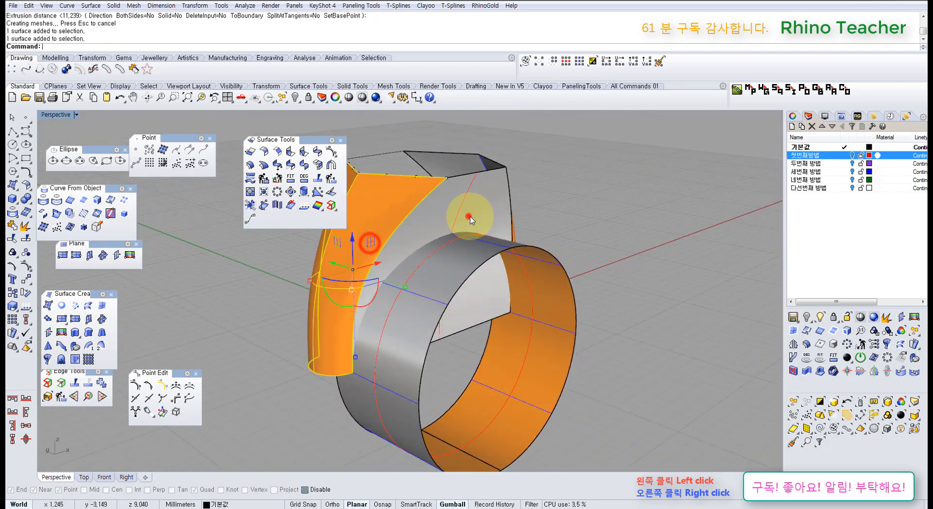
pyautogui.moveTo(549, 194); pyautogui.dragTo(485, 230, button='right')
pyautogui.keyDown('shift'); pyautogui.click(579, 226); pyautogui.keyUp('shift')
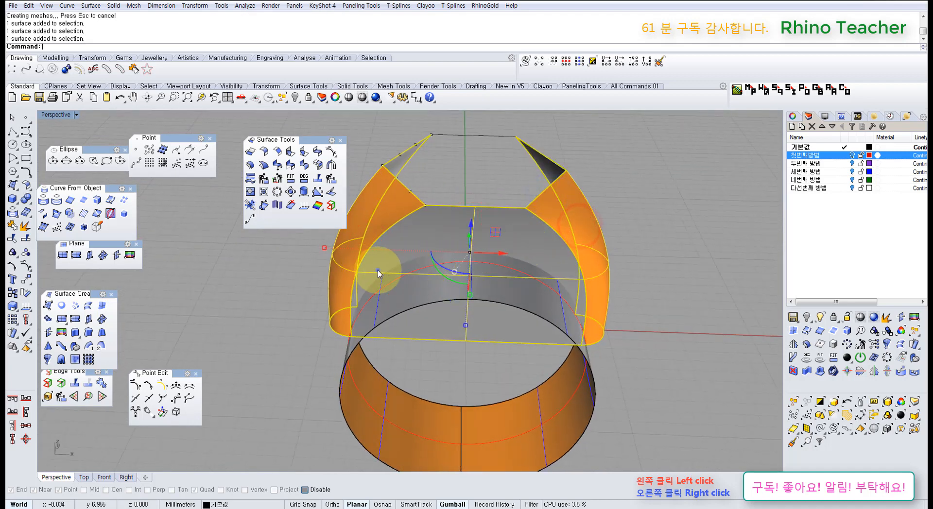
pyautogui.moveTo(377, 268); pyautogui.dragTo(463, 272, button='right')
pyautogui.moveTo(550, 272); pyautogui.dragTo(473, 246, button='right')
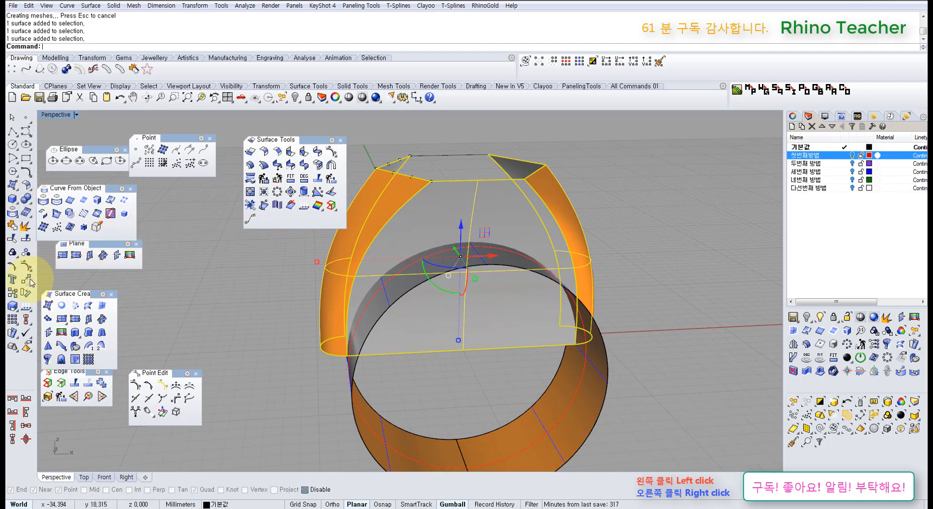
pyautogui.click(26, 238)
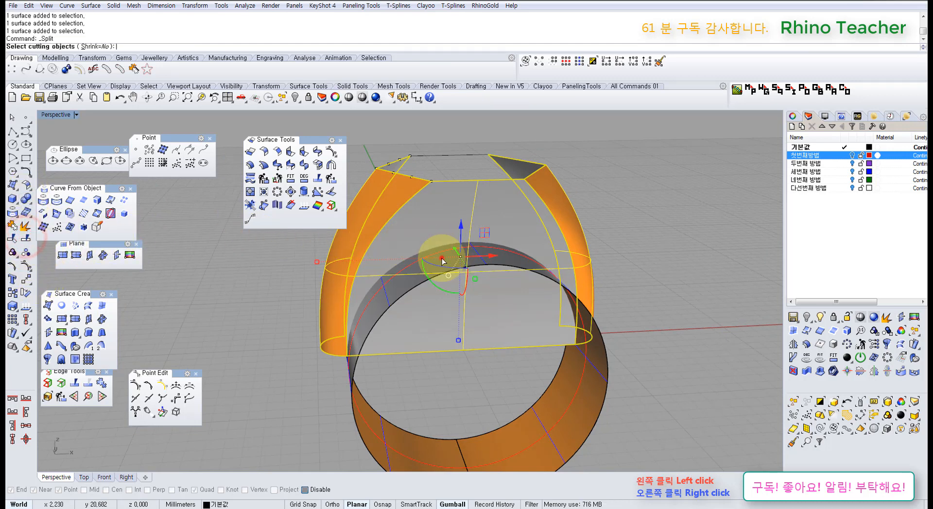
pyautogui.click(443, 261)
# - Delete the extruded circle surface and the piece of the front surface cut off inside the finger circle
pyautogui.click(442, 258)
pyautogui.press('Delete')
pyautogui.click(442, 258)
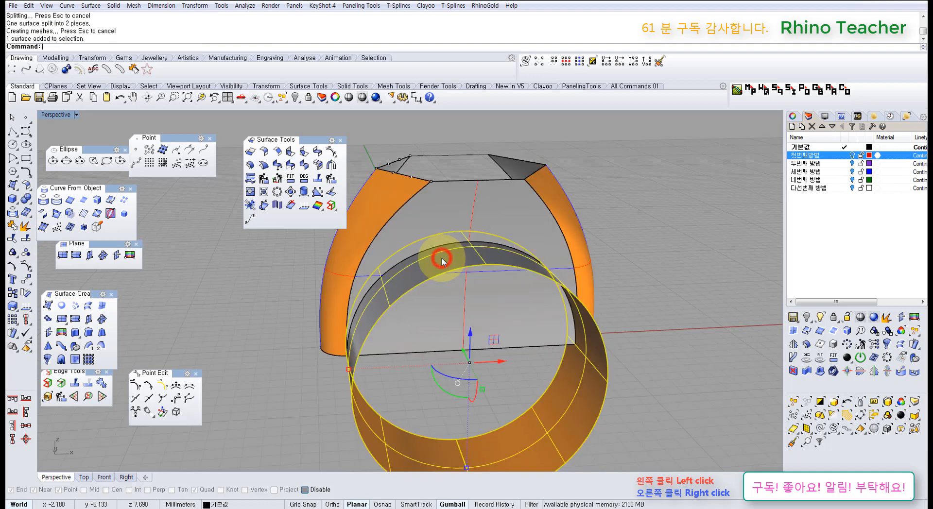
pyautogui.press('Delete')
pyautogui.click(451, 269)
pyautogui.press('Delete')
pyautogui.moveTo(410, 256); pyautogui.dragTo(470, 312, button='right')
# - Undo the deletions, the split, the circle extrusion and the two-rail front sweep
pyautogui.hotkey('ctrl', 'z')
pyautogui.hotkey('ctrl', 'z')
pyautogui.hotkey('ctrl', 'z')
pyautogui.hotkey('ctrl', 'z')
pyautogui.hotkey('ctrl', 'z')
pyautogui.hotkey('ctrl', 'z')
# - Show the control points of the original side surface and delete its mirrored copy
pyautogui.moveTo(389, 327); pyautogui.dragTo(485, 286, button='right')
pyautogui.click(342, 313)
pyautogui.press('F10')
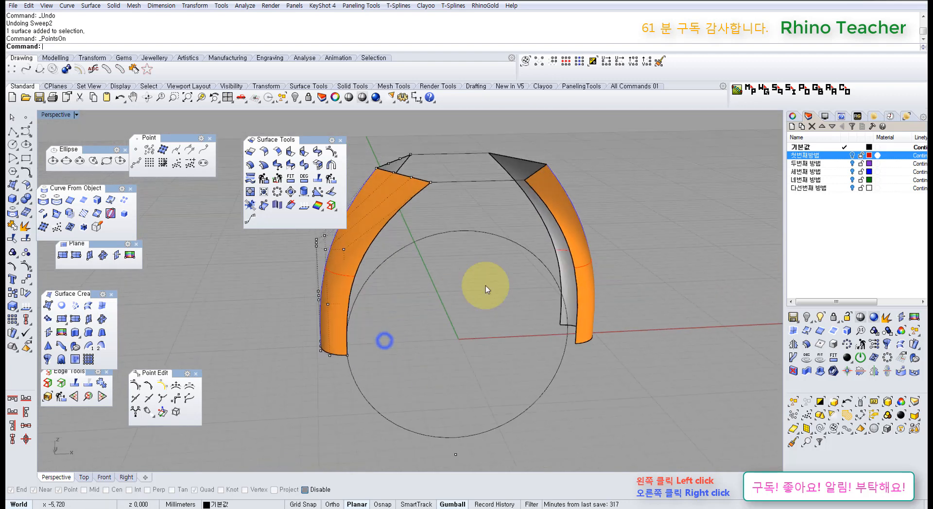
pyautogui.click(573, 220)
pyautogui.press('Delete')
# - Try to pull the two control points at the side surface's lower inner corner toward the ring's centre, and undo the move
pyautogui.moveTo(429, 282); pyautogui.dragTo(335, 358, button='right')
pyautogui.scroll(5, 372, 333)
pyautogui.moveTo(373, 333); pyautogui.dragTo(376, 327, button='right')
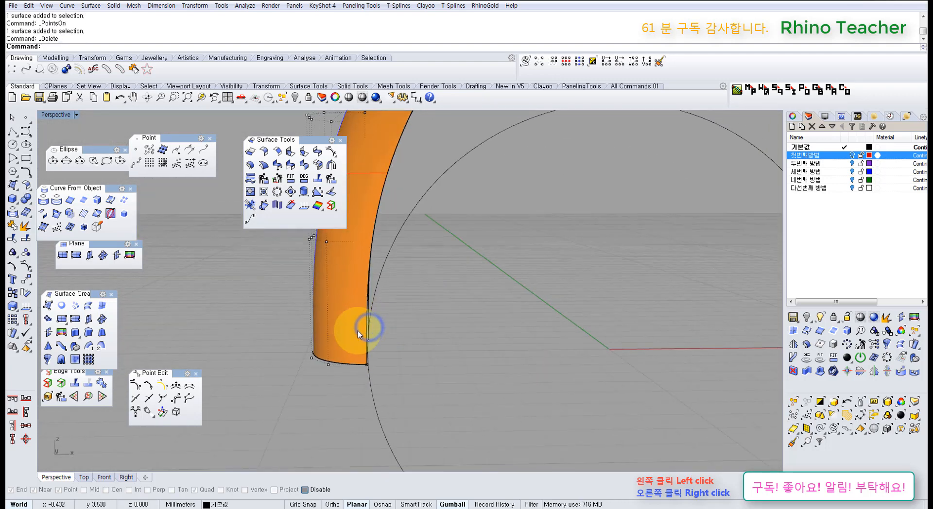
pyautogui.moveTo(359, 334); pyautogui.dragTo(394, 383)
pyautogui.moveTo(394, 384); pyautogui.dragTo(396, 312, button='right')
pyautogui.moveTo(404, 310); pyautogui.dragTo(448, 309)
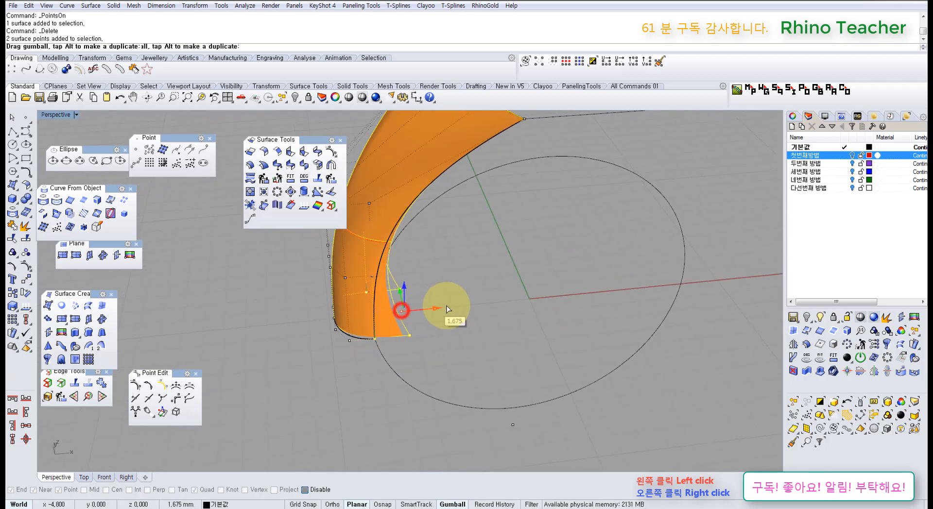
pyautogui.moveTo(526, 307); pyautogui.dragTo(559, 303)
pyautogui.scroll(6, 347, 335)
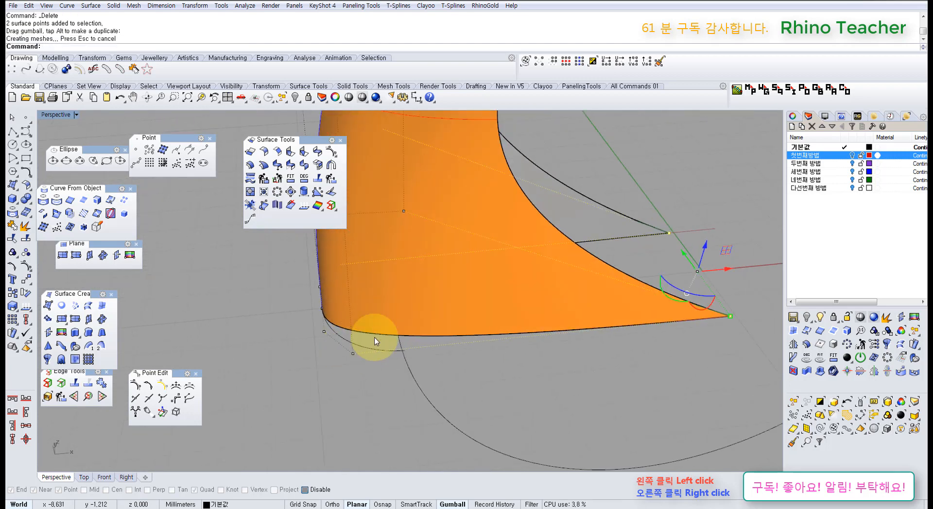
pyautogui.moveTo(353, 349); pyautogui.dragTo(639, 325, button='right')
pyautogui.scroll(-5, 437, 346)
pyautogui.hotkey('ctrl', 'z')
# - Insert three closely spaced V-direction knots along the side surface's inner edge with the Symmetrical option on
pyautogui.moveTo(381, 350); pyautogui.dragTo(505, 321, button='right')
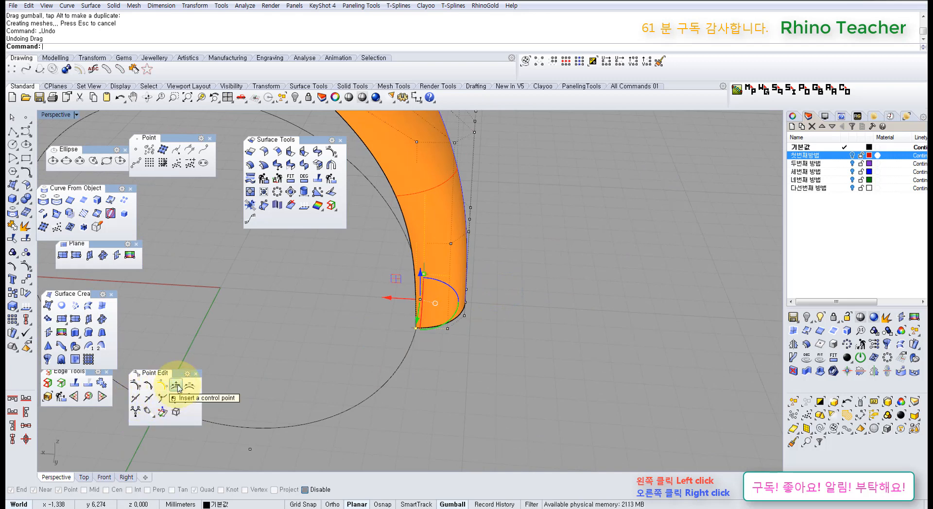
pyautogui.click(135, 399)
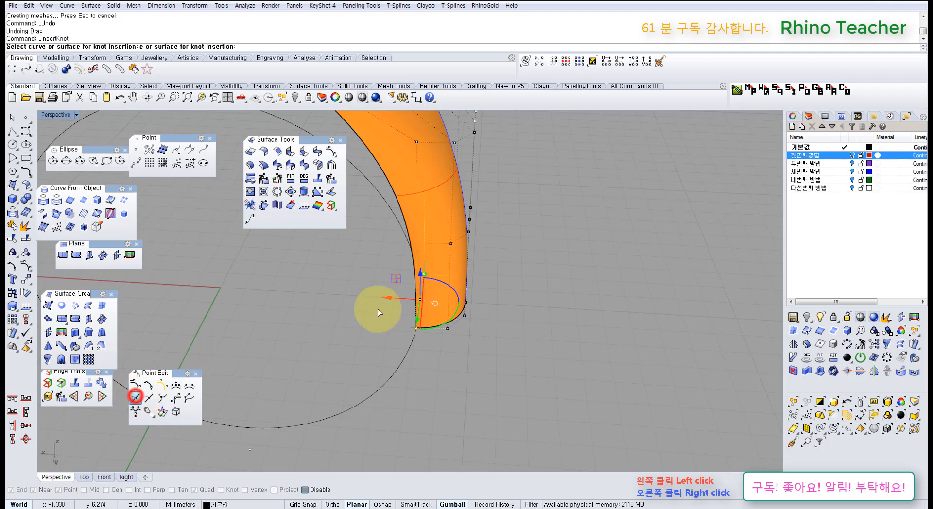
pyautogui.click(428, 252)
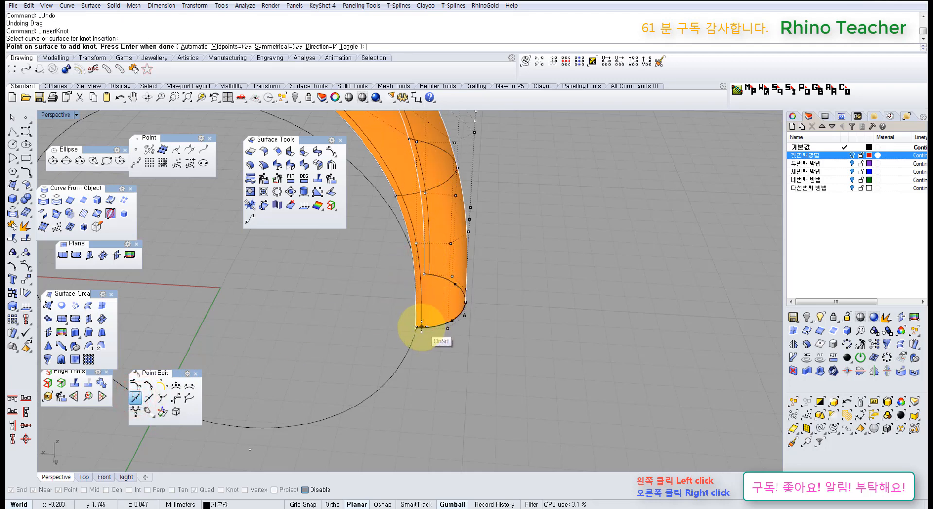
pyautogui.scroll(2, 421, 327)
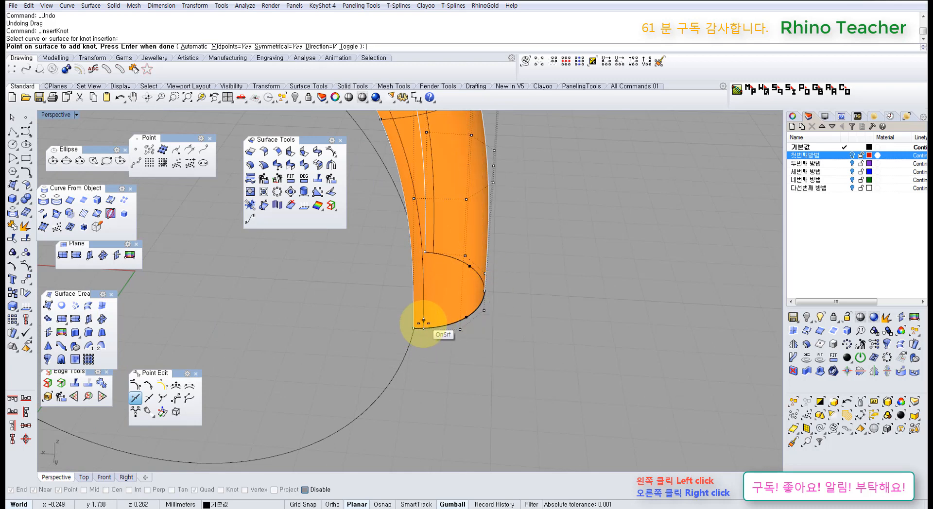
pyautogui.scroll(2, 419, 328)
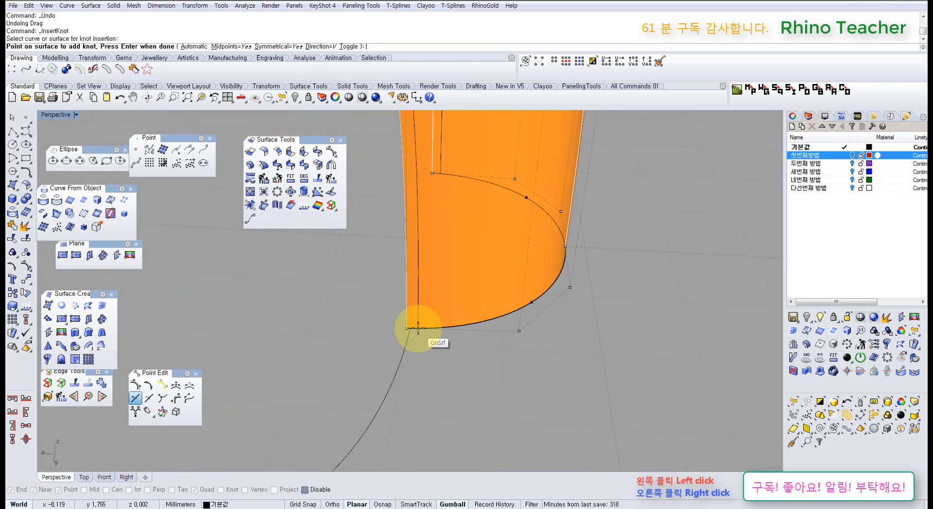
pyautogui.click(414, 329)
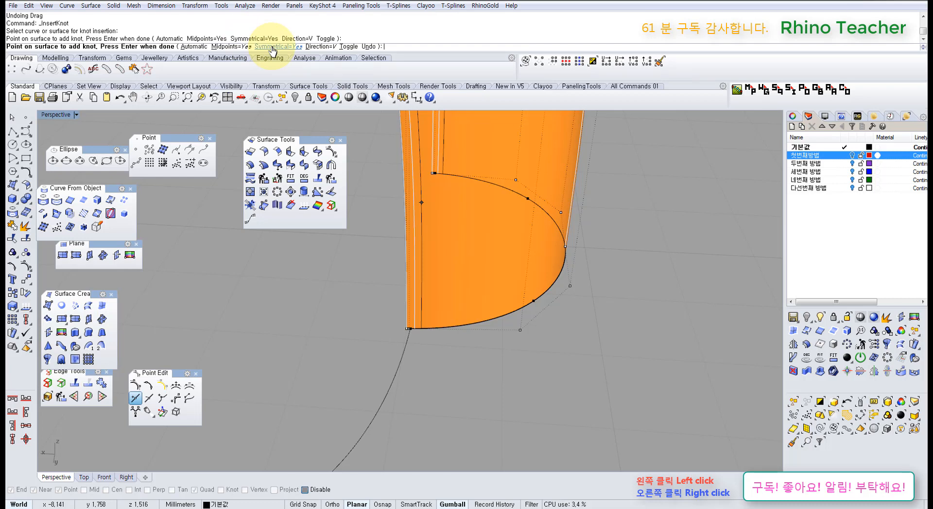
pyautogui.click(424, 329)
pyautogui.click(424, 328)
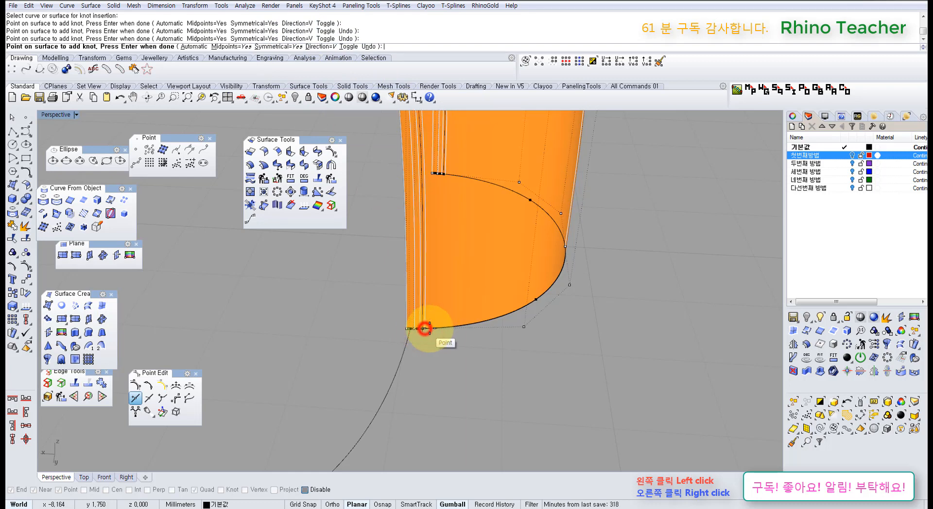
pyautogui.rightClick(427, 329)
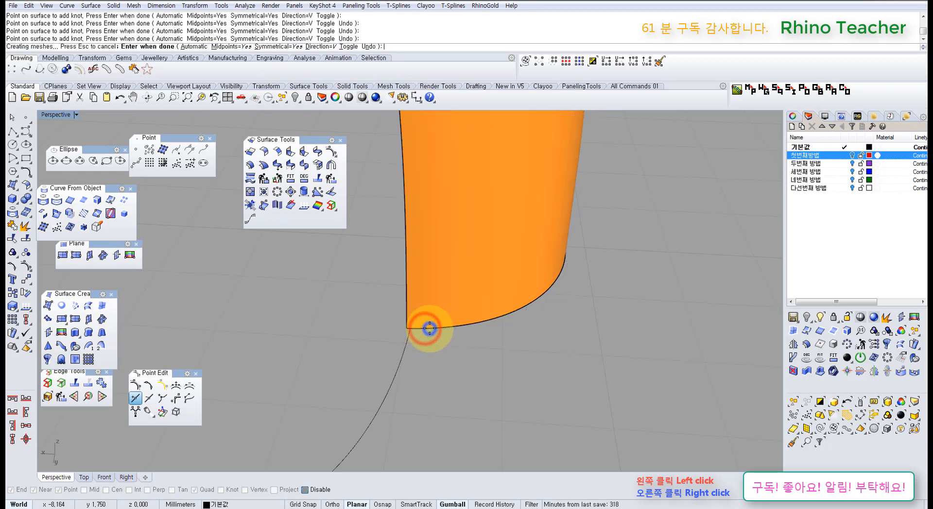
# - Restart knot insertion on the side surface, set Midpoints to No, and finish without placing a knot
pyautogui.rightClick(426, 258)
pyautogui.click(459, 283)
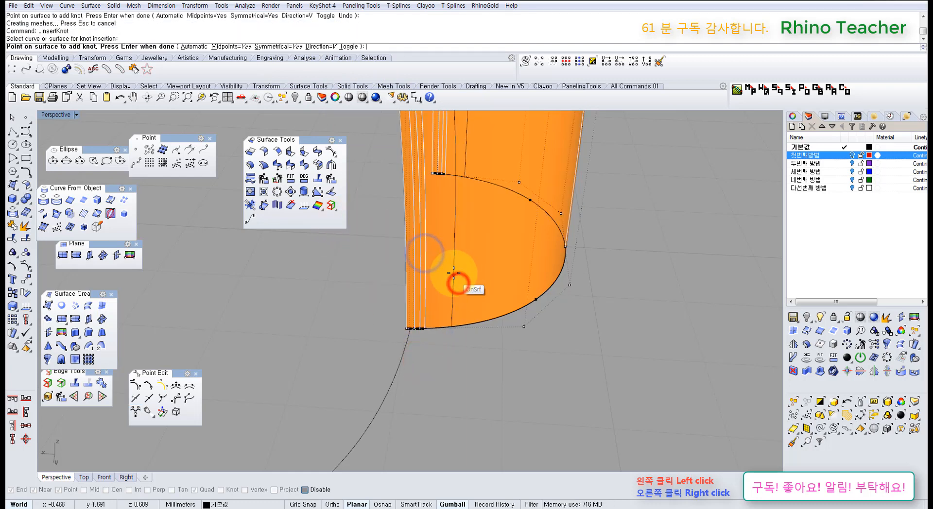
pyautogui.click(234, 47)
pyautogui.rightClick(440, 366)
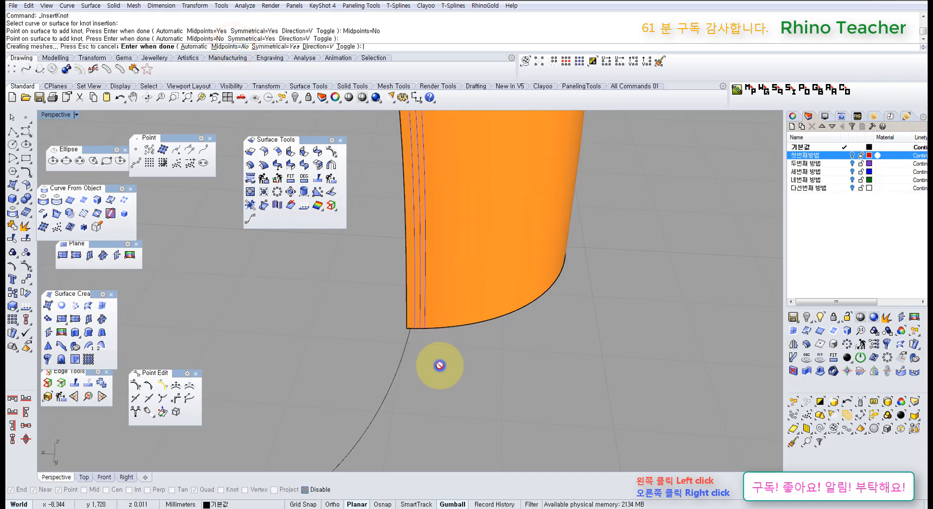
# - Select the outermost control point at the bottom of the side surface's inner edge in the perspective view
pyautogui.moveTo(456, 366); pyautogui.dragTo(397, 329)
pyautogui.scroll(3, 396, 329)
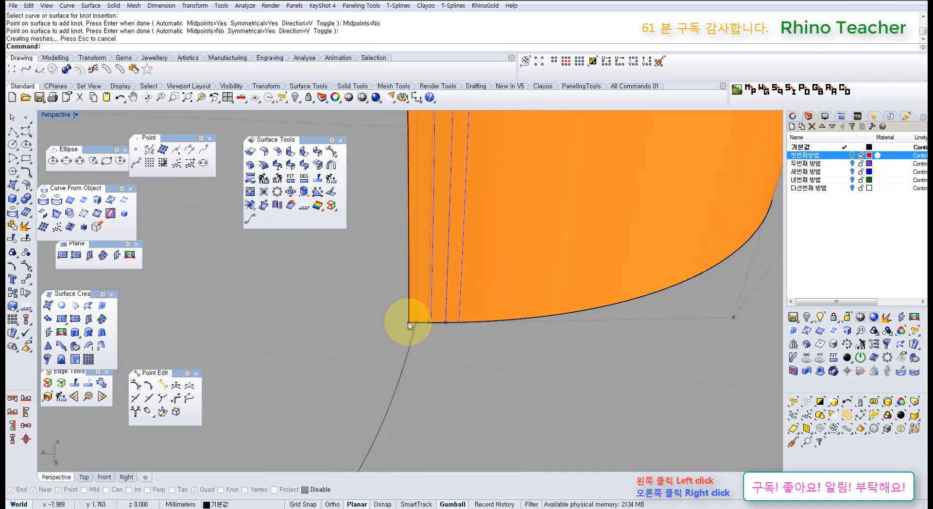
pyautogui.click(410, 324)
pyautogui.moveTo(450, 312); pyautogui.dragTo(395, 376, button='right')
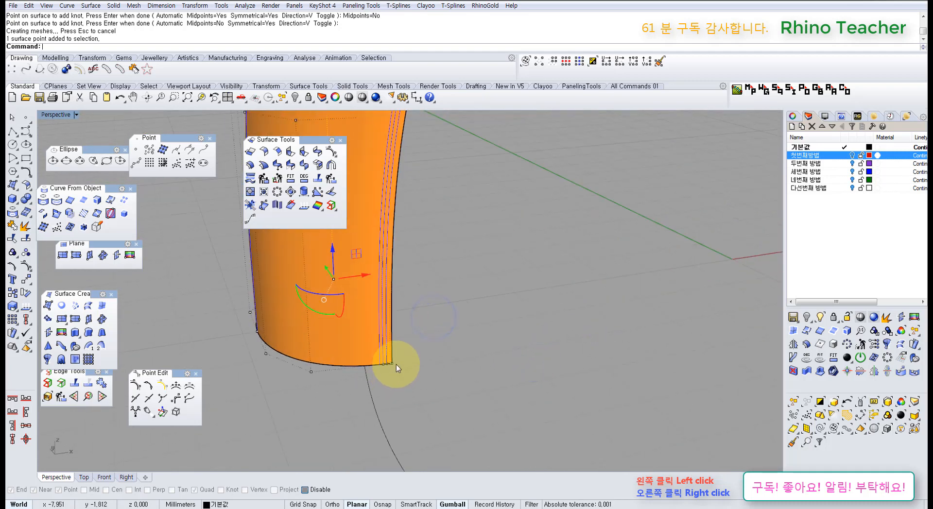
pyautogui.click(394, 365)
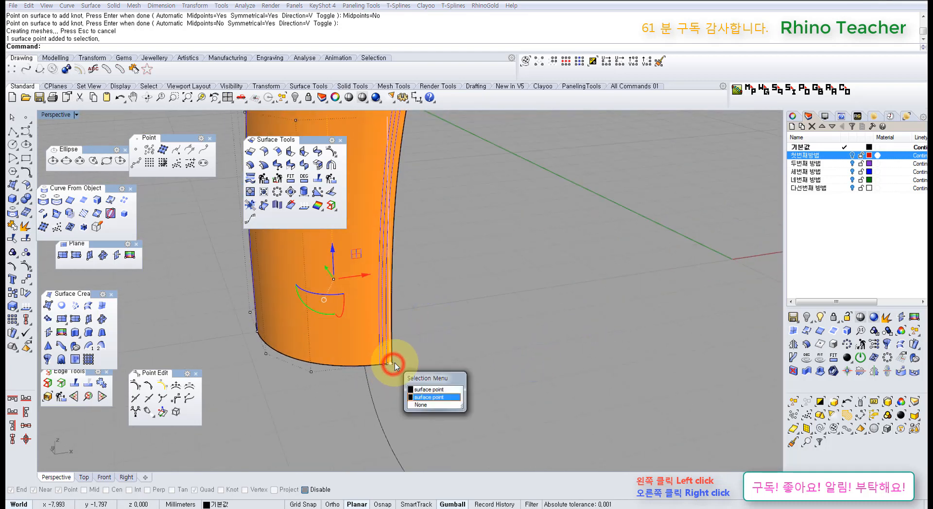
pyautogui.click(425, 389)
# - Select the two overlapping control points at the bottom end of the inner edge in the Front view
pyautogui.hotkey('ctrl', 'F2')
pyautogui.scroll(5, 391, 374)
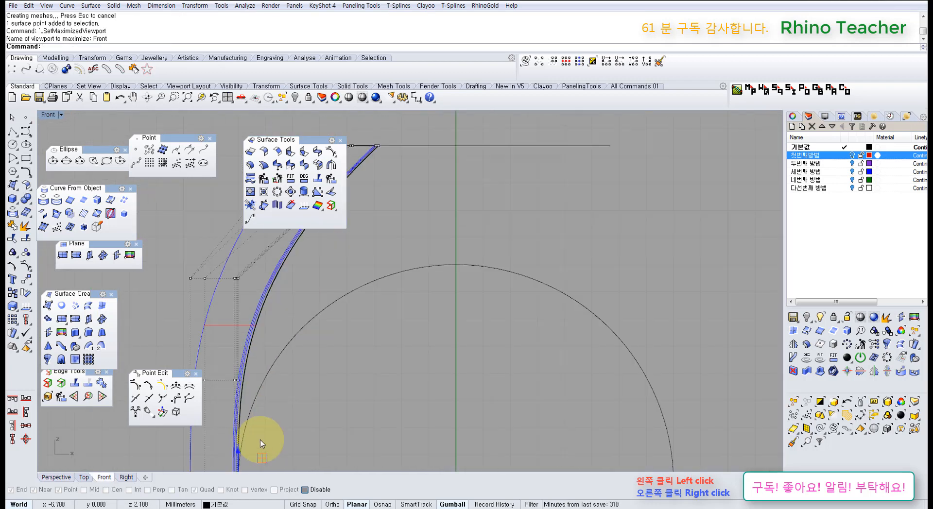
pyautogui.scroll(5, 260, 440)
pyautogui.moveTo(253, 444); pyautogui.dragTo(376, 291, button='right')
pyautogui.scroll(12, 350, 345)
pyautogui.scroll(7, 367, 251)
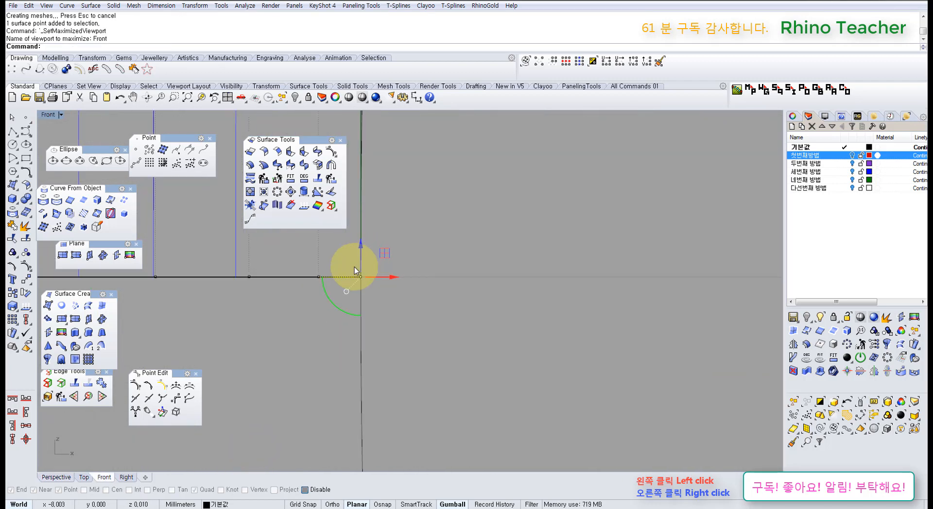
pyautogui.scroll(5, 356, 266)
pyautogui.moveTo(333, 258); pyautogui.dragTo(422, 342)
# - Add the two outermost inner-edge control points in the row above the bottom end to the selection
pyautogui.scroll(-18, 421, 335)
pyautogui.moveTo(455, 161); pyautogui.dragTo(412, 339, button='right')
pyautogui.moveTo(408, 233); pyautogui.dragTo(391, 353, button='right')
pyautogui.moveTo(373, 171); pyautogui.dragTo(379, 214, button='right')
pyautogui.scroll(14, 379, 206)
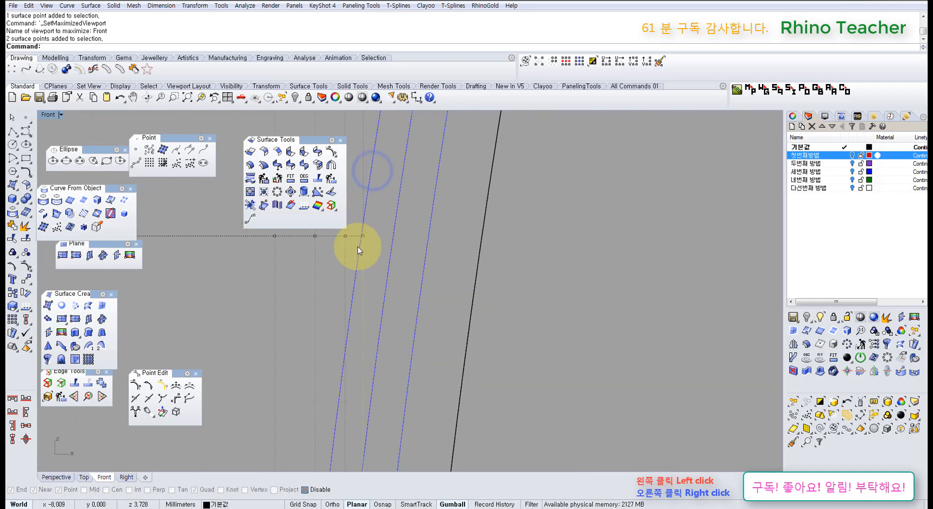
pyautogui.moveTo(384, 273); pyautogui.dragTo(389, 277)
pyautogui.scroll(-10, 416, 340)
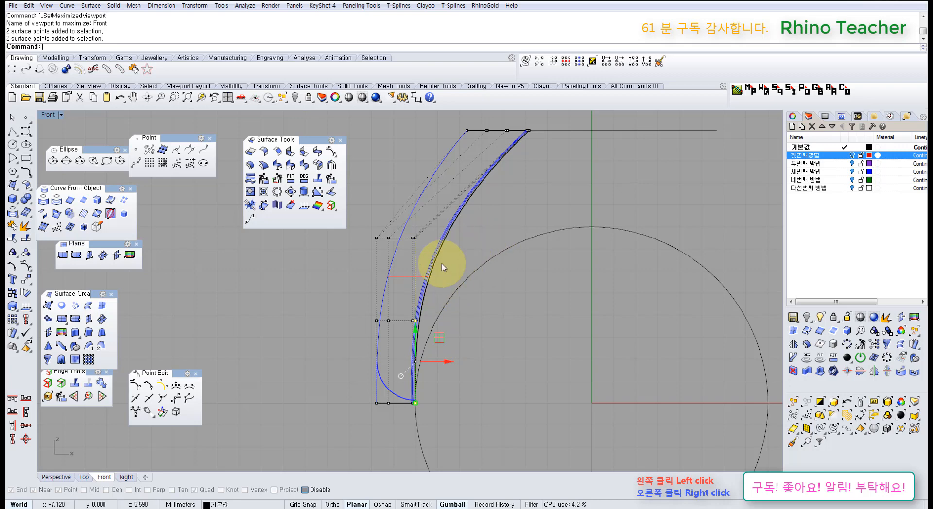
# - Extend the selection to the full inner-edge point rows in V and remove the two points at the top corner
pyautogui.moveTo(544, 145); pyautogui.dragTo(488, 241, button='right')
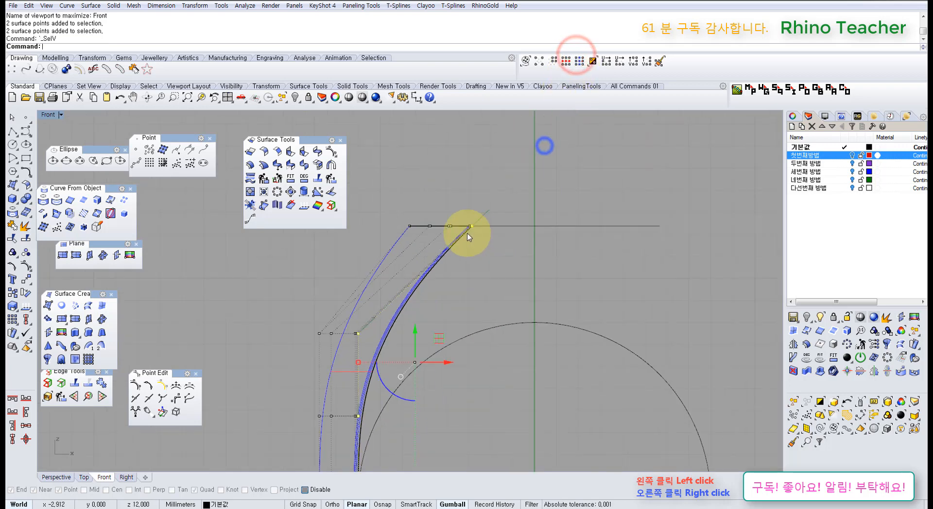
pyautogui.scroll(14, 465, 227)
pyautogui.keyDown('ctrl'); pyautogui.moveTo(467, 184); pyautogui.dragTo(532, 248); pyautogui.keyUp('ctrl')
pyautogui.scroll(-14, 532, 249)
pyautogui.moveTo(460, 292); pyautogui.dragTo(396, 305, button='right')
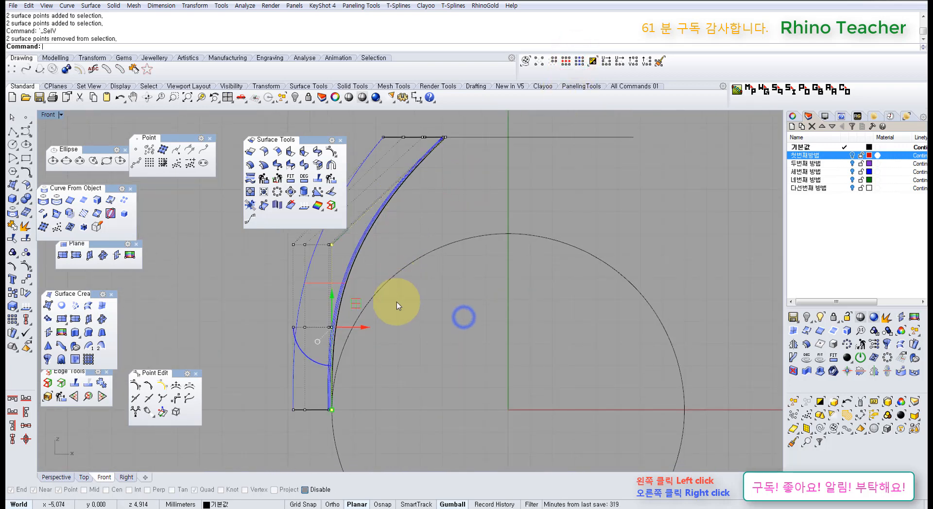
# - Try moving the selected inner-edge points horizontally toward the ring's centre in the Front view, check in perspective, and undo it
pyautogui.moveTo(365, 333); pyautogui.dragTo(449, 335)
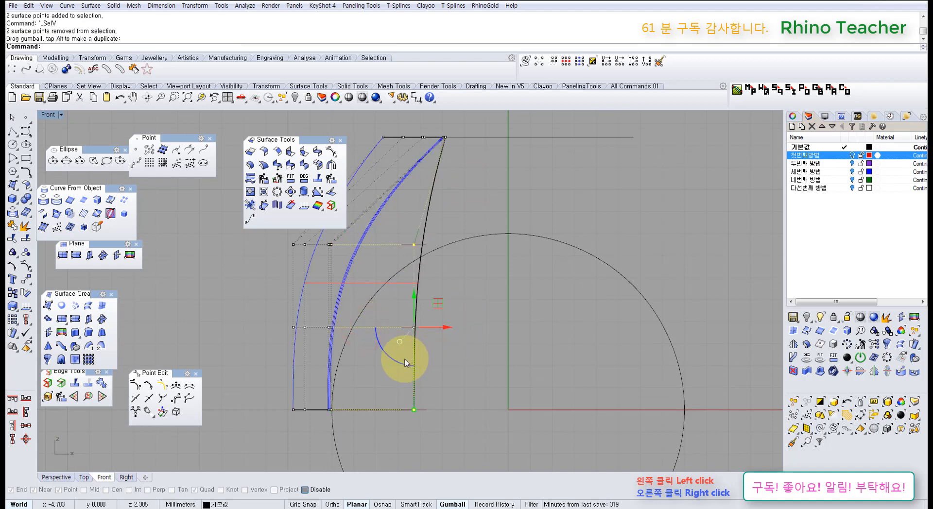
pyautogui.hotkey('ctrl', 'F4')
pyautogui.scroll(-6, 401, 366)
pyautogui.moveTo(392, 339); pyautogui.dragTo(389, 360, button='right')
pyautogui.scroll(-8, 390, 360)
pyautogui.hotkey('ctrl', 'z')
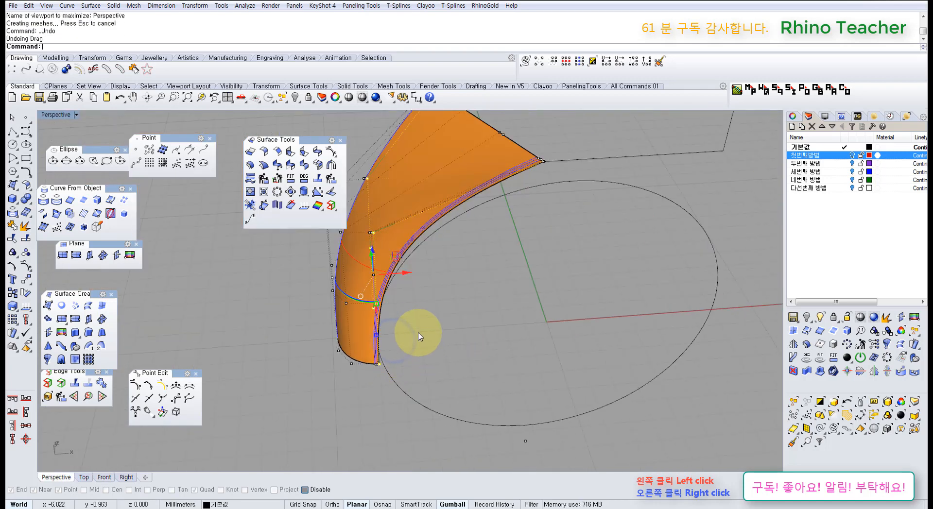
# - Pull the selected inner-edge control points along X toward the ring's centre until the edge runs beneath its top corner
pyautogui.moveTo(406, 273); pyautogui.dragTo(481, 282)
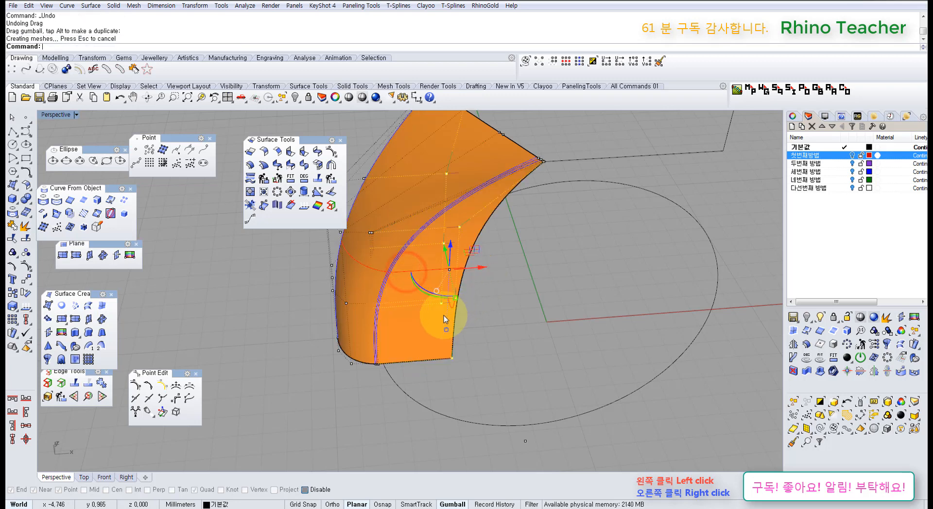
pyautogui.moveTo(428, 307); pyautogui.dragTo(444, 292, button='right')
pyautogui.moveTo(472, 291); pyautogui.dragTo(560, 329)
pyautogui.click(559, 329)
pyautogui.moveTo(508, 331); pyautogui.dragTo(554, 251, button='right')
pyautogui.scroll(-4, 560, 248)
# - Mirror the reshaped side surface across the ring's centre from origin 0, keeping the original and recording history
pyautogui.moveTo(560, 248); pyautogui.dragTo(496, 296, button='right')
pyautogui.moveTo(465, 240); pyautogui.dragTo(420, 335, button='right')
pyautogui.click(420, 335)
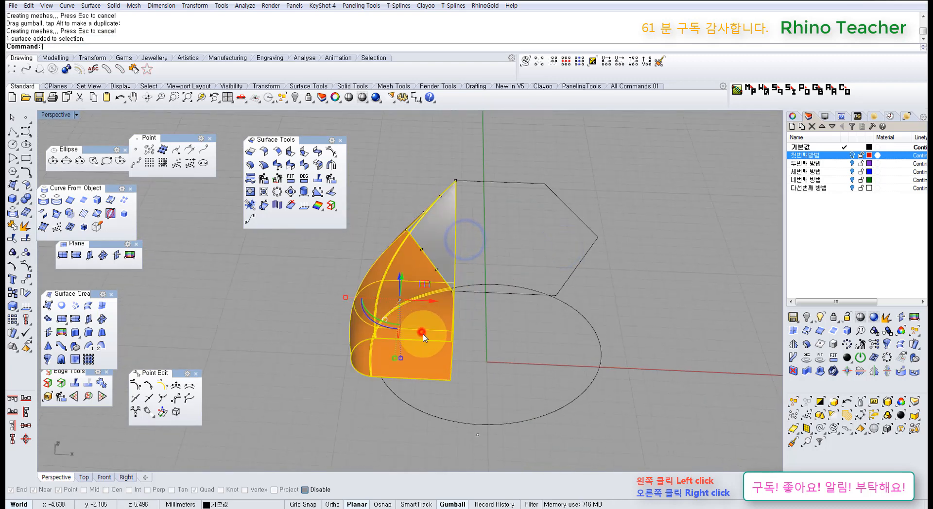
pyautogui.middleClick(421, 332)
pyautogui.click(460, 314)
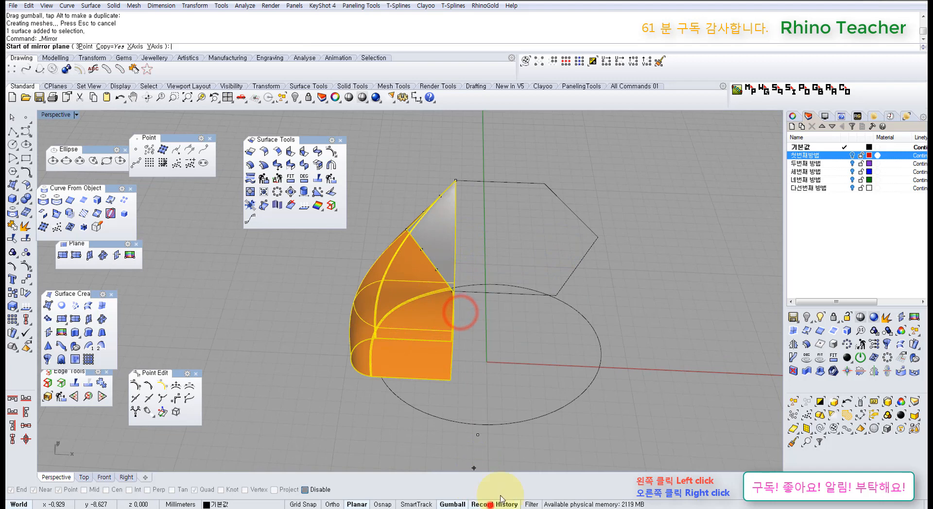
pyautogui.write('0')
pyautogui.press('Return')
pyautogui.keyDown('shift'); pyautogui.click(508, 403); pyautogui.keyUp('shift')
pyautogui.click(546, 459)
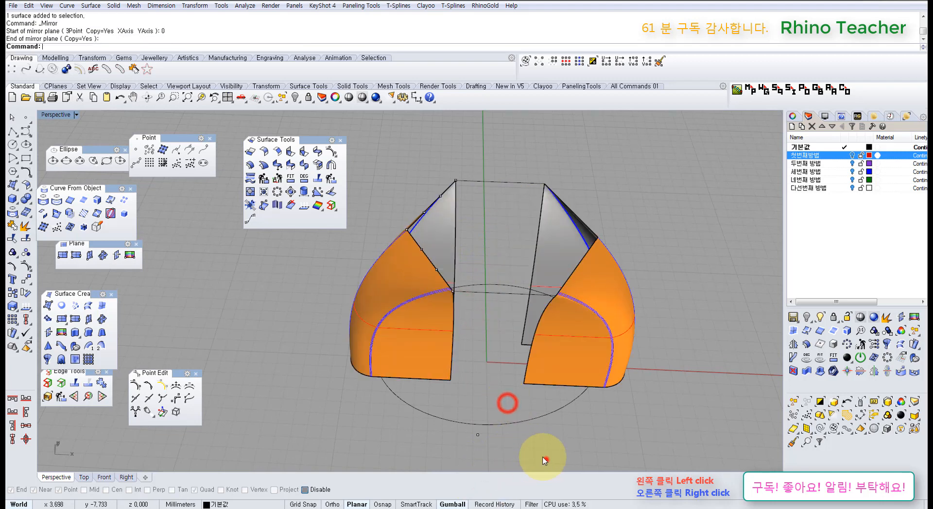
pyautogui.moveTo(477, 358); pyautogui.dragTo(479, 291, button='right')
pyautogui.scroll(10, 500, 203)
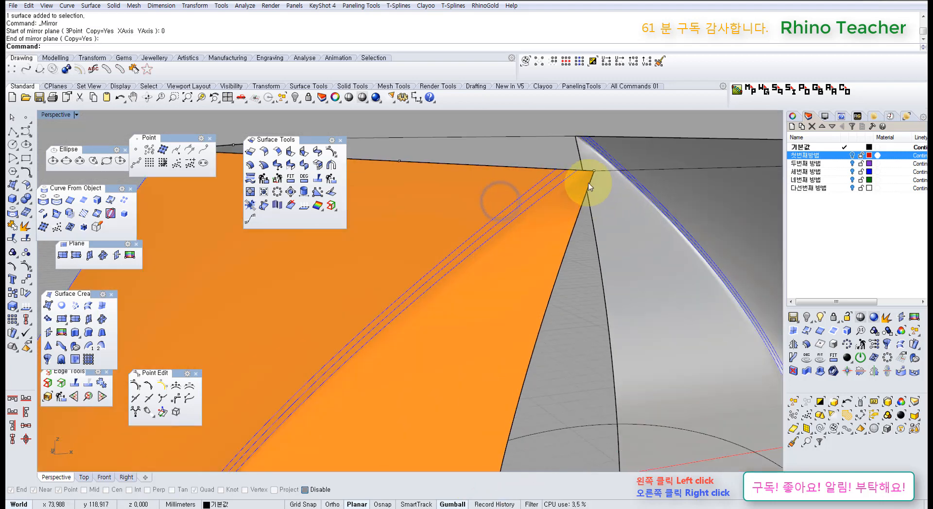
# - Inspect the join between the mirrored halves, and show the control points of the original side surface
pyautogui.scroll(-10, 589, 177)
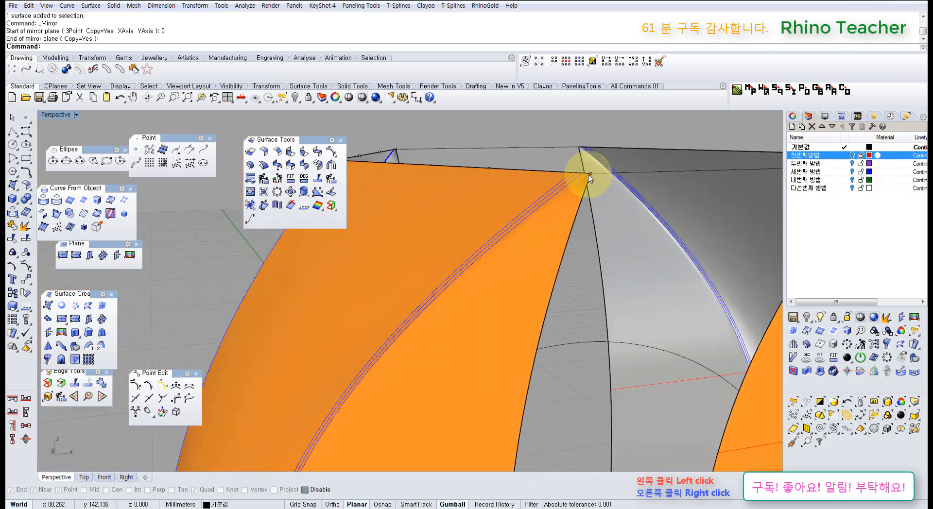
pyautogui.moveTo(566, 193); pyautogui.dragTo(511, 235, button='right')
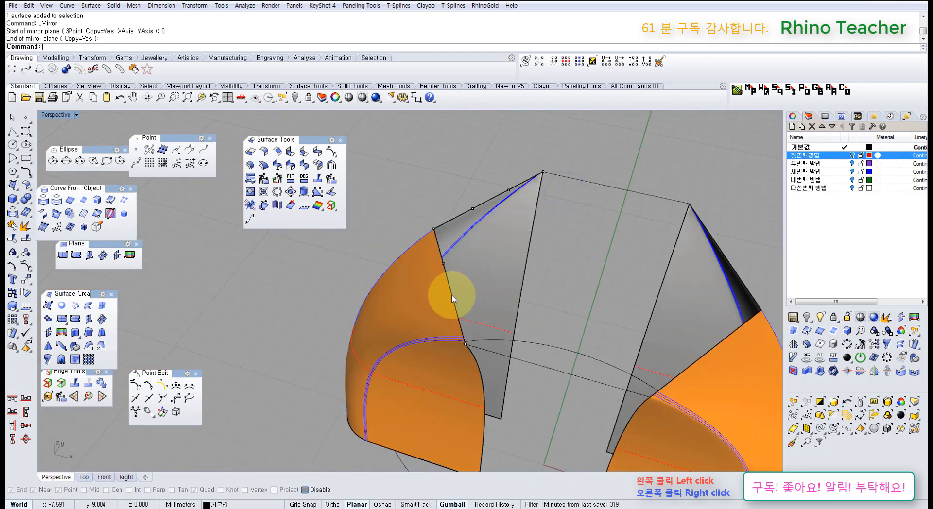
pyautogui.moveTo(424, 327); pyautogui.dragTo(383, 371, button='right')
pyautogui.click(401, 326)
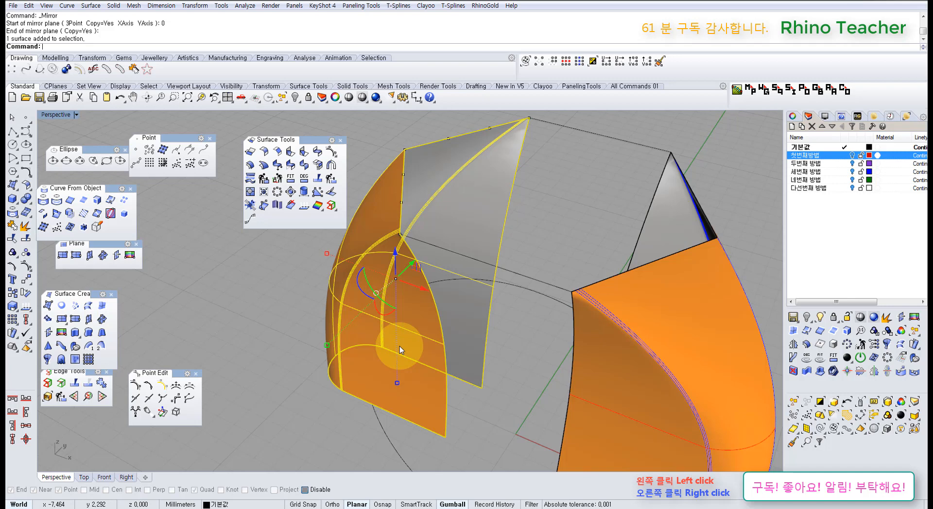
pyautogui.moveTo(399, 346); pyautogui.dragTo(376, 224, button='right')
pyautogui.press('F10')
pyautogui.scroll(6, 379, 226)
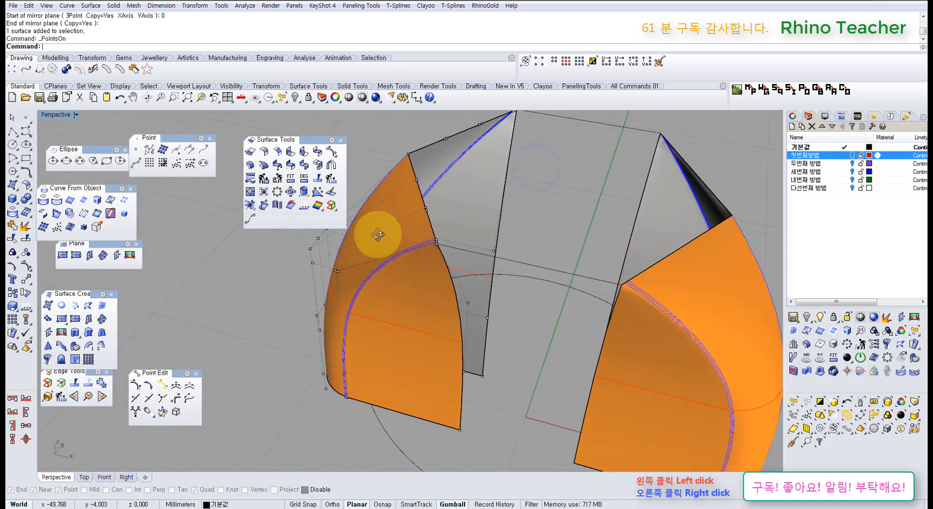
# - Insert two V-direction knots on the original side surface, spaced between its crease lines and the inner edge
pyautogui.click(135, 399)
pyautogui.click(398, 329)
pyautogui.scroll(-4, 400, 343)
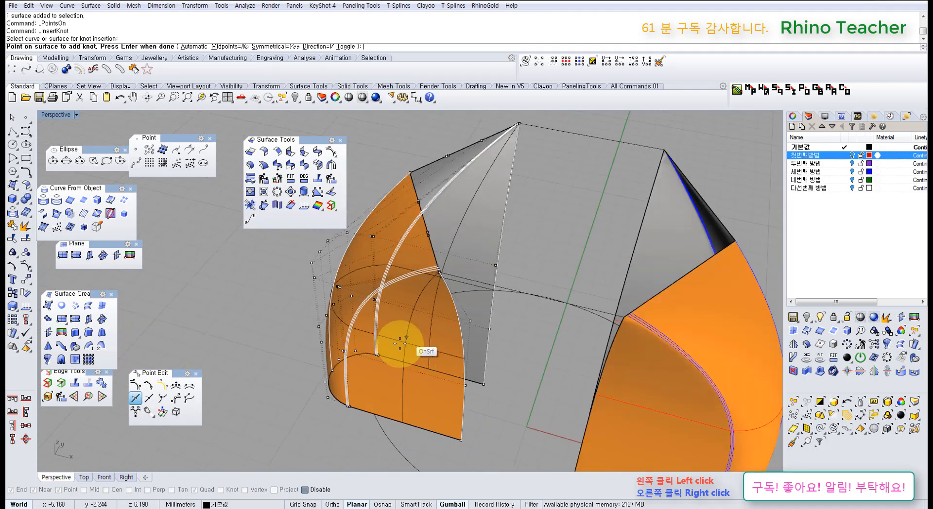
pyautogui.moveTo(400, 343); pyautogui.dragTo(426, 318, button='right')
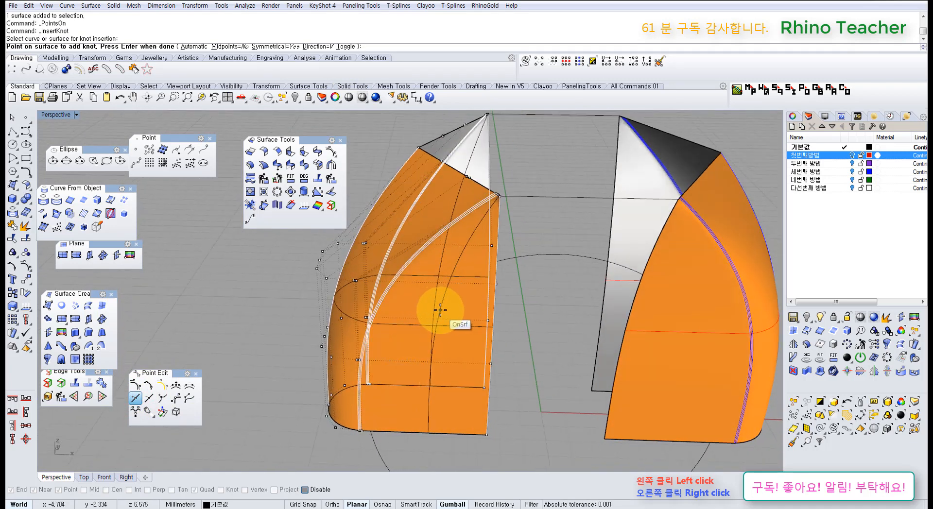
pyautogui.click(417, 312)
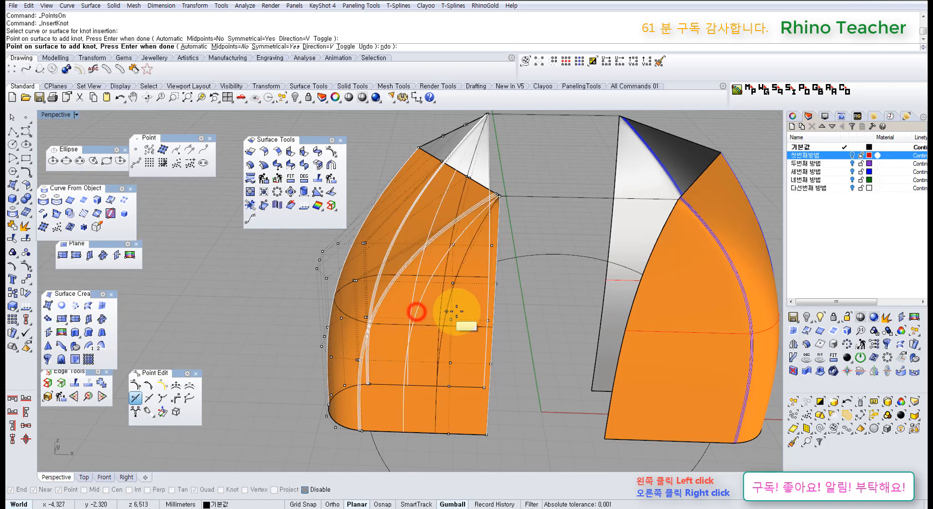
pyautogui.click(462, 315)
pyautogui.rightClick(463, 313)
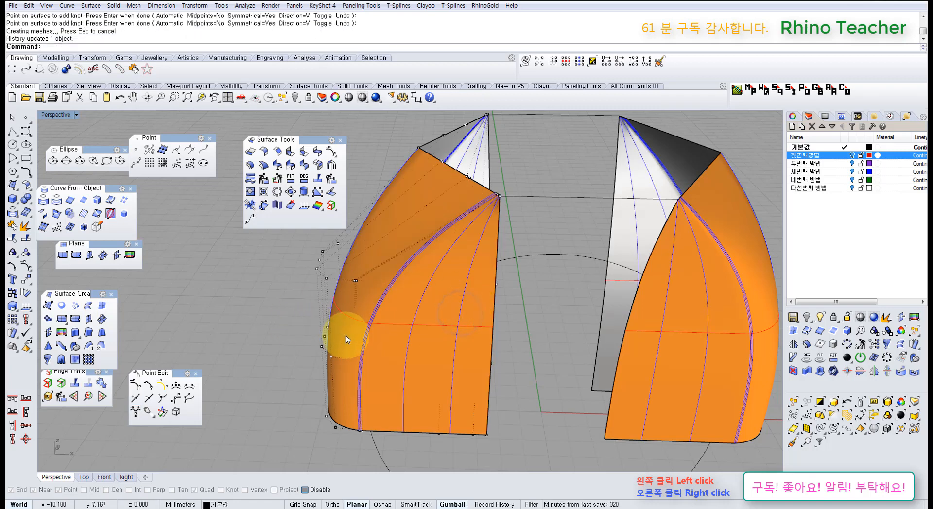
# - Lock the ring's inner circle curve so it stays out of further point selections
pyautogui.scroll(5, 492, 193)
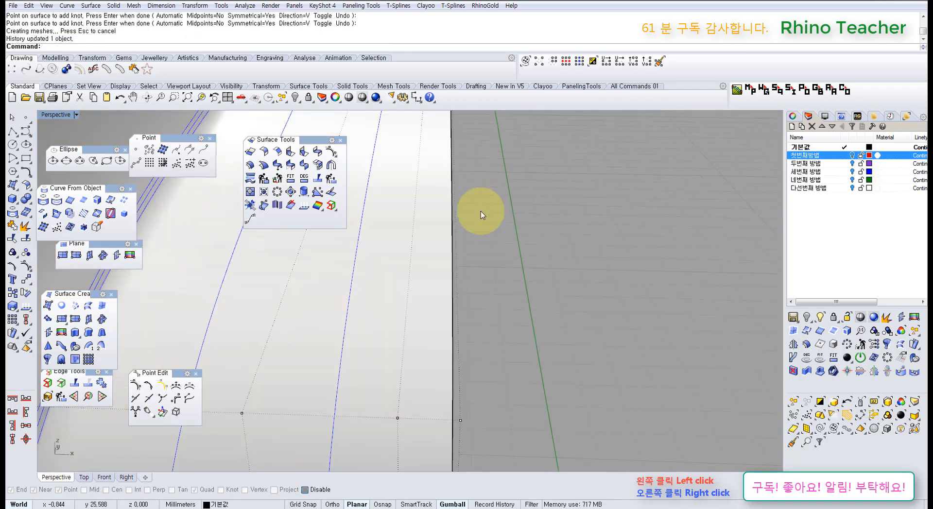
pyautogui.scroll(-3, 481, 212)
pyautogui.scroll(5, 420, 218)
pyautogui.scroll(-8, 430, 253)
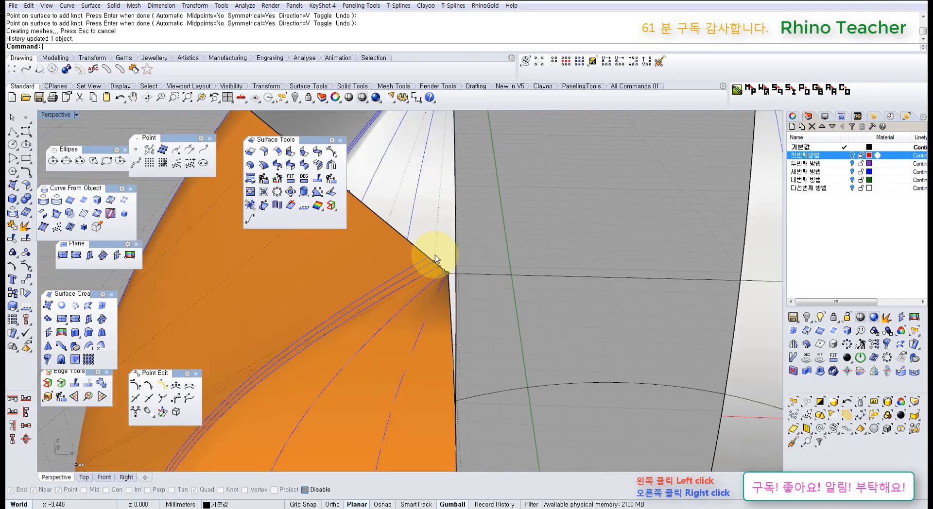
pyautogui.moveTo(437, 378); pyautogui.dragTo(463, 289, button='right')
pyautogui.scroll(-6, 400, 272)
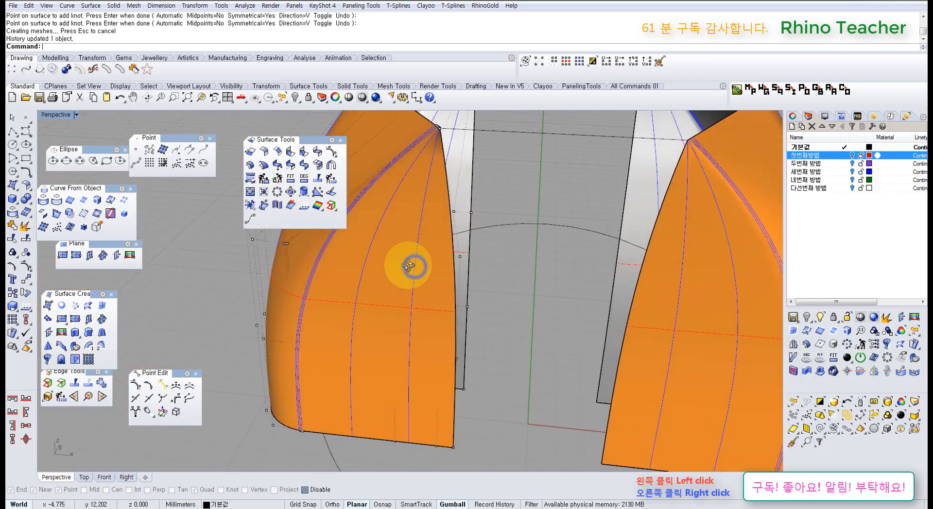
pyautogui.moveTo(500, 277); pyautogui.dragTo(367, 235)
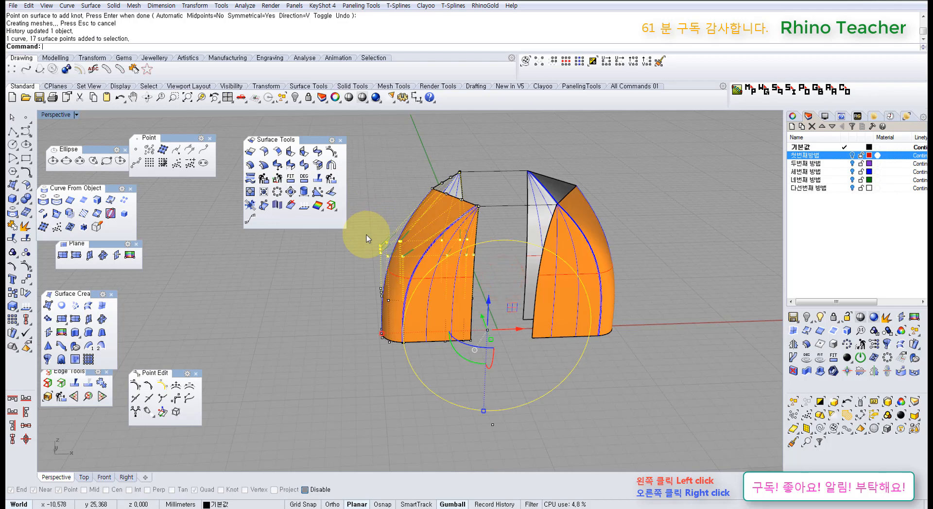
pyautogui.hotkey('ctrl', 'l')
# - Delete the mirrored copy of the side surface, keeping the original with its control points shown
pyautogui.scroll(7, 413, 271)
pyautogui.moveTo(579, 299); pyautogui.dragTo(449, 241)
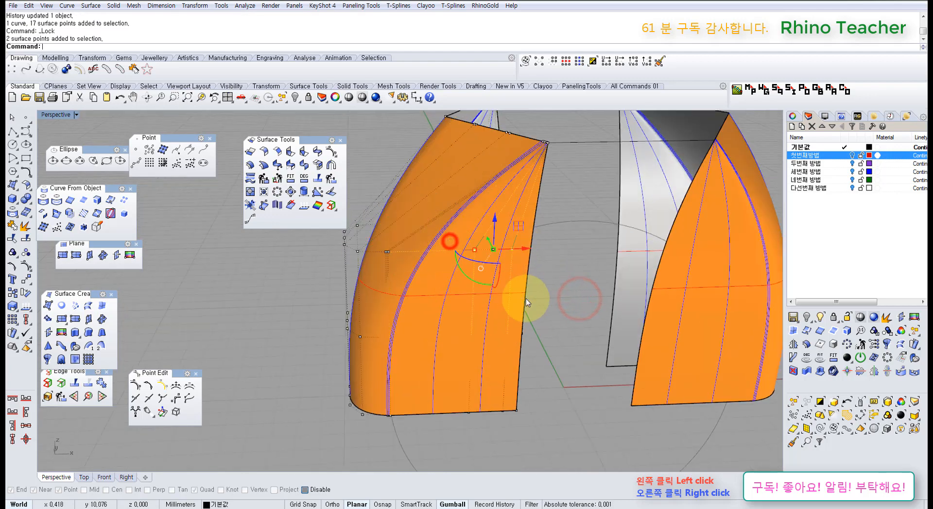
pyautogui.moveTo(535, 265); pyautogui.dragTo(622, 311, button='right')
pyautogui.click(646, 318)
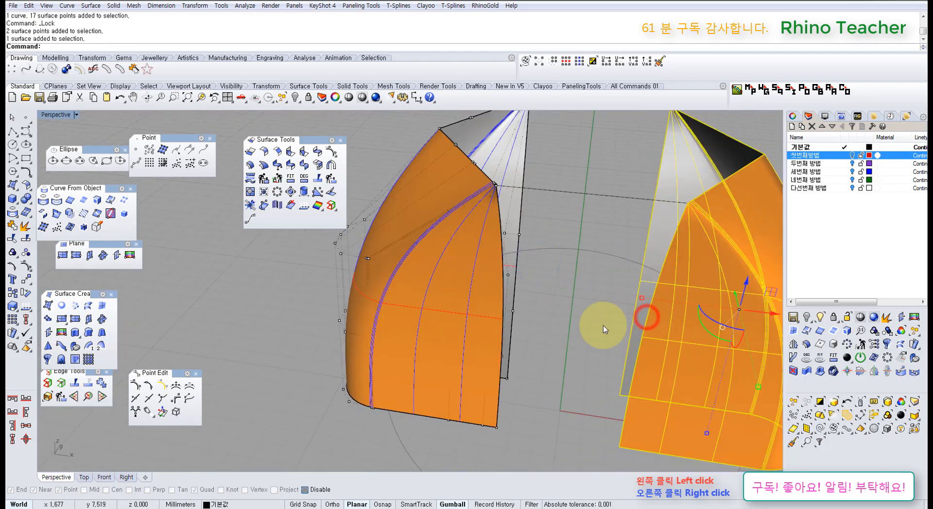
pyautogui.press('Delete')
# - In the Front view, select the upper-row control points of the three columns nearest the inner edge and return to perspective
pyautogui.moveTo(487, 259); pyautogui.dragTo(492, 233, button='right')
pyautogui.hotkey('ctrl', 'F2')
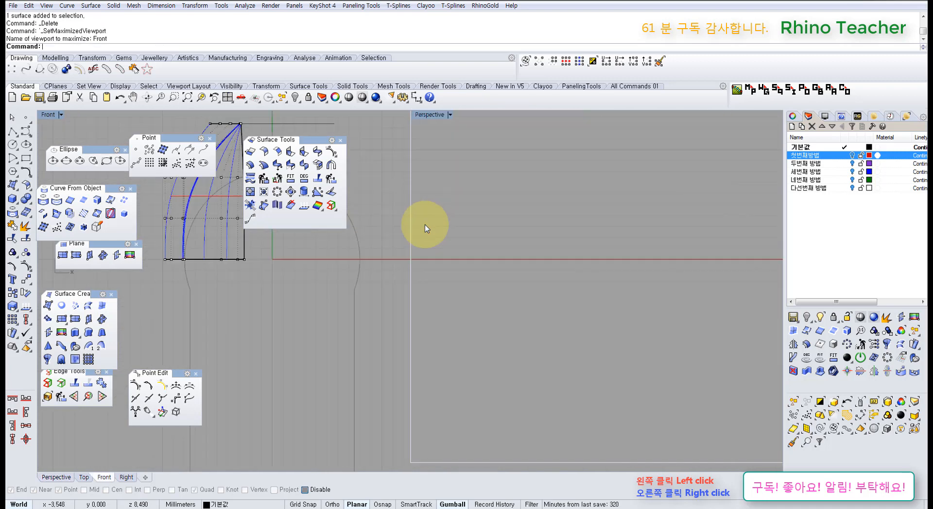
pyautogui.scroll(5, 425, 225)
pyautogui.moveTo(490, 273); pyautogui.dragTo(491, 274)
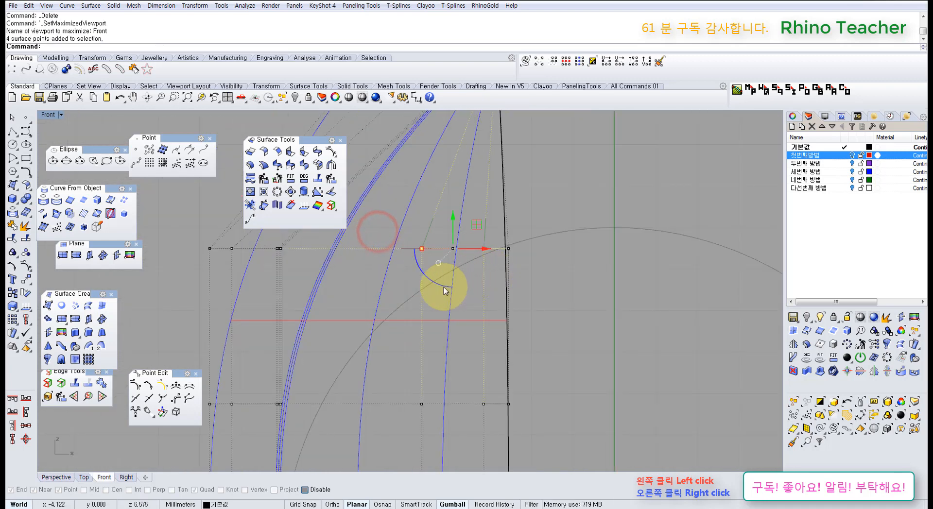
pyautogui.moveTo(498, 226); pyautogui.dragTo(558, 296)
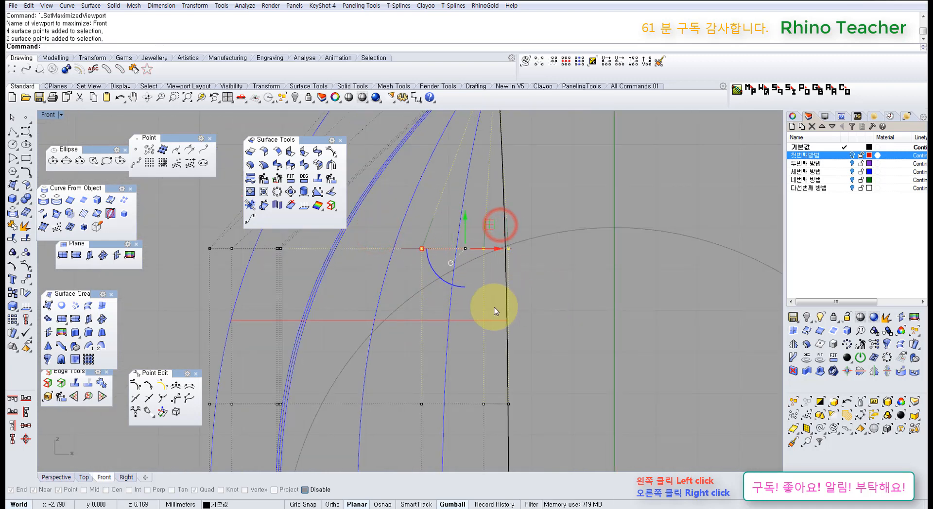
pyautogui.hotkey('ctrl', 'F4')
pyautogui.moveTo(492, 250); pyautogui.dragTo(494, 303, button='right')
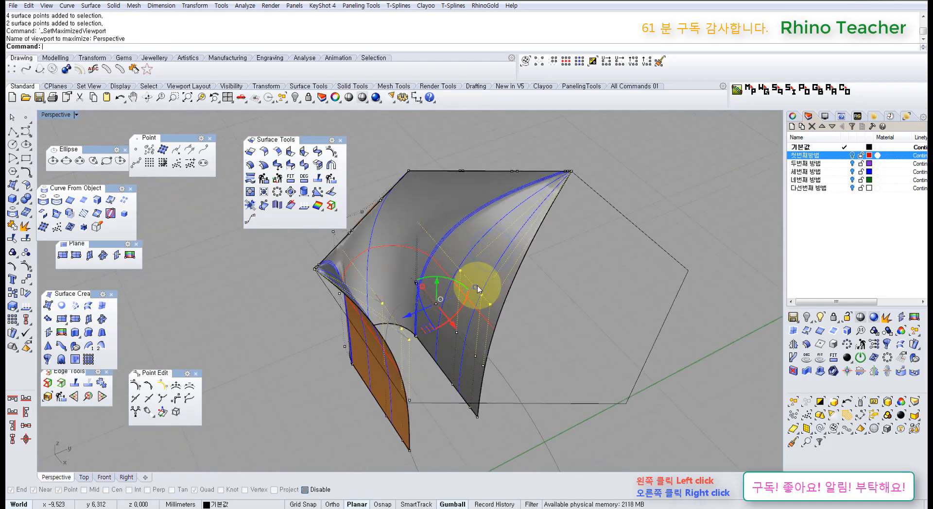
# - Try pulling the selected inner control points with the gumball and undo the change
pyautogui.moveTo(477, 287); pyautogui.dragTo(532, 281)
pyautogui.moveTo(383, 287); pyautogui.dragTo(510, 162, button='right')
pyautogui.hotkey('ctrl', 'z')
# - Scale the selected control points outward along Y so both flanks bulge near the inner edge
pyautogui.moveTo(564, 211); pyautogui.dragTo(456, 263, button='right')
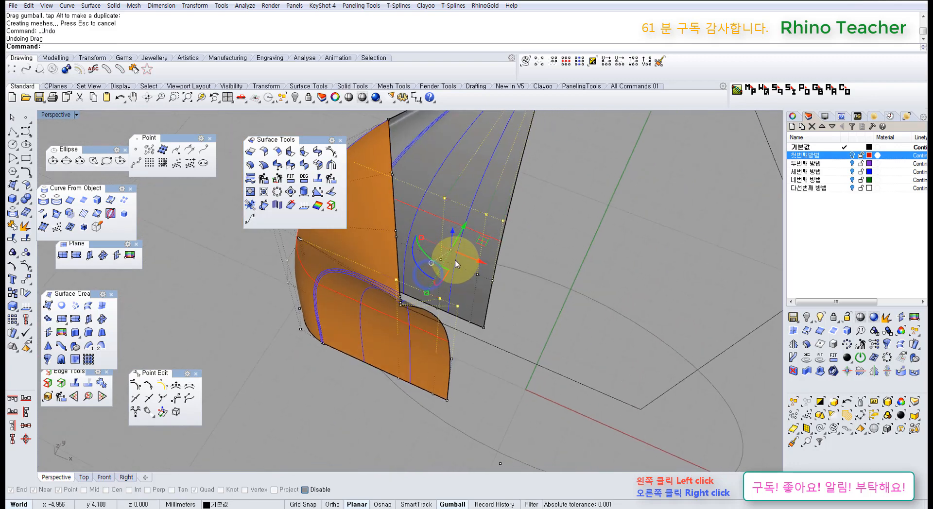
pyautogui.moveTo(427, 294); pyautogui.dragTo(410, 327)
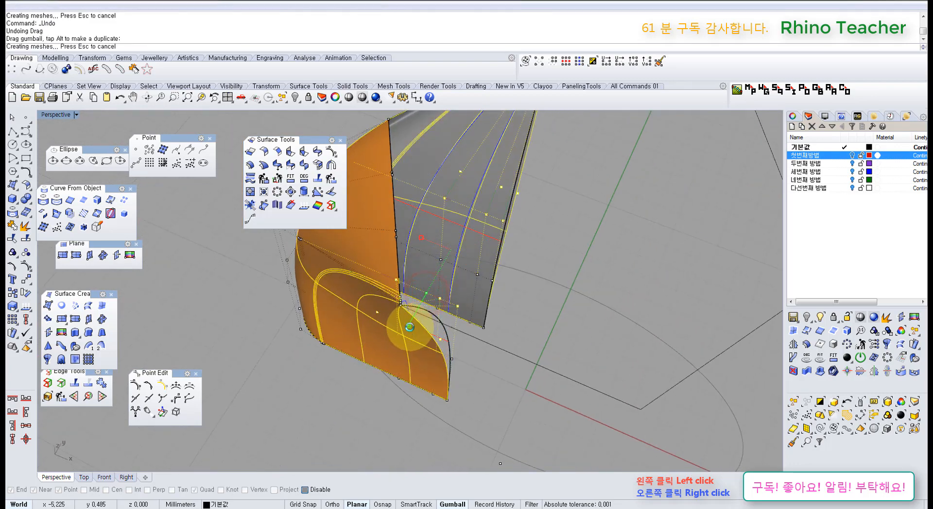
pyautogui.moveTo(394, 304); pyautogui.dragTo(411, 188, button='right')
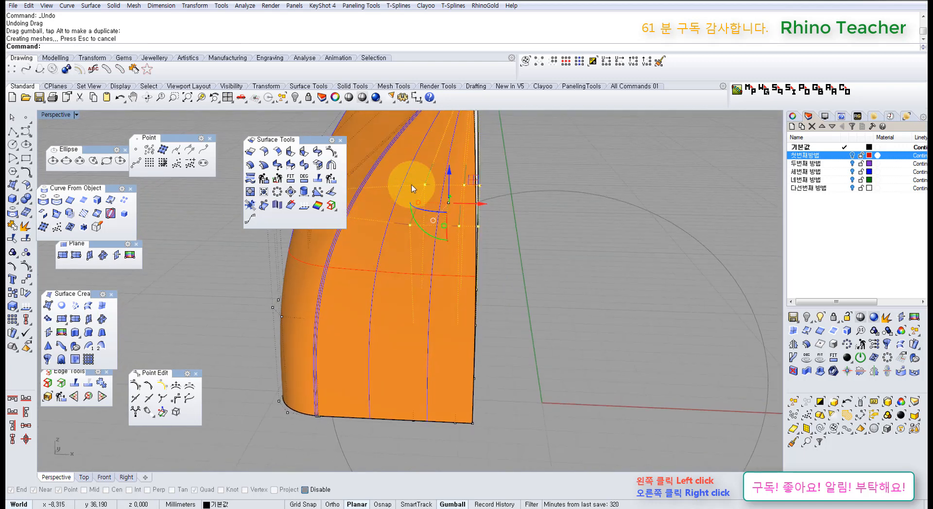
# - Remove the column farthest from the inner edge from the selection and scale the remaining points further outward along Y
pyautogui.keyDown('ctrl'); pyautogui.moveTo(428, 243); pyautogui.dragTo(436, 249); pyautogui.keyUp('ctrl')
pyautogui.moveTo(493, 221); pyautogui.dragTo(411, 339, button='right')
pyautogui.moveTo(397, 345); pyautogui.dragTo(381, 360)
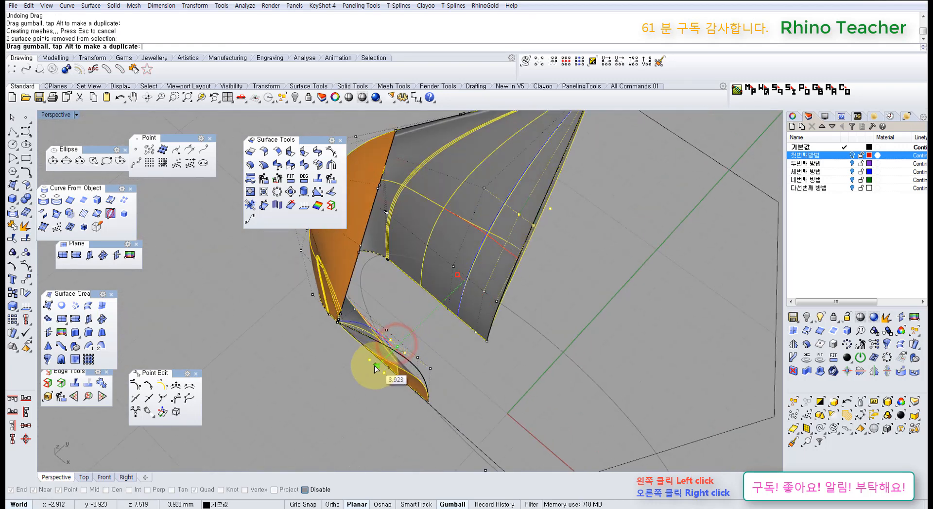
pyautogui.moveTo(373, 375); pyautogui.dragTo(409, 294, button='right')
# - Try scaling the inner-edge points further along Y in the Top view, check in perspective, and undo it
pyautogui.hotkey('ctrl', 'F1')
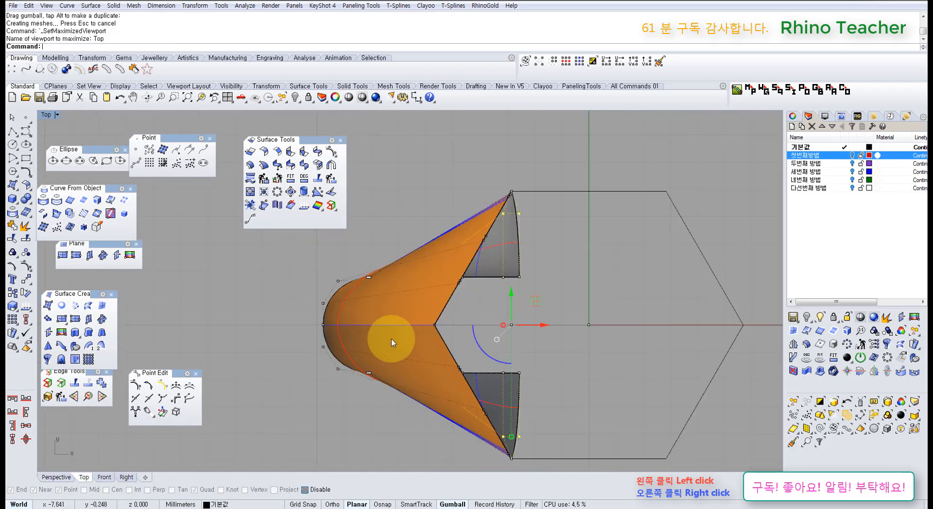
pyautogui.moveTo(515, 416); pyautogui.dragTo(480, 349, button='right')
pyautogui.scroll(5, 480, 359)
pyautogui.moveTo(480, 366); pyautogui.dragTo(481, 388)
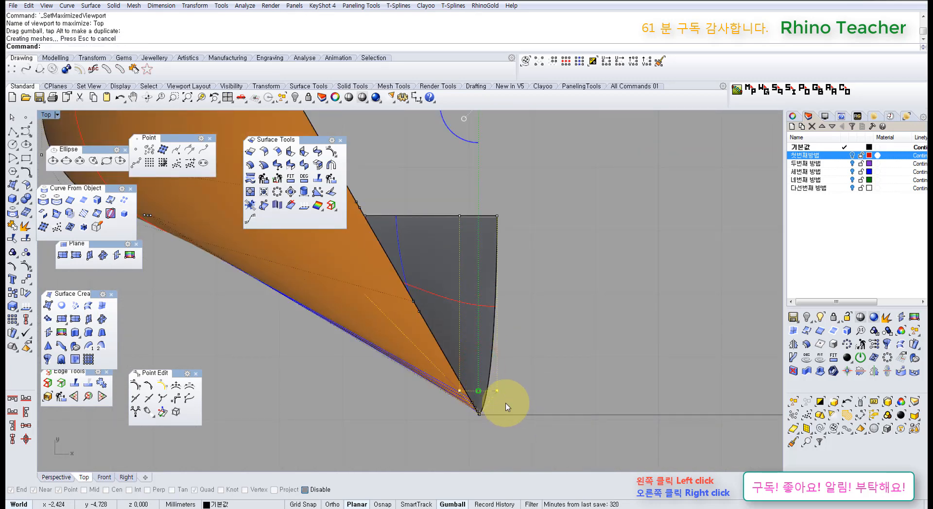
pyautogui.scroll(-6, 508, 403)
pyautogui.moveTo(516, 389); pyautogui.dragTo(472, 402, button='right')
pyautogui.hotkey('ctrl', 'F4')
pyautogui.moveTo(470, 353); pyautogui.dragTo(465, 311, button='right')
pyautogui.moveTo(471, 353); pyautogui.dragTo(496, 345, button='right')
# - Mirror the bulged side surface to the ring's opposite side from origin 0, keeping the original
pyautogui.click(488, 344)
pyautogui.scroll(-5, 488, 344)
pyautogui.middleClick(495, 345)
pyautogui.click(435, 347)
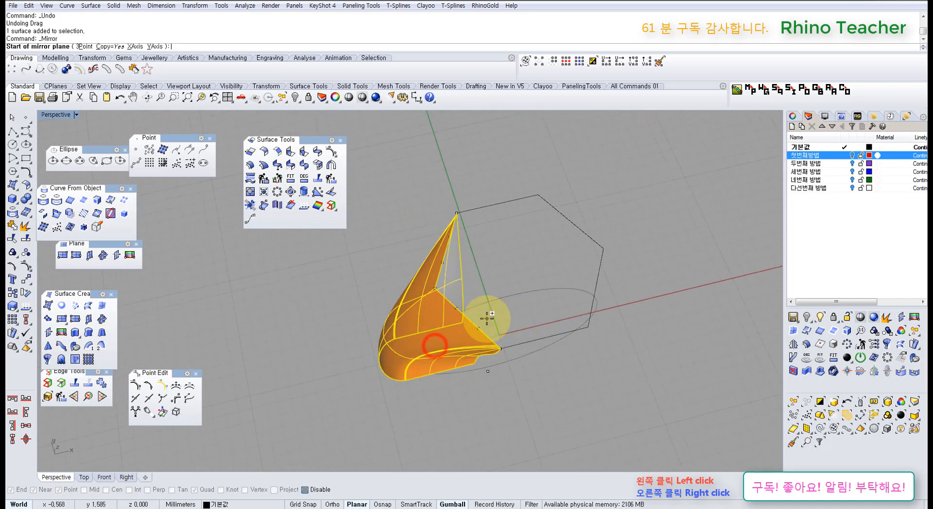
pyautogui.write('0')
pyautogui.press('Return')
pyautogui.click(487, 319)
pyautogui.click(537, 428)
# - Loft between the facing inner edges of the two side surfaces with Loose style and no simplification
pyautogui.moveTo(501, 379); pyautogui.dragTo(518, 285, button='right')
pyautogui.scroll(5, 541, 276)
pyautogui.moveTo(508, 250); pyautogui.dragTo(428, 248, button='right')
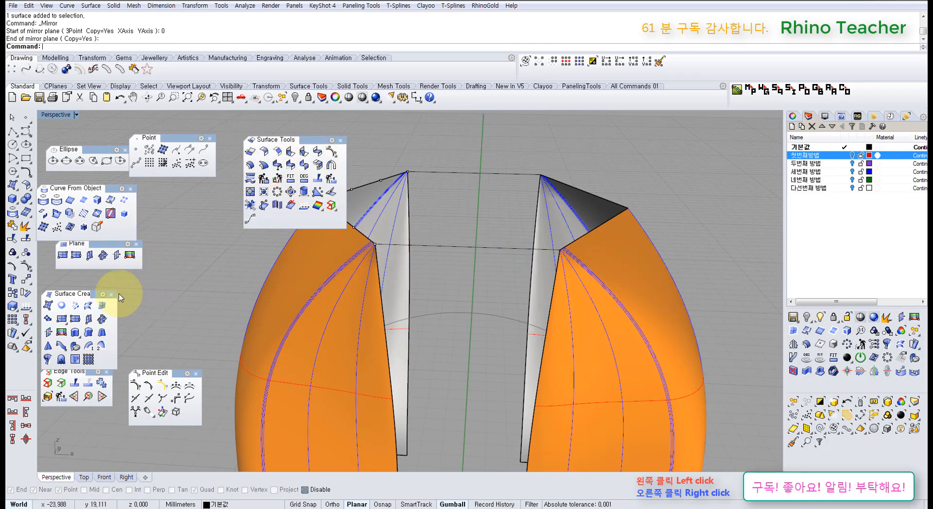
pyautogui.click(88, 308)
pyautogui.click(379, 279)
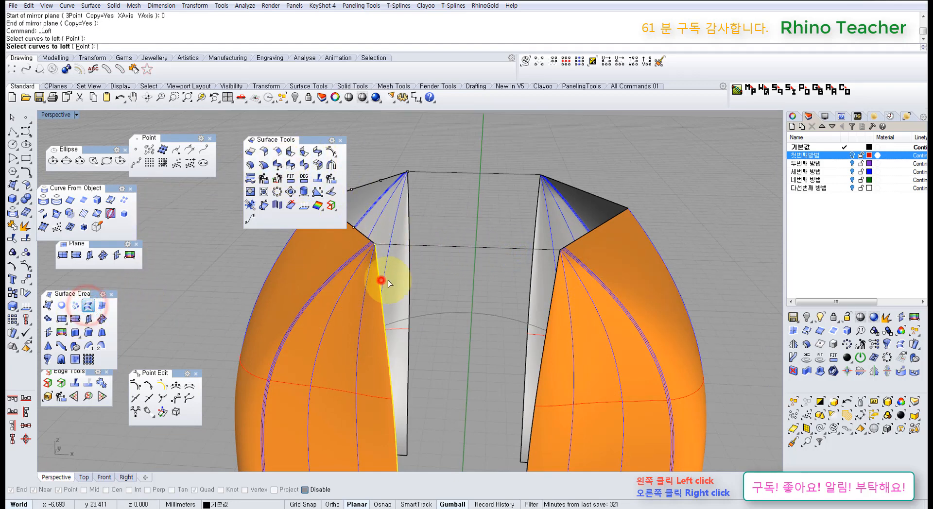
pyautogui.click(555, 278)
pyautogui.rightClick(555, 278)
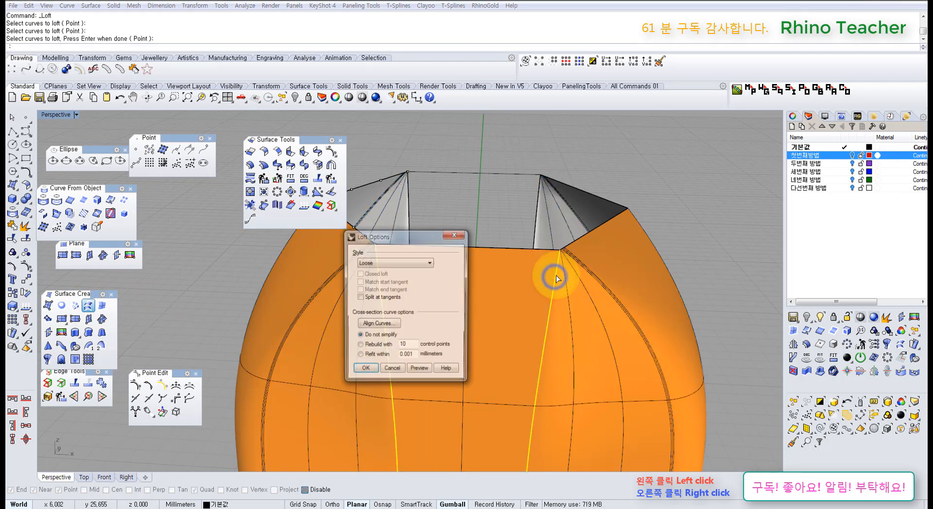
pyautogui.press('Return')
# - Examine the lofted front panel's smoothness against both side surfaces in a shaded preview without wires
pyautogui.moveTo(523, 199); pyautogui.dragTo(562, 243, button='right')
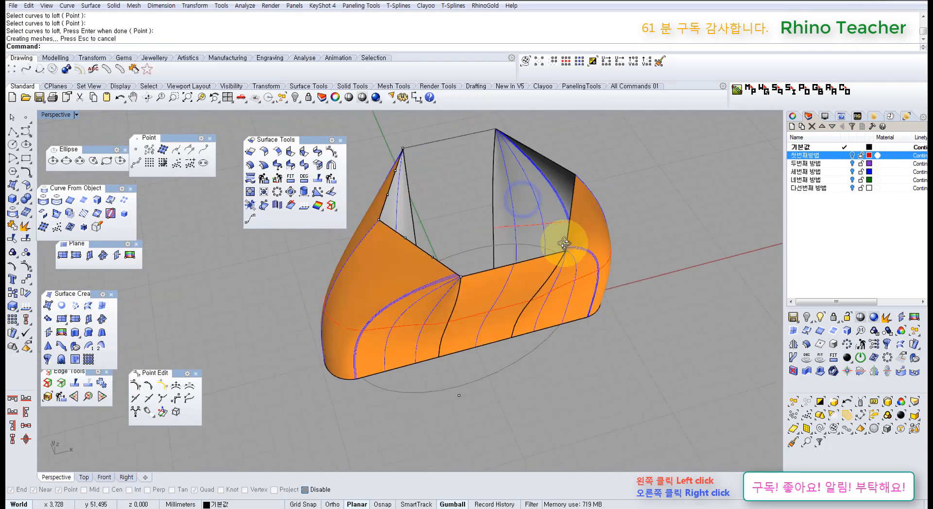
pyautogui.scroll(5, 395, 330)
pyautogui.moveTo(403, 283); pyautogui.dragTo(486, 223, button='right')
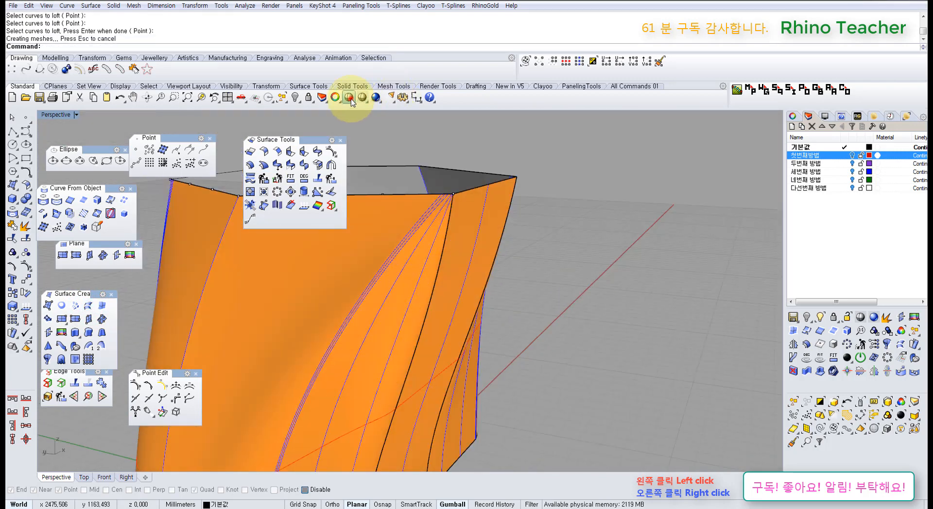
pyautogui.click(349, 97)
pyautogui.moveTo(541, 275)
pyautogui.mouseDown(button='right')
pyautogui.moveTo(433, 219)
pyautogui.moveTo(452, 262)
pyautogui.moveTo(517, 217)
pyautogui.mouseUp(button='right')
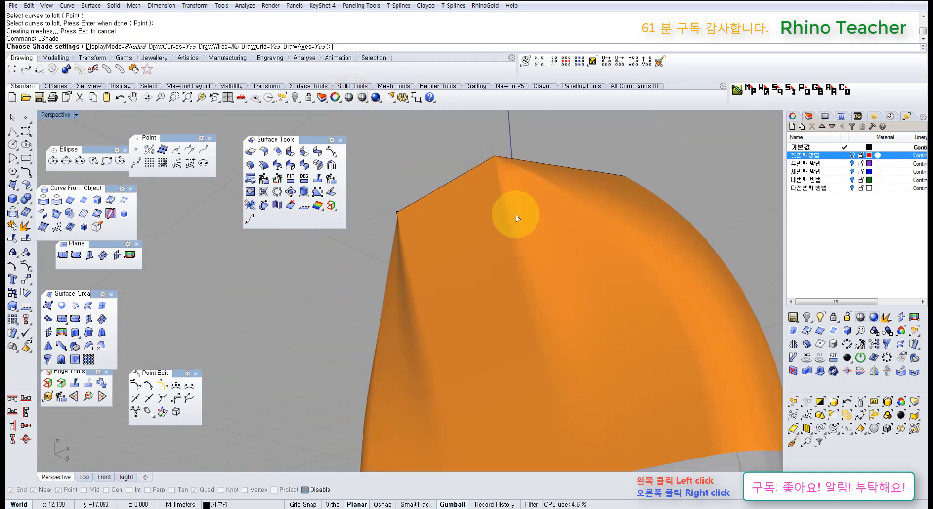
pyautogui.moveTo(433, 278)
pyautogui.mouseDown(button='right')
pyautogui.moveTo(558, 256)
pyautogui.moveTo(485, 206)
pyautogui.moveTo(445, 135)
pyautogui.moveTo(450, 282)
pyautogui.moveTo(500, 308)
pyautogui.mouseUp(button='right')
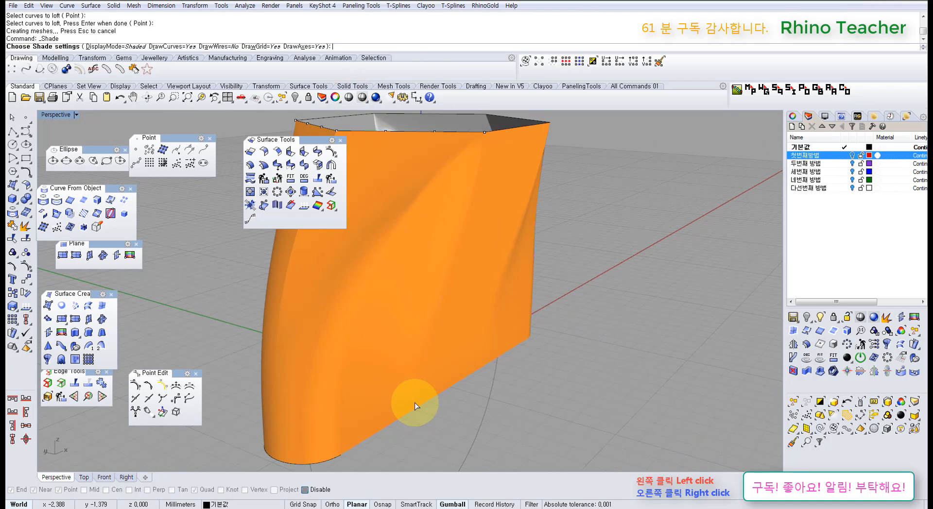
pyautogui.rightClick(461, 426)
# - Unlock the ring's inner circle curve
pyautogui.middleClick(491, 413)
pyautogui.click(490, 386)
pyautogui.click(491, 389)
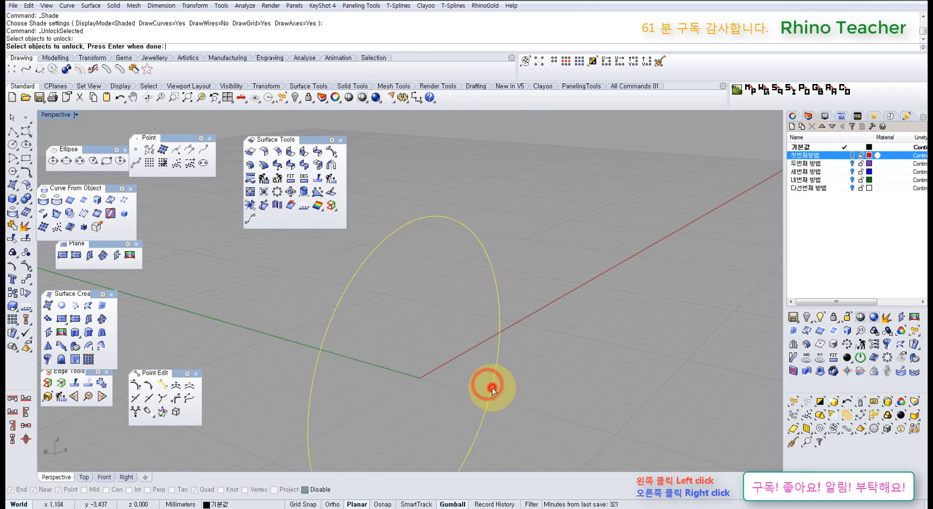
pyautogui.rightClick(491, 389)
# - Extrude the inner circle about 11.3 mm in negative Y, one-sided and without caps, past the front panel
pyautogui.click(491, 389)
pyautogui.scroll(-6, 490, 389)
pyautogui.moveTo(487, 391); pyautogui.dragTo(468, 390, button='right')
pyautogui.middleClick(469, 390)
pyautogui.click(496, 390)
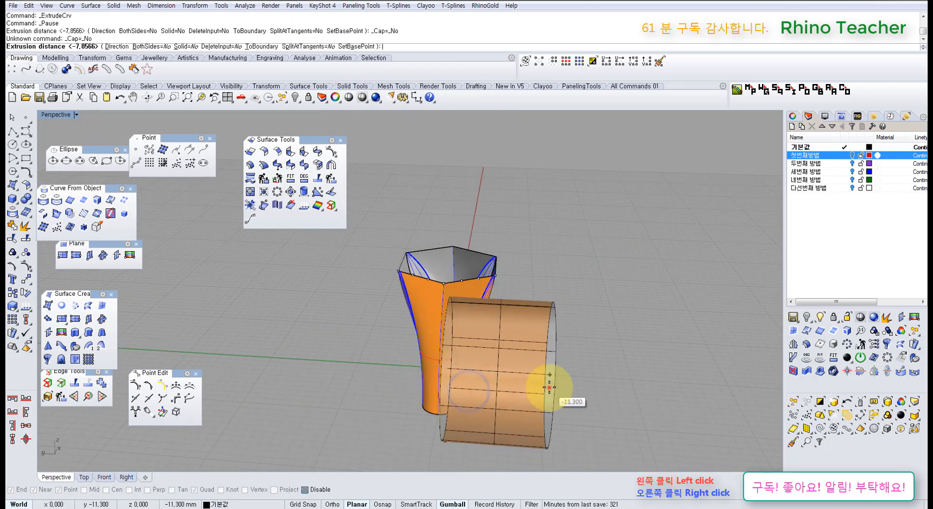
pyautogui.click(549, 388)
pyautogui.click(615, 372)
pyautogui.moveTo(591, 341); pyautogui.dragTo(459, 348, button='right')
pyautogui.scroll(7, 437, 323)
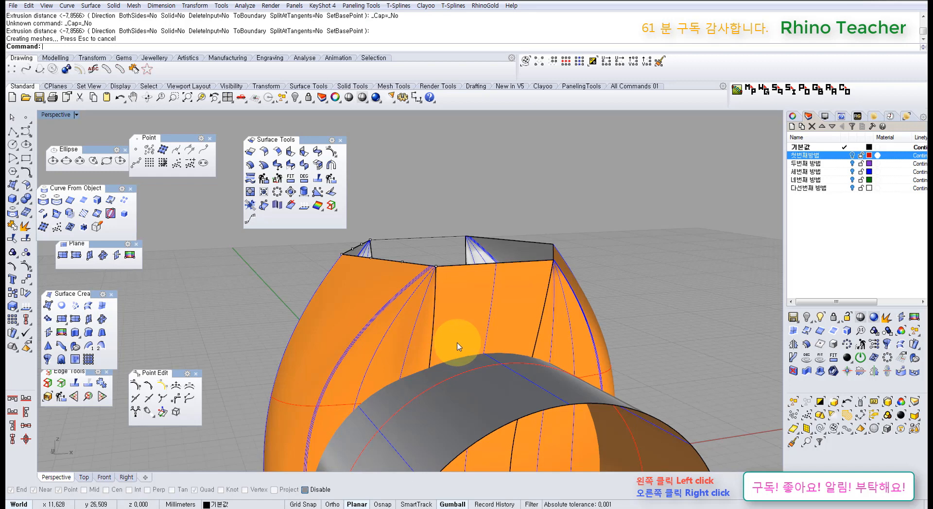
# - Delete the cylindrical surface extruded from the inner circle
pyautogui.click(469, 405)
pyautogui.press('Delete')
pyautogui.moveTo(421, 374); pyautogui.dragTo(462, 358, button='right')
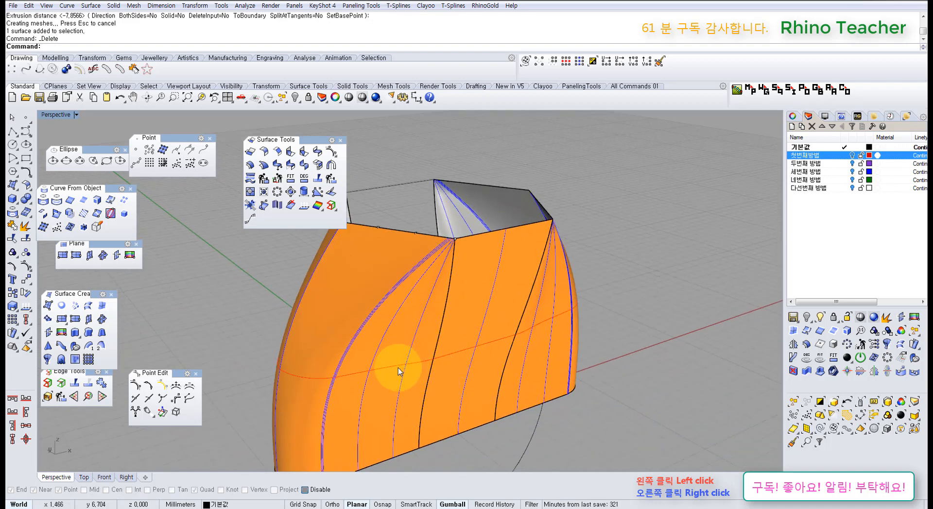
pyautogui.moveTo(371, 343); pyautogui.dragTo(385, 243, button='right')
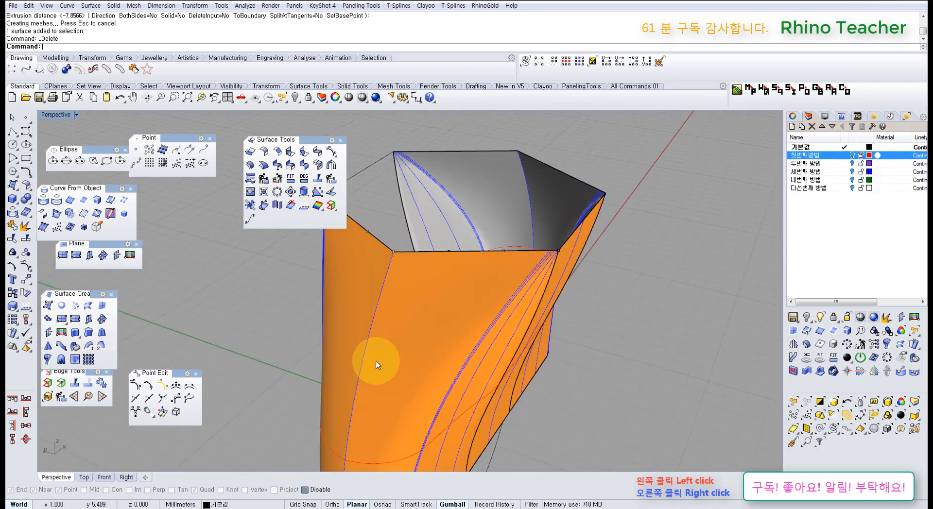
pyautogui.moveTo(446, 315); pyautogui.dragTo(371, 275, button='right')
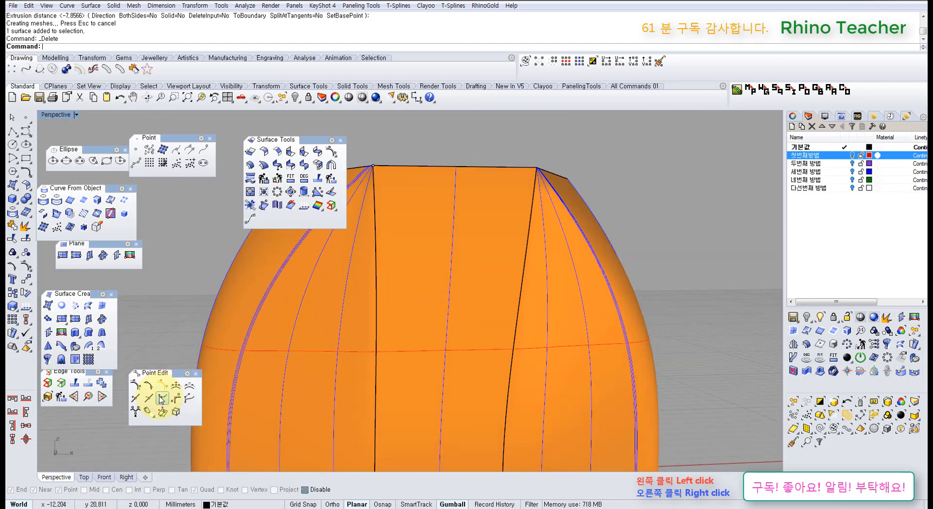
# - Insert a symmetrical kink in the V direction on one side surface, close to its seam with the front panel
pyautogui.moveTo(382, 291); pyautogui.dragTo(365, 262, button='right')
pyautogui.moveTo(346, 308); pyautogui.dragTo(450, 334, button='right')
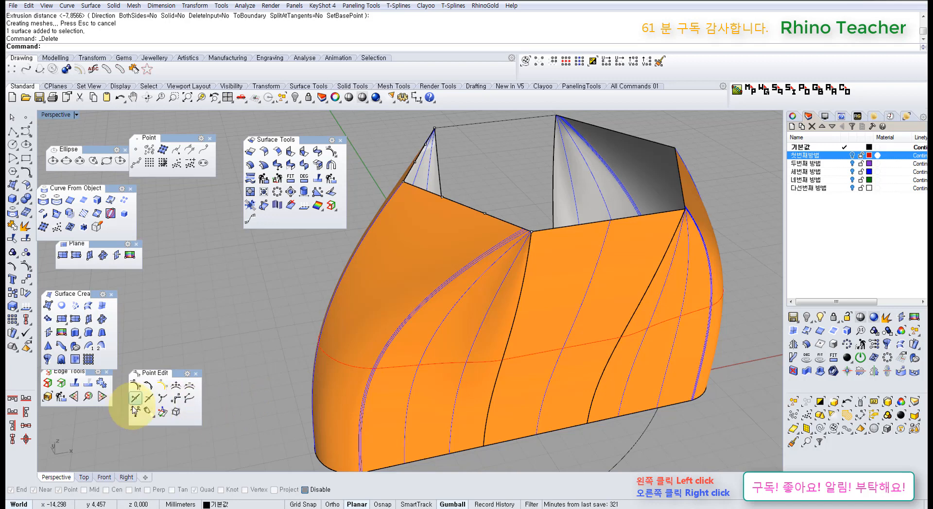
pyautogui.click(452, 349)
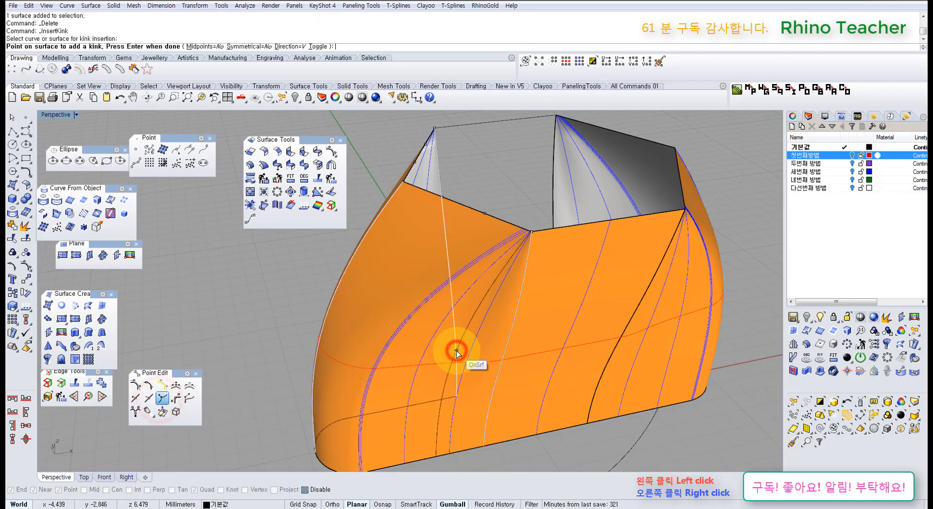
pyautogui.click(443, 333)
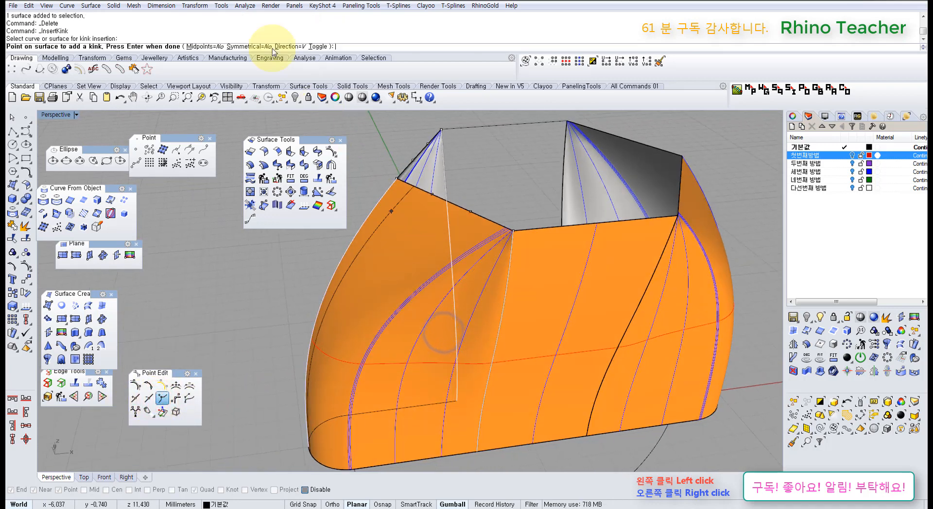
pyautogui.click(249, 47)
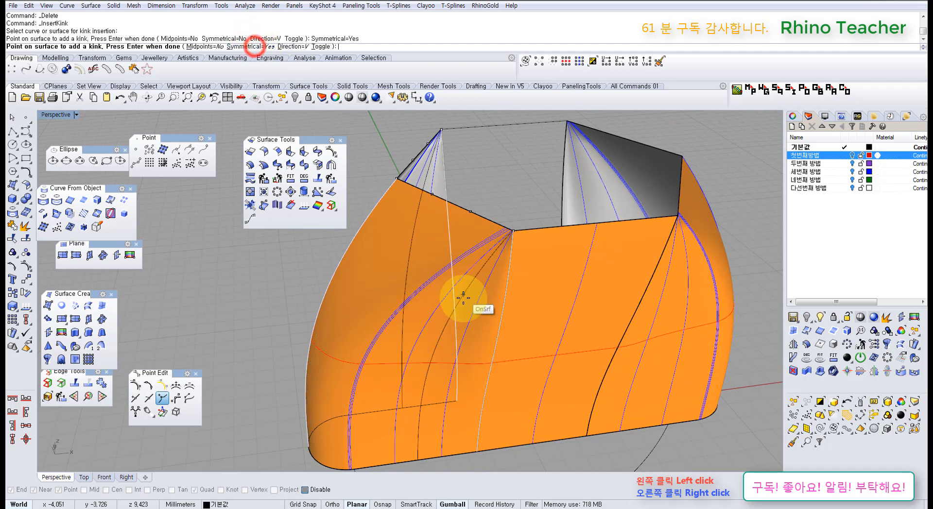
pyautogui.click(411, 363)
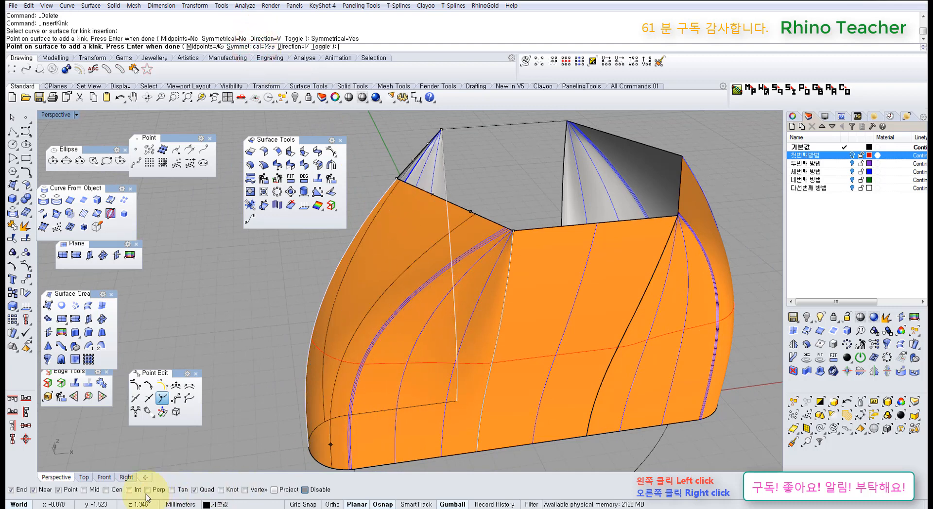
pyautogui.click(130, 490)
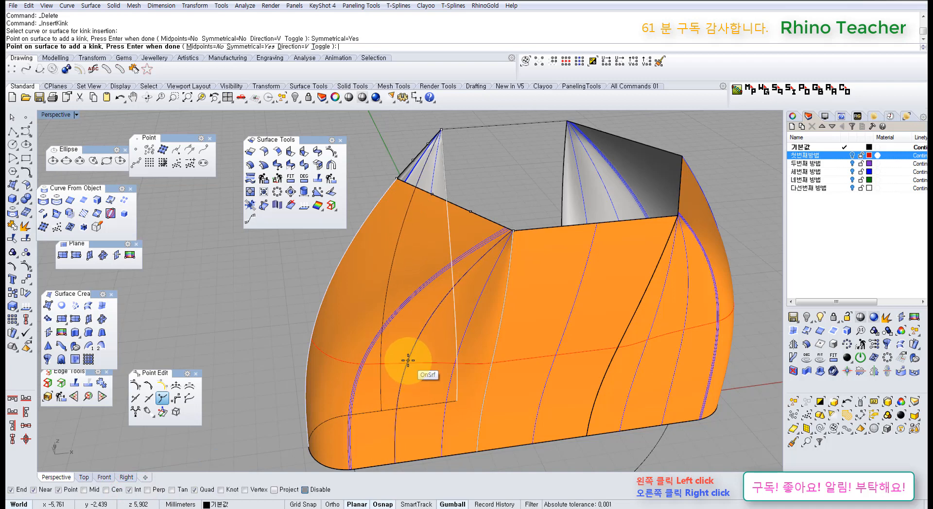
pyautogui.scroll(5, 466, 366)
pyautogui.scroll(-3, 521, 364)
pyautogui.scroll(1, 514, 358)
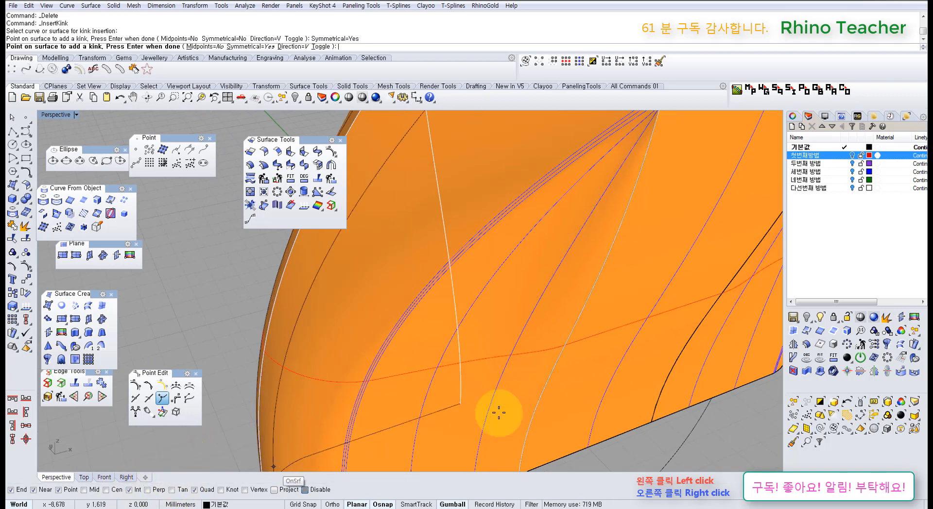
pyautogui.click(511, 355)
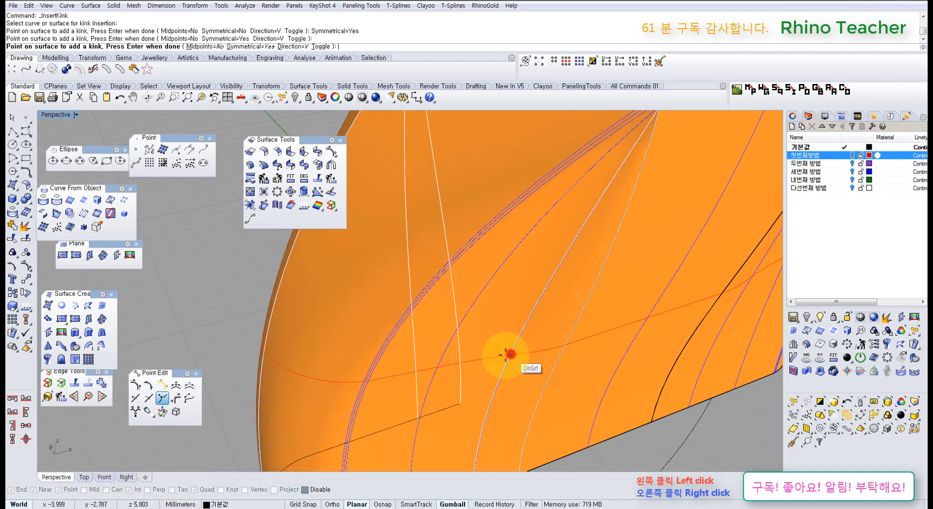
pyautogui.click(439, 365)
pyautogui.rightClick(458, 359)
# - Show the side surface's control points and move the two points beside the front seam to reshape the surface there
pyautogui.scroll(-3, 458, 359)
pyautogui.click(484, 375)
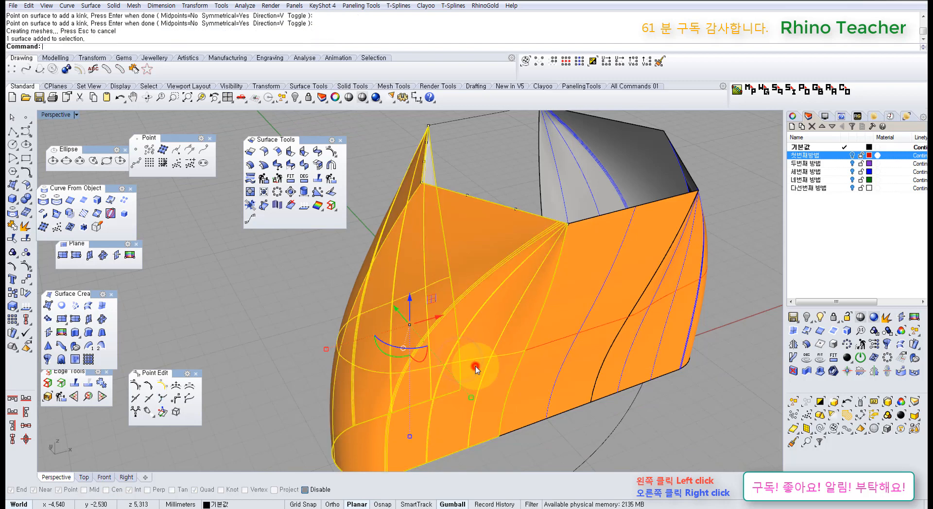
pyautogui.scroll(5, 477, 369)
pyautogui.press('F10')
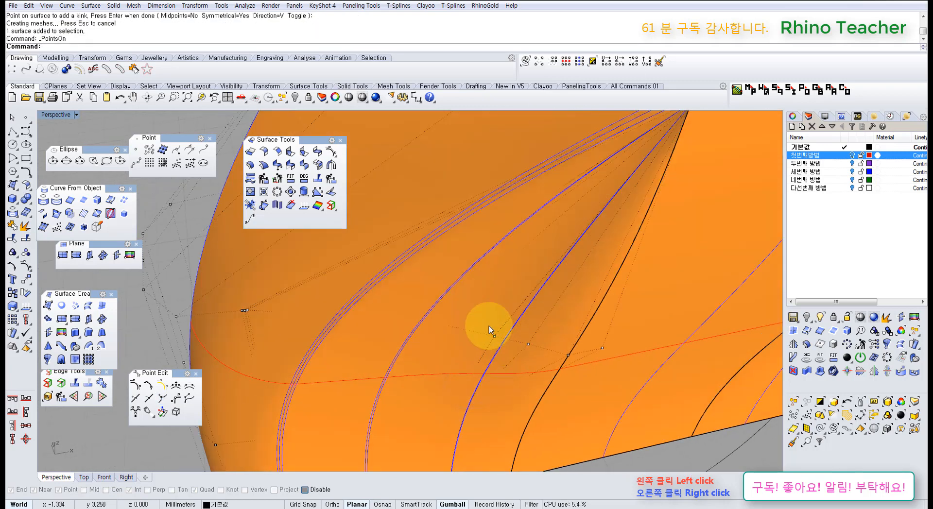
pyautogui.scroll(6, 490, 328)
pyautogui.scroll(-4, 598, 396)
pyautogui.keyDown('shift'); pyautogui.moveTo(618, 410); pyautogui.dragTo(544, 362, button='right'); pyautogui.keyUp('shift')
pyautogui.scroll(-5, 561, 396)
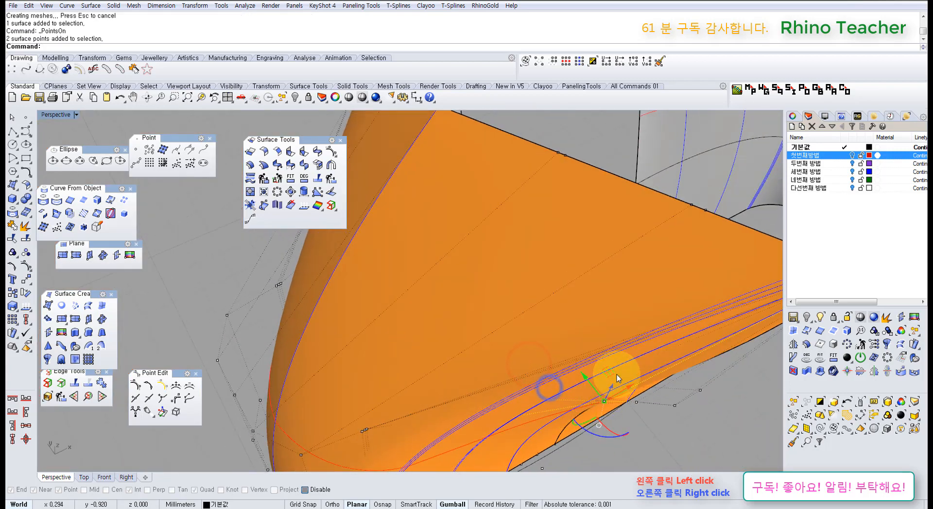
pyautogui.moveTo(608, 371); pyautogui.dragTo(625, 405)
pyautogui.moveTo(631, 396); pyautogui.dragTo(556, 344, button='right')
pyautogui.scroll(6, 543, 357)
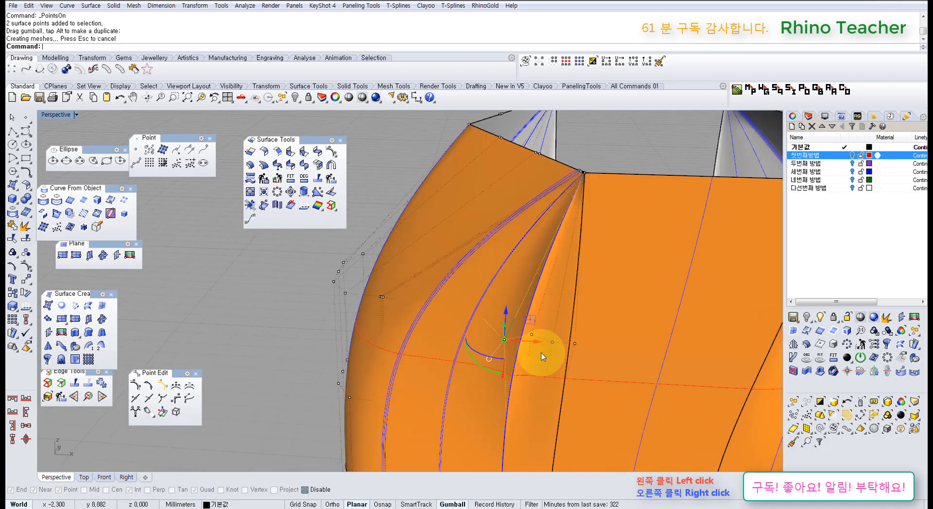
pyautogui.scroll(-6, 540, 357)
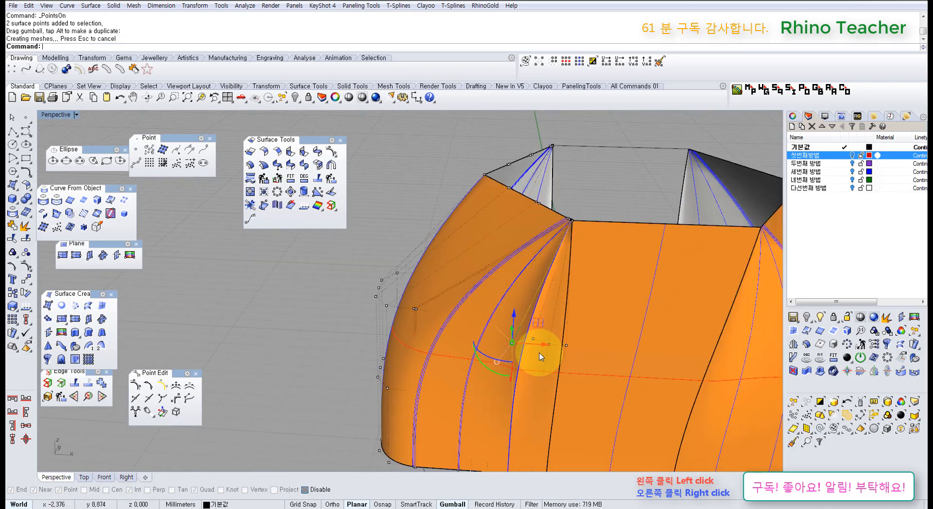
pyautogui.scroll(-6, 544, 353)
# - Undo the recent edits back to the state before the front panel was lofted between the side surfaces
pyautogui.hotkey('ctrl', 'z')
pyautogui.hotkey('ctrl', 'z')
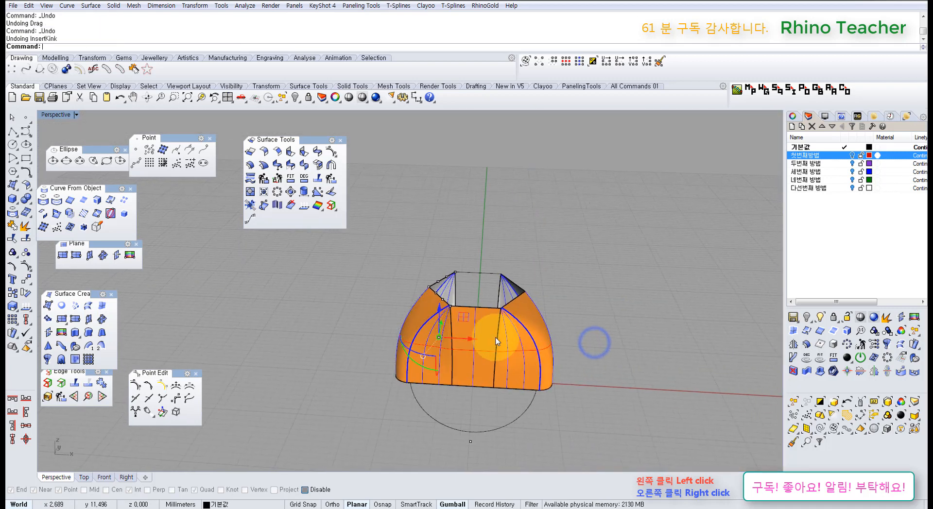
pyautogui.moveTo(455, 388); pyautogui.dragTo(486, 351, button='right')
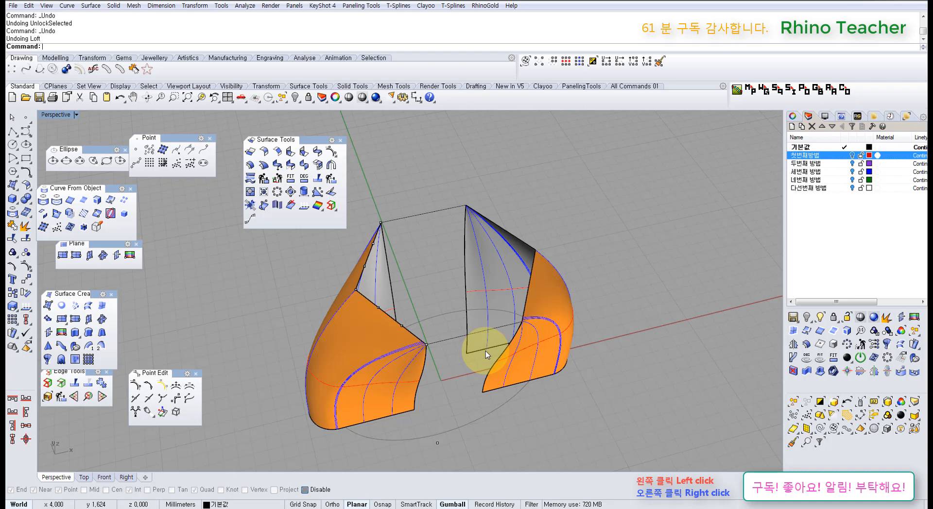
# - Delete both side surfaces of the ring, keeping only the hexagon and the other base curves
pyautogui.click(387, 343)
pyautogui.press('Delete')
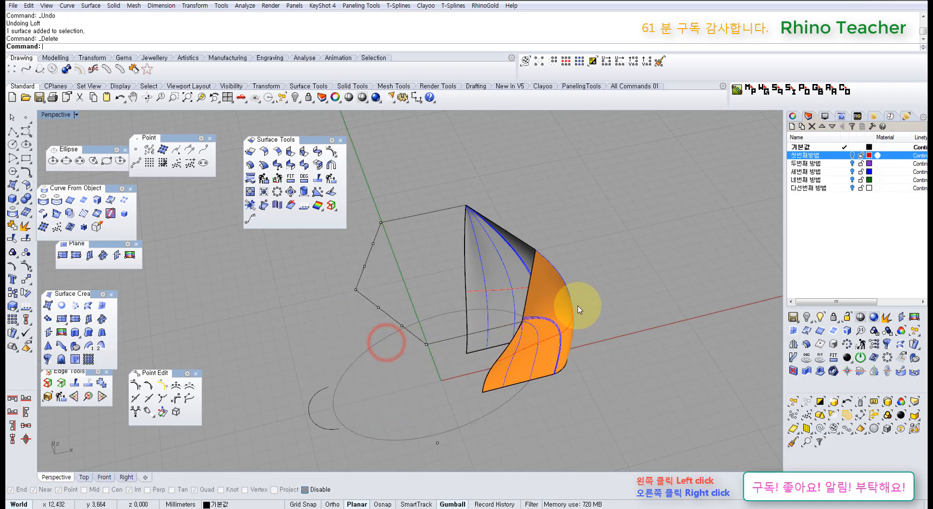
pyautogui.click(558, 306)
pyautogui.press('Delete')
pyautogui.moveTo(467, 316); pyautogui.dragTo(381, 316, button='right')
pyautogui.moveTo(323, 305); pyautogui.dragTo(357, 323, button='right')
# - Examine the remaining hexagon and finger-hole circle in the Perspective, Top and Front views
pyautogui.click(25, 173)
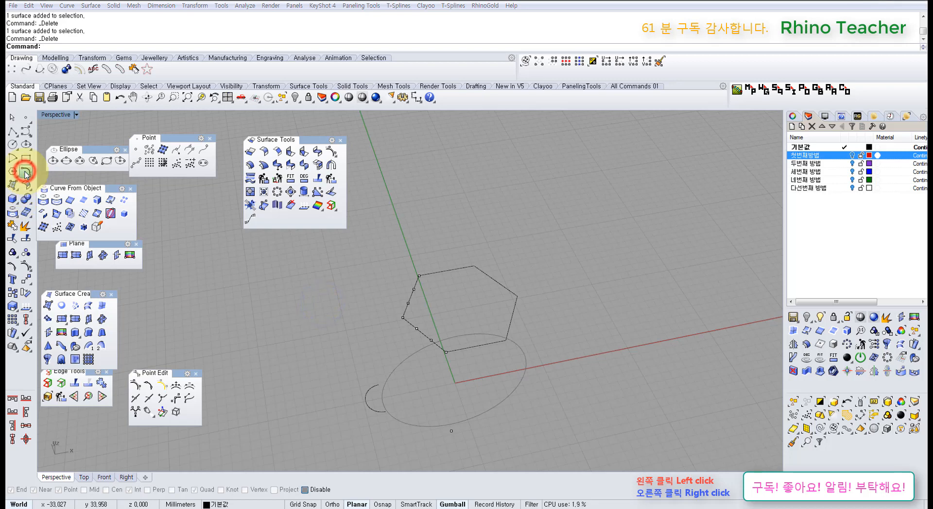
pyautogui.click(423, 256)
pyautogui.moveTo(453, 268); pyautogui.dragTo(445, 307, button='right')
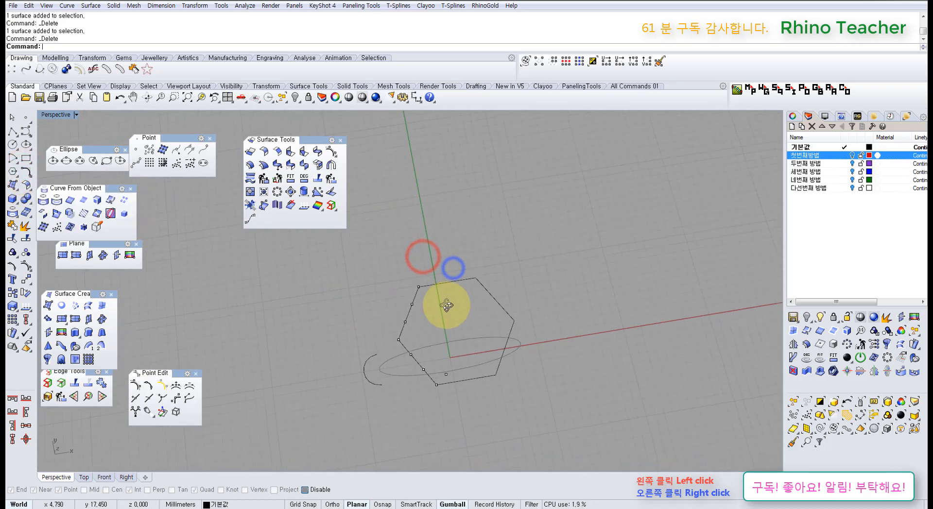
pyautogui.scroll(5, 446, 306)
pyautogui.moveTo(467, 297); pyautogui.dragTo(423, 235)
pyautogui.hotkey('ctrl', 'F1')
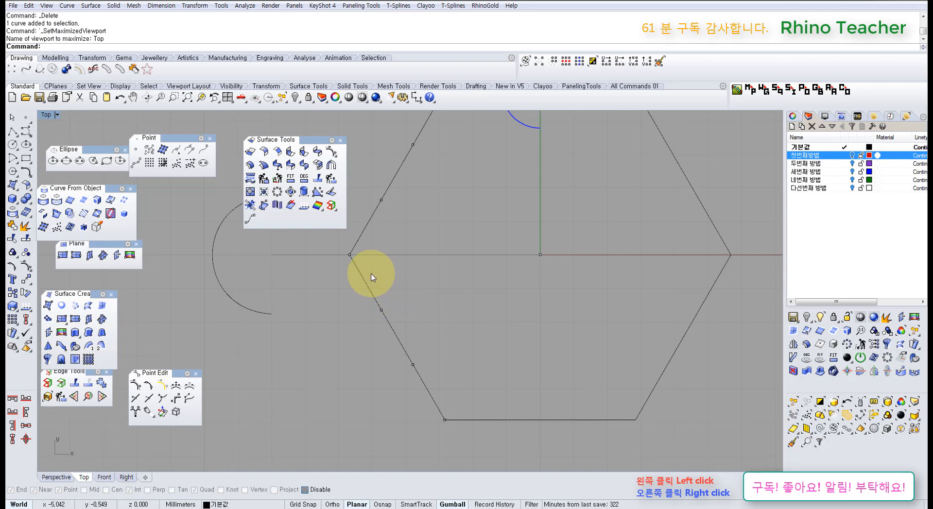
pyautogui.scroll(-8, 389, 278)
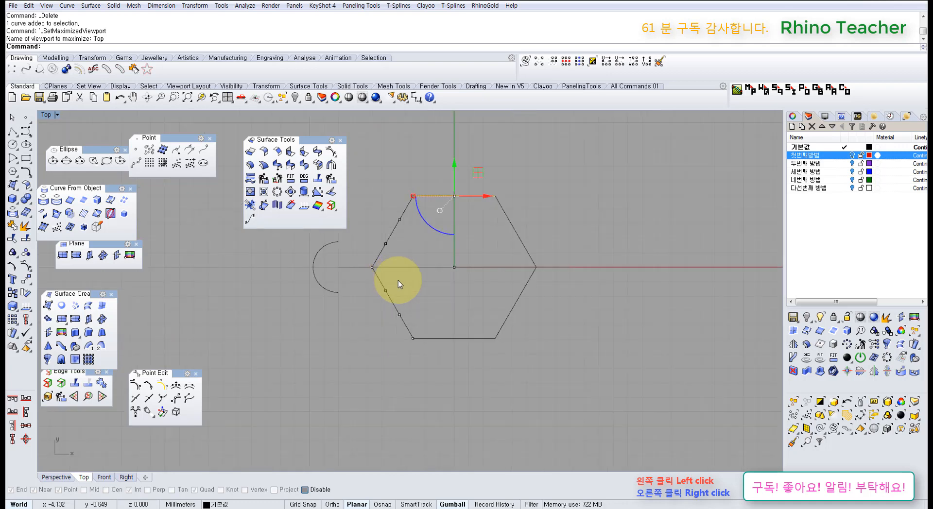
pyautogui.moveTo(398, 278); pyautogui.dragTo(351, 326, button='right')
pyautogui.press('Escape')
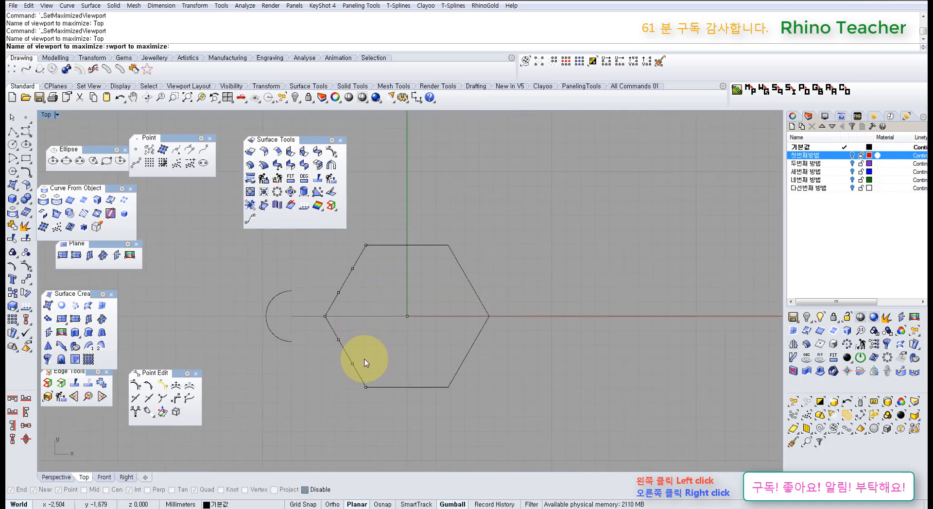
pyautogui.hotkey('ctrl', 'F2')
pyautogui.moveTo(426, 347); pyautogui.dragTo(420, 370, button='right')
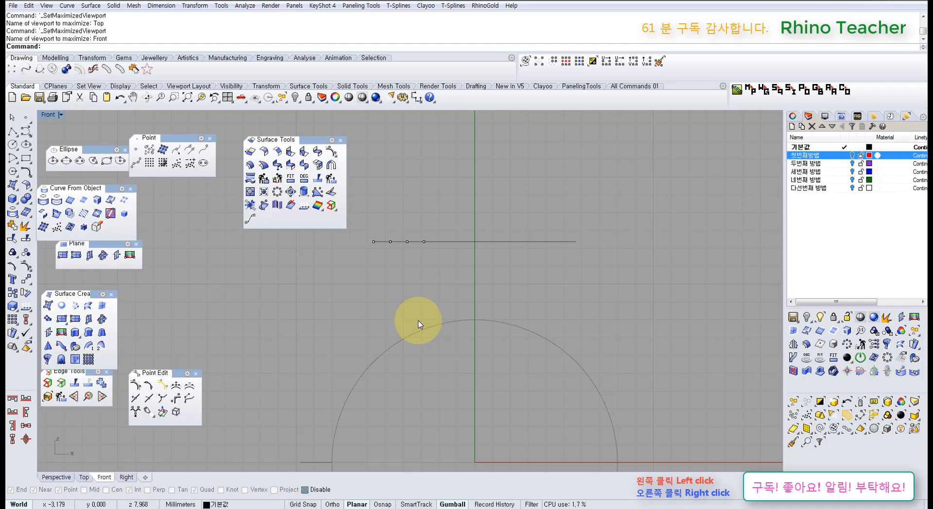
pyautogui.hotkey('ctrl', 'F1')
pyautogui.scroll(4, 394, 262)
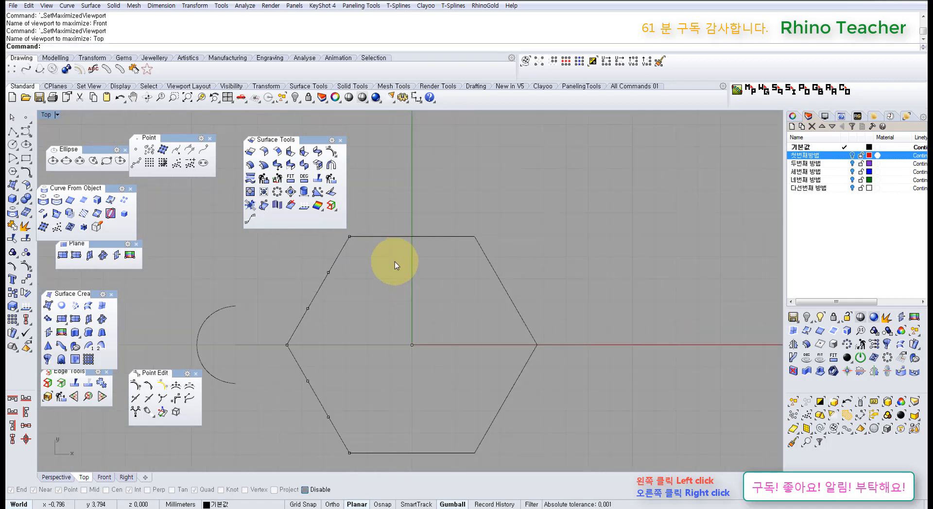
# - Draw a degree-3 half-outline curve in the Top view, from the Y axis below the hexagon around its left side to about (-5.2, 10.1)
pyautogui.scroll(-6, 395, 262)
pyautogui.moveTo(403, 270); pyautogui.dragTo(443, 260, button='right')
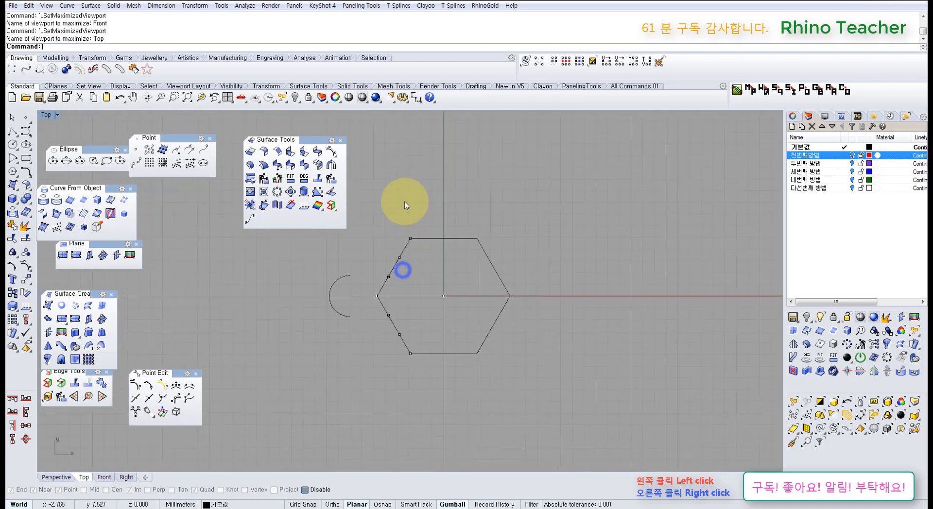
pyautogui.click(27, 132)
pyautogui.moveTo(365, 233); pyautogui.dragTo(422, 240, button='right')
pyautogui.click(501, 394)
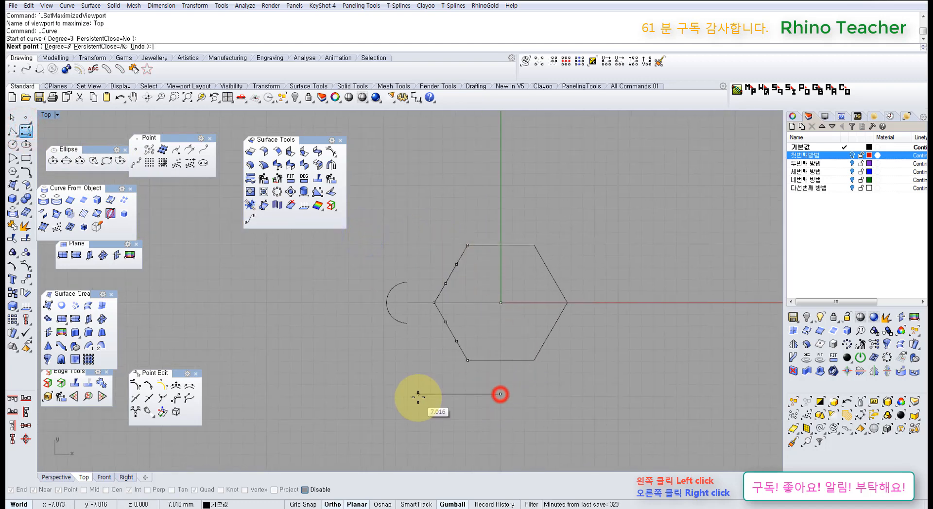
pyautogui.click(419, 394)
pyautogui.click(388, 338)
pyautogui.click(400, 234)
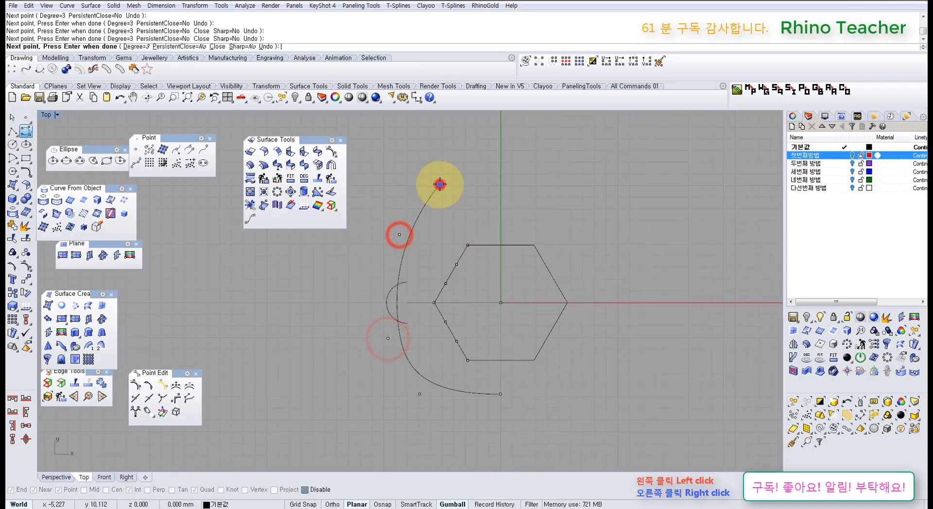
pyautogui.rightClick(440, 184)
# - Mirror the half-outline curve across the Y axis through the origin (0), keeping the original
pyautogui.middleClick(457, 208)
pyautogui.click(476, 218)
pyautogui.write('0')
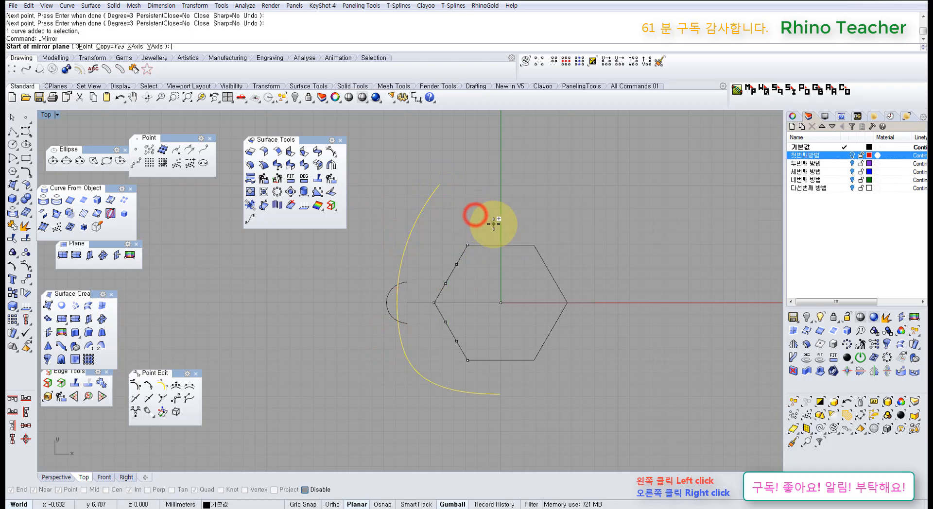
pyautogui.press('Return')
pyautogui.click(493, 226)
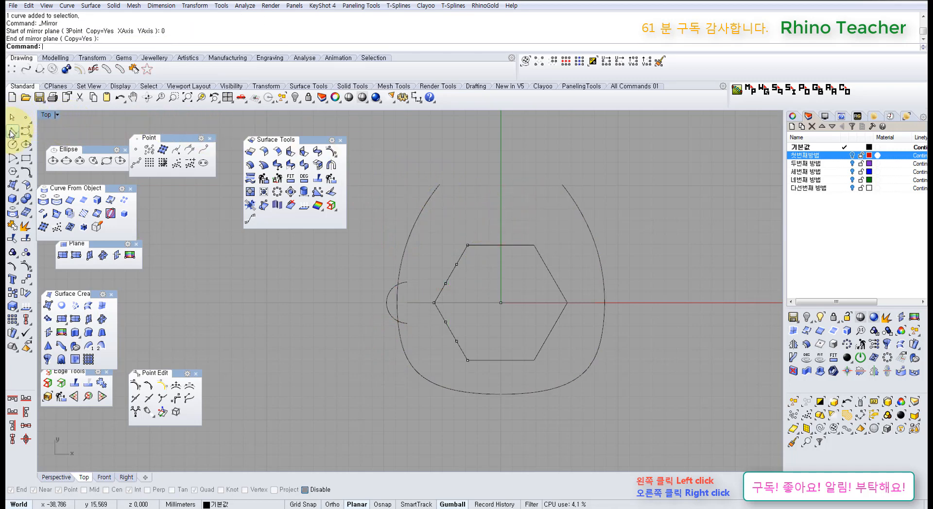
# - Close the outline above the hexagon with a straight polyline about 10.5 mm long between the two curves' open ends
pyautogui.click(12, 132)
pyautogui.click(440, 184)
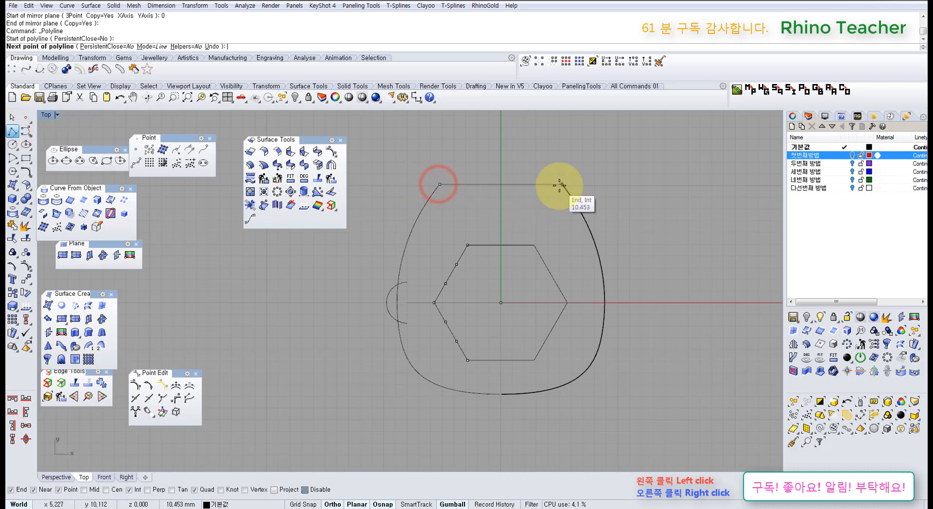
pyautogui.click(559, 186)
pyautogui.rightClick(559, 186)
pyautogui.moveTo(614, 212); pyautogui.dragTo(465, 147)
pyautogui.keyDown('shift'); pyautogui.moveTo(453, 181); pyautogui.dragTo(381, 216); pyautogui.keyUp('shift')
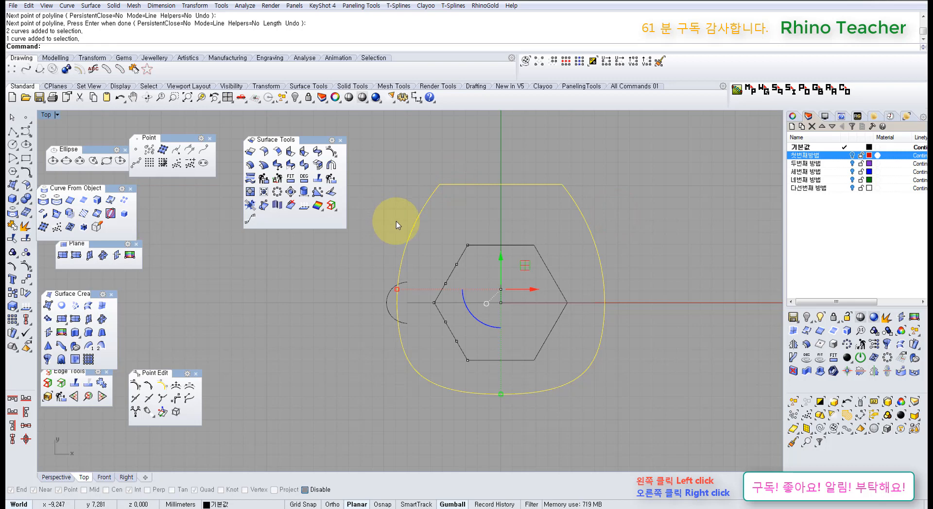
pyautogui.scroll(8, 450, 194)
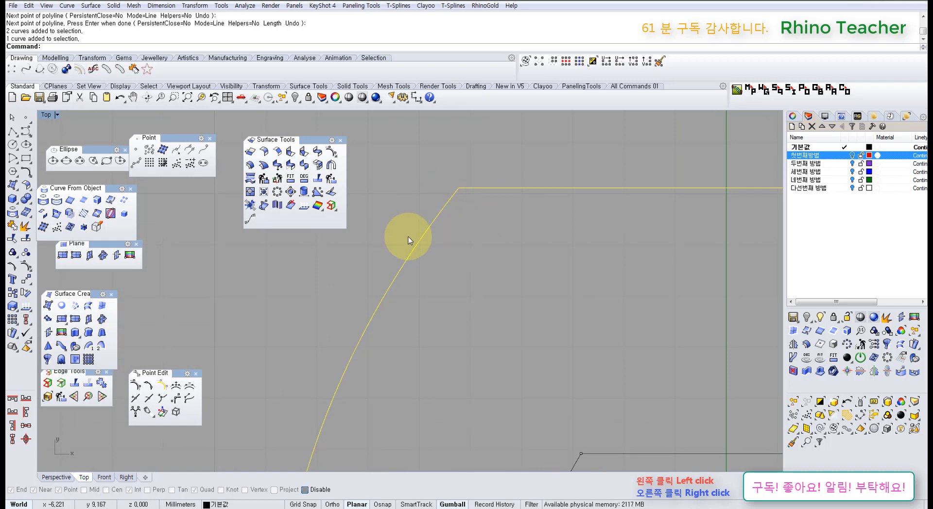
pyautogui.scroll(-3, 421, 226)
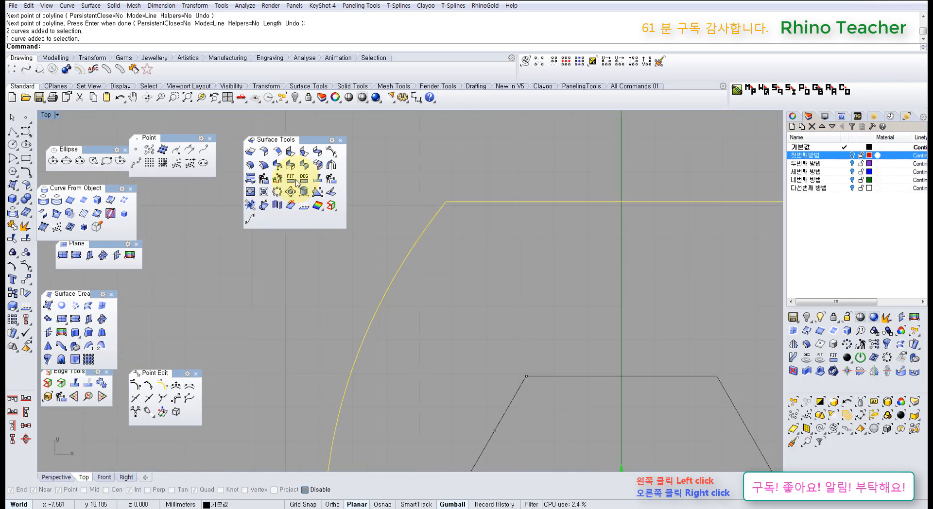
pyautogui.click(23, 135)
pyautogui.click(621, 201)
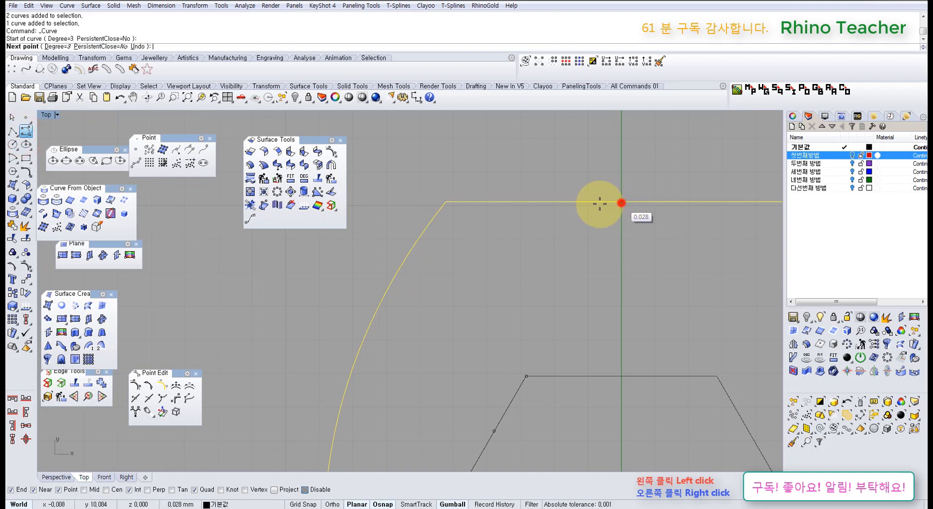
pyautogui.scroll(2, 534, 202)
pyautogui.press('F8')
pyautogui.click(556, 200)
pyautogui.click(494, 200)
pyautogui.click(435, 200)
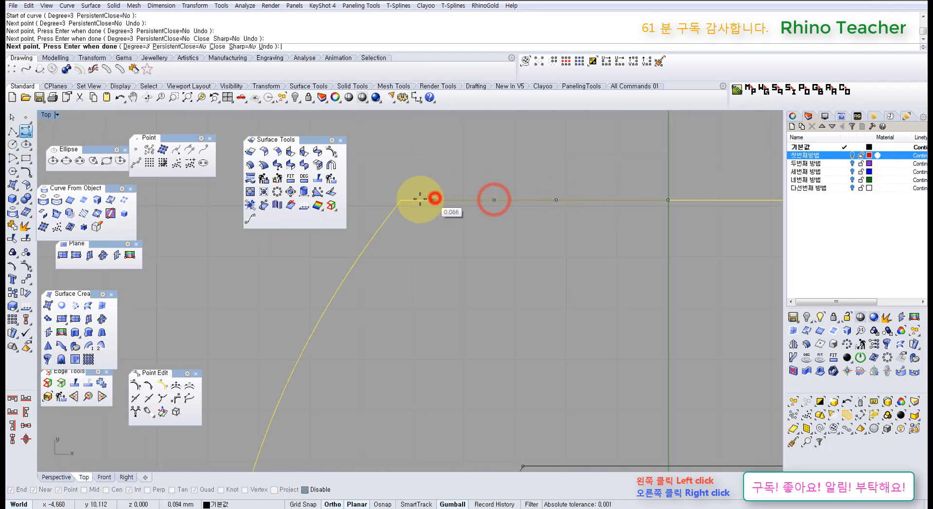
pyautogui.press('F8')
pyautogui.click(410, 206)
pyautogui.click(381, 223)
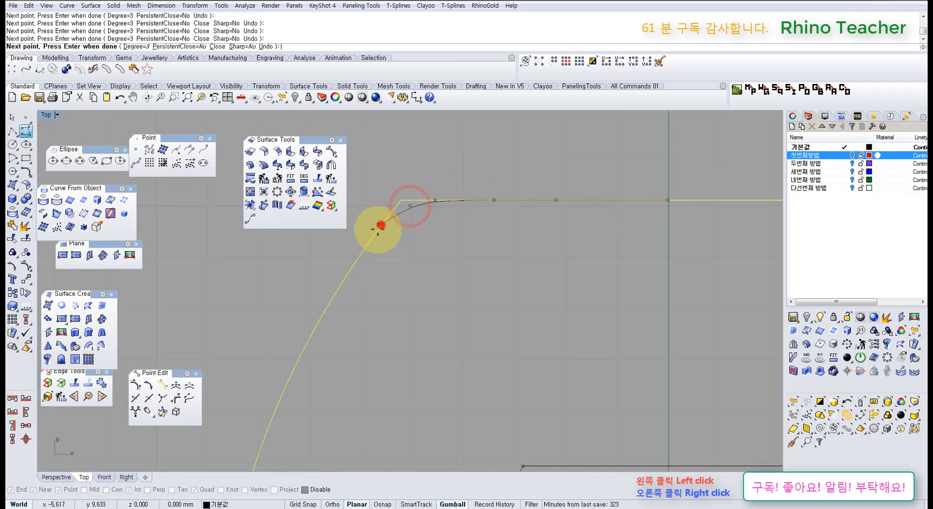
pyautogui.scroll(-5, 334, 305)
pyautogui.press('Escape')
# - Delete the three outline curves around the hexagon
pyautogui.scroll(-12, 374, 275)
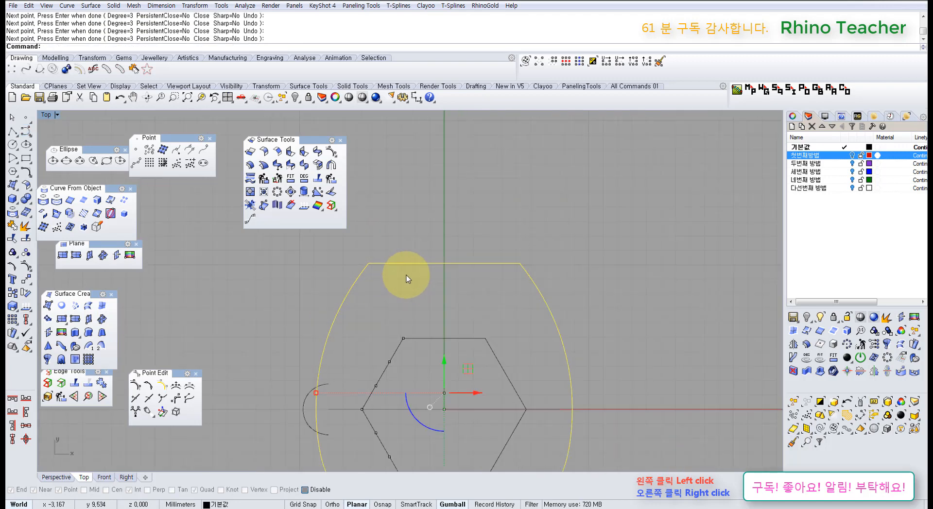
pyautogui.moveTo(516, 305); pyautogui.dragTo(418, 333)
pyautogui.press('Delete')
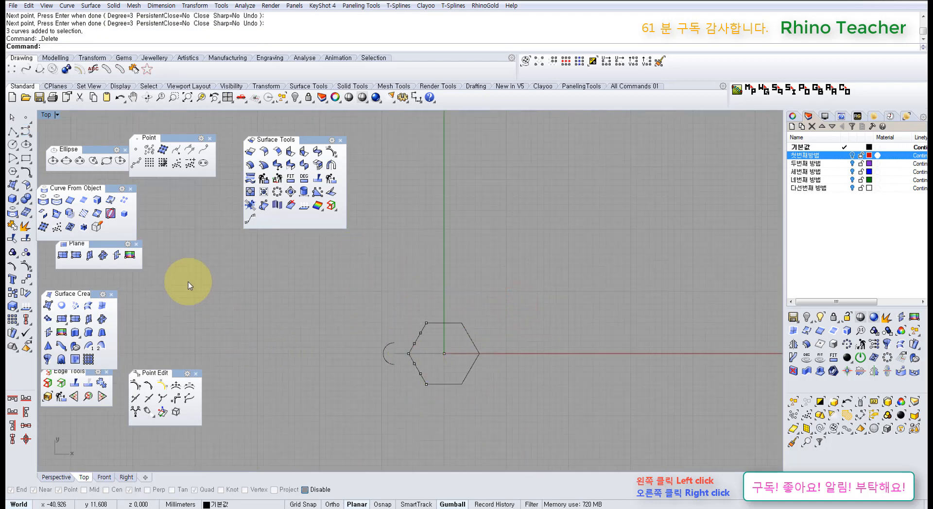
# - Draw a 5-sided star centred at the origin (0) in the Top view, with its first tip on the Y axis above the hexagon
pyautogui.click(27, 172)
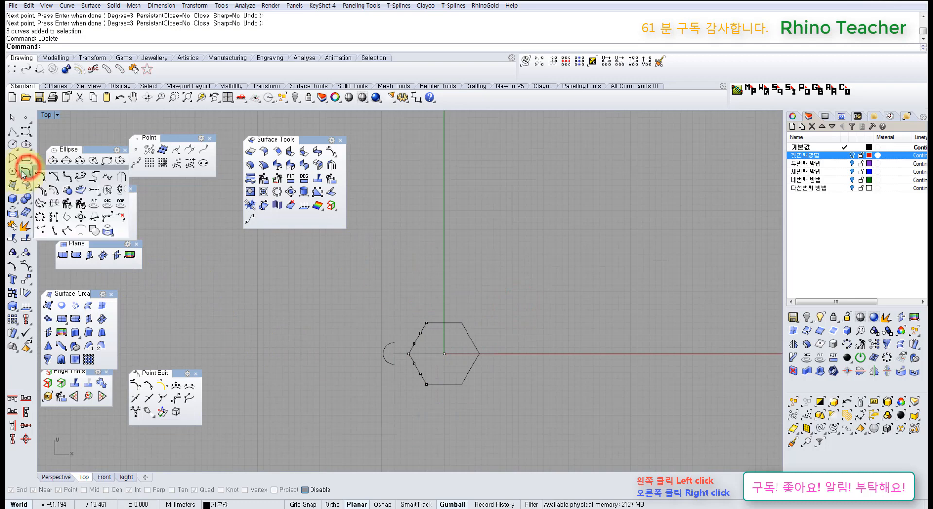
pyautogui.click(12, 176)
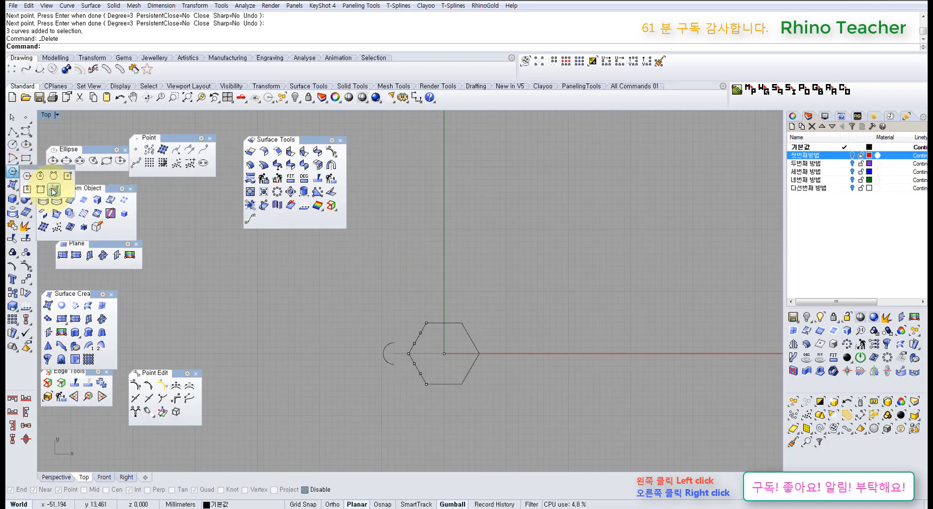
pyautogui.click(54, 190)
pyautogui.click(70, 47)
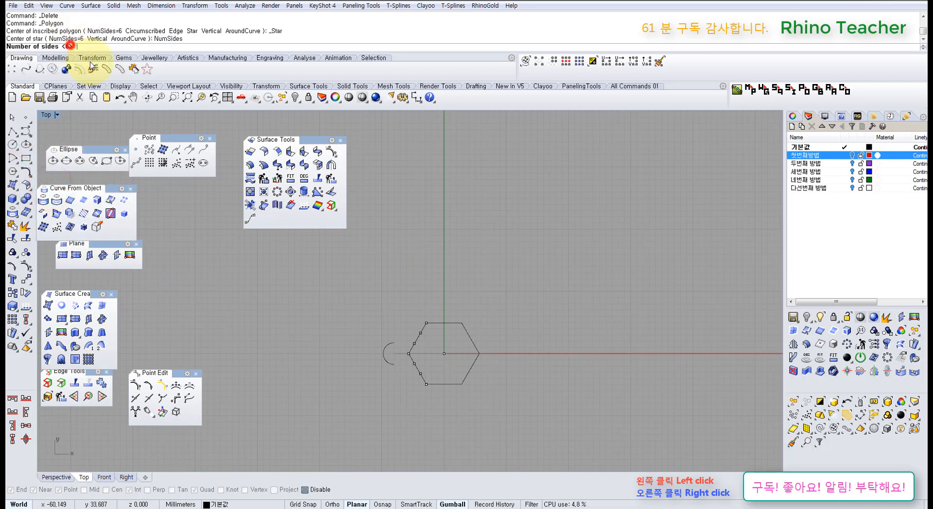
pyautogui.write('5')
pyautogui.press('Return')
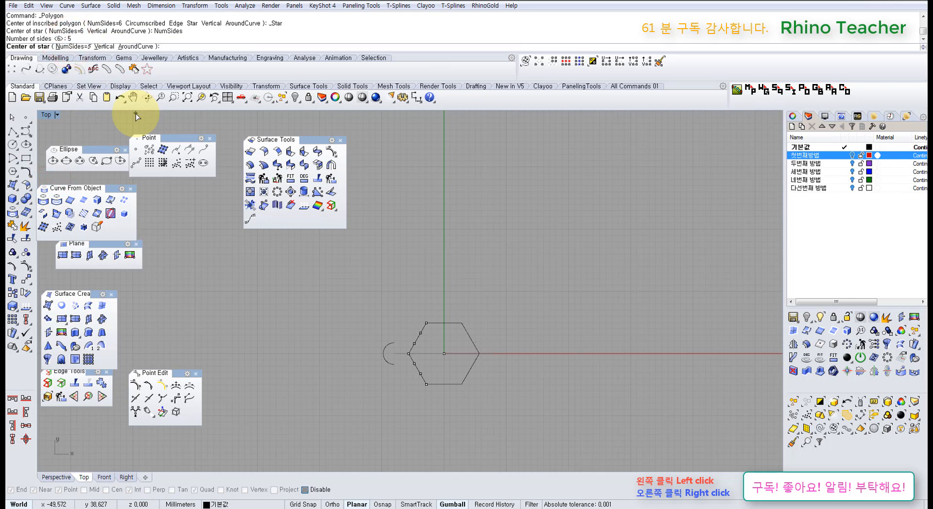
pyautogui.write('0')
pyautogui.press('Return')
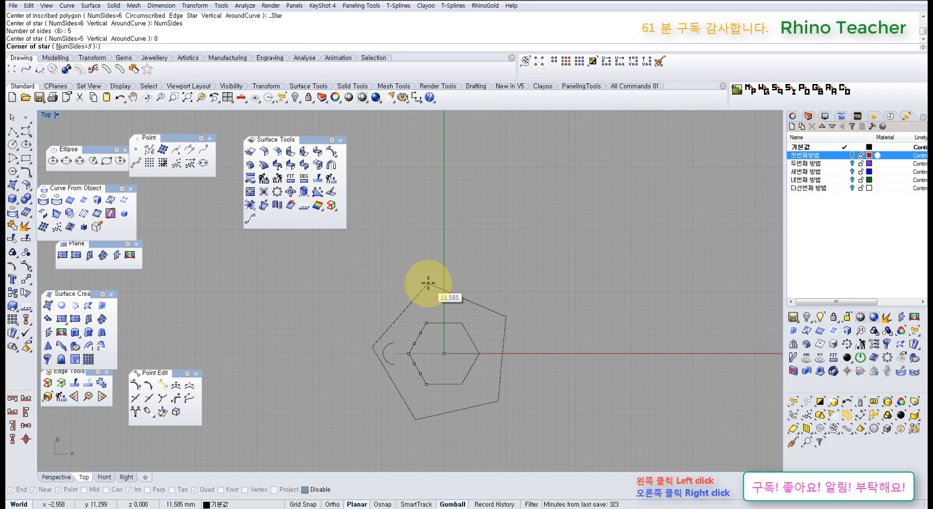
pyautogui.scroll(3, 444, 300)
pyautogui.click(444, 300)
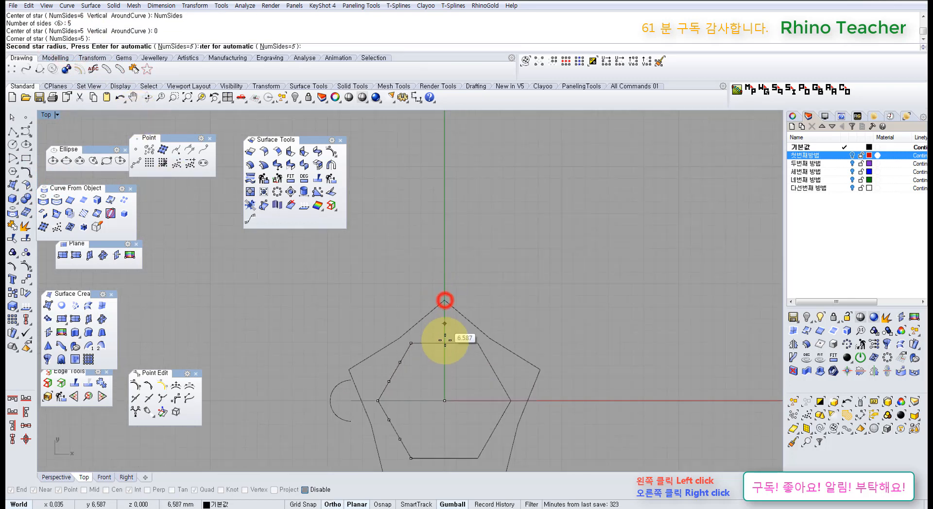
pyautogui.click(443, 335)
pyautogui.click(499, 296)
# - Delete the hexagon together with its points inside the star, keeping the star and the half-circle arc
pyautogui.moveTo(460, 312); pyautogui.dragTo(491, 275, button='right')
pyautogui.scroll(4, 478, 305)
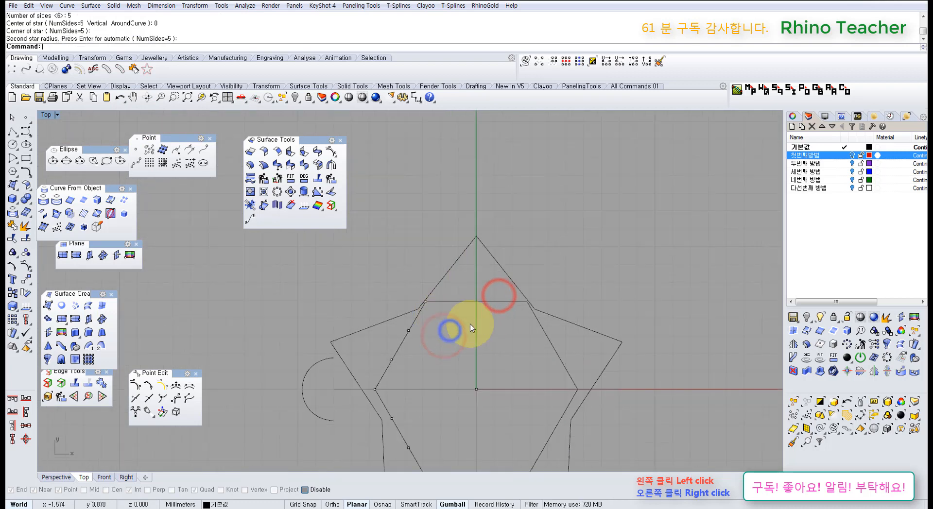
pyautogui.moveTo(483, 320); pyautogui.dragTo(454, 277)
pyautogui.scroll(-8, 443, 294)
pyautogui.moveTo(440, 302); pyautogui.dragTo(450, 276, button='right')
pyautogui.moveTo(410, 247); pyautogui.dragTo(519, 353)
pyautogui.press('Delete')
pyautogui.scroll(2, 451, 323)
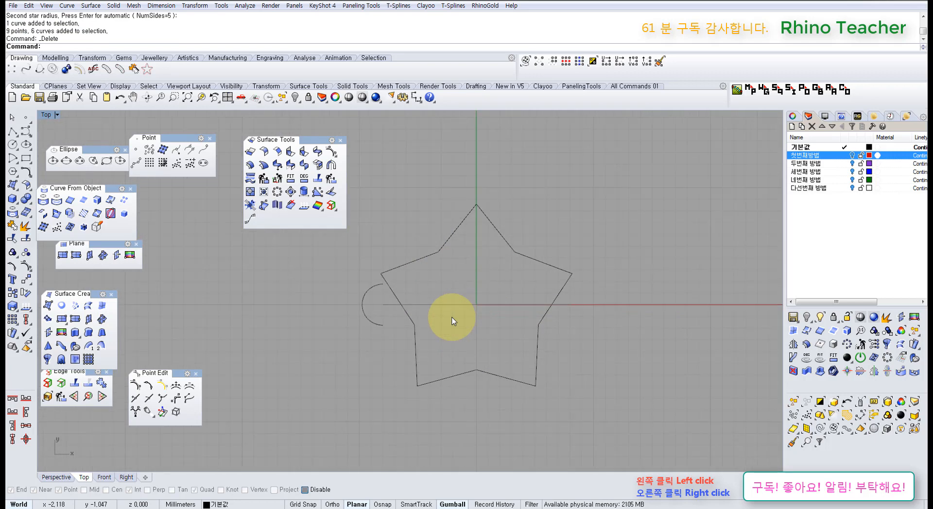
# - Raise the star about 10.6 mm above the origin in the Front view and scale it down evenly about its centre
pyautogui.hotkey('ctrl', 'F4')
pyautogui.moveTo(427, 355); pyautogui.dragTo(467, 293, button='right')
pyautogui.scroll(-5, 466, 295)
pyautogui.keyDown('shift'); pyautogui.moveTo(462, 387); pyautogui.dragTo(461, 311, button='right'); pyautogui.keyUp('shift')
pyautogui.moveTo(441, 293); pyautogui.dragTo(439, 318, button='right')
pyautogui.hotkey('ctrl', 'F1')
pyautogui.moveTo(454, 360); pyautogui.dragTo(430, 327)
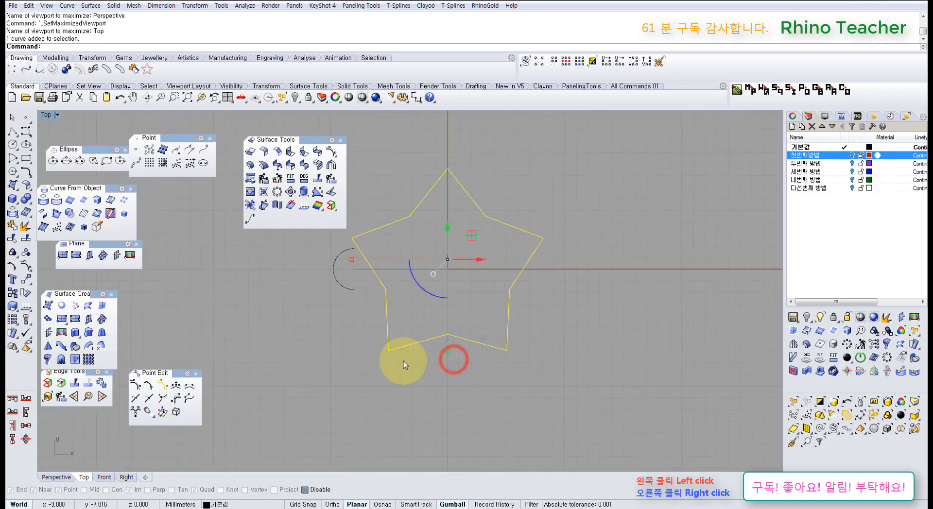
pyautogui.hotkey('ctrl', 'F2')
pyautogui.moveTo(420, 363); pyautogui.dragTo(398, 334, button='right')
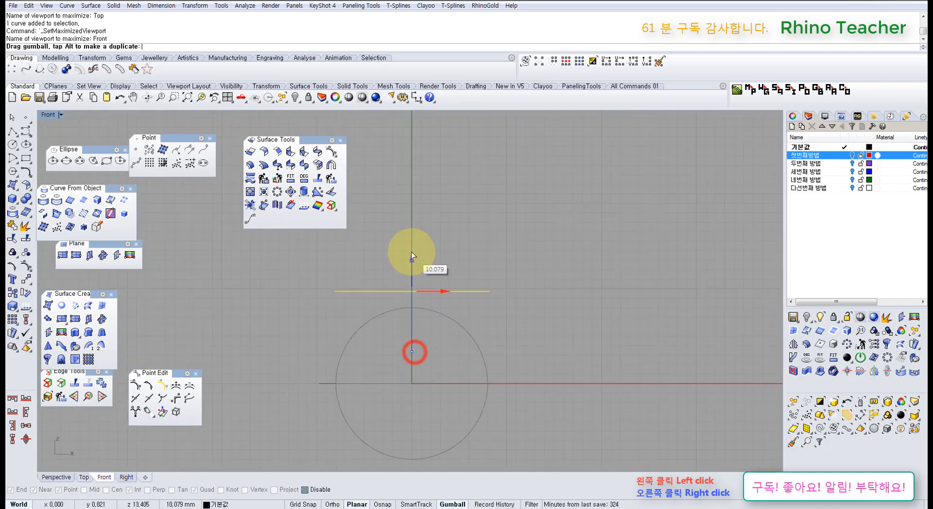
pyautogui.moveTo(411, 255); pyautogui.dragTo(411, 257)
pyautogui.scroll(3, 384, 281)
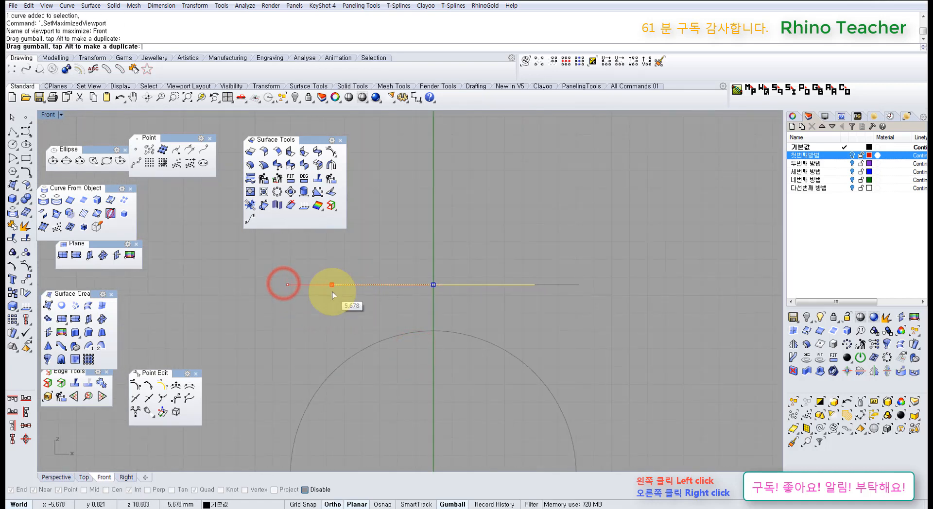
pyautogui.moveTo(332, 291); pyautogui.dragTo(339, 322)
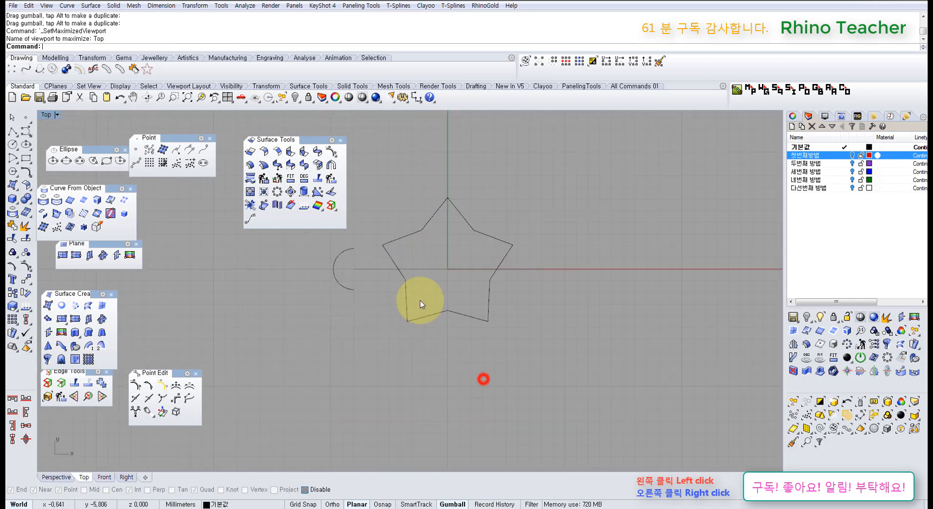
# - Explode the star into separate line segments in the Top view
pyautogui.scroll(4, 419, 292)
pyautogui.click(519, 228)
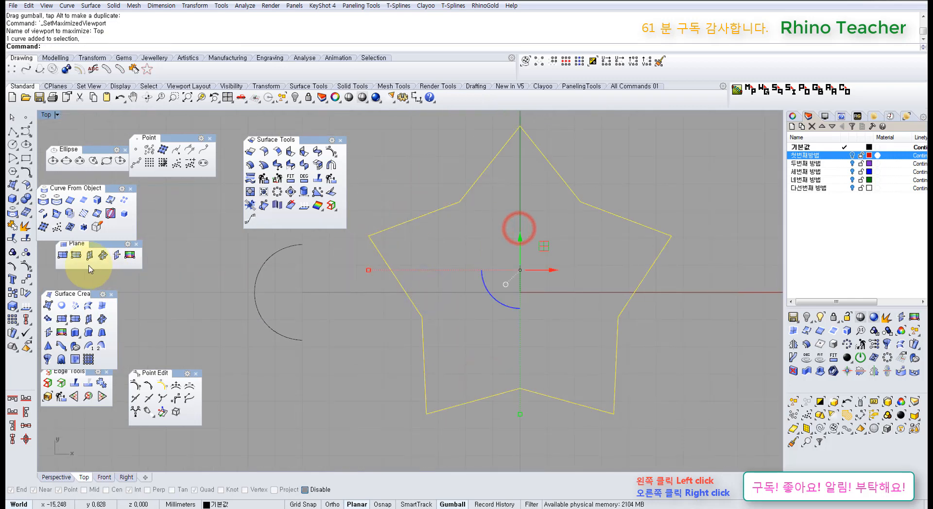
pyautogui.click(27, 226)
pyautogui.click(225, 379)
# - Check the separate star segments one by one along the star's negative-X half
pyautogui.click(471, 184)
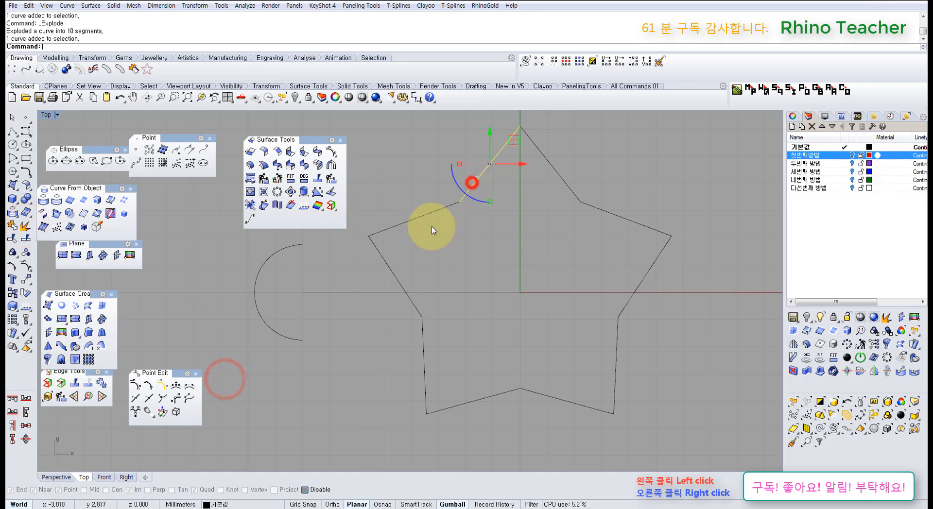
pyautogui.click(427, 216)
pyautogui.click(393, 271)
pyautogui.moveTo(432, 346); pyautogui.dragTo(395, 327)
pyautogui.moveTo(485, 410); pyautogui.dragTo(473, 384, button='right')
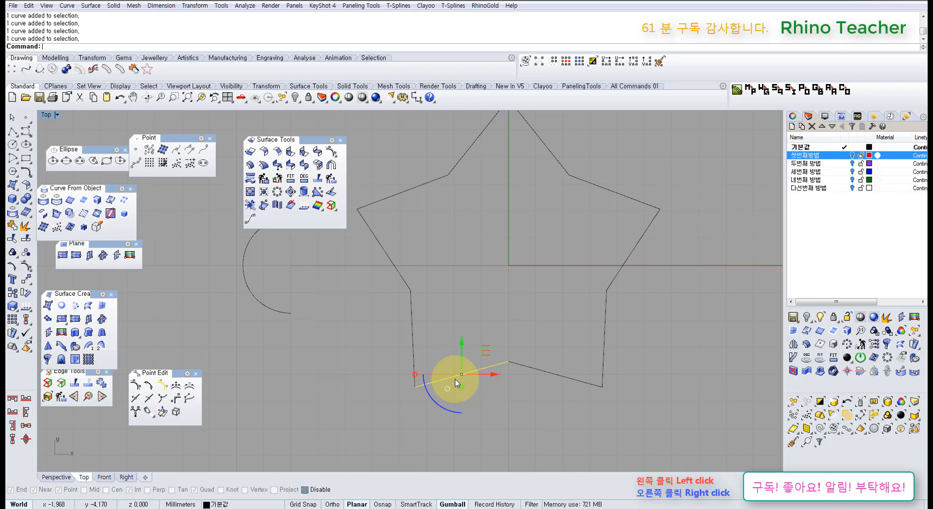
pyautogui.moveTo(402, 246); pyautogui.dragTo(377, 231)
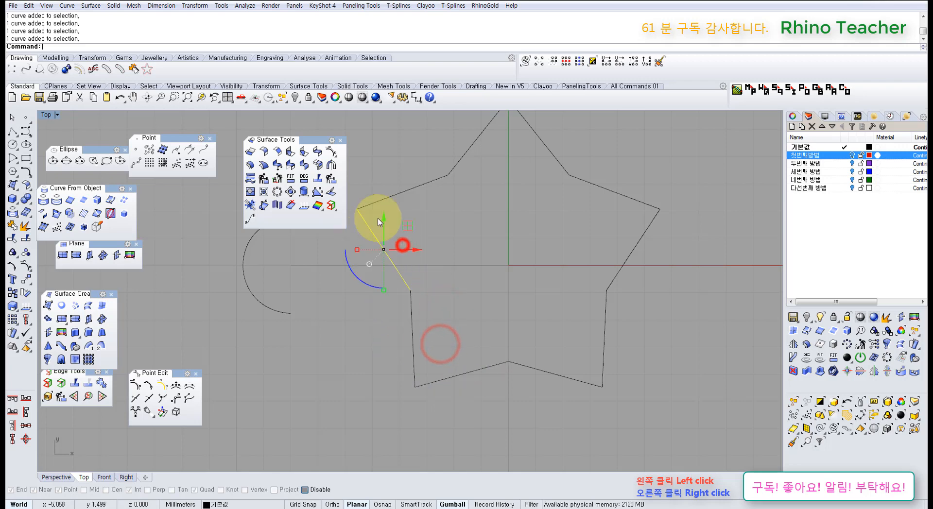
pyautogui.moveTo(425, 198); pyautogui.dragTo(402, 185)
pyautogui.moveTo(478, 160); pyautogui.dragTo(454, 162)
pyautogui.scroll(-4, 453, 161)
pyautogui.moveTo(462, 183); pyautogui.dragTo(492, 246, button='right')
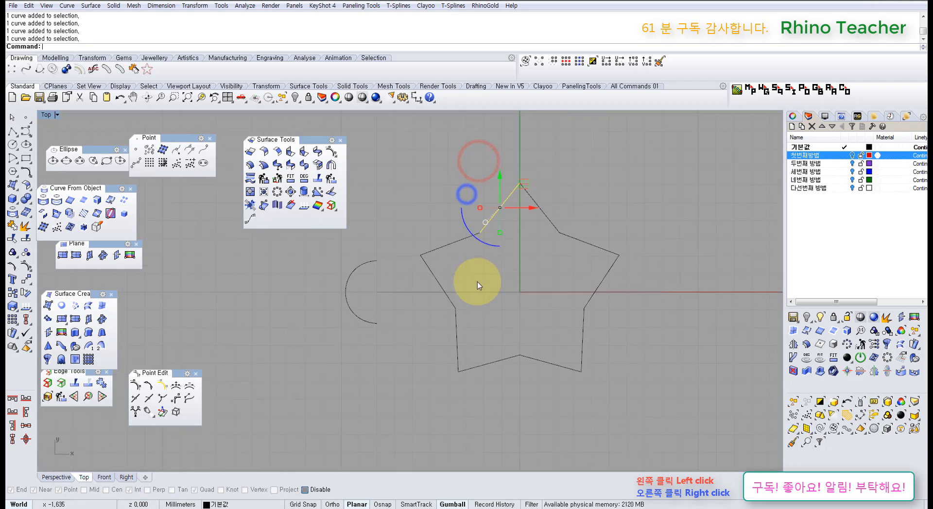
# - Move all star segments about 0.94 mm in the negative Y direction
pyautogui.moveTo(408, 159); pyautogui.dragTo(636, 396)
pyautogui.moveTo(520, 246); pyautogui.dragTo(526, 263)
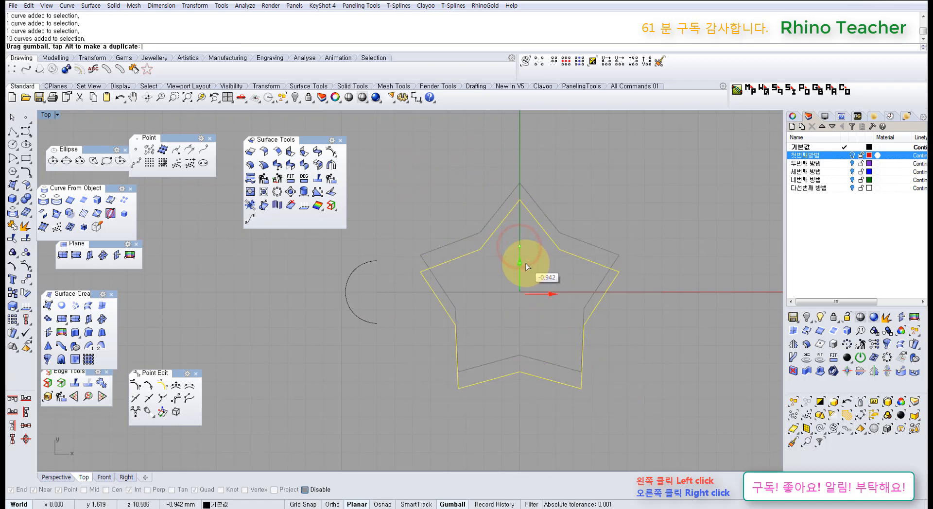
pyautogui.click(423, 214)
# - Extrude the half-circle arc beside the finger hole straight up into an open surface
pyautogui.click(357, 272)
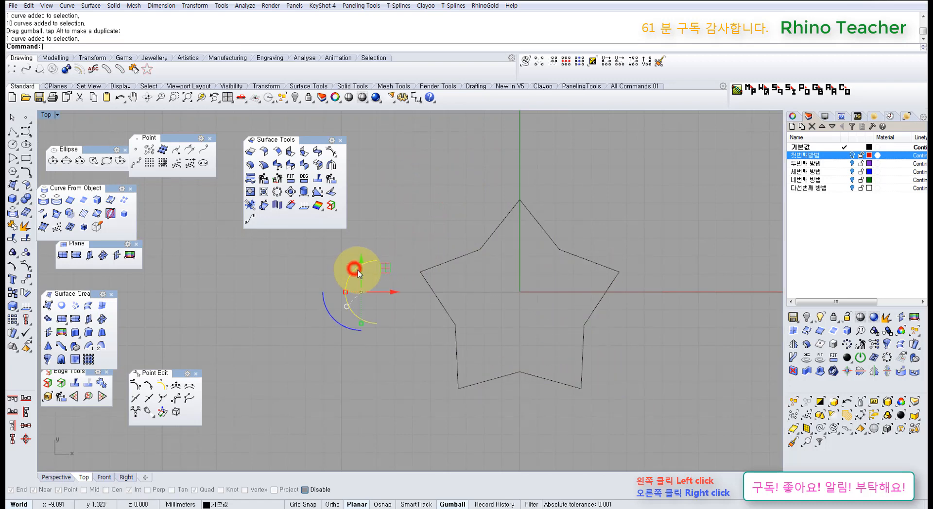
pyautogui.hotkey('ctrl', 'F4')
pyautogui.moveTo(425, 296); pyautogui.dragTo(406, 244, button='right')
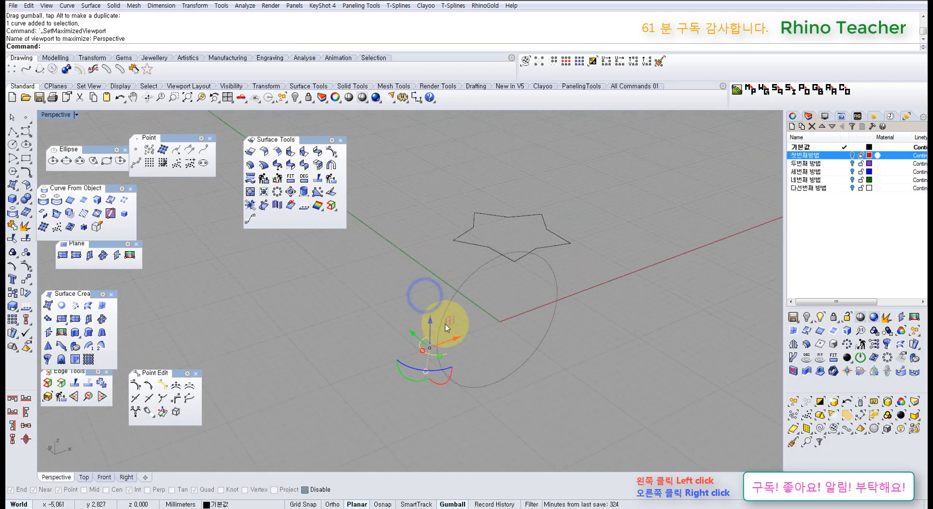
pyautogui.hotkey('ctrl', 'e')
pyautogui.click(454, 253)
pyautogui.scroll(6, 467, 253)
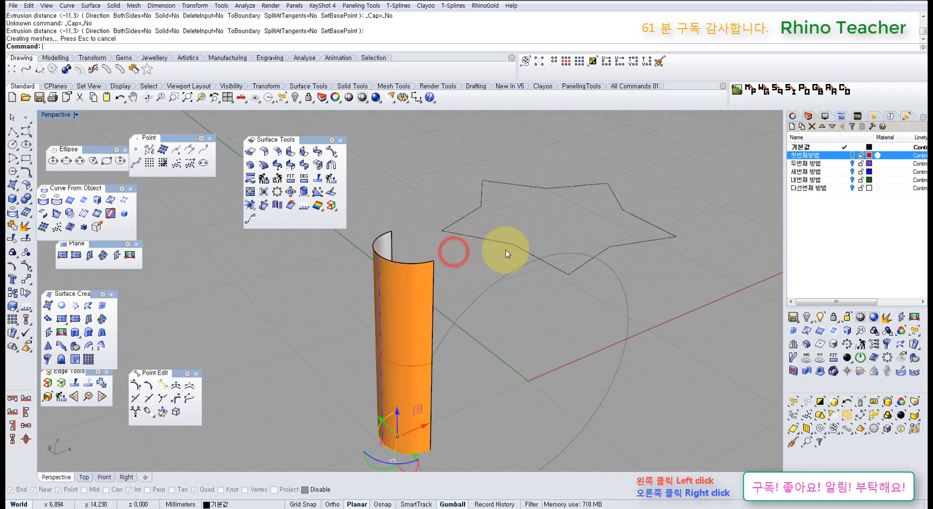
# - Change the extruded surface's degree to 3 in both U and V
pyautogui.click(414, 298)
pyautogui.click(303, 183)
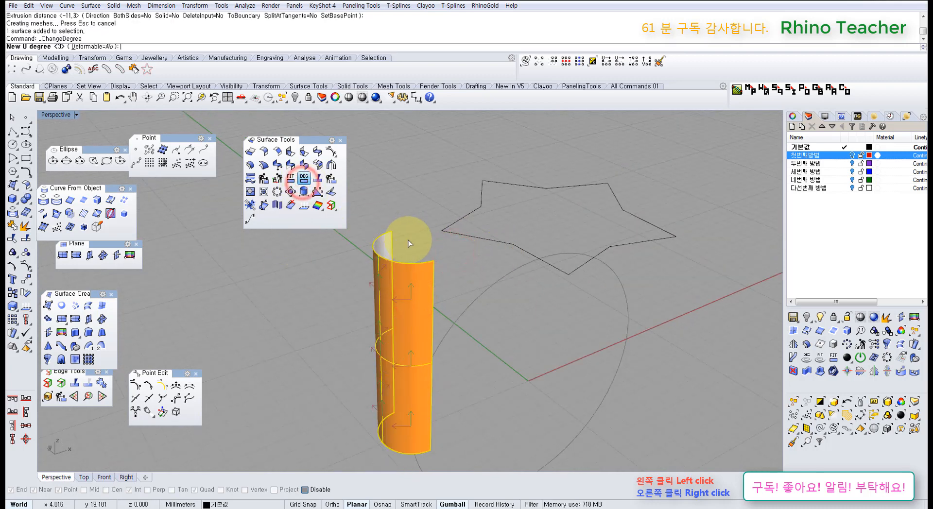
pyautogui.write('3')
pyautogui.press('Return')
pyautogui.write('3')
pyautogui.press('Return')
# - Show the surface's control points and move its upper corner on the negative-Y side onto the star's tip at negative X and Y
pyautogui.click(393, 297)
pyautogui.moveTo(392, 297); pyautogui.dragTo(453, 222, button='right')
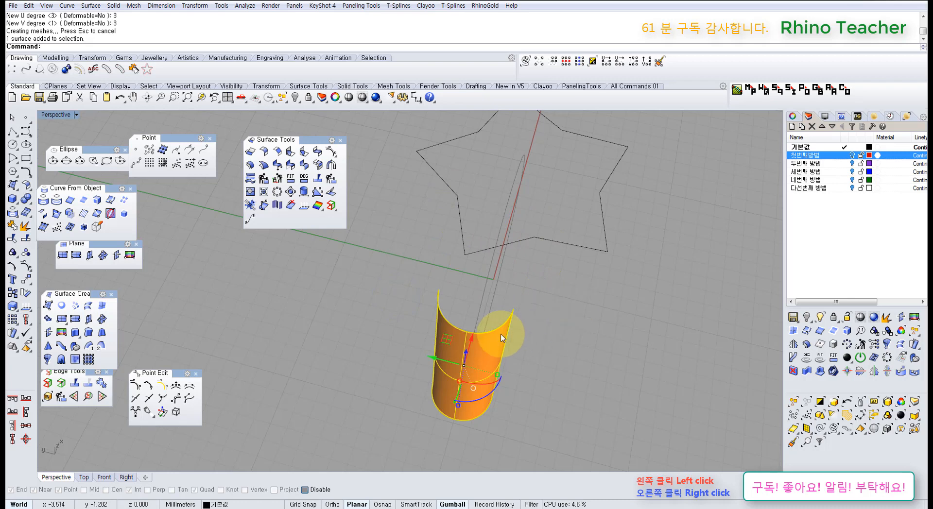
pyautogui.press('F10')
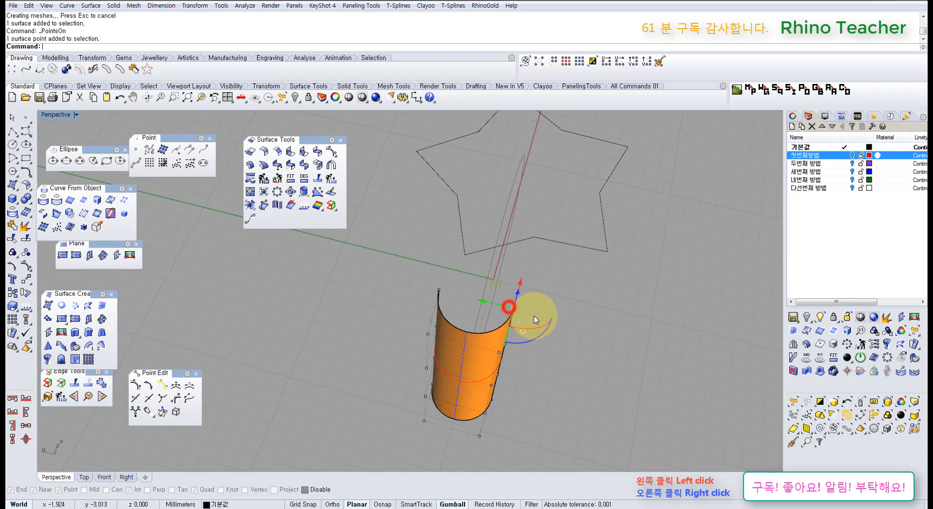
pyautogui.moveTo(547, 318); pyautogui.dragTo(517, 313, button='right')
pyautogui.write('m')
pyautogui.press('Return')
pyautogui.click(443, 335)
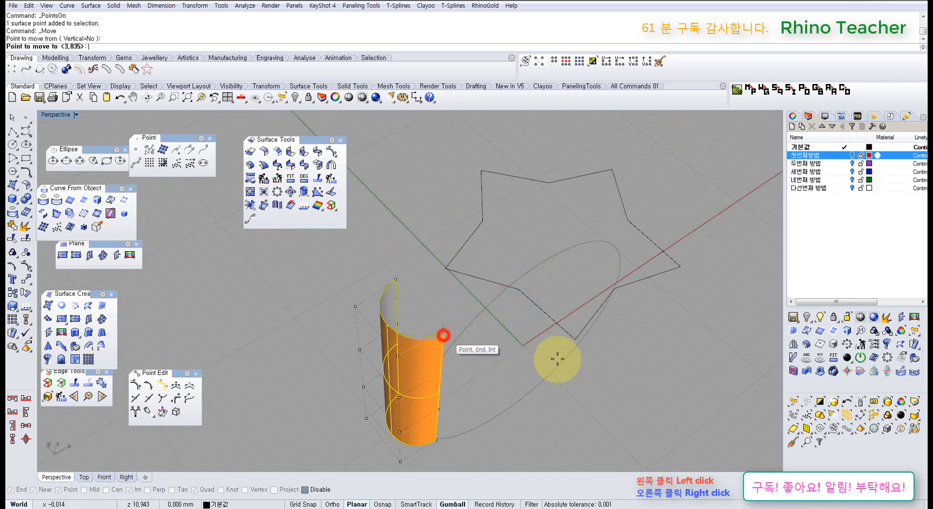
pyautogui.click(575, 339)
# - Move the surface's other upper corner point onto the star's tip on the positive Y axis
pyautogui.moveTo(384, 257); pyautogui.dragTo(413, 289)
pyautogui.rightClick(413, 289)
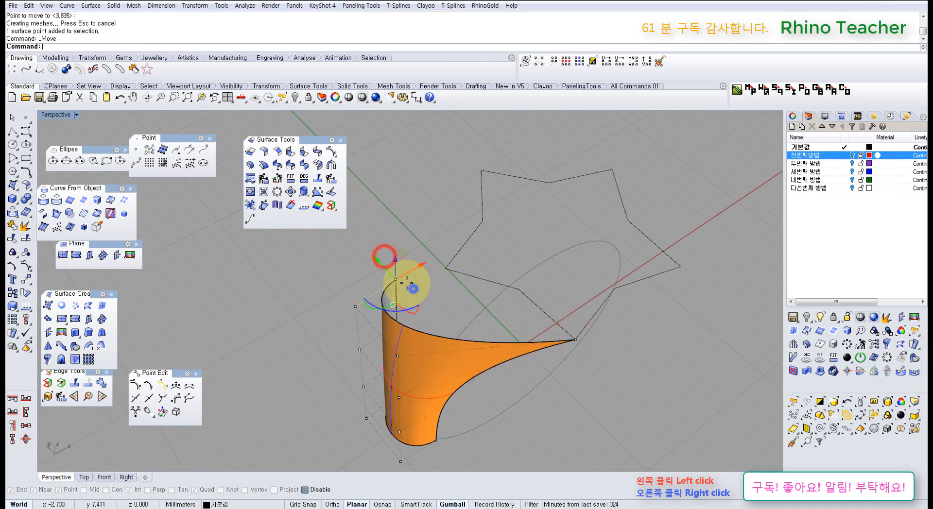
pyautogui.click(394, 278)
pyautogui.click(480, 171)
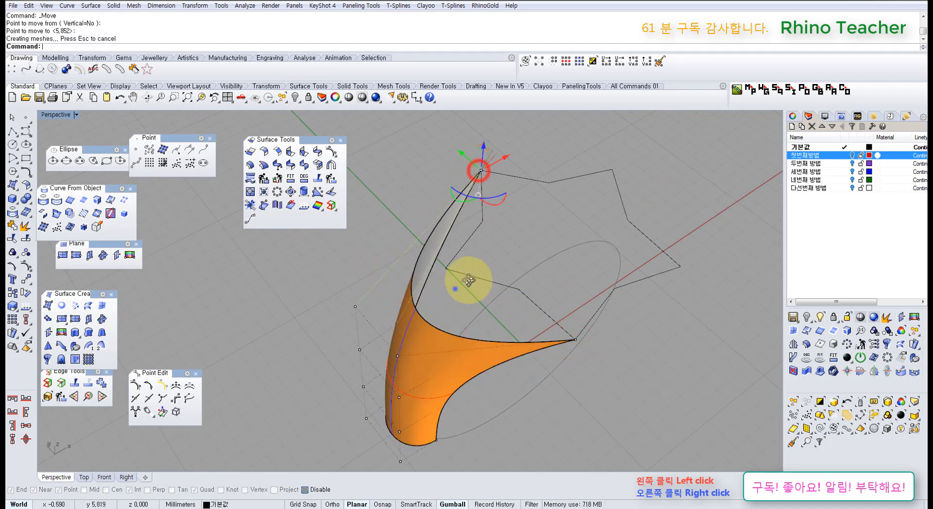
# - Start inserting kinks in the surface with Symmetrical=No and Direction=V, enable the Knot snap, and place the first kink along the surface's middle
pyautogui.moveTo(469, 281); pyautogui.dragTo(414, 229, button='right')
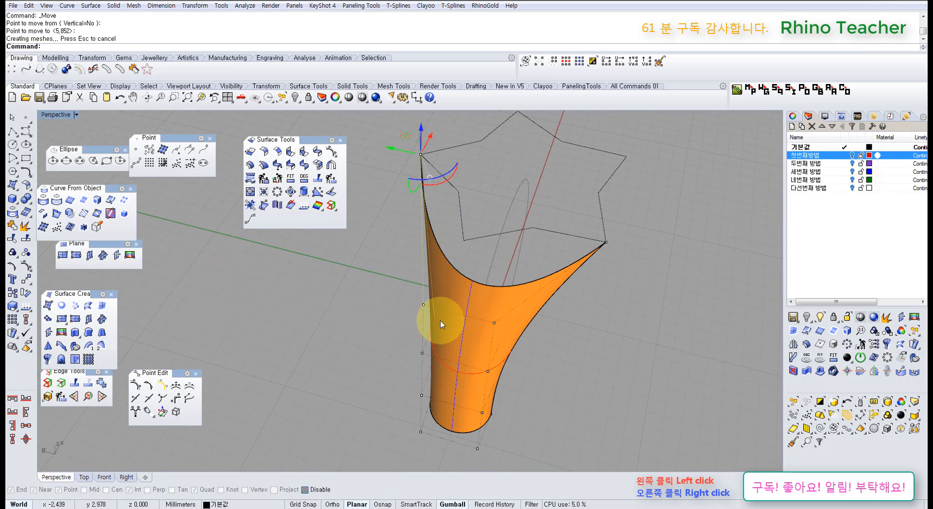
pyautogui.click(162, 397)
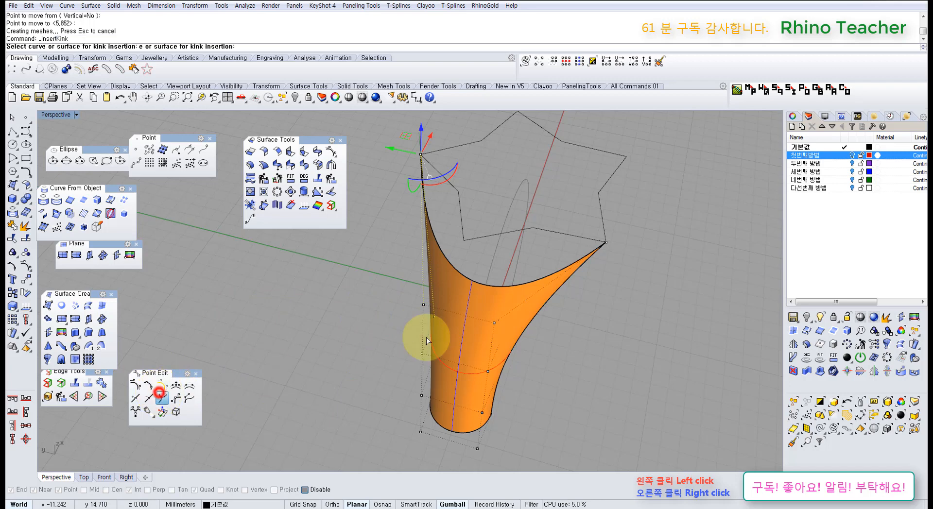
pyautogui.click(513, 291)
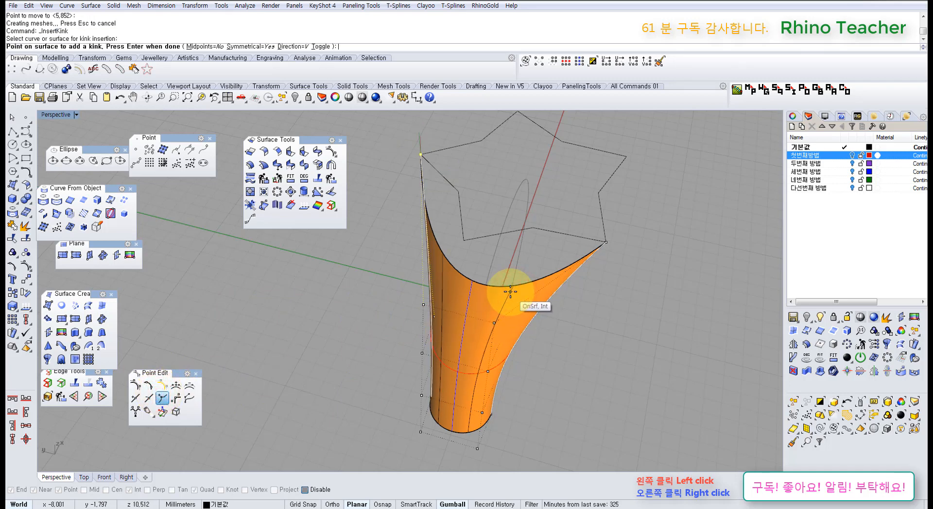
pyautogui.click(508, 291)
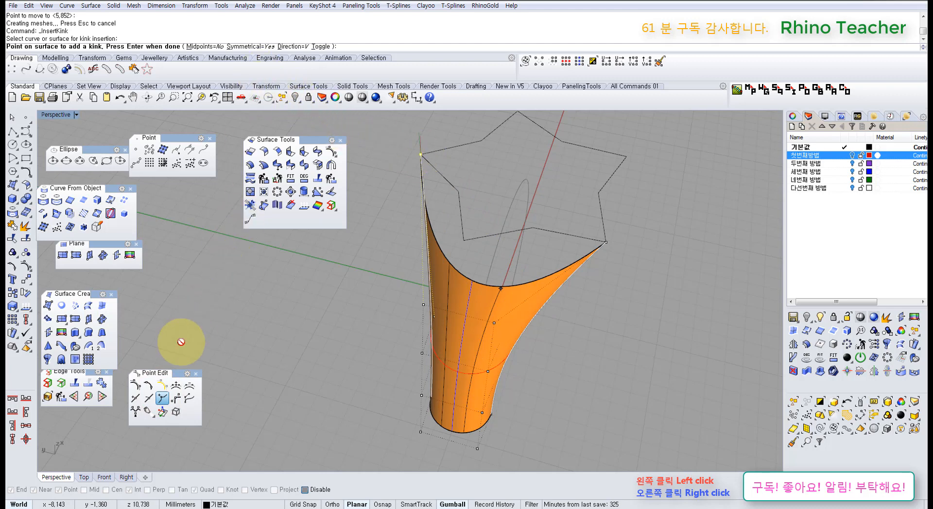
pyautogui.click(249, 47)
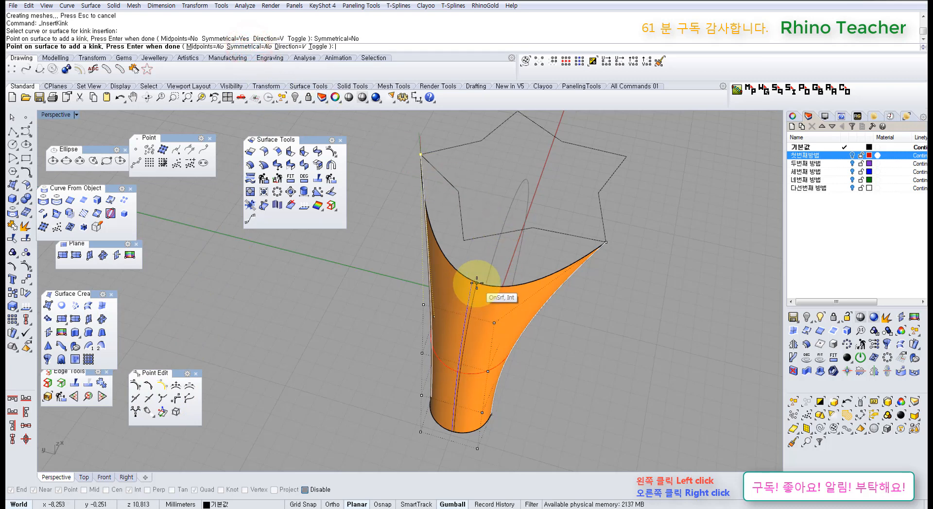
pyautogui.click(465, 307)
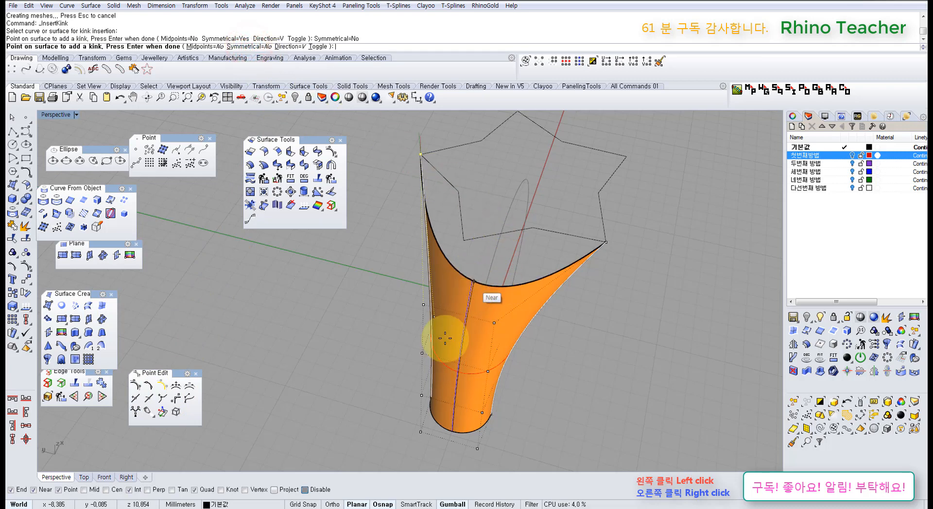
pyautogui.click(231, 491)
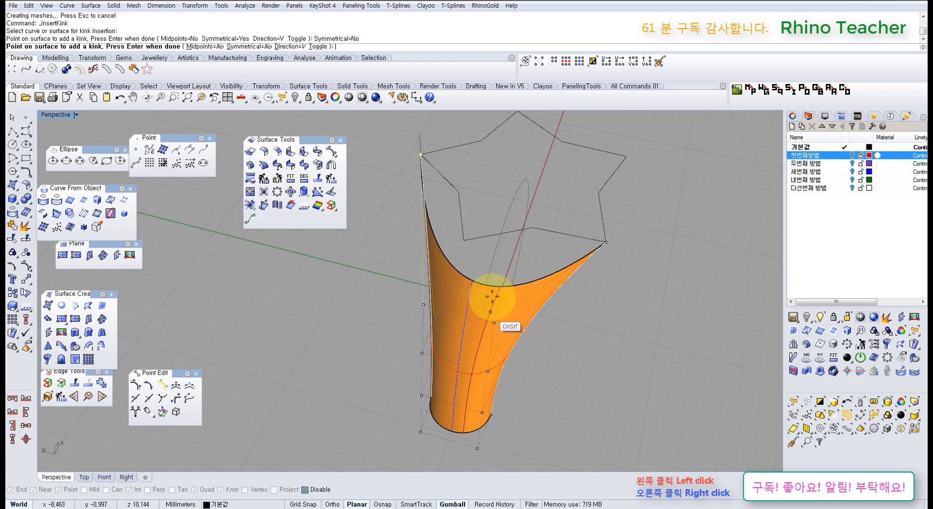
pyautogui.click(474, 280)
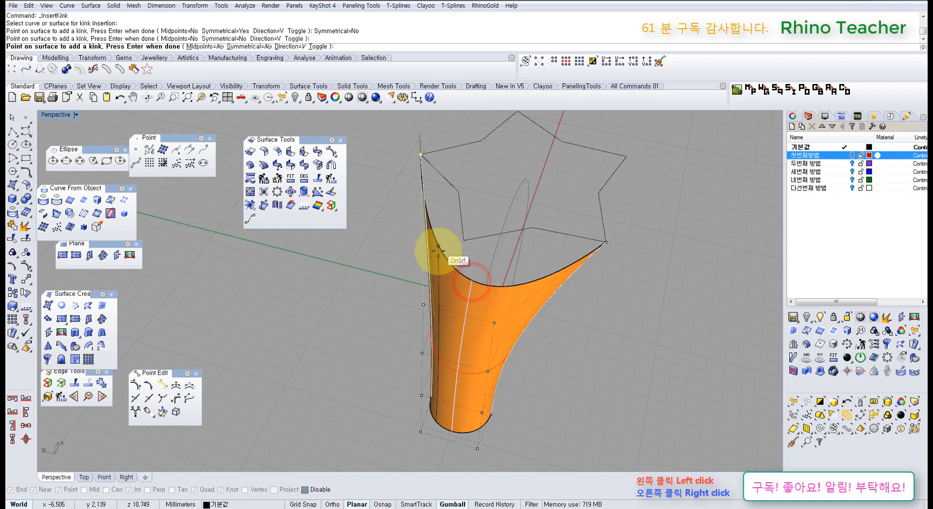
# - Add one more kink on each side of the middle kink, on the positive-Y and negative-Y halves, and finish the insertion
pyautogui.moveTo(438, 258); pyautogui.dragTo(460, 238, button='right')
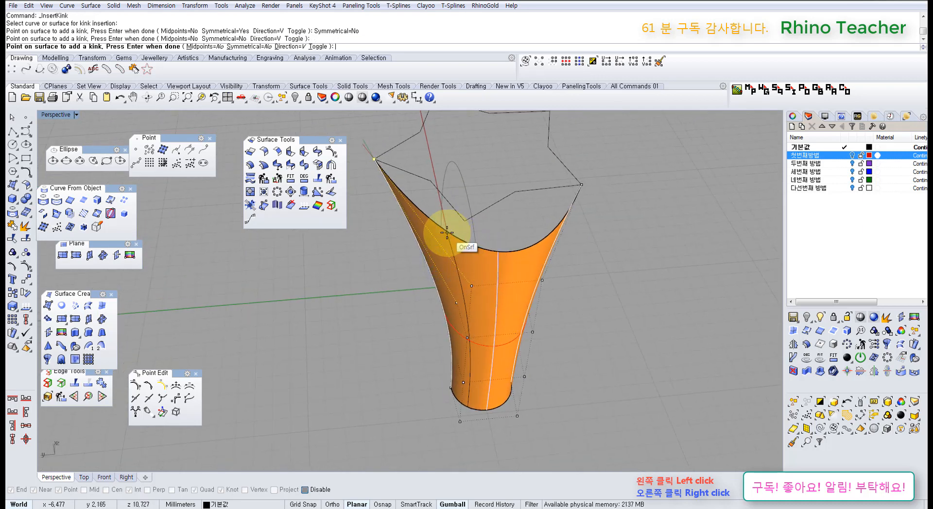
pyautogui.click(446, 232)
pyautogui.moveTo(542, 246); pyautogui.dragTo(510, 294, button='right')
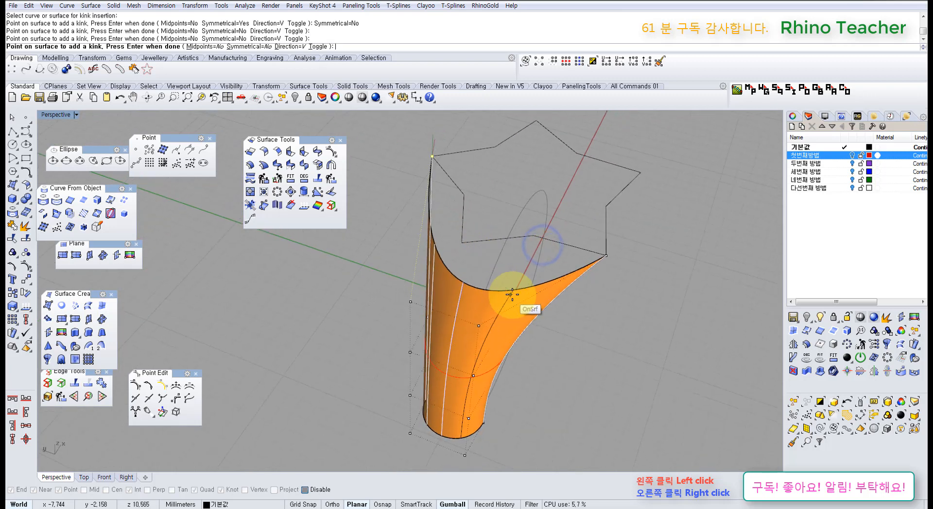
pyautogui.rightClick(516, 294)
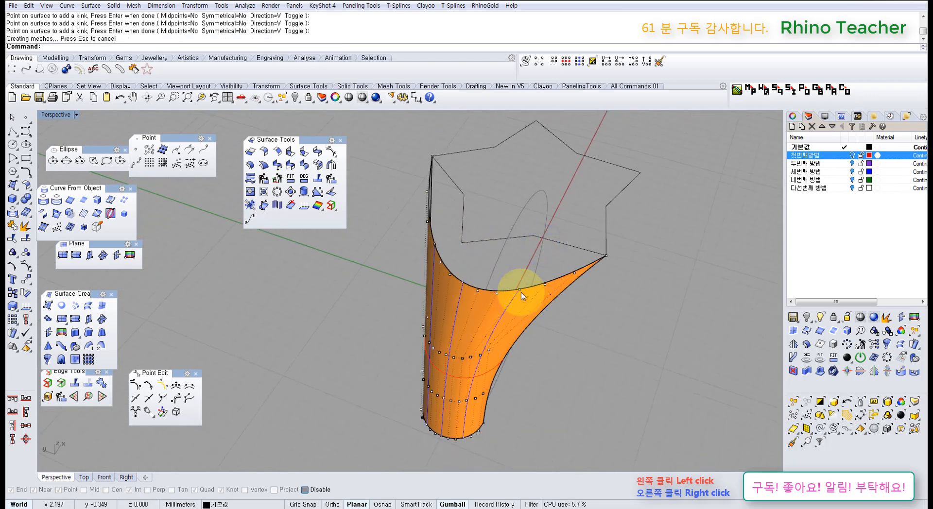
# - Move the top control point of the negative-Y side kink onto the star's inner corner beside the tip at negative X and Y
pyautogui.scroll(3, 521, 291)
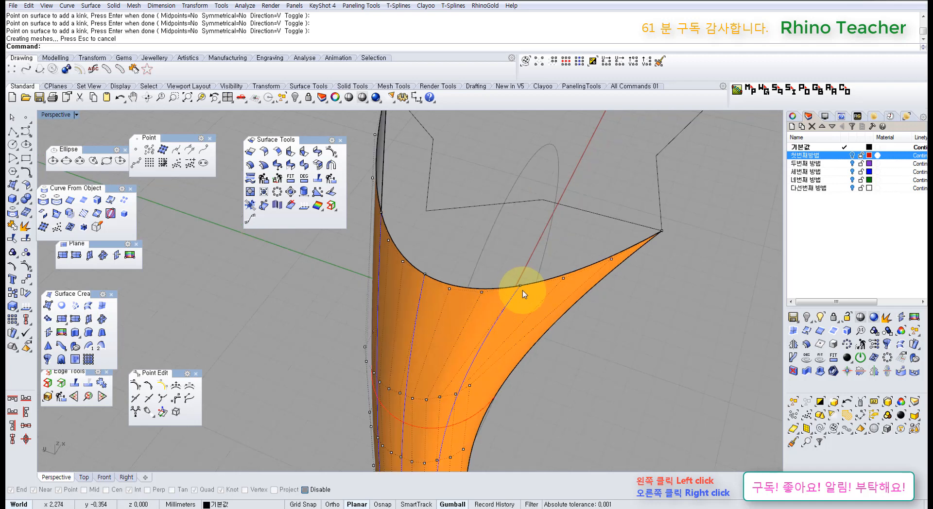
pyautogui.scroll(2, 523, 294)
pyautogui.scroll(-2, 520, 291)
pyautogui.scroll(3, 389, 268)
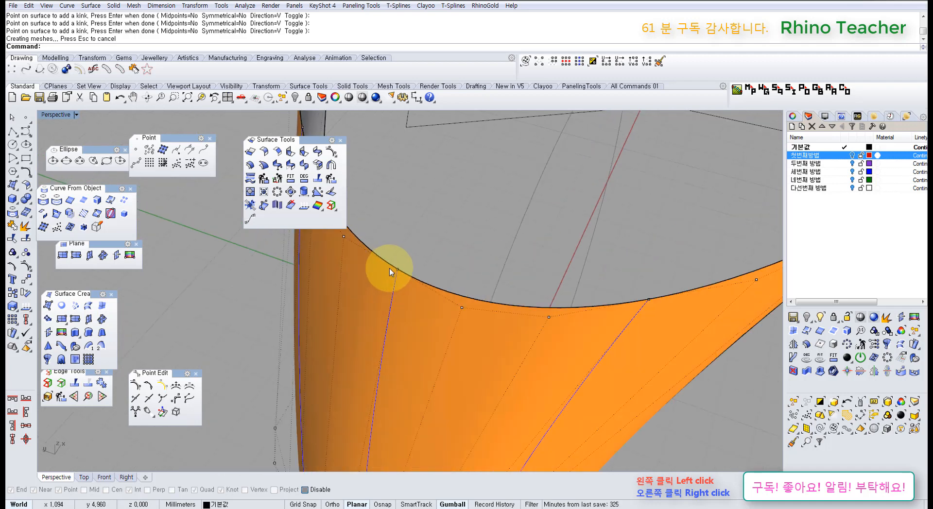
pyautogui.scroll(4, 389, 268)
pyautogui.moveTo(402, 229); pyautogui.dragTo(445, 296)
pyautogui.scroll(-6, 445, 296)
pyautogui.keyDown('shift'); pyautogui.moveTo(535, 292); pyautogui.dragTo(460, 299, button='right'); pyautogui.keyUp('shift')
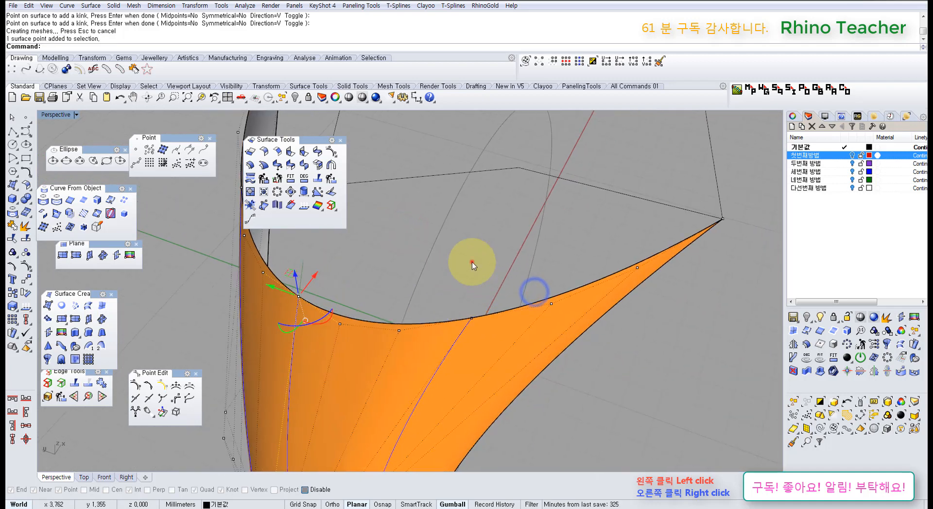
pyautogui.moveTo(472, 262); pyautogui.dragTo(483, 325)
pyautogui.keyDown('shift'); pyautogui.moveTo(500, 316); pyautogui.dragTo(428, 349, button='right'); pyautogui.keyUp('shift')
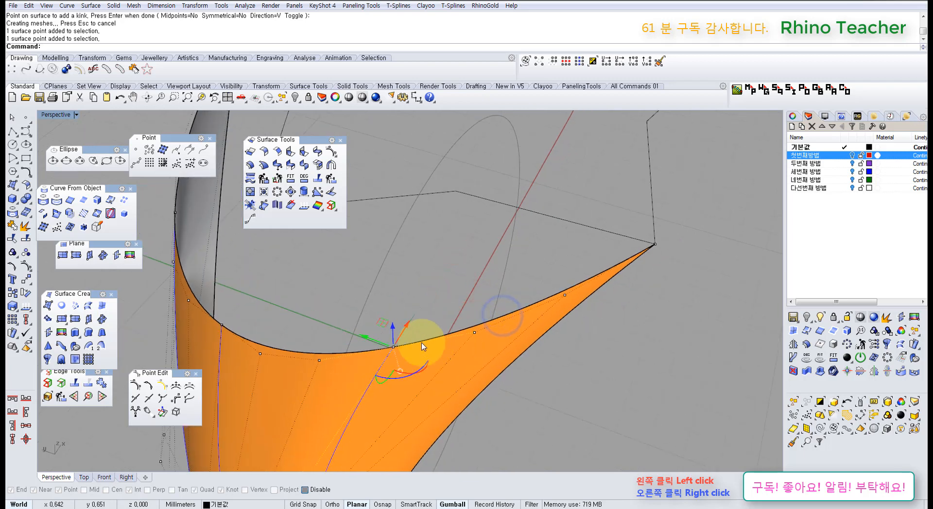
pyautogui.write('m')
pyautogui.press('Return')
pyautogui.click(393, 347)
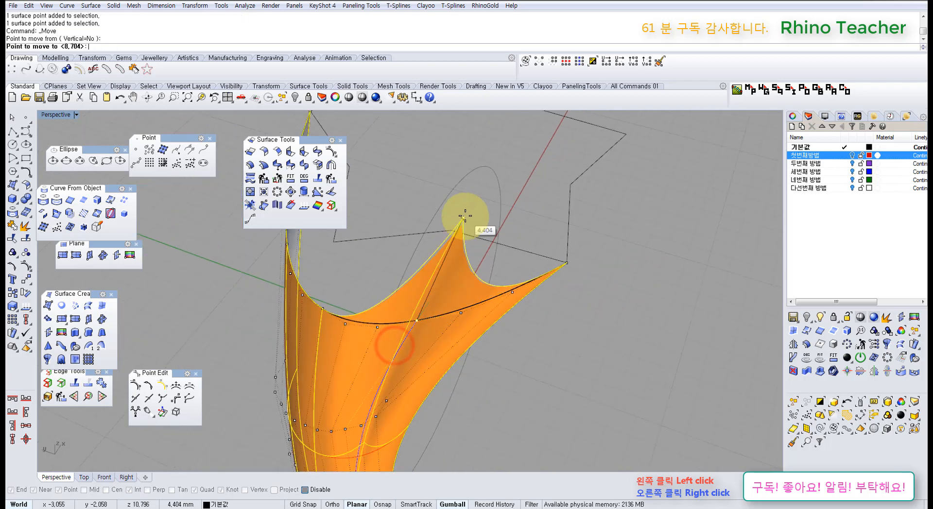
pyautogui.click(455, 230)
# - Move the top control point of the middle kink onto the star's tip at negative X and positive Y
pyautogui.keyDown('shift'); pyautogui.moveTo(408, 254); pyautogui.dragTo(491, 288, button='right'); pyautogui.keyUp('shift')
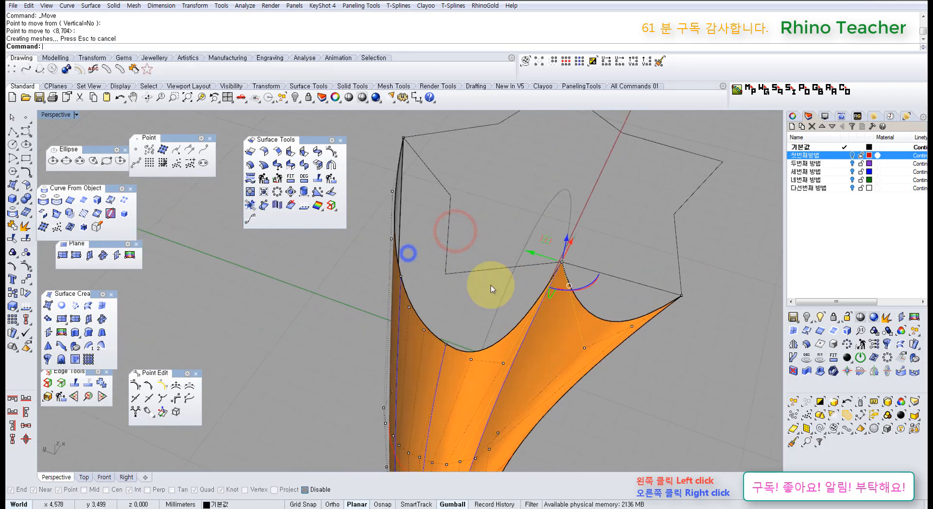
pyautogui.click(446, 344)
pyautogui.rightClick(458, 322)
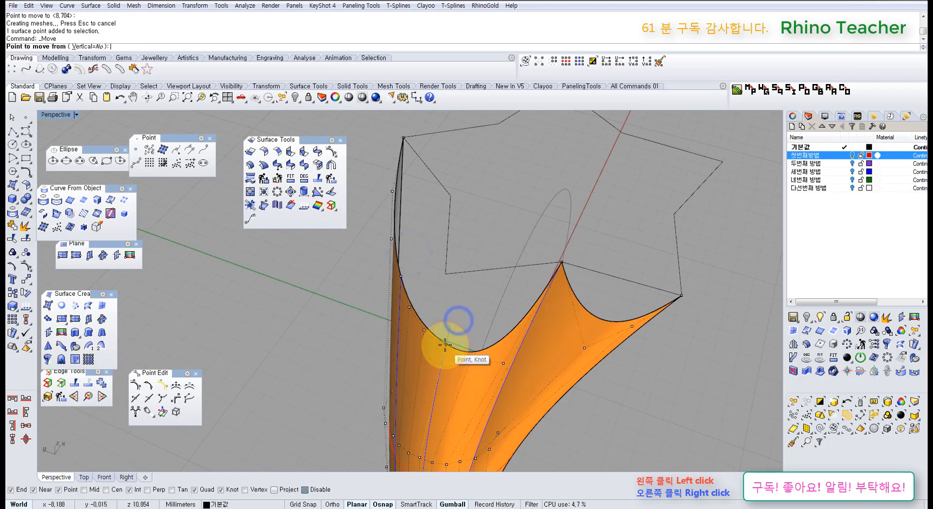
pyautogui.click(445, 345)
pyautogui.click(445, 274)
# - Move the top control point of the positive-Y side kink onto the star's inner corner beside the tip on the positive Y axis
pyautogui.moveTo(401, 246); pyautogui.dragTo(431, 259, button='right')
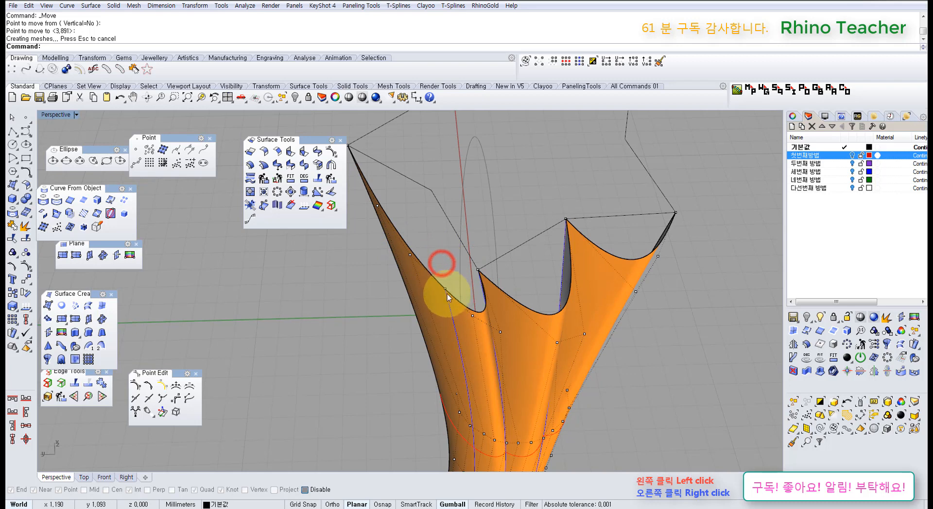
pyautogui.click(445, 288)
pyautogui.rightClick(433, 239)
pyautogui.click(445, 289)
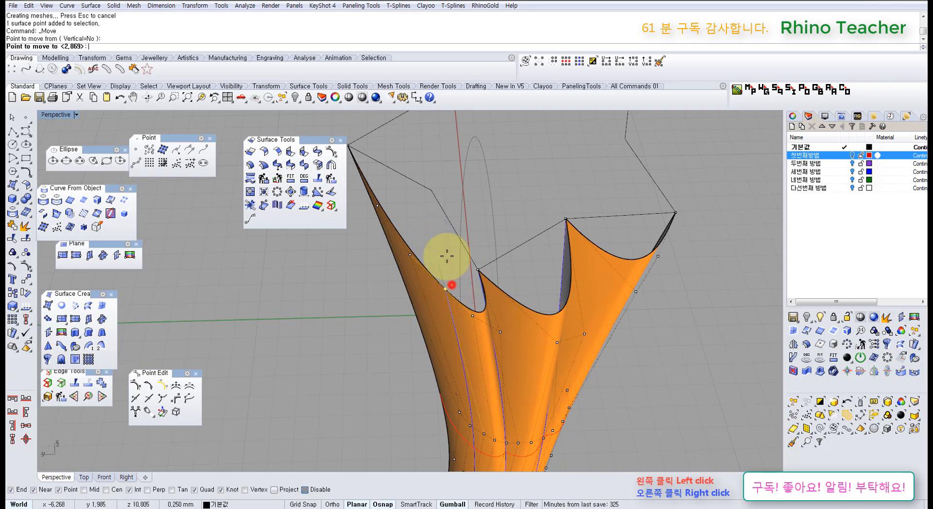
pyautogui.click(426, 184)
pyautogui.click(467, 187)
# - Divide the star's four edges above the surface into 3 segments each with division points
pyautogui.scroll(-6, 488, 229)
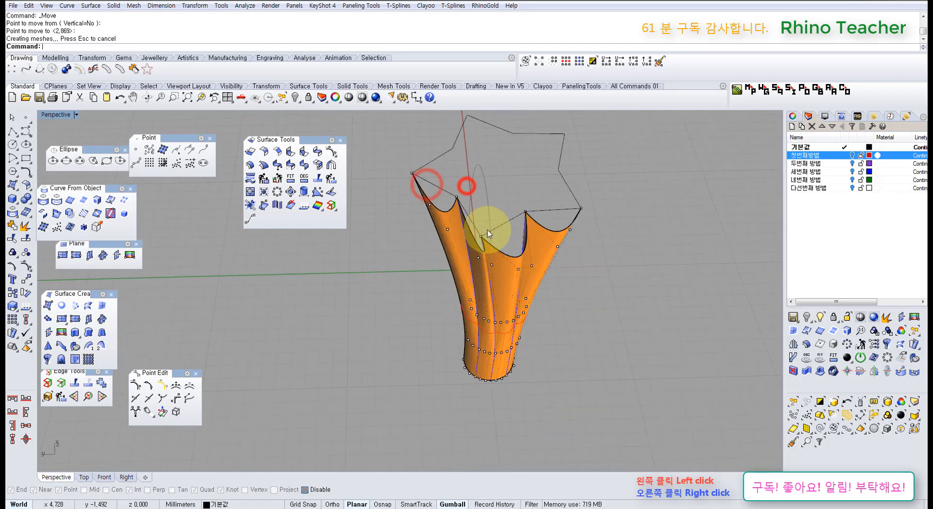
pyautogui.moveTo(484, 233); pyautogui.dragTo(506, 210, button='right')
pyautogui.scroll(5, 469, 259)
pyautogui.keyDown('shift'); pyautogui.moveTo(503, 207); pyautogui.dragTo(450, 241, button='right'); pyautogui.keyUp('shift')
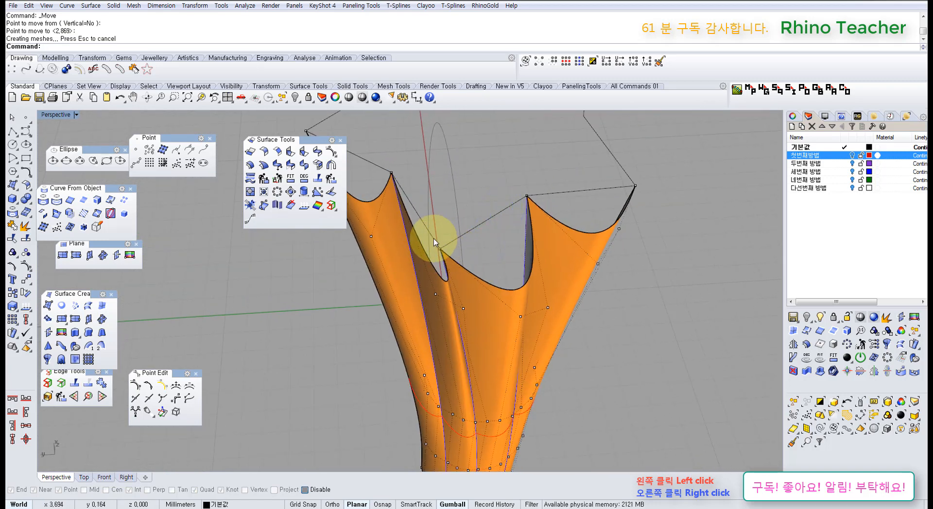
pyautogui.click(432, 237)
pyautogui.keyDown('shift'); pyautogui.click(475, 226); pyautogui.keyUp('shift')
pyautogui.keyDown('shift'); pyautogui.click(569, 191); pyautogui.keyUp('shift')
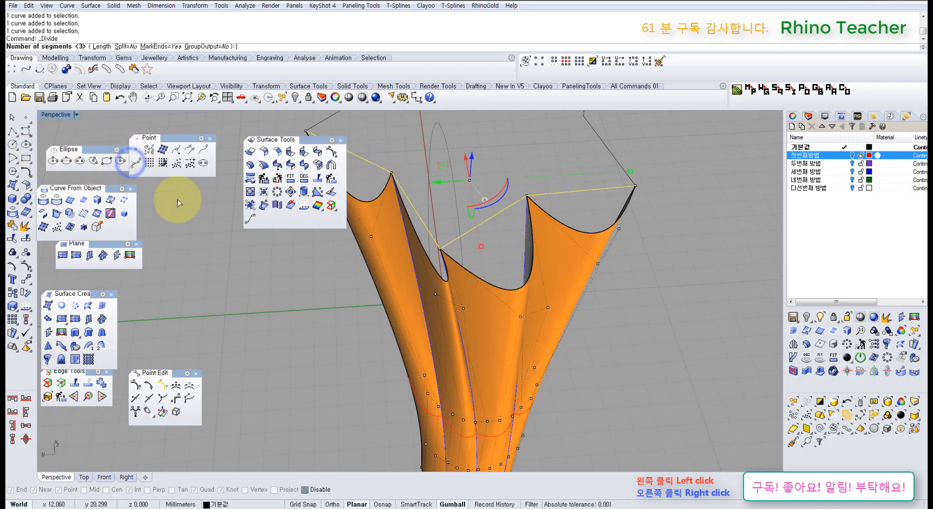
pyautogui.rightClick(207, 237)
pyautogui.click(216, 317)
# - Move the two rim control points next to the positive Y axis tip onto the two division points of the first star edge
pyautogui.moveTo(394, 253)
pyautogui.keyDown('shift'); pyautogui.mouseDown(button='right')
pyautogui.moveTo(437, 292)
pyautogui.moveTo(427, 250)
pyautogui.moveTo(401, 249)
pyautogui.mouseUp(button='right'); pyautogui.keyUp('shift')
pyautogui.click(398, 250)
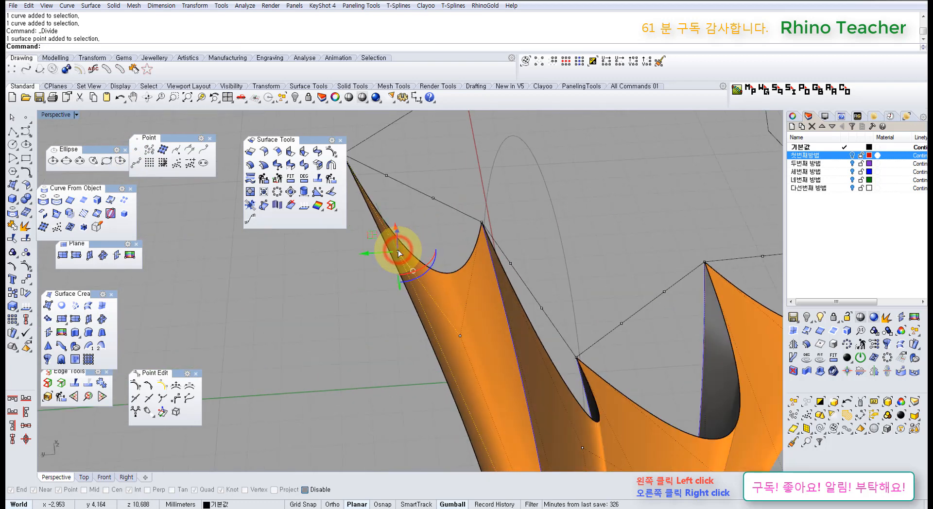
pyautogui.click(398, 250)
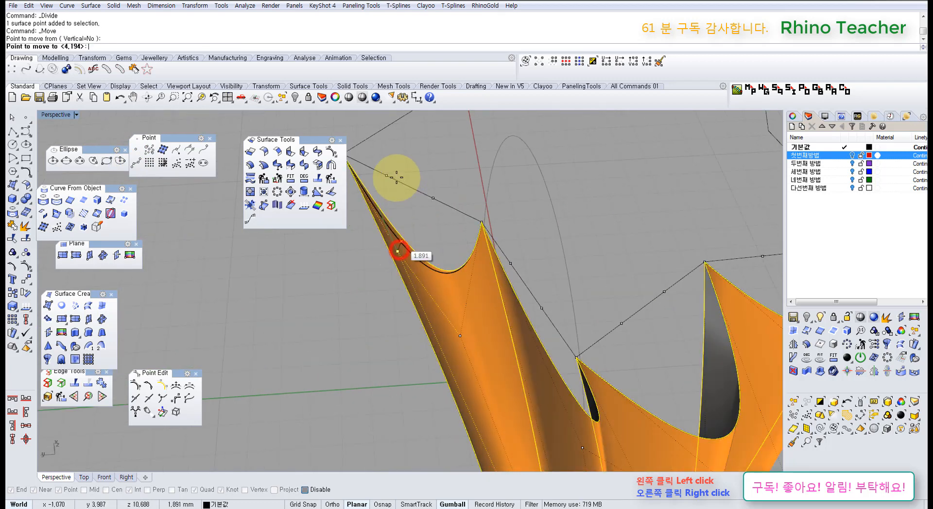
pyautogui.click(387, 171)
pyautogui.click(448, 334)
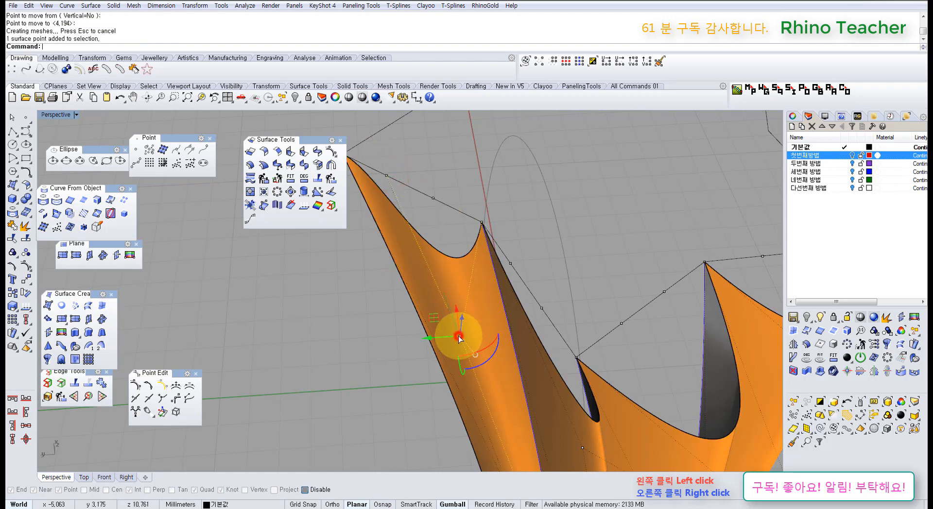
pyautogui.rightClick(463, 336)
pyautogui.click(463, 335)
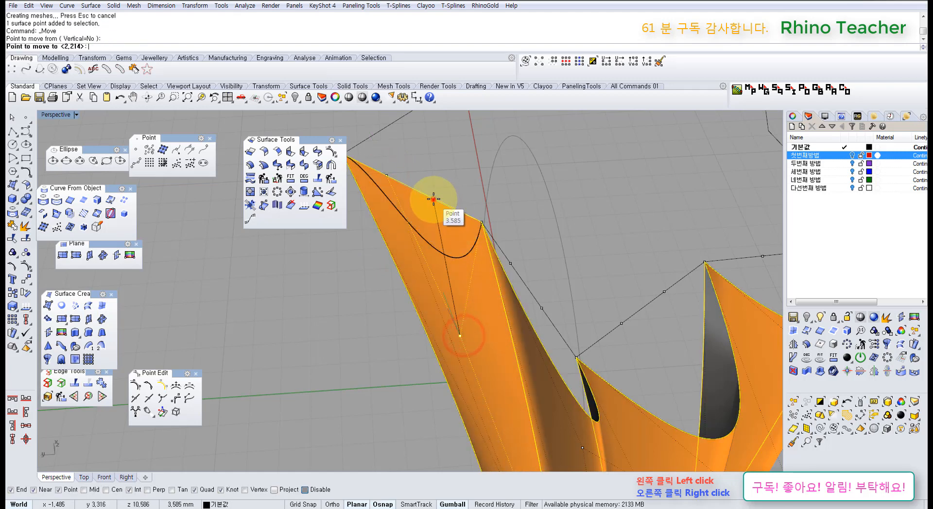
pyautogui.click(433, 200)
# - Move the two rim control points between the positive-Y inner corner and the middle tip onto the division points of that star edge
pyautogui.scroll(-2, 455, 227)
pyautogui.click(554, 394)
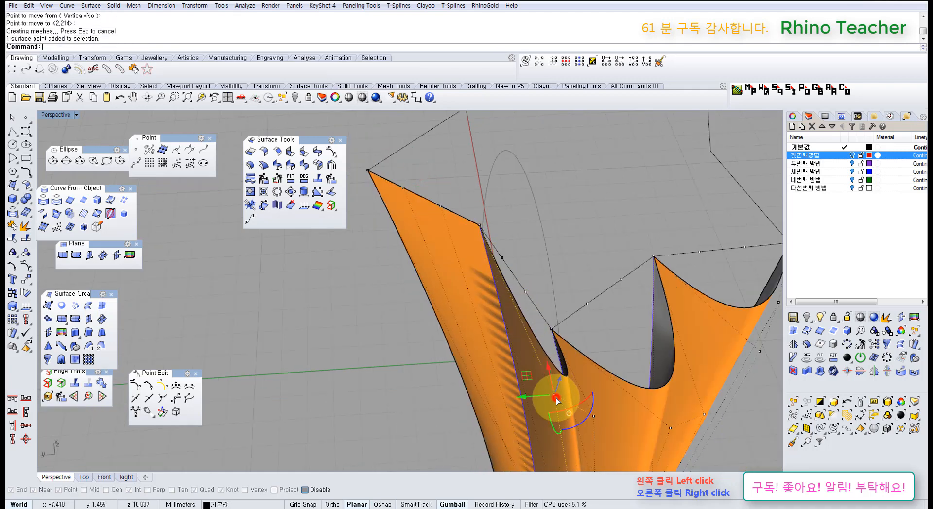
pyautogui.rightClick(553, 395)
pyautogui.click(554, 395)
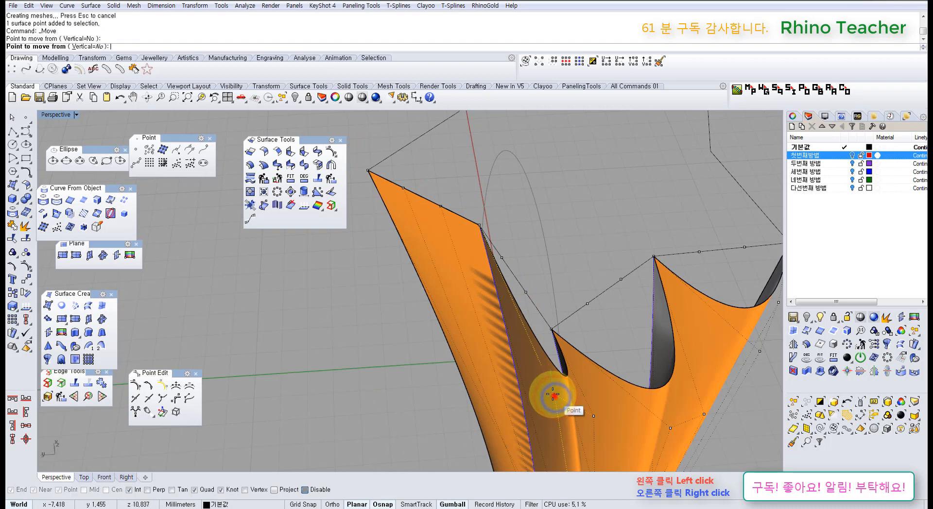
pyautogui.click(503, 262)
pyautogui.click(594, 417)
pyautogui.rightClick(594, 417)
pyautogui.click(594, 416)
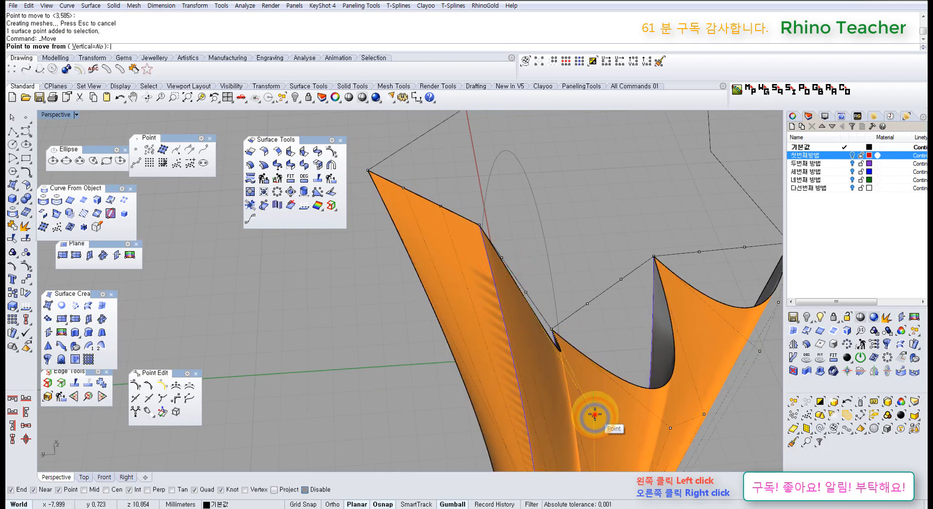
pyautogui.click(521, 287)
# - Move the two rim control points between the middle tip and the negative-Y inner corner onto the division points of the third star edge
pyautogui.click(620, 340)
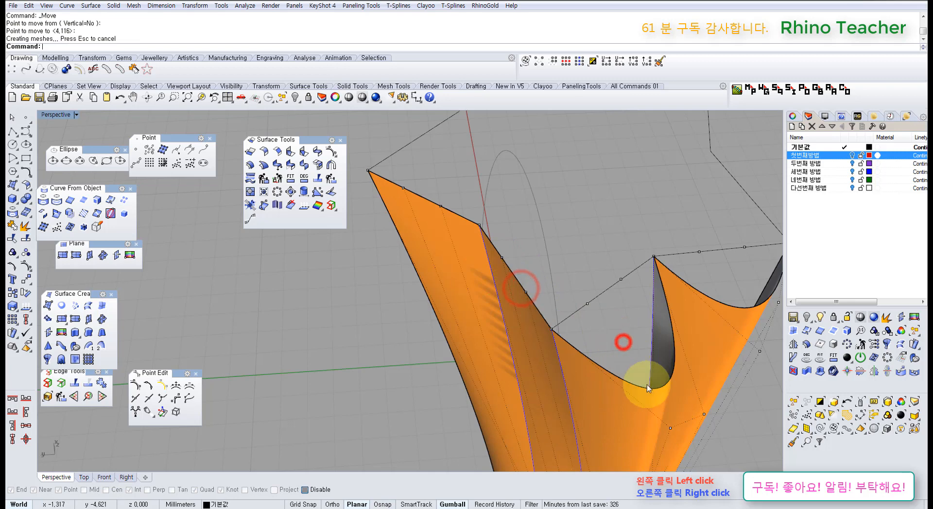
pyautogui.click(673, 430)
pyautogui.rightClick(673, 430)
pyautogui.click(671, 428)
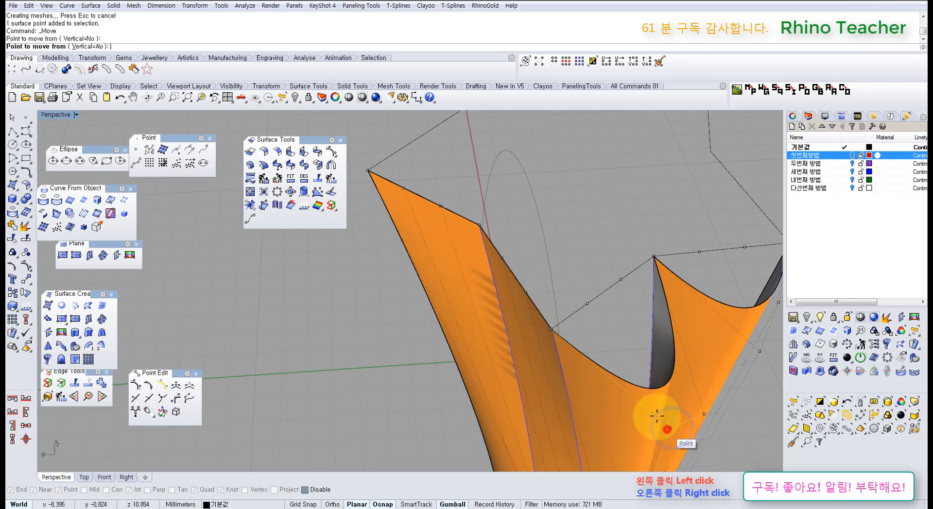
pyautogui.click(589, 307)
pyautogui.moveTo(590, 308); pyautogui.dragTo(531, 270, button='right')
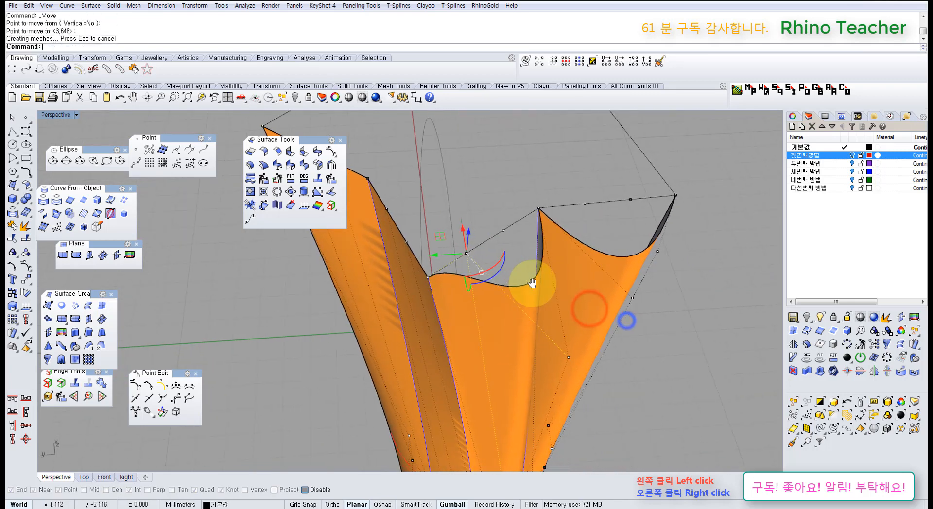
pyautogui.click(571, 359)
pyautogui.press('Return')
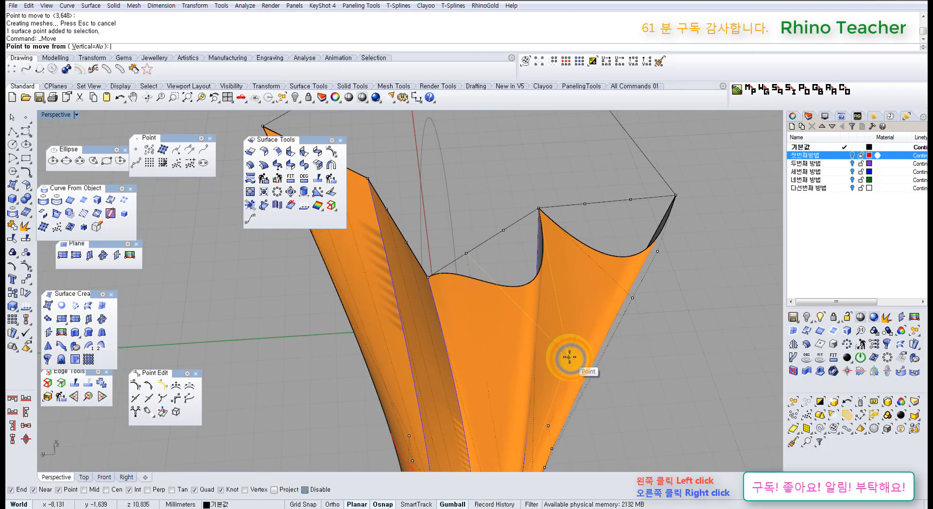
pyautogui.click(568, 358)
pyautogui.click(504, 233)
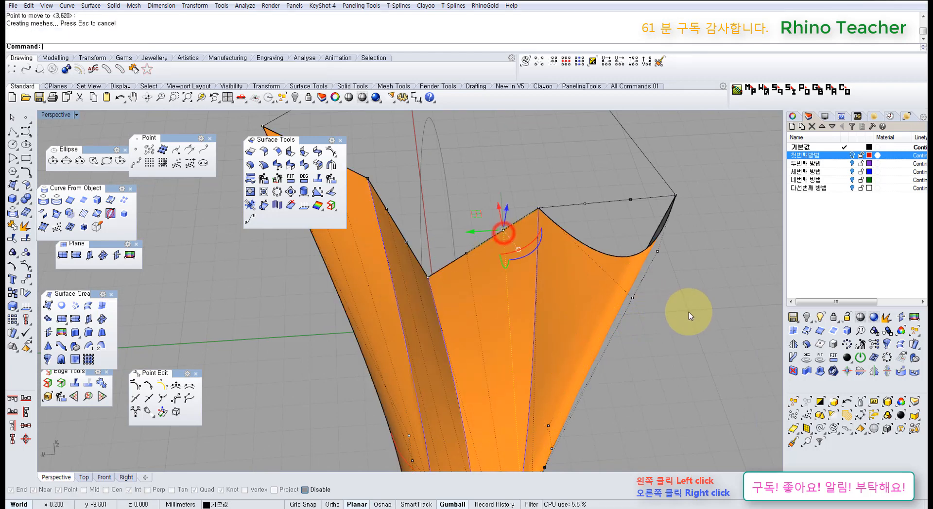
# - Move the two rim control points between the negative-Y inner corner and the last tip onto the fourth star edge's division points
pyautogui.moveTo(664, 302); pyautogui.dragTo(611, 328, button='right')
pyautogui.click(604, 331)
pyautogui.rightClick(605, 330)
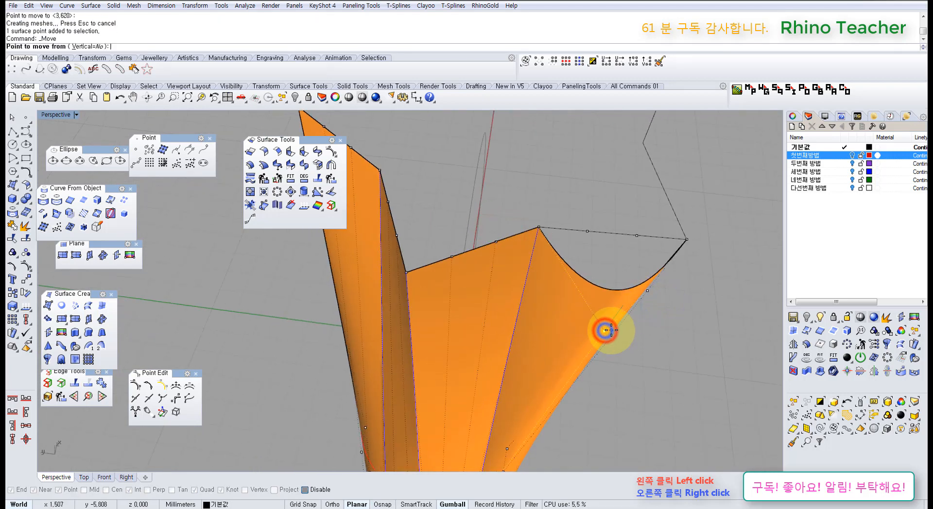
pyautogui.click(604, 331)
pyautogui.click(588, 230)
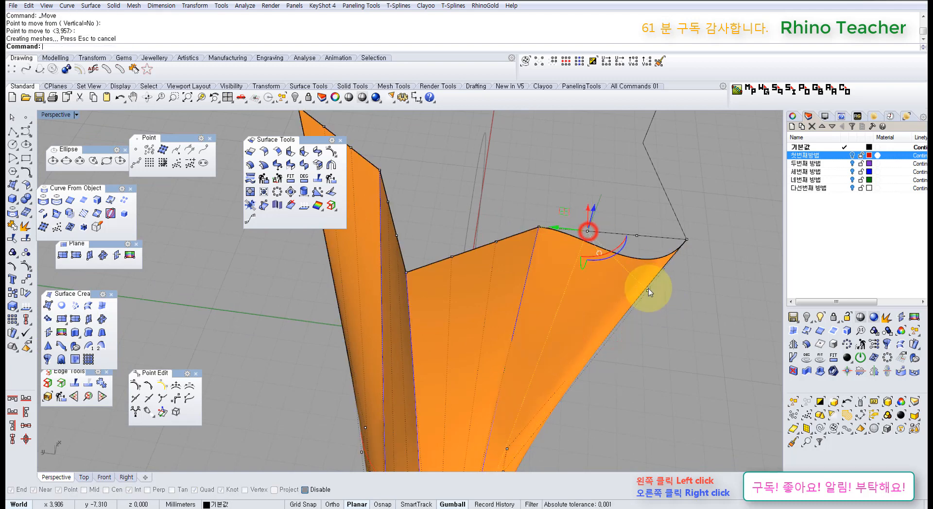
pyautogui.click(647, 291)
pyautogui.rightClick(659, 292)
pyautogui.click(648, 291)
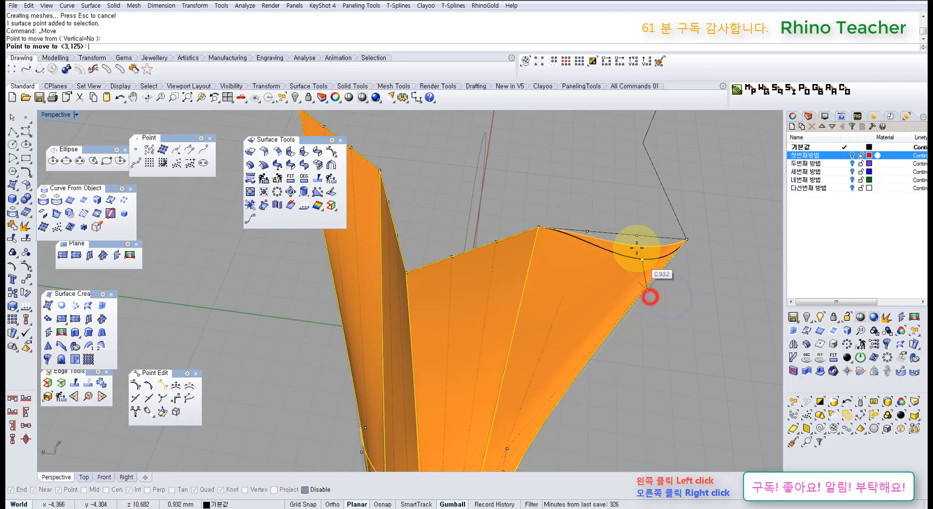
pyautogui.click(636, 237)
pyautogui.click(680, 314)
# - Shift the star, its division points and the matching rim control points together along the Y axis
pyautogui.moveTo(555, 322); pyautogui.dragTo(423, 410, button='right')
pyautogui.hotkey('ctrl', 'F1')
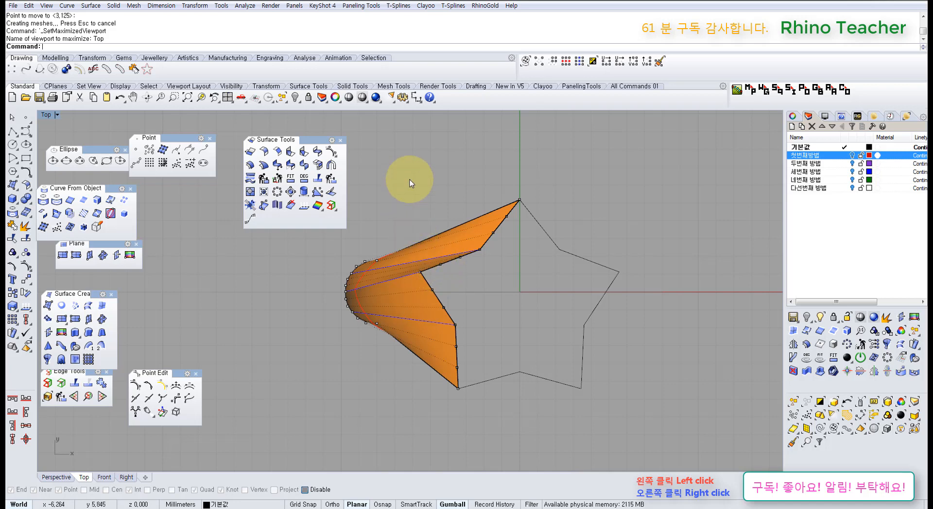
pyautogui.moveTo(413, 172); pyautogui.dragTo(676, 443)
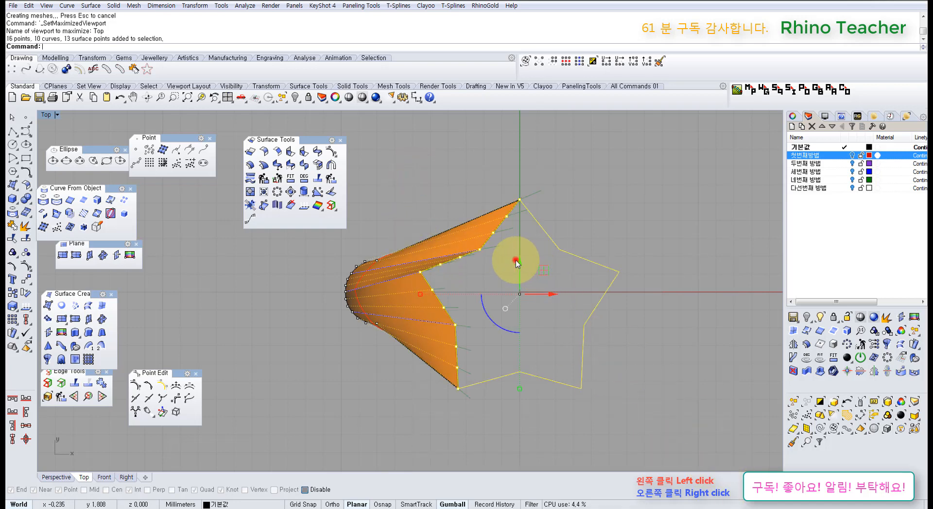
pyautogui.moveTo(516, 263); pyautogui.dragTo(523, 286)
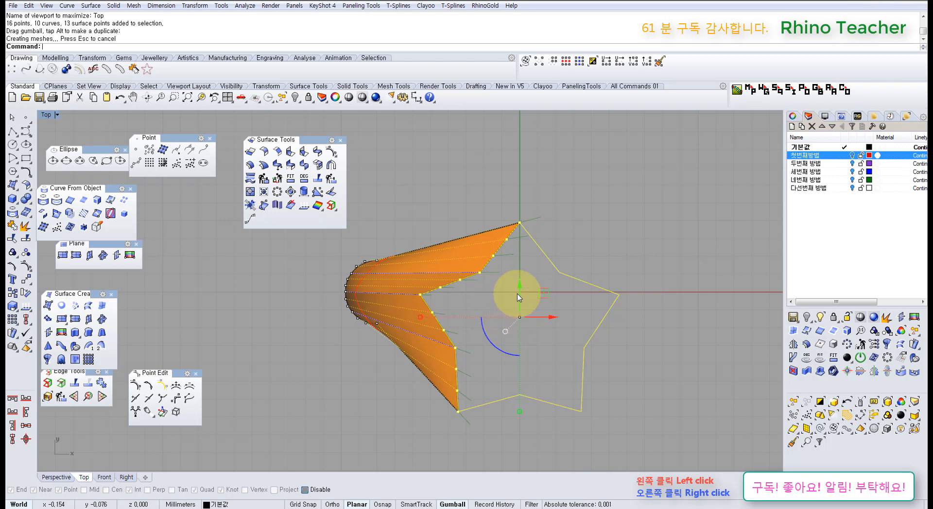
pyautogui.moveTo(610, 297); pyautogui.dragTo(580, 264, button='right')
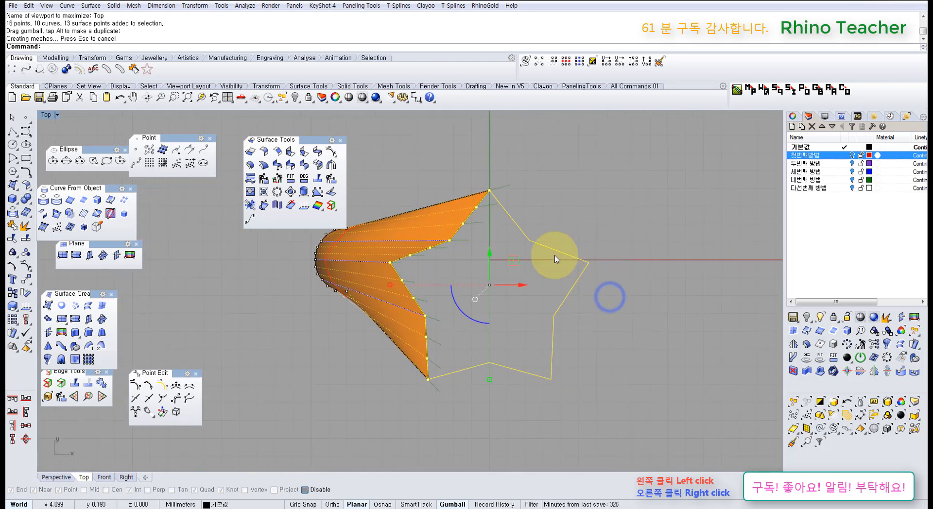
pyautogui.moveTo(491, 254); pyautogui.dragTo(486, 218)
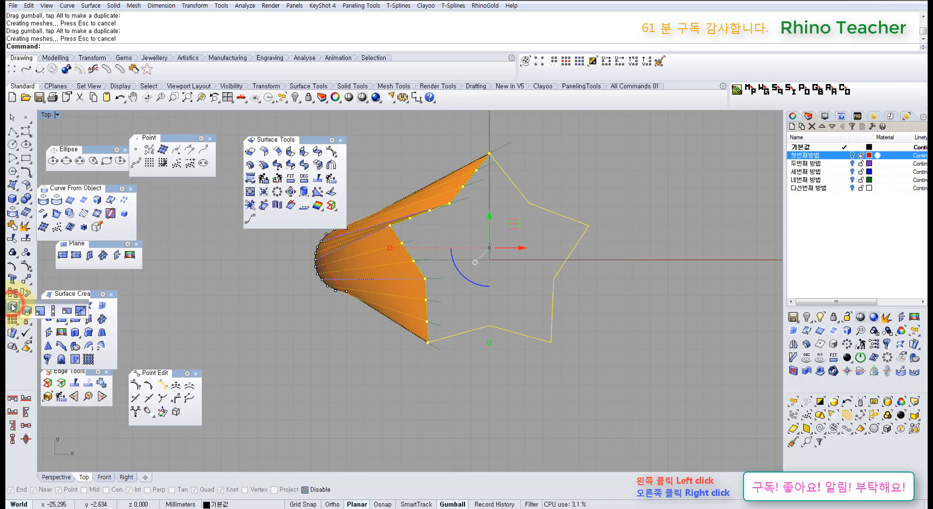
# - Enlarge the star and rim control points slightly with Scale 2D about origin 0
pyautogui.moveTo(39, 305); pyautogui.dragTo(152, 281)
pyautogui.click(160, 294)
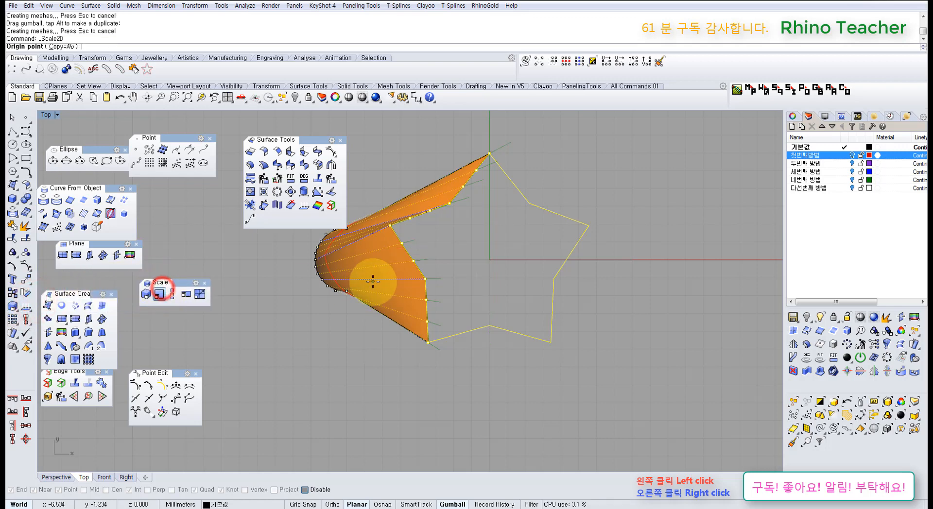
pyautogui.write('0')
pyautogui.press('Return')
pyautogui.click(571, 139)
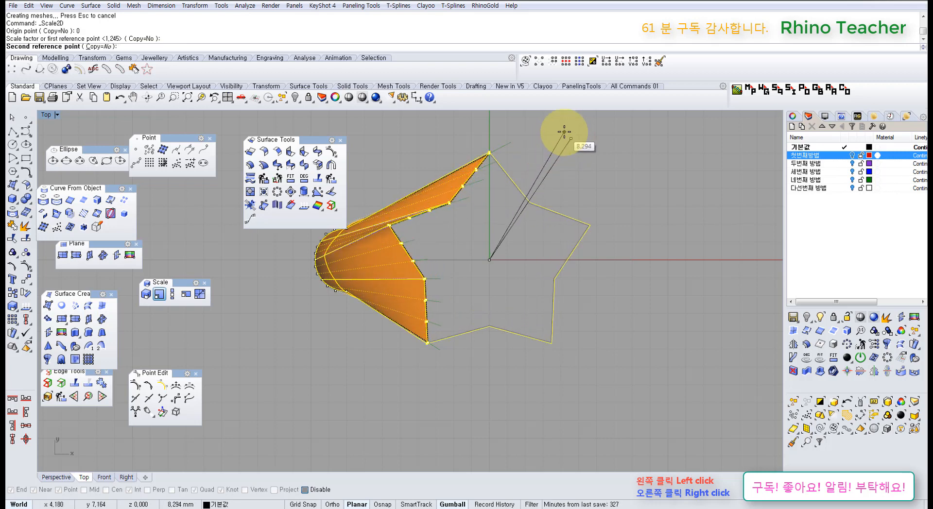
pyautogui.click(570, 126)
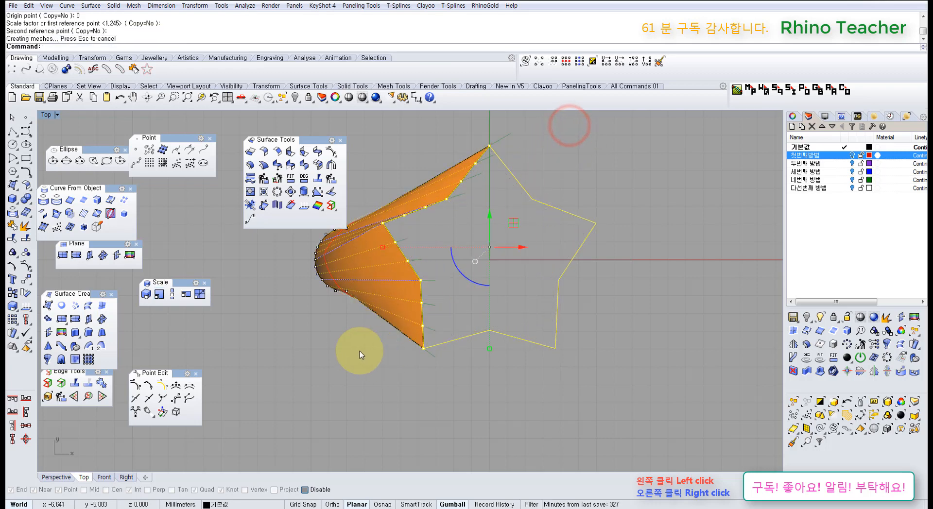
# - Set the Right view to wireframe and select the row of 13 control points just below the rim
pyautogui.hotkey('ctrl', 'F4')
pyautogui.moveTo(447, 375); pyautogui.dragTo(577, 237, button='right')
pyautogui.moveTo(564, 271); pyautogui.dragTo(557, 190, button='right')
pyautogui.moveTo(518, 223)
pyautogui.mouseDown(button='right')
pyautogui.moveTo(520, 251)
pyautogui.moveTo(508, 235)
pyautogui.mouseUp(button='right')
pyautogui.scroll(4, 436, 220)
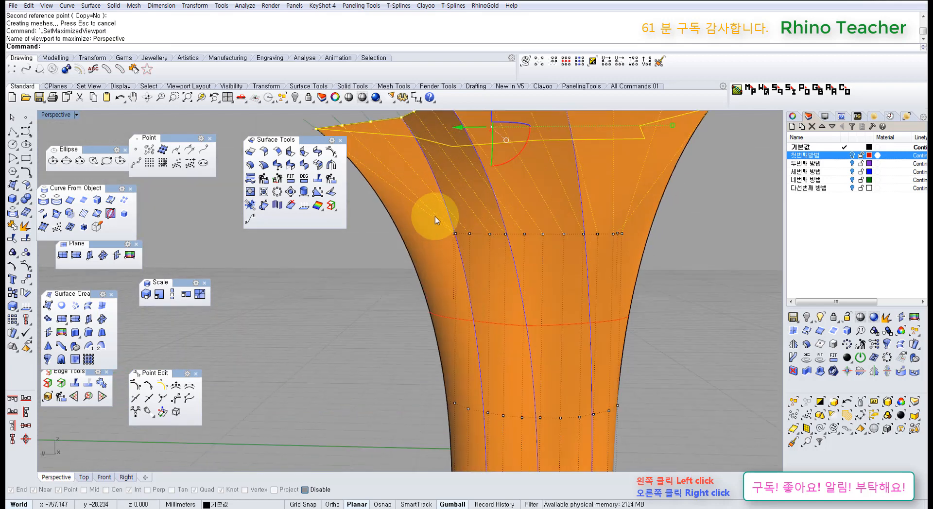
pyautogui.hotkey('ctrl', 'F1')
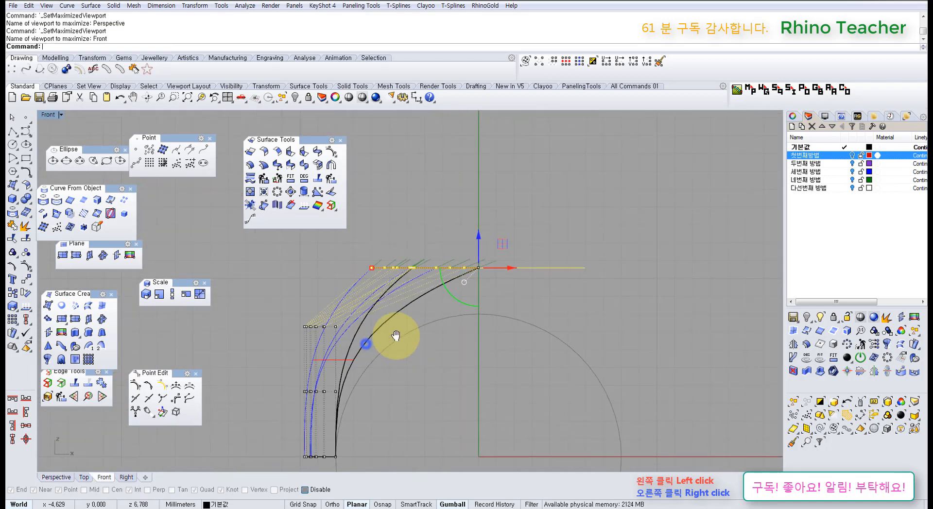
pyautogui.hotkey('ctrl', 'F2')
pyautogui.hotkey('ctrl', 'F3')
pyautogui.moveTo(392, 195); pyautogui.dragTo(425, 249, button='right')
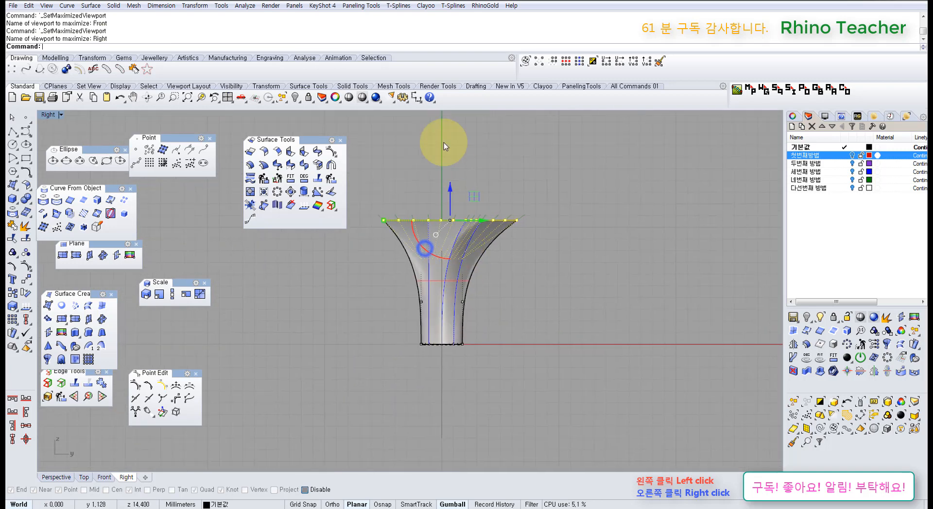
pyautogui.rightClick(361, 96)
pyautogui.scroll(12, 428, 259)
pyautogui.moveTo(368, 280); pyautogui.dragTo(419, 319, button='right')
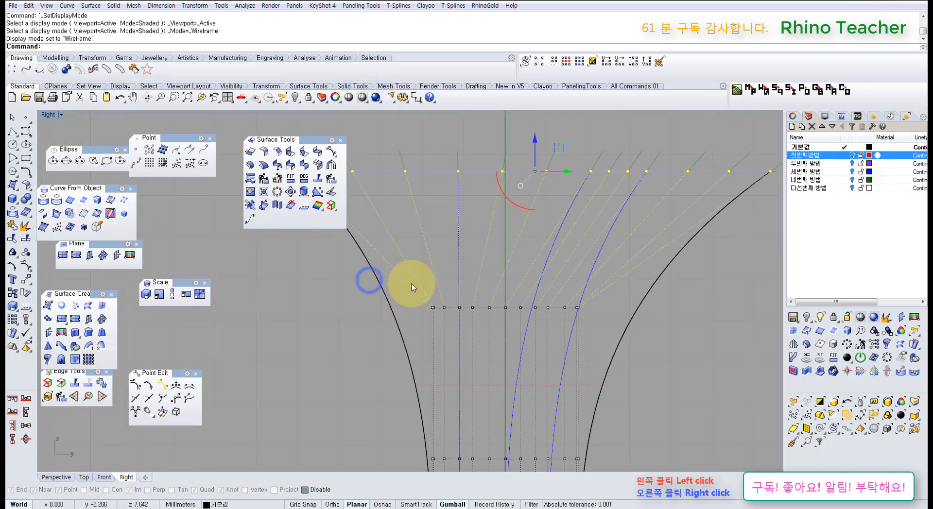
pyautogui.moveTo(415, 271); pyautogui.dragTo(605, 332)
# - Examine the selected control point row from the top and front, and inspect the surface's shape in a shaded preview
pyautogui.hotkey('ctrl', 'F1')
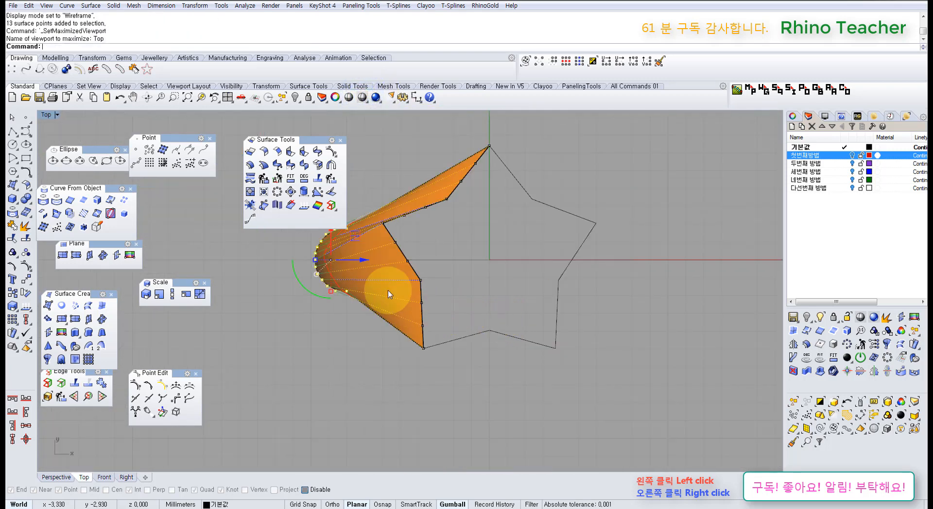
pyautogui.moveTo(389, 293); pyautogui.dragTo(465, 306, button='right')
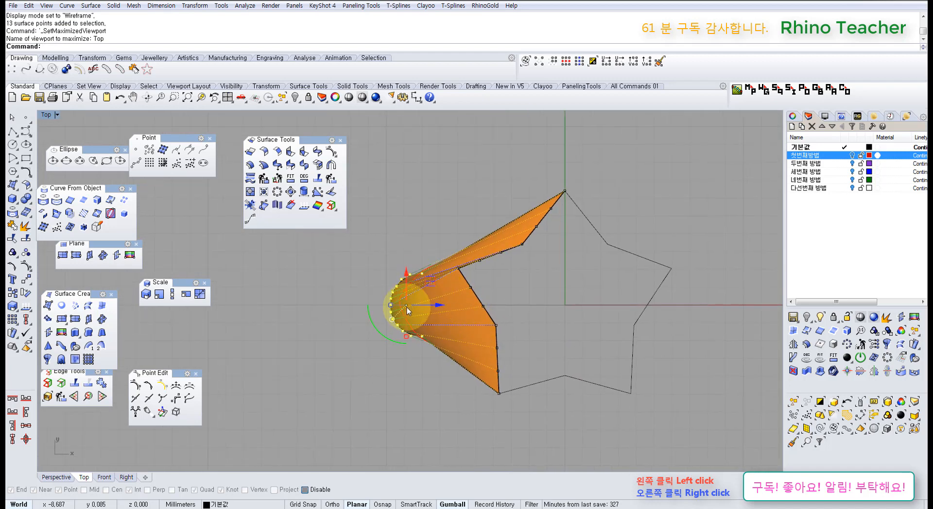
pyautogui.hotkey('ctrl', 'F2')
pyautogui.rightClick(251, 308)
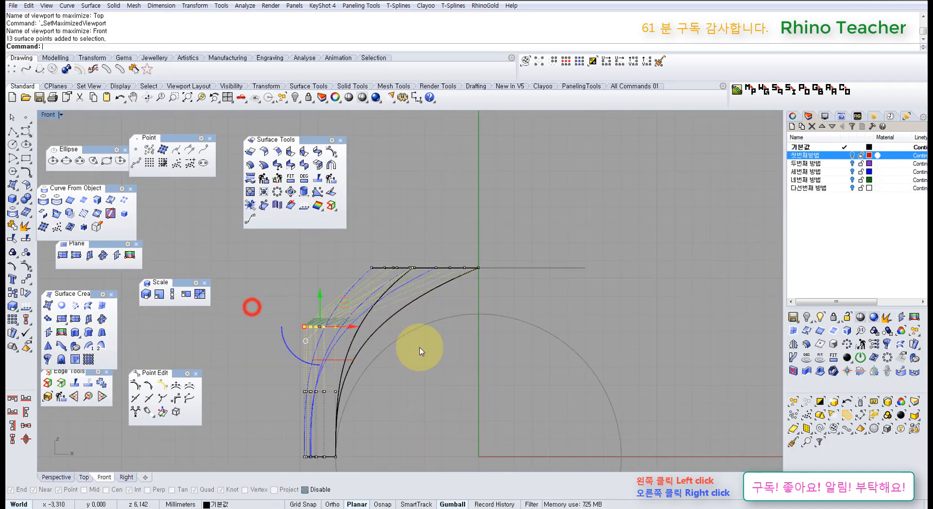
pyautogui.hotkey('ctrl', 'F1')
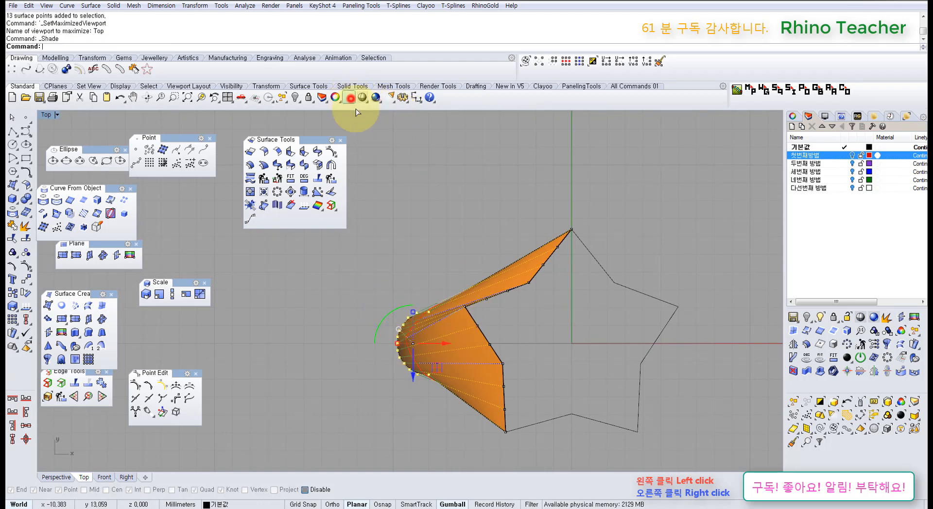
pyautogui.click(349, 98)
pyautogui.scroll(5, 499, 319)
pyautogui.scroll(-2, 460, 389)
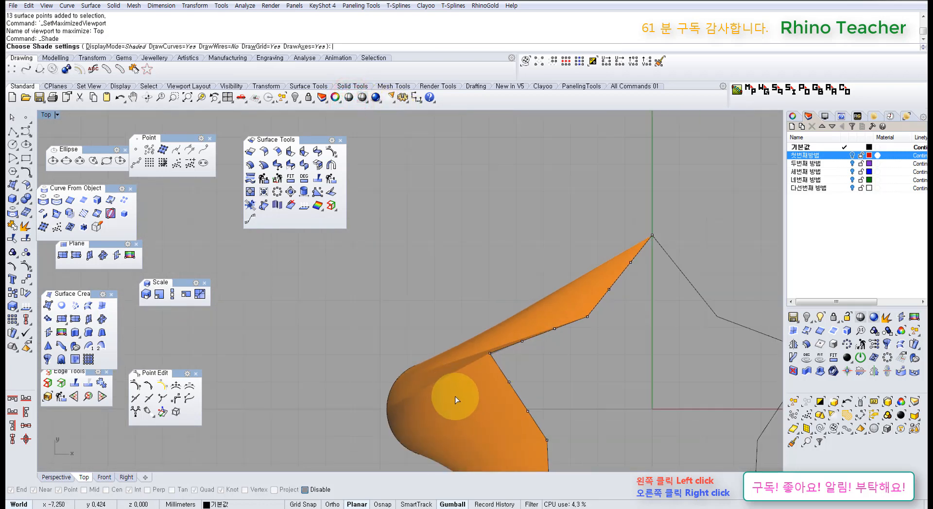
pyautogui.hotkey('ctrl', 'F4')
pyautogui.moveTo(450, 384); pyautogui.dragTo(403, 346, button='right')
pyautogui.hotkey('ctrl', 'F1')
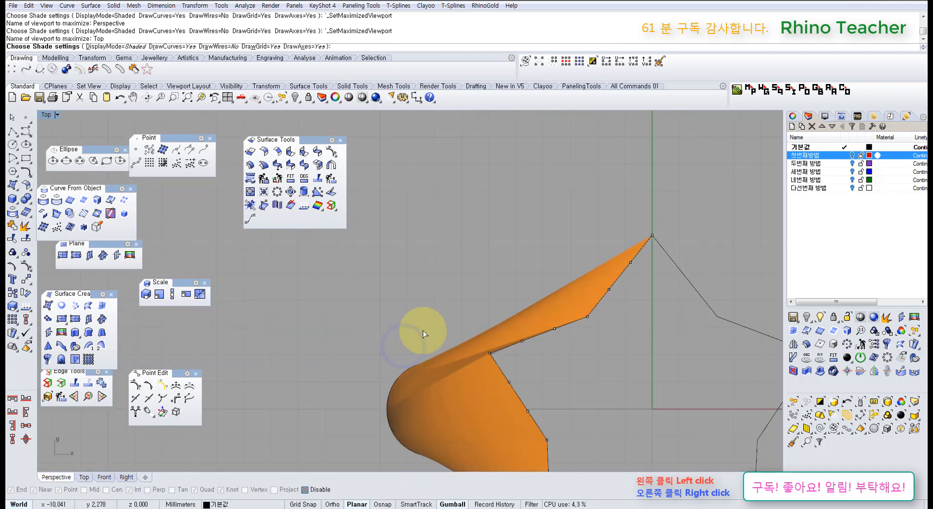
pyautogui.scroll(-3, 423, 334)
# - Reselect the control point row below the rim and move it about 1.7 mm along the positive Y direction
pyautogui.hotkey('ctrl', 'F3')
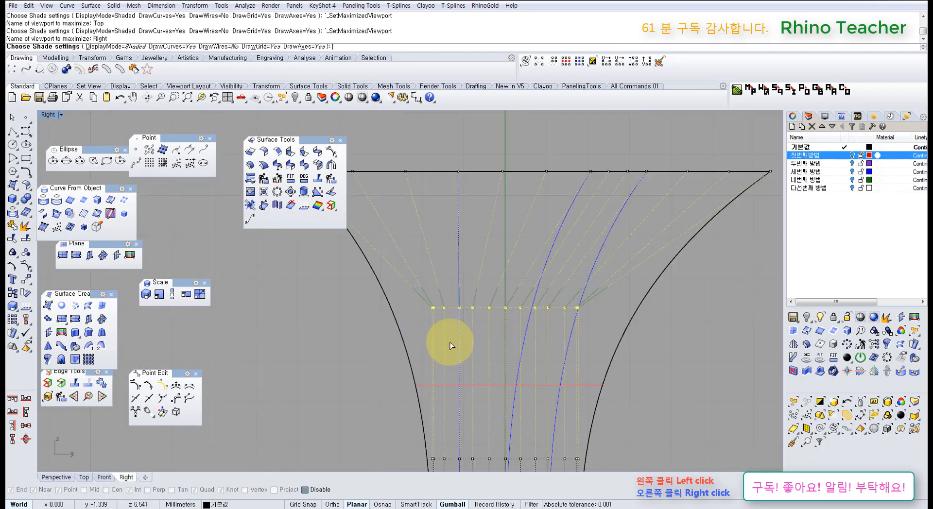
pyautogui.scroll(-6, 450, 342)
pyautogui.moveTo(346, 293); pyautogui.dragTo(556, 379)
pyautogui.hotkey('ctrl', 'F1')
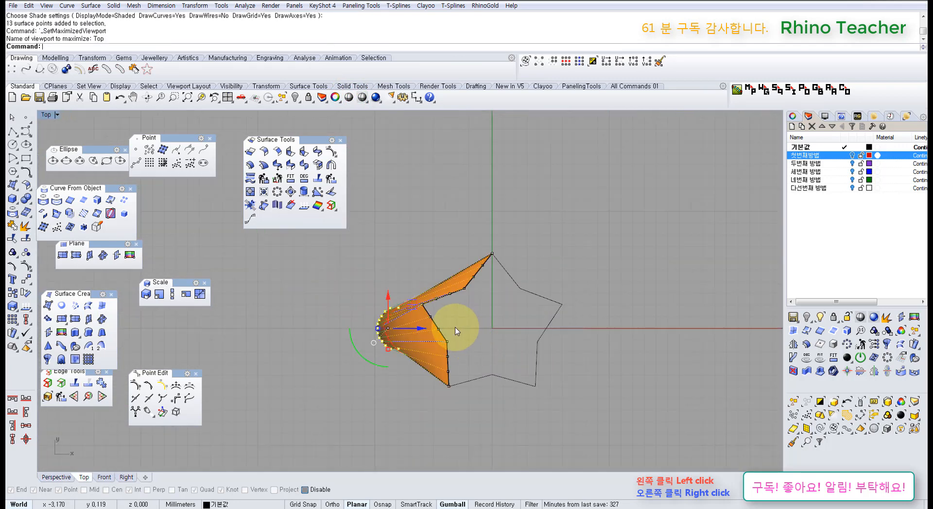
pyautogui.scroll(1, 387, 303)
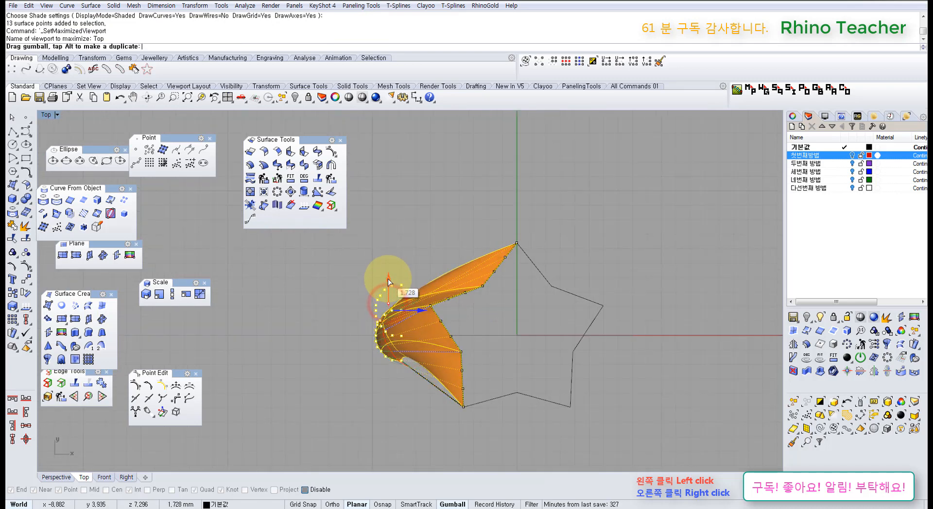
pyautogui.moveTo(388, 279); pyautogui.dragTo(510, 286)
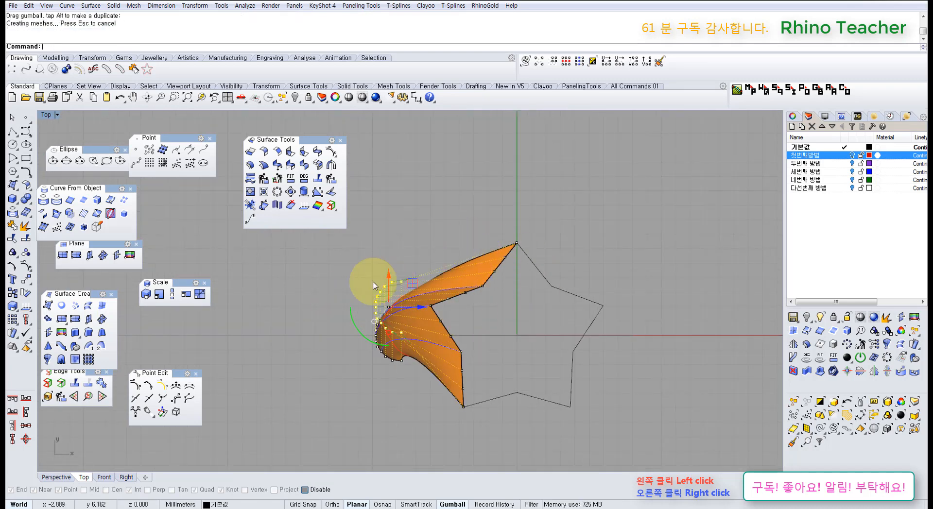
# - Clear the selection and turn the star-topped surface's control points on again in the Perspective view
pyautogui.hotkey('ctrl', 'F3')
pyautogui.moveTo(548, 338); pyautogui.dragTo(534, 297, button='right')
pyautogui.hotkey('ctrl', 'F4')
pyautogui.keyDown('shift'); pyautogui.moveTo(534, 296); pyautogui.dragTo(599, 317, button='right'); pyautogui.keyUp('shift')
pyautogui.press('Escape')
pyautogui.moveTo(412, 341); pyautogui.dragTo(534, 287, button='right')
pyautogui.moveTo(480, 302); pyautogui.dragTo(479, 378, button='right')
pyautogui.click(510, 343)
pyautogui.press('F10')
# - Select the three control points below the rim on the surface's side edge and align them in X with the star's tip using Set Points
pyautogui.scroll(6, 486, 400)
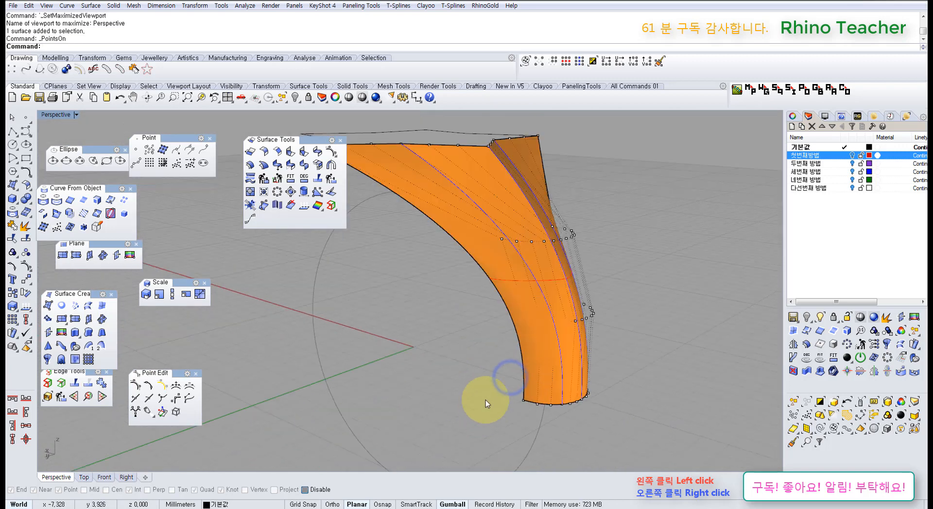
pyautogui.moveTo(504, 372); pyautogui.dragTo(541, 418)
pyautogui.scroll(-2, 538, 384)
pyautogui.scroll(4, 536, 306)
pyautogui.keyDown('shift'); pyautogui.moveTo(504, 312); pyautogui.dragTo(546, 339); pyautogui.keyUp('shift')
pyautogui.keyDown('shift'); pyautogui.click(502, 199); pyautogui.keyUp('shift')
pyautogui.moveTo(502, 198); pyautogui.dragTo(281, 312, button='right')
pyautogui.hotkey('ctrl', 'F2')
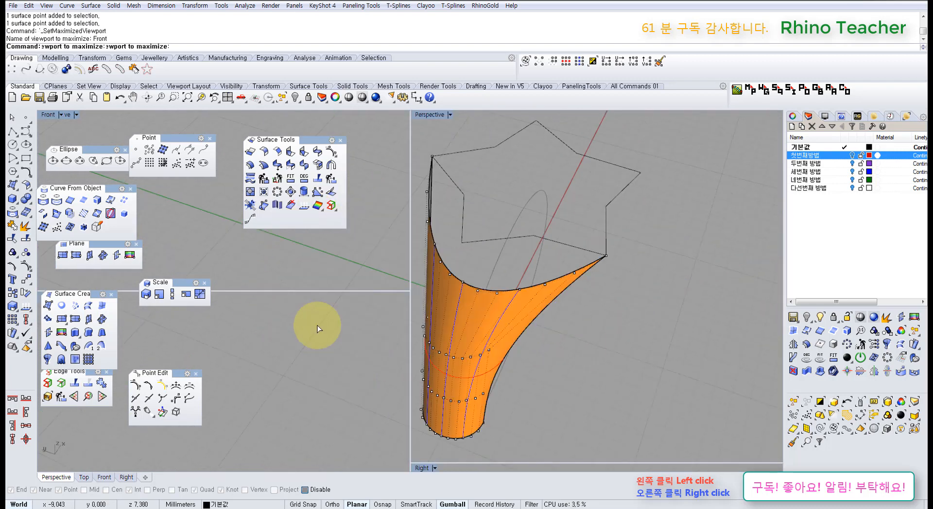
pyautogui.hotkey('ctrl', 'F3')
pyautogui.hotkey('ctrl', 'F2')
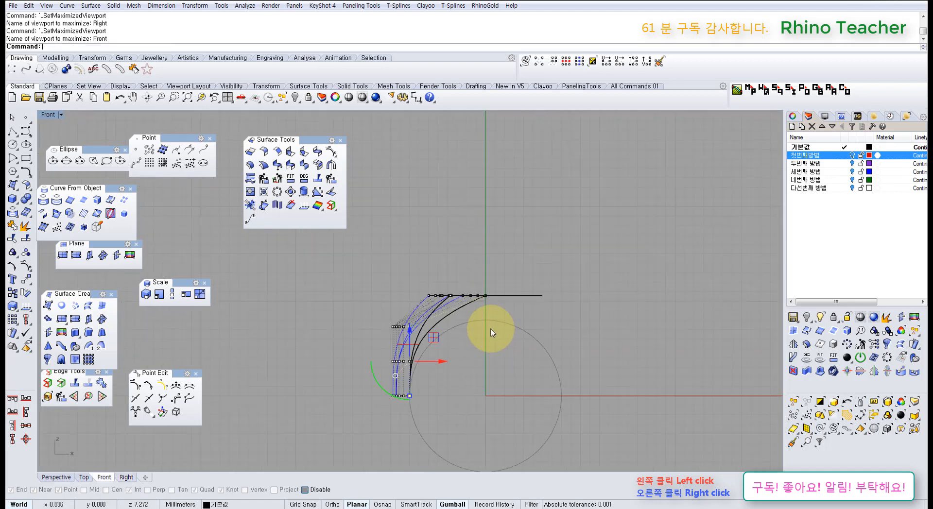
pyautogui.moveTo(477, 388); pyautogui.dragTo(470, 319, button='right')
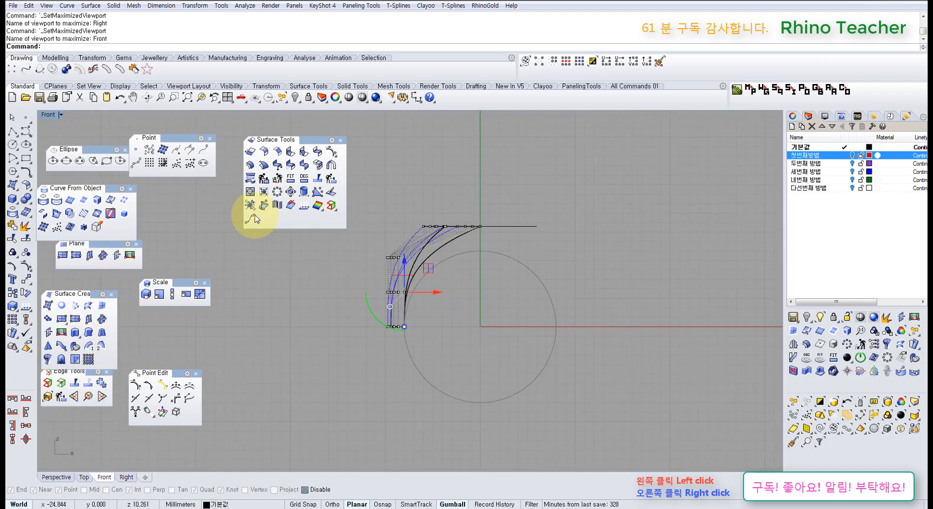
pyautogui.click(111, 295)
pyautogui.click(23, 281)
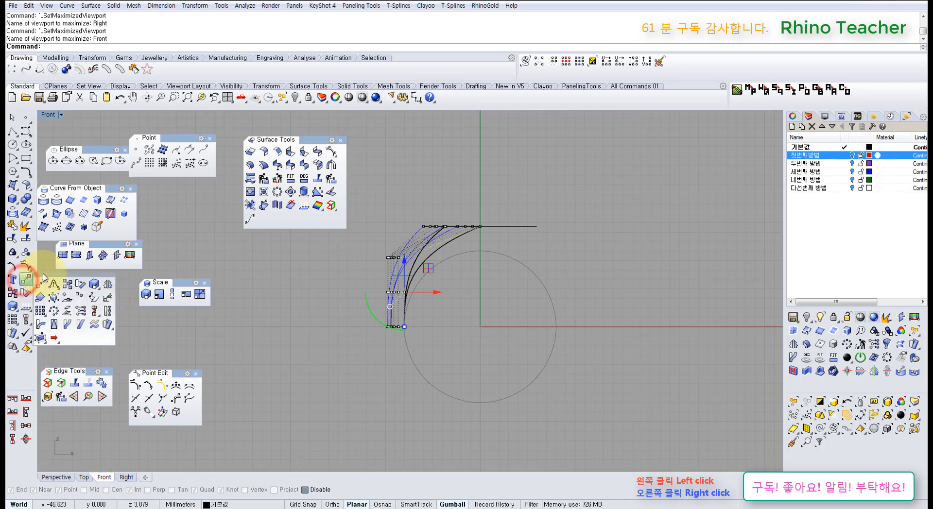
pyautogui.moveTo(59, 279); pyautogui.dragTo(85, 301)
pyautogui.click(106, 338)
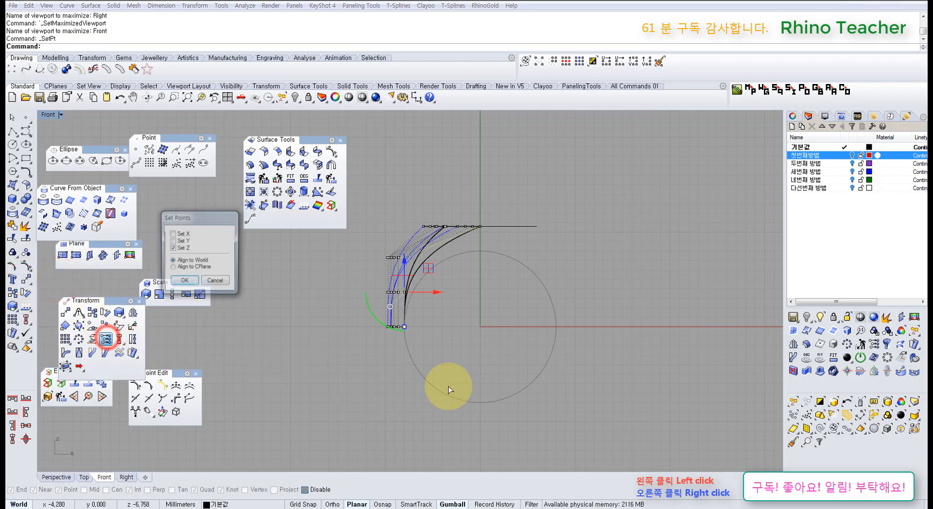
pyautogui.click(194, 282)
pyautogui.click(480, 228)
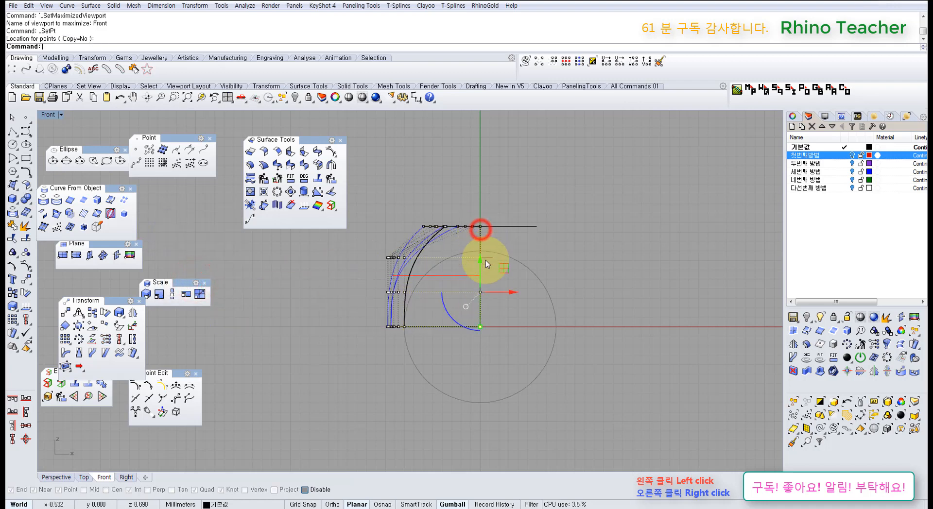
# - Move one control point of the surface with the gumball in the Perspective view
pyautogui.hotkey('ctrl', 'F4')
pyautogui.moveTo(371, 289)
pyautogui.mouseDown(button='right')
pyautogui.moveTo(539, 254)
pyautogui.moveTo(443, 214)
pyautogui.moveTo(506, 290)
pyautogui.moveTo(422, 270)
pyautogui.mouseUp(button='right')
pyautogui.scroll(4, 408, 263)
pyautogui.moveTo(398, 241); pyautogui.dragTo(354, 261)
# - Select the column of control points along the surface's side edge, starting from the edge's bottom point and extending in the V direction
pyautogui.moveTo(406, 194); pyautogui.dragTo(441, 320, button='right')
pyautogui.click(392, 336)
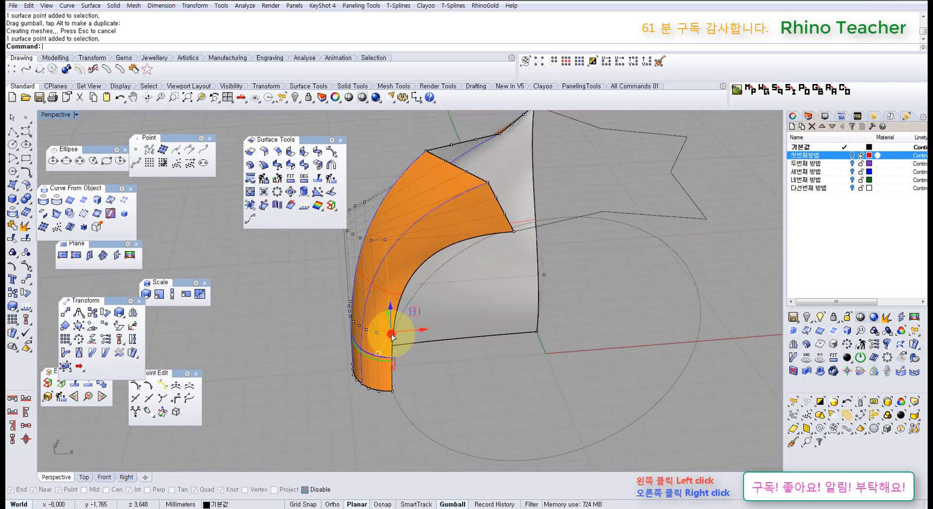
pyautogui.click(392, 390)
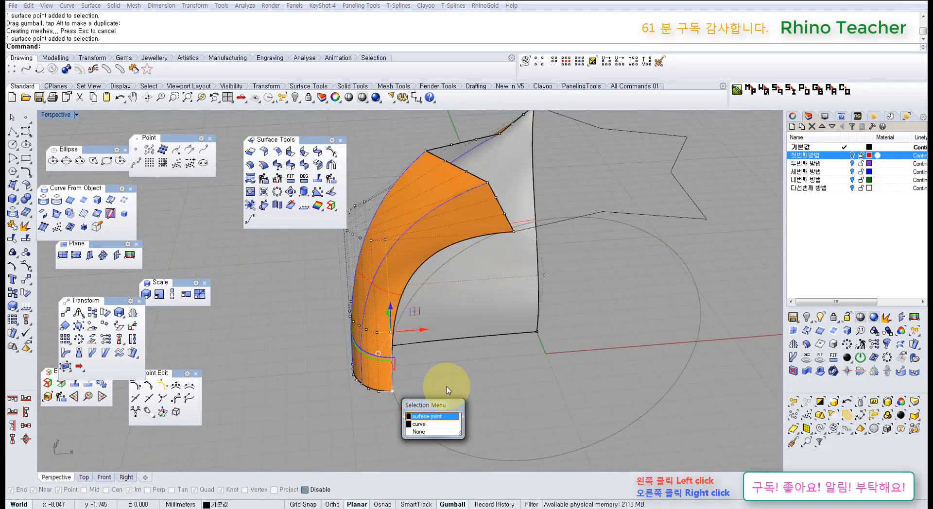
pyautogui.click(468, 375)
pyautogui.scroll(5, 390, 398)
pyautogui.click(398, 384)
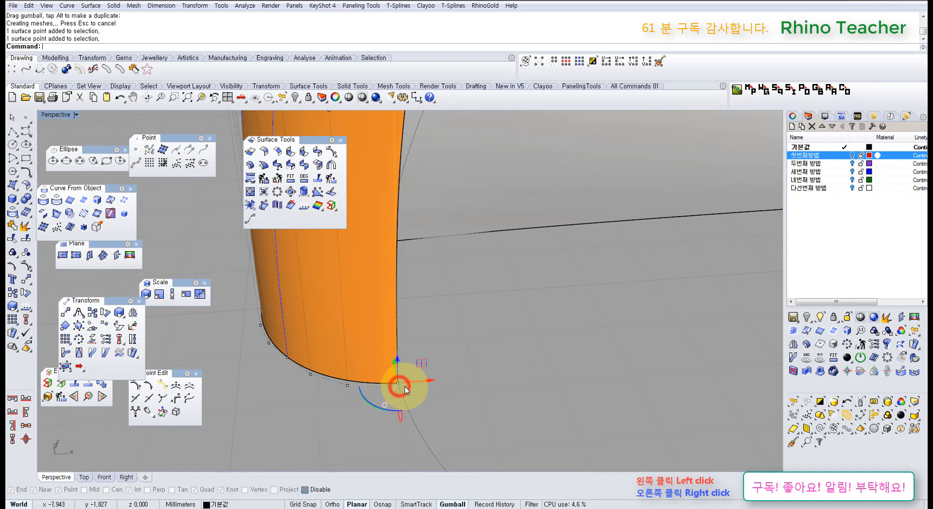
pyautogui.moveTo(406, 390); pyautogui.dragTo(647, 99, button='right')
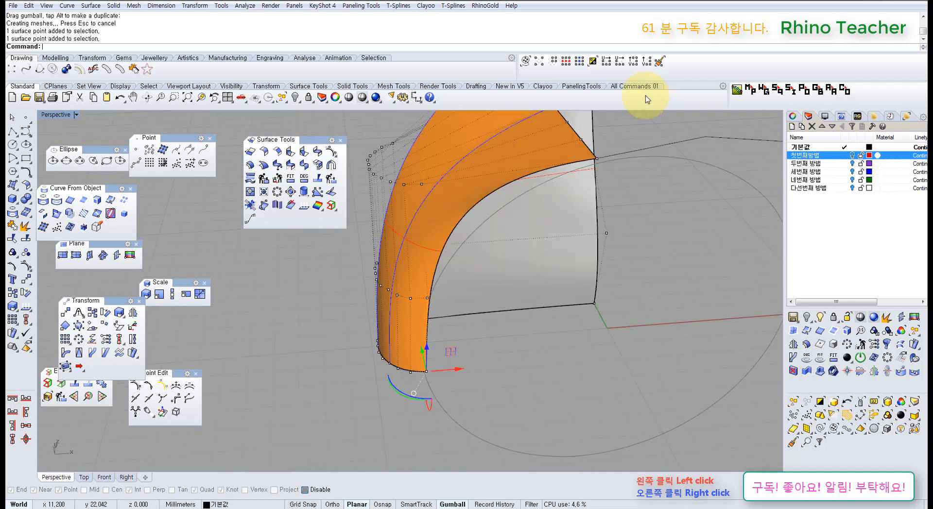
pyautogui.moveTo(538, 221); pyautogui.dragTo(606, 351, button='right')
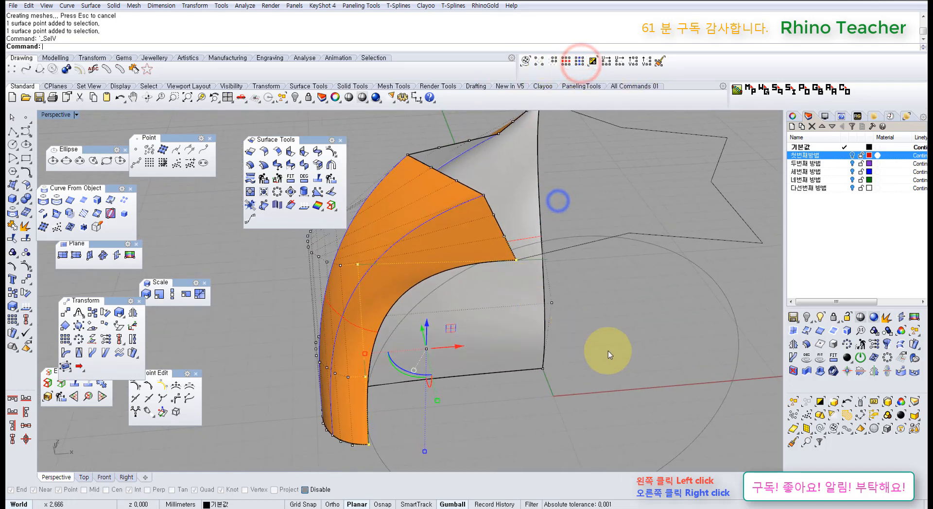
# - Align the selected side-edge control points in X with the star's tip using Set Points in the Front view
pyautogui.hotkey('ctrl', 'F2')
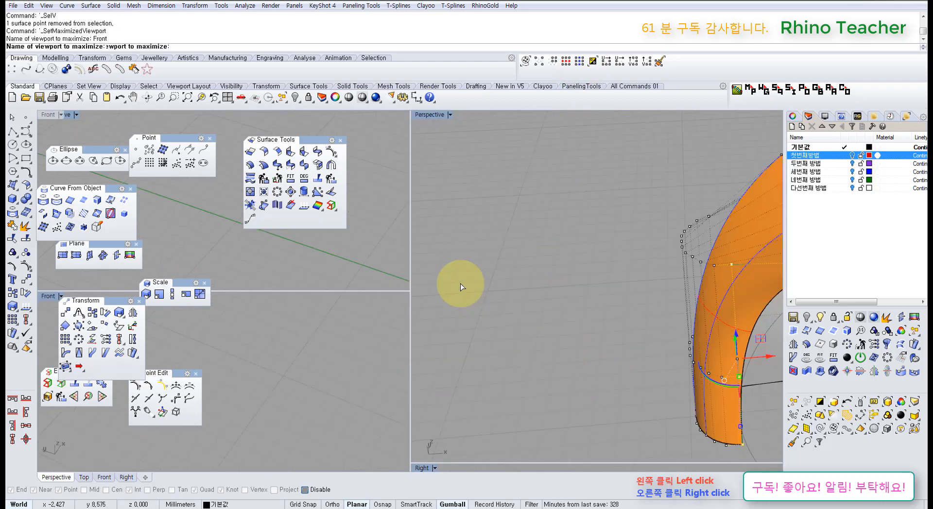
pyautogui.scroll(-4, 473, 315)
pyautogui.moveTo(460, 322); pyautogui.dragTo(381, 342, button='right')
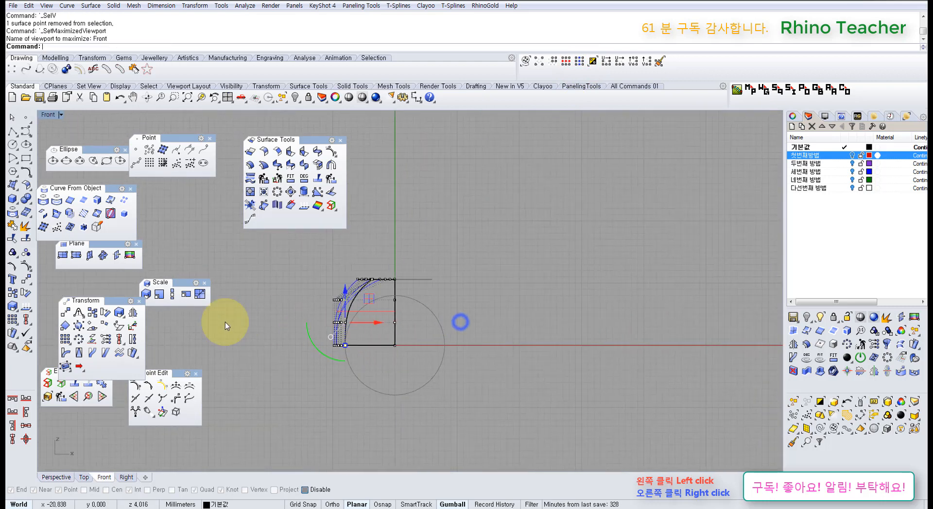
pyautogui.click(106, 339)
pyautogui.click(186, 278)
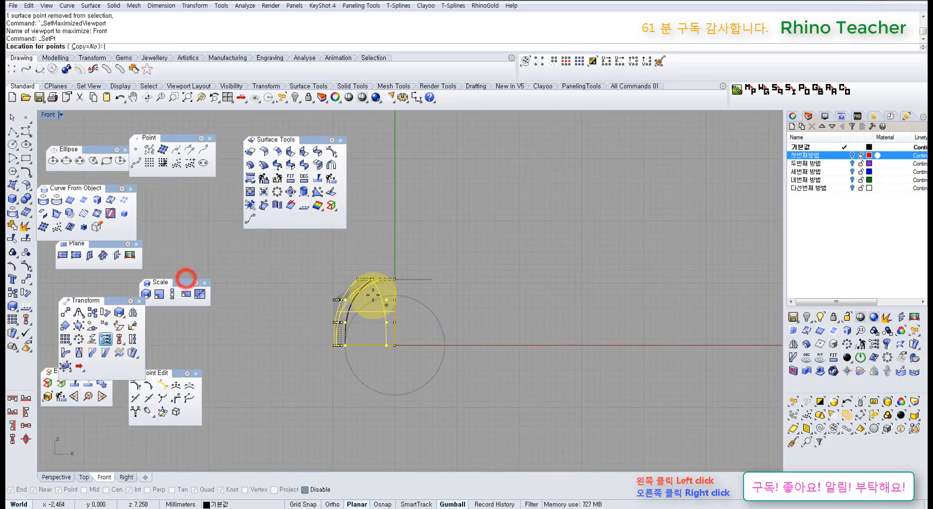
pyautogui.scroll(8, 374, 294)
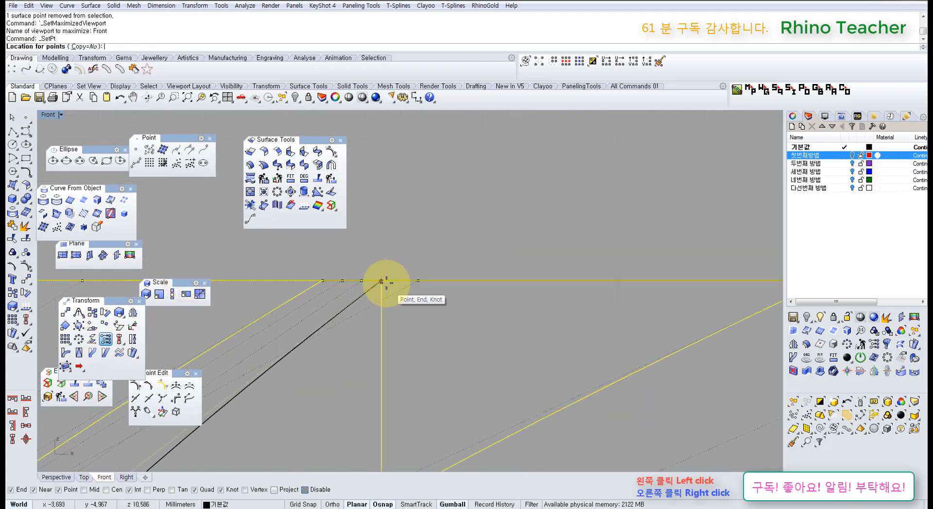
pyautogui.click(382, 281)
# - Turn the surface's control points on in the Perspective view and shift the side-edge point below the rim along Y with the gumball
pyautogui.hotkey('ctrl', 'F4')
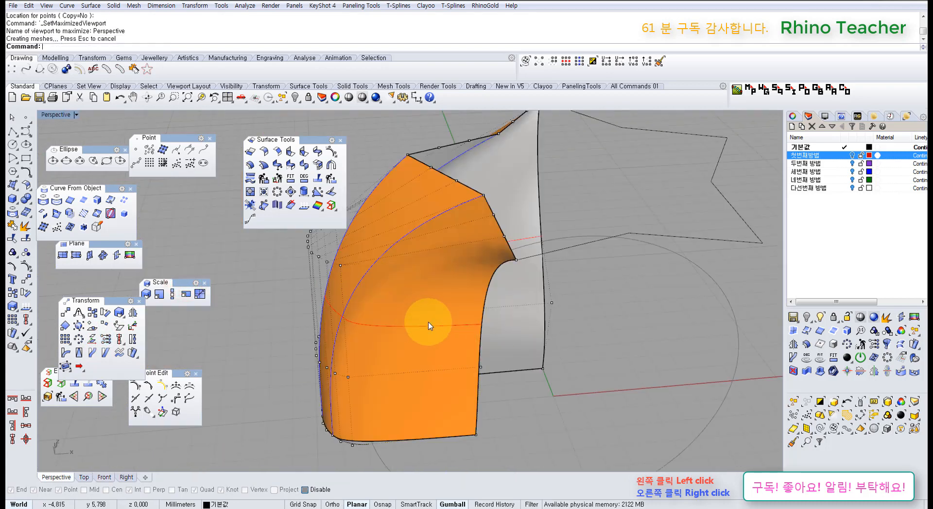
pyautogui.moveTo(428, 326); pyautogui.dragTo(471, 298, button='right')
pyautogui.click(441, 299)
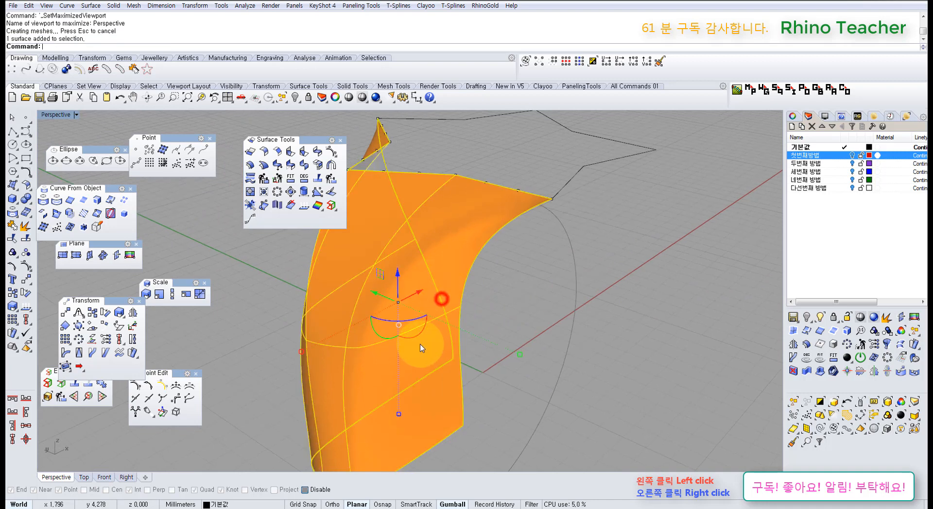
pyautogui.moveTo(420, 348); pyautogui.dragTo(281, 281, button='right')
pyautogui.press('F10')
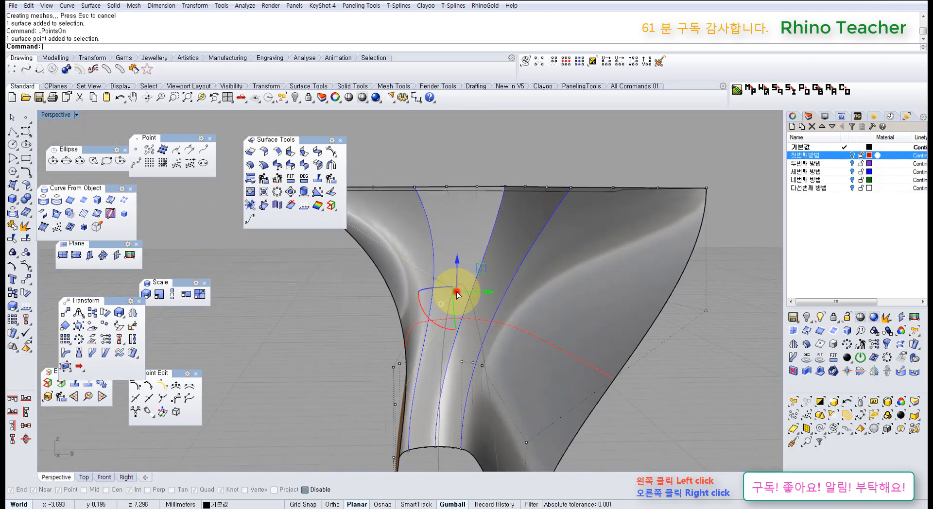
pyautogui.click(11, 438)
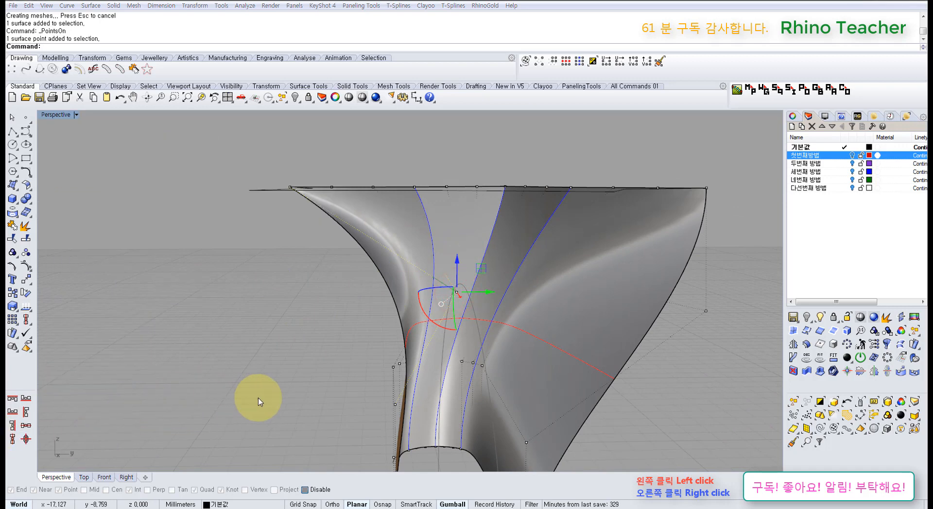
pyautogui.moveTo(494, 298); pyautogui.dragTo(334, 294)
pyautogui.moveTo(371, 299); pyautogui.dragTo(442, 289, button='right')
pyautogui.scroll(5, 437, 290)
pyautogui.moveTo(442, 293); pyautogui.dragTo(455, 293)
pyautogui.scroll(-8, 502, 286)
# - Unlock the ring's inner circle with Unlock Selected and select it
pyautogui.moveTo(547, 260); pyautogui.dragTo(503, 331, button='right')
pyautogui.click(421, 362)
pyautogui.moveTo(404, 367); pyautogui.dragTo(448, 314, button='right')
pyautogui.scroll(4, 447, 330)
pyautogui.moveTo(448, 352); pyautogui.dragTo(614, 326, button='right')
pyautogui.middleClick(615, 325)
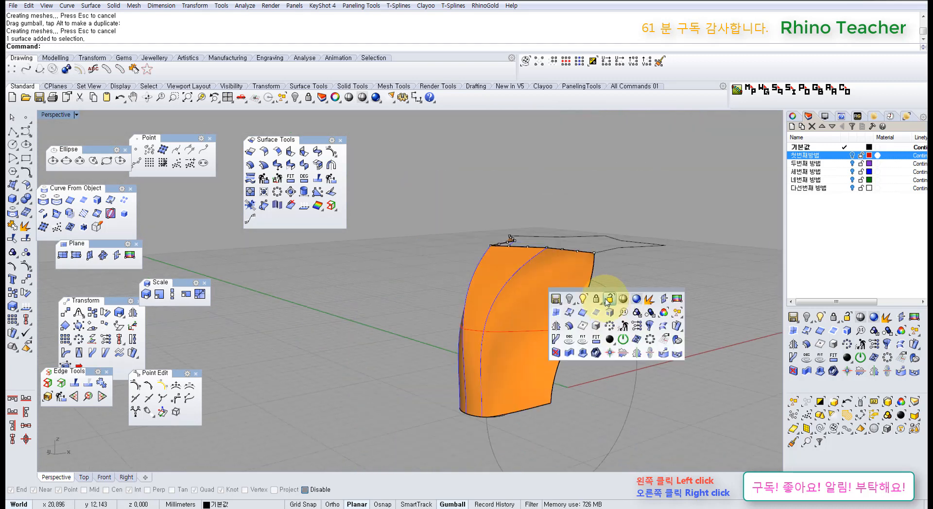
pyautogui.click(615, 298)
pyautogui.click(616, 293)
pyautogui.rightClick(616, 293)
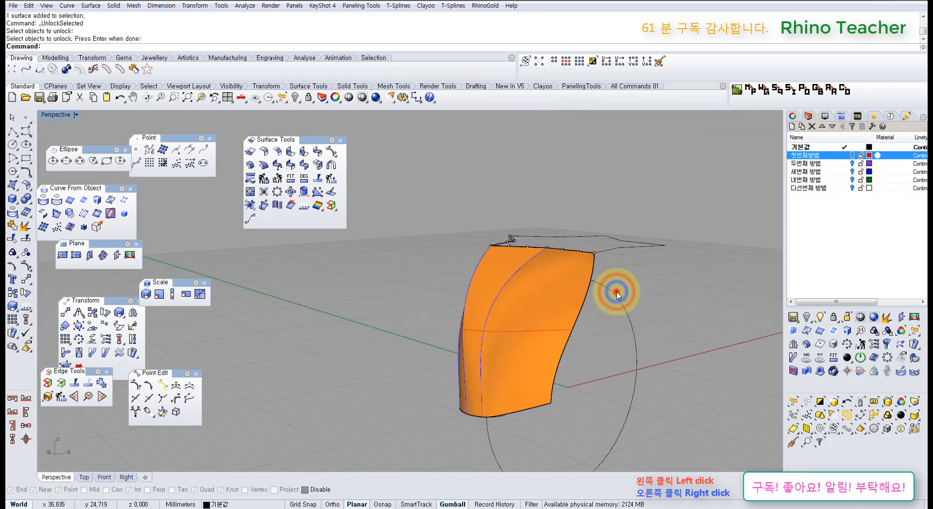
pyautogui.click(617, 293)
# - Extrude the ring's inner circle into a cylinder and move it along its axis until it is roughly centred under the star
pyautogui.moveTo(590, 309); pyautogui.dragTo(612, 296, button='right')
pyautogui.press('F5')
pyautogui.click(653, 381)
pyautogui.moveTo(534, 293); pyautogui.dragTo(471, 287)
pyautogui.click(615, 323)
pyautogui.moveTo(552, 298); pyautogui.dragTo(539, 245, button='right')
pyautogui.scroll(6, 531, 340)
# - Examine the star-topped surface's shape and side edges against the cylinder in the Top, Front, Right and Perspective views
pyautogui.hotkey('ctrl', 'F3')
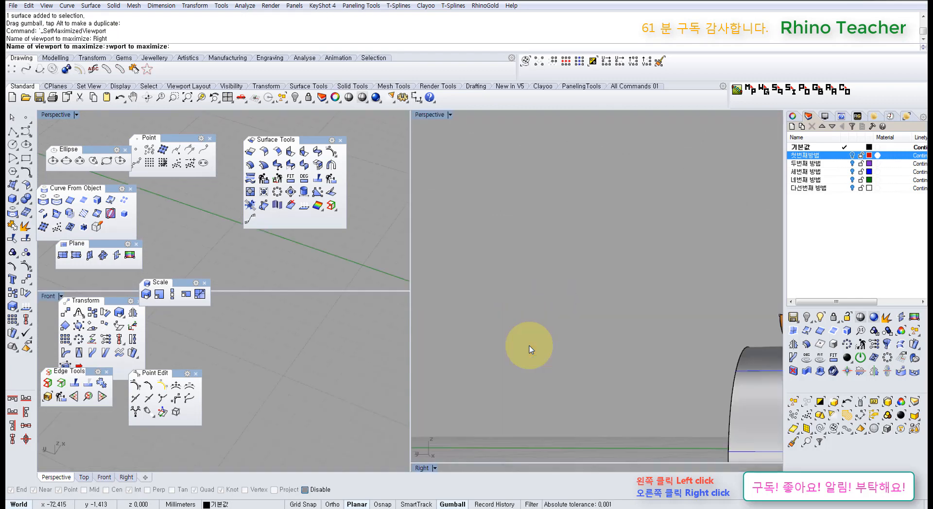
pyautogui.scroll(4, 529, 286)
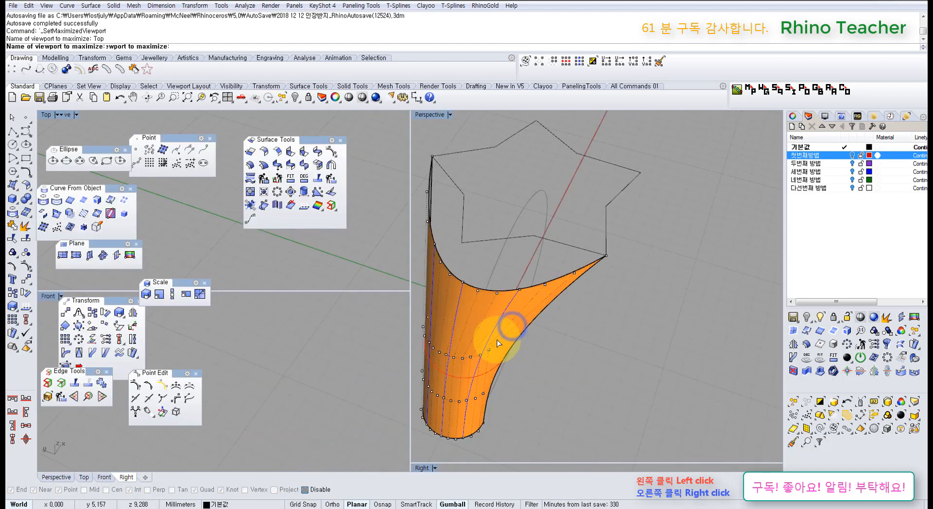
pyautogui.hotkey('ctrl', 'F1')
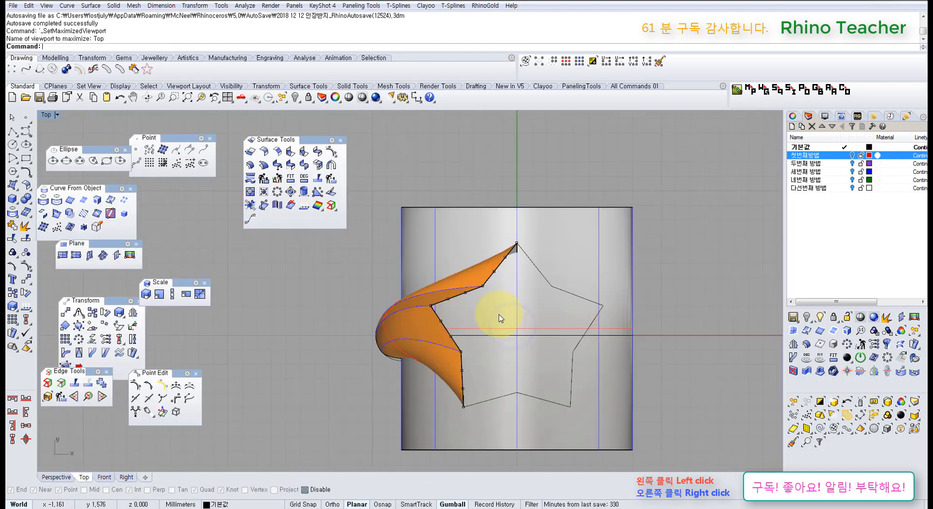
pyautogui.scroll(5, 392, 355)
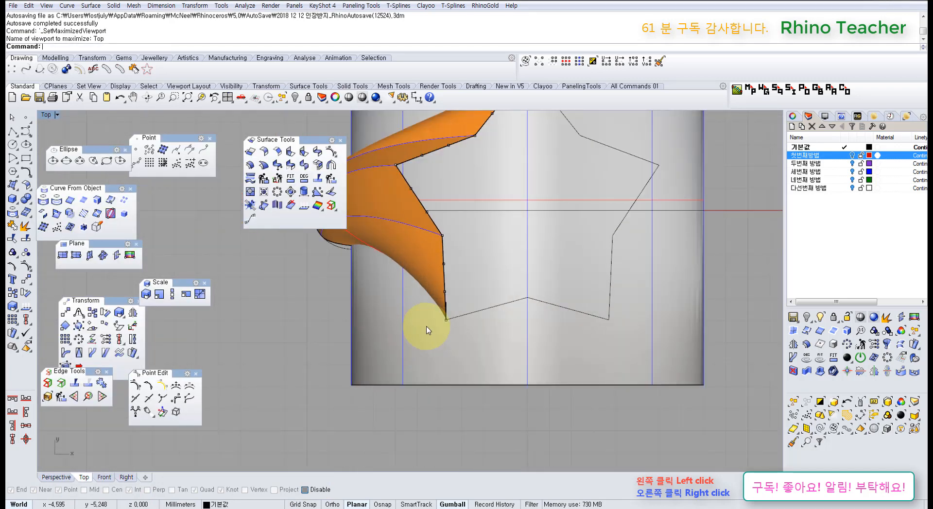
pyautogui.hotkey('ctrl', 'F4')
pyautogui.moveTo(440, 350); pyautogui.dragTo(546, 389, button='right')
pyautogui.hotkey('ctrl', 'F2')
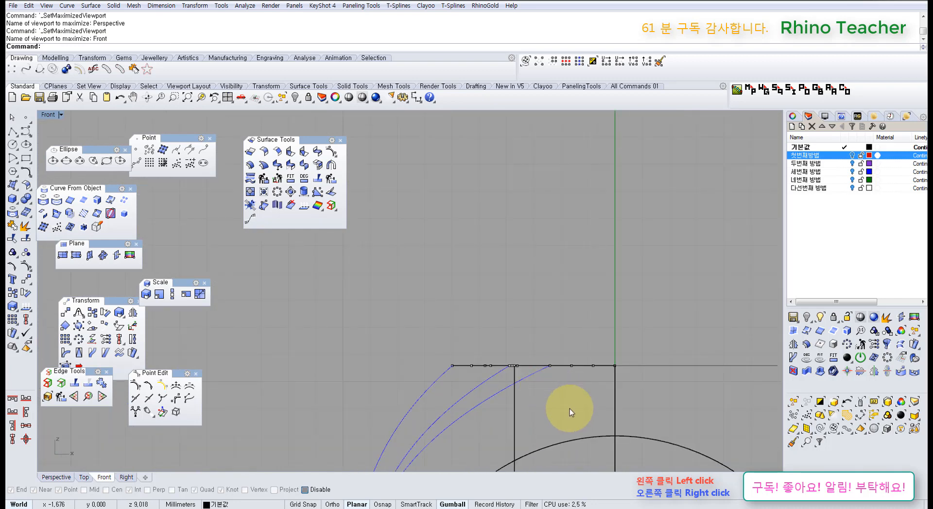
pyautogui.hotkey('ctrl', 'F3')
pyautogui.scroll(10, 508, 313)
pyautogui.scroll(-8, 561, 313)
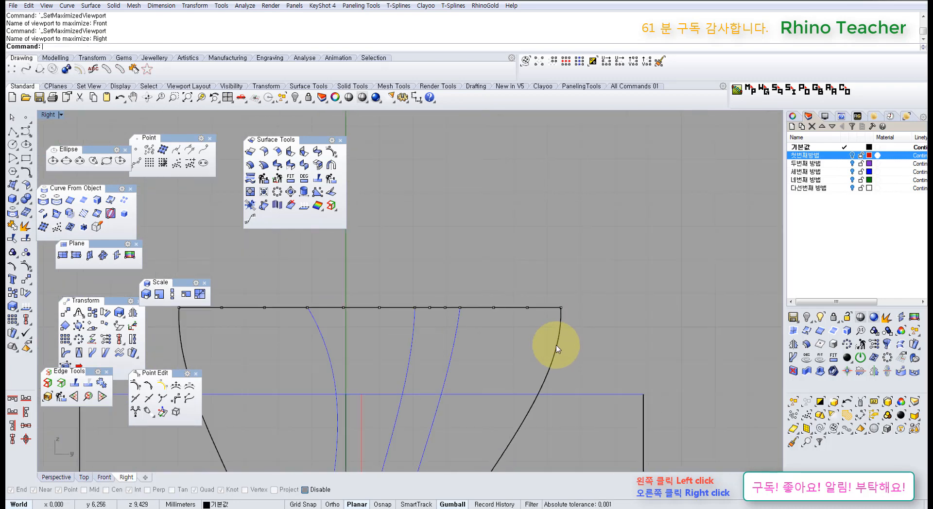
pyautogui.moveTo(553, 330); pyautogui.dragTo(533, 274, button='right')
pyautogui.scroll(8, 540, 253)
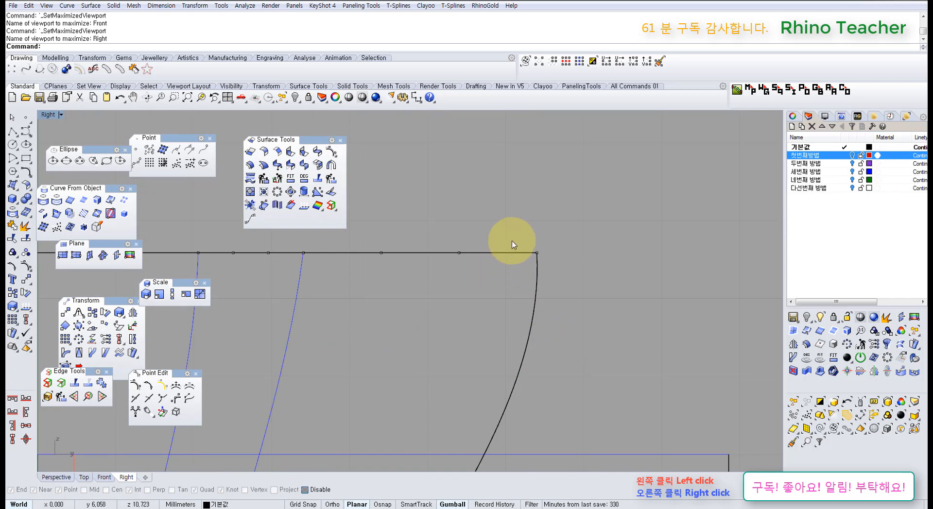
pyautogui.hotkey('ctrl', 'F4')
pyautogui.scroll(-7, 550, 289)
pyautogui.moveTo(598, 298); pyautogui.dragTo(361, 311, button='right')
pyautogui.keyDown('shift'); pyautogui.moveTo(390, 352); pyautogui.dragTo(520, 325, button='right'); pyautogui.keyUp('shift')
pyautogui.scroll(-6, 445, 263)
pyautogui.scroll(4, 421, 309)
# - Turn on the surface's control points in the Front view and move the lower side-edge points in positive X toward the ring's centre
pyautogui.click(400, 298)
pyautogui.moveTo(452, 312); pyautogui.dragTo(438, 246, button='right')
pyautogui.hotkey('ctrl', 'F2')
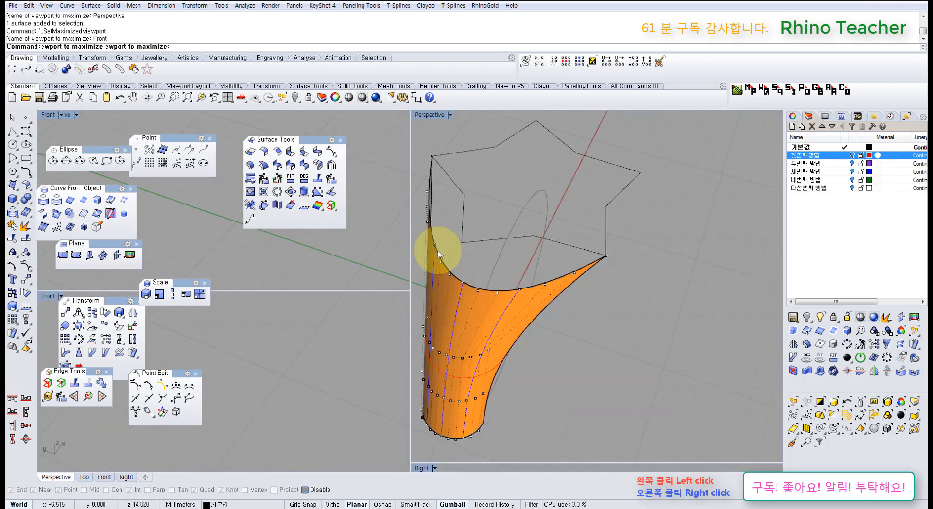
pyautogui.scroll(-6, 528, 320)
pyautogui.moveTo(546, 353); pyautogui.dragTo(513, 261, button='right')
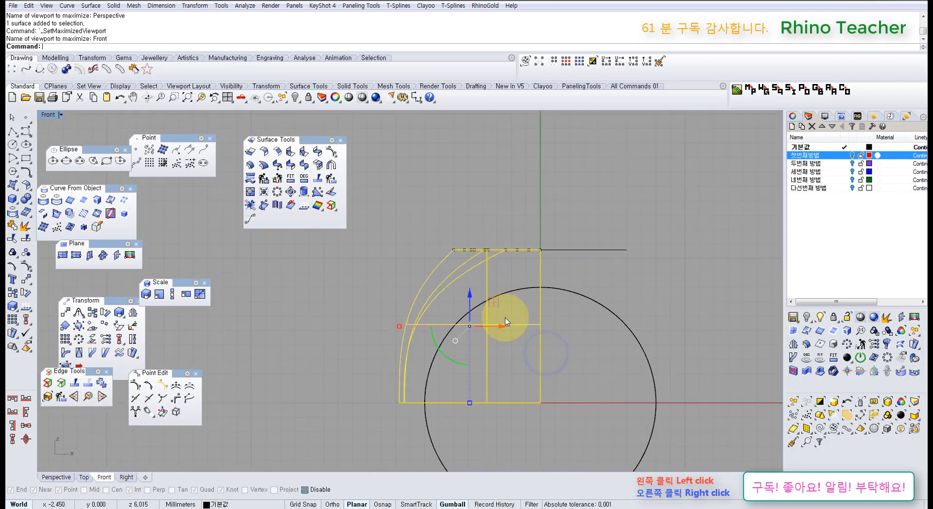
pyautogui.press('F10')
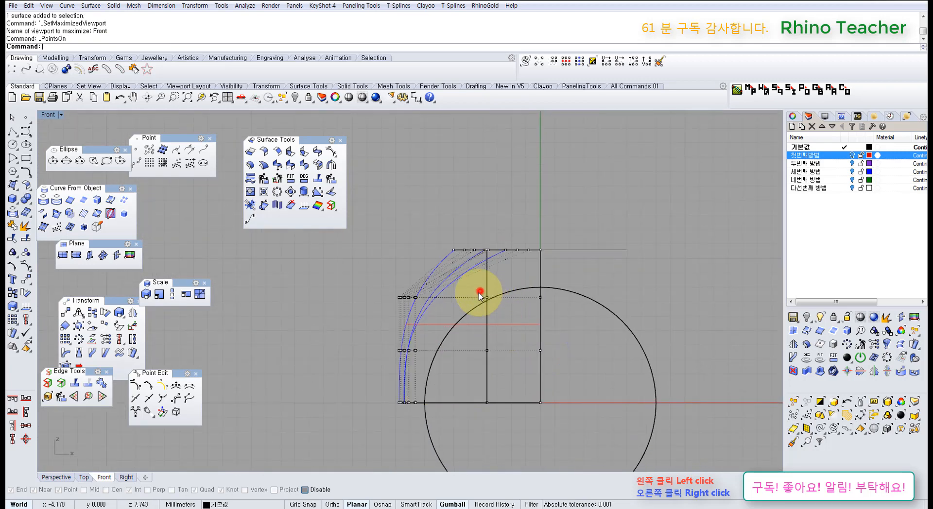
pyautogui.moveTo(495, 452); pyautogui.dragTo(496, 449)
pyautogui.moveTo(515, 351); pyautogui.dragTo(546, 353)
# - Mirror the star-topped surface across the Y axis through the origin (0) in the Perspective view
pyautogui.hotkey('ctrl', 'F4')
pyautogui.moveTo(500, 374); pyautogui.dragTo(356, 315, button='right')
pyautogui.click(356, 315)
pyautogui.middleClick(451, 327)
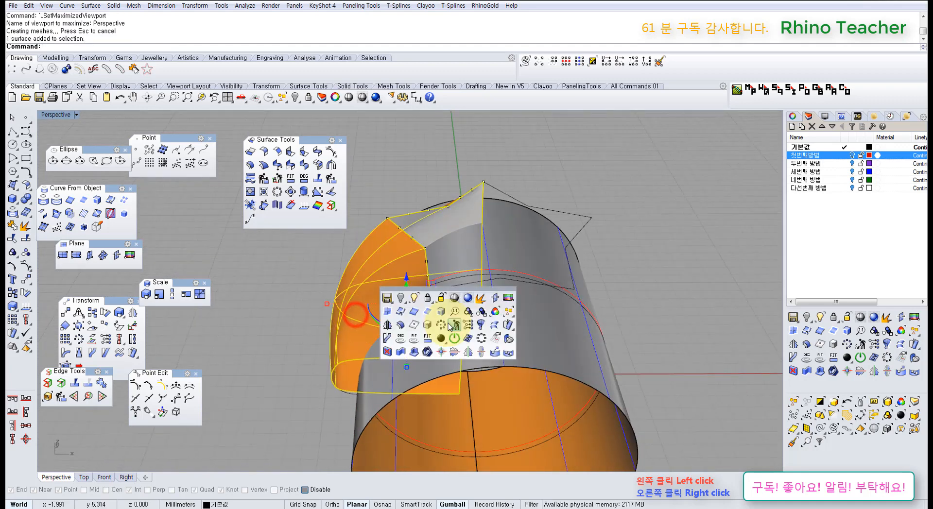
pyautogui.click(387, 325)
pyautogui.scroll(-5, 527, 326)
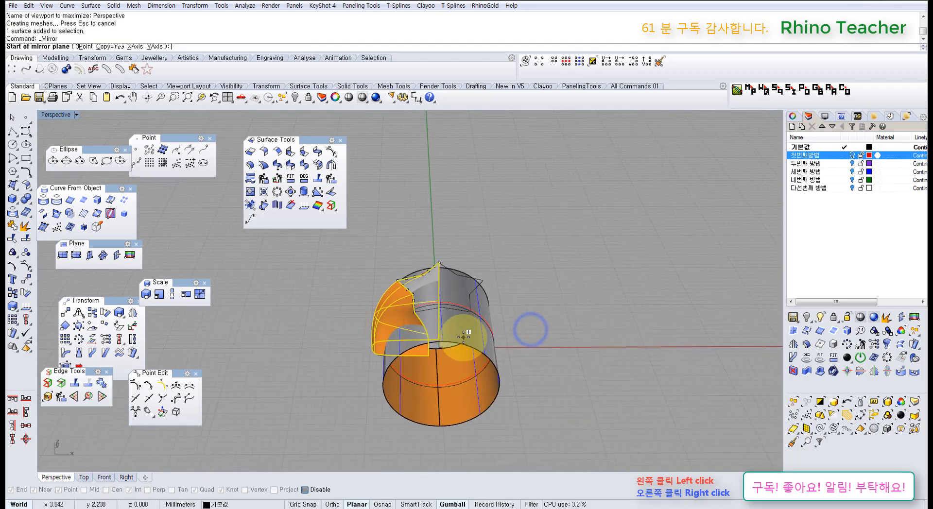
pyautogui.write('0')
pyautogui.press('Return')
pyautogui.click(521, 255)
pyautogui.click(466, 225)
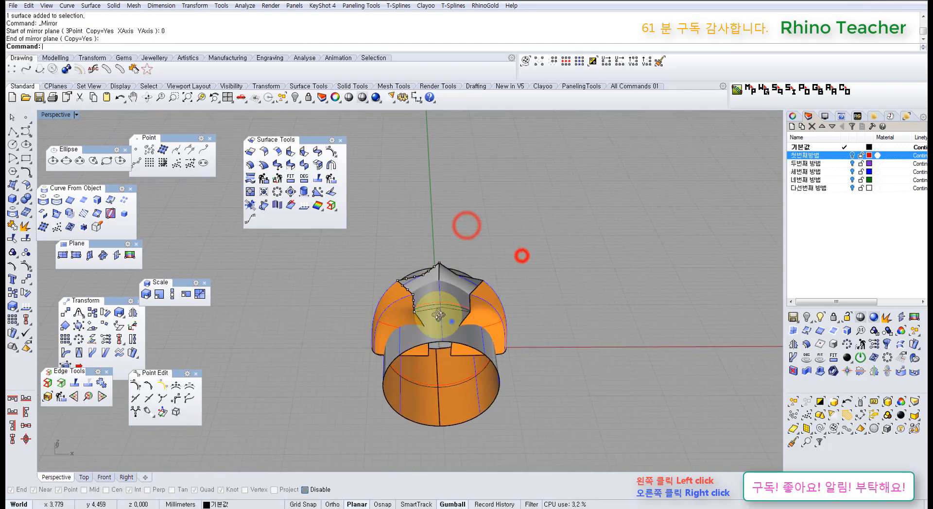
# - Join the two star outline segments between the mirrored surfaces into one curve
pyautogui.moveTo(438, 315); pyautogui.dragTo(415, 303, button='right')
pyautogui.click(298, 207)
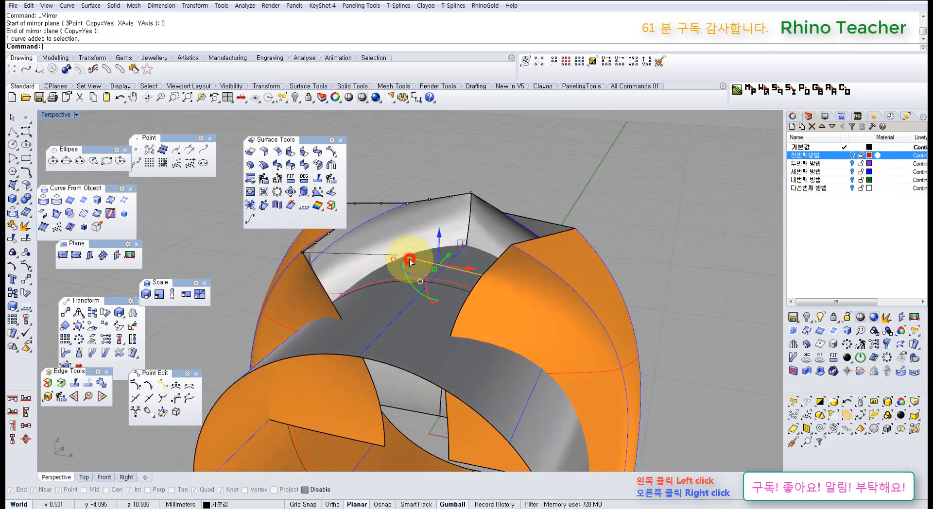
pyautogui.moveTo(437, 384); pyautogui.dragTo(470, 336, button='right')
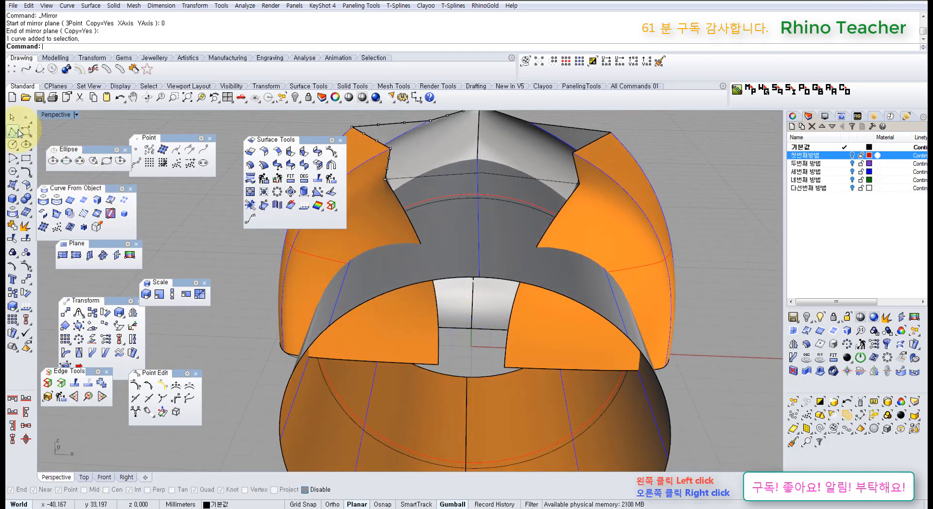
pyautogui.click(18, 132)
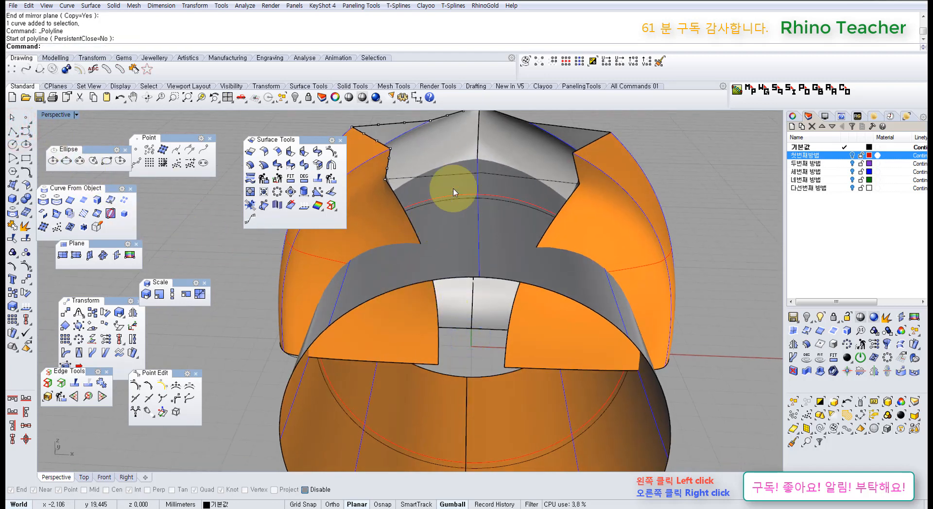
pyautogui.click(470, 175)
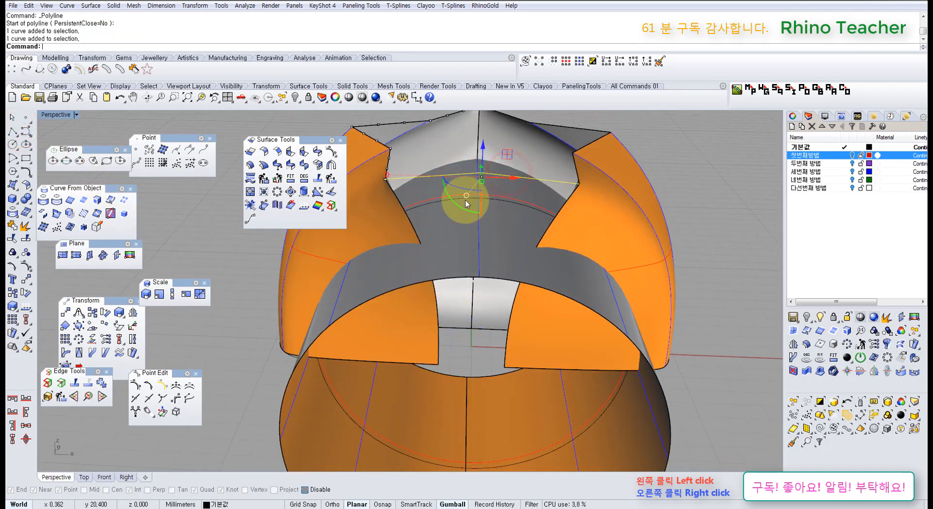
pyautogui.hotkey('ctrl', 'j')
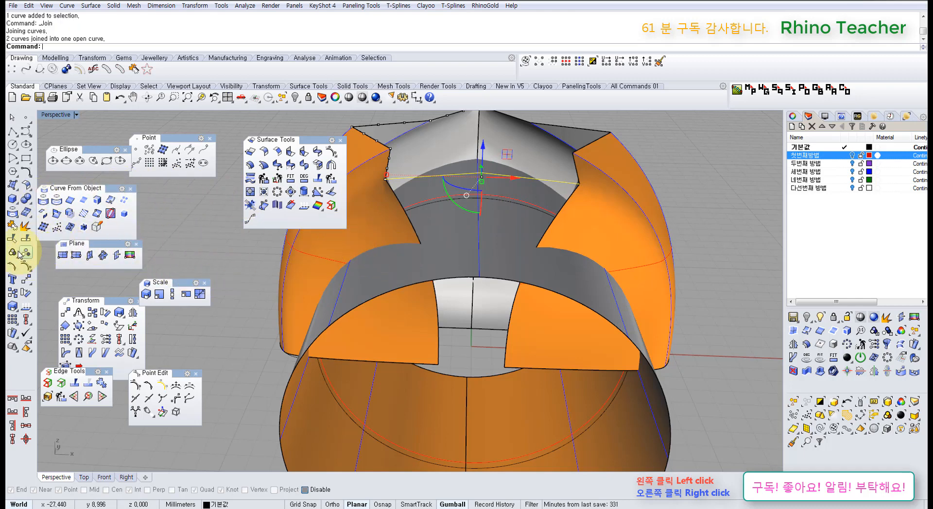
pyautogui.click(190, 236)
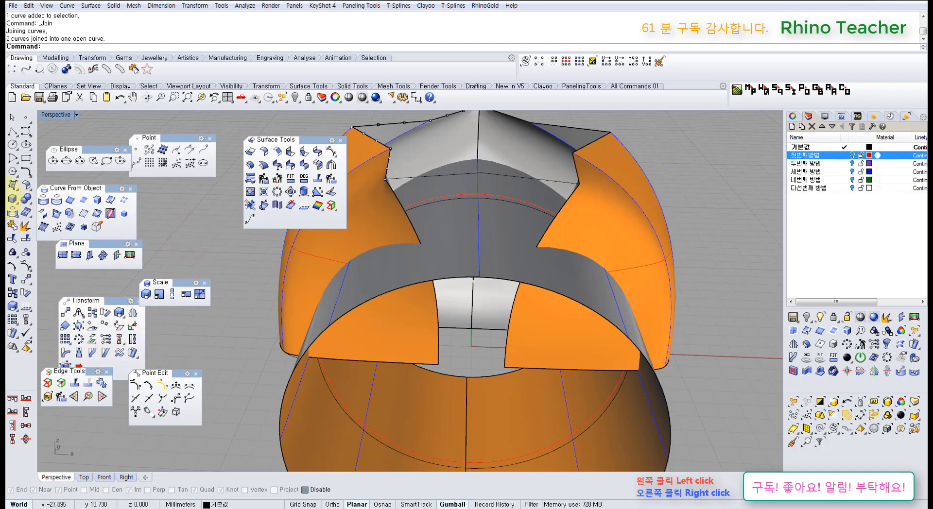
pyautogui.click(12, 183)
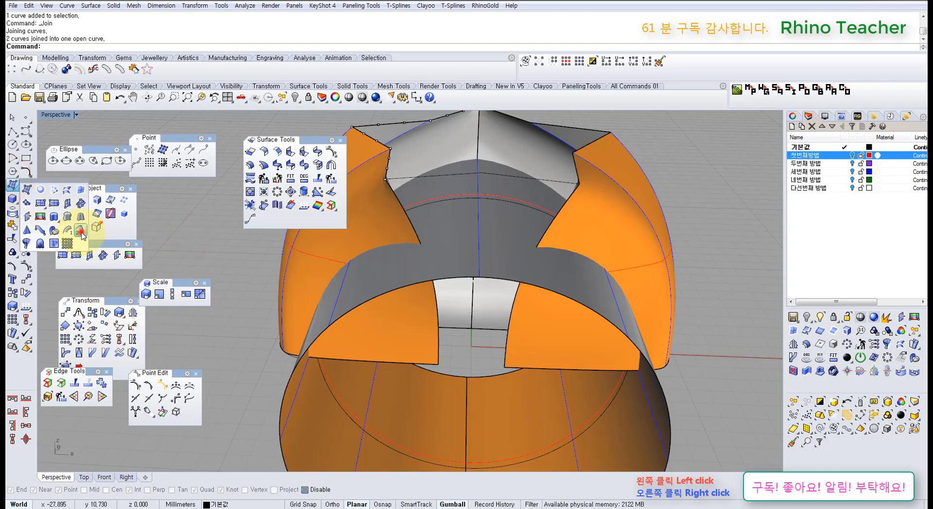
pyautogui.click(82, 231)
pyautogui.click(435, 300)
pyautogui.click(547, 229)
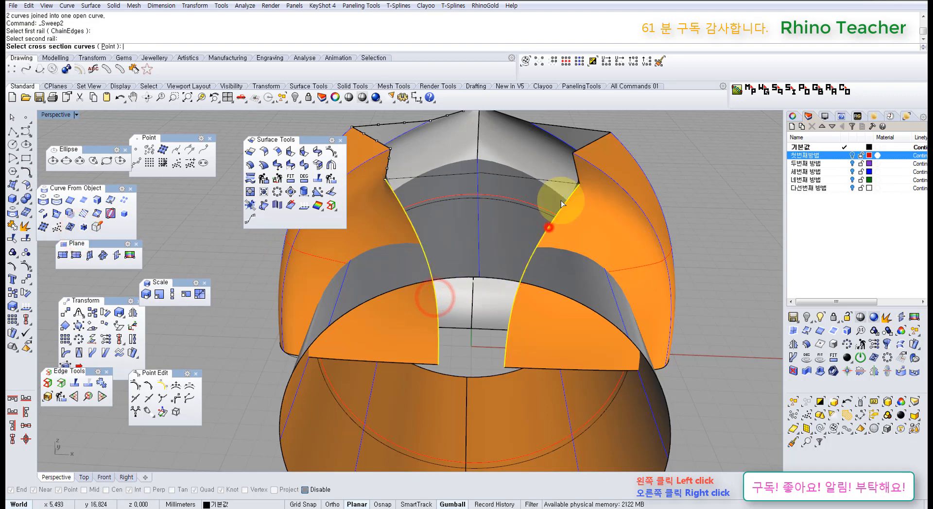
pyautogui.click(567, 183)
pyautogui.rightClick(477, 220)
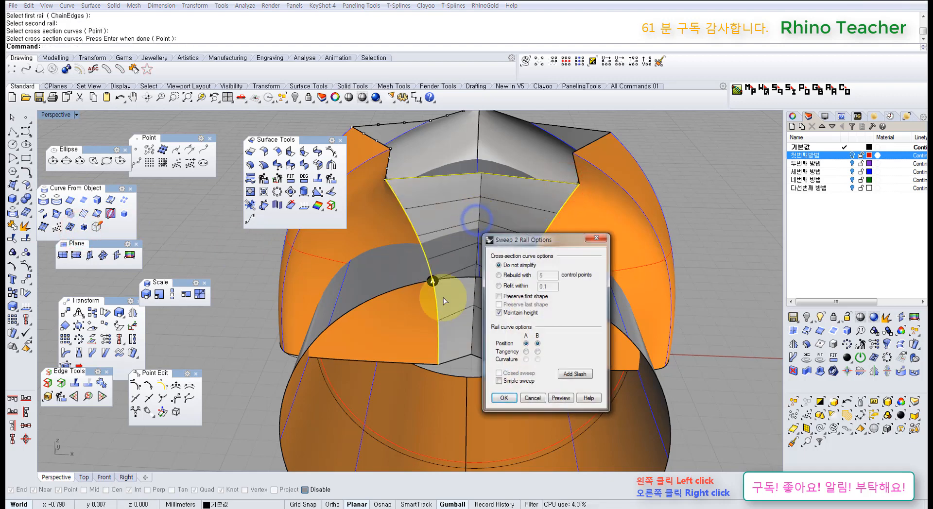
pyautogui.moveTo(425, 313); pyautogui.dragTo(381, 366, button='right')
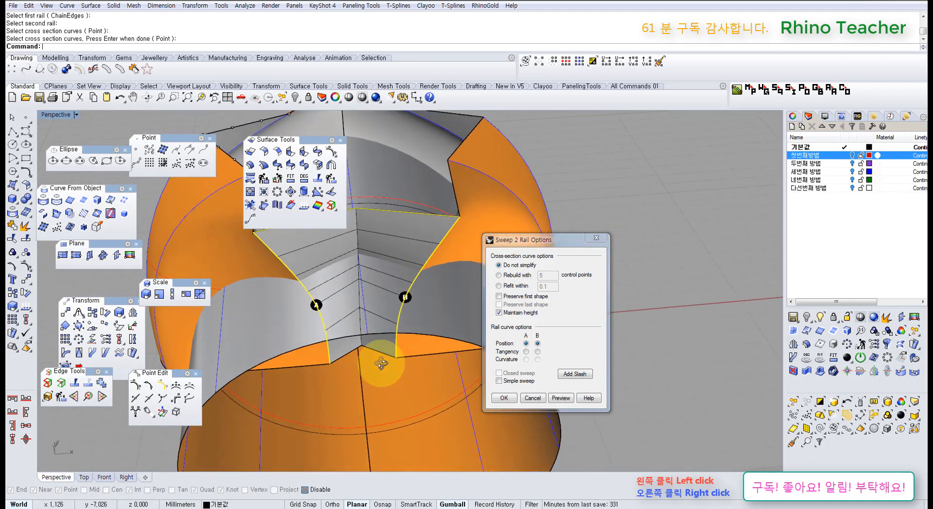
pyautogui.click(560, 399)
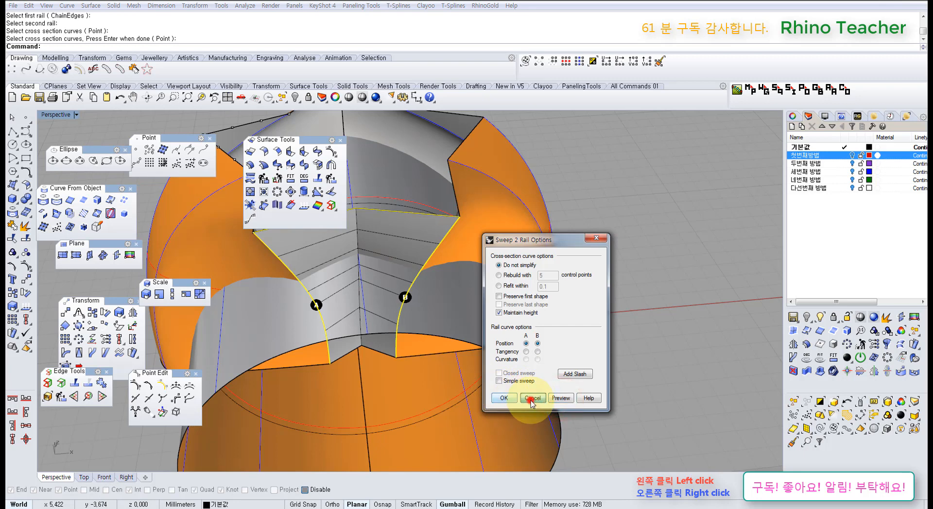
pyautogui.click(532, 399)
# - Draw a straight polyline between the lower front corners of the two side surfaces and undo it
pyautogui.moveTo(354, 365); pyautogui.dragTo(327, 364, button='right')
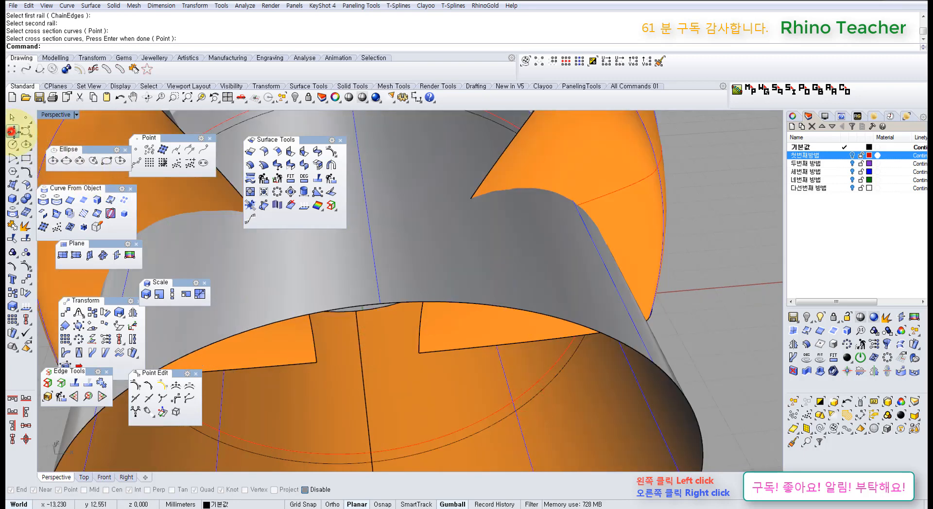
pyautogui.click(11, 131)
pyautogui.click(317, 362)
pyautogui.click(420, 351)
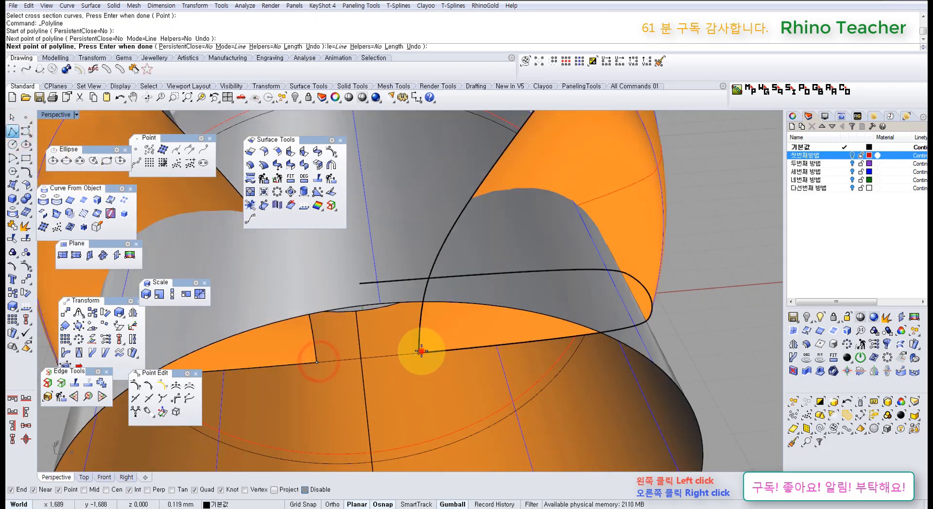
pyautogui.rightClick(421, 350)
pyautogui.scroll(-7, 421, 350)
pyautogui.moveTo(356, 300); pyautogui.dragTo(402, 313, button='right')
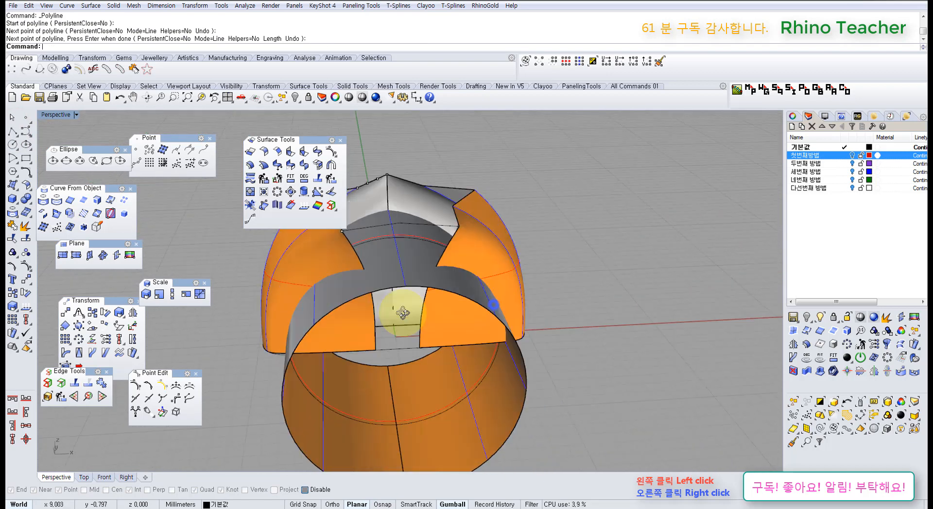
pyautogui.hotkey('ctrl', 'z')
# - Sweep a surface along the two facing side-surface edges as rails, with the joined star outline curve as cross section
pyautogui.moveTo(368, 282); pyautogui.dragTo(381, 277, button='right')
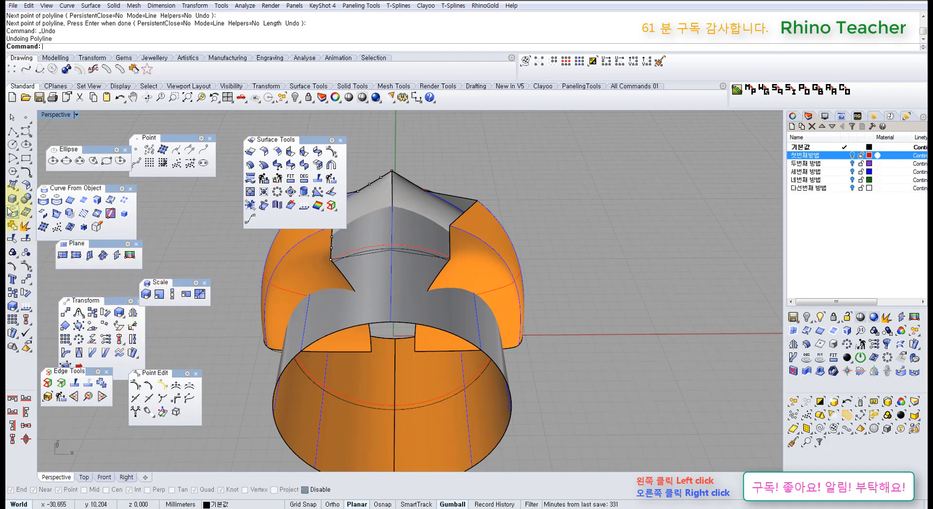
pyautogui.click(9, 191)
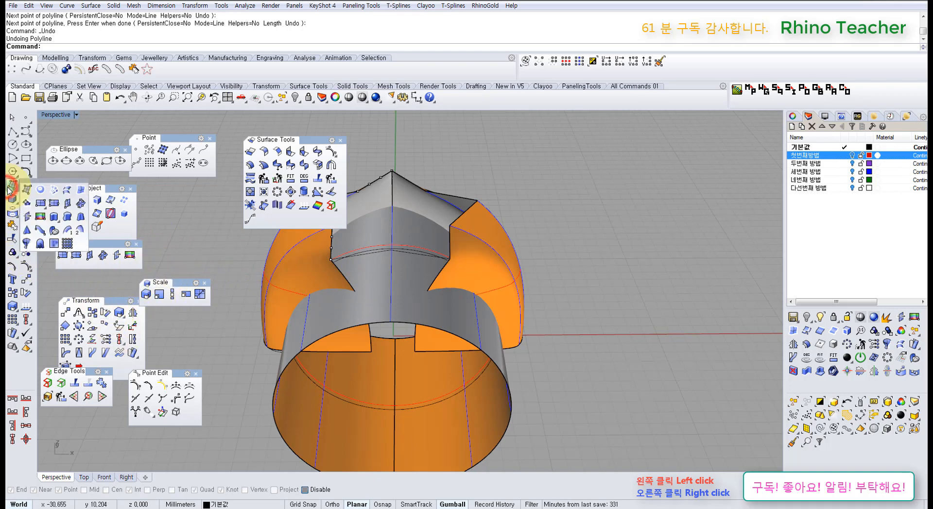
pyautogui.click(83, 231)
pyautogui.click(340, 270)
pyautogui.click(431, 282)
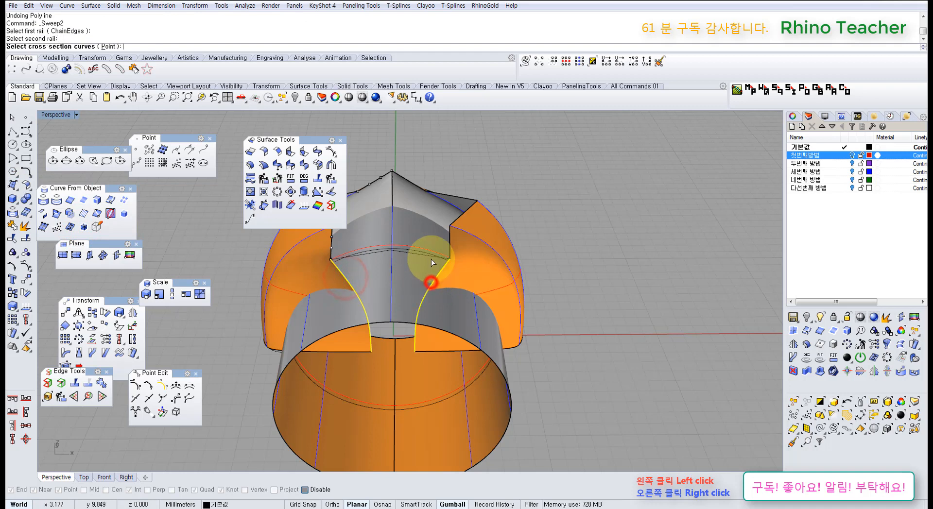
pyautogui.moveTo(417, 251); pyautogui.dragTo(421, 232, button='right')
pyautogui.click(420, 229)
pyautogui.rightClick(420, 229)
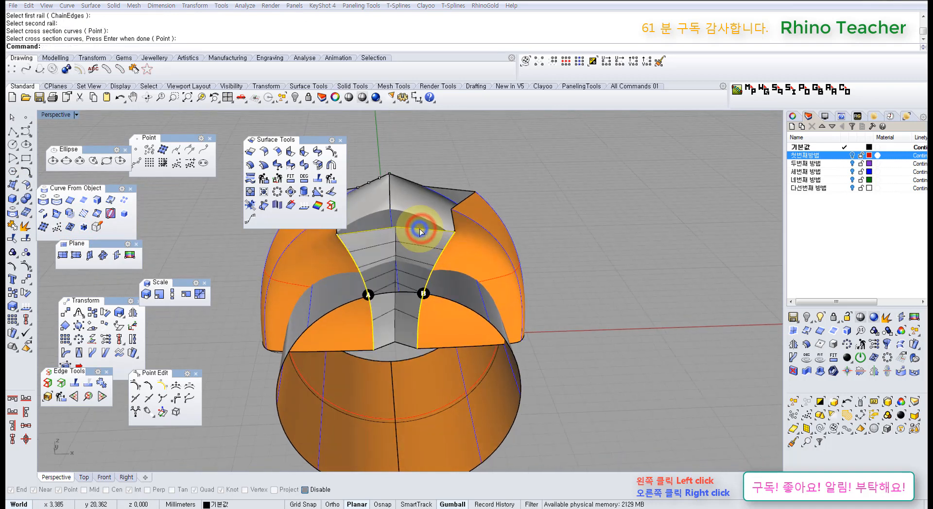
pyautogui.rightClick(420, 229)
pyautogui.click(503, 396)
pyautogui.scroll(-3, 474, 337)
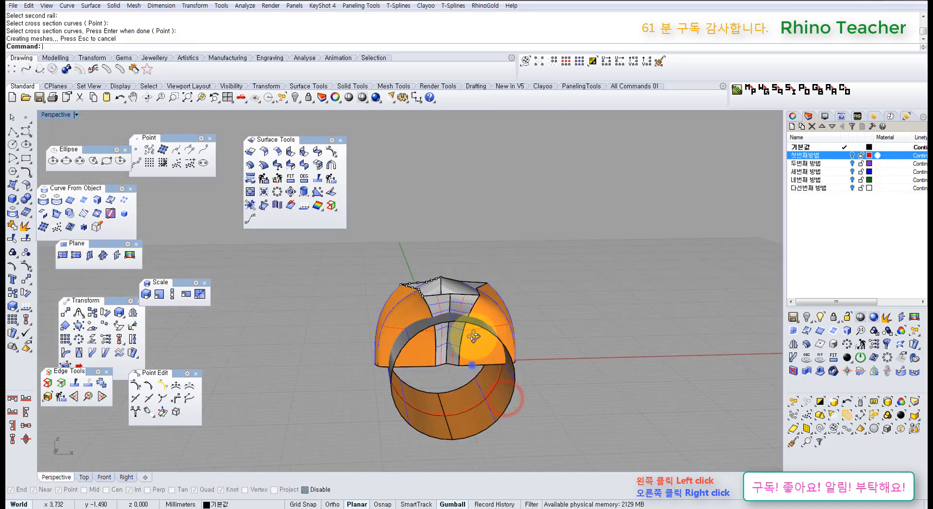
# - Split the two side surfaces and the new swept surface with the finger cylinder as cutting object
pyautogui.moveTo(473, 336); pyautogui.dragTo(472, 302, button='right')
pyautogui.scroll(4, 466, 291)
pyautogui.moveTo(439, 258); pyautogui.dragTo(479, 294, button='right')
pyautogui.moveTo(478, 294); pyautogui.dragTo(471, 273, button='right')
pyautogui.click(545, 261)
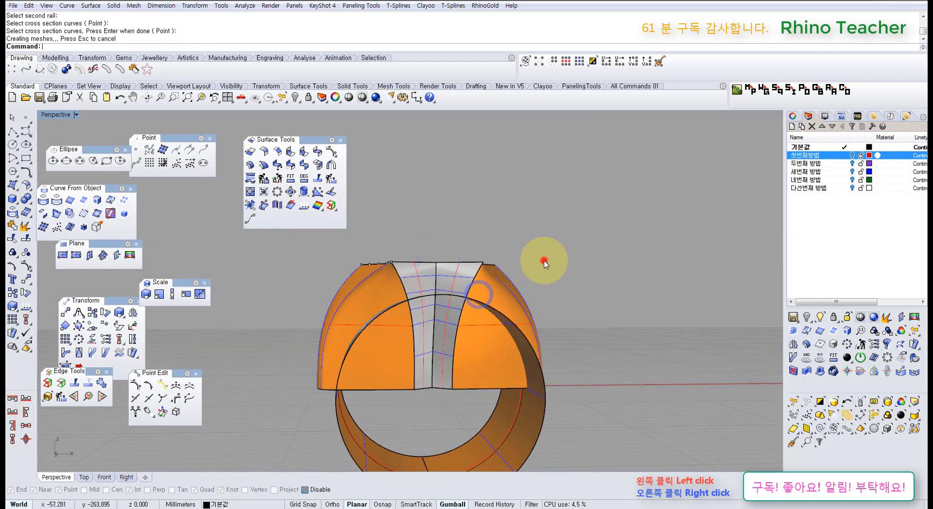
pyautogui.moveTo(532, 276); pyautogui.dragTo(279, 276)
pyautogui.moveTo(299, 273); pyautogui.dragTo(370, 319, button='right')
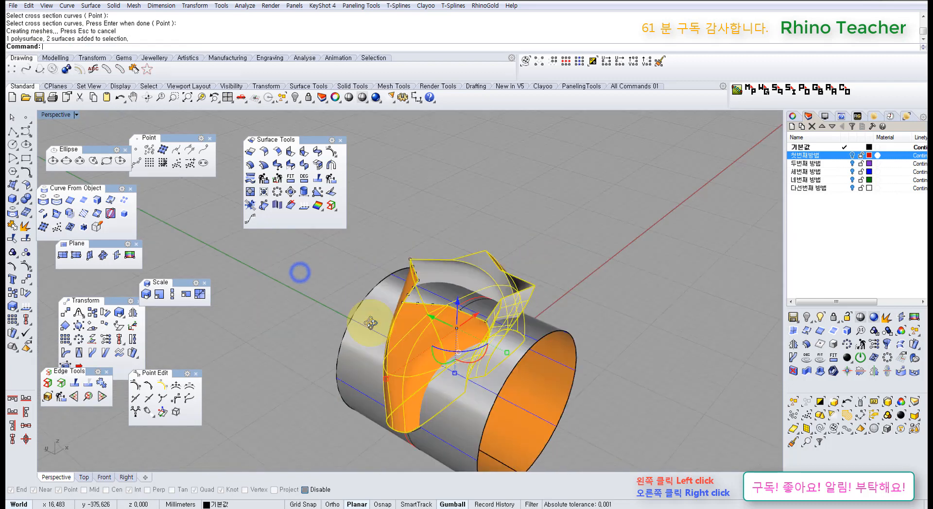
pyautogui.click(24, 239)
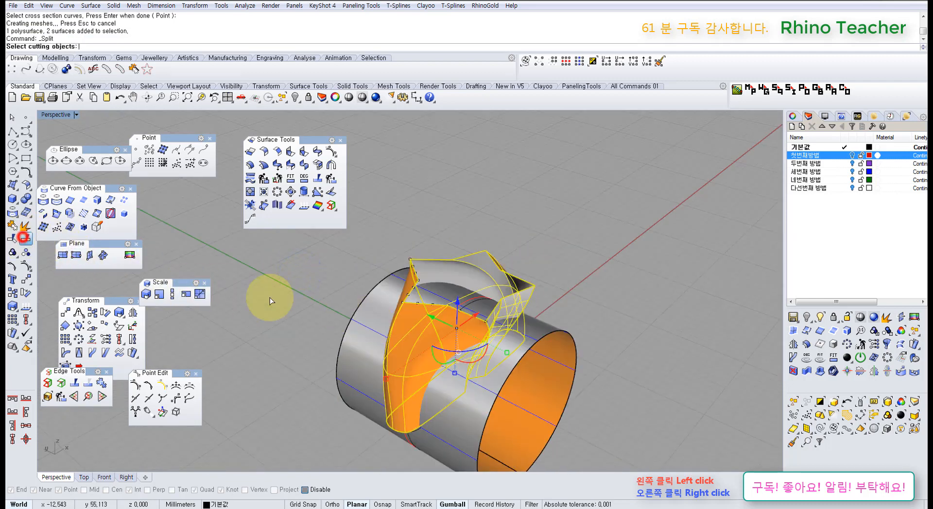
pyautogui.click(475, 399)
pyautogui.rightClick(475, 399)
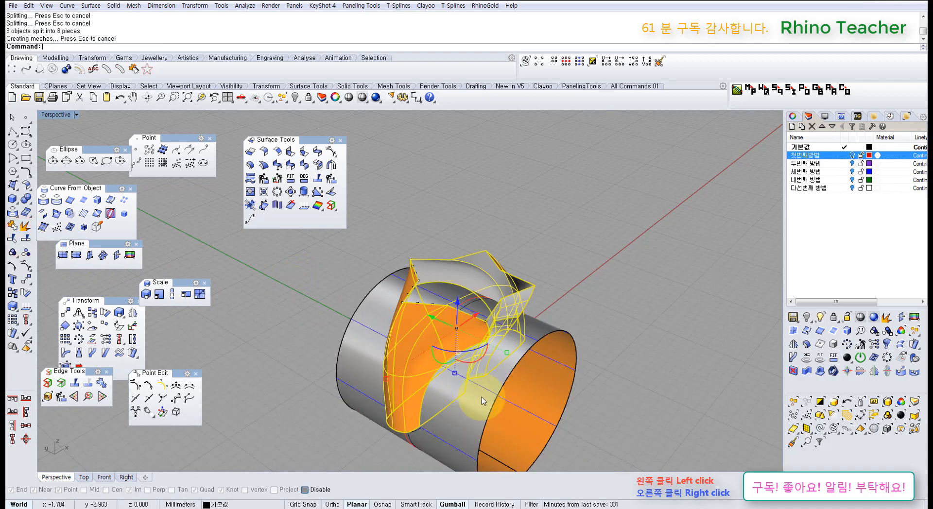
# - Delete the split pieces of the side and swept surfaces that lie inside the finger cylinder
pyautogui.click(596, 325)
pyautogui.moveTo(533, 340); pyautogui.dragTo(471, 297, button='right')
pyautogui.scroll(4, 409, 339)
pyautogui.click(392, 357)
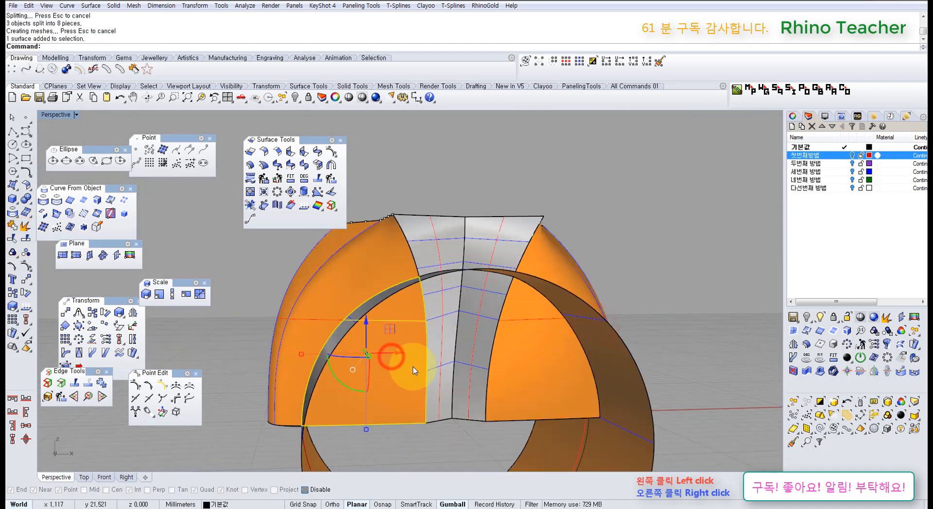
pyautogui.press('Delete')
pyautogui.click(444, 344)
pyautogui.press('Delete')
pyautogui.click(520, 354)
pyautogui.press('Delete')
pyautogui.click(466, 352)
pyautogui.press('Delete')
pyautogui.click(409, 358)
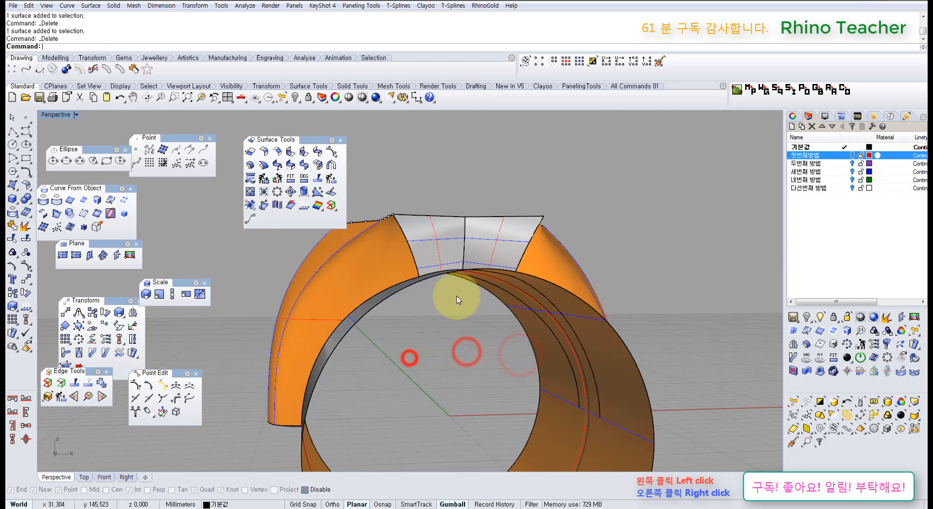
# - Join the remaining side and swept surfaces, along with the star outline curves
pyautogui.moveTo(457, 300)
pyautogui.mouseDown(button='right')
pyautogui.moveTo(517, 343)
pyautogui.moveTo(458, 355)
pyautogui.moveTo(458, 314)
pyautogui.moveTo(468, 343)
pyautogui.mouseUp(button='right')
pyautogui.click(466, 341)
pyautogui.moveTo(577, 258); pyautogui.dragTo(299, 323)
pyautogui.hotkey('ctrl', 'j')
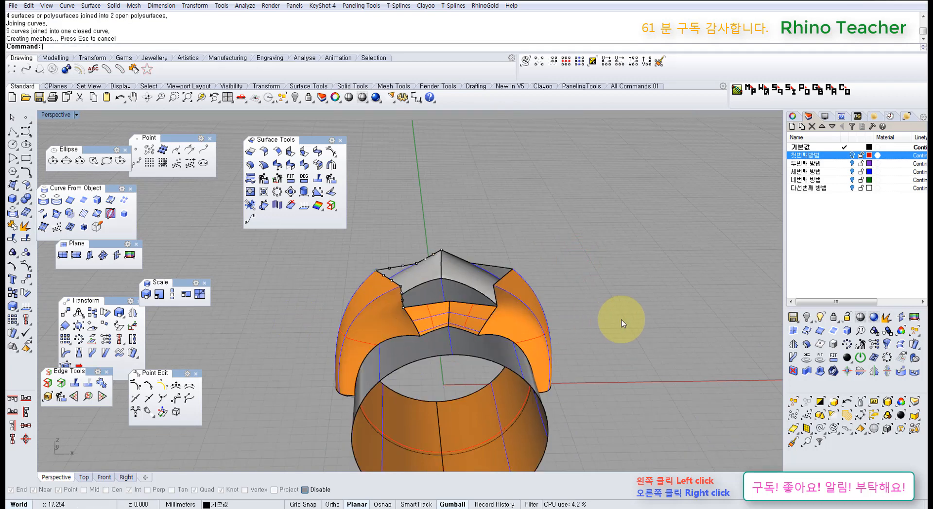
# - Try to split the finger cylinder with the joined ring surfaces as cutting object
pyautogui.click(490, 354)
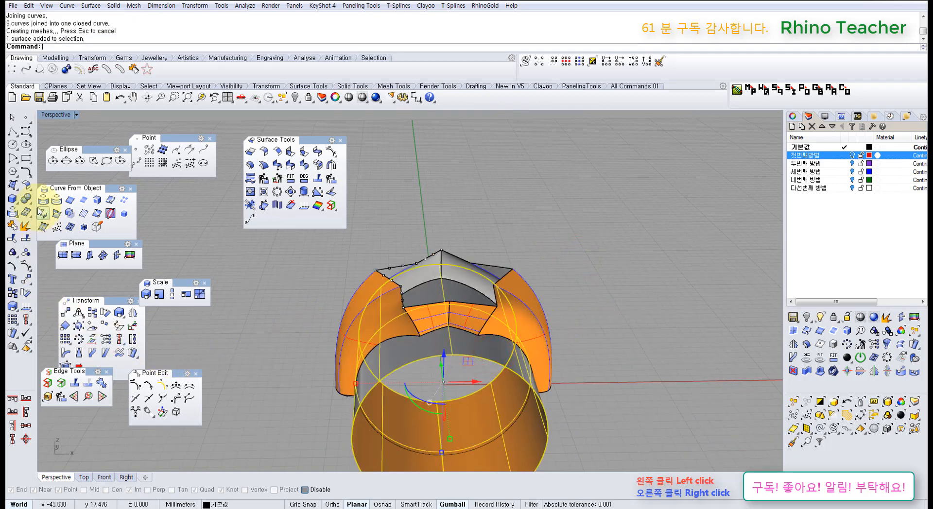
pyautogui.click(27, 237)
pyautogui.click(516, 336)
pyautogui.rightClick(516, 336)
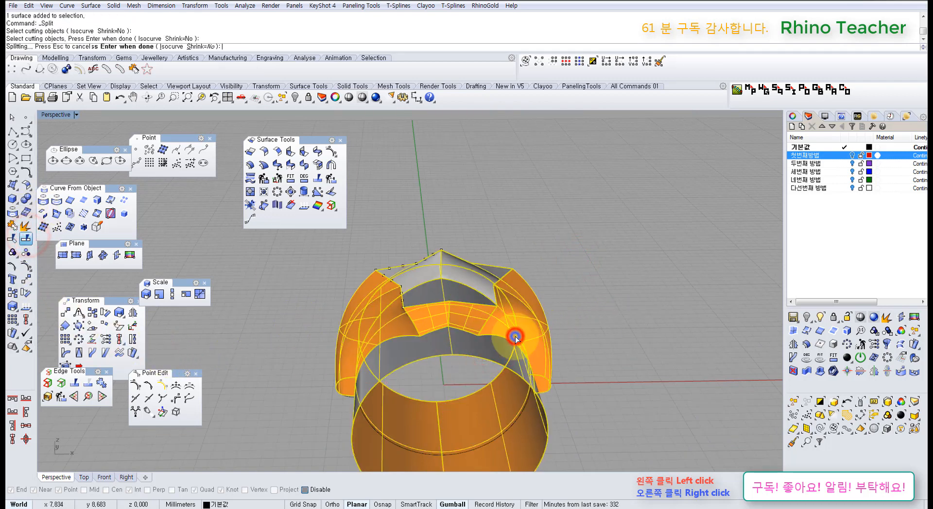
pyautogui.click(608, 336)
pyautogui.moveTo(464, 380); pyautogui.dragTo(483, 264, button='right')
pyautogui.click(477, 256)
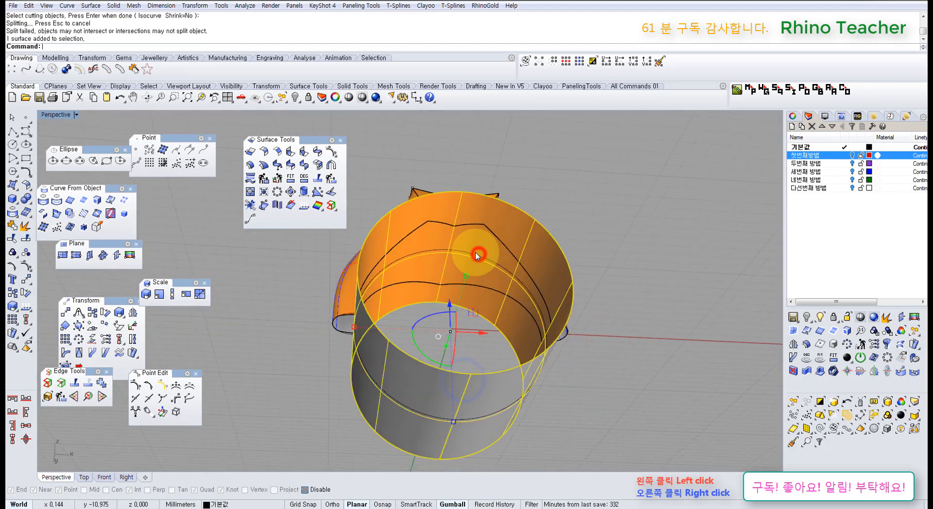
pyautogui.moveTo(549, 245); pyautogui.dragTo(465, 310, button='right')
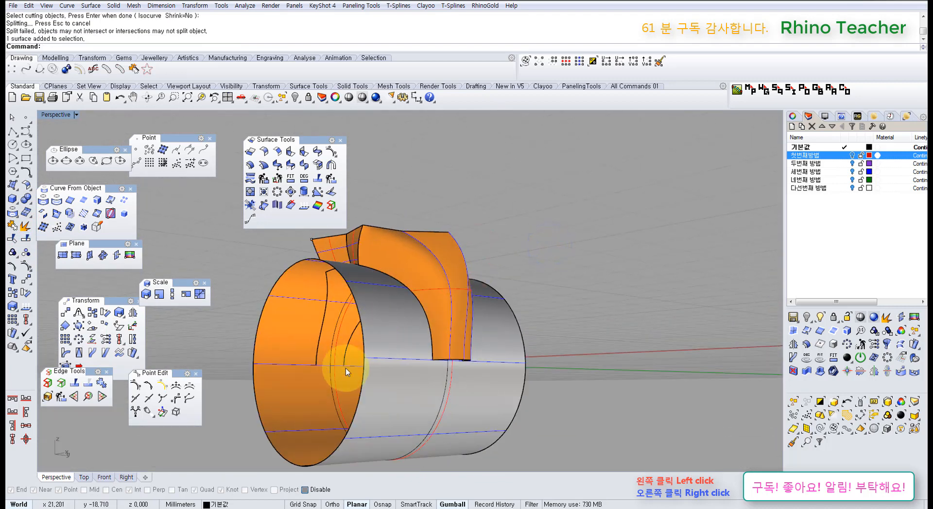
pyautogui.moveTo(337, 375); pyautogui.dragTo(469, 377, button='right')
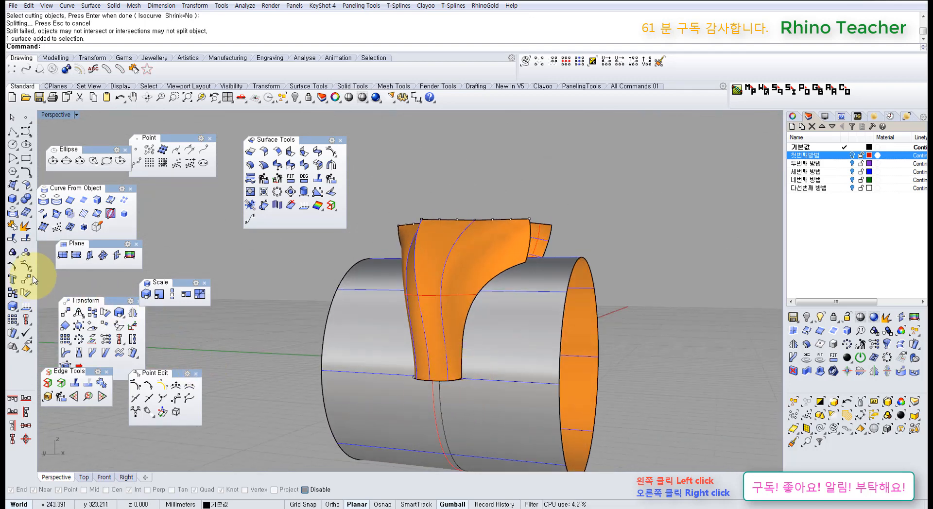
# - Split the finger cylinder lengthwise by isocurves in the V direction below the ring's lower ends and at the side quadrant
pyautogui.click(28, 241)
pyautogui.click(523, 367)
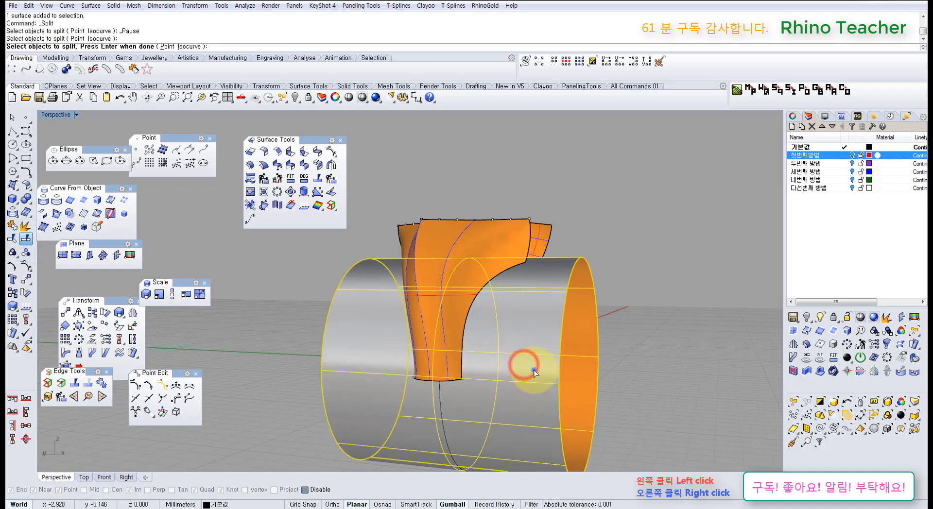
pyautogui.rightClick(534, 371)
pyautogui.click(559, 388)
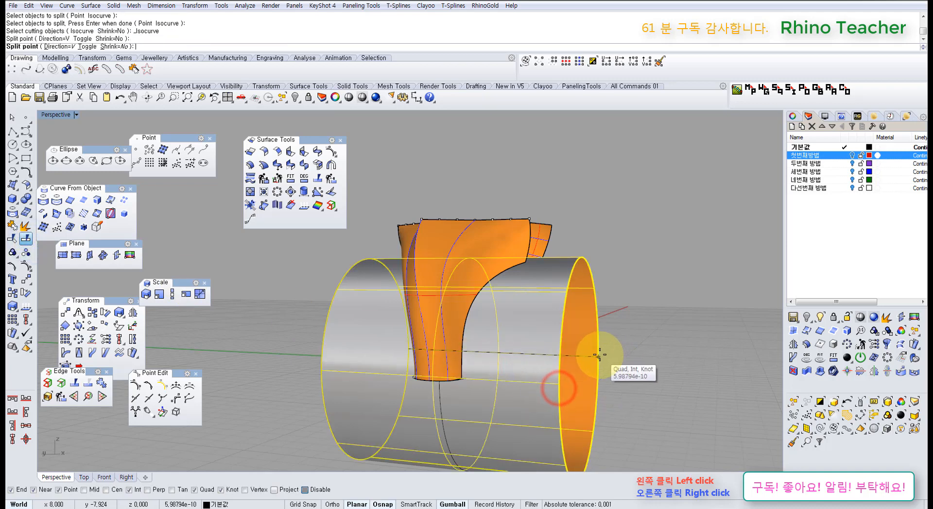
pyautogui.rightClick(600, 355)
pyautogui.click(638, 392)
# - Delete the lower pieces of the split cylinder, keeping only the upper part under the ring
pyautogui.click(573, 392)
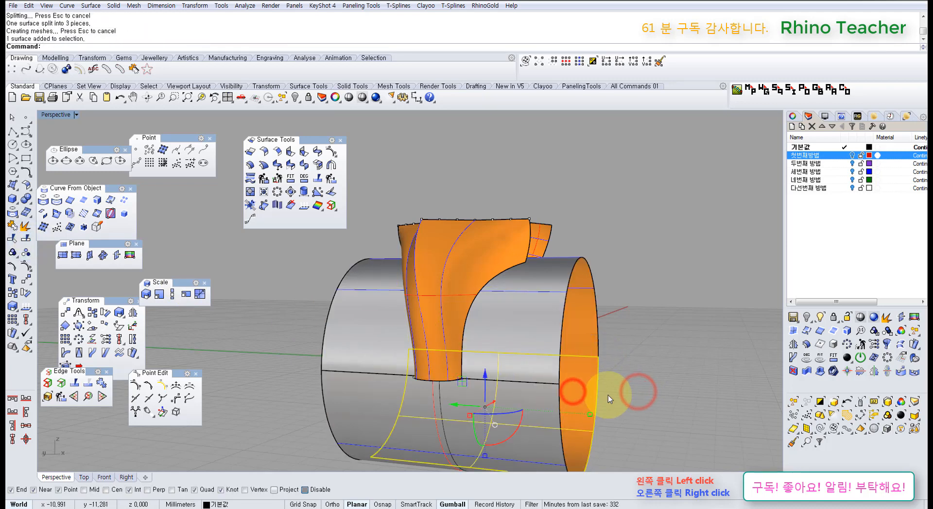
pyautogui.press('Delete')
pyautogui.moveTo(574, 326); pyautogui.dragTo(364, 308, button='right')
pyautogui.press('Delete')
# - Split the remaining upper cylinder piece with the joined ring surfaces as cutting object
pyautogui.click(384, 323)
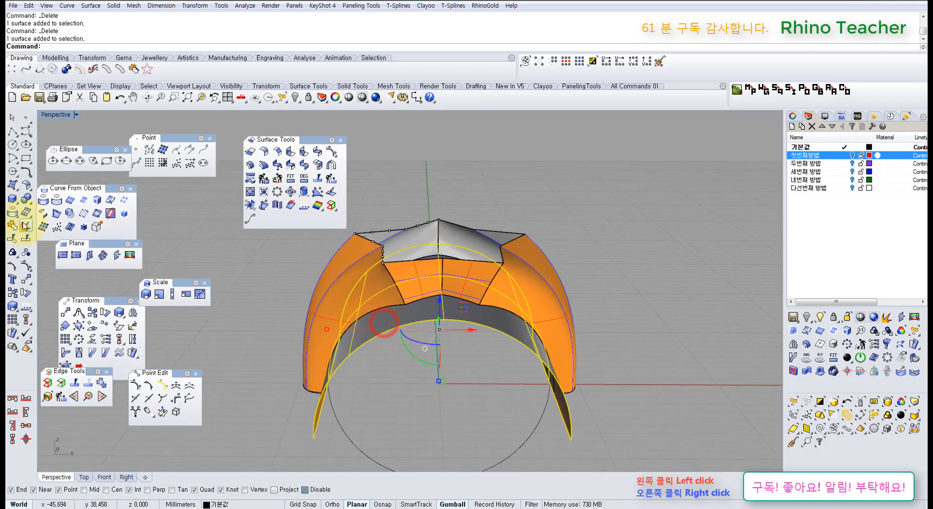
pyautogui.click(29, 233)
pyautogui.click(308, 267)
pyautogui.rightClick(339, 294)
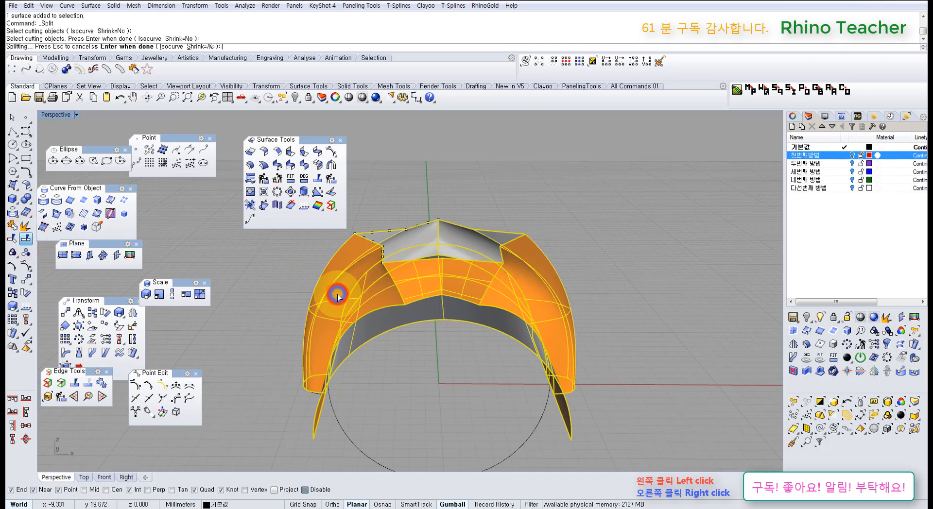
# - Delete the cylinder pieces that extend beyond the front and back of the ring surfaces
pyautogui.click(405, 343)
pyautogui.press('Delete')
pyautogui.moveTo(421, 408); pyautogui.dragTo(454, 345, button='right')
pyautogui.click(455, 342)
pyautogui.press('Delete')
# - Join the trimmed inner cylinder strip with the outer ring surfaces into one polysurface
pyautogui.moveTo(499, 239); pyautogui.dragTo(502, 366, button='right')
pyautogui.moveTo(493, 345); pyautogui.dragTo(415, 213)
pyautogui.moveTo(470, 270); pyautogui.dragTo(465, 323, button='right')
pyautogui.hotkey('ctrl', 'j')
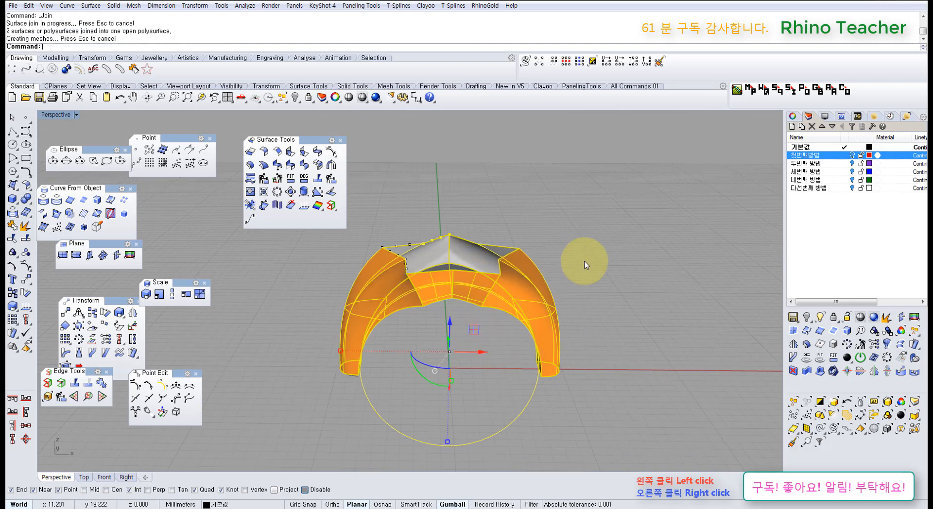
pyautogui.click(588, 261)
# - Cap the star-shaped top opening and the two lower end openings of the ring polysurface
pyautogui.click(524, 275)
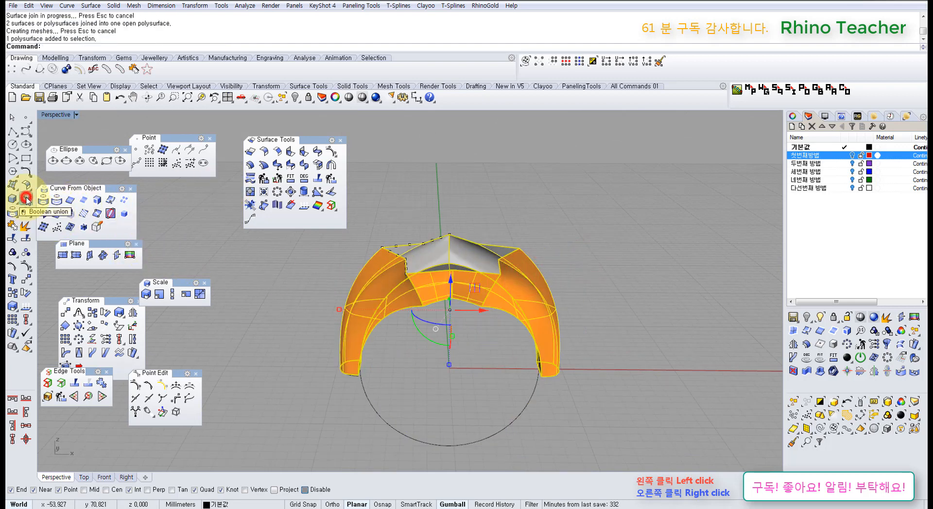
pyautogui.moveTo(27, 199); pyautogui.dragTo(53, 203)
pyautogui.click(40, 217)
pyautogui.click(258, 270)
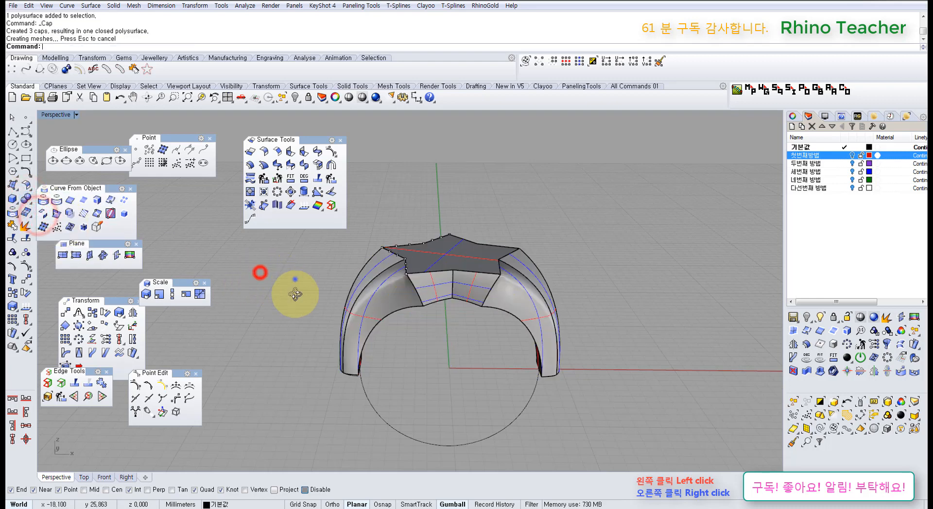
pyautogui.moveTo(295, 279); pyautogui.dragTo(367, 318, button='right')
pyautogui.scroll(4, 366, 318)
pyautogui.click(371, 320)
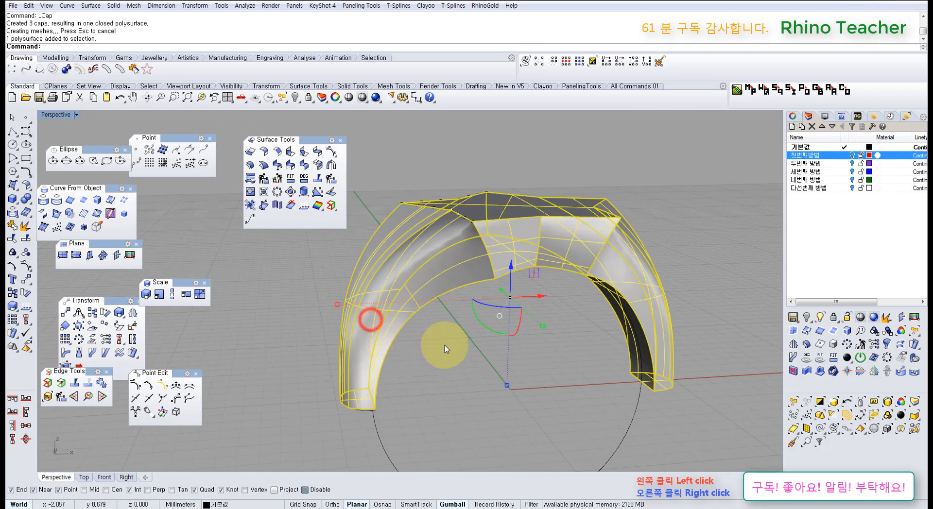
# - Undo the last Cap operation on the ring polysurface and clear the selection
pyautogui.press('Escape')
pyautogui.moveTo(472, 382); pyautogui.dragTo(389, 331, button='right')
pyautogui.scroll(6, 363, 346)
pyautogui.hotkey('ctrl', 'z')
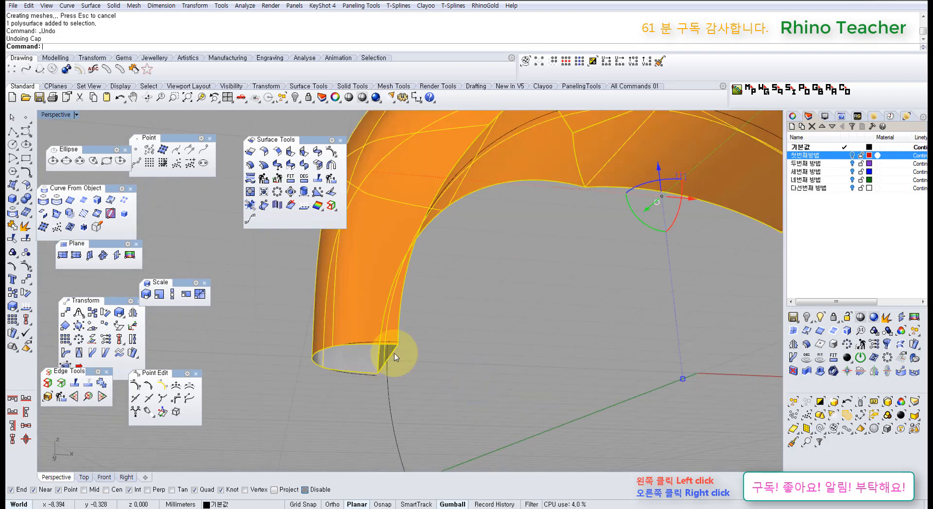
pyautogui.scroll(-7, 395, 354)
pyautogui.moveTo(494, 326); pyautogui.dragTo(465, 388, button='right')
pyautogui.click(466, 388)
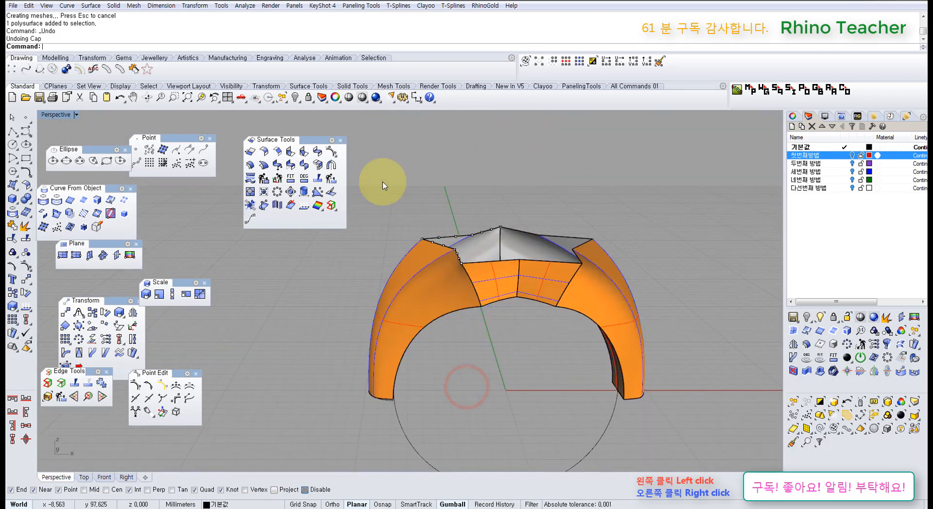
# - Hide the star curve with its points, and fill the star-shaped top opening with a planar surface from its edges
pyautogui.moveTo(382, 198); pyautogui.dragTo(631, 280)
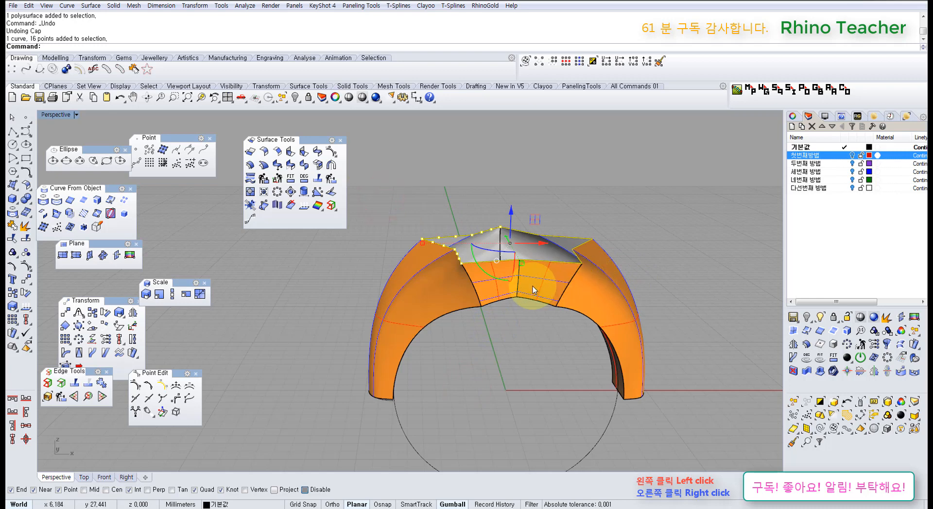
pyautogui.hotkey('ctrl', 'h')
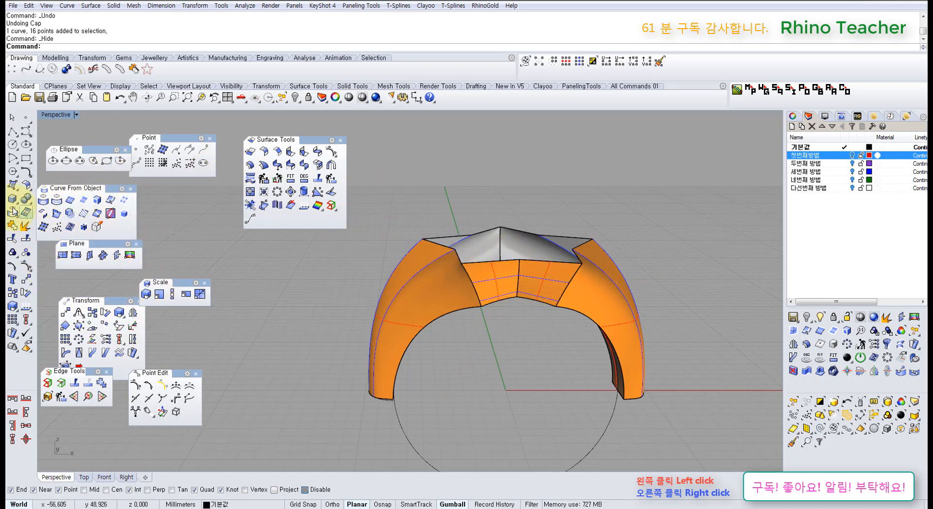
pyautogui.click(11, 191)
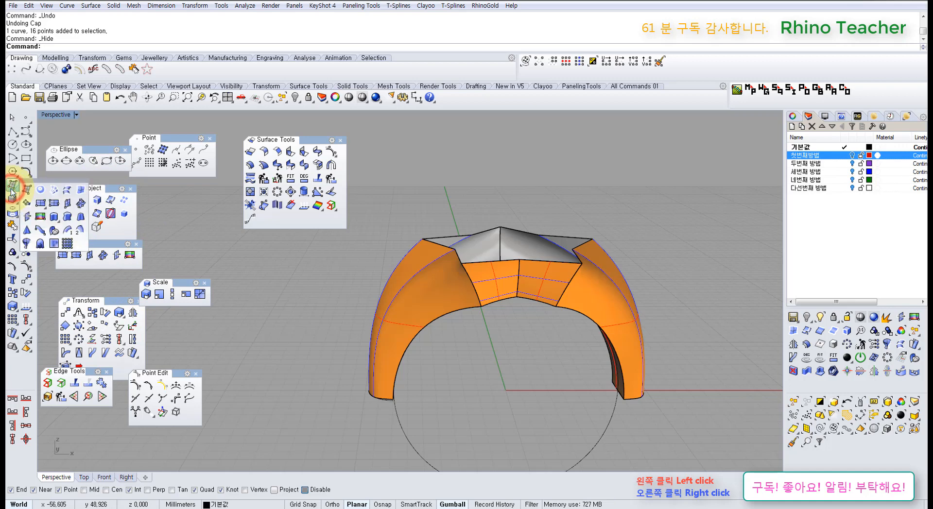
pyautogui.click(41, 191)
pyautogui.moveTo(382, 219); pyautogui.dragTo(378, 203, button='right')
pyautogui.moveTo(378, 202); pyautogui.dragTo(614, 240)
pyautogui.rightClick(615, 239)
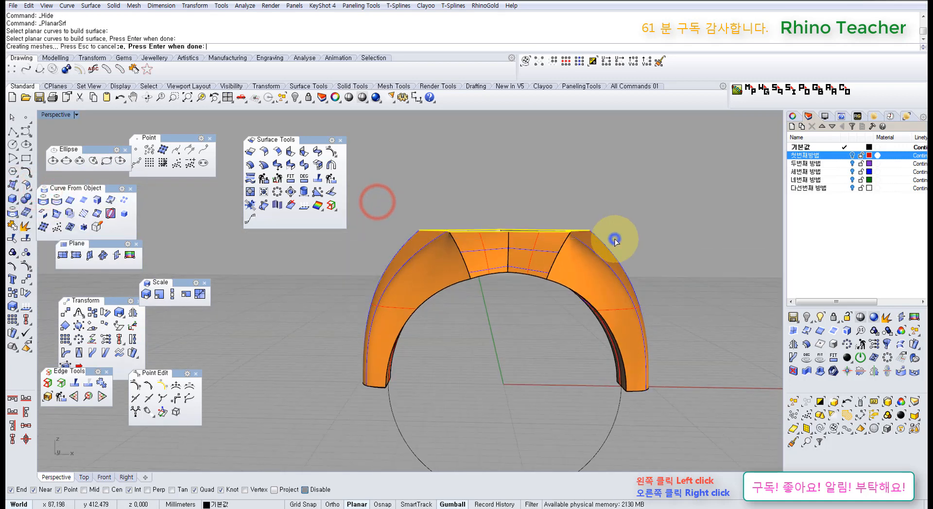
# - Join the planar star surface with the ring polysurface
pyautogui.moveTo(586, 196); pyautogui.dragTo(514, 245, button='right')
pyautogui.click(513, 243)
pyautogui.keyDown('shift'); pyautogui.click(594, 274); pyautogui.keyUp('shift')
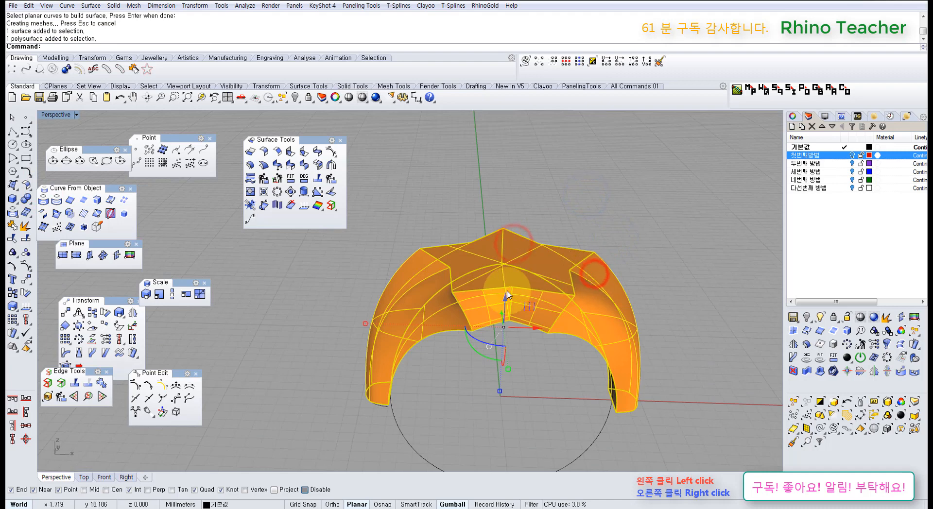
pyautogui.hotkey('ctrl', 'j')
pyautogui.moveTo(421, 358); pyautogui.dragTo(385, 276, button='right')
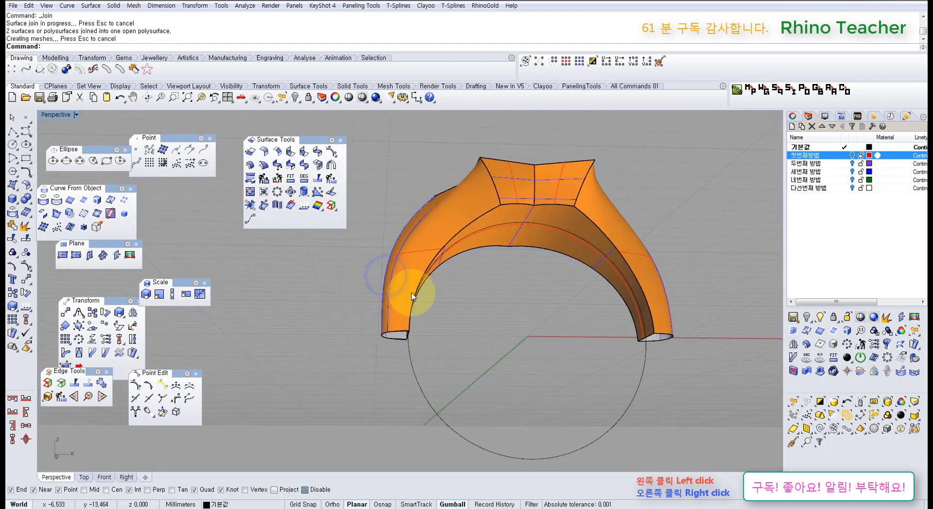
# - Hide the leftover curve at the lower ends of the ring
pyautogui.moveTo(351, 310); pyautogui.dragTo(440, 356)
pyautogui.keyDown('shift'); pyautogui.moveTo(558, 310); pyautogui.dragTo(715, 364); pyautogui.keyUp('shift')
pyautogui.hotkey('ctrl', 'h')
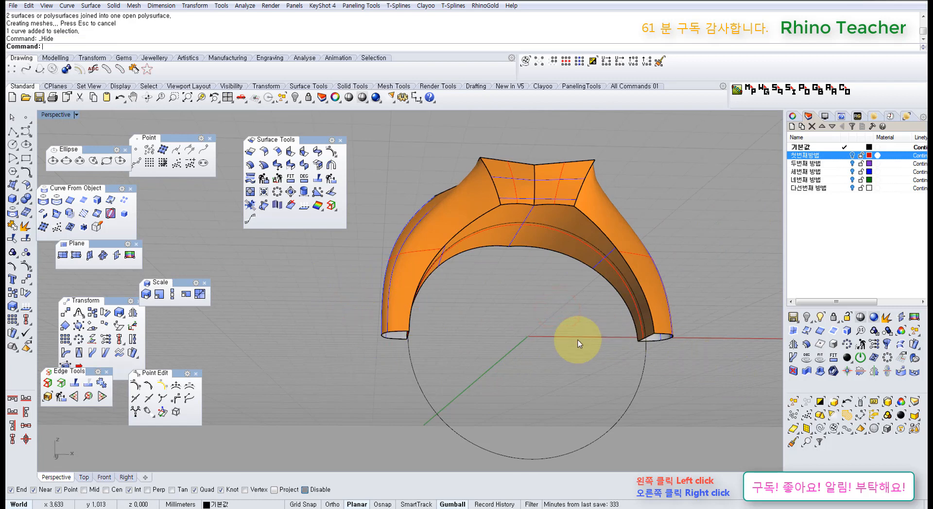
# - Detach the surface creation tools as a floating palette over the viewport
pyautogui.moveTo(447, 347)
pyautogui.mouseDown(button='right')
pyautogui.moveTo(481, 254)
pyautogui.moveTo(481, 277)
pyautogui.moveTo(363, 282)
pyautogui.mouseUp(button='right')
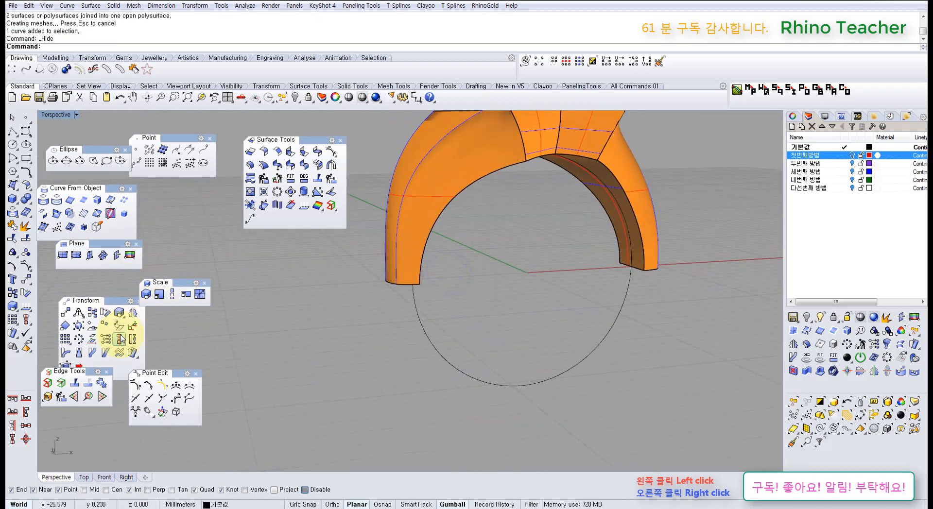
pyautogui.click(10, 187)
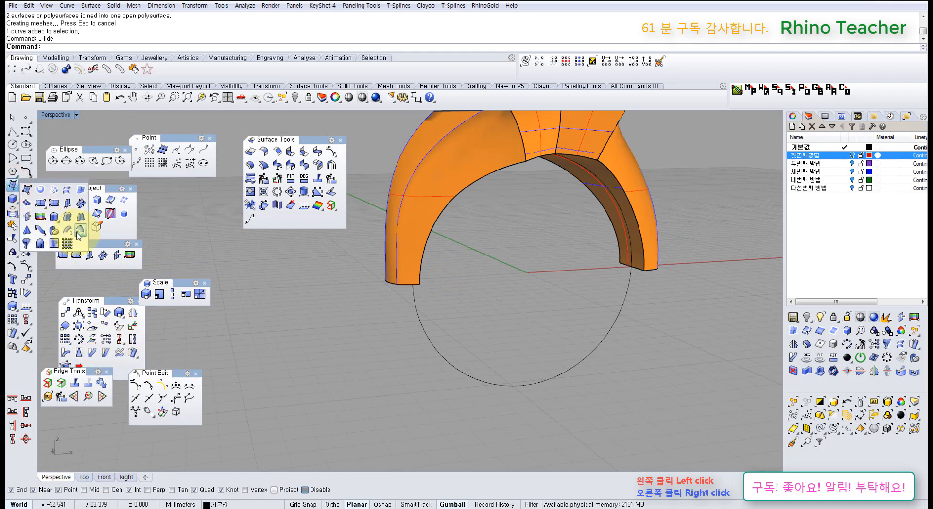
pyautogui.click(79, 233)
pyautogui.click(10, 187)
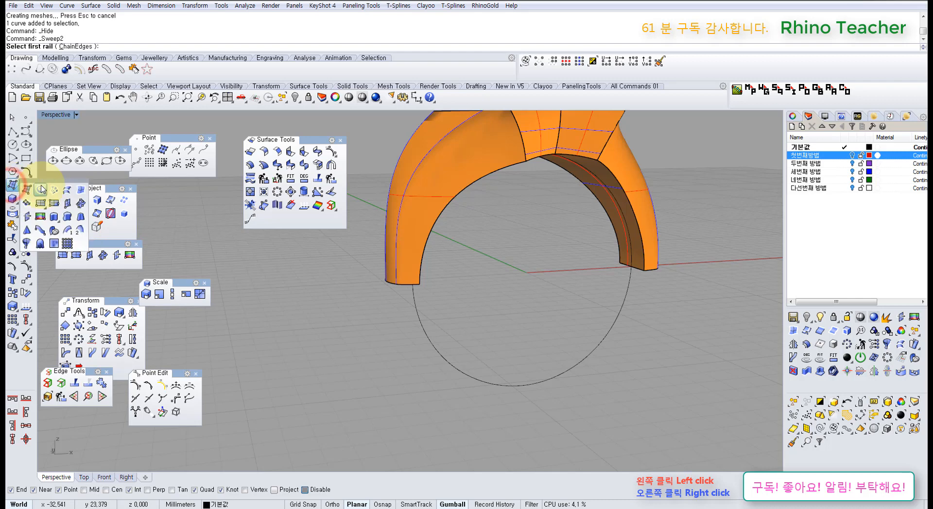
pyautogui.moveTo(43, 185); pyautogui.dragTo(198, 257)
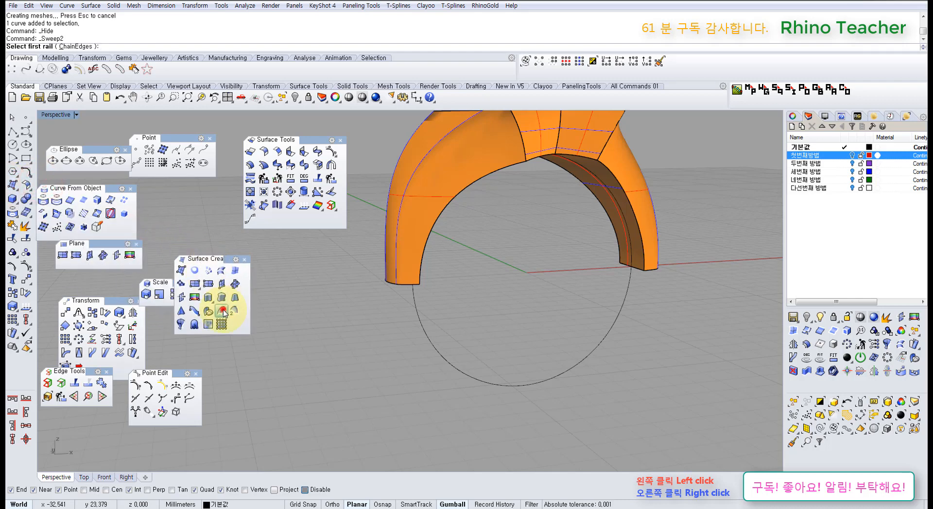
# - Create the lower band with Sweep1, using the finger circle as rail and the end edges of both ring legs as cross sections
pyautogui.moveTo(399, 297)
pyautogui.mouseDown(button='right')
pyautogui.moveTo(375, 313)
pyautogui.moveTo(406, 327)
pyautogui.mouseUp(button='right')
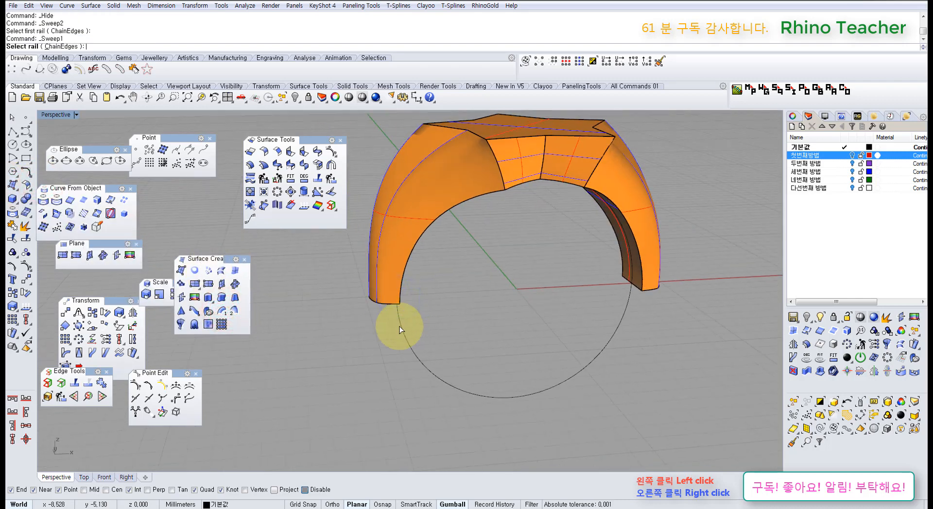
pyautogui.click(395, 326)
pyautogui.moveTo(409, 357); pyautogui.dragTo(358, 335, button='right')
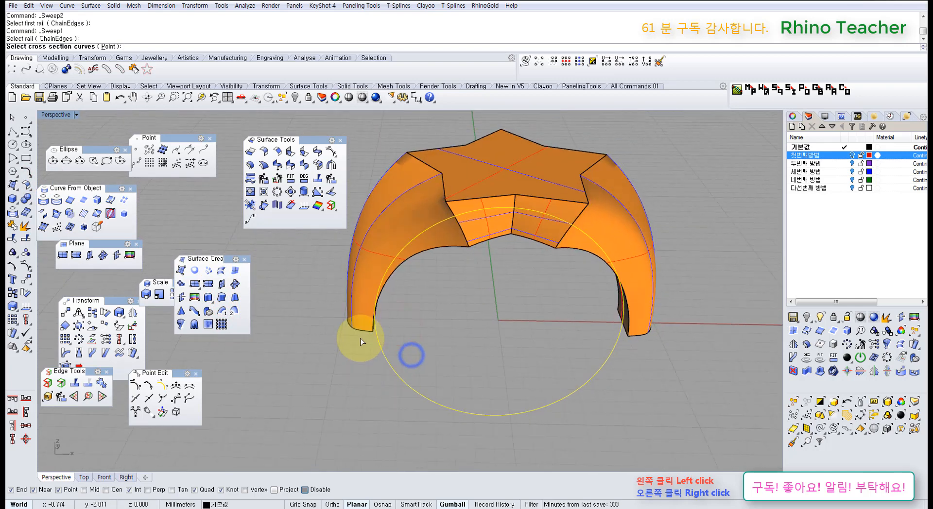
pyautogui.scroll(5, 372, 325)
pyautogui.click(373, 324)
pyautogui.scroll(-5, 531, 344)
pyautogui.moveTo(535, 348); pyautogui.dragTo(517, 328, button='right')
pyautogui.scroll(5, 515, 286)
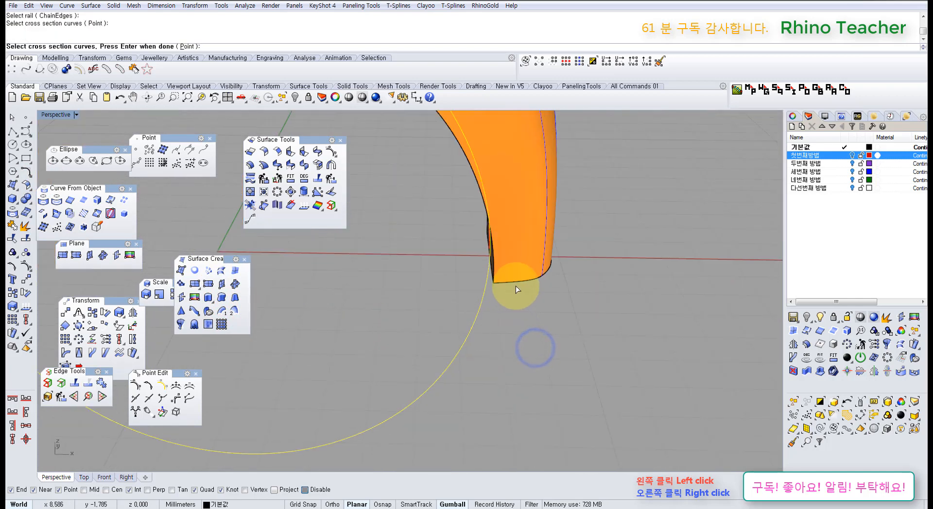
pyautogui.rightClick(512, 285)
pyautogui.rightClick(559, 319)
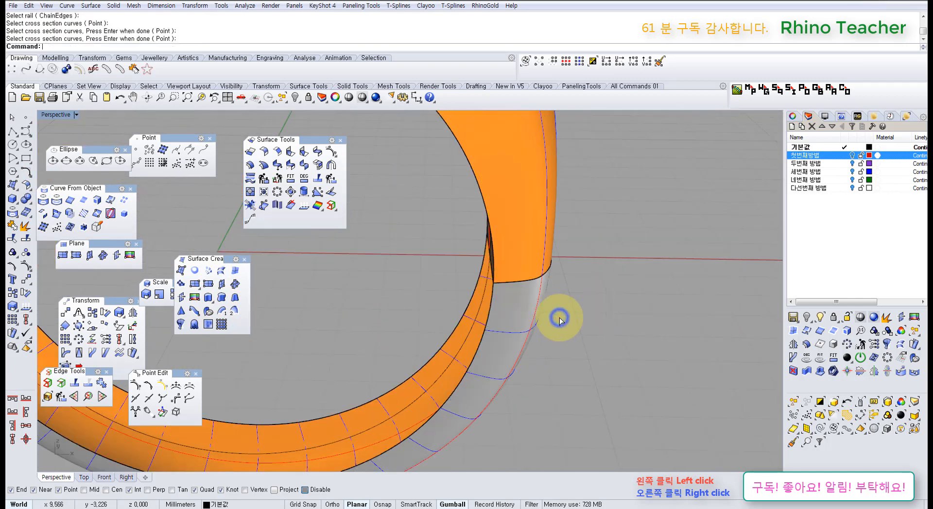
# - Join the swept lower band with the upper ring polysurface and clear the selection
pyautogui.scroll(-5, 559, 318)
pyautogui.moveTo(626, 349); pyautogui.dragTo(467, 244)
pyautogui.hotkey('ctrl', 'j')
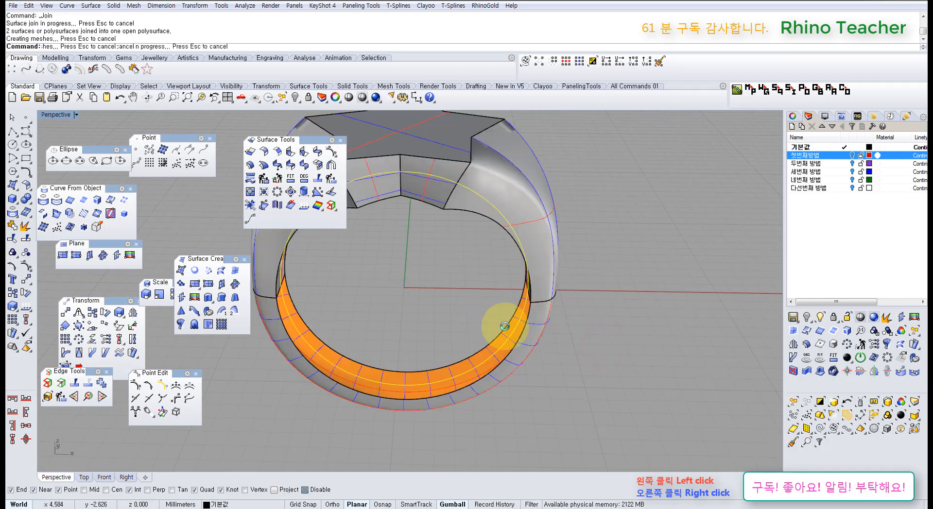
pyautogui.press('Escape')
# - Loft a surface between the two inner edges of the lower band to close its inner side
pyautogui.moveTo(398, 344); pyautogui.dragTo(500, 316, button='right')
pyautogui.scroll(5, 519, 204)
pyautogui.moveTo(585, 259); pyautogui.dragTo(412, 240, button='right')
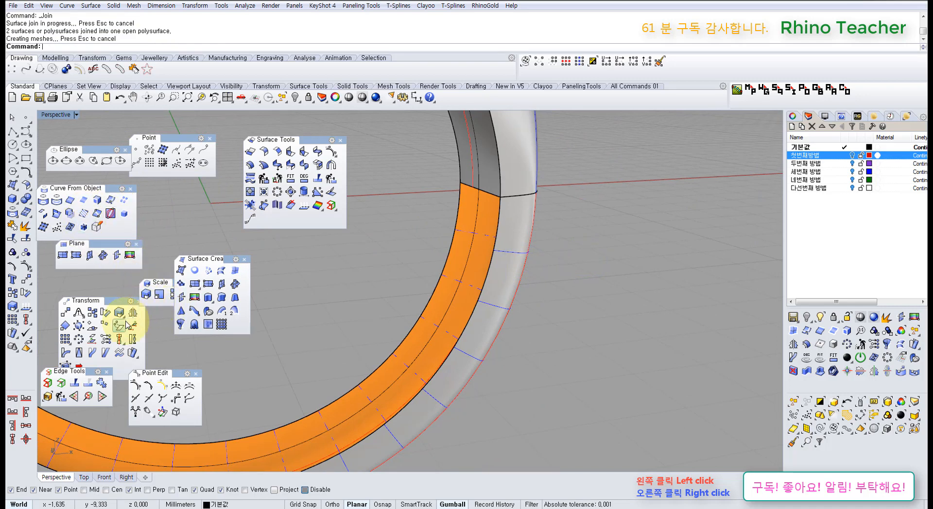
pyautogui.click(220, 273)
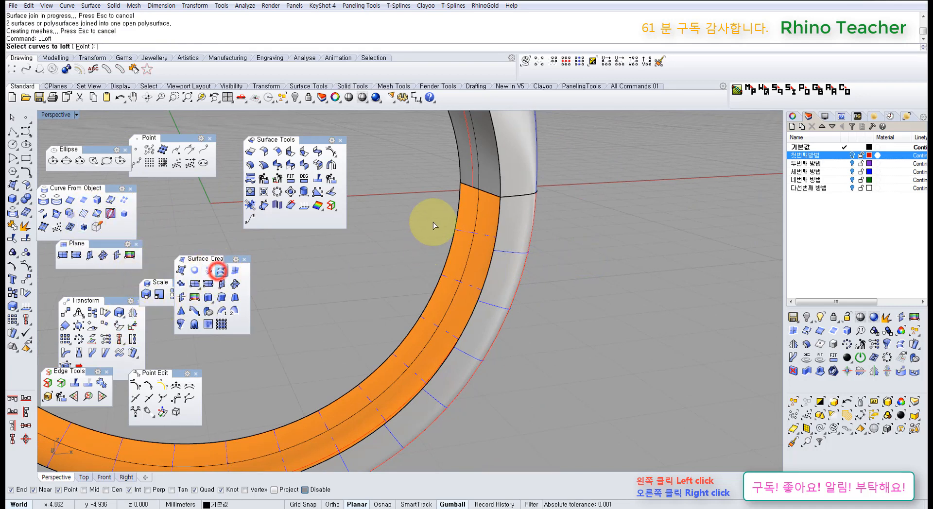
pyautogui.click(459, 215)
pyautogui.click(499, 227)
pyautogui.rightClick(499, 226)
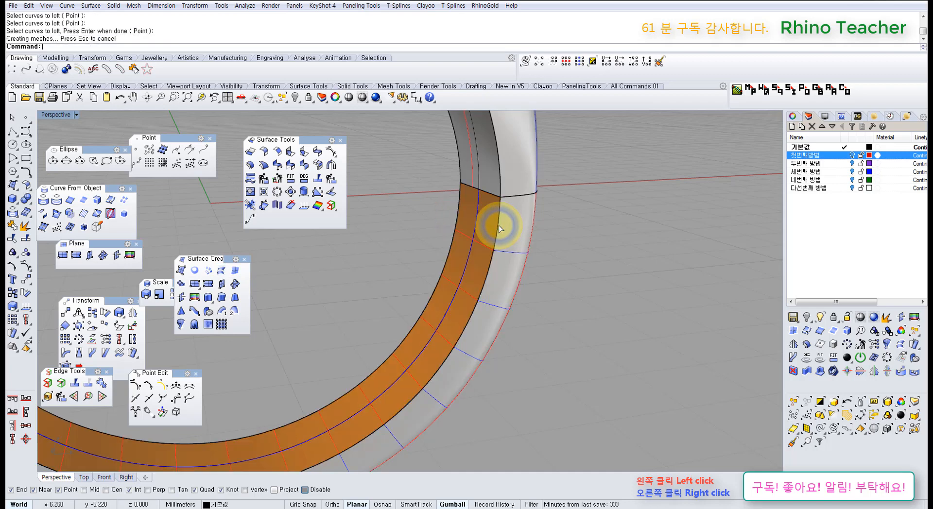
# - Join the lofted inner surface with the rest of the ring into one polysurface
pyautogui.scroll(-5, 496, 226)
pyautogui.moveTo(577, 297); pyautogui.dragTo(488, 220)
pyautogui.hotkey('ctrl', 'j')
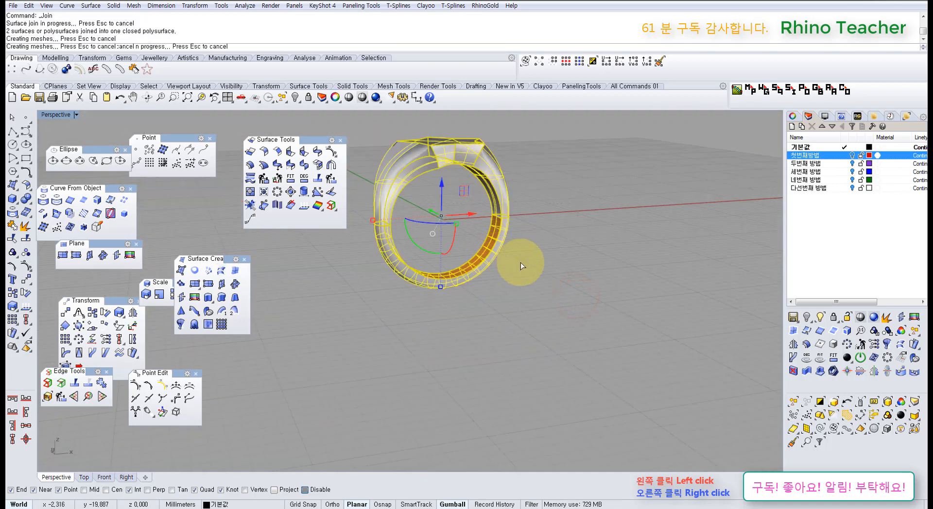
pyautogui.click(557, 276)
# - Examine the complete ring in shaded display from the Front, Top and Perspective views
pyautogui.moveTo(506, 279); pyautogui.dragTo(486, 275, button='right')
pyautogui.hotkey('ctrl', 'F2')
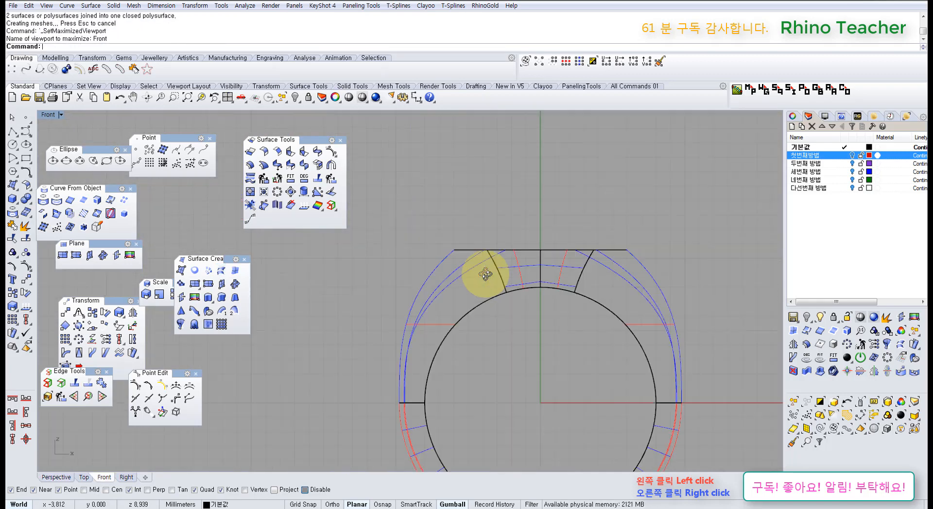
pyautogui.scroll(-8, 527, 306)
pyautogui.moveTo(541, 320); pyautogui.dragTo(482, 279, button='right')
pyautogui.click(349, 97)
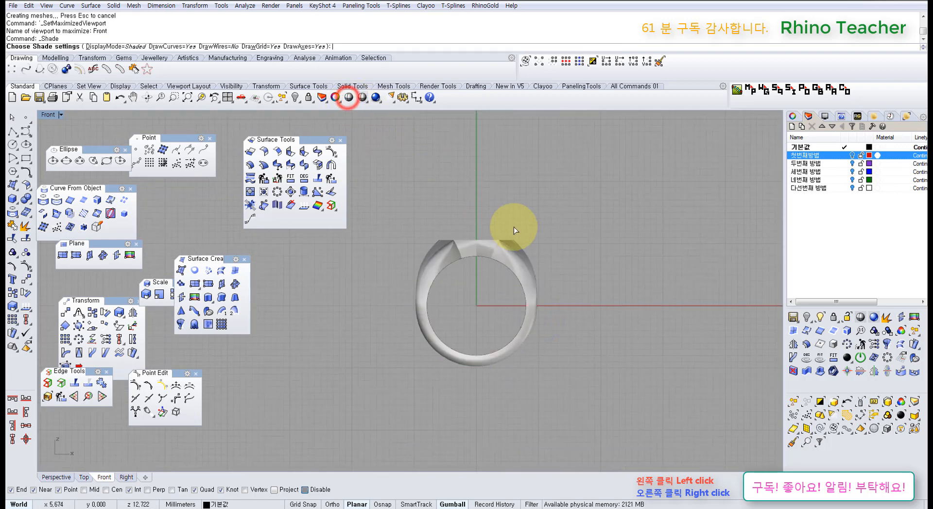
pyautogui.moveTo(508, 228); pyautogui.dragTo(480, 250, button='right')
pyautogui.hotkey('ctrl', 'F1')
pyautogui.scroll(-5, 510, 238)
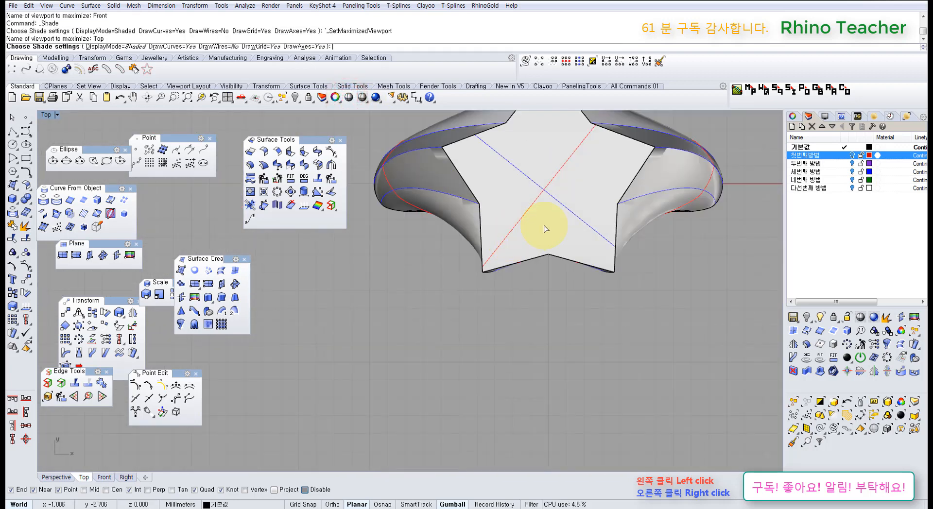
pyautogui.moveTo(541, 228); pyautogui.dragTo(443, 145, button='right')
pyautogui.hotkey('ctrl', 'F3')
pyautogui.scroll(4, 512, 151)
pyautogui.scroll(5, 443, 145)
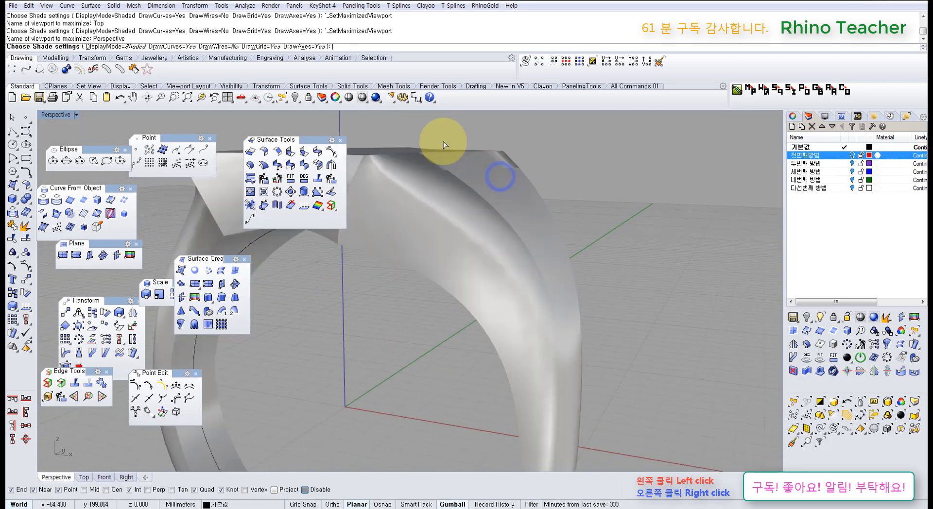
# - Shade the perspective view again and examine the shoulders and corners around the star top up close
pyautogui.click(361, 94)
pyautogui.press('Escape')
pyautogui.click(352, 94)
pyautogui.moveTo(474, 246)
pyautogui.mouseDown(button='right')
pyautogui.moveTo(485, 277)
pyautogui.moveTo(445, 284)
pyautogui.moveTo(483, 269)
pyautogui.moveTo(486, 284)
pyautogui.mouseUp(button='right')
pyautogui.click(574, 213)
pyautogui.moveTo(473, 269); pyautogui.dragTo(486, 287, button='right')
pyautogui.moveTo(490, 286); pyautogui.dragTo(492, 185, button='right')
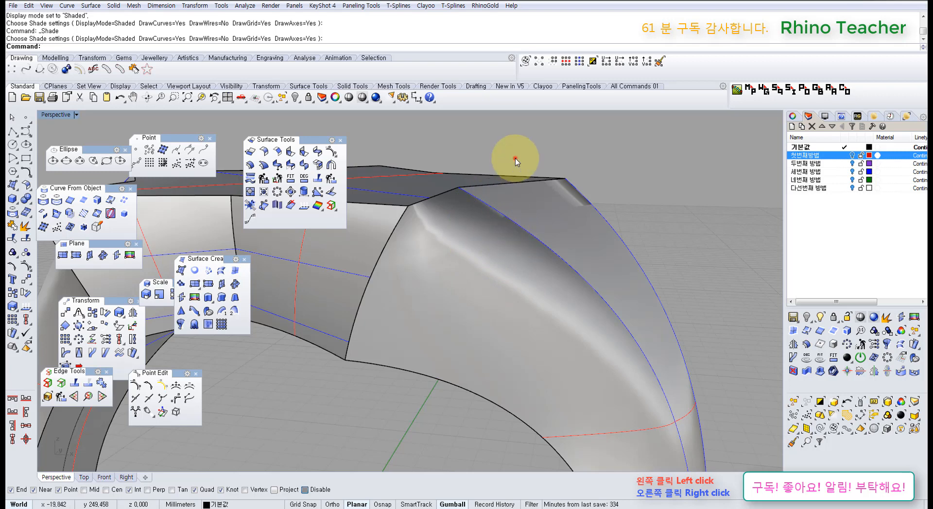
pyautogui.moveTo(514, 156); pyautogui.dragTo(304, 308, button='right')
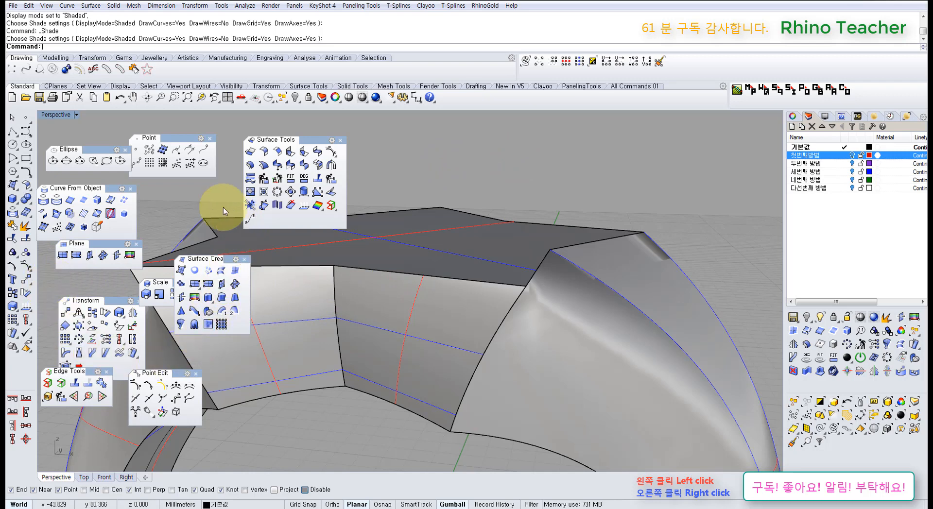
# - Extrude the flat star-shaped top face upward into a solid about 1.2 mm high
pyautogui.click(13, 200)
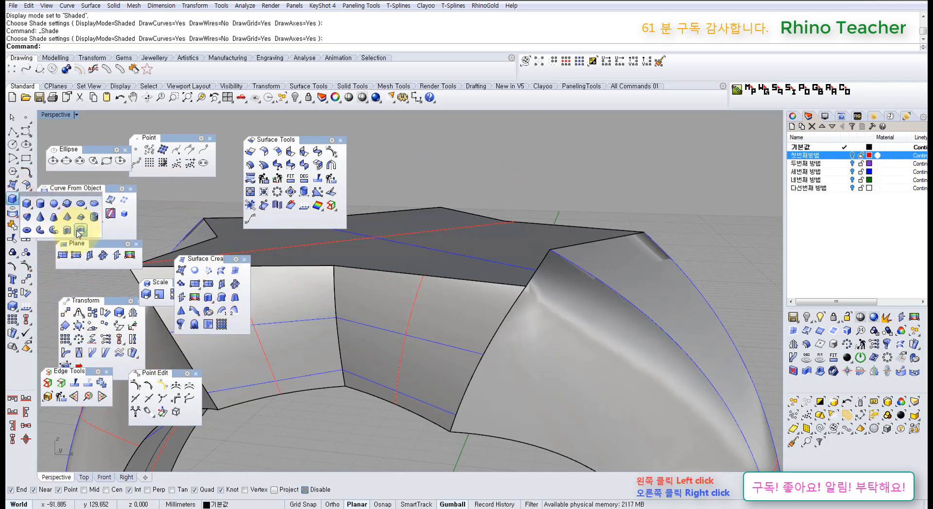
pyautogui.click(79, 232)
pyautogui.click(439, 258)
pyautogui.rightClick(440, 258)
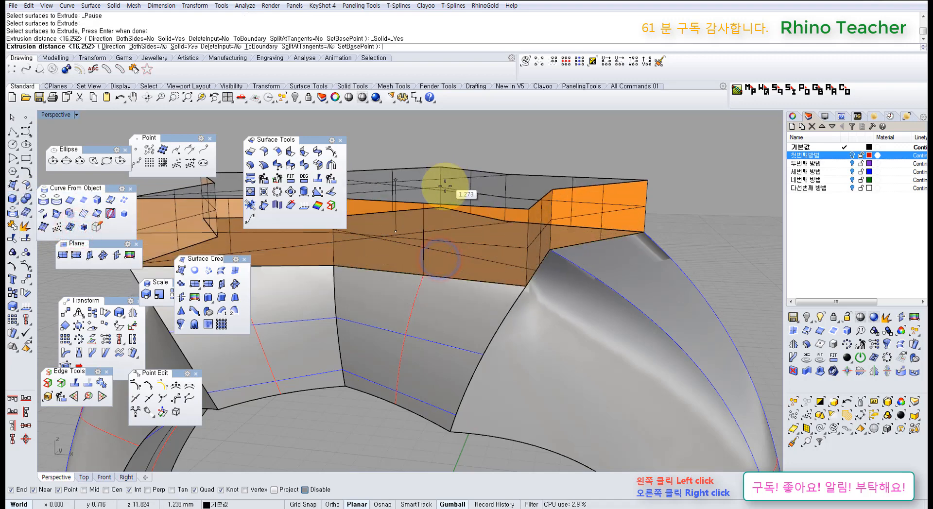
pyautogui.click(443, 192)
pyautogui.moveTo(537, 229); pyautogui.dragTo(615, 236, button='right')
pyautogui.moveTo(564, 330); pyautogui.dragTo(614, 318, button='right')
pyautogui.scroll(-7, 576, 267)
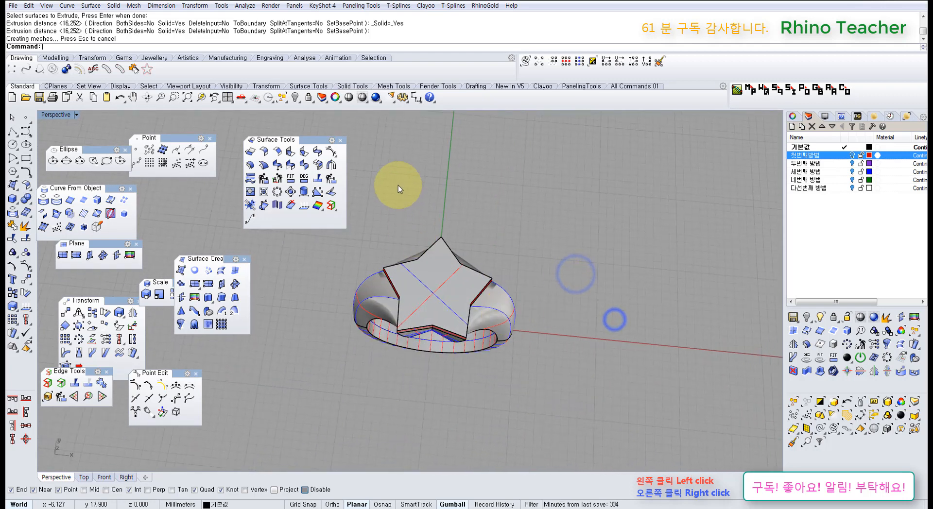
# - Close all floating tool palettes to clear the viewport around the finished ring
pyautogui.click(340, 141)
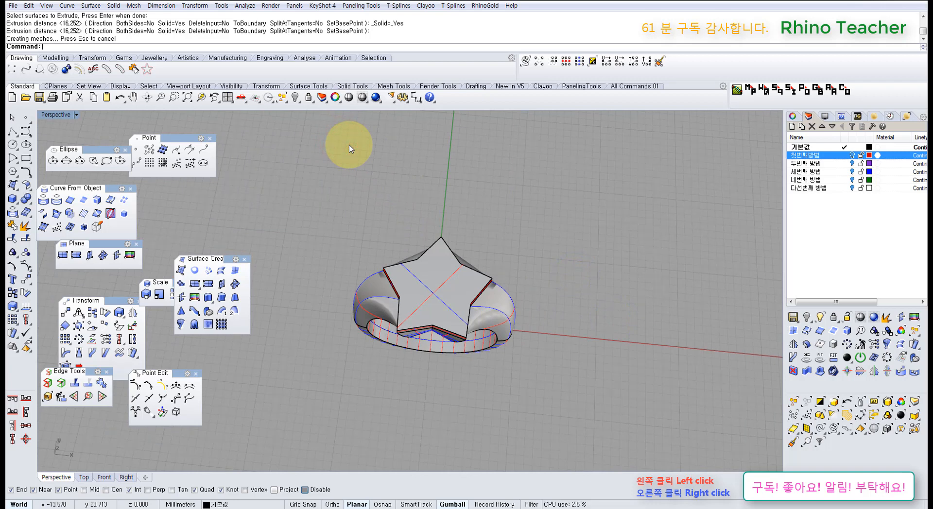
pyautogui.click(244, 261)
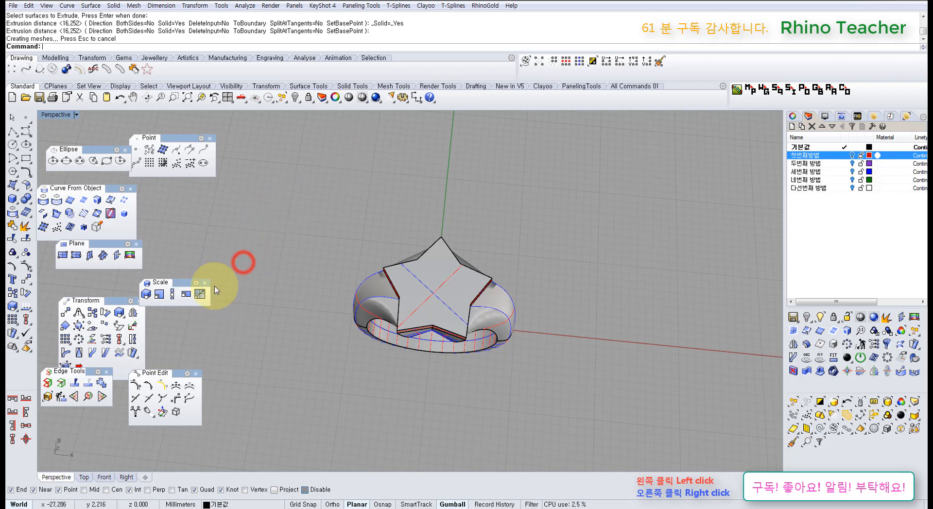
pyautogui.click(203, 282)
pyautogui.click(196, 373)
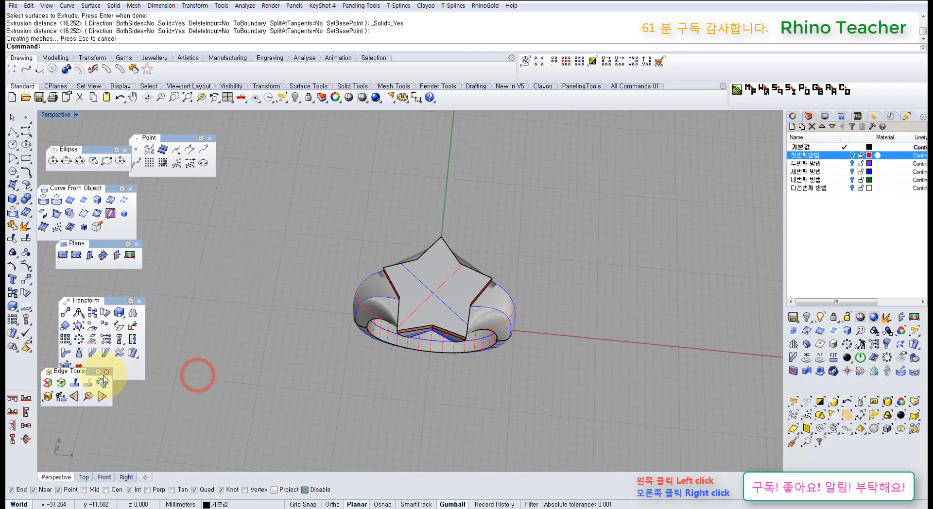
pyautogui.click(107, 371)
pyautogui.click(138, 301)
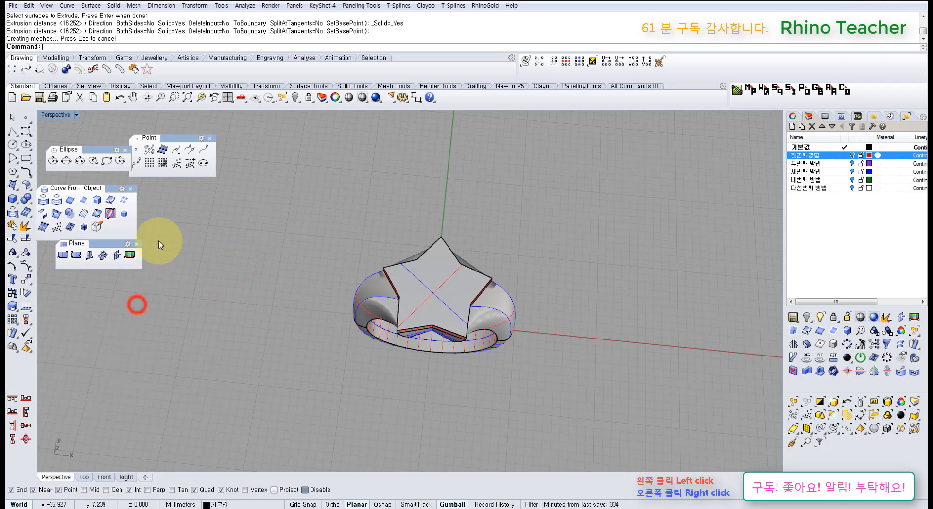
pyautogui.click(136, 244)
pyautogui.click(130, 188)
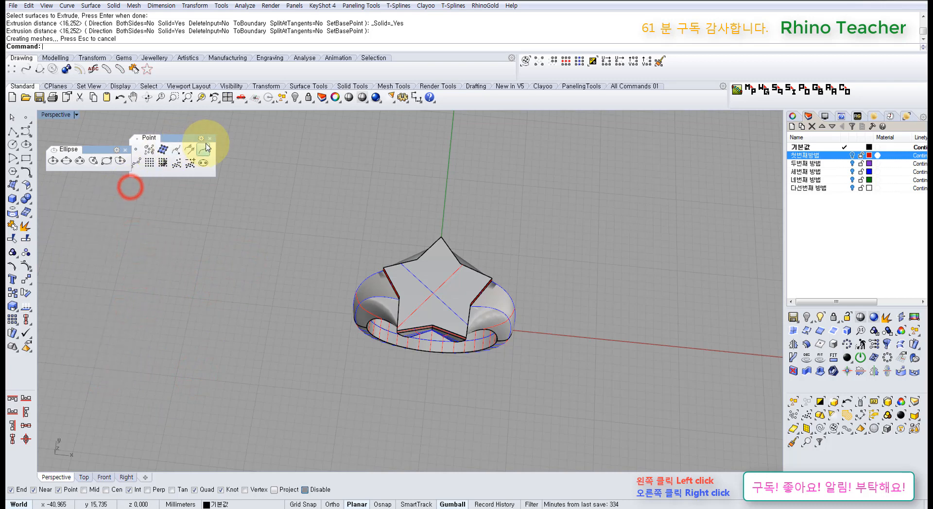
pyautogui.click(209, 138)
pyautogui.click(125, 150)
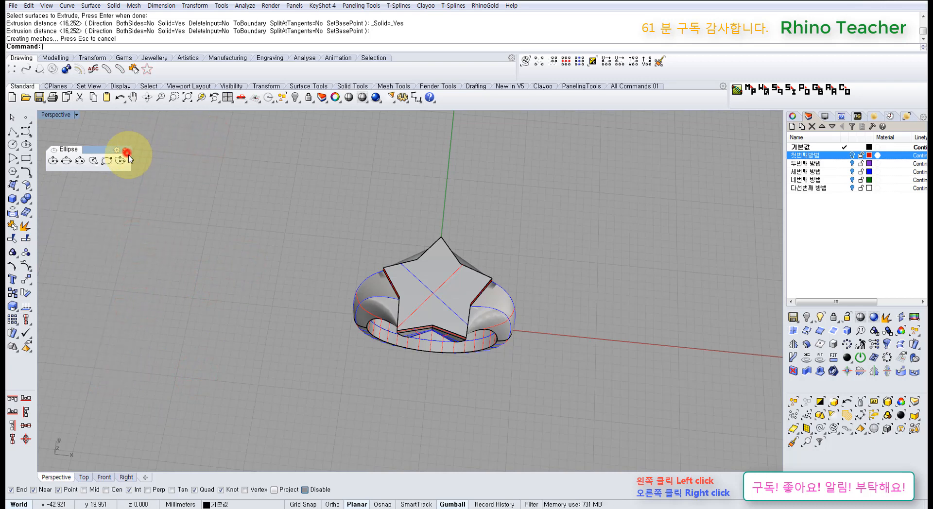
pyautogui.moveTo(275, 282); pyautogui.dragTo(349, 240, button='right')
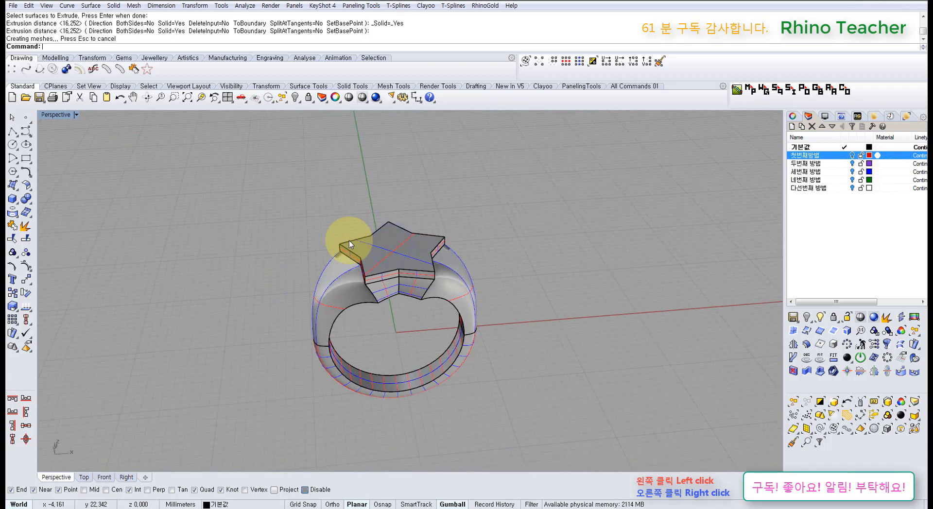